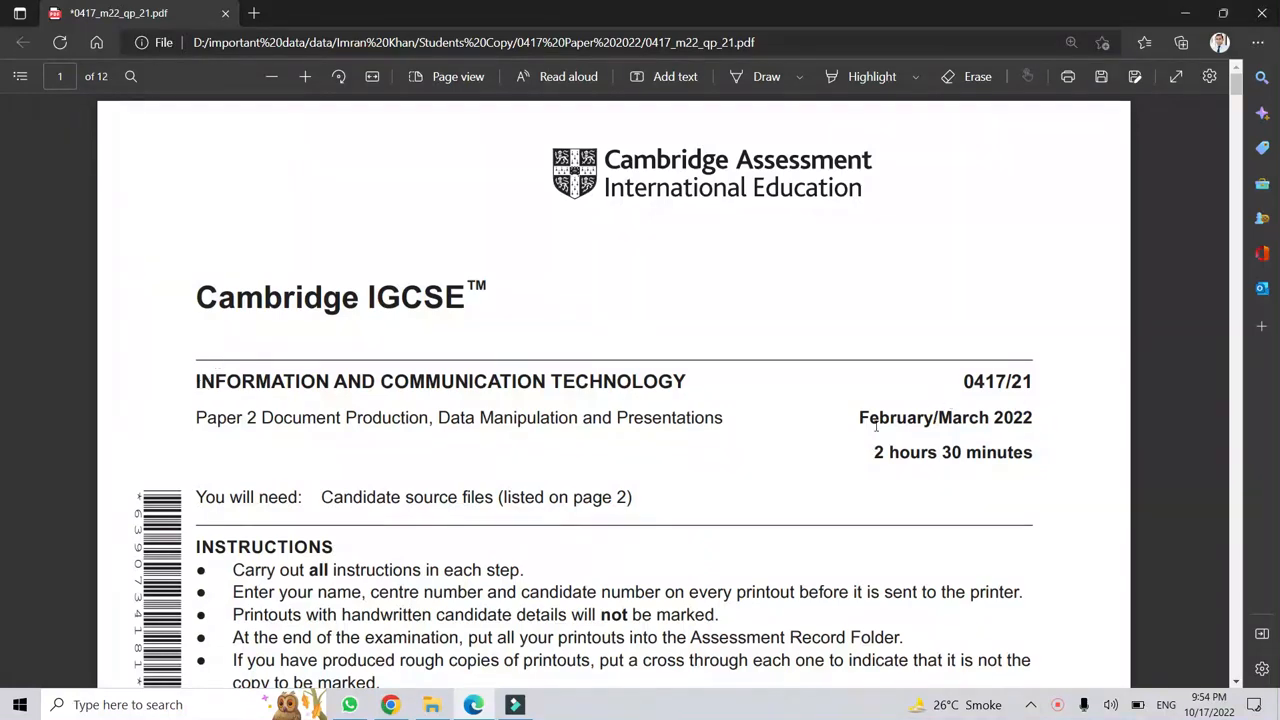
# Read the question paper's cover page, total mark information and the list of supplied source files on page 2.
pyautogui.moveTo(862, 420); pyautogui.dragTo(1036, 418)
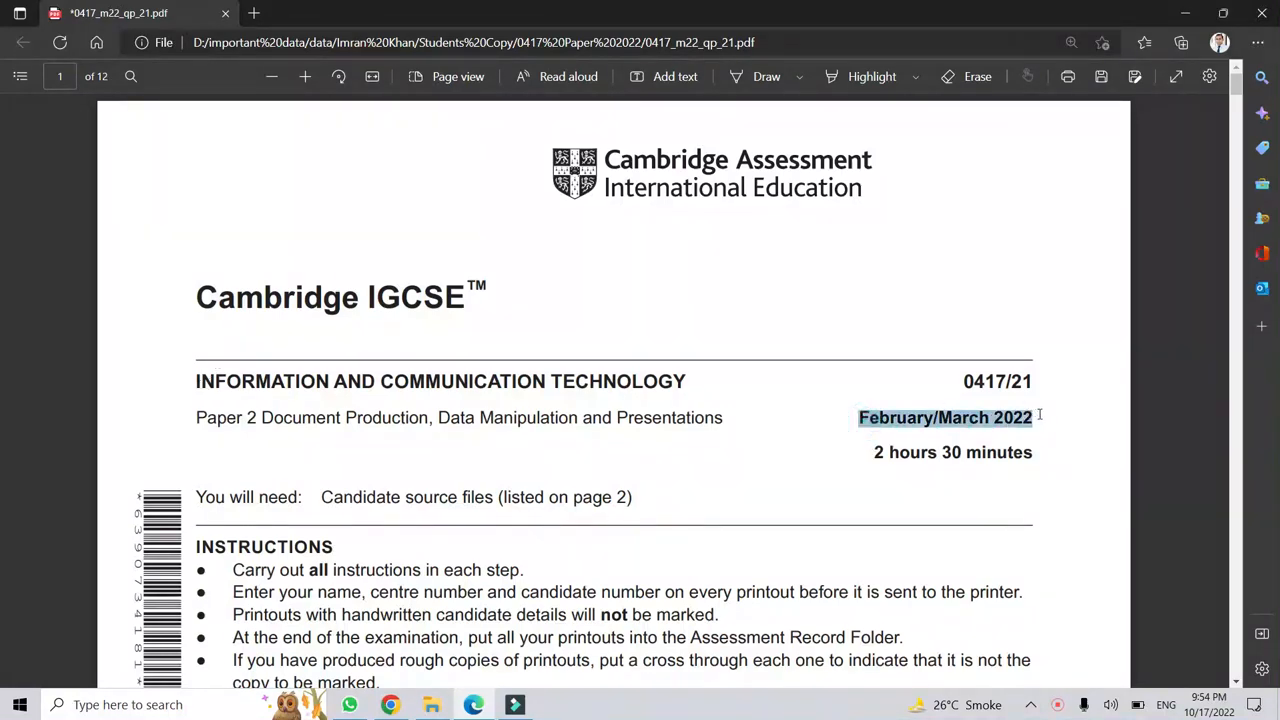
pyautogui.click(840, 494)
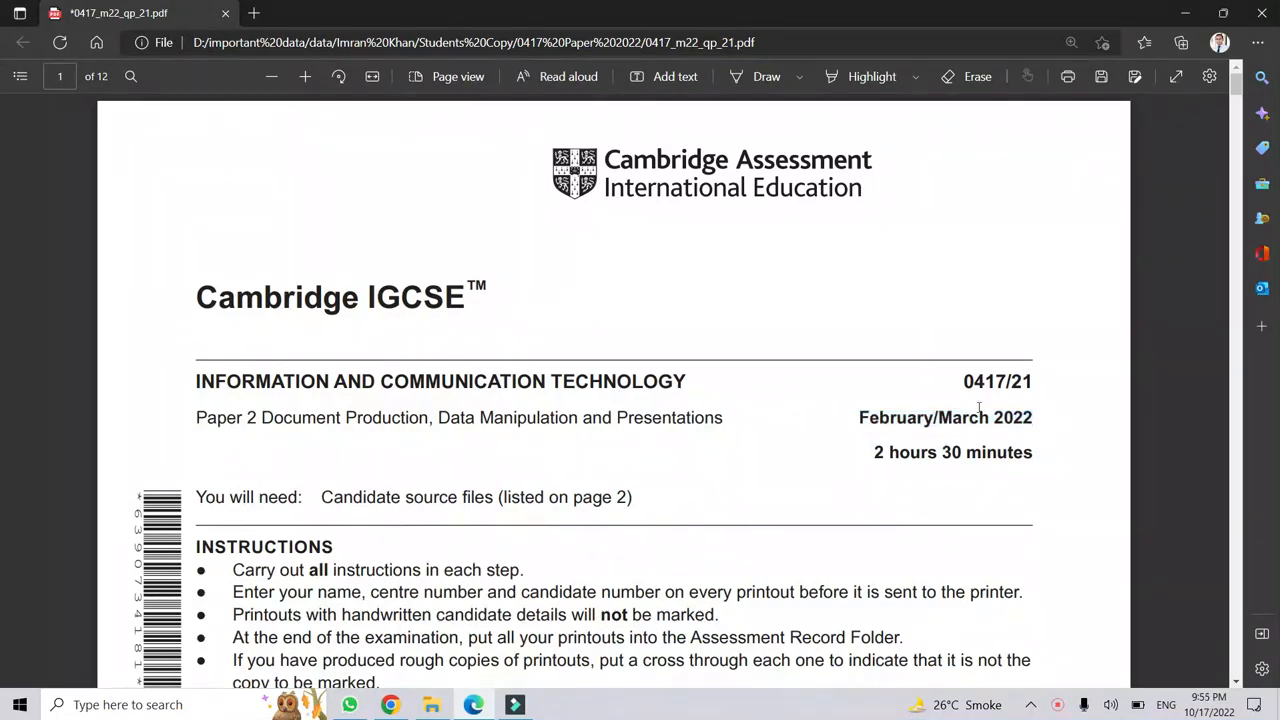
pyautogui.scroll(-2, 768, 259)
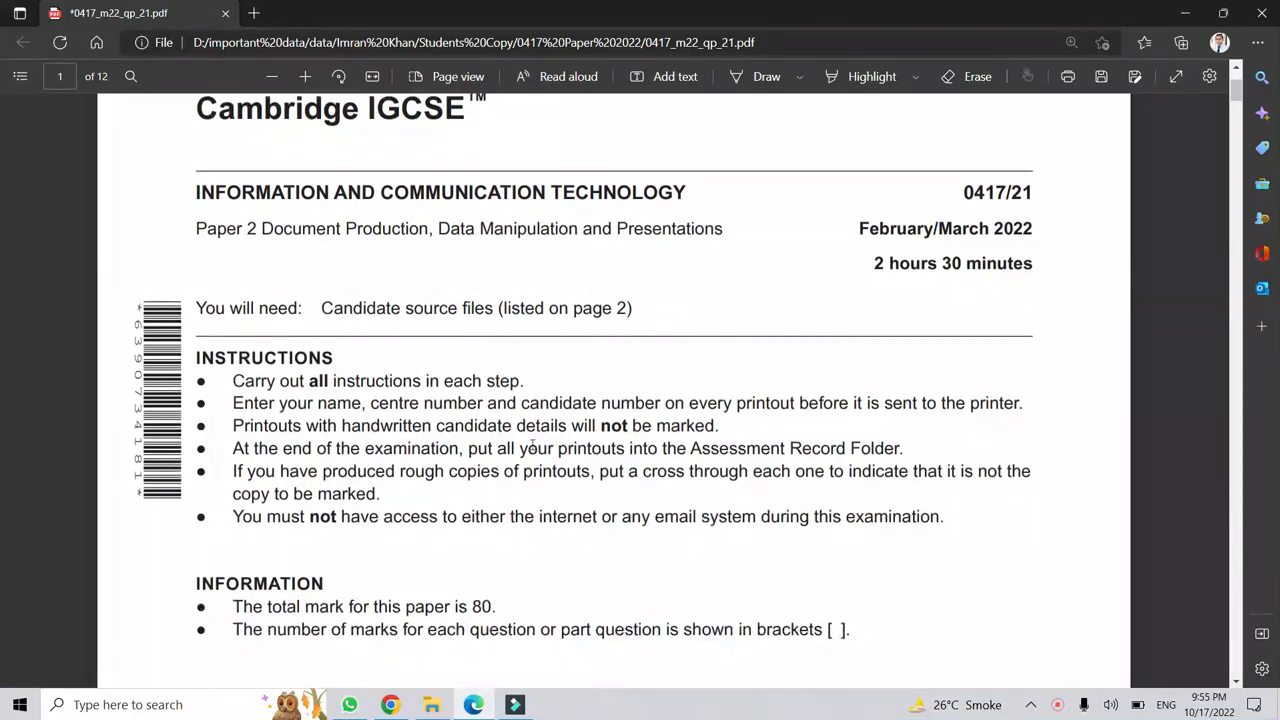
pyautogui.scroll(-1, 537, 445)
pyautogui.scroll(-2, 729, 395)
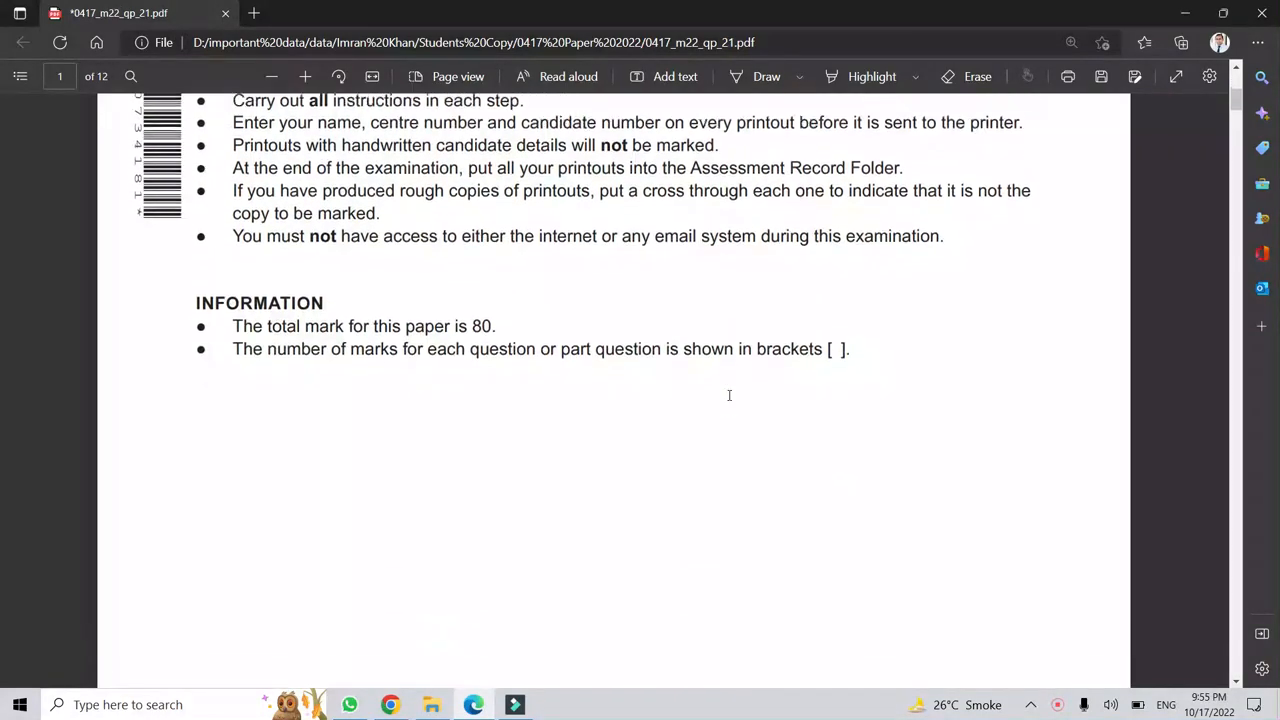
pyautogui.scroll(-1, 783, 397)
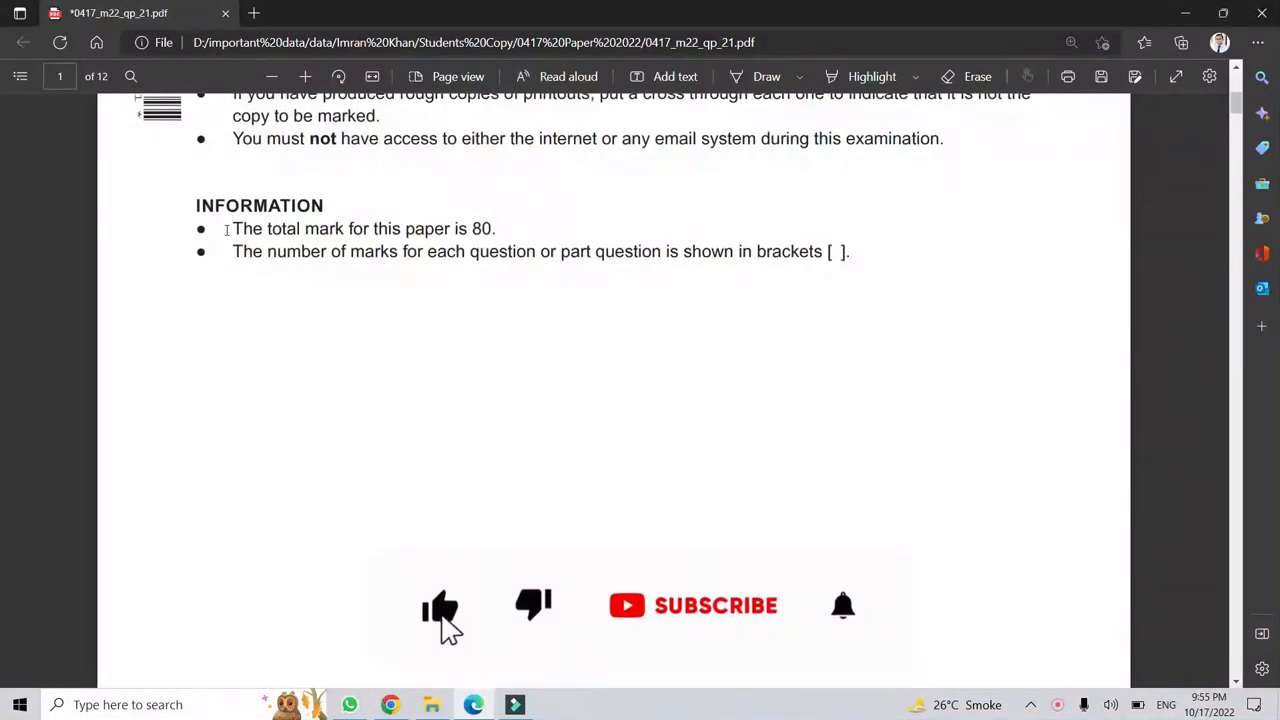
pyautogui.moveTo(232, 228); pyautogui.dragTo(500, 226)
pyautogui.click(861, 303)
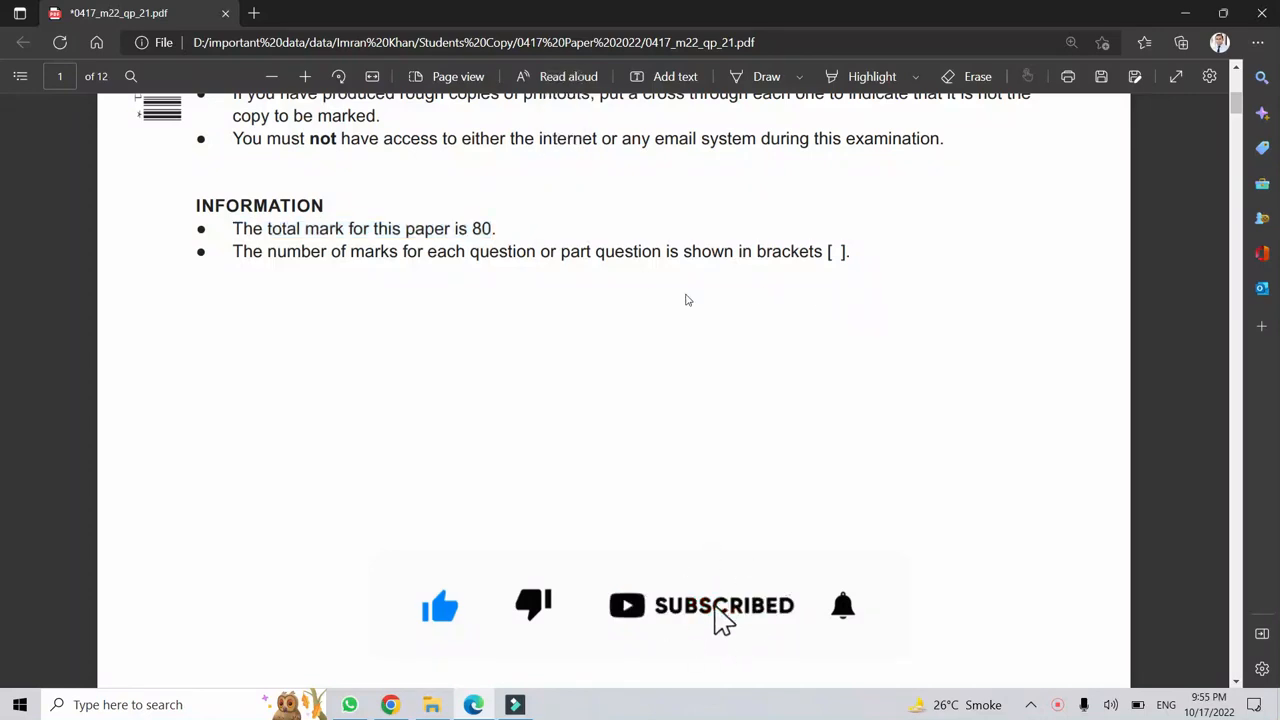
pyautogui.scroll(-6, 686, 297)
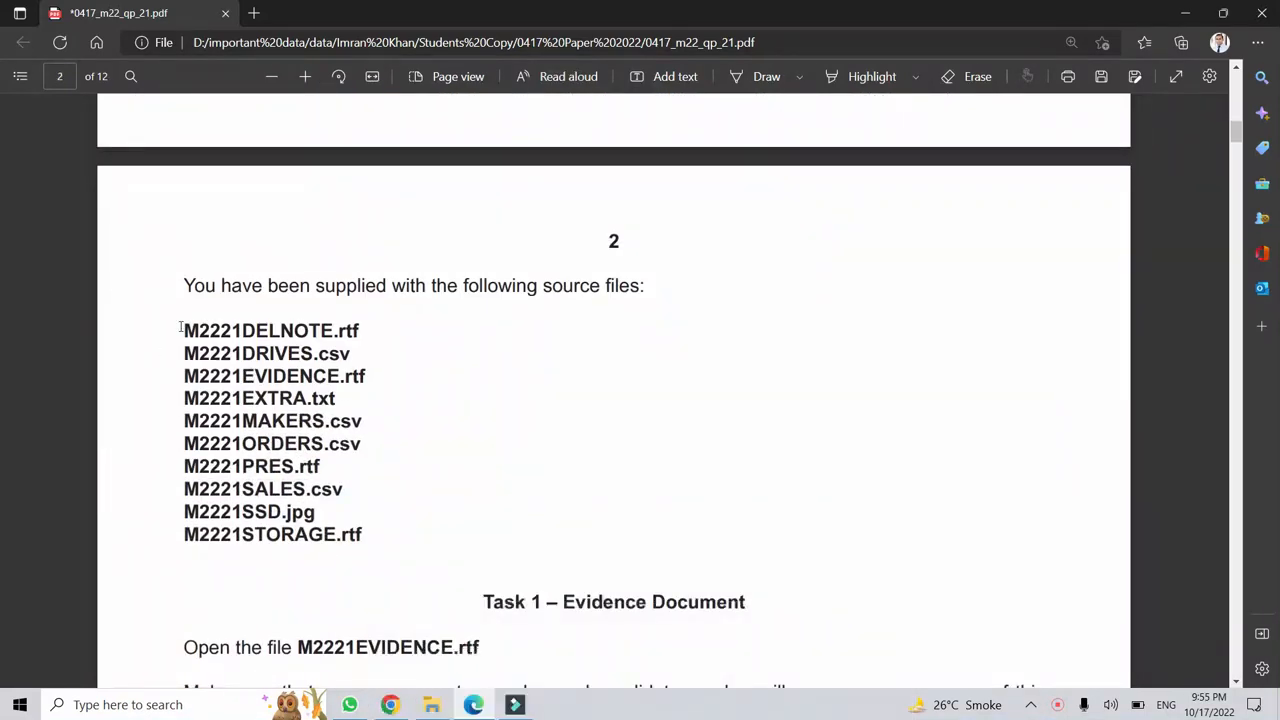
pyautogui.moveTo(181, 327); pyautogui.dragTo(379, 532)
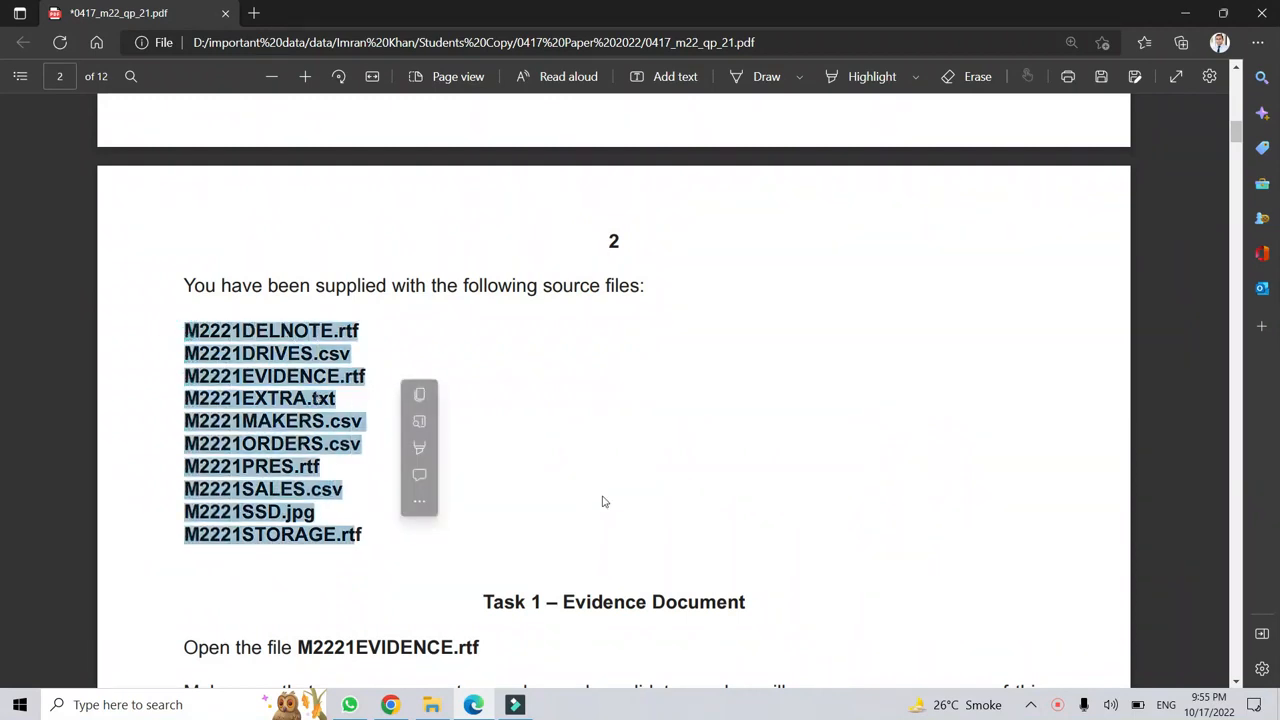
pyautogui.click(755, 389)
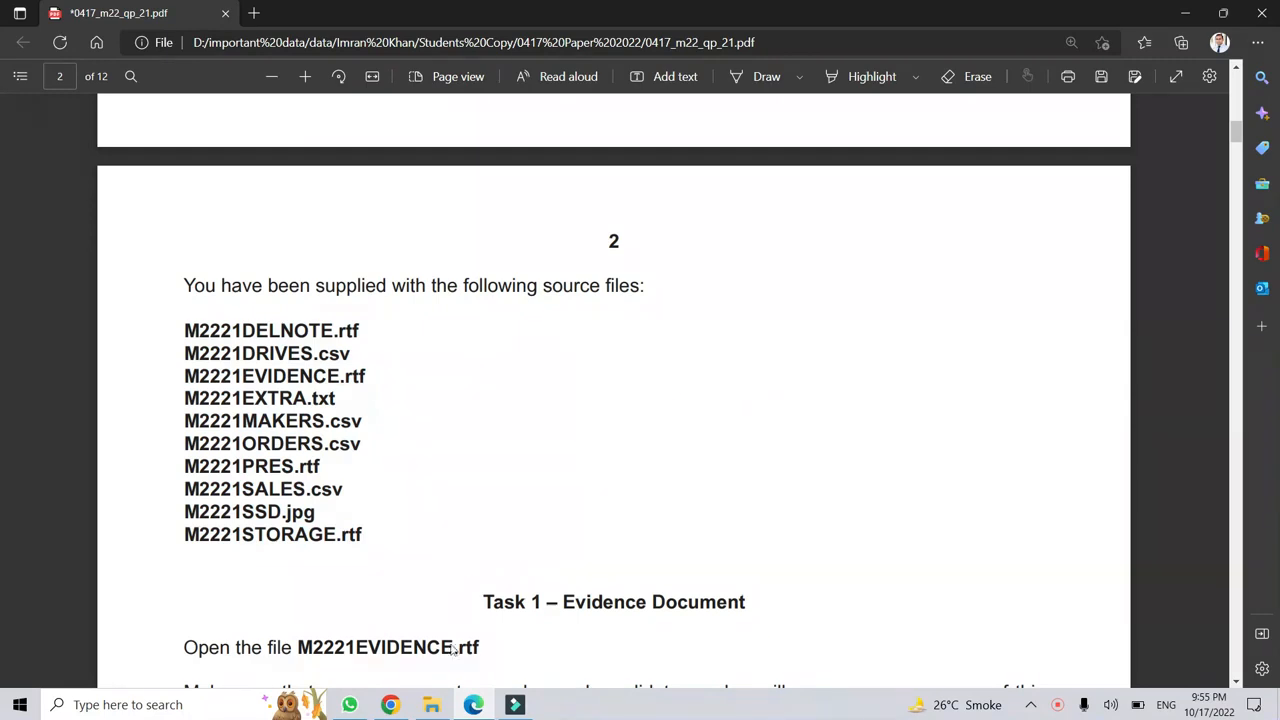
# Extract 0417_m22_sf_21.zip into a folder of the same name and open the Confidential Source Files folder inside to check its files.
pyautogui.click(444, 706)
pyautogui.click(632, 252)
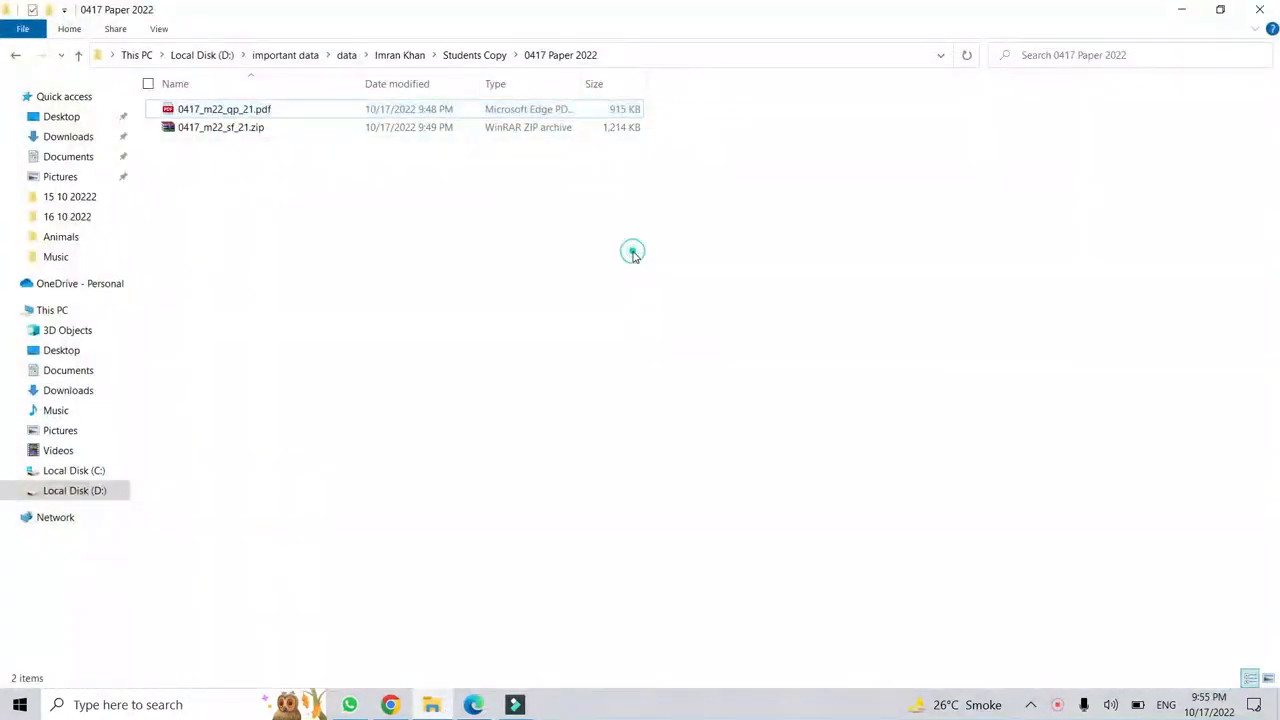
pyautogui.click(266, 128)
pyautogui.rightClick(266, 131)
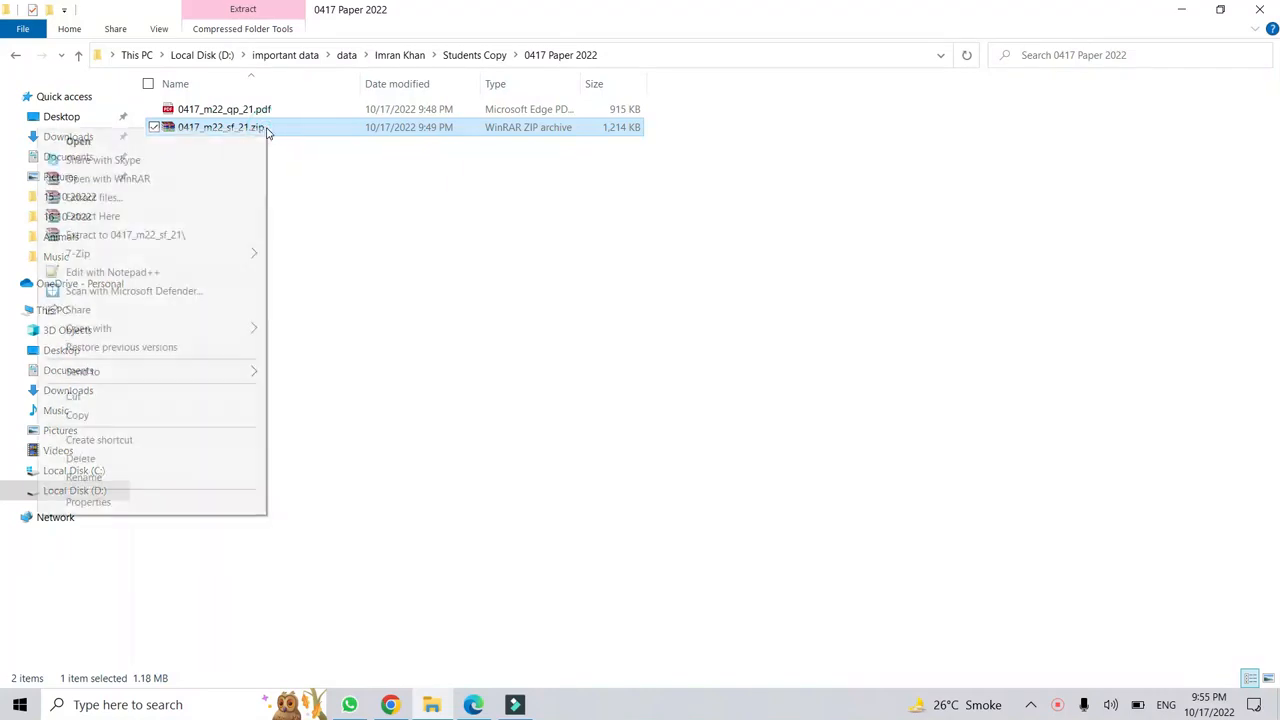
pyautogui.click(164, 242)
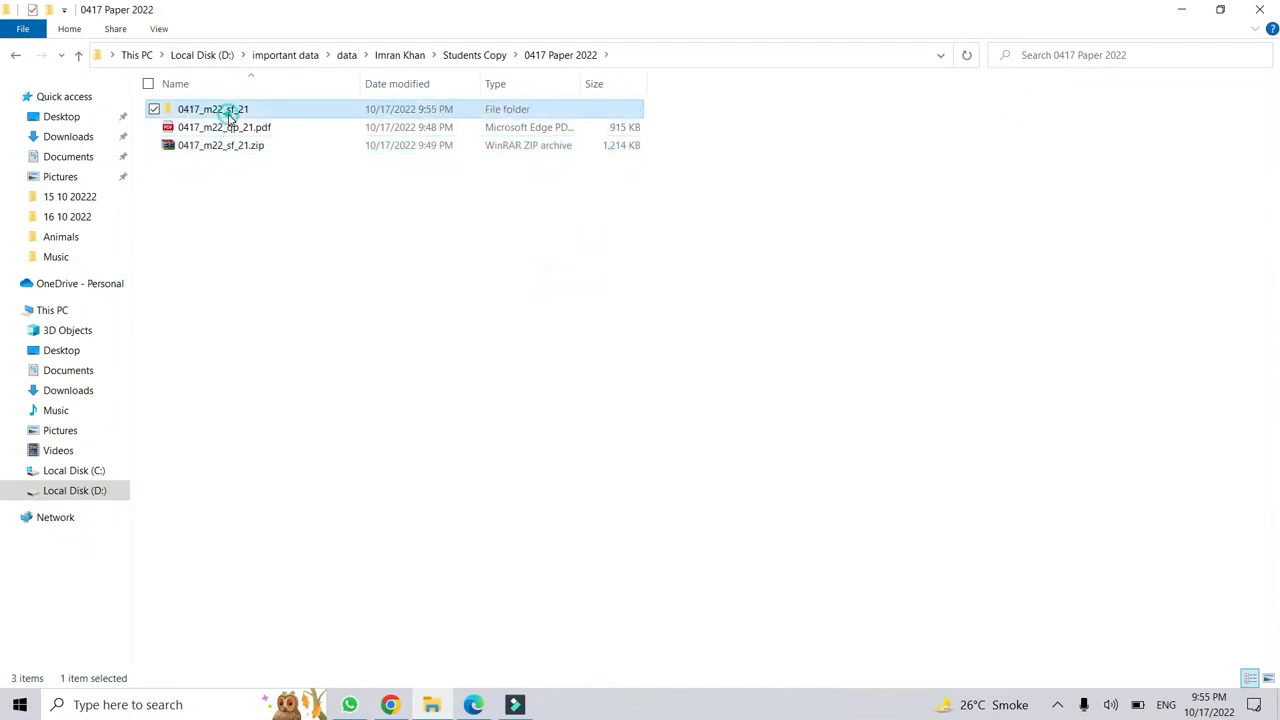
pyautogui.doubleClick(228, 112)
pyautogui.doubleClick(289, 114)
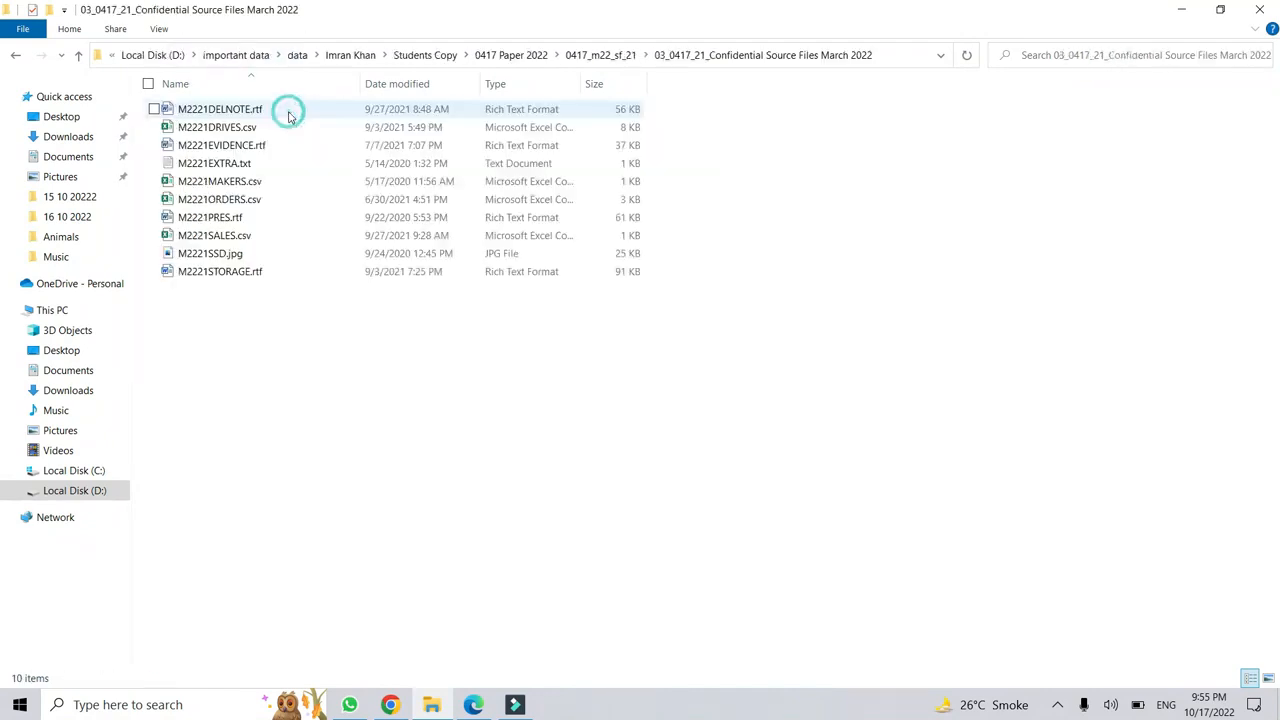
pyautogui.moveTo(755, 385); pyautogui.dragTo(215, 102)
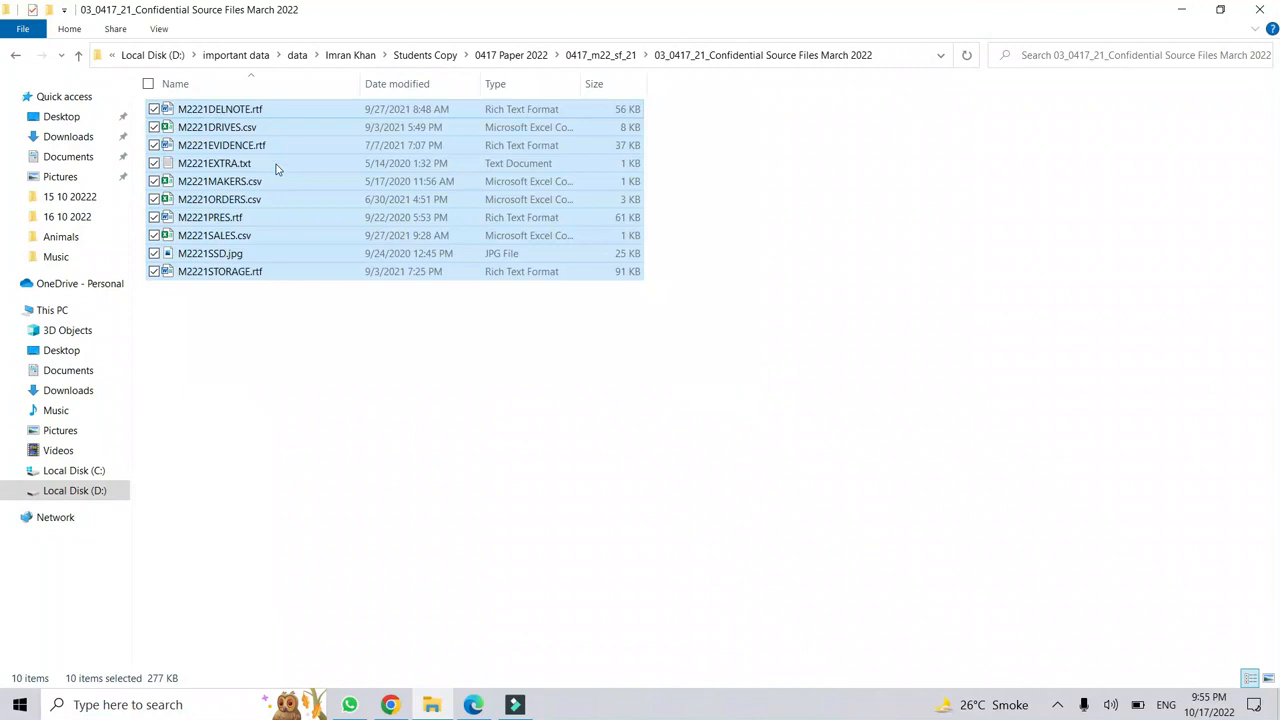
pyautogui.click(478, 339)
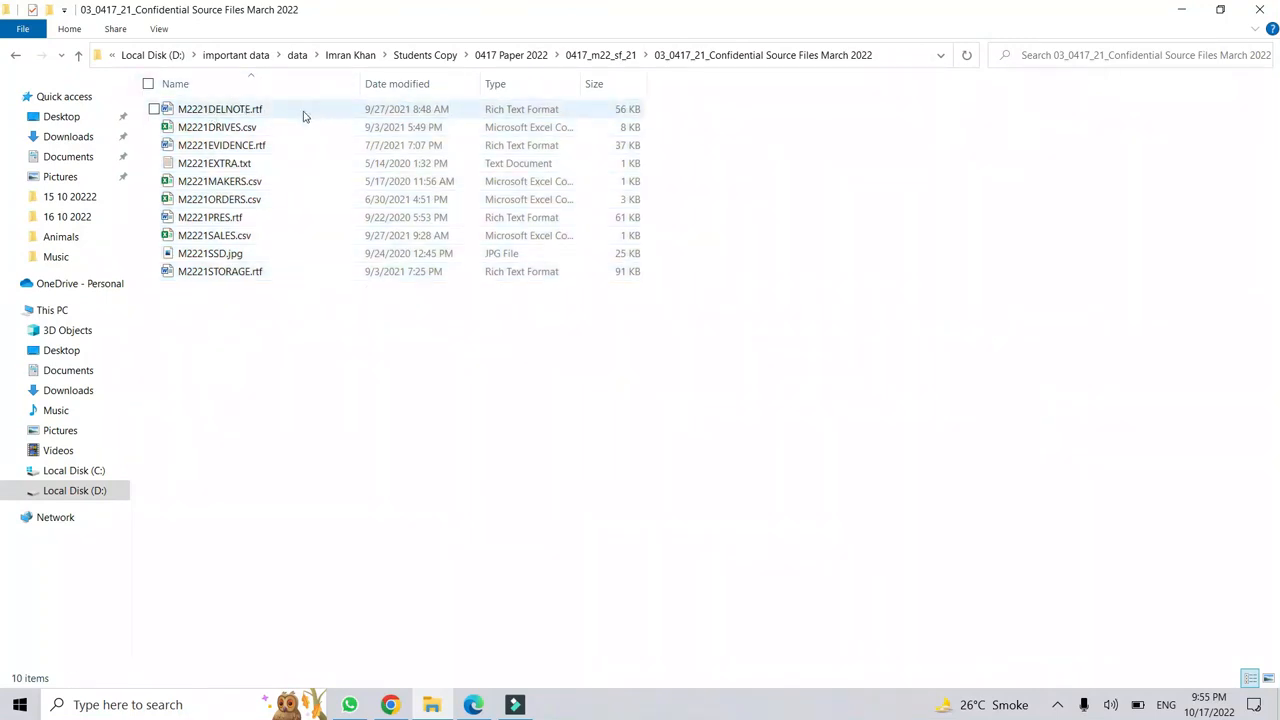
pyautogui.moveTo(705, 352); pyautogui.dragTo(137, 95)
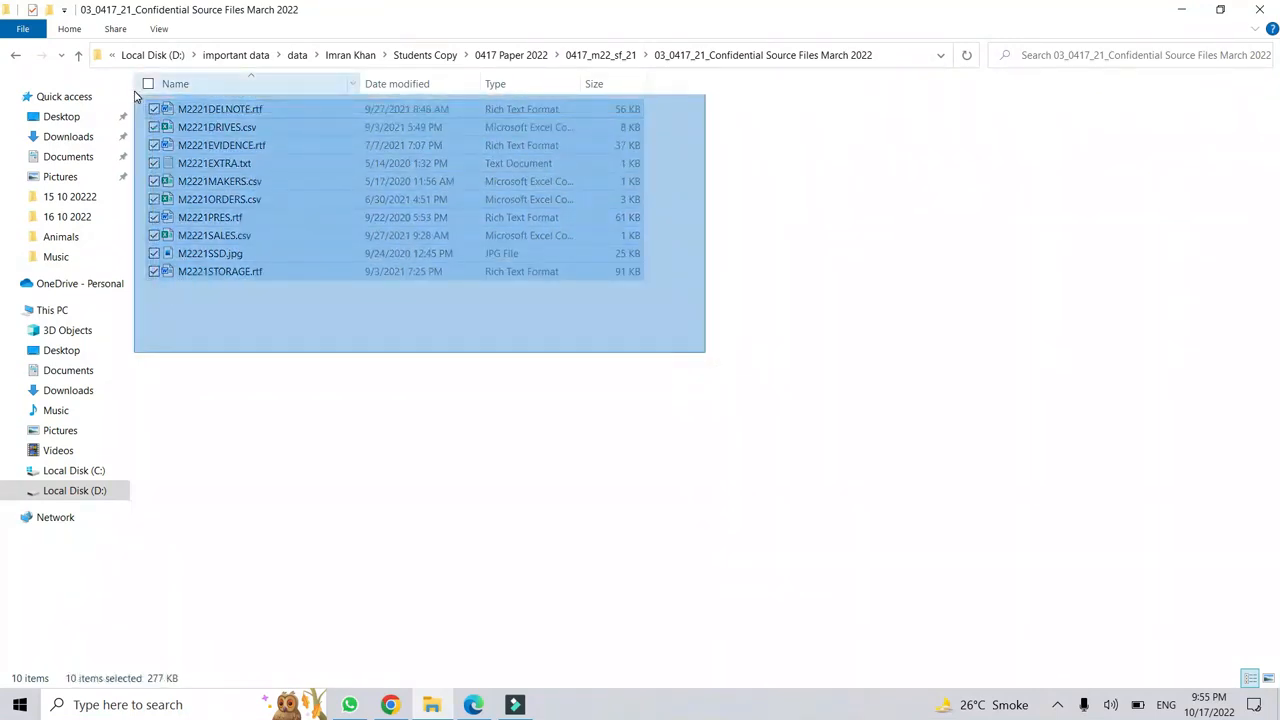
pyautogui.moveTo(213, 102); pyautogui.dragTo(224, 99)
pyautogui.click(476, 407)
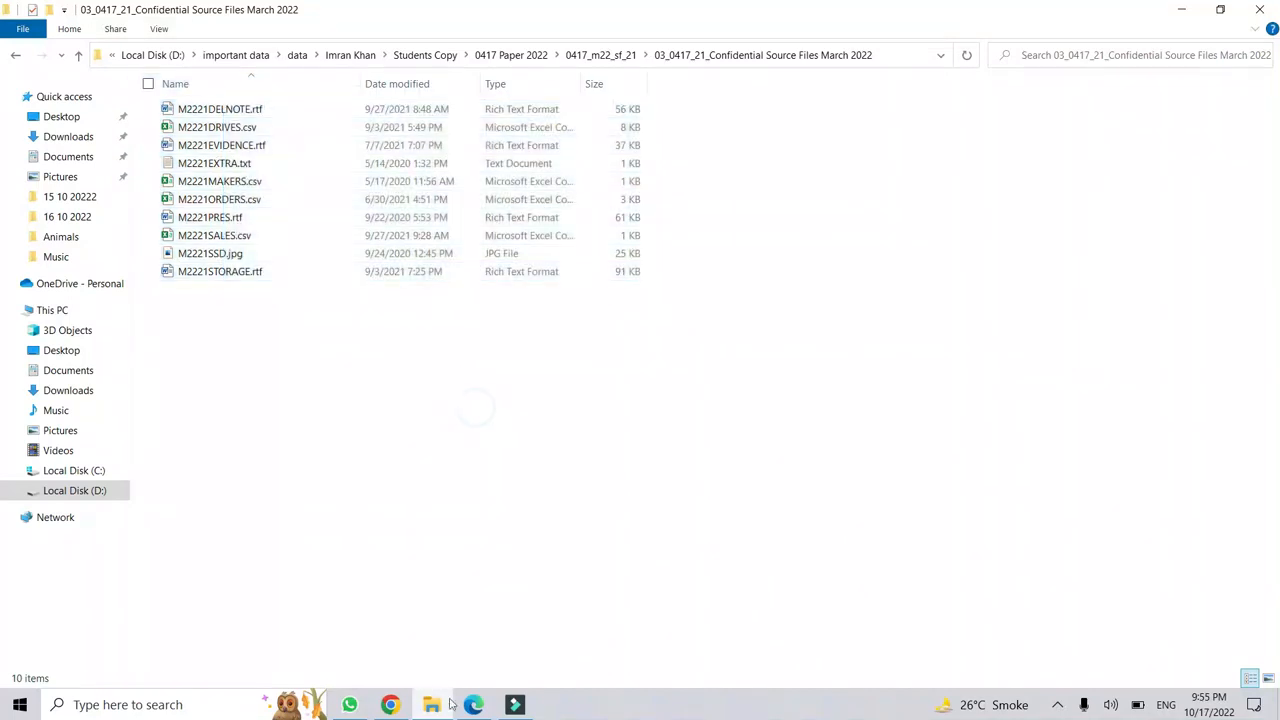
# Read the Task 1 – Evidence Document instructions in the question paper and return to the desktop.
pyautogui.click(472, 705)
pyautogui.scroll(-2, 658, 437)
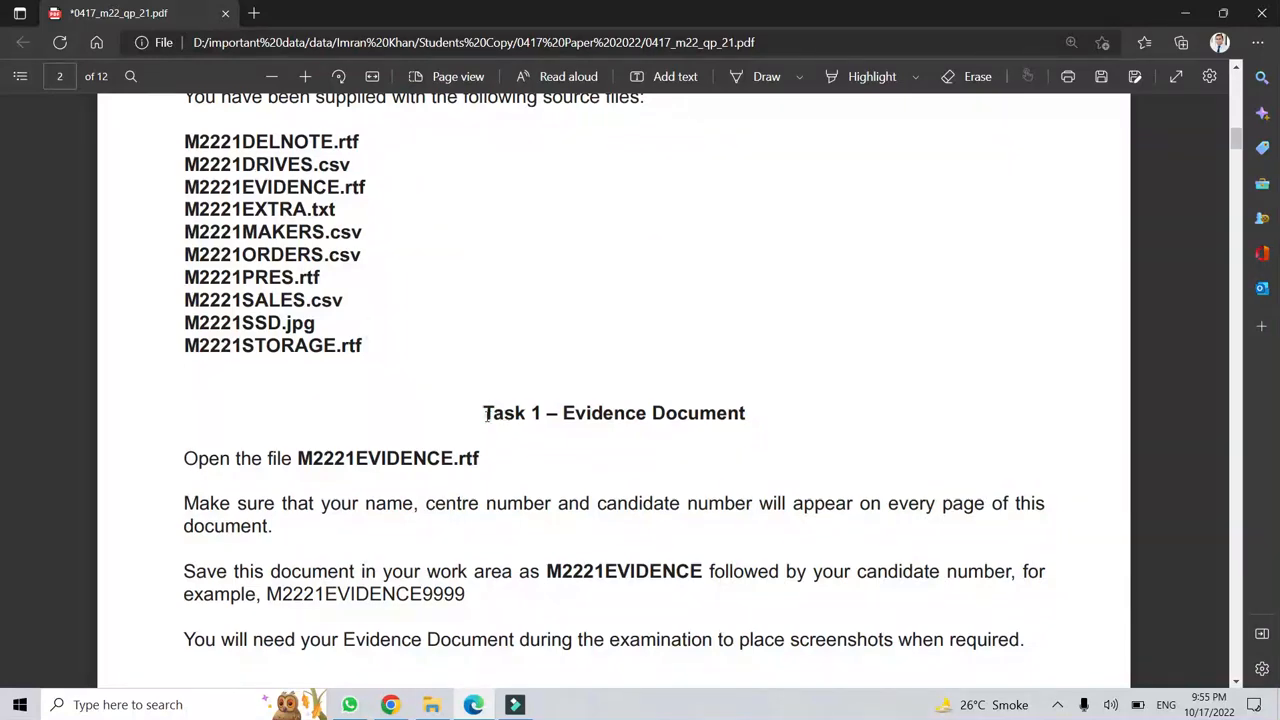
pyautogui.moveTo(486, 415); pyautogui.dragTo(794, 414)
pyautogui.scroll(-1, 794, 414)
pyautogui.click(775, 320)
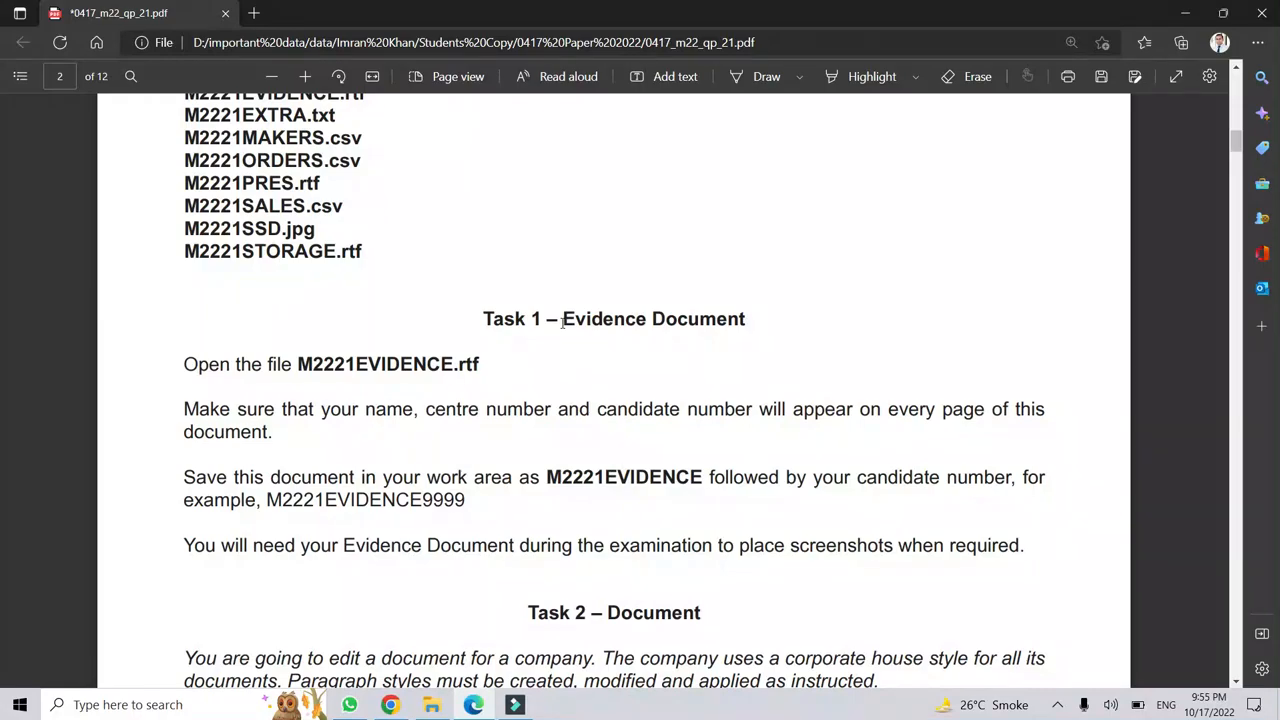
pyautogui.press('super+d')
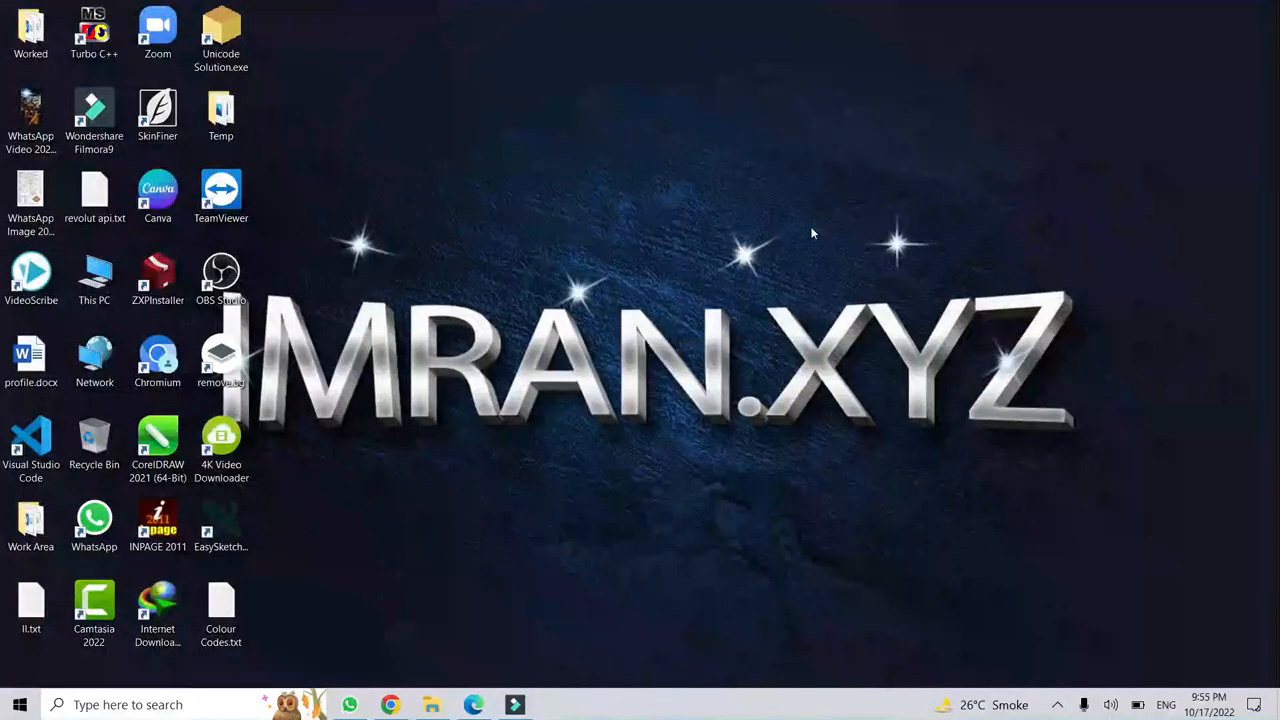
# Create a new folder named Work Ared on the desktop.
pyautogui.rightClick(641, 229)
pyautogui.click(724, 368)
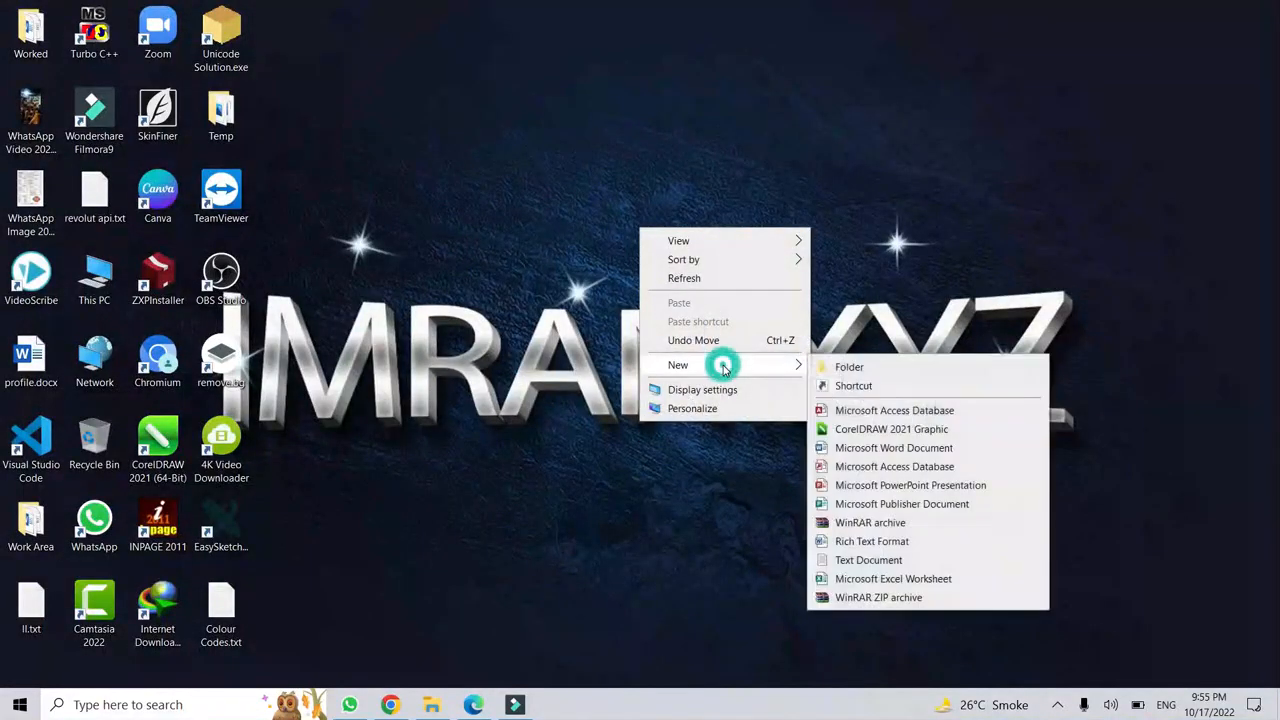
pyautogui.click(884, 368)
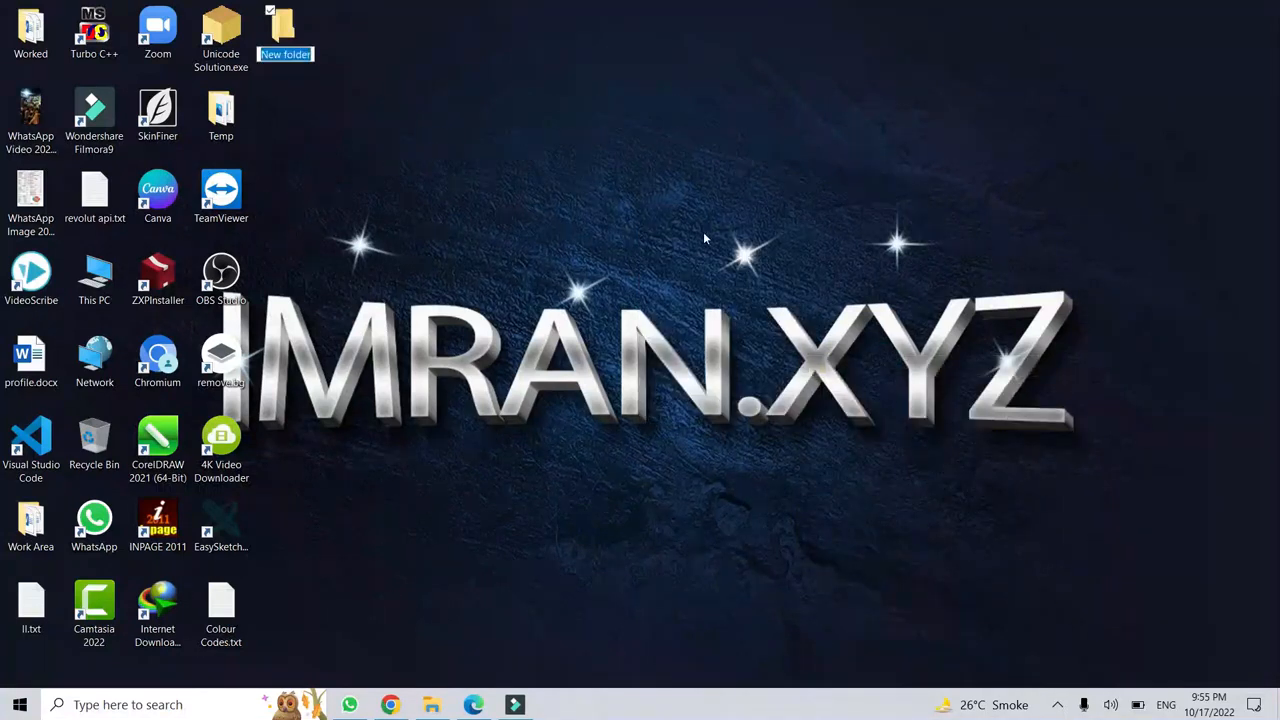
pyautogui.write('Work')
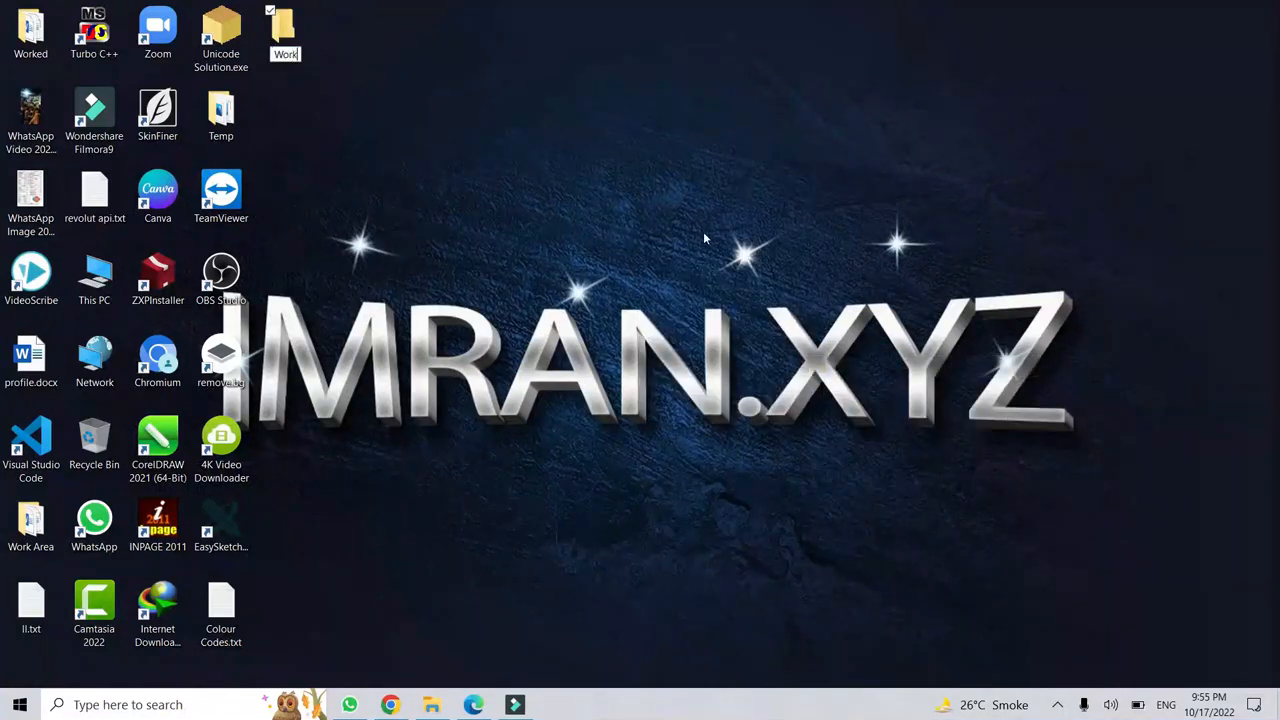
pyautogui.write(' Ared')
pyautogui.press('Return')
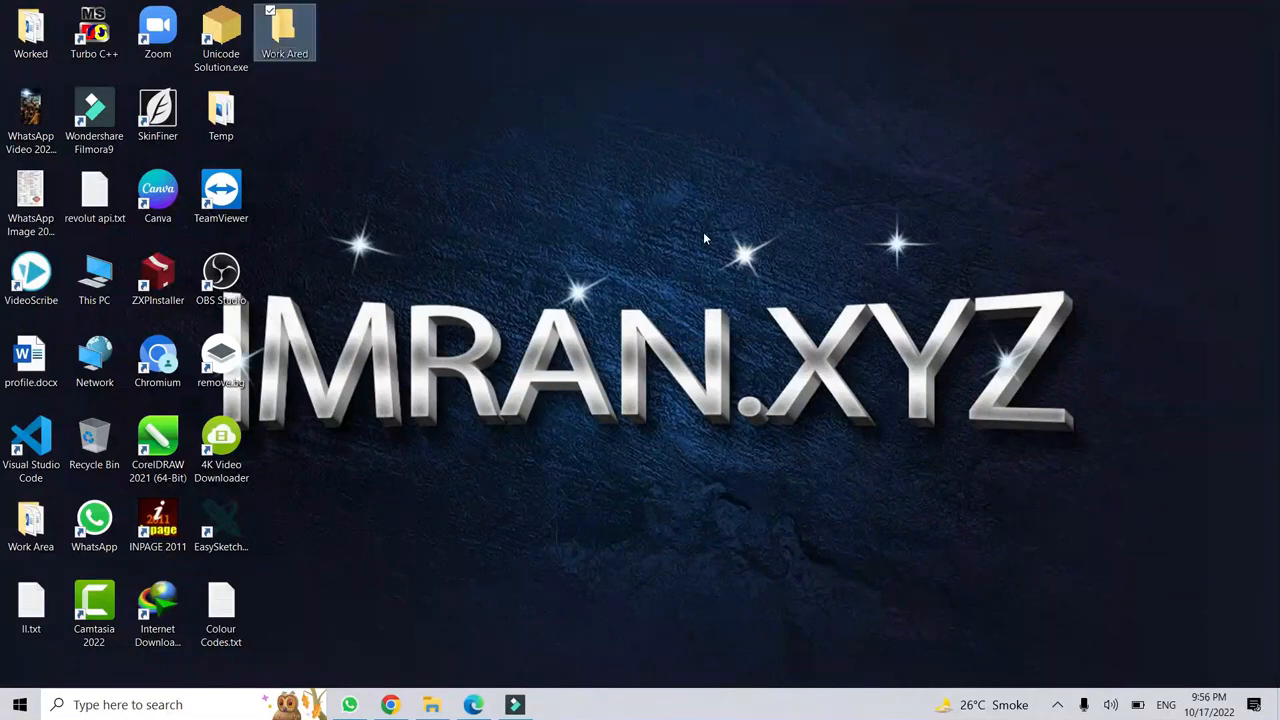
# Try to rename the Work Ared folder to Work Area without merging folders, and delete the misspelled folder.
pyautogui.press('F2')
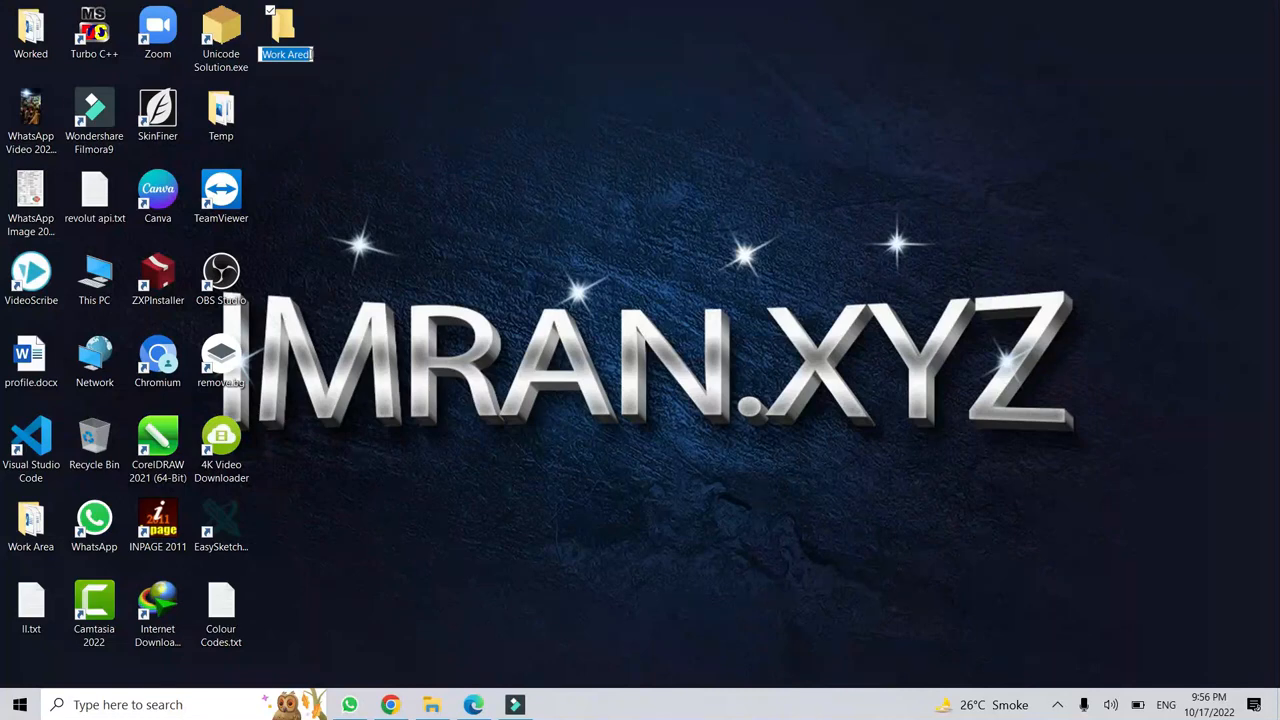
pyautogui.press('End')
pyautogui.press('BackSpace')
pyautogui.write('a')
pyautogui.press('Return')
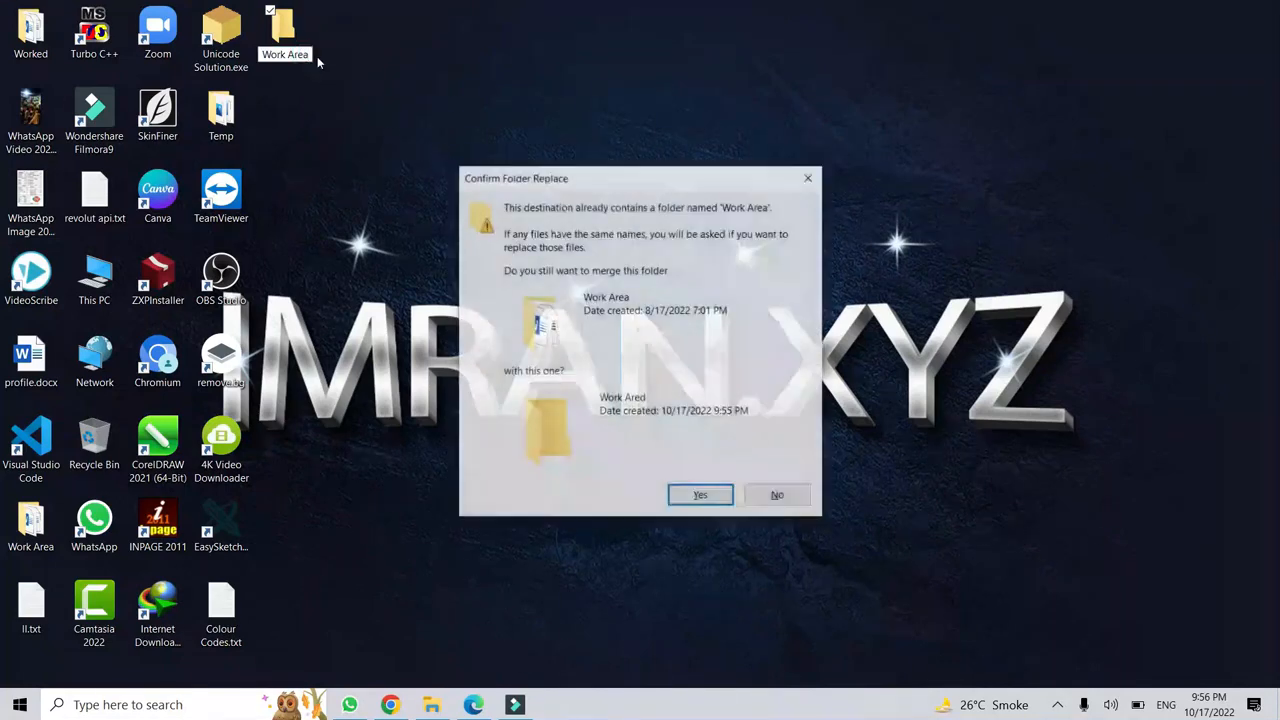
pyautogui.click(778, 496)
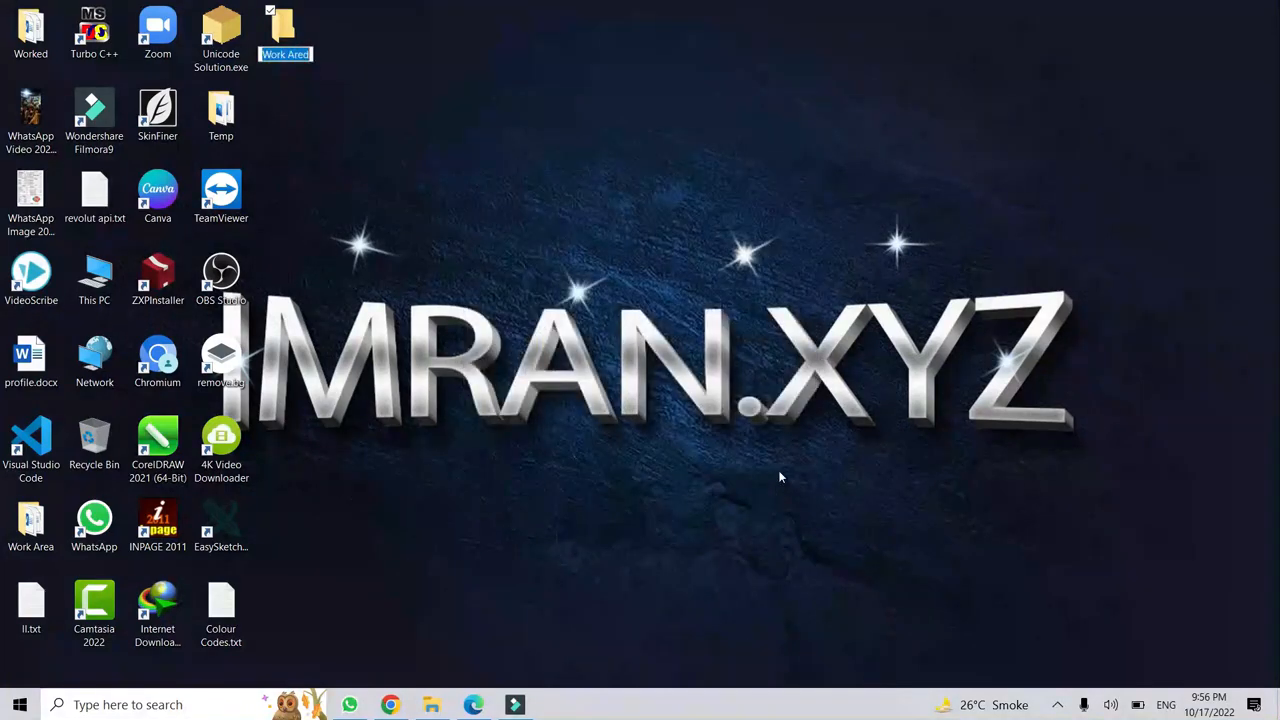
pyautogui.press('Escape')
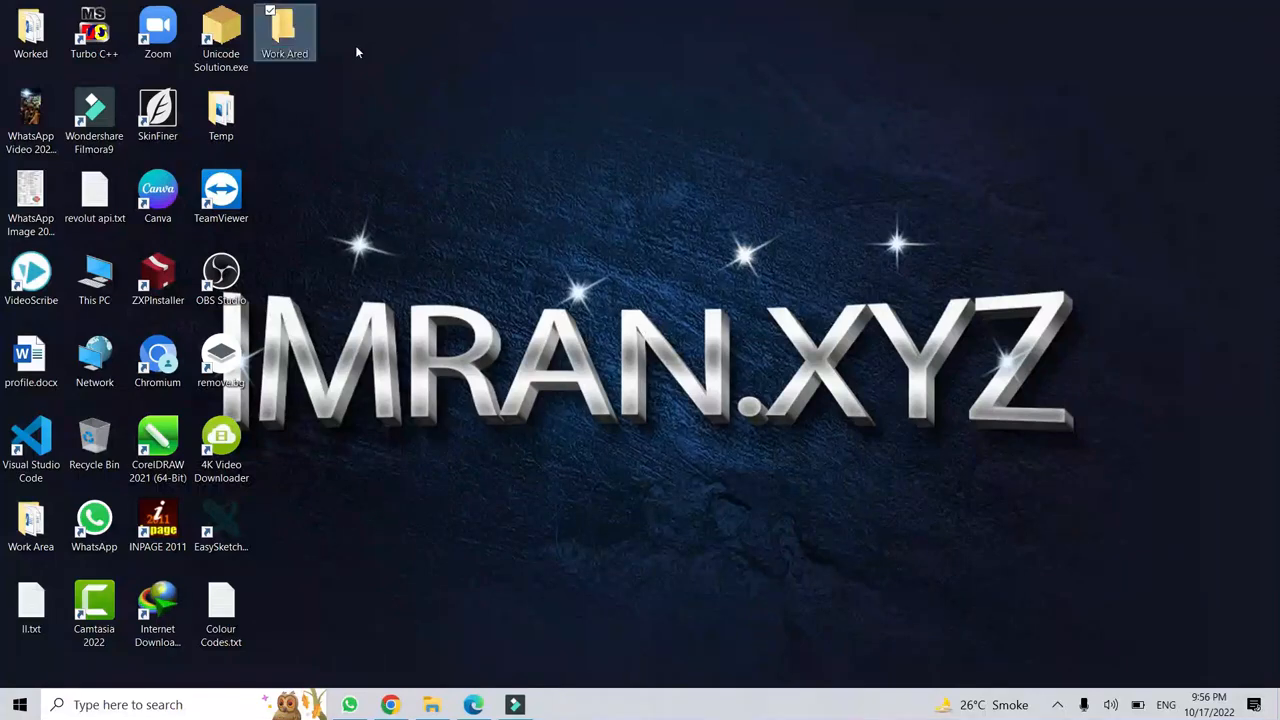
pyautogui.press('Delete')
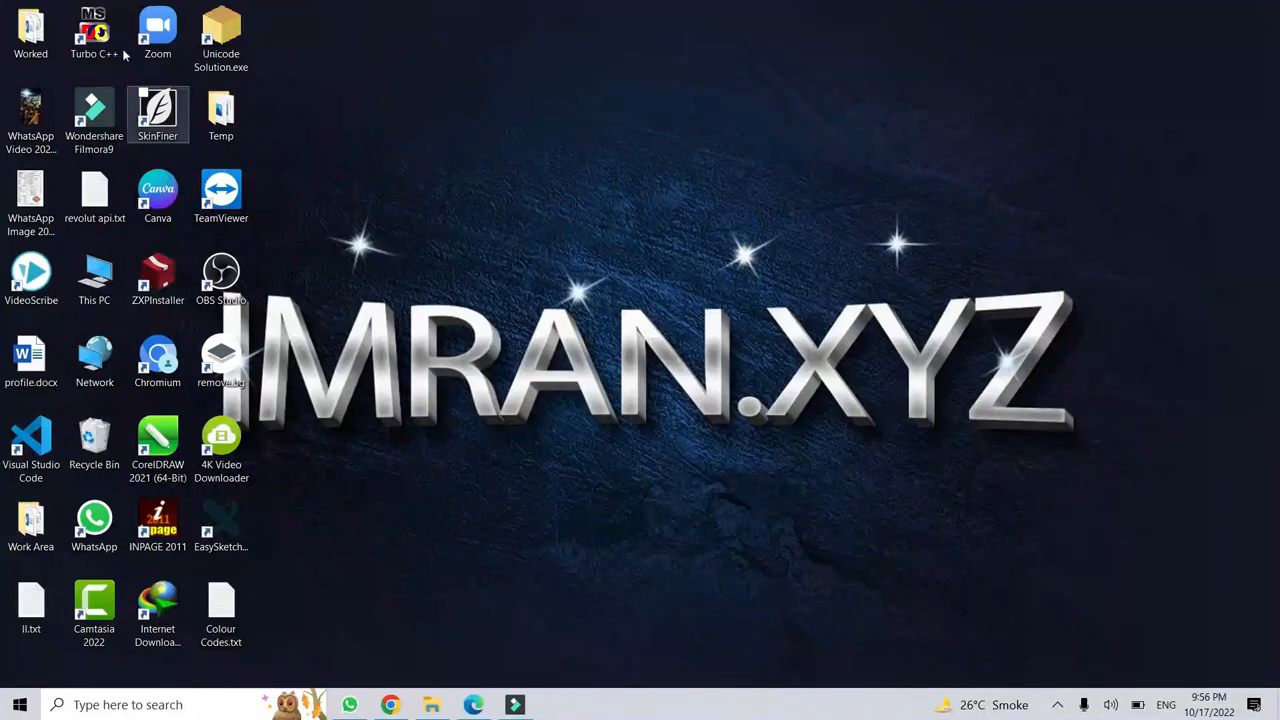
# Delete the existing Worked and Work Area folders from the desktop.
pyautogui.click(30, 35)
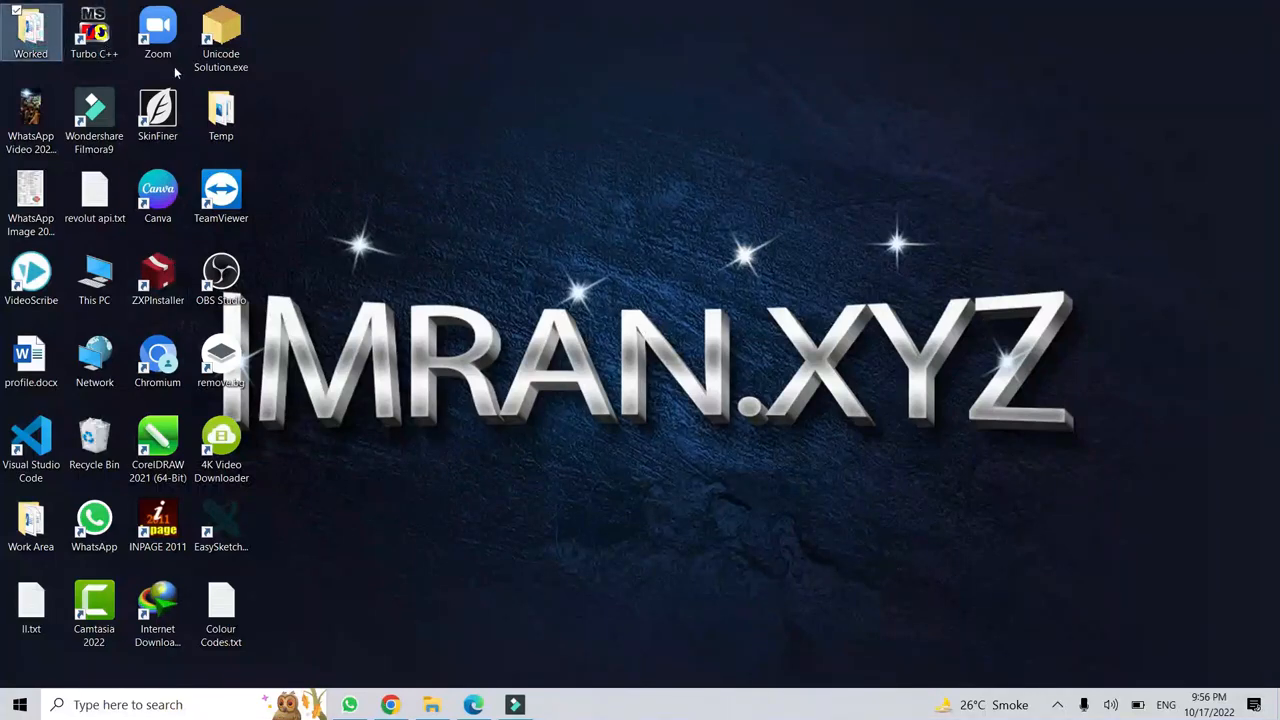
pyautogui.press('Delete')
pyautogui.click(38, 476)
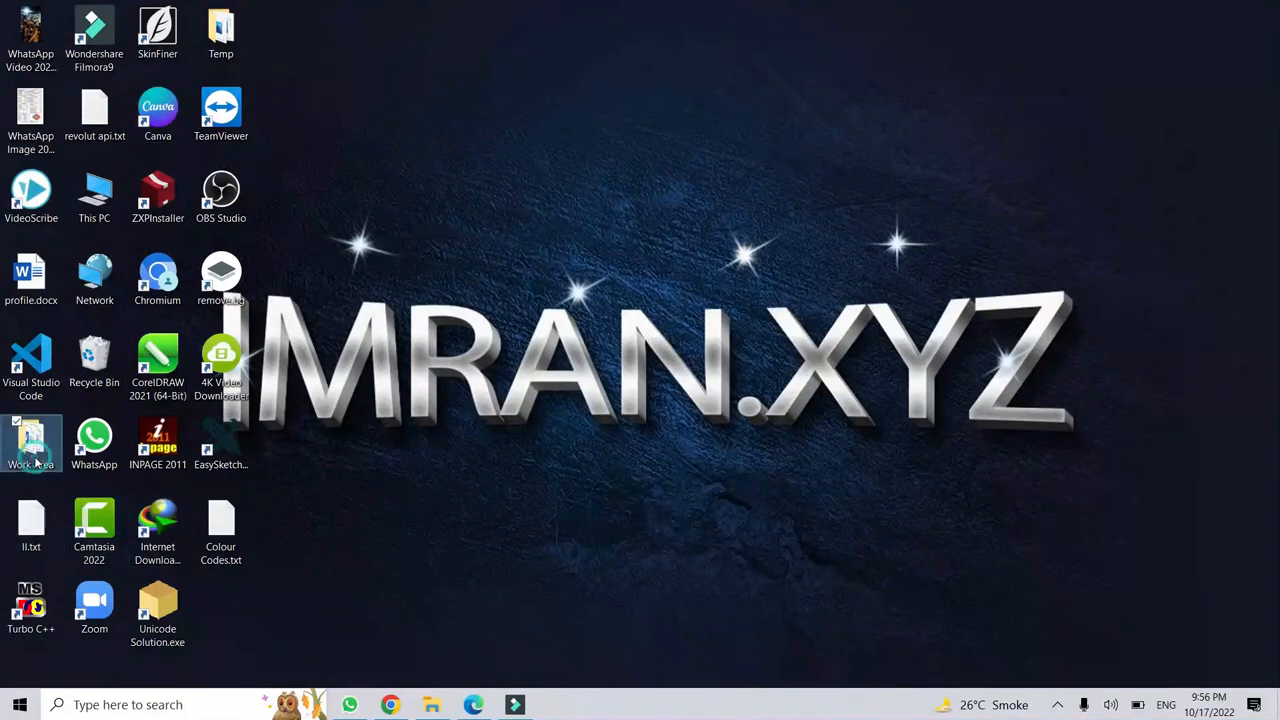
pyautogui.press('Delete')
# Create a new desktop folder named Work Area and open it.
pyautogui.rightClick(1140, 378)
pyautogui.moveTo(1013, 516)
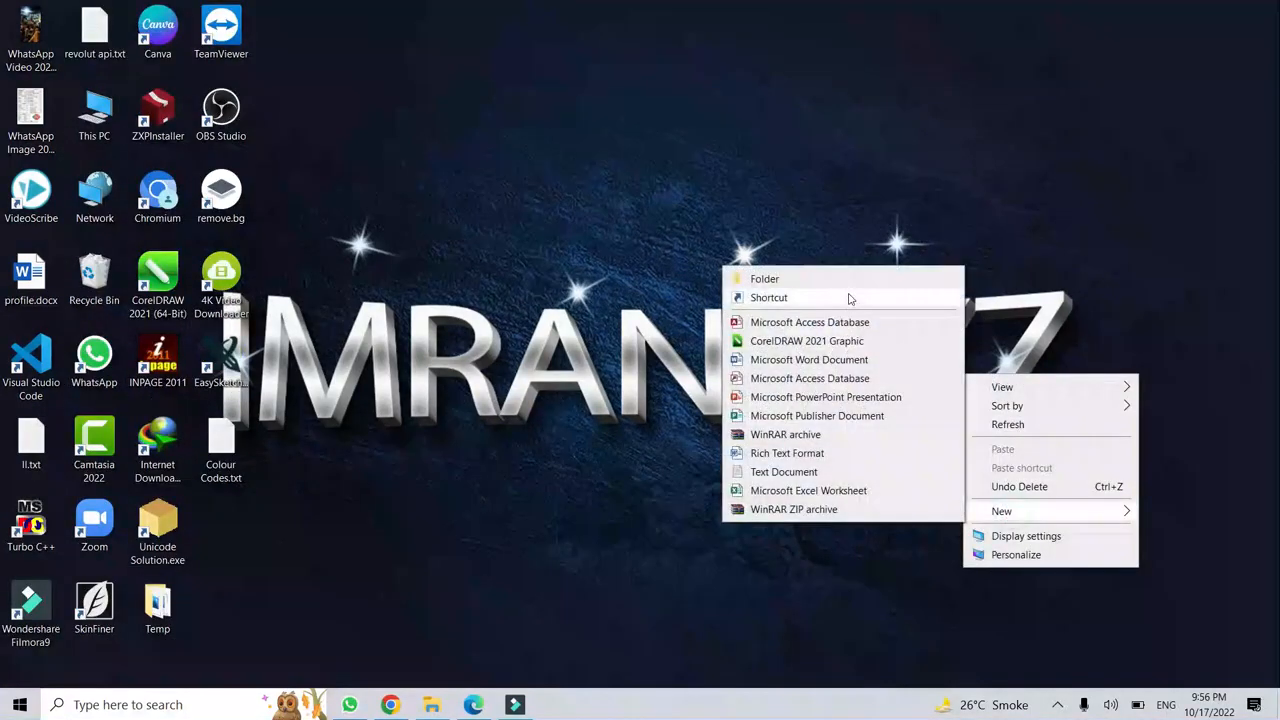
pyautogui.click(848, 280)
pyautogui.write('Work Area')
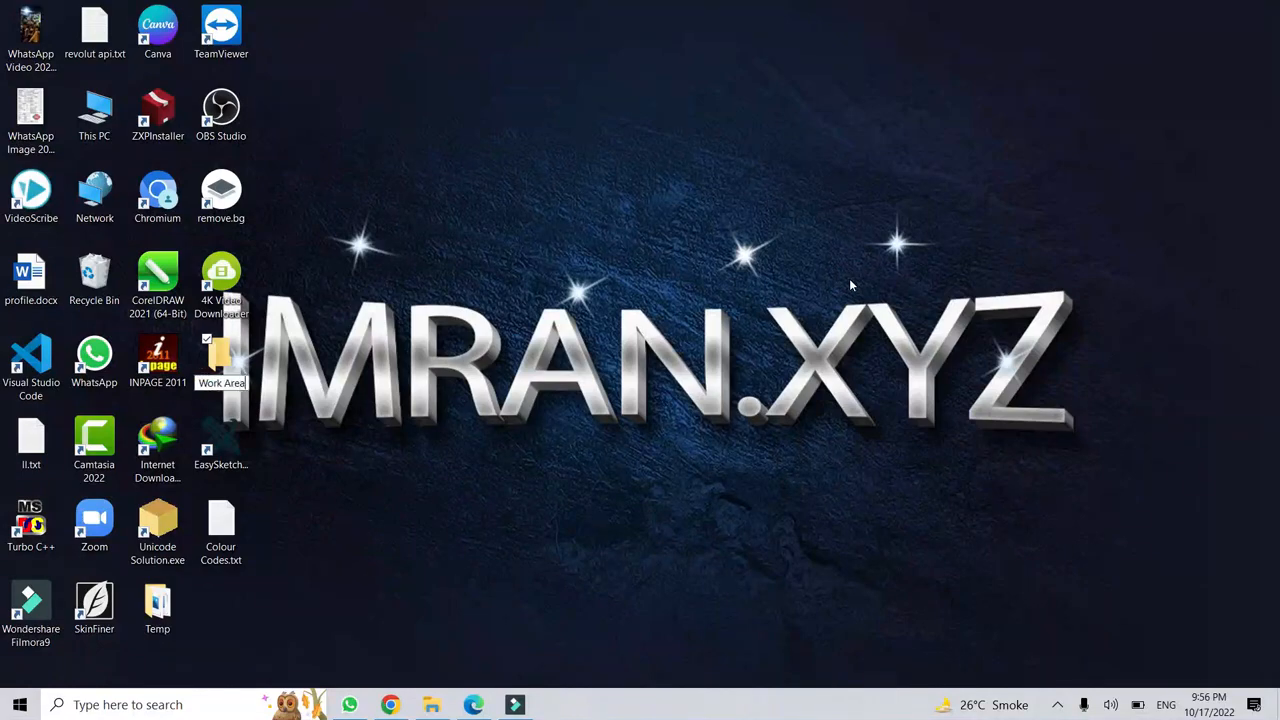
pyautogui.press('Return')
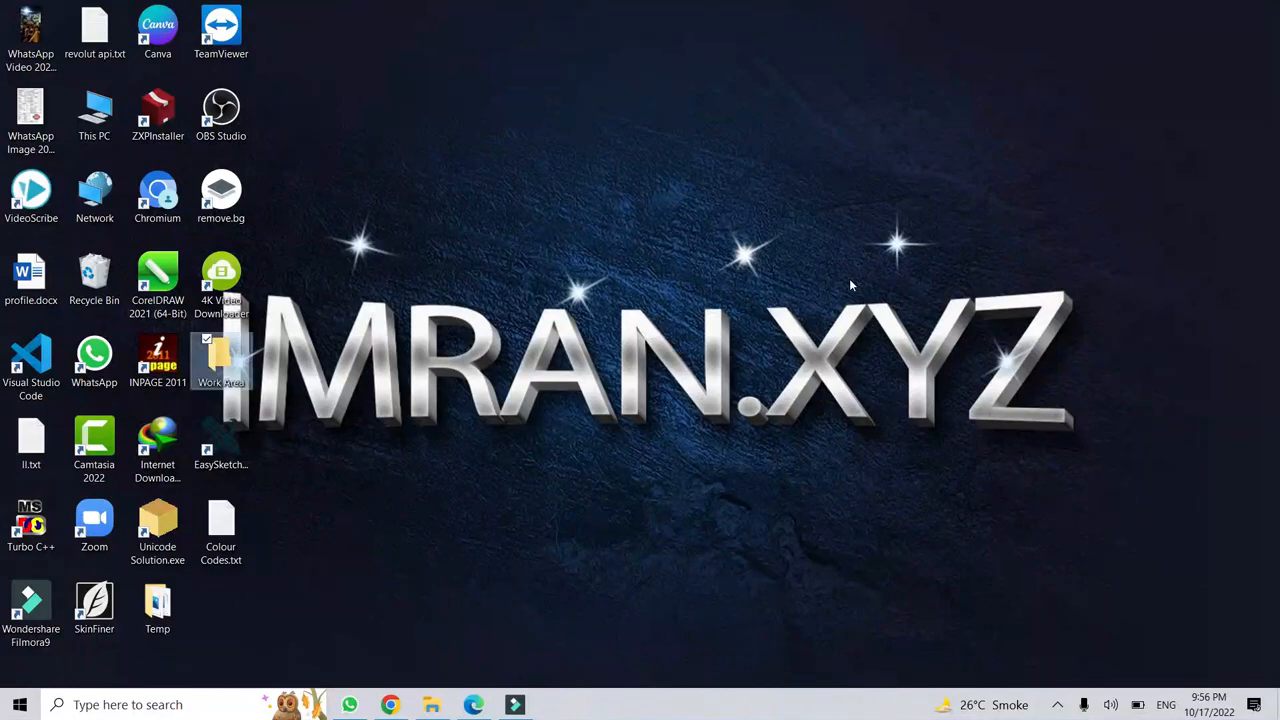
pyautogui.press('Return')
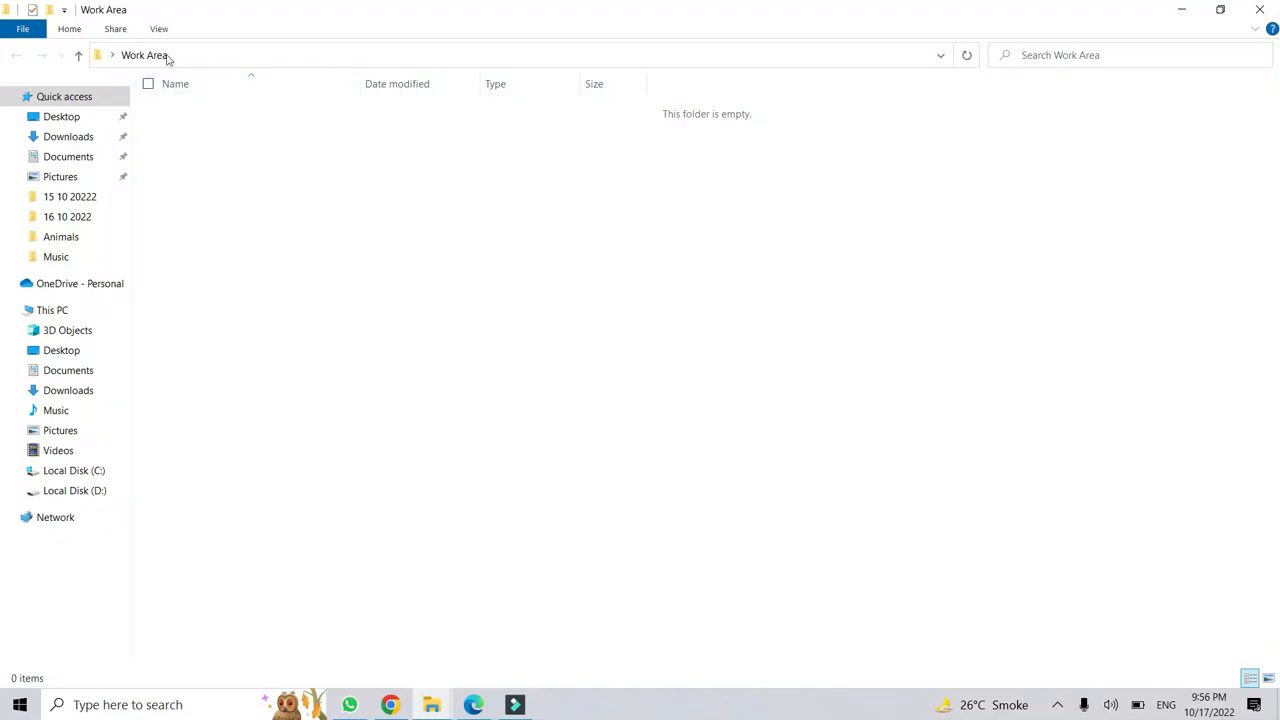
# Check the file named in Task 1 of the question paper and open M2221EVIDENCE.rtf from the source files folder in Word.
pyautogui.click(473, 705)
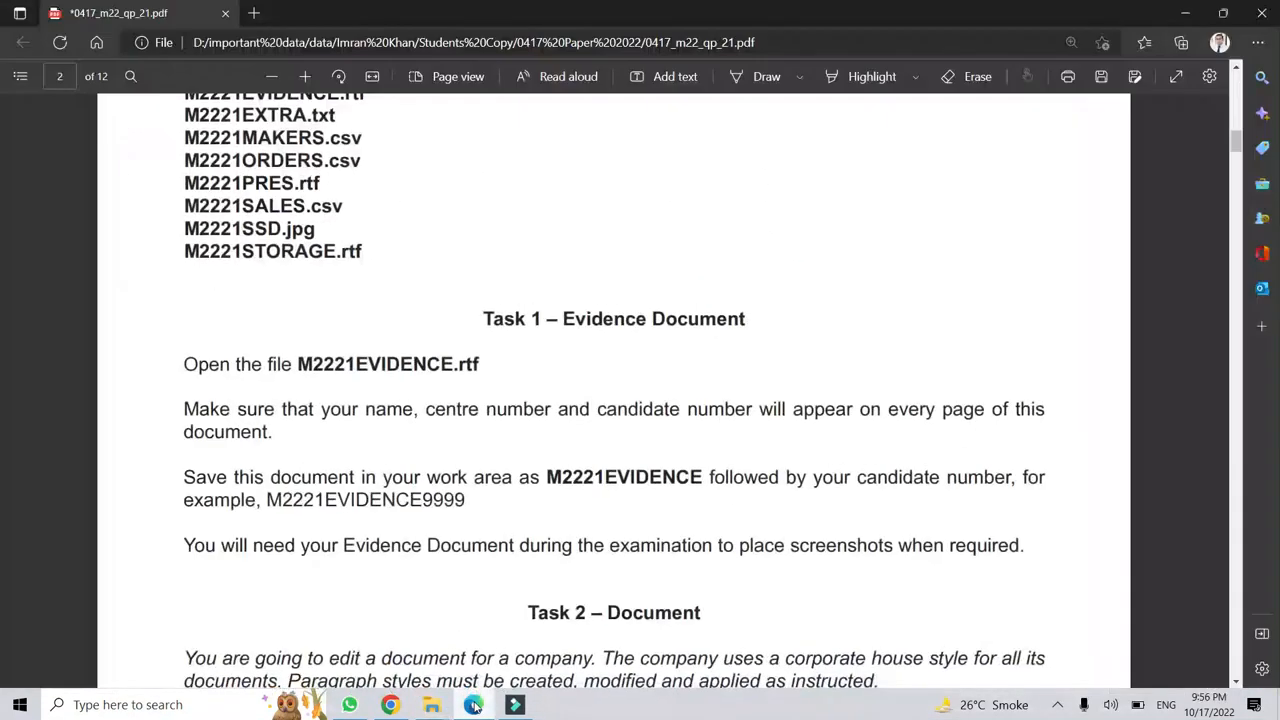
pyautogui.moveTo(295, 366); pyautogui.dragTo(483, 367)
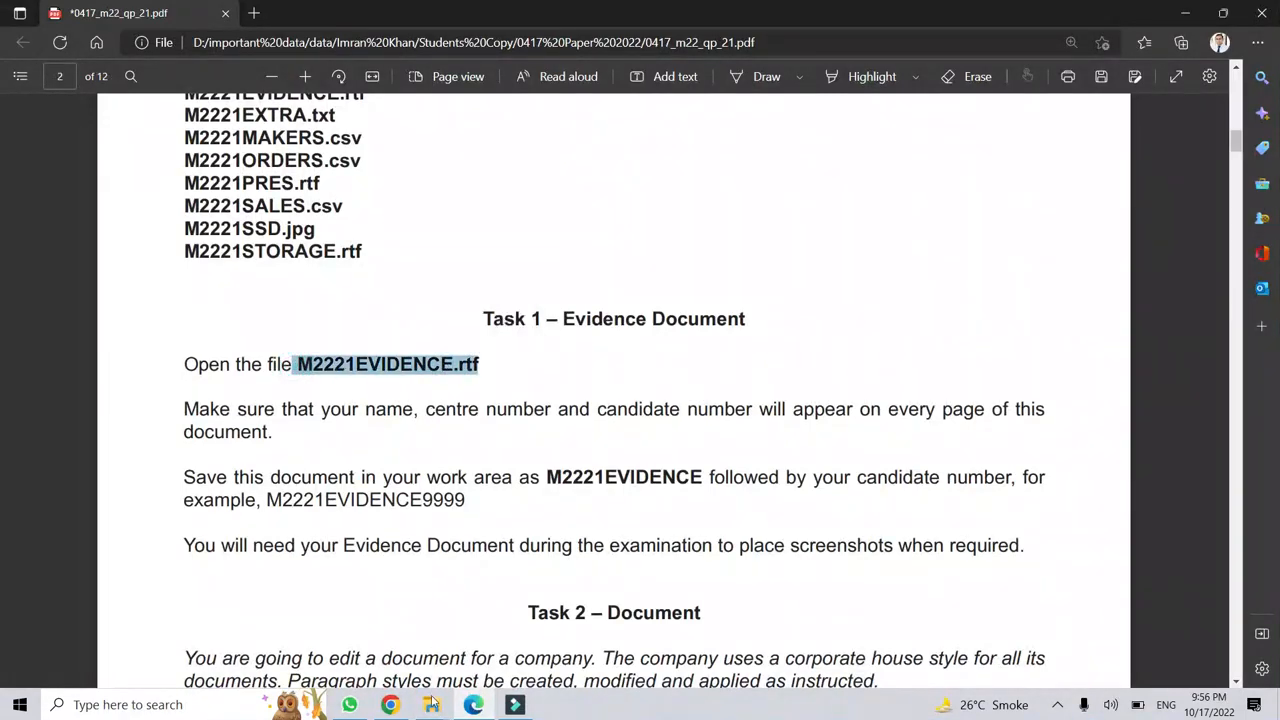
pyautogui.click(360, 620)
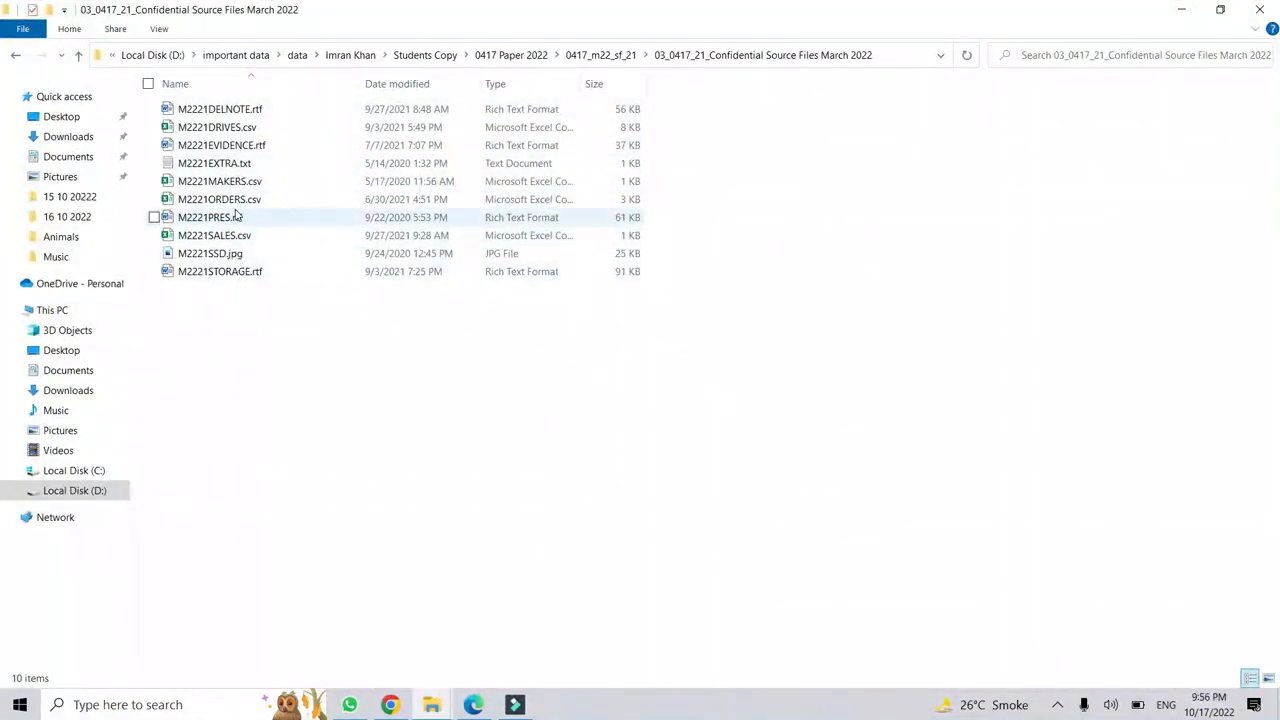
pyautogui.doubleClick(238, 147)
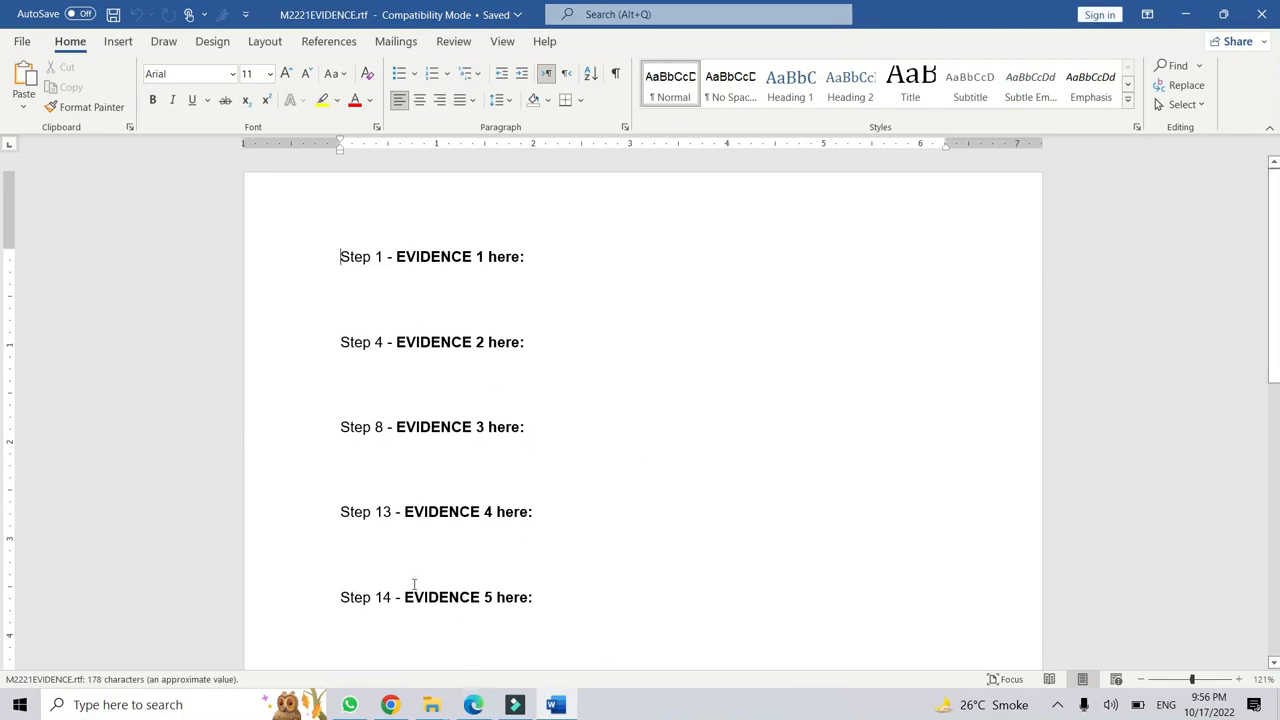
# Read the Task 1 instruction in the question paper on how to name and where to save the evidence document.
pyautogui.hotkey('alt', 'Tab')
pyautogui.scroll(-2, 534, 422)
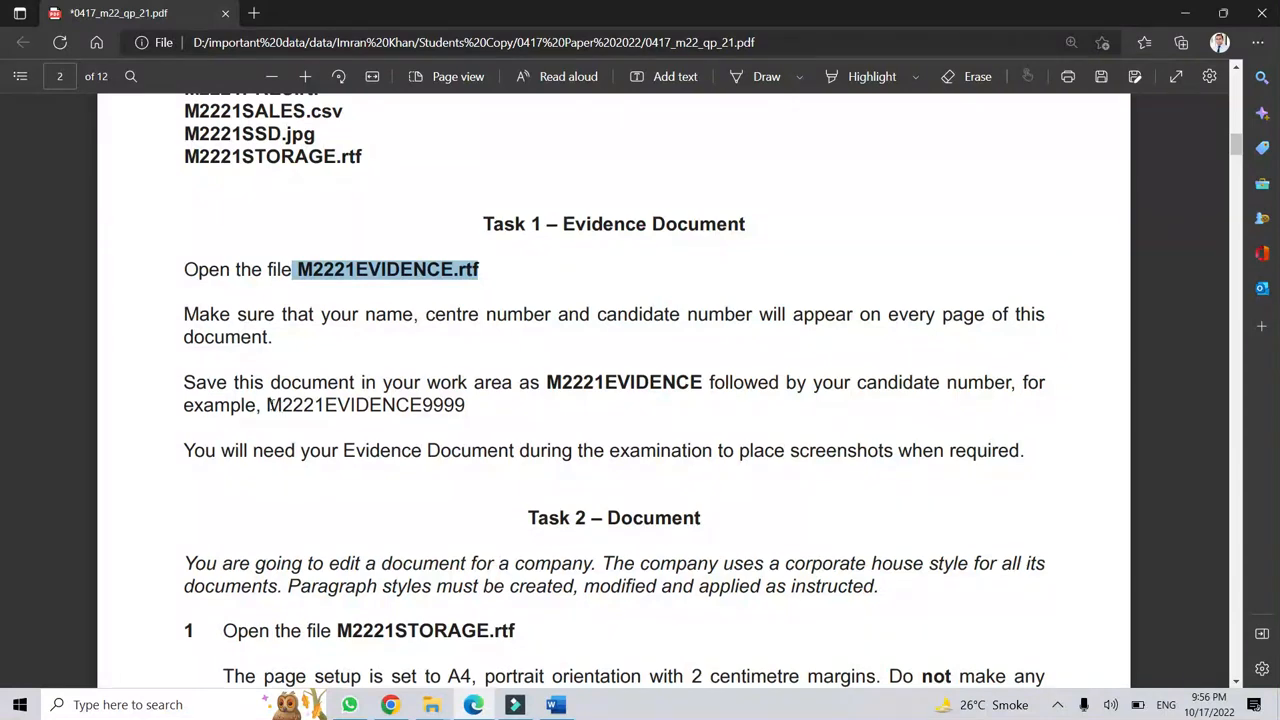
pyautogui.moveTo(267, 404); pyautogui.dragTo(466, 406)
pyautogui.click(435, 418)
pyautogui.click(466, 404)
pyautogui.click(426, 408)
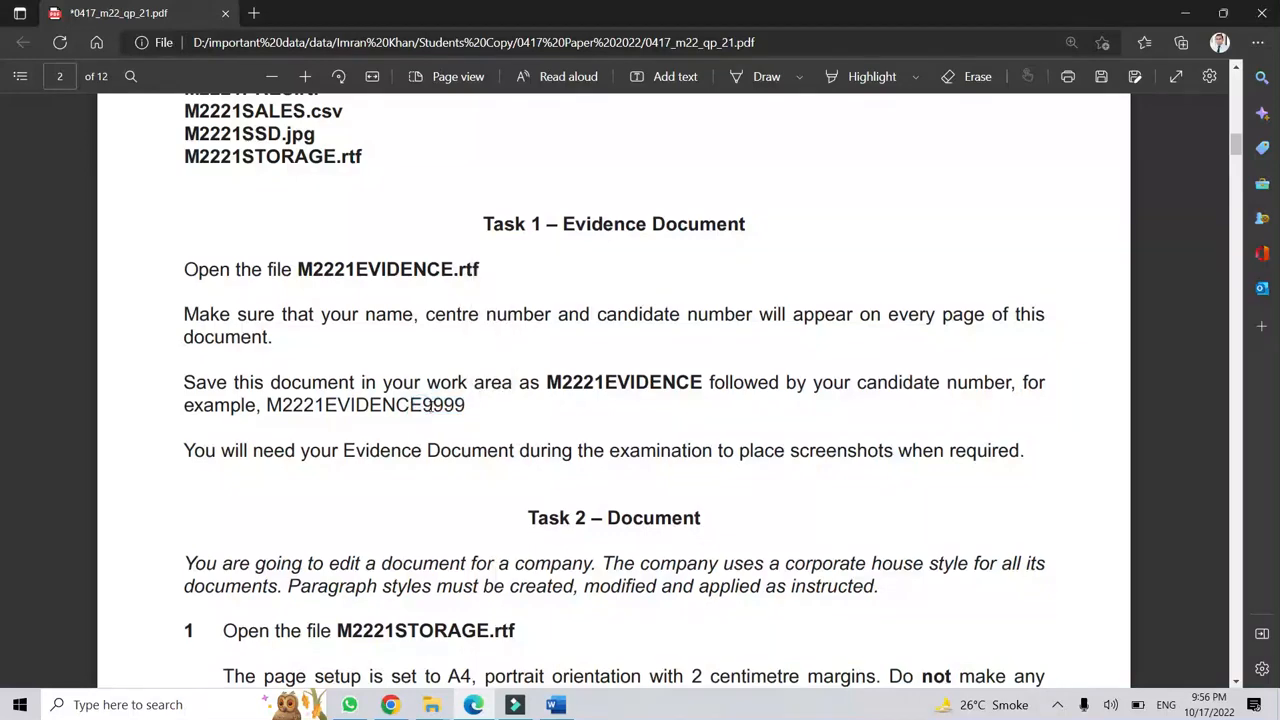
pyautogui.tripleClick(473, 403)
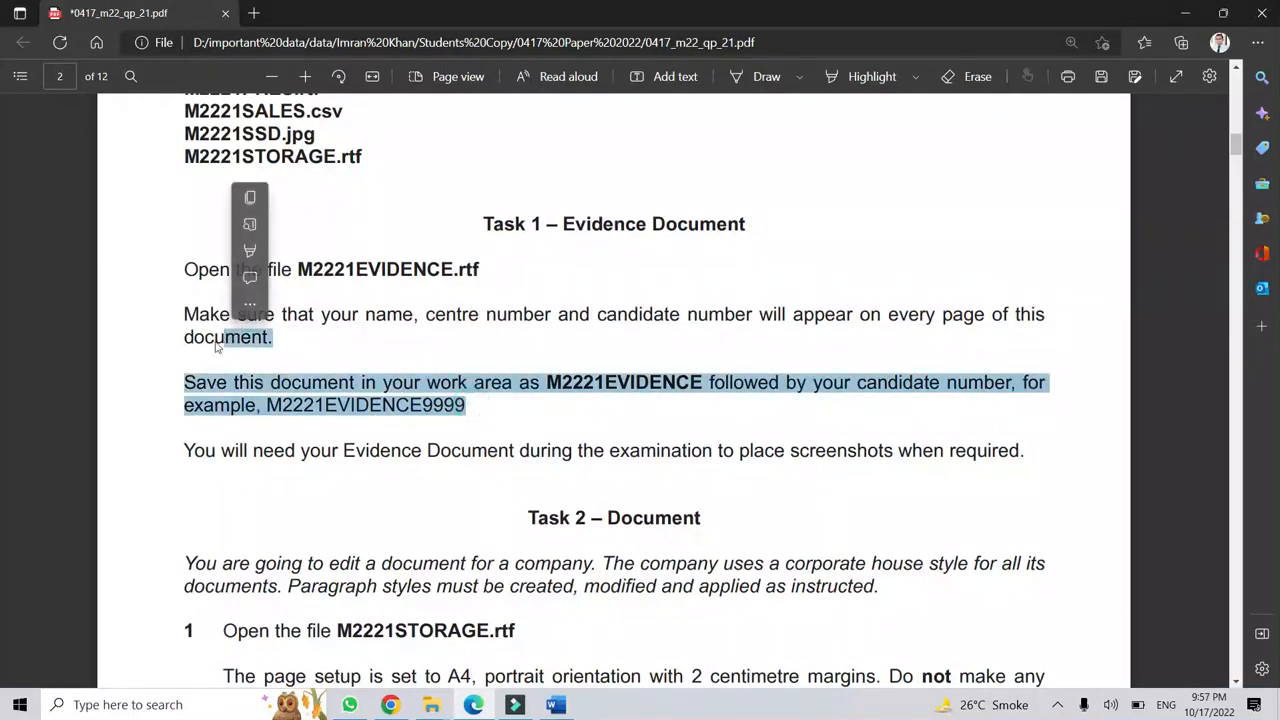
pyautogui.click(256, 340)
# Return to the evidence document in Word, dismiss the licence notice, and choose the desktop Work Area folder for saving a copy.
pyautogui.click(555, 704)
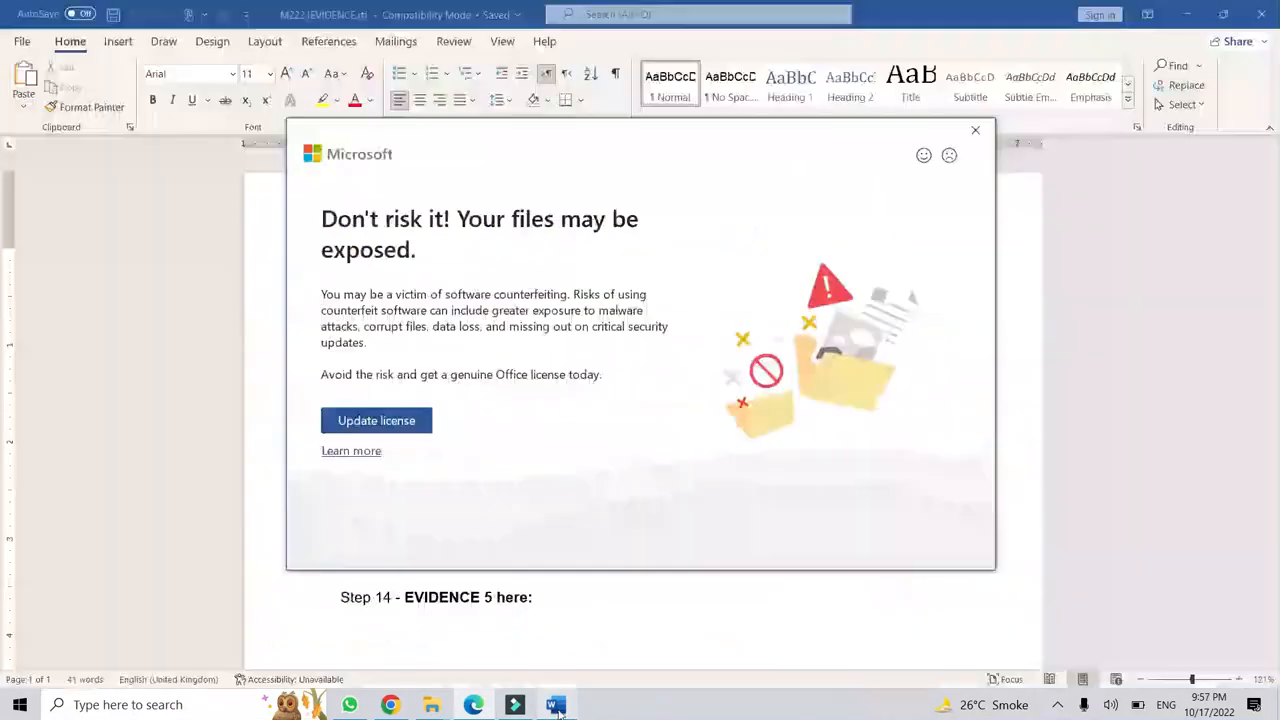
pyautogui.click(975, 130)
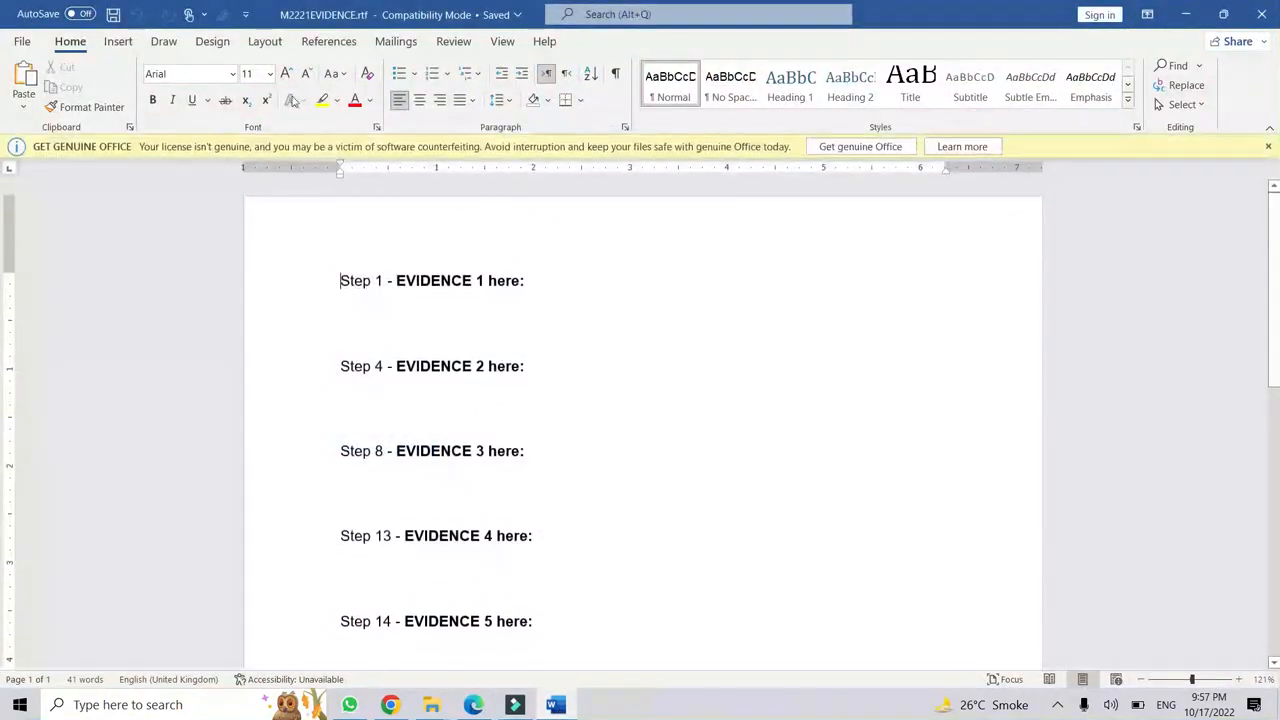
pyautogui.click(28, 43)
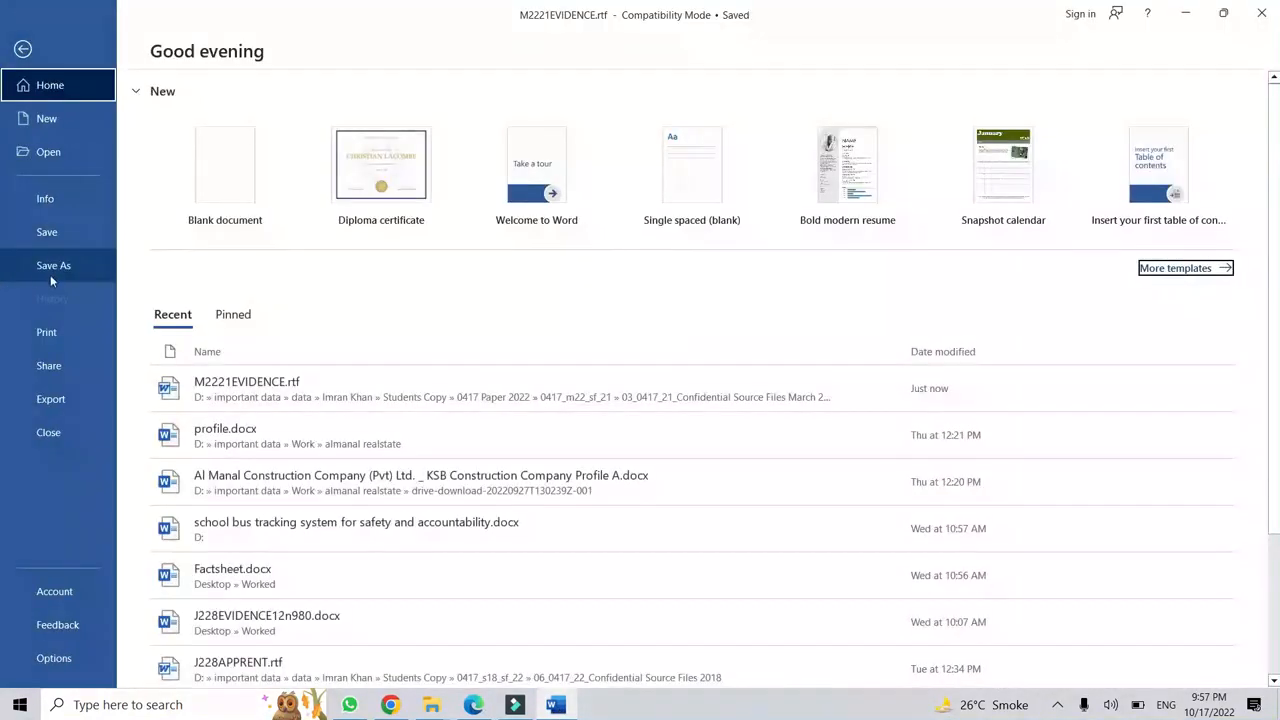
pyautogui.click(50, 268)
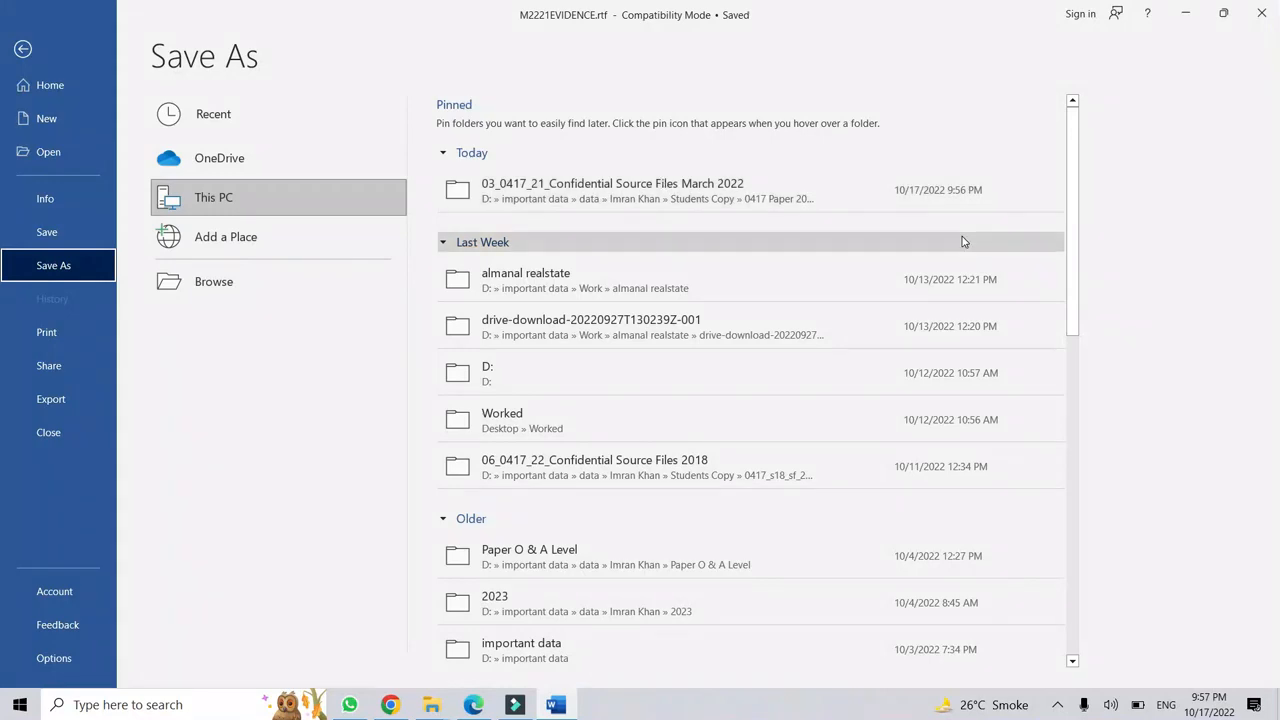
pyautogui.click(229, 284)
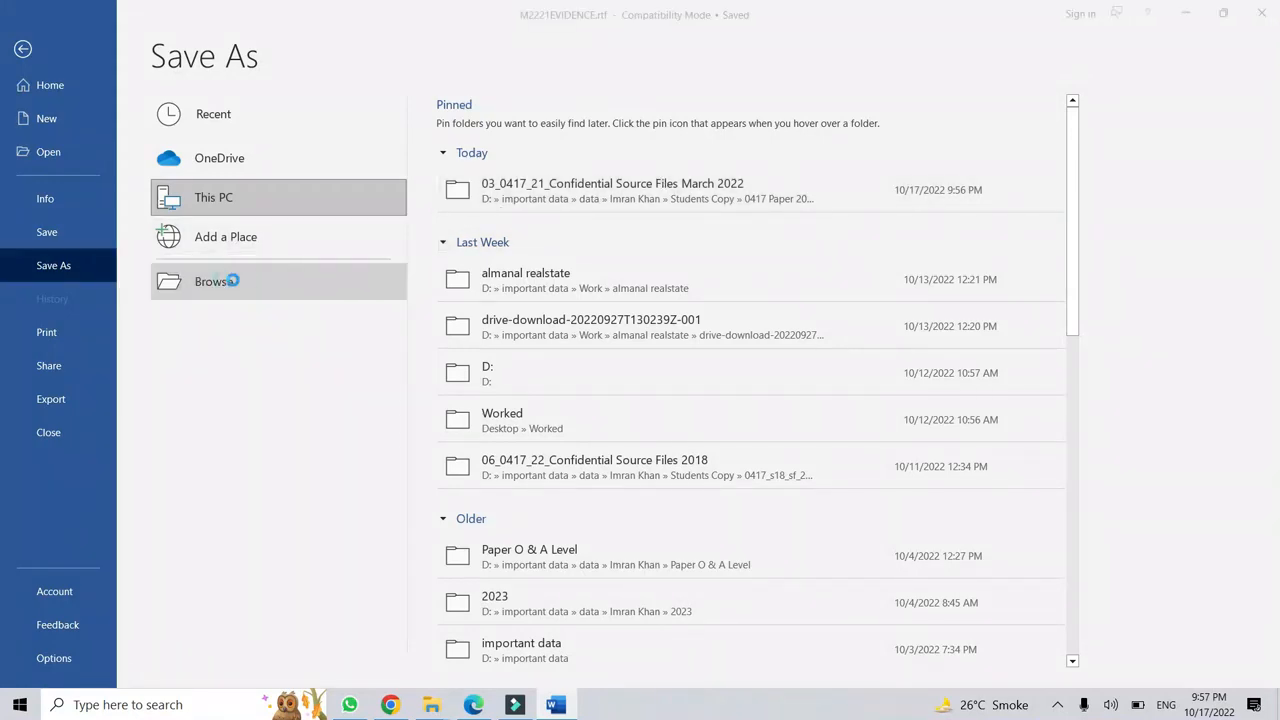
pyautogui.click(68, 116)
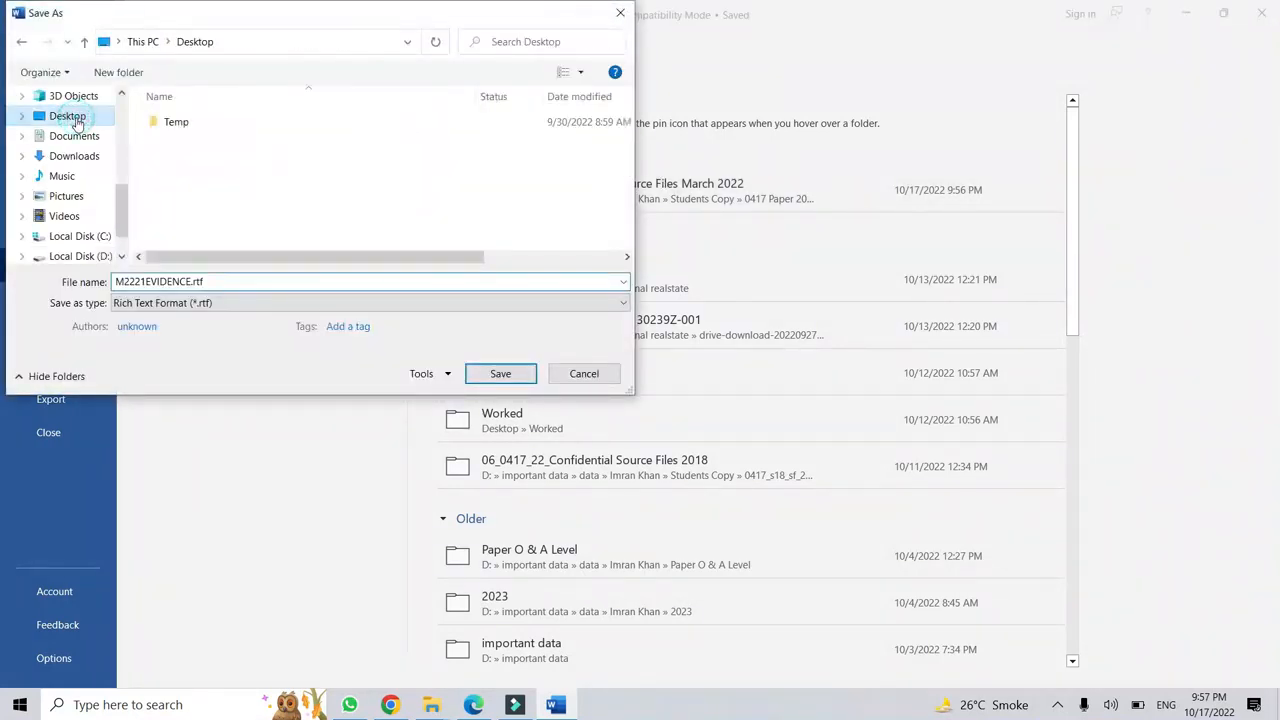
pyautogui.click(228, 139)
pyautogui.doubleClick(228, 139)
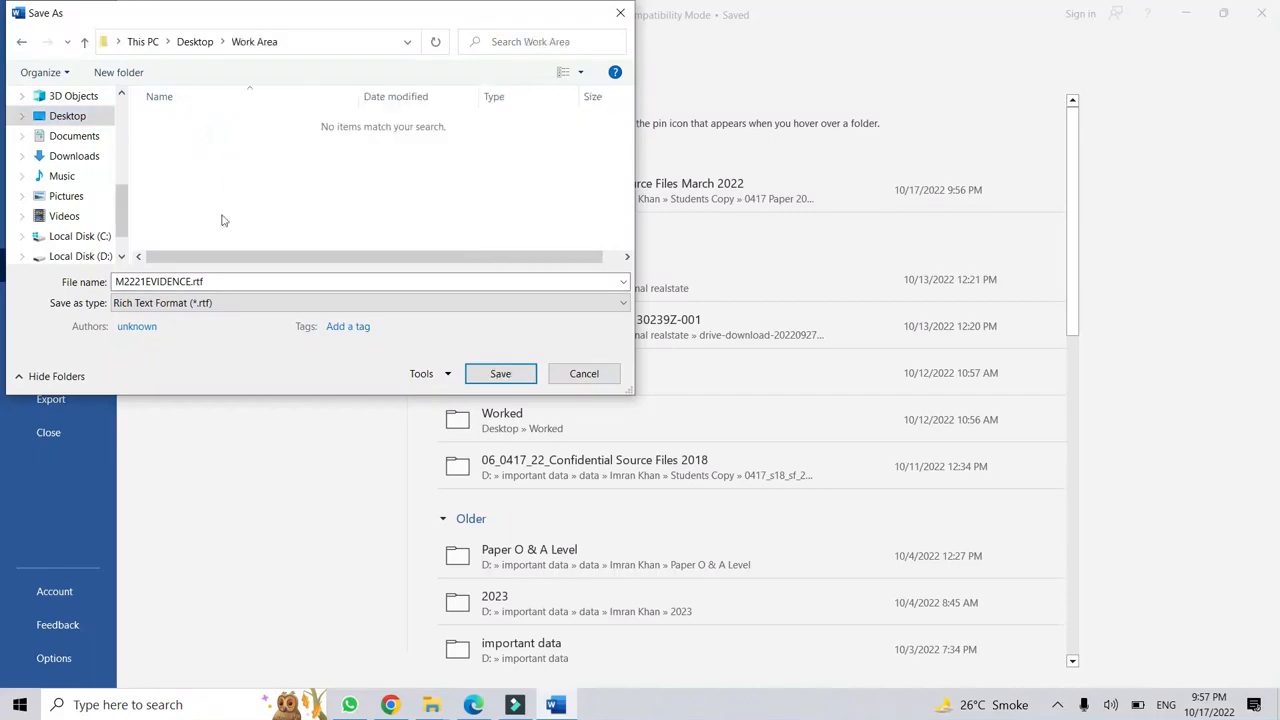
# Name the copy M2221EVIDENCE1234, set its file type to Word Document (*.docx), and save it.
pyautogui.click(228, 281)
pyautogui.click(190, 281)
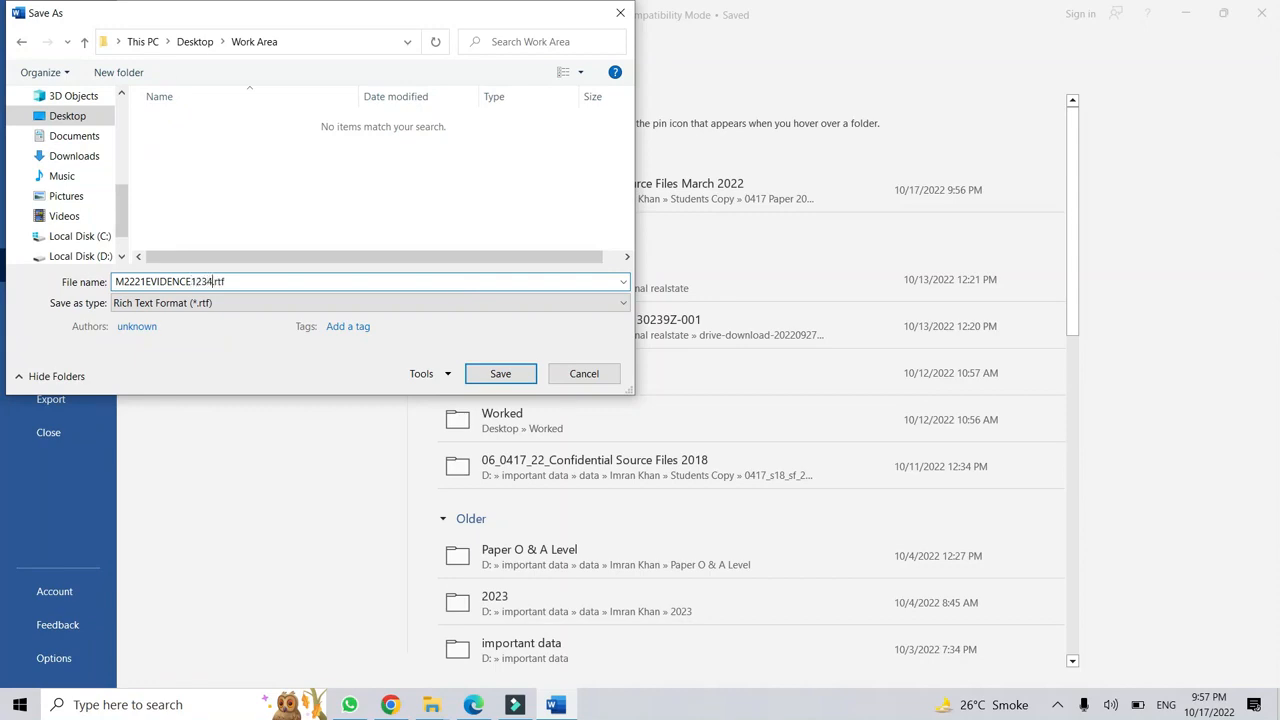
pyautogui.click(232, 303)
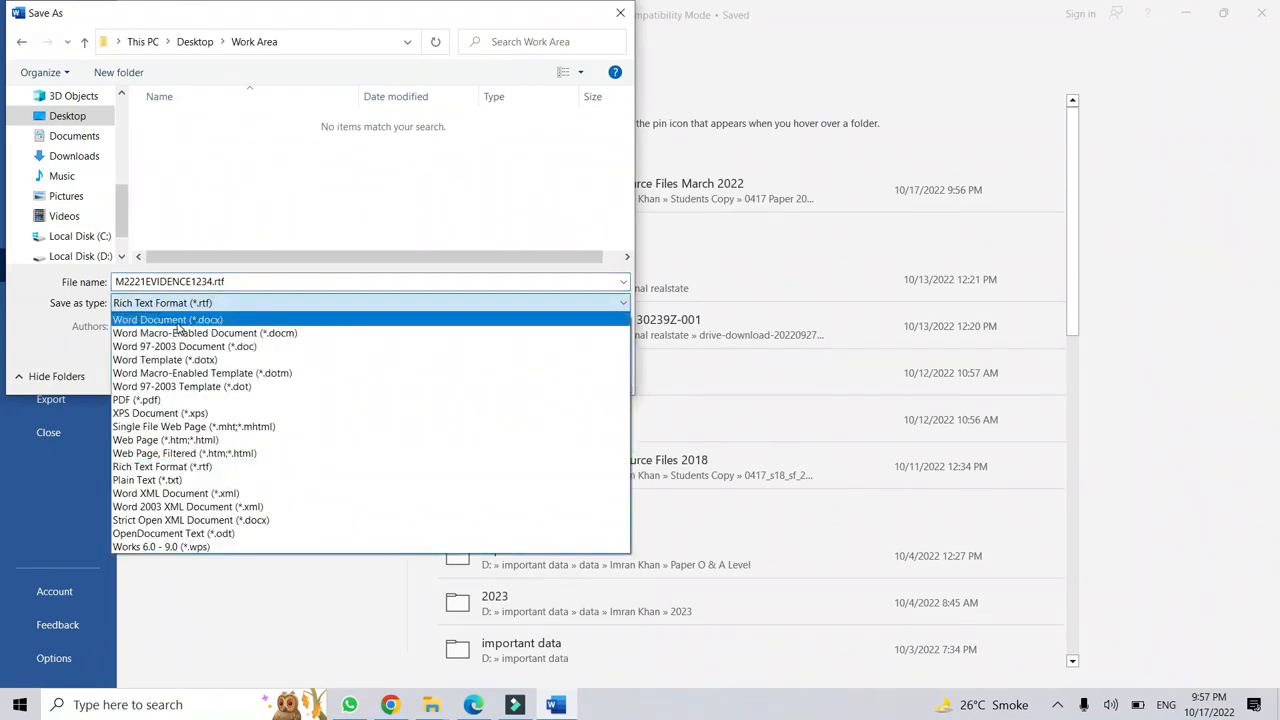
pyautogui.click(177, 321)
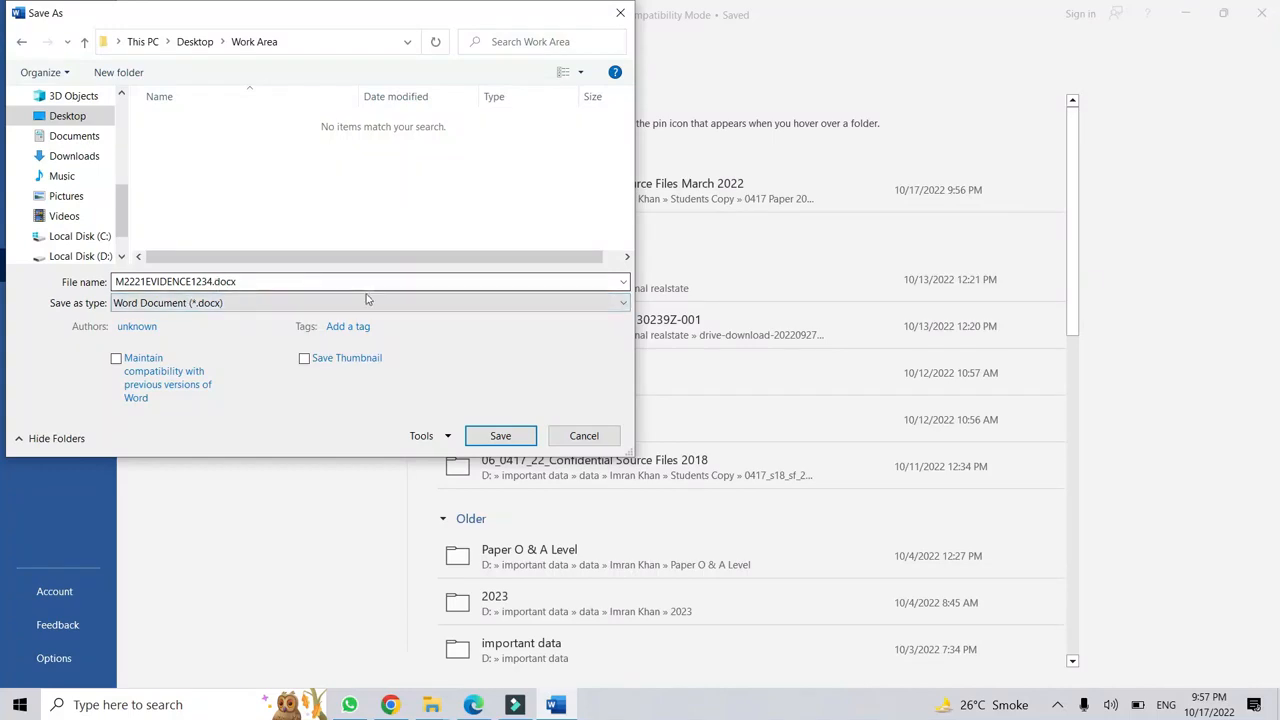
pyautogui.click(517, 435)
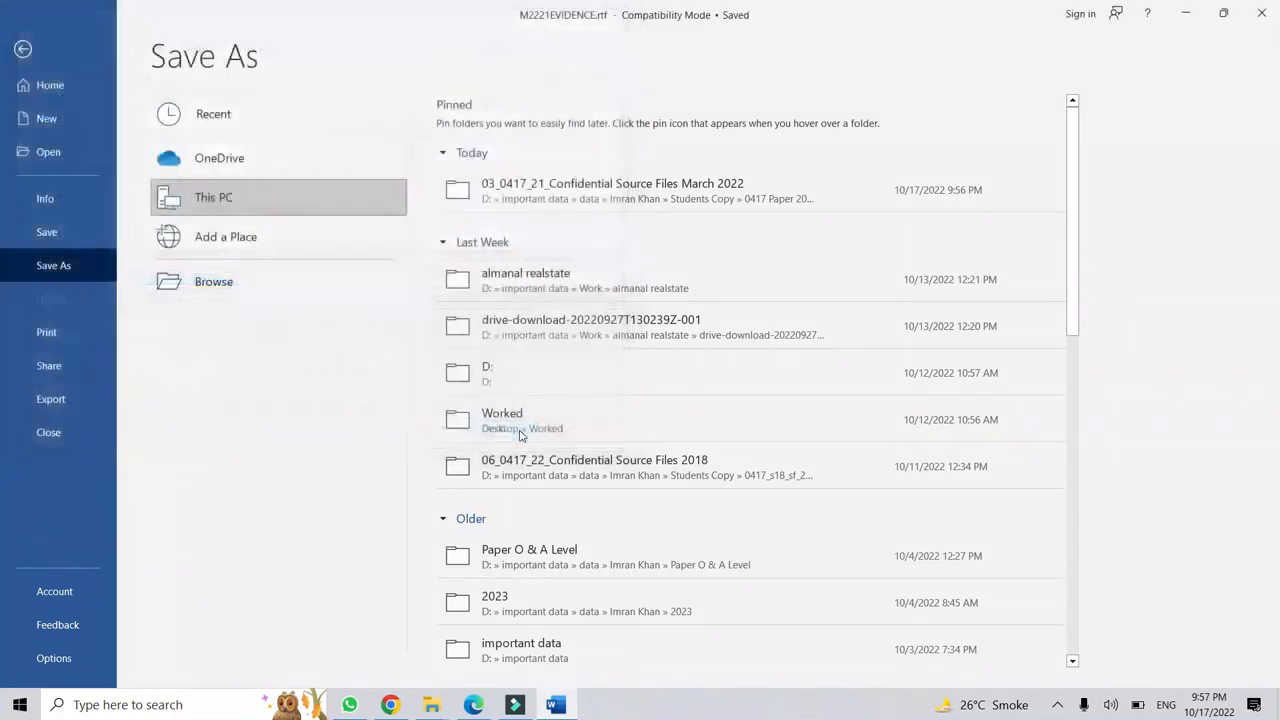
pyautogui.click(706, 392)
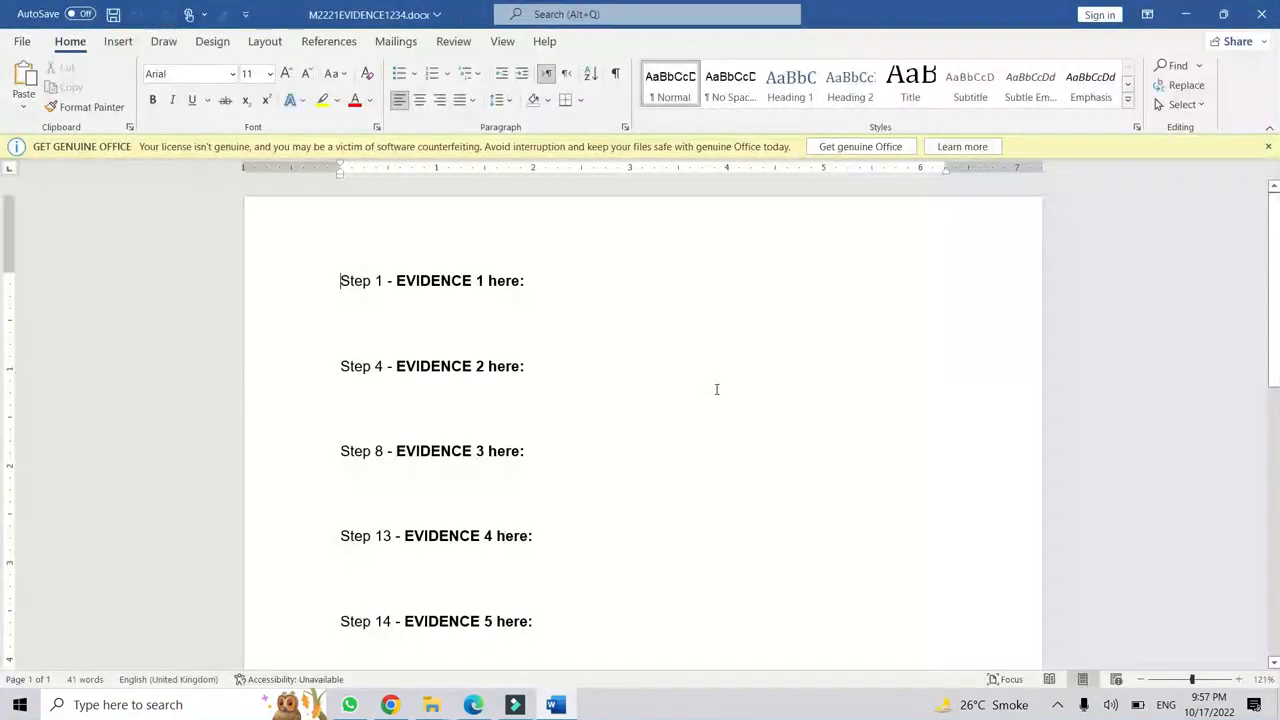
# Check the Work Area folder for the saved evidence document, and return to the document in Word.
pyautogui.click(1185, 14)
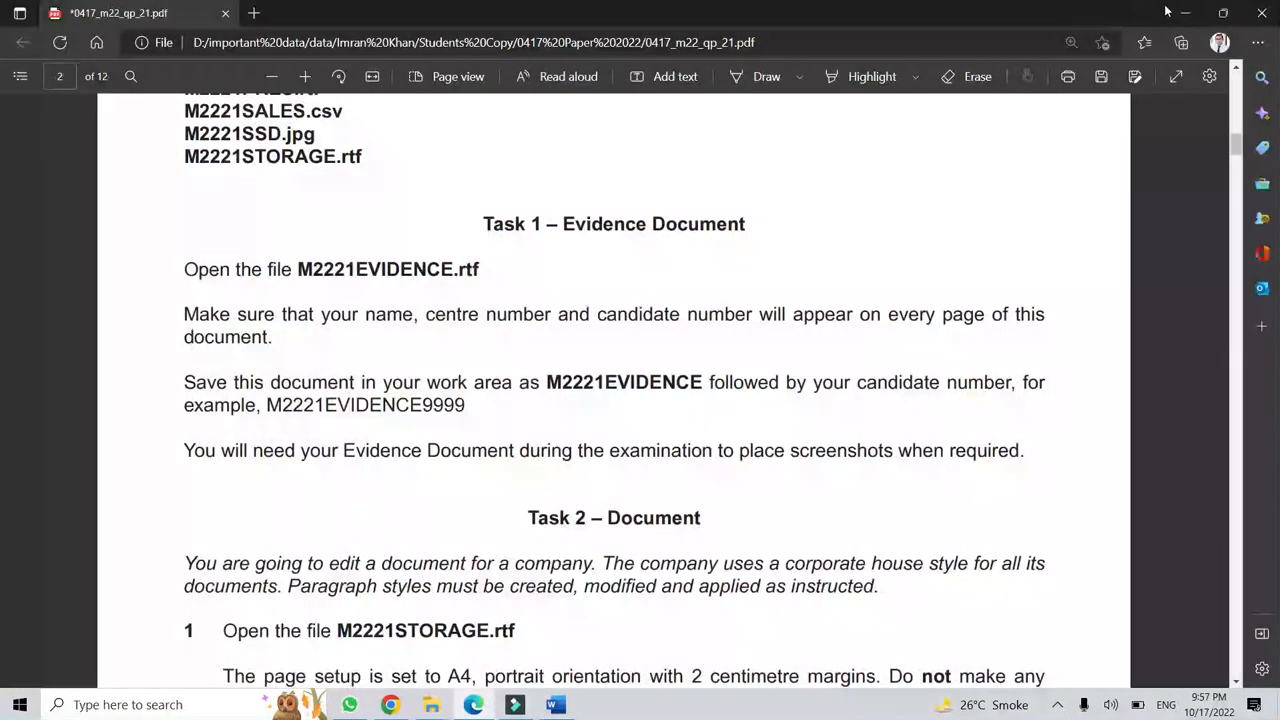
pyautogui.click(1185, 13)
pyautogui.moveTo(431, 700)
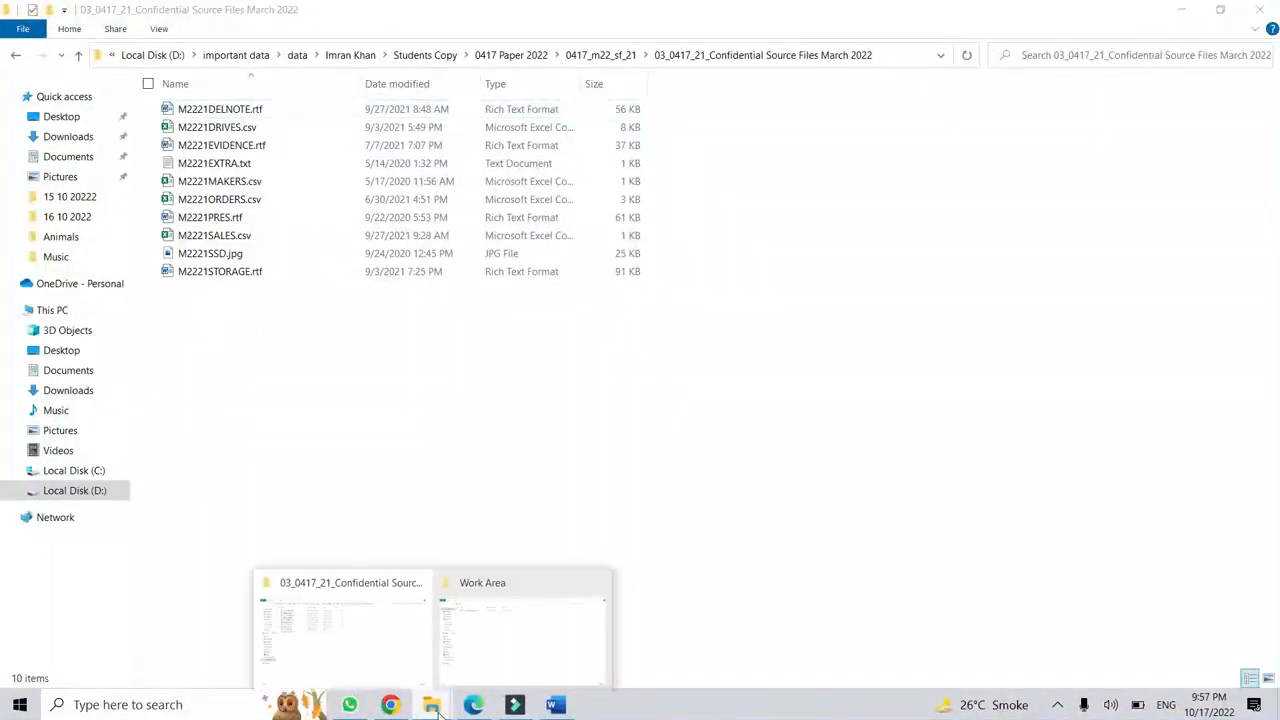
pyautogui.click(530, 663)
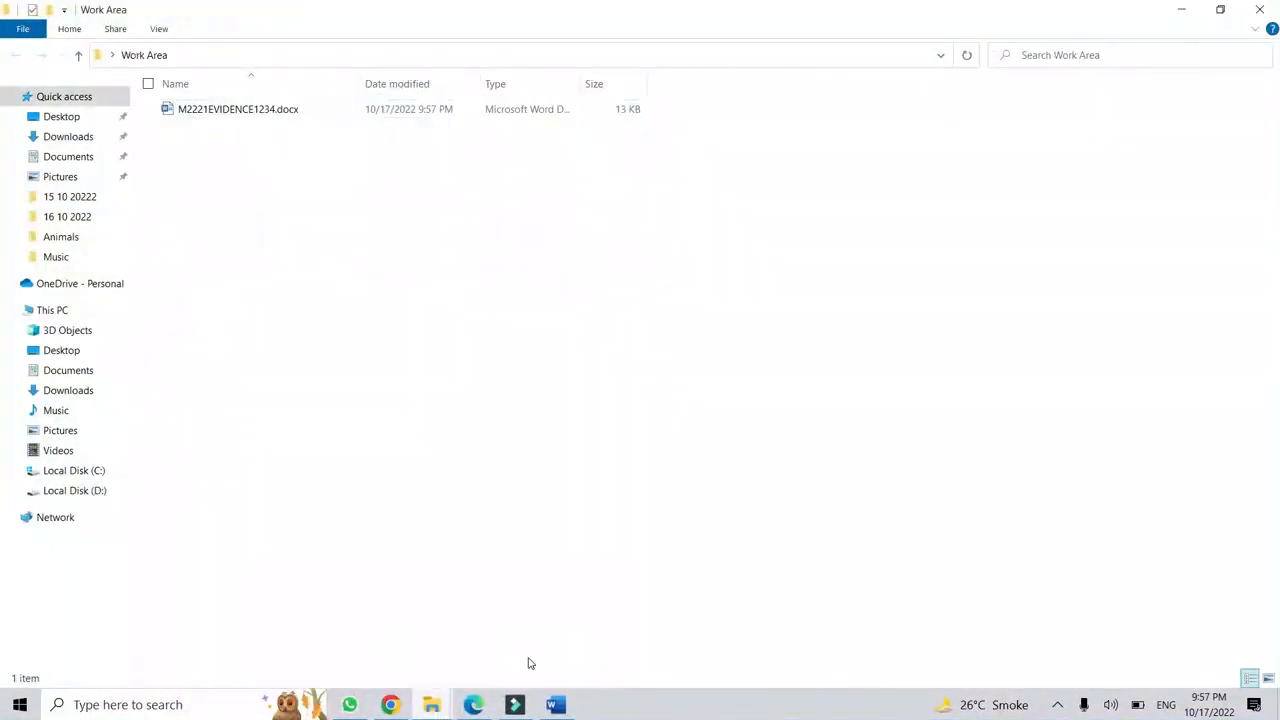
pyautogui.click(565, 710)
pyautogui.click(566, 350)
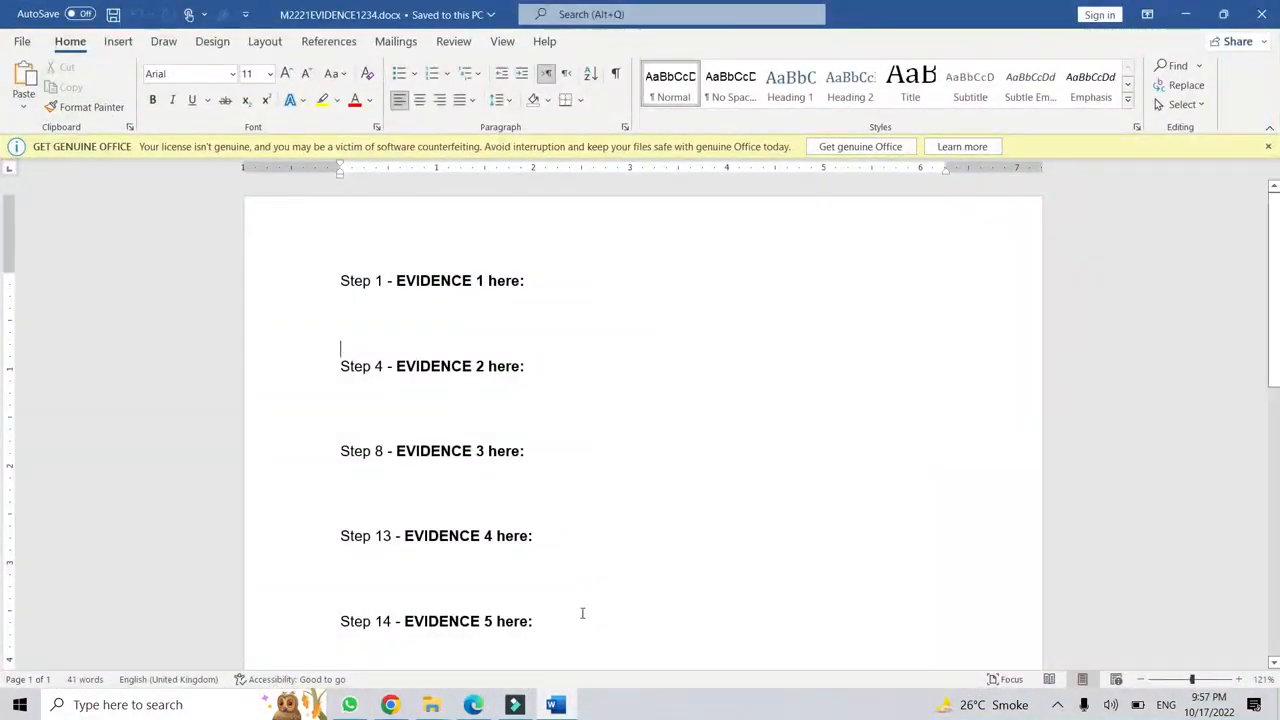
# Read the Task 1 instructions on candidate details required on every page and on placing screenshots in the Evidence Document.
pyautogui.click(474, 705)
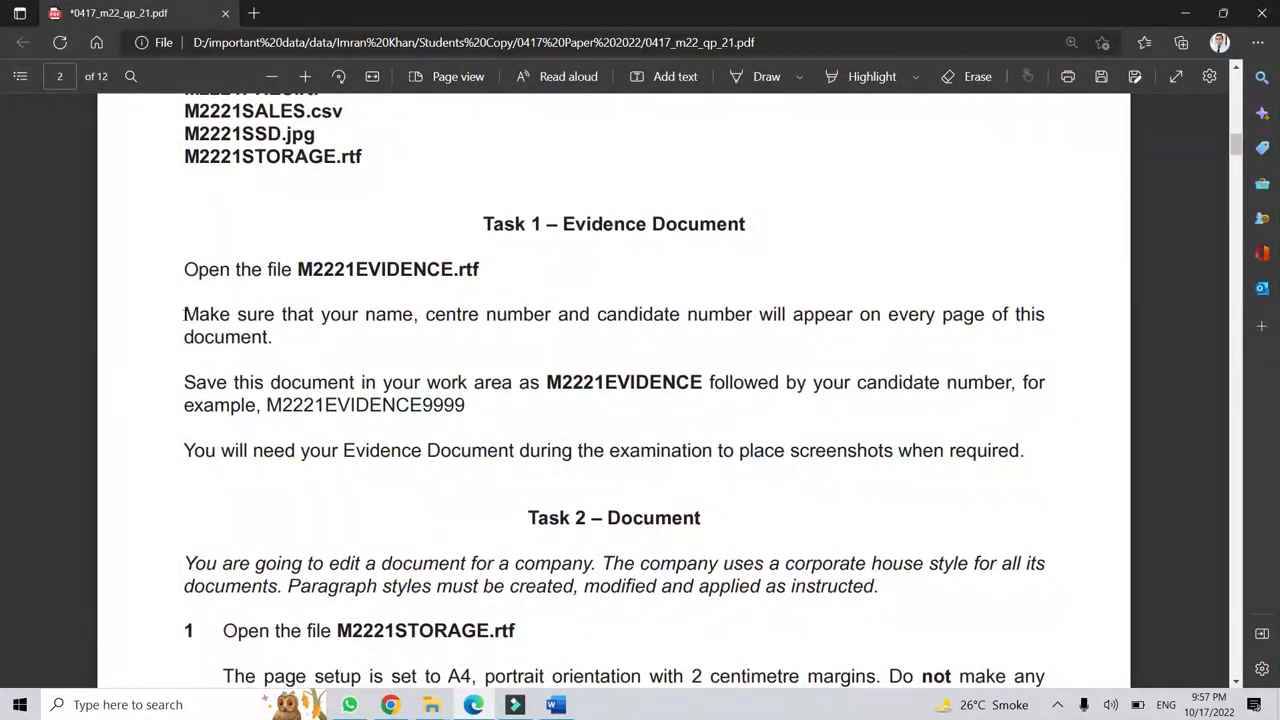
pyautogui.moveTo(186, 314); pyautogui.dragTo(272, 337)
pyautogui.click(286, 331)
pyautogui.click(341, 316)
pyautogui.doubleClick(321, 316)
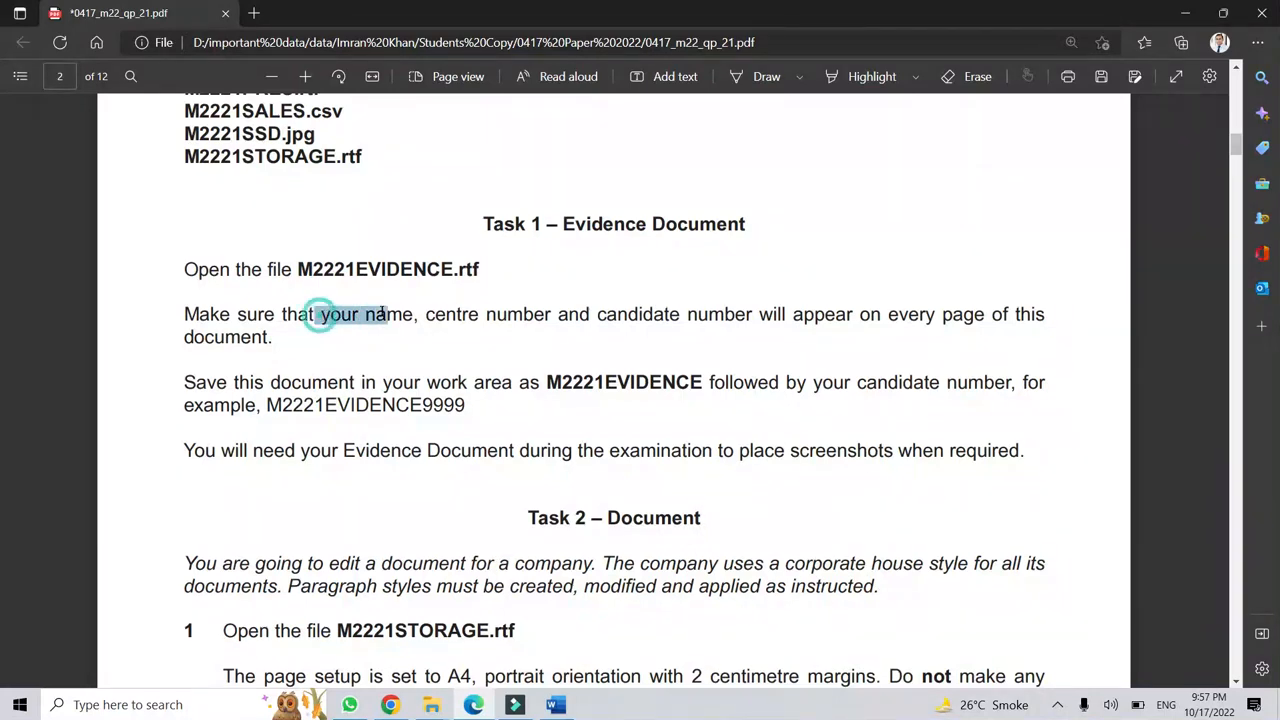
pyautogui.click(525, 310)
pyautogui.moveTo(599, 316); pyautogui.dragTo(753, 317)
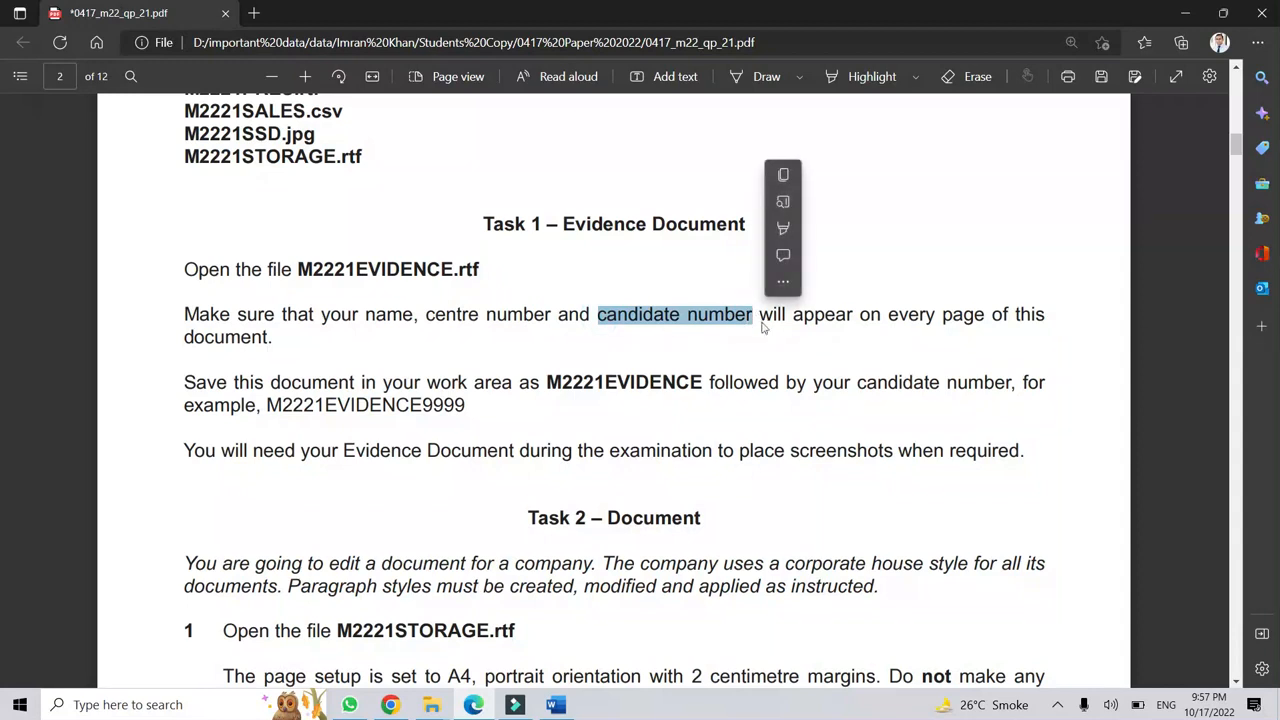
pyautogui.moveTo(861, 316); pyautogui.dragTo(1044, 317)
pyautogui.click(397, 317)
pyautogui.click(296, 336)
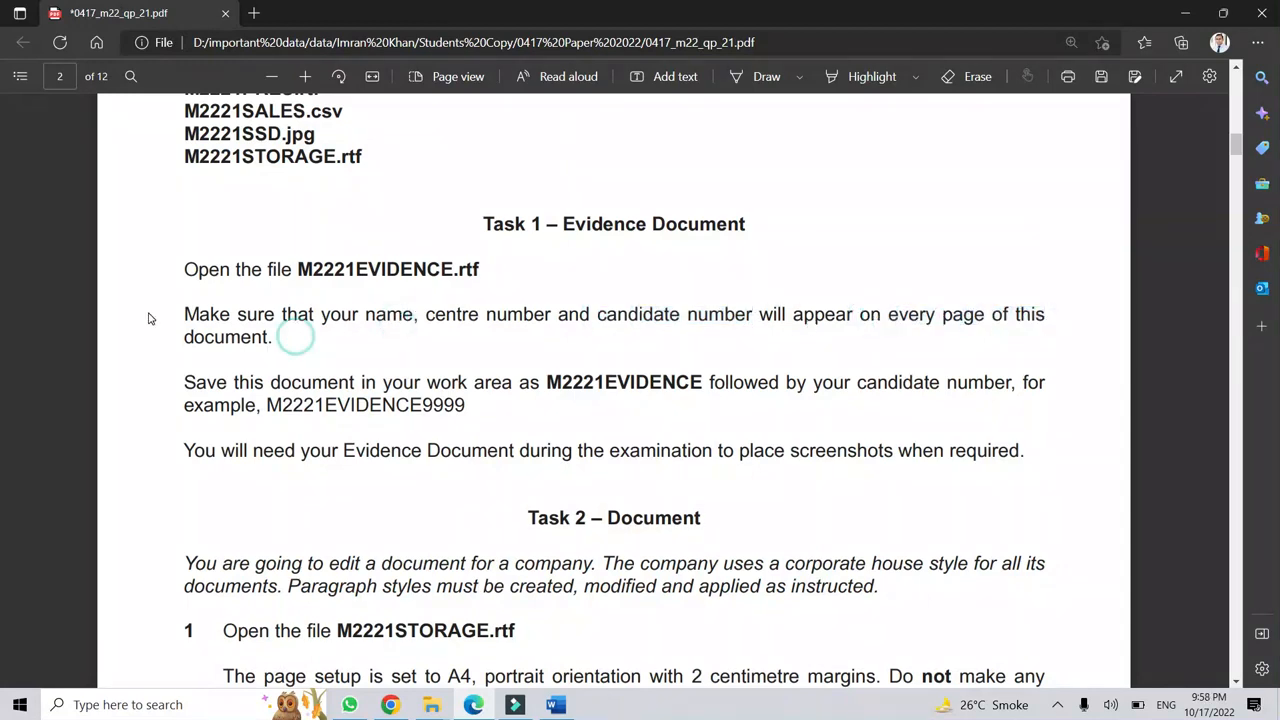
pyautogui.click(296, 346)
pyautogui.click(849, 316)
pyautogui.click(352, 318)
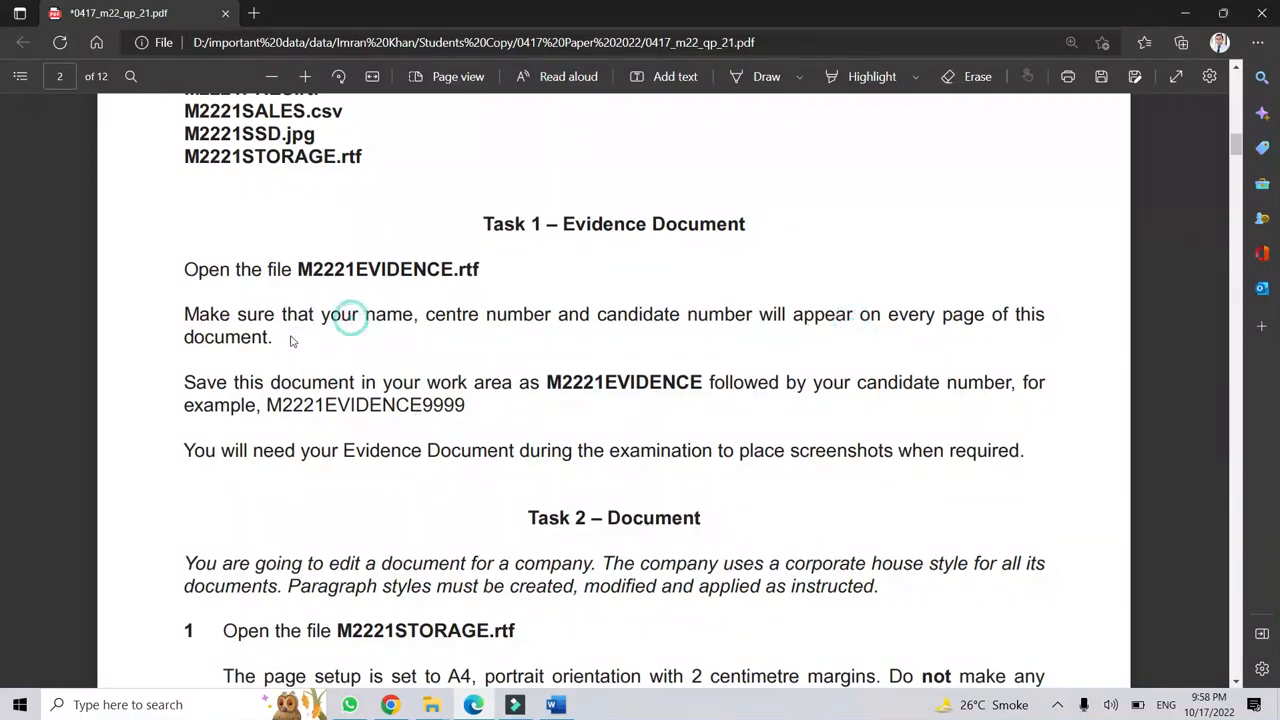
pyautogui.moveTo(682, 318); pyautogui.dragTo(848, 318)
pyautogui.click(640, 316)
pyautogui.moveTo(280, 343); pyautogui.dragTo(185, 320)
pyautogui.click(330, 334)
pyautogui.moveTo(186, 452); pyautogui.dragTo(1032, 462)
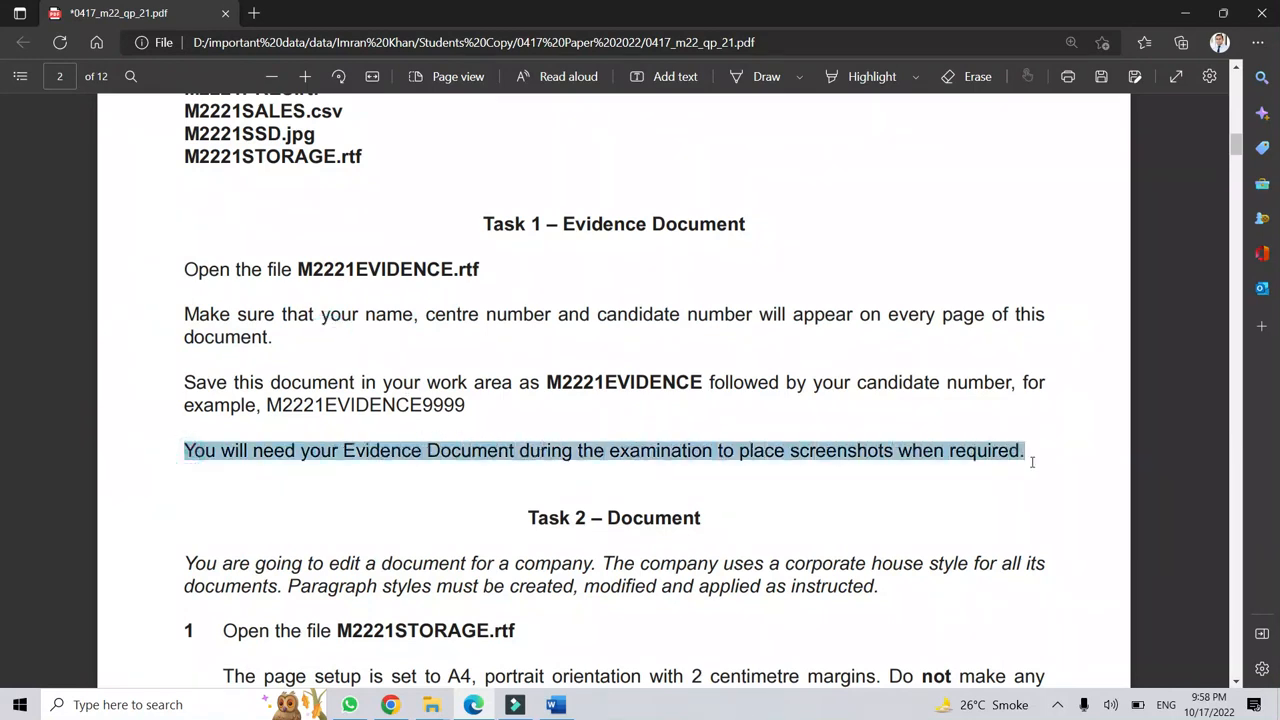
pyautogui.click(921, 452)
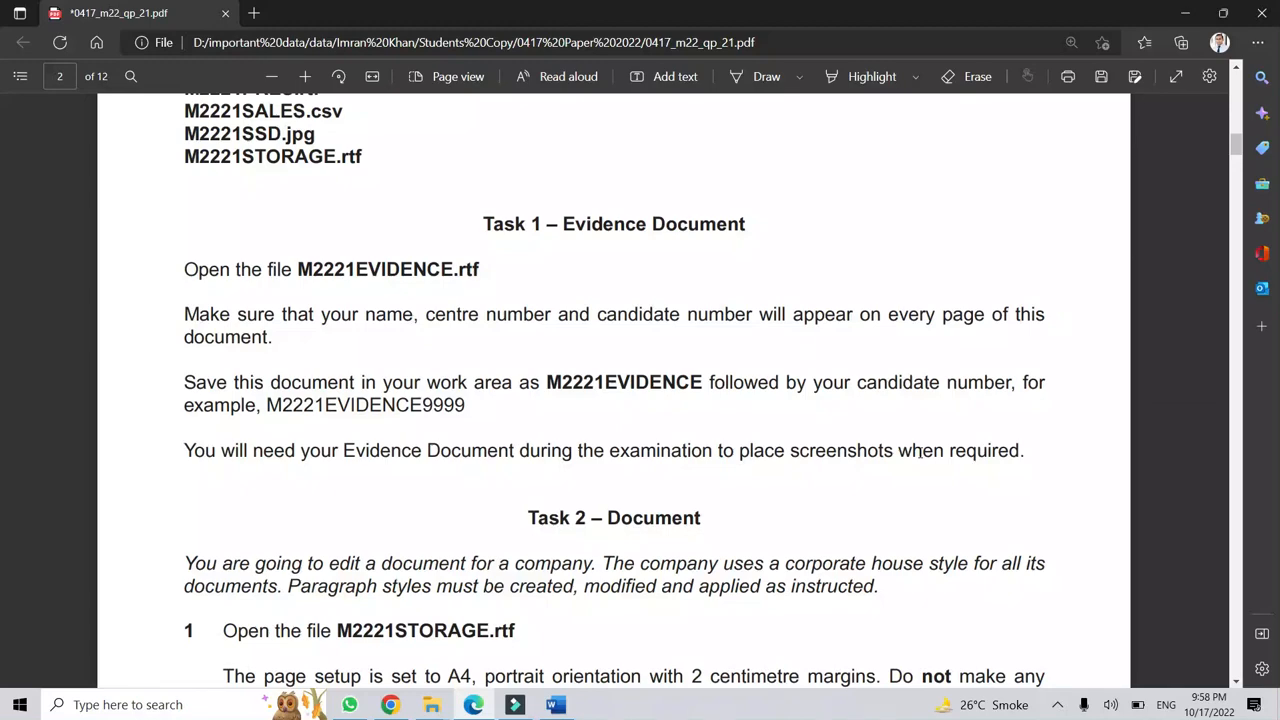
# Insert a blank three-column header in the evidence document and select its right-aligned placeholder.
pyautogui.click(556, 705)
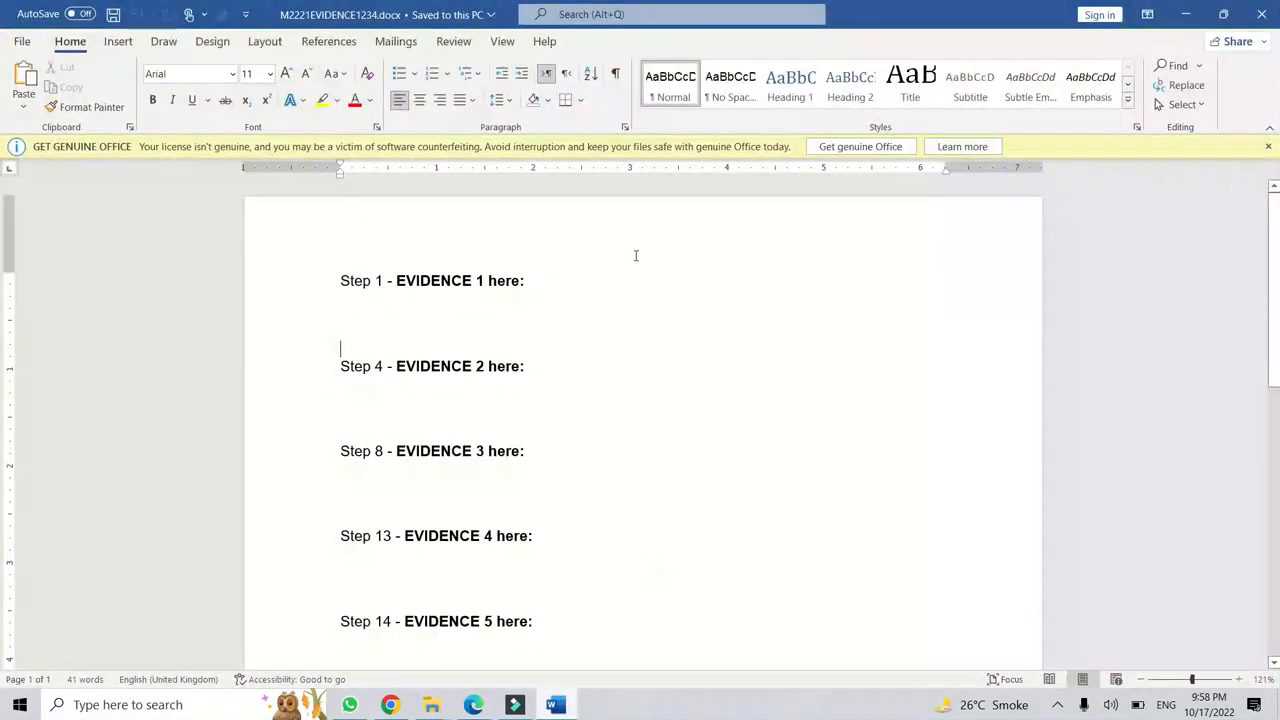
pyautogui.click(628, 240)
pyautogui.click(118, 41)
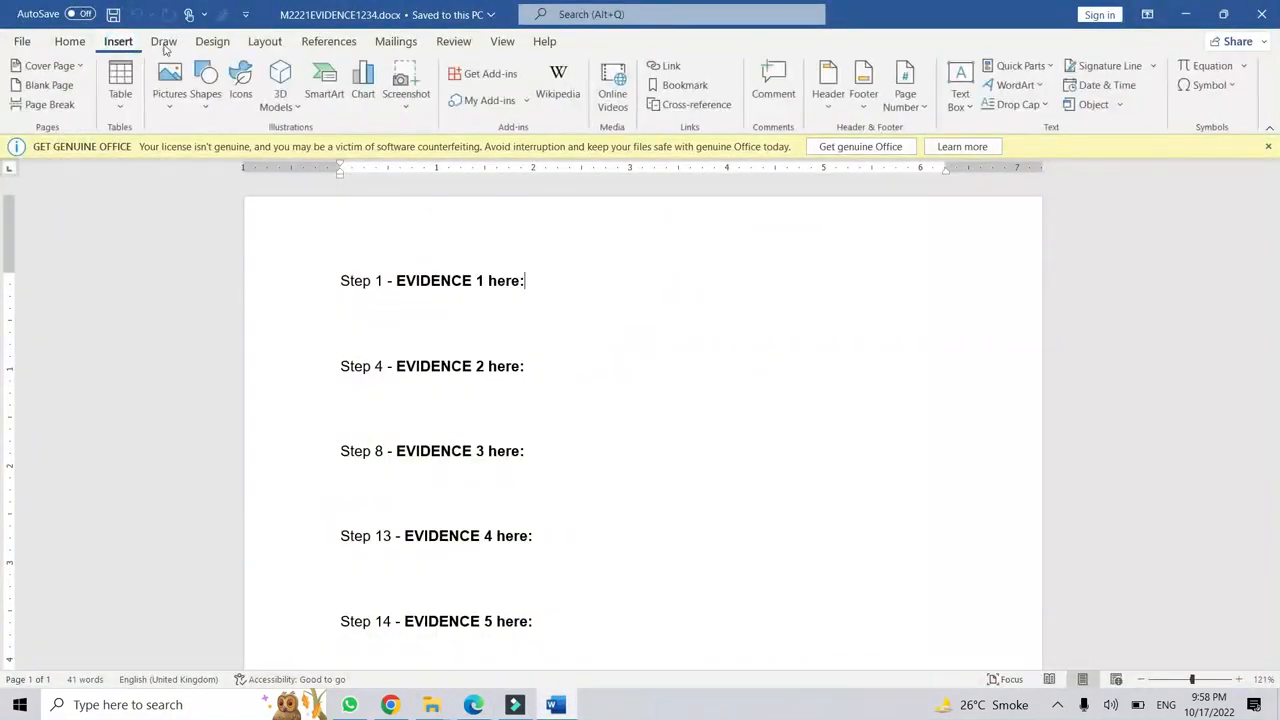
pyautogui.click(830, 100)
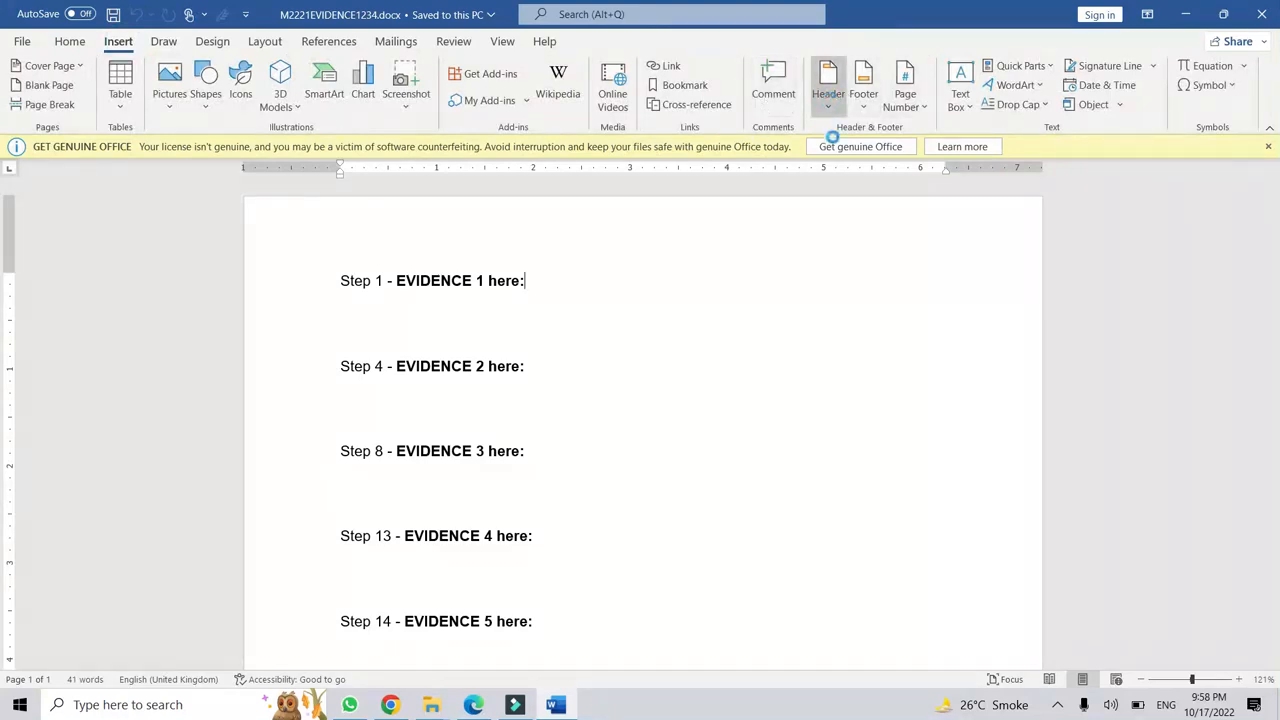
pyautogui.click(906, 291)
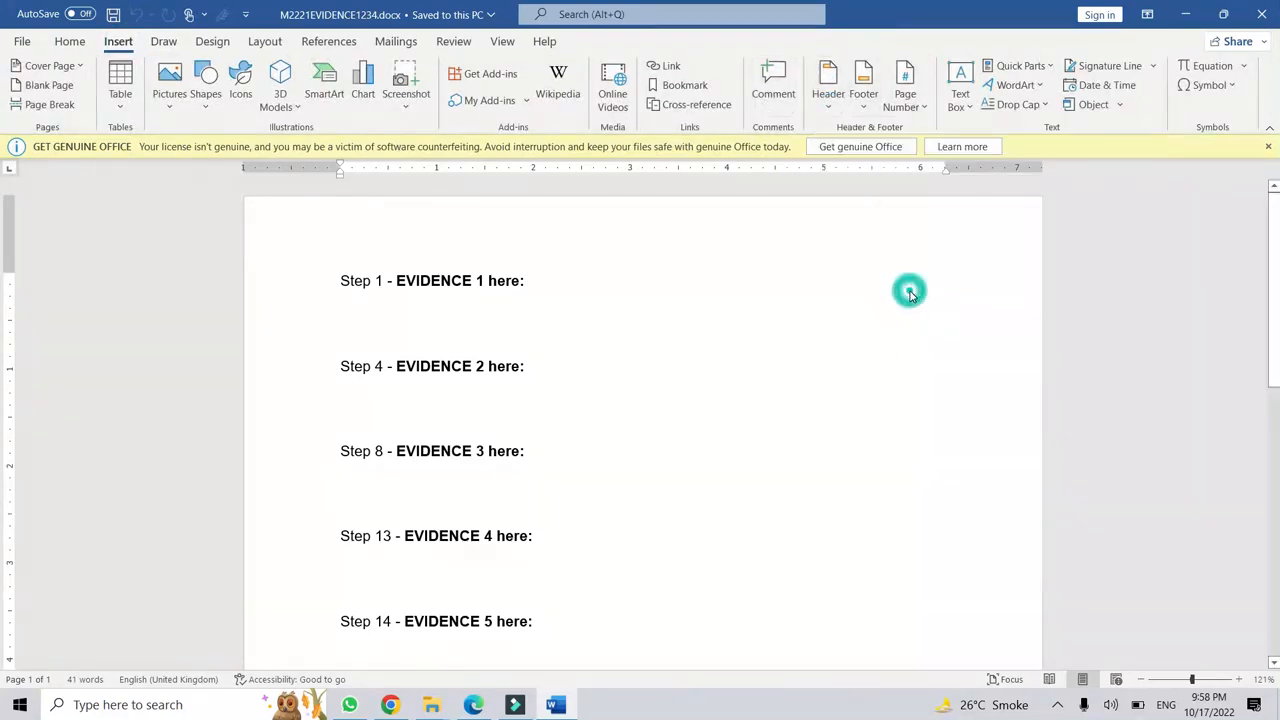
pyautogui.click(898, 250)
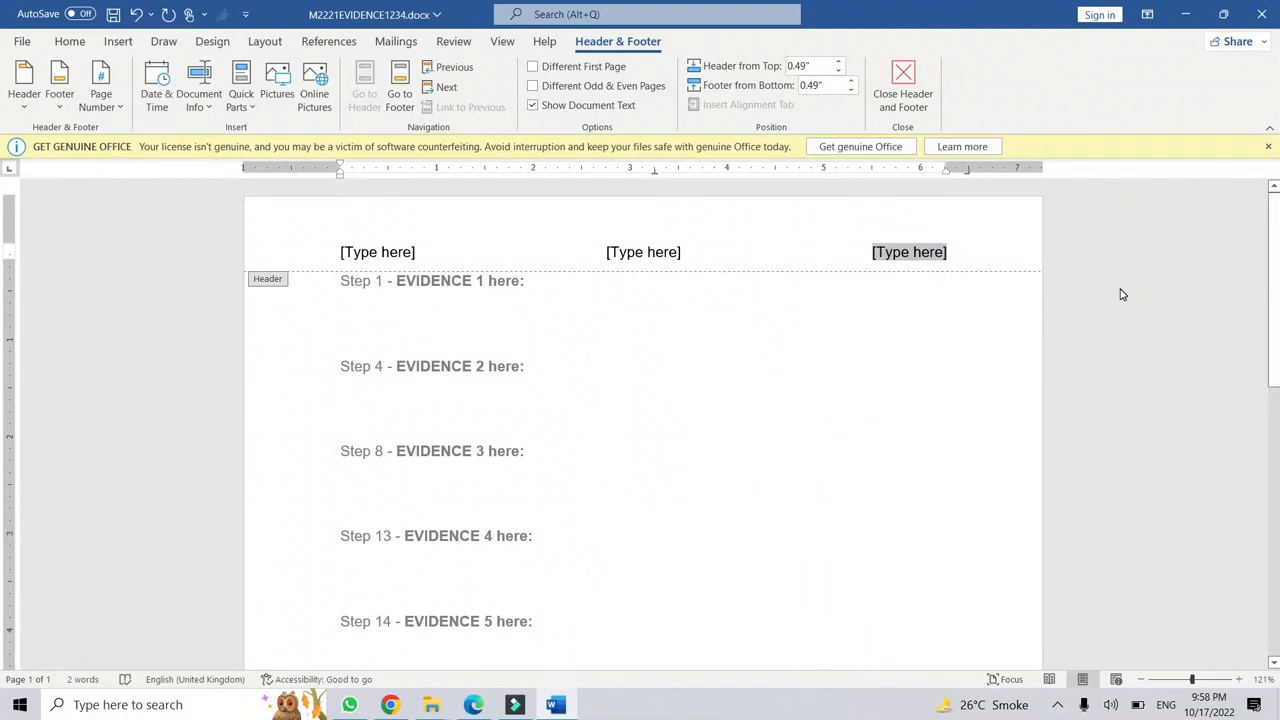
# Enter the candidate's name, centre number and candidate number, separated by commas, in the right-aligned header placeholder.
pyautogui.write('Imran')
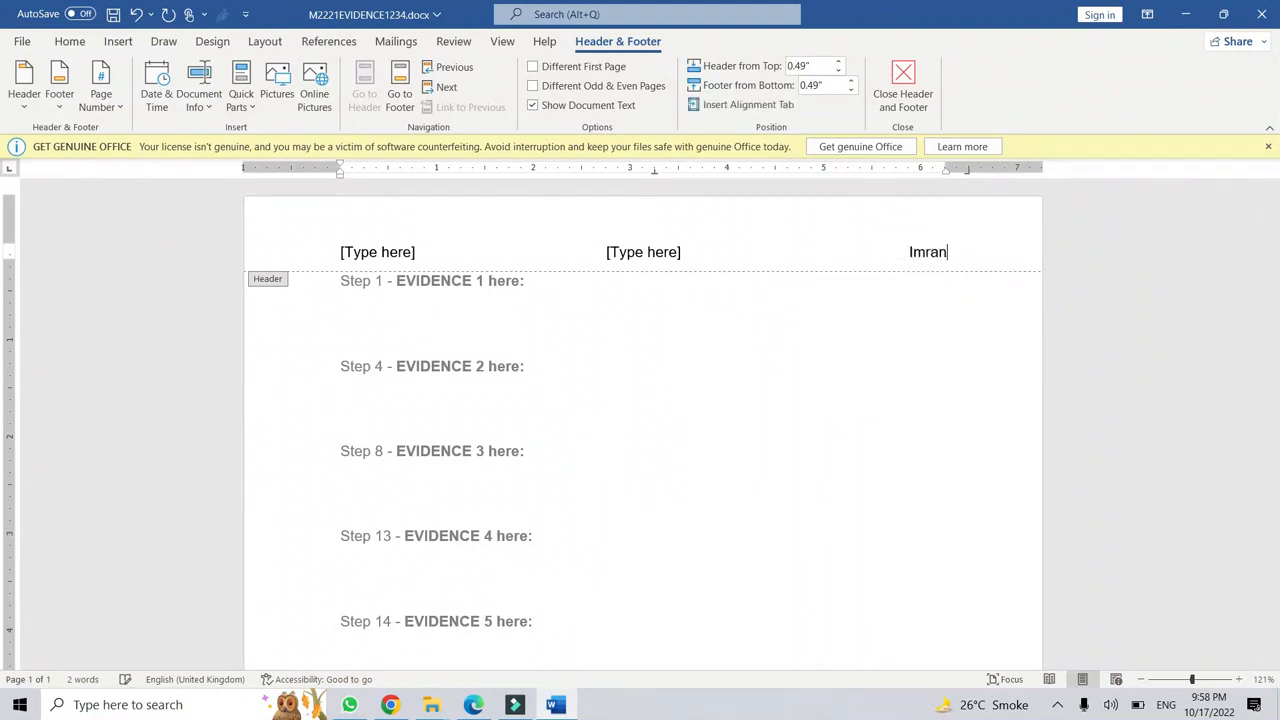
pyautogui.write(' Kha,')
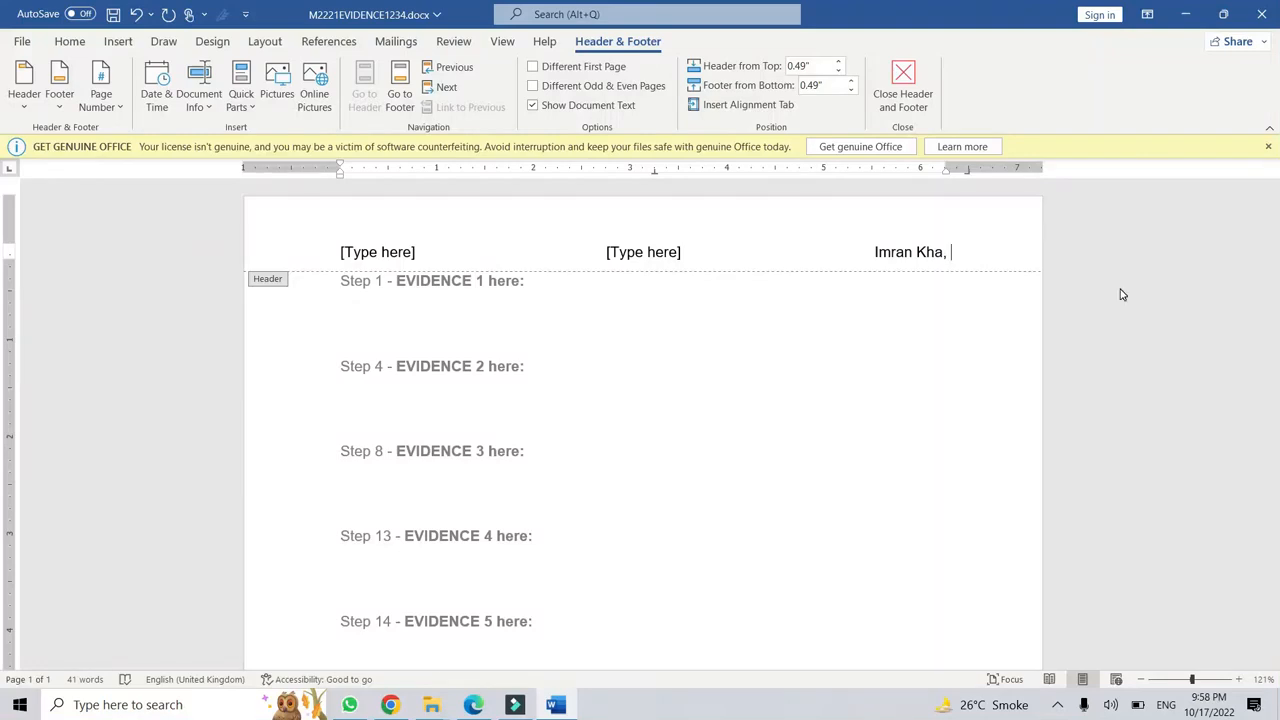
pyautogui.write(' PK22')
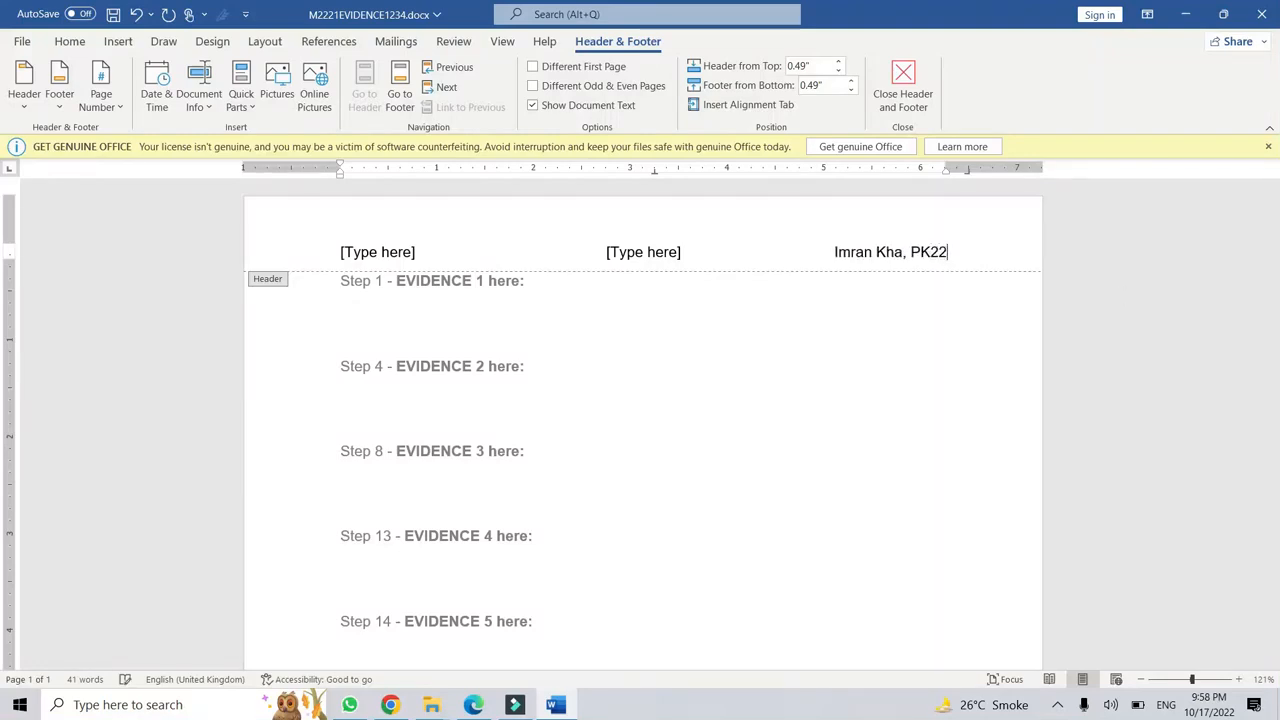
pyautogui.press('BackSpace')
pyautogui.write('62, ')
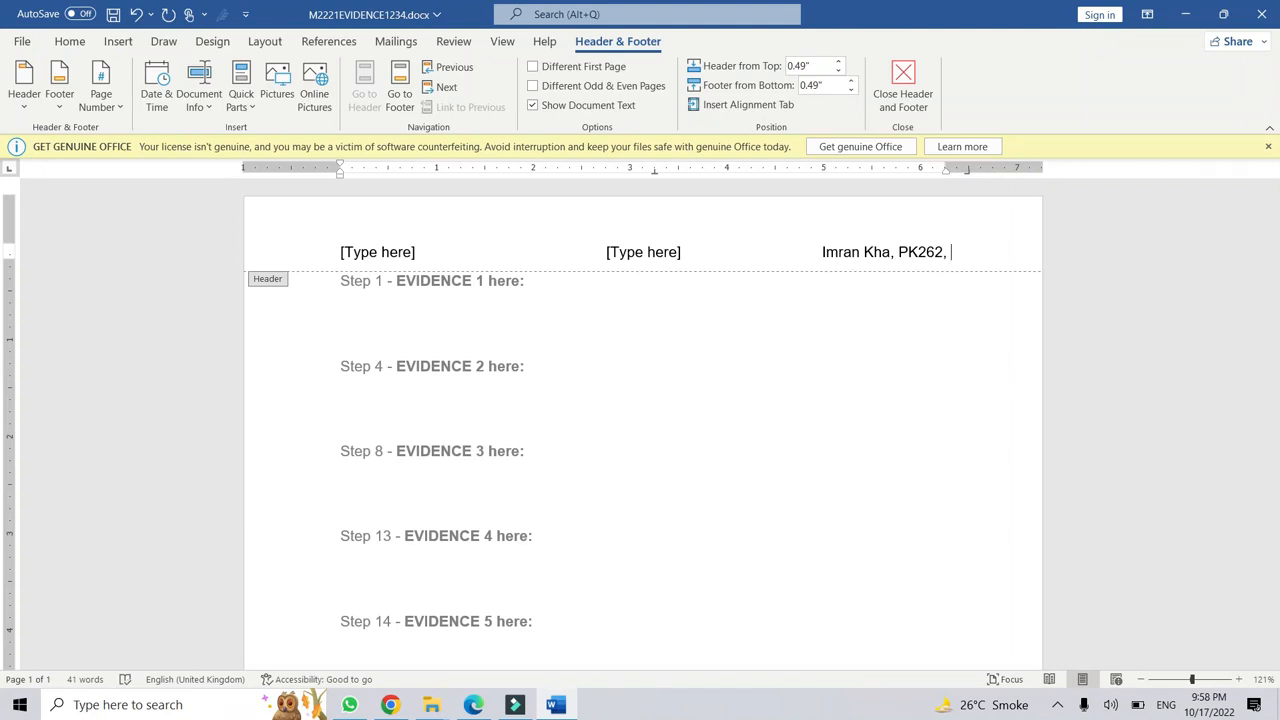
pyautogui.write('1234')
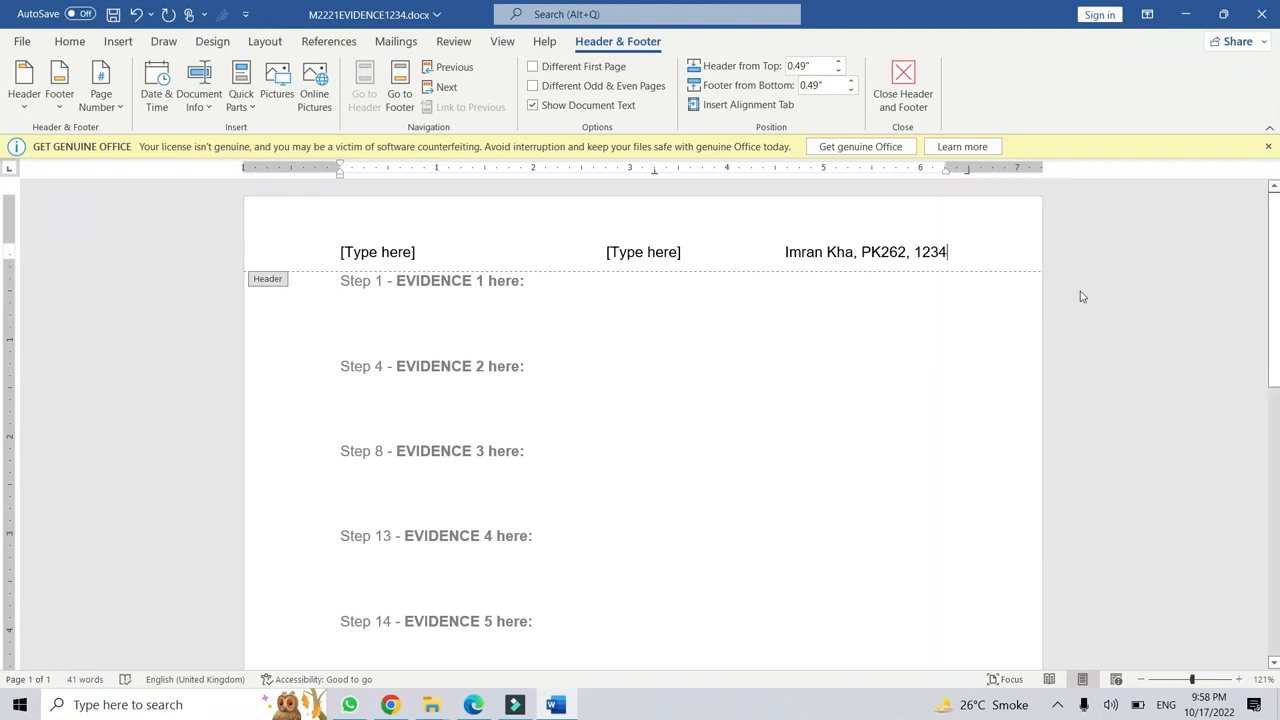
# Delete the two unused header placeholders, return to the document body, and save the evidence document.
pyautogui.click(641, 252)
pyautogui.press('Delete')
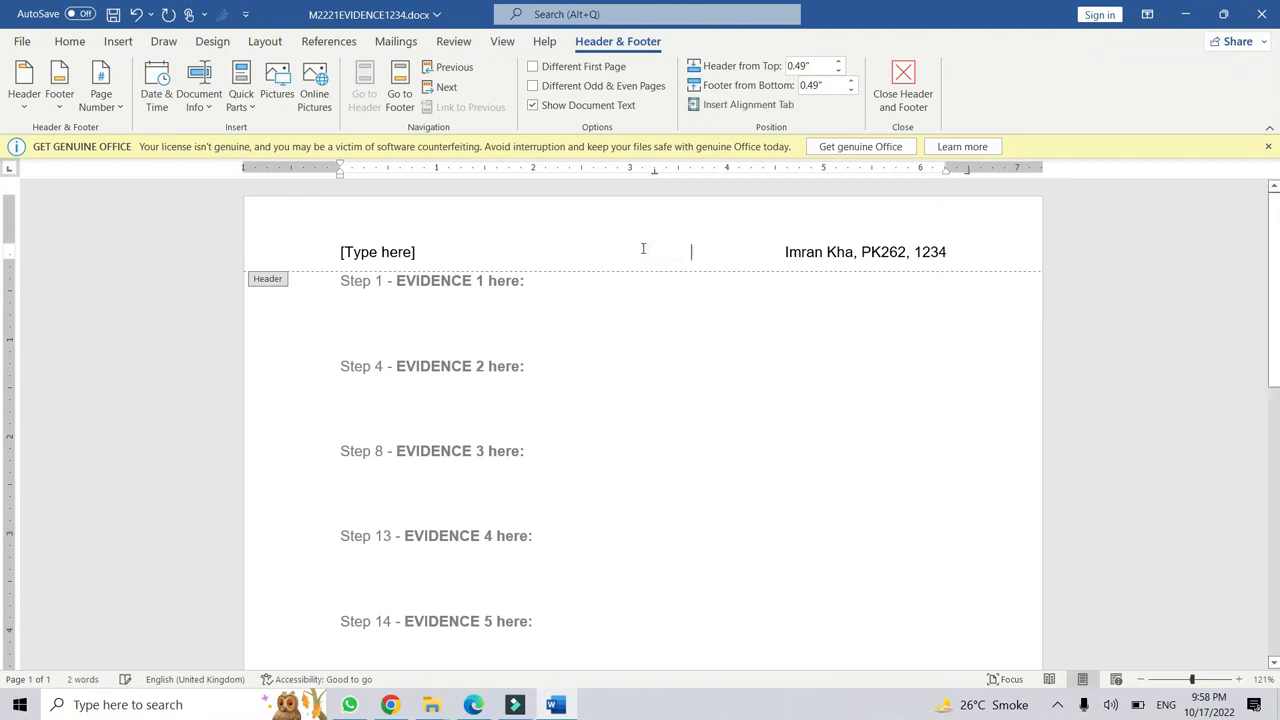
pyautogui.click(404, 251)
pyautogui.press('Delete')
pyautogui.doubleClick(751, 357)
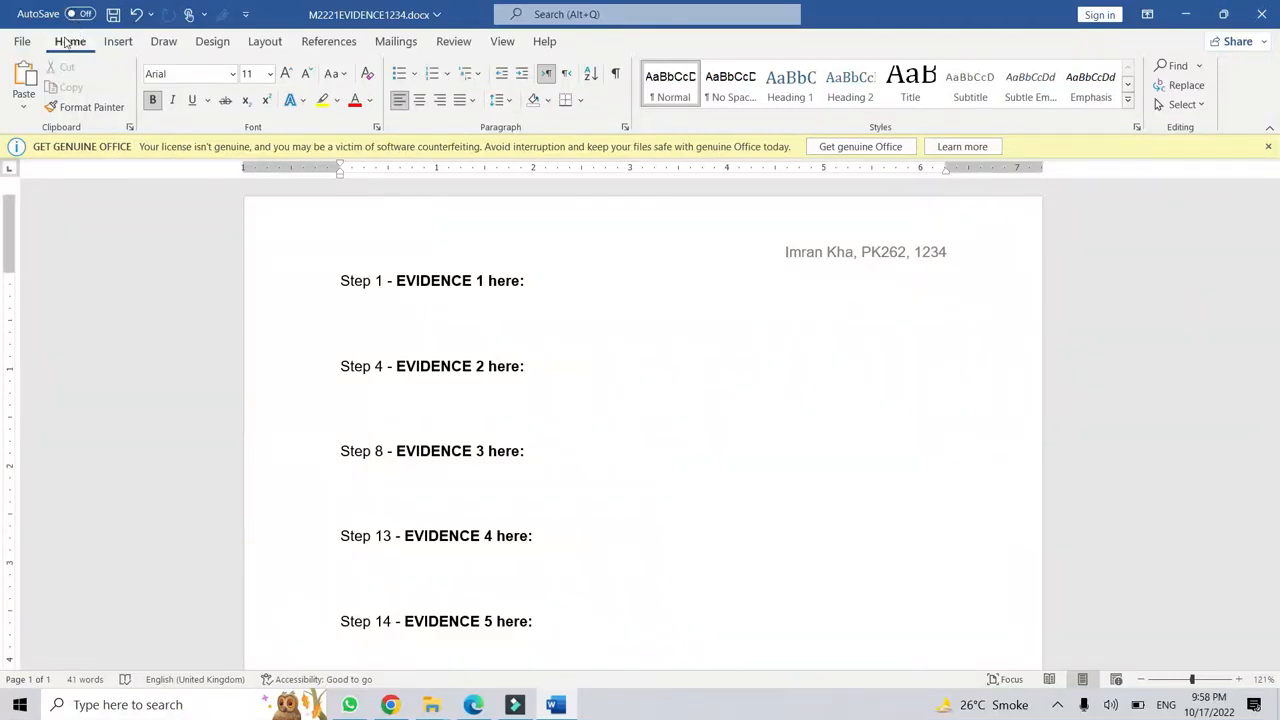
pyautogui.click(113, 14)
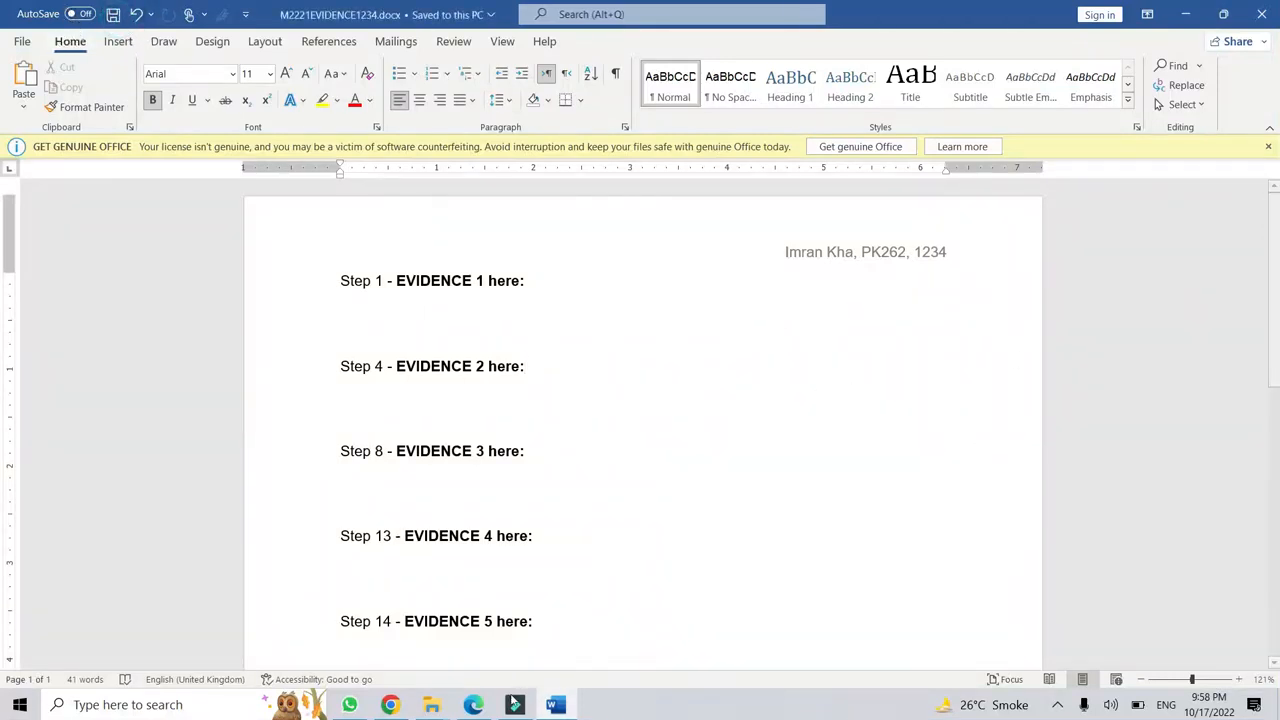
# Switch to the question paper in Edge and read the Task 2 introduction on the corporate house style and paragraph styles.
pyautogui.click(473, 705)
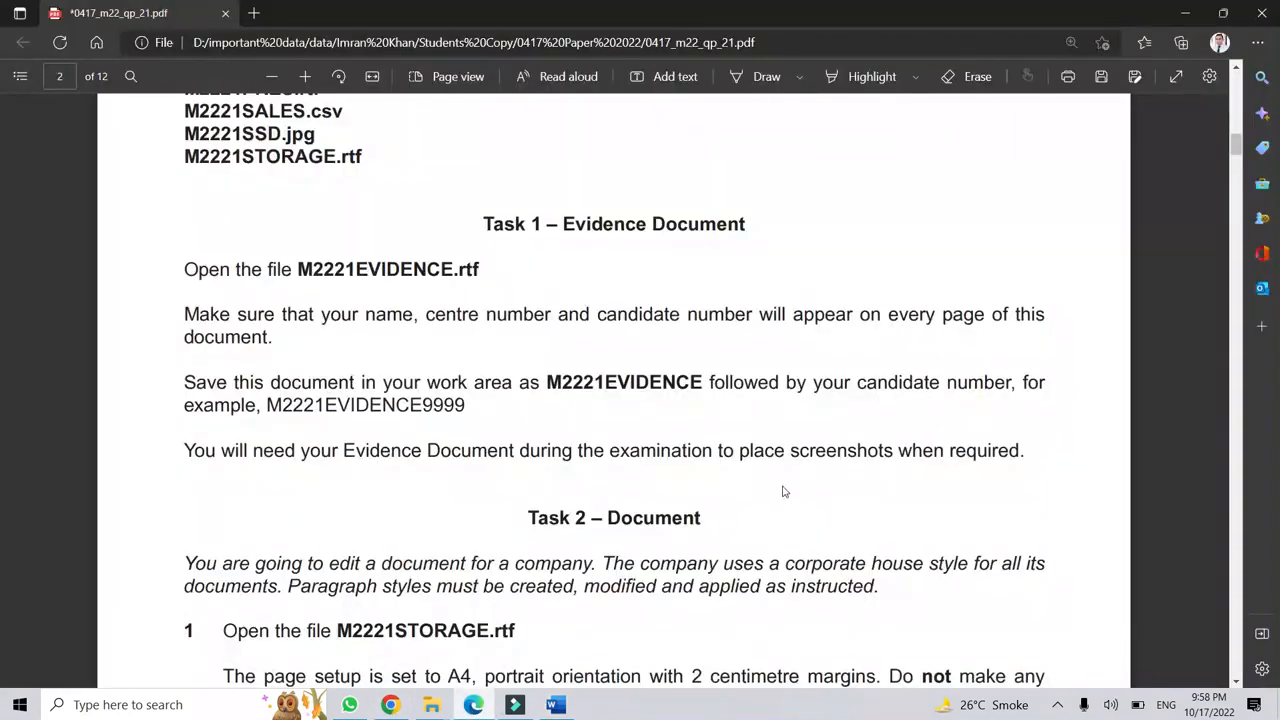
pyautogui.scroll(-3, 893, 465)
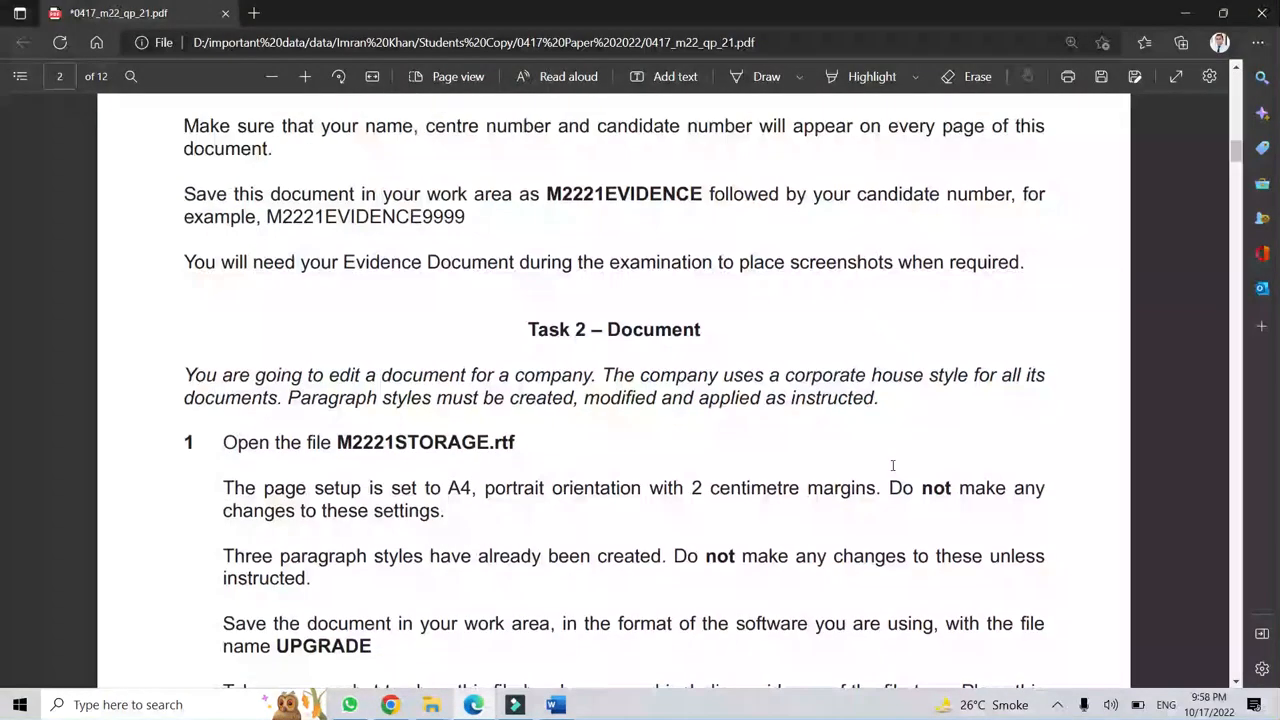
pyautogui.tripleClick(527, 329)
pyautogui.scroll(-2, 908, 377)
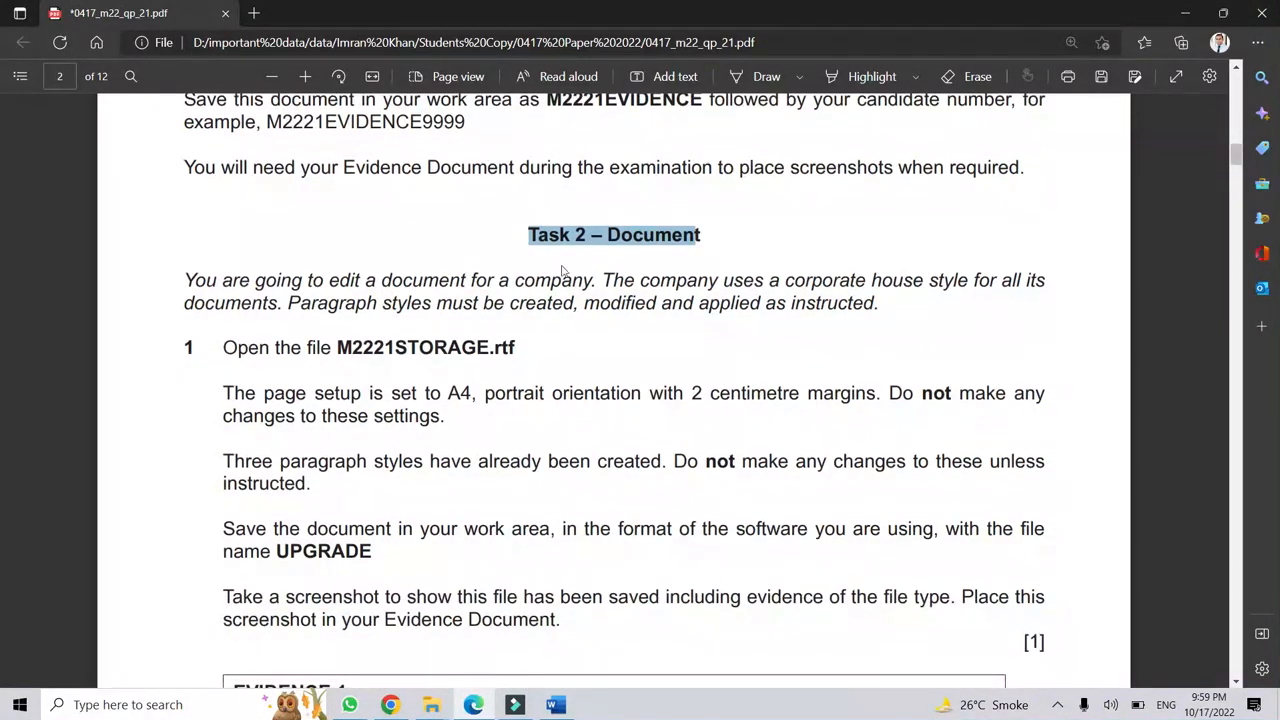
pyautogui.scroll(-2, 623, 314)
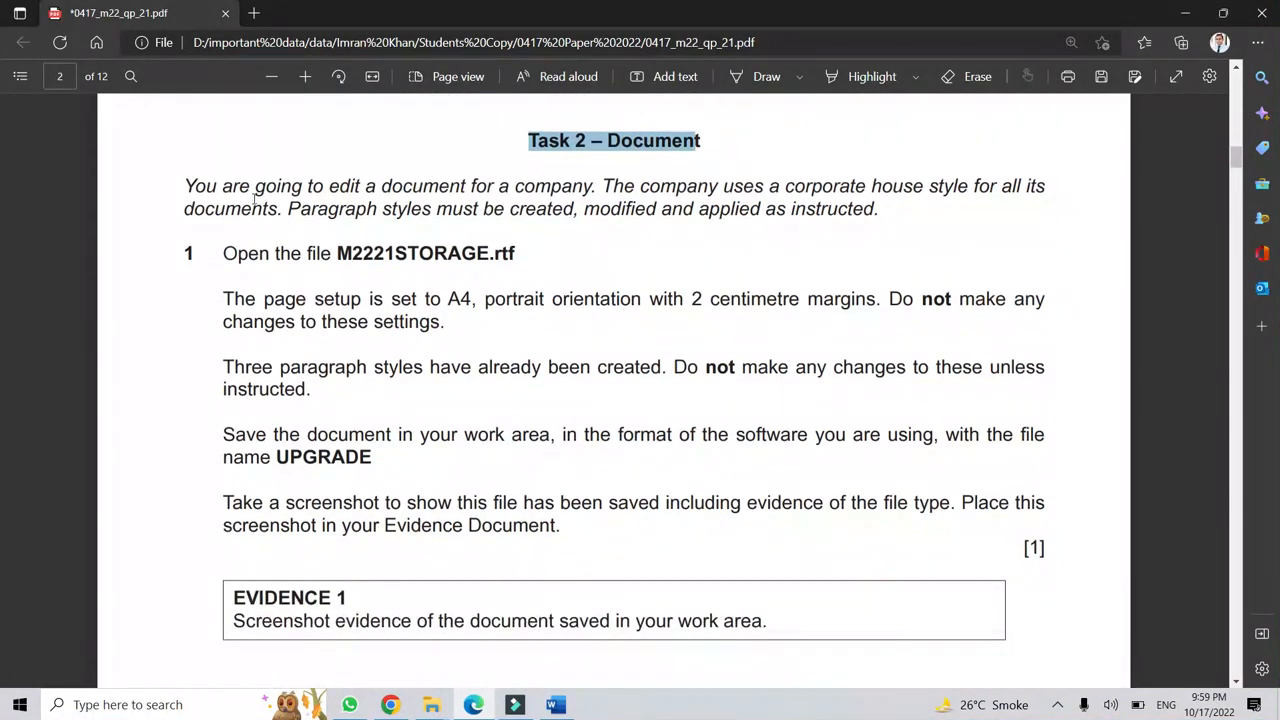
pyautogui.moveTo(322, 183); pyautogui.dragTo(600, 187)
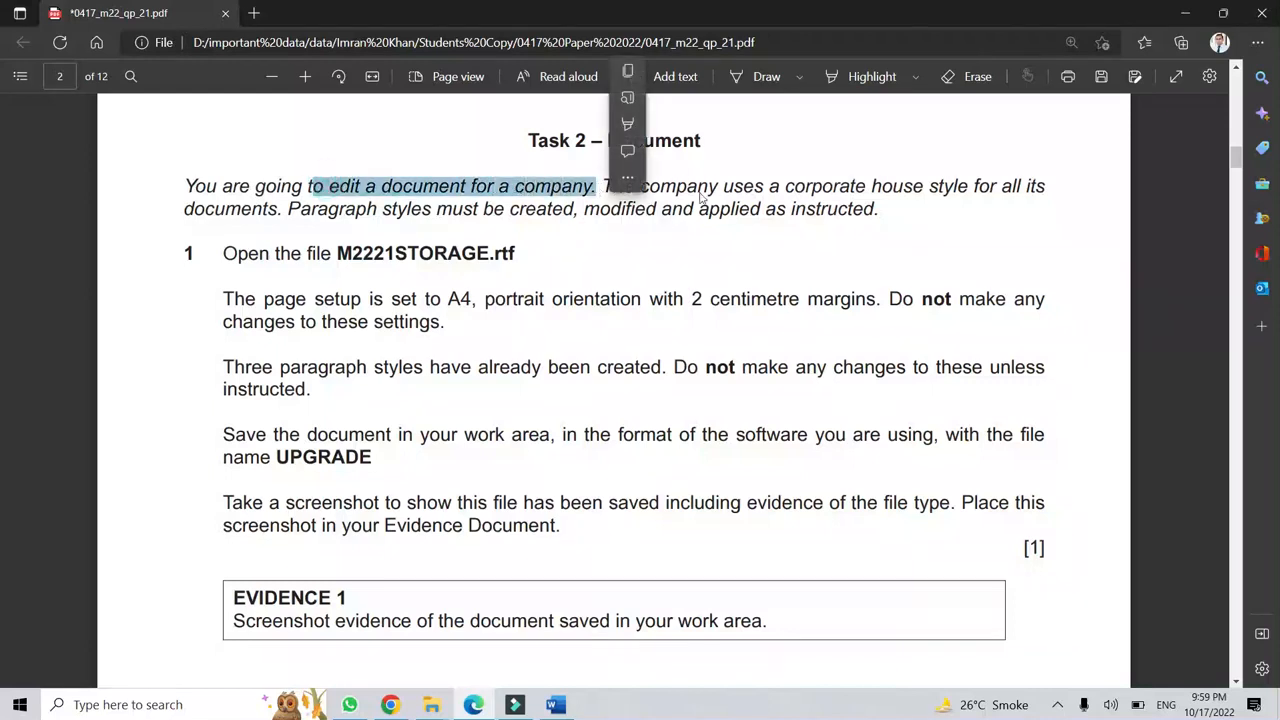
pyautogui.click(818, 196)
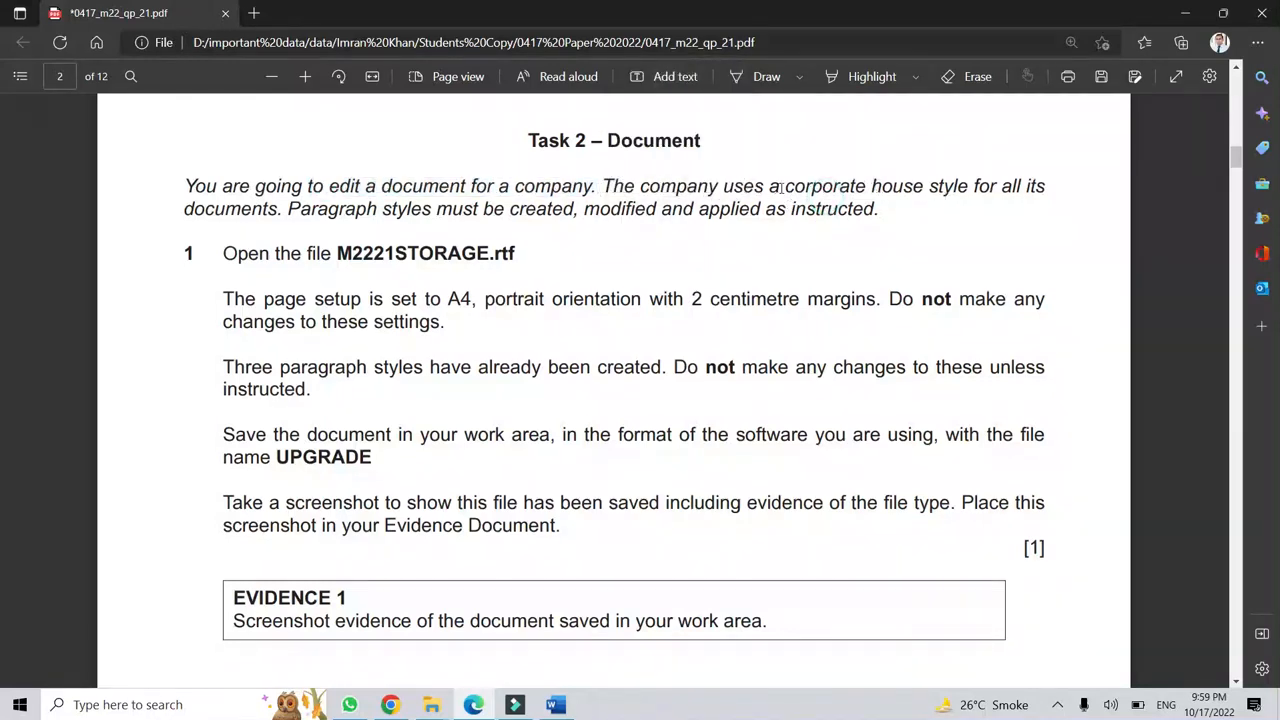
pyautogui.moveTo(781, 187); pyautogui.dragTo(970, 186)
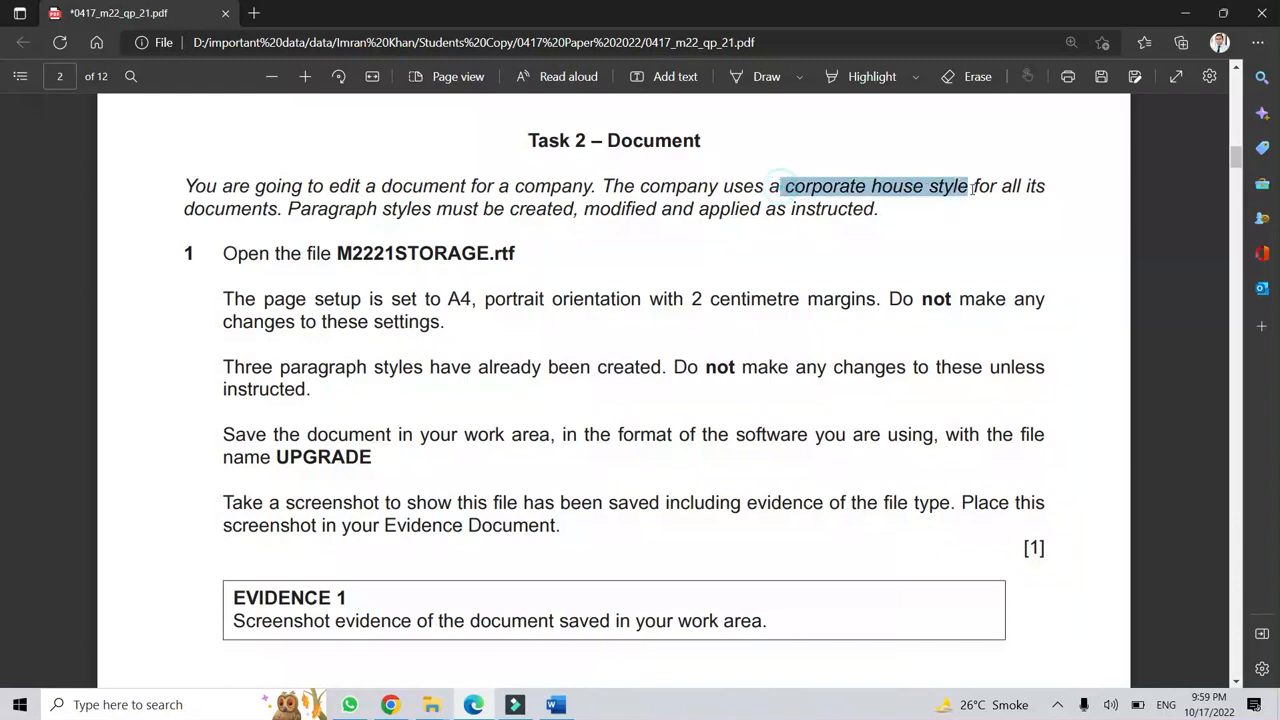
pyautogui.click(281, 209)
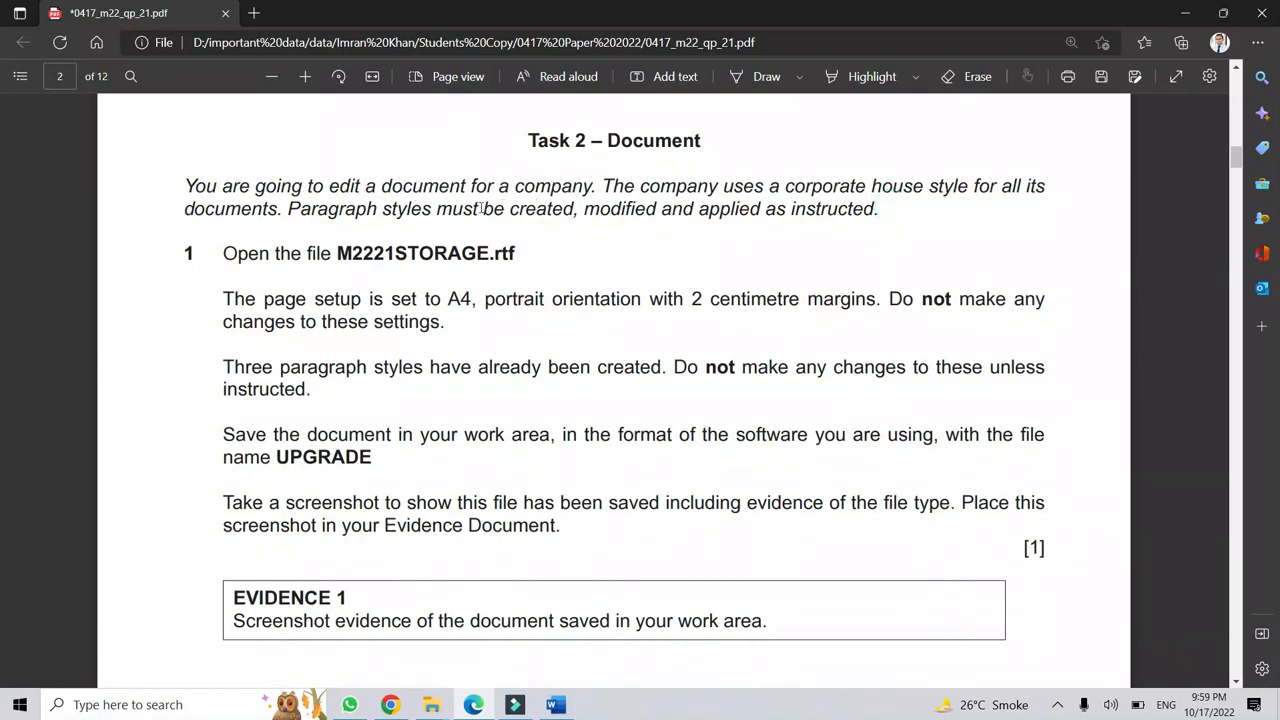
pyautogui.moveTo(692, 207); pyautogui.dragTo(880, 211)
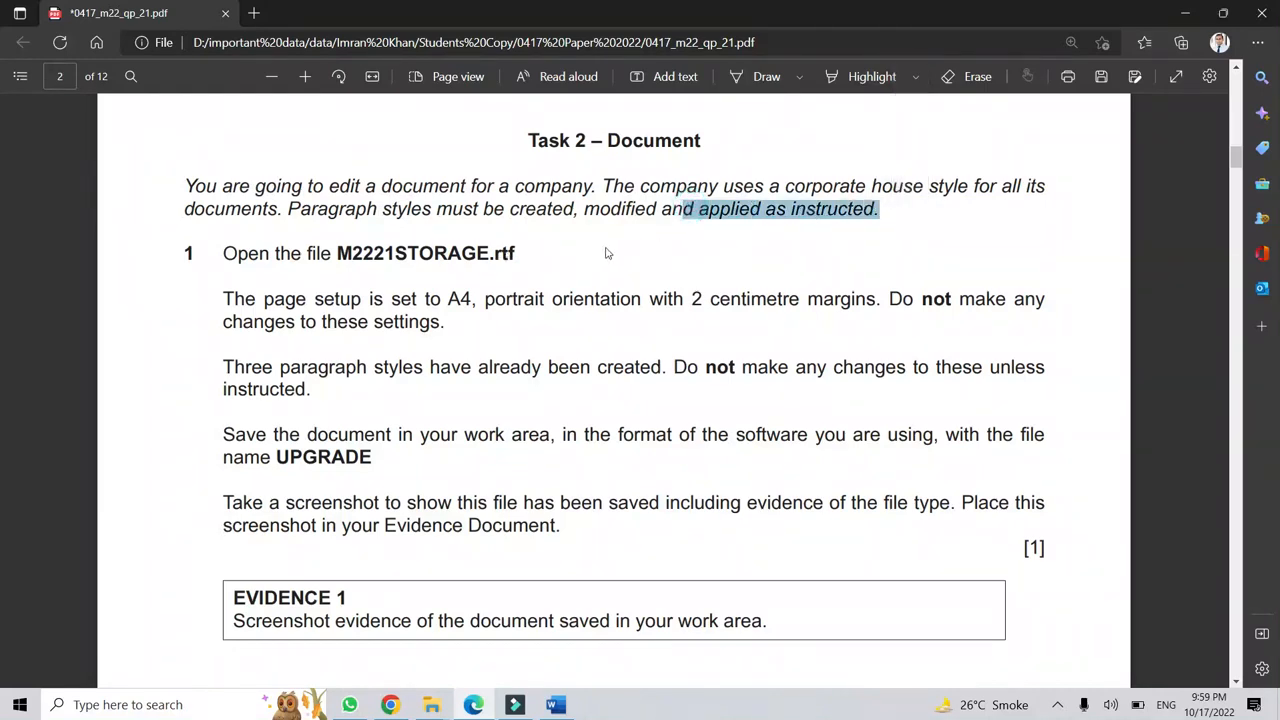
# Read Task 2 step 1 for the source file, the required save name and format, and the Evidence 1 screenshot requirement.
pyautogui.click(398, 257)
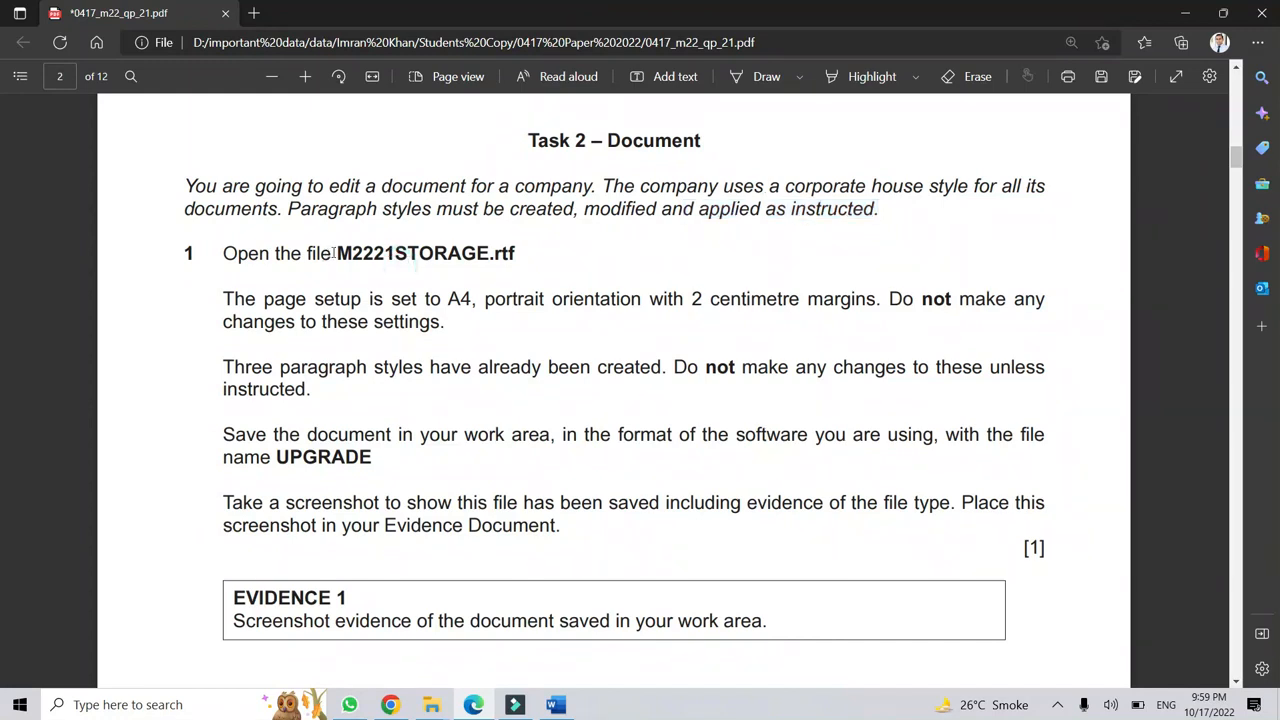
pyautogui.moveTo(337, 255); pyautogui.dragTo(510, 256)
pyautogui.click(358, 255)
pyautogui.moveTo(398, 255); pyautogui.dragTo(516, 256)
pyautogui.click(546, 258)
pyautogui.moveTo(277, 457); pyautogui.dragTo(372, 457)
pyautogui.click(372, 456)
pyautogui.moveTo(280, 457); pyautogui.dragTo(366, 466)
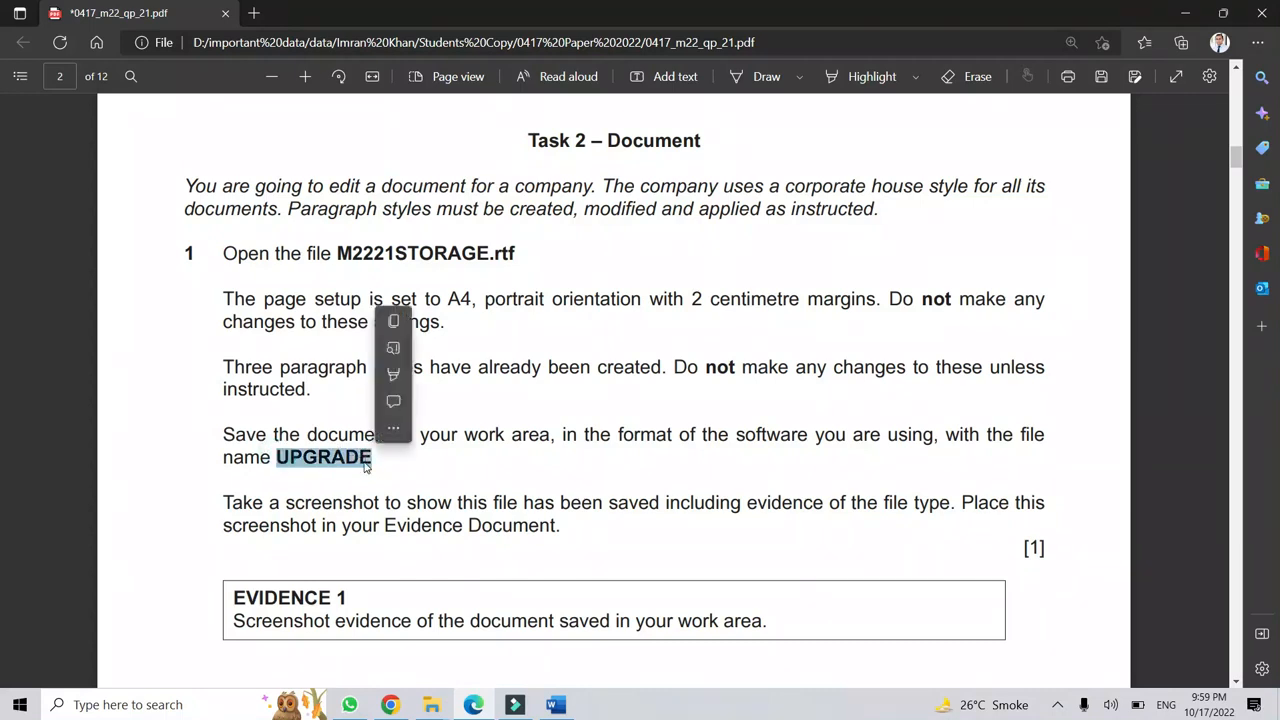
pyautogui.click(616, 424)
pyautogui.moveTo(338, 253); pyautogui.dragTo(540, 255)
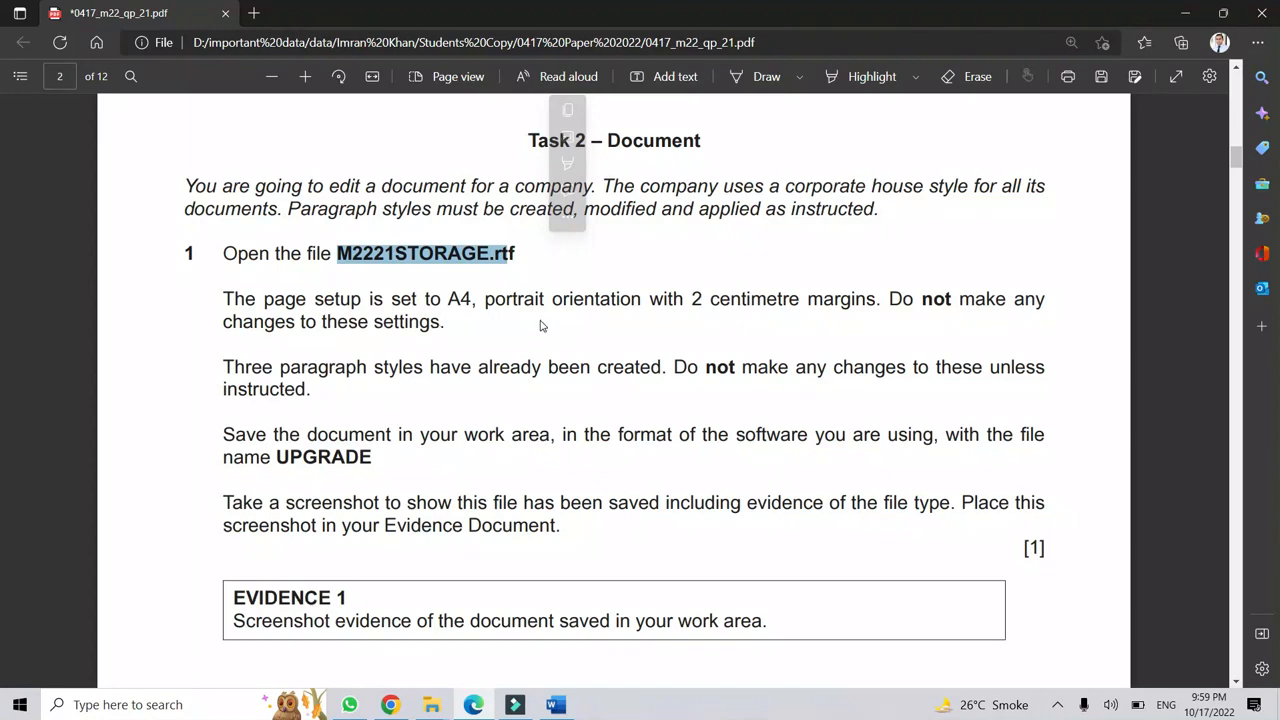
pyautogui.click(234, 256)
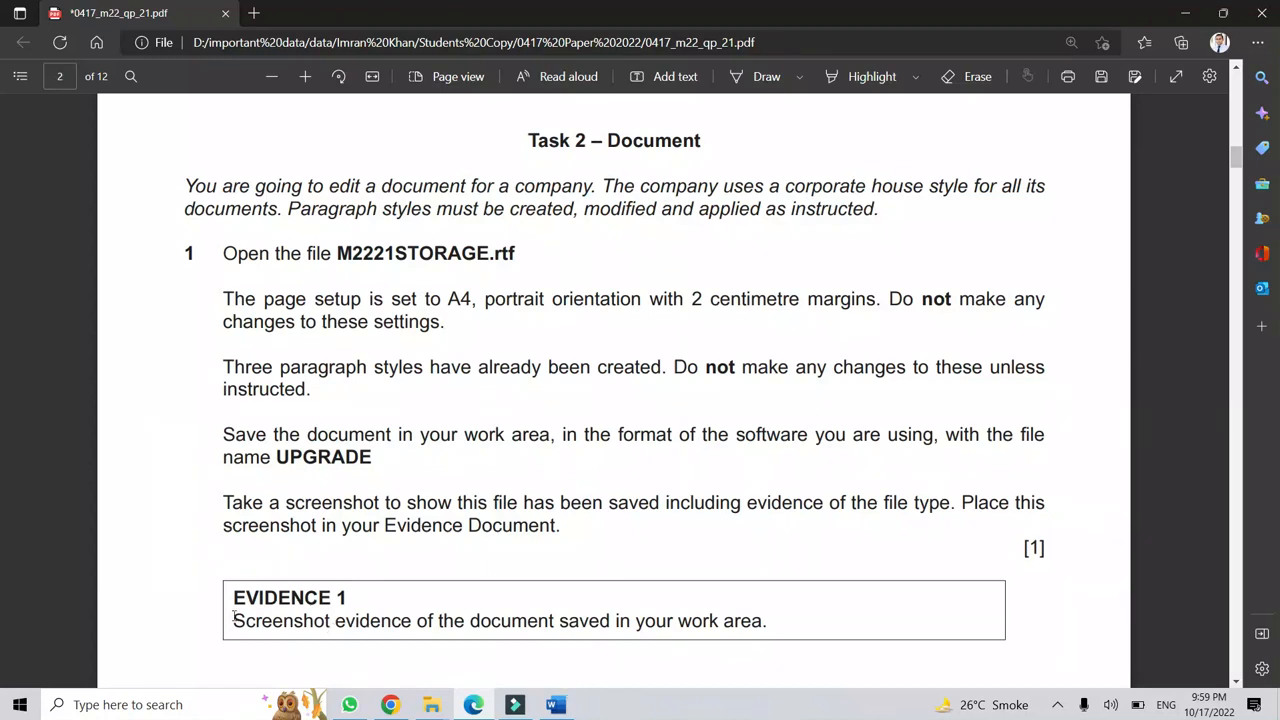
pyautogui.moveTo(233, 621); pyautogui.dragTo(786, 631)
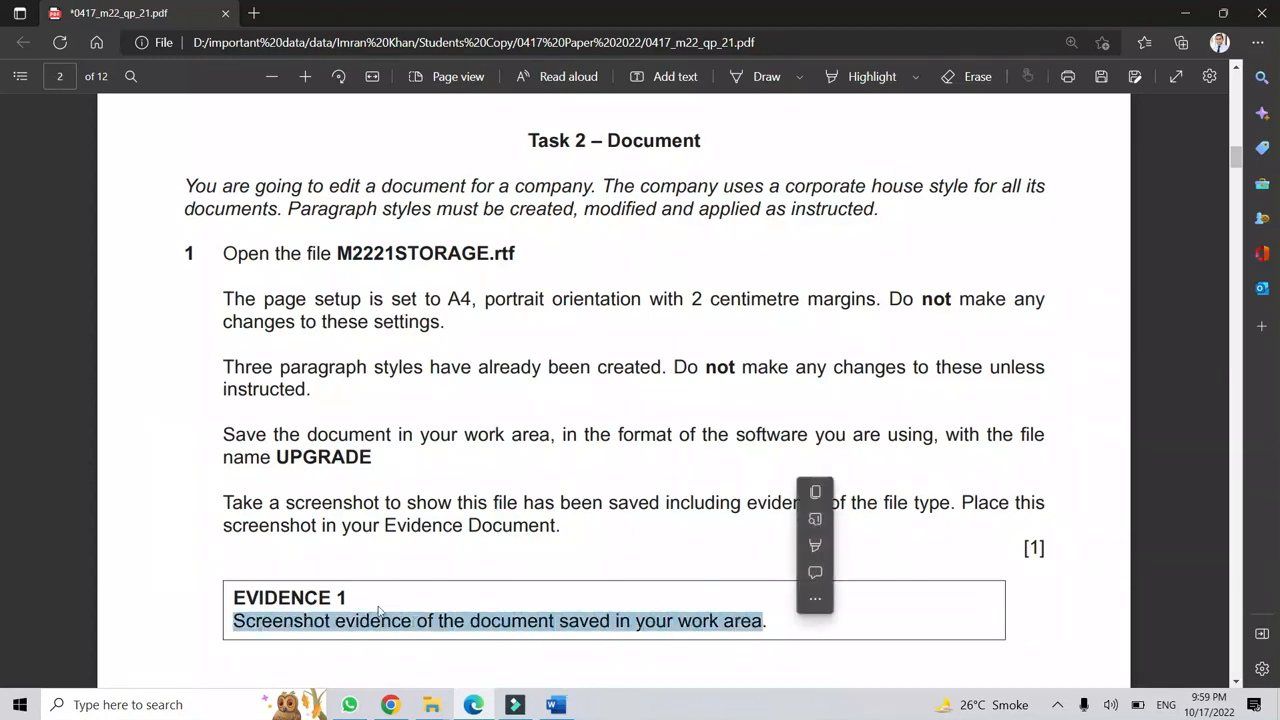
pyautogui.click(308, 622)
pyautogui.moveTo(237, 621); pyautogui.dragTo(771, 623)
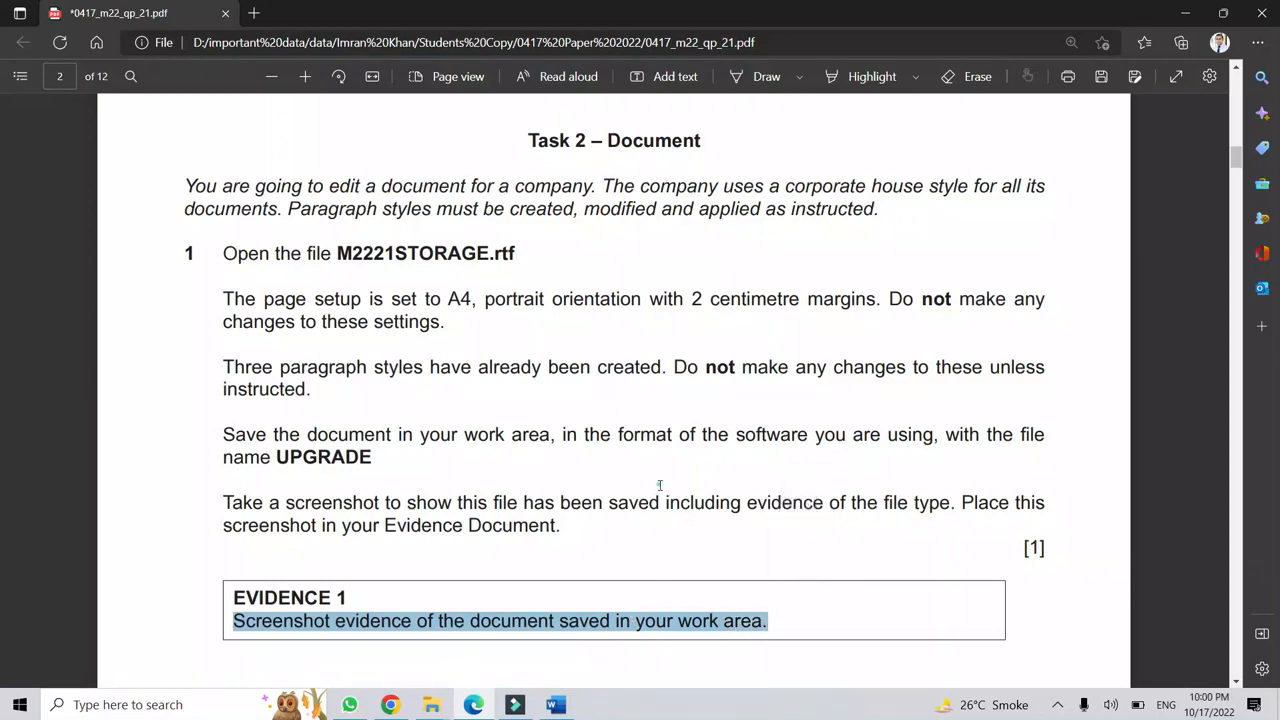
pyautogui.click(565, 608)
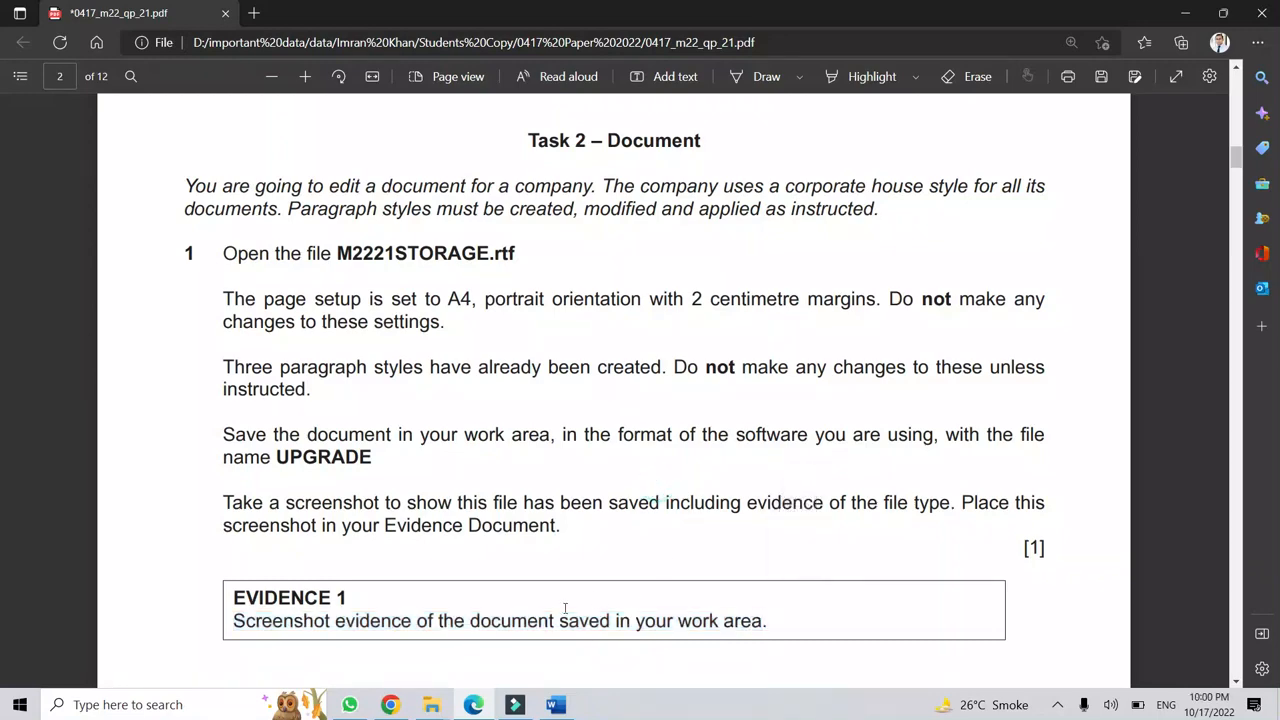
# Open M2221STORAGE.rtf in Word from the 03_0417_21_Confidential Source Files March 2022 folder.
pyautogui.click(557, 704)
pyautogui.click(557, 704)
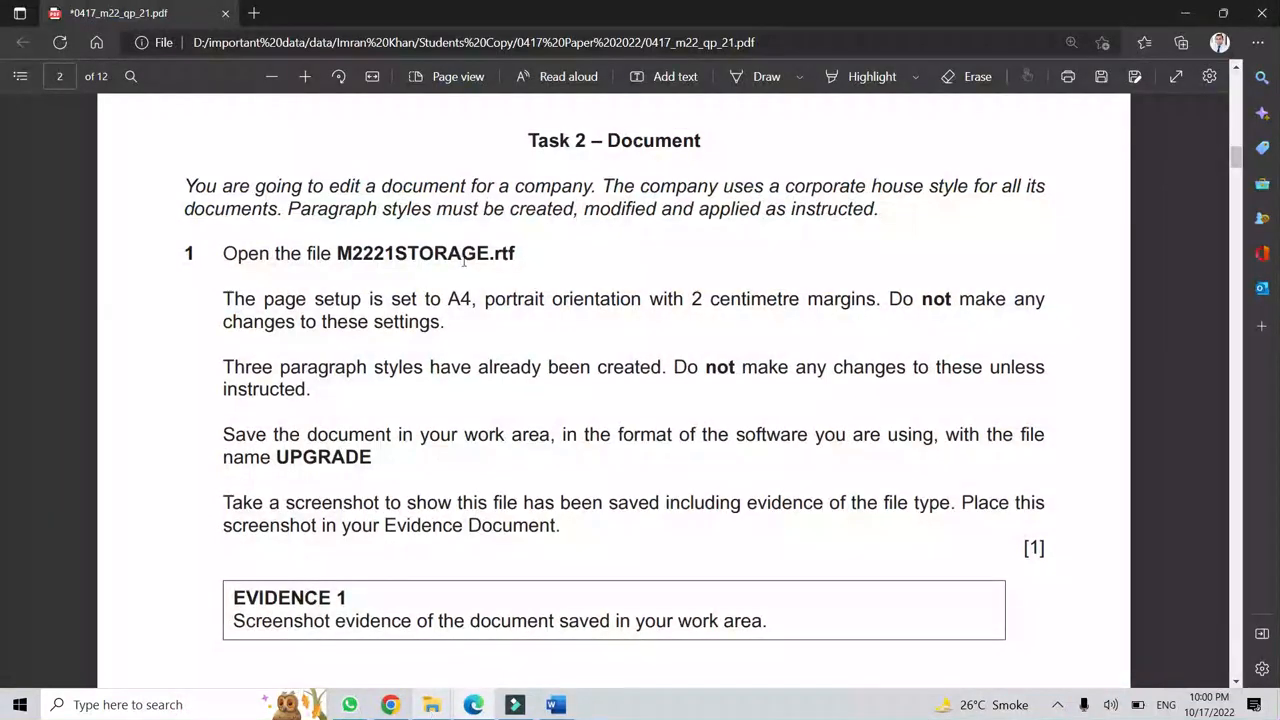
pyautogui.moveTo(440, 700)
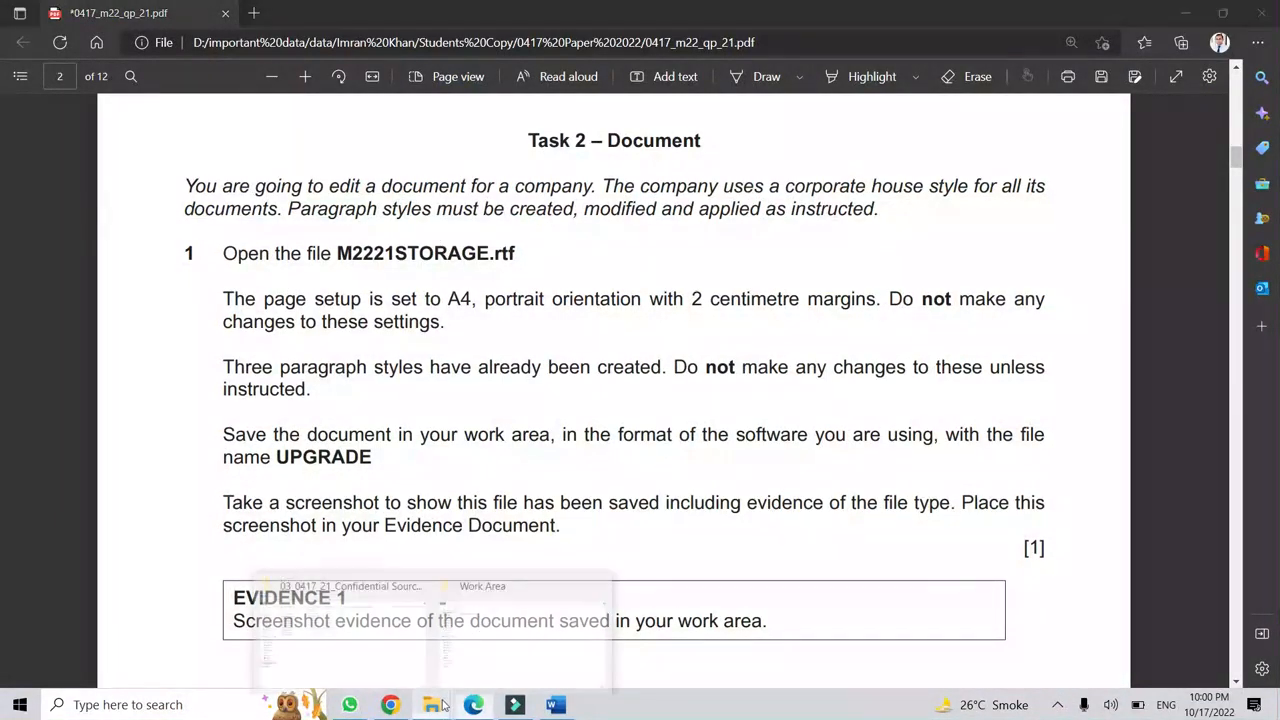
pyautogui.click(380, 650)
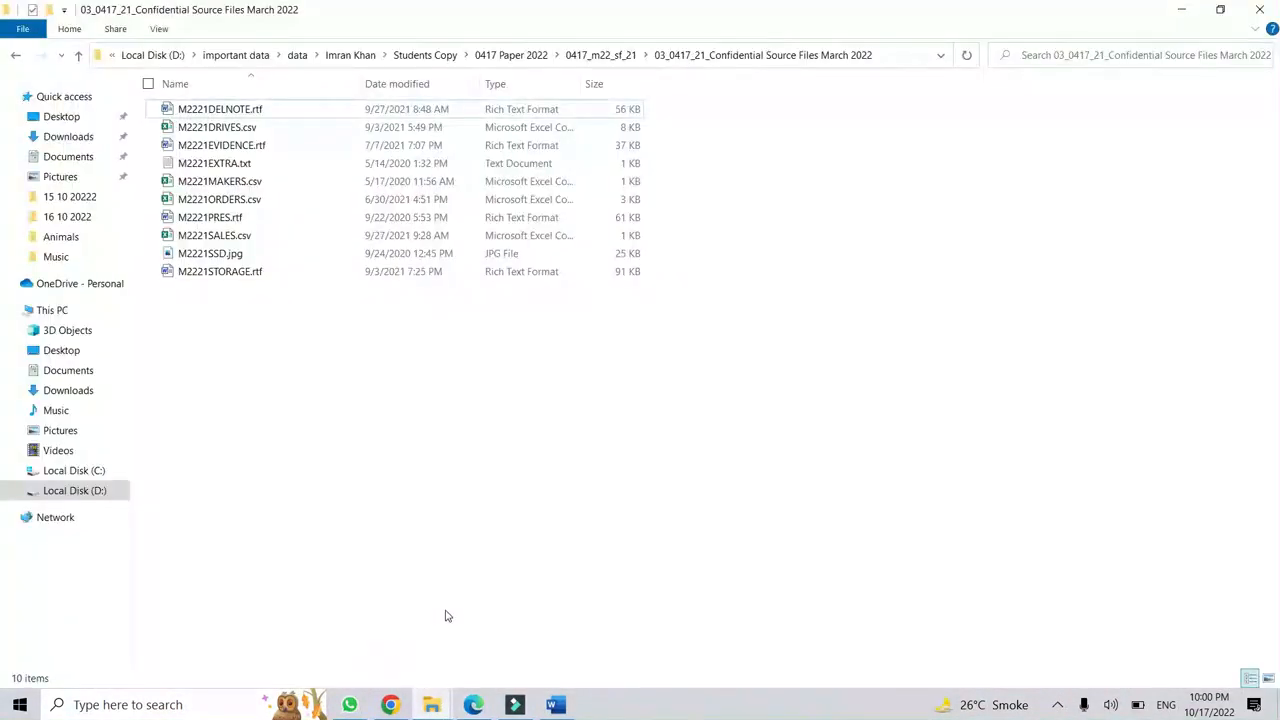
pyautogui.click(245, 278)
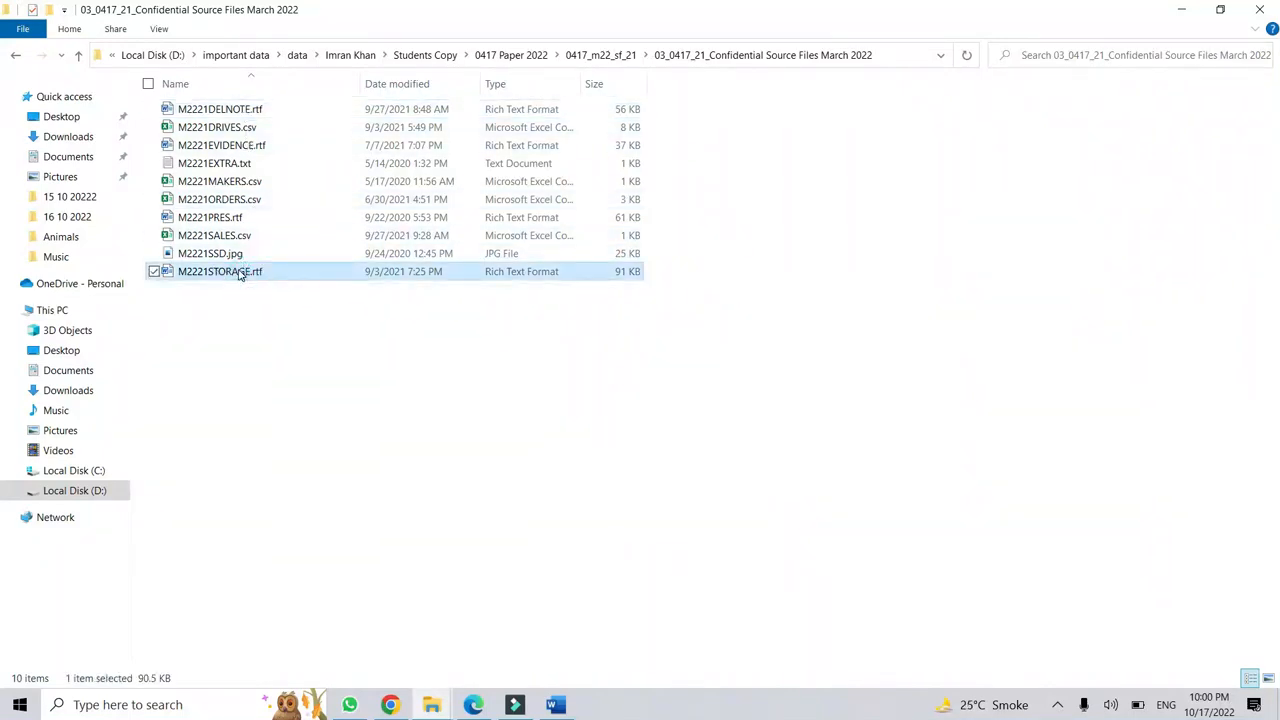
pyautogui.doubleClick(240, 274)
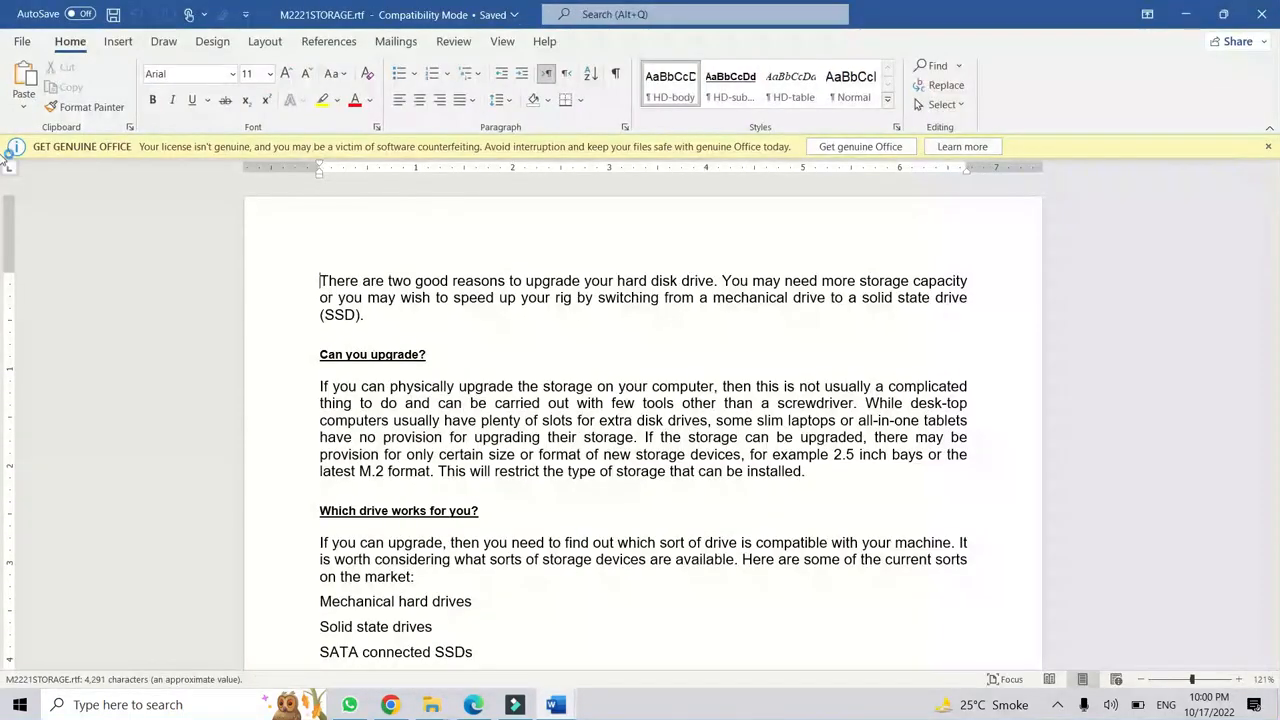
# Start saving a copy of the storage document, choosing the Work Area folder on the Desktop as its location.
pyautogui.click(22, 38)
pyautogui.click(56, 270)
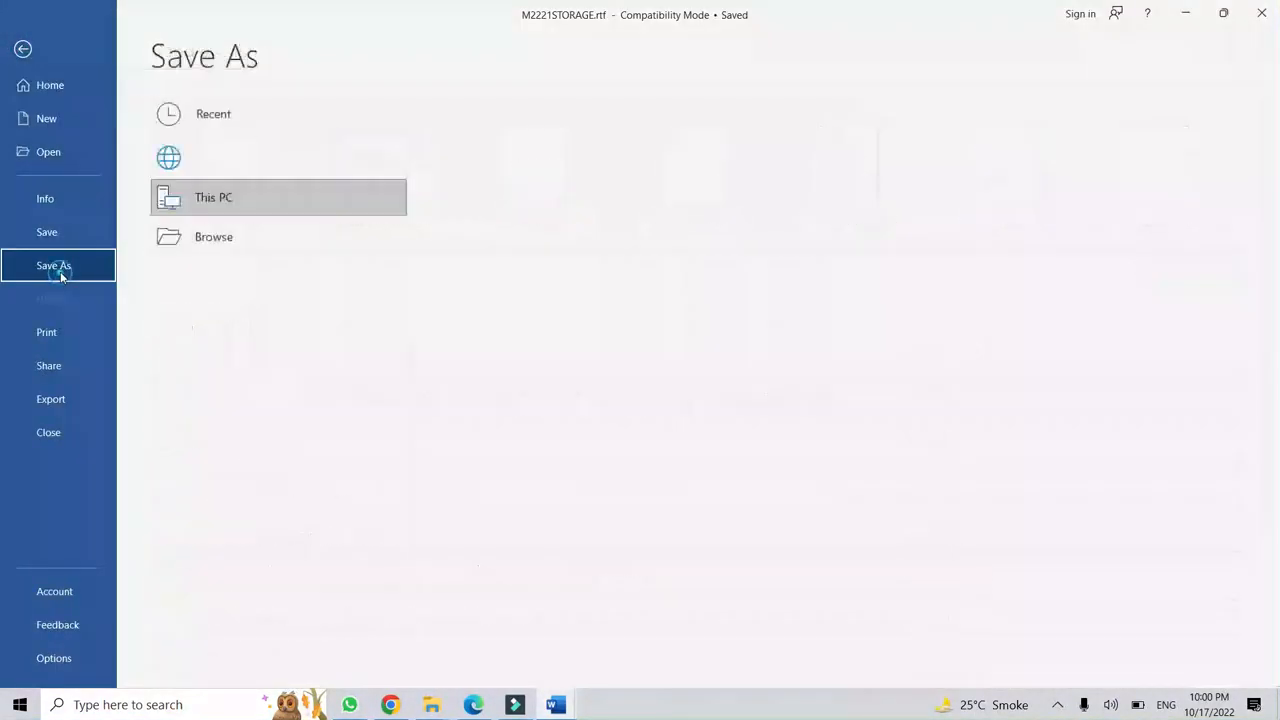
pyautogui.click(229, 290)
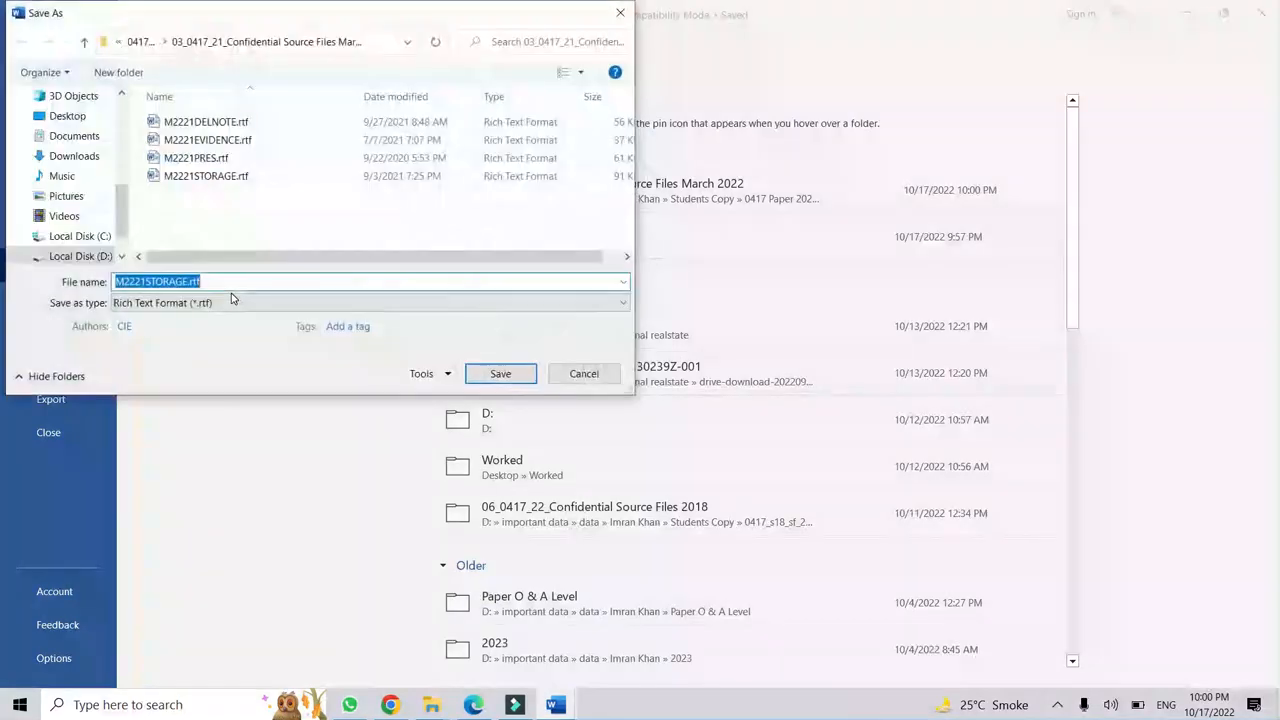
pyautogui.scroll(1, 72, 175)
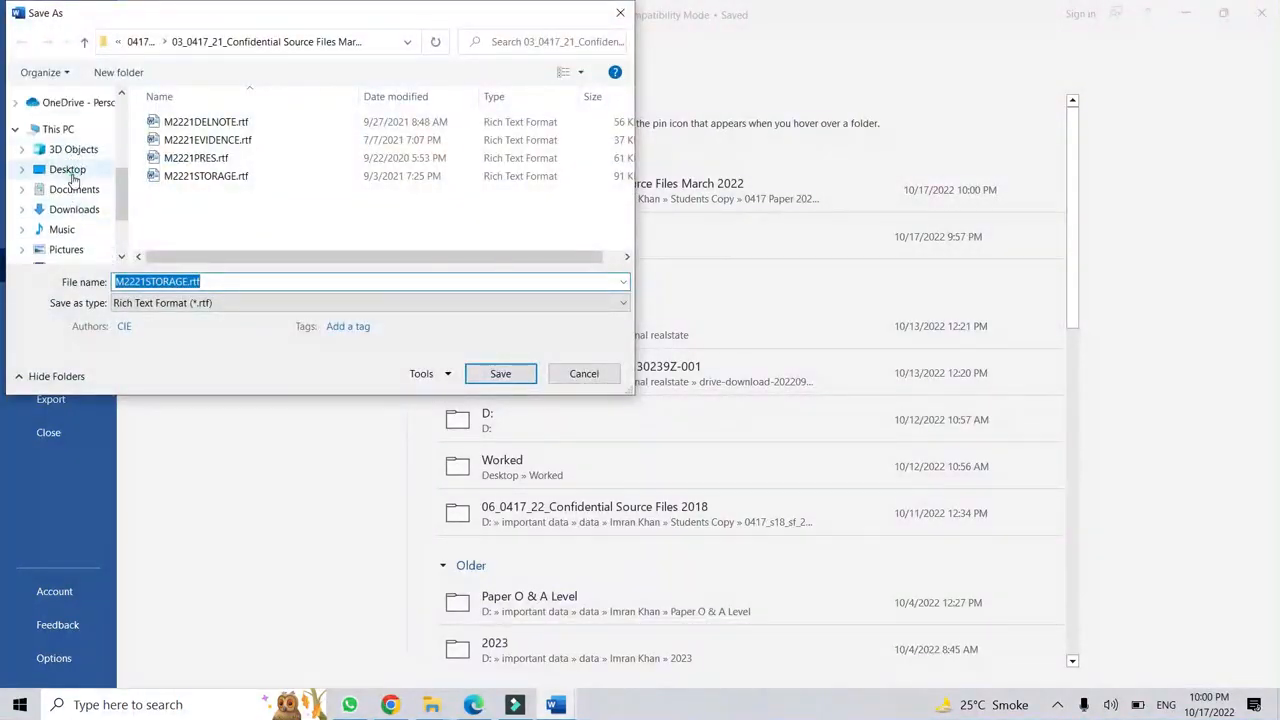
pyautogui.click(70, 172)
pyautogui.doubleClick(243, 142)
# Save the storage document as Upgrade in Word Document (*.docx) format, accepting the upgrade to the newest file format.
pyautogui.click(224, 283)
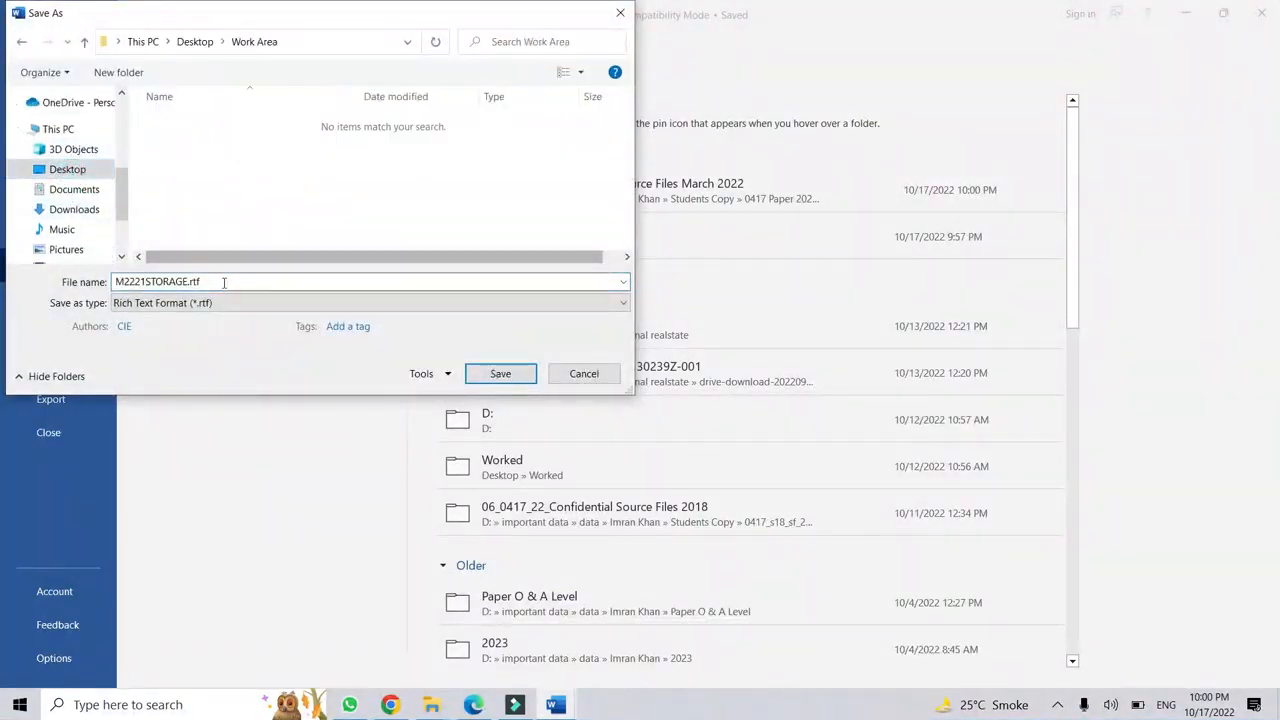
pyautogui.doubleClick(224, 283)
pyautogui.write('Upgrade')
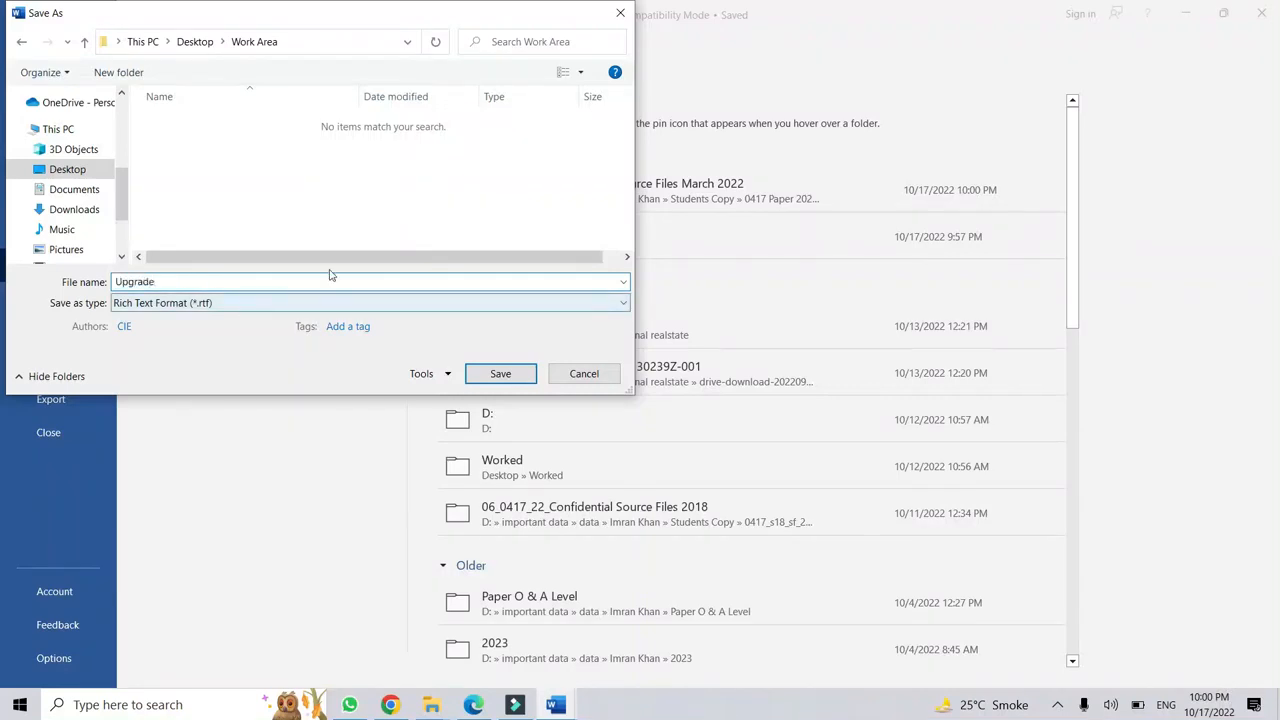
pyautogui.click(260, 304)
pyautogui.click(153, 318)
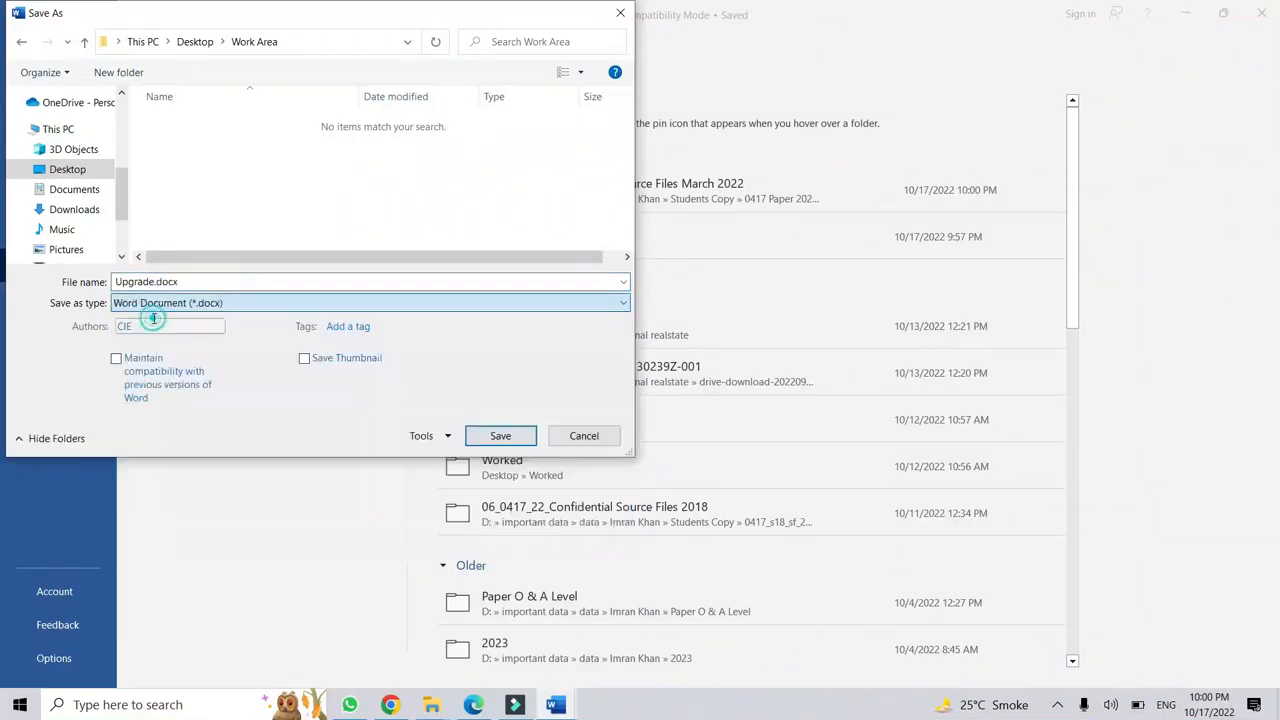
pyautogui.doubleClick(206, 282)
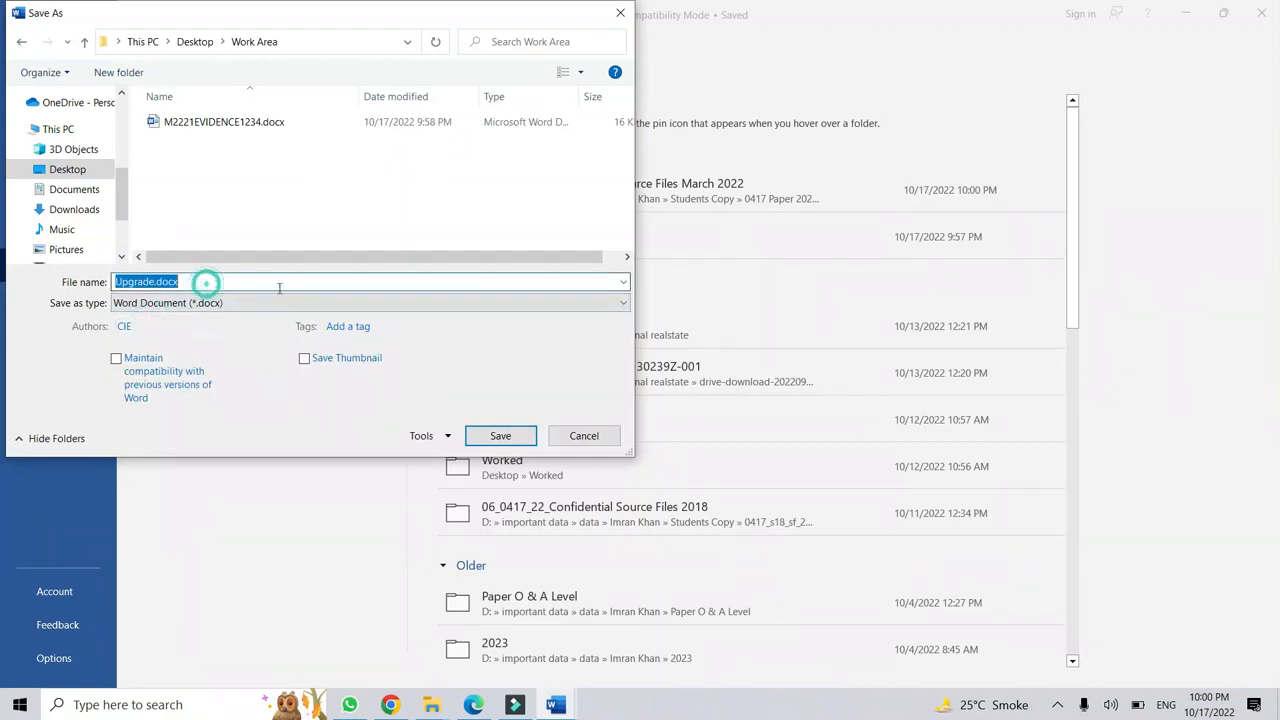
pyautogui.click(495, 435)
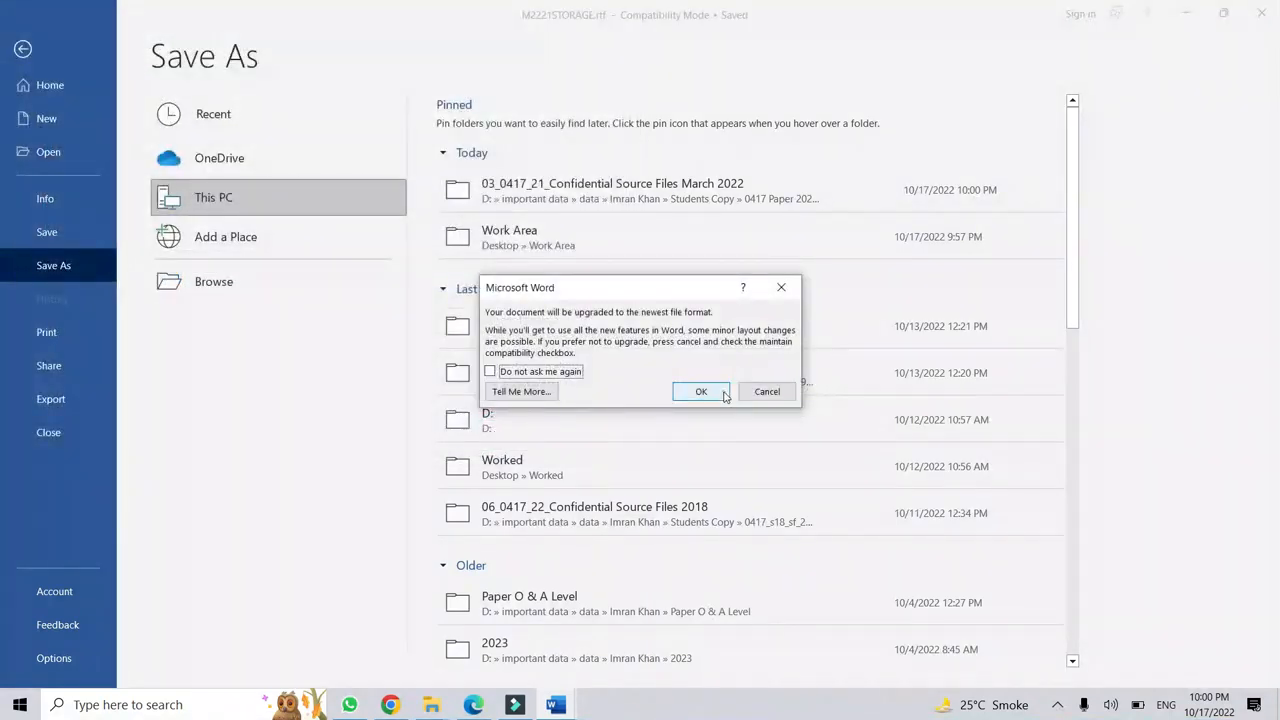
pyautogui.click(701, 391)
# Switch to the Work Area folder in File Explorer and capture its file listing, including the file types, with Snipping Tool.
pyautogui.click(1183, 14)
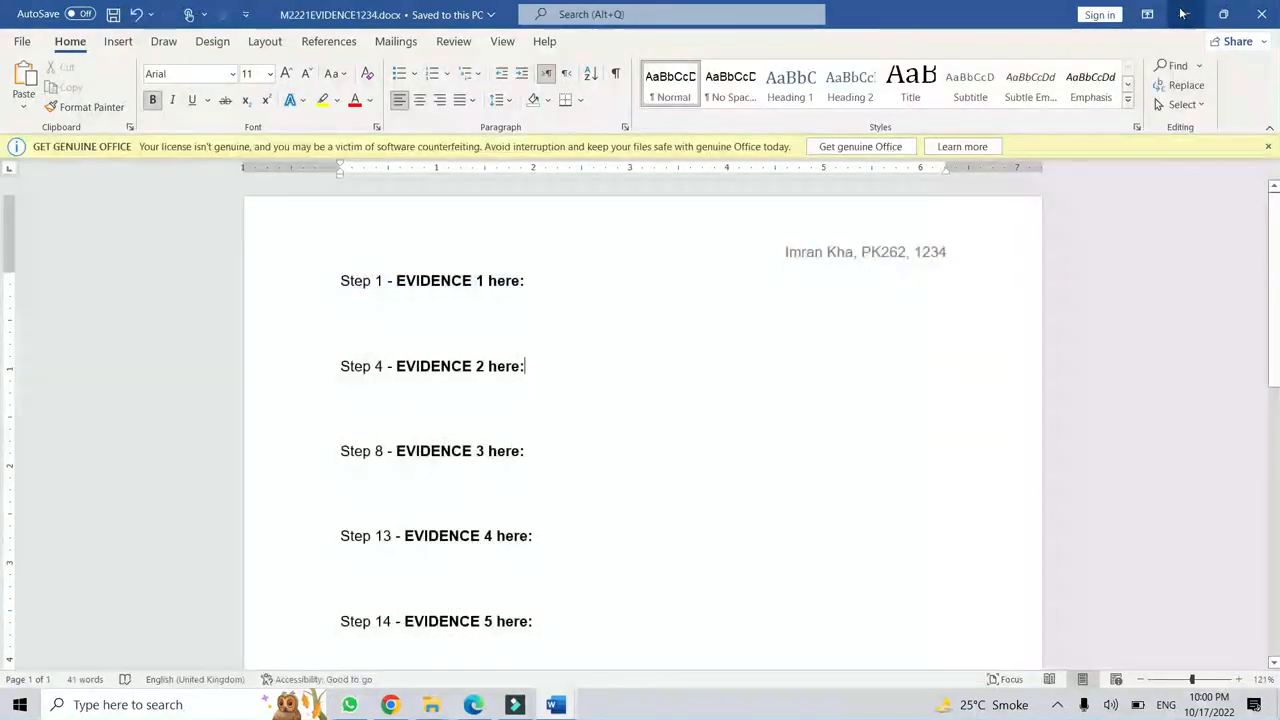
pyautogui.moveTo(441, 708)
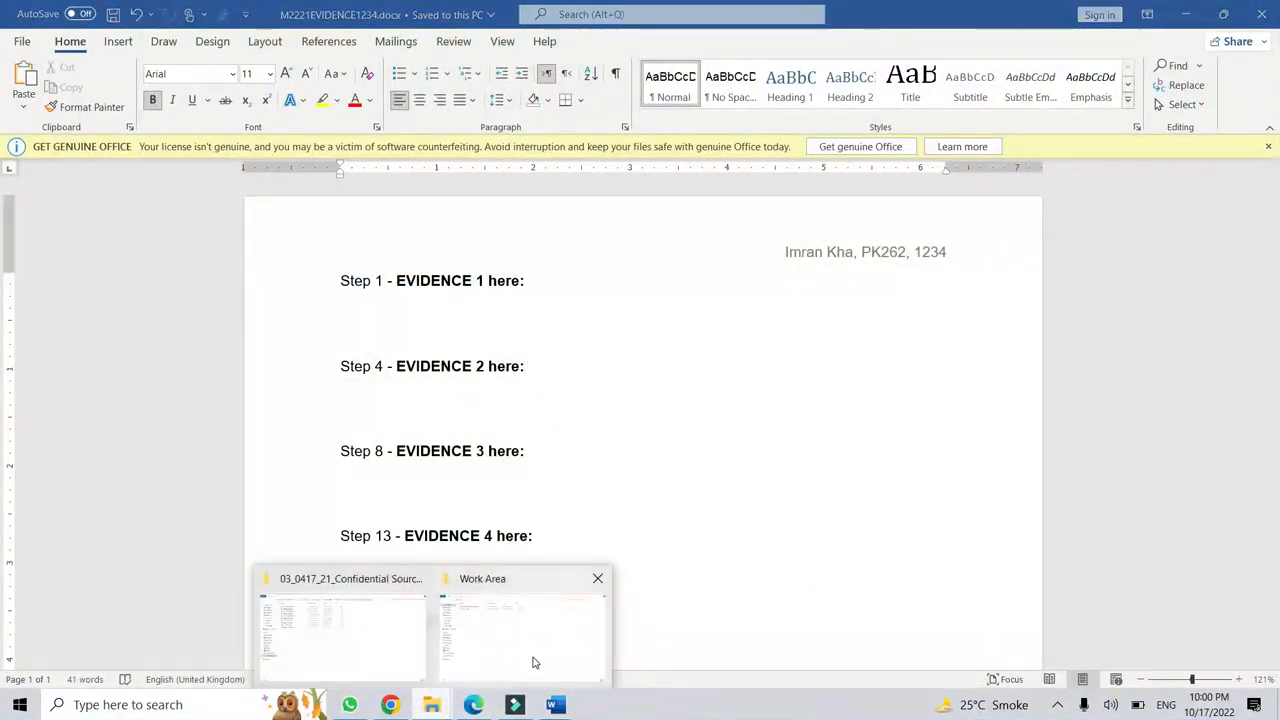
pyautogui.click(534, 662)
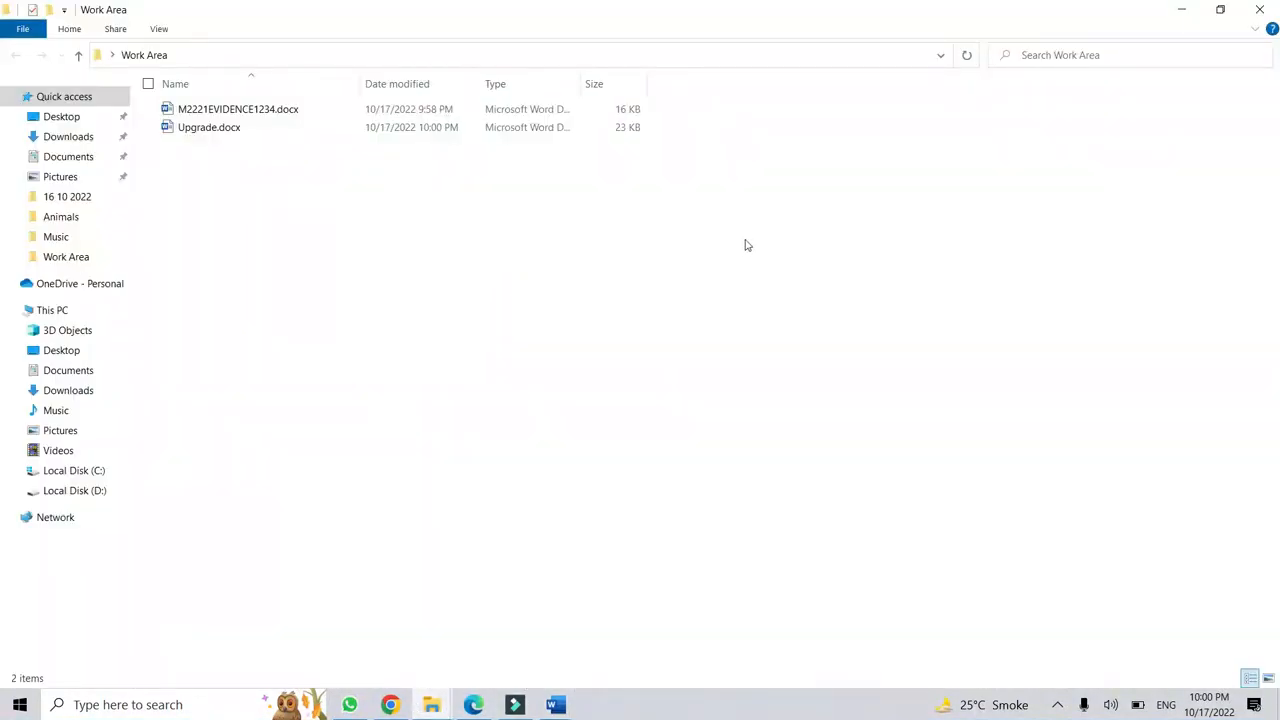
pyautogui.click(14, 706)
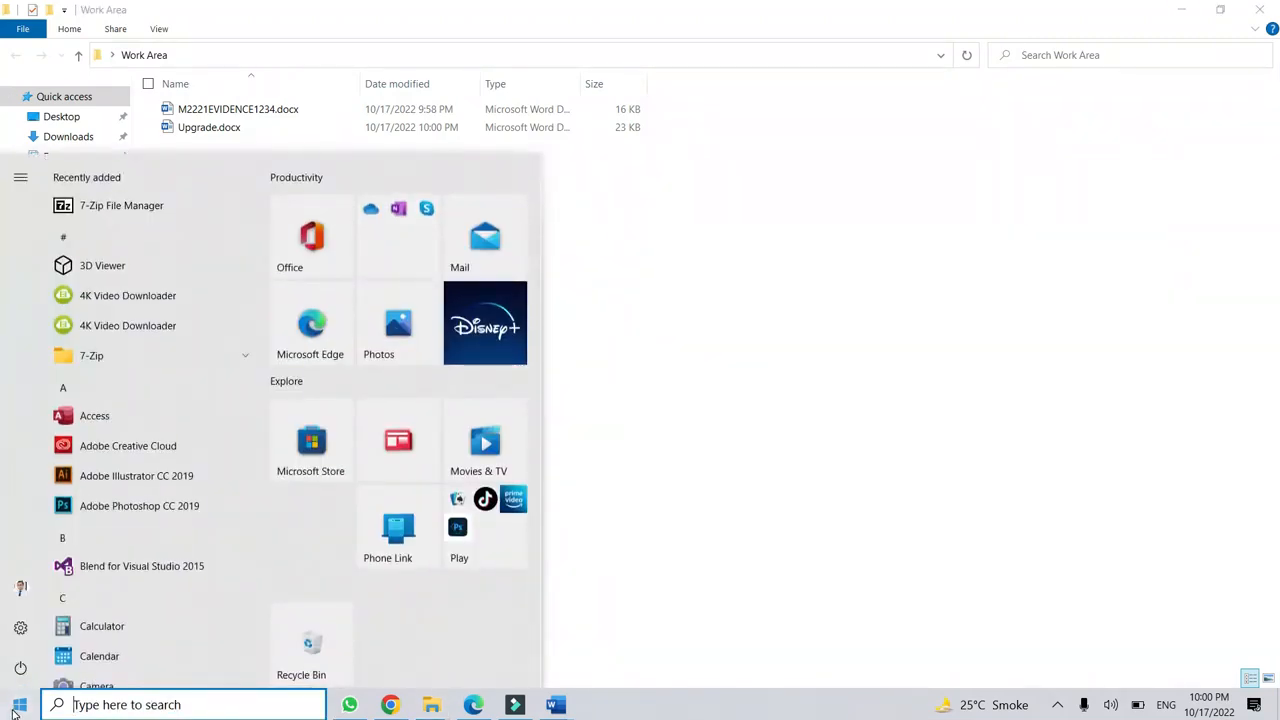
pyautogui.write('snip')
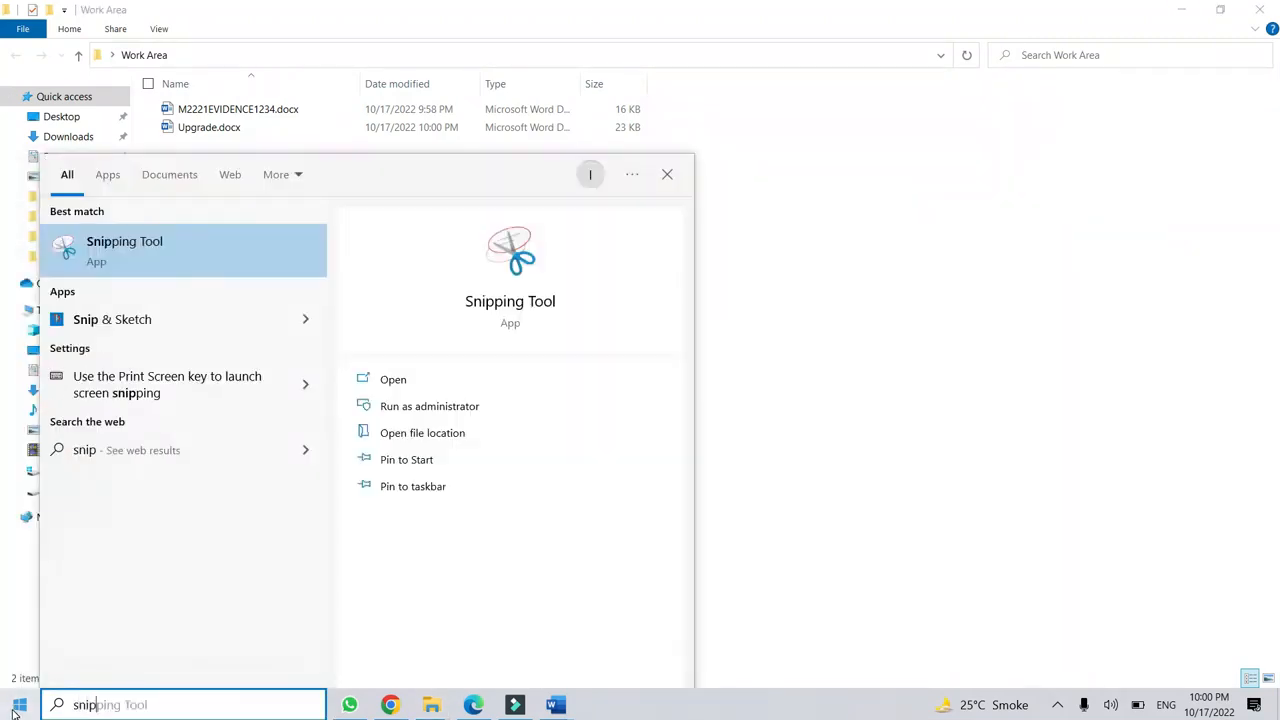
pyautogui.press('Return')
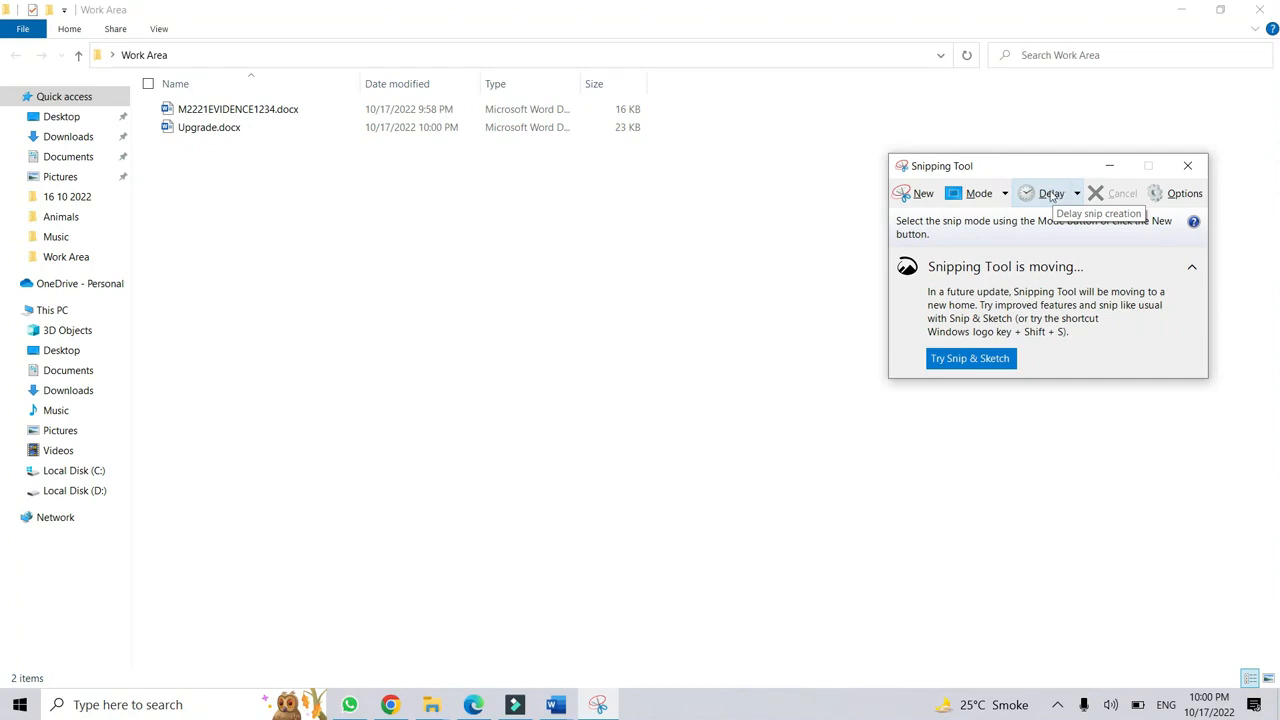
pyautogui.click(922, 194)
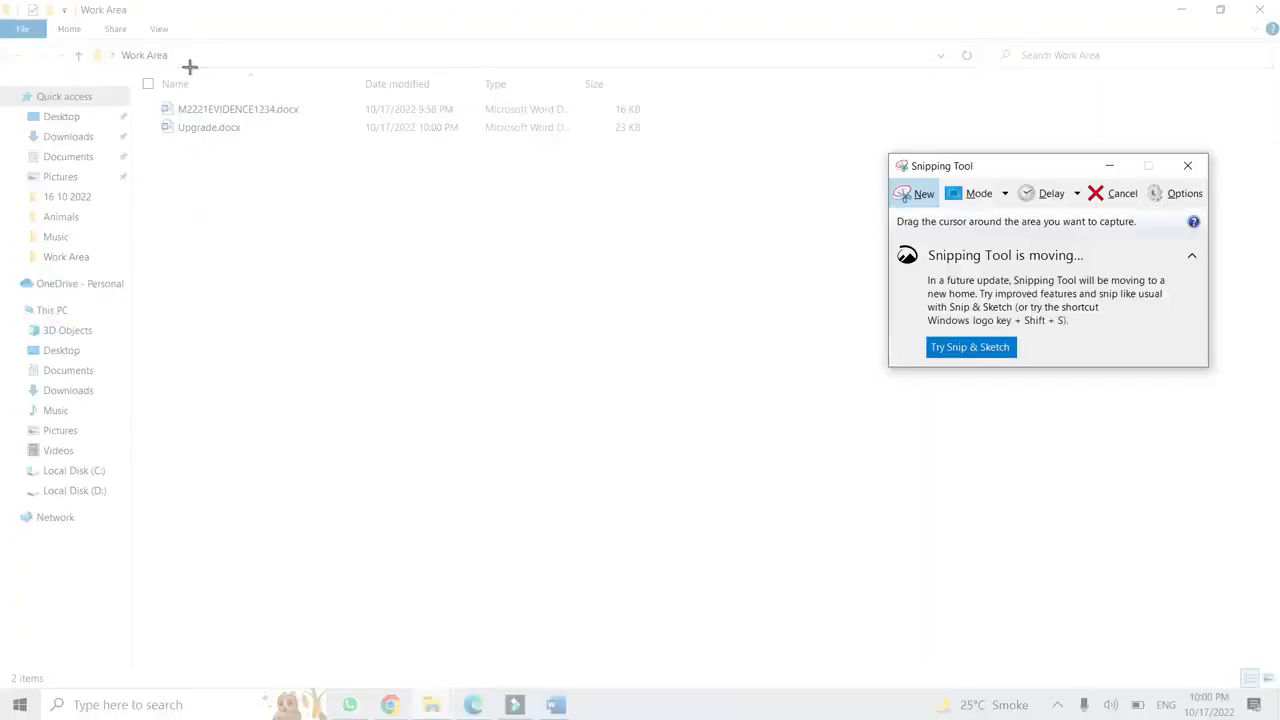
pyautogui.moveTo(86, 43); pyautogui.dragTo(707, 145)
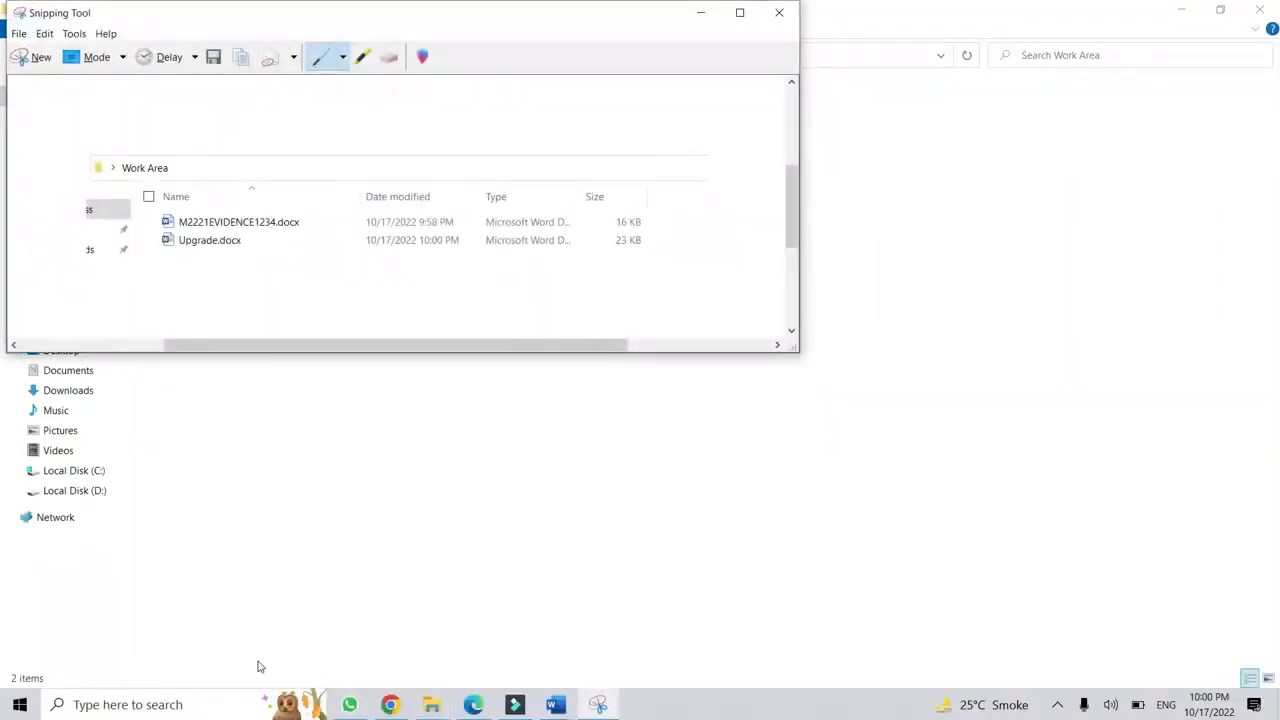
# Switch to M2221EVIDENCE1234.docx in Word and paste the Work Area screenshot below the Step 1 Evidence 1 heading.
pyautogui.click(556, 704)
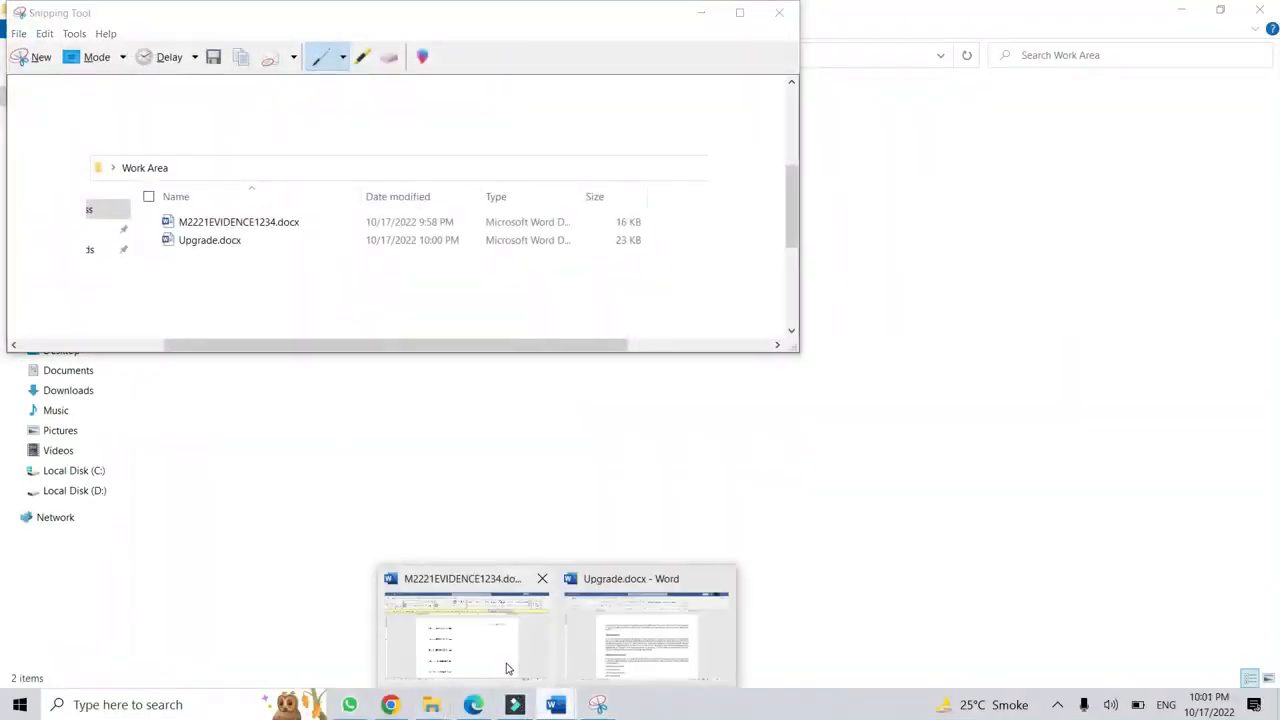
pyautogui.click(506, 668)
pyautogui.click(477, 316)
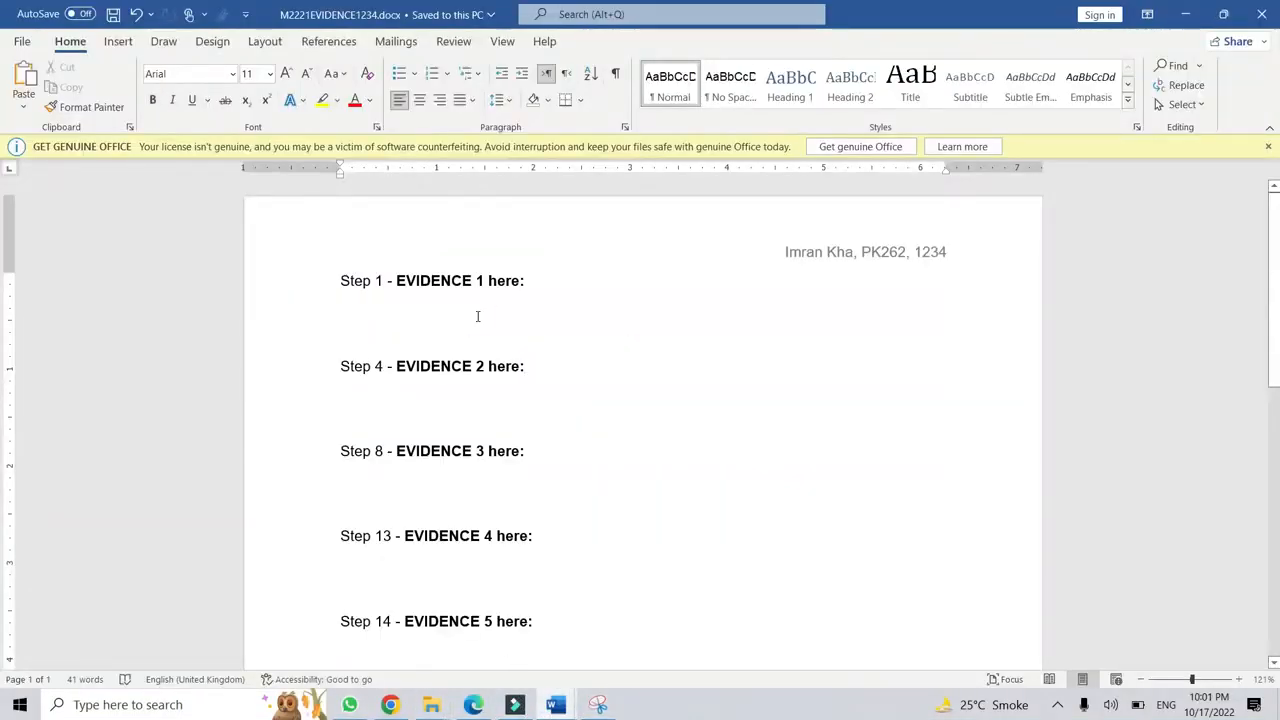
pyautogui.hotkey('ctrl', 'v')
pyautogui.click(562, 293)
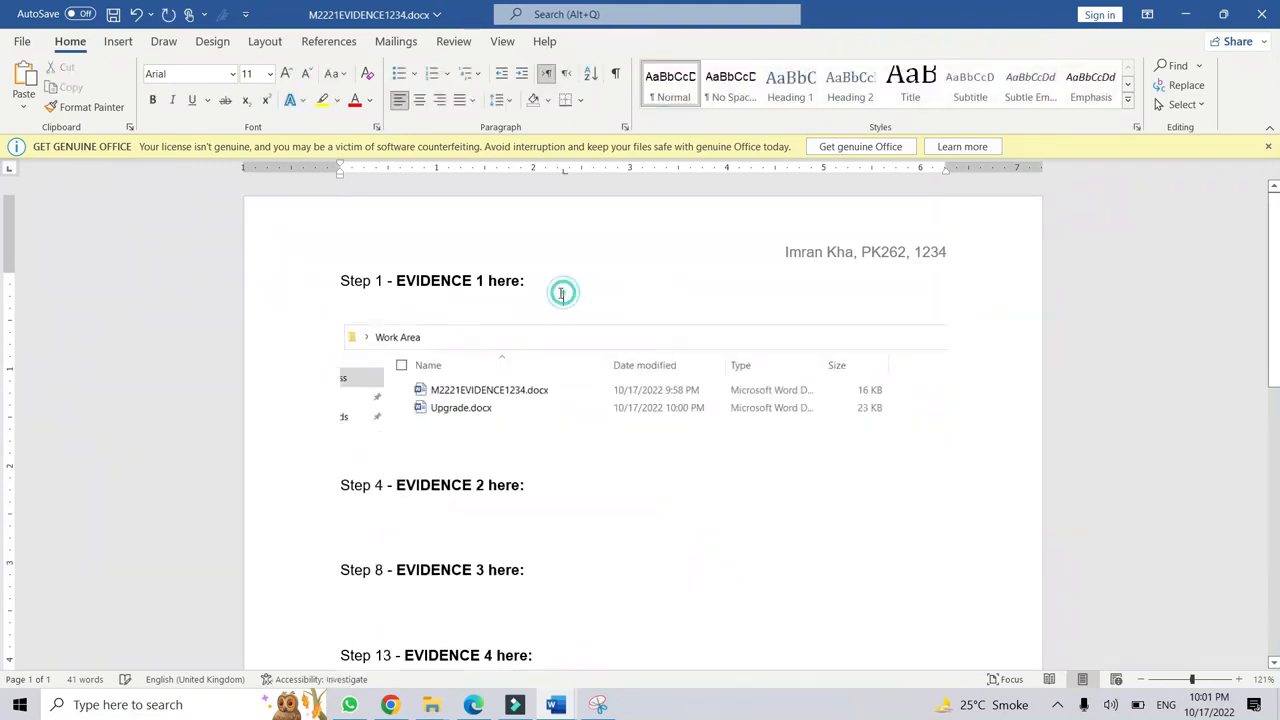
pyautogui.click(675, 370)
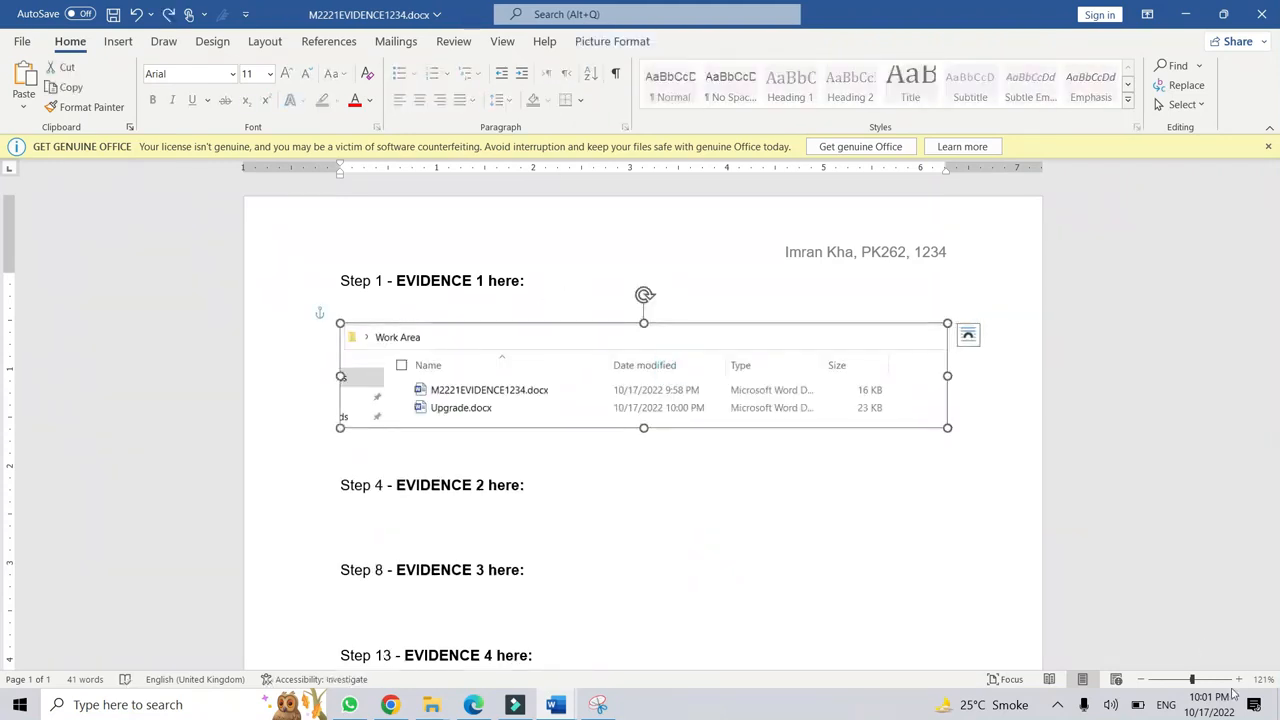
# Check that the file details in the pasted Evidence 1 screenshot are legible and save the evidence document.
pyautogui.click(1239, 679)
pyautogui.click(1239, 679)
pyautogui.click(1239, 679)
pyautogui.click(1239, 679)
pyautogui.click(1239, 679)
pyautogui.click(1239, 679)
pyautogui.click(1239, 679)
pyautogui.click(1239, 679)
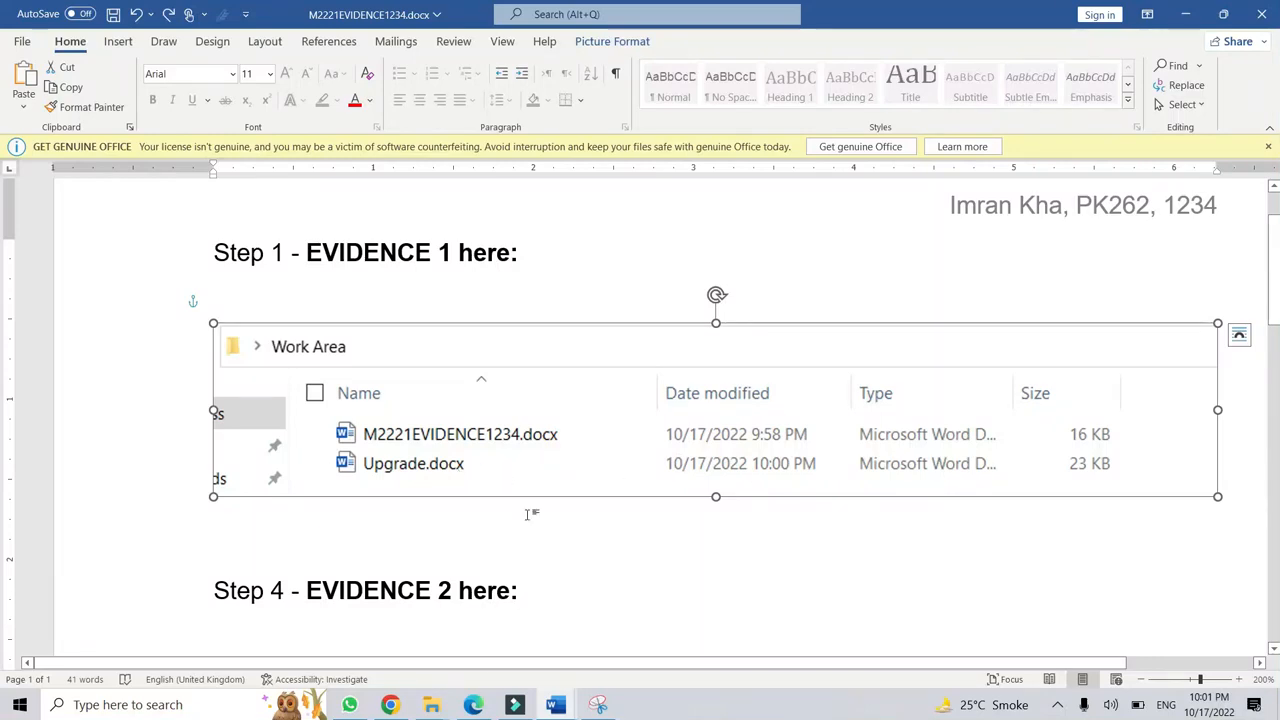
pyautogui.click(572, 546)
pyautogui.scroll(-2, 633, 547)
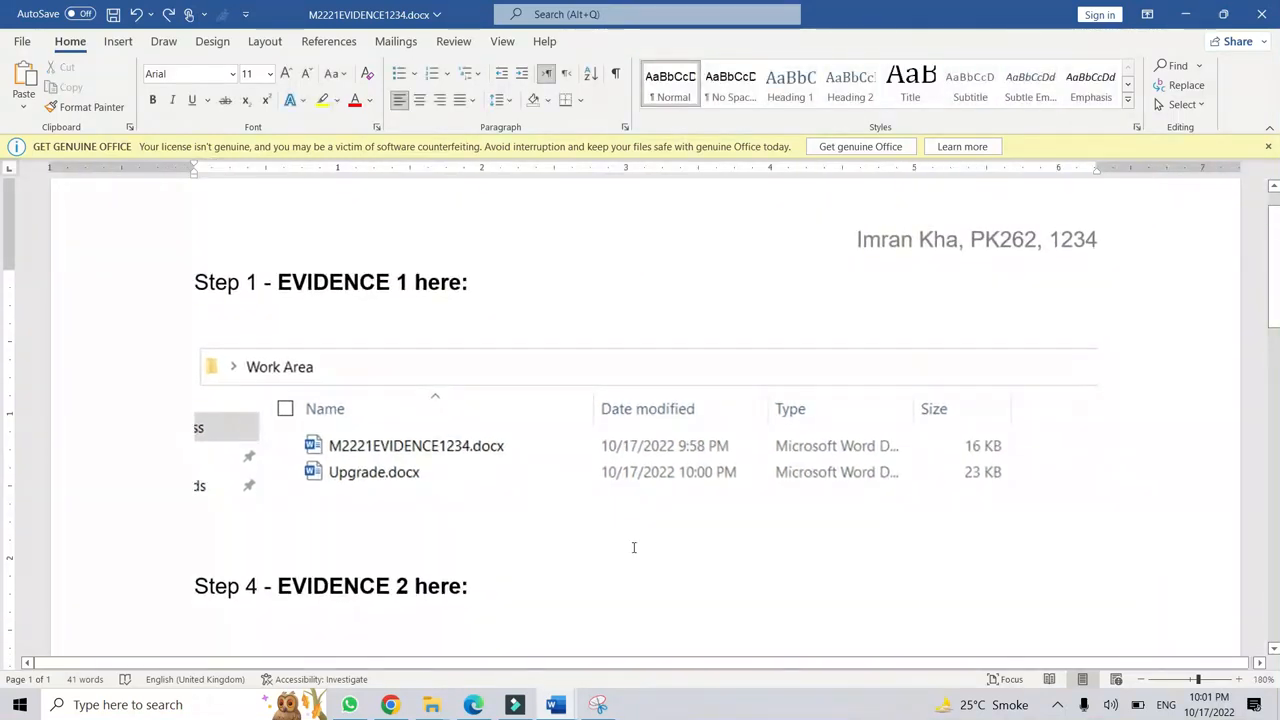
pyautogui.hotkey('ctrl', 's')
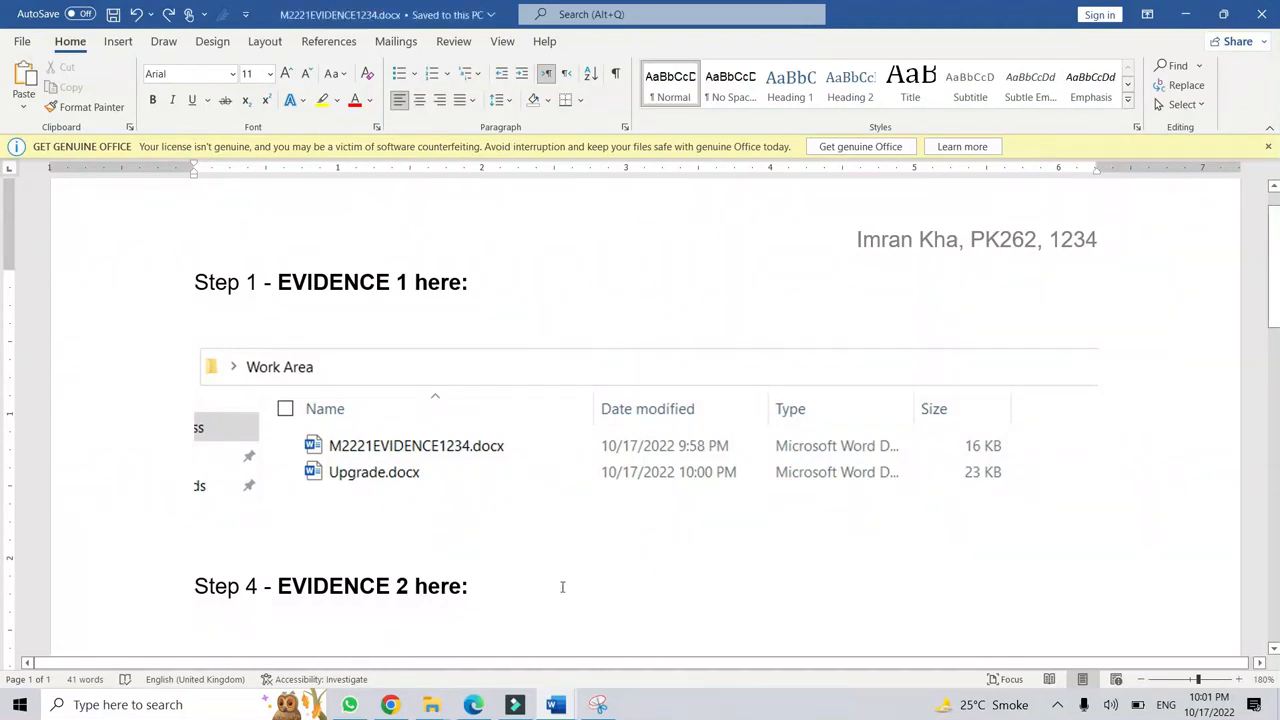
# Switch to the question paper in Edge and read Task 2 step 1's requirements for page size, orientation and margins.
pyautogui.click(473, 705)
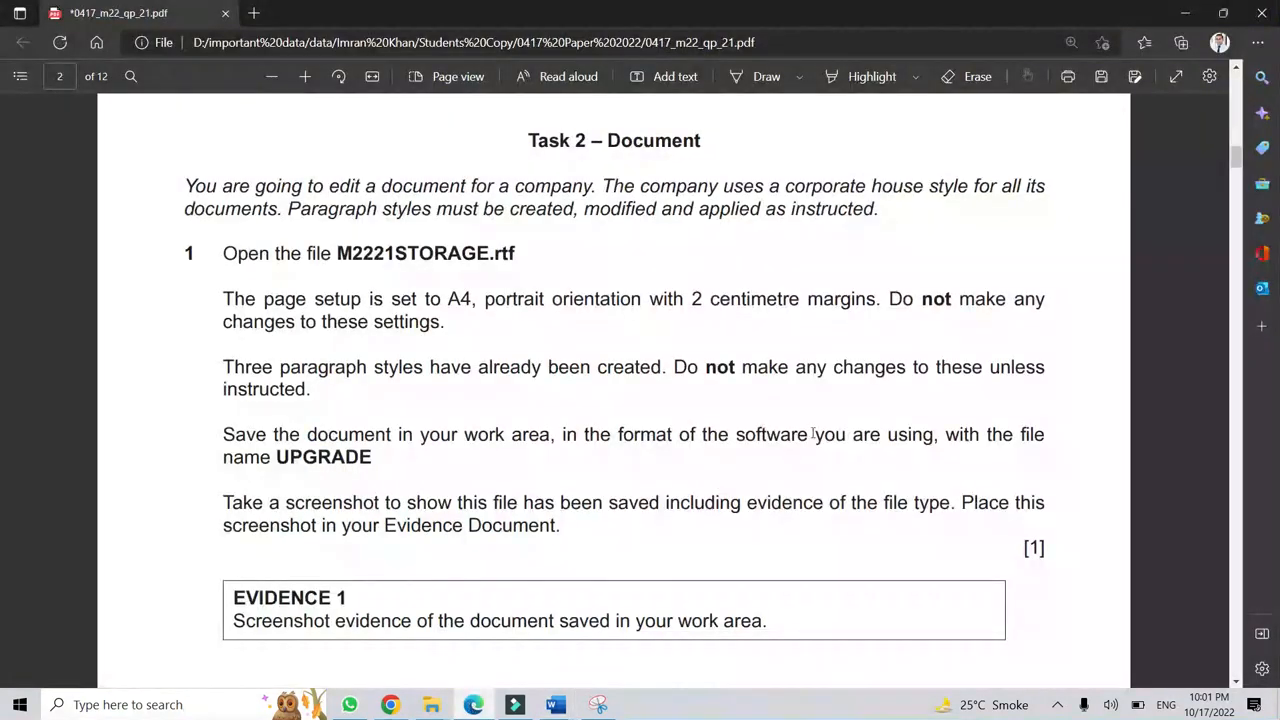
pyautogui.moveTo(224, 298); pyautogui.dragTo(700, 299)
pyautogui.click(610, 334)
pyautogui.click(566, 314)
pyautogui.click(856, 314)
pyautogui.doubleClick(897, 303)
pyautogui.click(900, 305)
pyautogui.moveTo(457, 321); pyautogui.dragTo(268, 306)
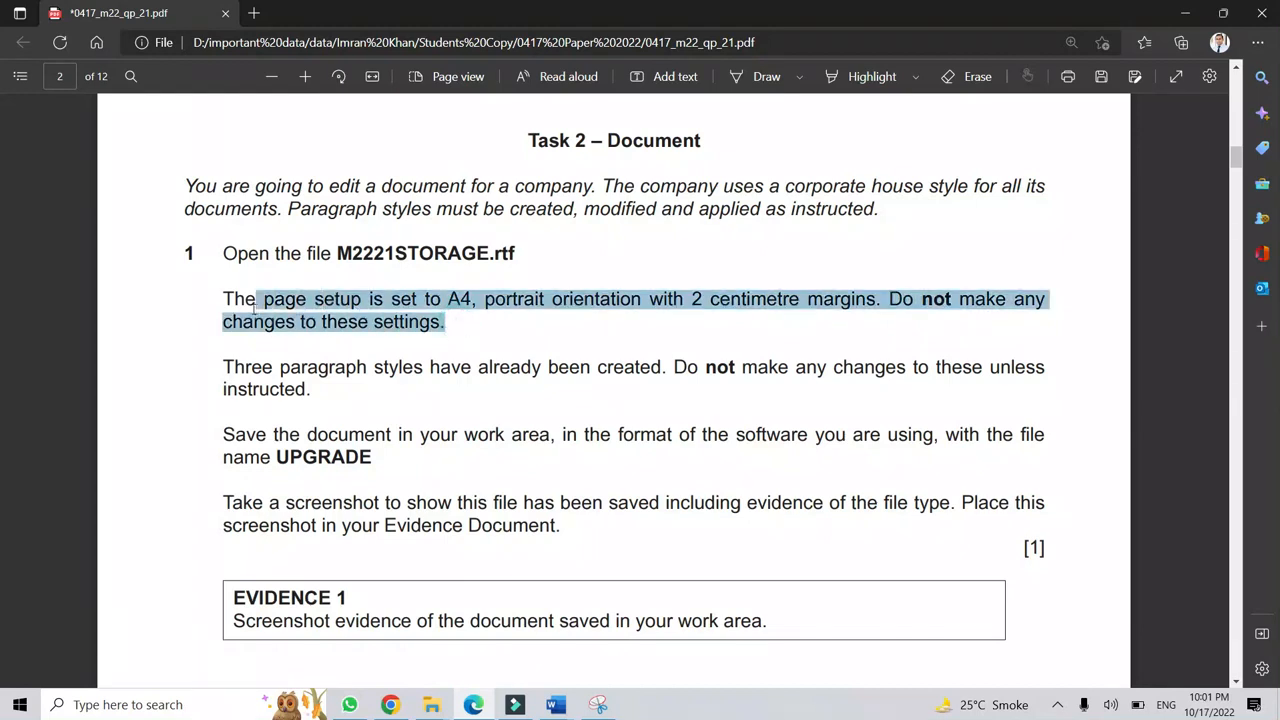
pyautogui.click(252, 308)
pyautogui.click(499, 316)
pyautogui.moveTo(450, 299); pyautogui.dragTo(876, 299)
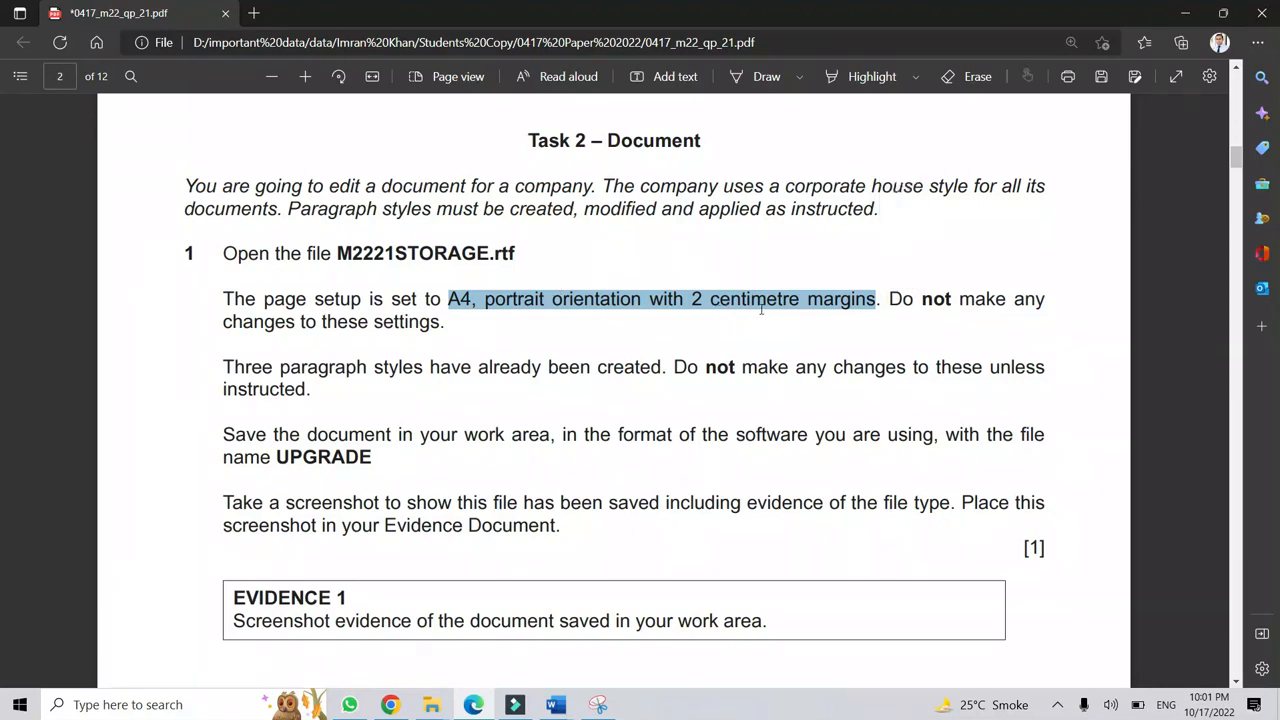
# Switch to Upgrade.docx in Word and check its paper size and page orientation.
pyautogui.click(556, 704)
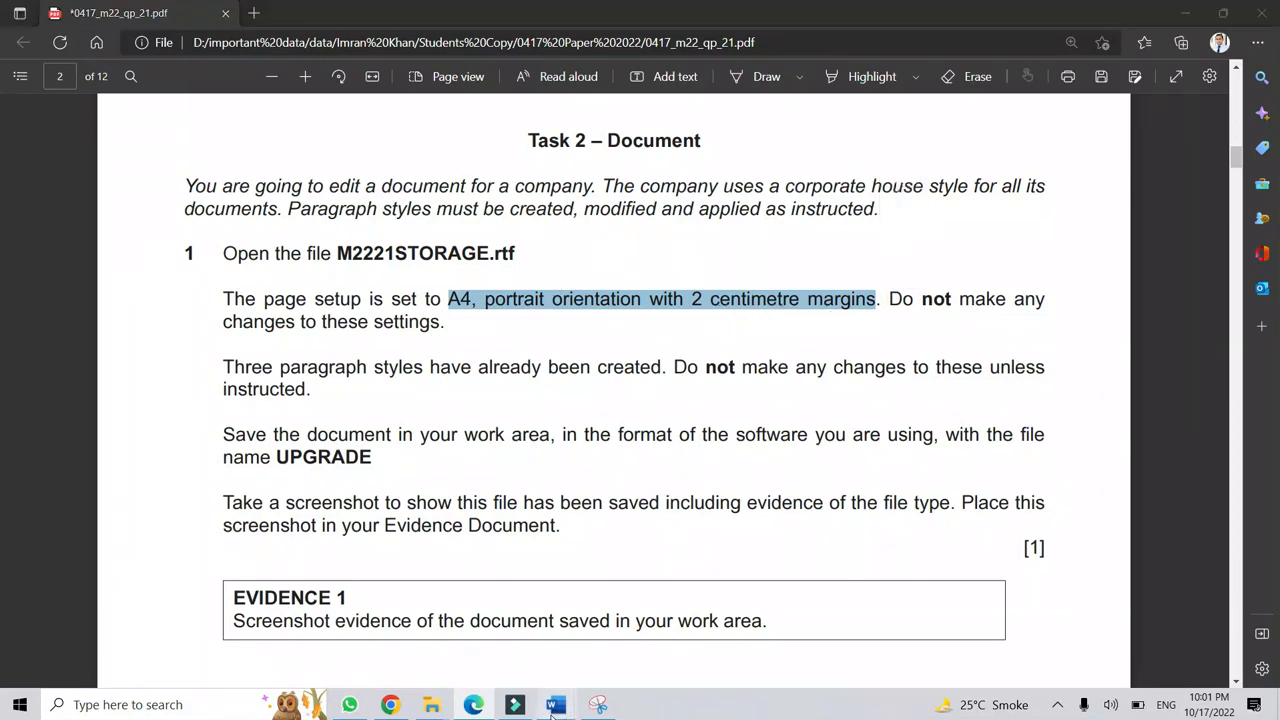
pyautogui.click(614, 681)
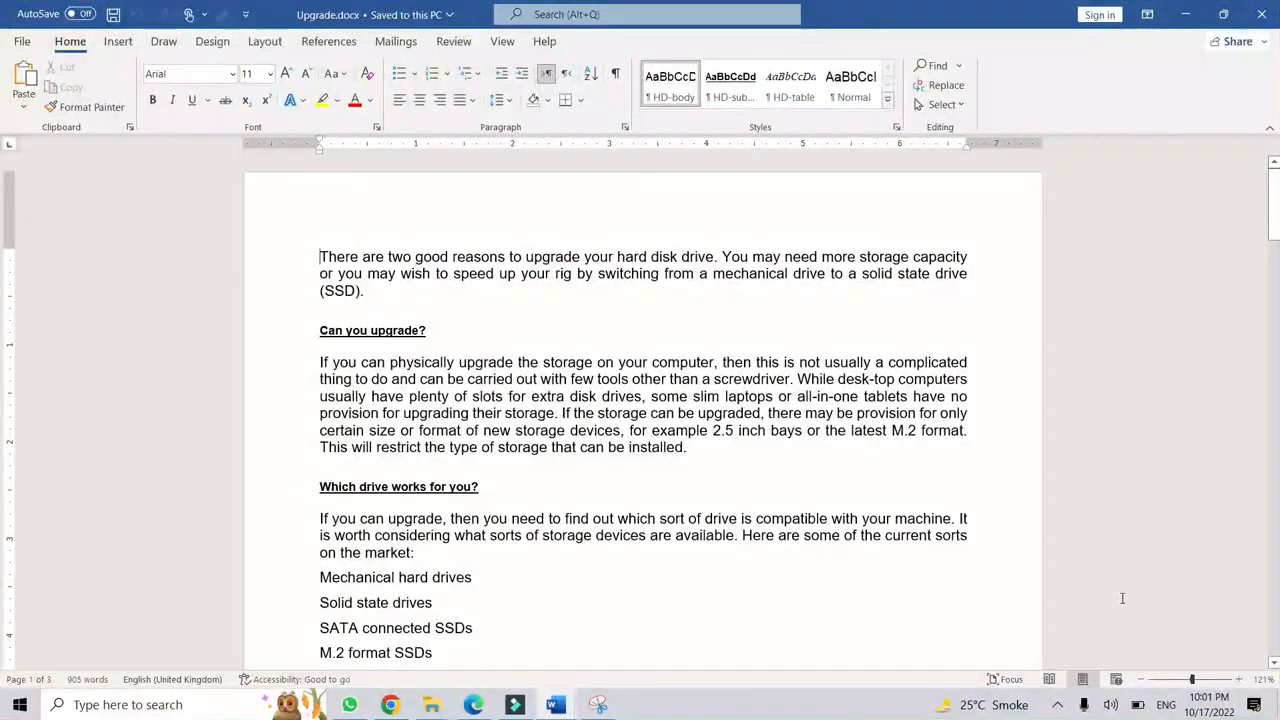
pyautogui.click(1239, 679)
pyautogui.click(1239, 679)
pyautogui.click(1239, 679)
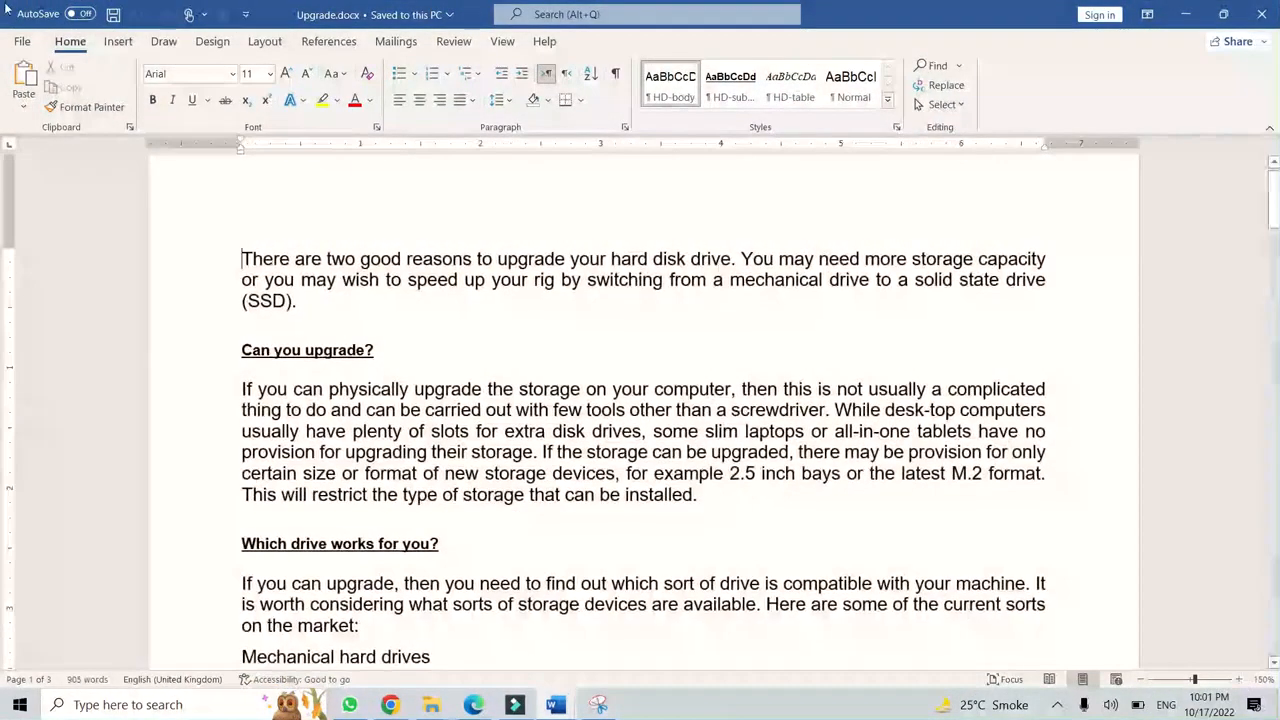
pyautogui.click(264, 42)
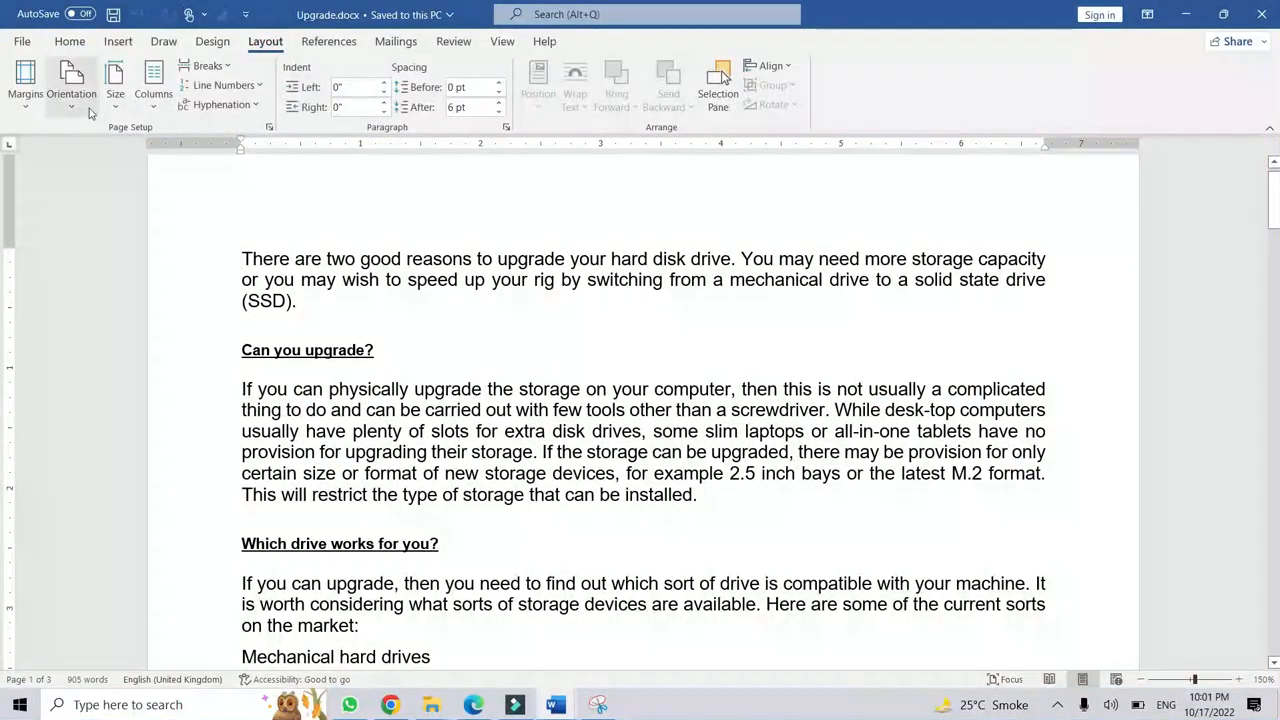
pyautogui.click(113, 100)
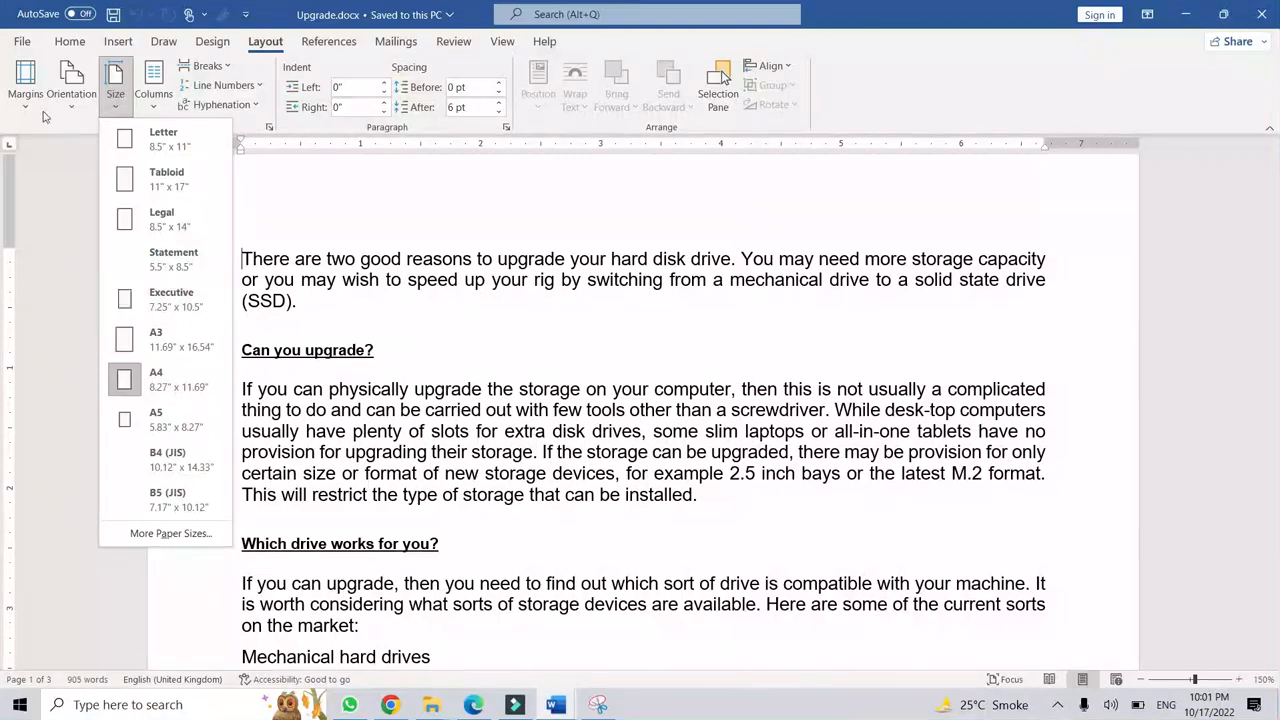
pyautogui.click(71, 90)
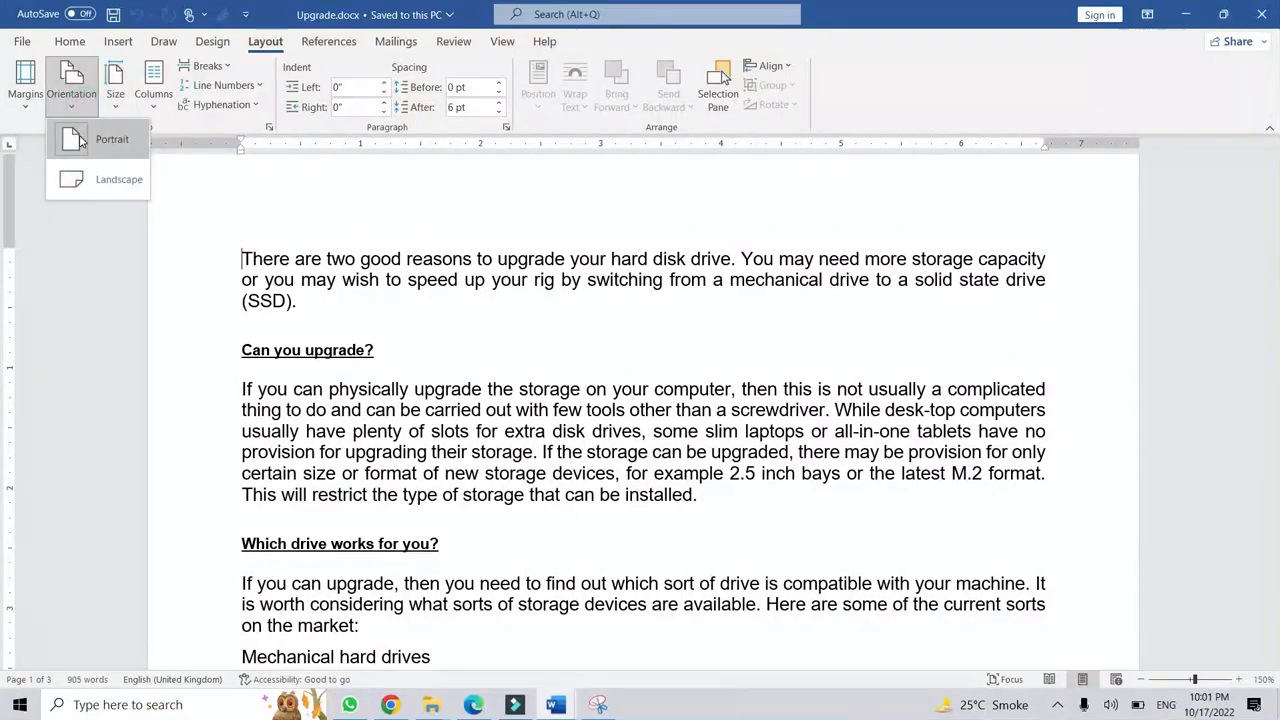
# Check the custom page margins set for the Upgrade document.
pyautogui.click(26, 95)
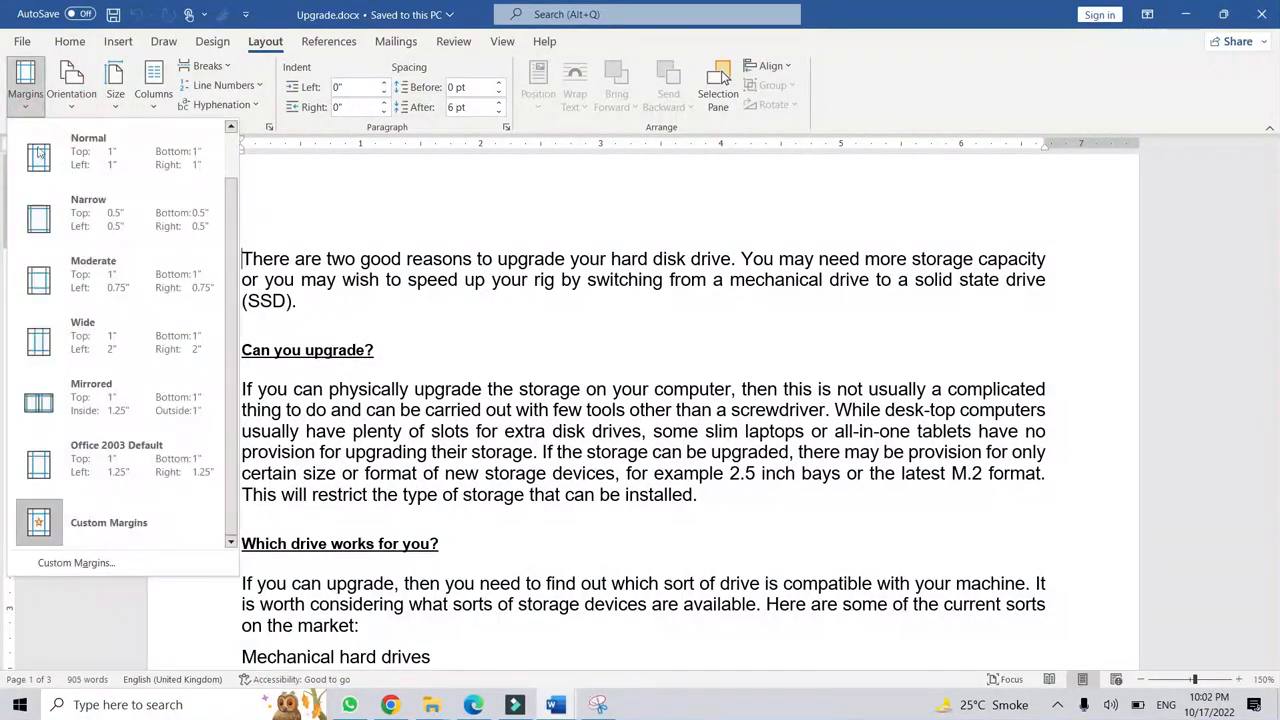
pyautogui.click(123, 559)
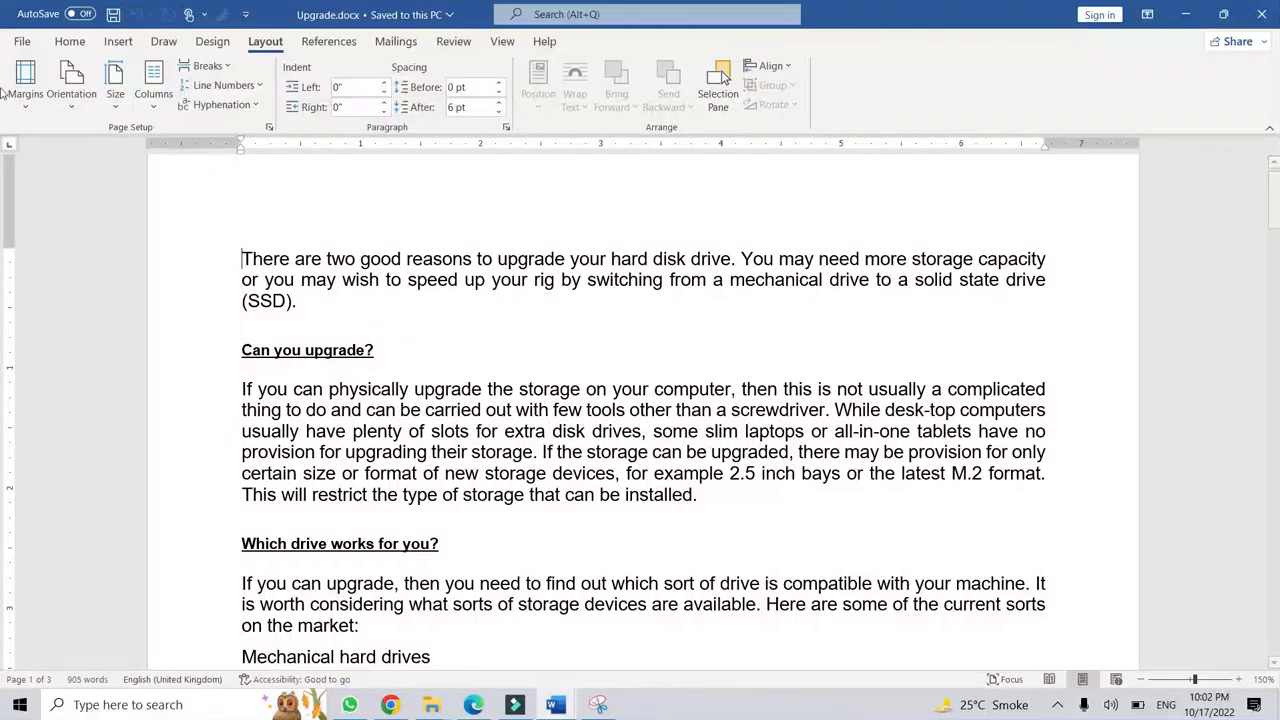
pyautogui.click(24, 88)
pyautogui.click(113, 558)
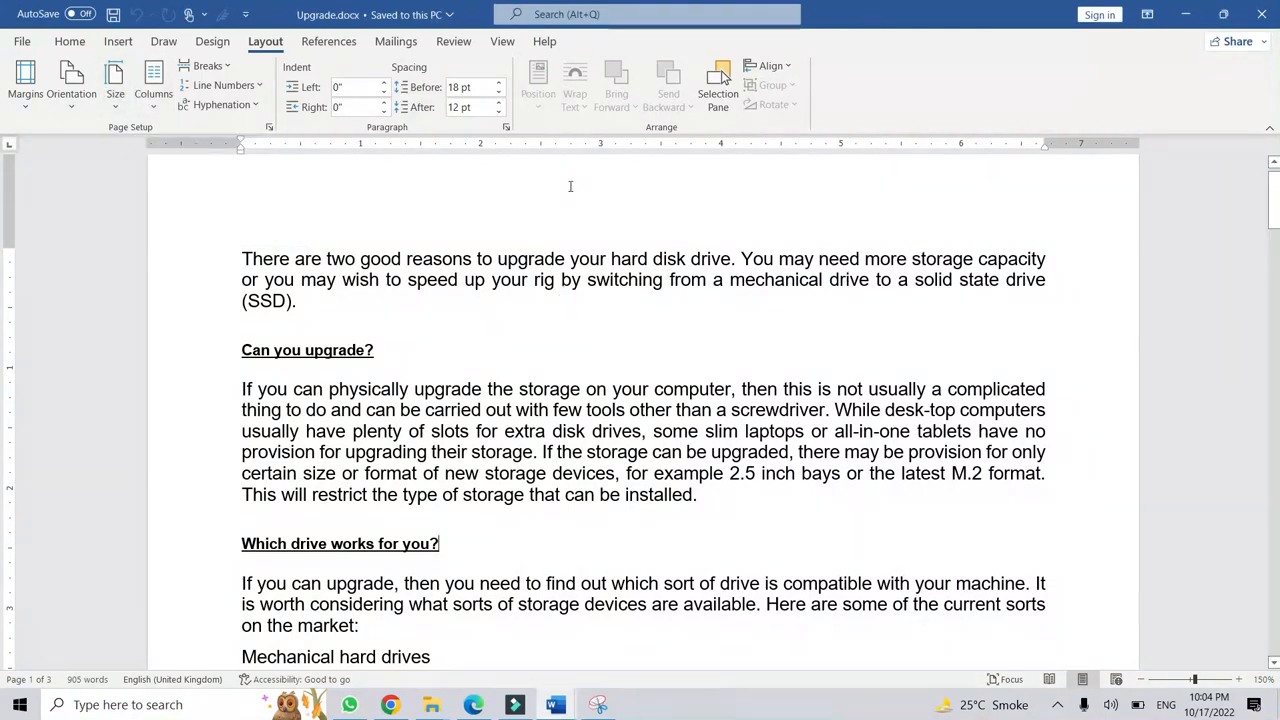
# Change Word's advanced display options so that measurements are shown in centimeters.
pyautogui.click(22, 41)
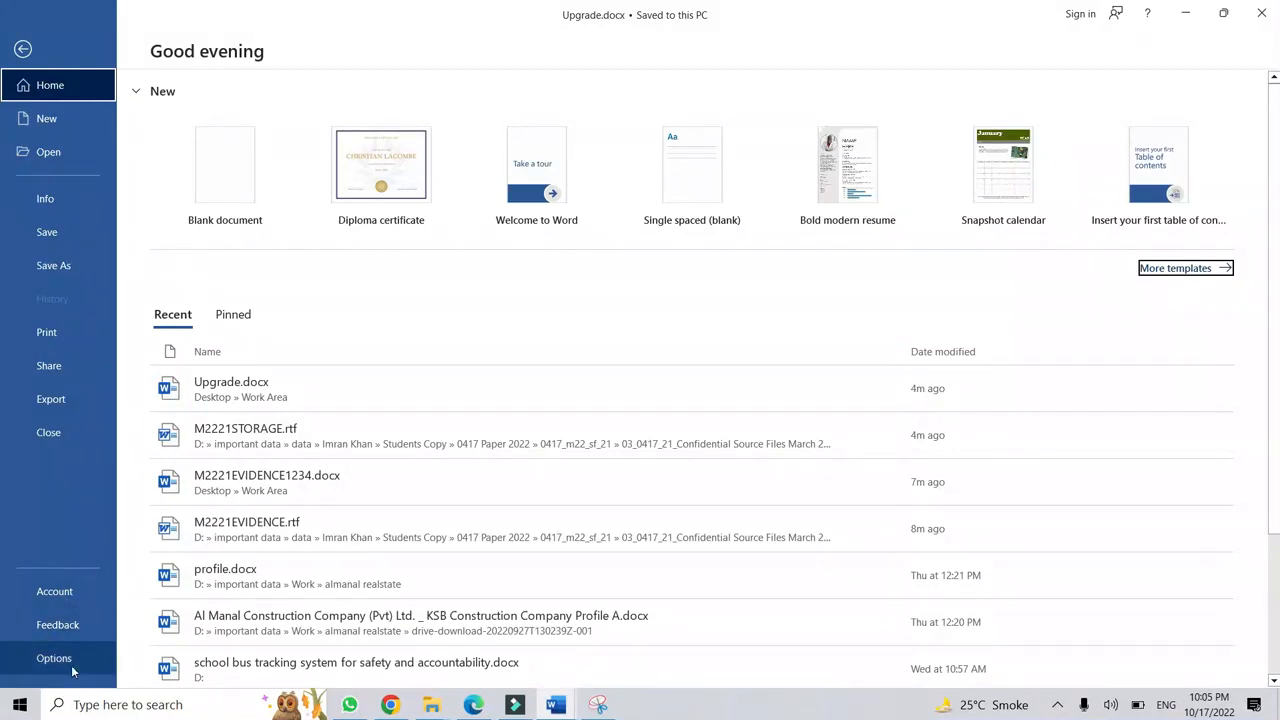
pyautogui.click(22, 48)
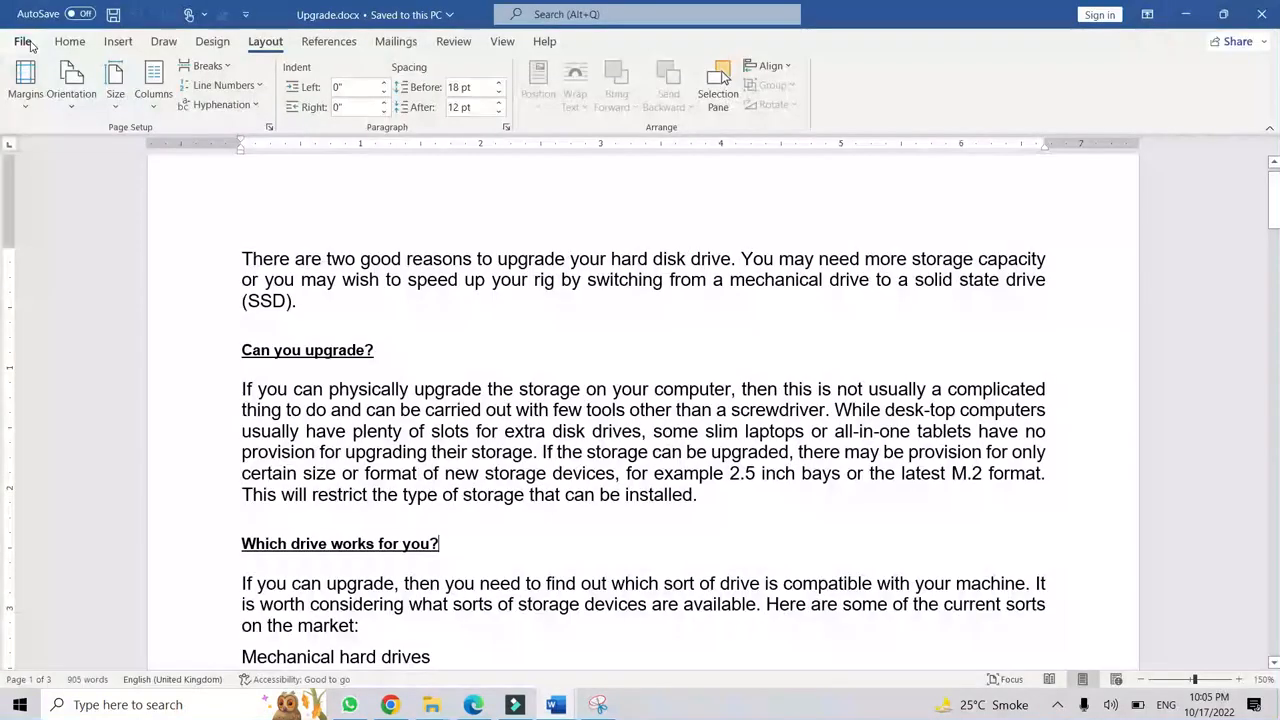
pyautogui.click(30, 46)
pyautogui.click(40, 658)
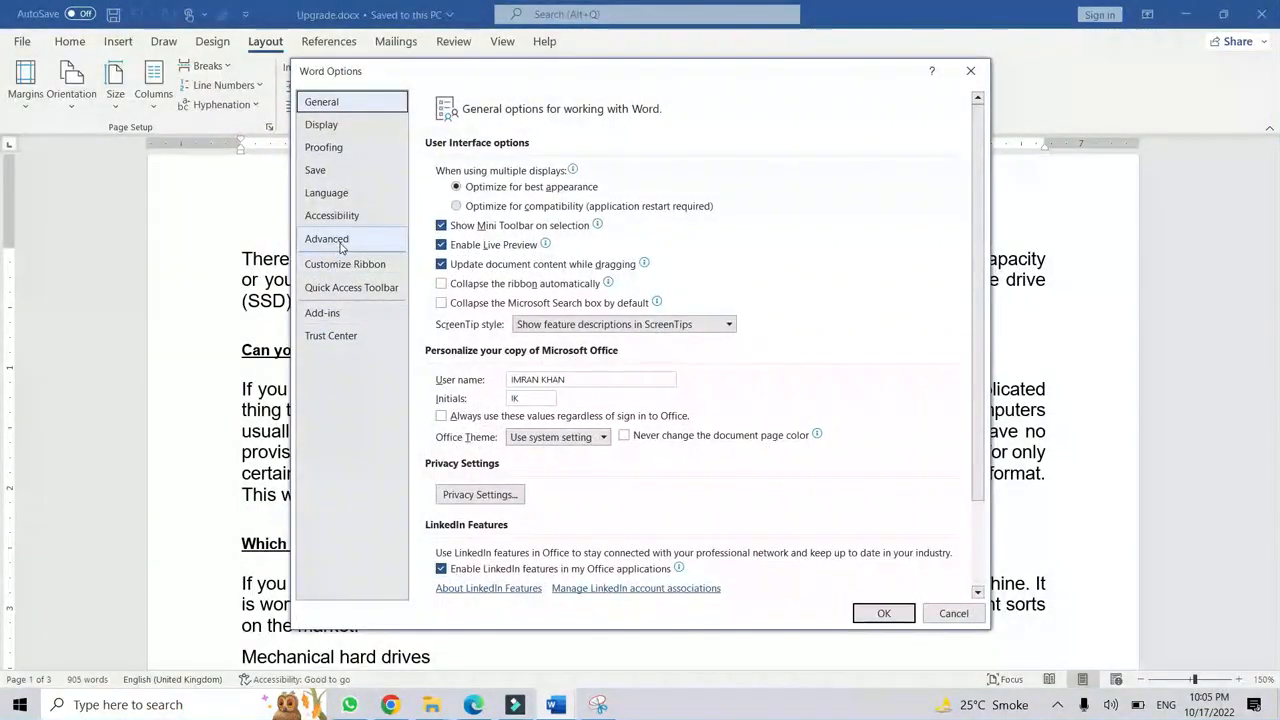
pyautogui.click(341, 243)
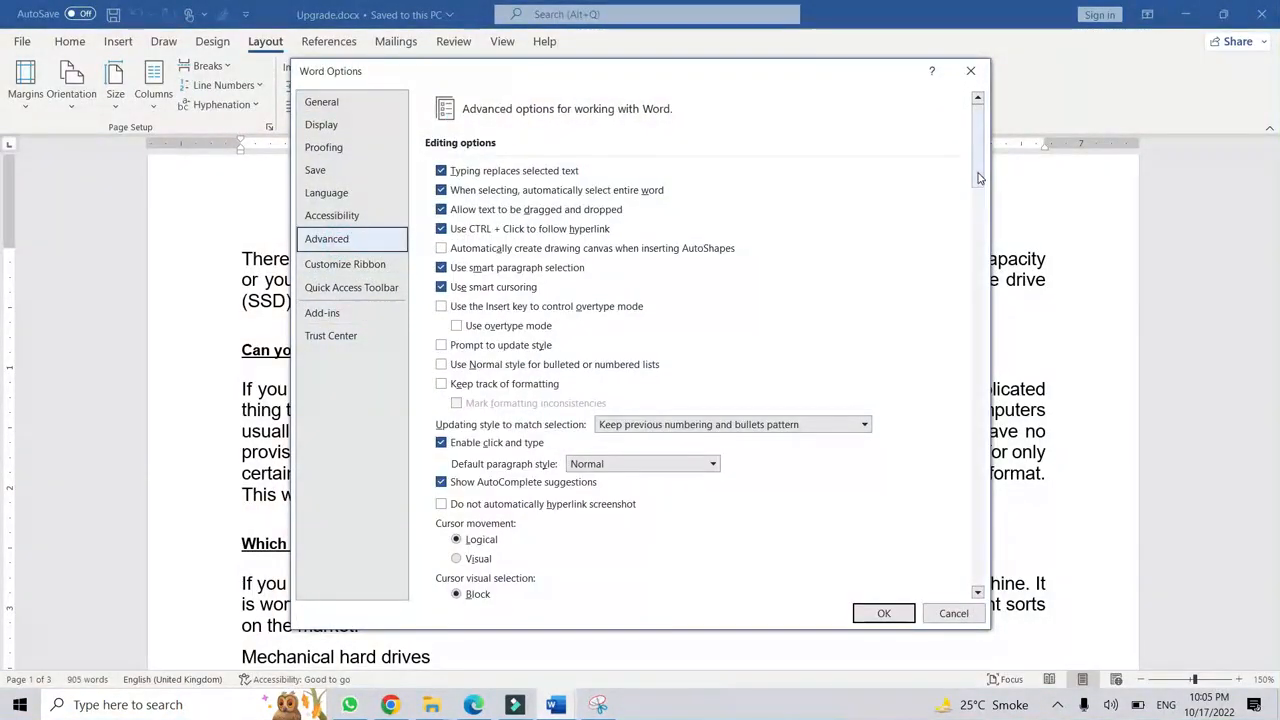
pyautogui.moveTo(979, 177); pyautogui.dragTo(977, 378)
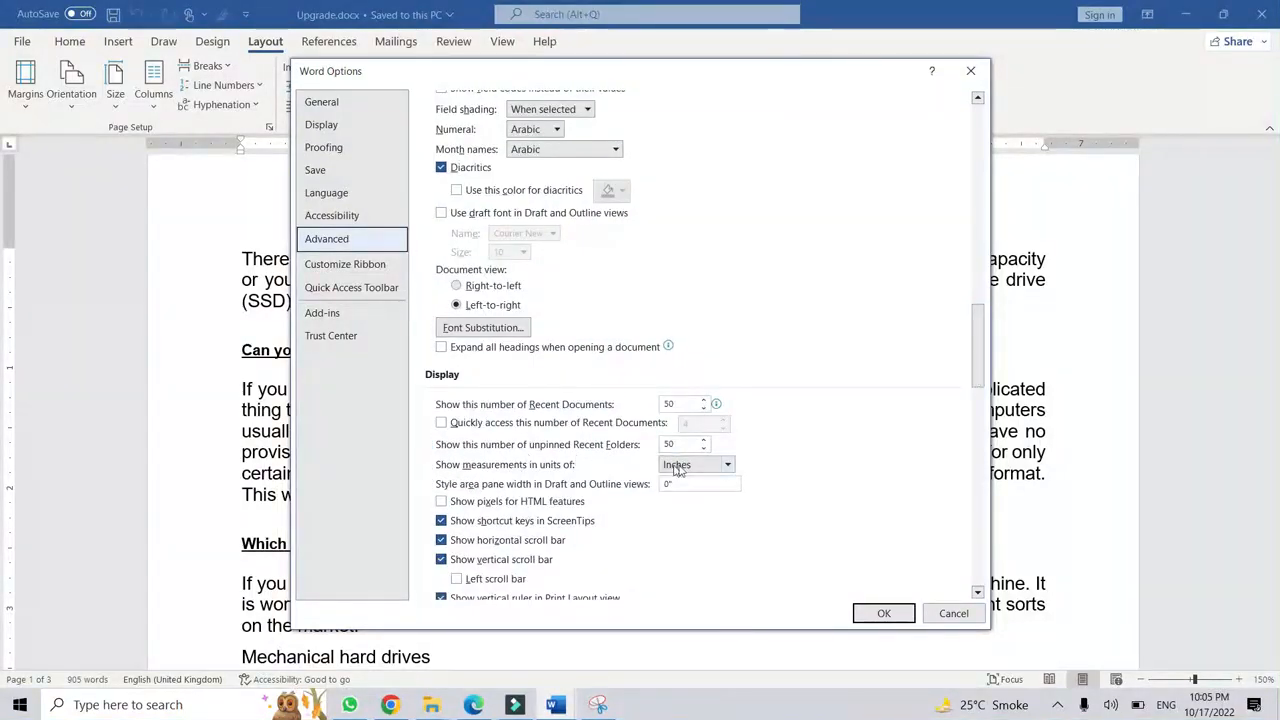
pyautogui.click(707, 466)
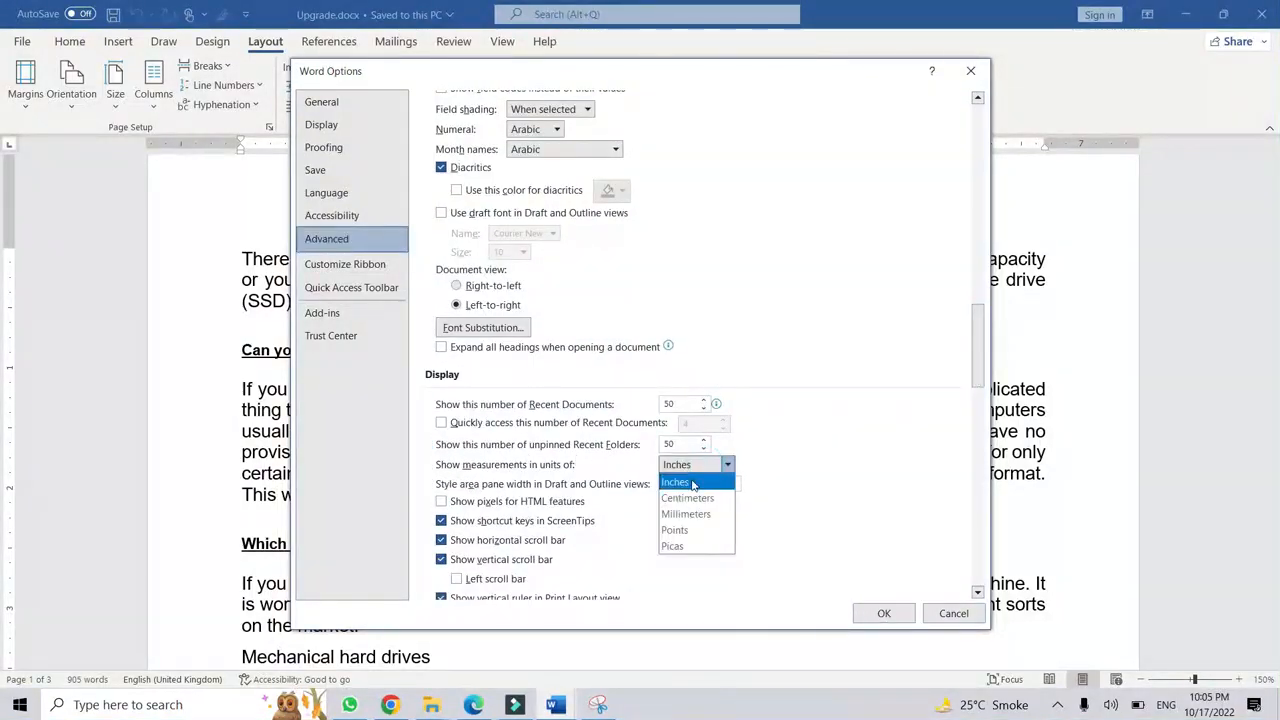
pyautogui.click(697, 499)
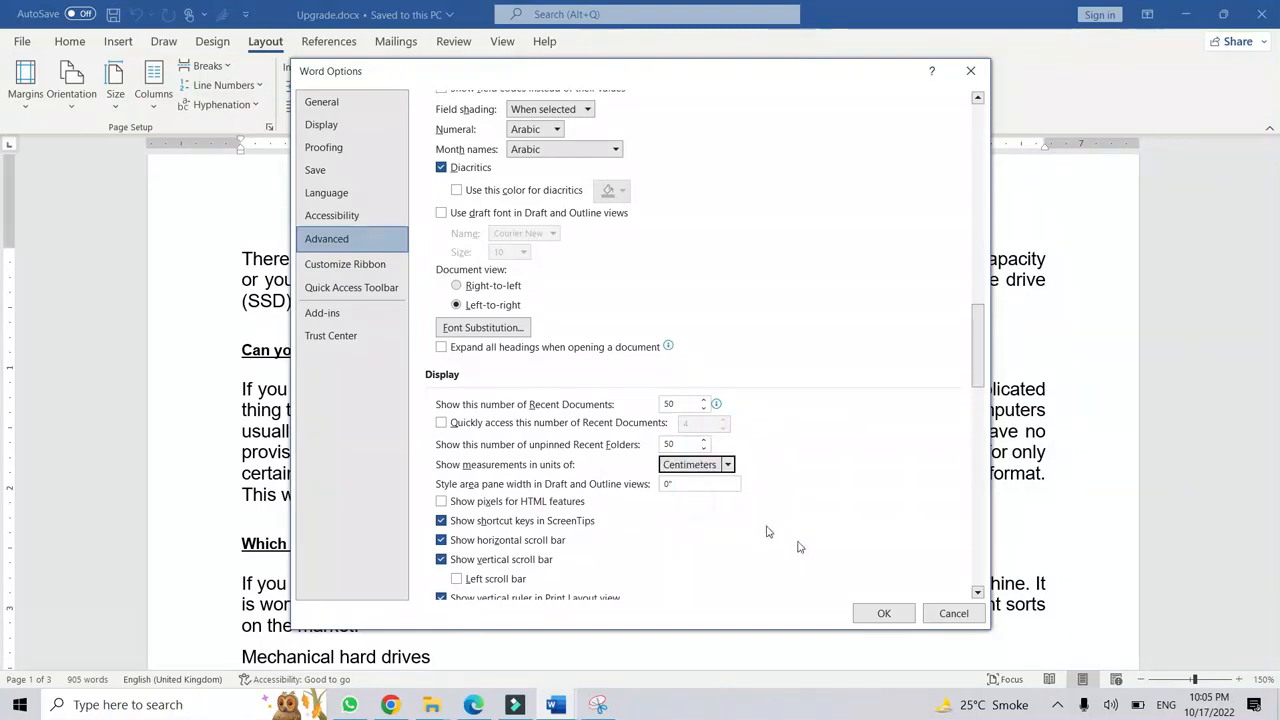
pyautogui.click(878, 613)
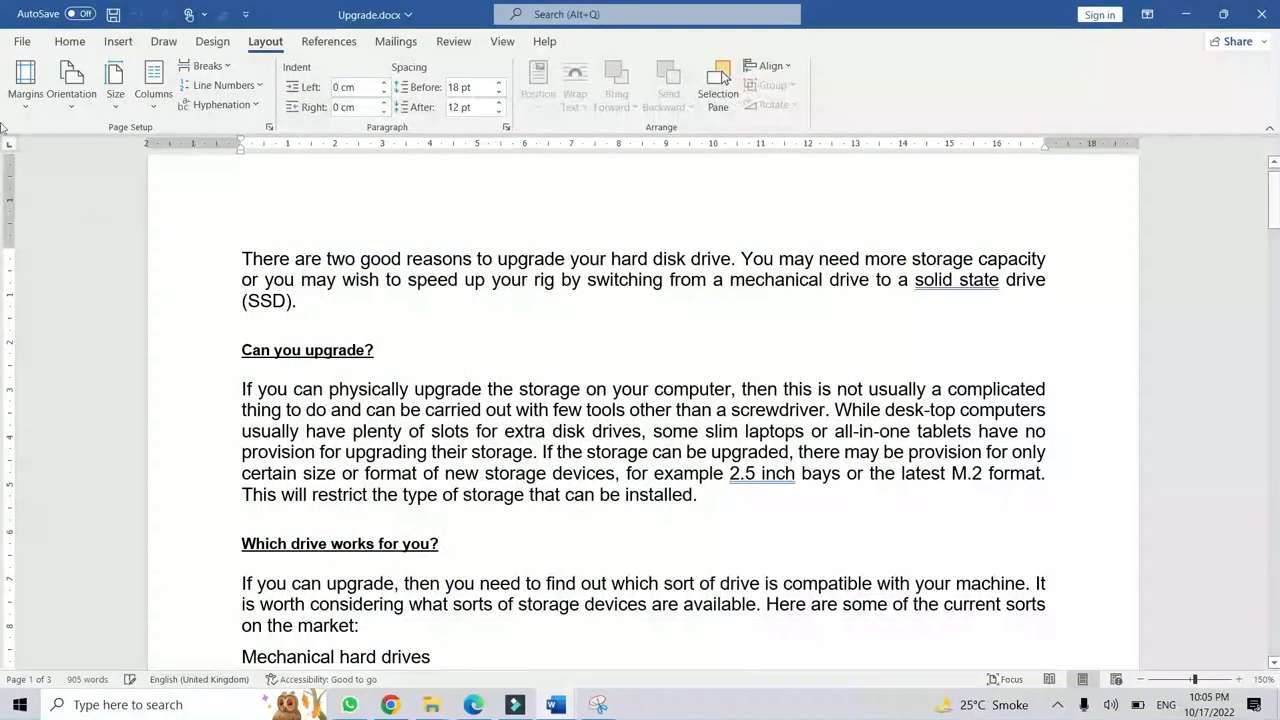
# Check the Upgrade document's paper size and its custom page margins in centimetres.
pyautogui.click(25, 88)
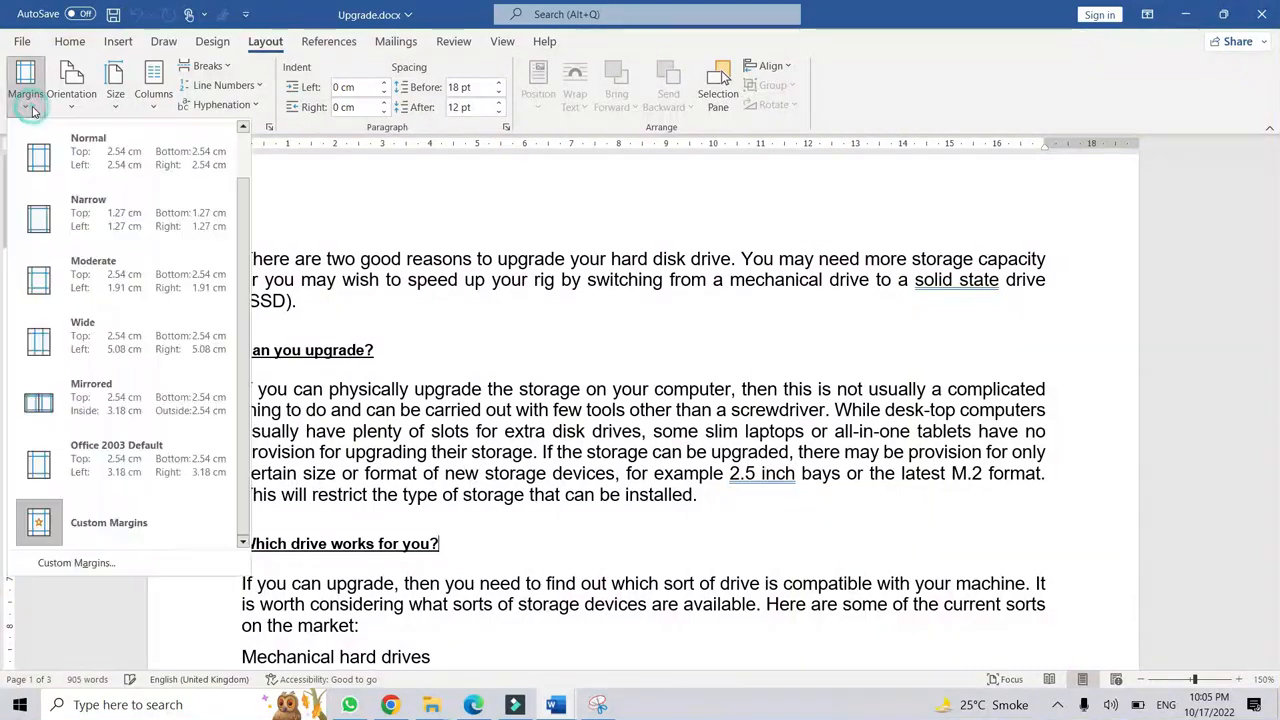
pyautogui.click(124, 103)
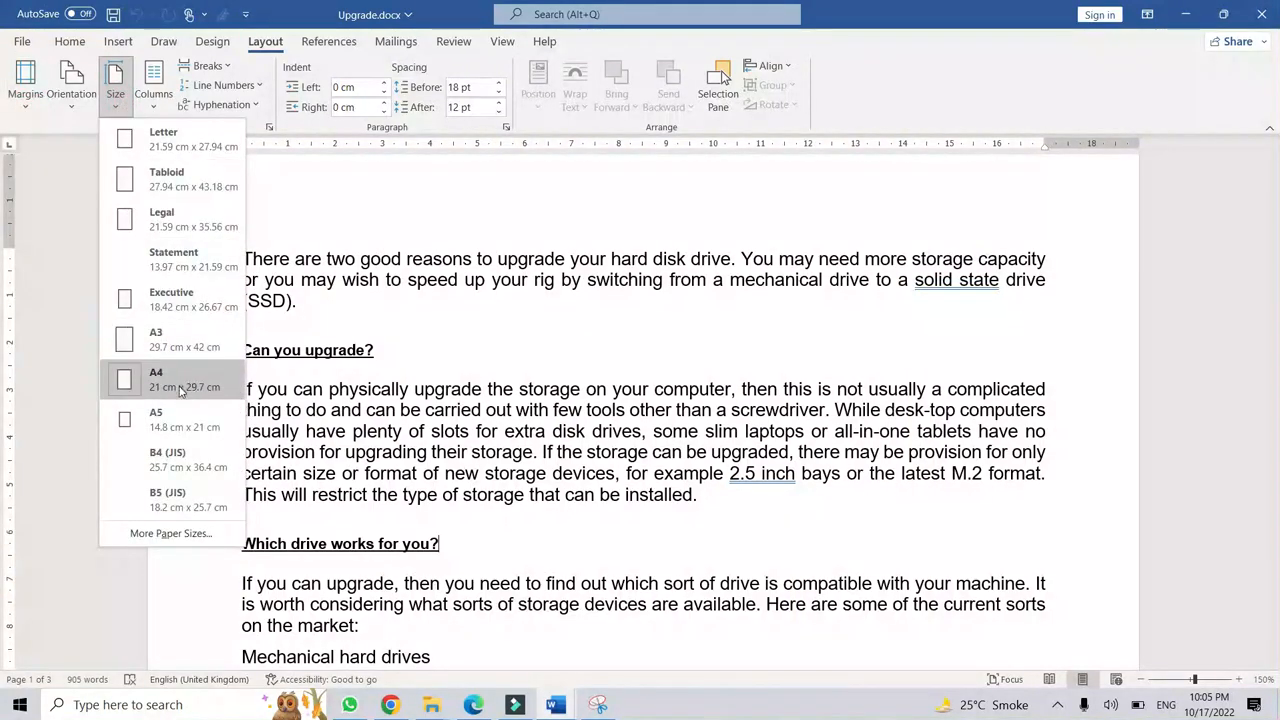
pyautogui.click(25, 88)
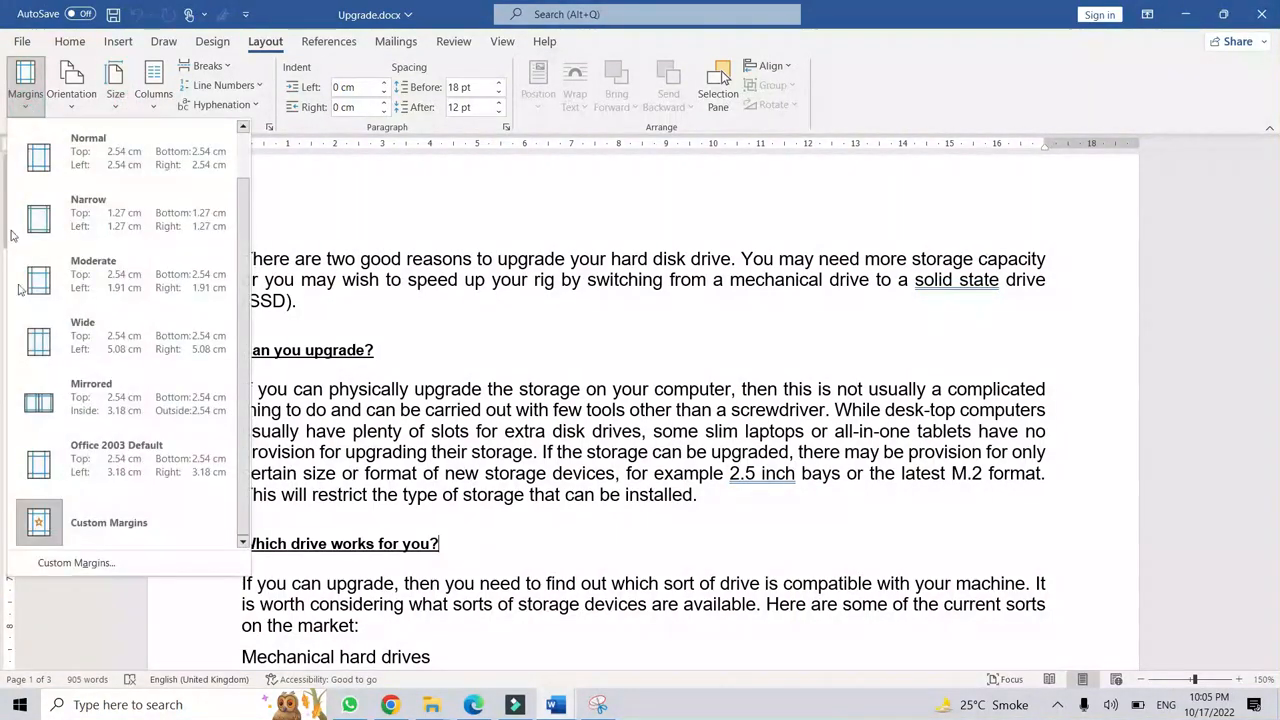
pyautogui.click(100, 562)
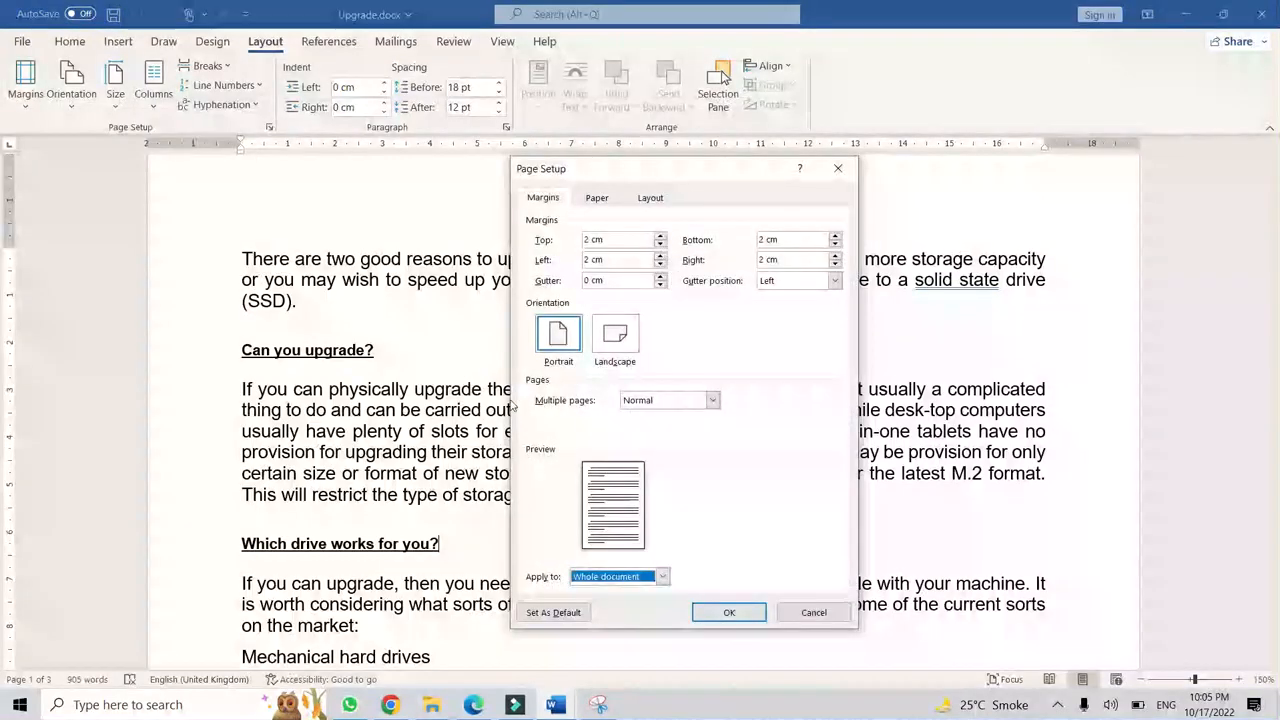
# Switch to the question paper in Edge and read step 1's instructions on page setup and the existing paragraph styles.
pyautogui.click(476, 705)
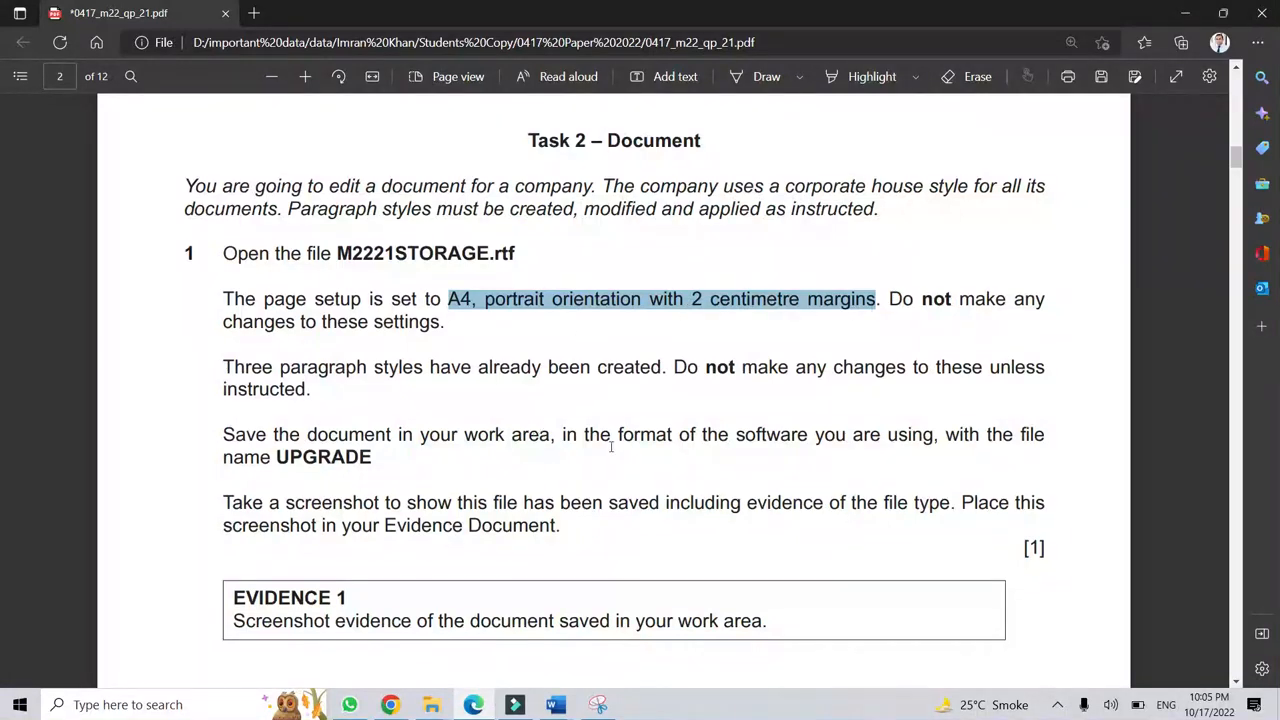
pyautogui.click(644, 340)
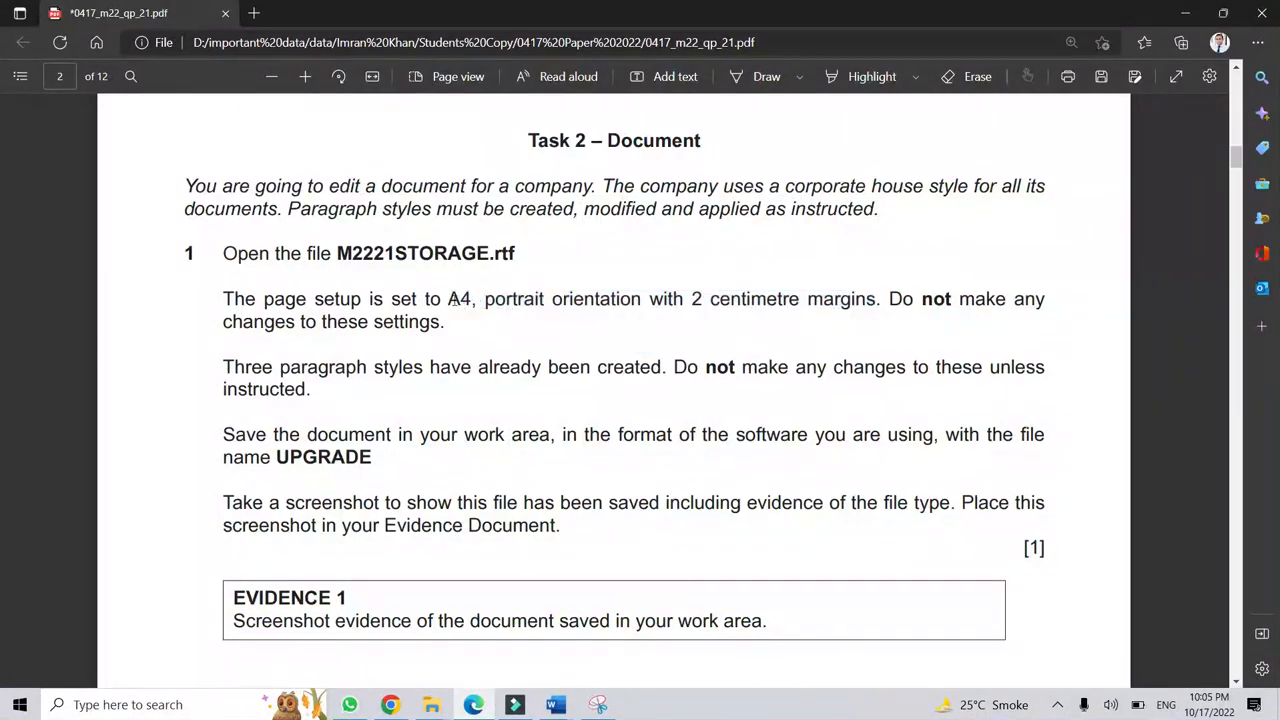
pyautogui.moveTo(449, 299); pyautogui.dragTo(822, 299)
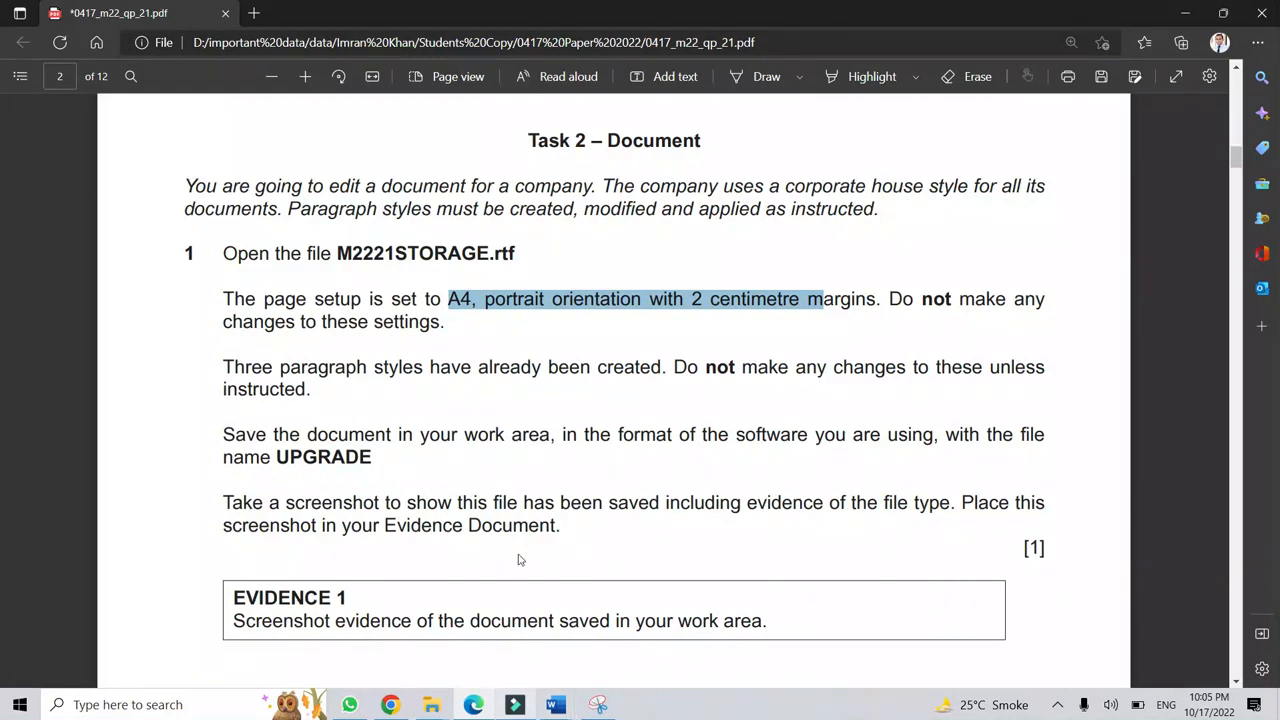
pyautogui.click(376, 370)
pyautogui.moveTo(224, 367); pyautogui.dragTo(667, 367)
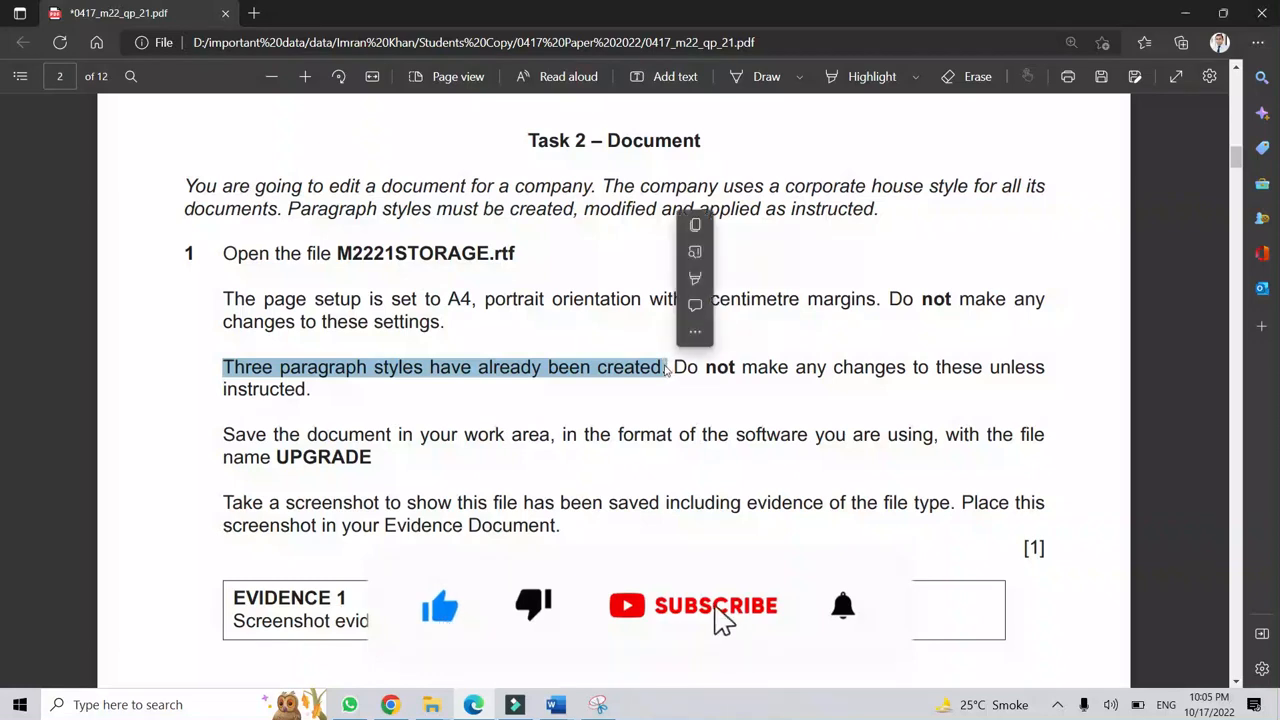
pyautogui.click(443, 380)
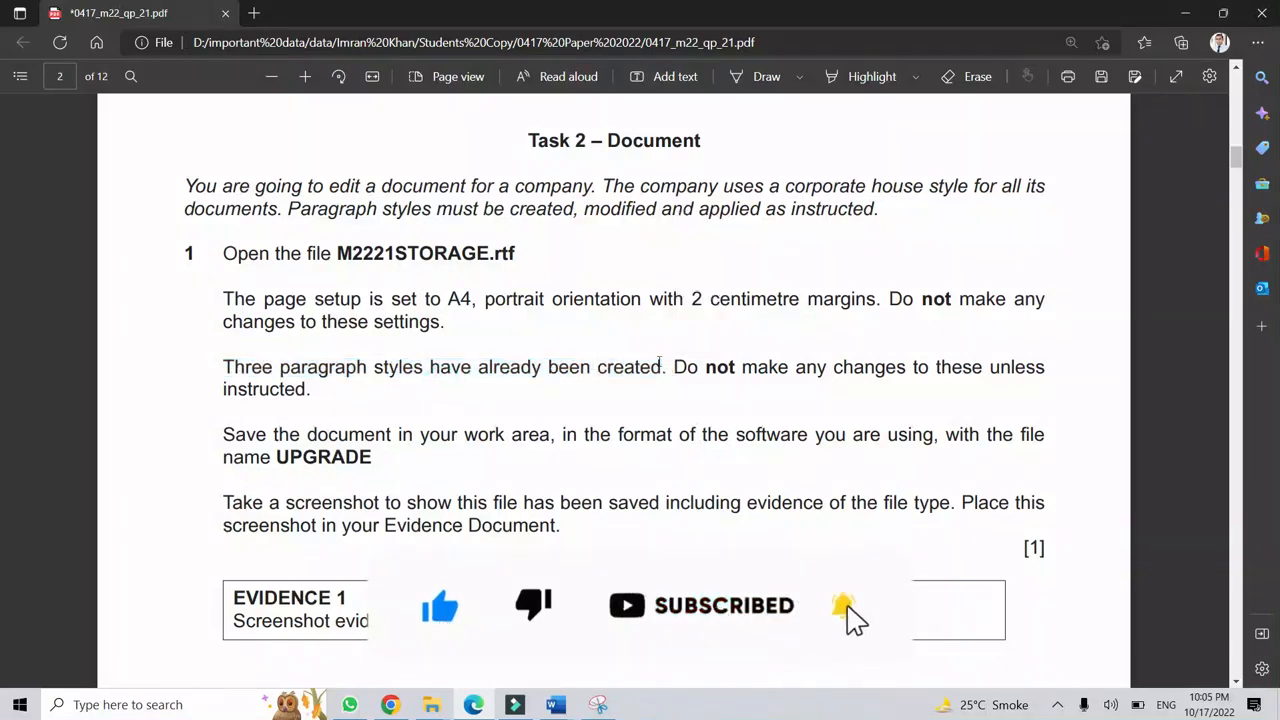
pyautogui.moveTo(667, 367); pyautogui.dragTo(885, 380)
pyautogui.click(736, 373)
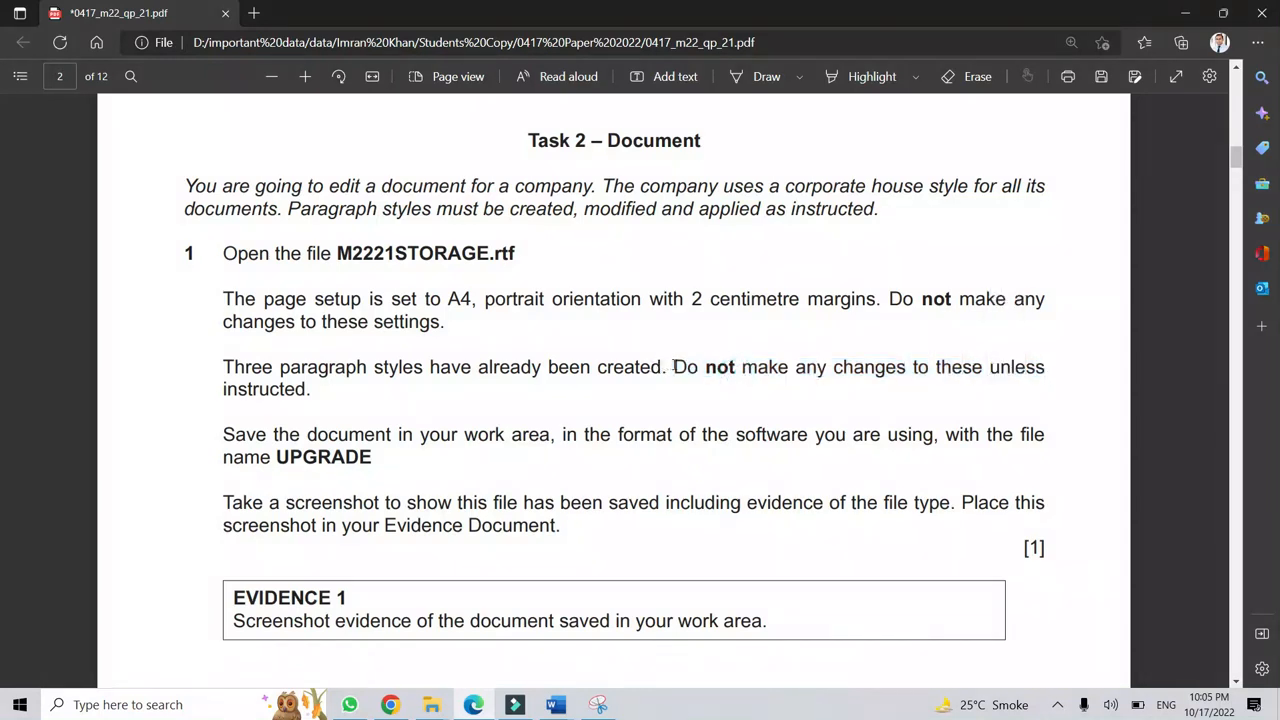
pyautogui.moveTo(674, 367); pyautogui.dragTo(1046, 376)
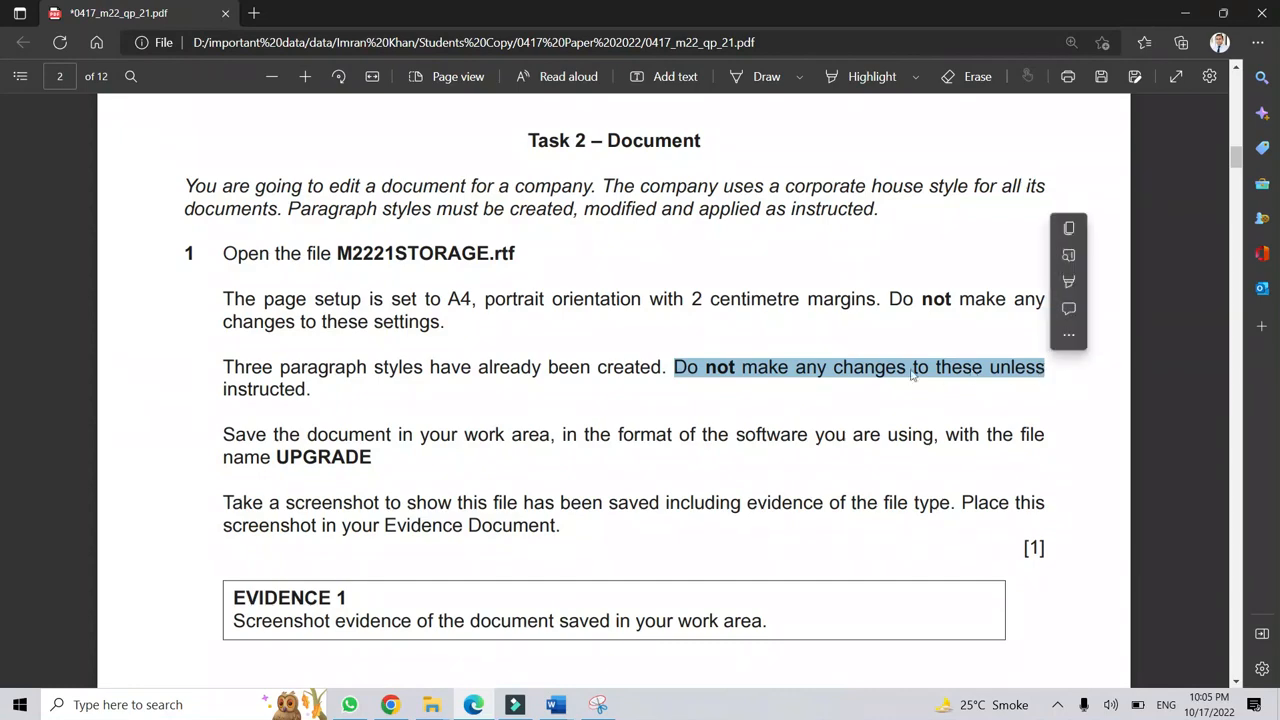
pyautogui.click(622, 382)
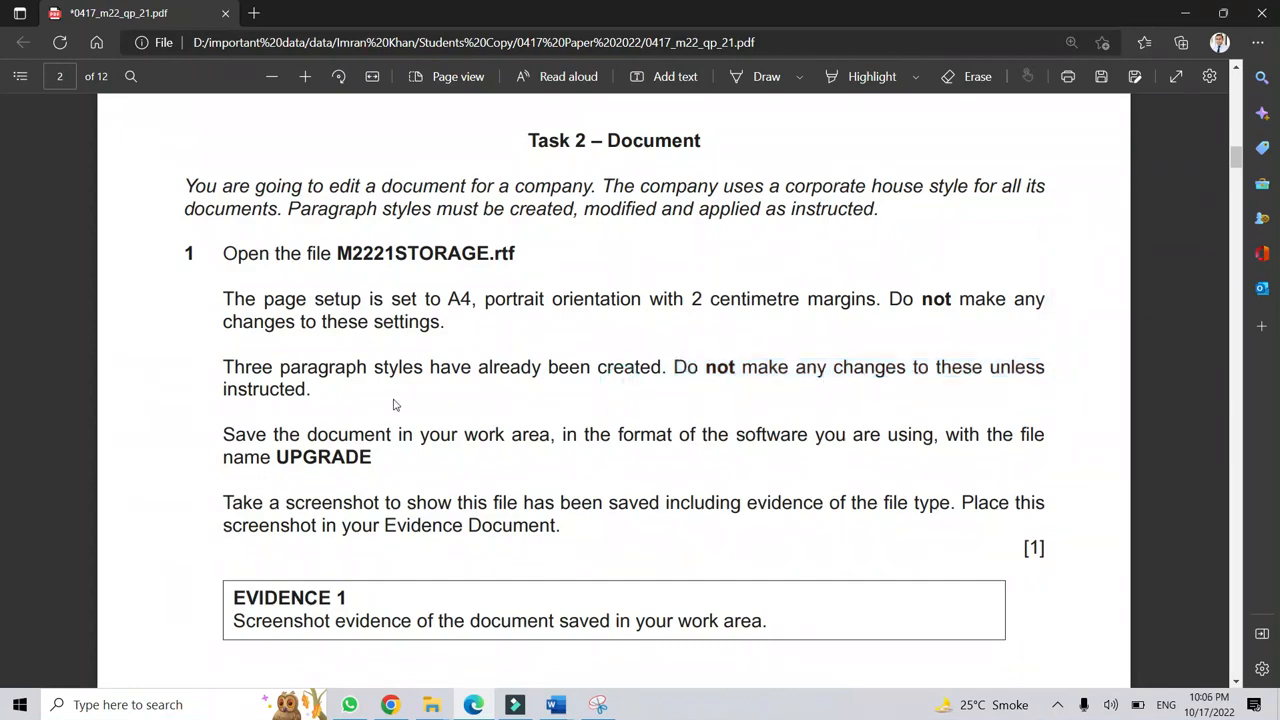
# Read step 1's instructions on saving the document as UPGRADE and placing a screenshot in the Evidence Document.
pyautogui.scroll(-1, 360, 388)
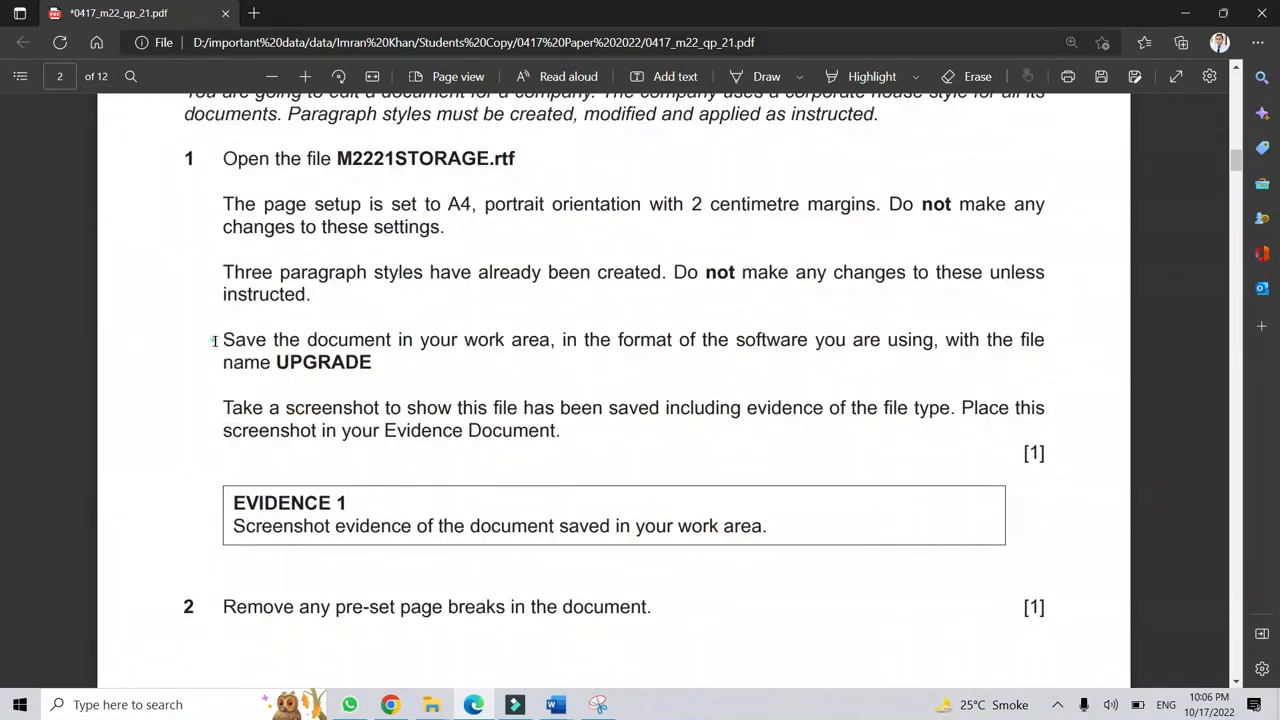
pyautogui.moveTo(214, 341); pyautogui.dragTo(358, 365)
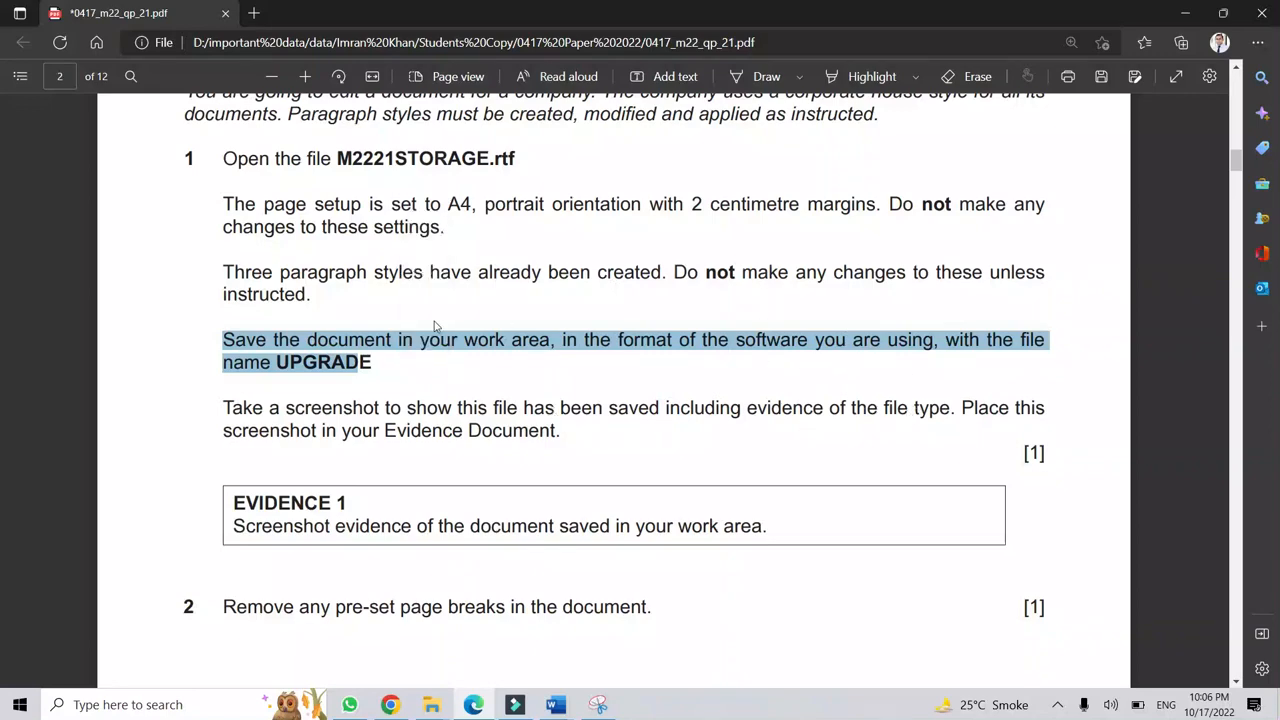
pyautogui.scroll(-1, 434, 321)
pyautogui.moveTo(226, 316); pyautogui.dragTo(543, 336)
pyautogui.click(581, 334)
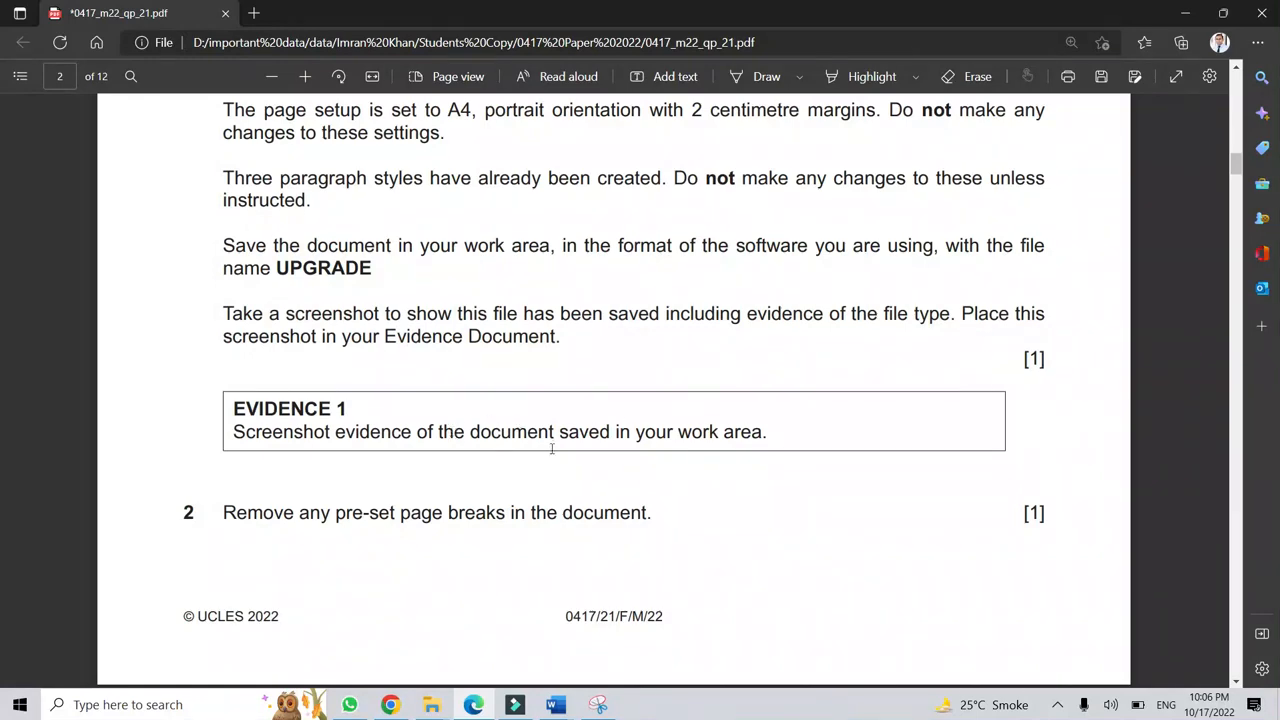
# Draw freehand blue ticks beside Task 1's instructions for opening M2221EVIDENCE.rtf and adding the candidate details.
pyautogui.scroll(6, 551, 449)
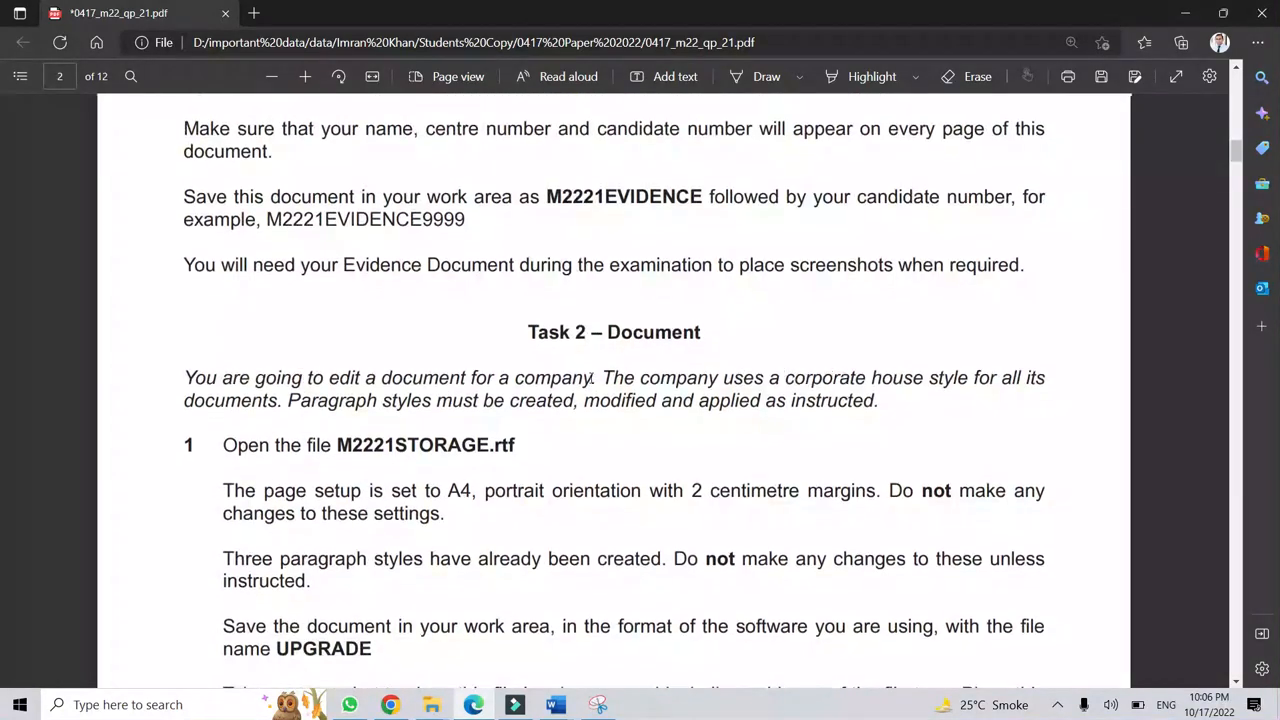
pyautogui.click(757, 78)
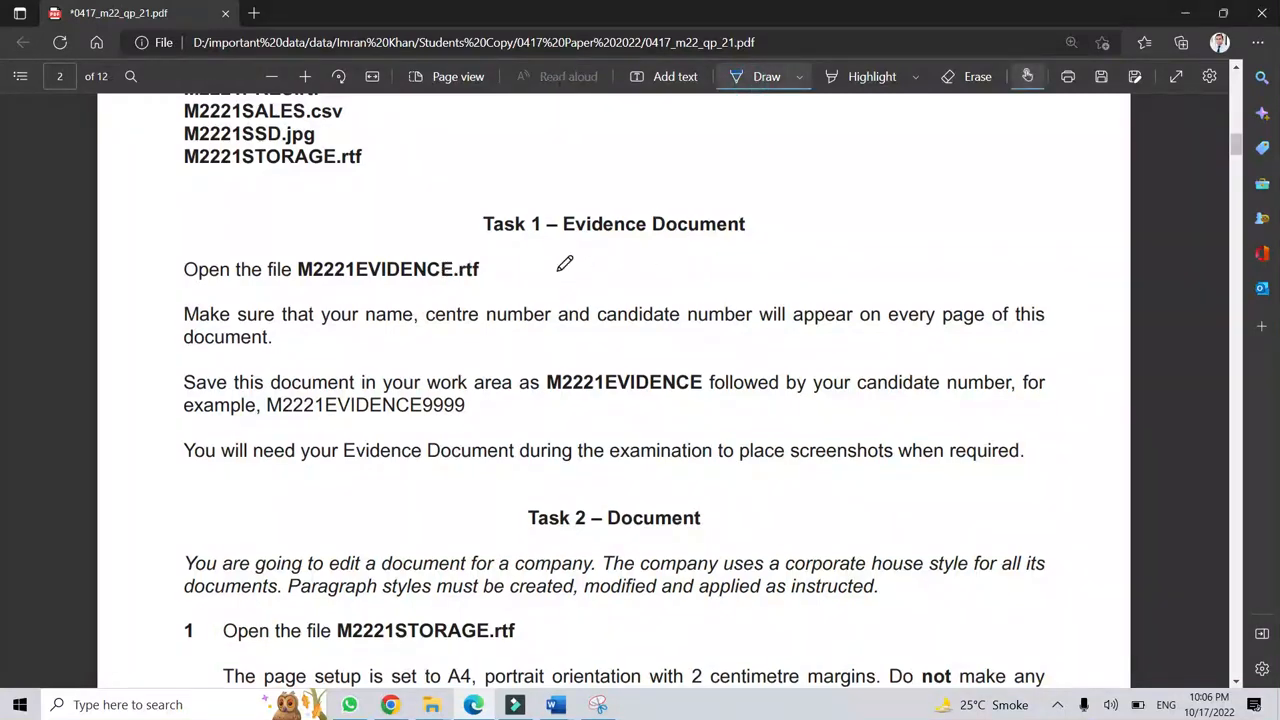
pyautogui.moveTo(560, 271); pyautogui.dragTo(776, 235)
pyautogui.moveTo(618, 361); pyautogui.dragTo(690, 305)
# Mark Task 2 step 1's opening, margin, saving, screenshot, mark allocation and Evidence 1 lines with blue pen strokes, ending drawing mode.
pyautogui.scroll(-1, 808, 455)
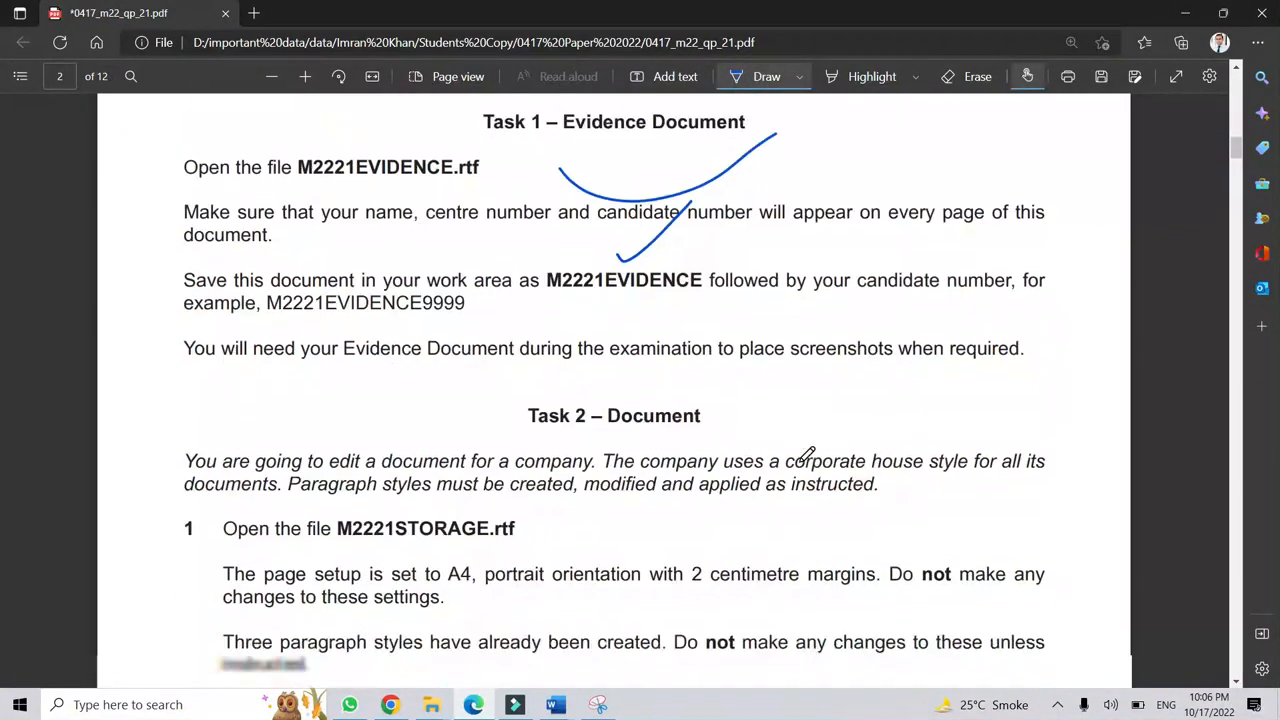
pyautogui.scroll(-3, 808, 455)
pyautogui.moveTo(558, 256); pyautogui.dragTo(668, 215)
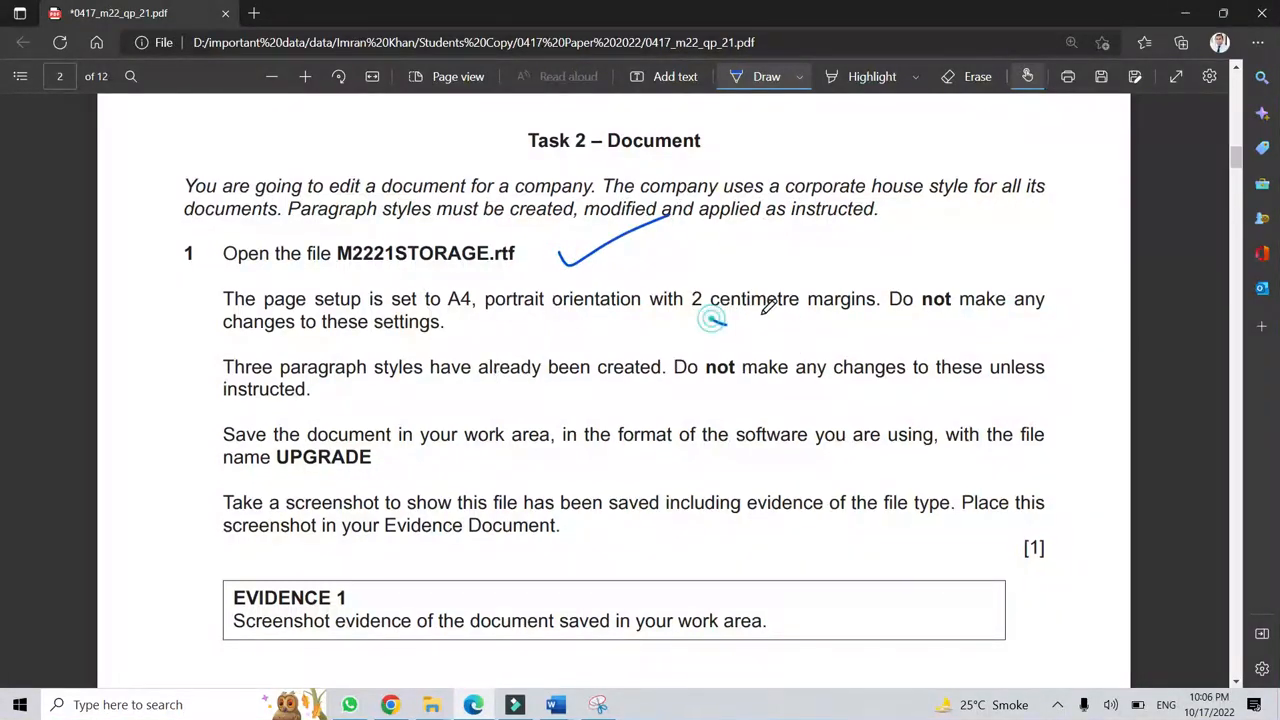
pyautogui.moveTo(710, 317); pyautogui.dragTo(766, 315)
pyautogui.moveTo(475, 458); pyautogui.dragTo(572, 411)
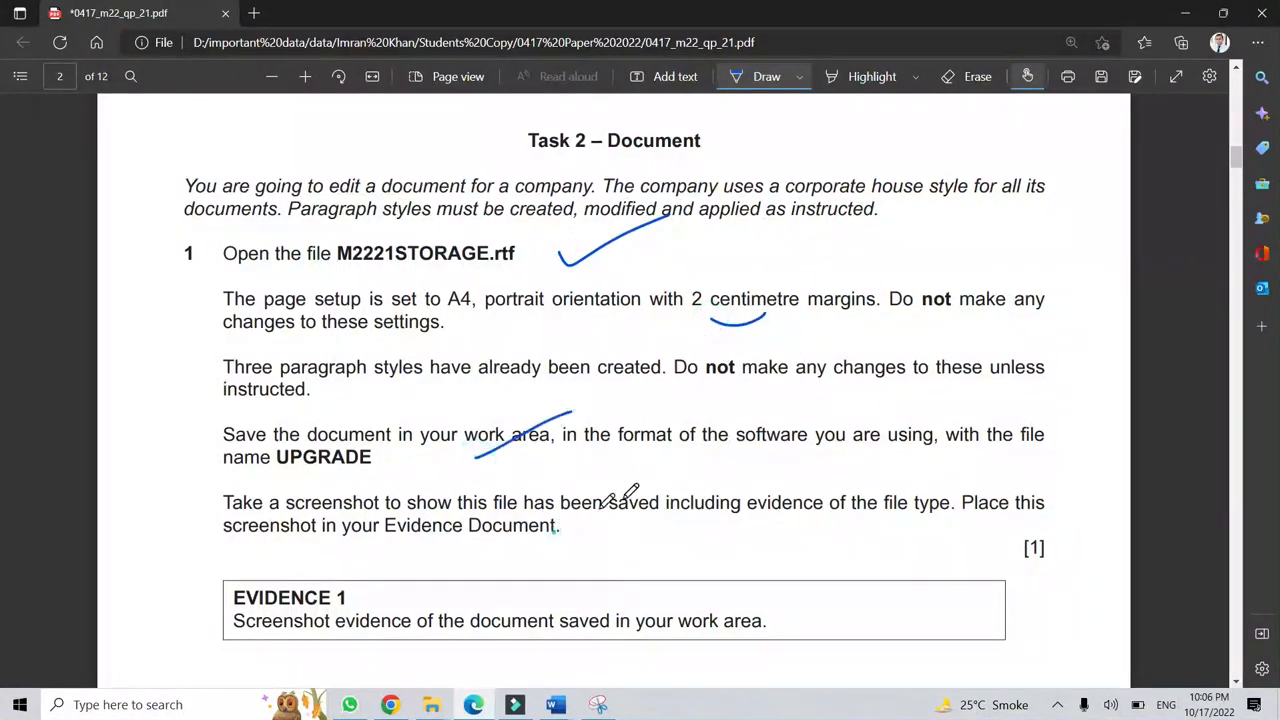
pyautogui.moveTo(552, 532); pyautogui.dragTo(626, 498)
pyautogui.moveTo(1007, 548); pyautogui.dragTo(1060, 508)
pyautogui.scroll(-4, 740, 330)
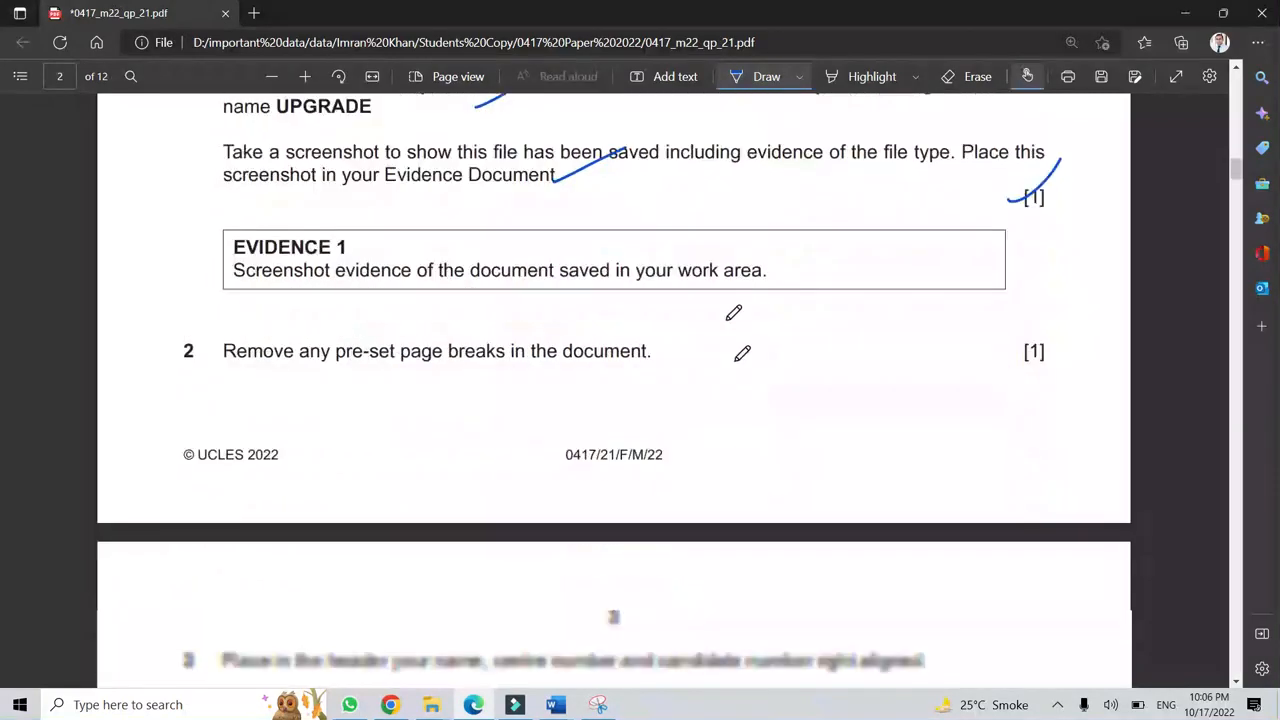
pyautogui.moveTo(768, 243); pyautogui.dragTo(827, 193)
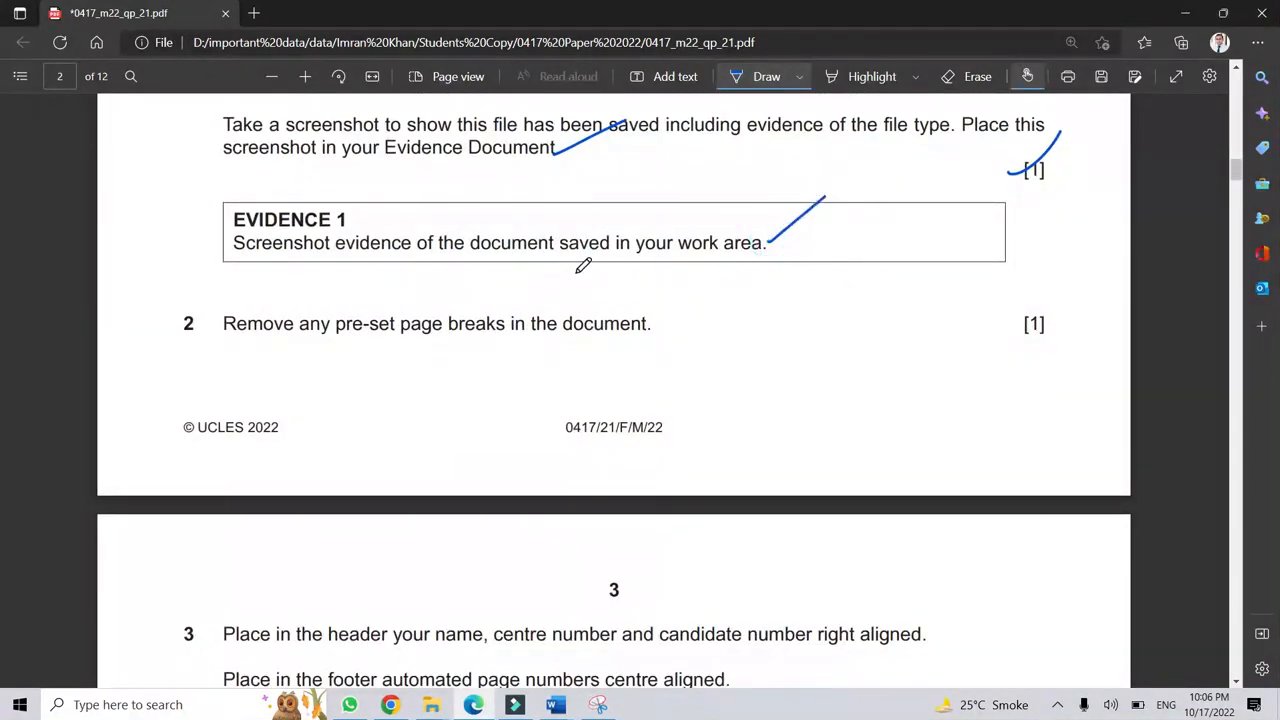
pyautogui.click(750, 86)
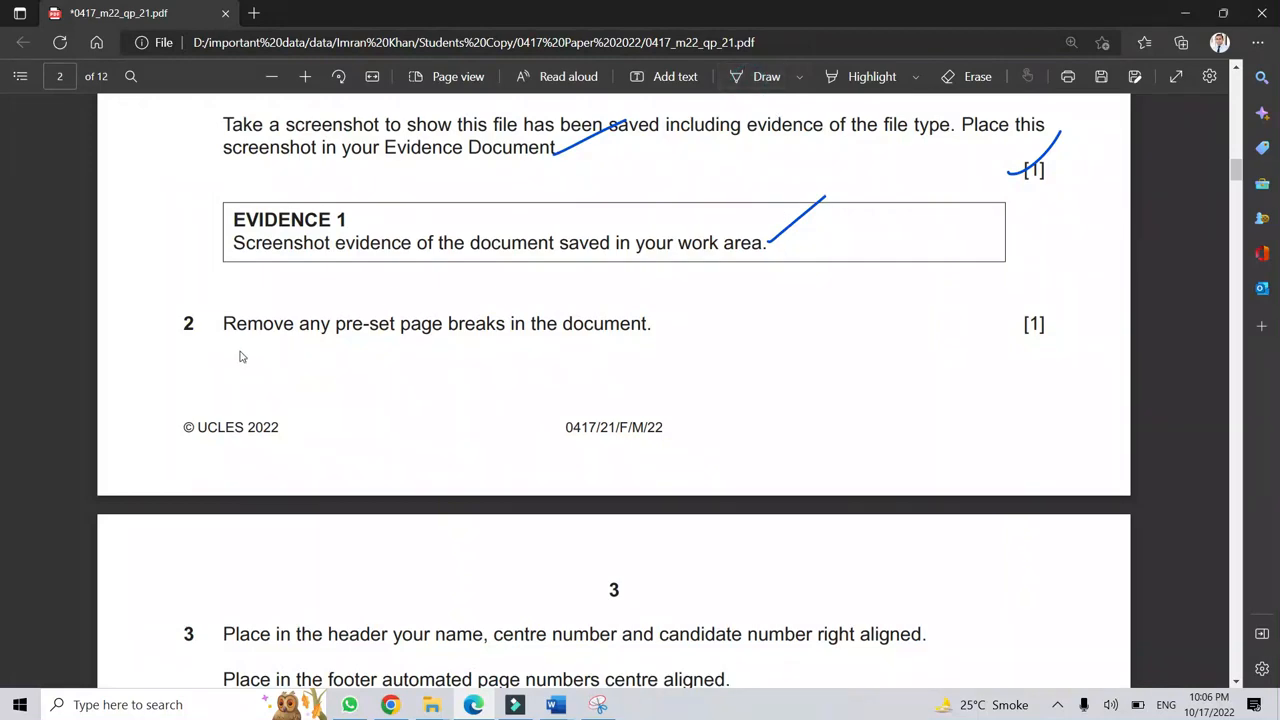
# Read Task 2 step 2's instruction on removing pre-set page breaks from the document.
pyautogui.scroll(-2, 251, 343)
pyautogui.scroll(1, 290, 203)
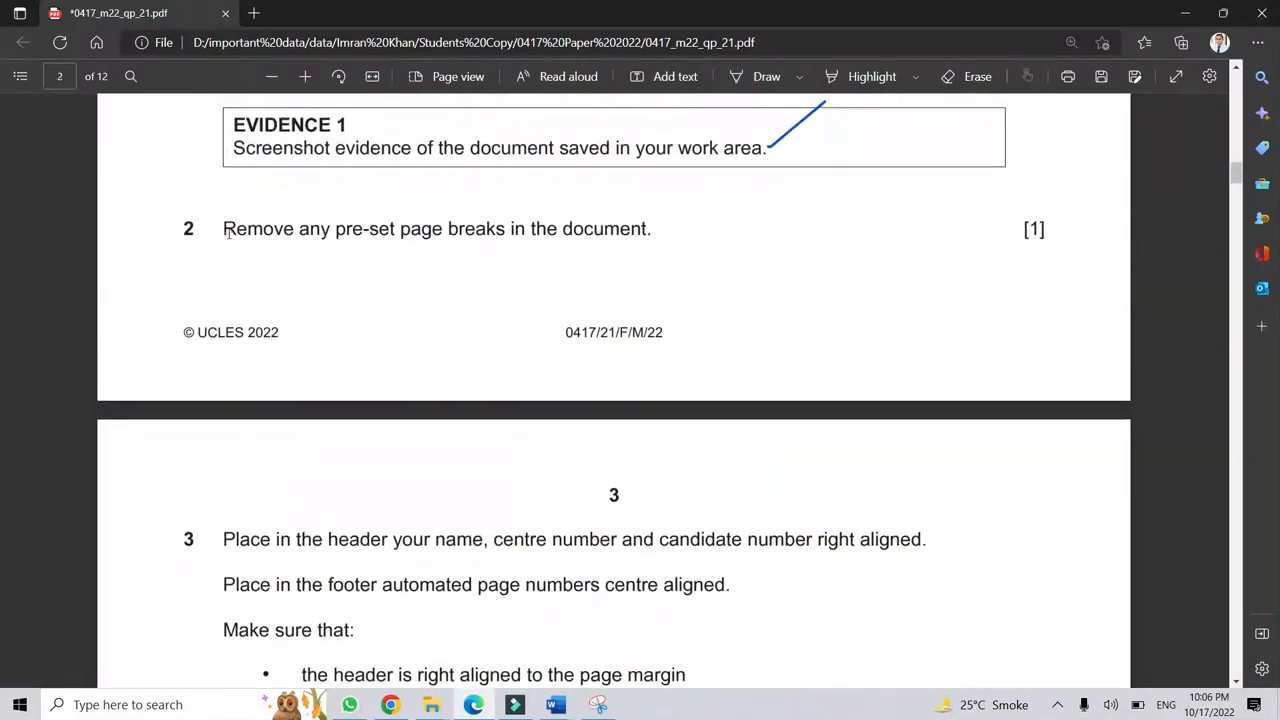
pyautogui.moveTo(228, 232); pyautogui.dragTo(684, 229)
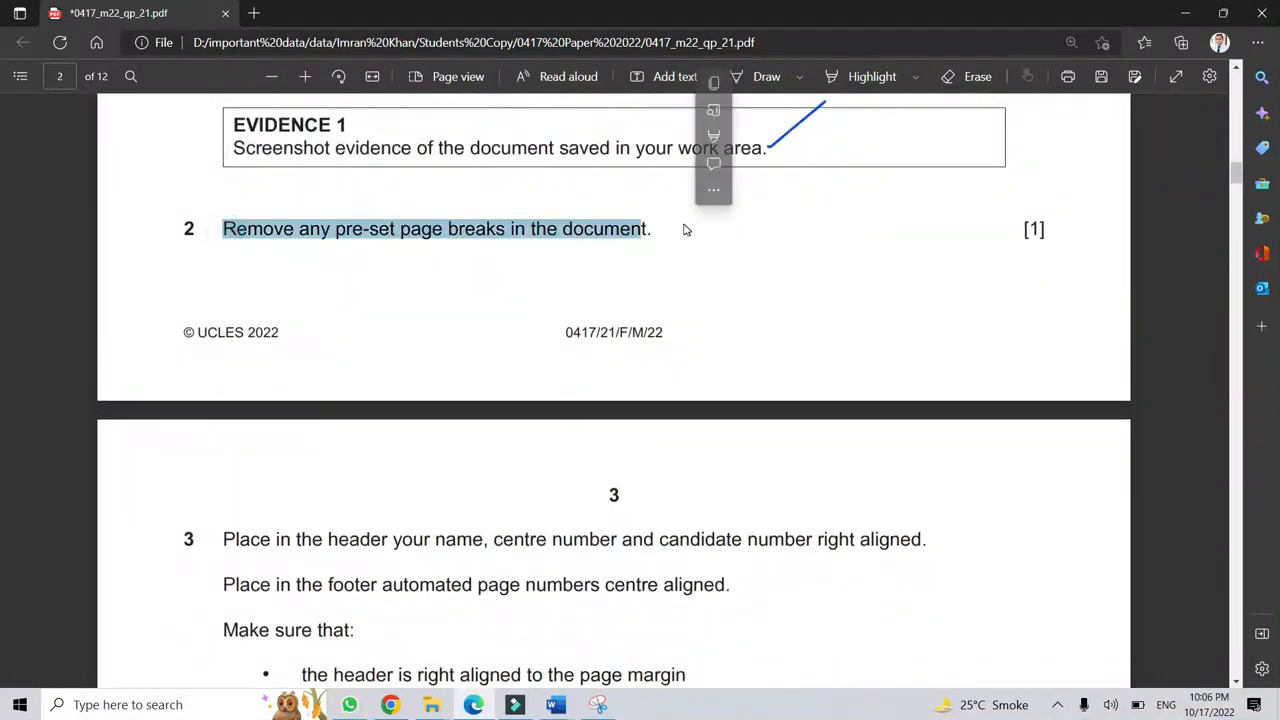
pyautogui.click(433, 240)
pyautogui.moveTo(333, 235); pyautogui.dragTo(550, 232)
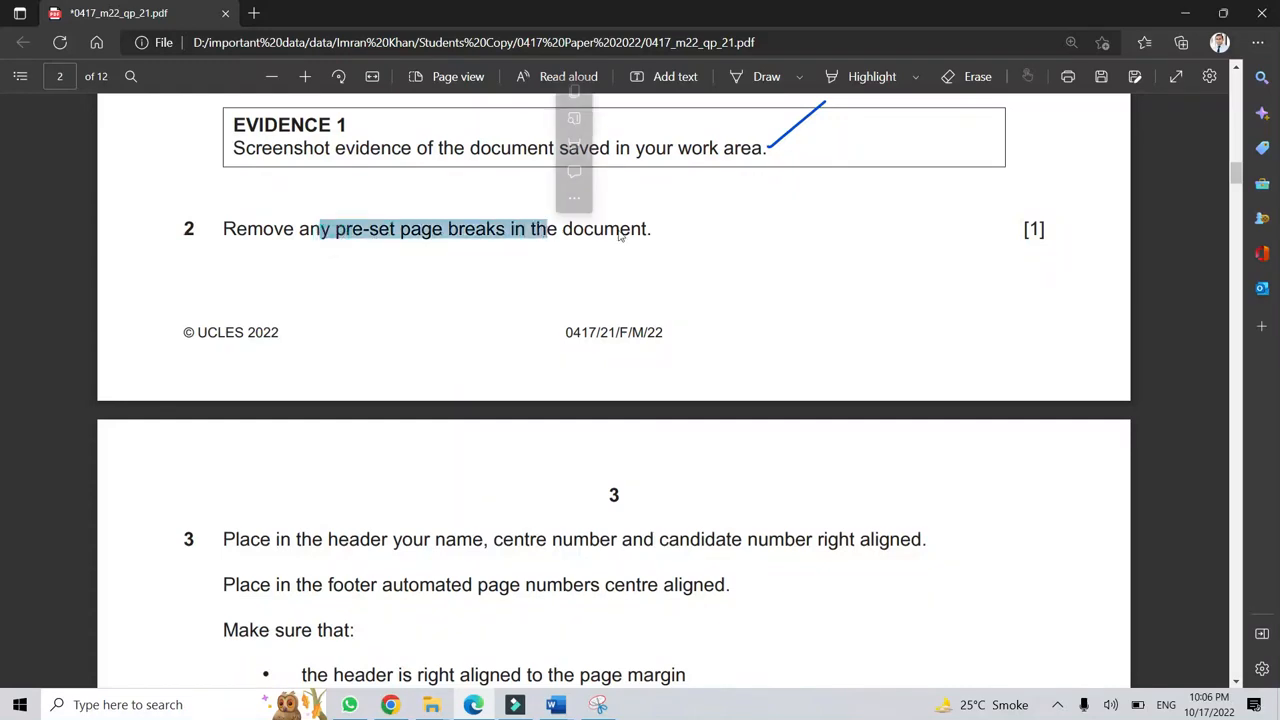
pyautogui.click(895, 242)
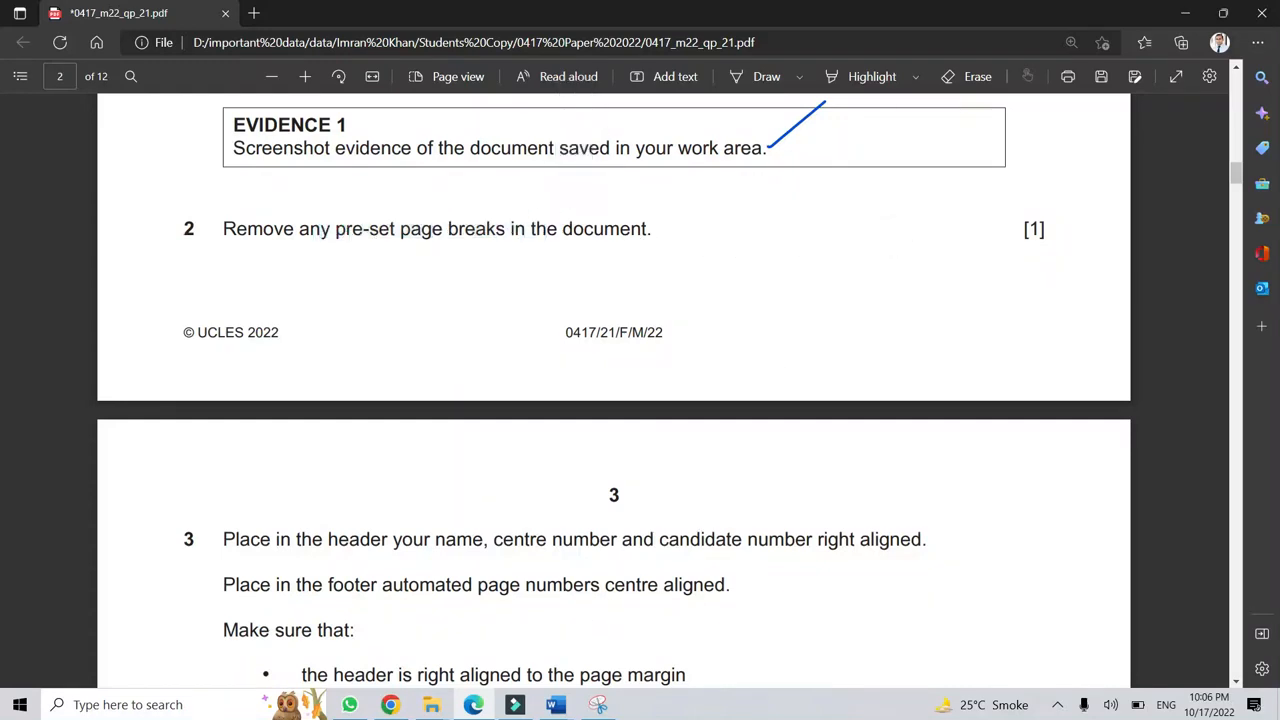
# Switch to Upgrade.docx in Word, close the Page Setup dialog without applying changes, and show paragraph marks and hidden formatting symbols.
pyautogui.click(556, 704)
pyautogui.click(602, 666)
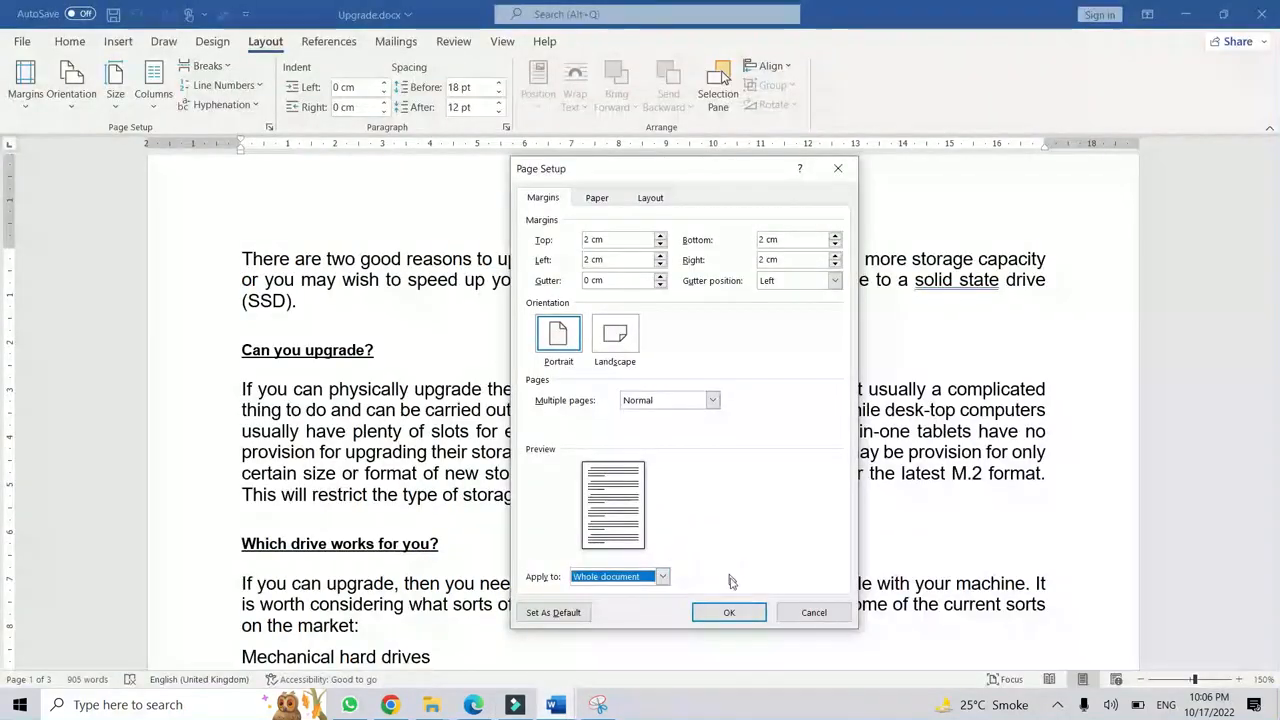
pyautogui.click(812, 611)
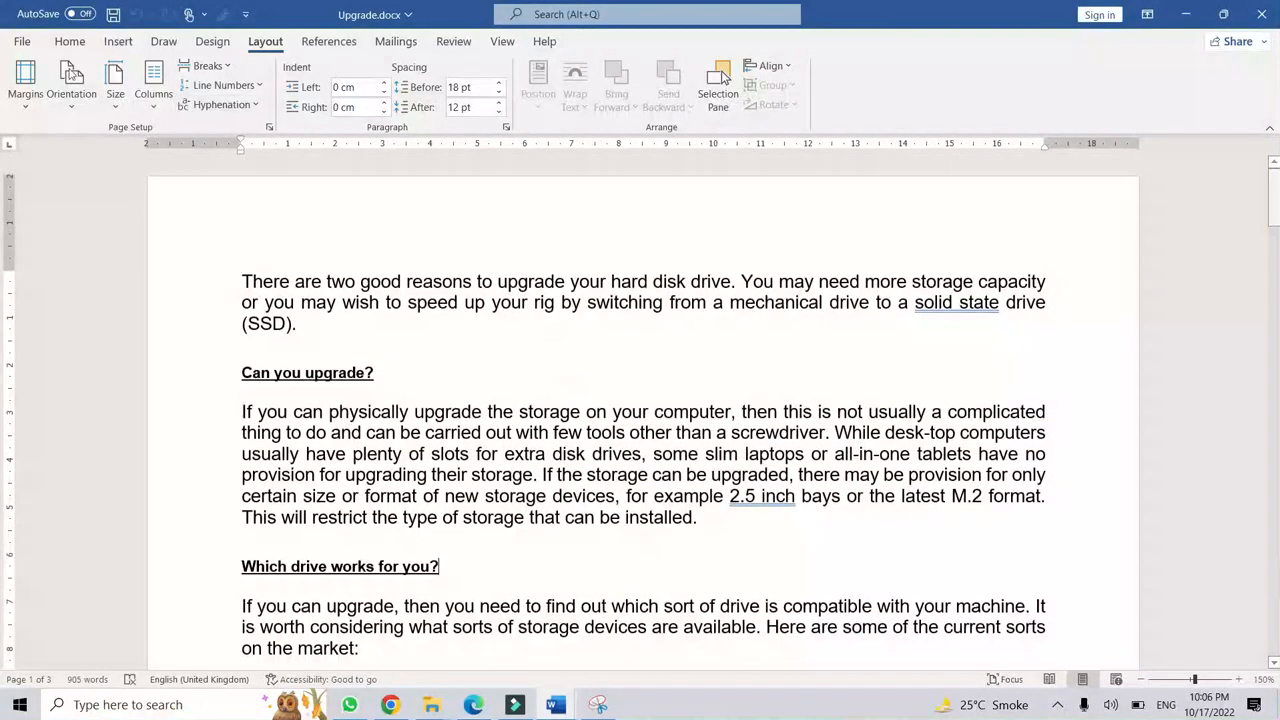
pyautogui.click(69, 41)
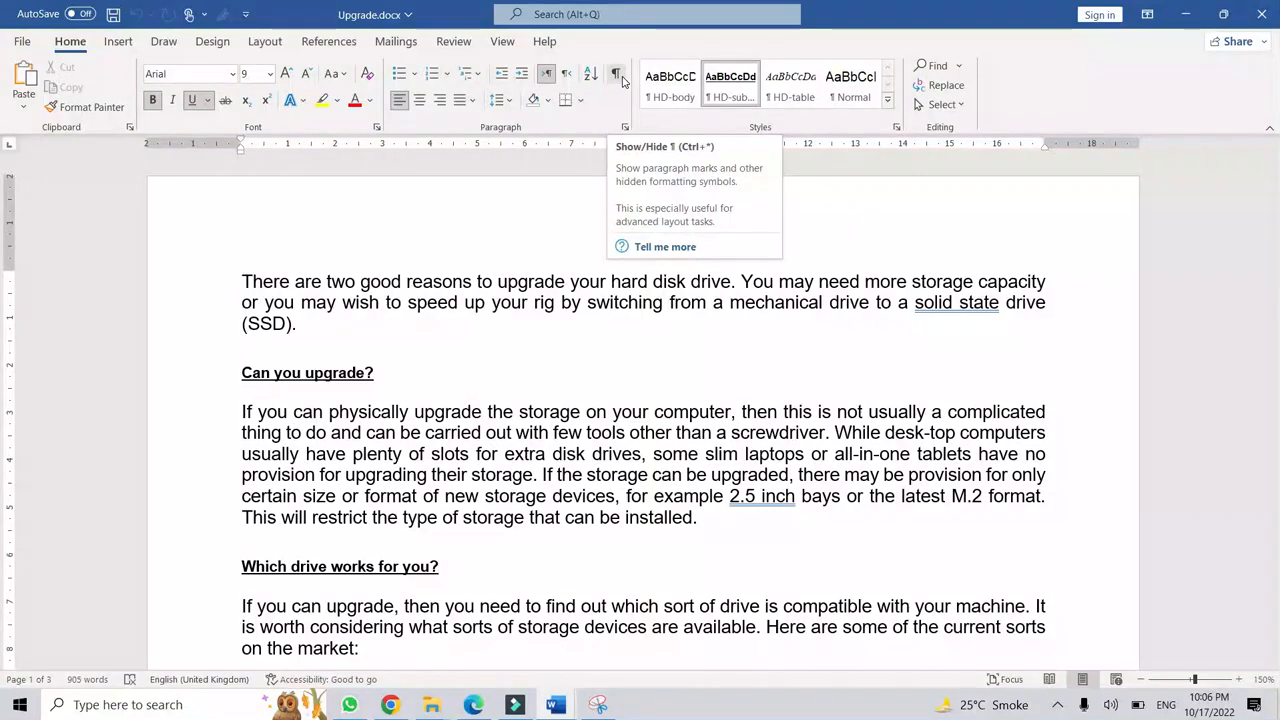
pyautogui.click(619, 78)
pyautogui.click(334, 326)
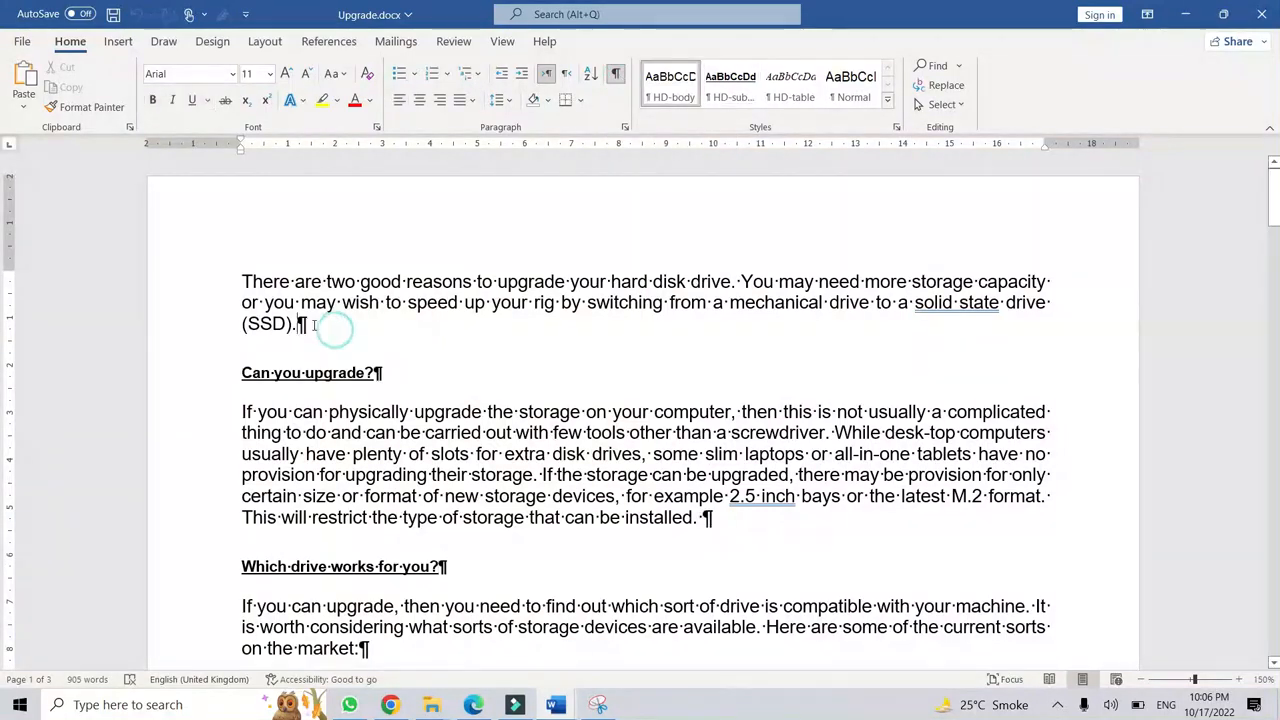
# Delete the page break after the paragraph ending "secondary storage." and check the rest of the document for other page breaks.
pyautogui.scroll(-3, 745, 333)
pyautogui.scroll(-5, 745, 333)
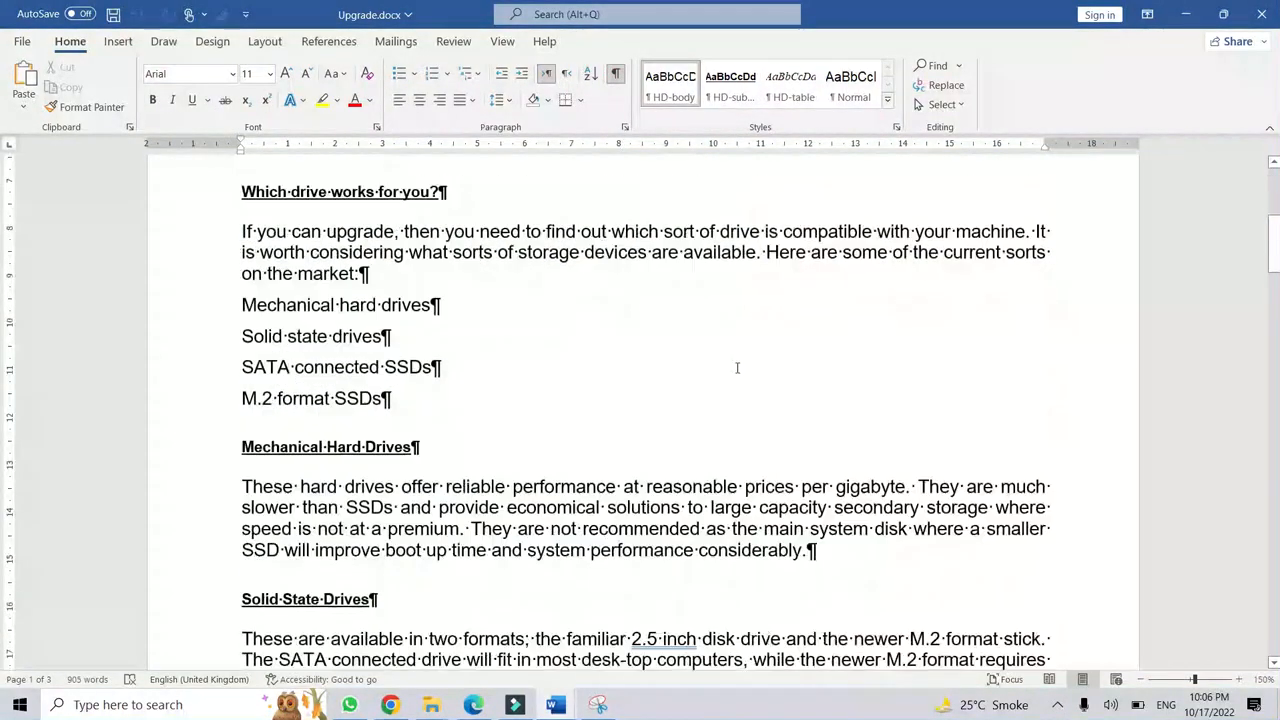
pyautogui.click(570, 319)
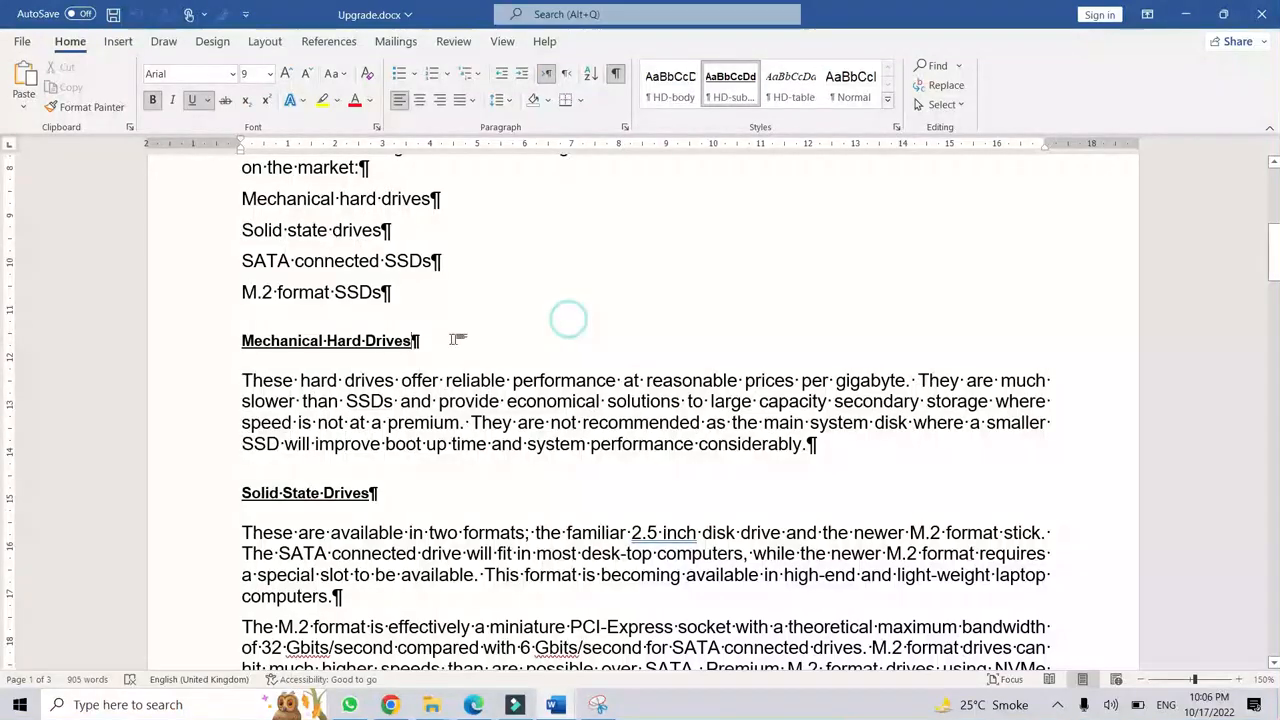
pyautogui.scroll(-3, 874, 366)
pyautogui.click(874, 366)
pyautogui.scroll(-5, 874, 366)
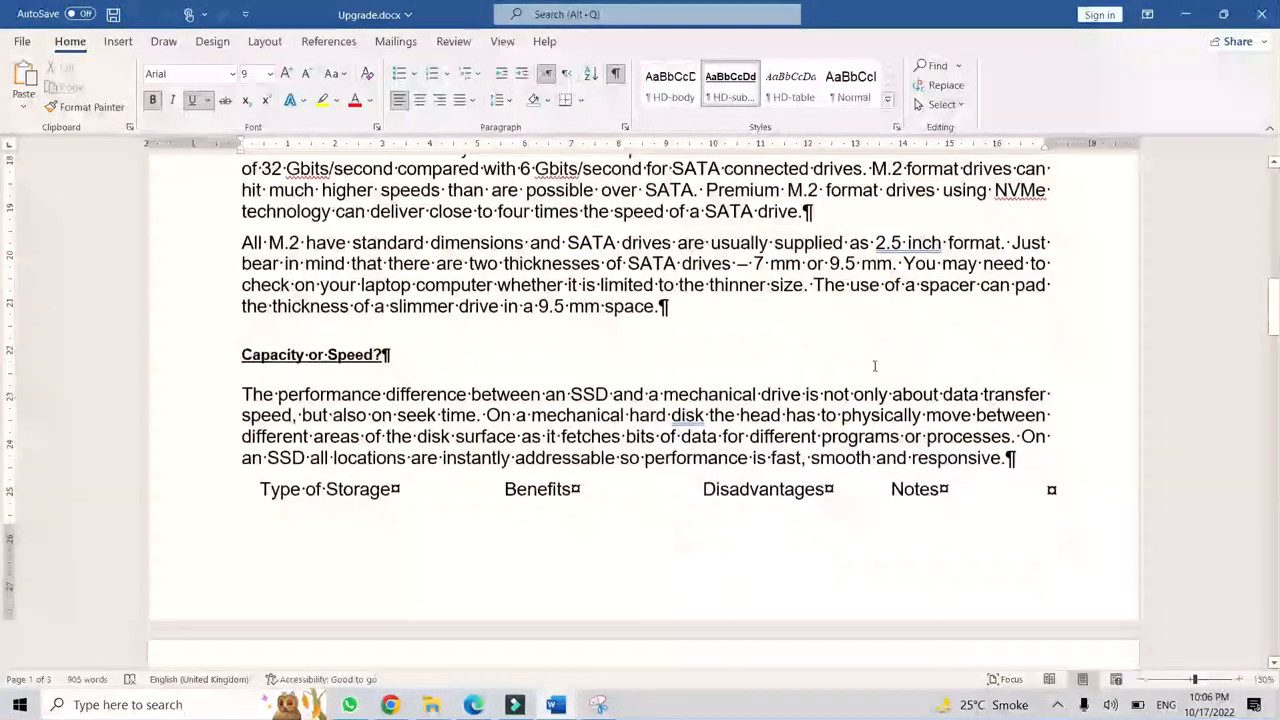
pyautogui.scroll(-3, 834, 342)
pyautogui.scroll(-7, 834, 342)
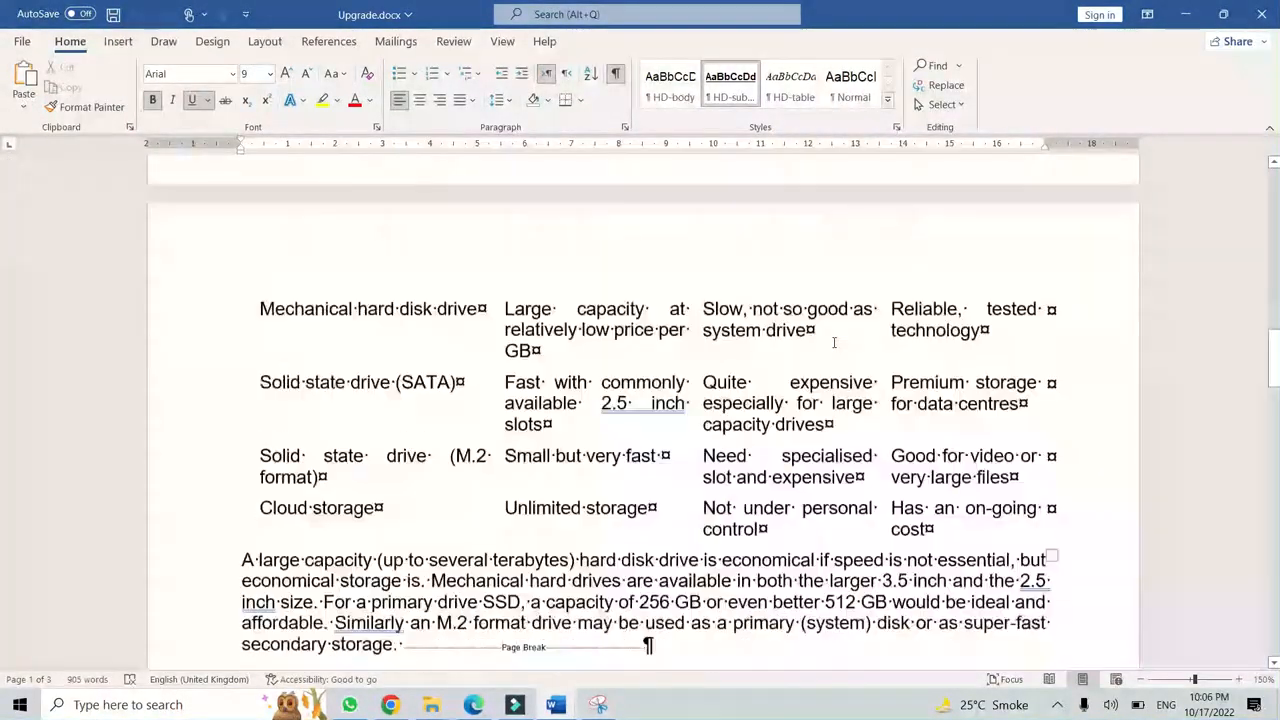
pyautogui.click(590, 411)
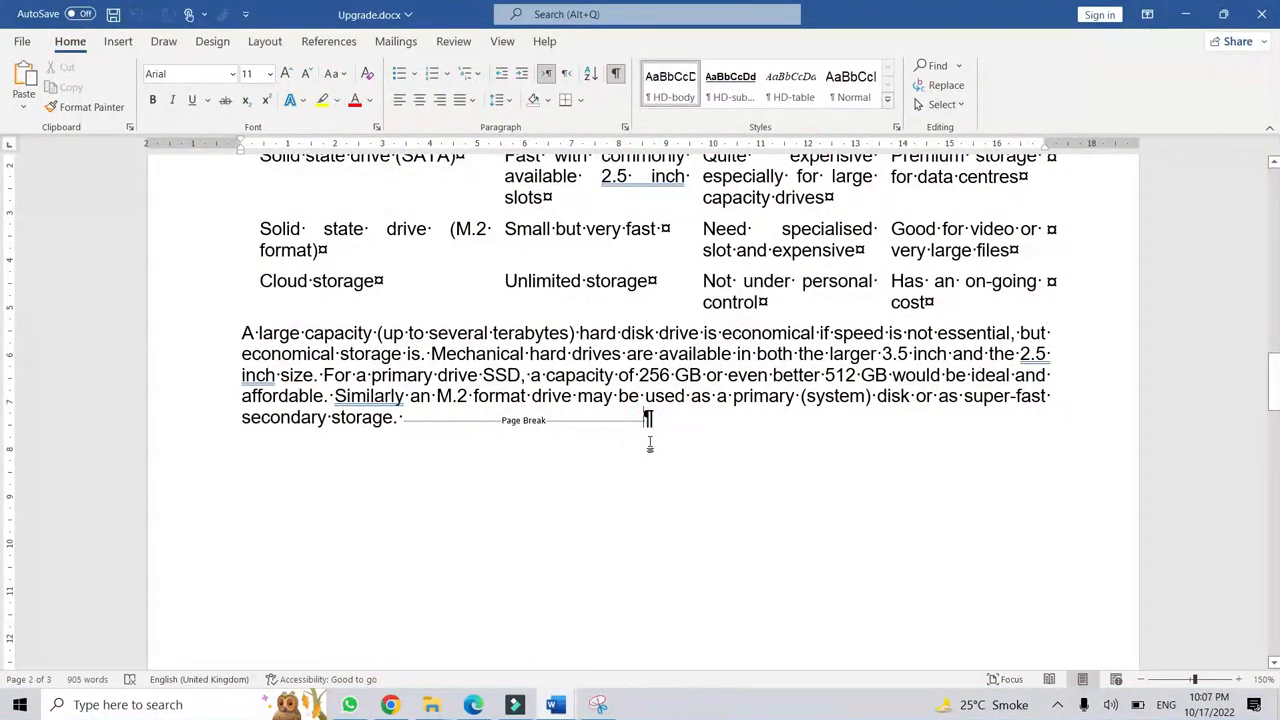
pyautogui.press('Delete')
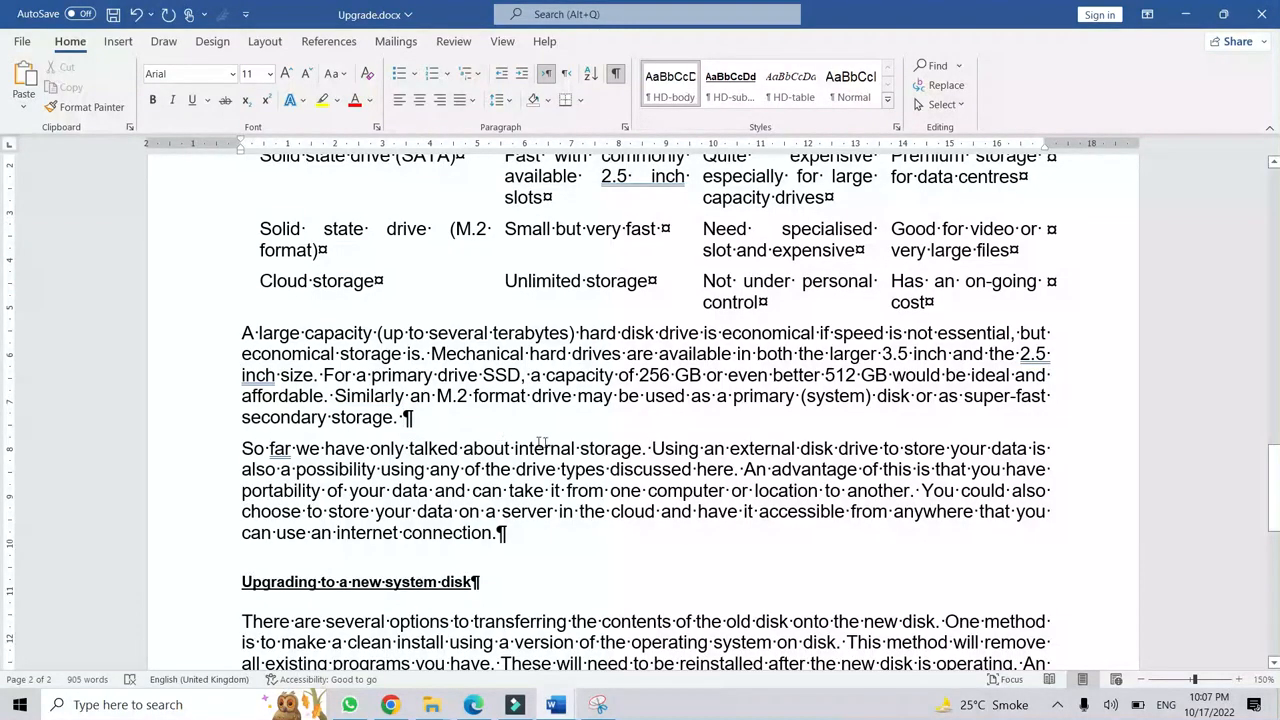
pyautogui.scroll(-7, 763, 490)
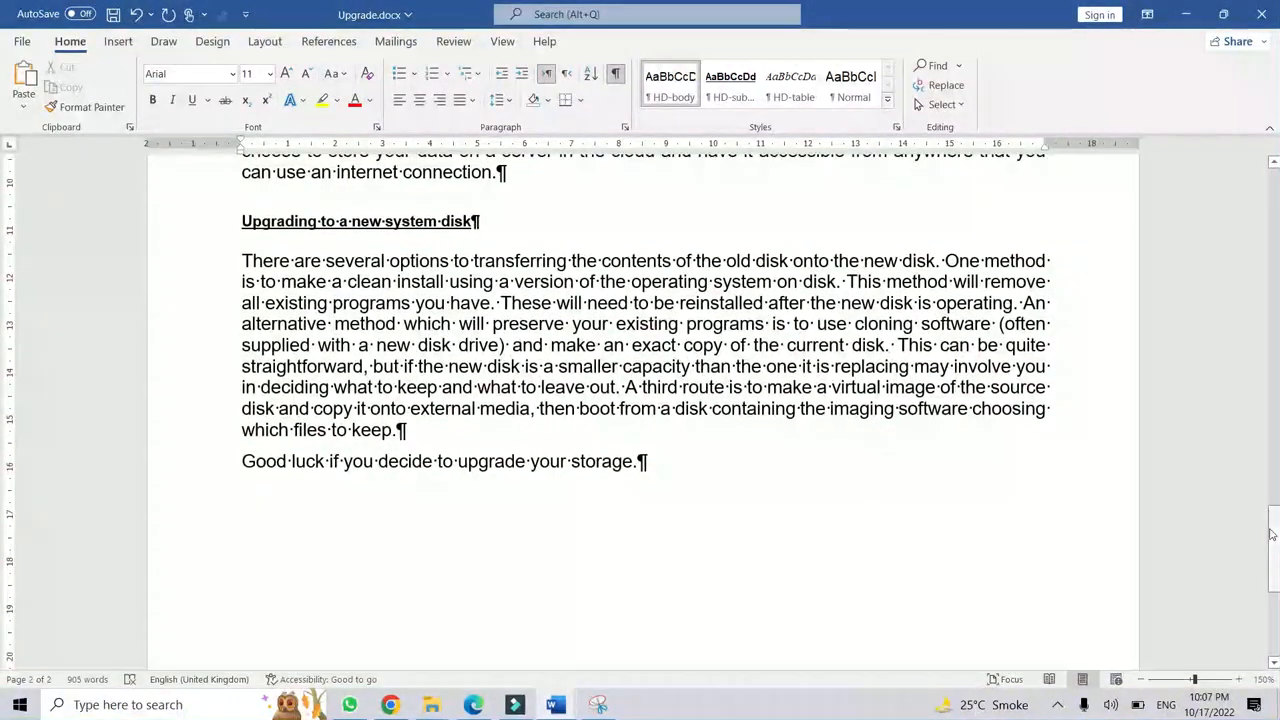
pyautogui.scroll(-4, 937, 491)
pyautogui.scroll(15, 4, 612)
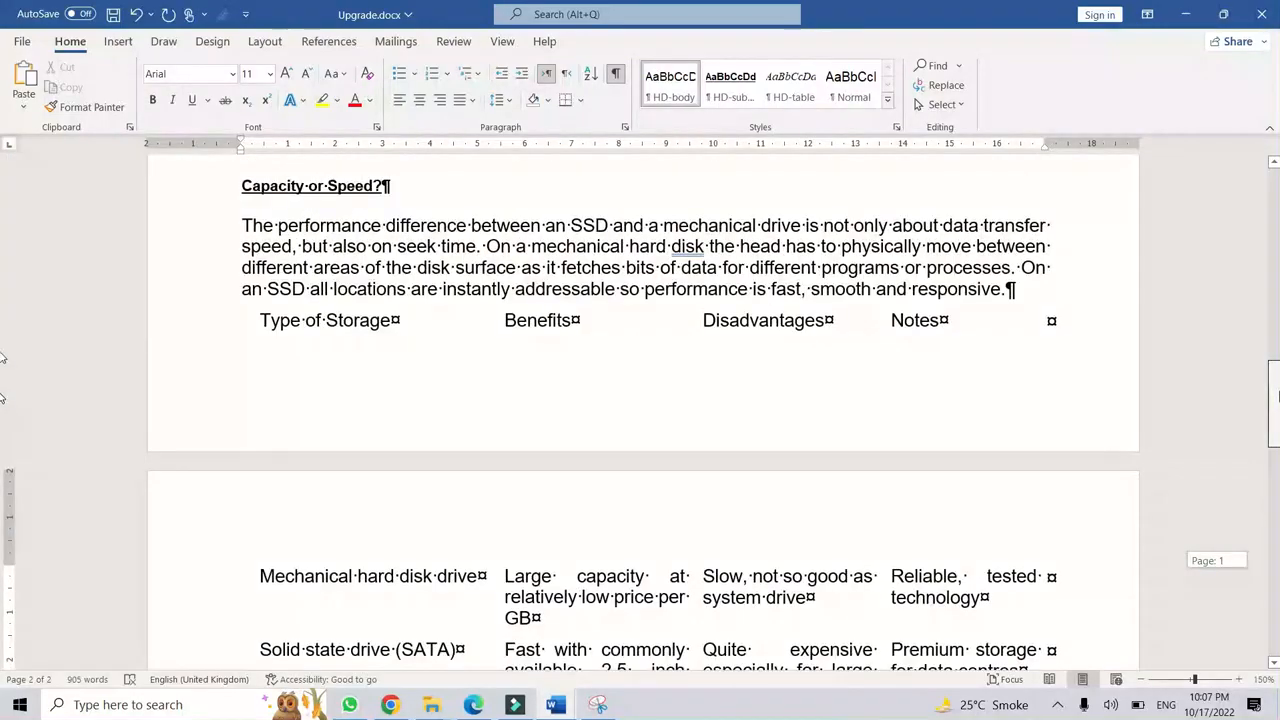
pyautogui.scroll(10, 4, 330)
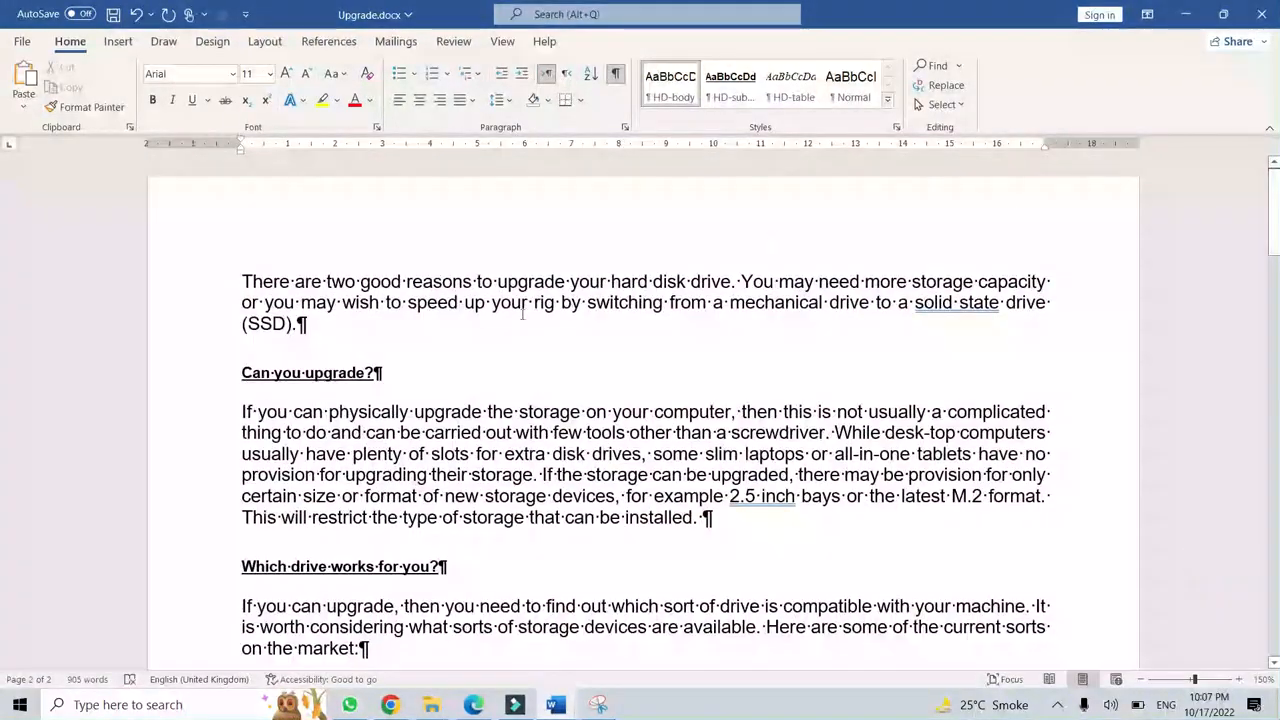
# Switch to the question paper PDF in Edge and draw a blue tick beside step 2's page break instruction, ending drawing mode.
pyautogui.click(476, 705)
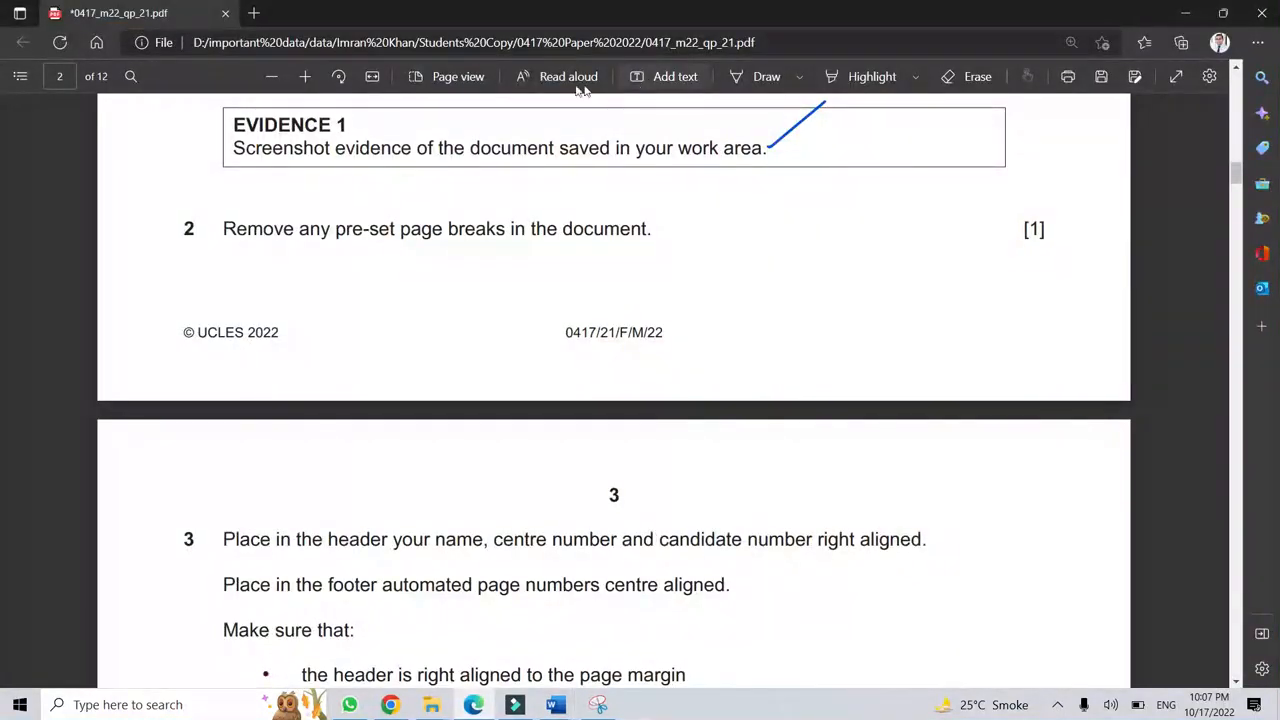
pyautogui.click(737, 84)
pyautogui.moveTo(680, 228); pyautogui.dragTo(770, 175)
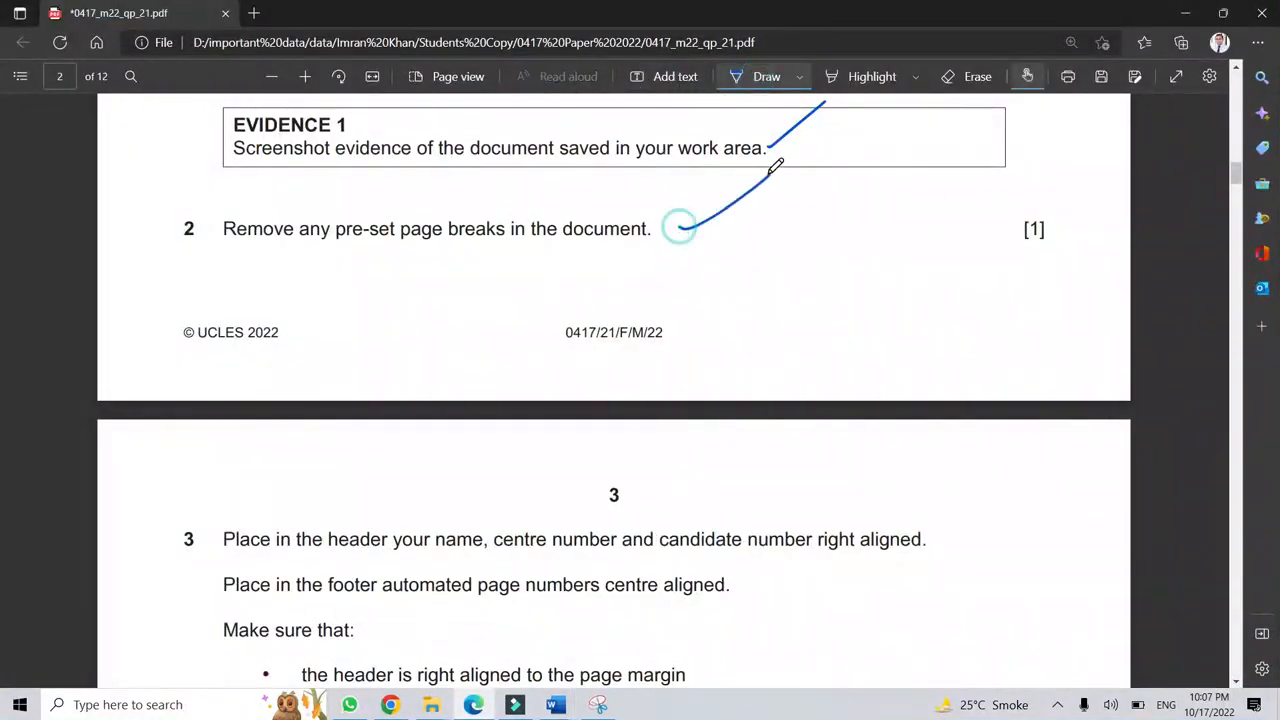
pyautogui.click(757, 80)
# Read step 3's instruction on placing the name, centre number and candidate number right aligned in the header.
pyautogui.scroll(-4, 797, 397)
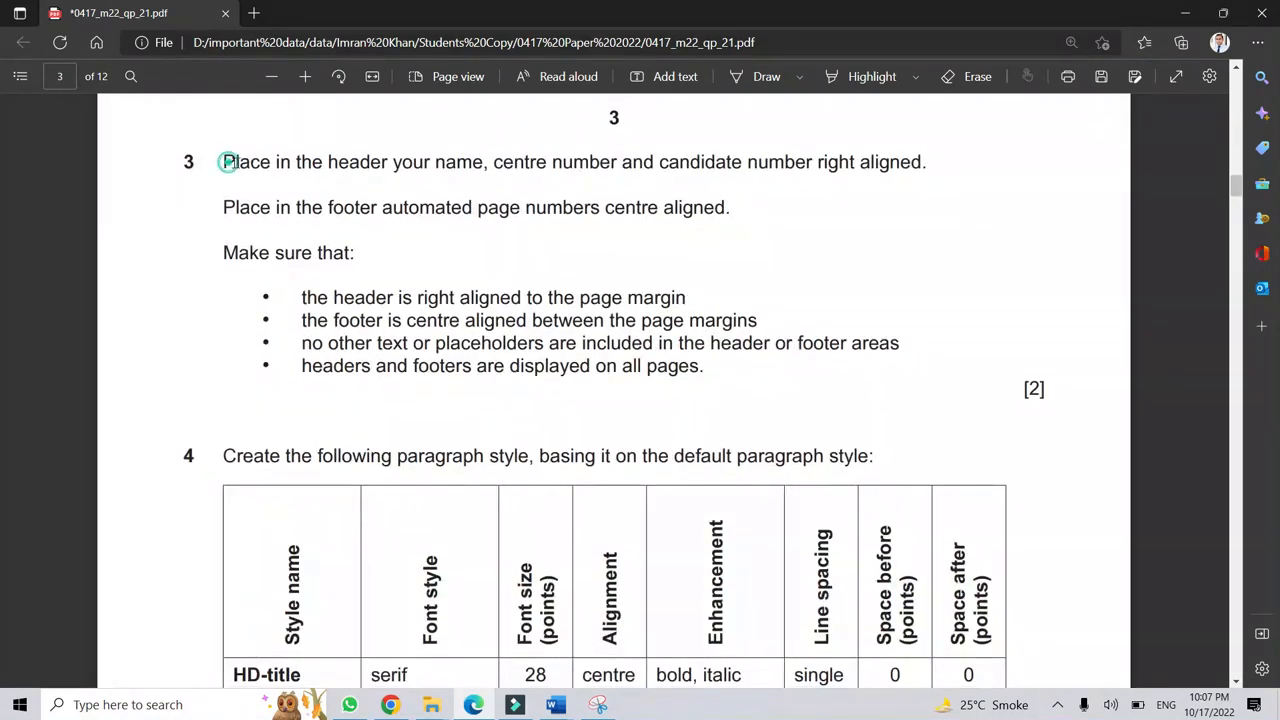
pyautogui.moveTo(228, 162); pyautogui.dragTo(402, 164)
pyautogui.click(366, 164)
pyautogui.moveTo(660, 158); pyautogui.dragTo(943, 163)
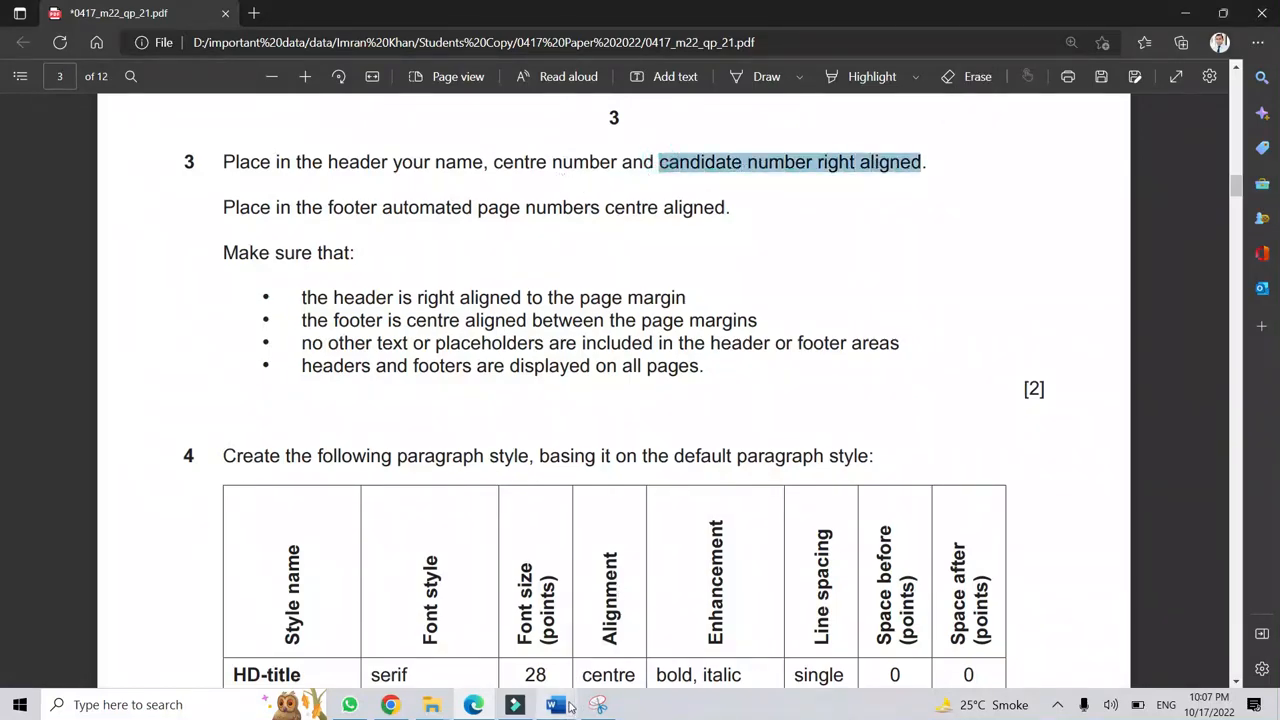
# Switch to Upgrade.docx in Word and insert the built-in Blank (Three Columns) header.
pyautogui.moveTo(568, 706)
pyautogui.click(658, 654)
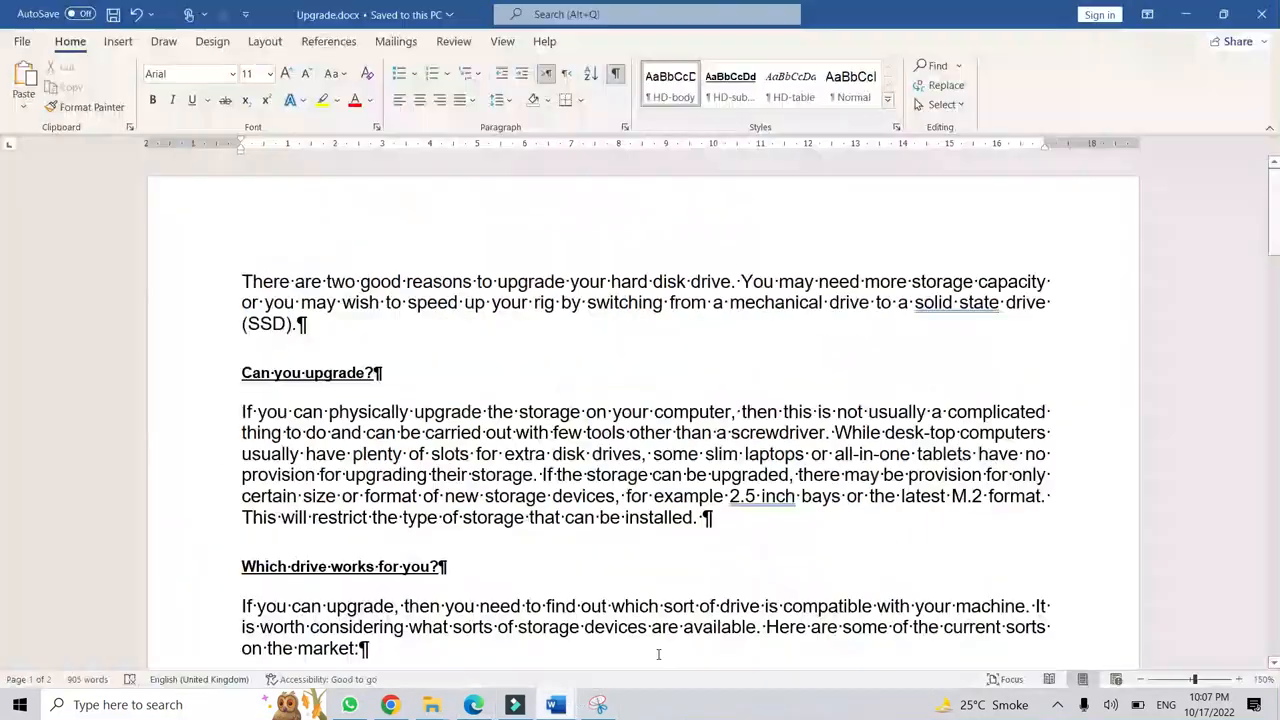
pyautogui.click(118, 41)
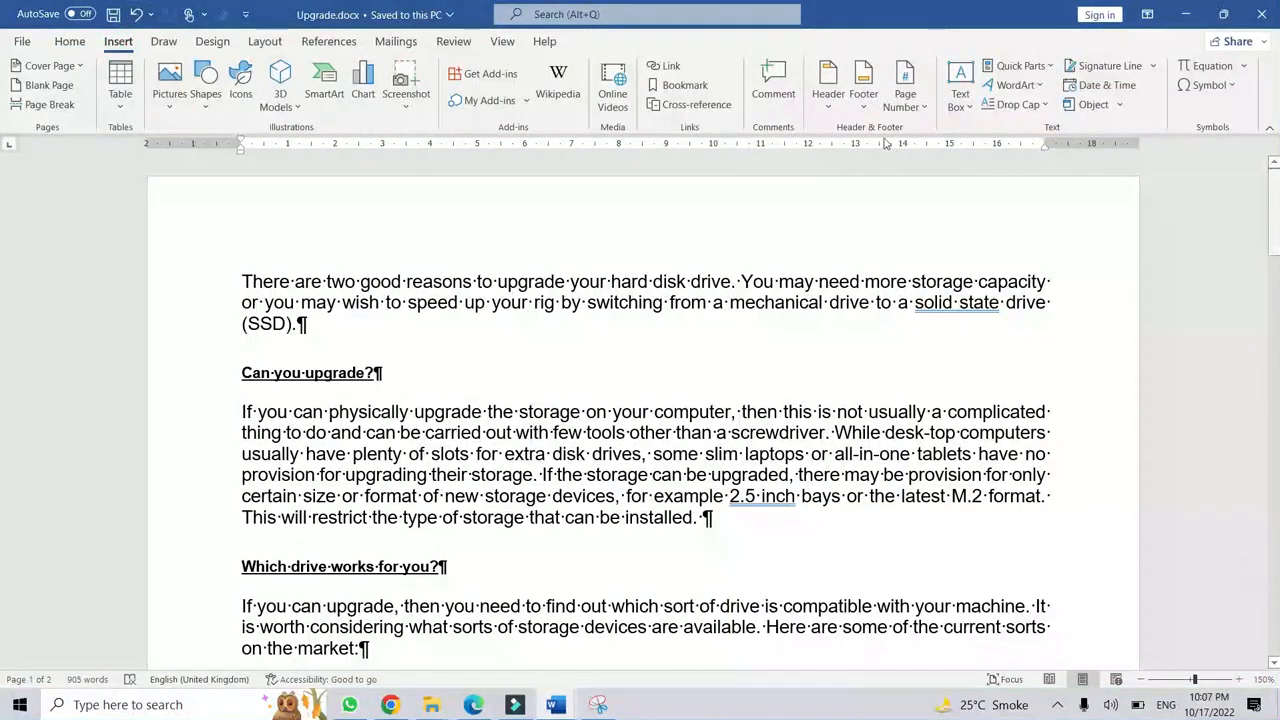
pyautogui.click(863, 92)
pyautogui.click(830, 100)
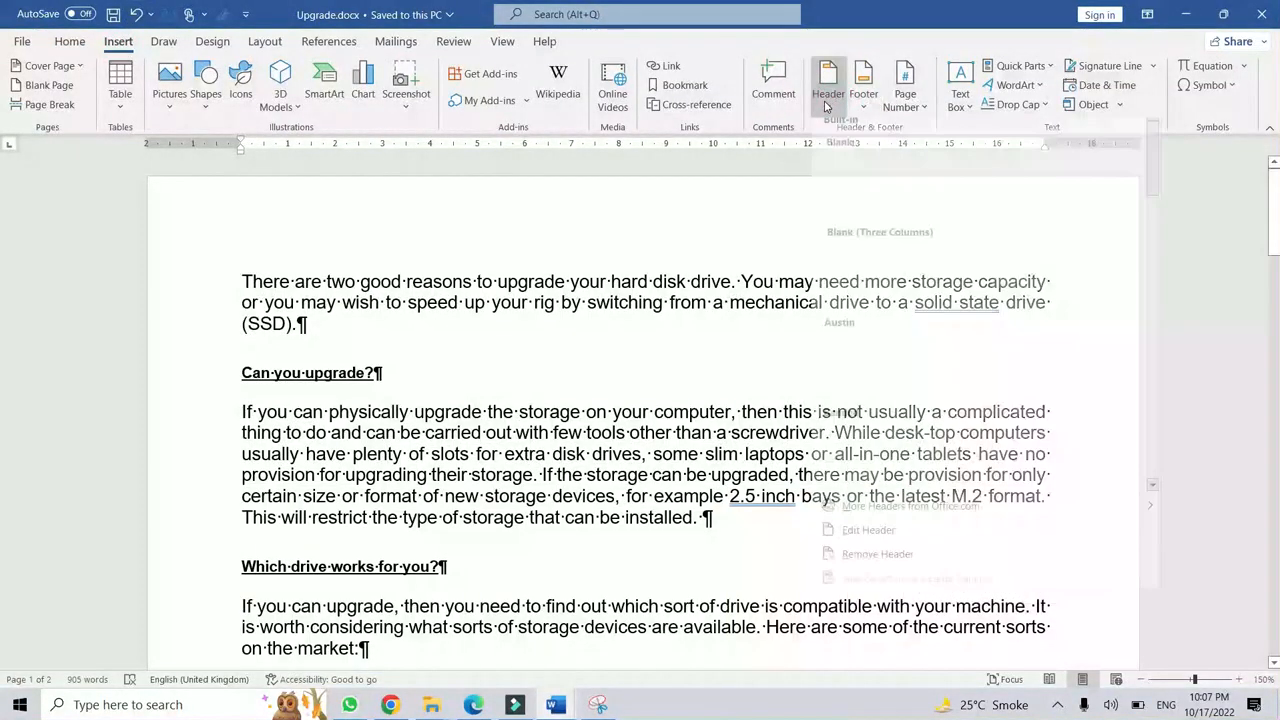
pyautogui.click(935, 305)
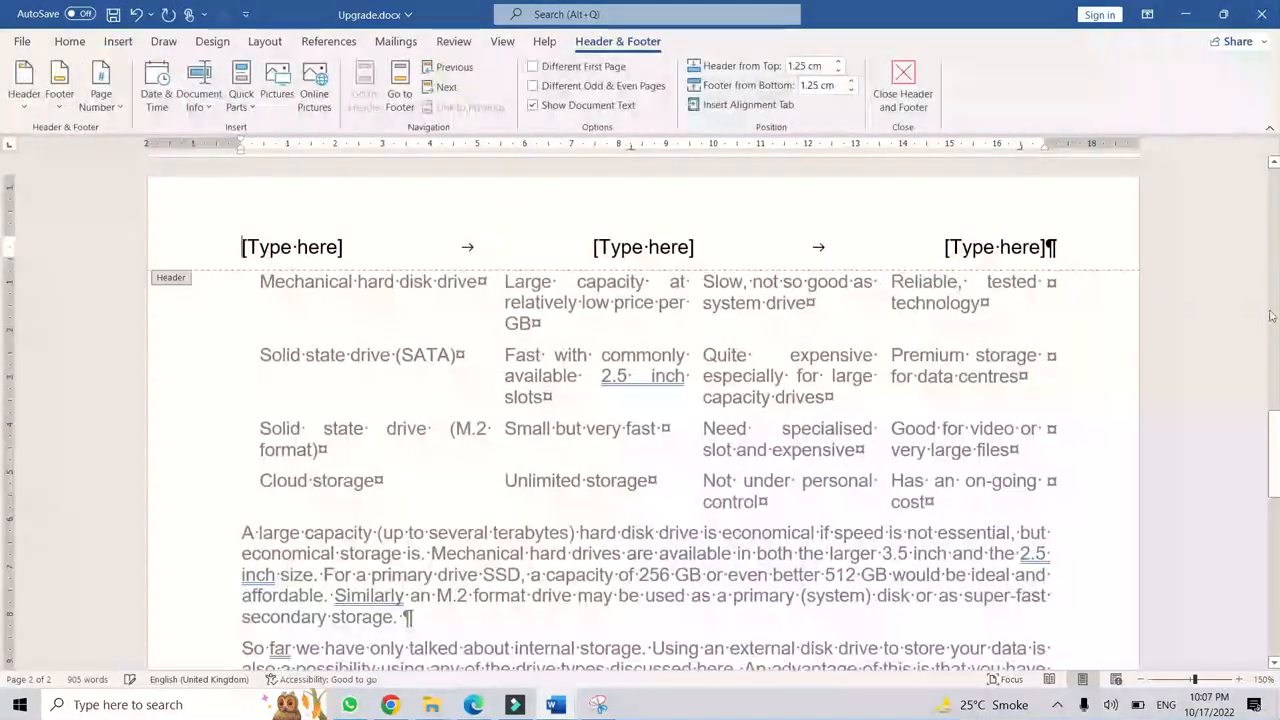
# Replace the header's right-aligned placeholder with the candidate's full name, centre number and candidate number, separated by commas.
pyautogui.click(1006, 250)
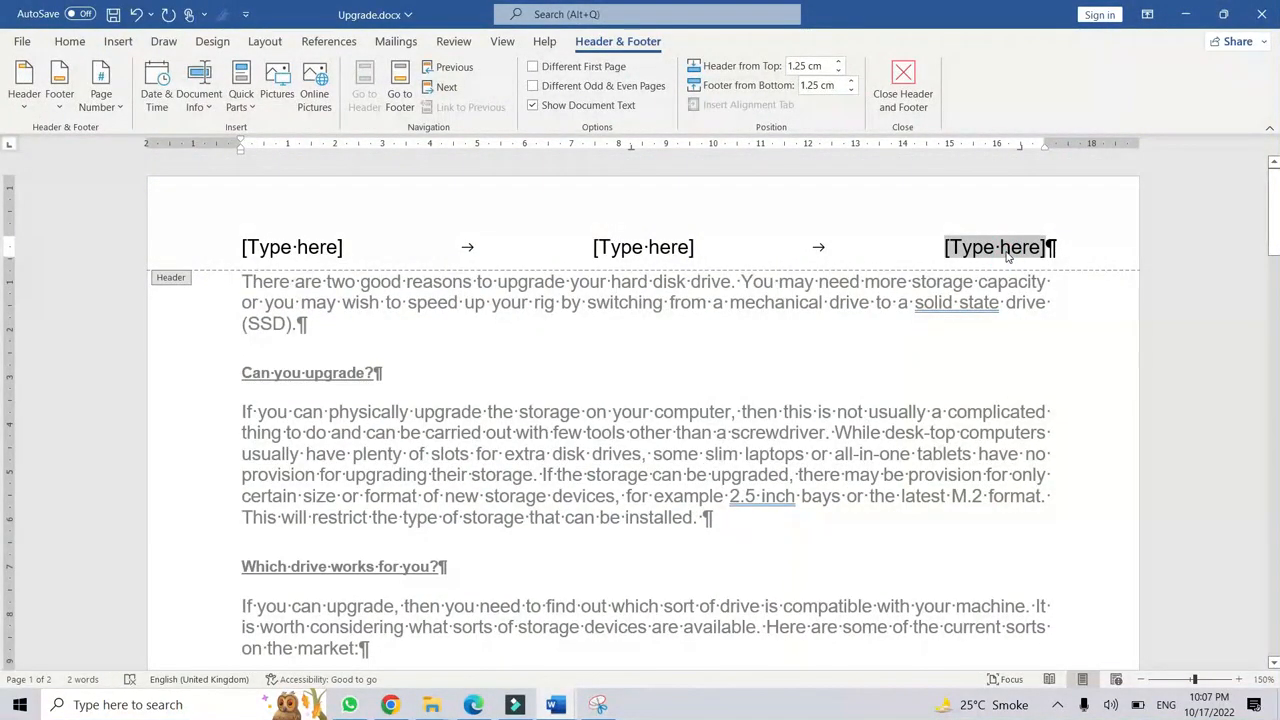
pyautogui.write('Imran')
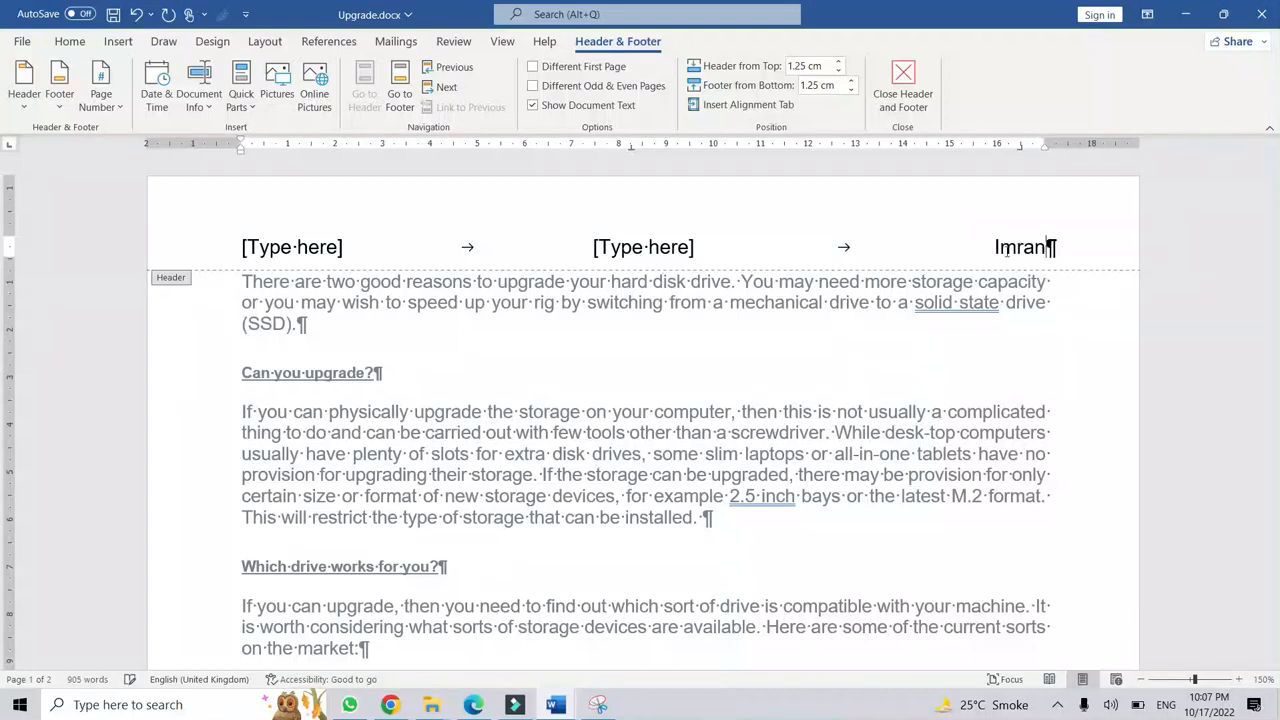
pyautogui.write(' Khan, ')
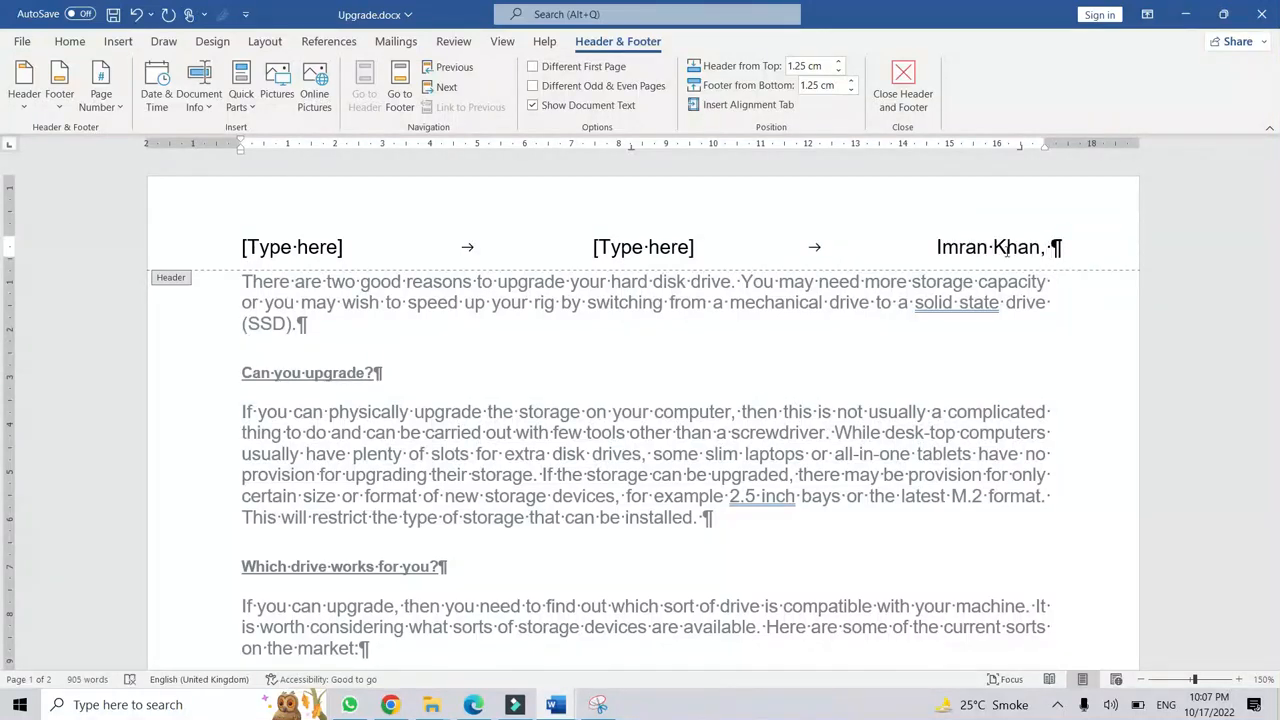
pyautogui.write('PK26')
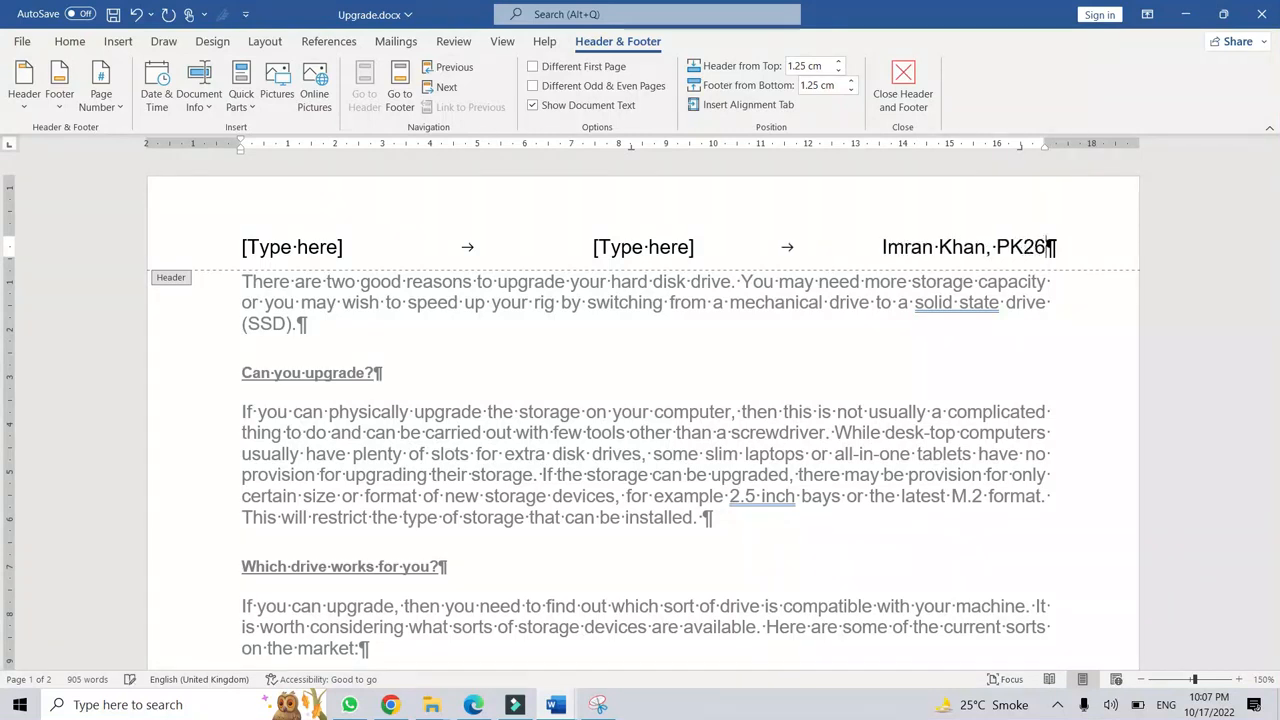
pyautogui.write('2, 1234')
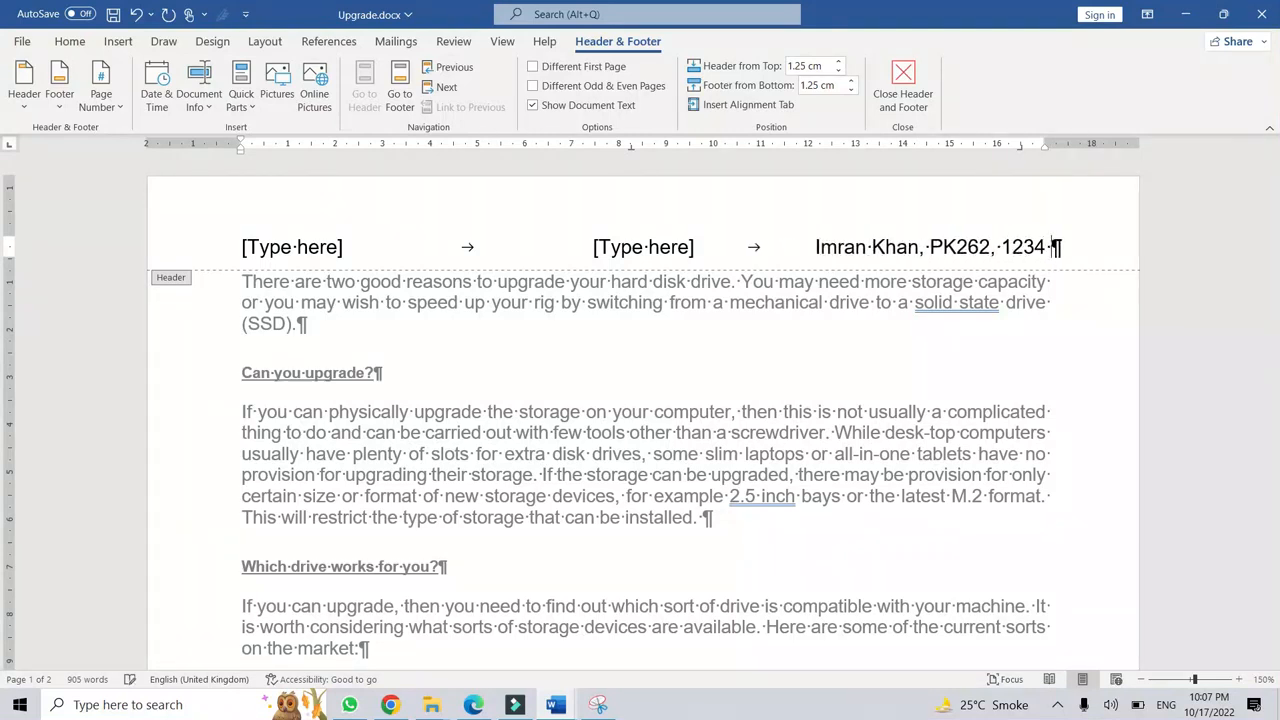
# Delete the header's centre and left placeholders, close header editing, and check the header on both pages.
pyautogui.click(620, 245)
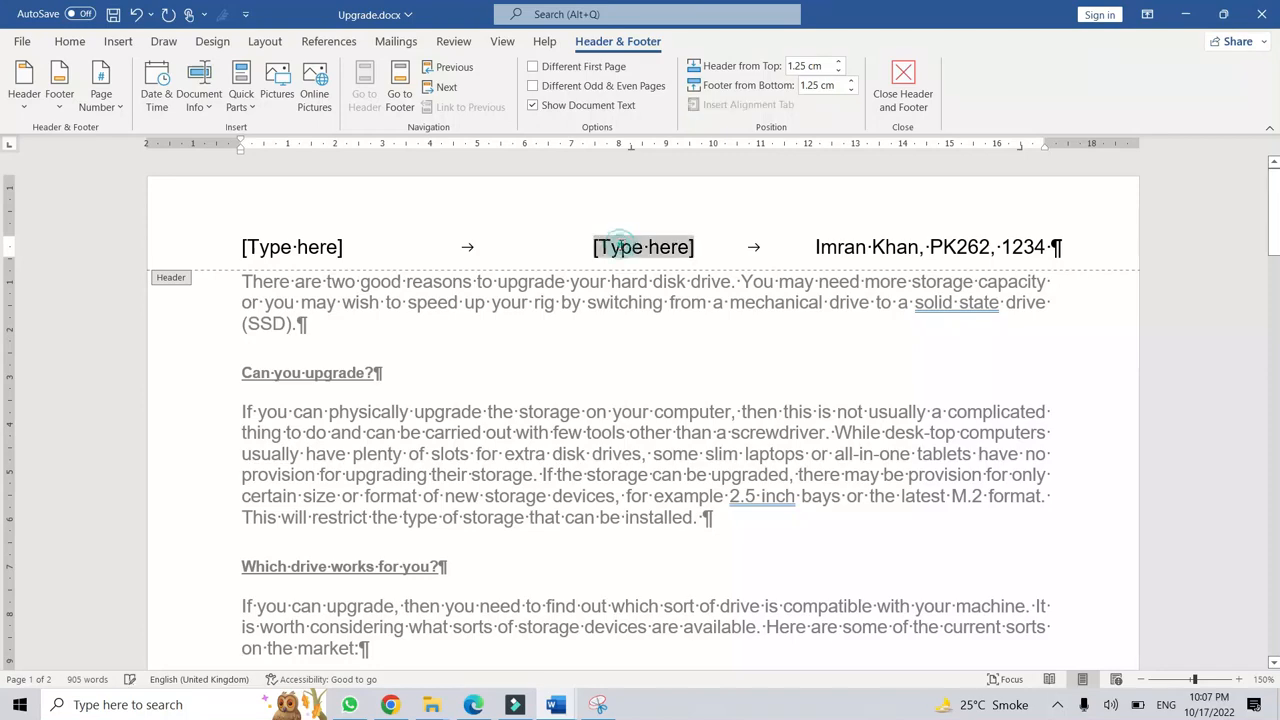
pyautogui.press('Delete')
pyautogui.press('Home')
pyautogui.press('Delete')
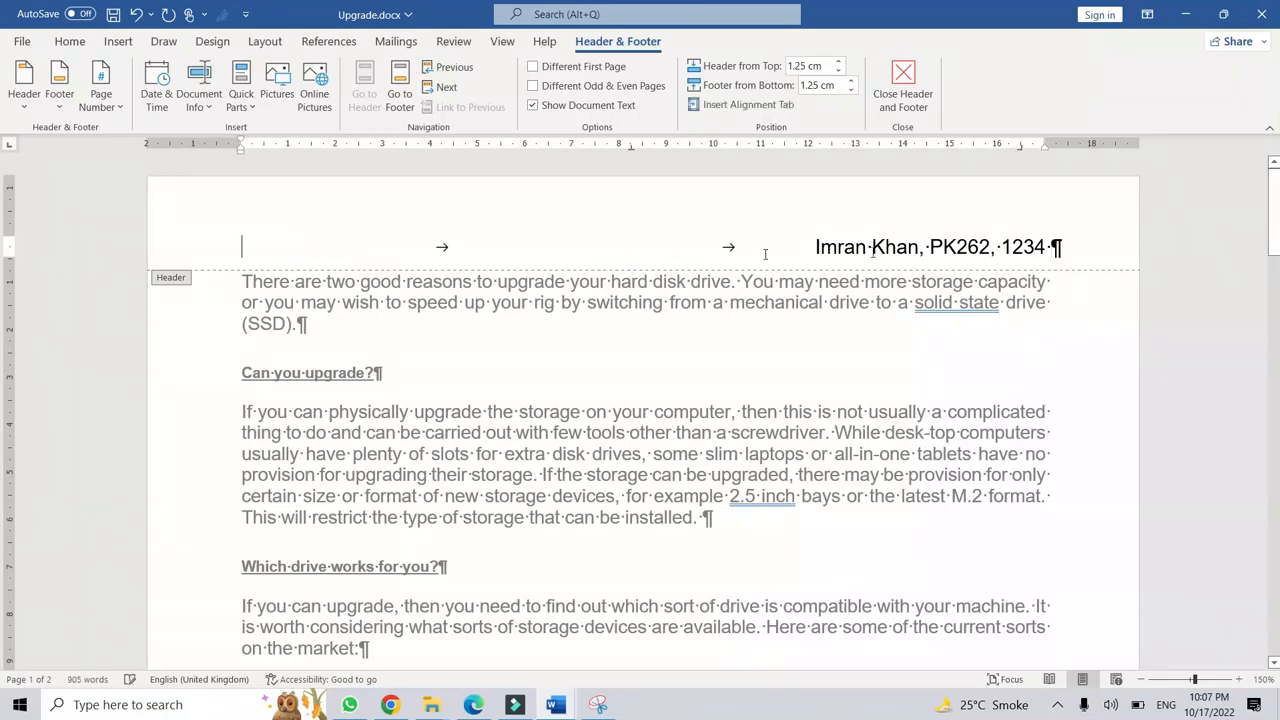
pyautogui.click(903, 85)
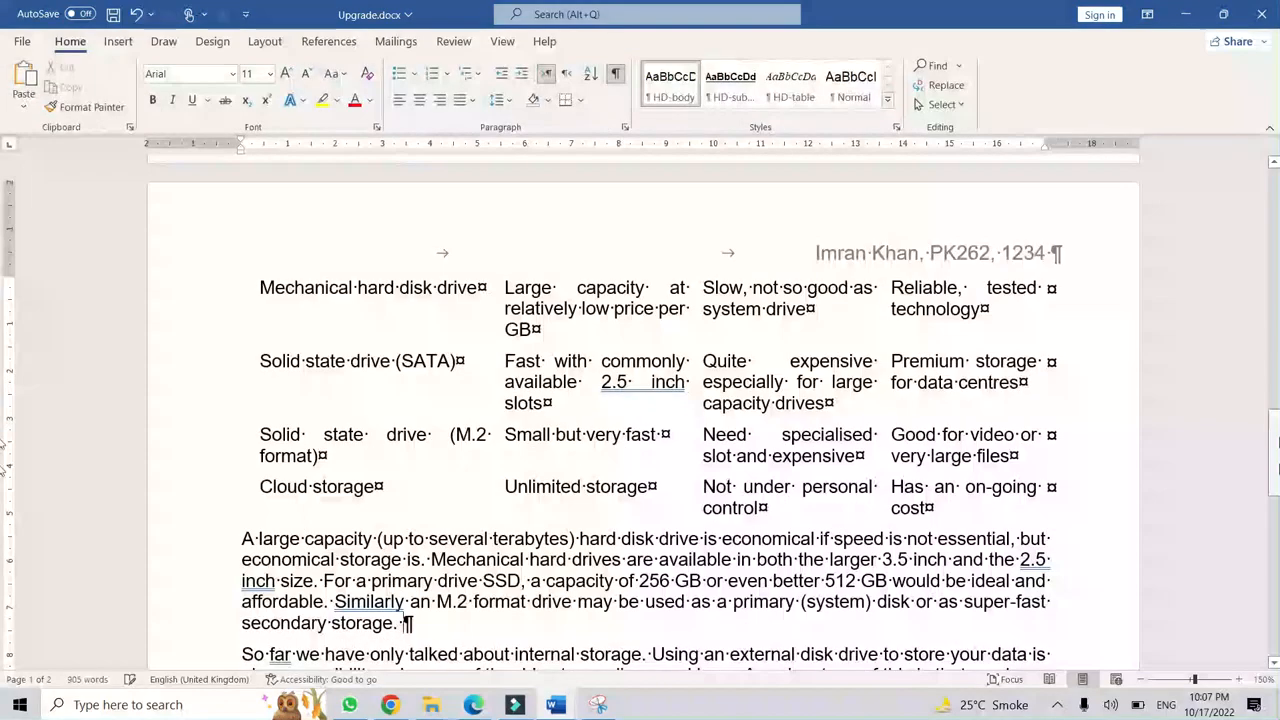
pyautogui.moveTo(1275, 446); pyautogui.dragTo(1270, 192)
pyautogui.click(768, 452)
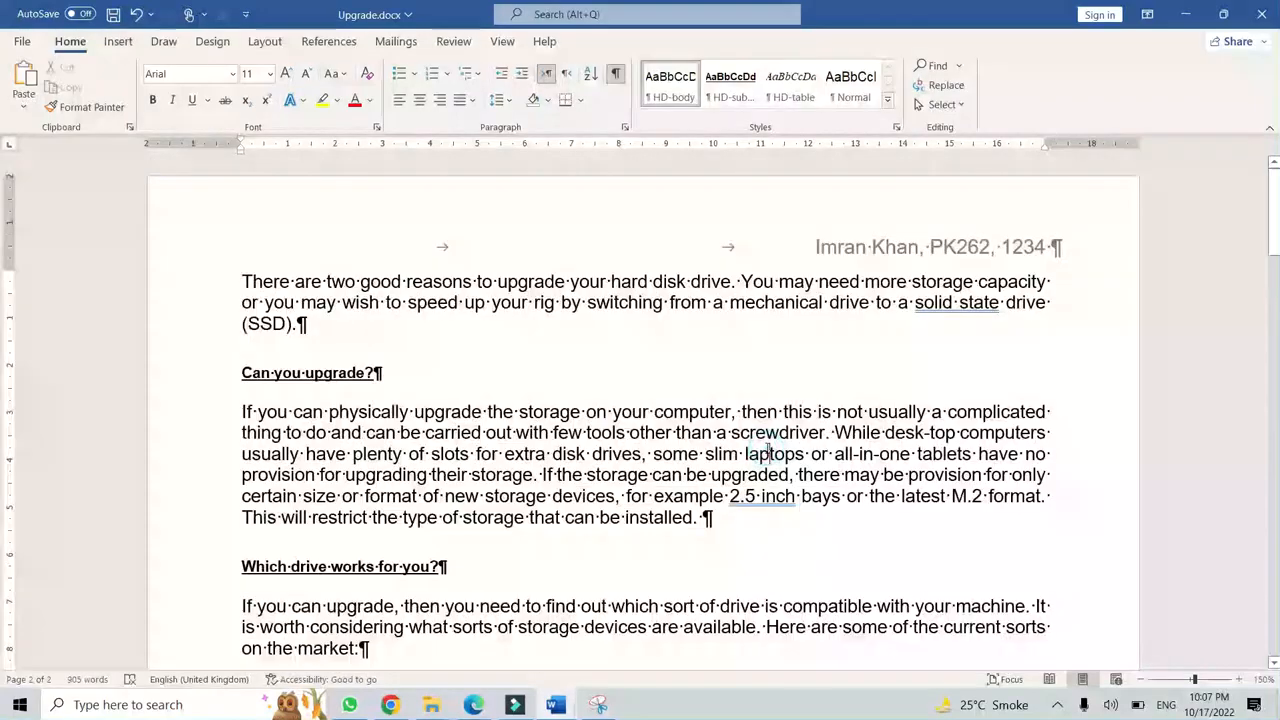
# Return to the question paper in Edge and draw a blue tick on step 3's header instruction, ending drawing mode.
pyautogui.hotkey('alt', 'Tab')
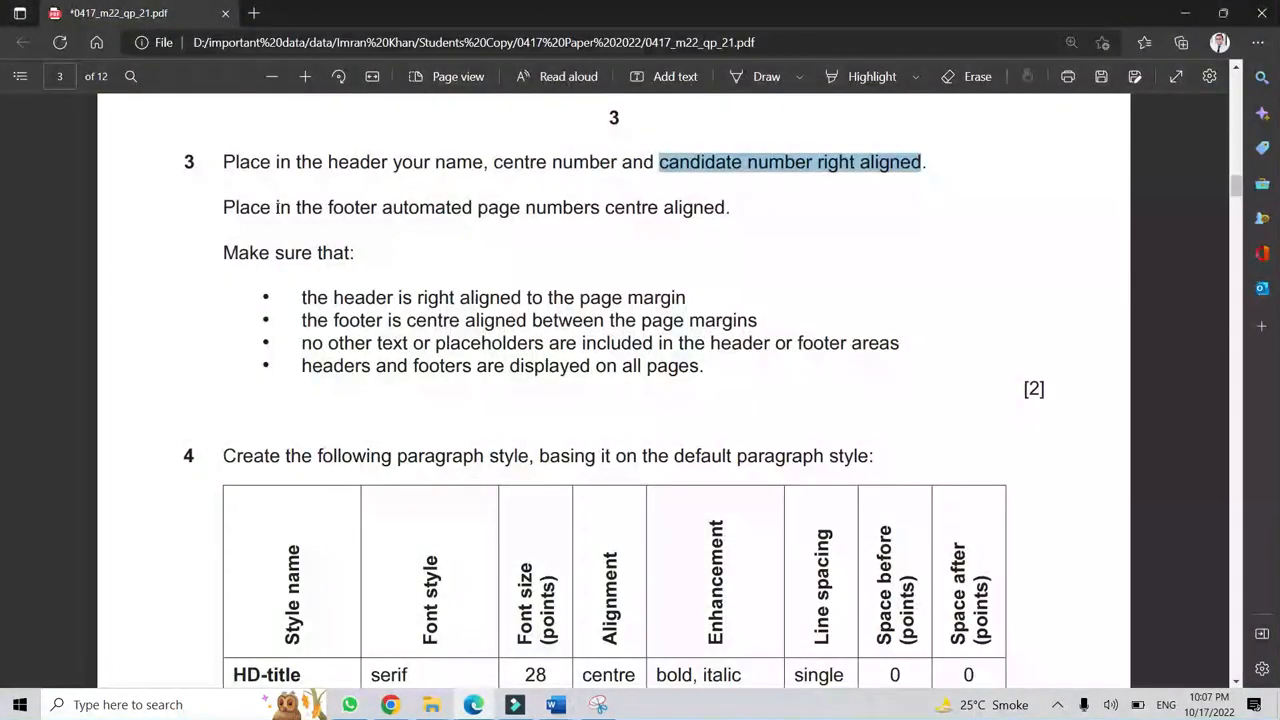
pyautogui.click(740, 204)
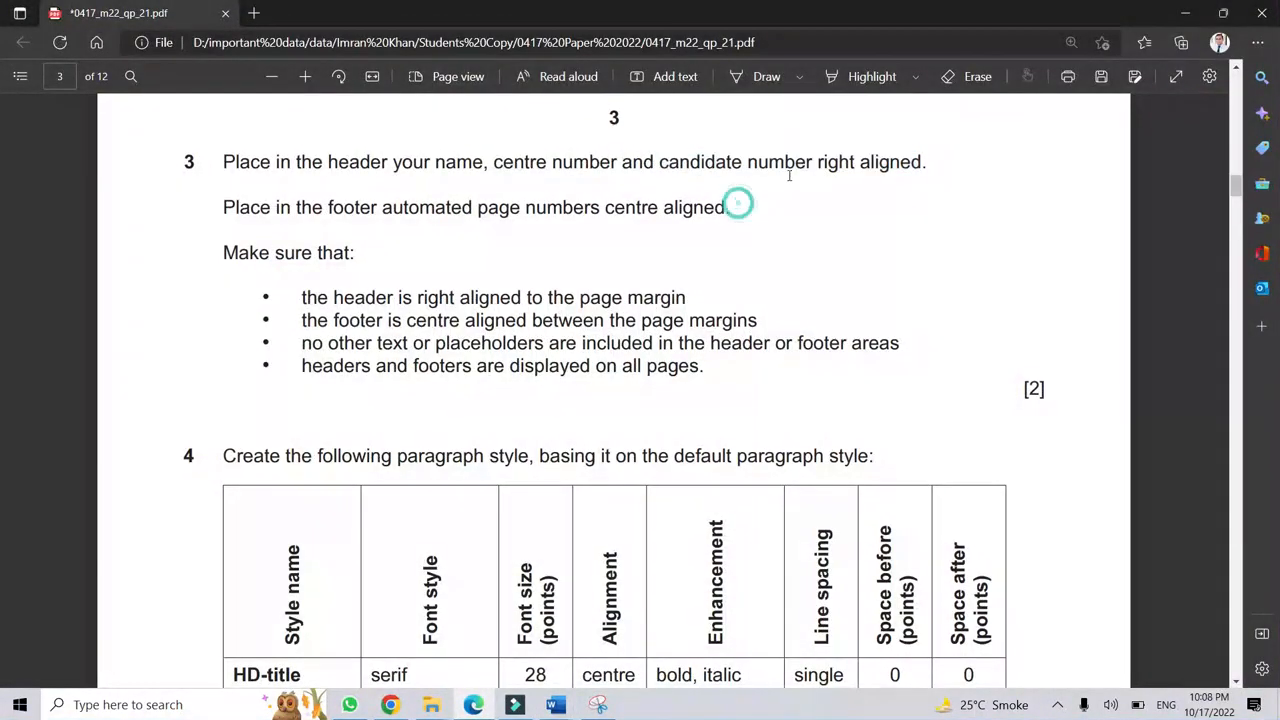
pyautogui.click(764, 78)
pyautogui.moveTo(817, 152); pyautogui.dragTo(866, 118)
pyautogui.click(772, 80)
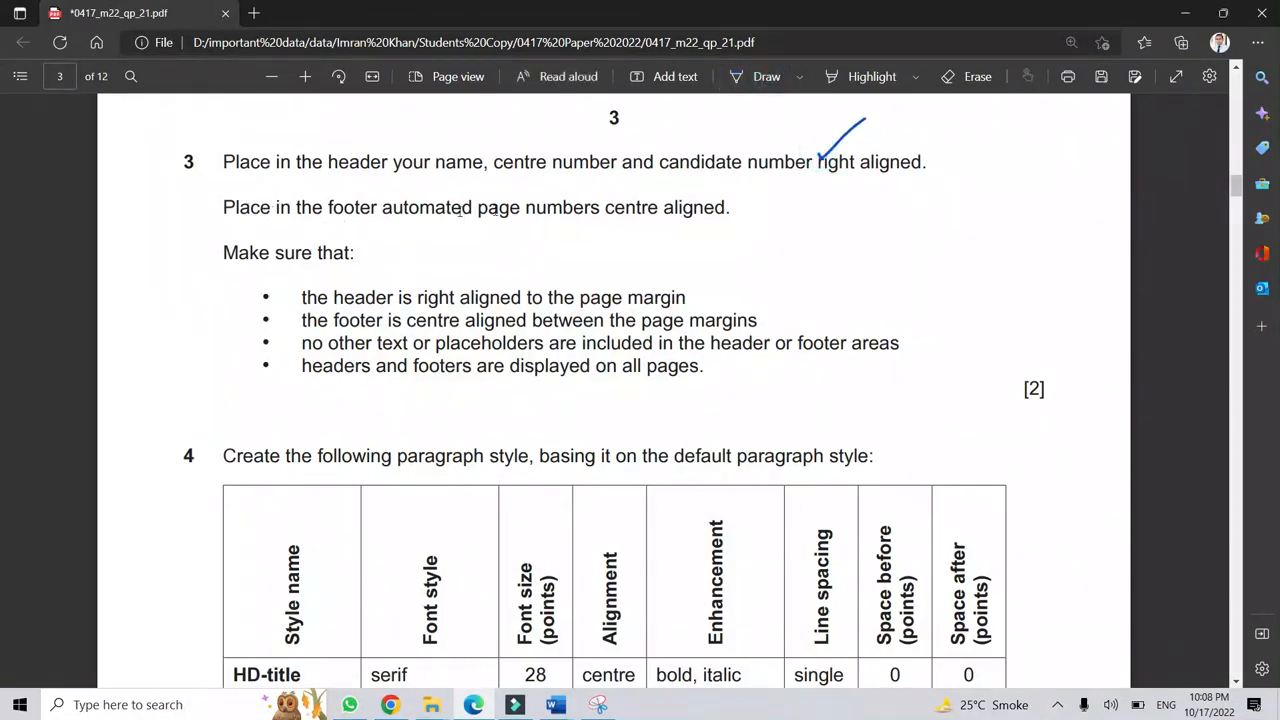
# Read step 3's instruction on centre-aligned automated page numbers in the footer, and return to Upgrade.docx in Word.
pyautogui.moveTo(383, 207); pyautogui.dragTo(731, 207)
pyautogui.click(686, 218)
pyautogui.moveTo(558, 705)
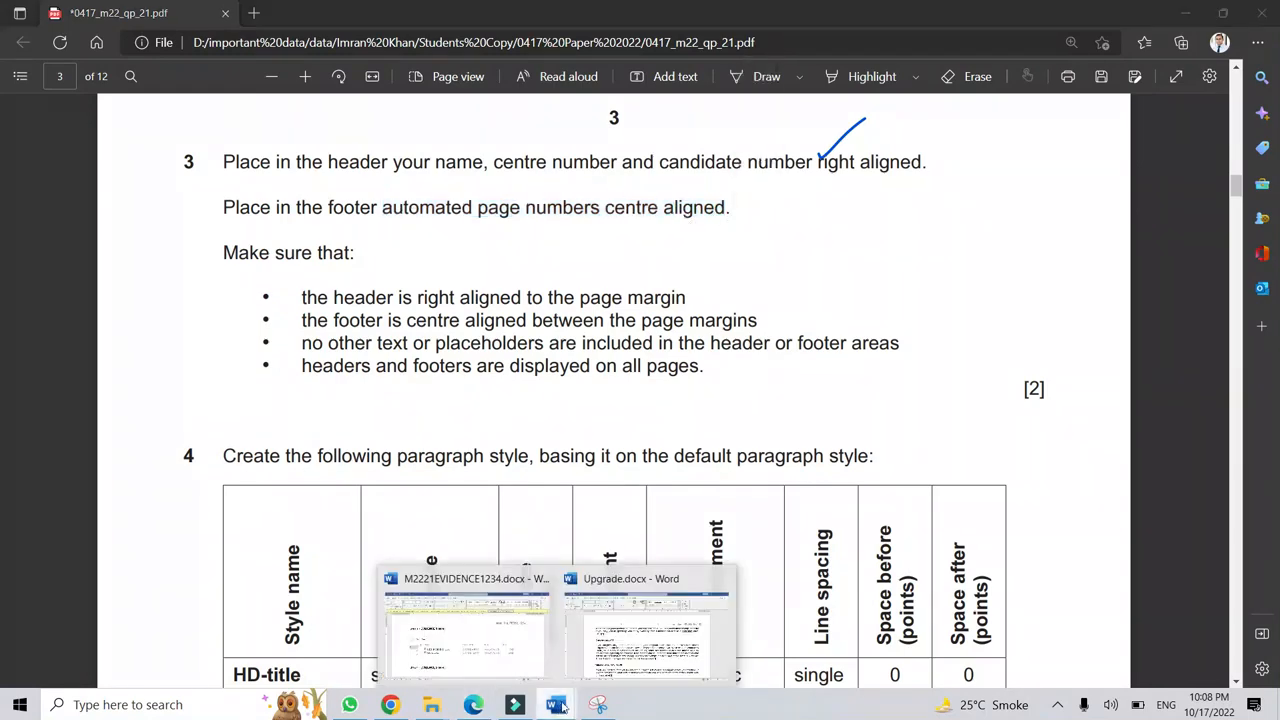
pyautogui.click(603, 660)
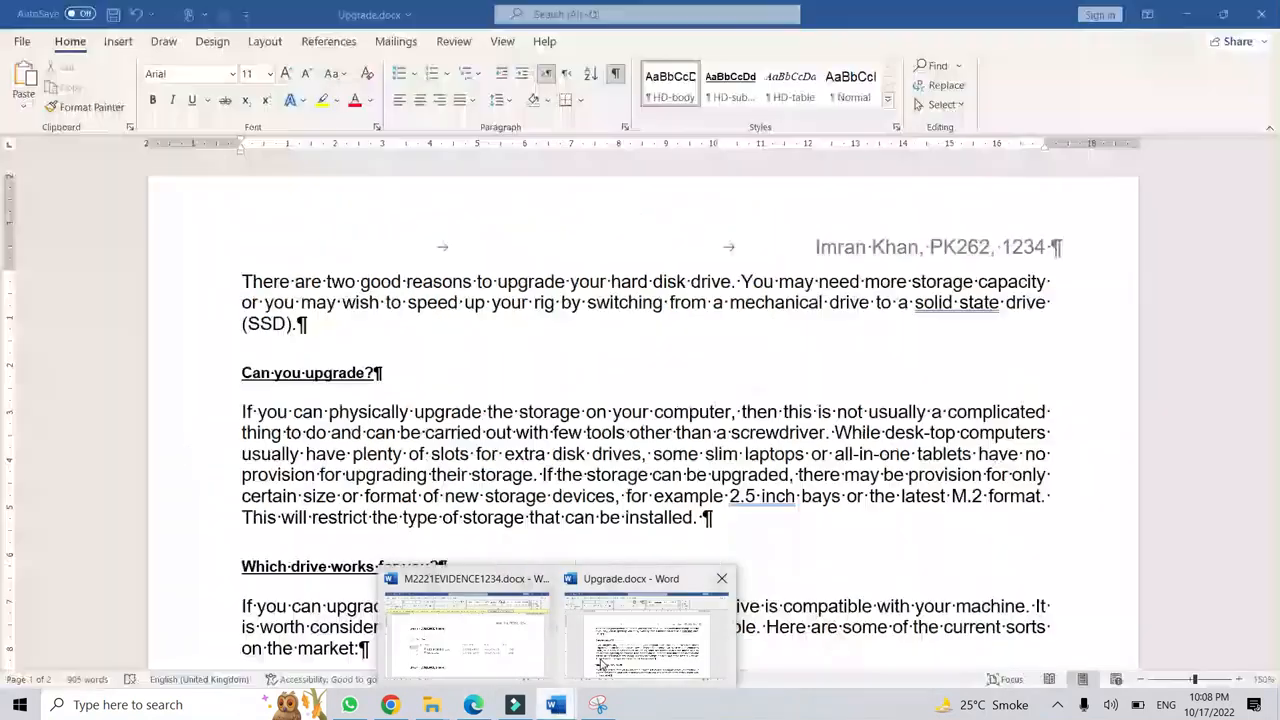
# Insert a blank three-column footer and replace its centre placeholder with an automatic plain page number at the current position.
pyautogui.click(118, 41)
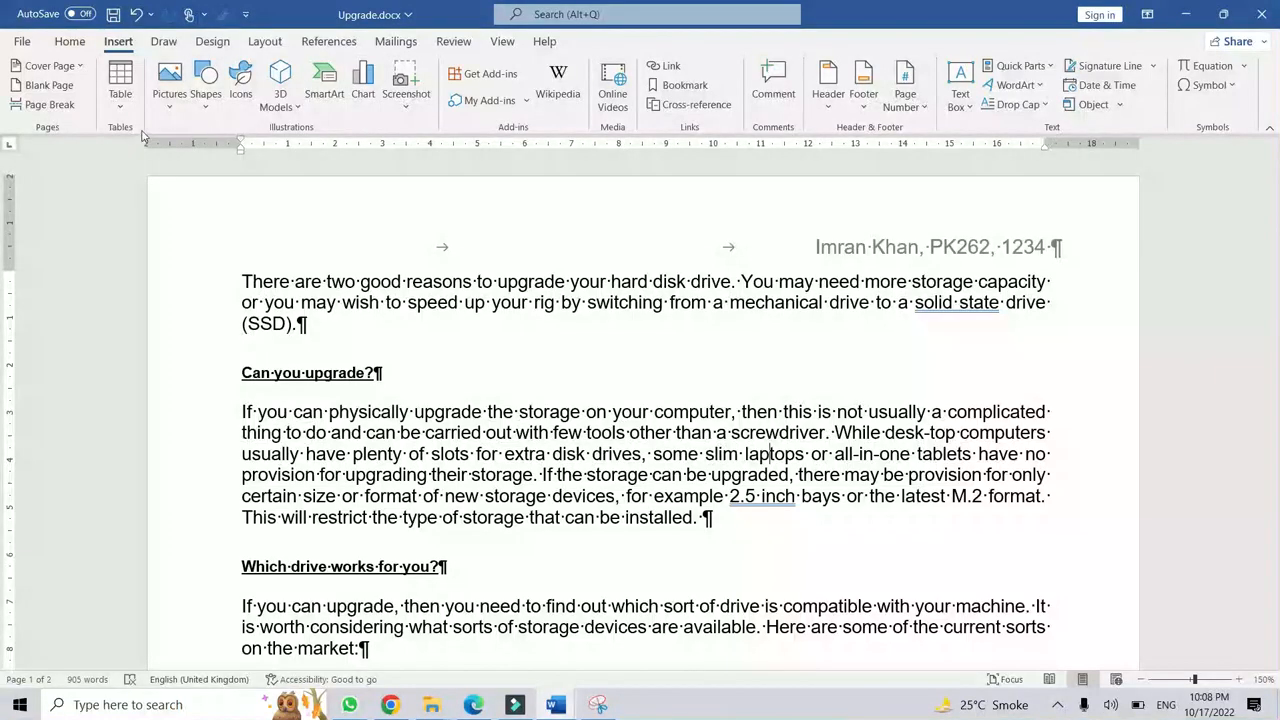
pyautogui.click(867, 106)
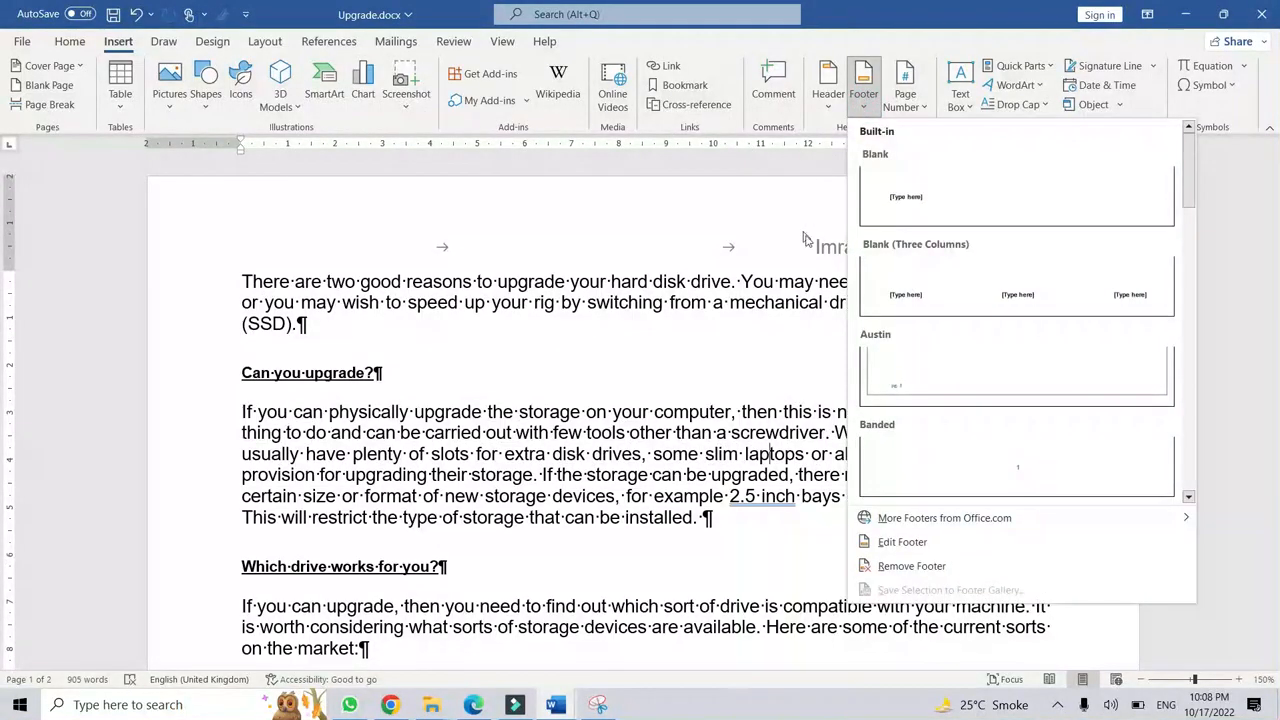
pyautogui.click(972, 288)
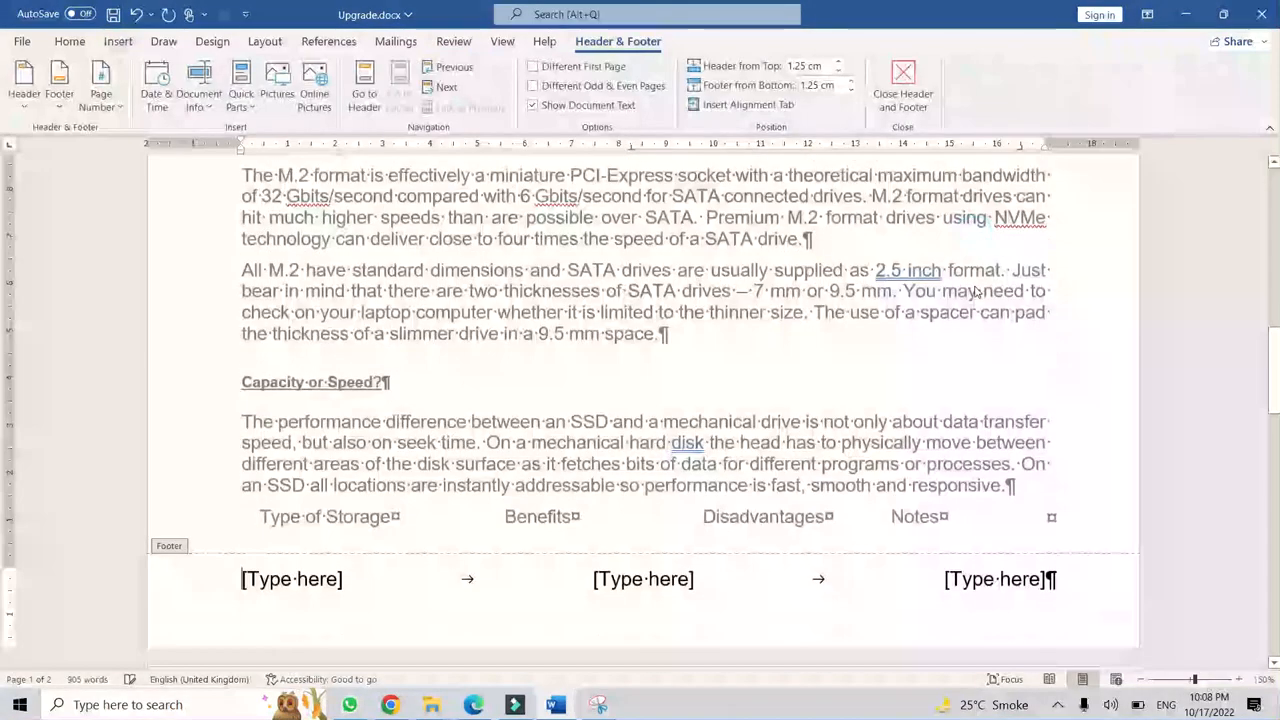
pyautogui.click(618, 588)
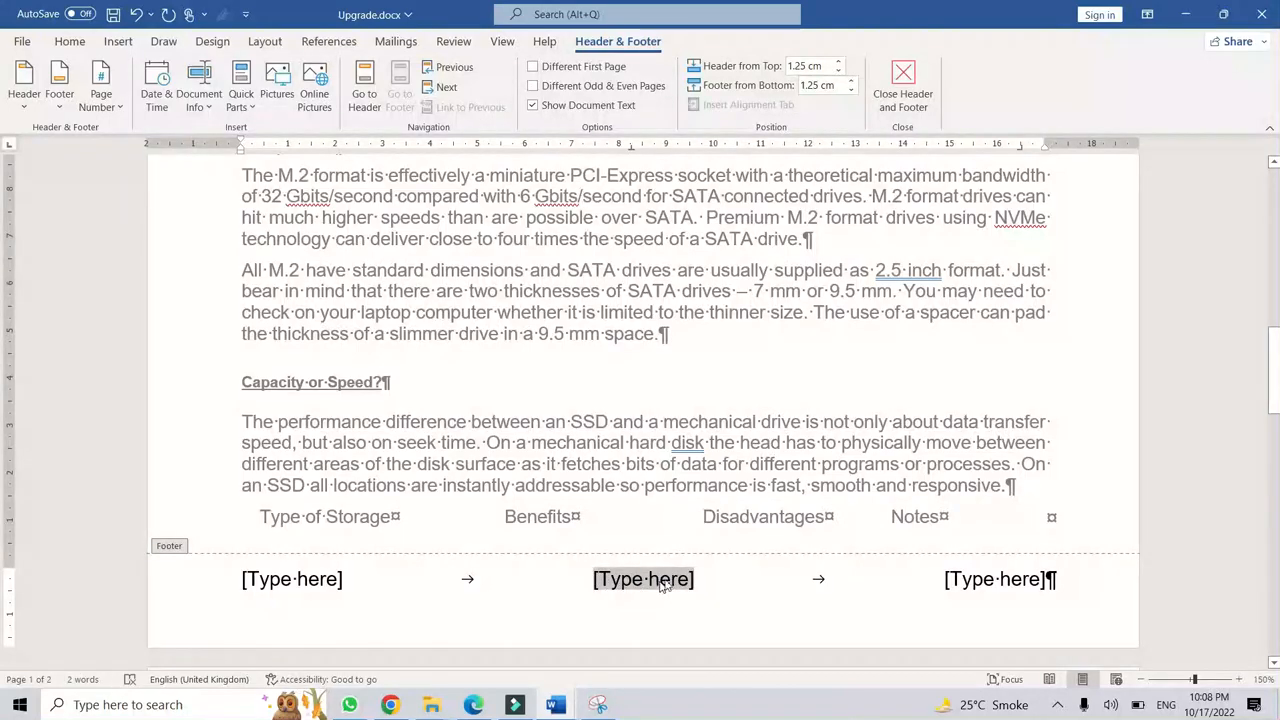
pyautogui.click(101, 95)
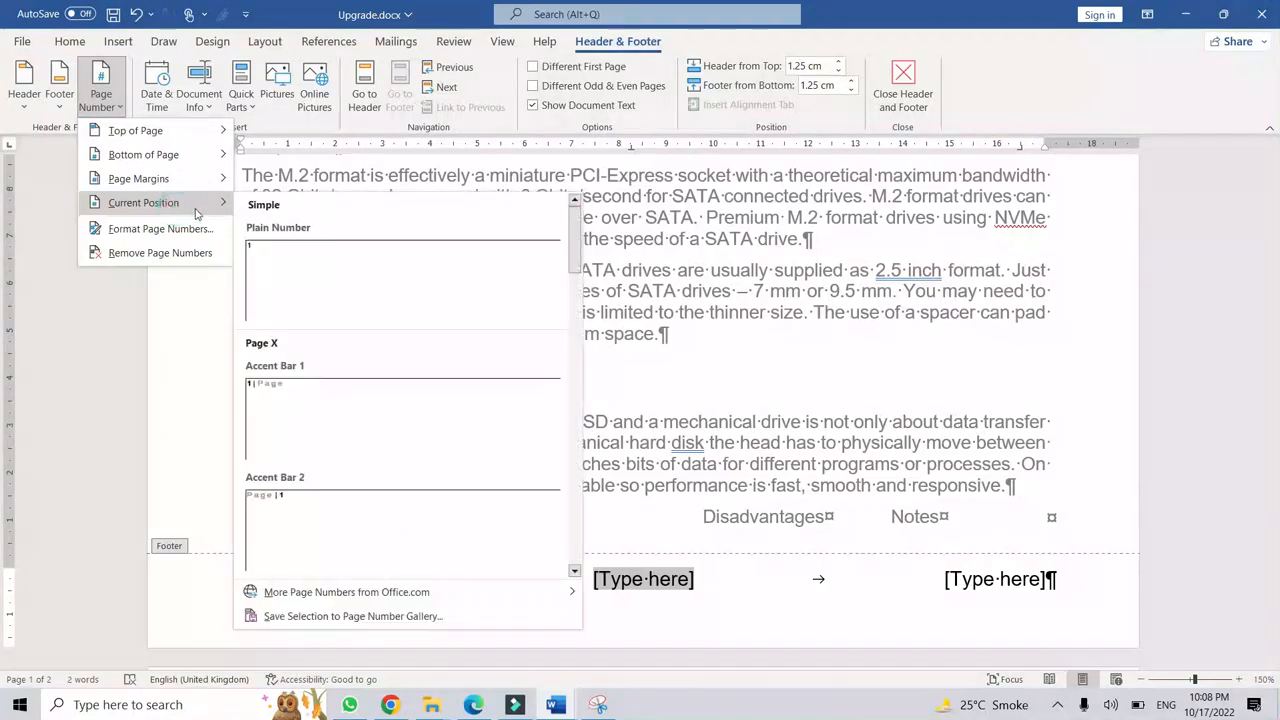
pyautogui.moveTo(180, 205)
pyautogui.click(277, 270)
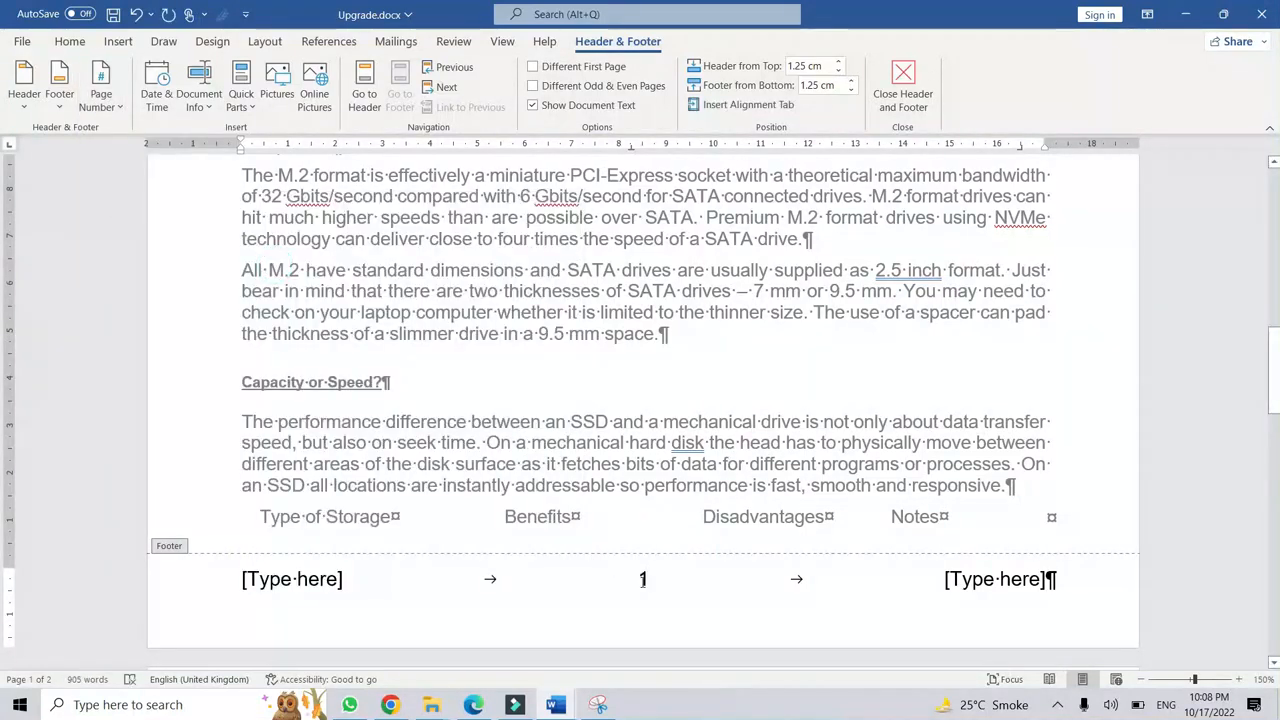
# Delete the footer's right and left placeholders and close footer editing.
pyautogui.click(1000, 579)
pyautogui.press('Delete')
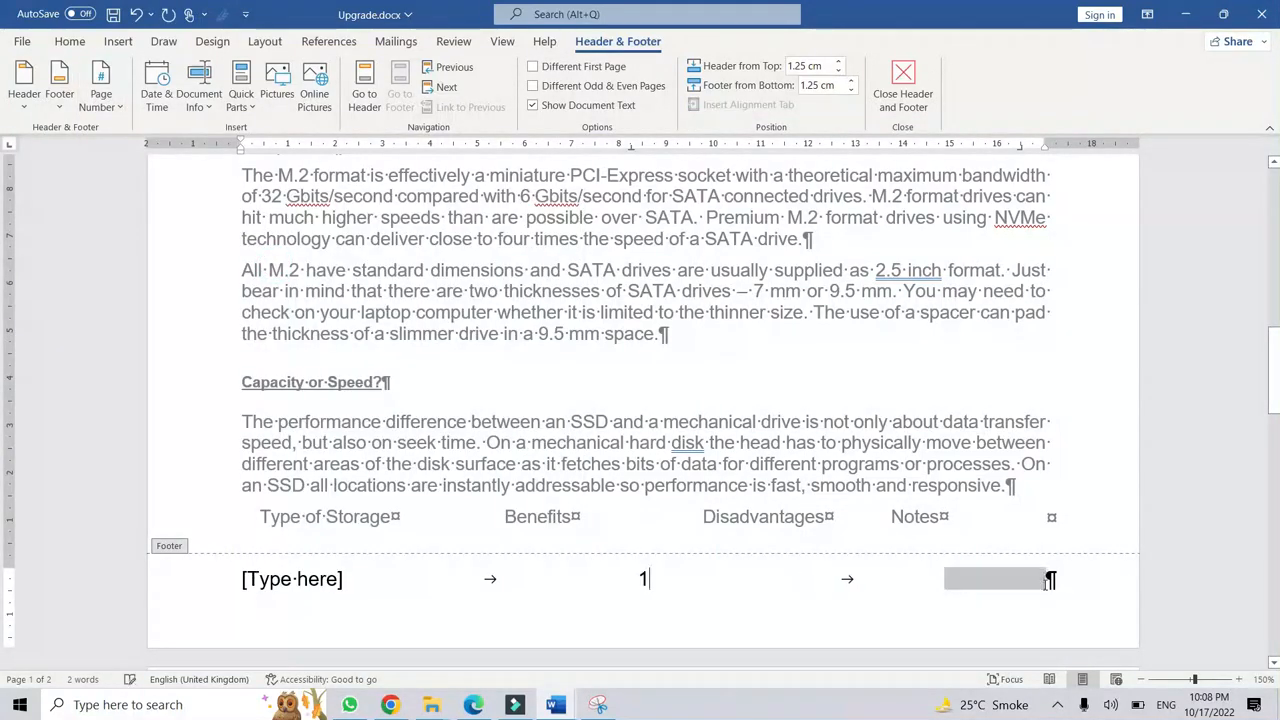
pyautogui.click(290, 572)
pyautogui.press('Delete')
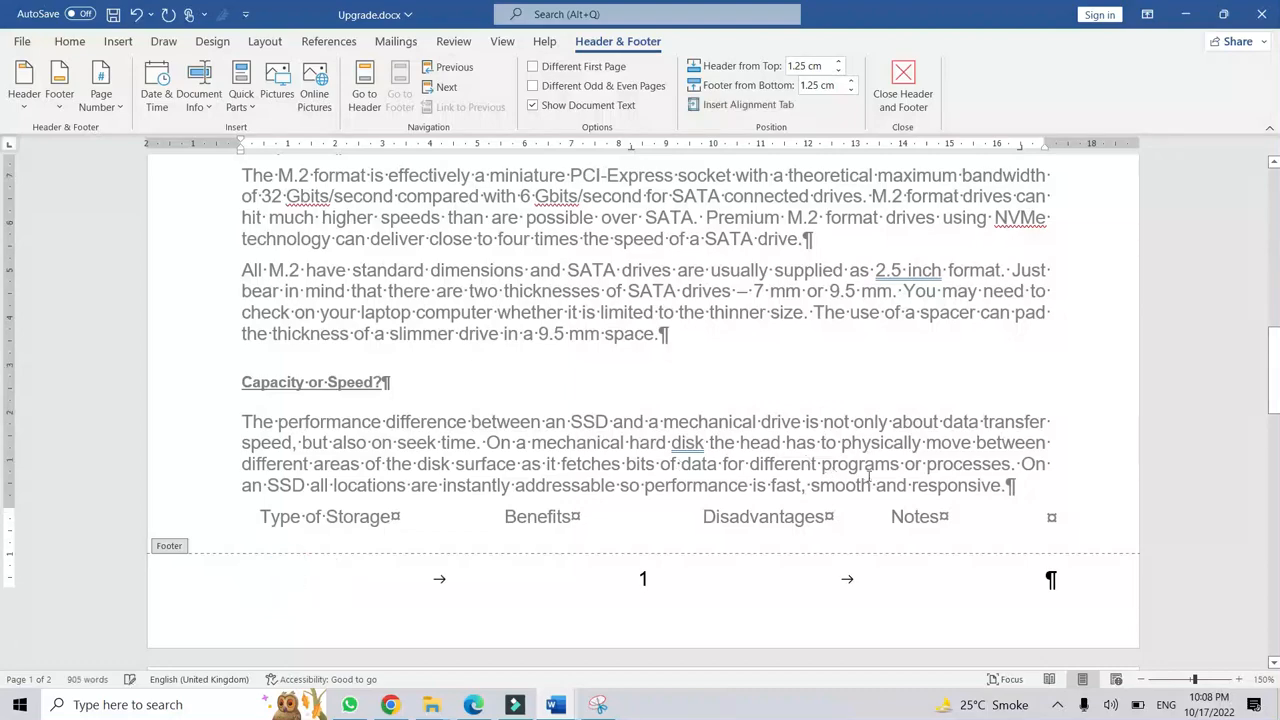
pyautogui.scroll(-4, 4, 480)
pyautogui.moveTo(1274, 469); pyautogui.dragTo(1274, 319)
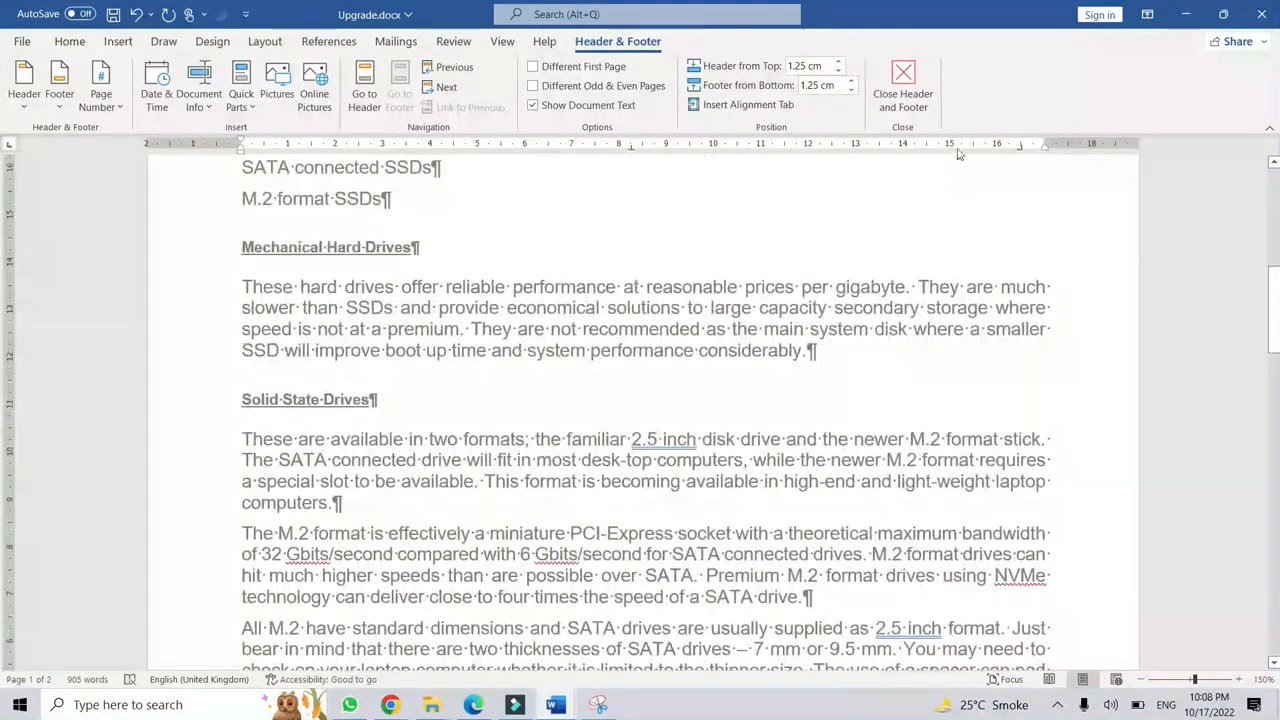
pyautogui.click(916, 84)
# Check the page number in the second page's footer, then save Upgrade.docx and hide the formatting marks.
pyautogui.scroll(-15, 4, 278)
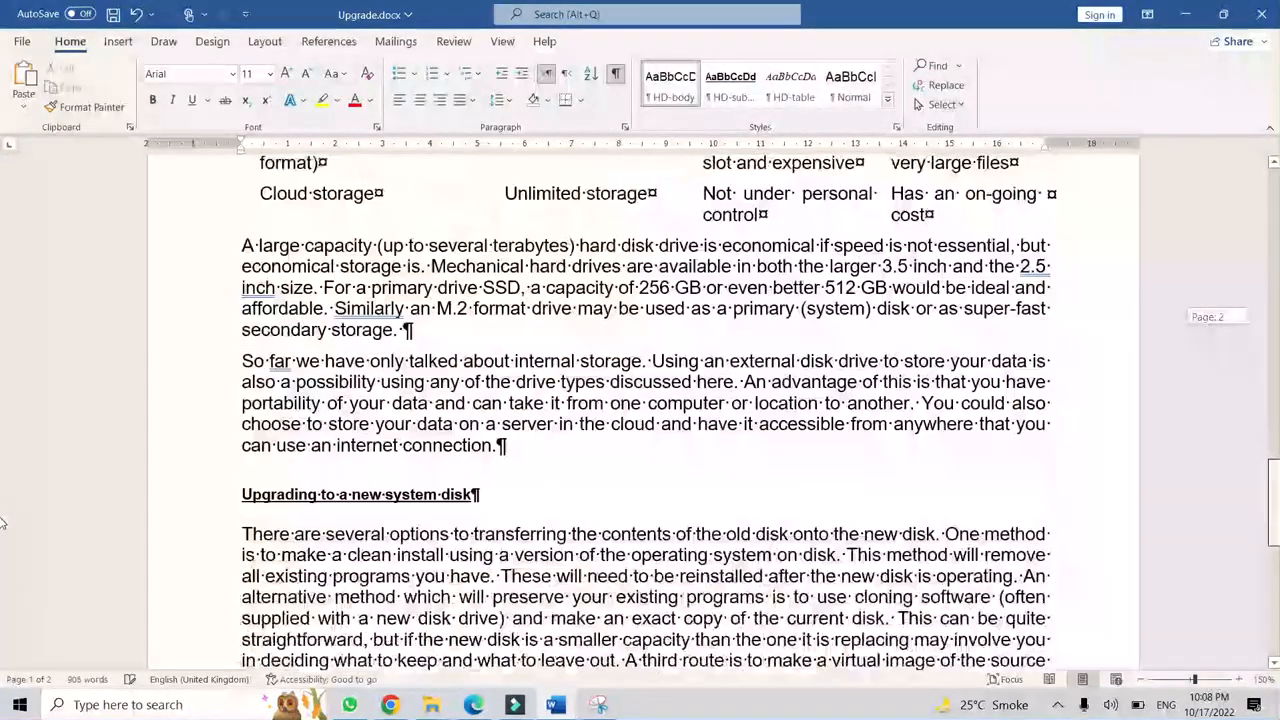
pyautogui.scroll(-6, 1001, 516)
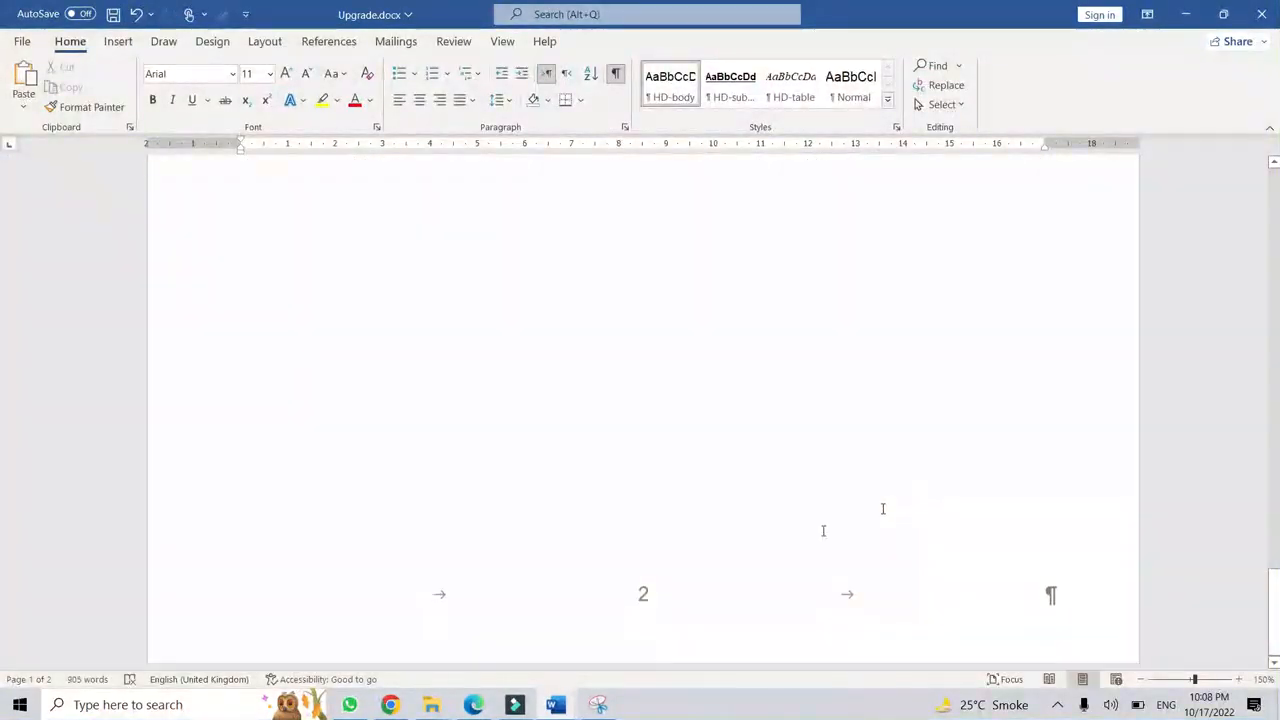
pyautogui.moveTo(1272, 617); pyautogui.dragTo(1270, 208)
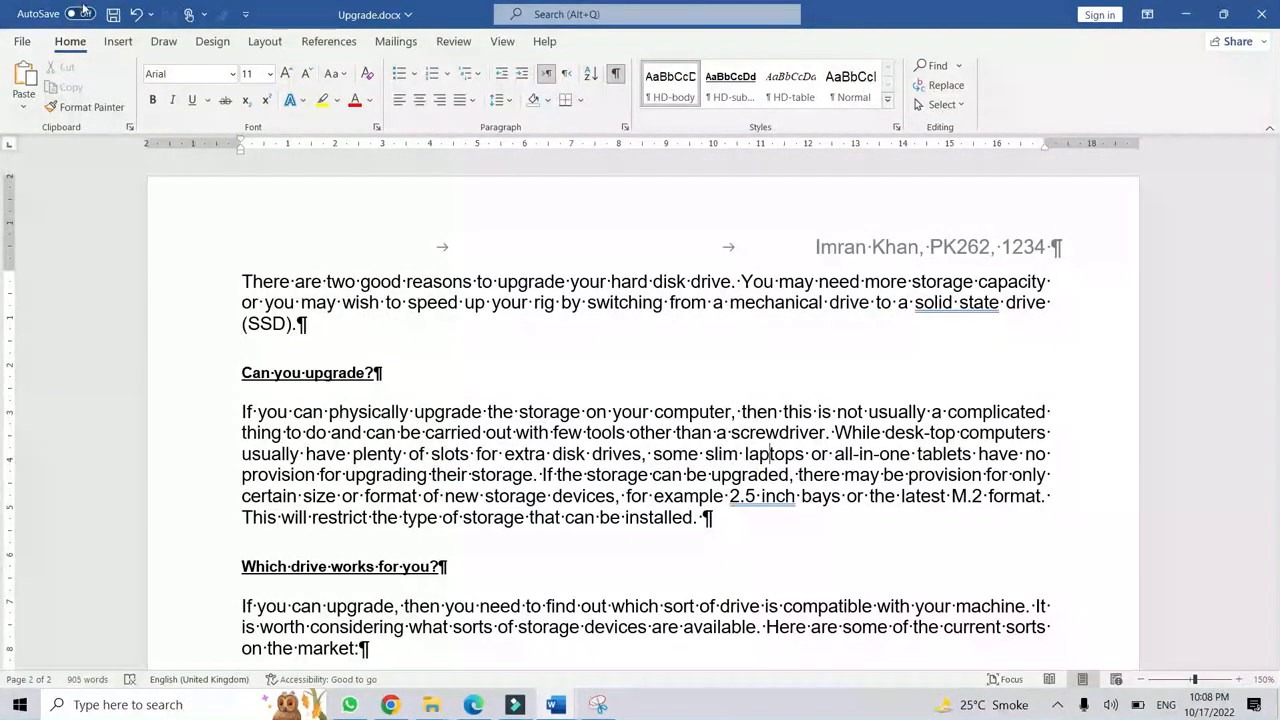
pyautogui.click(113, 14)
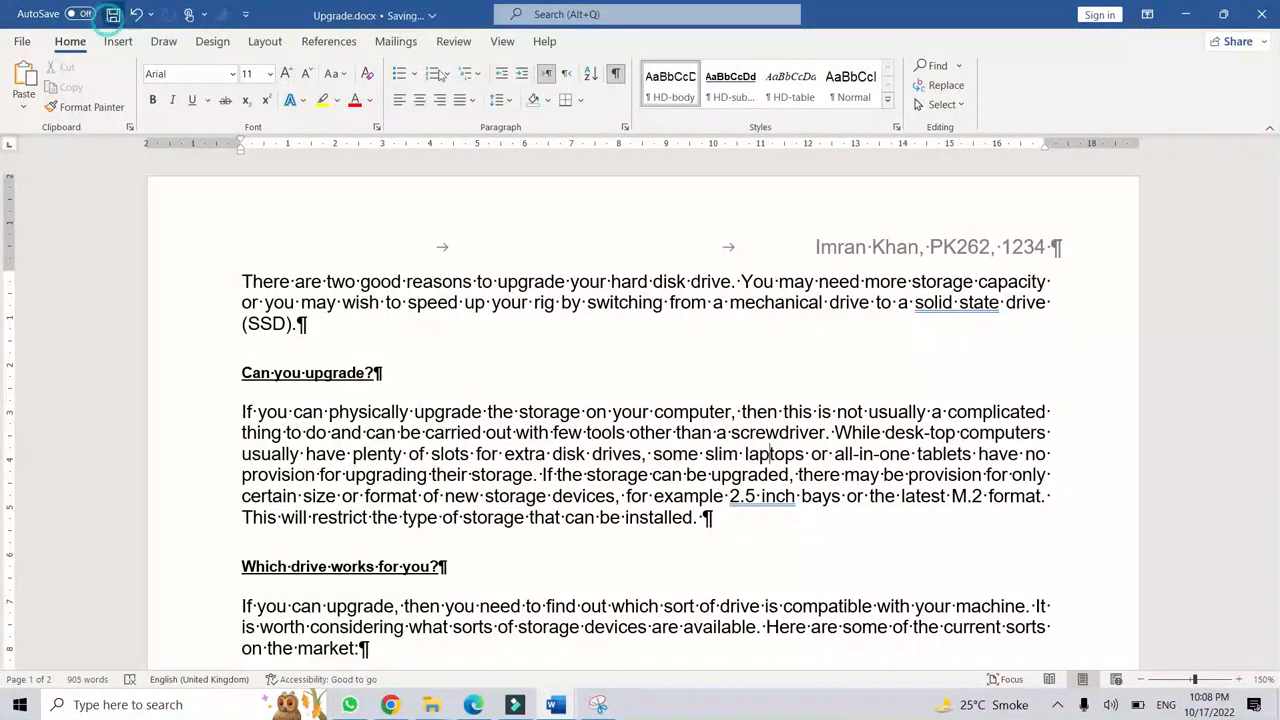
pyautogui.click(615, 73)
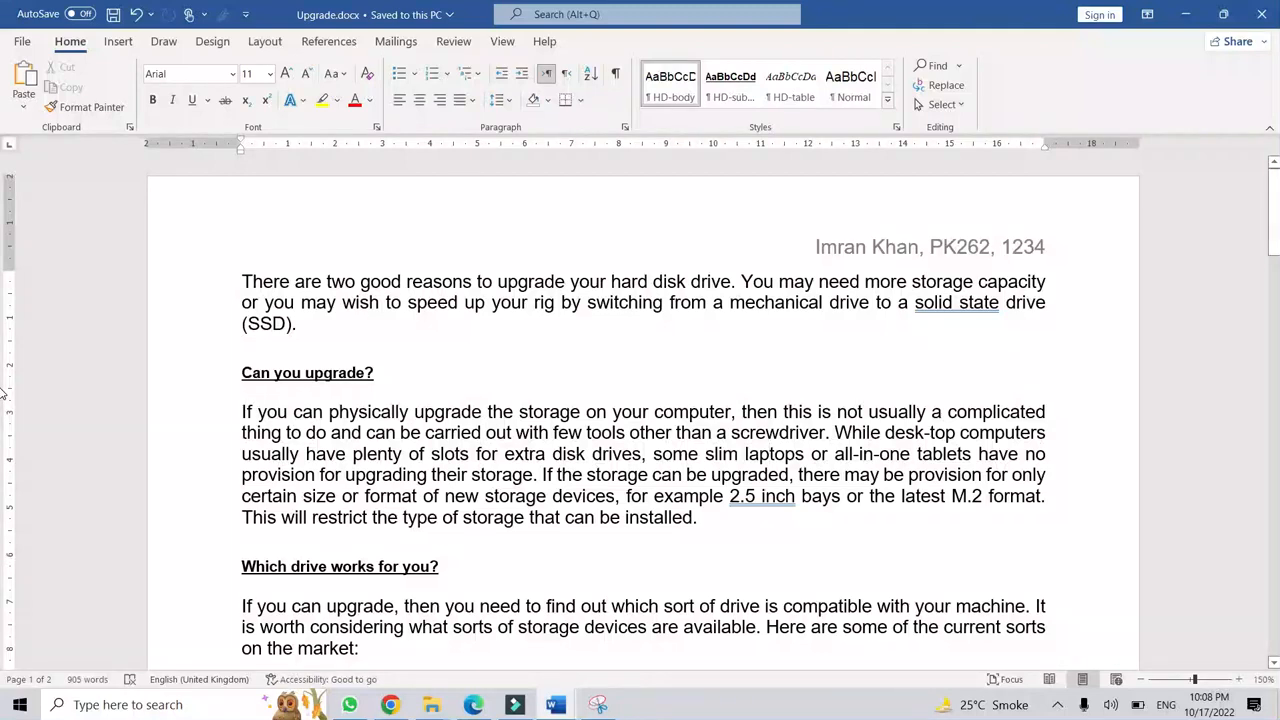
# Return to the question paper in Edge and draw a tick beside step 3's footer instruction, ending drawing mode.
pyautogui.click(486, 709)
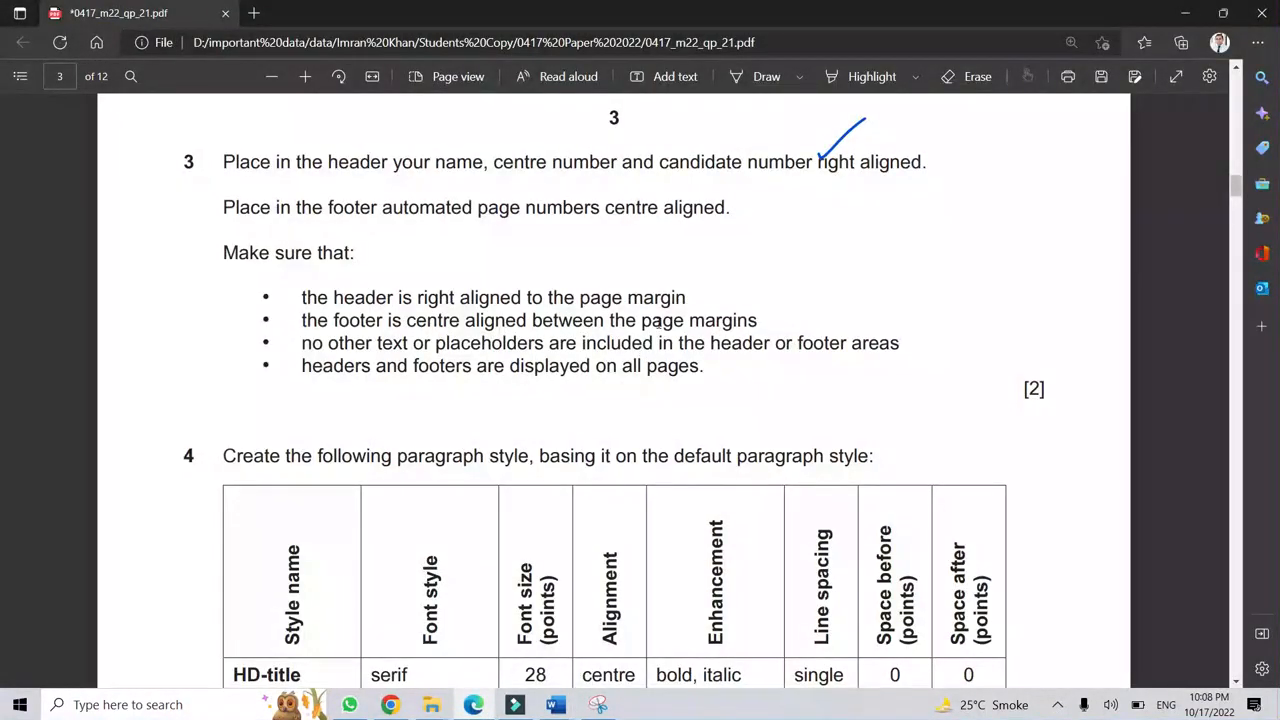
pyautogui.click(766, 77)
pyautogui.moveTo(744, 212); pyautogui.dragTo(789, 182)
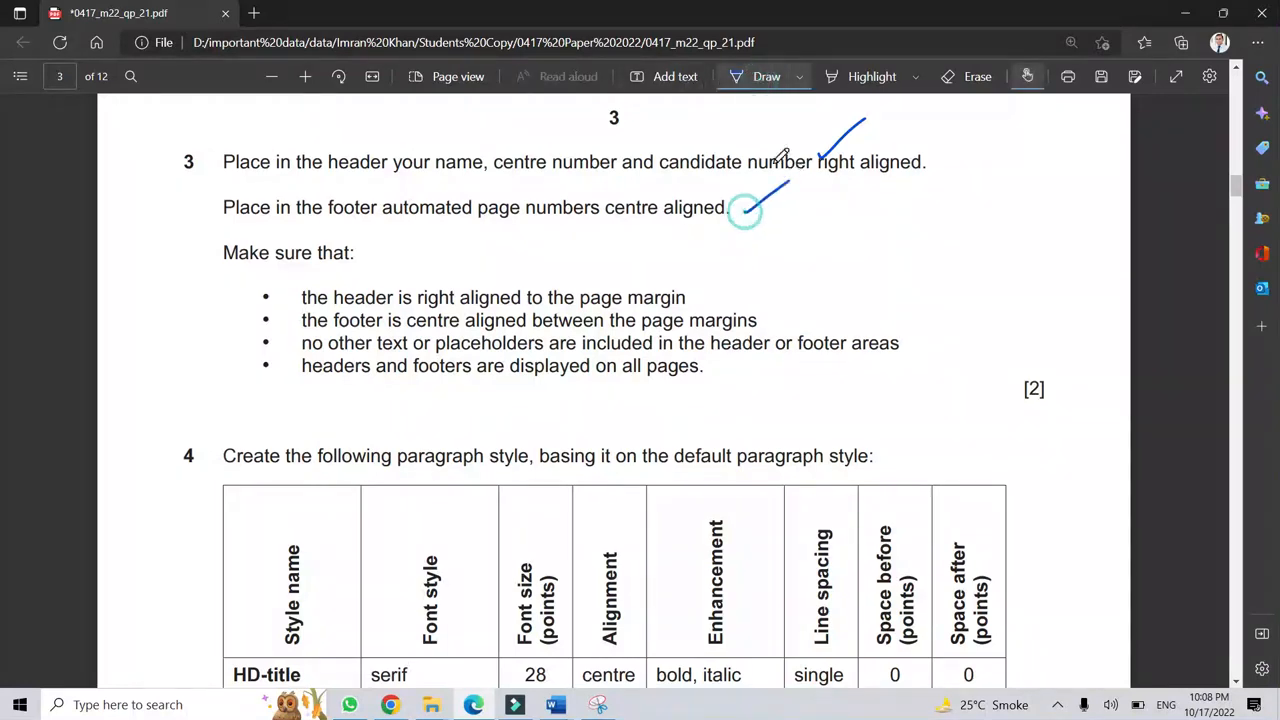
pyautogui.click(760, 80)
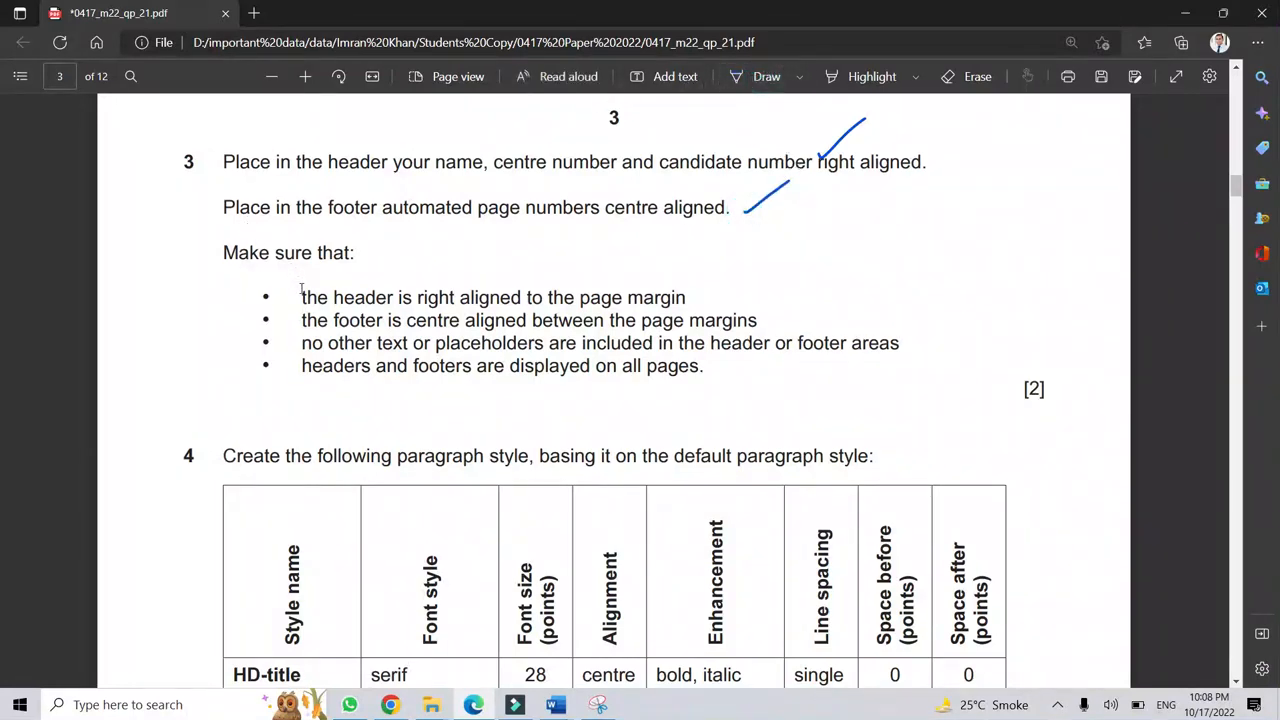
# Read step 3's four requirements on header and footer alignment, leftover placeholders and display on all pages.
pyautogui.moveTo(300, 298); pyautogui.dragTo(700, 305)
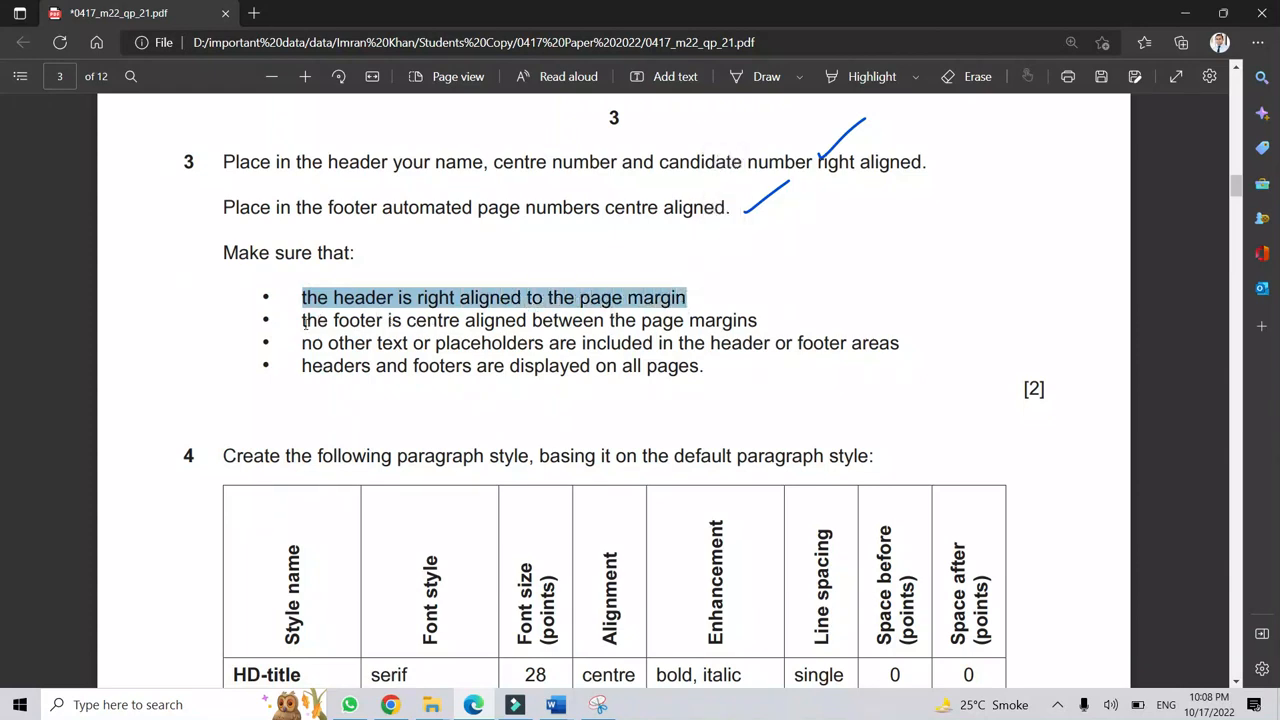
pyautogui.moveTo(303, 321); pyautogui.dragTo(760, 322)
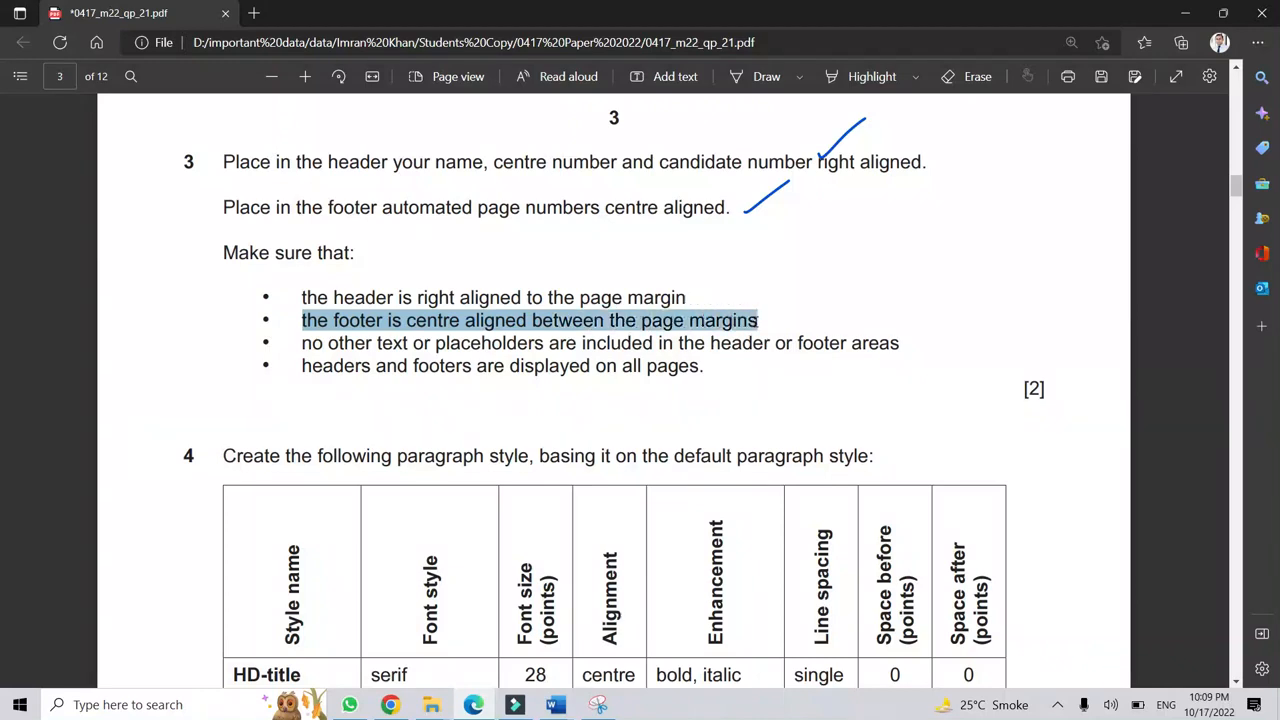
pyautogui.moveTo(301, 345); pyautogui.dragTo(905, 350)
pyautogui.scroll(-1, 673, 372)
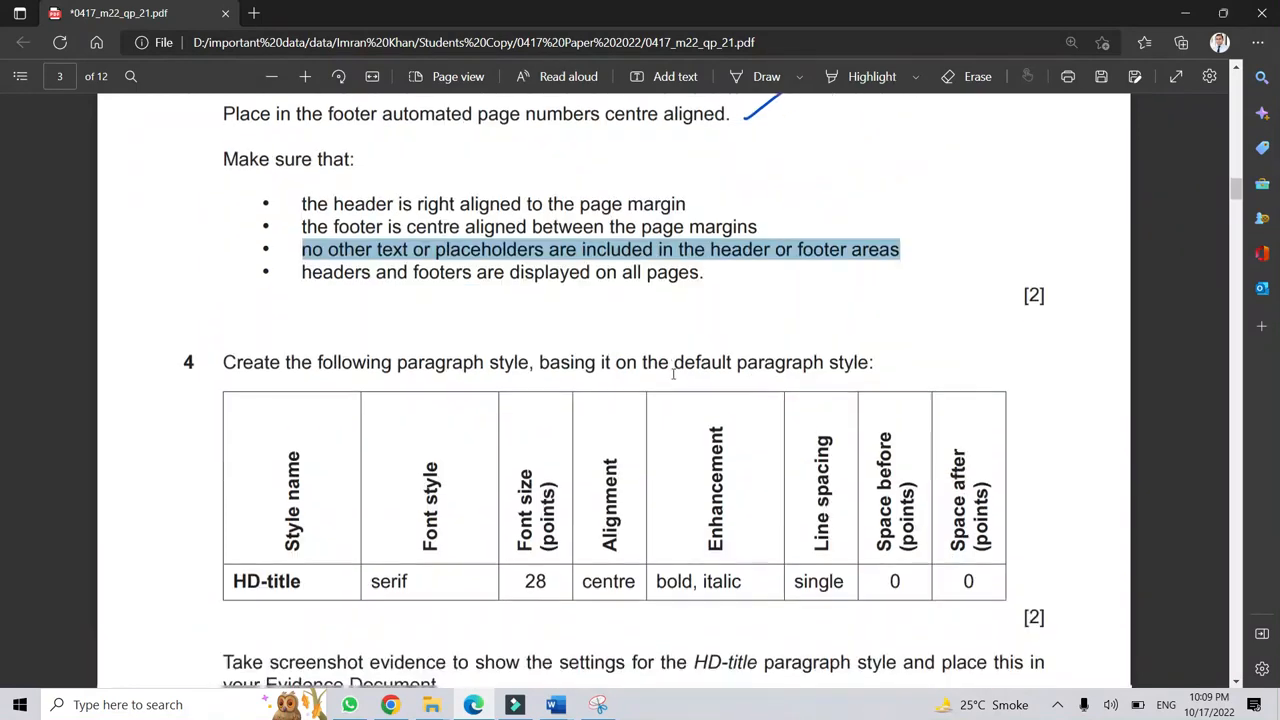
pyautogui.click(622, 258)
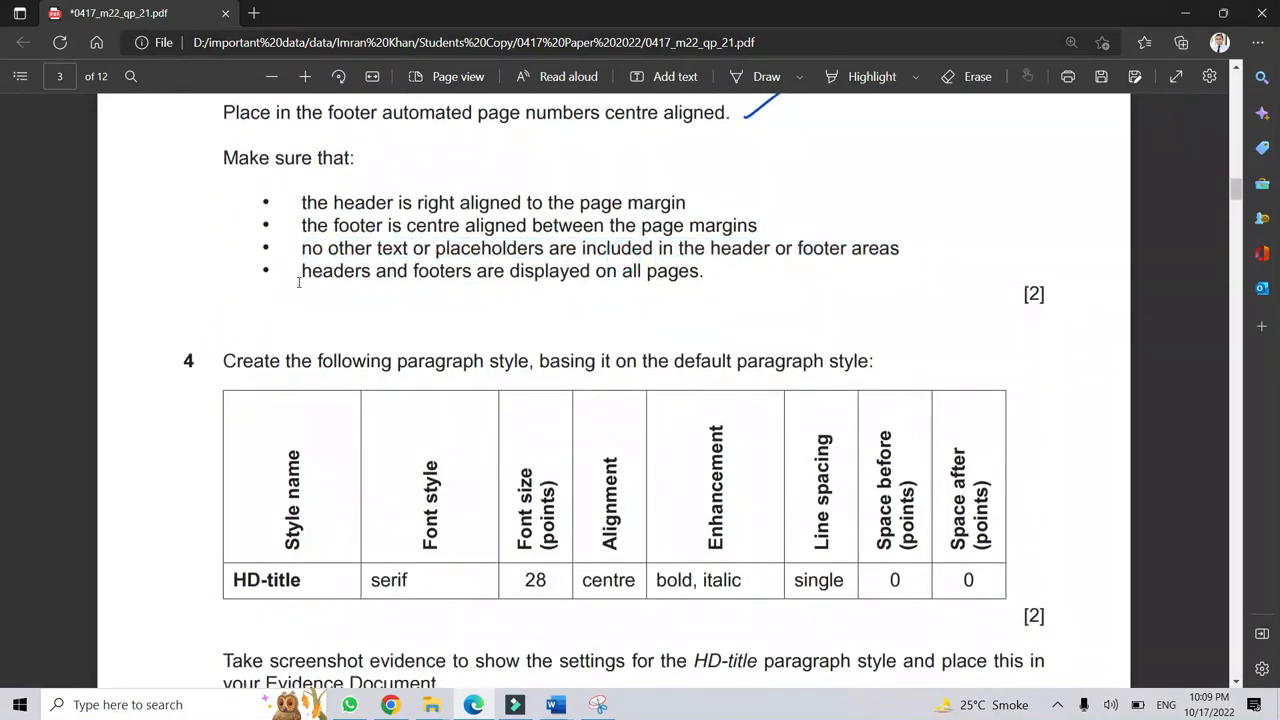
pyautogui.moveTo(296, 276); pyautogui.dragTo(700, 272)
pyautogui.click(700, 272)
pyautogui.scroll(1, 660, 272)
pyautogui.moveTo(700, 366); pyautogui.dragTo(273, 375)
# Switch to Upgrade.docx in Word and check the header and footer where page 1 meets page 2.
pyautogui.click(563, 697)
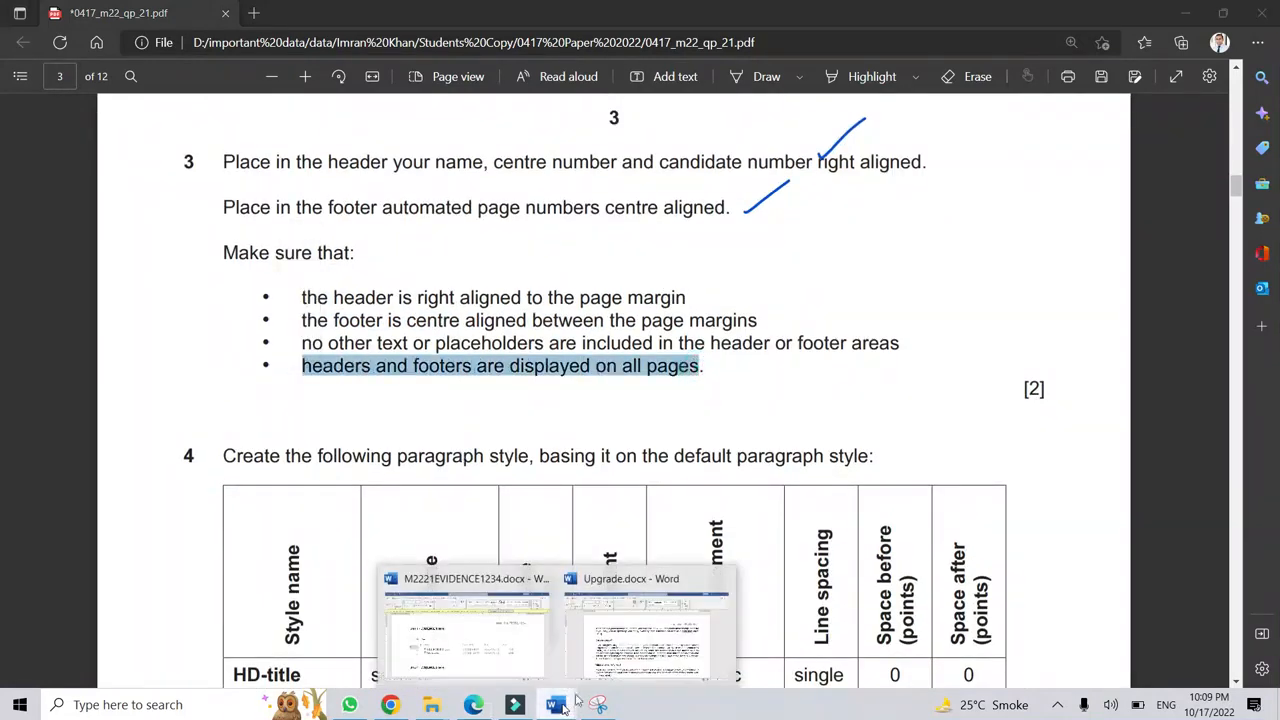
pyautogui.click(660, 651)
pyautogui.moveTo(1275, 222); pyautogui.dragTo(1221, 416)
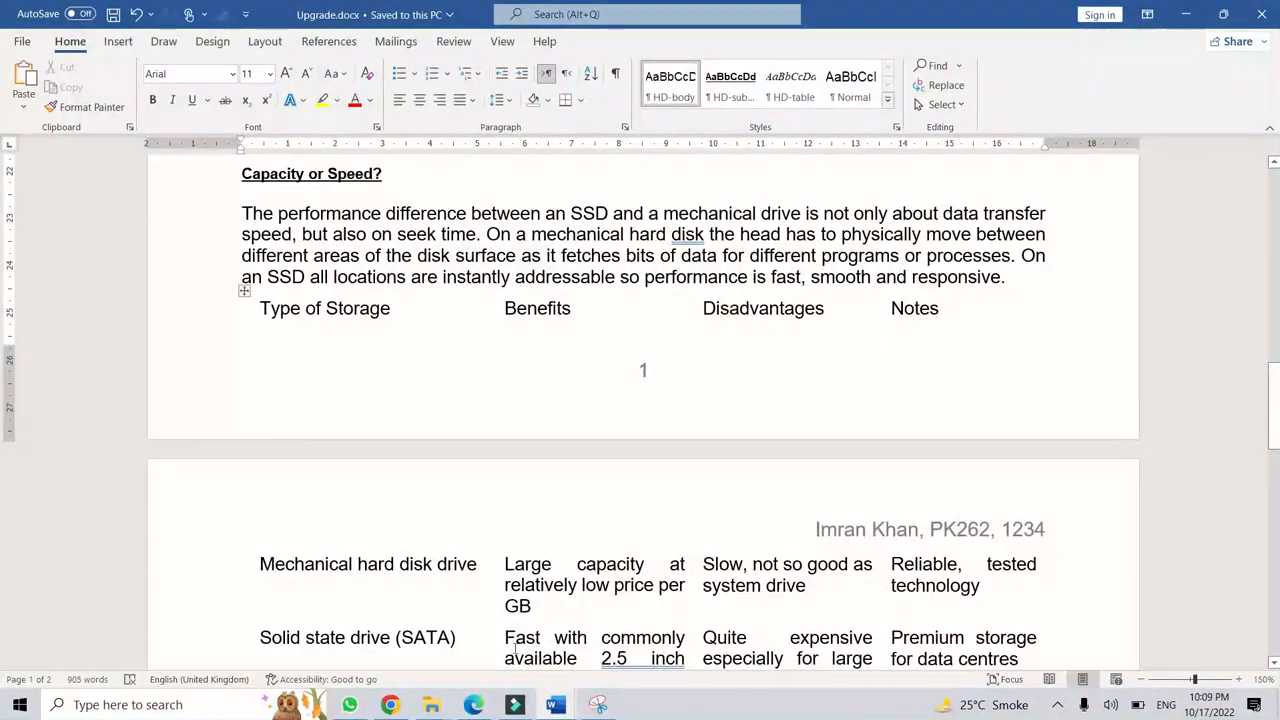
# Return to the question paper in Edge and draw a tick at step 3's mark allocation, ending drawing mode at step 4.
pyautogui.click(473, 704)
pyautogui.click(837, 382)
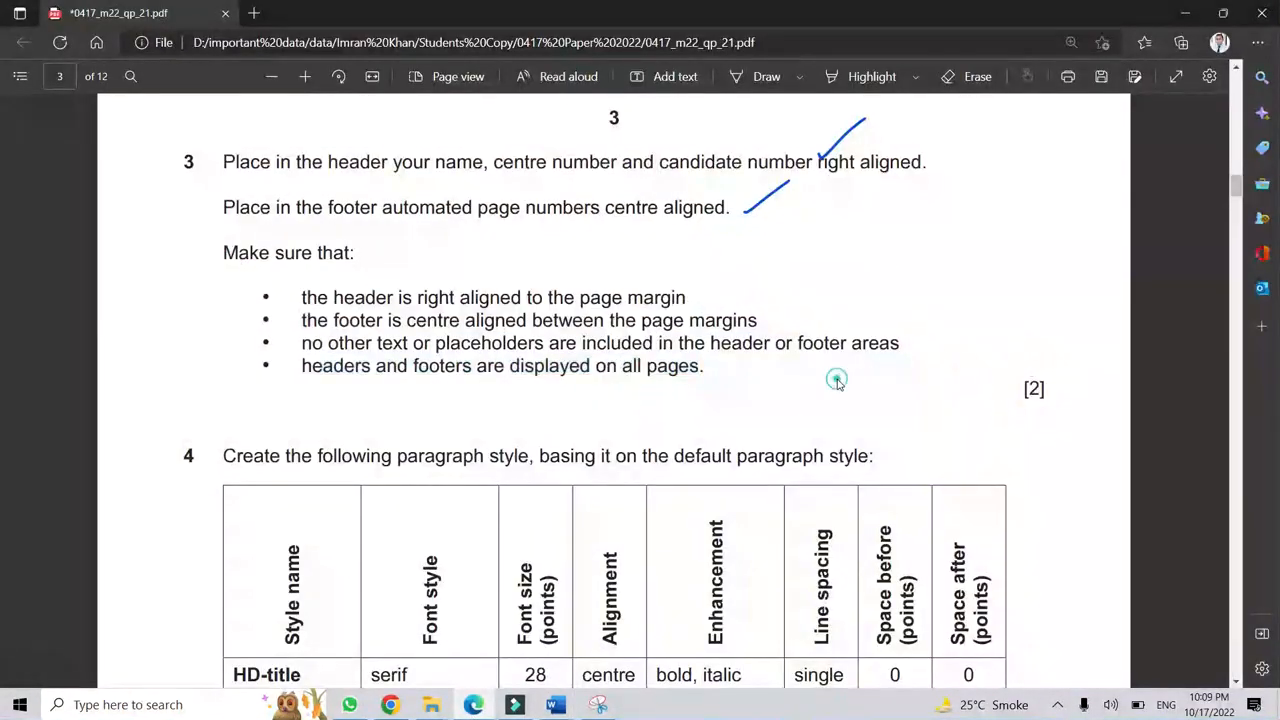
pyautogui.click(766, 76)
pyautogui.moveTo(1012, 372); pyautogui.dragTo(1097, 290)
pyautogui.scroll(-3, 960, 320)
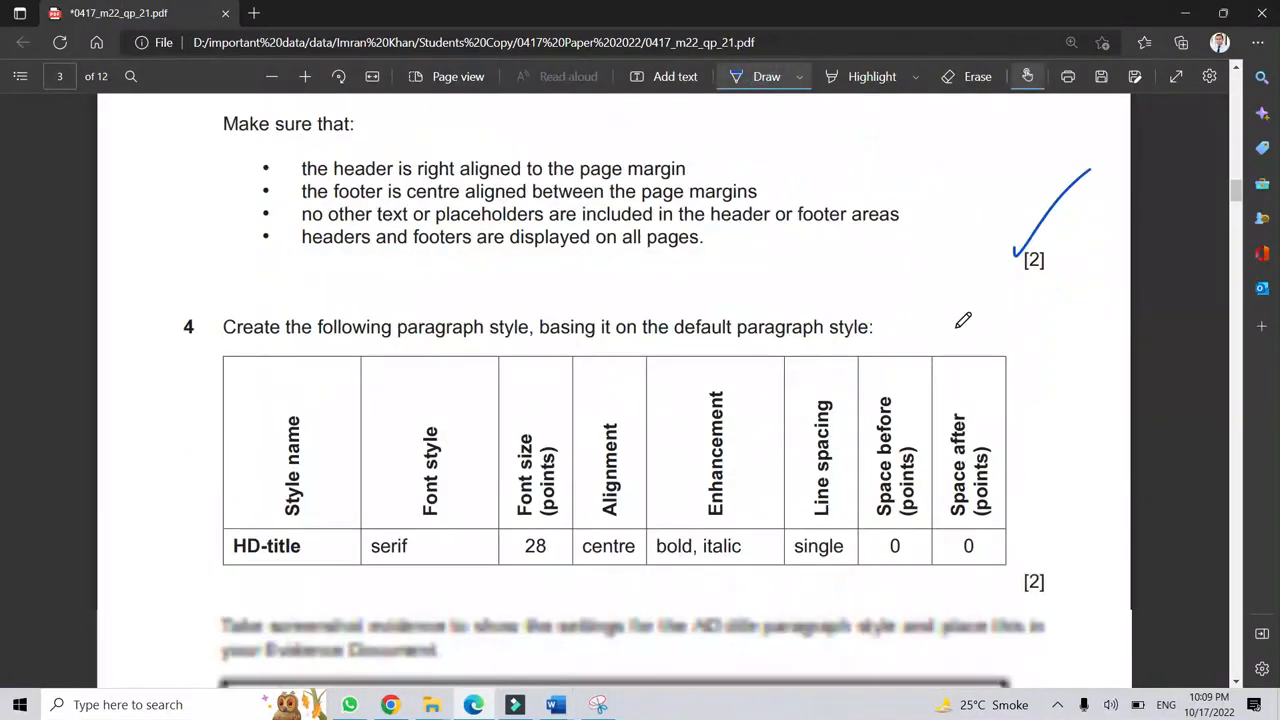
pyautogui.scroll(1, 960, 400)
pyautogui.scroll(-1, 960, 318)
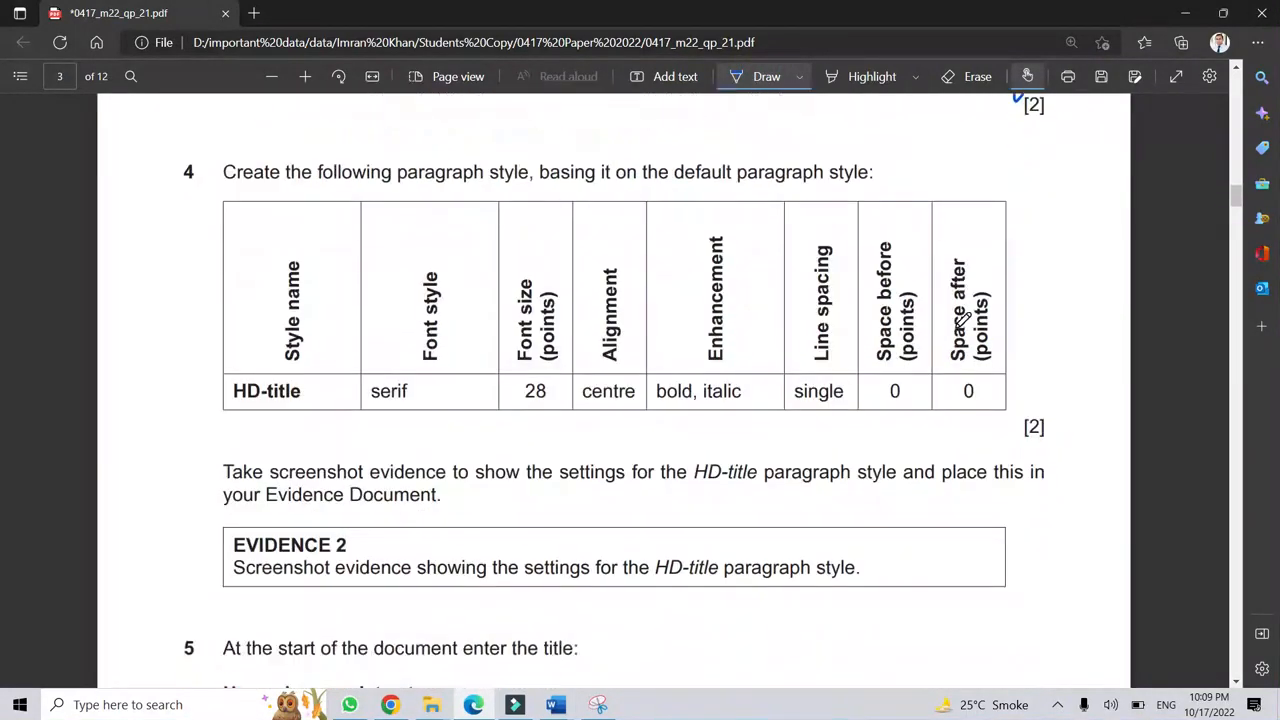
pyautogui.click(778, 84)
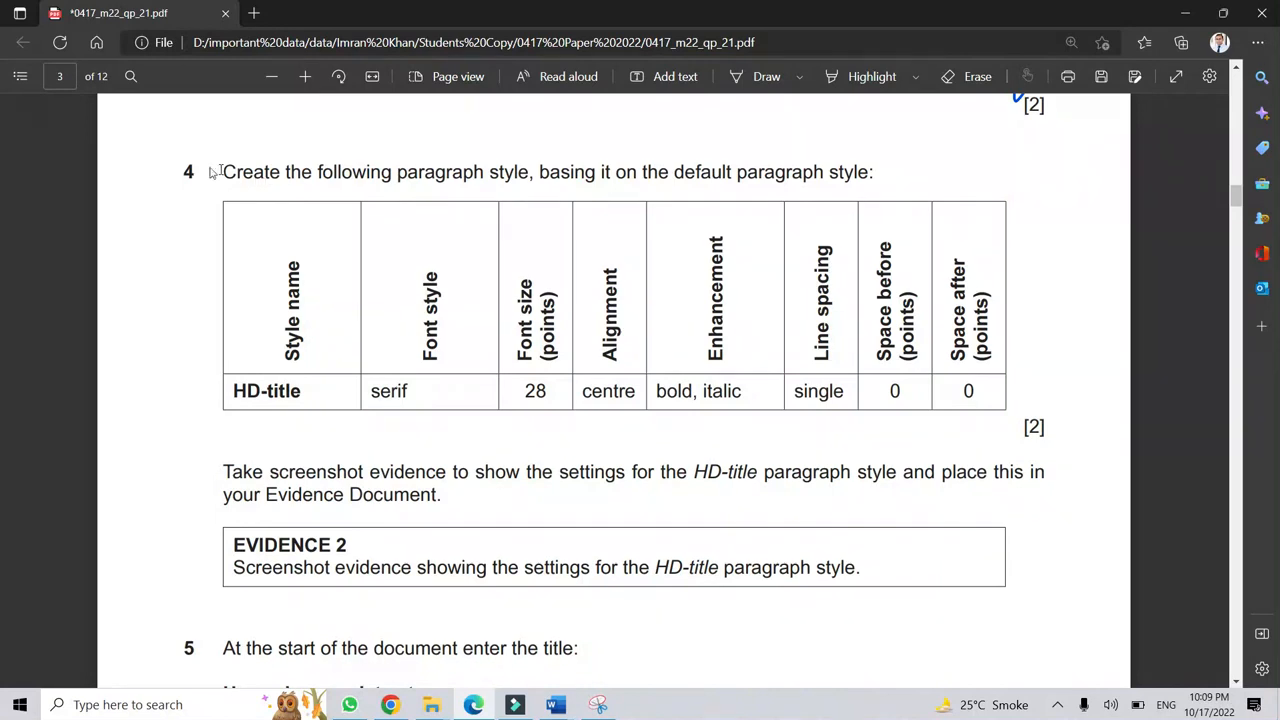
# Read step 4's paragraph style instruction and copy the style name HD-title from its table.
pyautogui.moveTo(221, 172); pyautogui.dragTo(238, 172)
pyautogui.moveTo(829, 168); pyautogui.dragTo(271, 249)
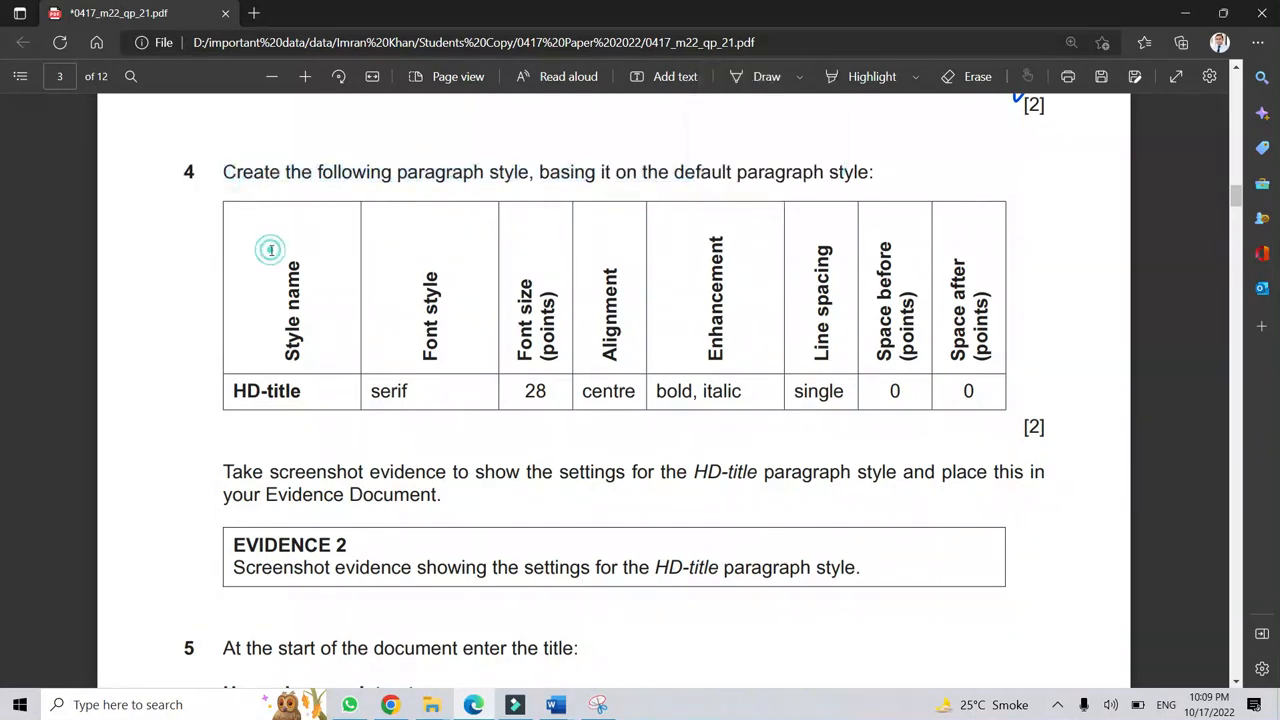
pyautogui.moveTo(229, 392); pyautogui.dragTo(304, 390)
pyautogui.click(303, 393)
pyautogui.click(233, 390)
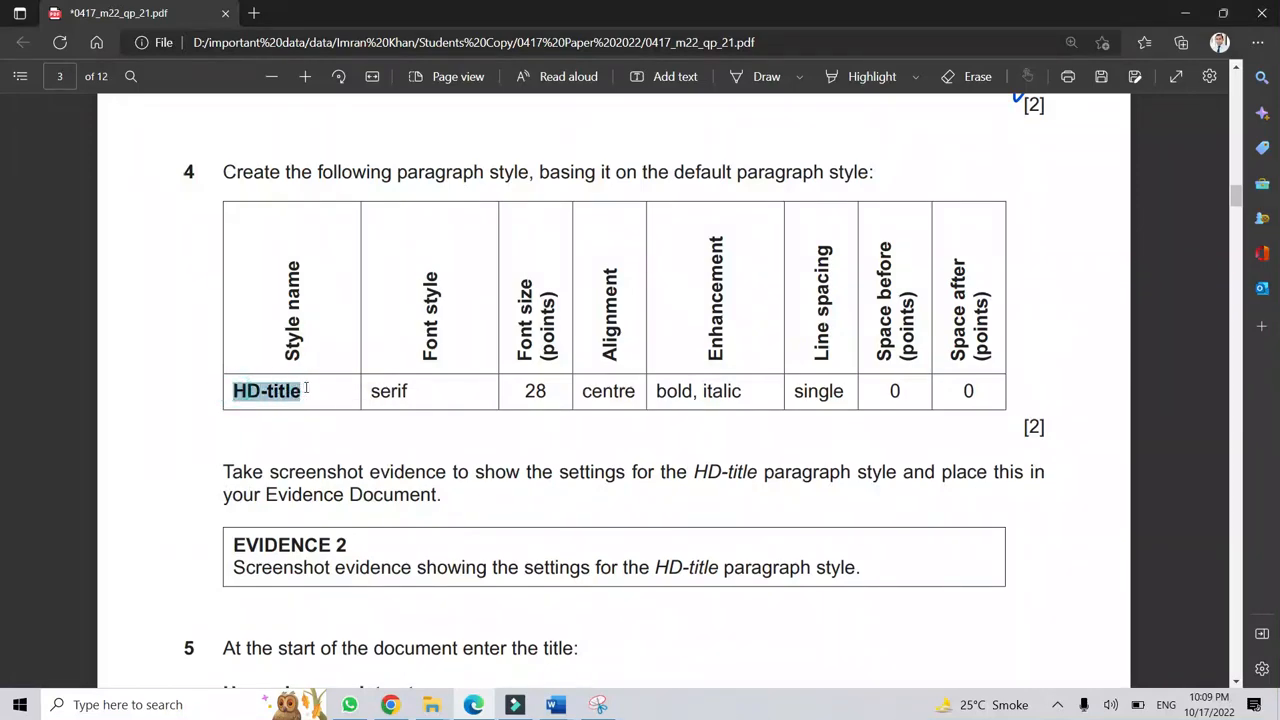
pyautogui.rightClick(296, 392)
pyautogui.click(330, 118)
# Switch to Upgrade.docx in Word, start a new style named HD-title and open its full formatting settings.
pyautogui.click(556, 704)
pyautogui.click(480, 660)
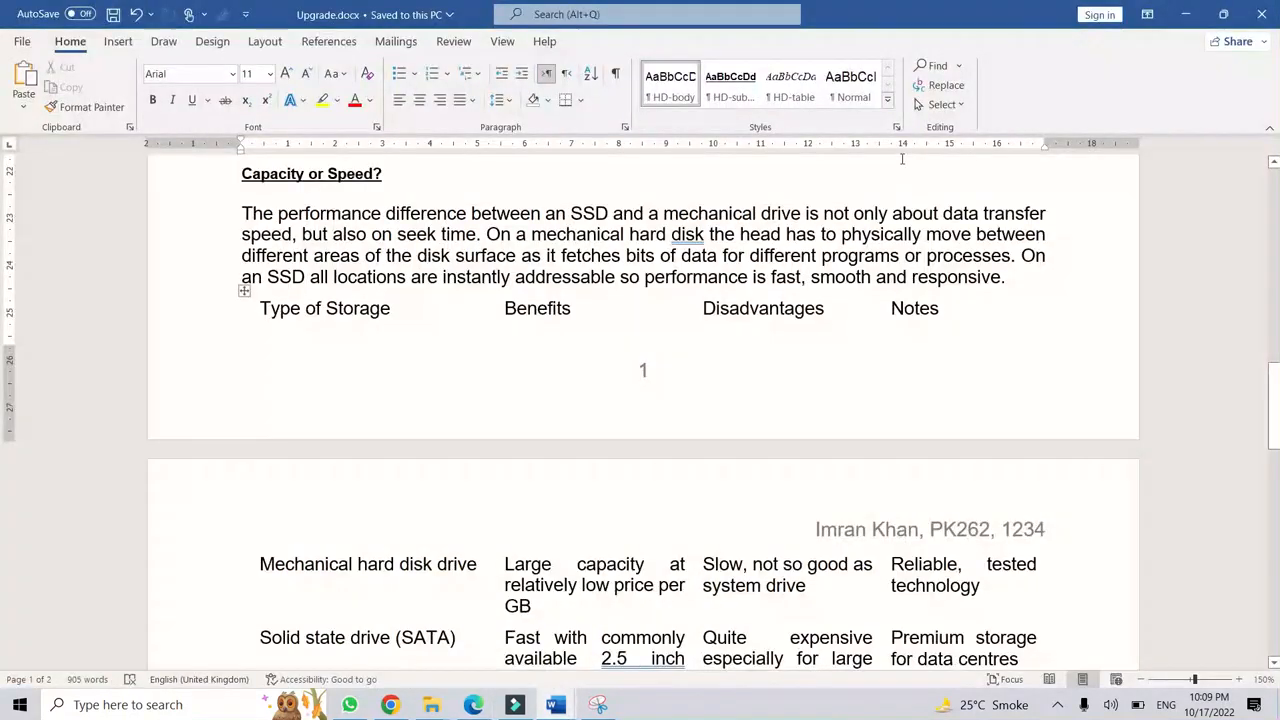
pyautogui.click(887, 99)
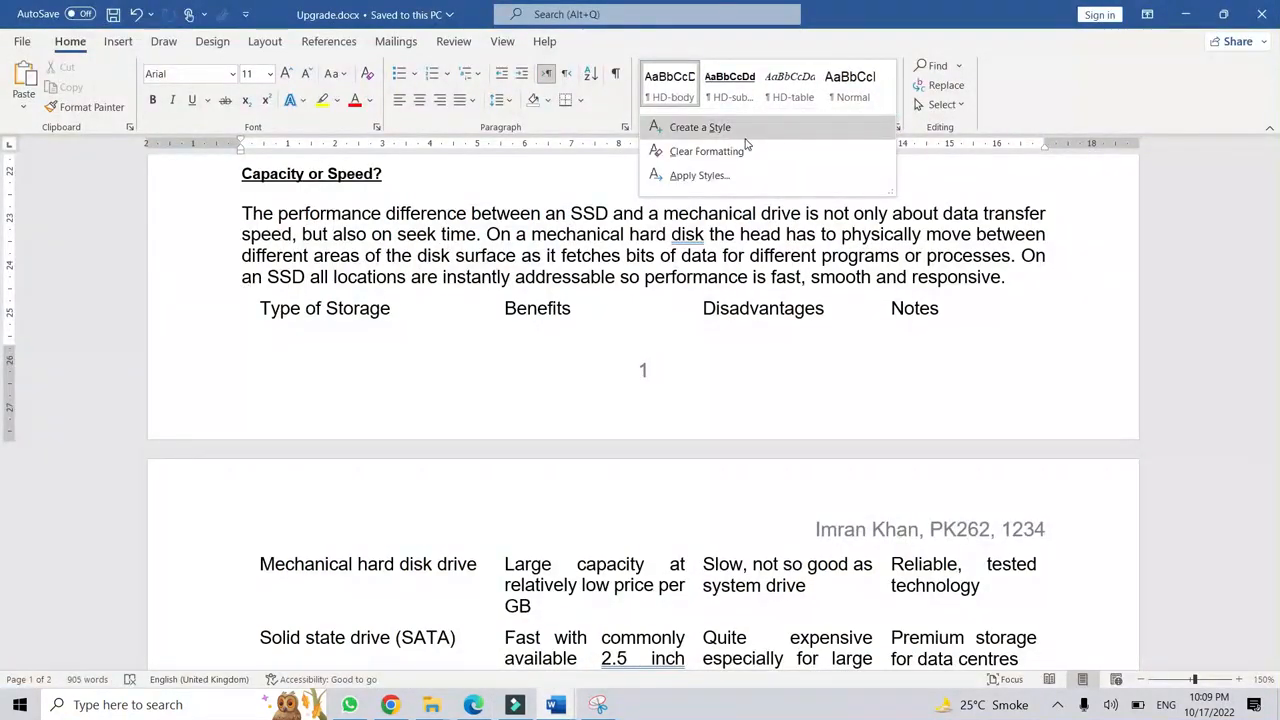
pyautogui.click(897, 128)
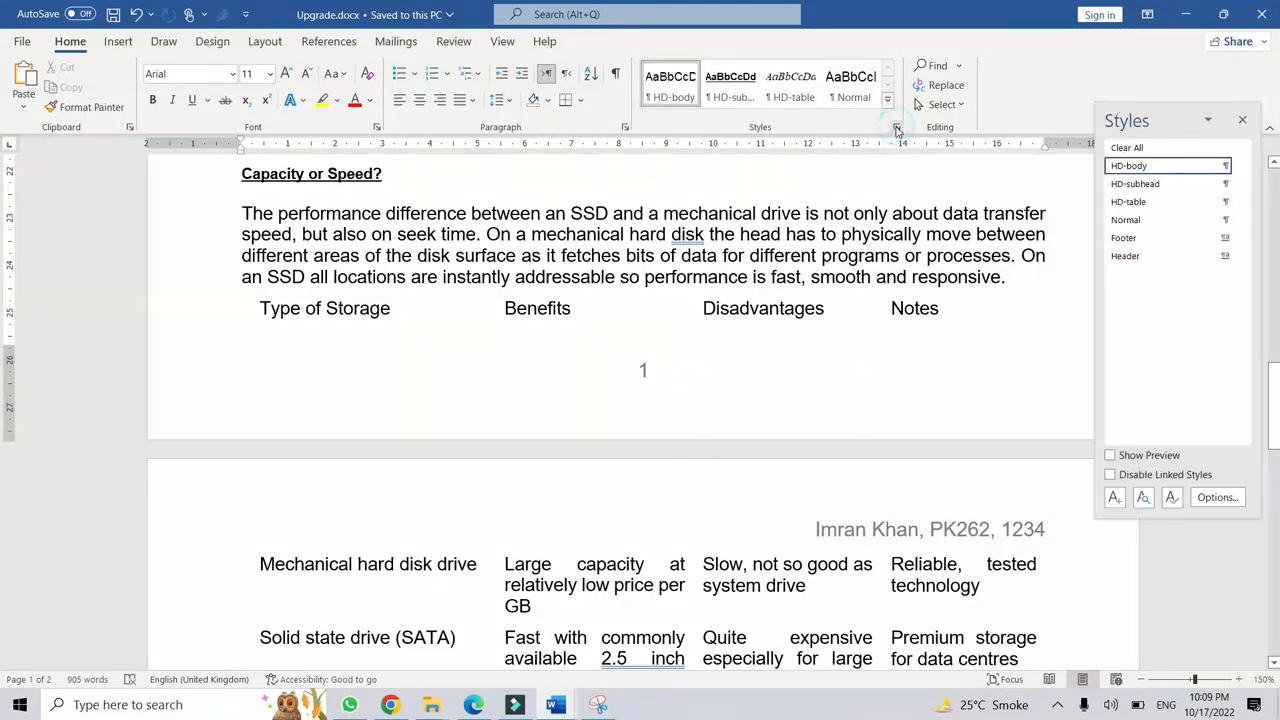
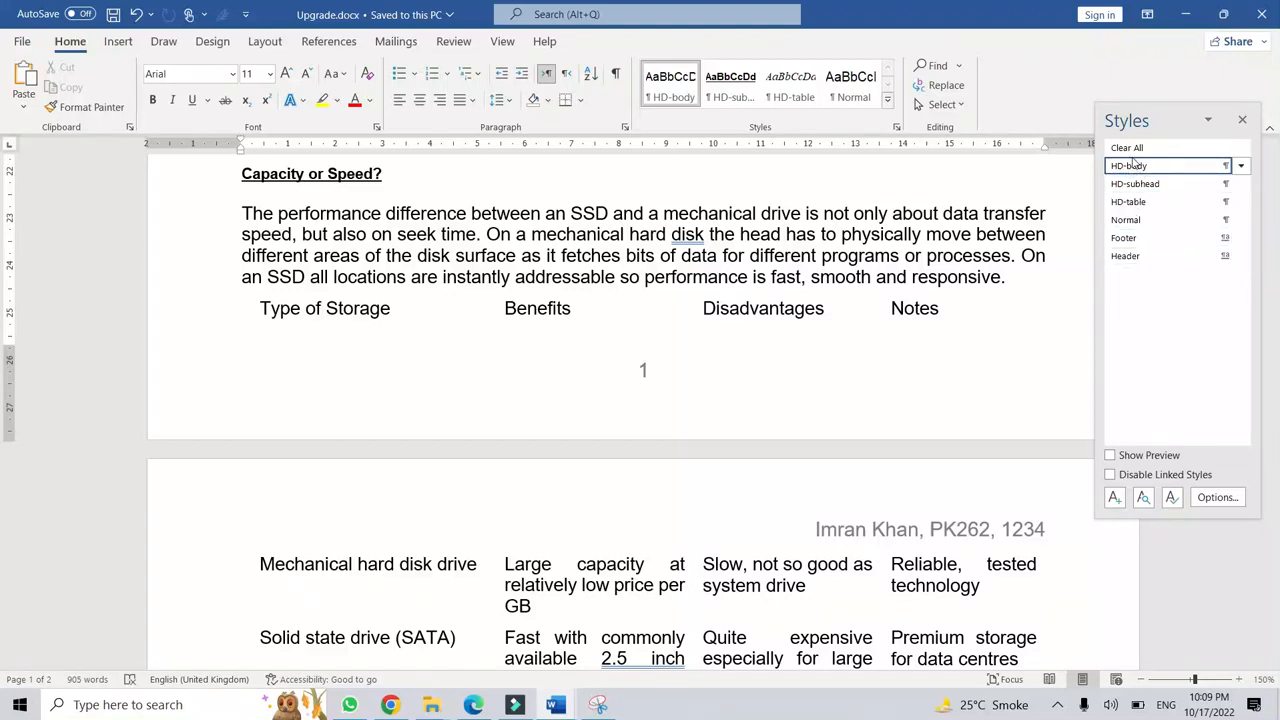
pyautogui.click(887, 99)
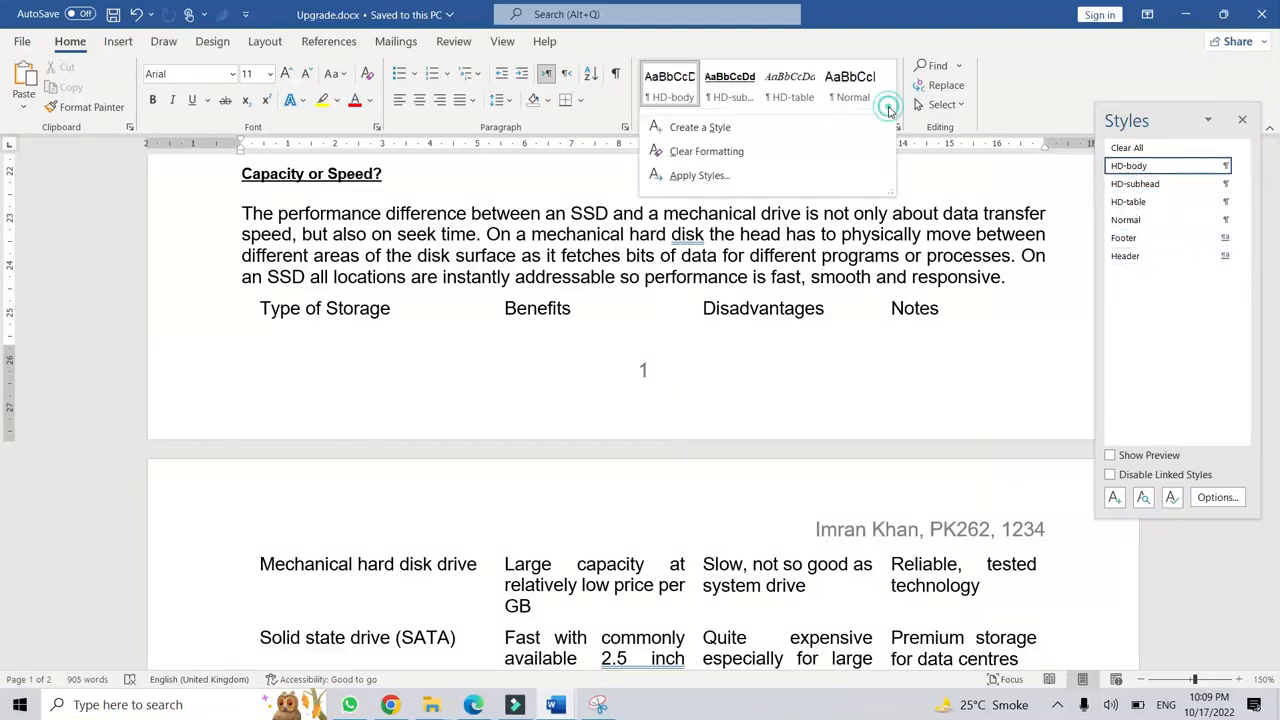
pyautogui.click(731, 131)
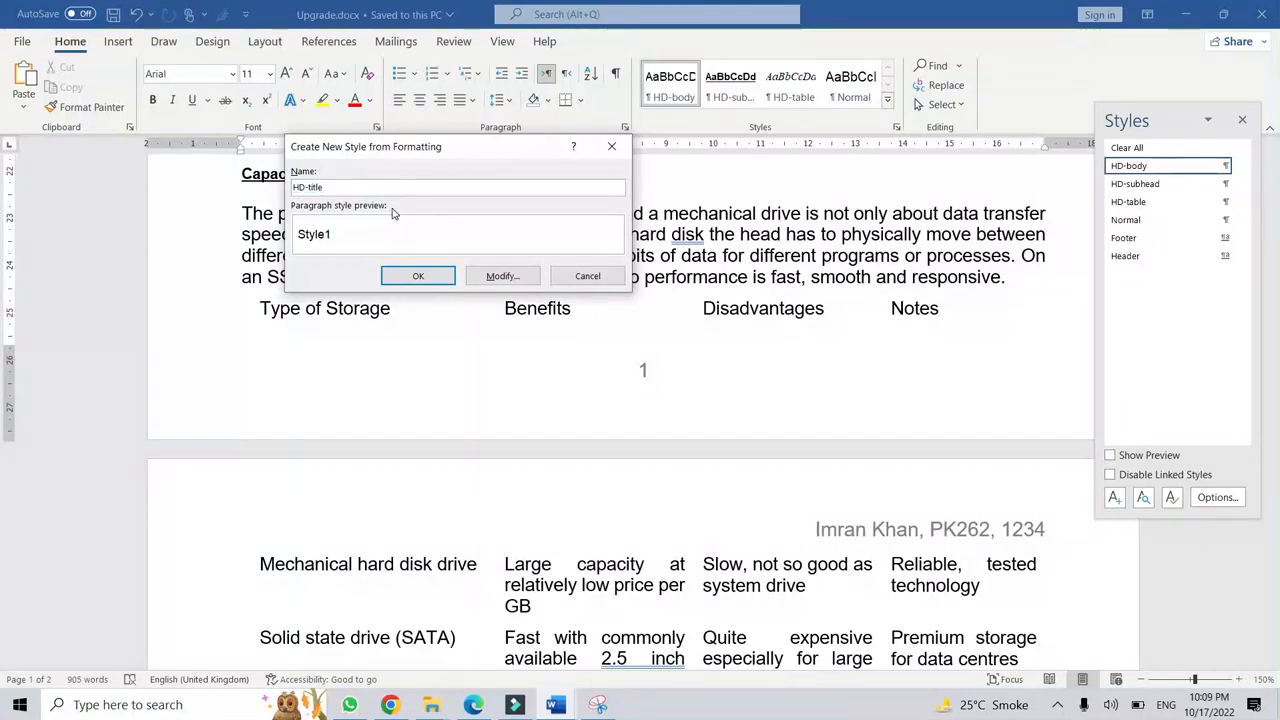
pyautogui.click(492, 275)
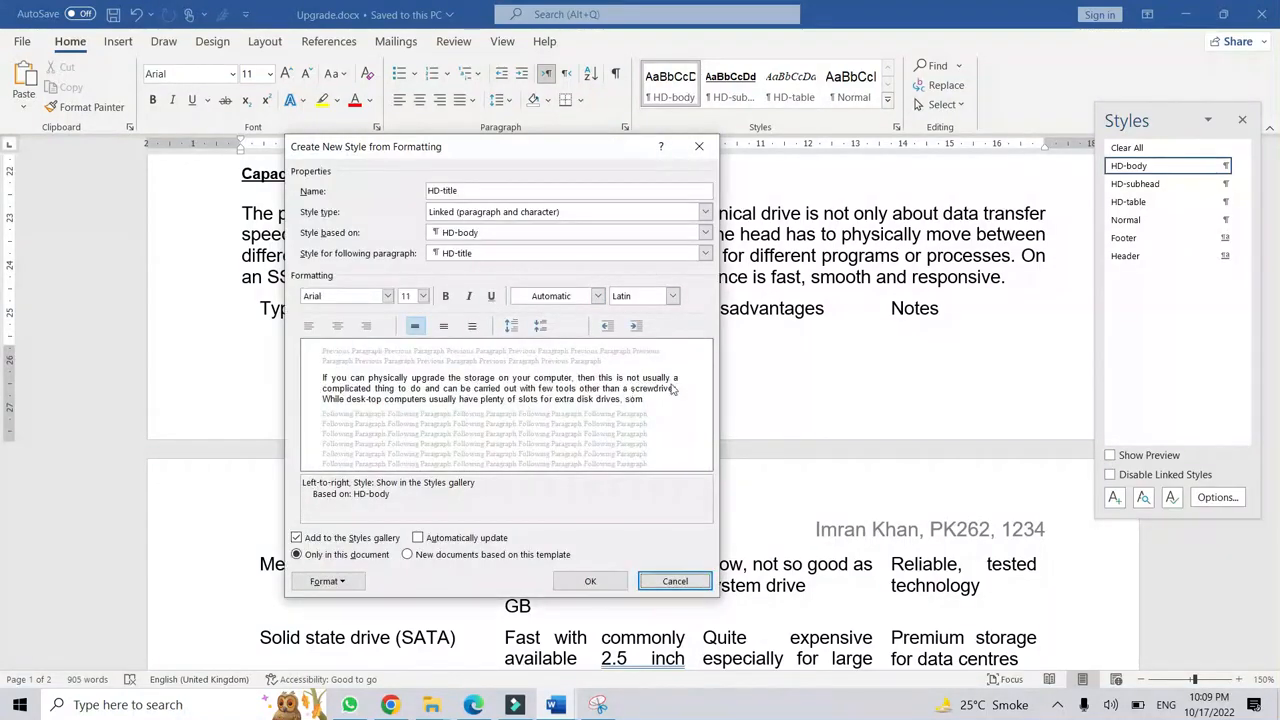
# Switch to the question paper in Edge and read the font style, alignment, enhancement and spacing required for HD-title.
pyautogui.click(473, 704)
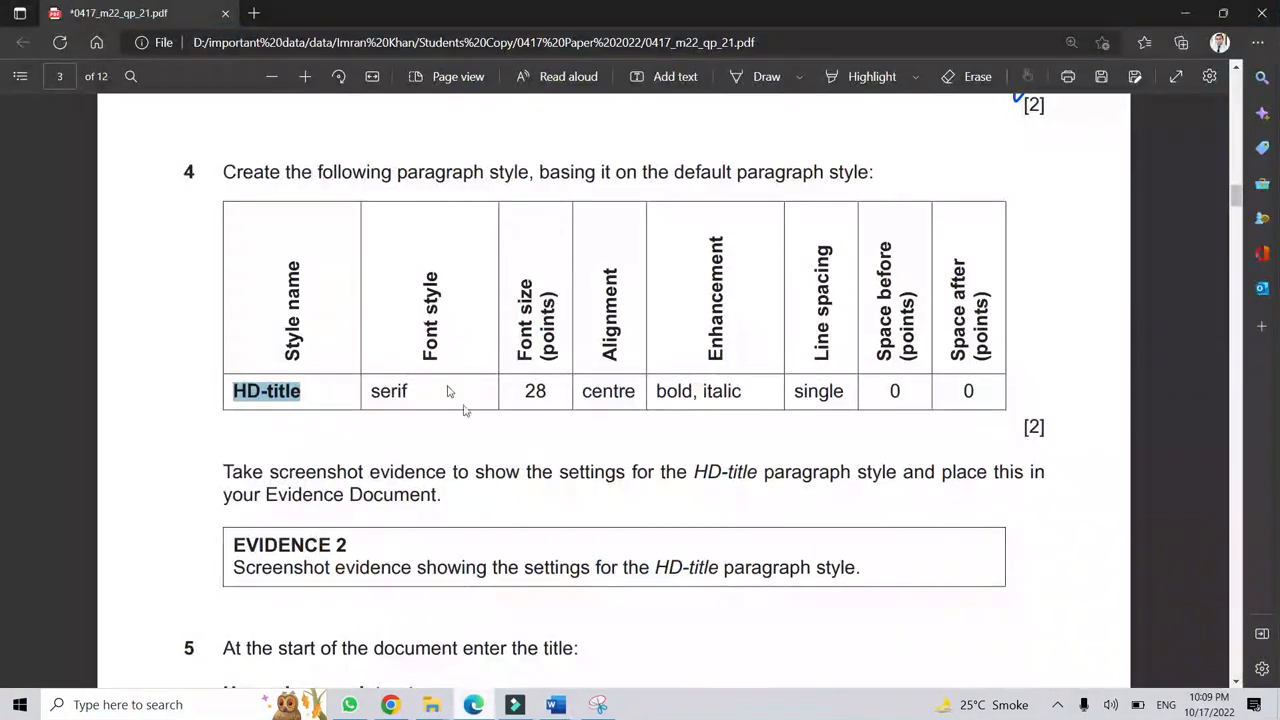
pyautogui.moveTo(372, 396); pyautogui.dragTo(418, 402)
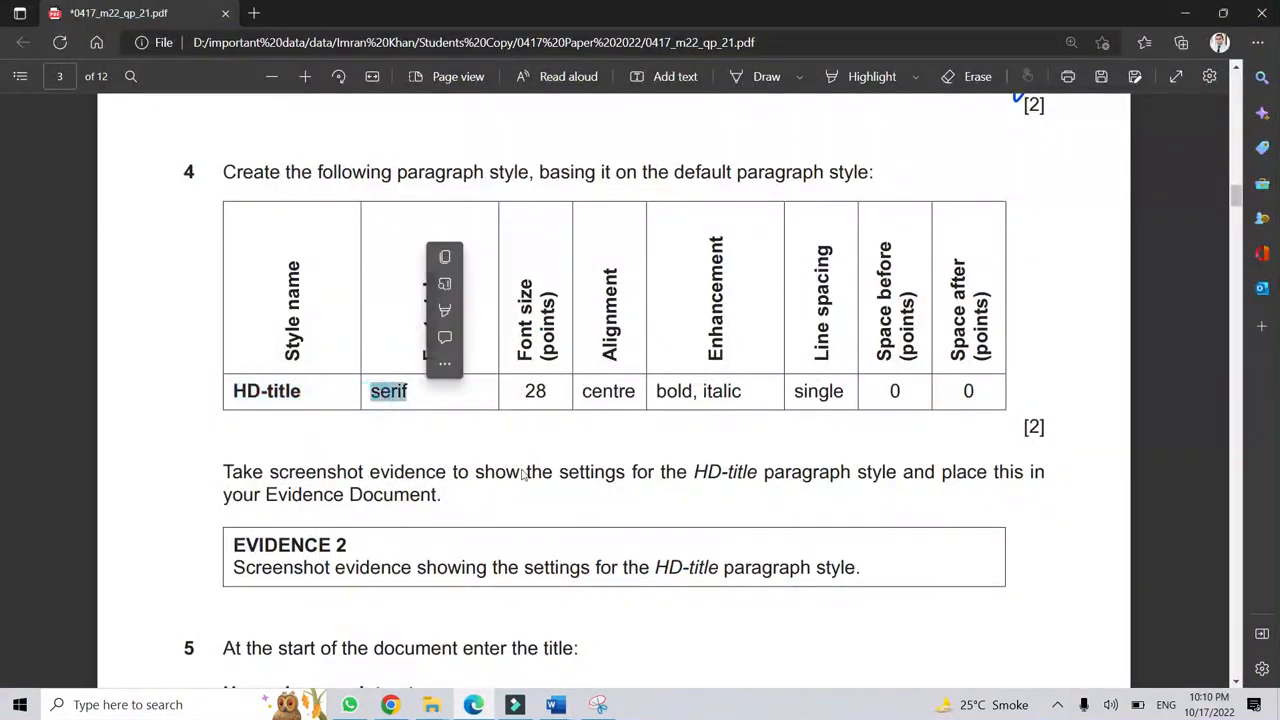
pyautogui.click(574, 393)
pyautogui.moveTo(583, 395); pyautogui.dragTo(684, 398)
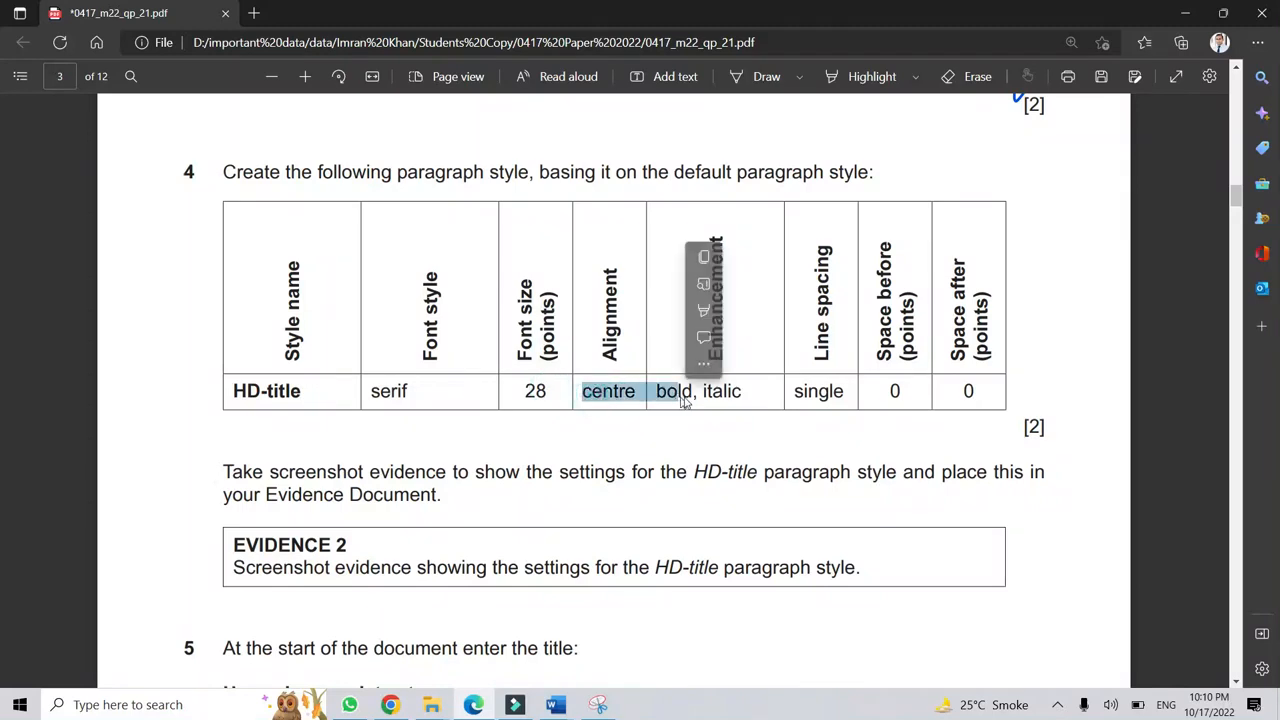
pyautogui.click(741, 397)
pyautogui.click(759, 394)
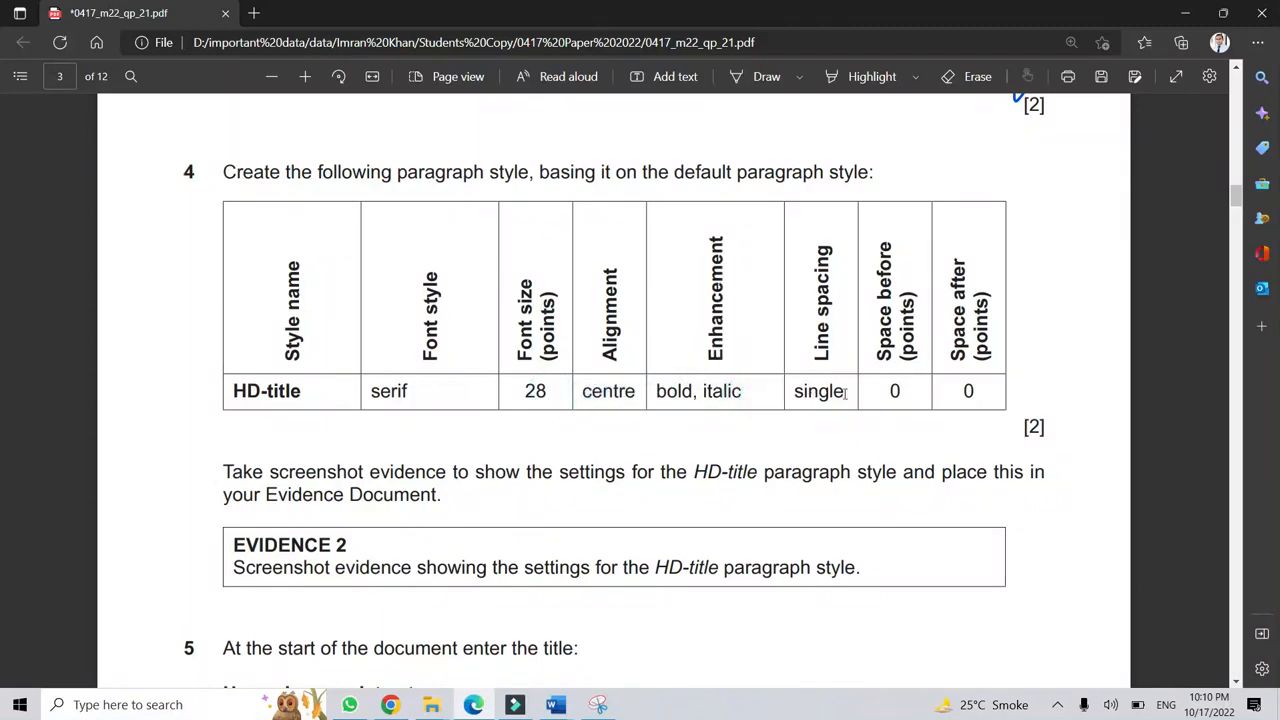
pyautogui.doubleClick(846, 392)
pyautogui.click(895, 391)
# Return to the new style in Word, keep its type as Linked (paragraph and character) and base it on Normal.
pyautogui.click(558, 708)
pyautogui.click(619, 668)
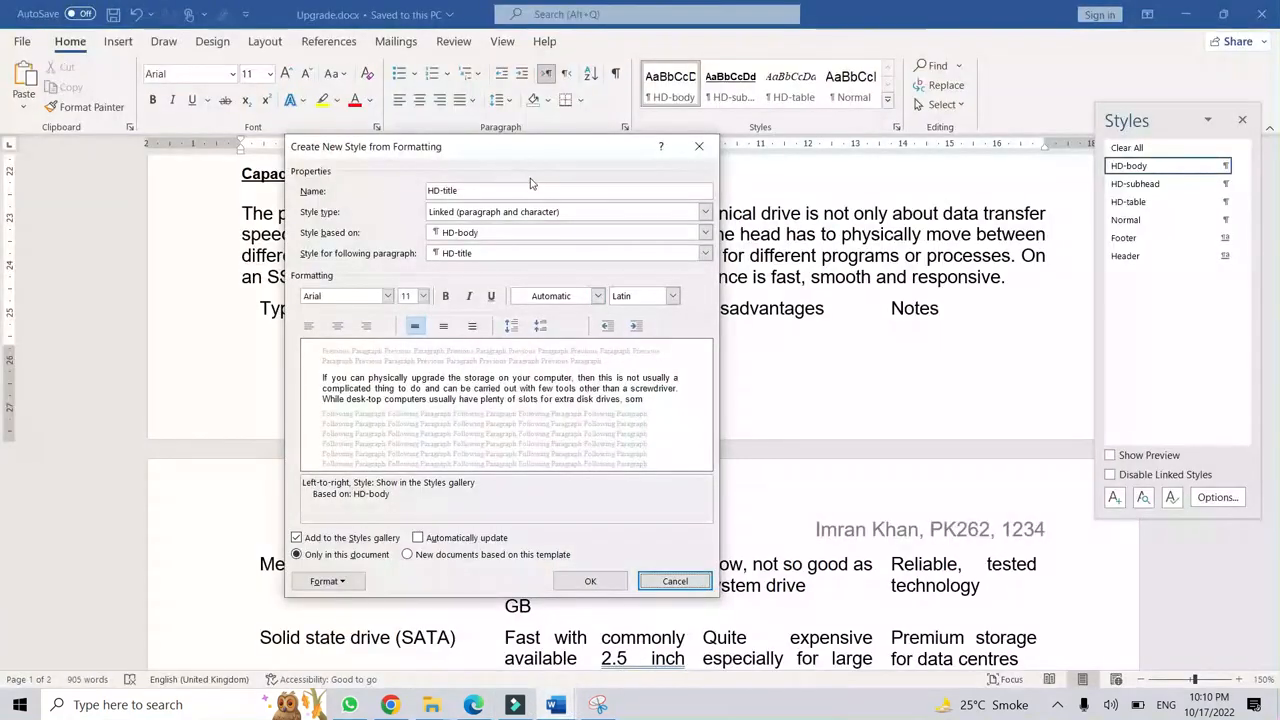
pyautogui.click(703, 213)
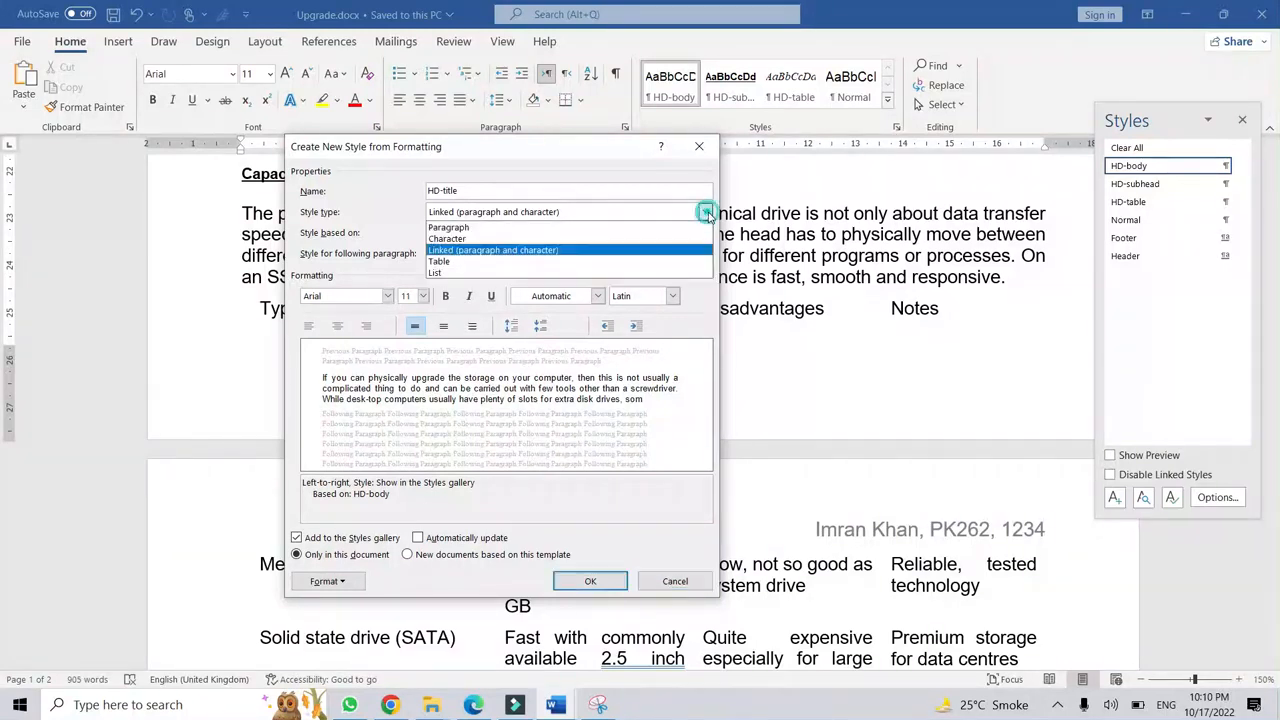
pyautogui.click(474, 251)
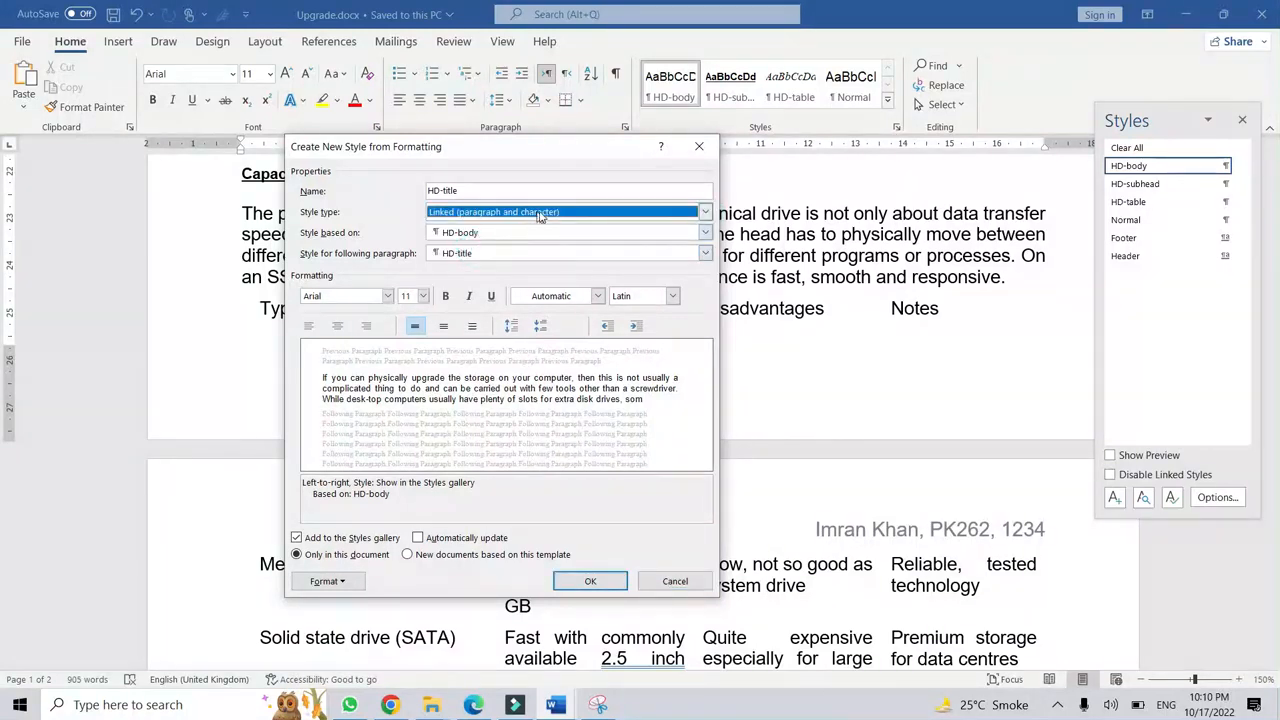
pyautogui.click(705, 212)
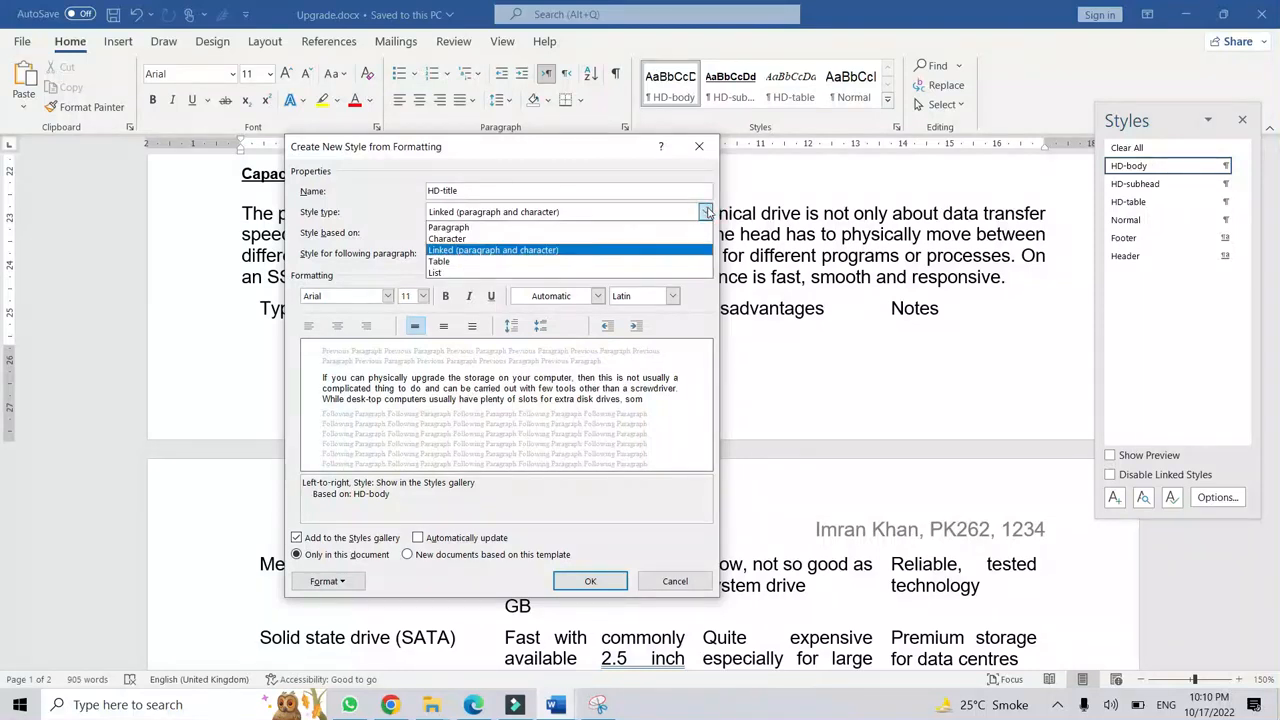
pyautogui.click(706, 212)
pyautogui.click(705, 232)
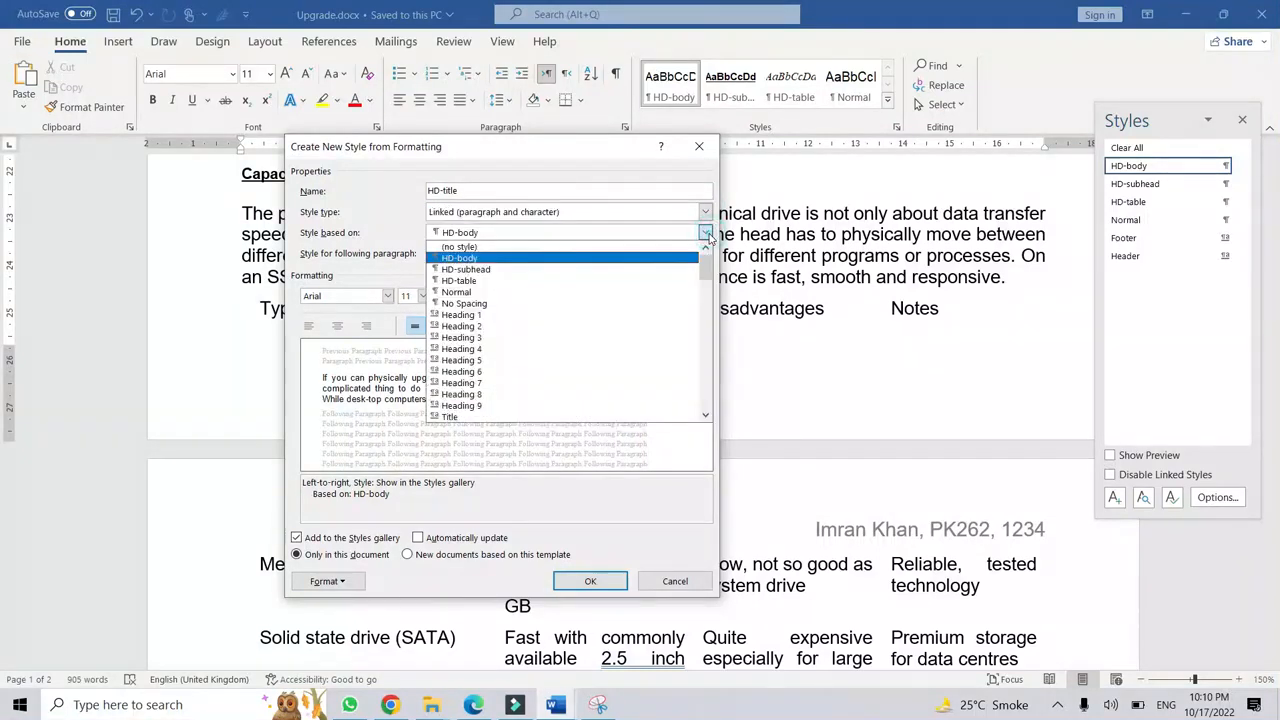
pyautogui.click(612, 292)
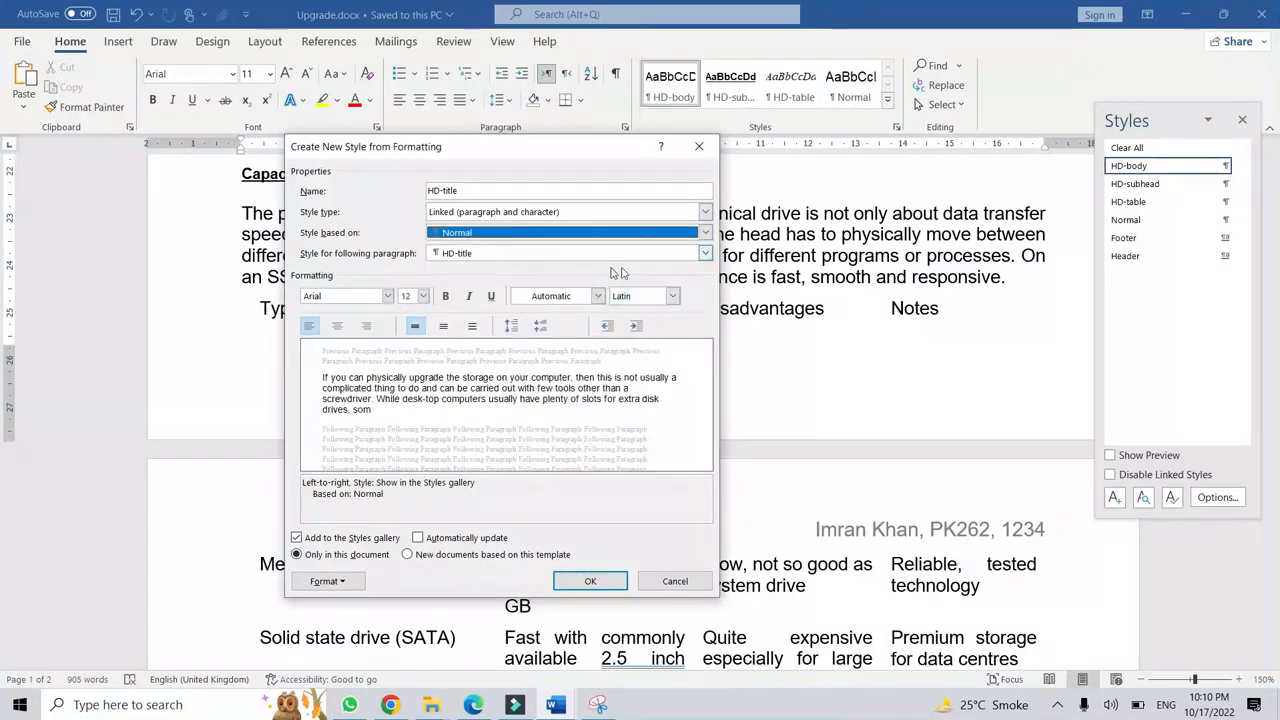
# Review the choices for the following paragraph's style and select HD-title.
pyautogui.click(705, 254)
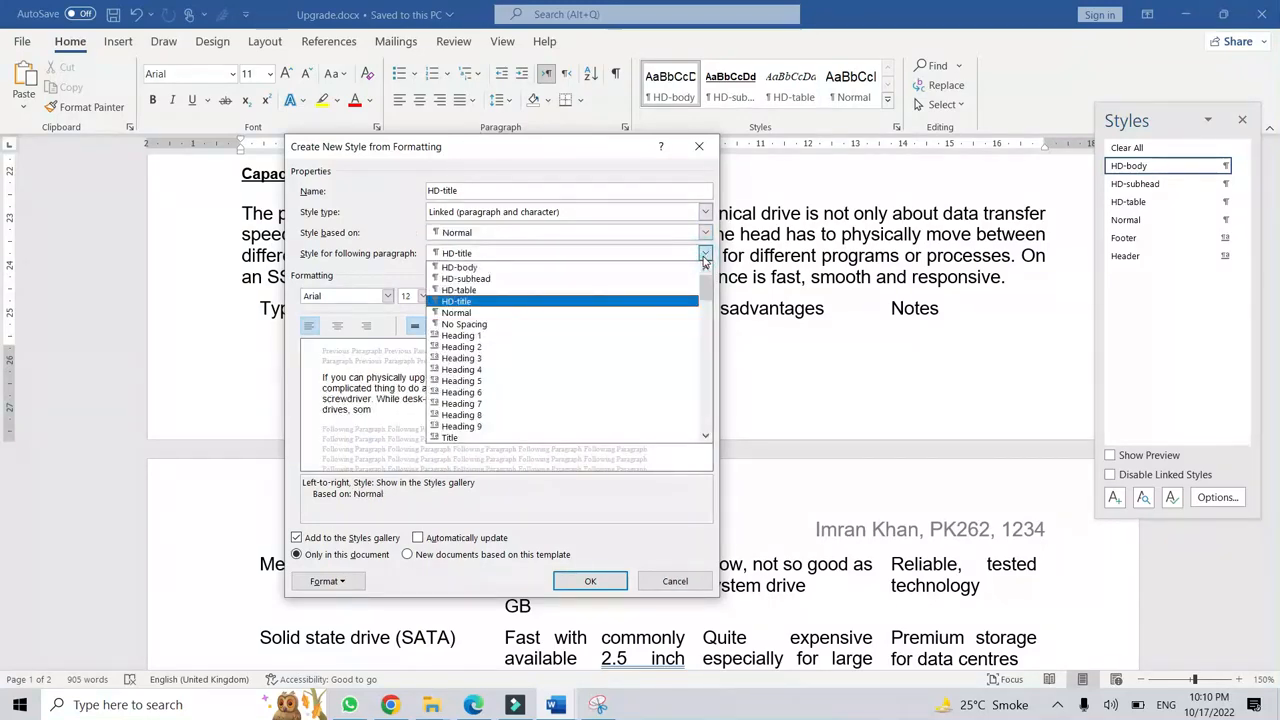
pyautogui.click(705, 255)
pyautogui.click(703, 254)
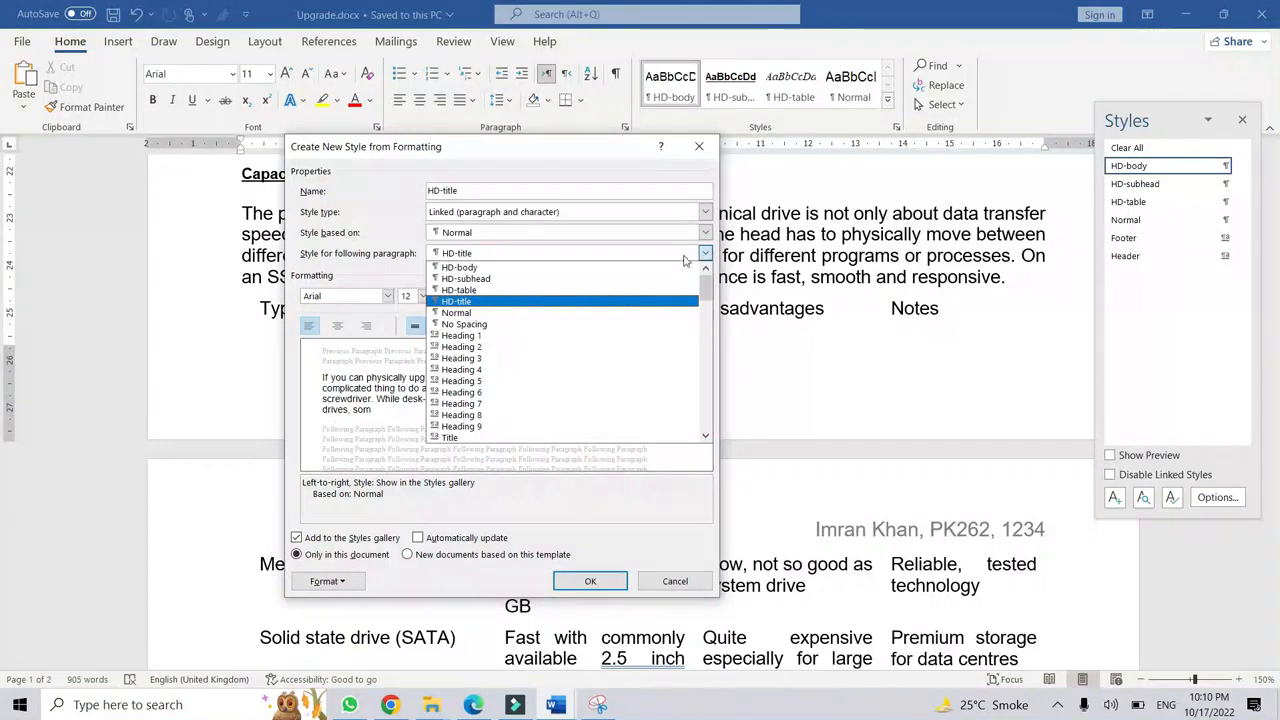
pyautogui.click(690, 256)
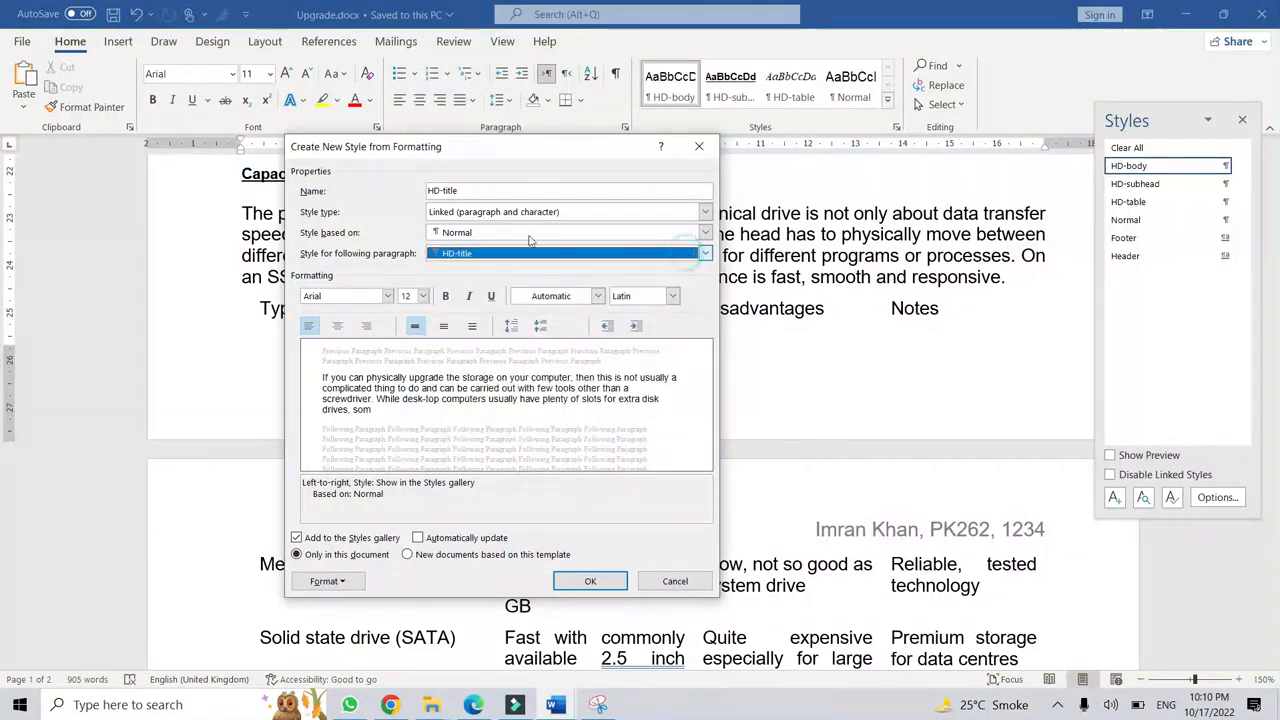
pyautogui.click(508, 260)
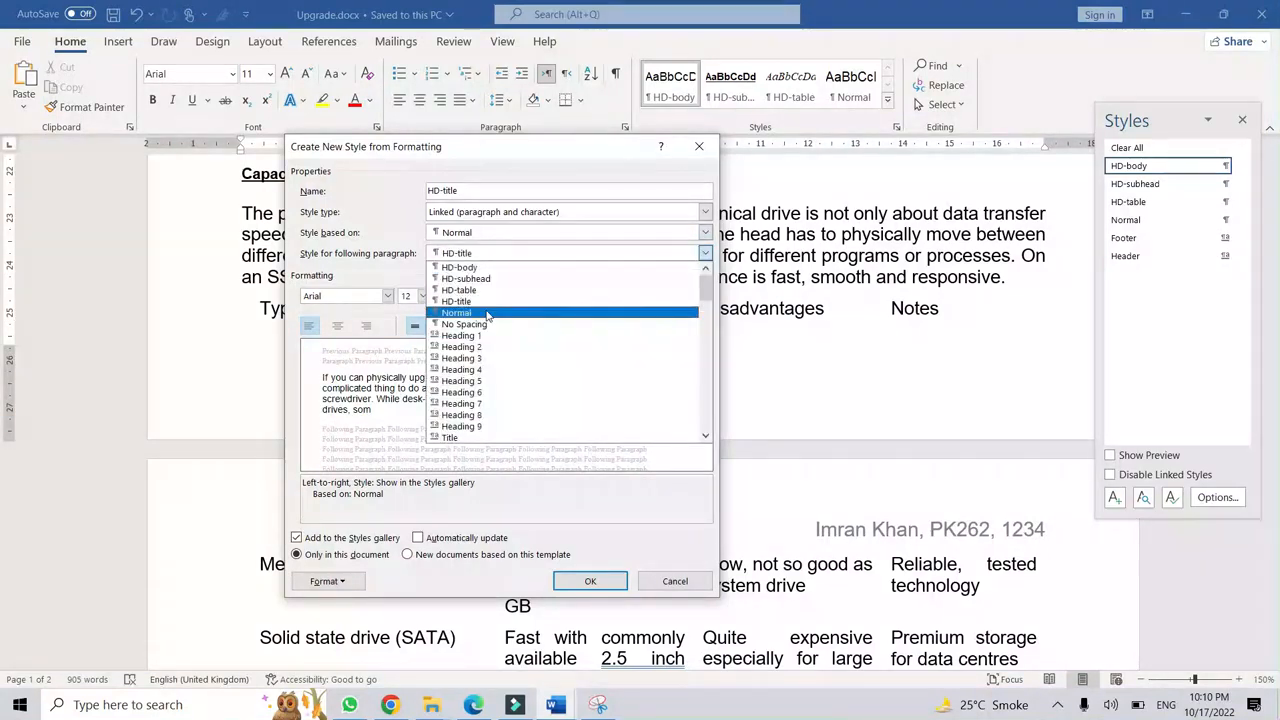
pyautogui.click(484, 301)
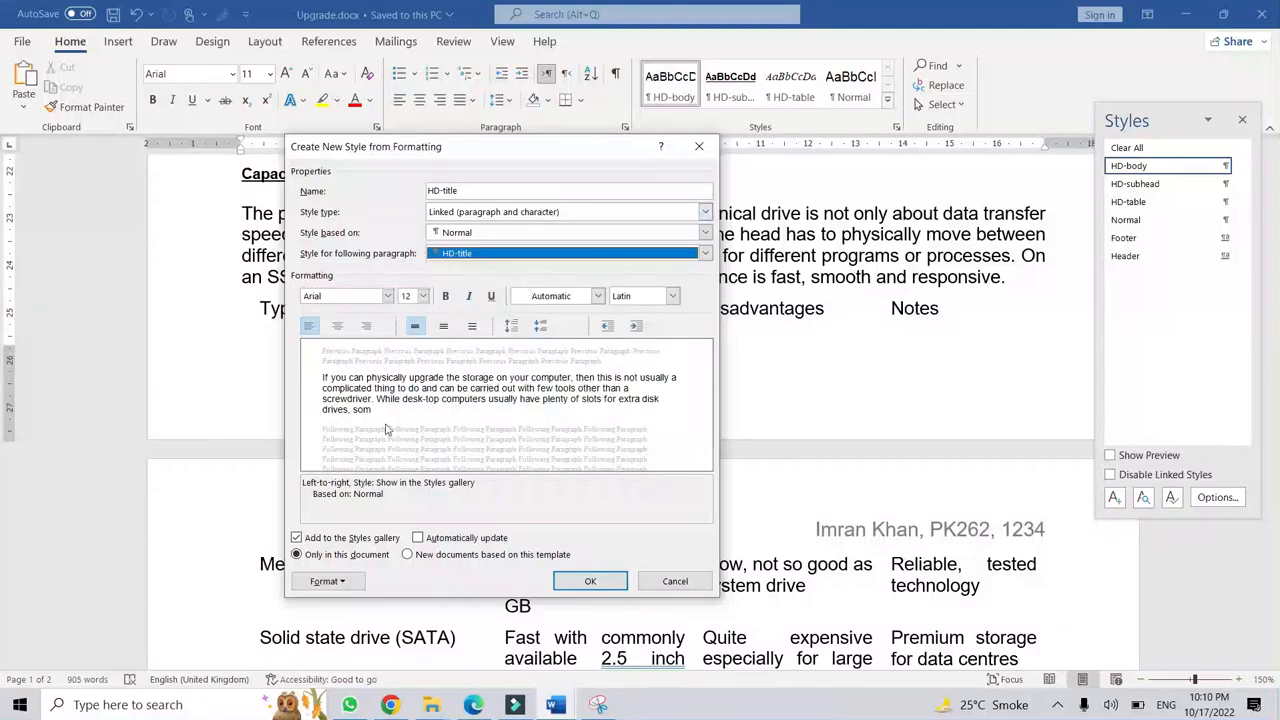
# Set the HD-title style's font to Times New Roman (Headings CS) at 28 points.
pyautogui.click(387, 297)
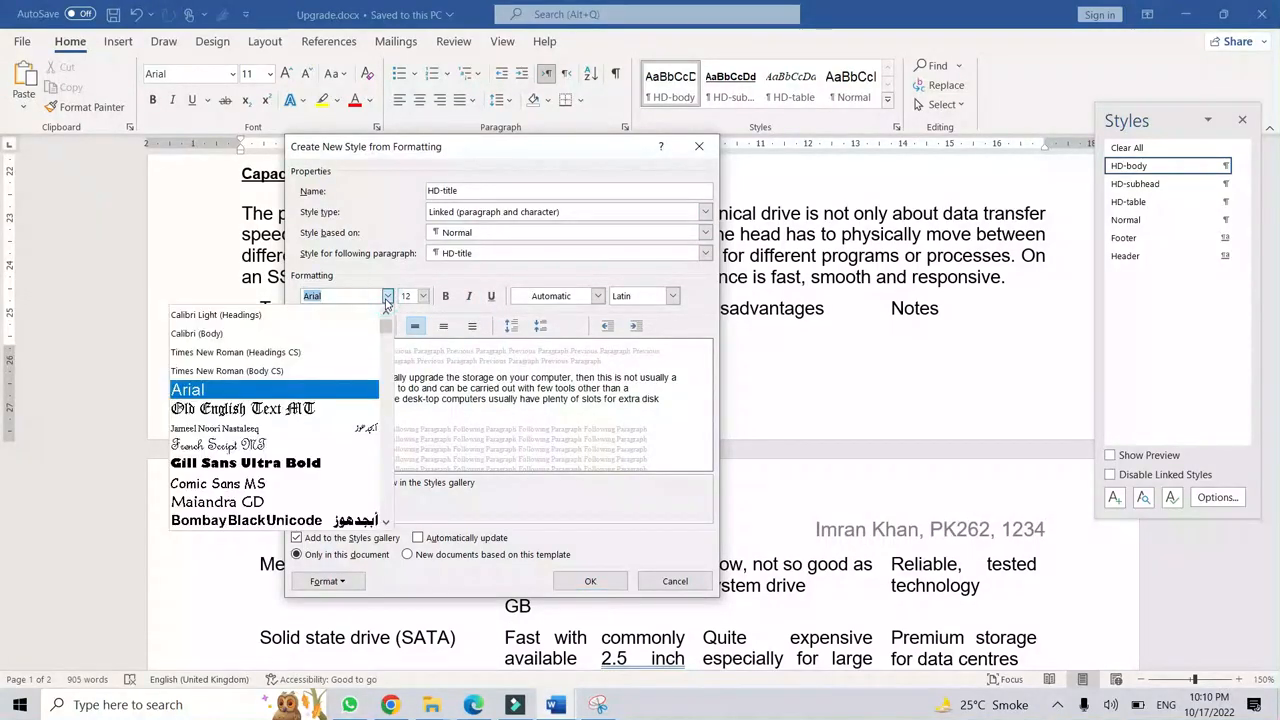
pyautogui.write('Times New Roman (')
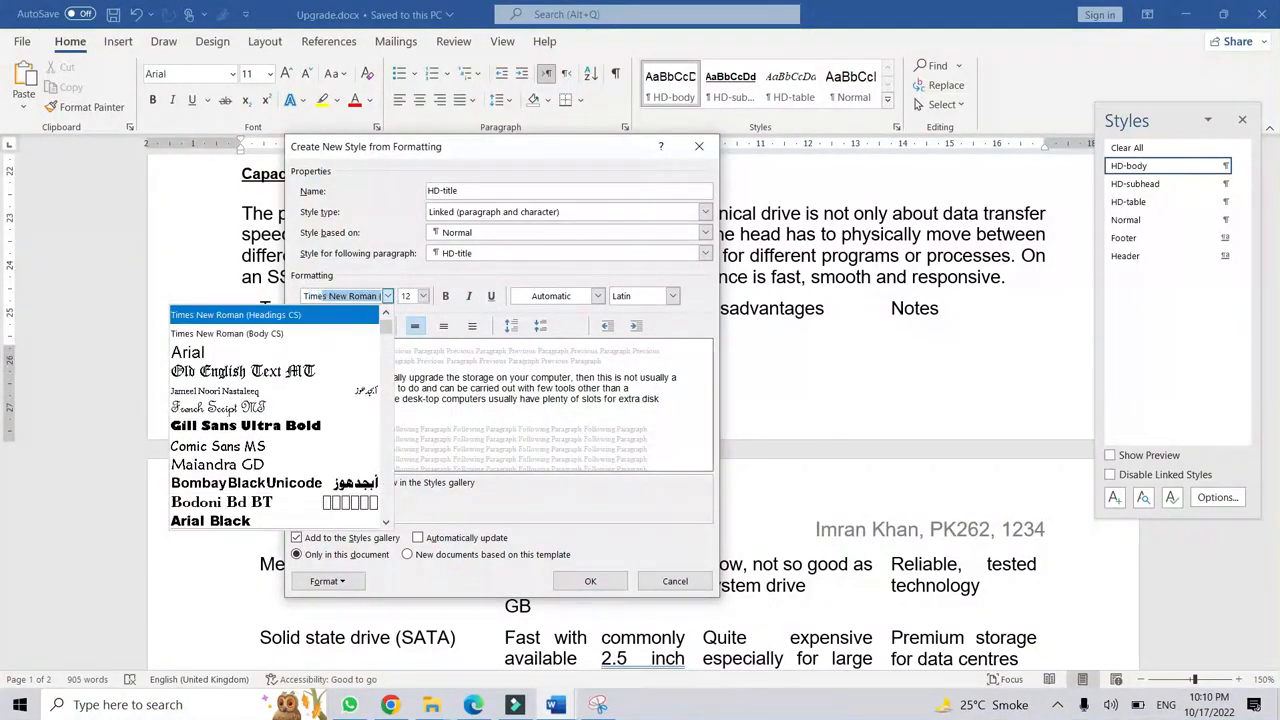
pyautogui.click(350, 338)
pyautogui.click(389, 296)
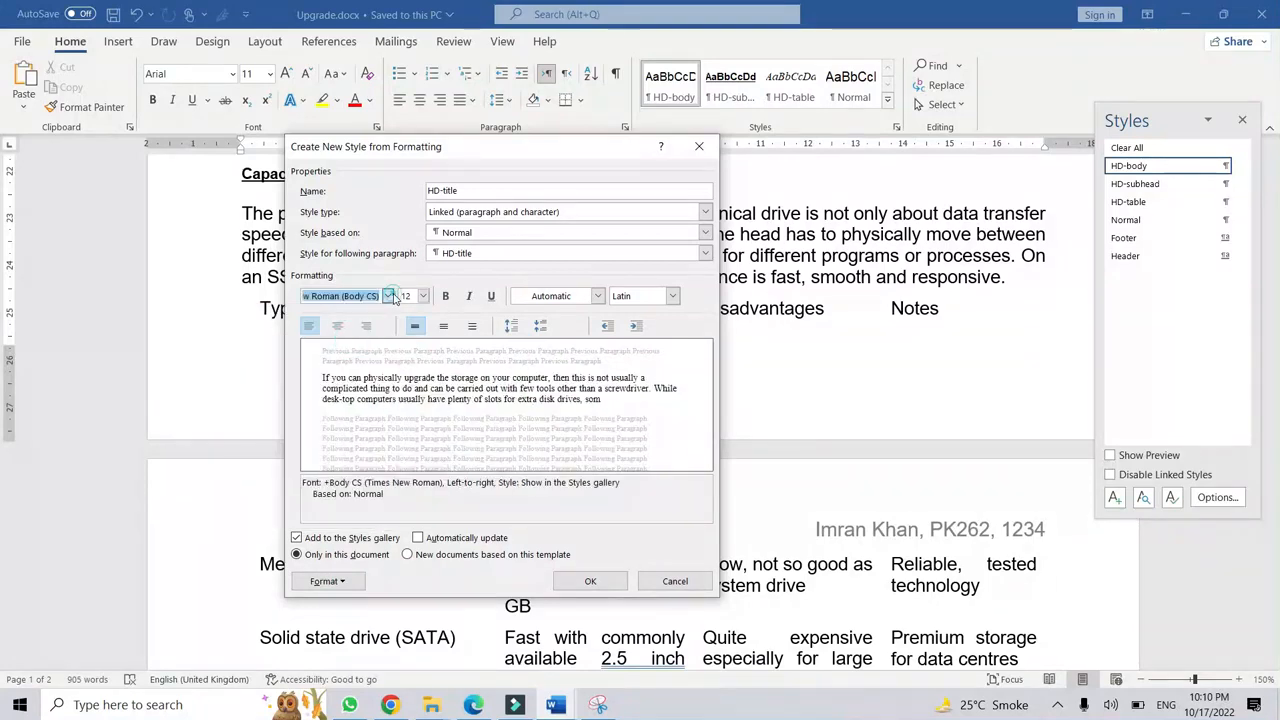
pyautogui.click(352, 352)
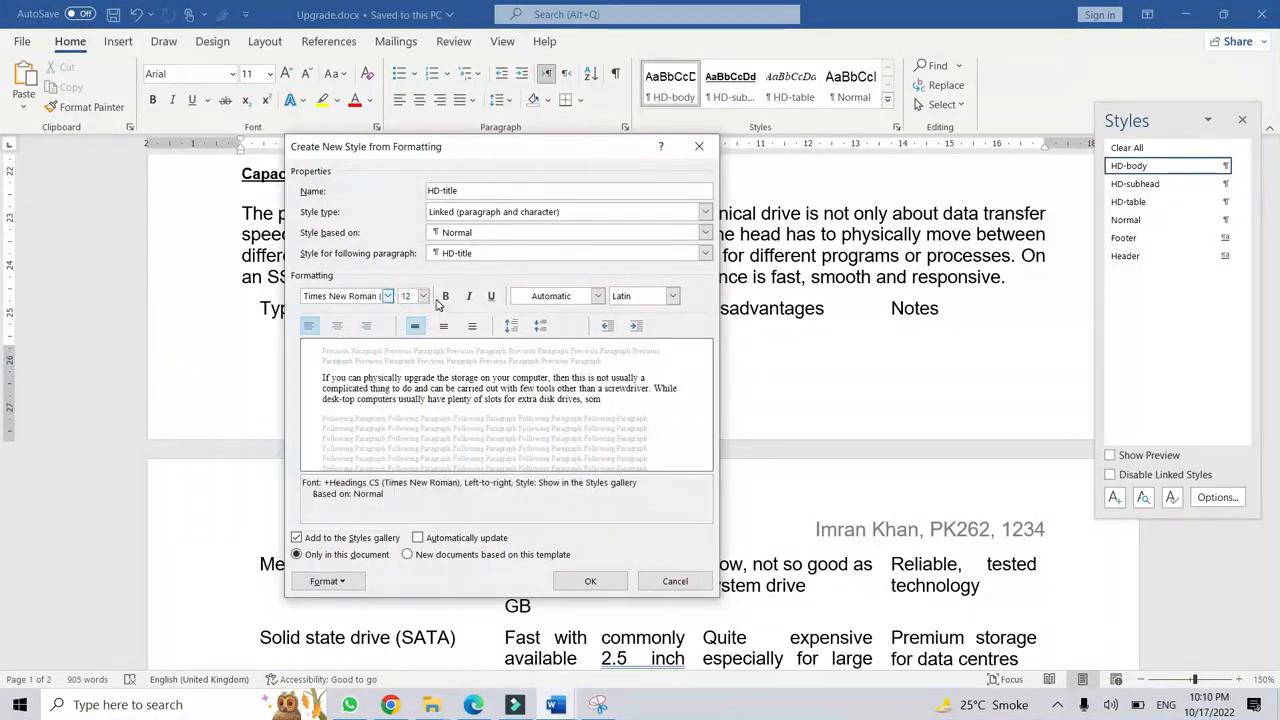
pyautogui.click(424, 296)
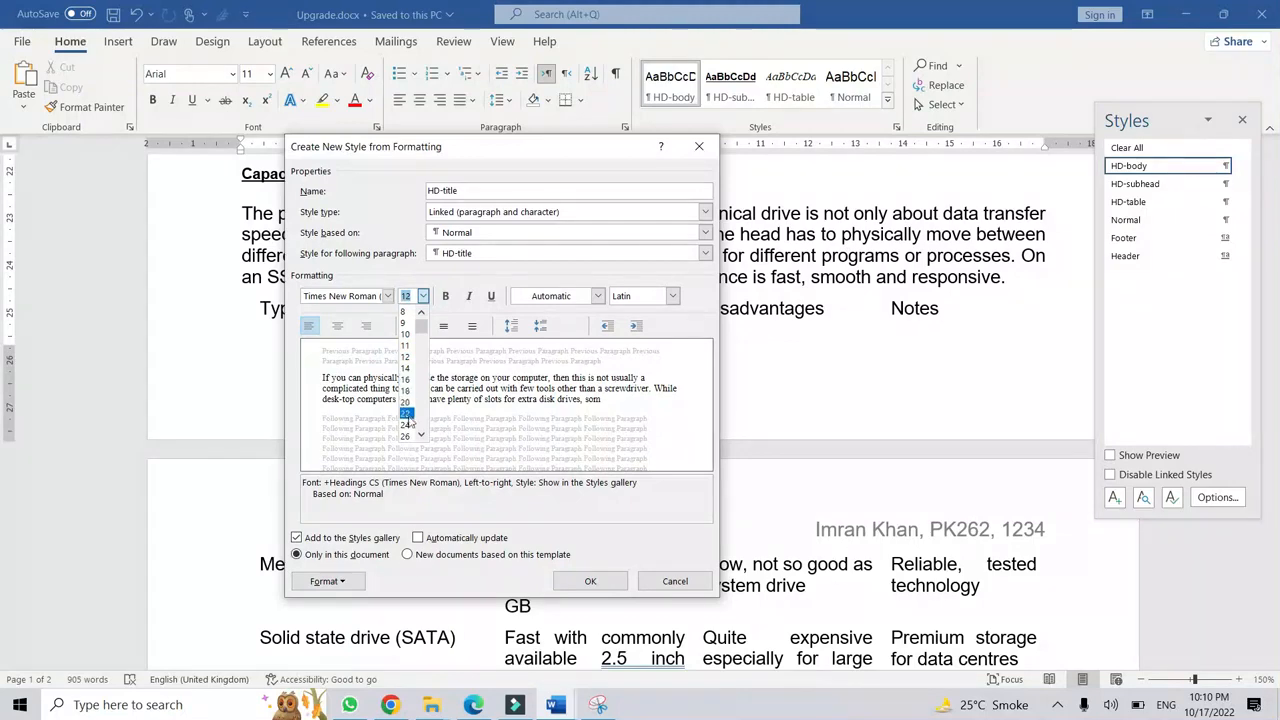
pyautogui.scroll(-1, 411, 441)
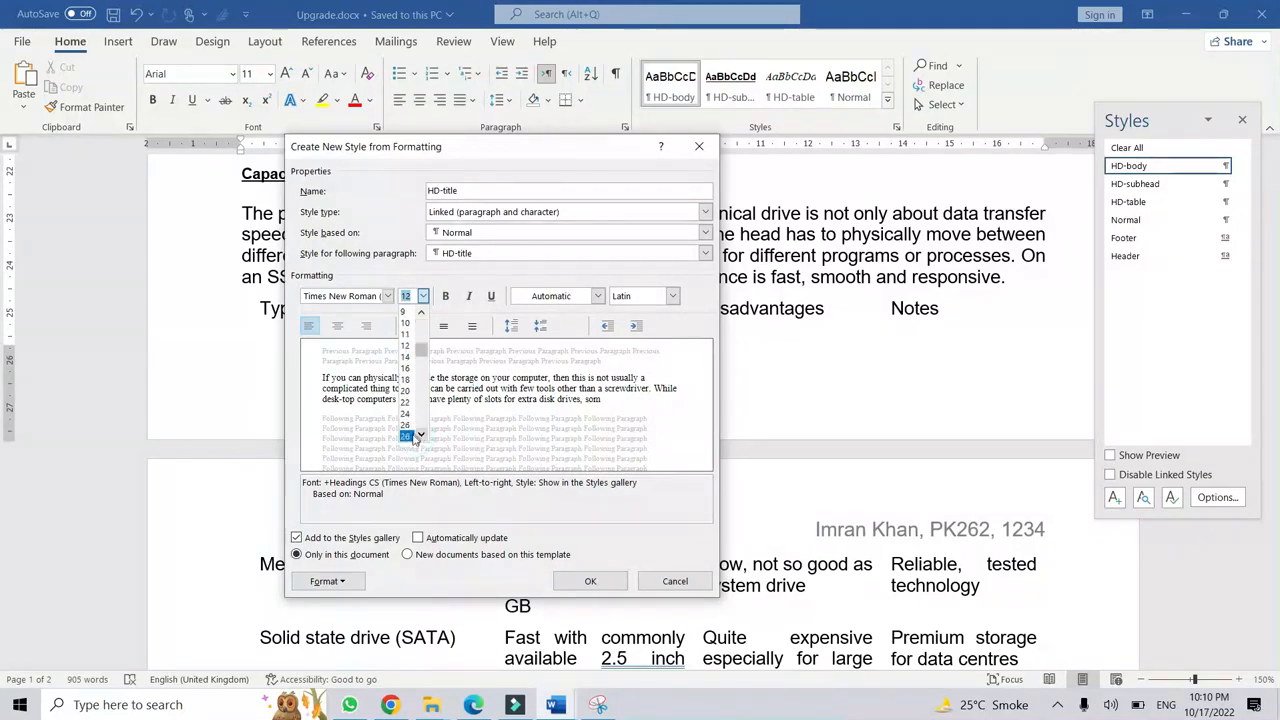
pyautogui.click(410, 436)
# Check the table in the Edge question paper and make the HD-title style centred, bold and italic in Word, ending back at the paper.
pyautogui.click(476, 705)
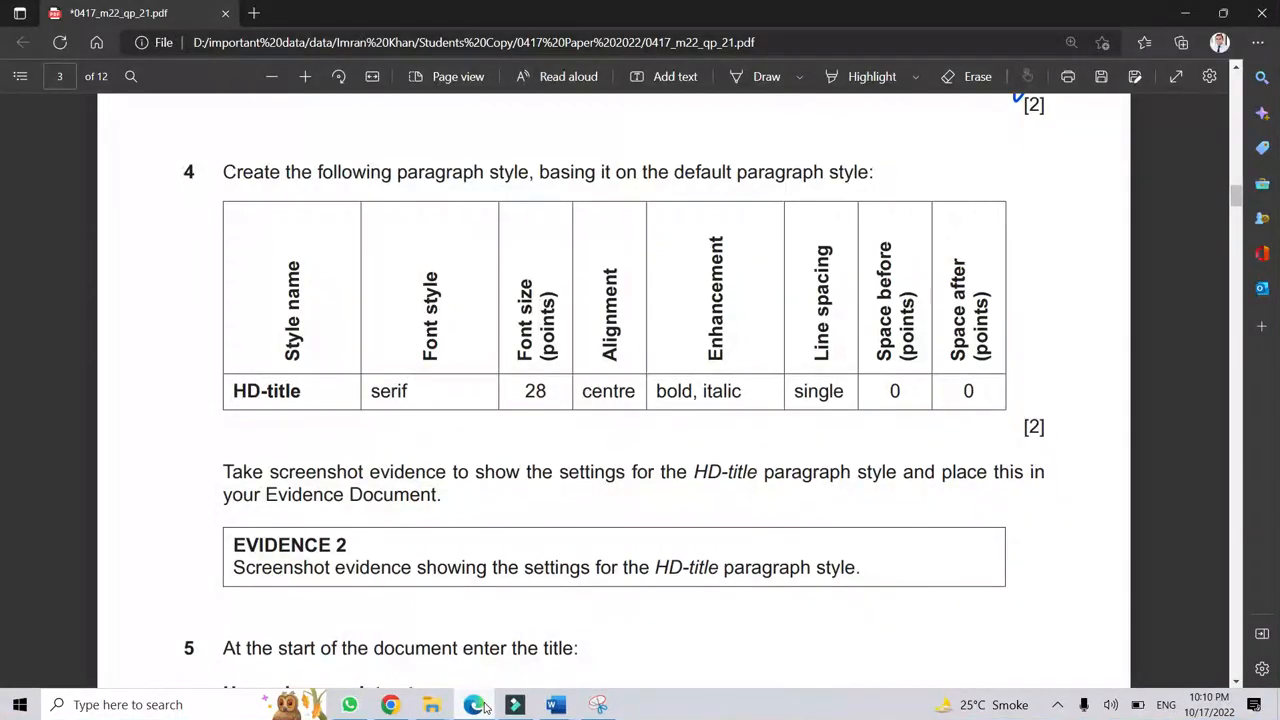
pyautogui.click(556, 705)
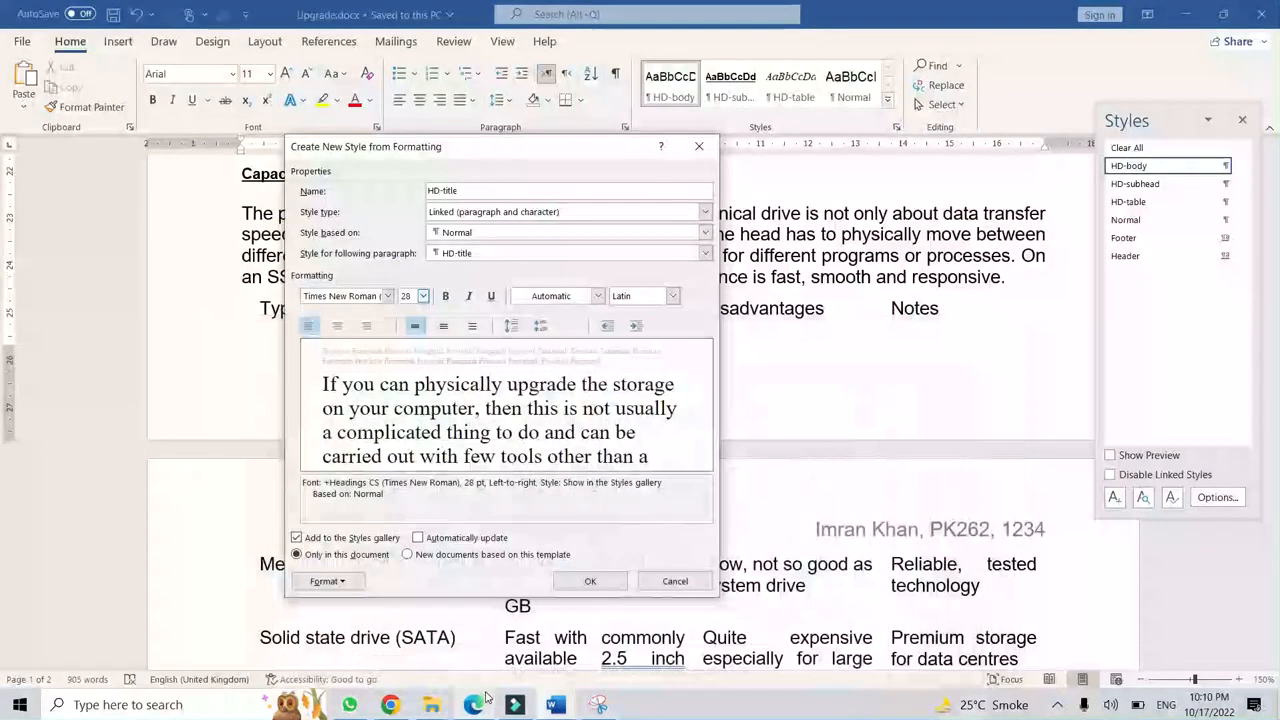
pyautogui.click(338, 327)
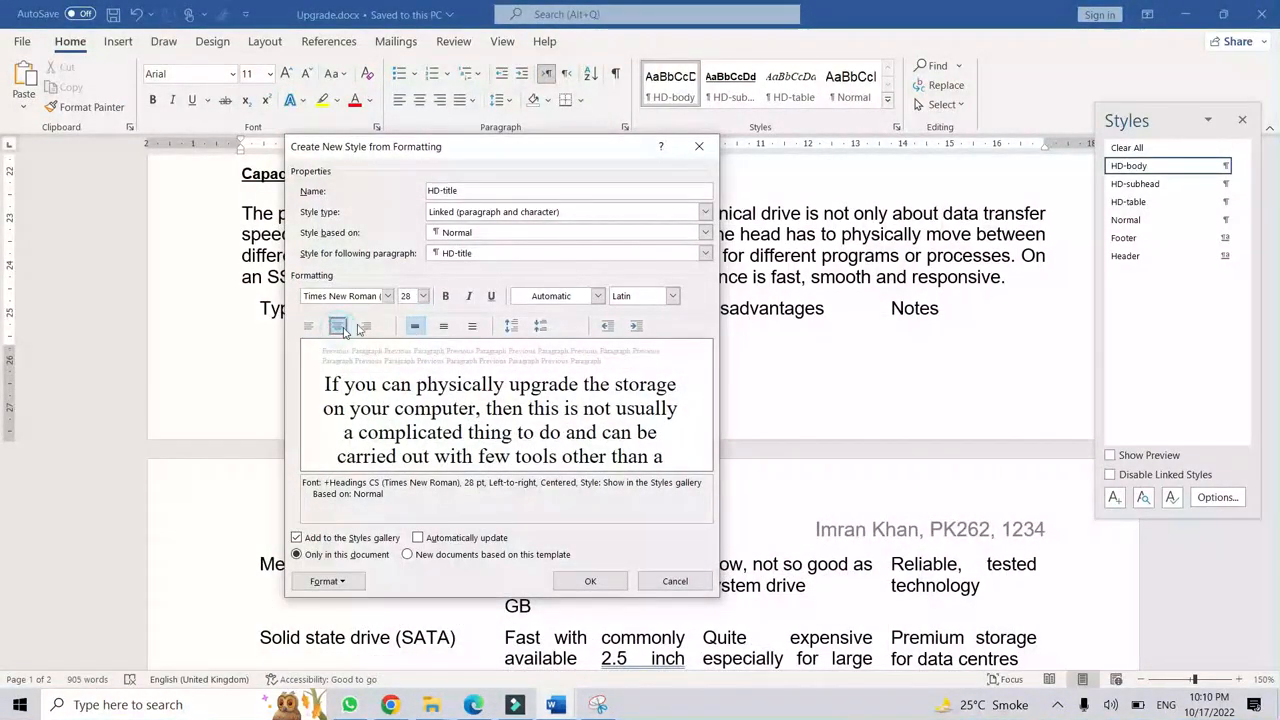
pyautogui.click(476, 705)
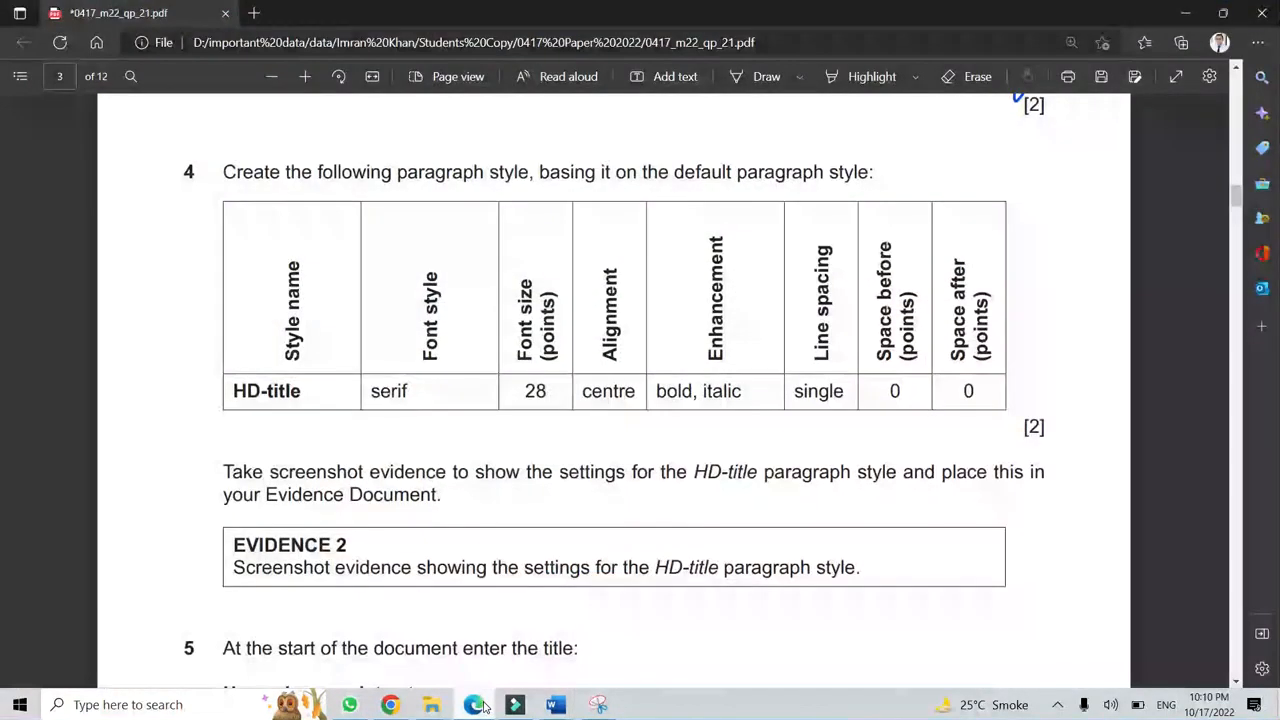
pyautogui.click(477, 705)
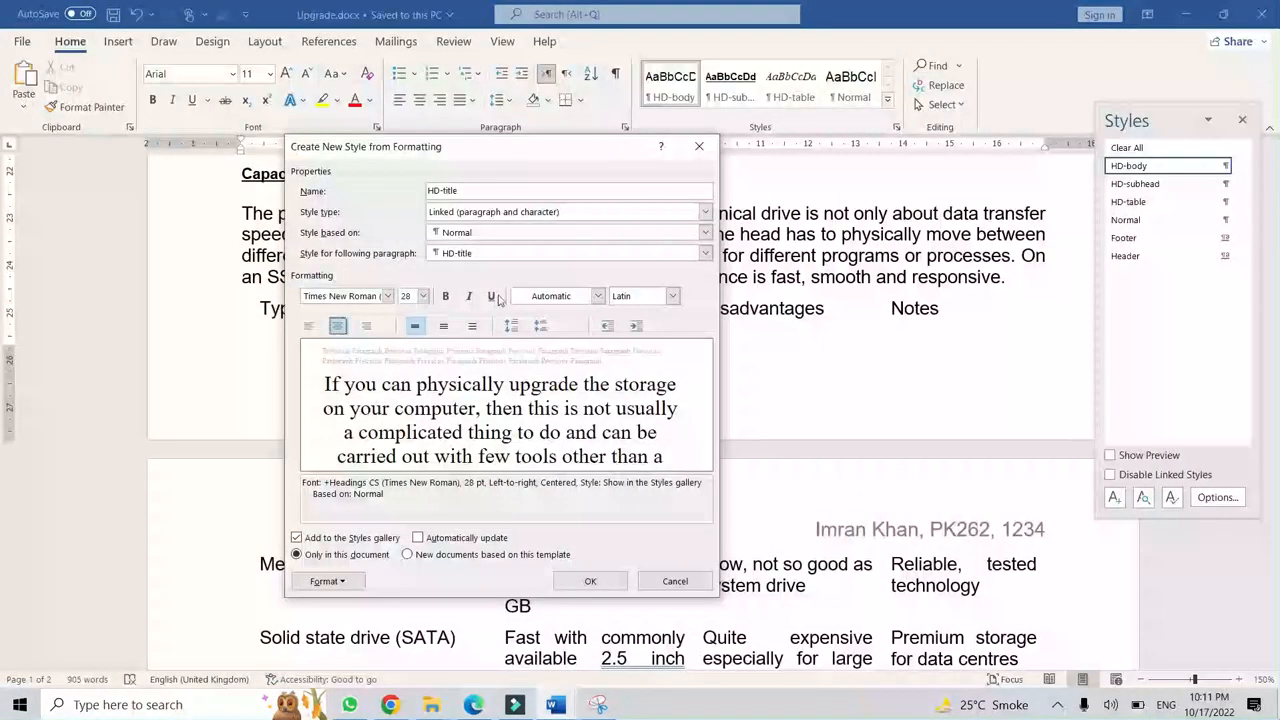
pyautogui.click(446, 296)
pyautogui.click(469, 296)
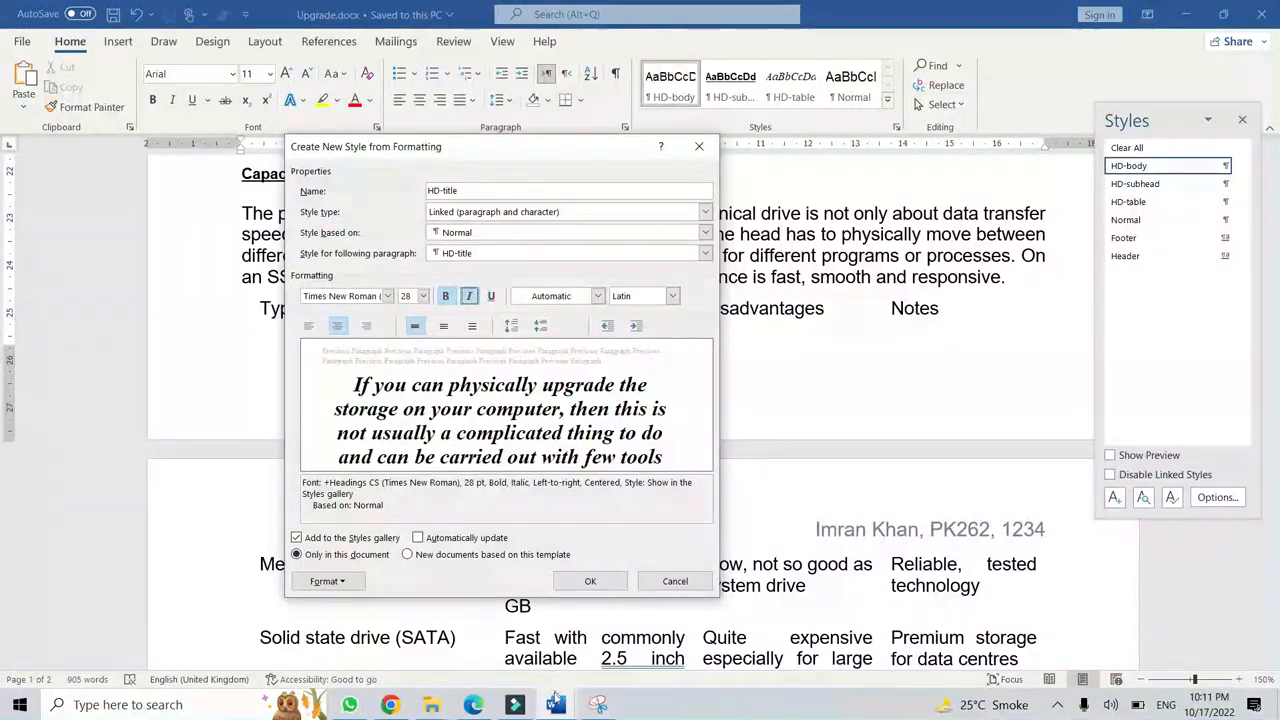
pyautogui.click(476, 705)
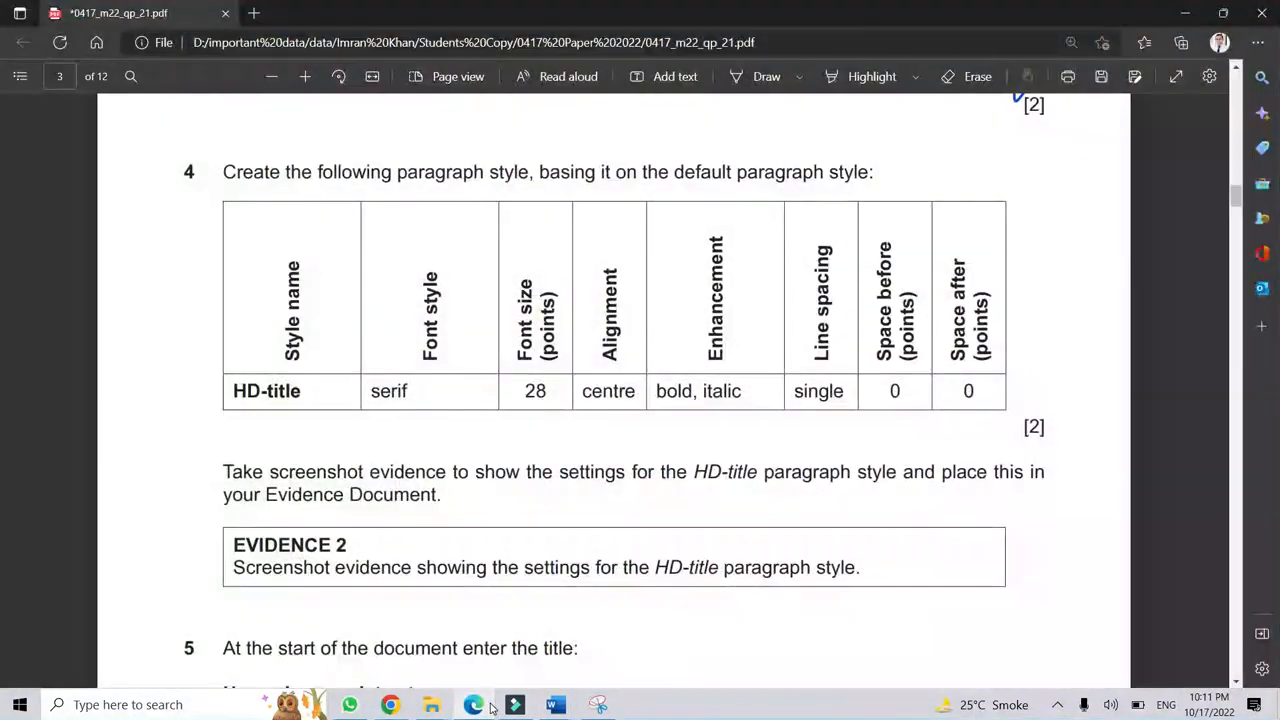
# Return to Word and set the HD-title style's paragraph spacing after to 0 pt, checking the spacing before and line spacing.
pyautogui.click(477, 705)
pyautogui.click(330, 581)
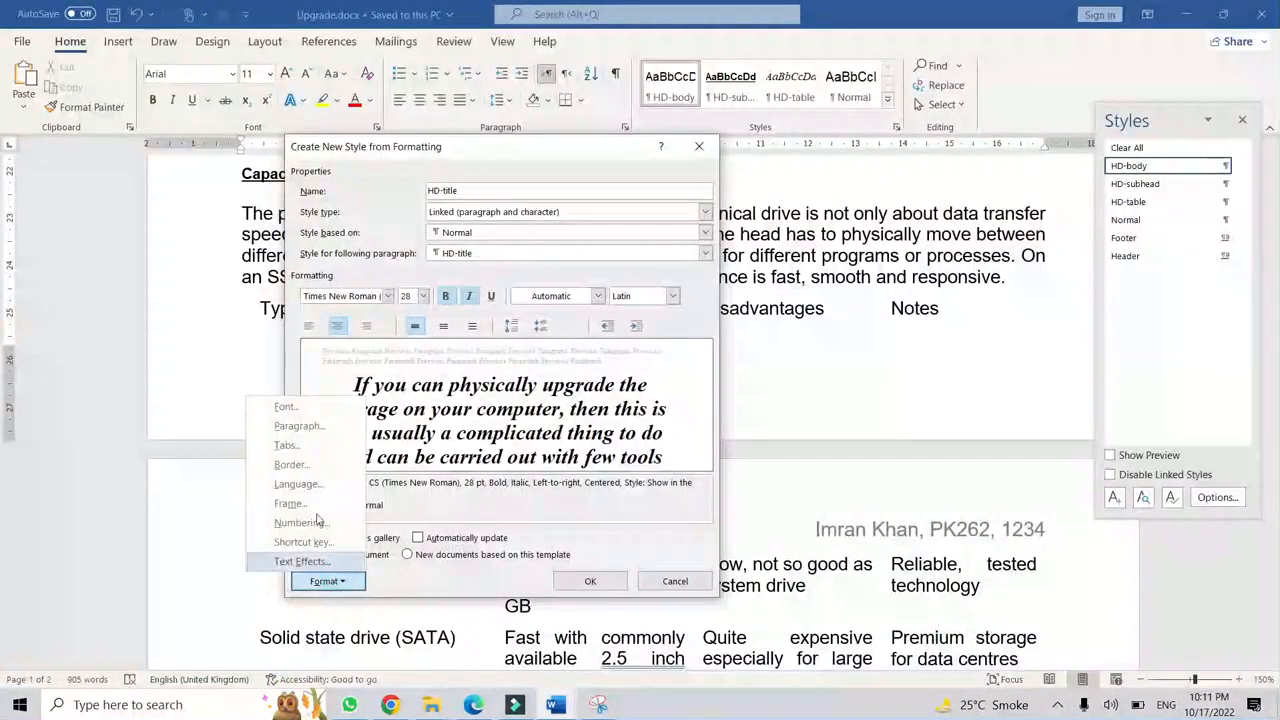
pyautogui.click(300, 426)
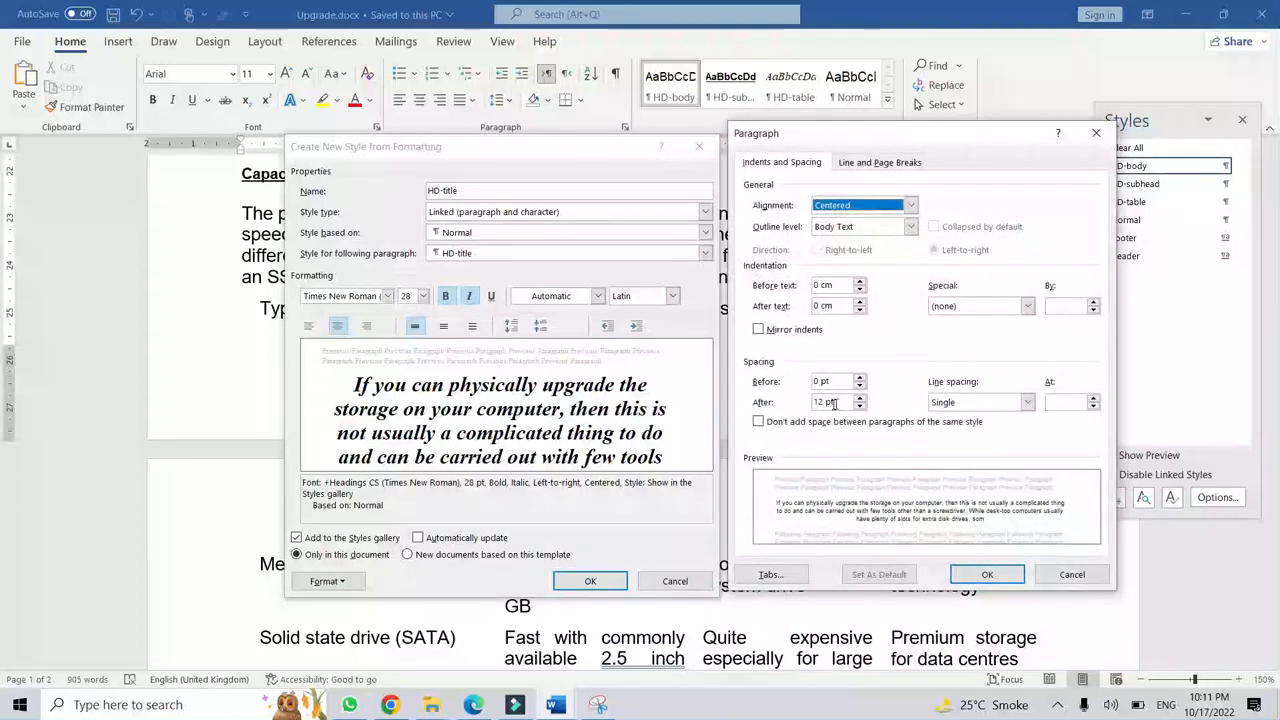
pyautogui.moveTo(841, 401); pyautogui.dragTo(783, 403)
pyautogui.write('0')
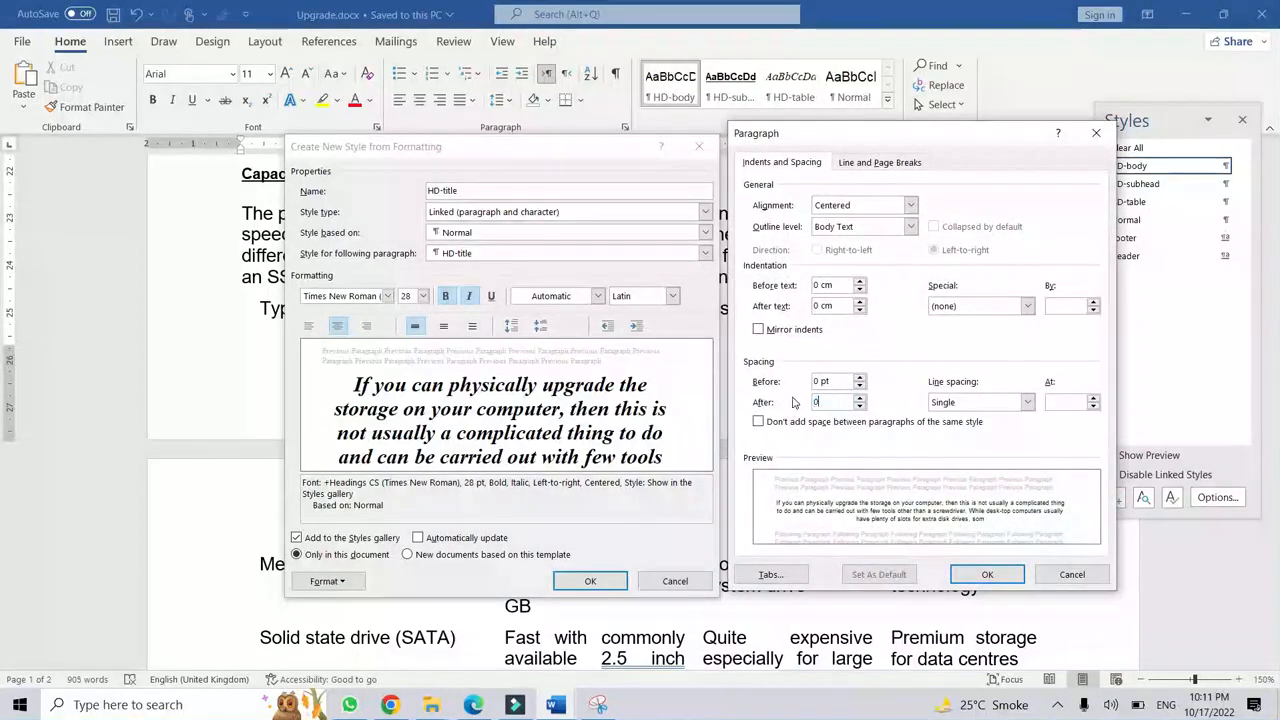
pyautogui.click(836, 380)
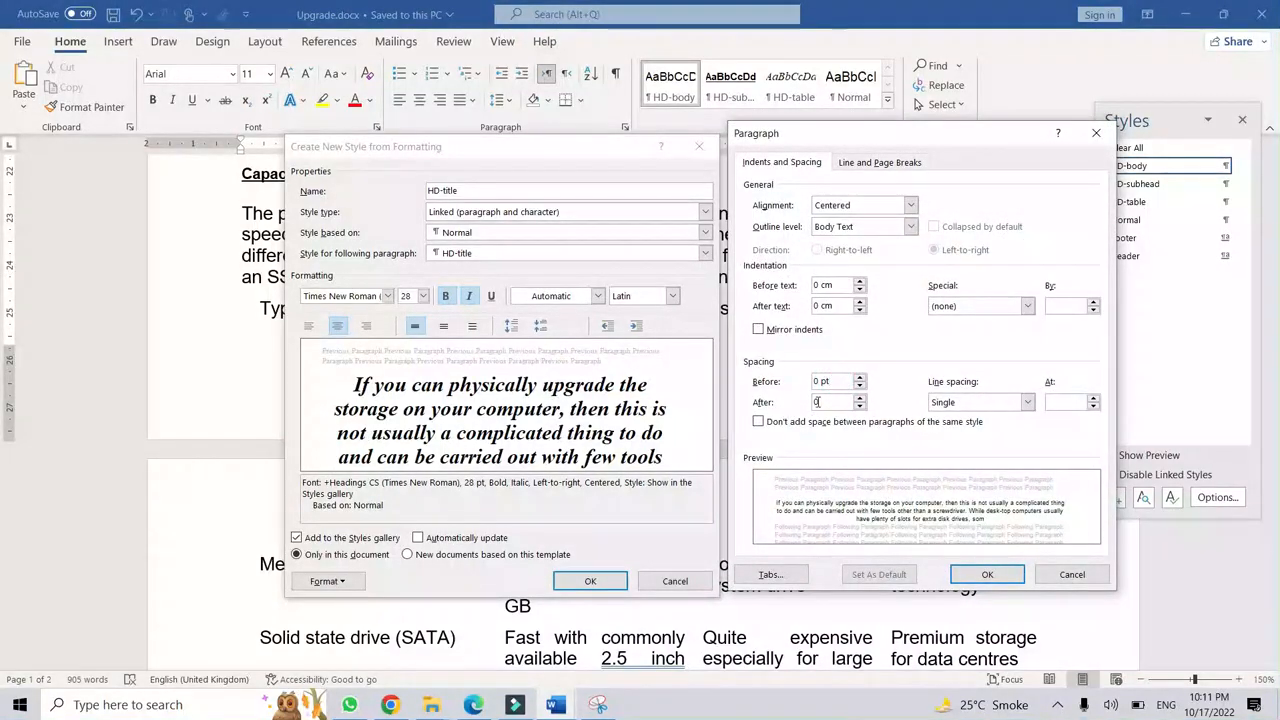
pyautogui.click(984, 574)
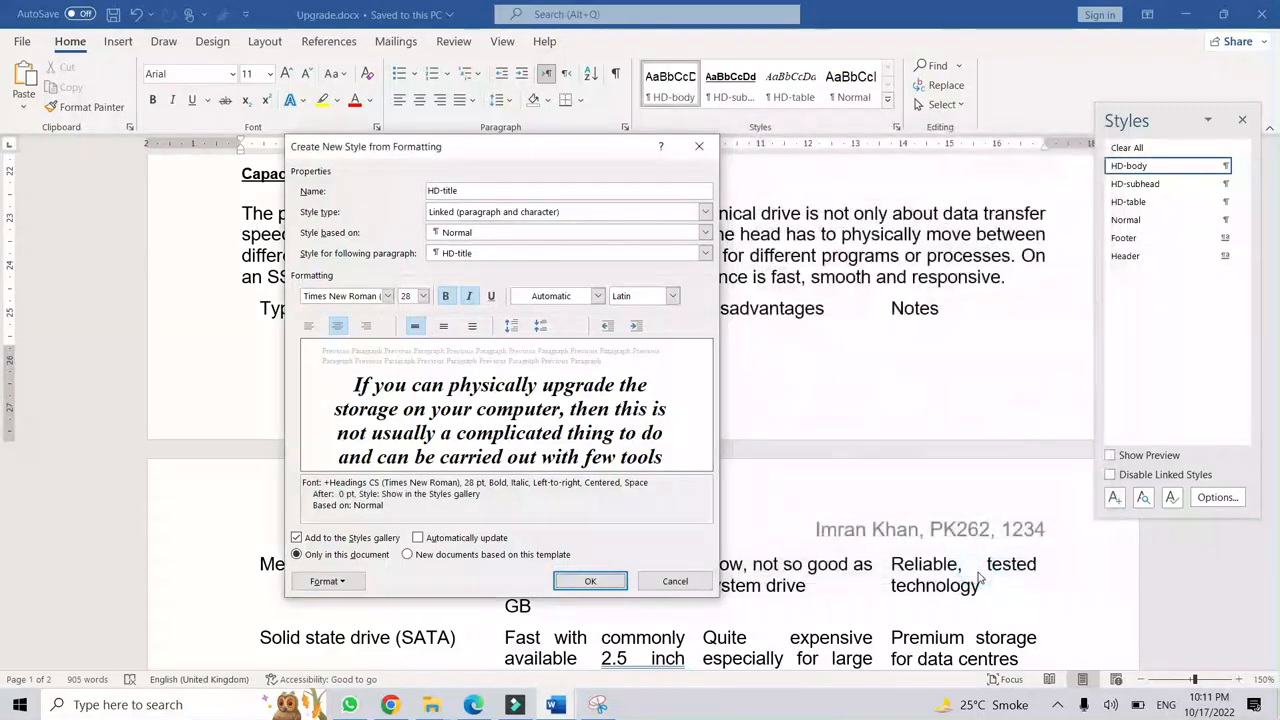
# Read the question paper in Edge for the screenshot instruction and the EVIDENCE 2 requirement of step 4.
pyautogui.click(473, 705)
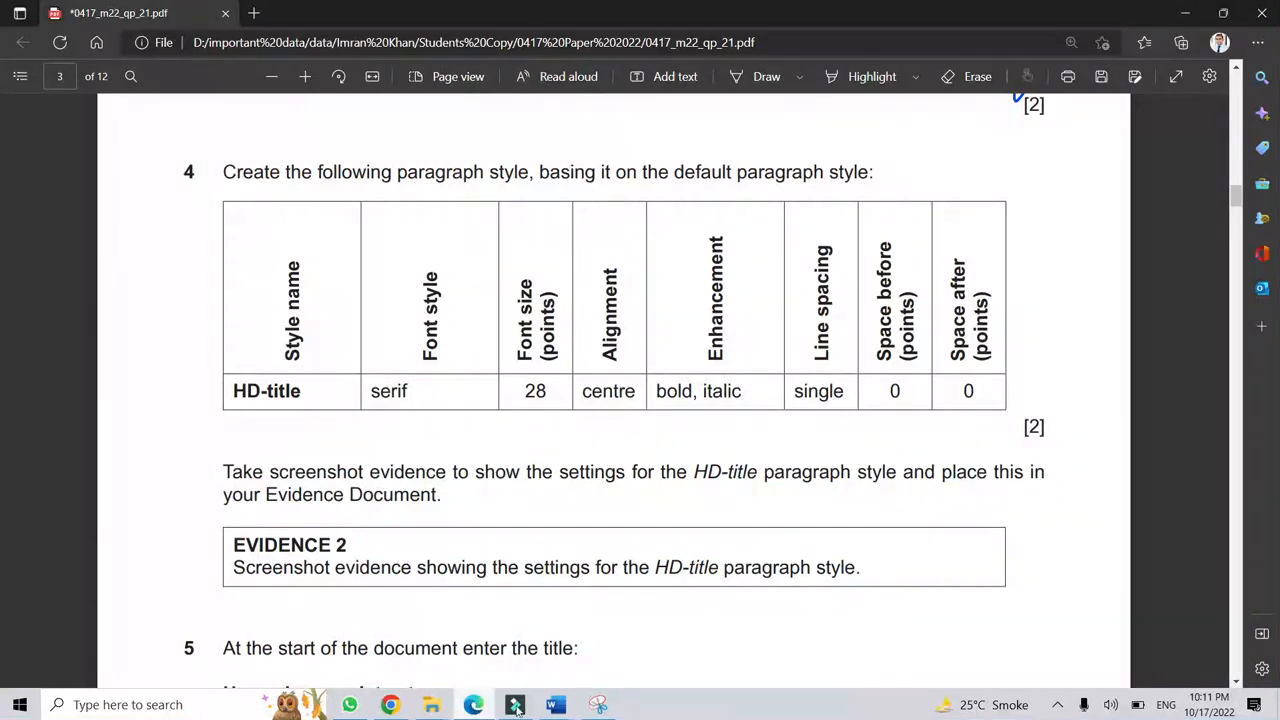
pyautogui.scroll(-1, 776, 418)
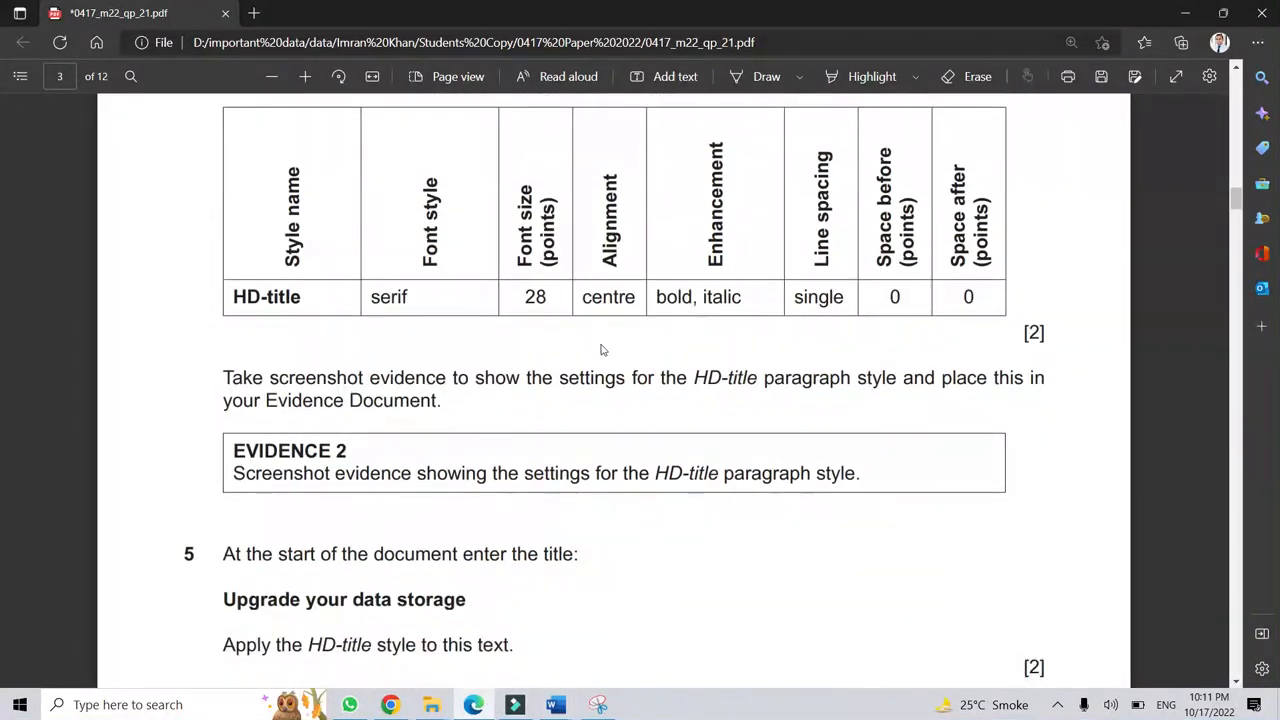
pyautogui.moveTo(224, 377); pyautogui.dragTo(563, 406)
pyautogui.click(757, 416)
pyautogui.moveTo(698, 377); pyautogui.dragTo(846, 378)
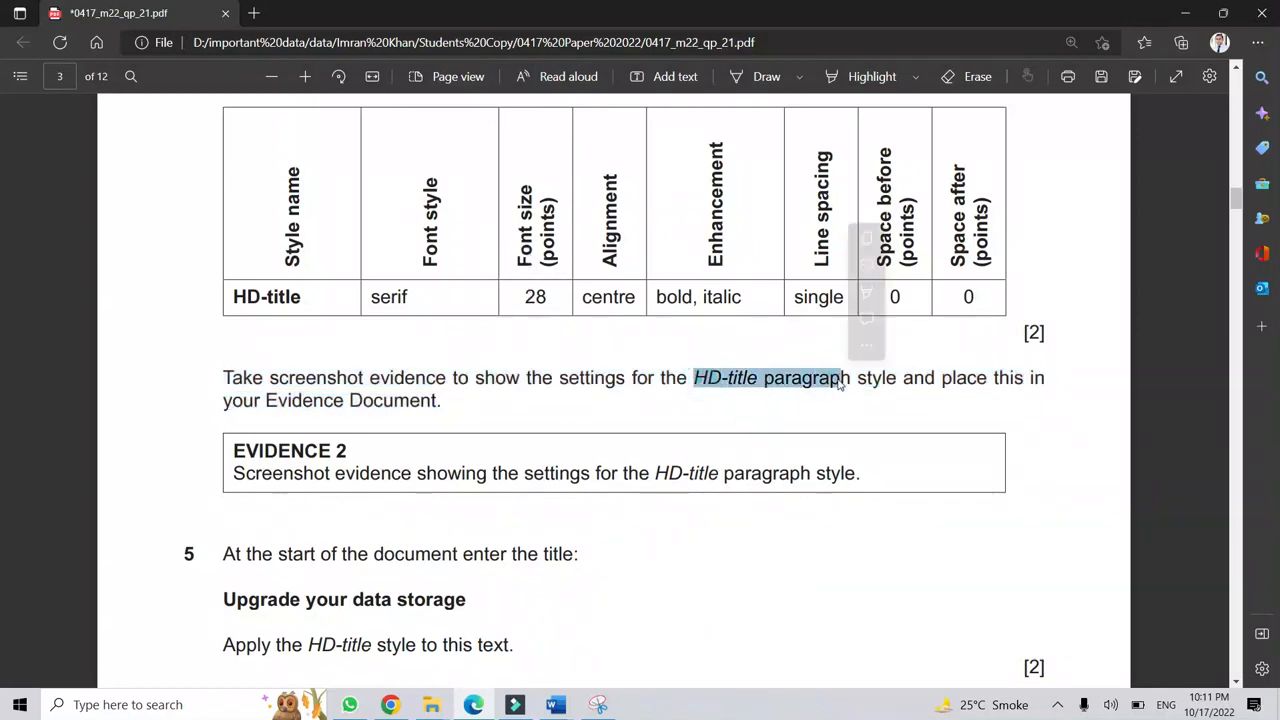
pyautogui.click(640, 403)
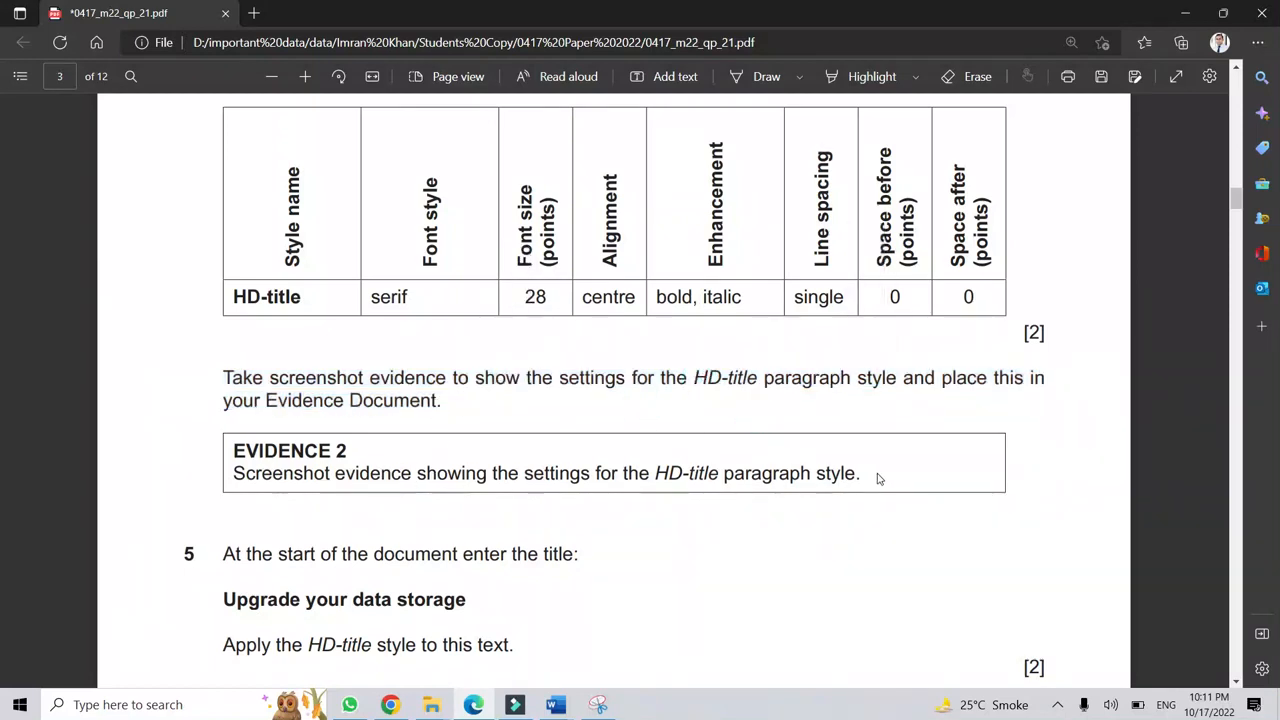
pyautogui.moveTo(878, 479); pyautogui.dragTo(164, 460)
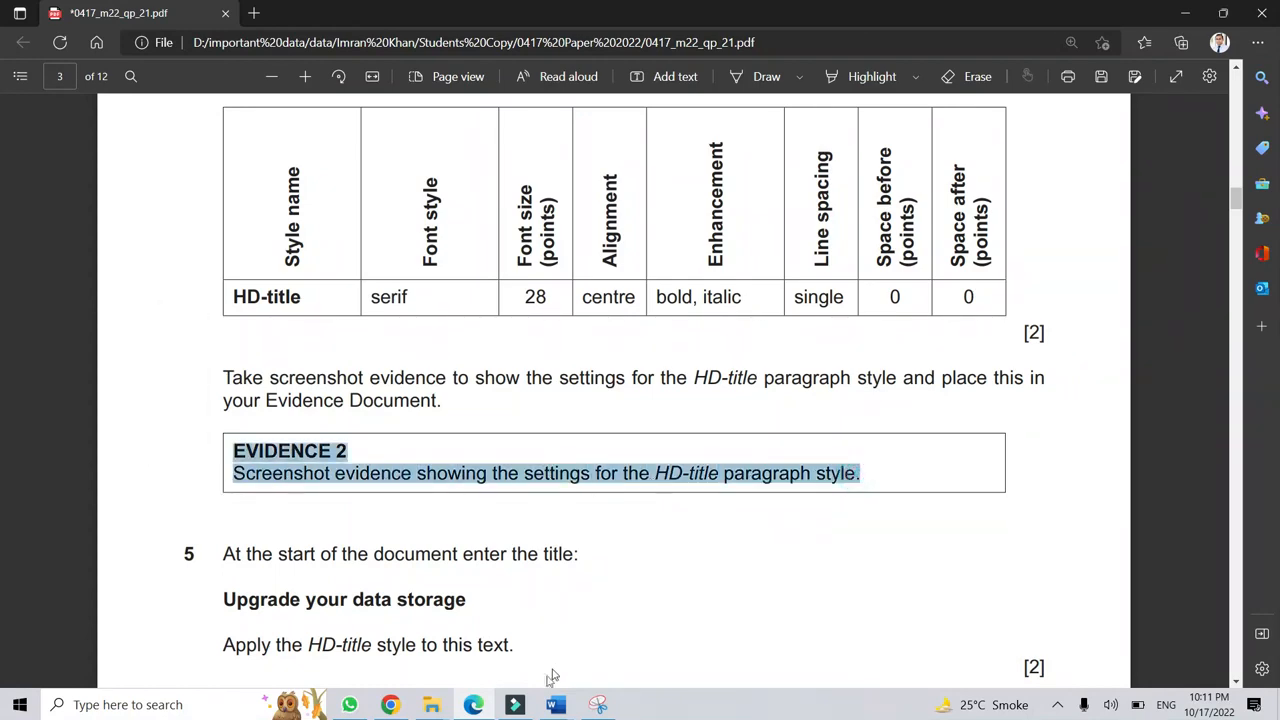
# Capture the Create New Style from Formatting dialog with the HD-title settings in Word as a Snipping Tool screenshot.
pyautogui.click(556, 705)
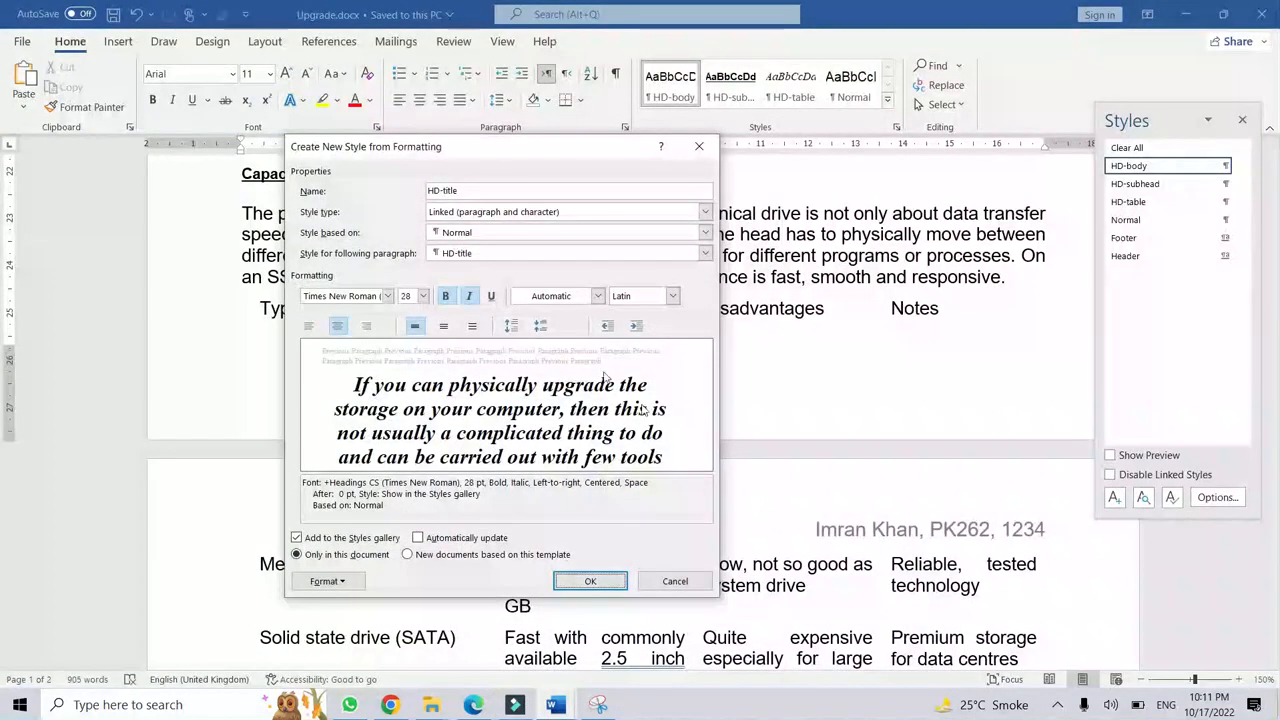
pyautogui.click(598, 705)
pyautogui.click(35, 57)
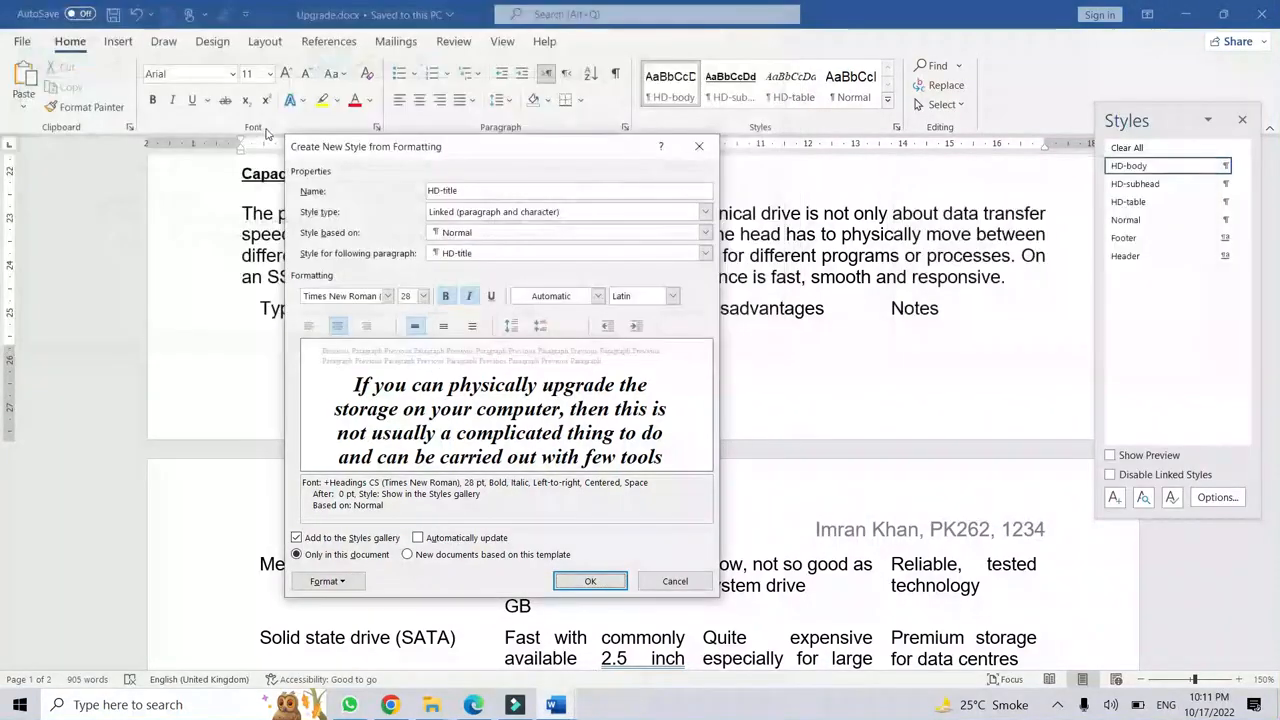
pyautogui.moveTo(280, 130); pyautogui.dragTo(718, 598)
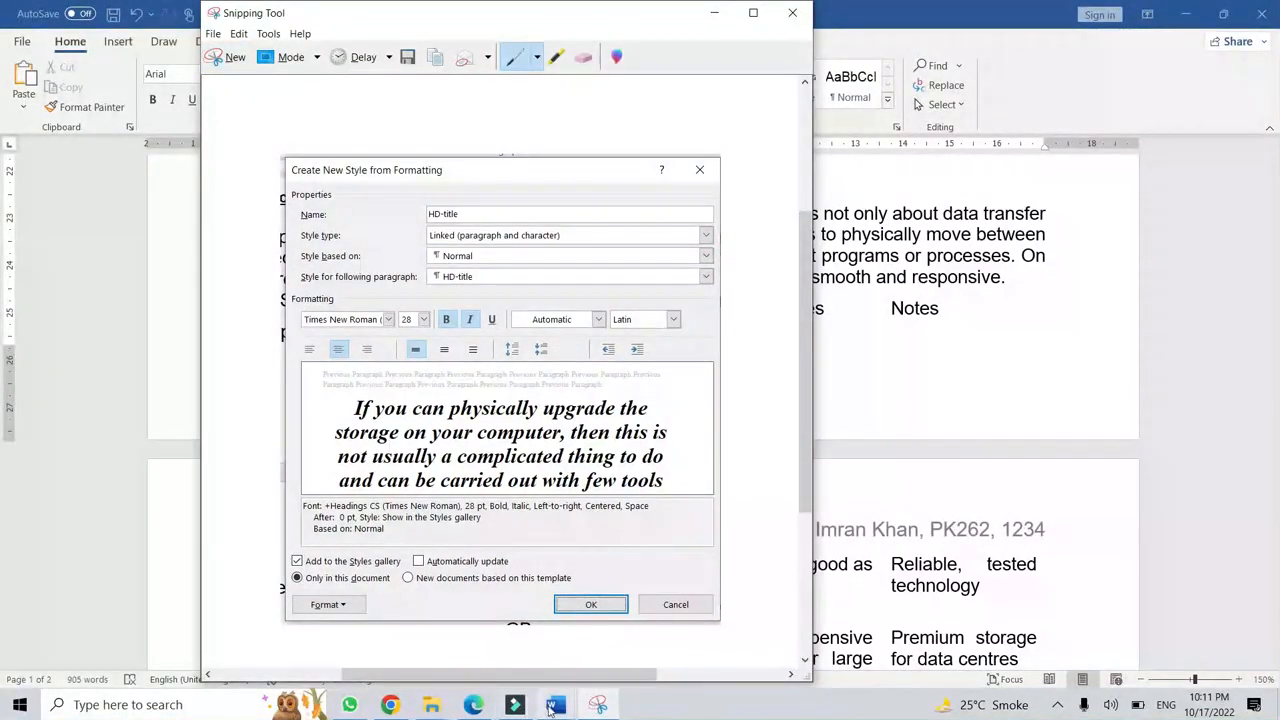
# Confirm the new HD-title style in Word and clear all formatting from the paragraph it was applied to.
pyautogui.click(553, 706)
pyautogui.click(598, 590)
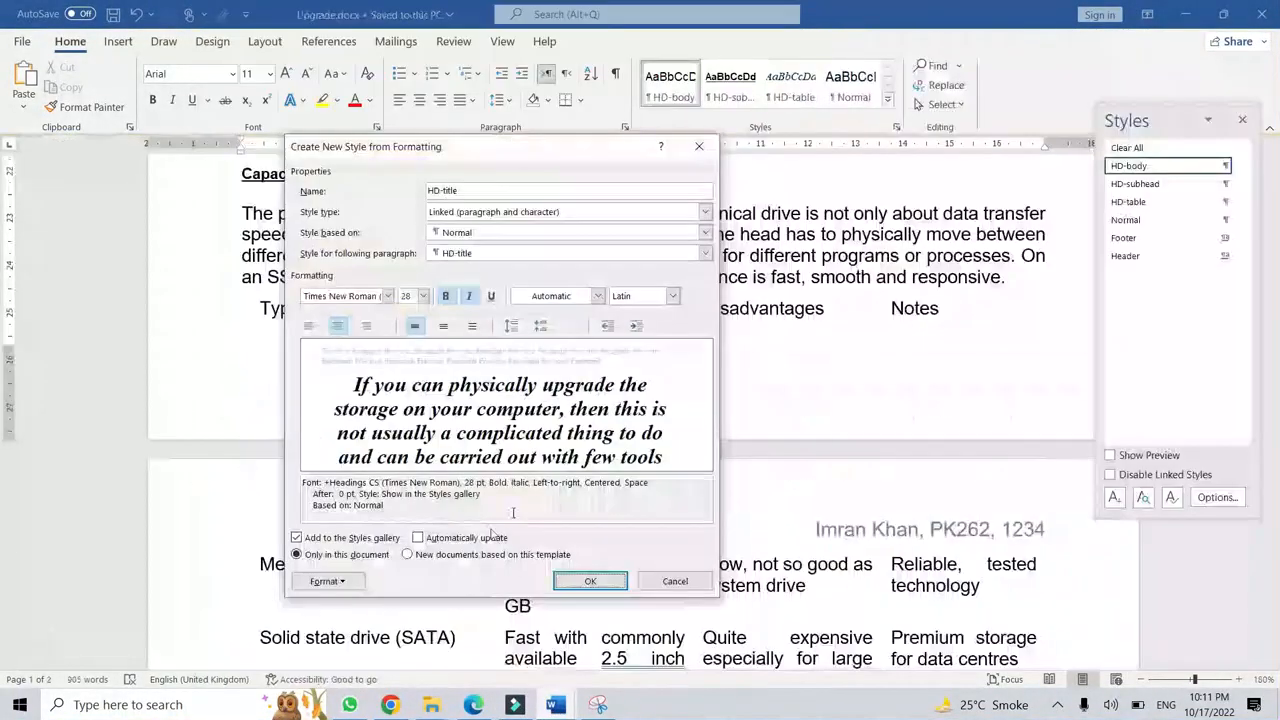
pyautogui.click(591, 581)
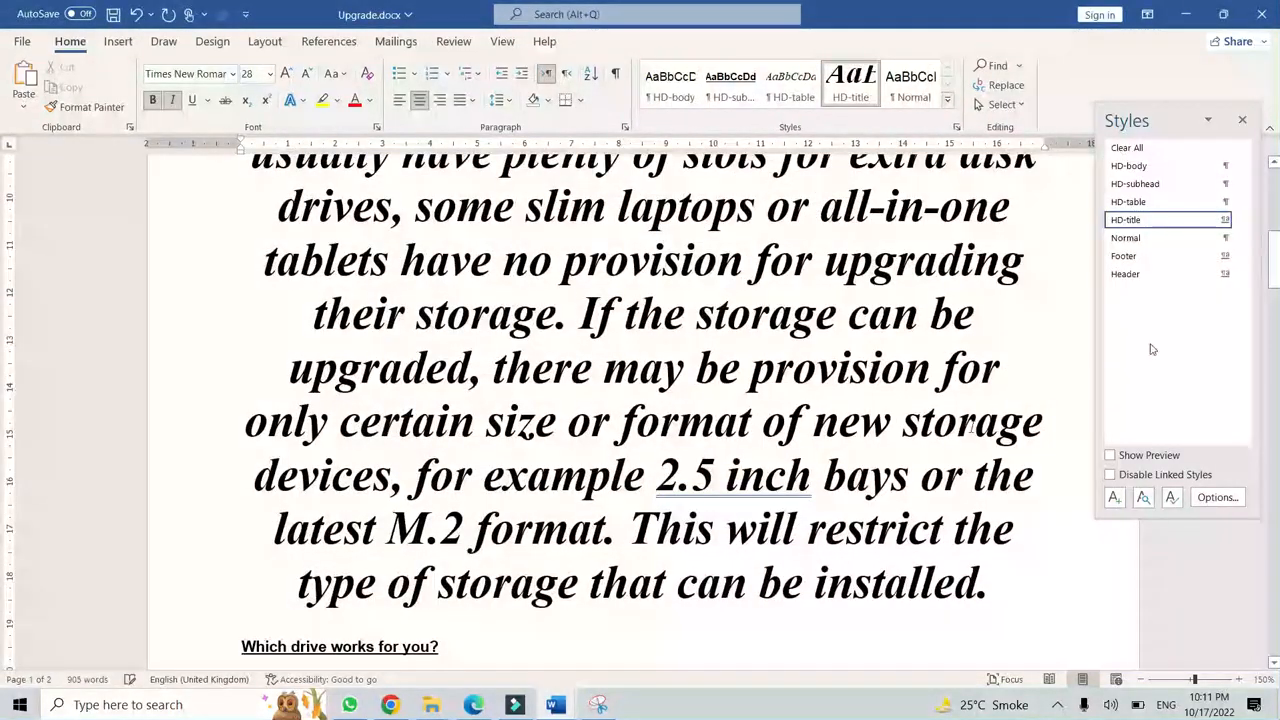
pyautogui.click(1141, 148)
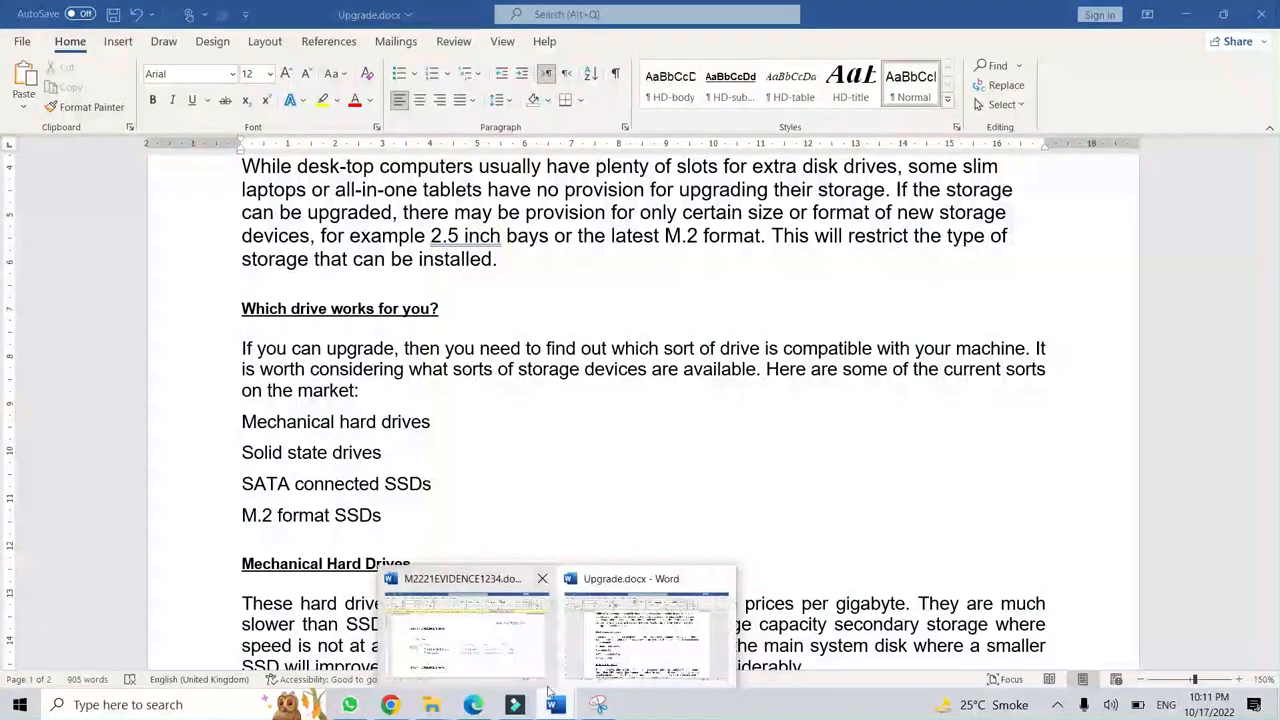
# Paste the HD-title screenshot under Step 4 - EVIDENCE 2 in M2221EVIDENCE1234.docx and save the document.
pyautogui.click(500, 640)
pyautogui.scroll(-2, 522, 522)
pyautogui.click(340, 510)
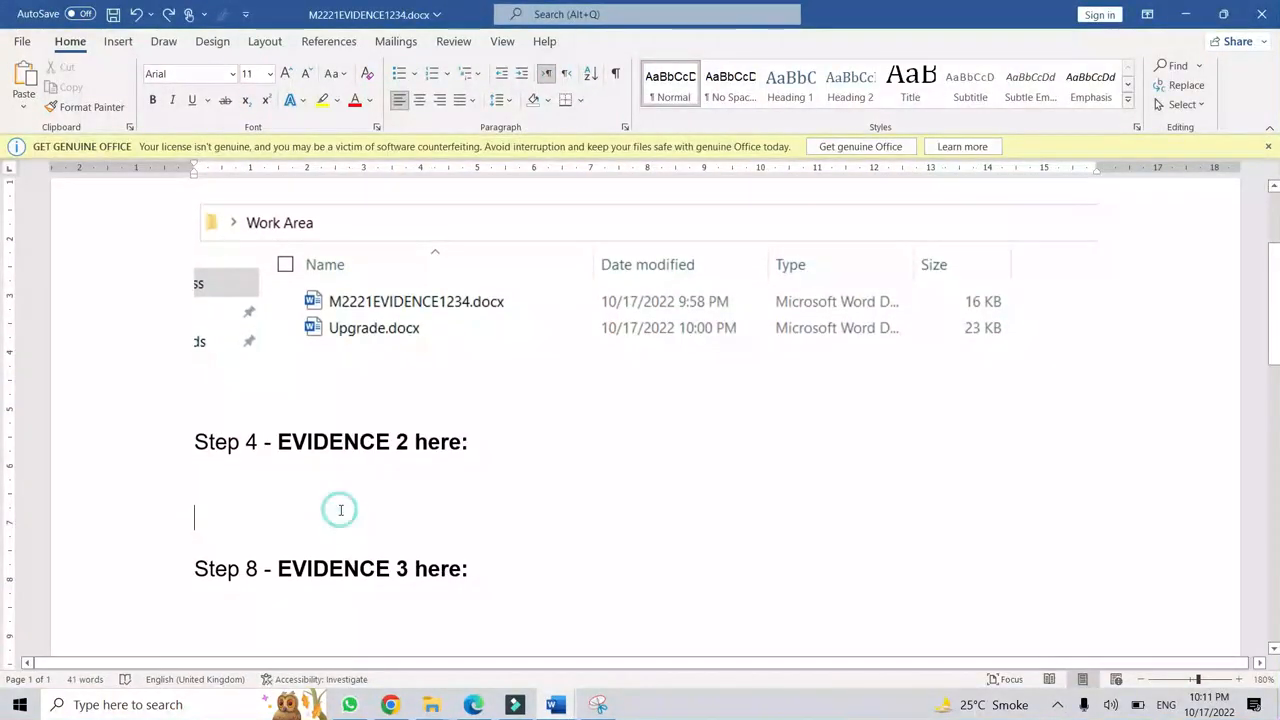
pyautogui.hotkey('ctrl', 'v')
pyautogui.scroll(-10, 990, 445)
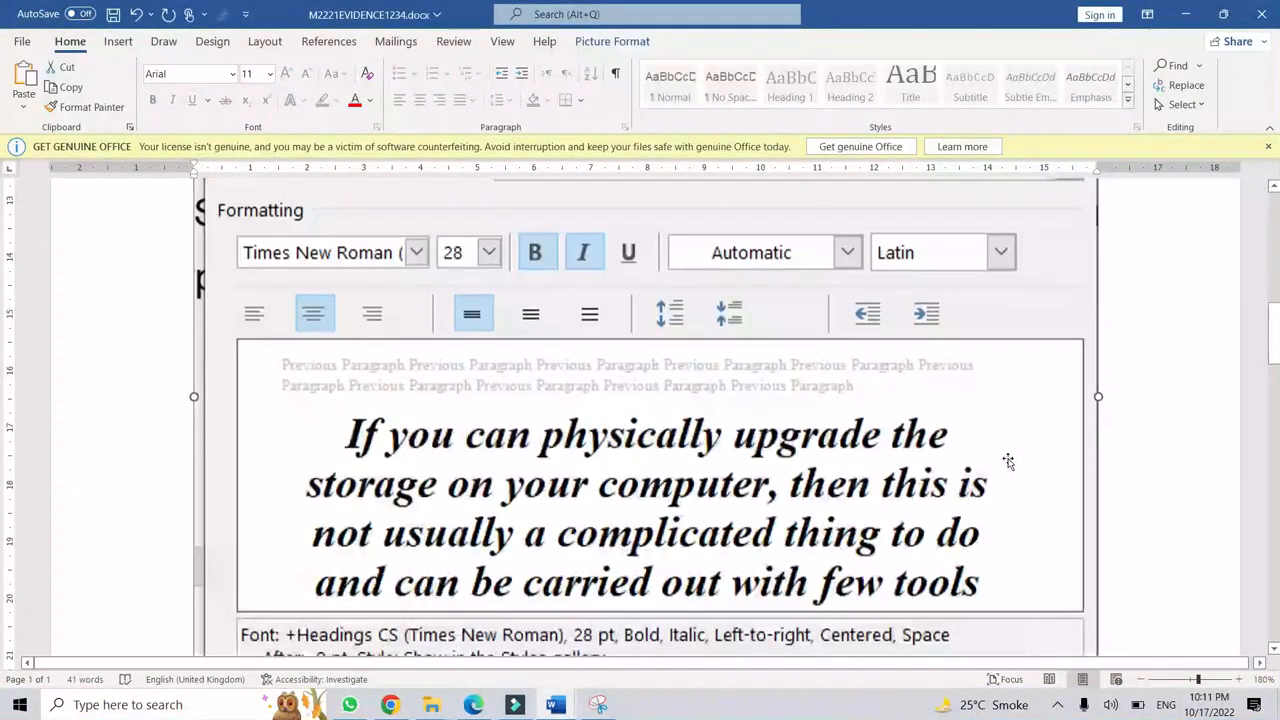
pyautogui.scroll(-3, 1008, 455)
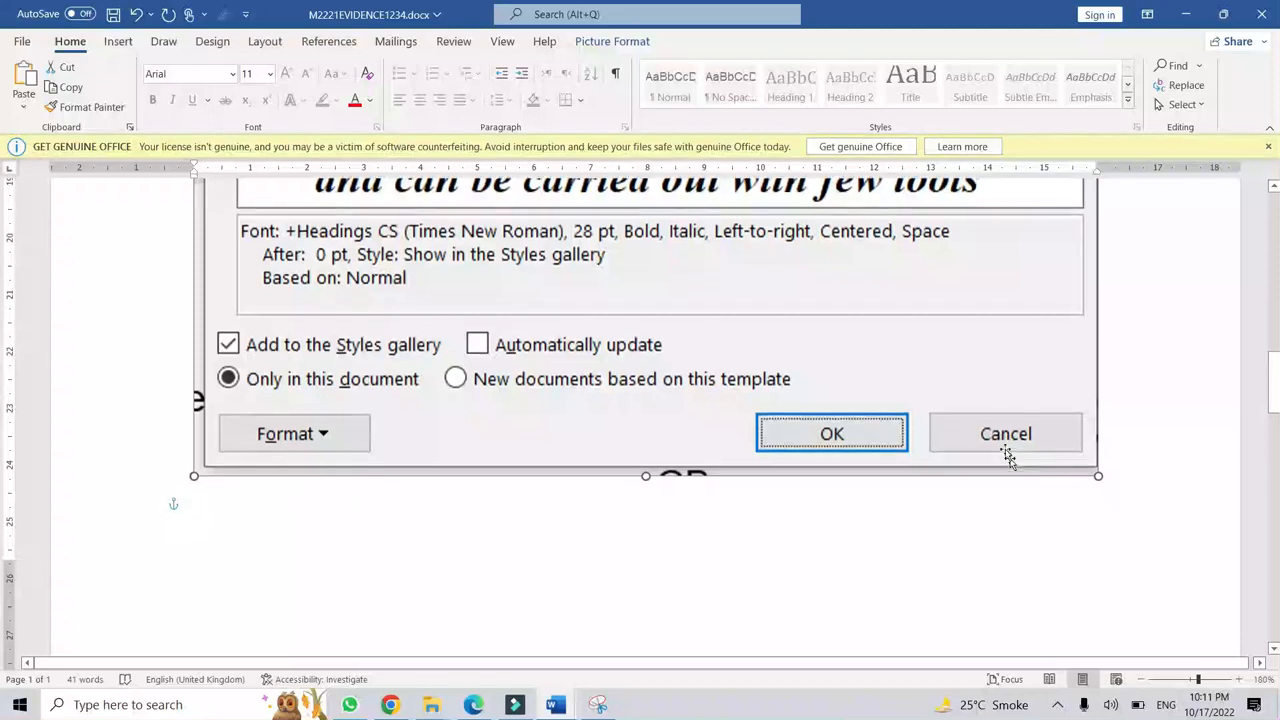
pyautogui.click(113, 17)
# Switch to Upgrade.docx, save it and check the style list with the cursor in the paragraph under "Which drive works for you?".
pyautogui.click(473, 704)
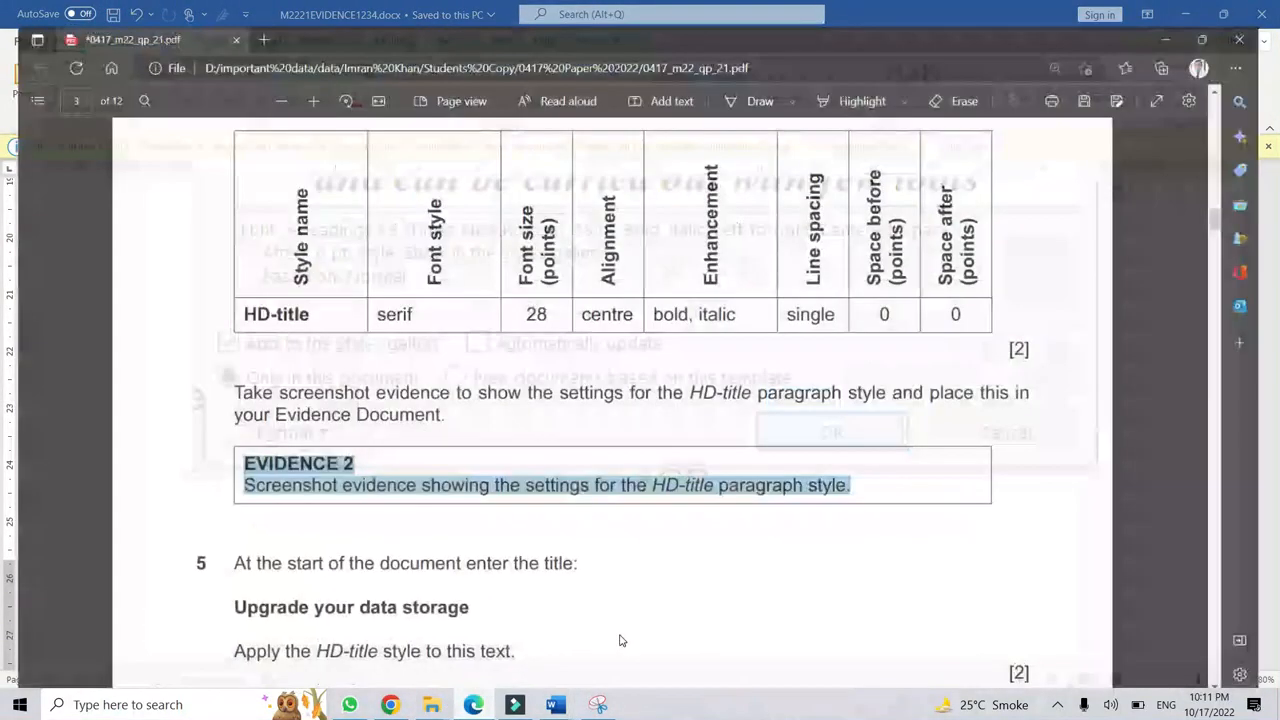
pyautogui.click(556, 704)
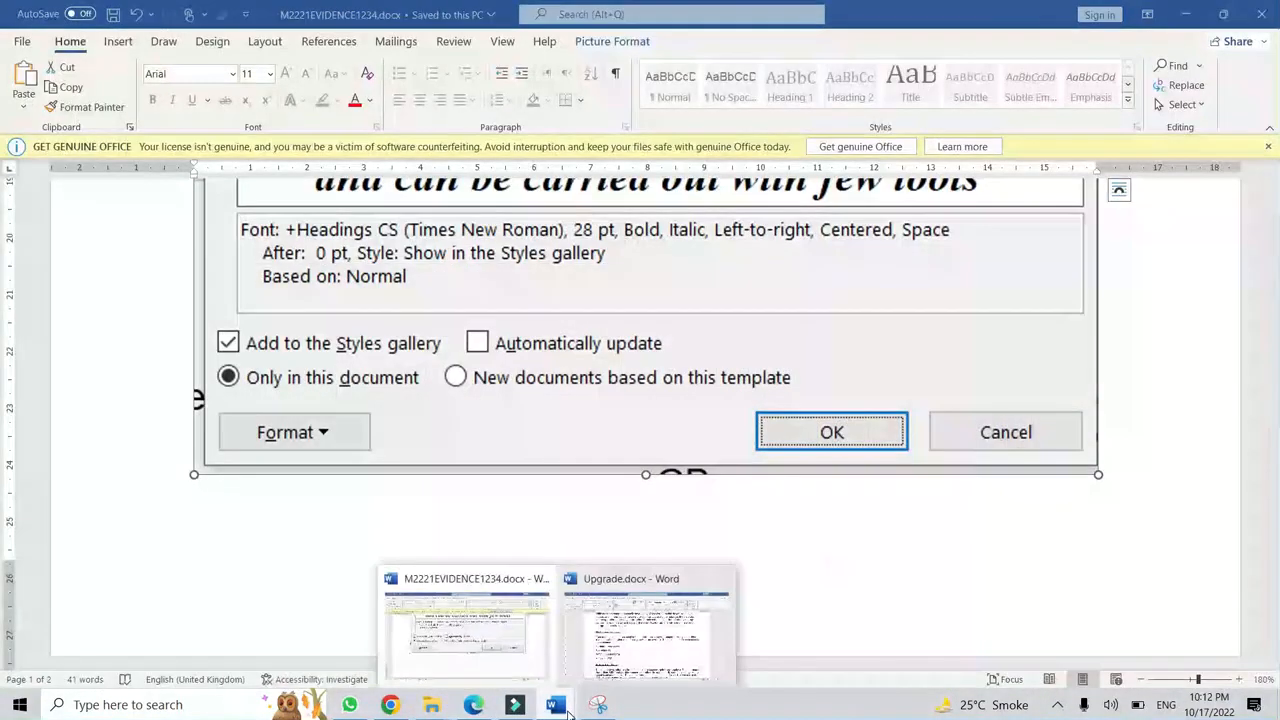
pyautogui.click(667, 640)
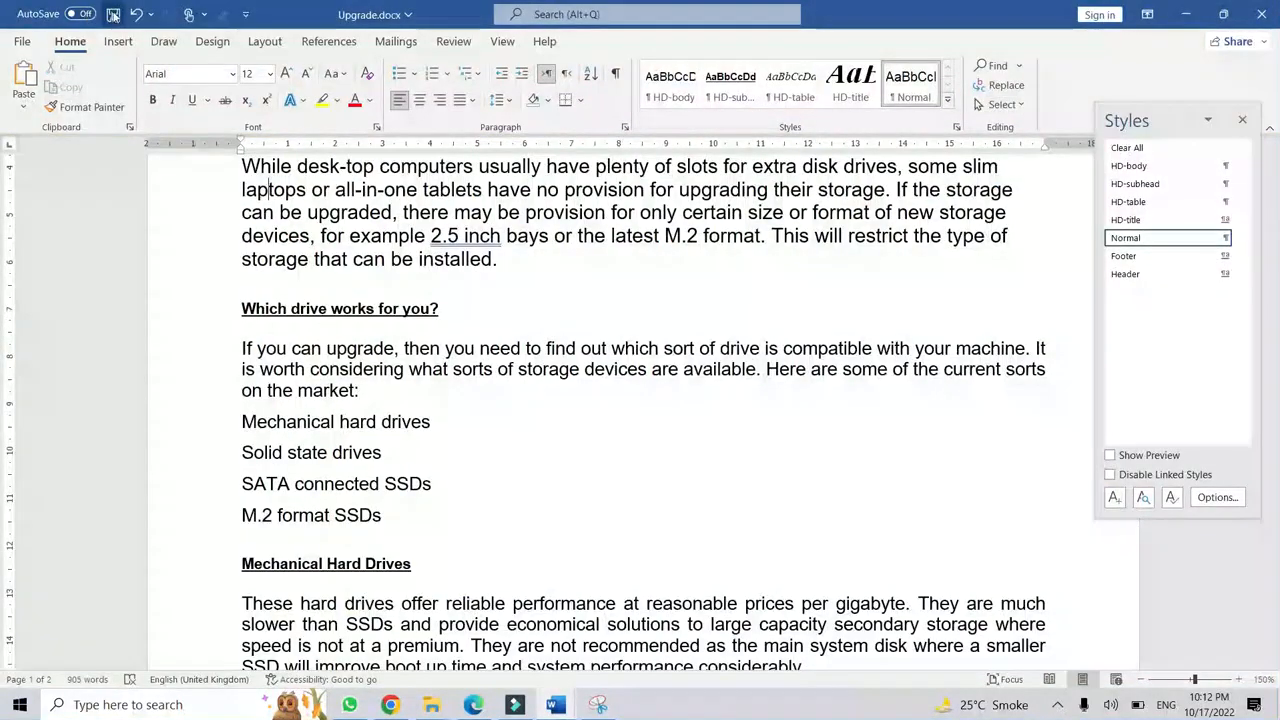
pyautogui.click(720, 369)
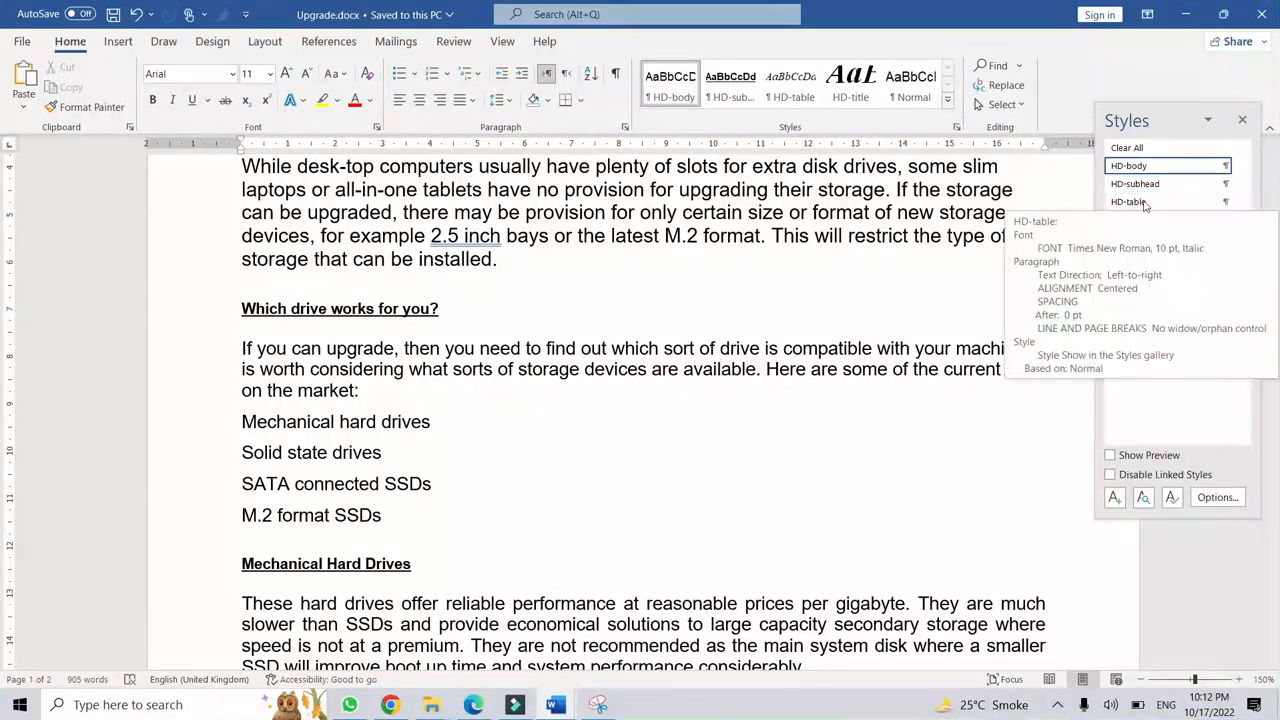
pyautogui.moveTo(1155, 169)
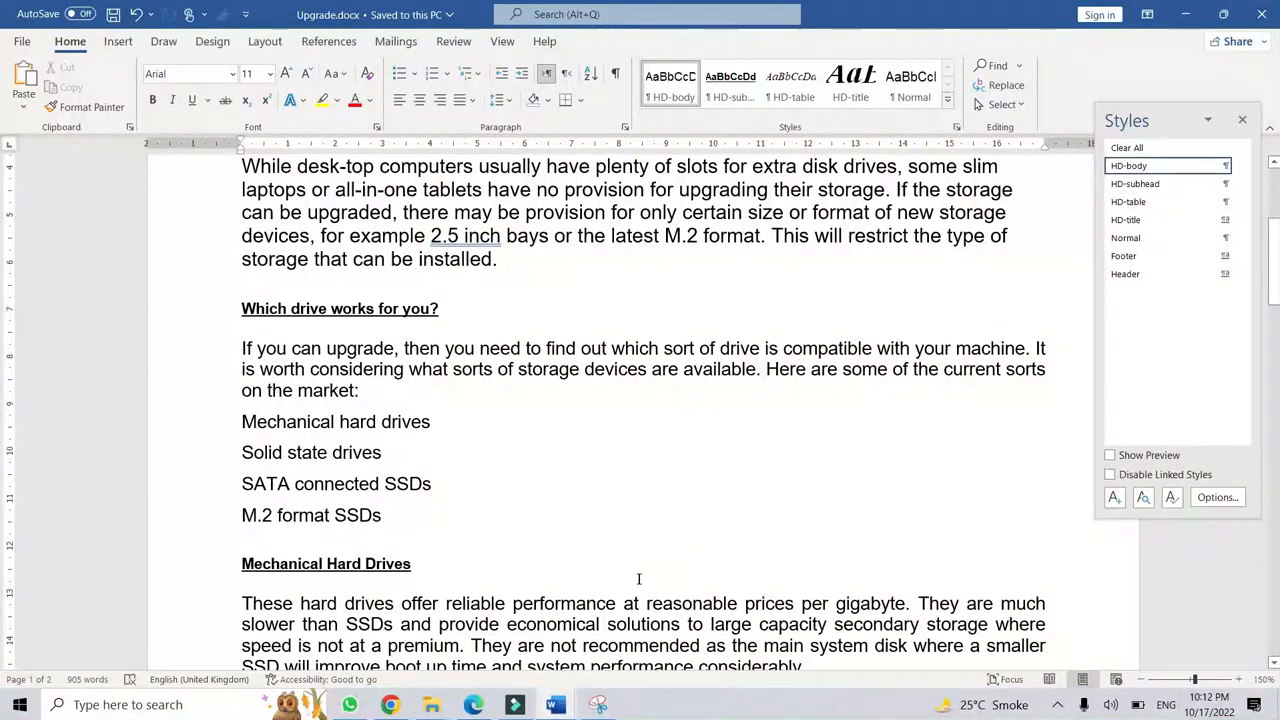
# Mark step 4 and its EVIDENCE 2 box as done with pen strokes in the Edge question paper, leaving drawing mode.
pyautogui.click(514, 705)
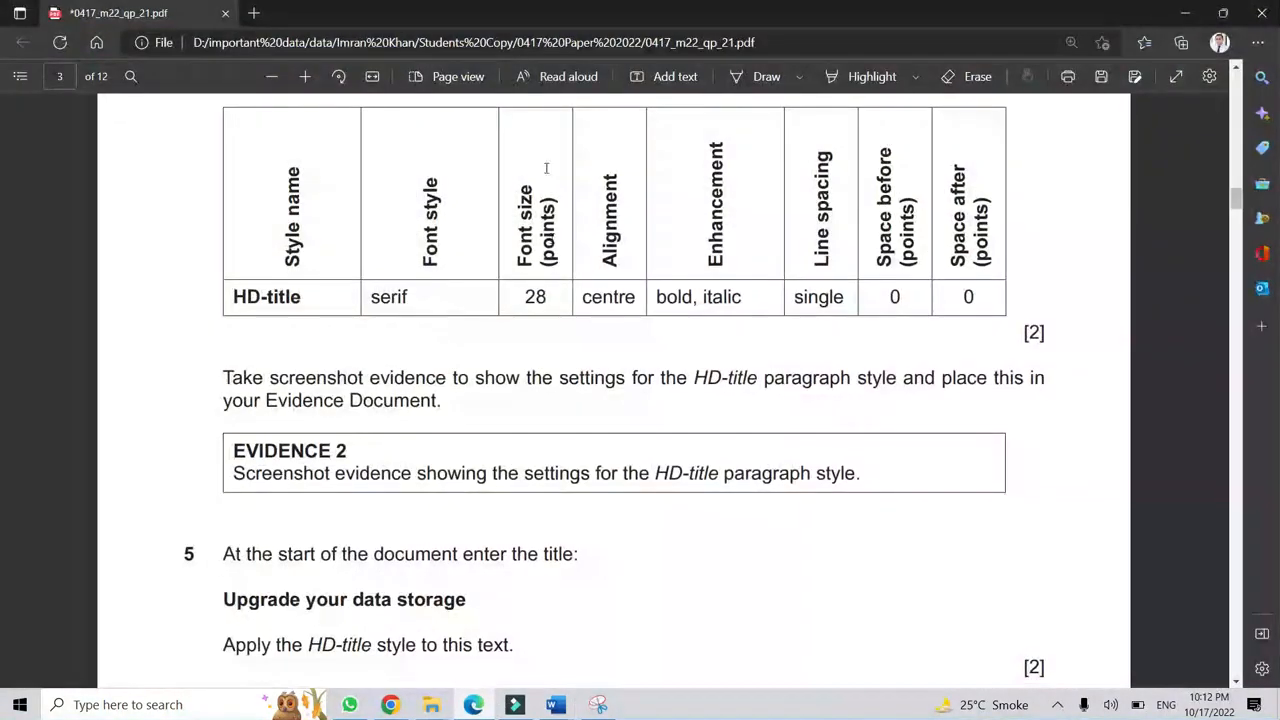
pyautogui.click(757, 78)
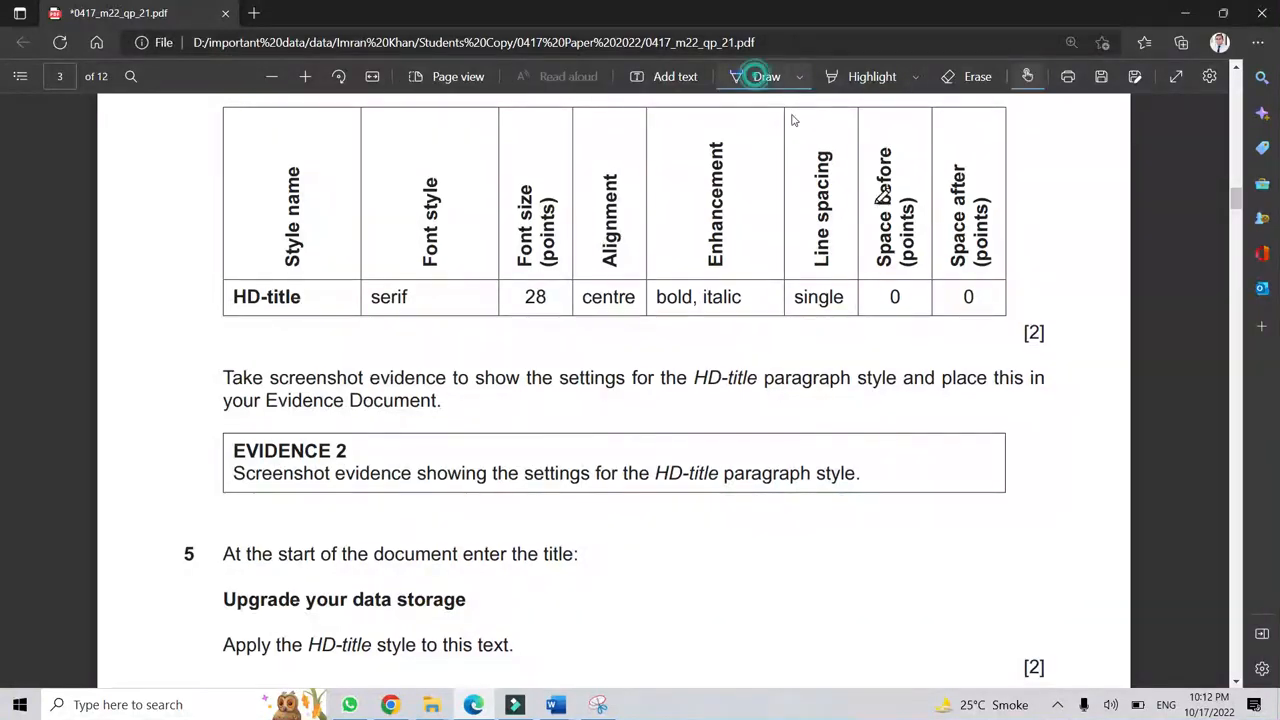
pyautogui.moveTo(1066, 268); pyautogui.dragTo(996, 332)
pyautogui.scroll(-1, 753, 338)
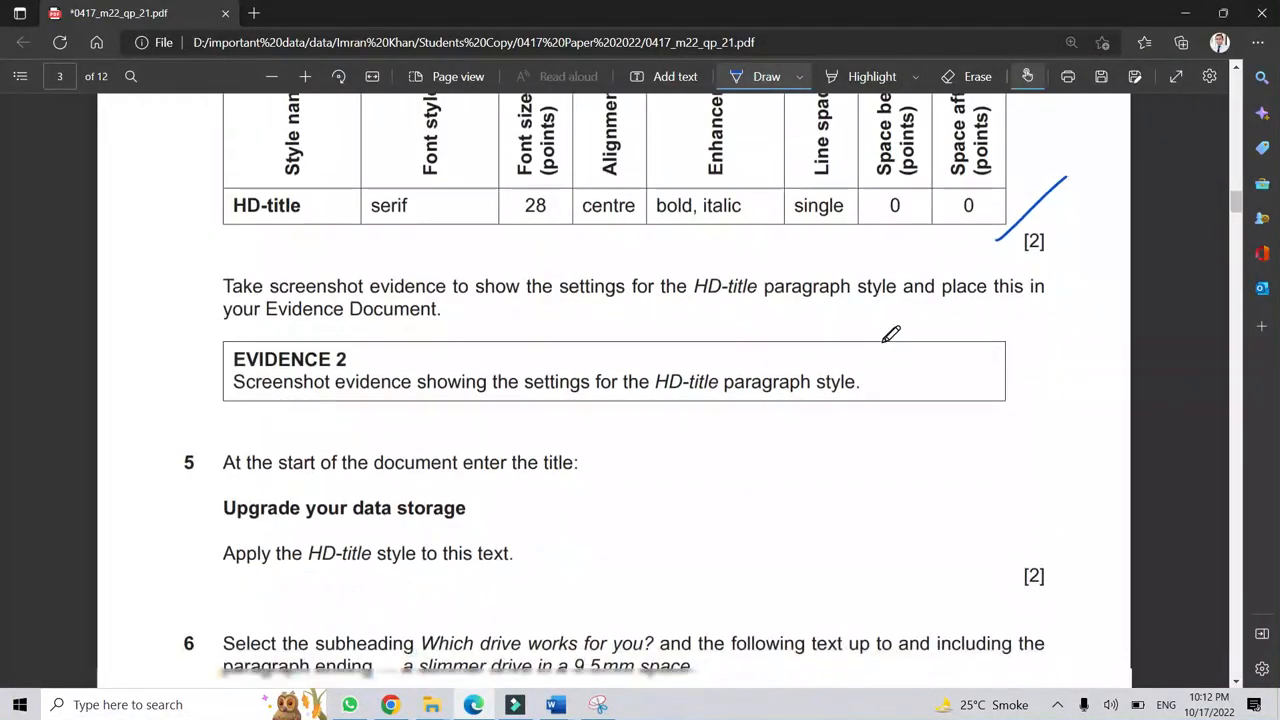
pyautogui.moveTo(914, 376); pyautogui.dragTo(991, 305)
pyautogui.scroll(-3, 717, 378)
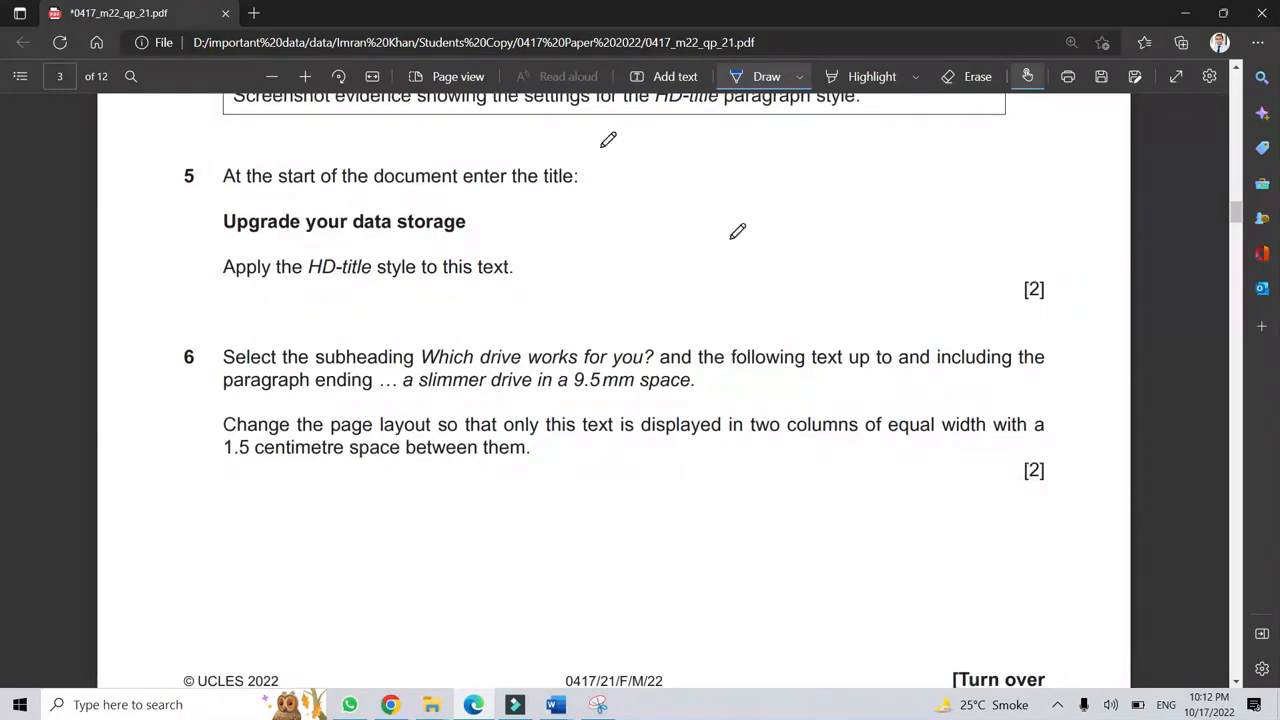
pyautogui.click(755, 80)
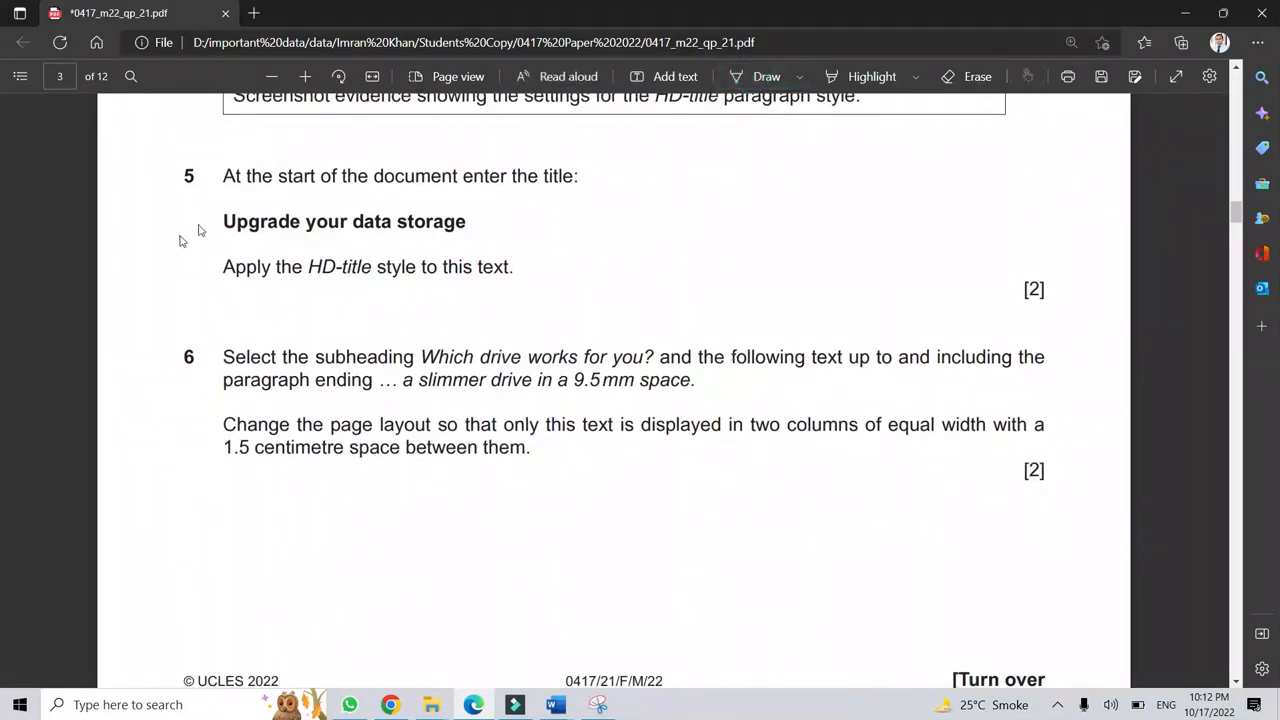
# Read the step 5 instruction in the question paper and copy the title "Upgrade your data storage".
pyautogui.moveTo(230, 178); pyautogui.dragTo(594, 178)
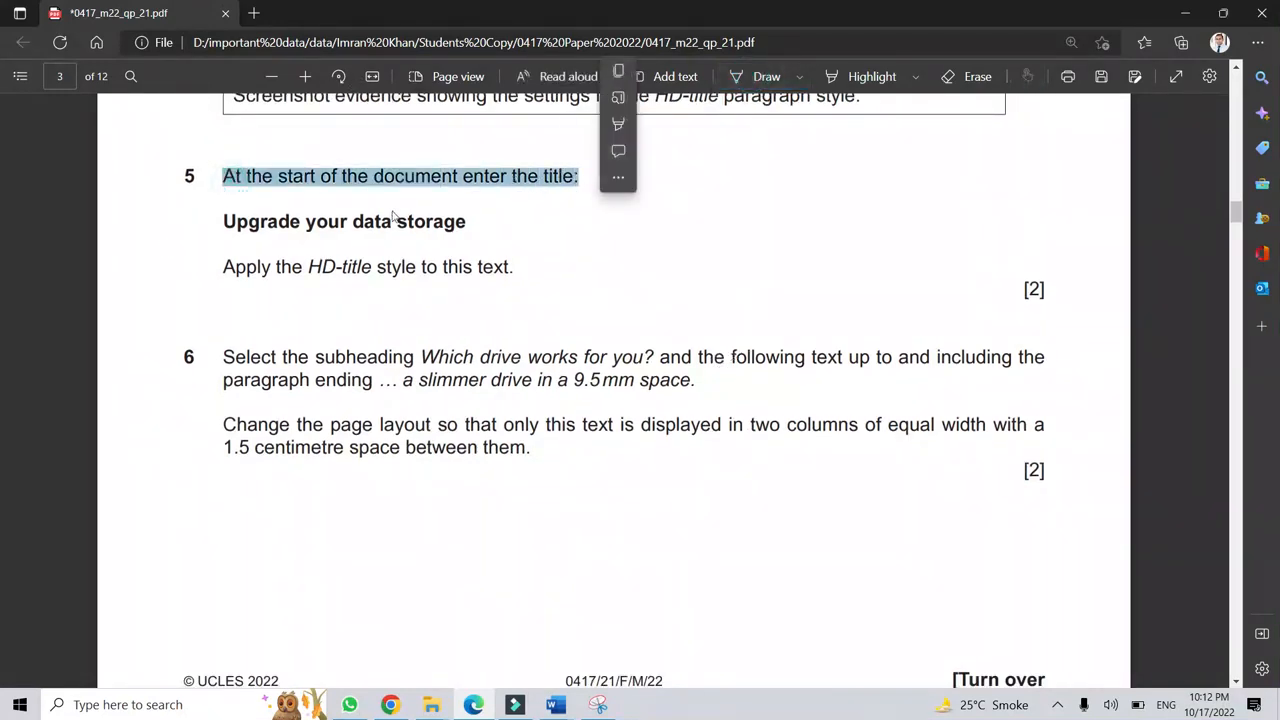
pyautogui.click(507, 220)
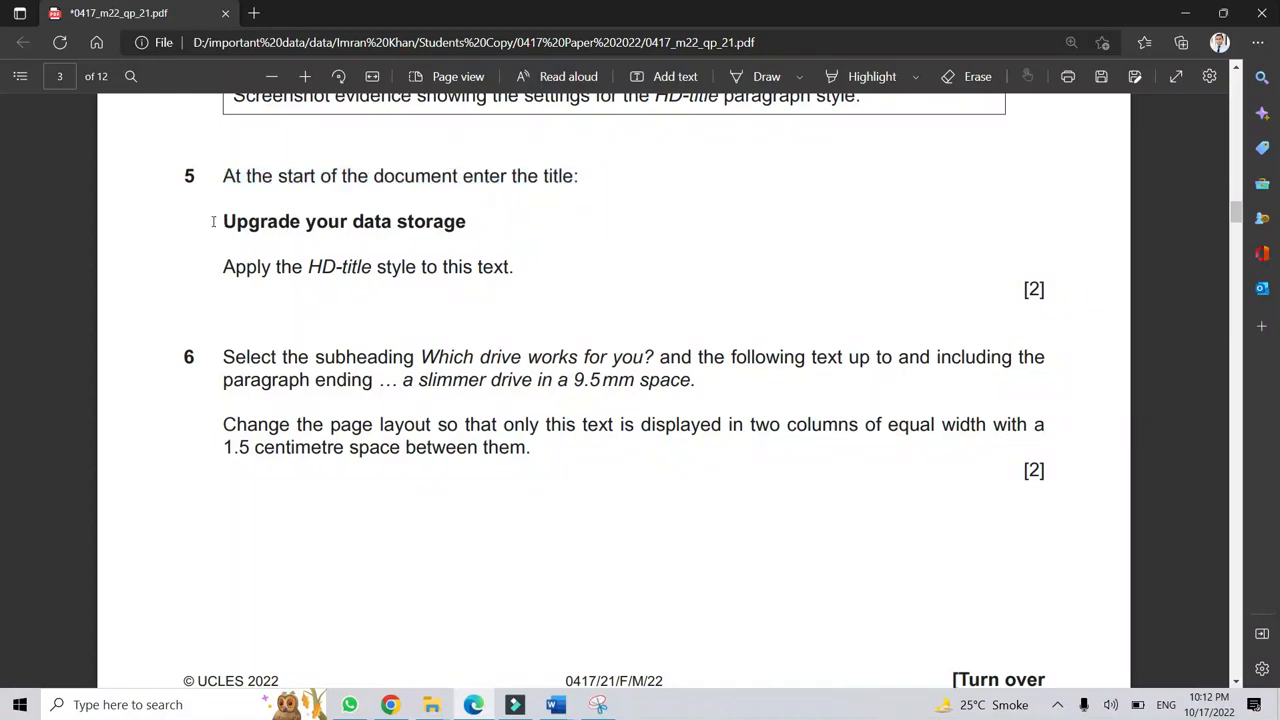
pyautogui.moveTo(213, 221); pyautogui.dragTo(468, 222)
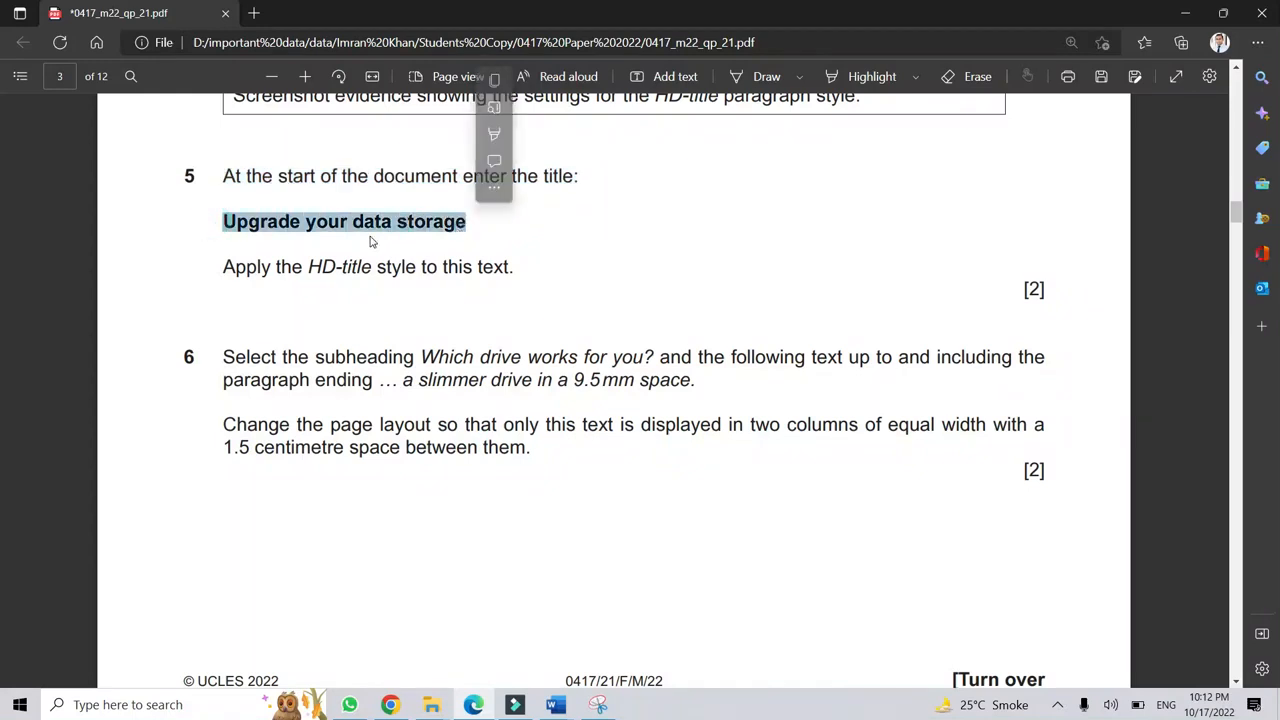
pyautogui.click(510, 235)
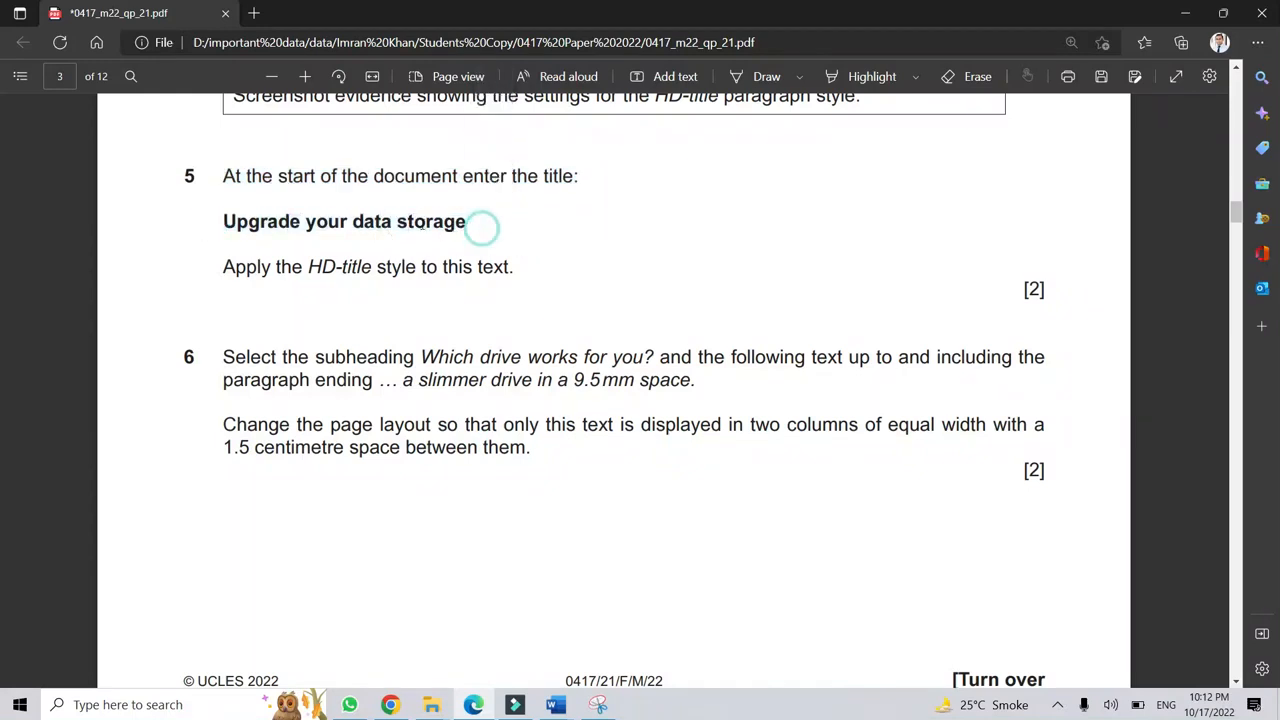
pyautogui.moveTo(222, 221); pyautogui.dragTo(478, 219)
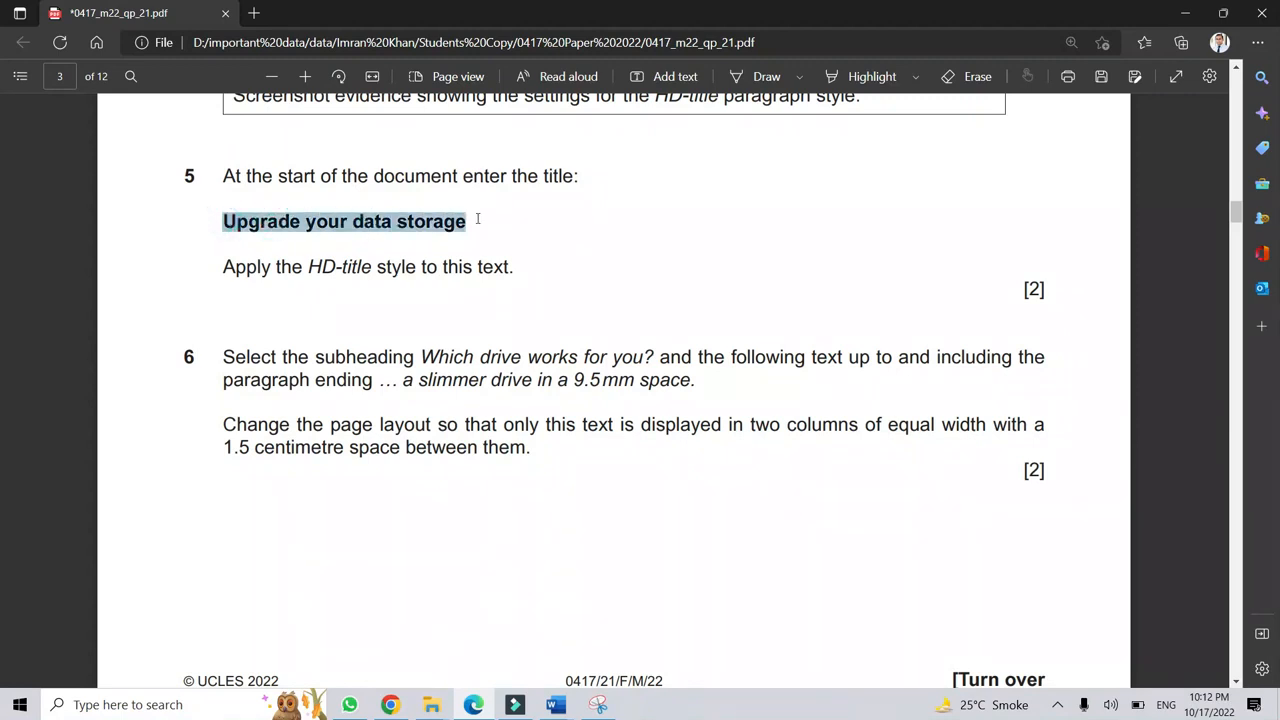
pyautogui.rightClick(403, 222)
pyautogui.click(434, 297)
pyautogui.click(519, 291)
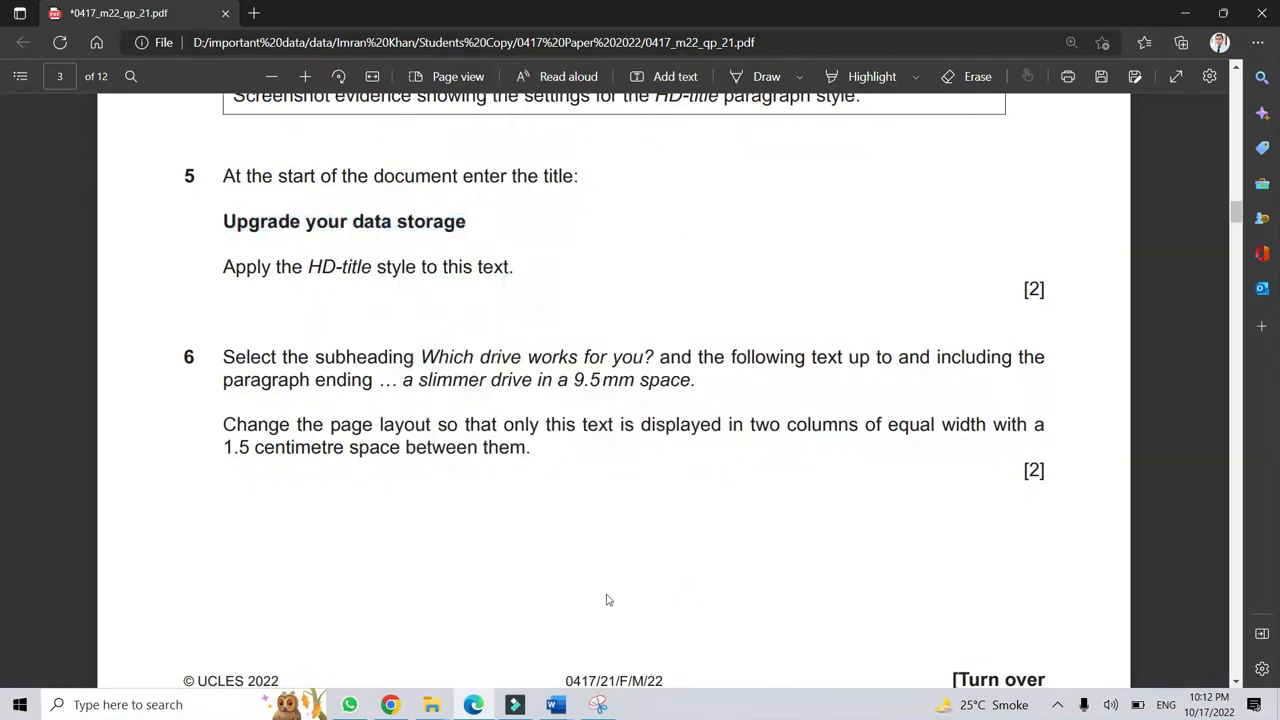
# Switch to Upgrade.docx and insert the copied title "Upgrade your data storage" on its own line at the start of the document.
pyautogui.click(570, 710)
pyautogui.click(618, 665)
pyautogui.scroll(5, 736, 306)
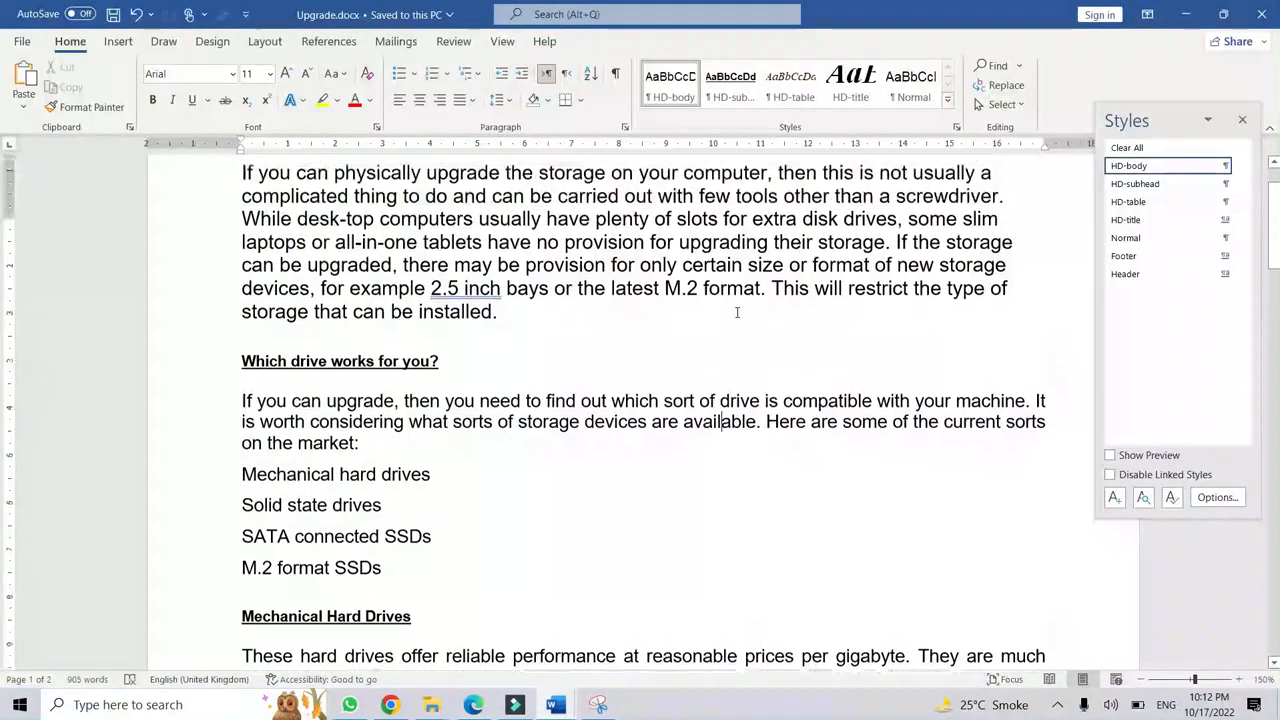
pyautogui.click(242, 286)
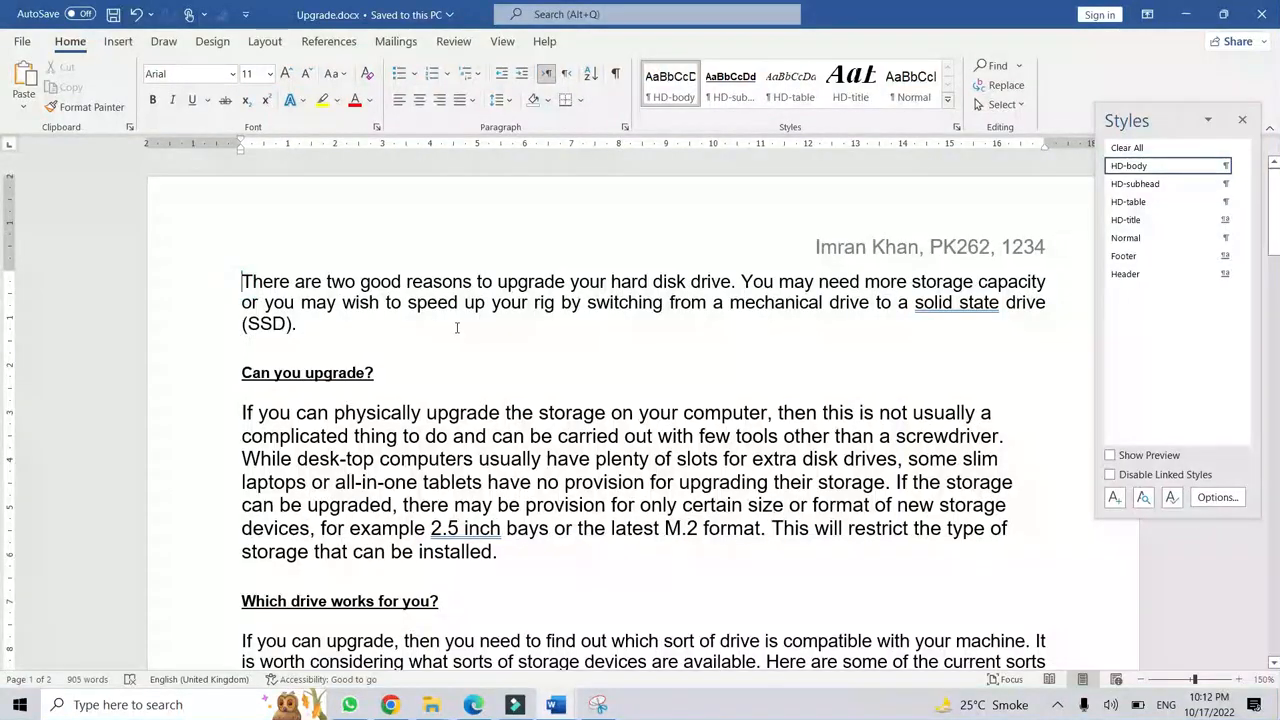
pyautogui.press('Return')
pyautogui.hotkey('ctrl', 'v')
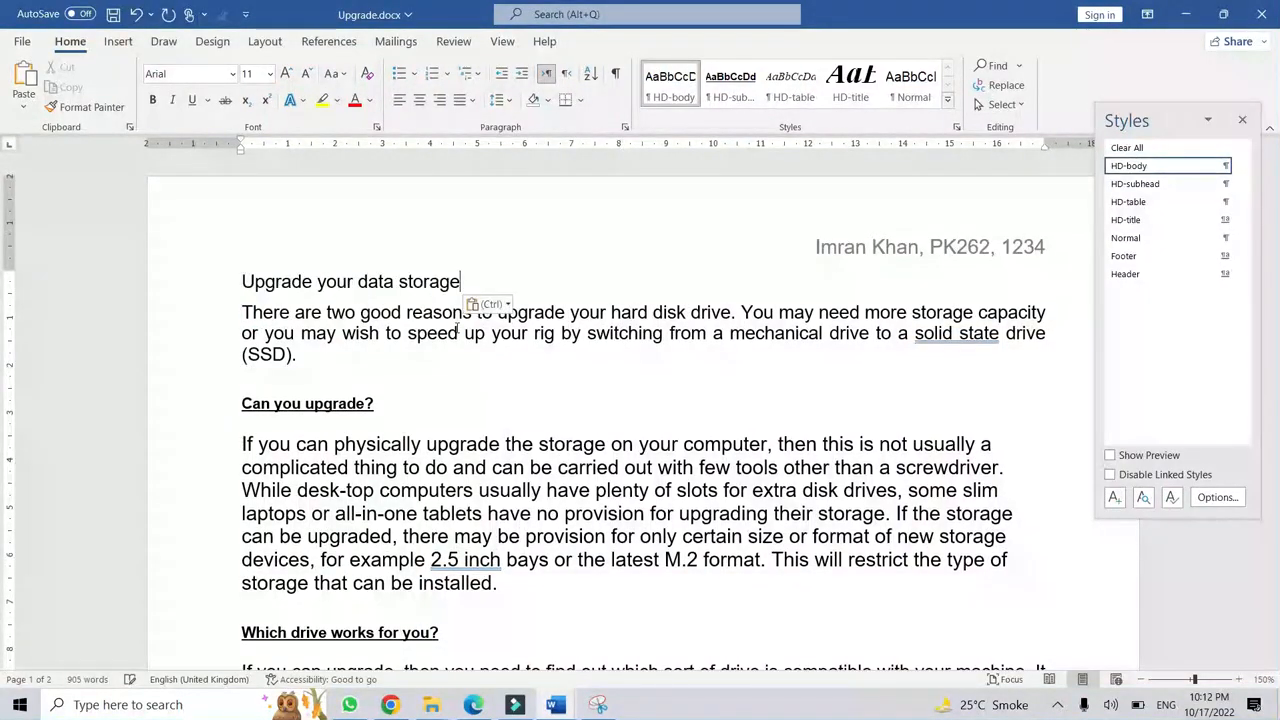
# Apply the HD-title style to the title "Upgrade your data storage".
pyautogui.moveTo(520, 281); pyautogui.dragTo(243, 281)
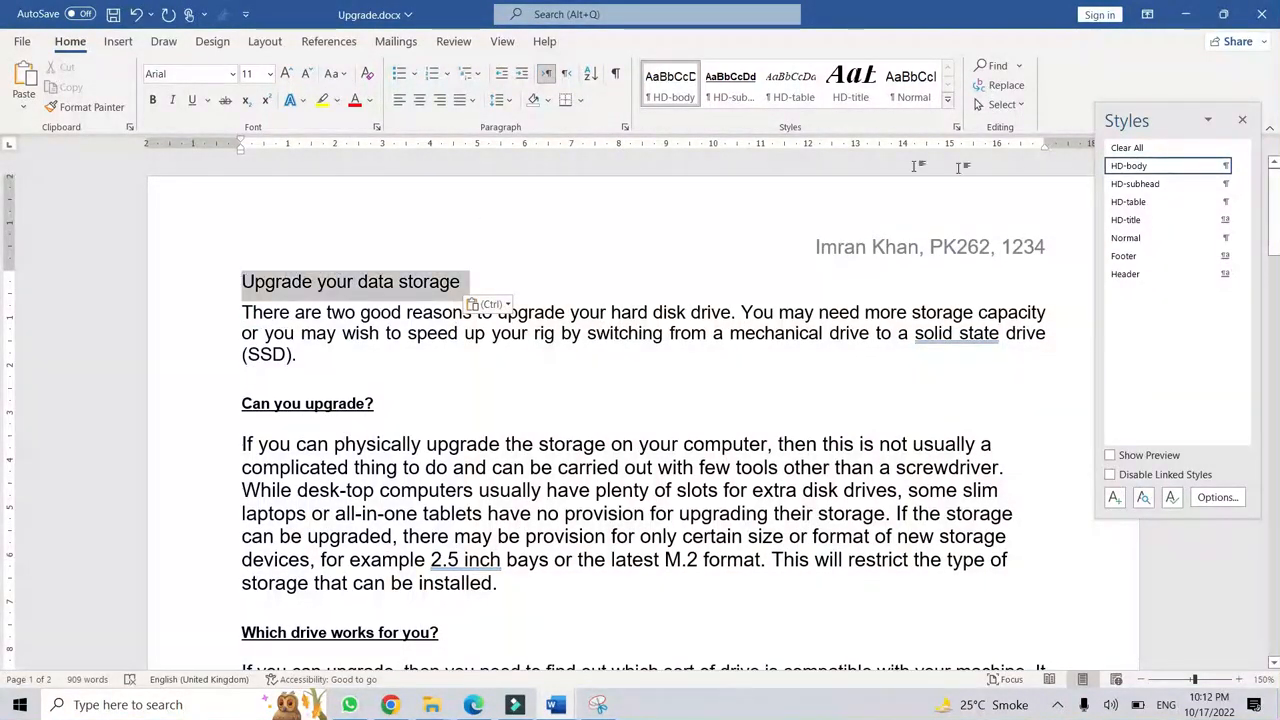
pyautogui.click(1125, 221)
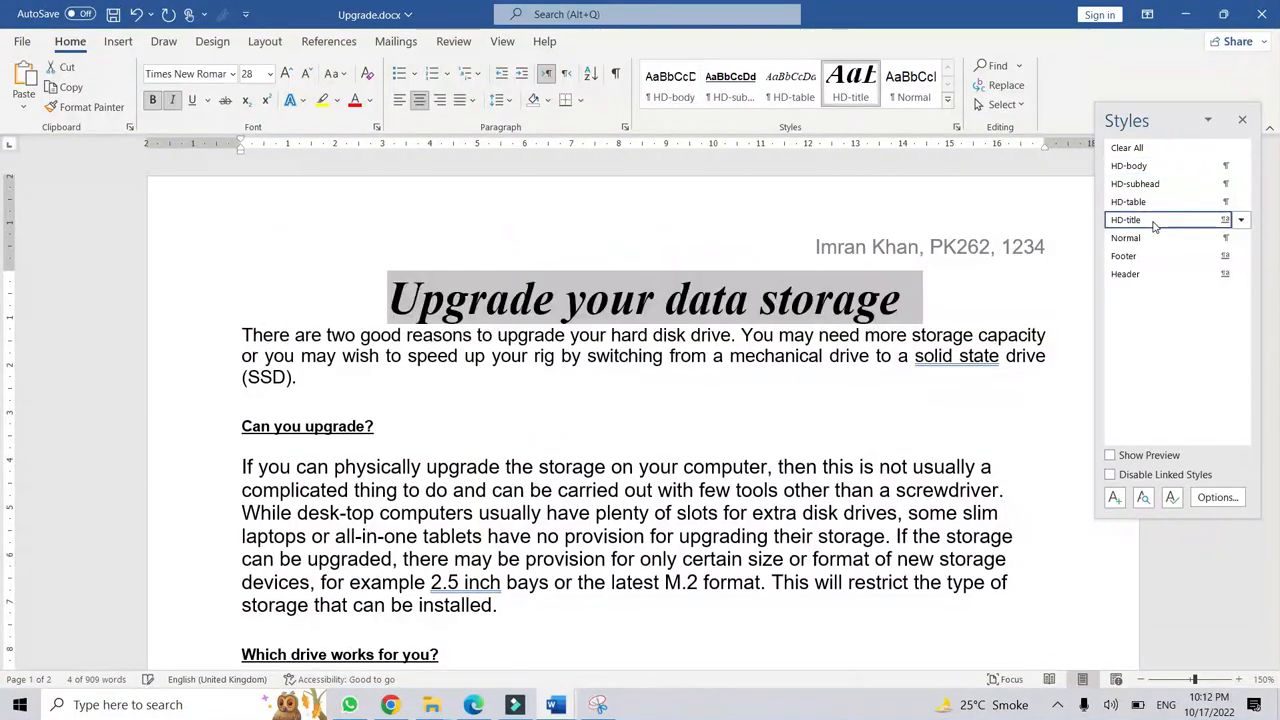
pyautogui.click(809, 397)
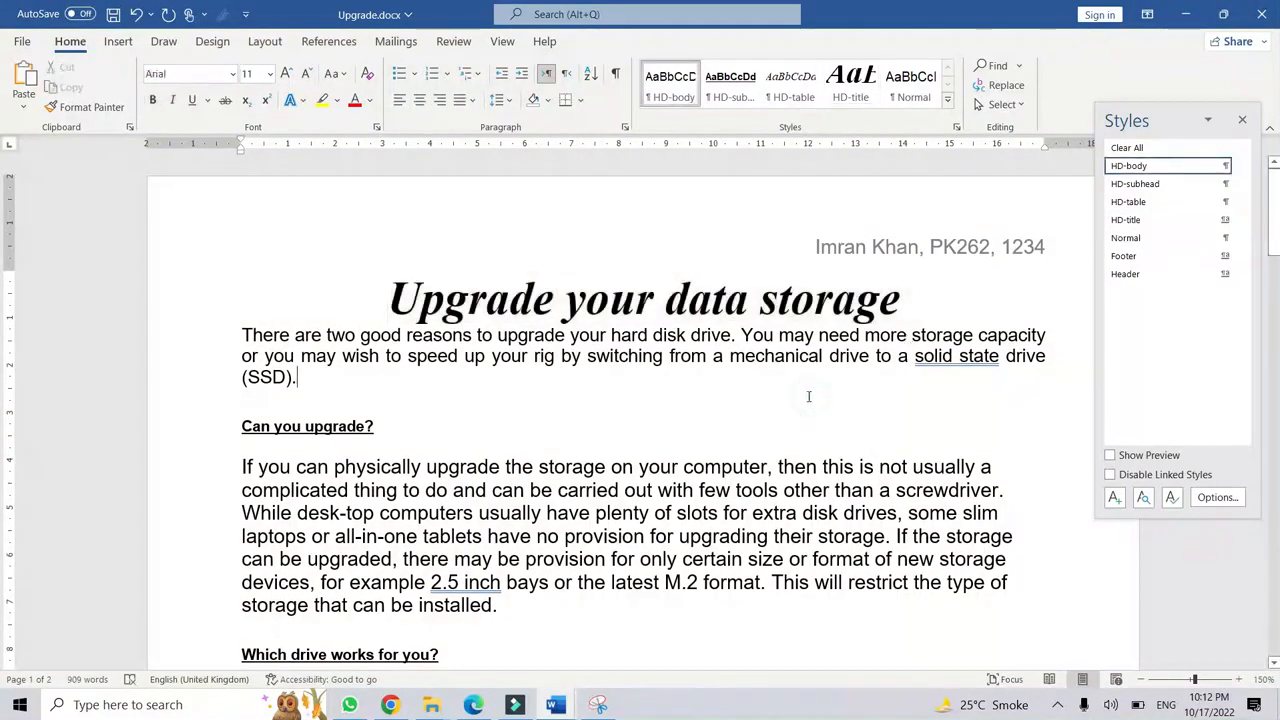
# Switch to the question paper in Edge and mark step 5 as done with a pen stroke, leaving drawing mode.
pyautogui.click(473, 704)
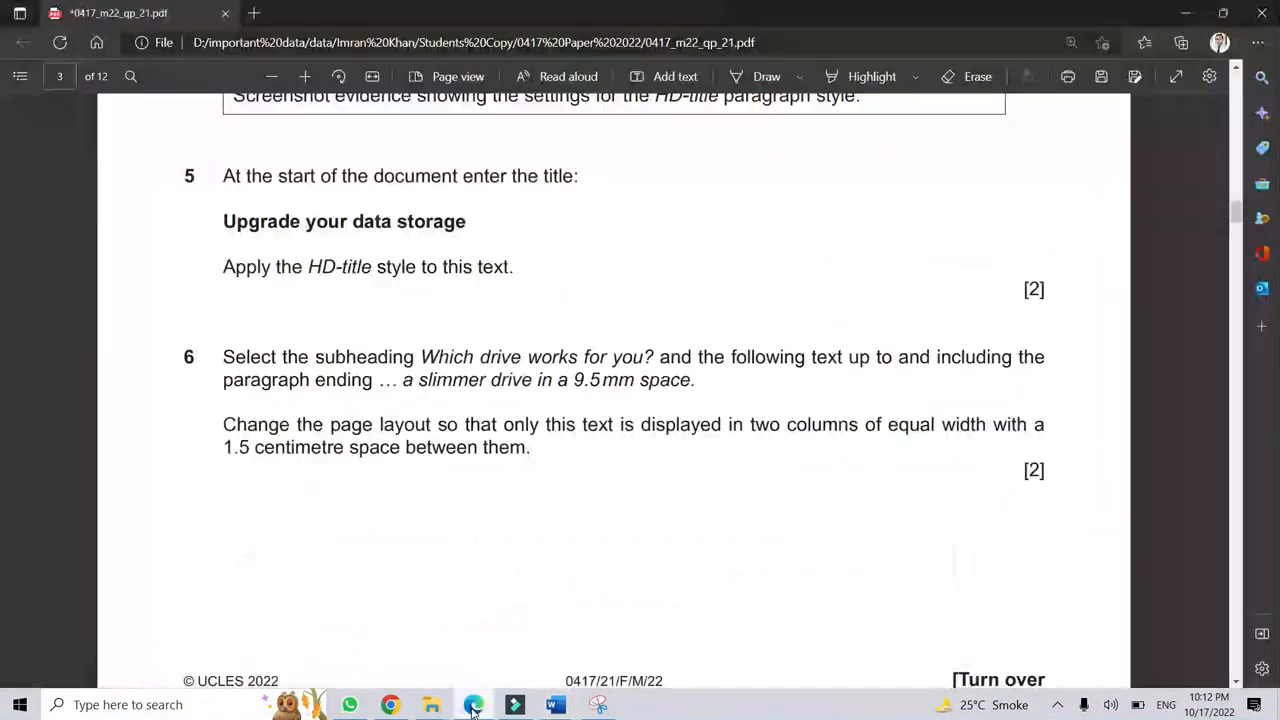
pyautogui.click(768, 77)
pyautogui.moveTo(970, 271); pyautogui.dragTo(1046, 226)
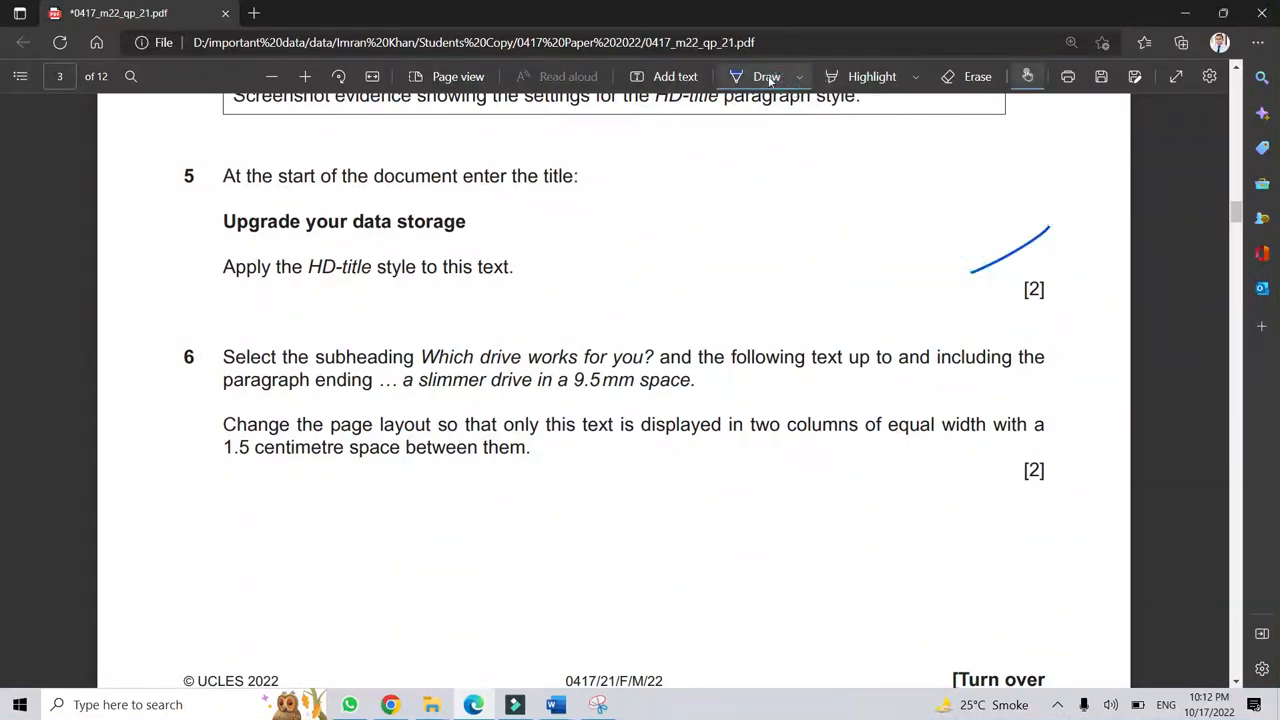
pyautogui.scroll(-2, 774, 217)
pyautogui.scroll(2, 780, 158)
pyautogui.click(773, 77)
# Read in step 6 of the question paper which subheading and closing paragraph delimit the text to select.
pyautogui.scroll(-1, 406, 314)
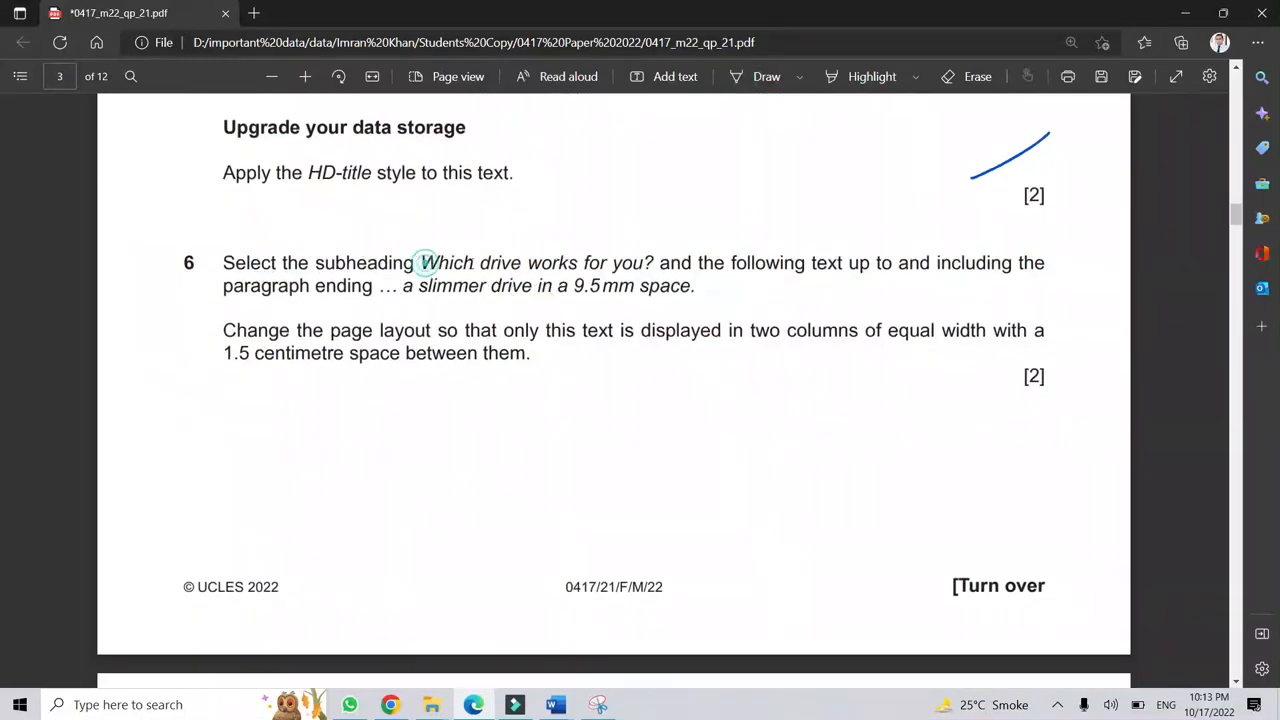
pyautogui.moveTo(422, 263); pyautogui.dragTo(643, 262)
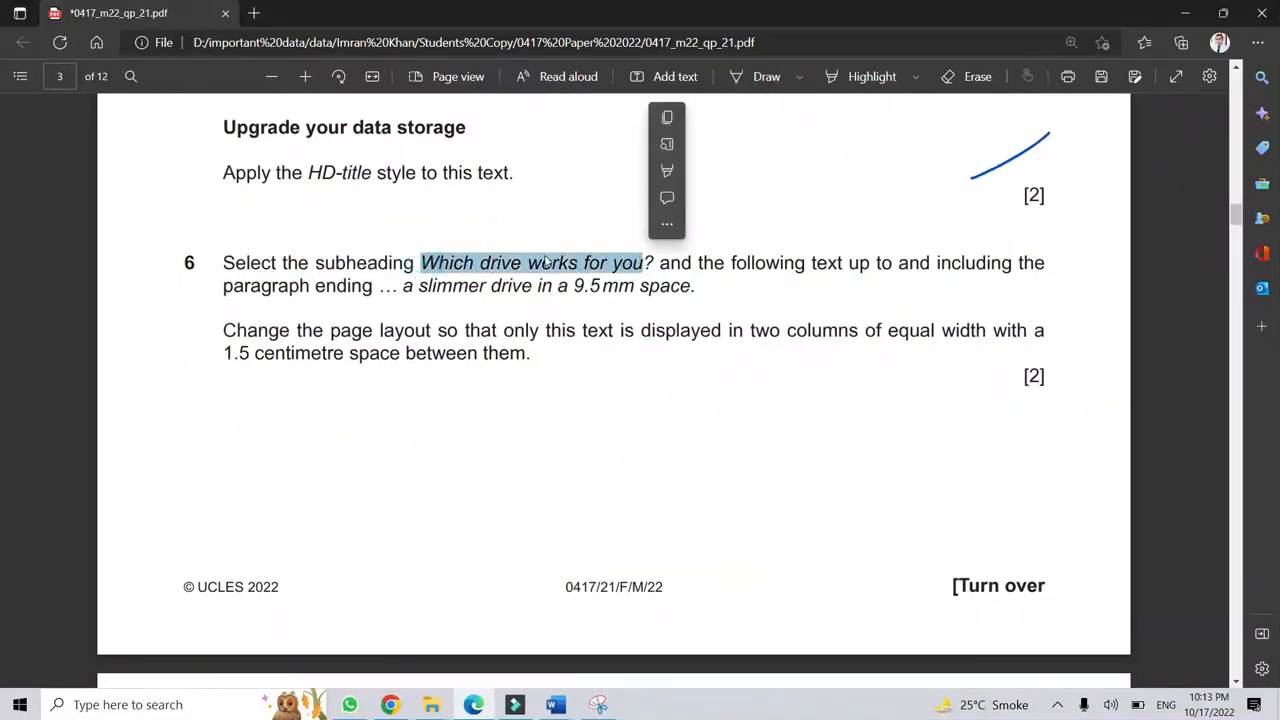
pyautogui.click(722, 268)
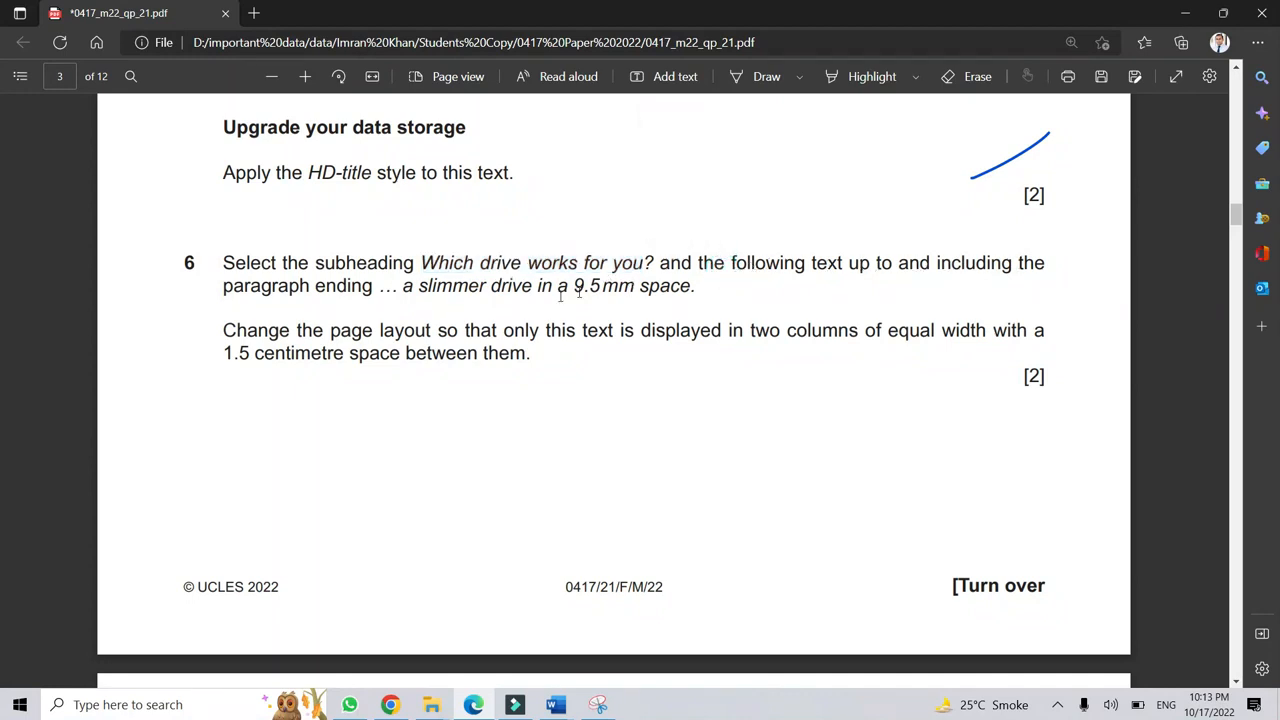
pyautogui.moveTo(379, 287); pyautogui.dragTo(184, 262)
pyautogui.click(390, 290)
pyautogui.moveTo(408, 286); pyautogui.dragTo(696, 288)
pyautogui.click(600, 287)
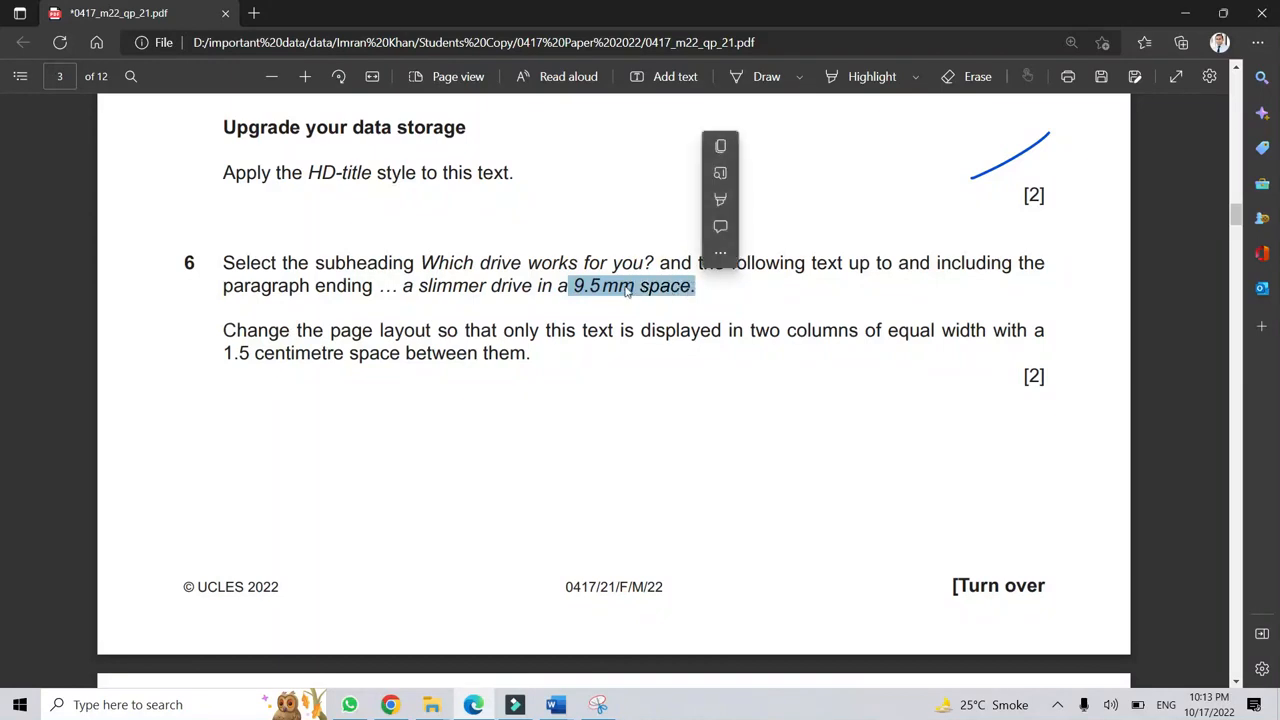
pyautogui.click(623, 286)
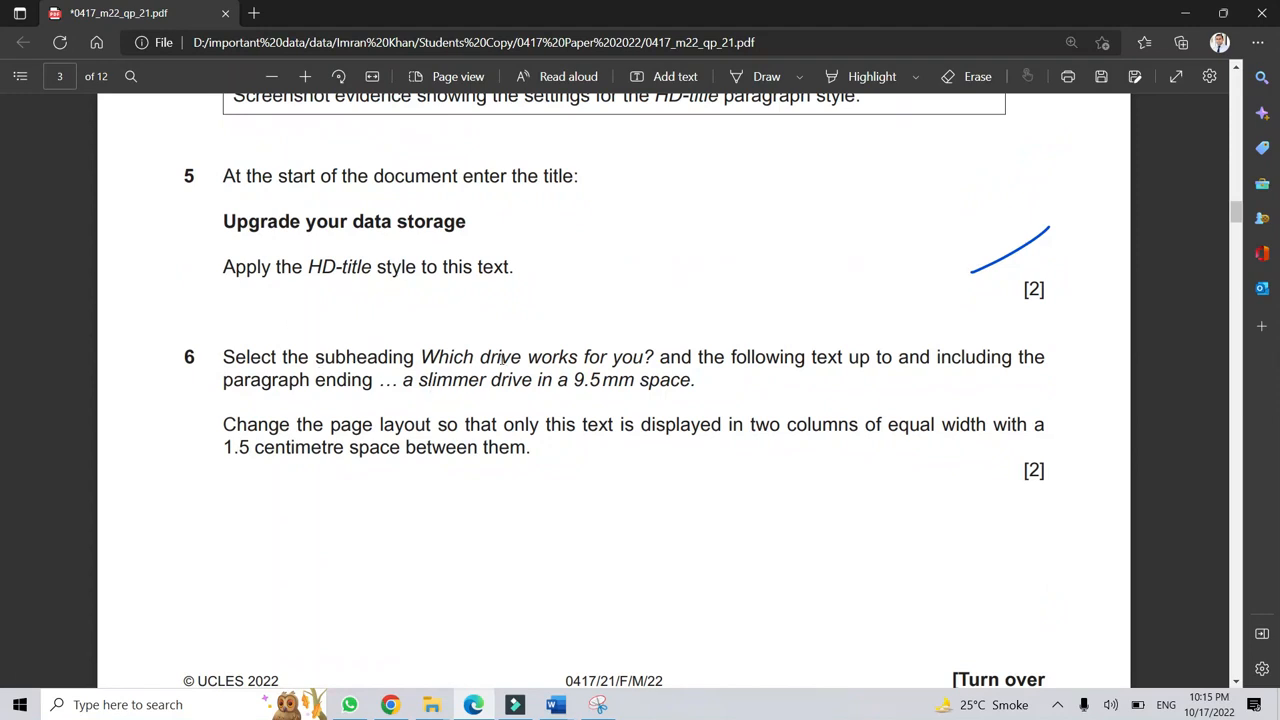
pyautogui.moveTo(541, 343); pyautogui.dragTo(419, 381)
pyautogui.click(690, 376)
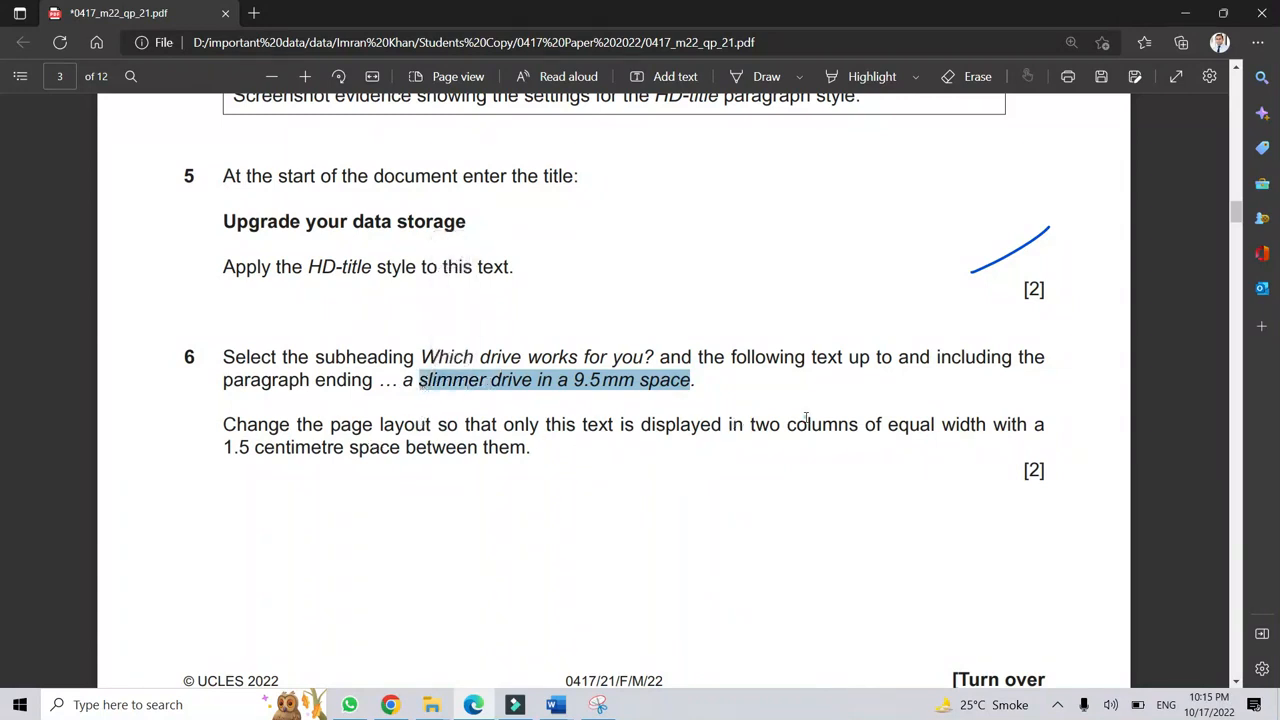
# Read the column number, width and spacing requirements in step 6 of the question paper.
pyautogui.click(805, 416)
pyautogui.click(750, 424)
pyautogui.moveTo(750, 424); pyautogui.dragTo(882, 424)
pyautogui.click(645, 422)
pyautogui.moveTo(645, 422); pyautogui.dragTo(875, 424)
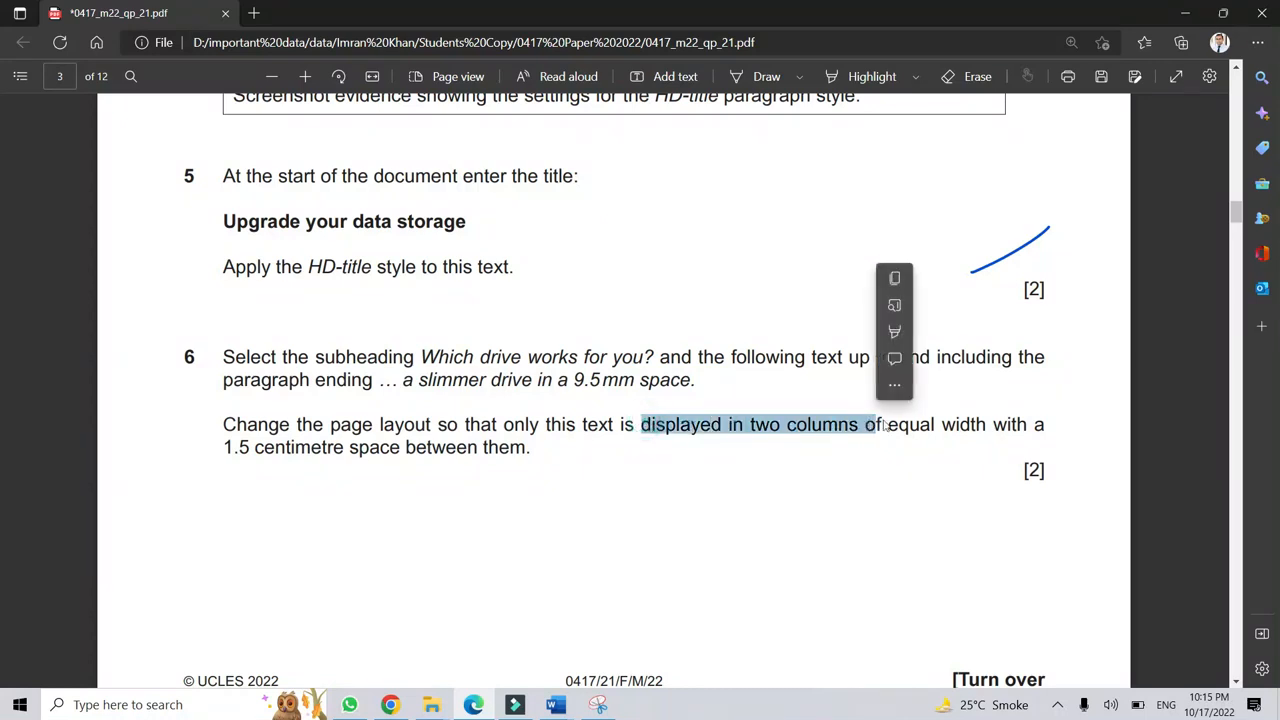
pyautogui.click(958, 428)
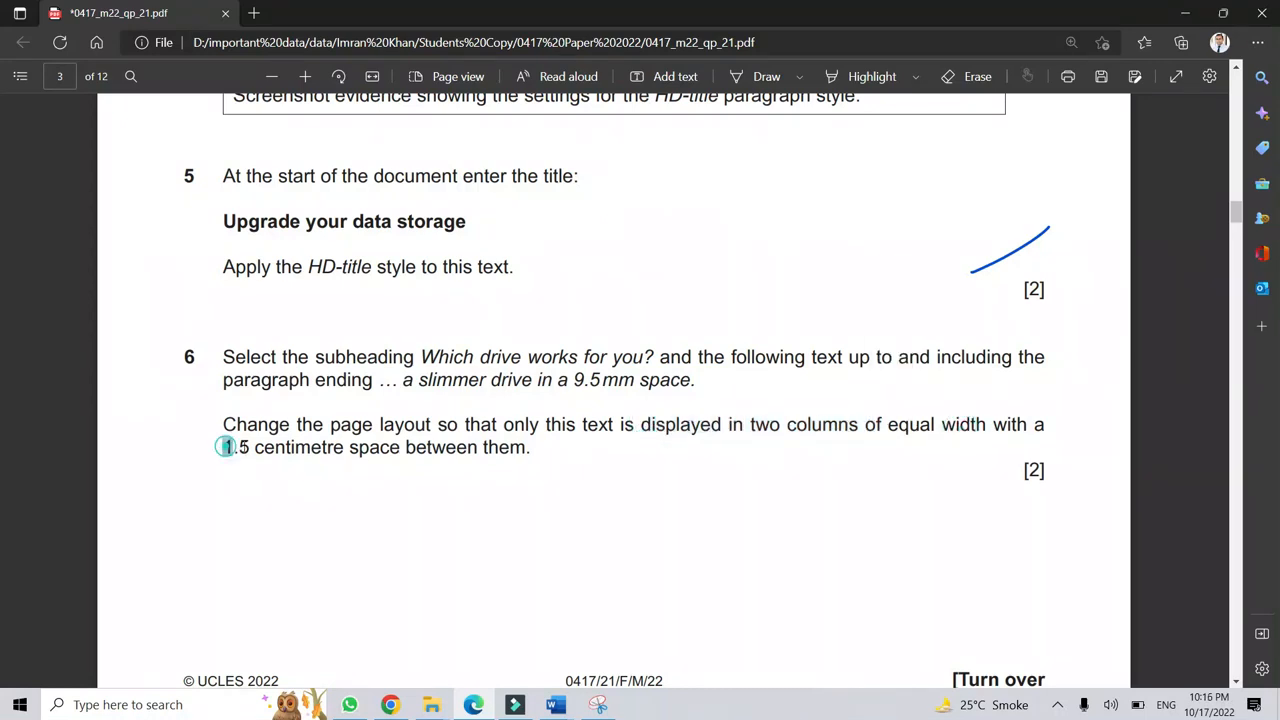
pyautogui.moveTo(226, 447); pyautogui.dragTo(528, 447)
pyautogui.click(440, 447)
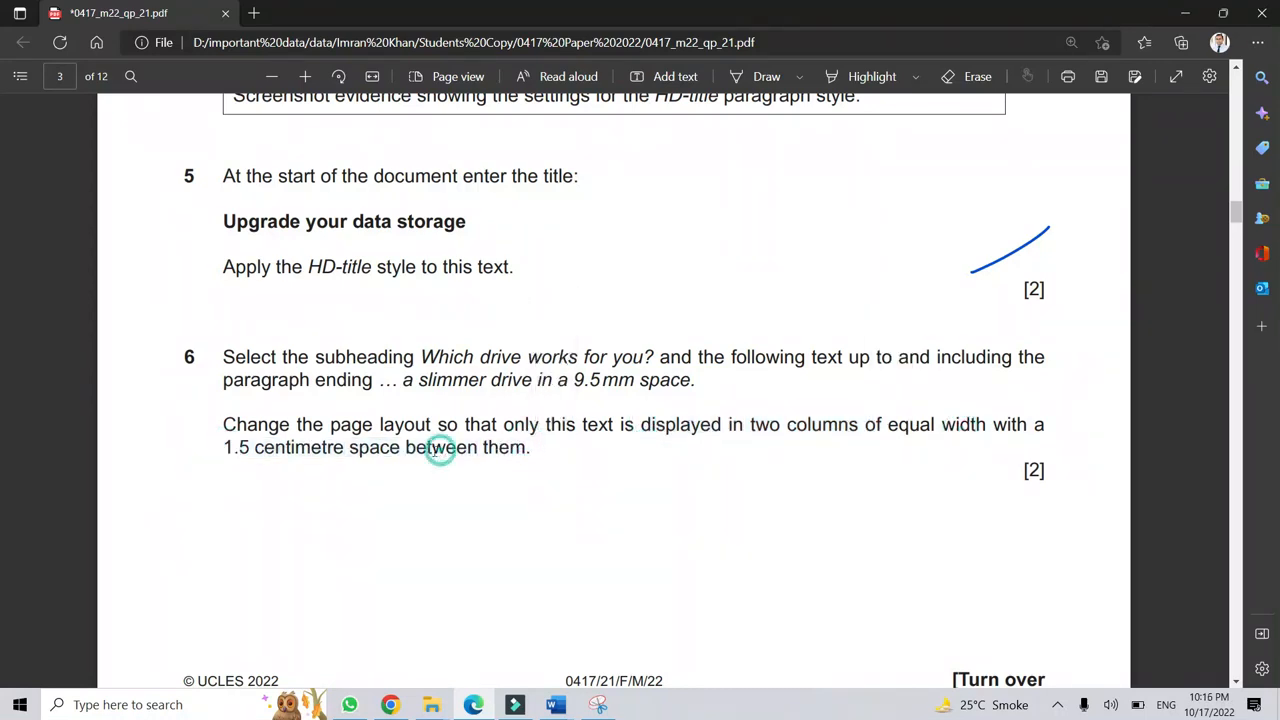
# Switch to Upgrade.docx and select from the subheading "Which drive works for you?" through the paragraph ending "a slimmer drive in a 9.5 mm space.".
pyautogui.click(555, 705)
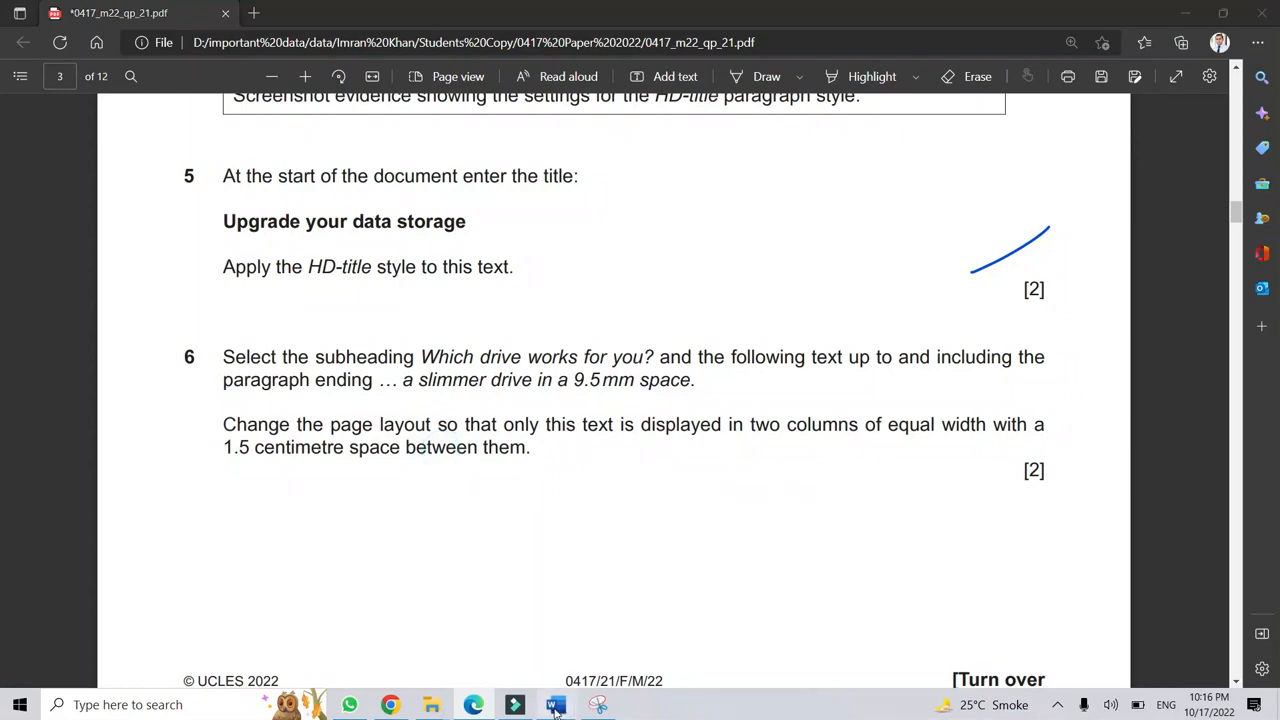
pyautogui.click(640, 664)
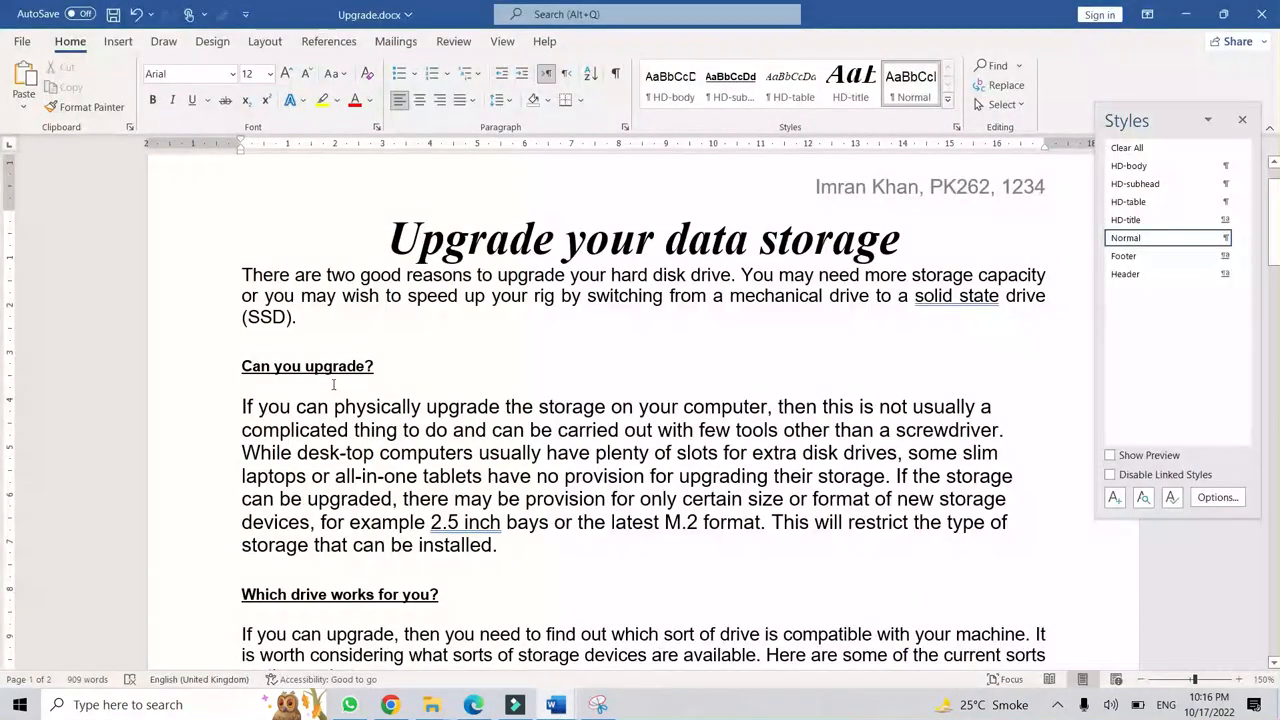
pyautogui.scroll(-4, 213, 389)
pyautogui.moveTo(241, 358); pyautogui.dragTo(420, 368)
pyautogui.scroll(-12, 560, 480)
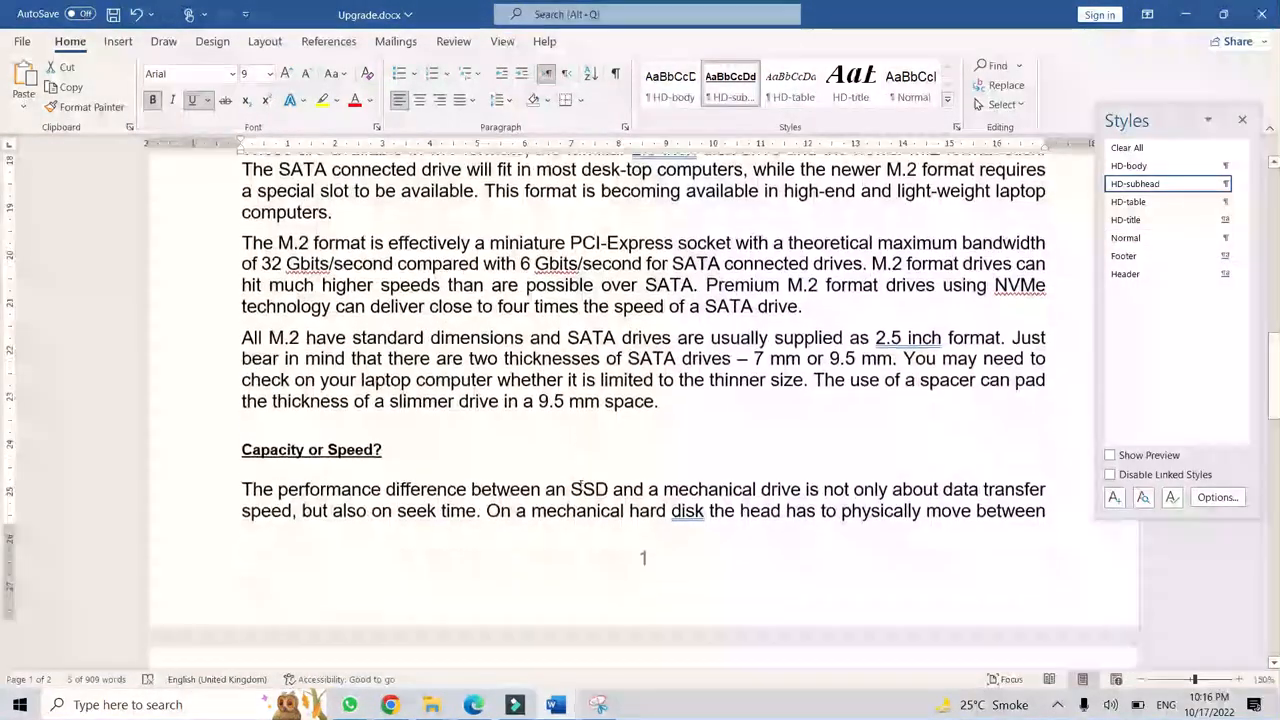
pyautogui.keyDown('shift'); pyautogui.click(687, 392); pyautogui.keyUp('shift')
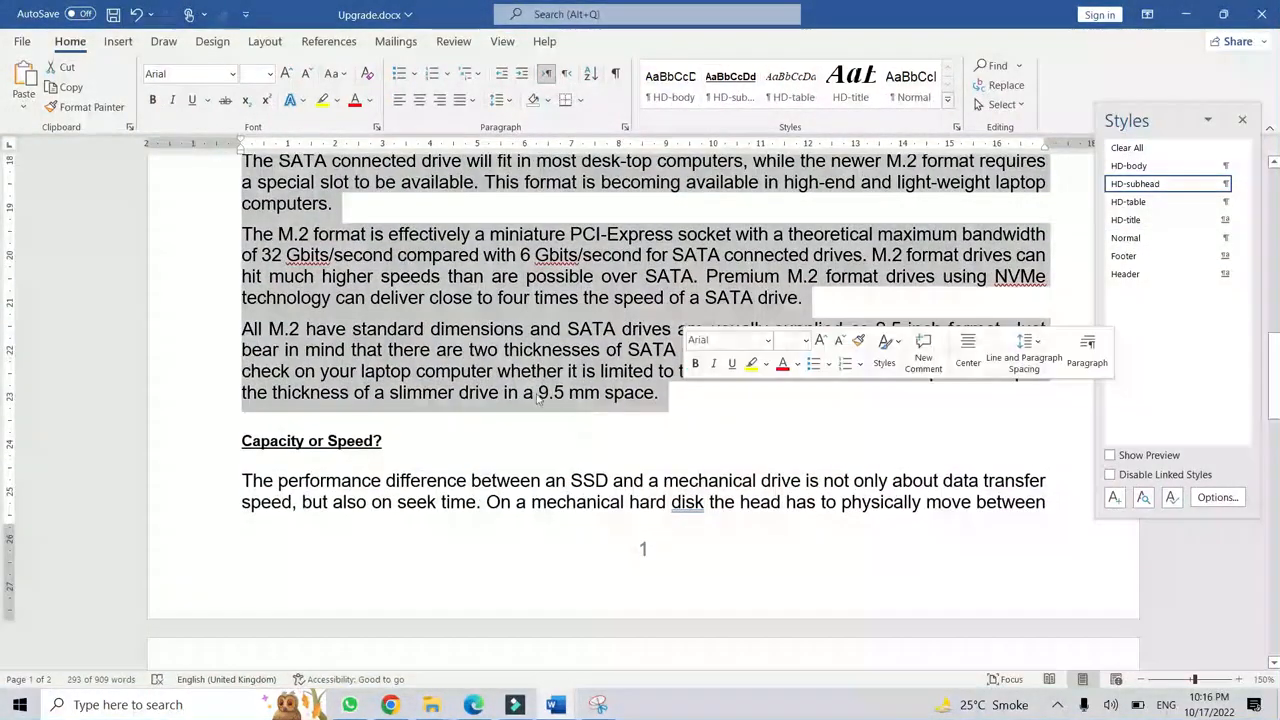
pyautogui.scroll(5, 669, 408)
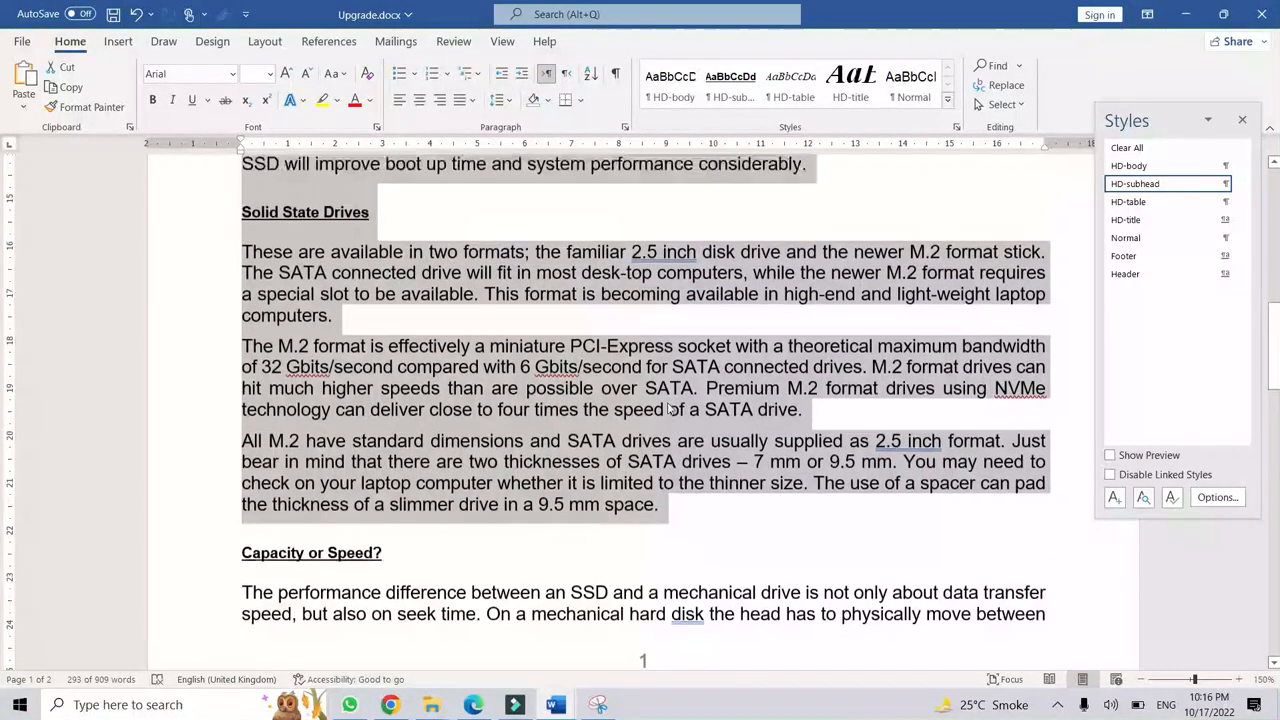
# Format the selected text in two columns of equal width with 1.5 cm spacing, applied to the selected text only.
pyautogui.click(265, 42)
pyautogui.click(152, 110)
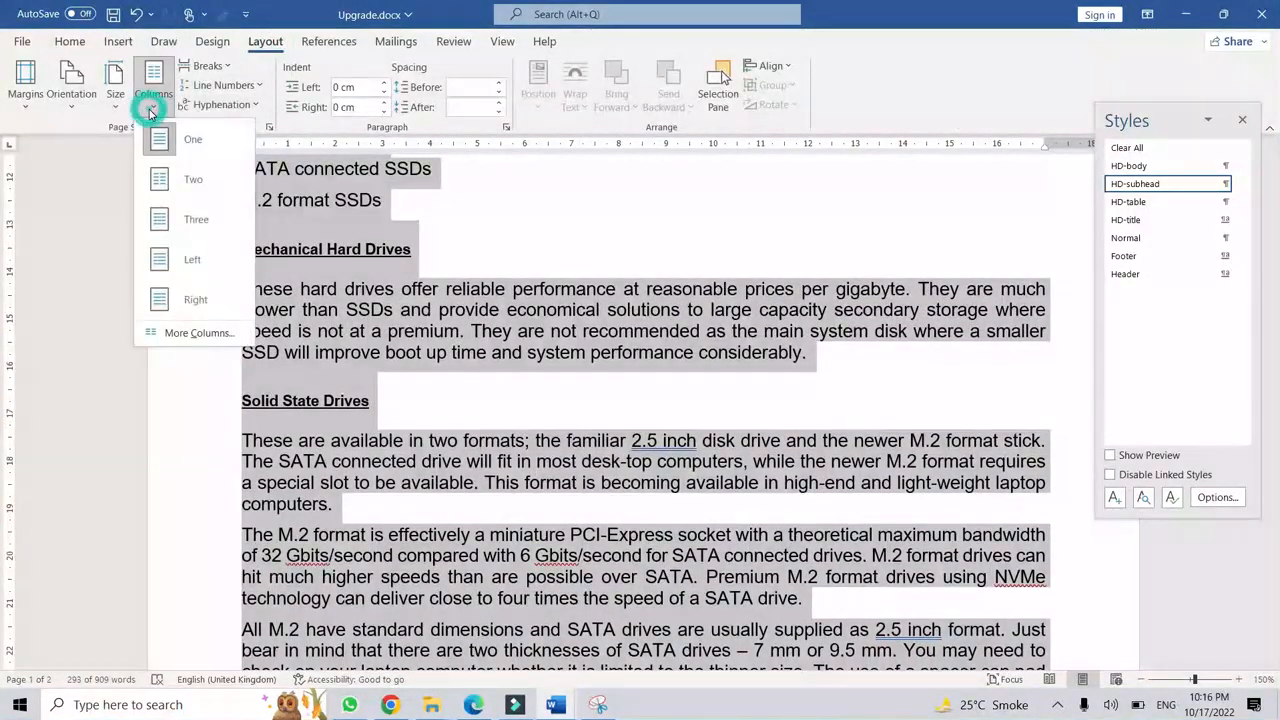
pyautogui.click(202, 340)
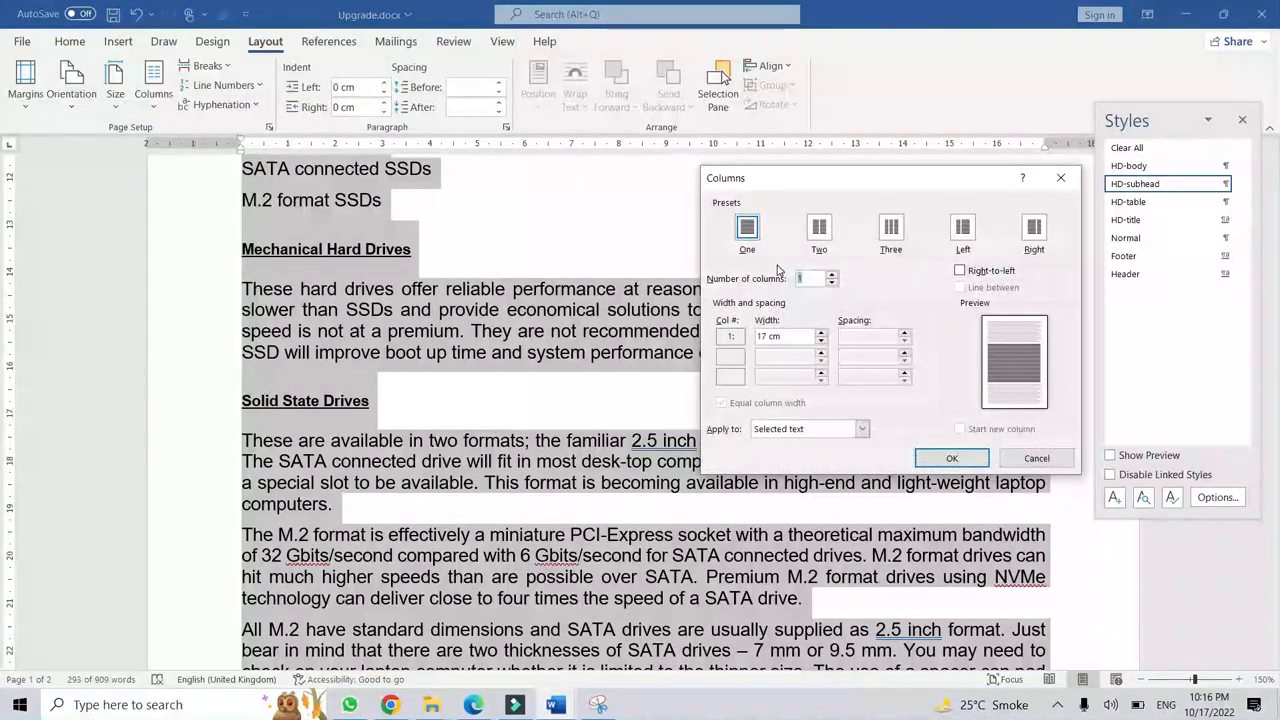
pyautogui.click(833, 242)
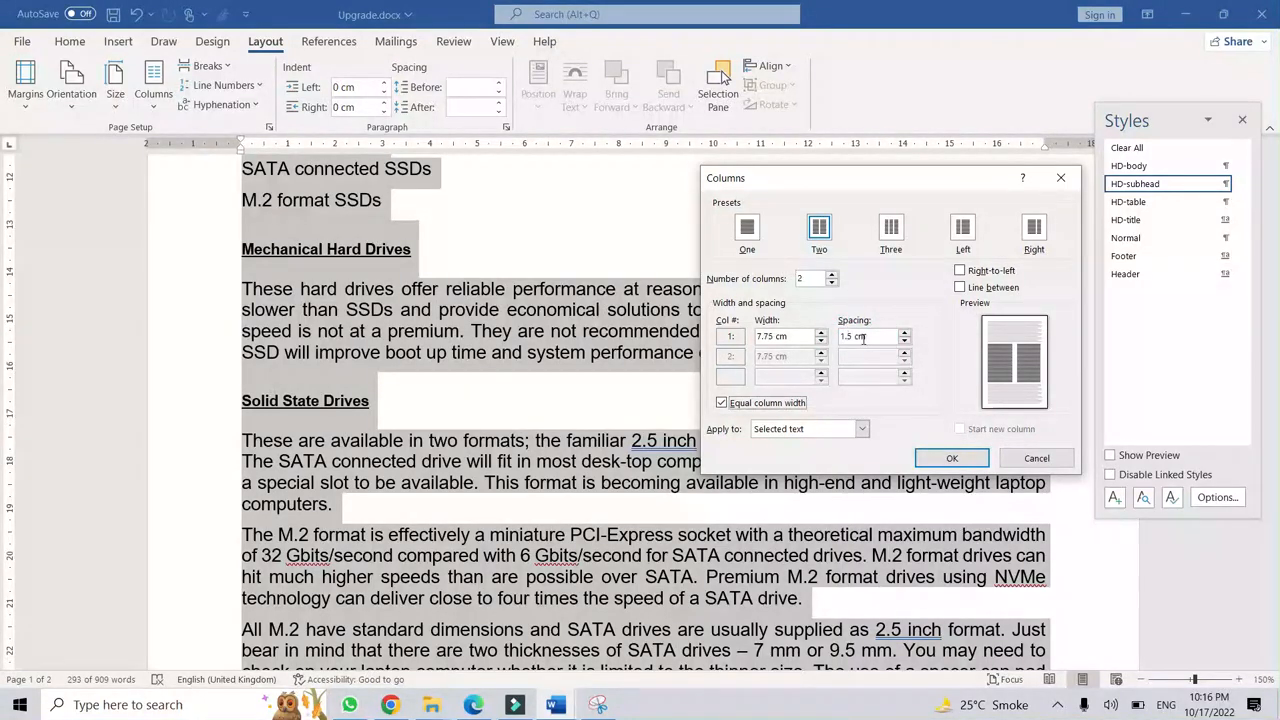
pyautogui.click(957, 458)
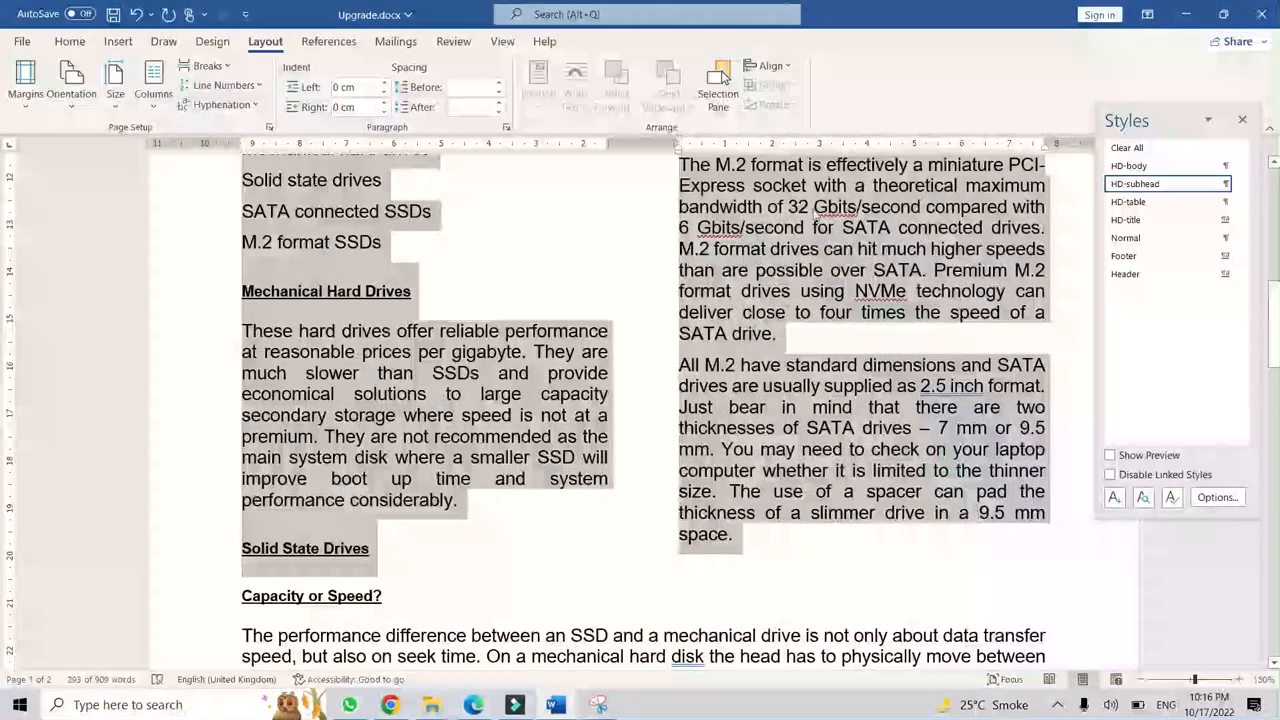
# Check the two-column section from its first subheading to the end of its last paragraph and save Upgrade.docx.
pyautogui.scroll(3, 728, 381)
pyautogui.scroll(-6, 739, 374)
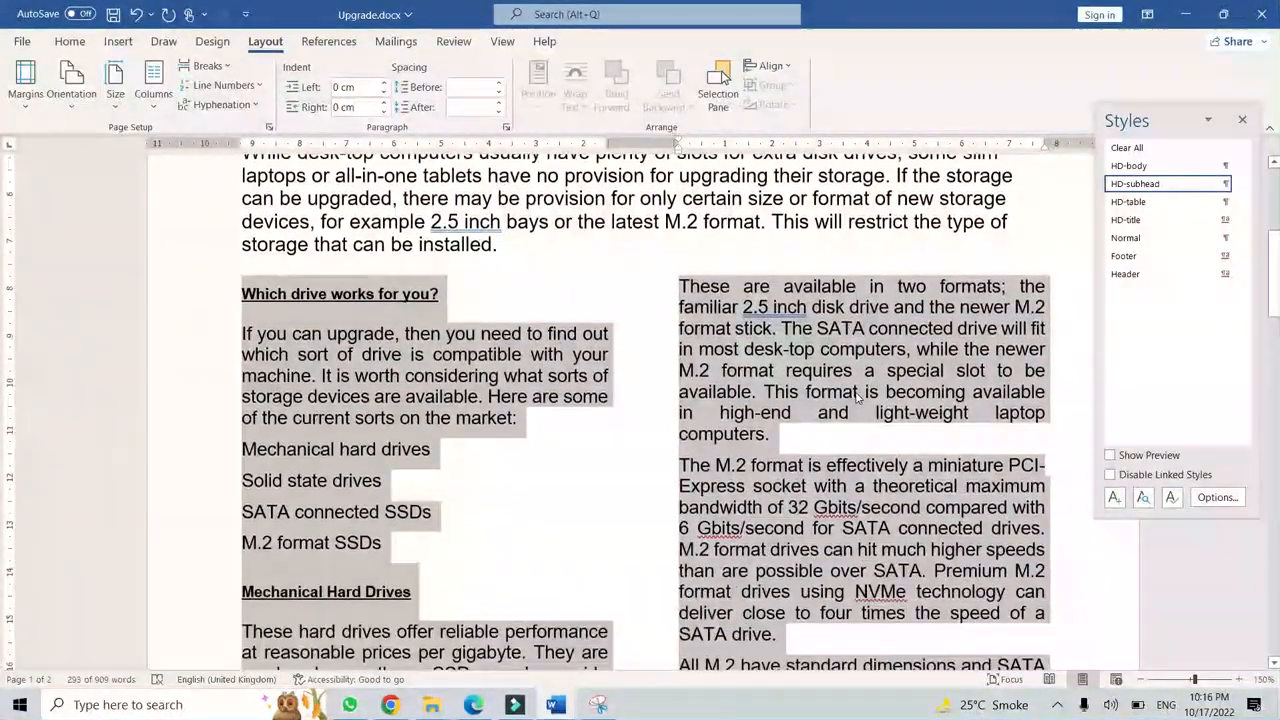
pyautogui.click(851, 399)
pyautogui.scroll(-7, 780, 380)
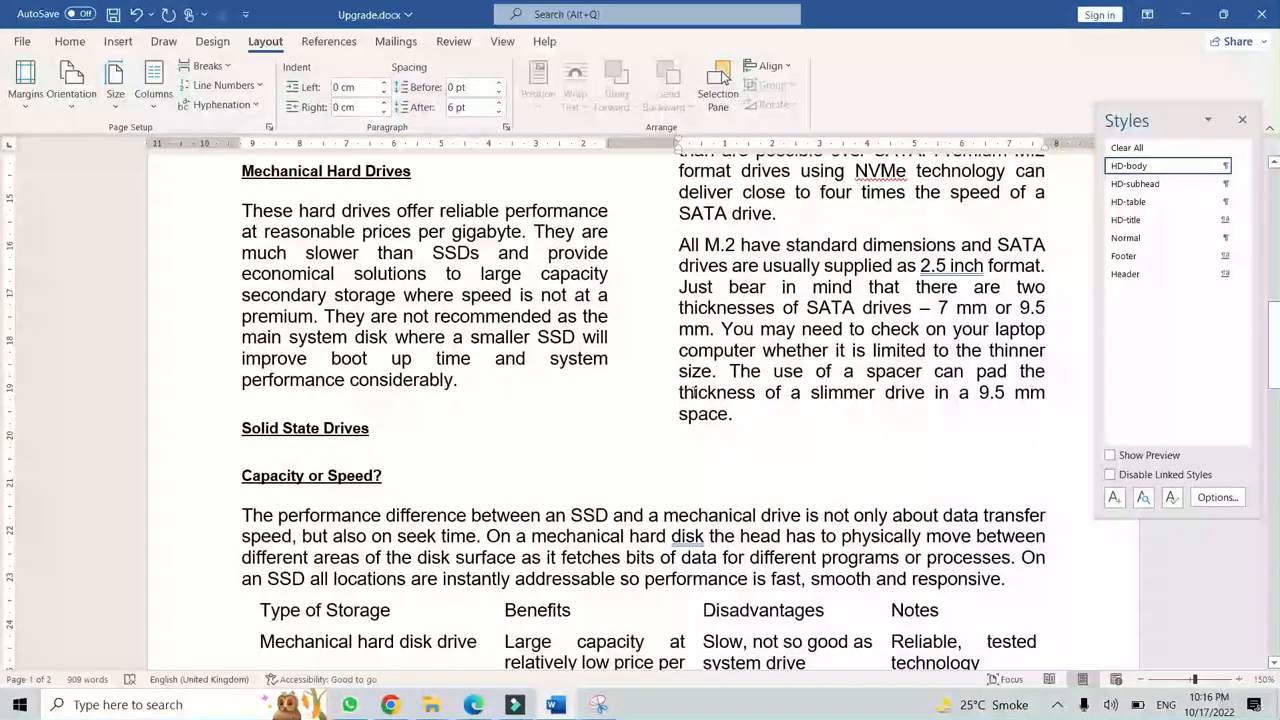
pyautogui.scroll(3, 716, 367)
pyautogui.scroll(-2, 549, 482)
pyautogui.scroll(4, 549, 482)
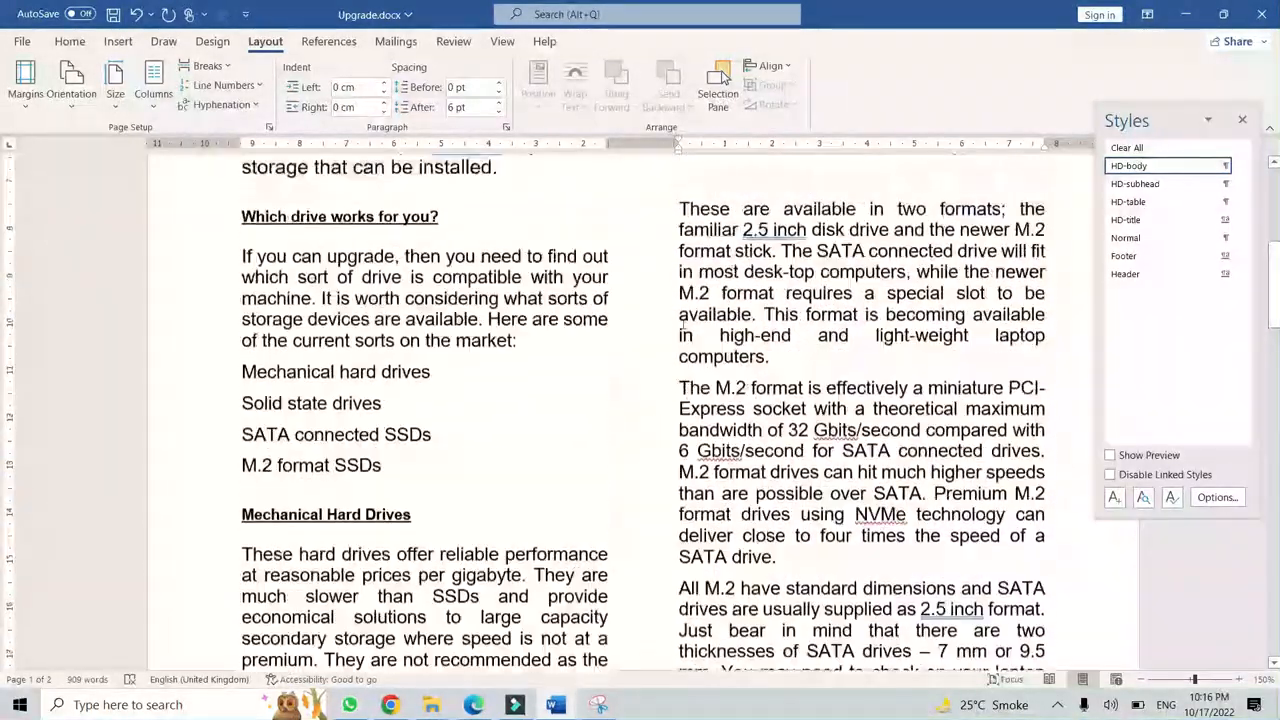
pyautogui.scroll(-1, 633, 358)
pyautogui.scroll(-4, 633, 358)
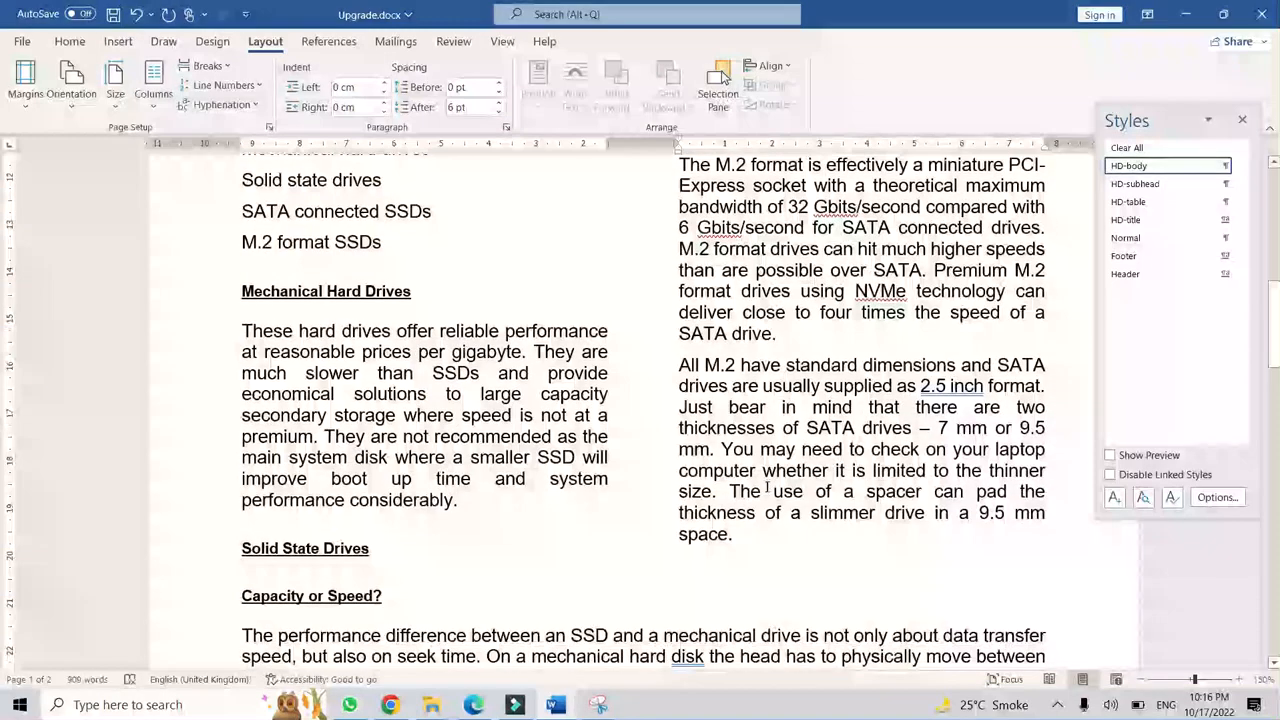
pyautogui.click(750, 534)
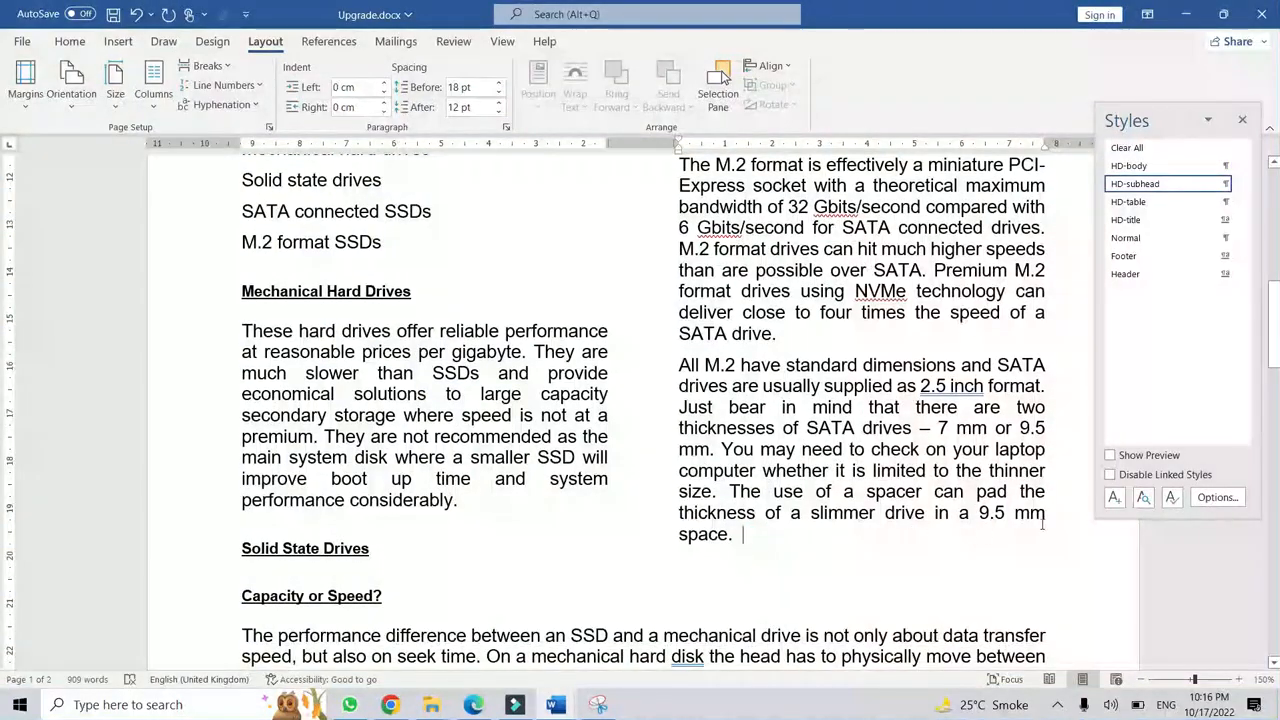
pyautogui.click(113, 14)
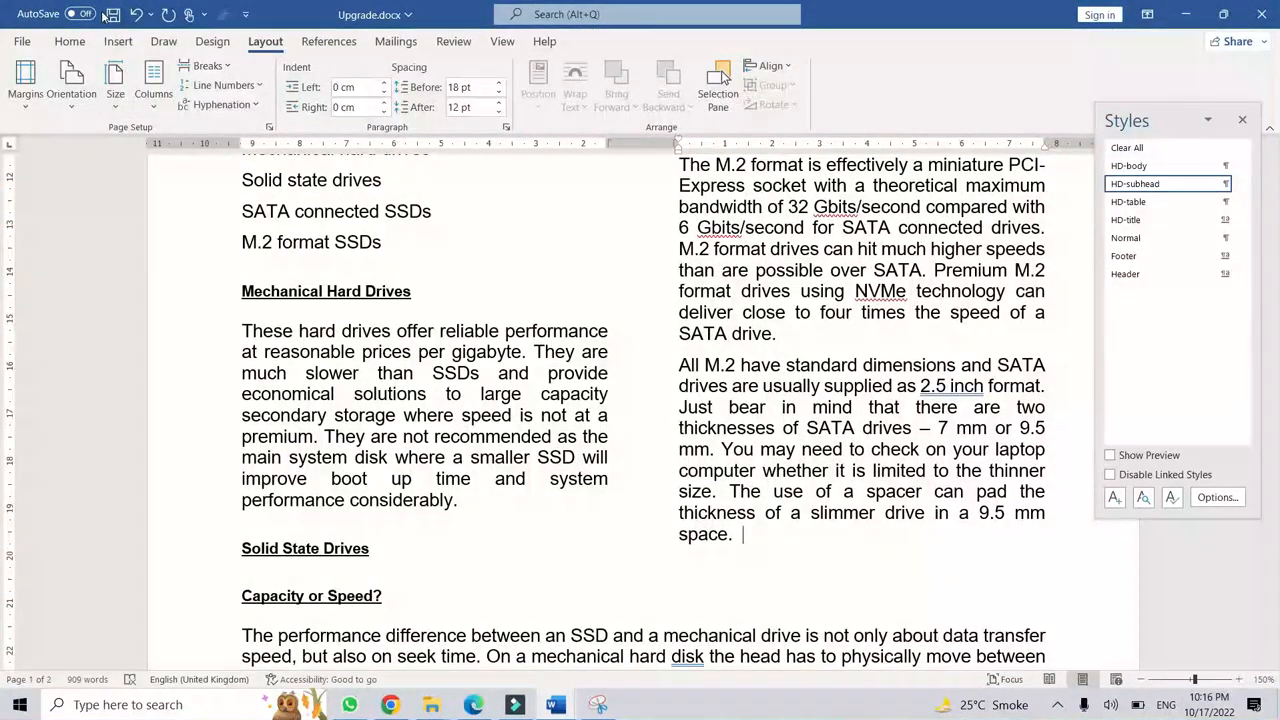
# Switch to the question paper in Edge and mark step 6 as done with a pen stroke beside its marks.
pyautogui.click(473, 704)
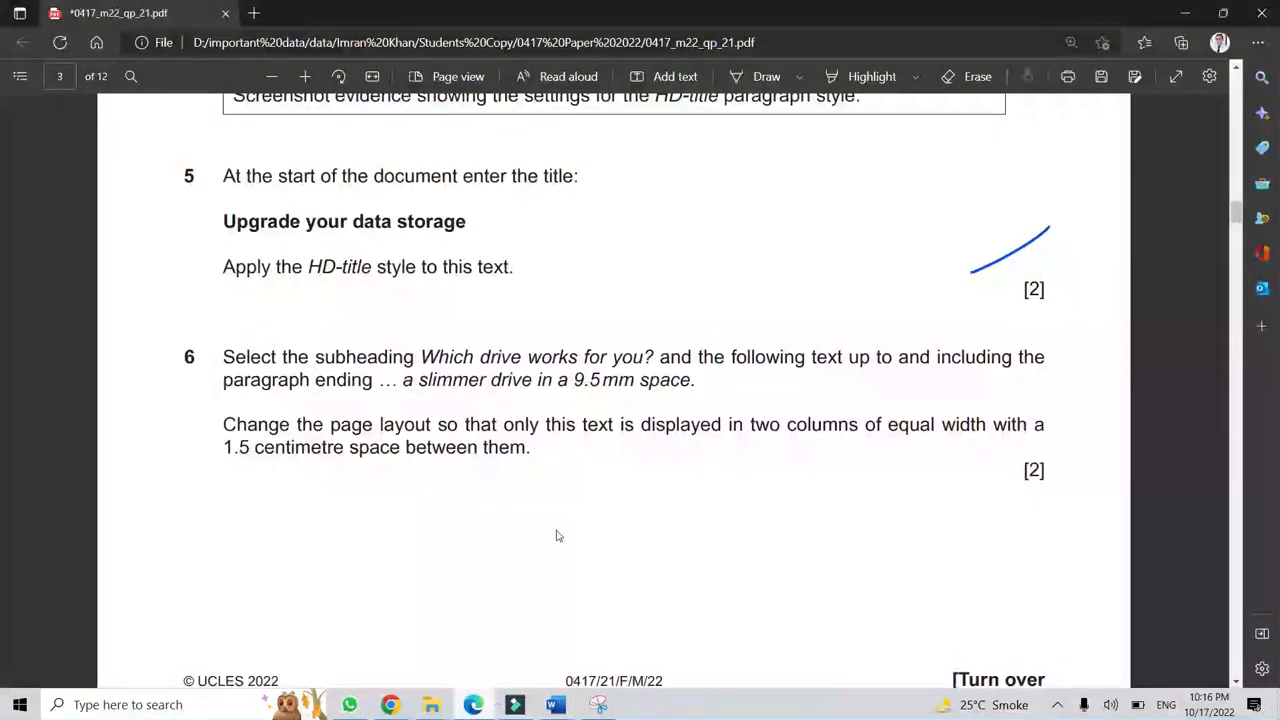
pyautogui.click(748, 80)
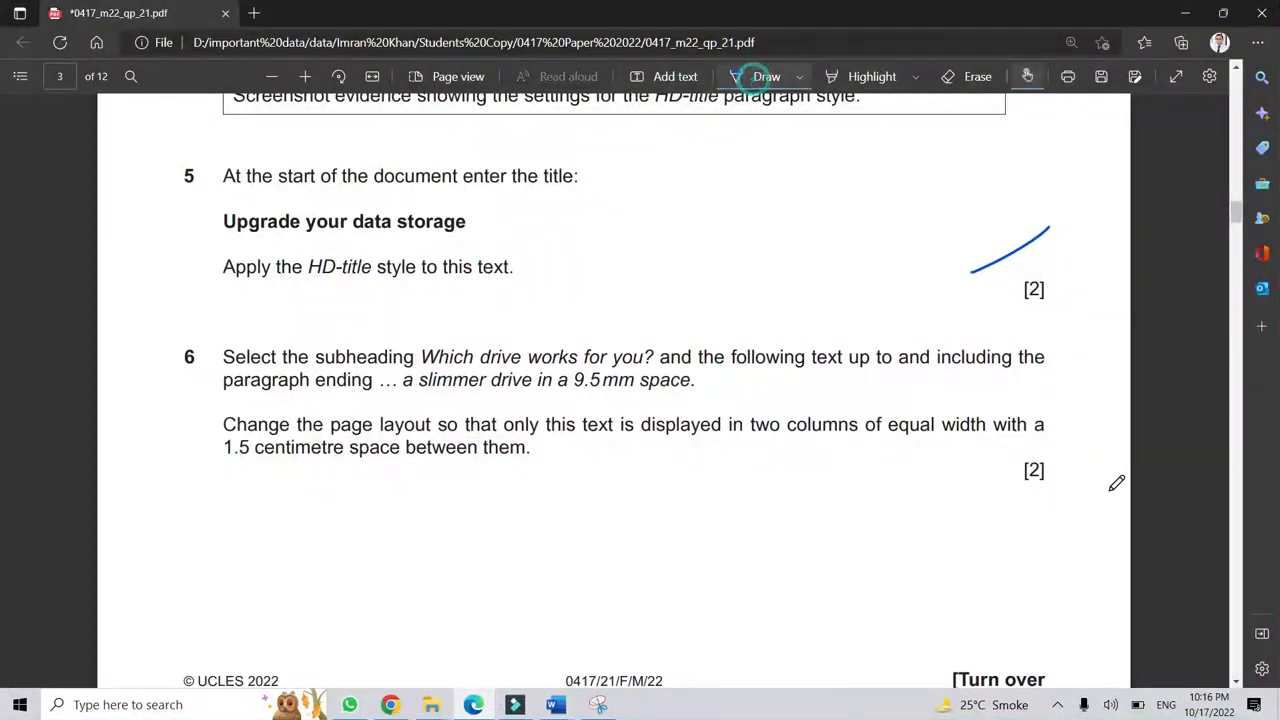
pyautogui.moveTo(1005, 475); pyautogui.dragTo(1087, 412)
pyautogui.scroll(-4, 1089, 416)
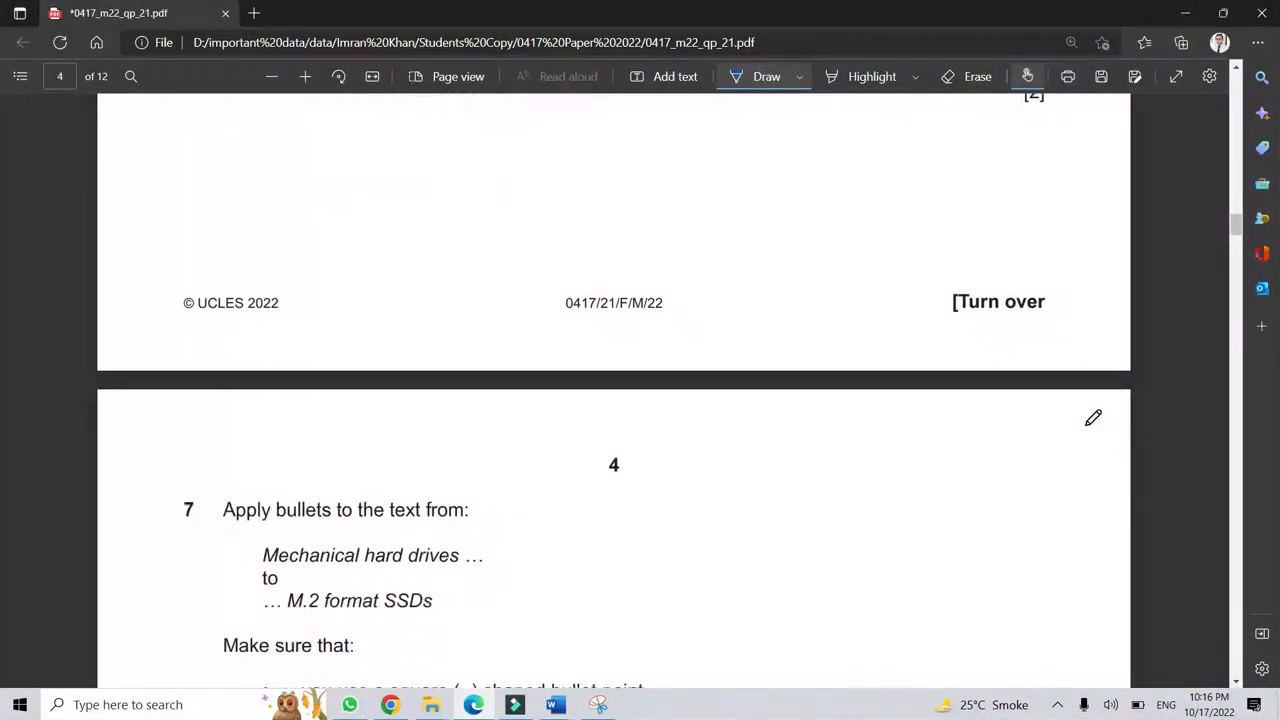
# Stop drawing on the question paper and read in step 7 which text, from "Mechanical hard drives" to "M.2 format SSDs", needs bullets.
pyautogui.scroll(-1, 738, 321)
pyautogui.click(757, 77)
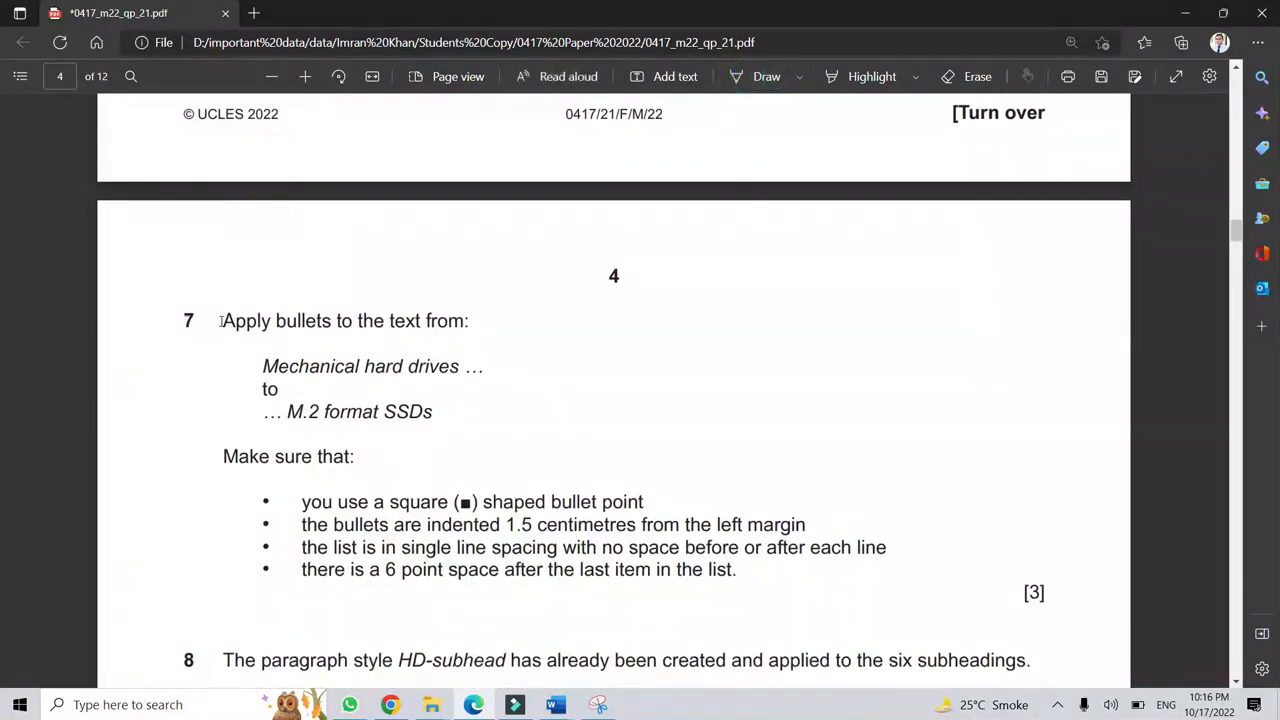
pyautogui.moveTo(222, 320); pyautogui.dragTo(470, 322)
pyautogui.scroll(-1, 491, 366)
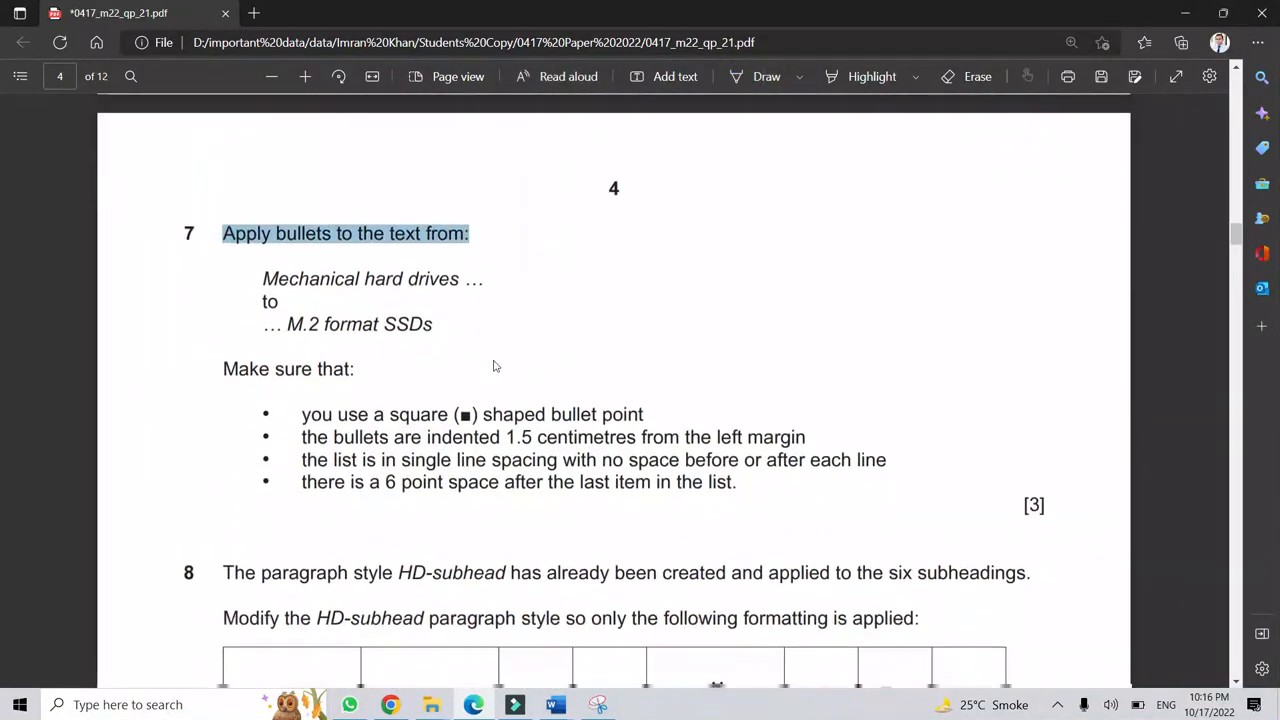
pyautogui.click(333, 294)
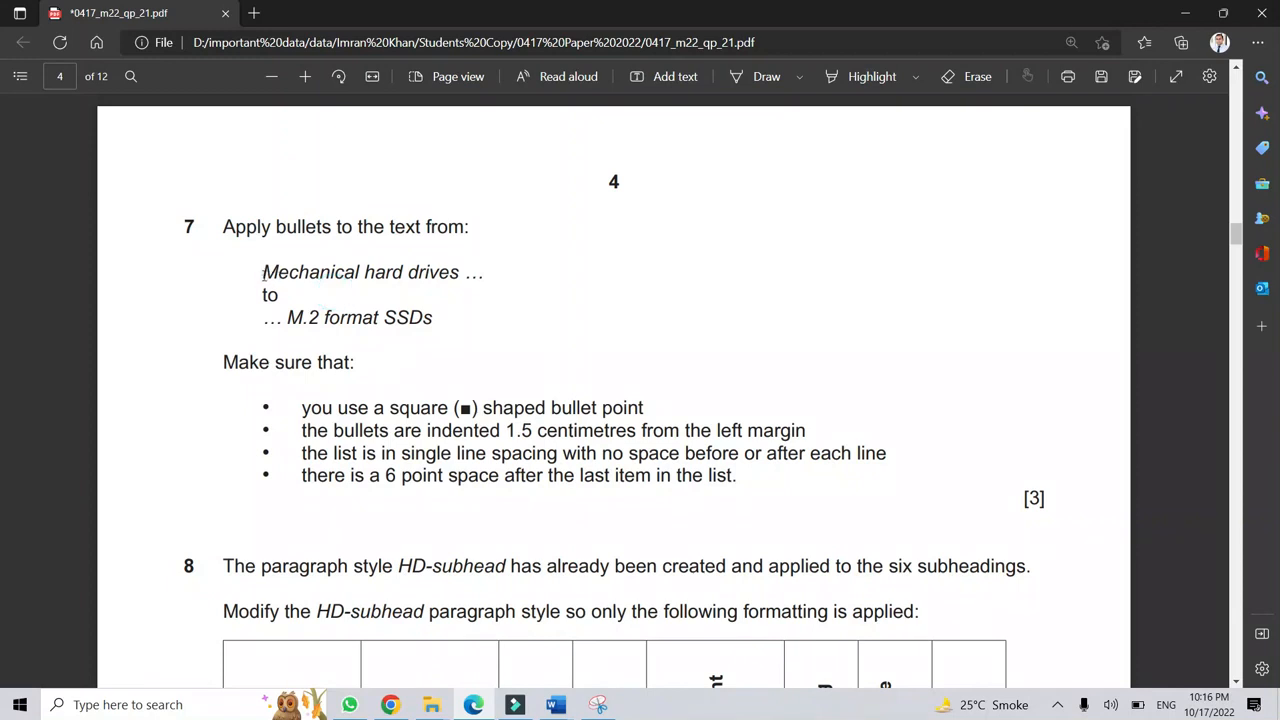
pyautogui.moveTo(263, 272); pyautogui.dragTo(480, 272)
pyautogui.click(478, 270)
pyautogui.moveTo(288, 318); pyautogui.dragTo(443, 320)
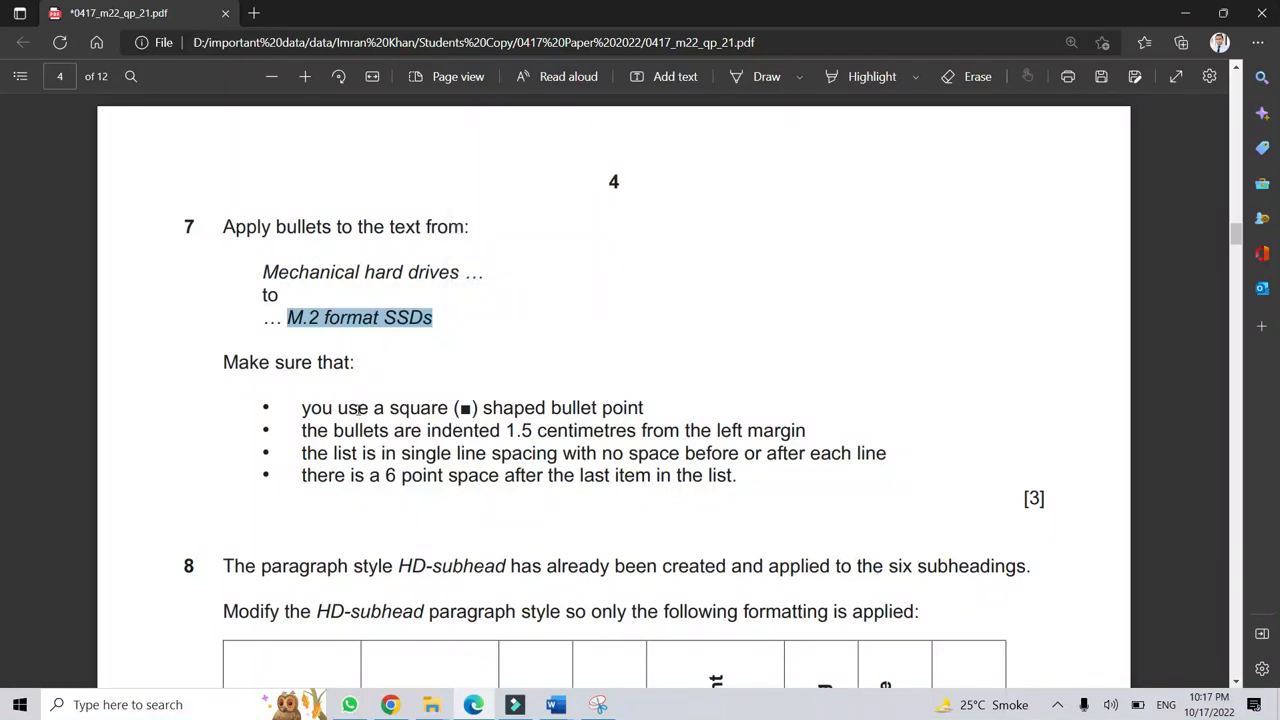
# Read step 7's requirements for the bullet shape, indent, line spacing and space after the last list item.
pyautogui.moveTo(374, 408); pyautogui.dragTo(514, 410)
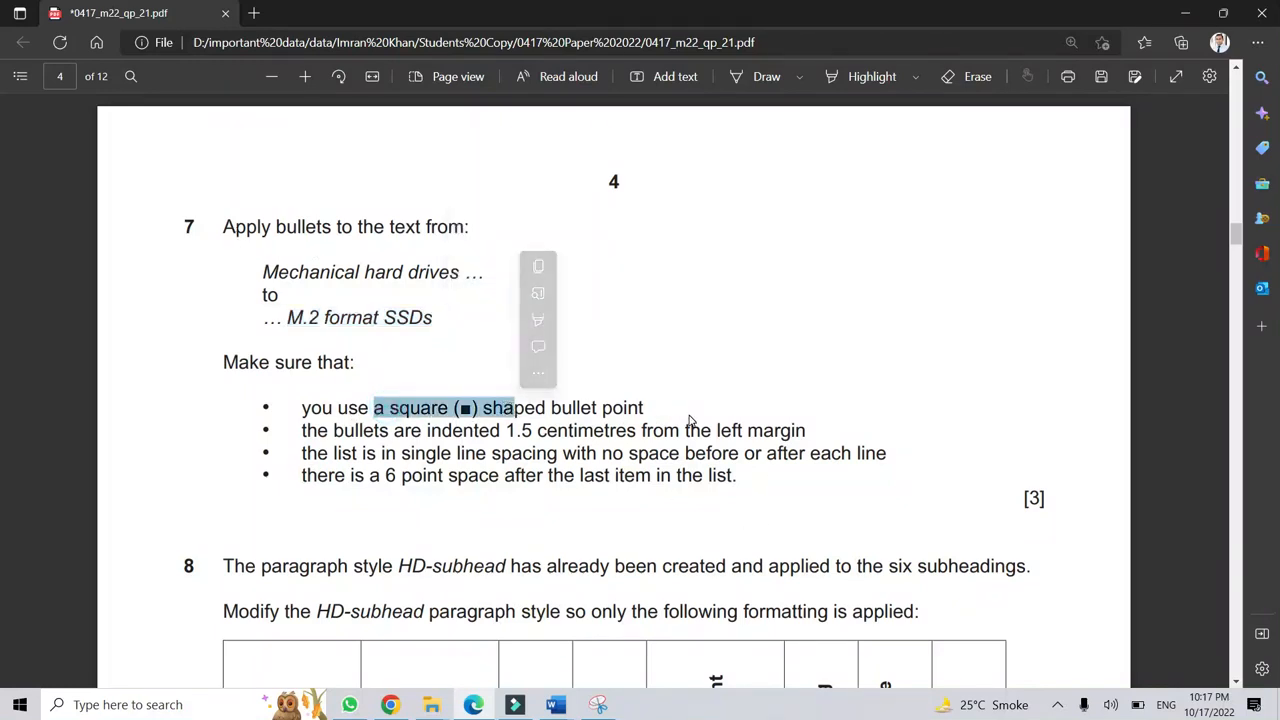
pyautogui.click(426, 424)
pyautogui.scroll(-1, 332, 421)
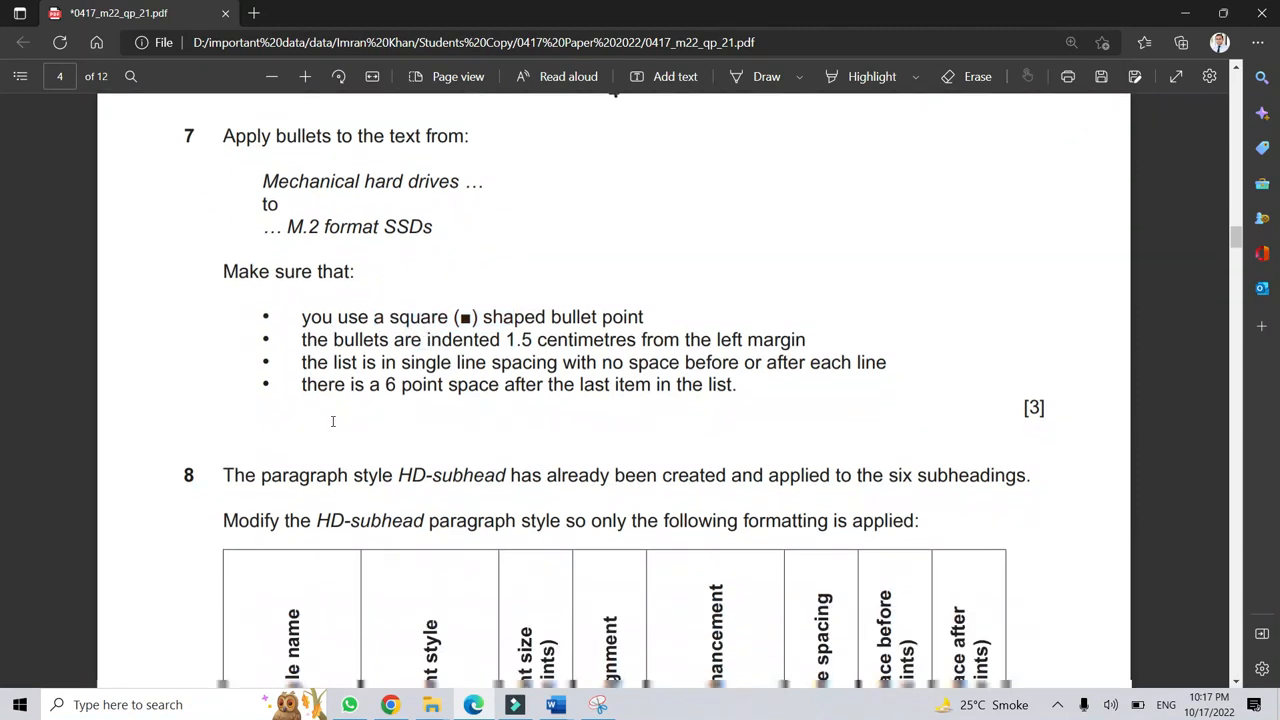
pyautogui.scroll(1, 340, 422)
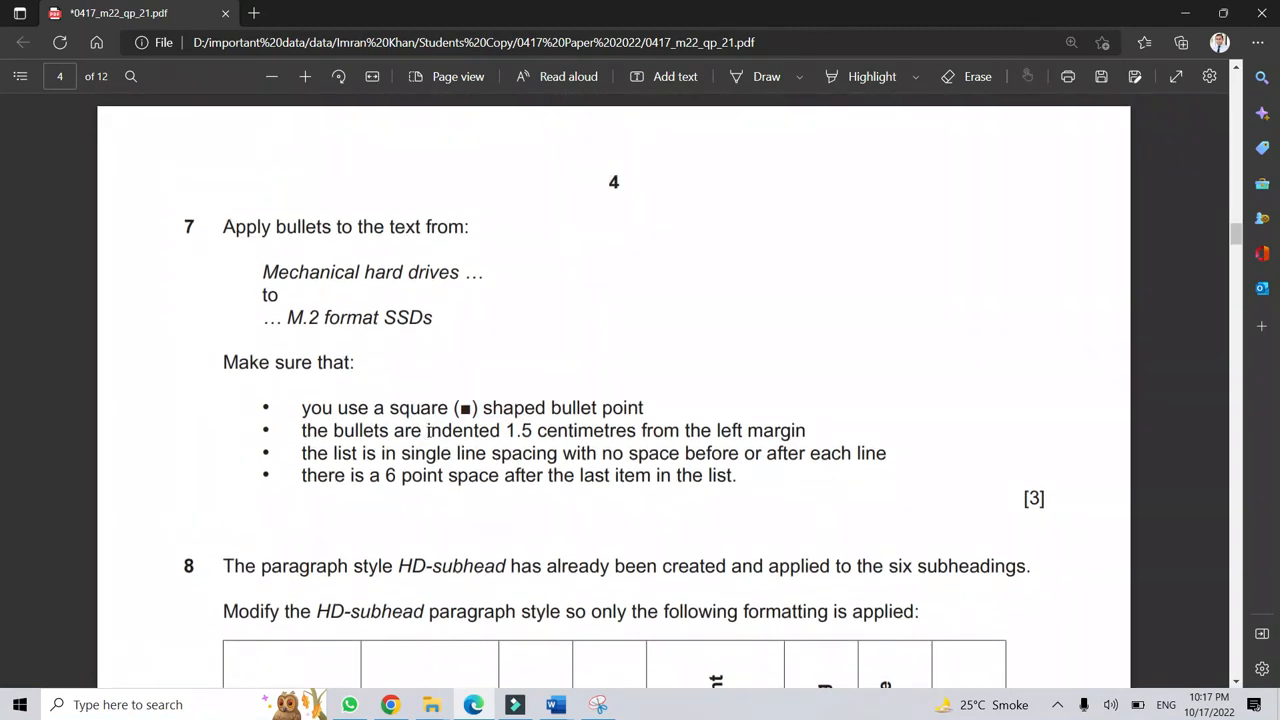
pyautogui.moveTo(432, 429); pyautogui.dragTo(607, 431)
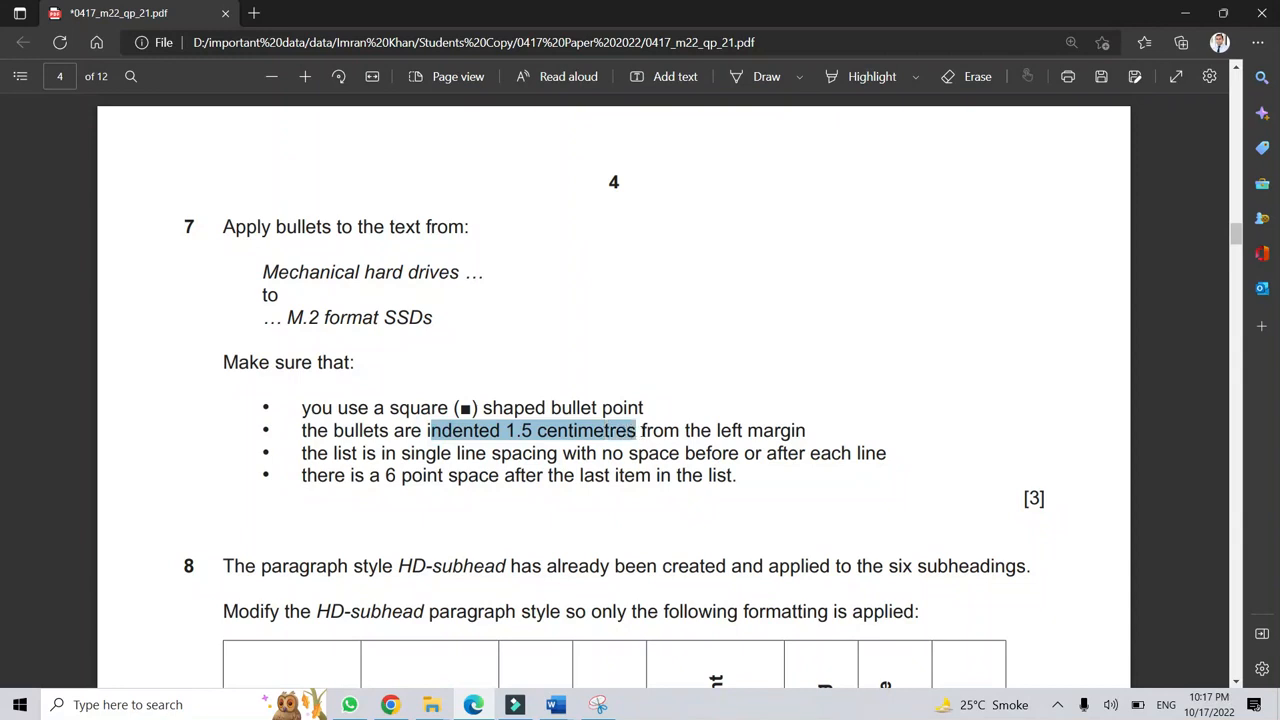
pyautogui.doubleClick(805, 432)
pyautogui.moveTo(304, 455); pyautogui.dragTo(889, 453)
pyautogui.doubleClick(885, 453)
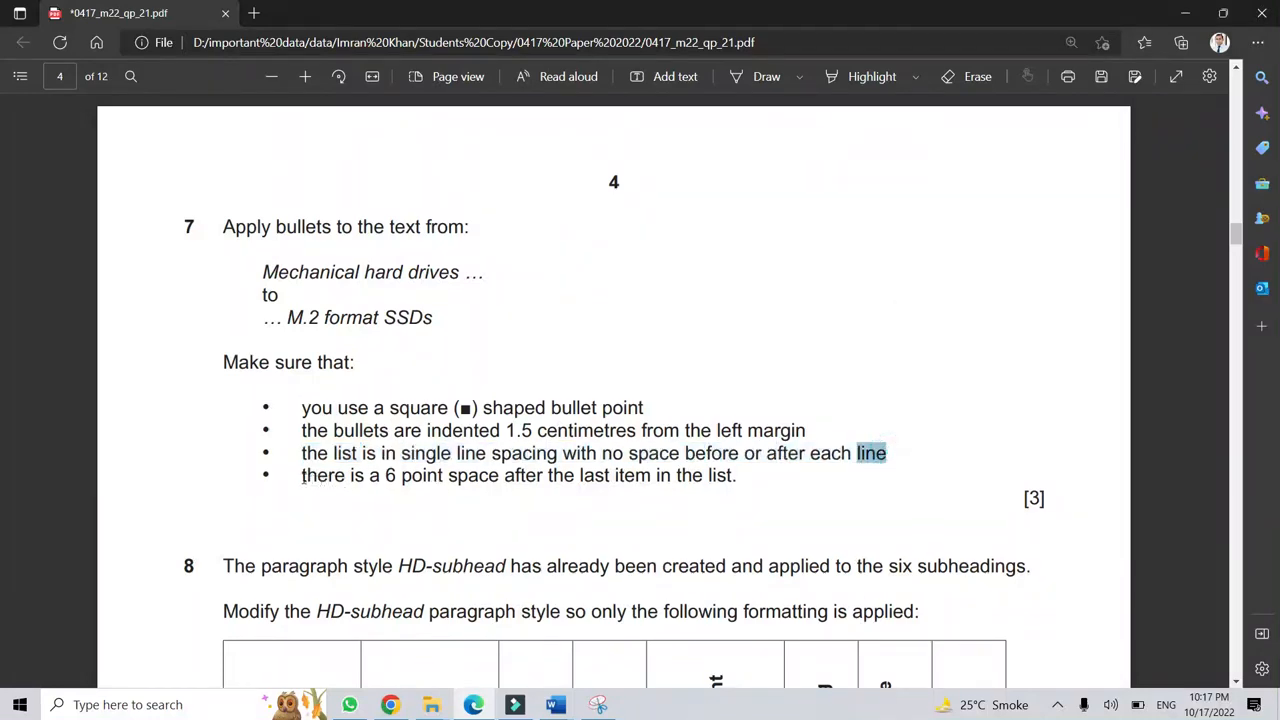
pyautogui.moveTo(303, 477); pyautogui.dragTo(596, 476)
pyautogui.click(610, 478)
pyautogui.moveTo(739, 479); pyautogui.dragTo(271, 408)
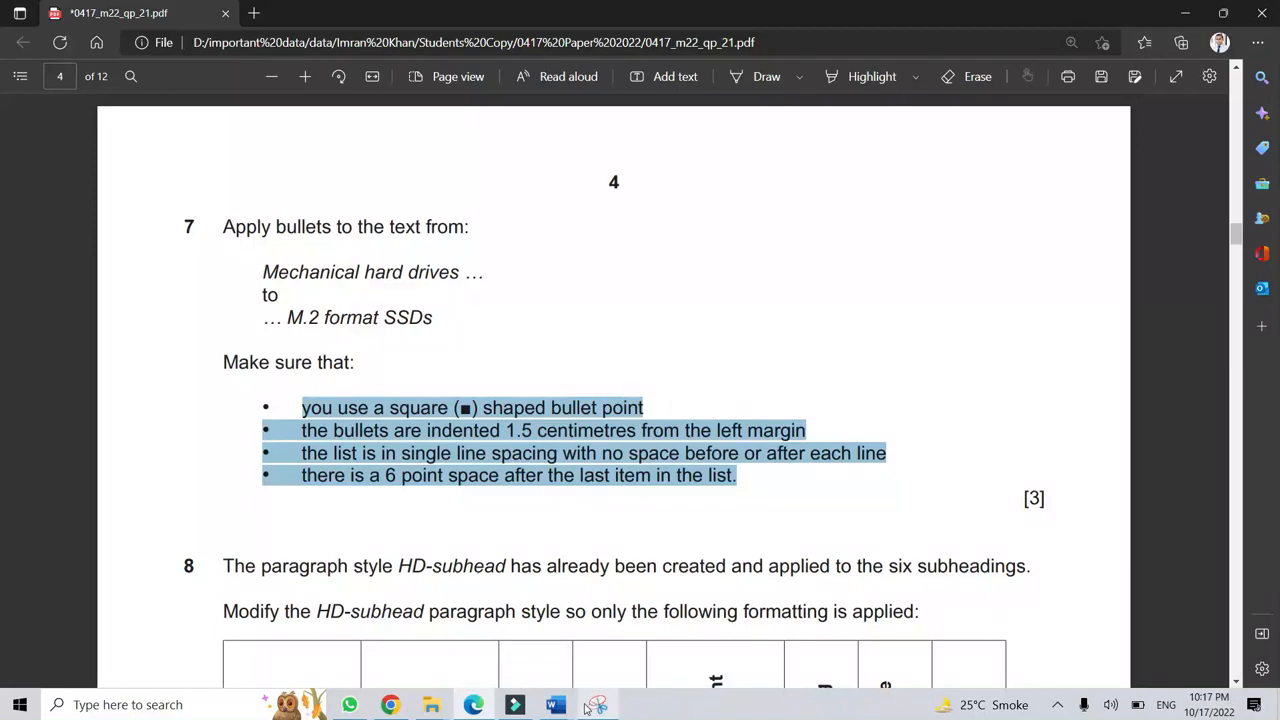
# Switch to Upgrade.docx in Word and apply square bullets to the lines from "Mechanical hard drives" to "M.2 format SSDs".
pyautogui.moveTo(556, 703)
pyautogui.click(614, 668)
pyautogui.scroll(5, 603, 398)
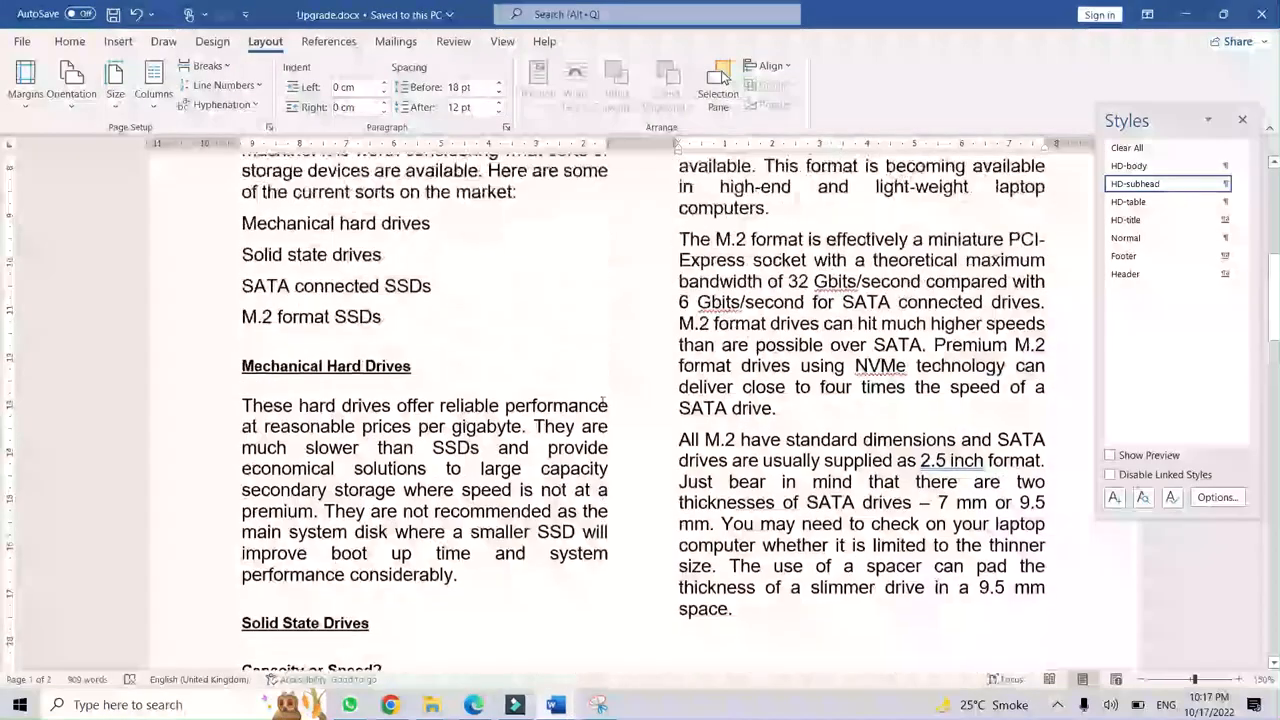
pyautogui.moveTo(239, 449); pyautogui.dragTo(385, 545)
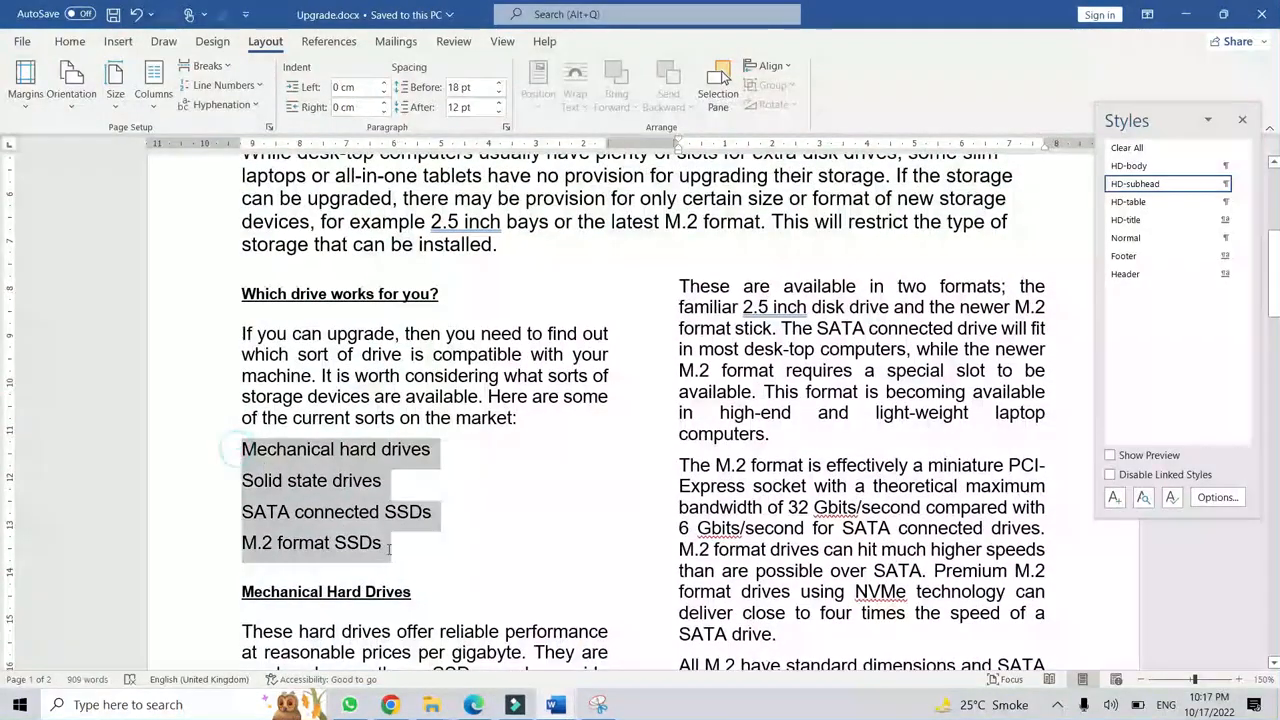
pyautogui.click(72, 42)
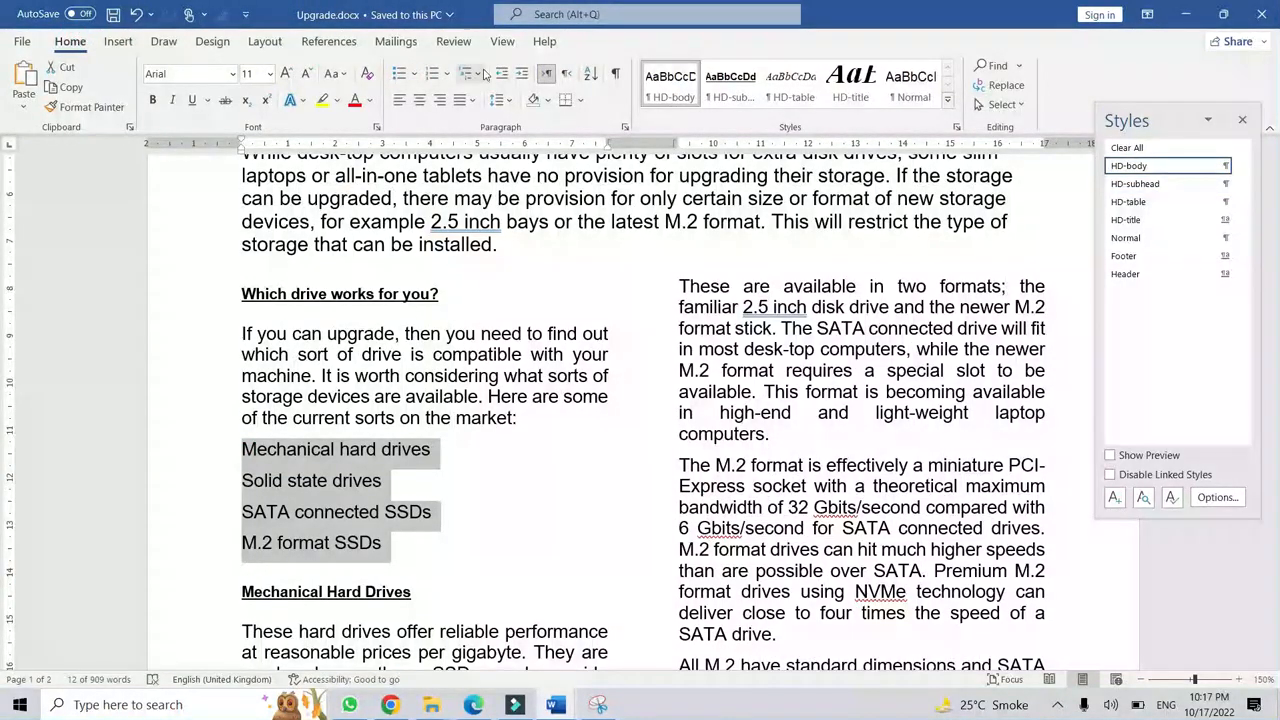
pyautogui.click(418, 74)
pyautogui.click(531, 130)
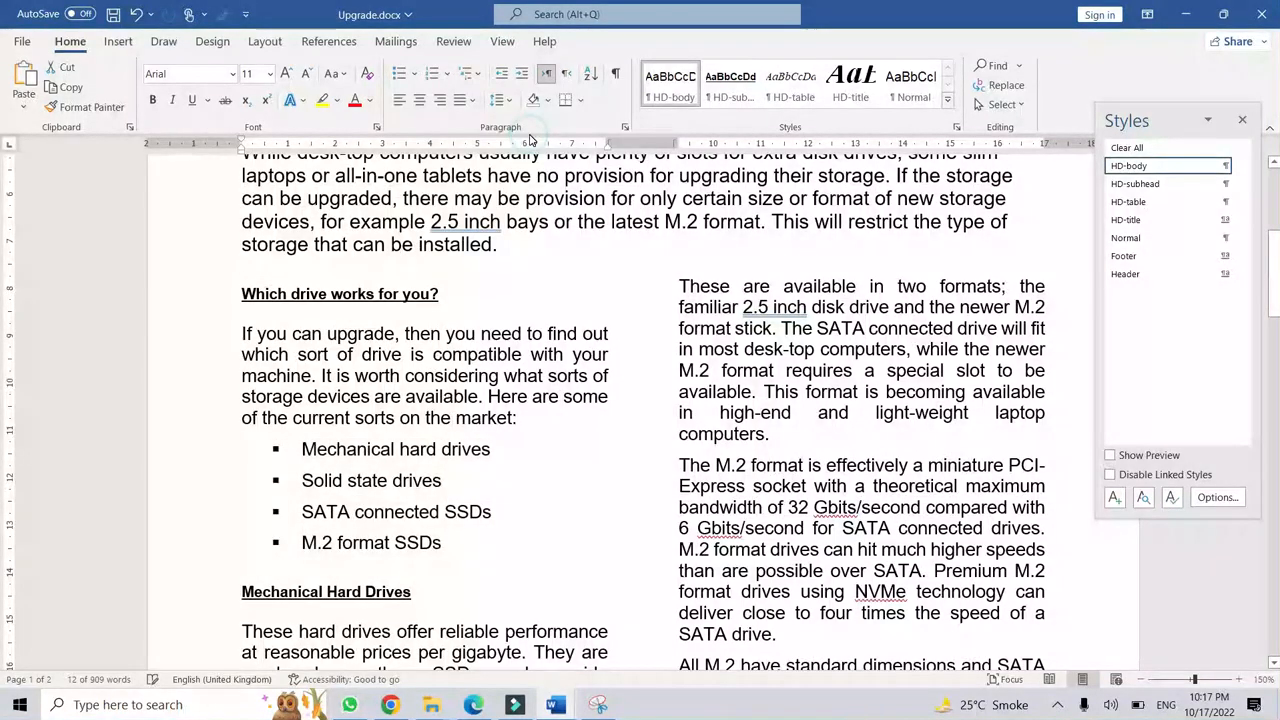
pyautogui.hotkey('ctrl', 'z')
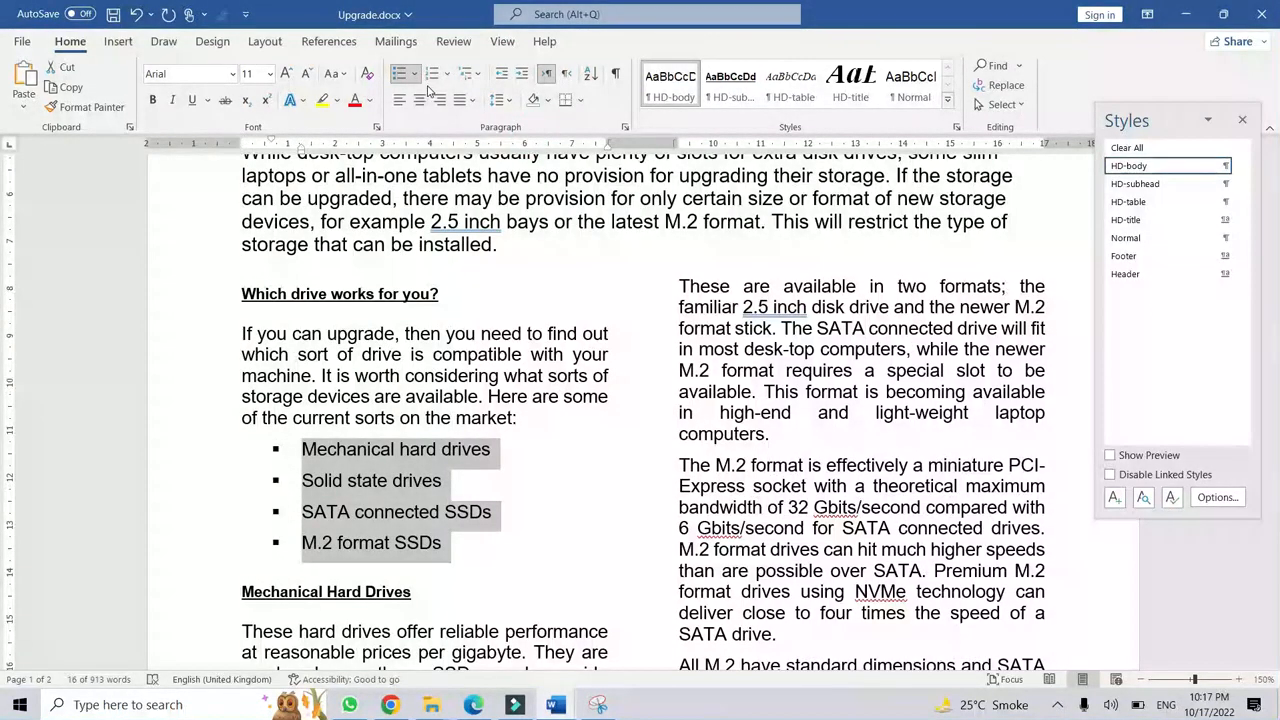
pyautogui.click(418, 77)
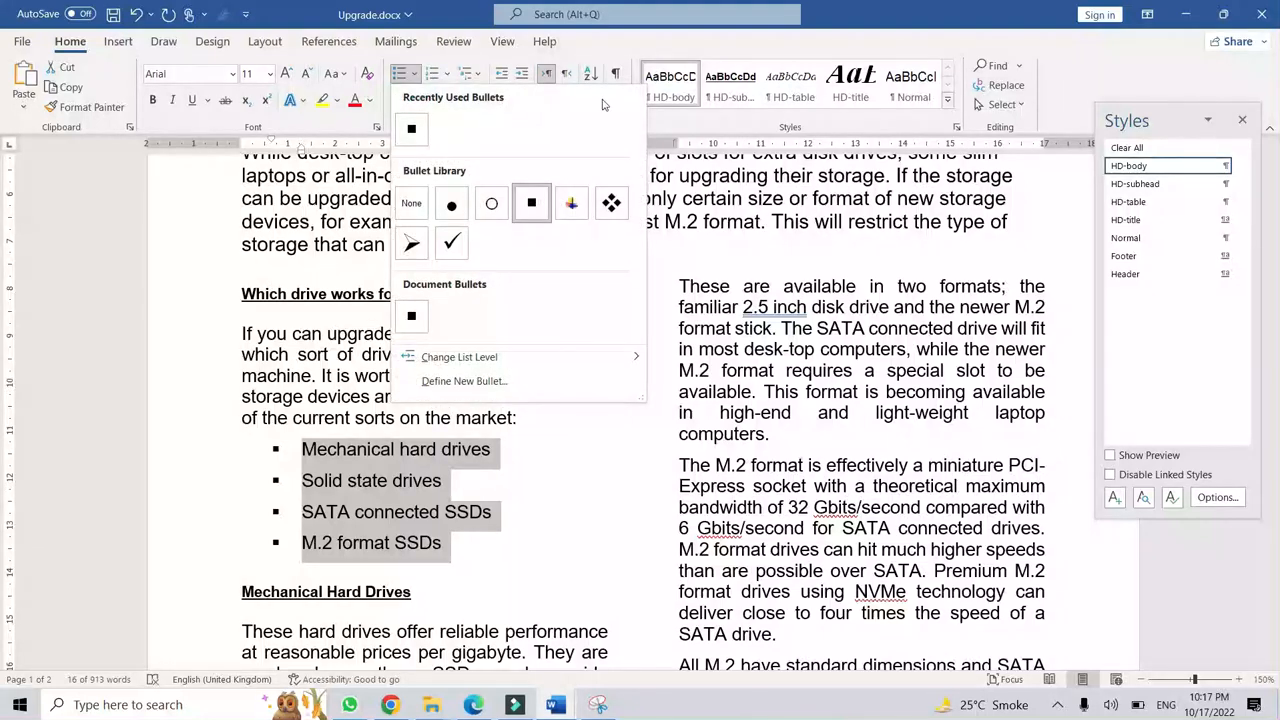
pyautogui.click(608, 38)
# Set the bulleted list's indentation before text to 1.5 cm, checking the indent requirement in the question paper in Edge.
pyautogui.click(625, 129)
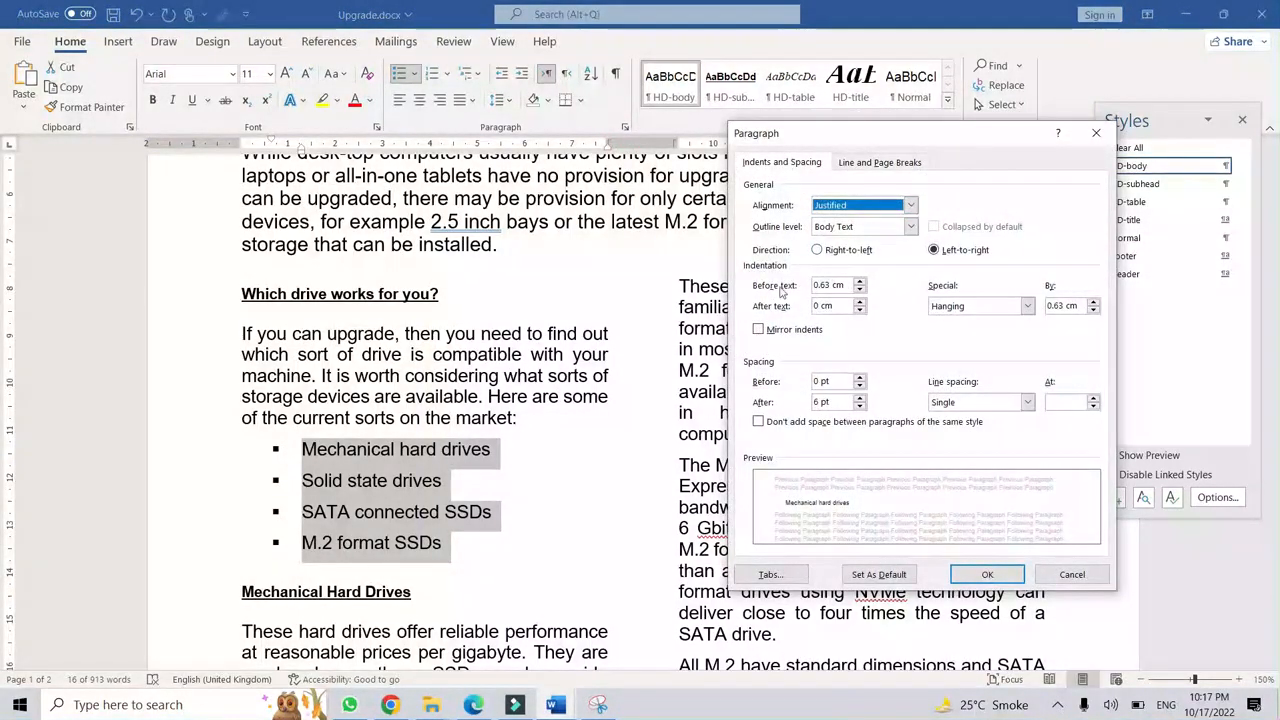
pyautogui.click(836, 286)
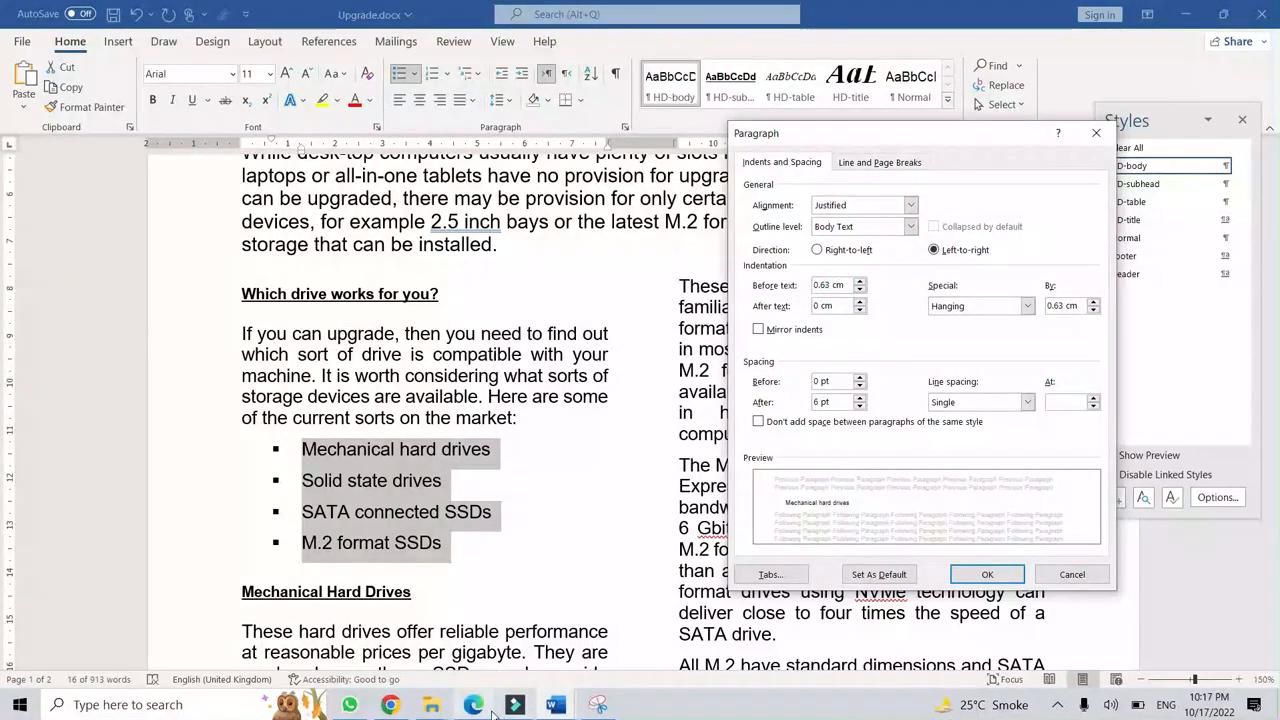
pyautogui.click(473, 705)
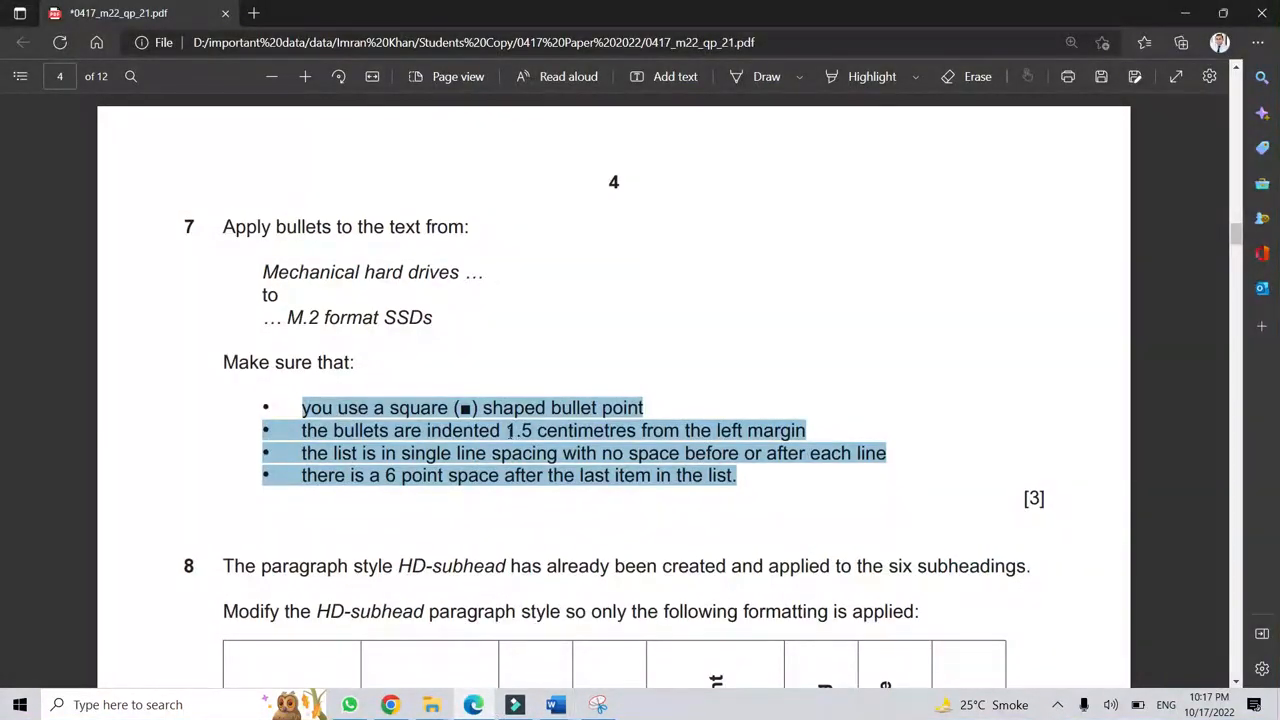
pyautogui.moveTo(507, 430); pyautogui.dragTo(781, 430)
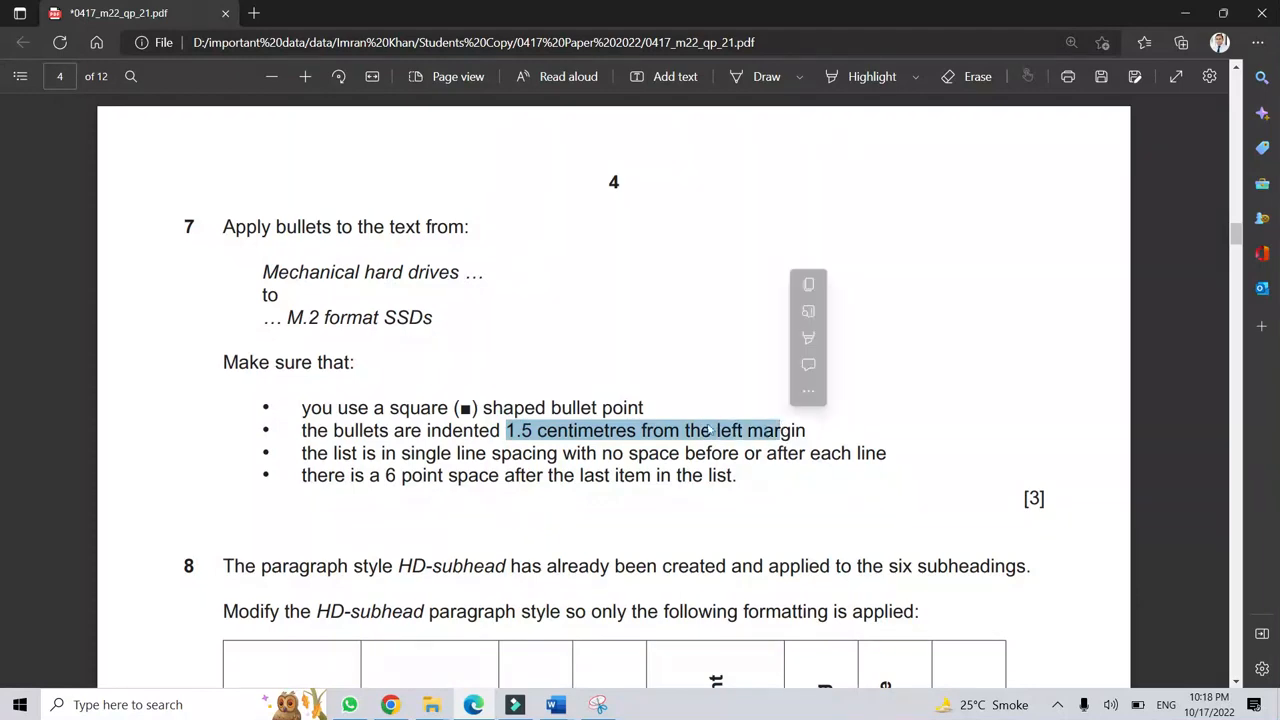
pyautogui.click(487, 704)
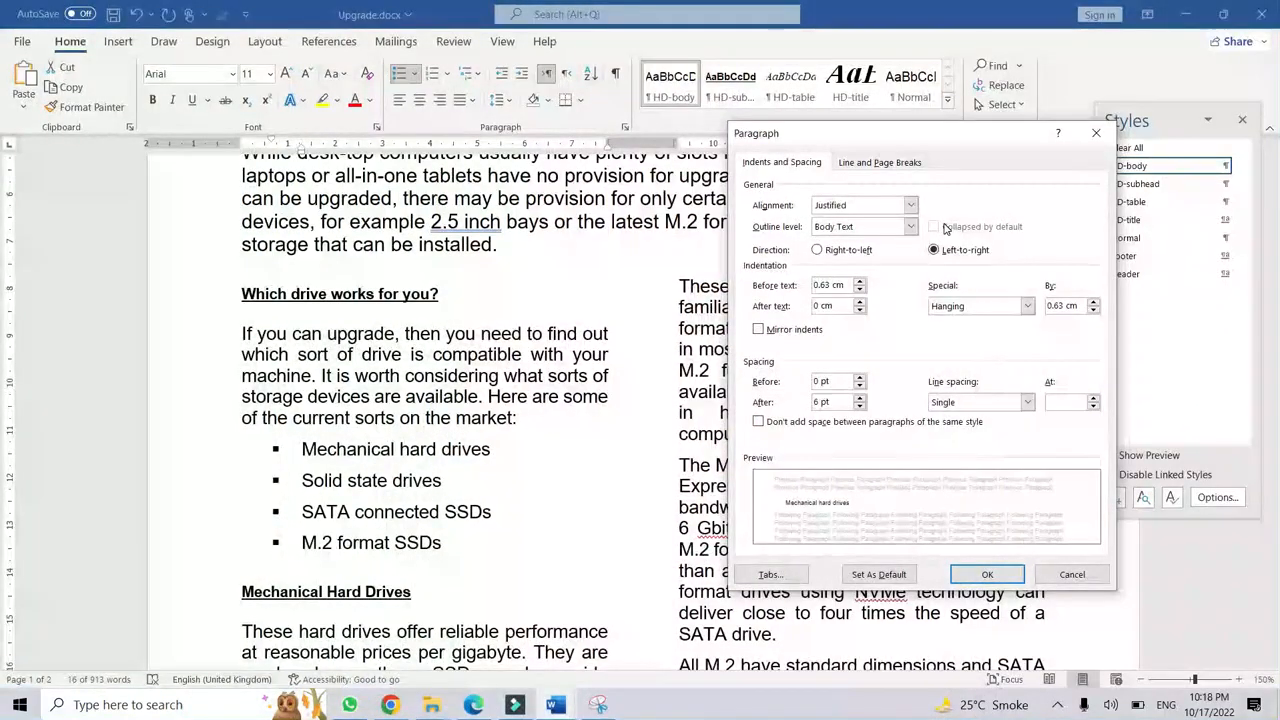
pyautogui.doubleClick(828, 285)
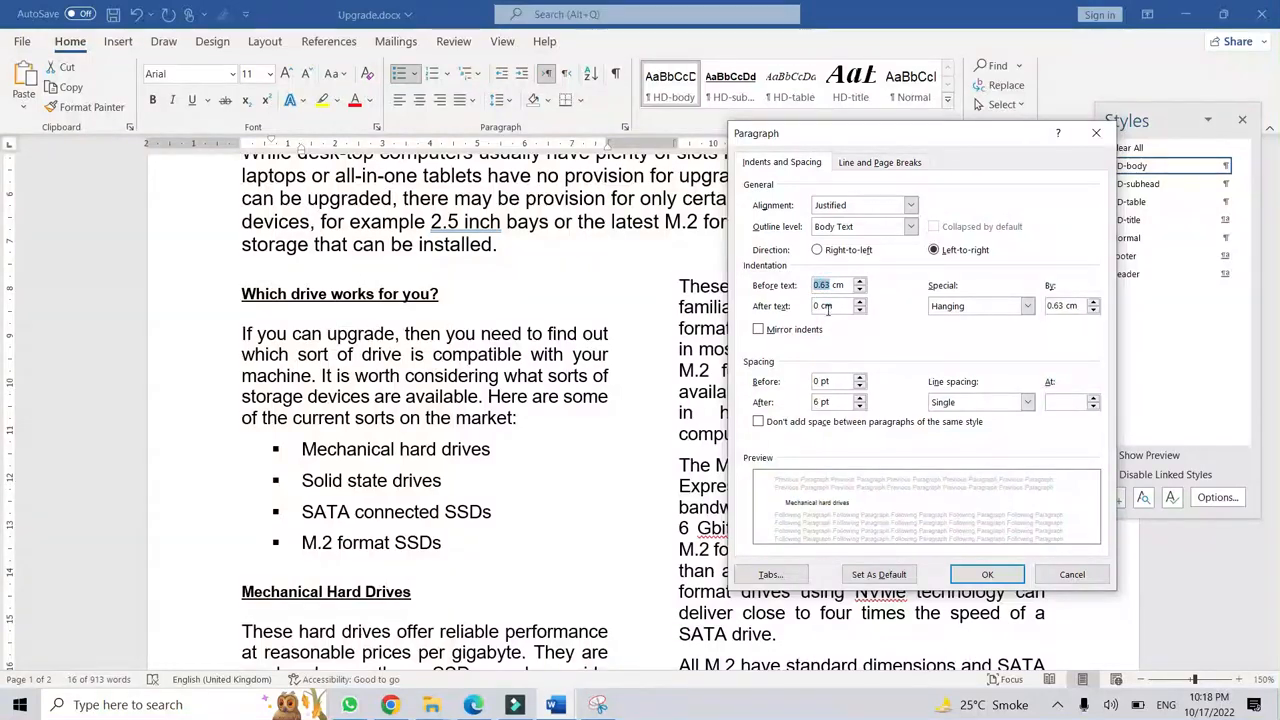
pyautogui.write('1.5')
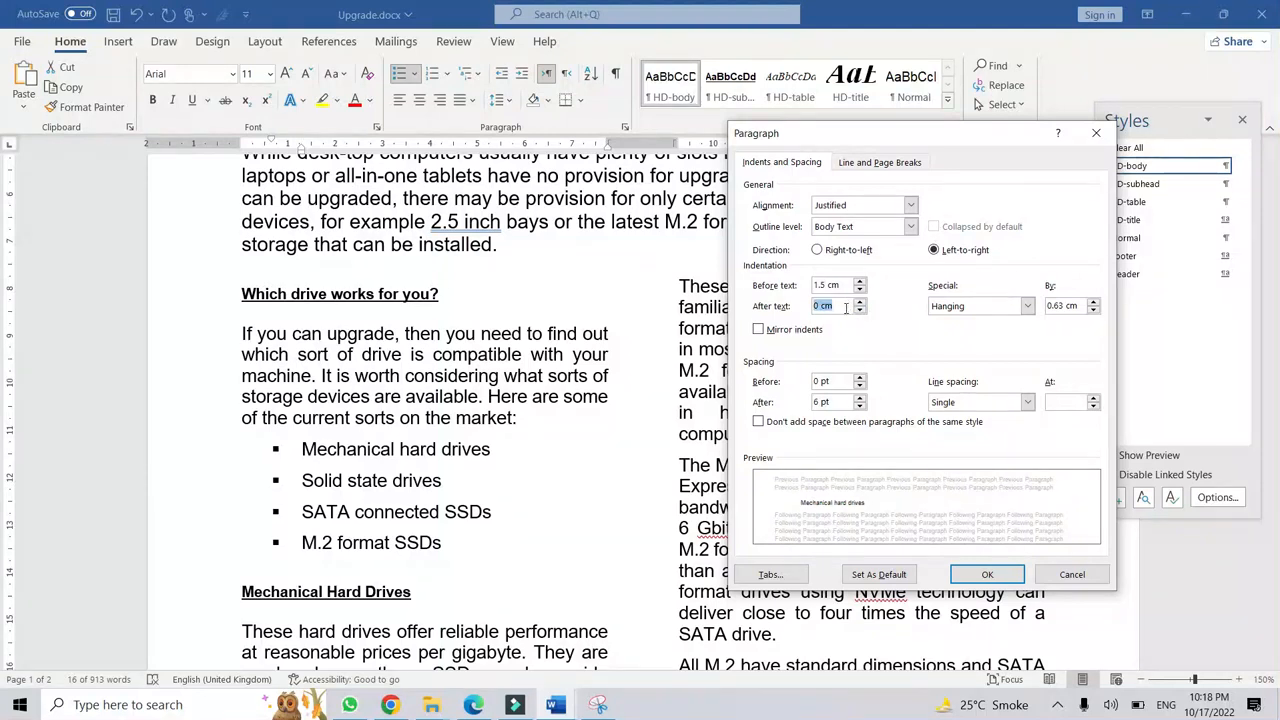
# Check the line spacing requirement in the question paper in Edge and choose single line spacing for the bulleted list in Word.
pyautogui.click(474, 705)
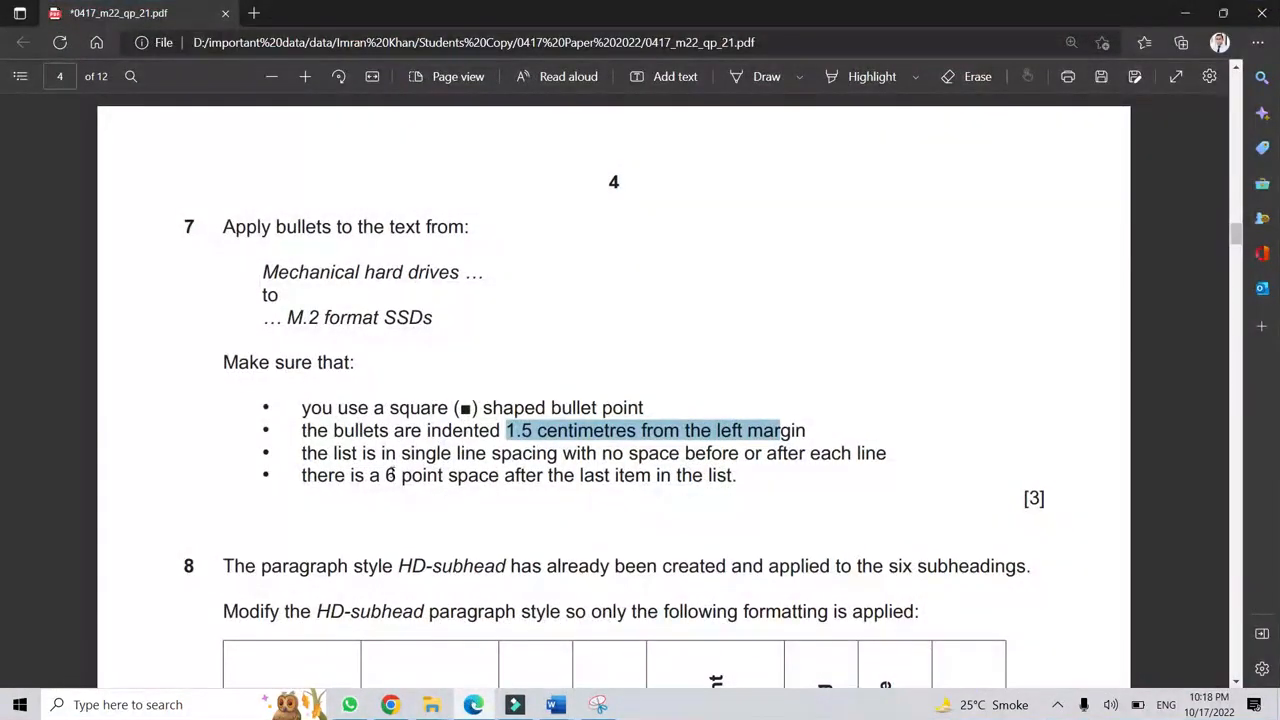
pyautogui.click(414, 455)
pyautogui.moveTo(421, 453); pyautogui.dragTo(762, 455)
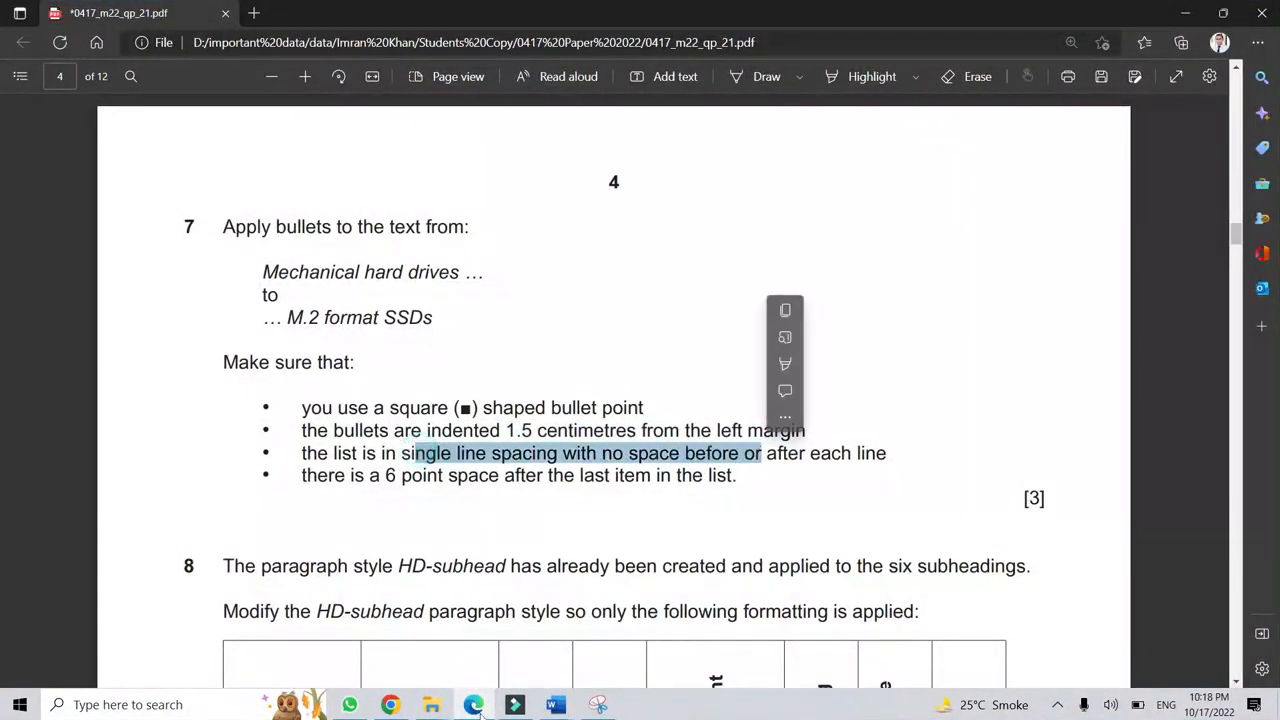
pyautogui.click(556, 705)
pyautogui.click(975, 402)
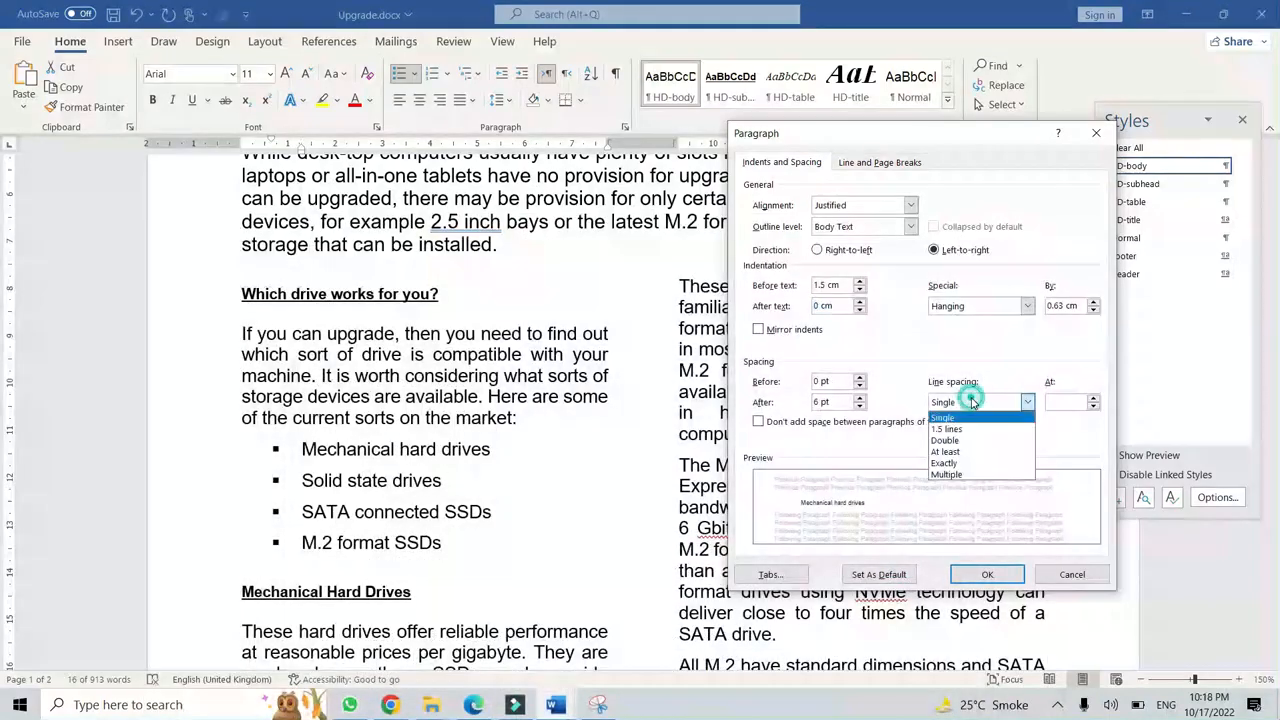
pyautogui.click(975, 402)
# Check the 6 point space requirement in the paper in Edge, then apply the list's paragraph settings in Word with 0 pt before.
pyautogui.click(474, 705)
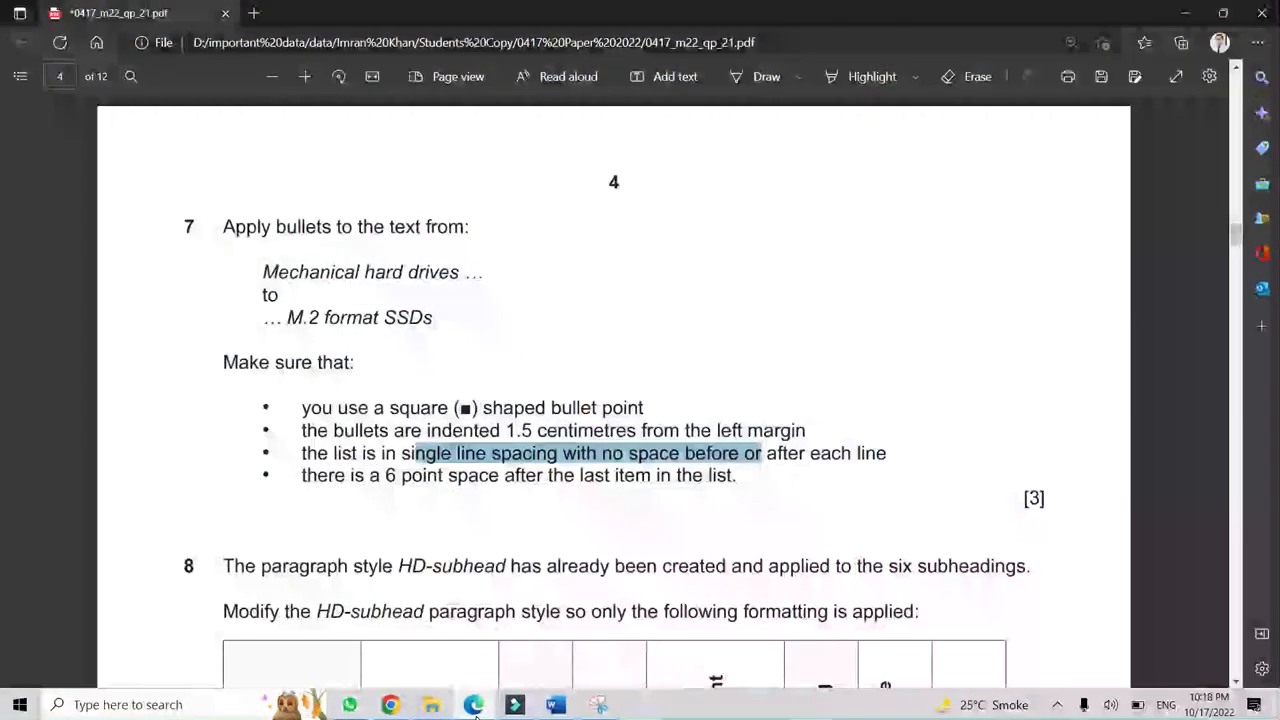
pyautogui.moveTo(386, 474); pyautogui.dragTo(737, 478)
pyautogui.click(555, 705)
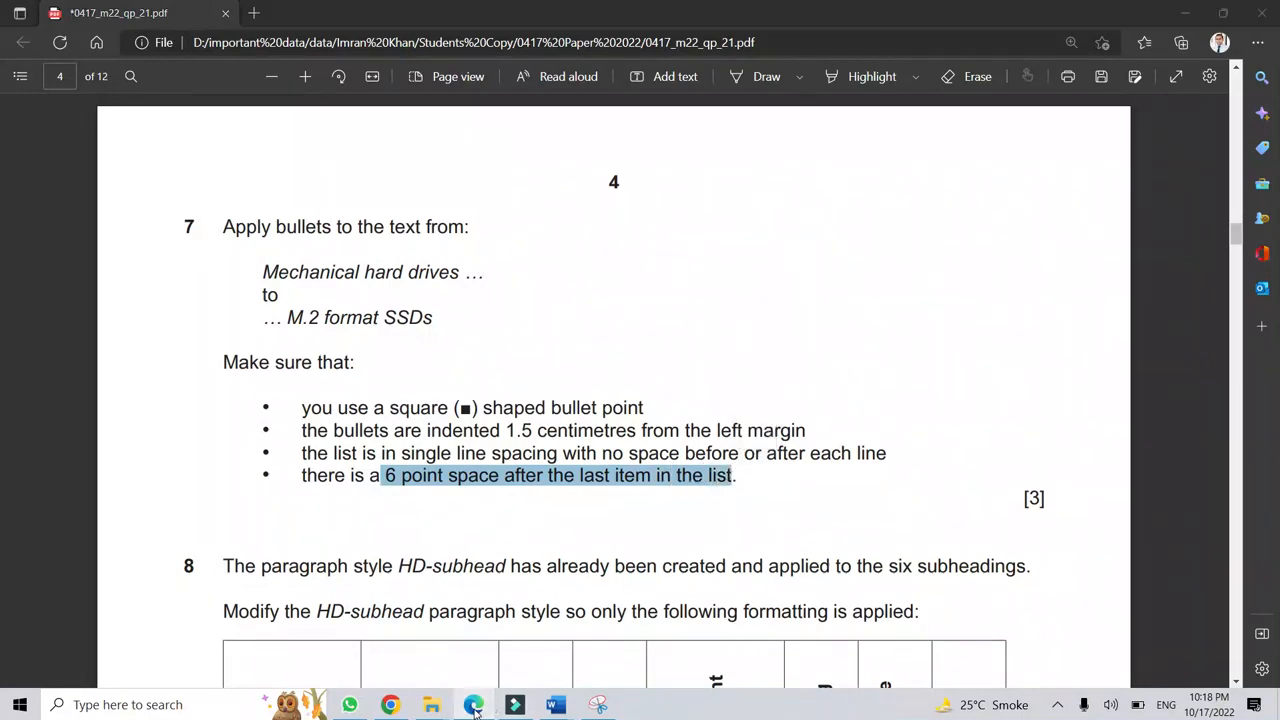
pyautogui.moveTo(837, 401); pyautogui.dragTo(815, 399)
pyautogui.write('0')
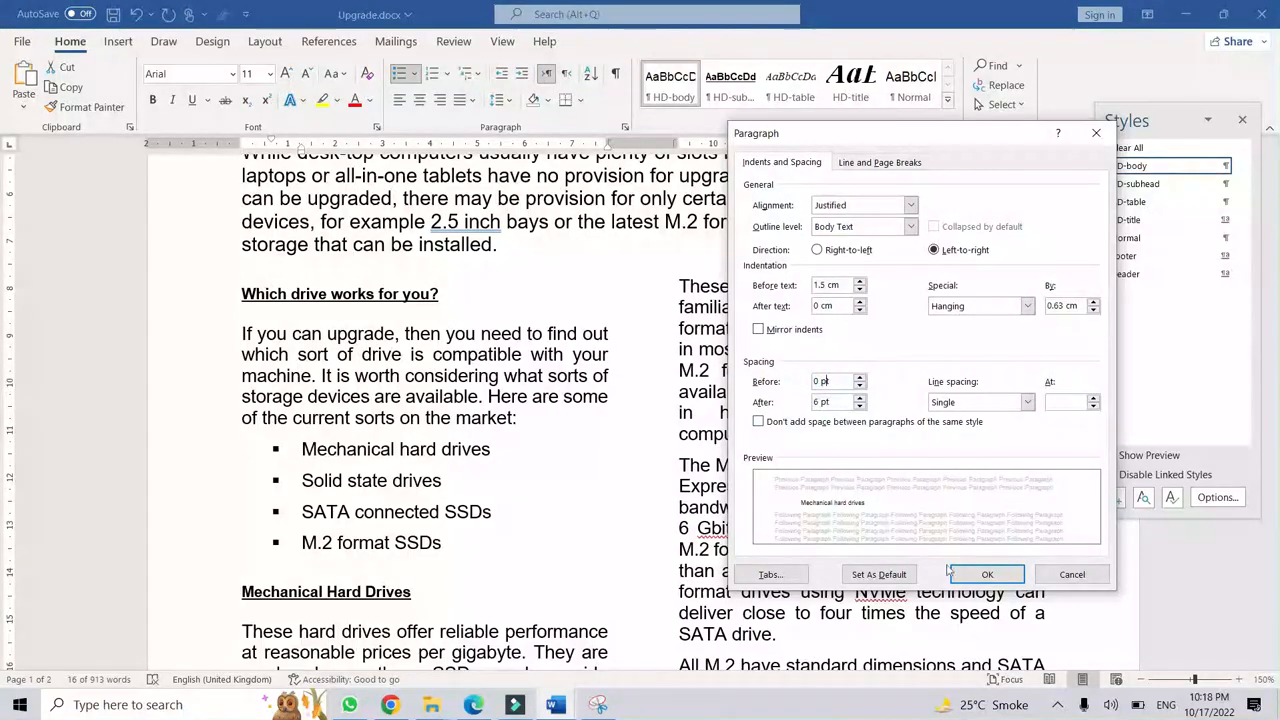
pyautogui.click(987, 574)
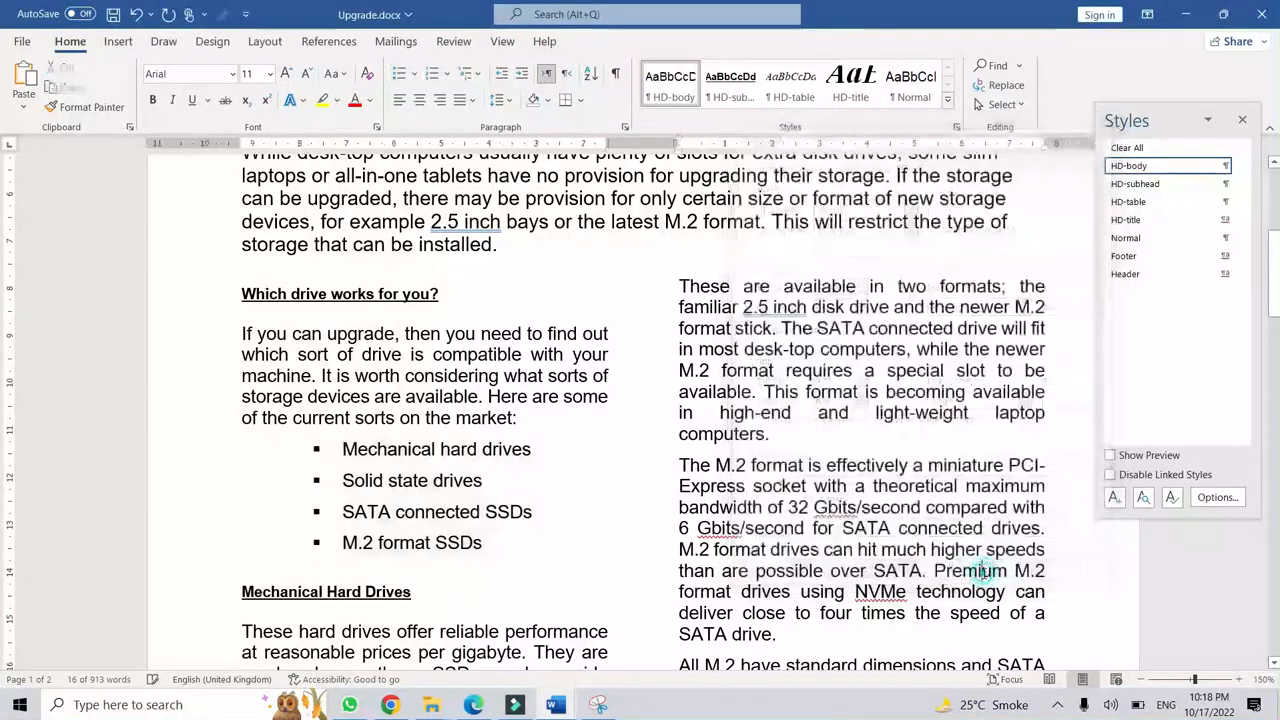
# Reread the 6 point space requirement in the paper in Edge and inspect the "Mechanical Hard Drives" subheading's paragraph settings in Word.
pyautogui.click(430, 566)
pyautogui.scroll(-1, 511, 547)
pyautogui.hotkey('alt', 'Tab')
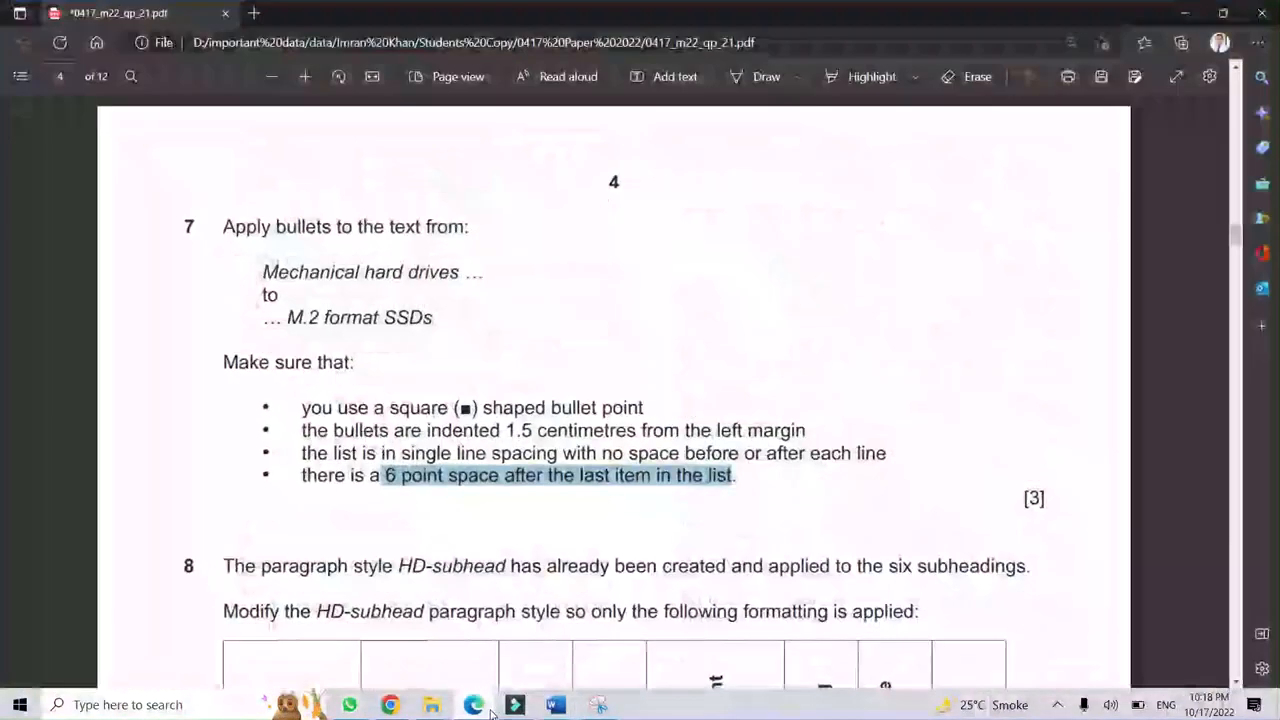
pyautogui.click(741, 371)
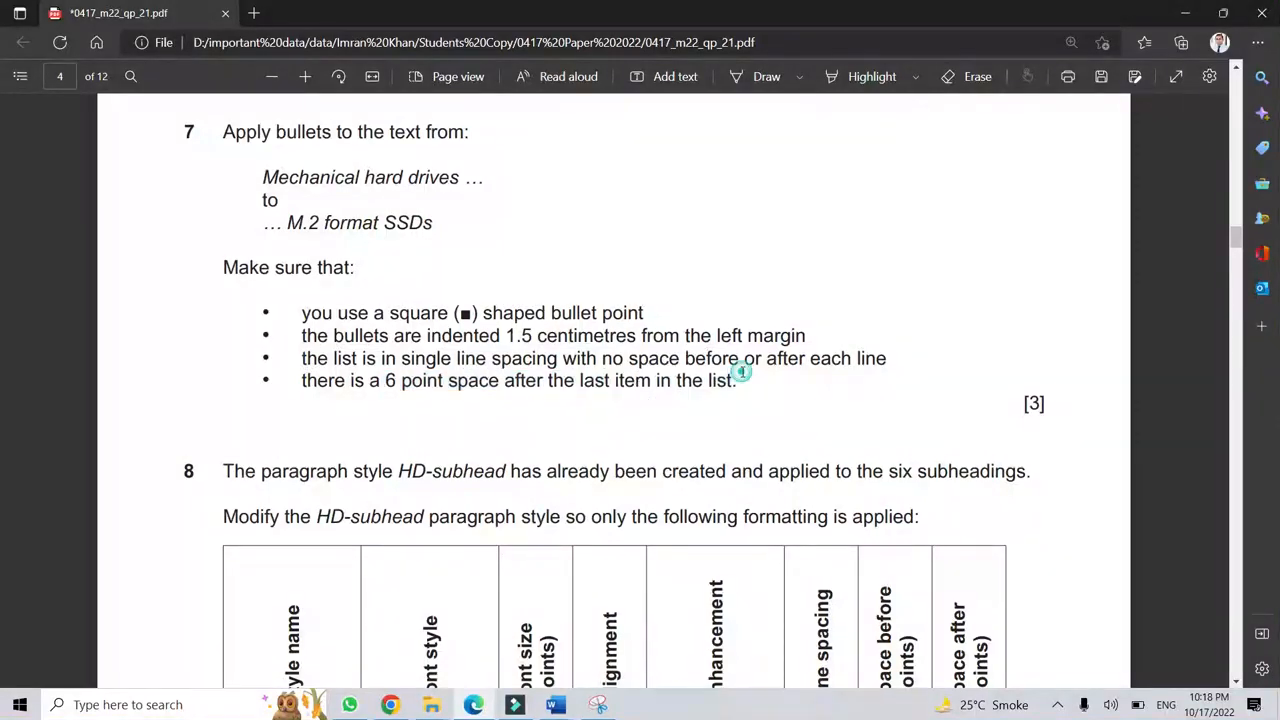
pyautogui.moveTo(330, 383); pyautogui.dragTo(345, 383)
pyautogui.click(763, 384)
pyautogui.click(474, 706)
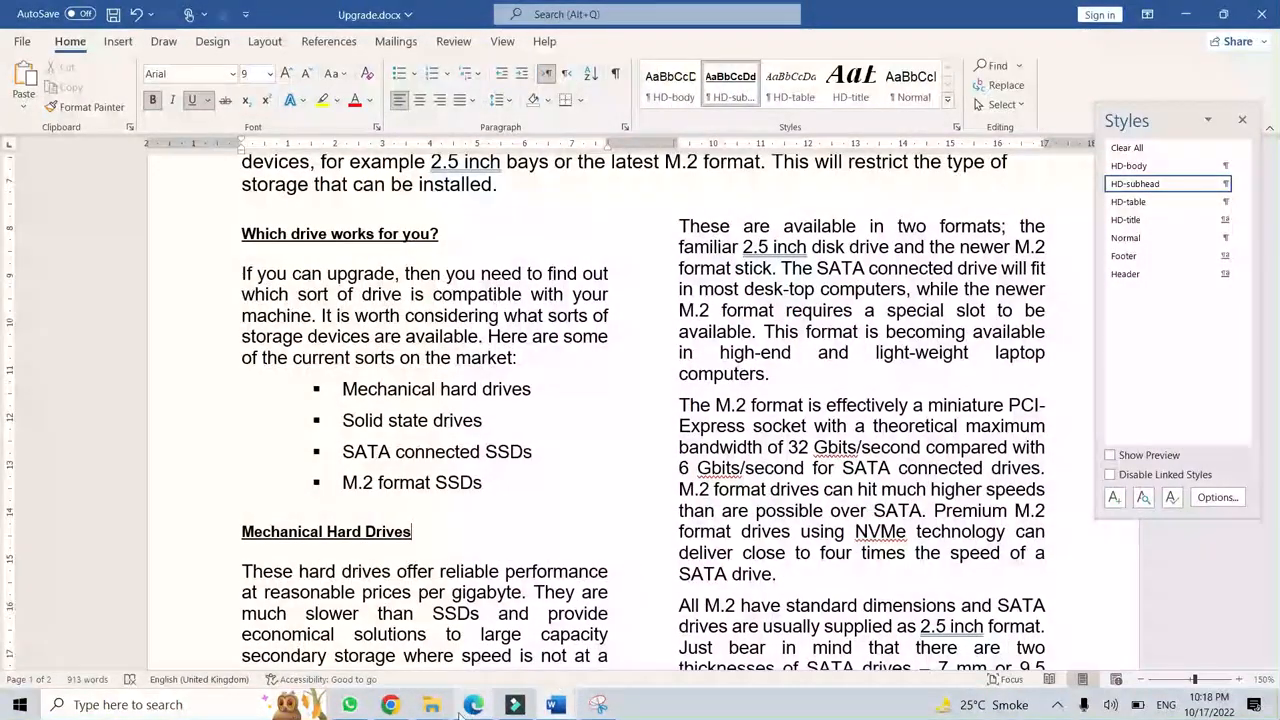
pyautogui.click(624, 127)
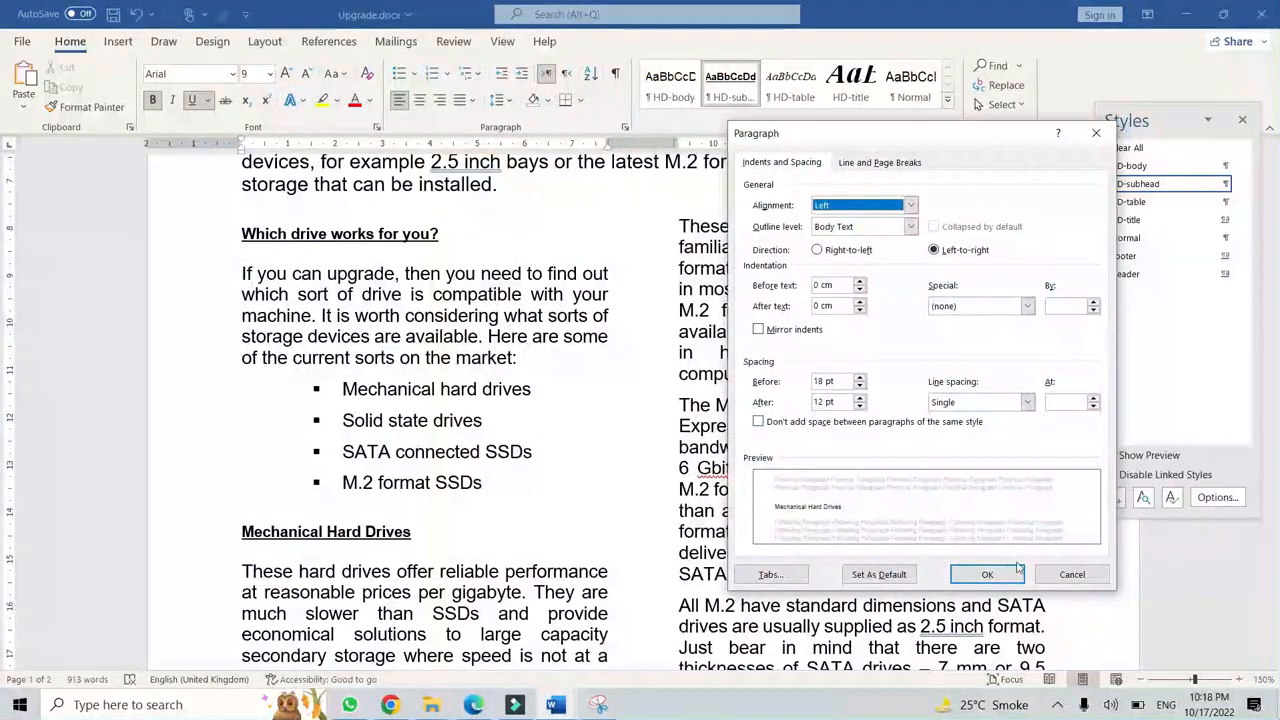
pyautogui.click(1068, 575)
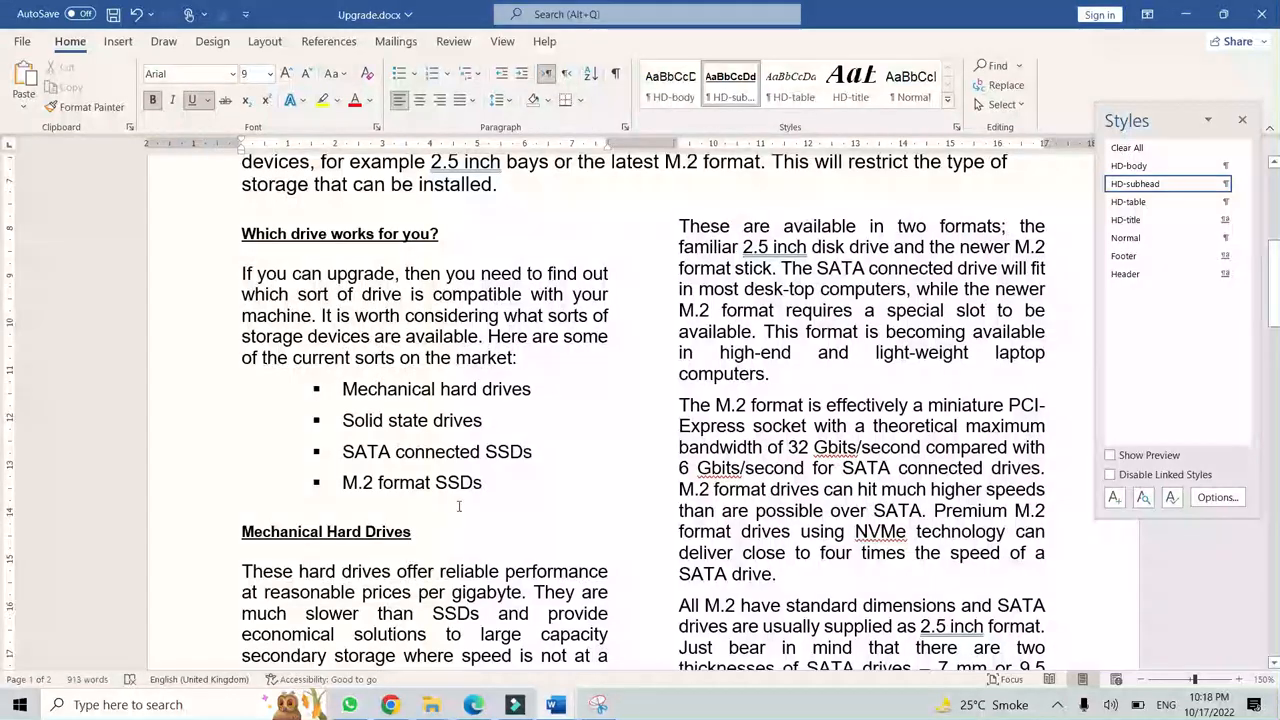
# Set the space after to 0 pt for all items of the bulleted list.
pyautogui.moveTo(485, 483); pyautogui.dragTo(309, 398)
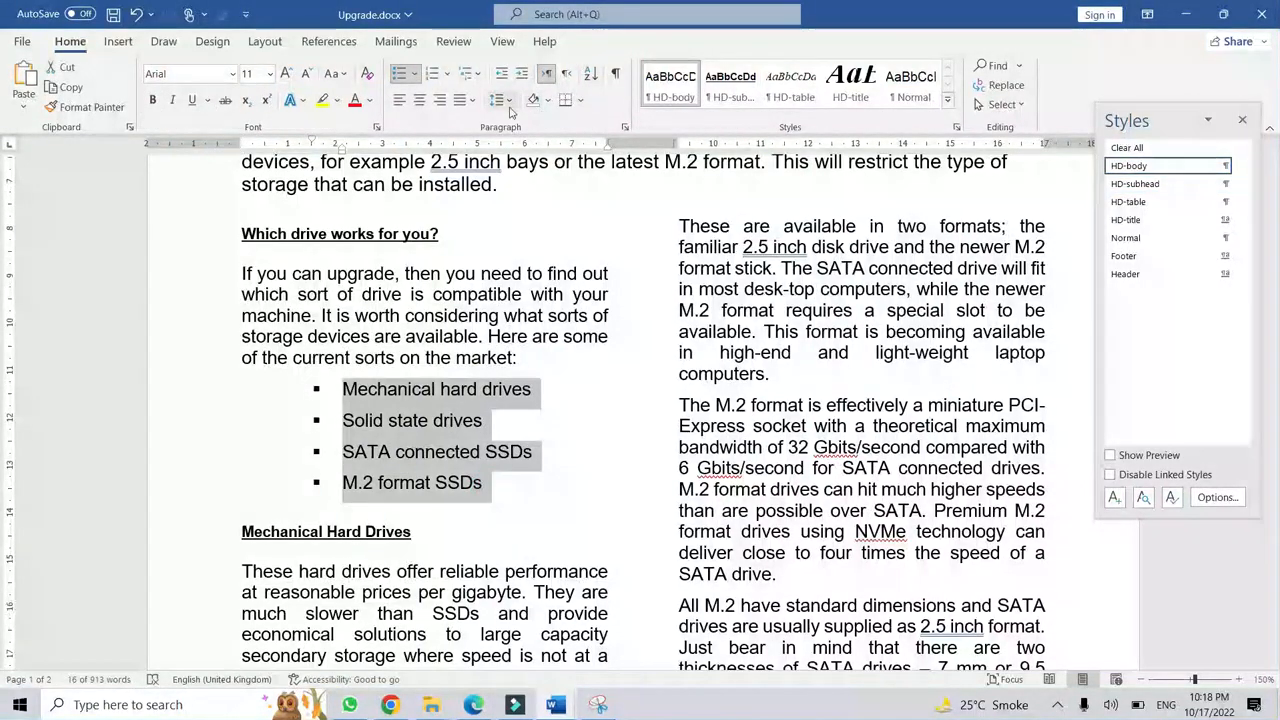
pyautogui.click(625, 127)
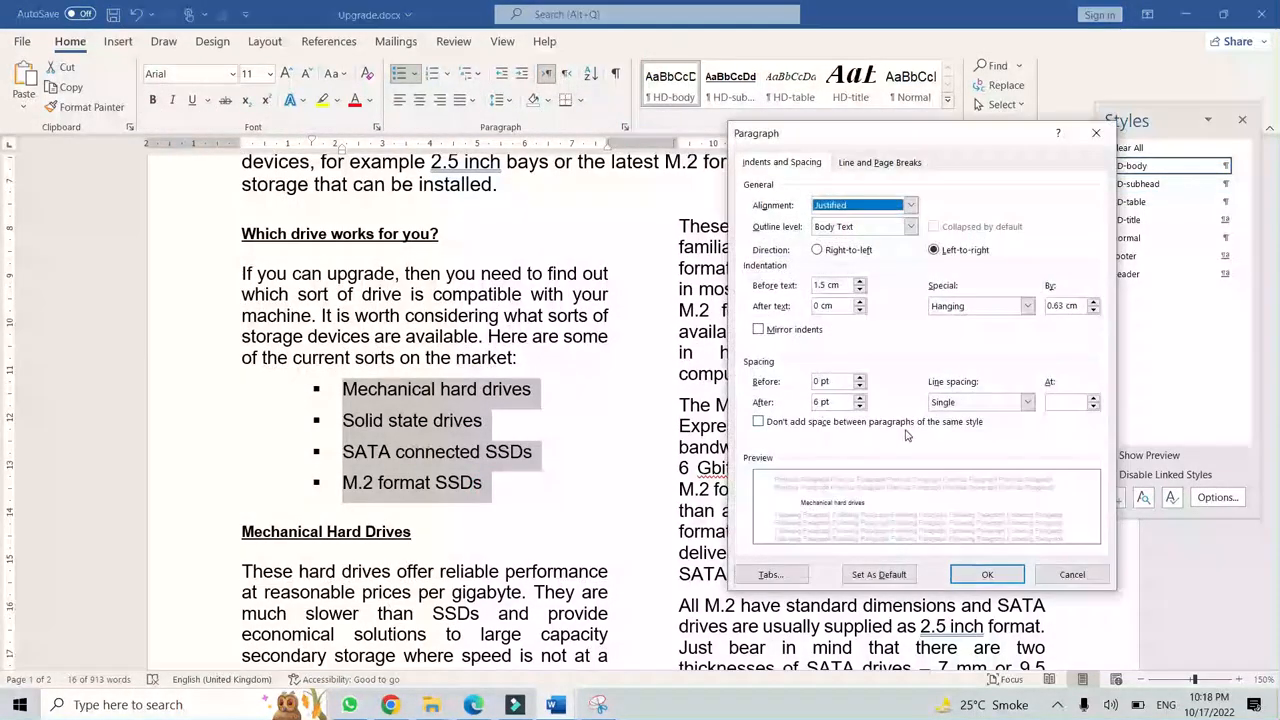
pyautogui.moveTo(843, 399); pyautogui.dragTo(787, 403)
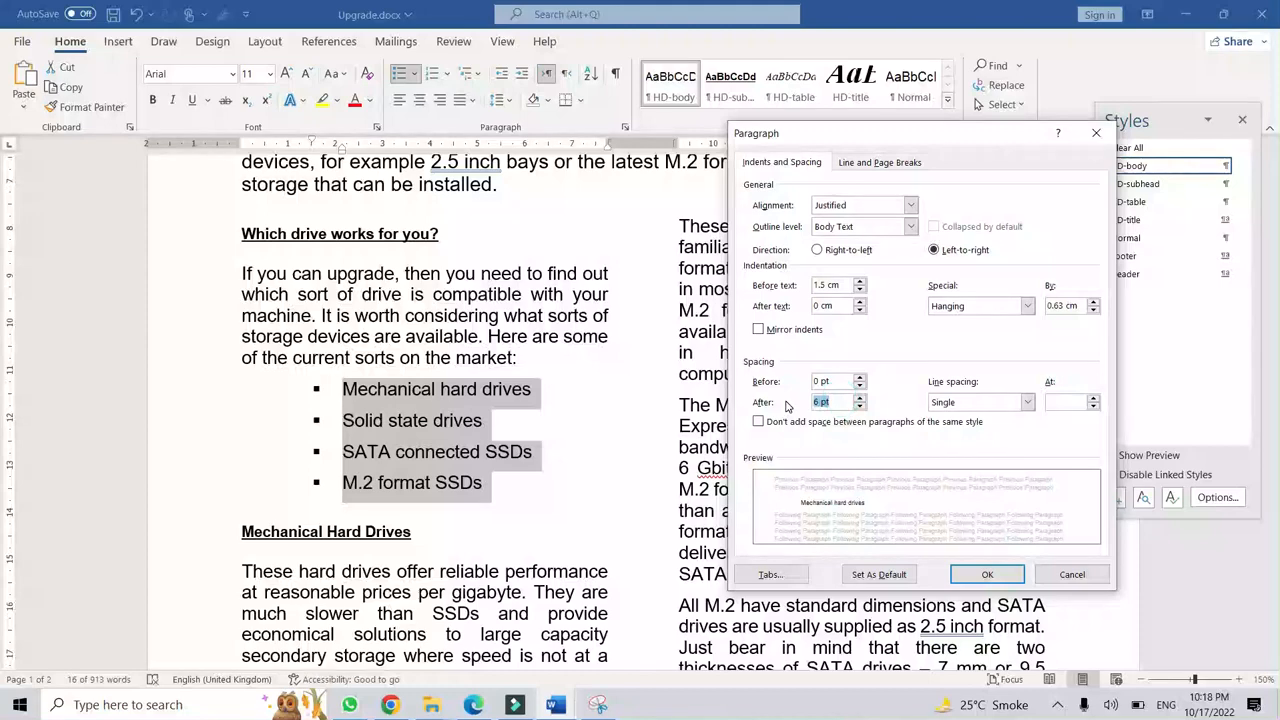
pyautogui.click(826, 381)
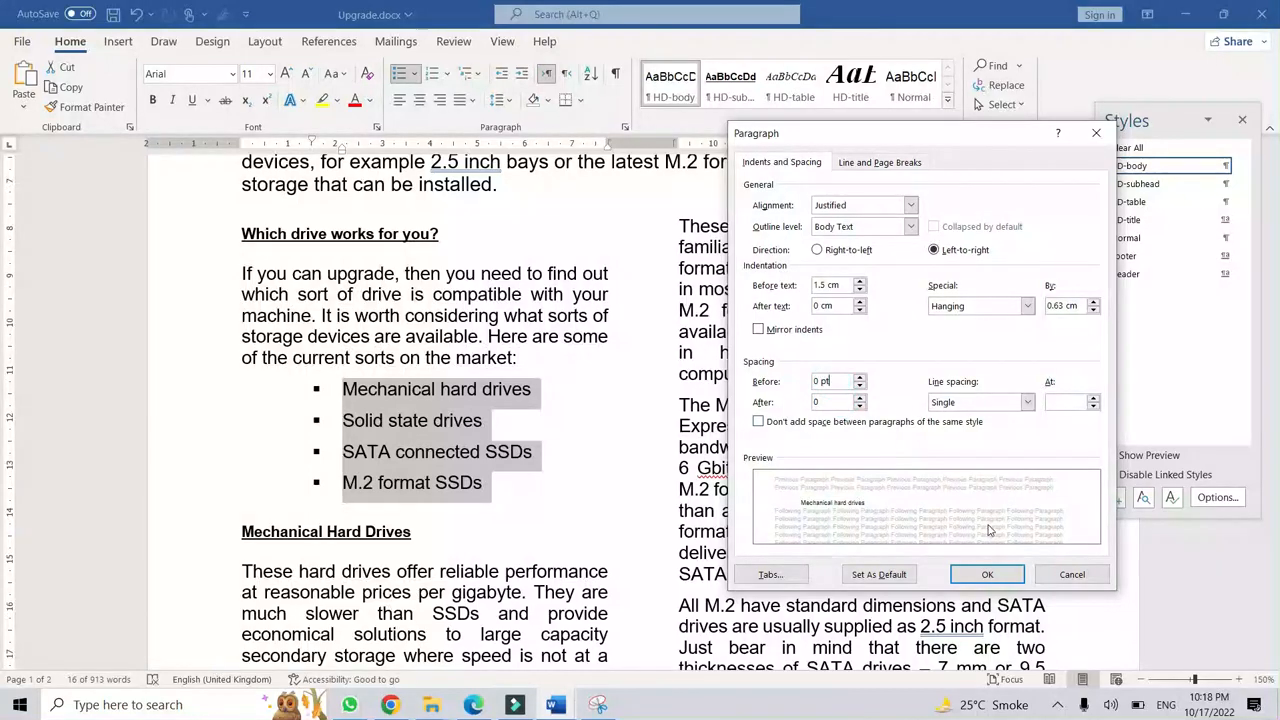
pyautogui.click(987, 574)
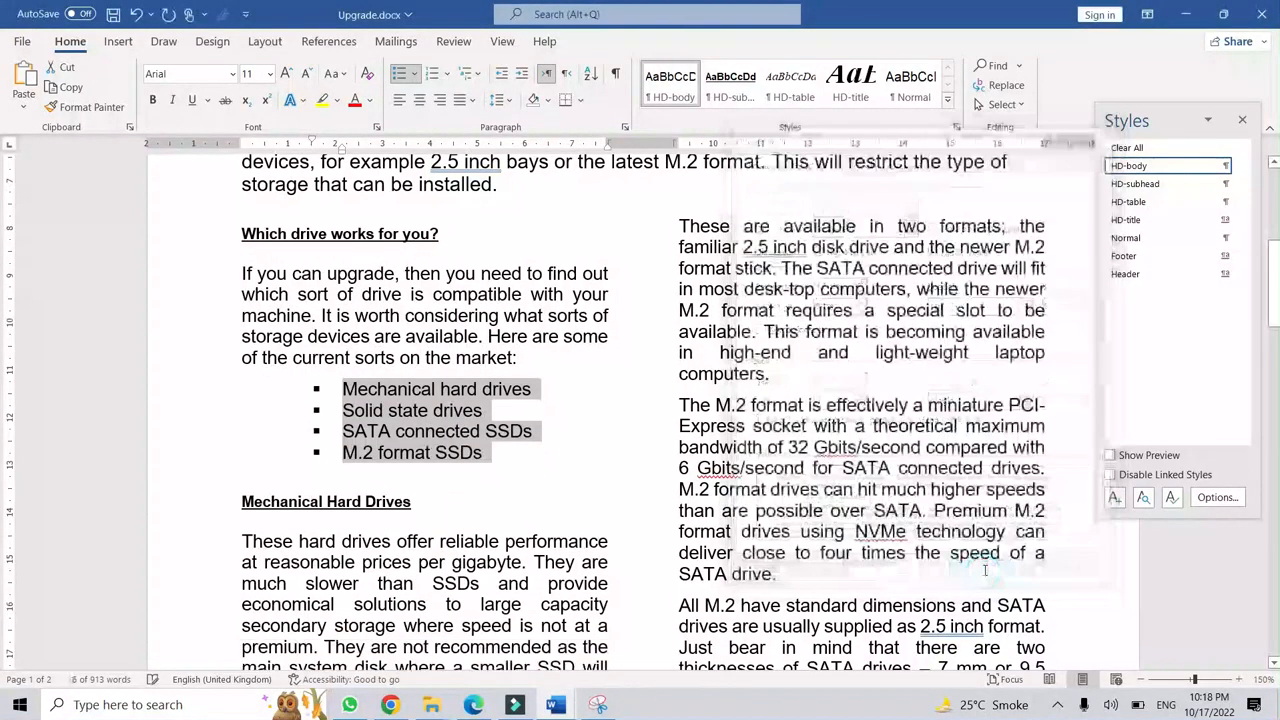
# Set the space after the last bullet, "M.2 format SSDs", to 6 pt.
pyautogui.click(481, 431)
pyautogui.moveTo(495, 456); pyautogui.dragTo(342, 453)
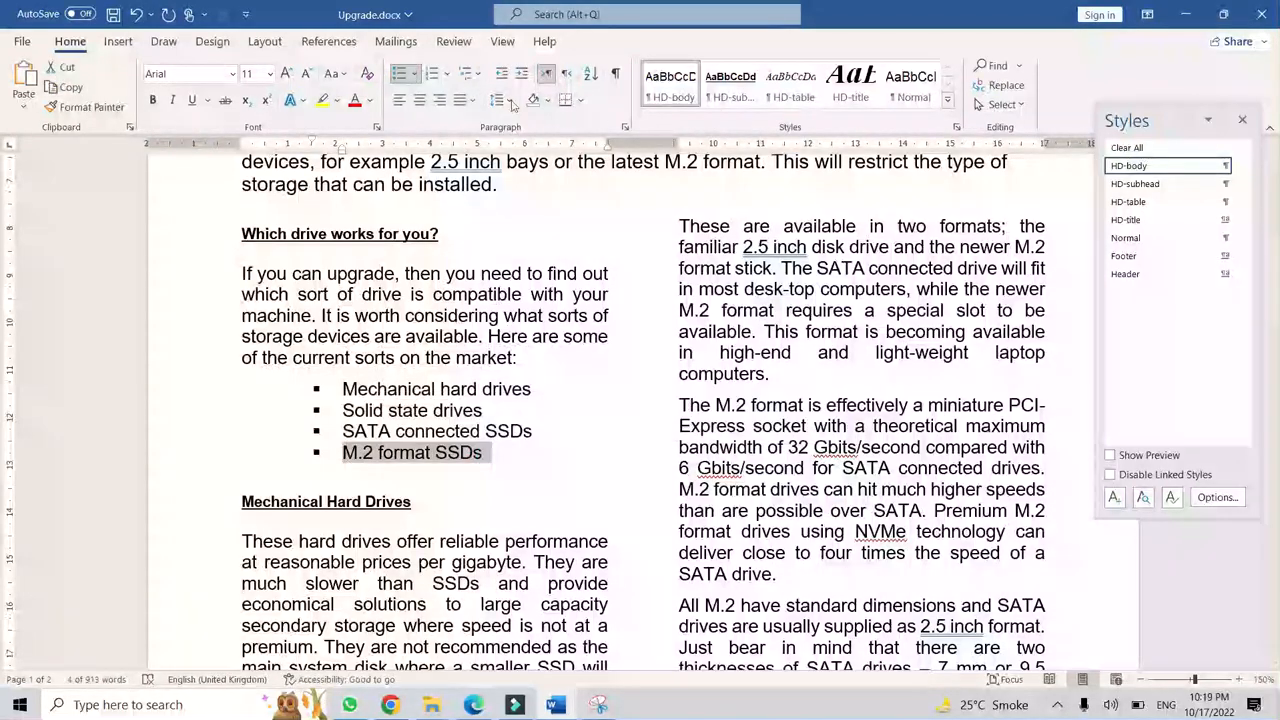
pyautogui.click(625, 128)
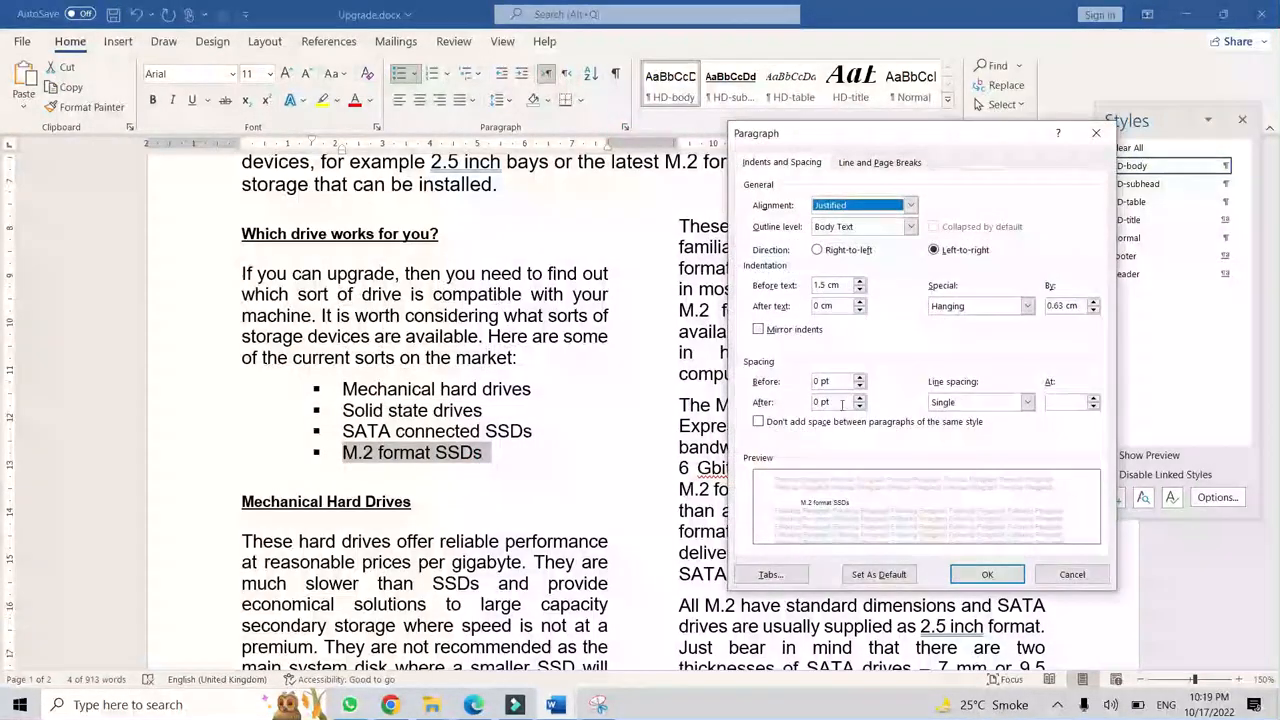
pyautogui.moveTo(838, 403); pyautogui.dragTo(803, 407)
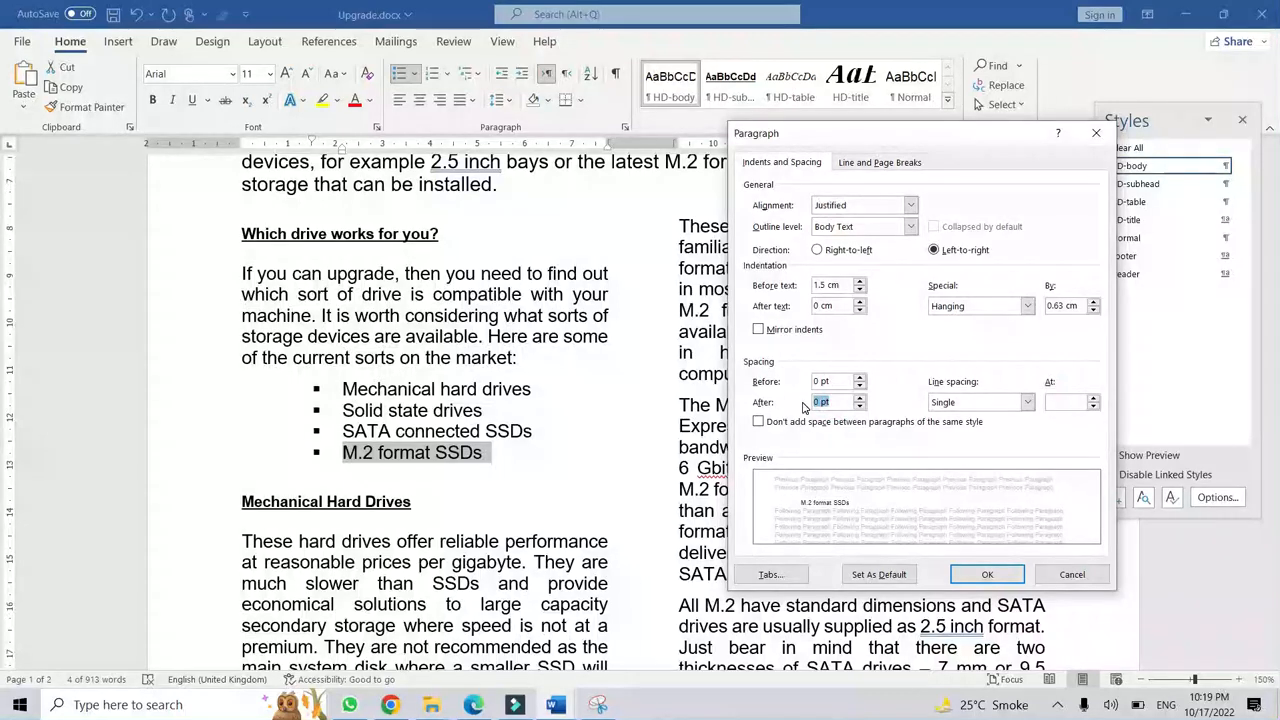
pyautogui.click(986, 574)
# Check the spacing of the bulleted list from "Mechanical hard drives" to "M.2 format SSDs" and save Upgrade.docx.
pyautogui.click(395, 435)
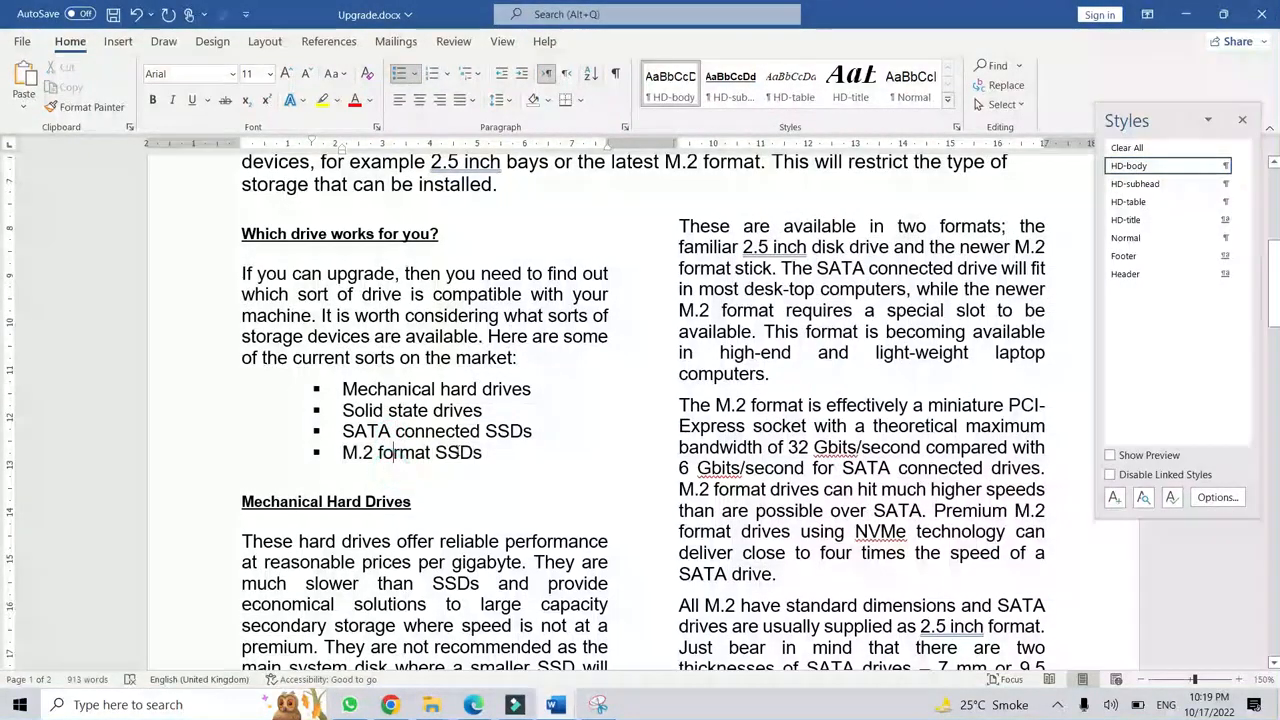
pyautogui.moveTo(342, 453); pyautogui.dragTo(366, 391)
pyautogui.click(474, 452)
pyautogui.moveTo(505, 458); pyautogui.dragTo(356, 393)
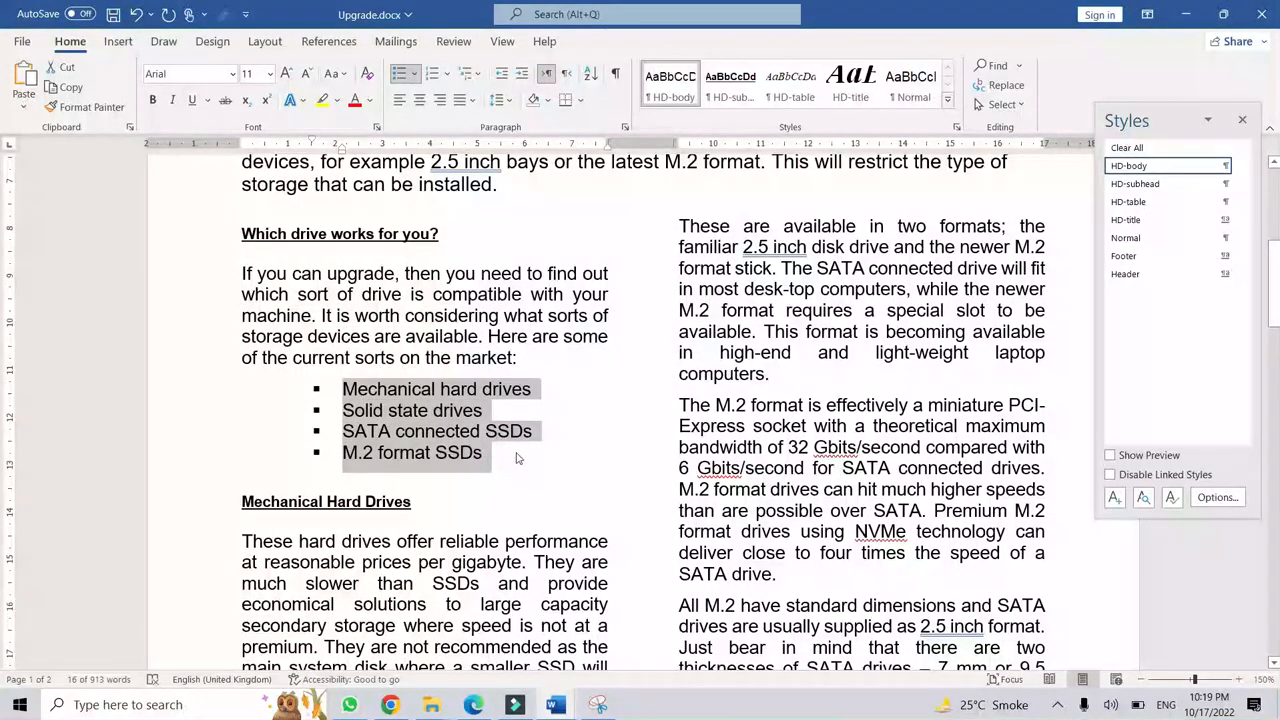
pyautogui.moveTo(491, 452)
pyautogui.mouseDown()
pyautogui.moveTo(338, 461)
pyautogui.moveTo(483, 456)
pyautogui.mouseUp()
pyautogui.click(448, 466)
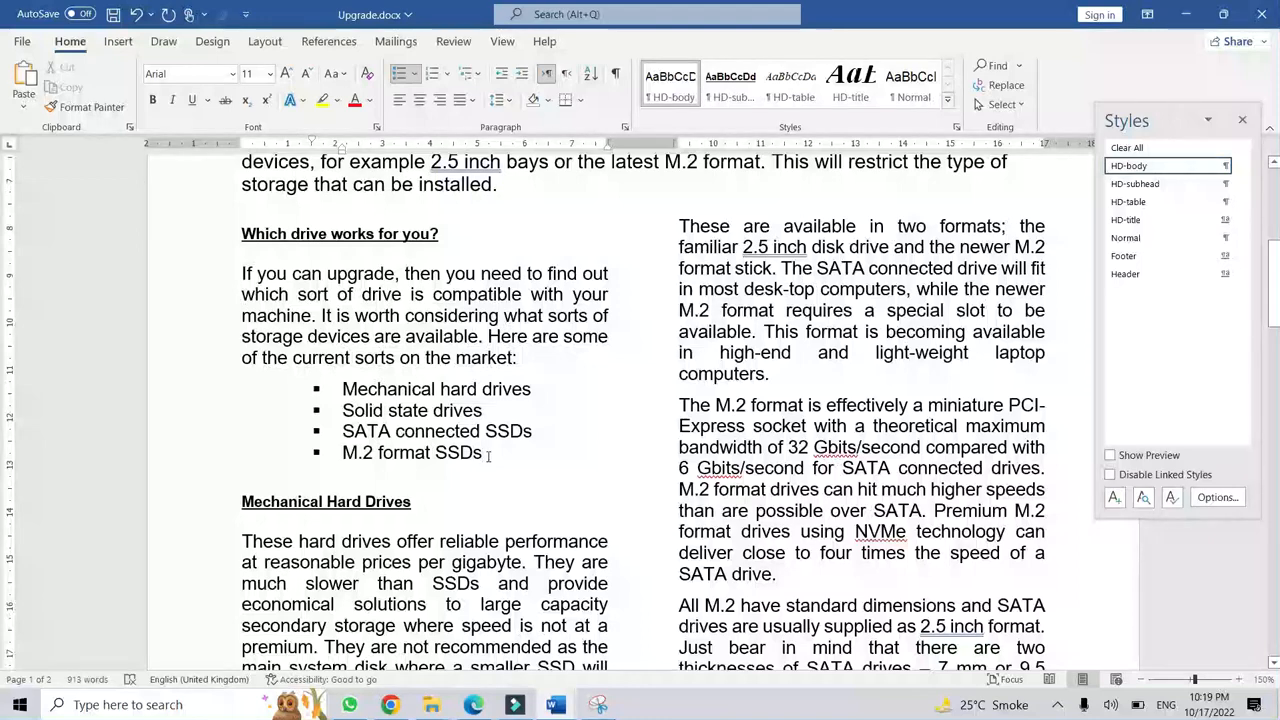
pyautogui.click(78, 13)
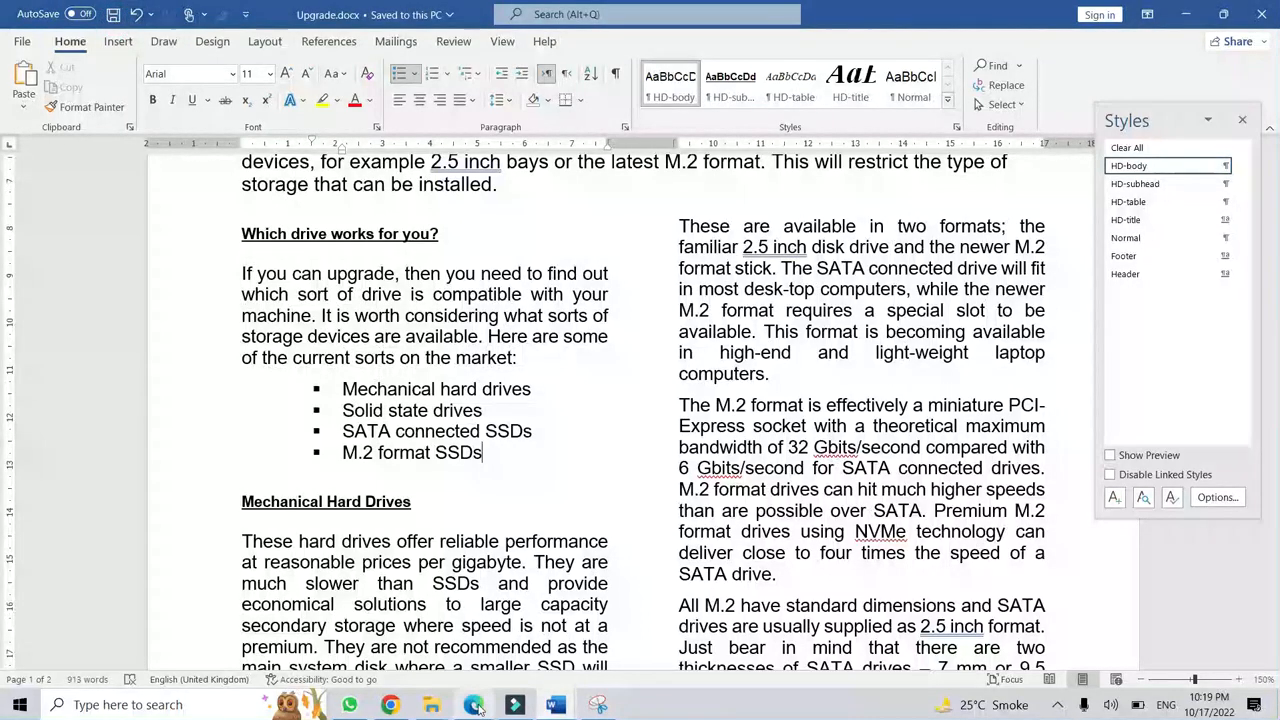
# Switch to the question paper in Edge and draw a tick beside question 7's mark allocation.
pyautogui.click(476, 706)
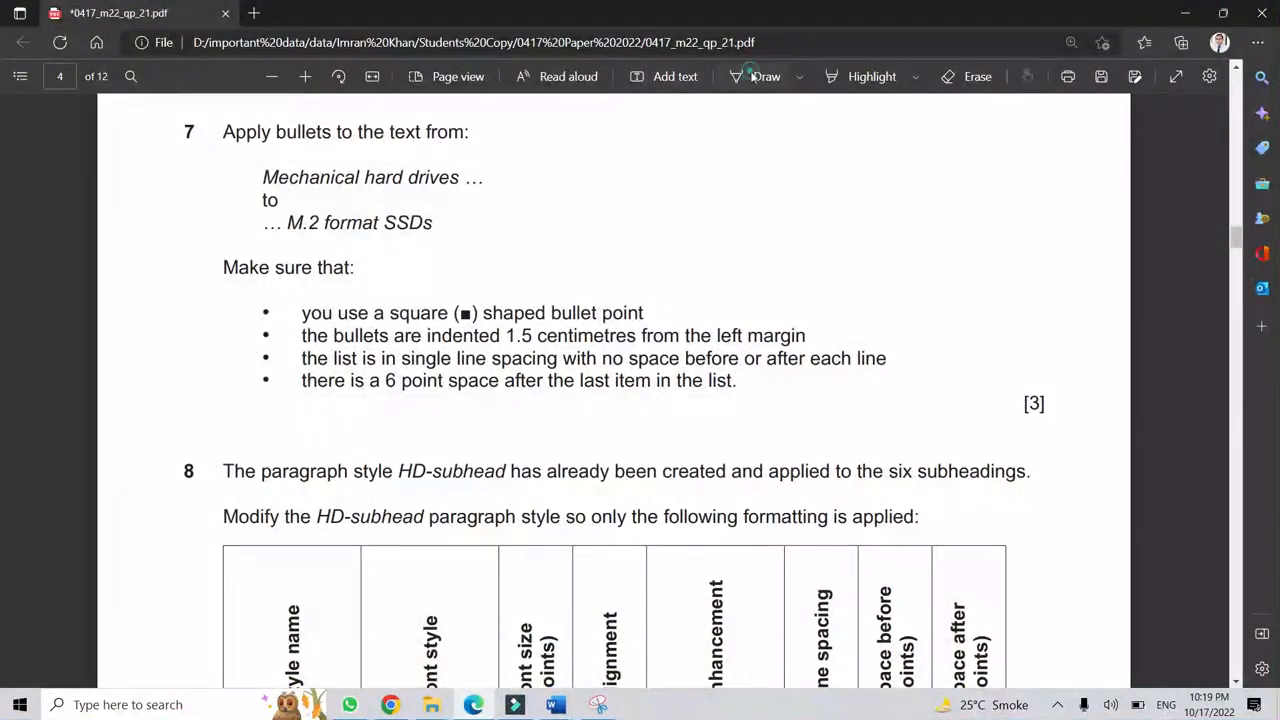
pyautogui.click(753, 76)
pyautogui.moveTo(996, 394); pyautogui.dragTo(1073, 329)
pyautogui.scroll(-2, 1049, 323)
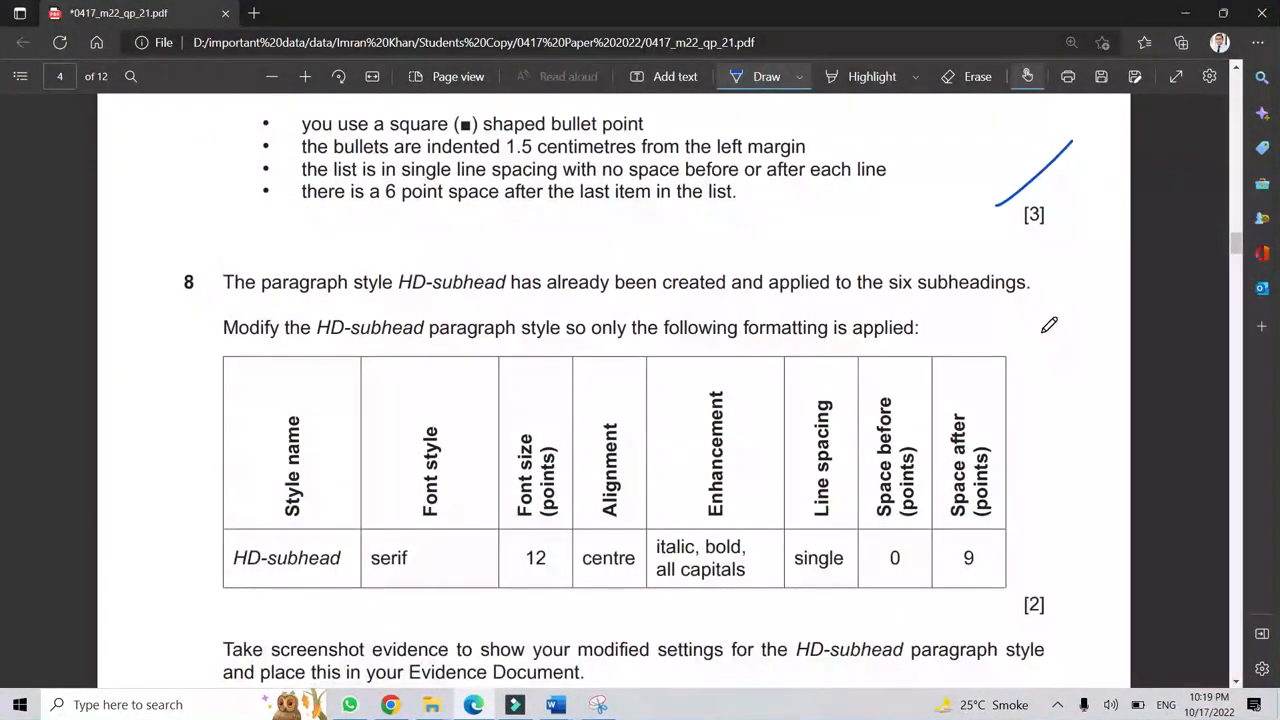
pyautogui.scroll(-1, 1022, 290)
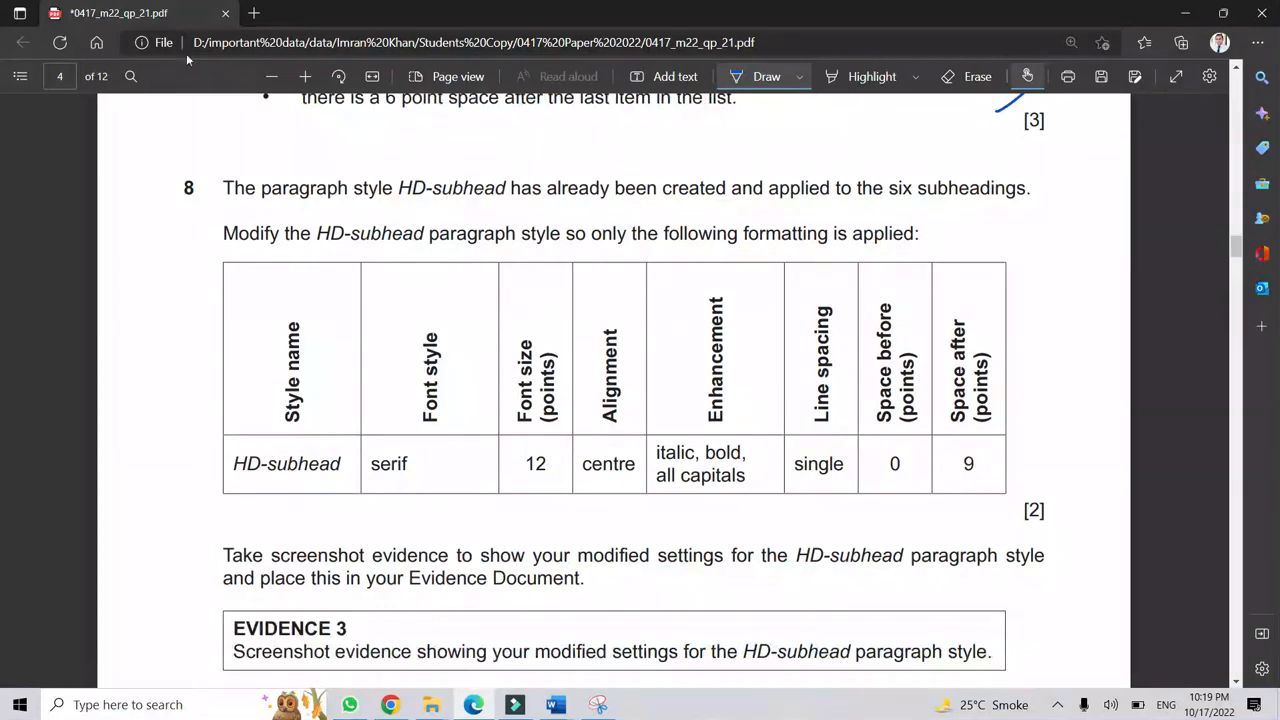
pyautogui.click(757, 77)
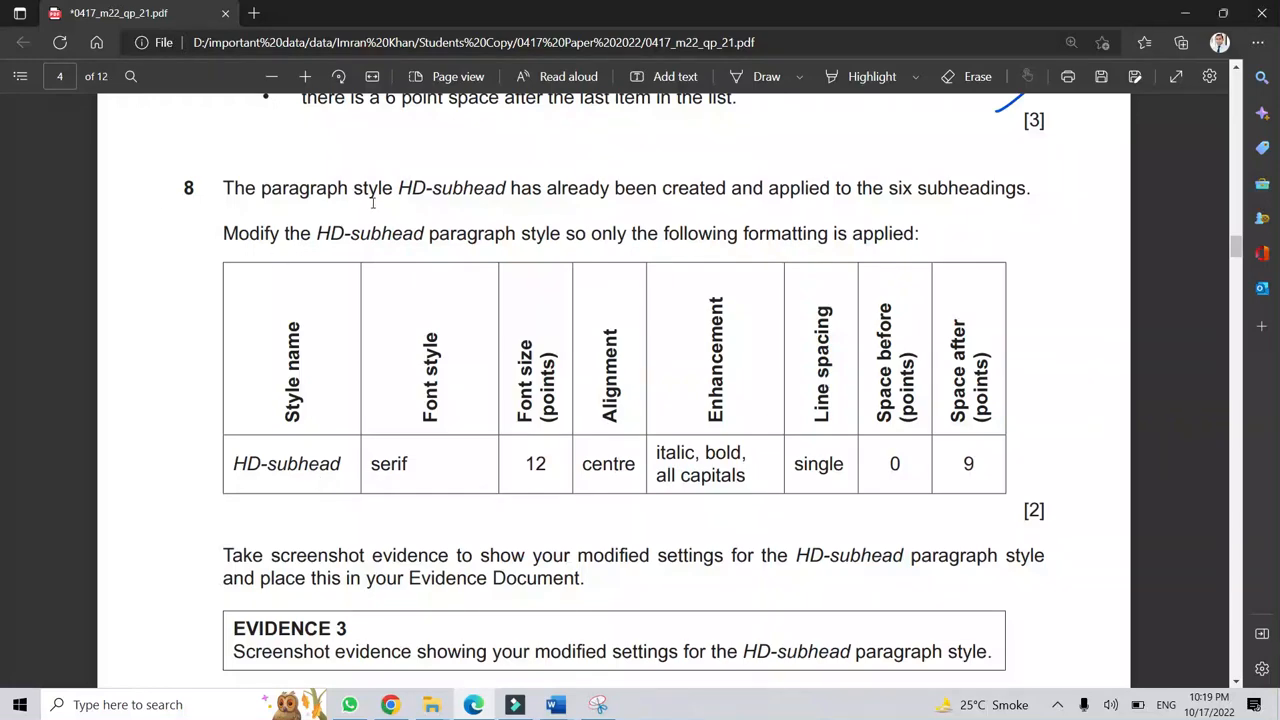
# Read question 8 in the paper, examining which style has to be modified and which subheadings use it.
pyautogui.moveTo(400, 188); pyautogui.dragTo(494, 187)
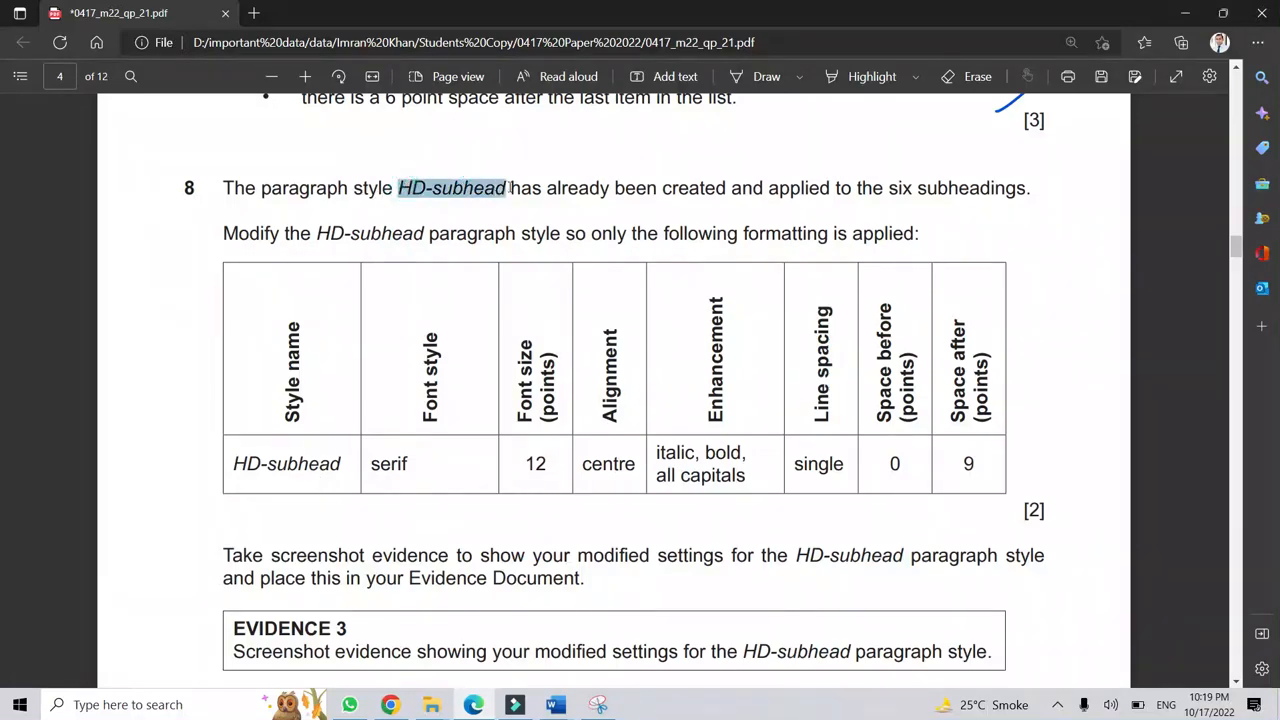
pyautogui.rightClick(500, 189)
pyautogui.click(537, 258)
pyautogui.click(608, 208)
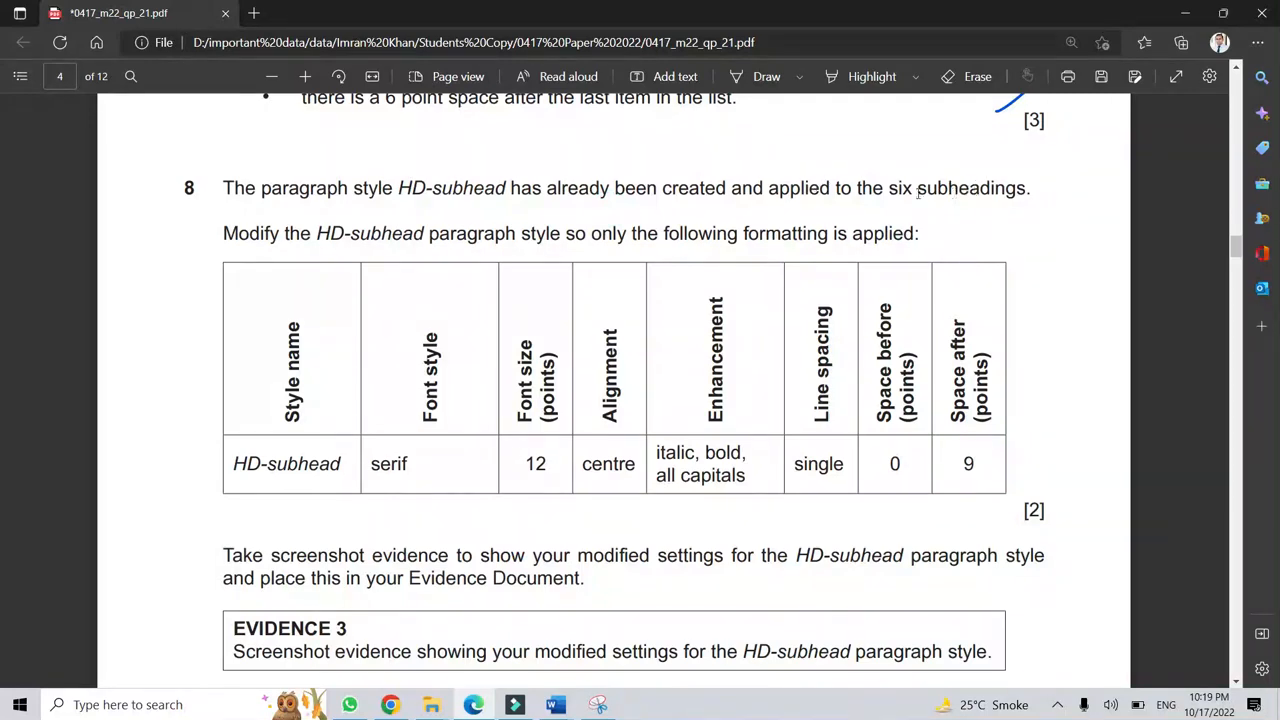
pyautogui.moveTo(886, 188); pyautogui.dragTo(1026, 188)
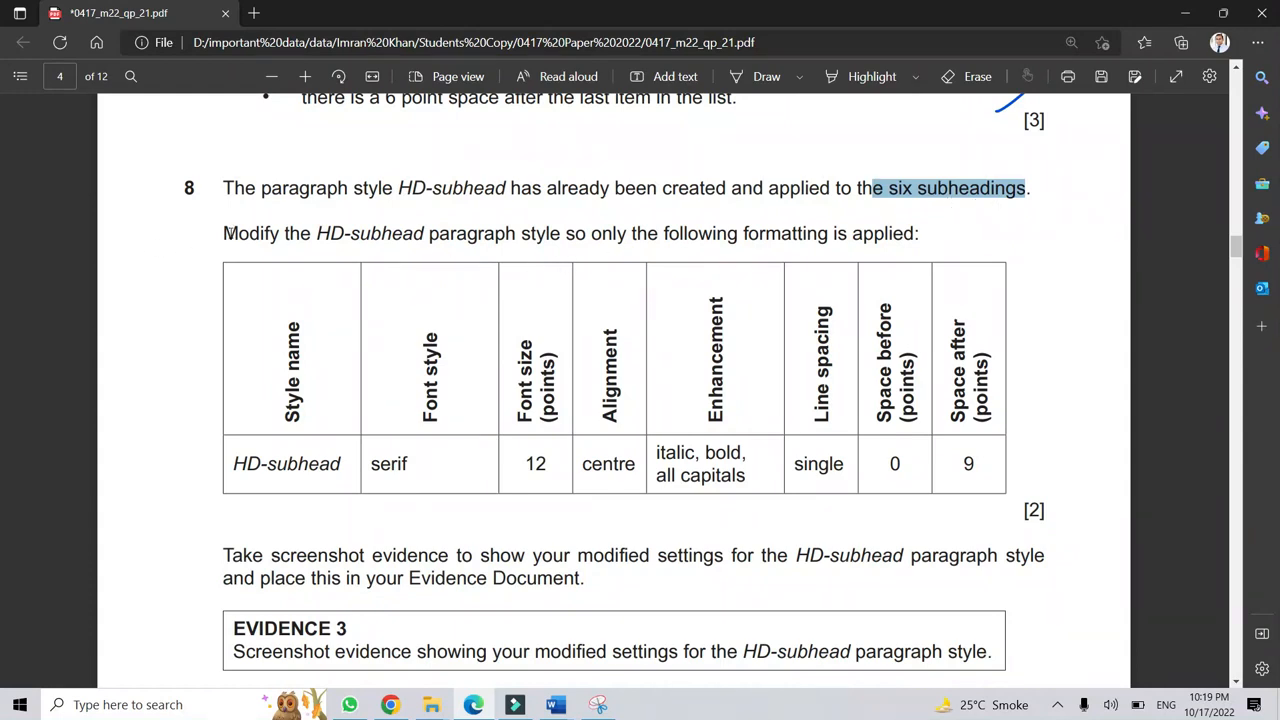
pyautogui.moveTo(317, 234); pyautogui.dragTo(515, 233)
pyautogui.click(425, 233)
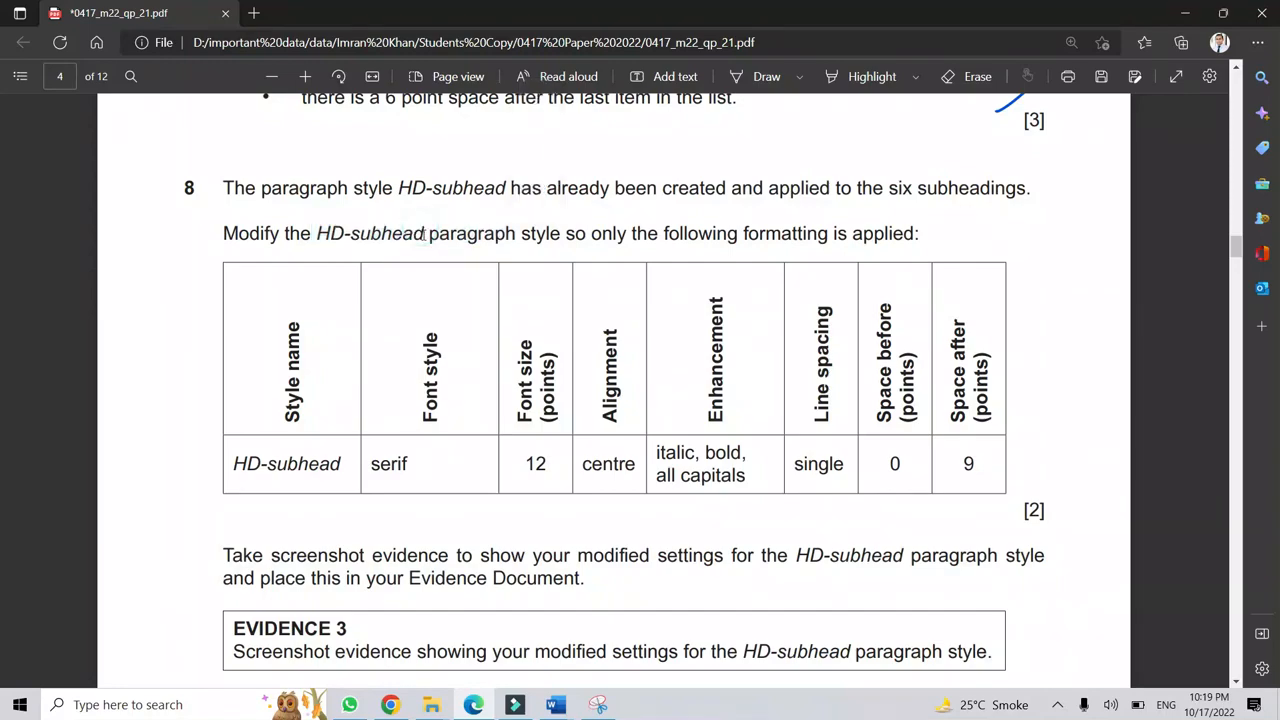
pyautogui.moveTo(322, 236); pyautogui.dragTo(329, 234)
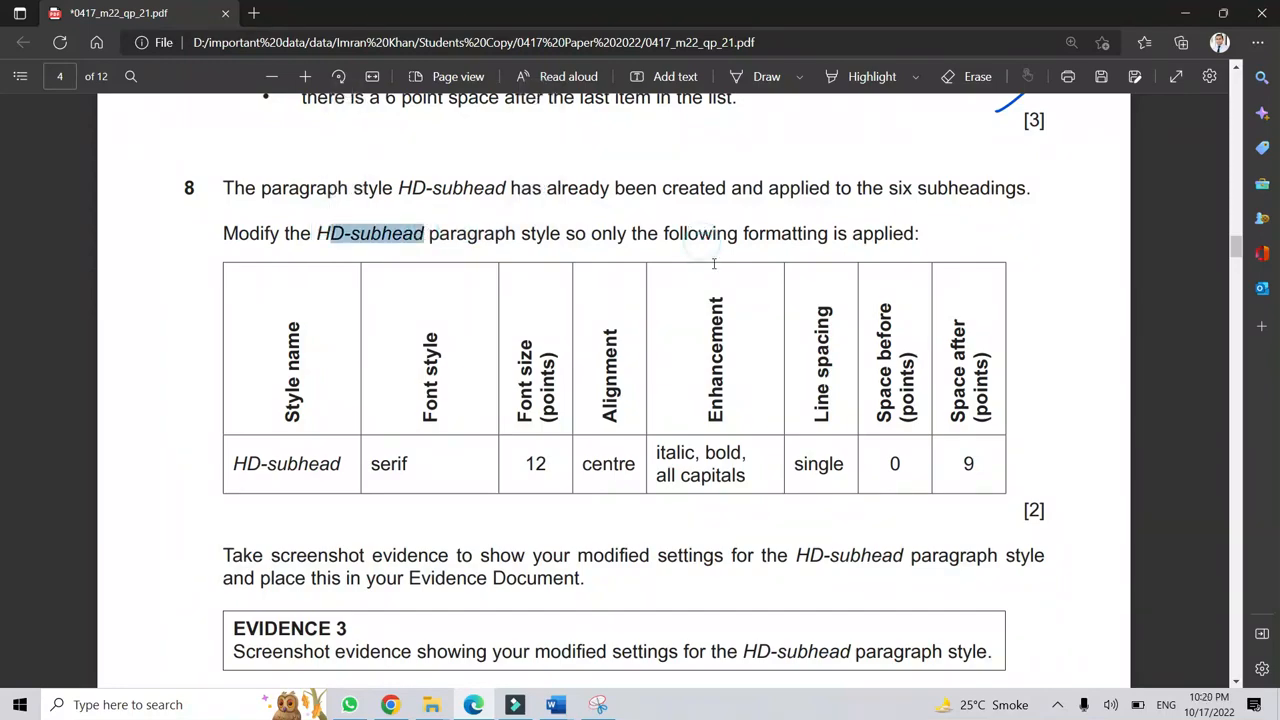
pyautogui.click(714, 263)
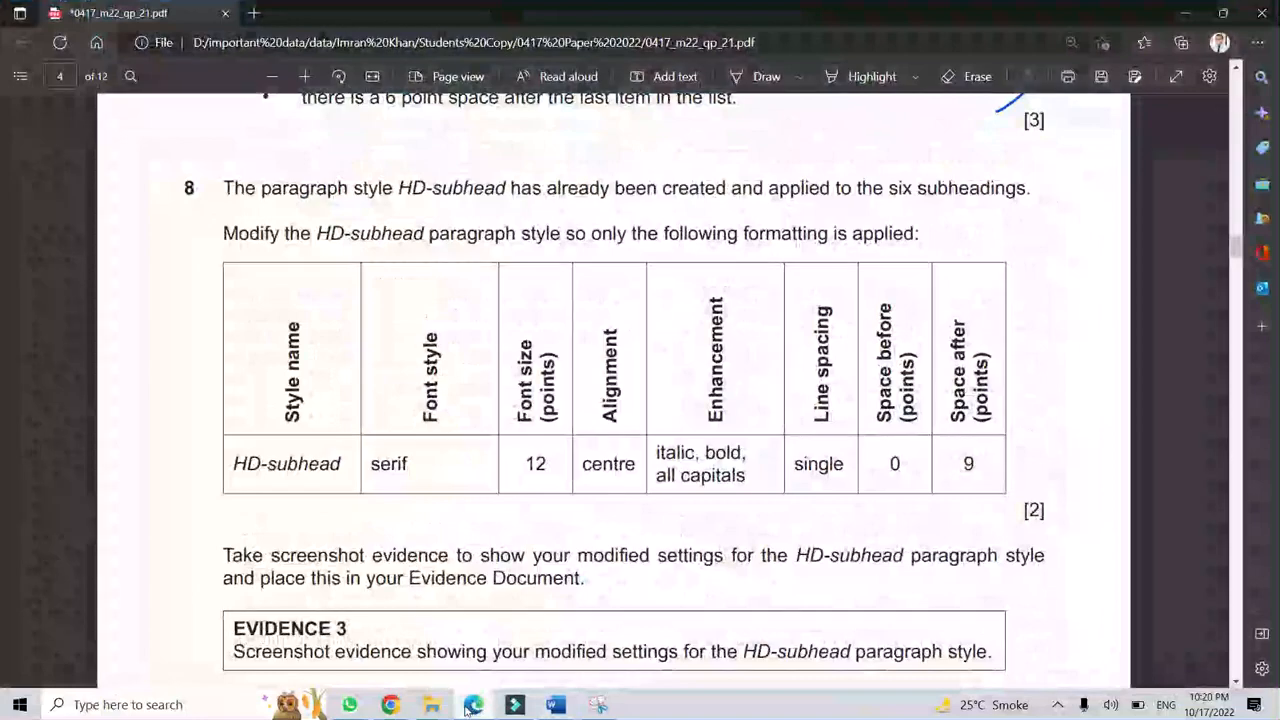
pyautogui.click(590, 707)
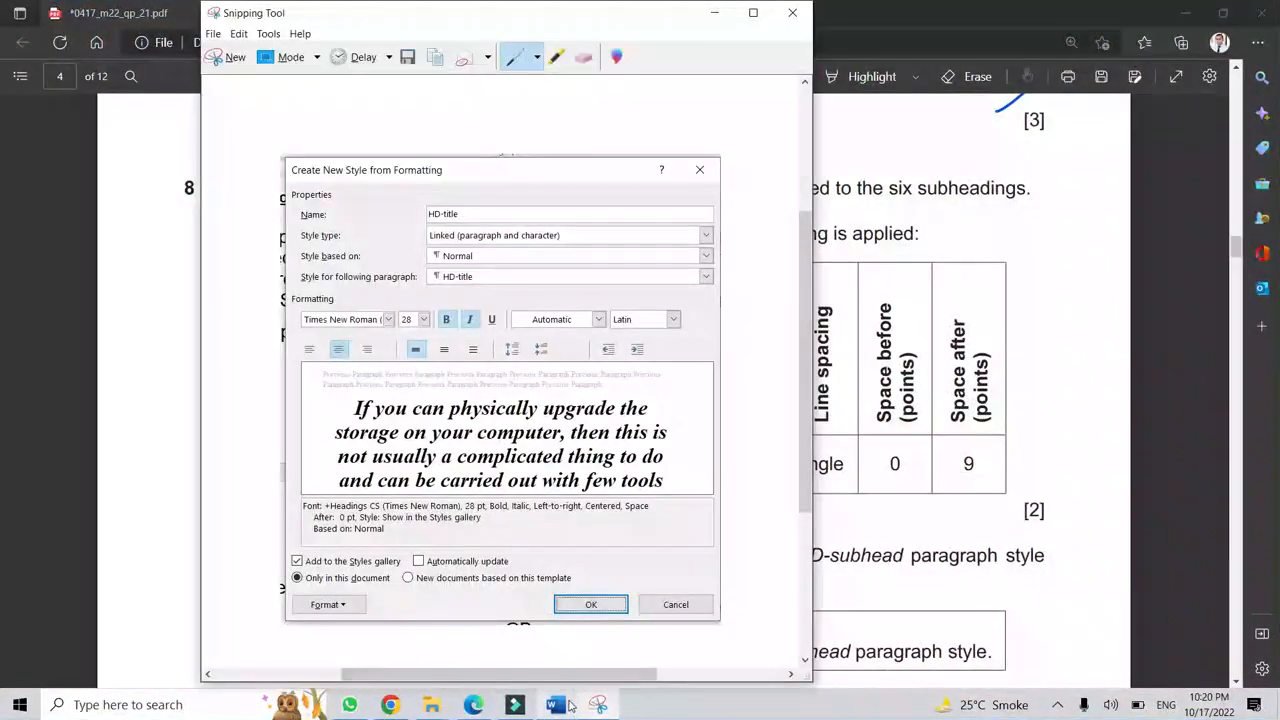
pyautogui.click(714, 12)
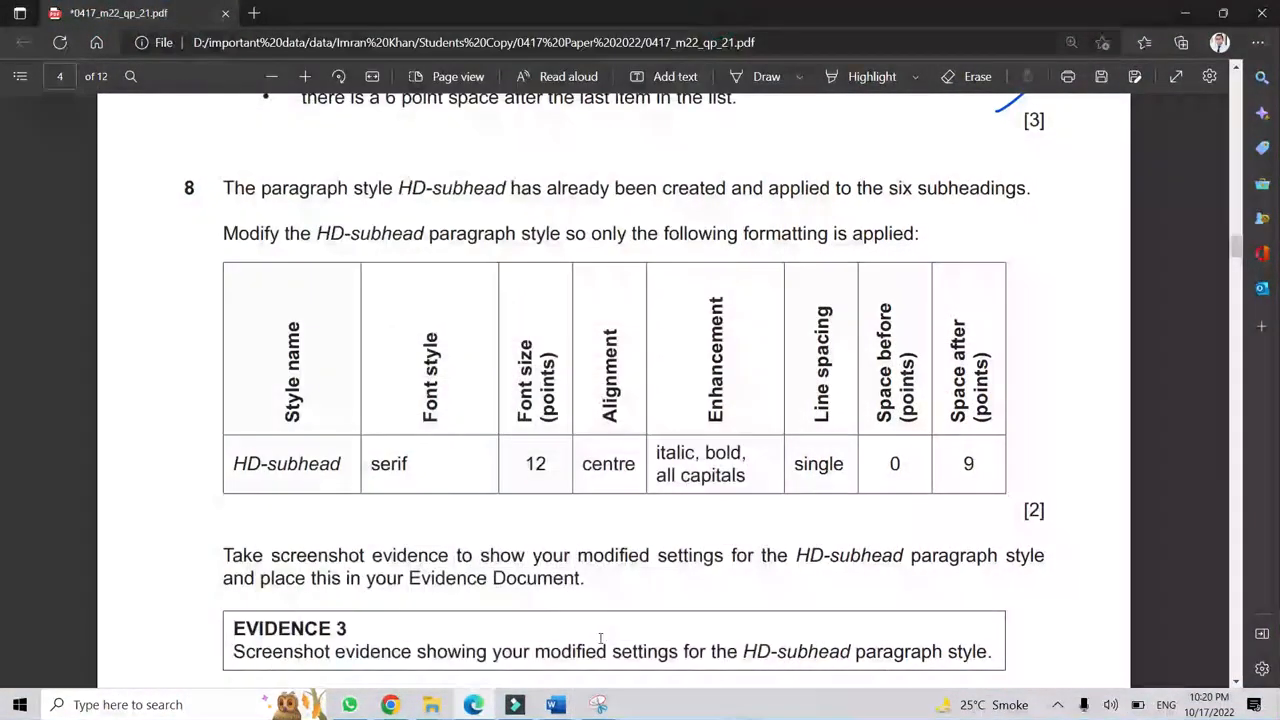
# Switch to Upgrade.docx in Word and open the HD-subhead paragraph style for modification.
pyautogui.click(660, 650)
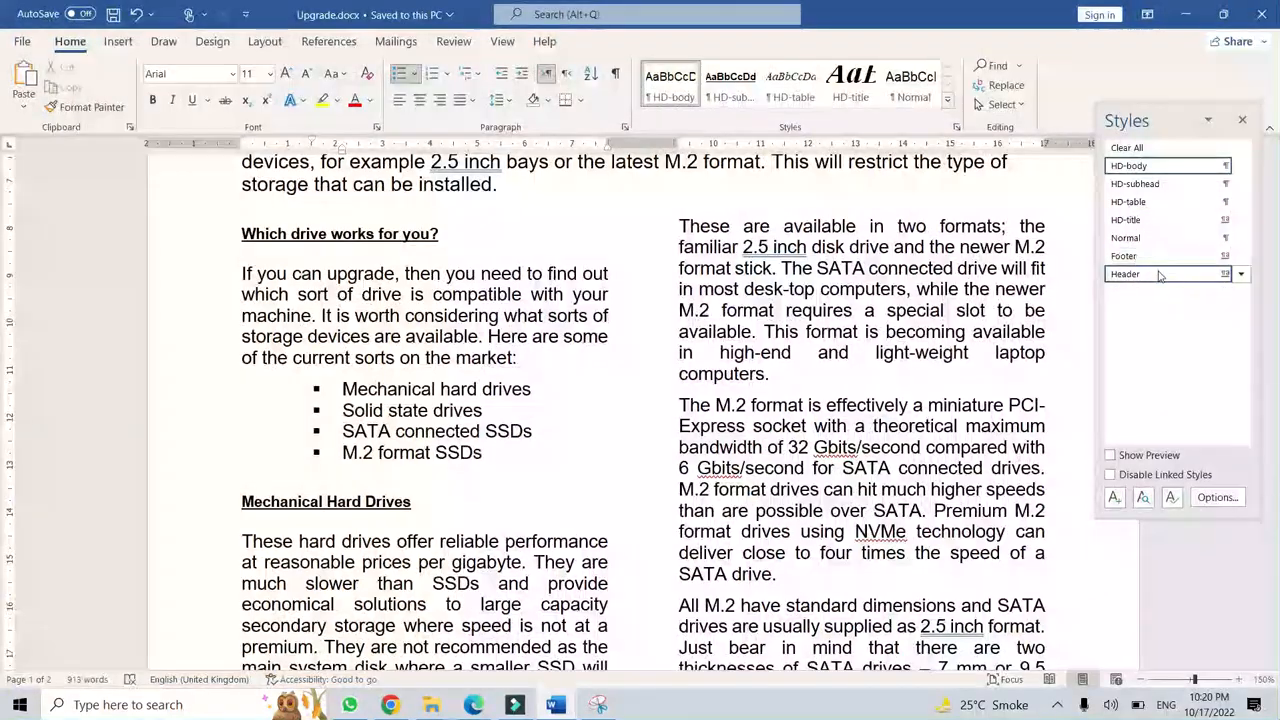
pyautogui.click(1241, 185)
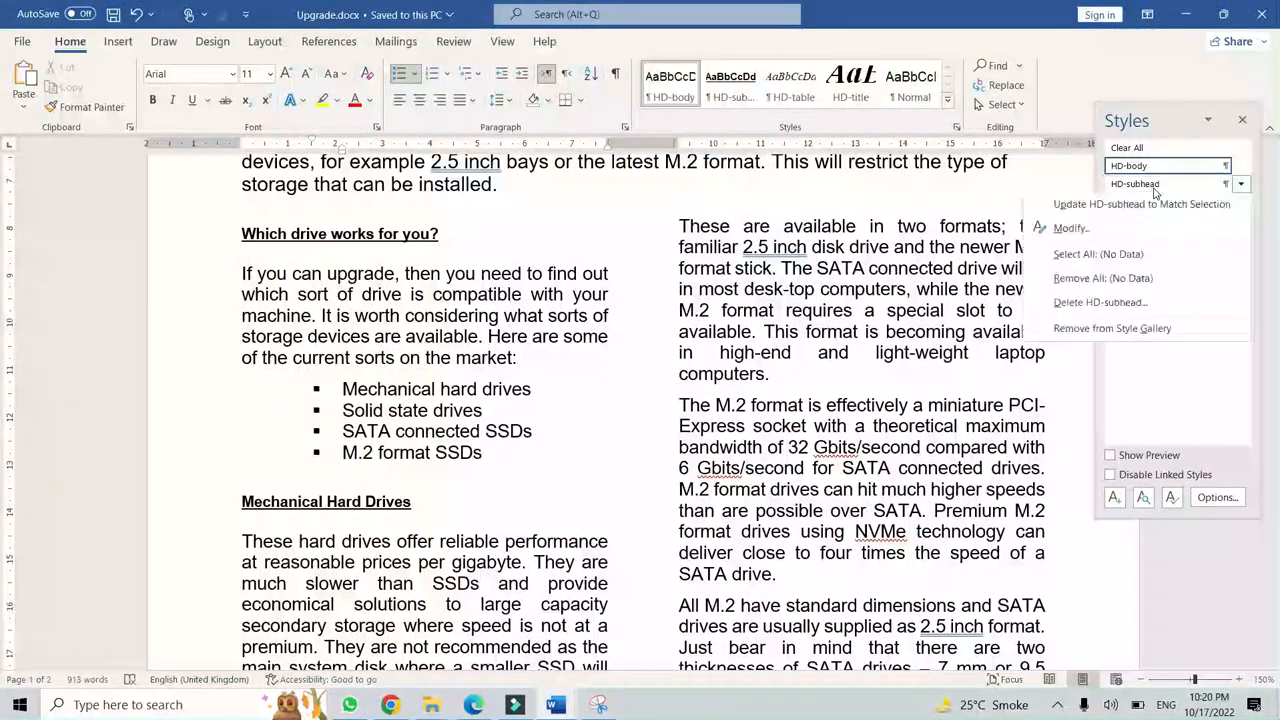
pyautogui.click(1247, 191)
pyautogui.click(1241, 185)
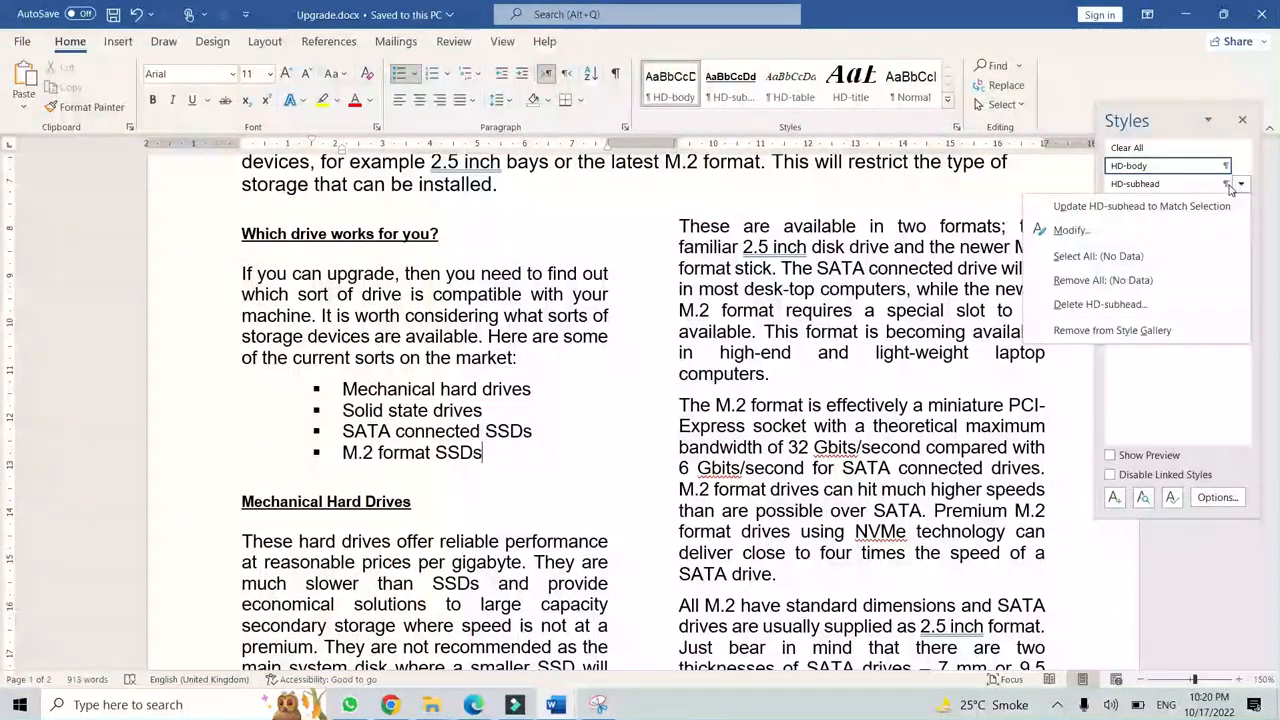
pyautogui.click(1070, 231)
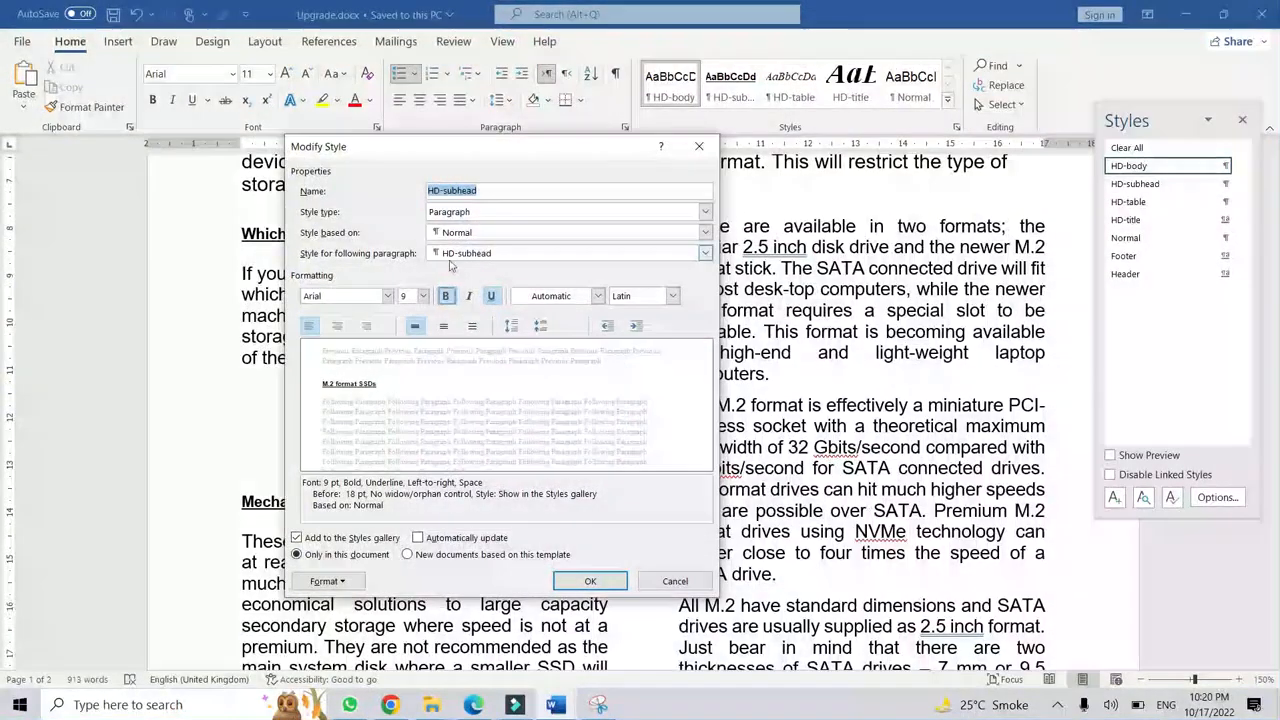
# Consult the question 8 formatting table in the exam paper PDF and set the HD-subhead style to Times New Roman, 12 pt, centred.
pyautogui.click(465, 706)
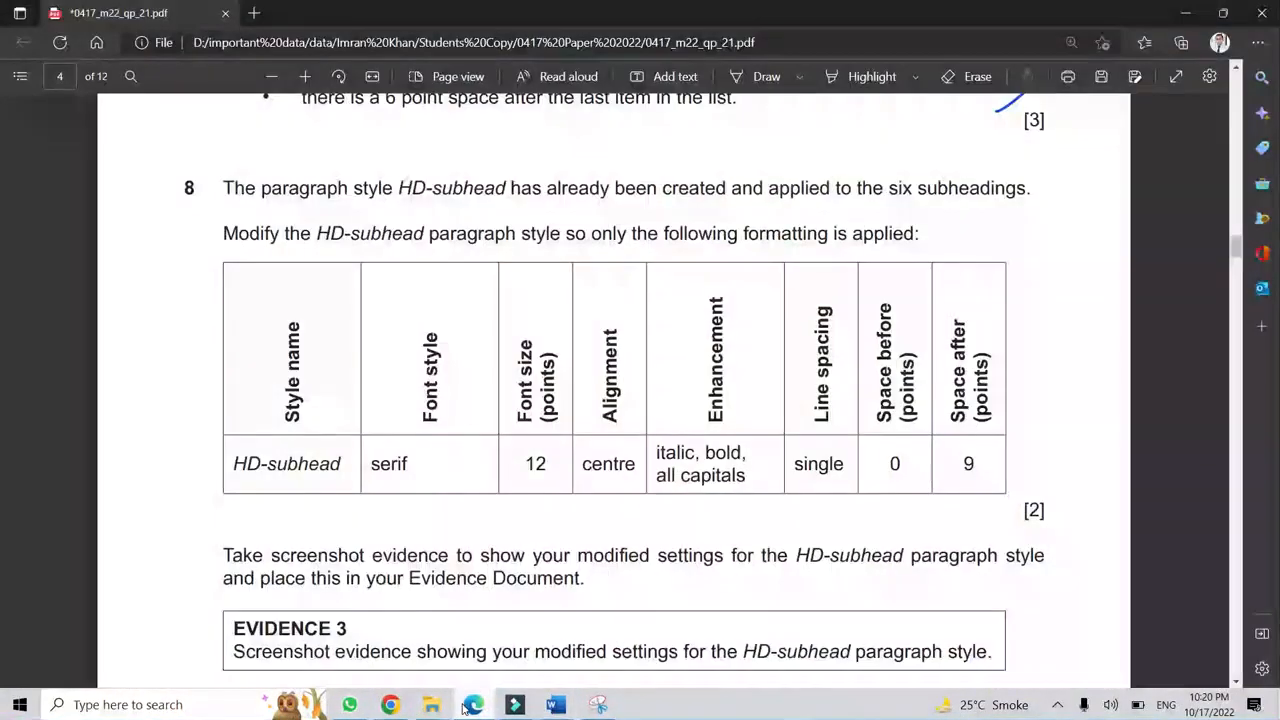
pyautogui.scroll(-1, 372, 400)
pyautogui.scroll(1, 372, 395)
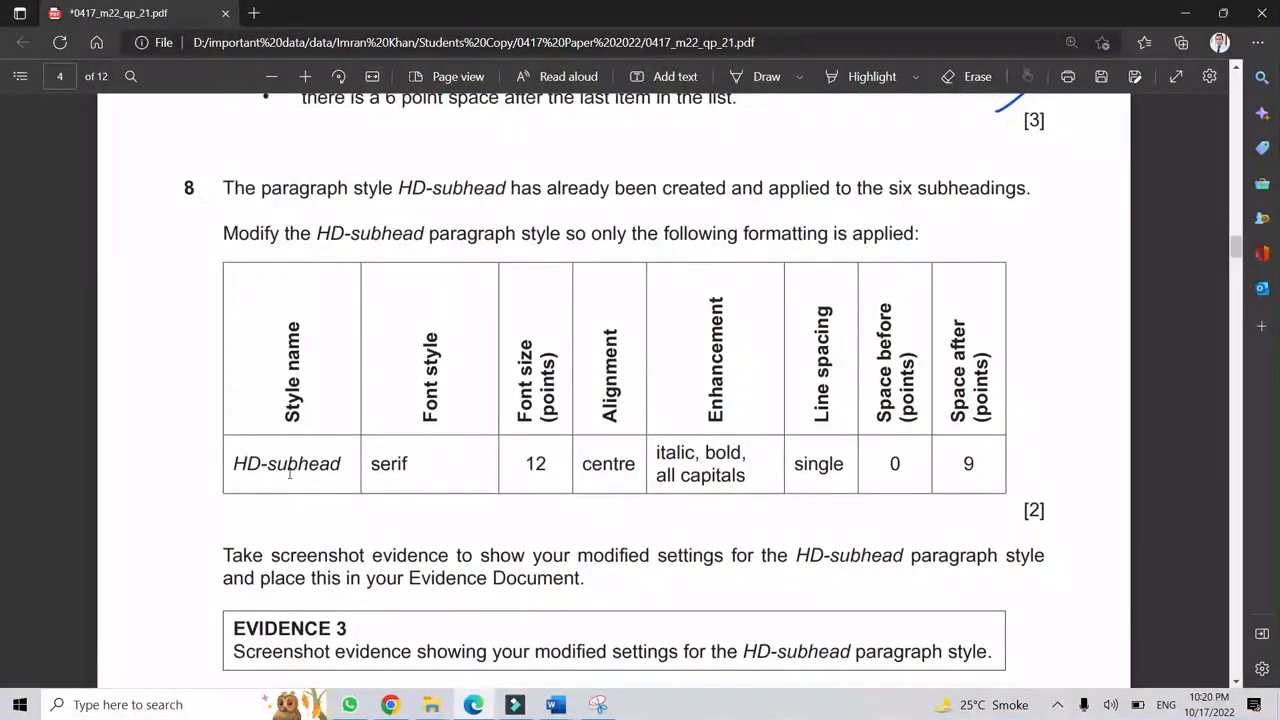
pyautogui.click(456, 466)
pyautogui.click(476, 708)
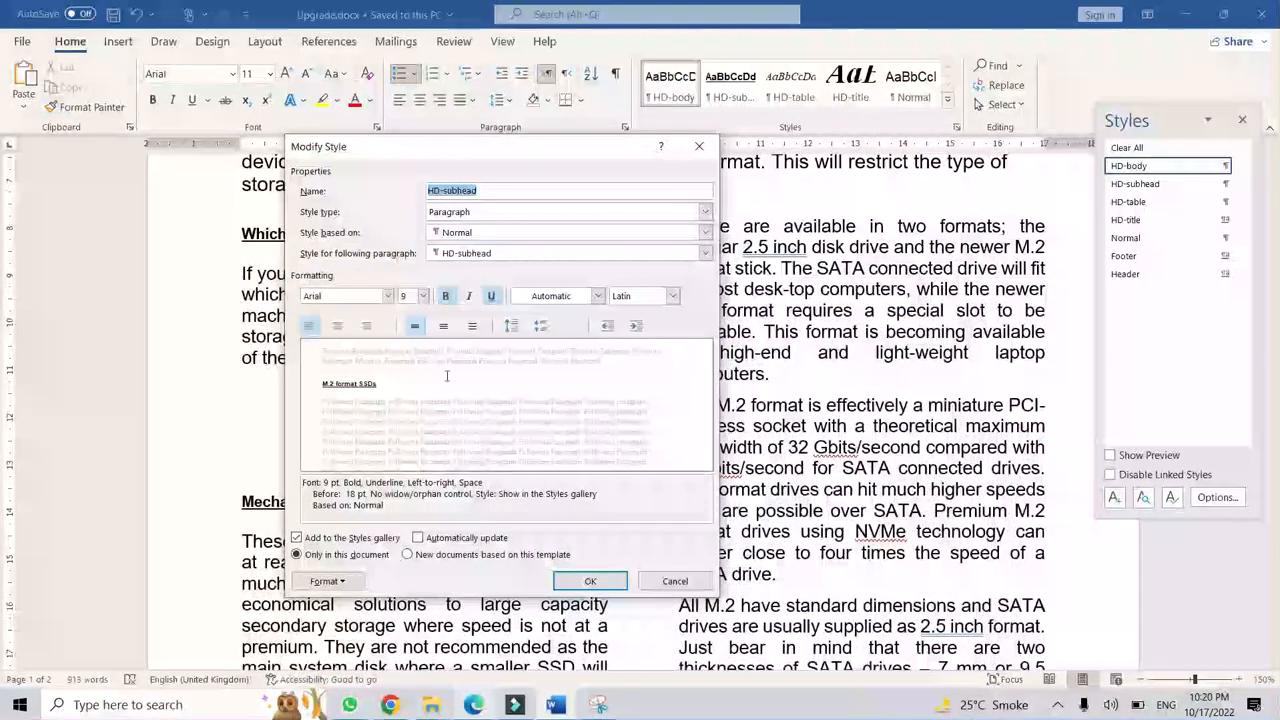
pyautogui.click(388, 298)
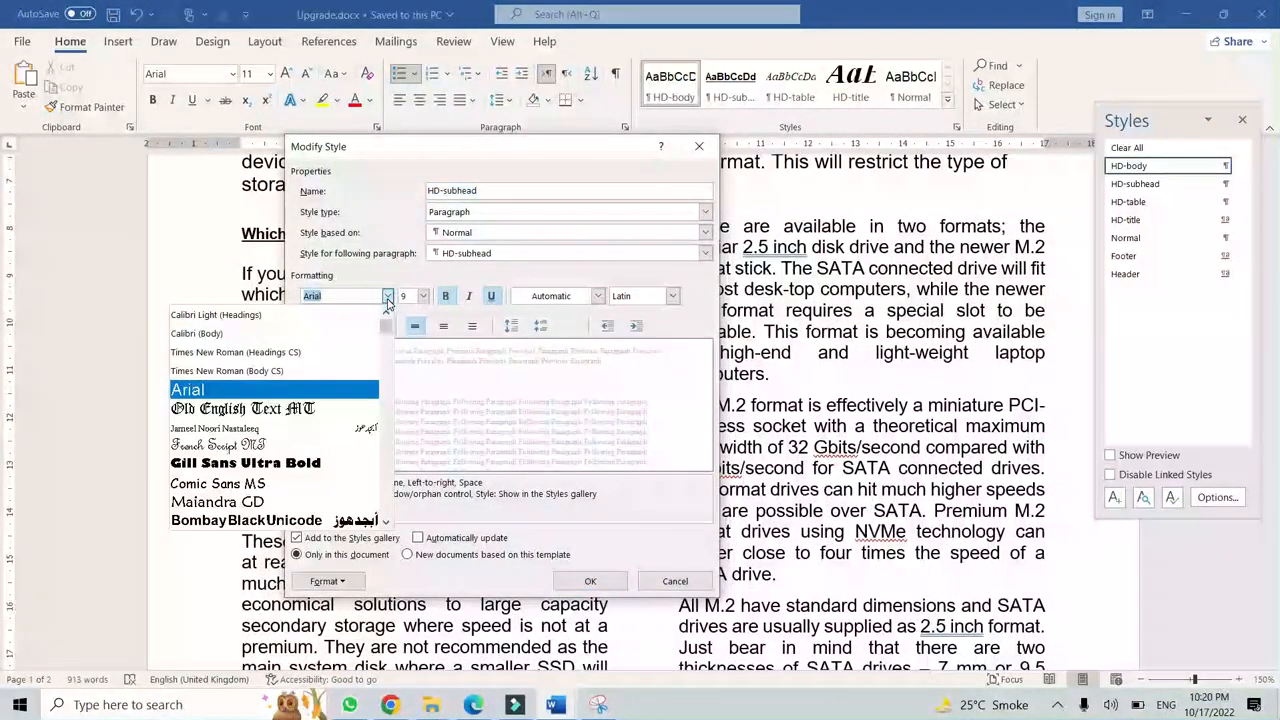
pyautogui.write('Times New Roman (')
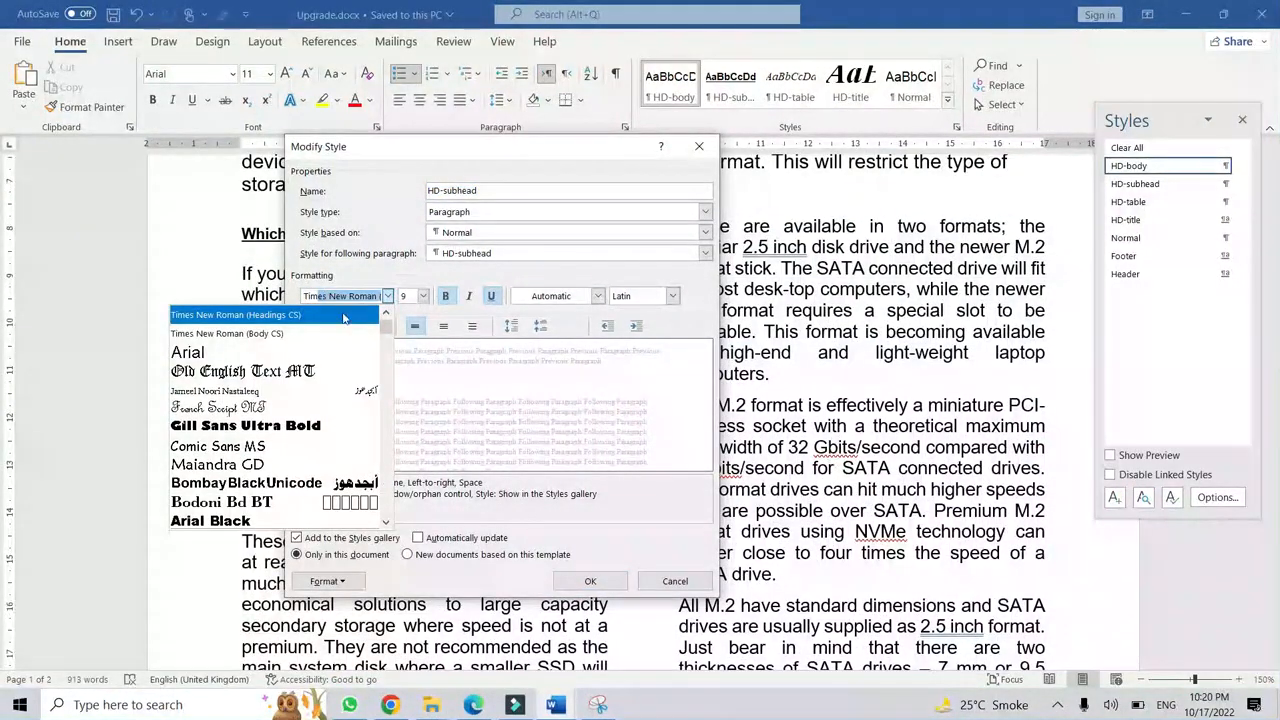
pyautogui.click(343, 318)
pyautogui.click(423, 296)
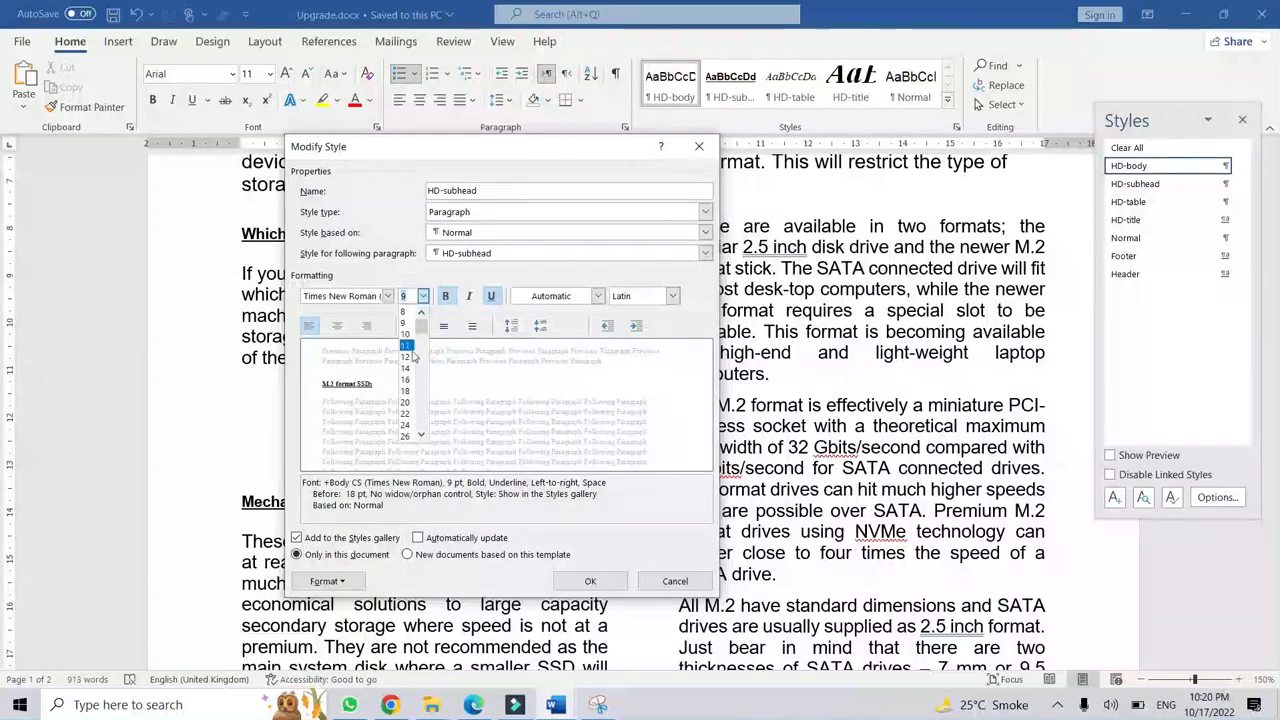
pyautogui.click(412, 357)
pyautogui.click(340, 327)
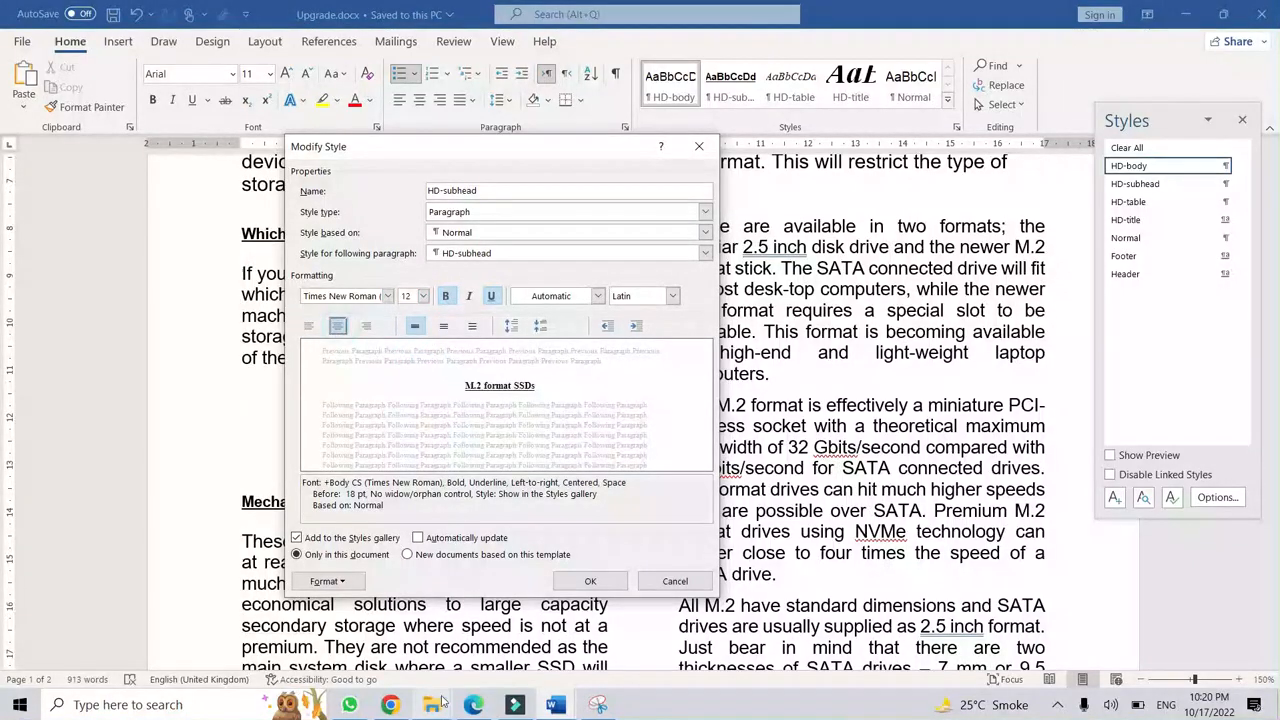
# Check the required enhancements in the exam paper and set the HD-subhead font to bold italic with all caps and no underline.
pyautogui.click(473, 705)
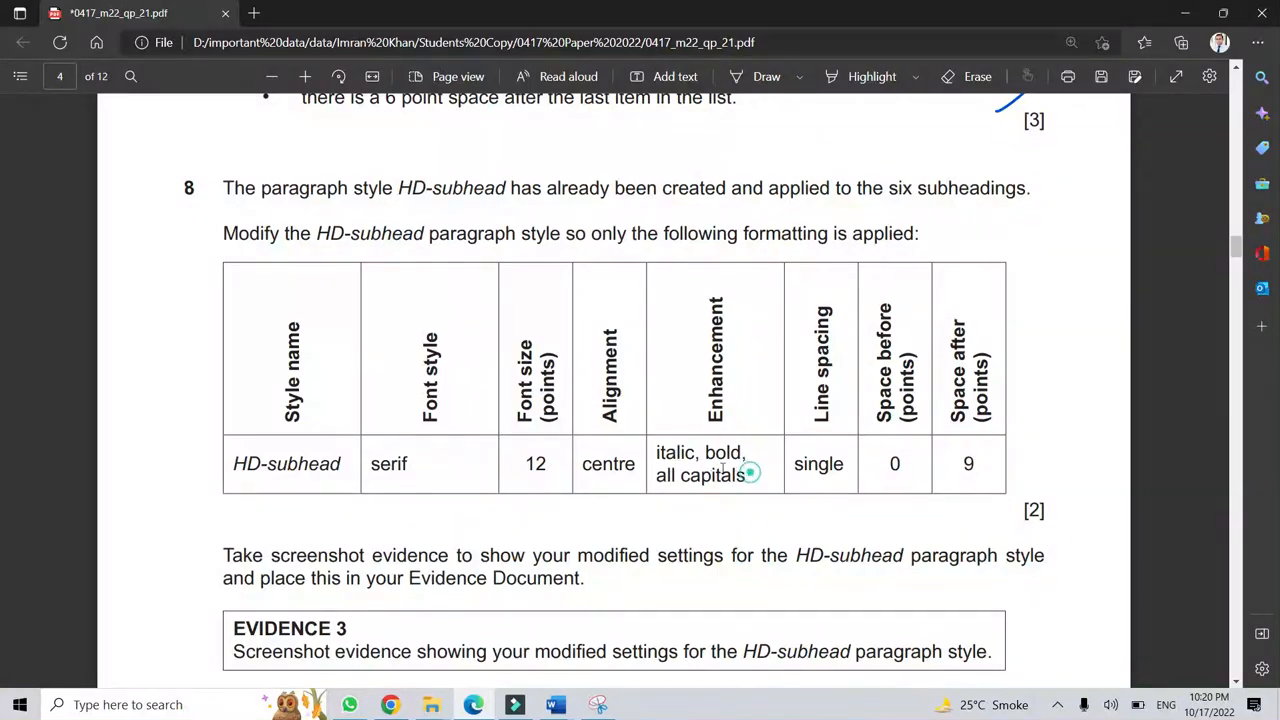
pyautogui.moveTo(748, 474); pyautogui.dragTo(663, 452)
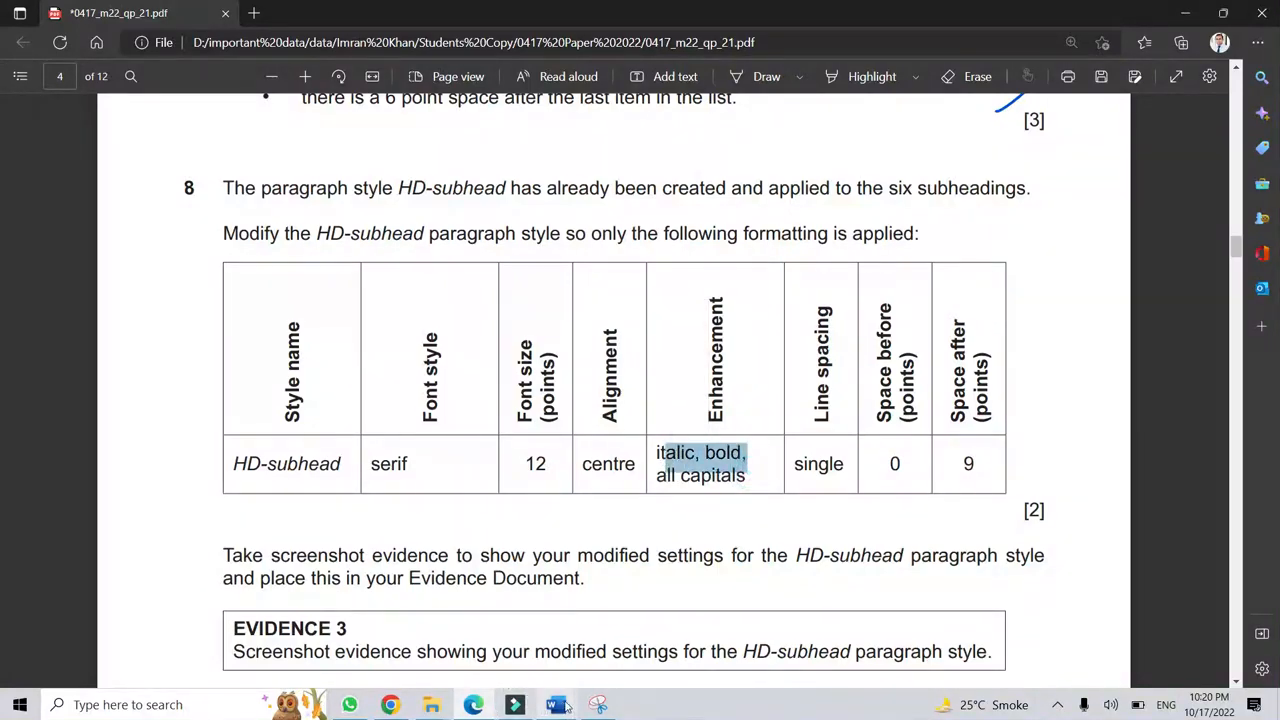
pyautogui.moveTo(565, 706)
pyautogui.click(614, 663)
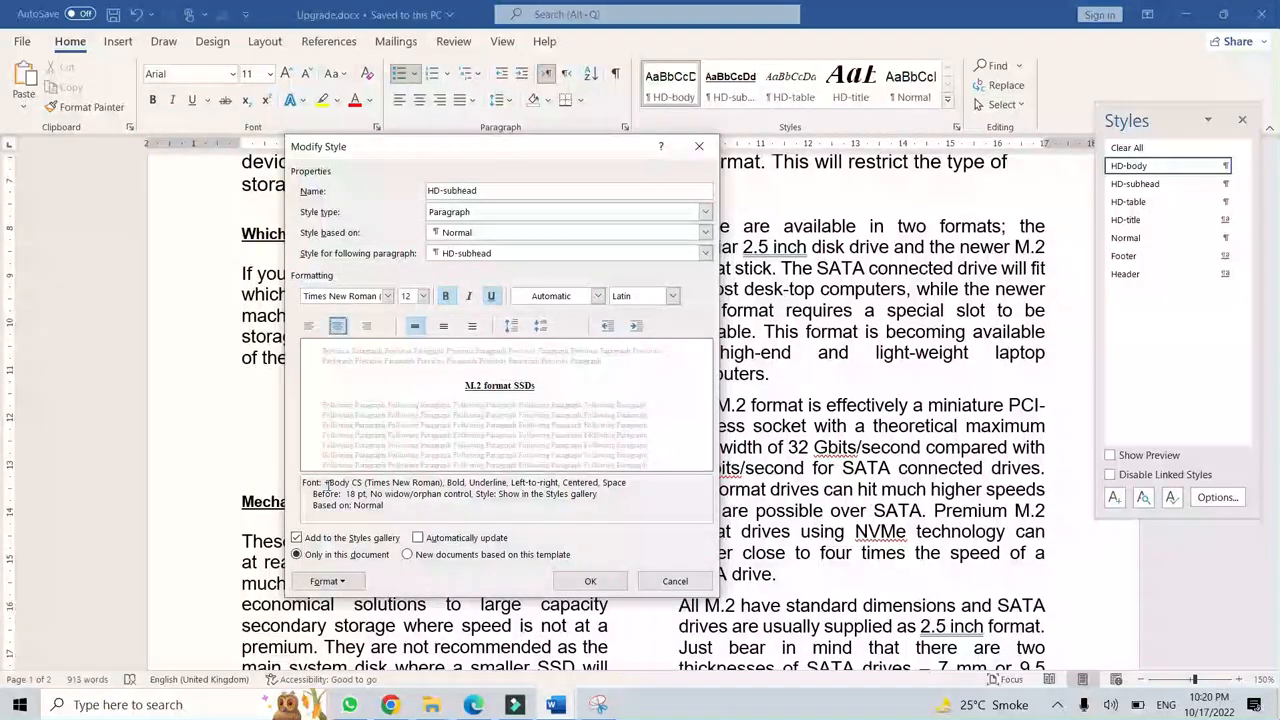
pyautogui.click(338, 583)
pyautogui.click(290, 405)
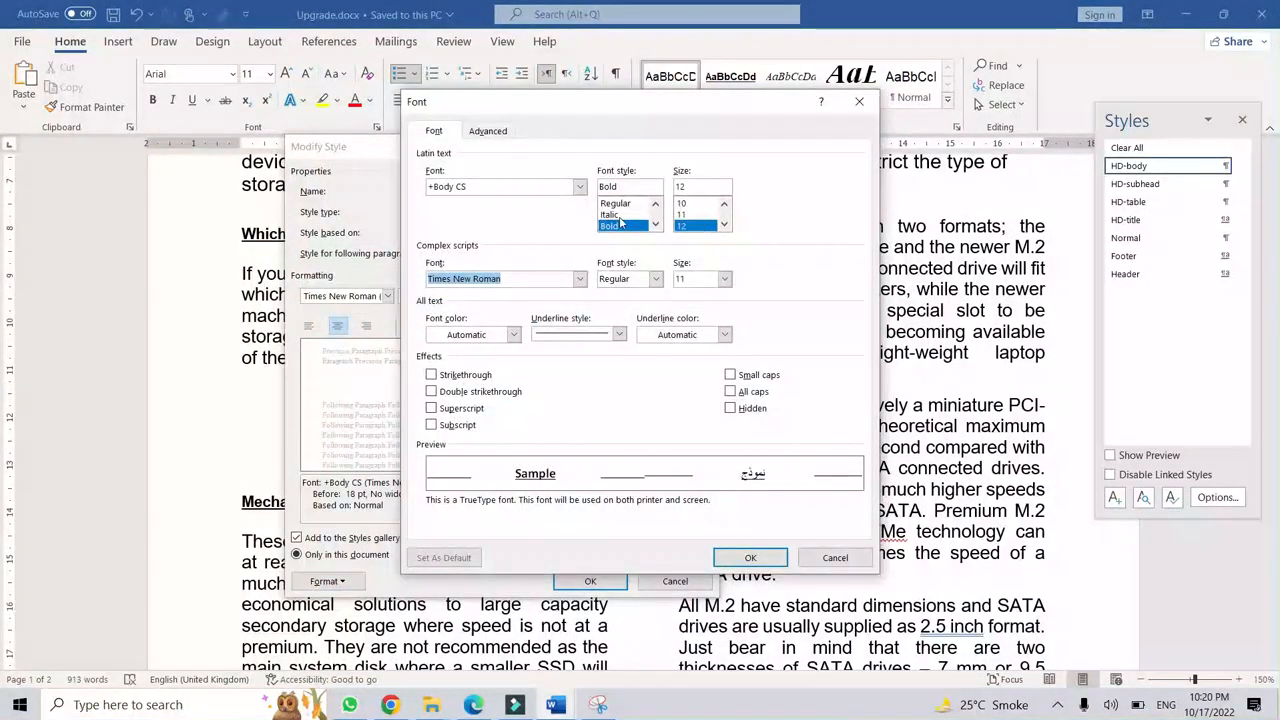
pyautogui.click(621, 216)
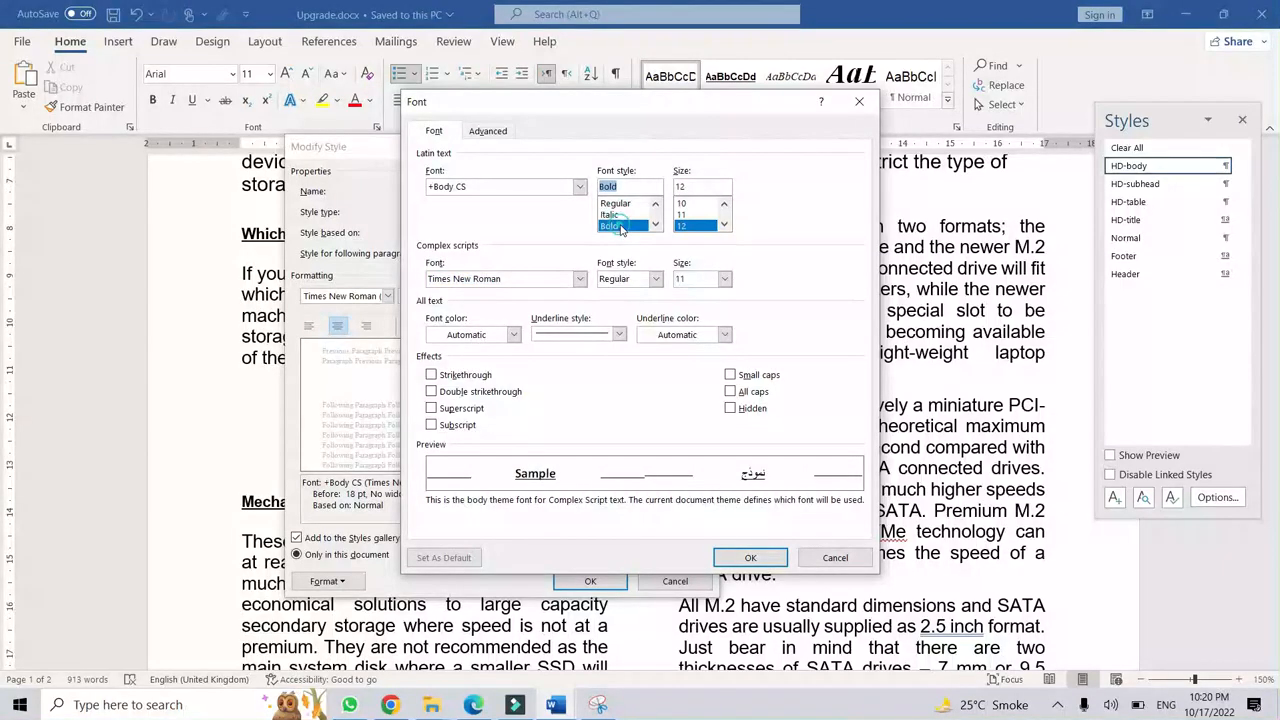
pyautogui.click(731, 392)
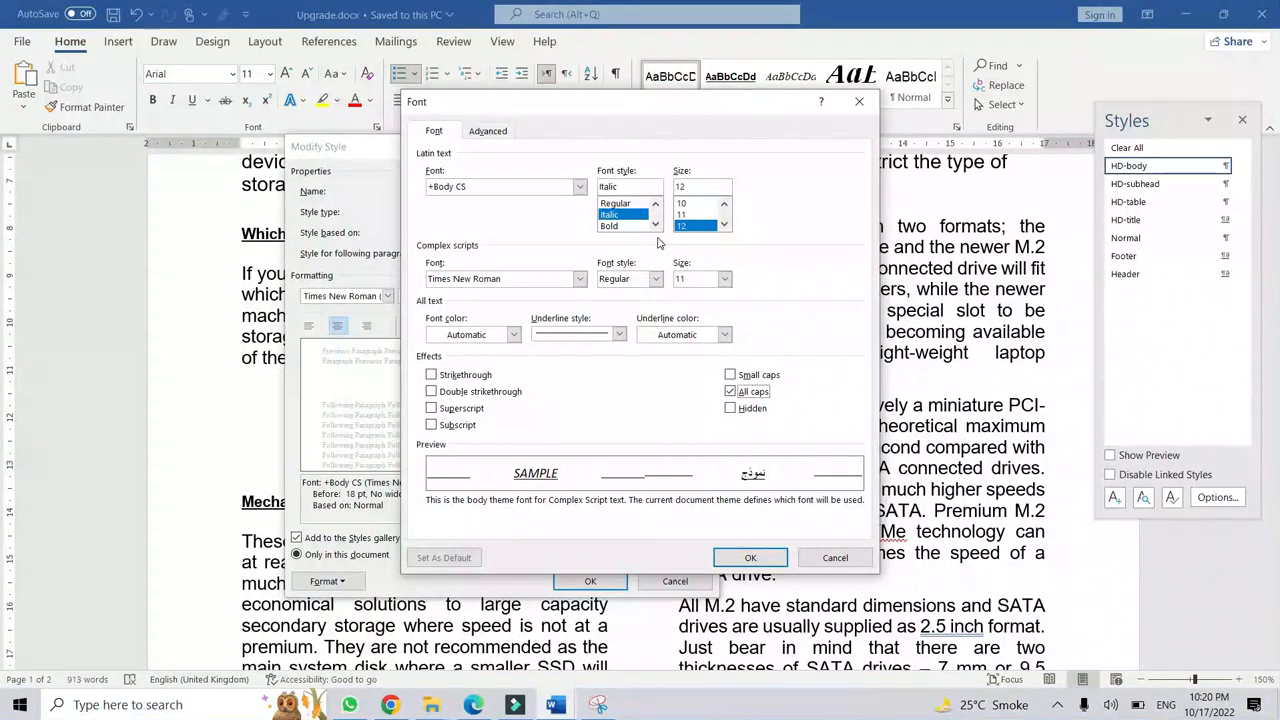
pyautogui.click(628, 225)
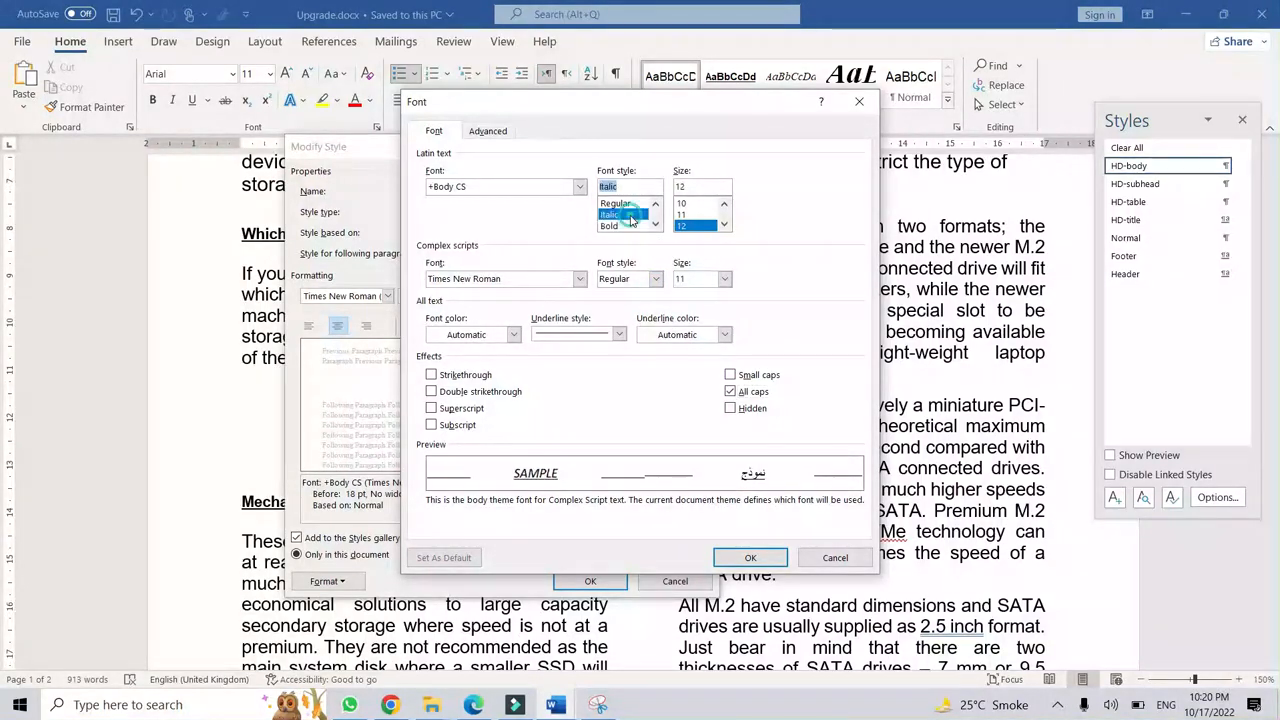
pyautogui.click(653, 225)
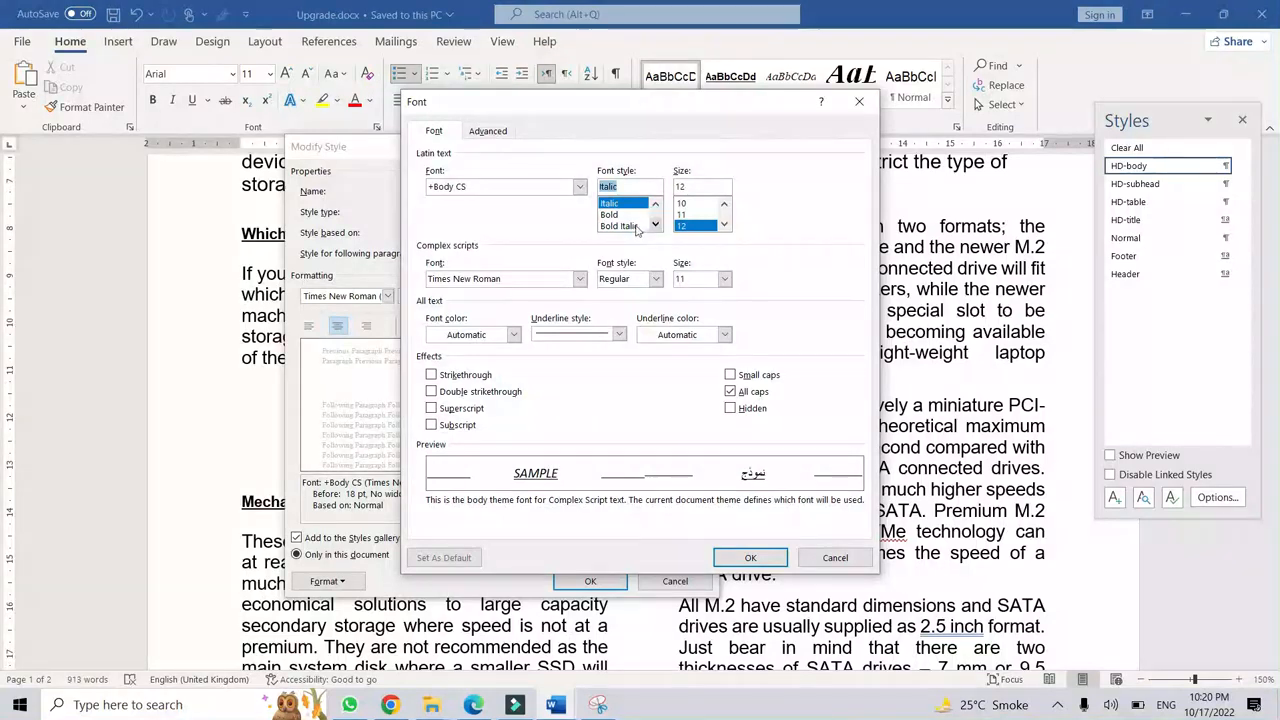
pyautogui.click(630, 226)
pyautogui.click(750, 557)
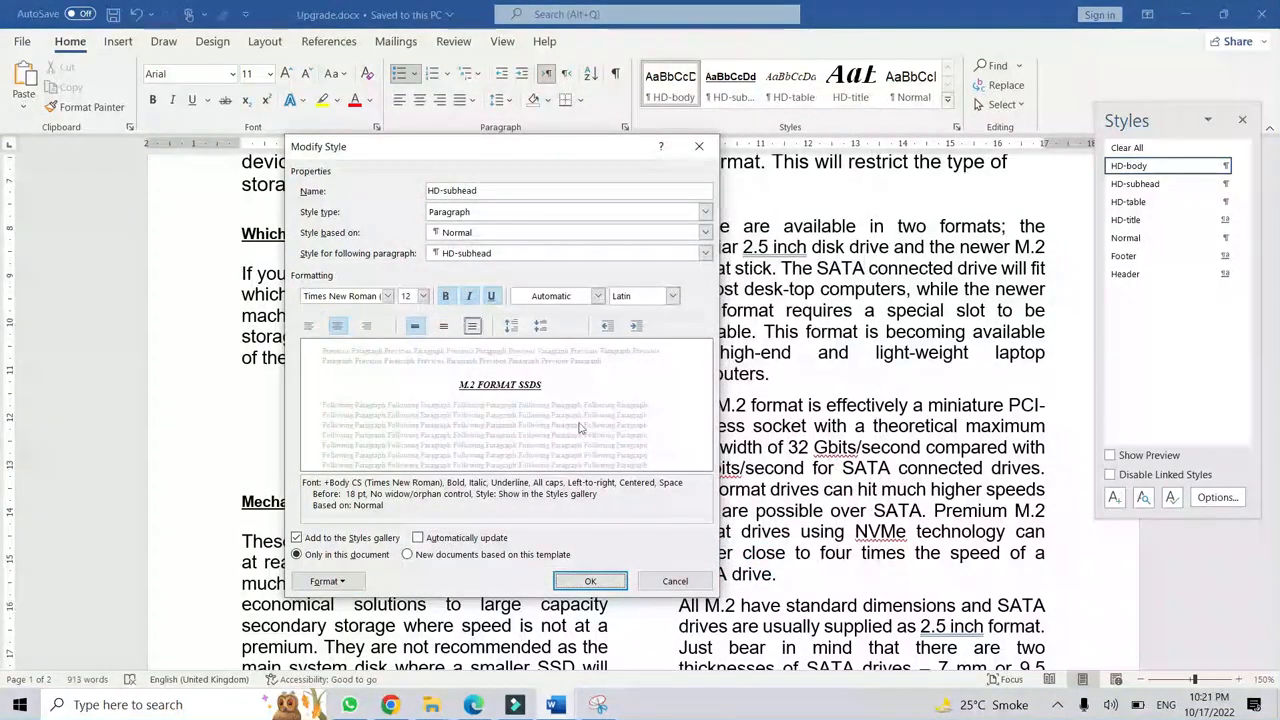
pyautogui.click(492, 296)
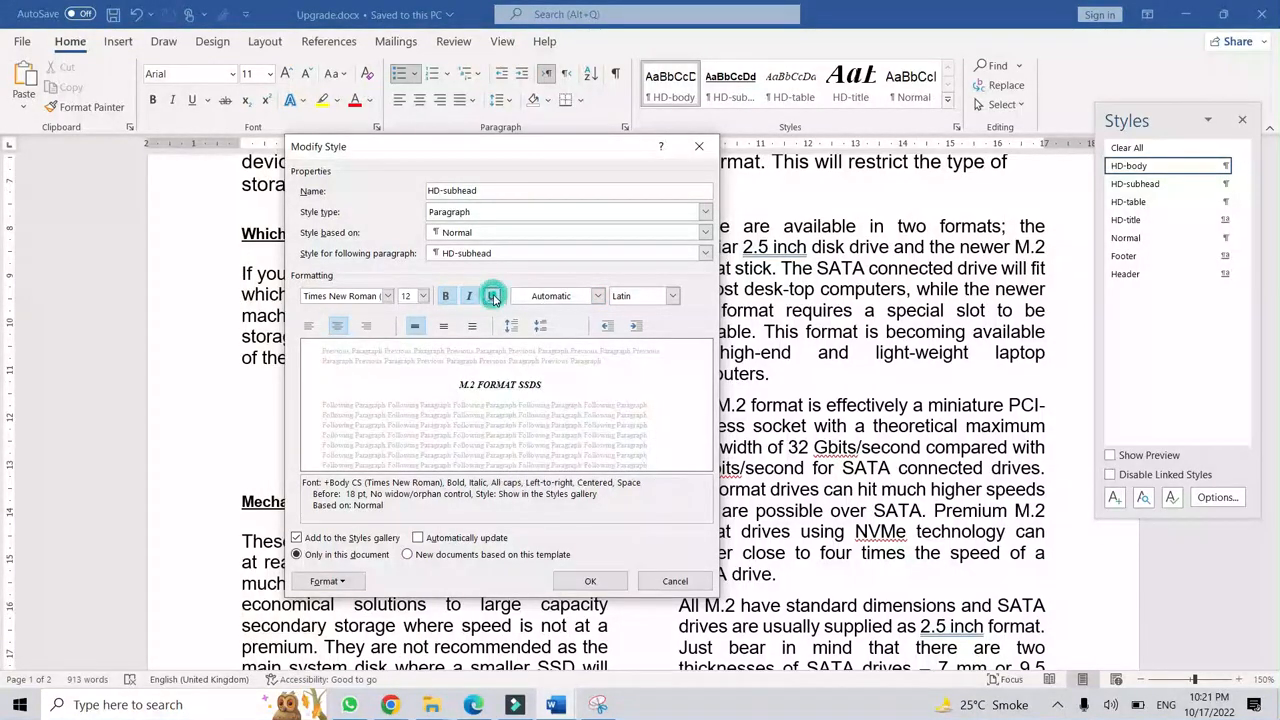
# Switch to the exam paper to check the HD-subhead line spacing and space before and after, and return to Upgrade.docx in Word.
pyautogui.click(476, 704)
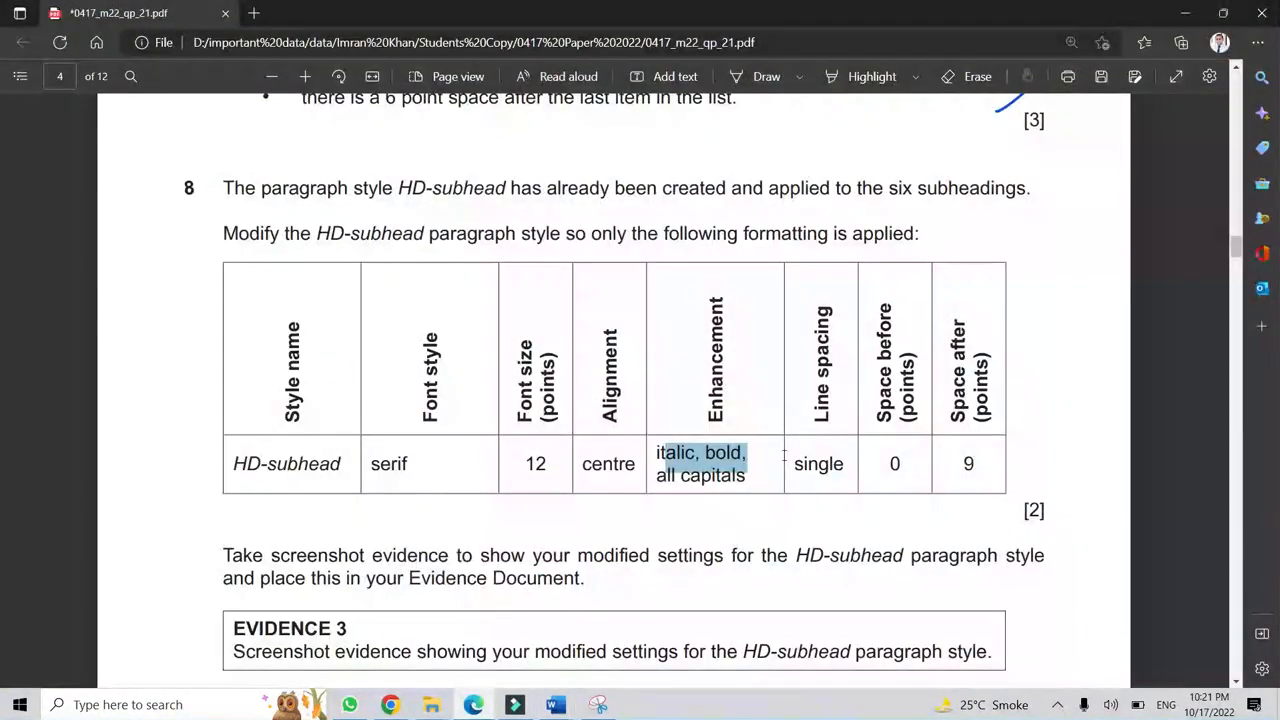
pyautogui.click(745, 469)
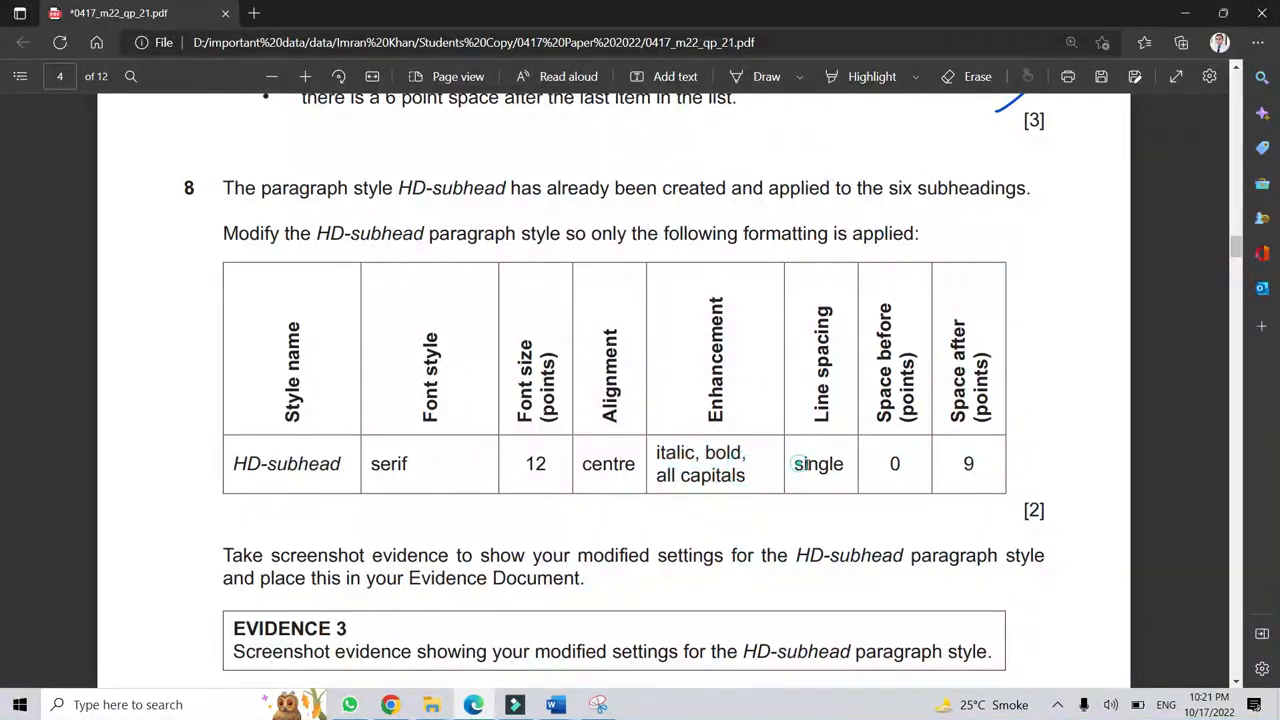
pyautogui.doubleClick(800, 464)
pyautogui.click(900, 465)
pyautogui.click(955, 472)
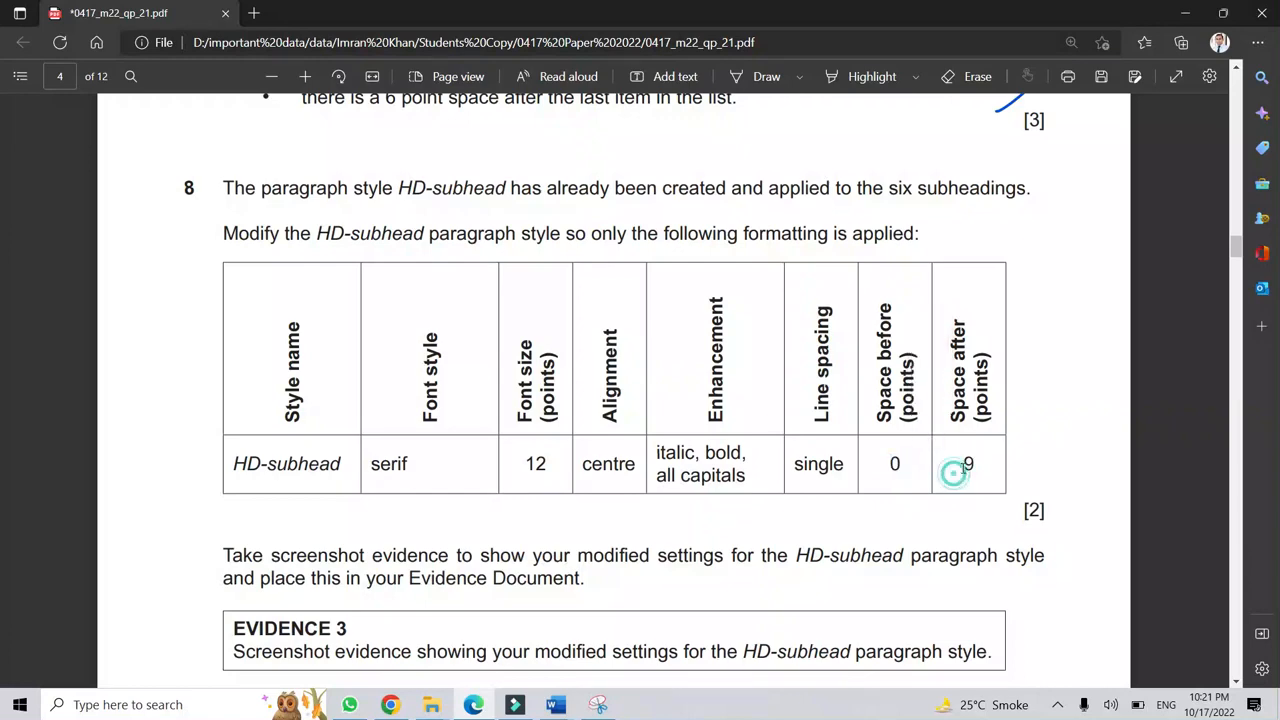
pyautogui.moveTo(565, 706)
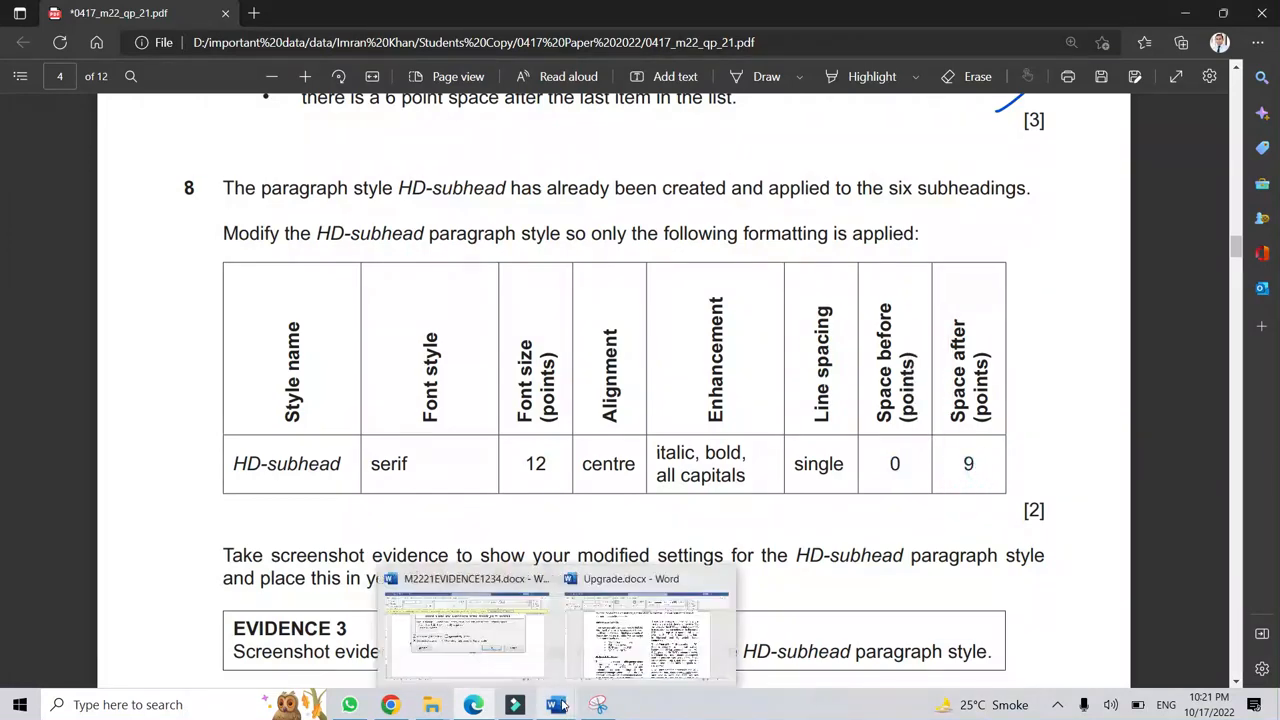
pyautogui.click(652, 660)
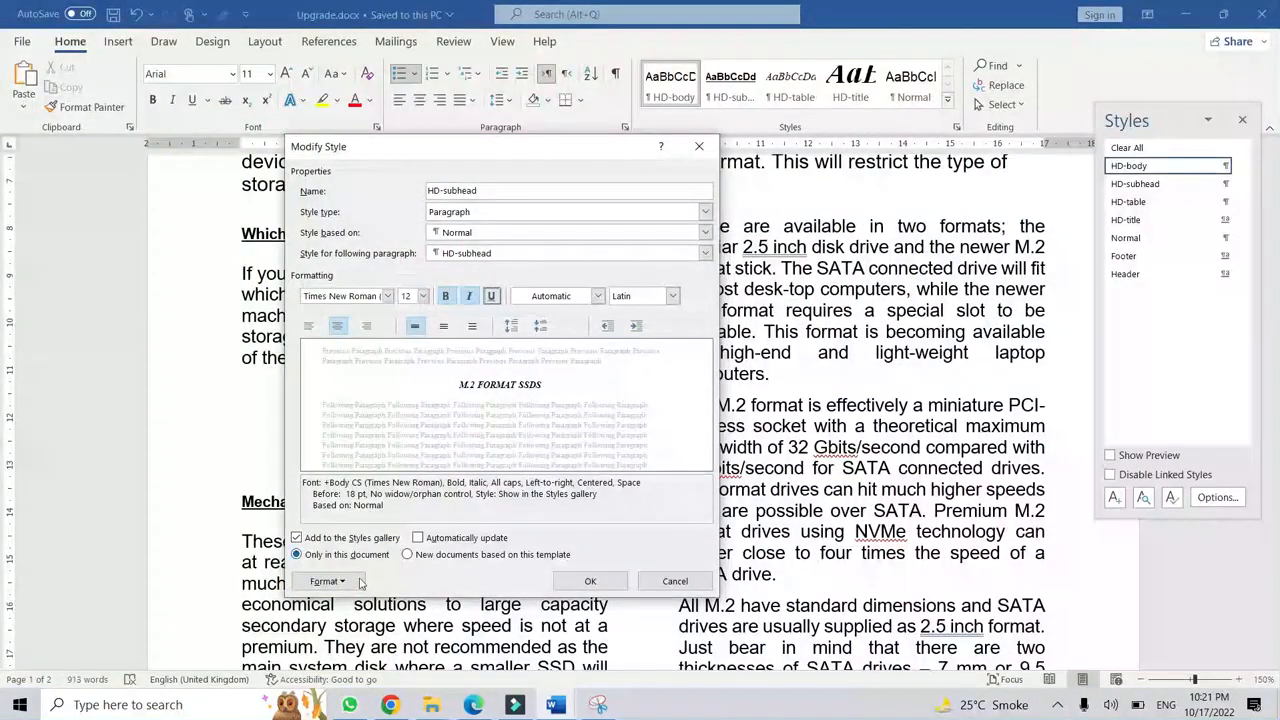
# Set the HD-subhead paragraph spacing to 0 before and 9 pt after, and apply the modified style.
pyautogui.click(328, 581)
pyautogui.click(330, 422)
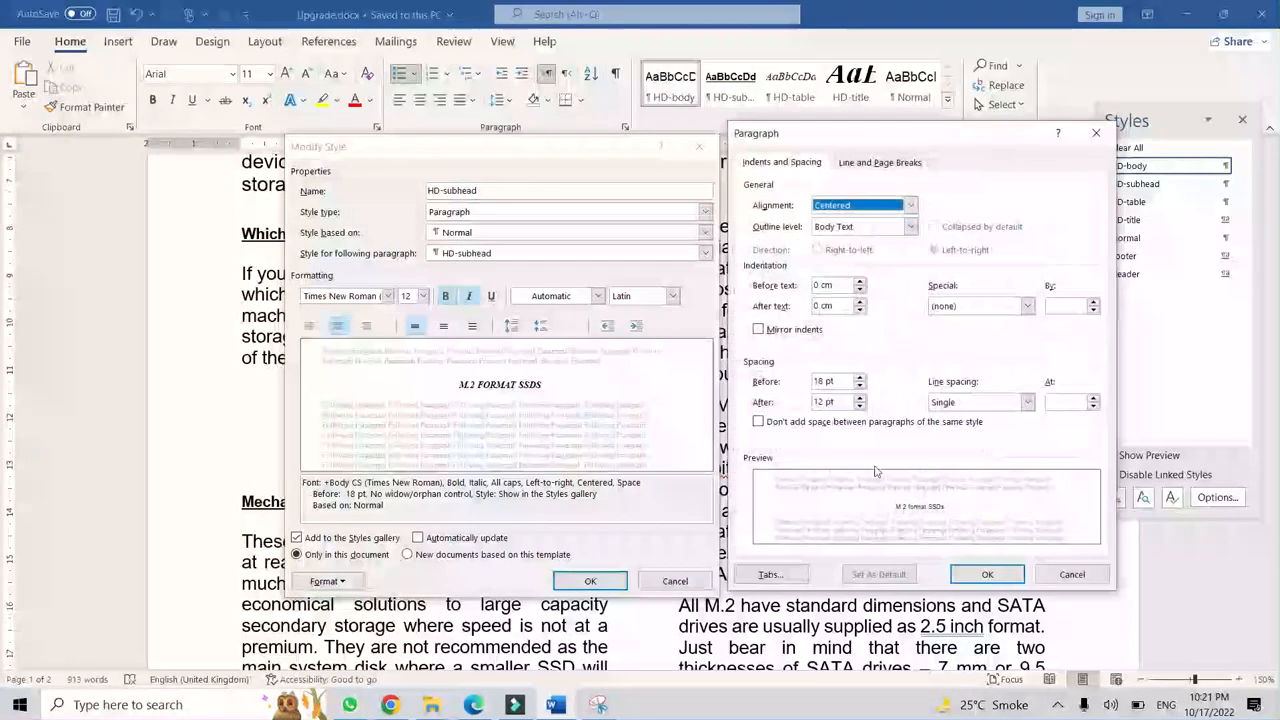
pyautogui.moveTo(845, 382); pyautogui.dragTo(810, 388)
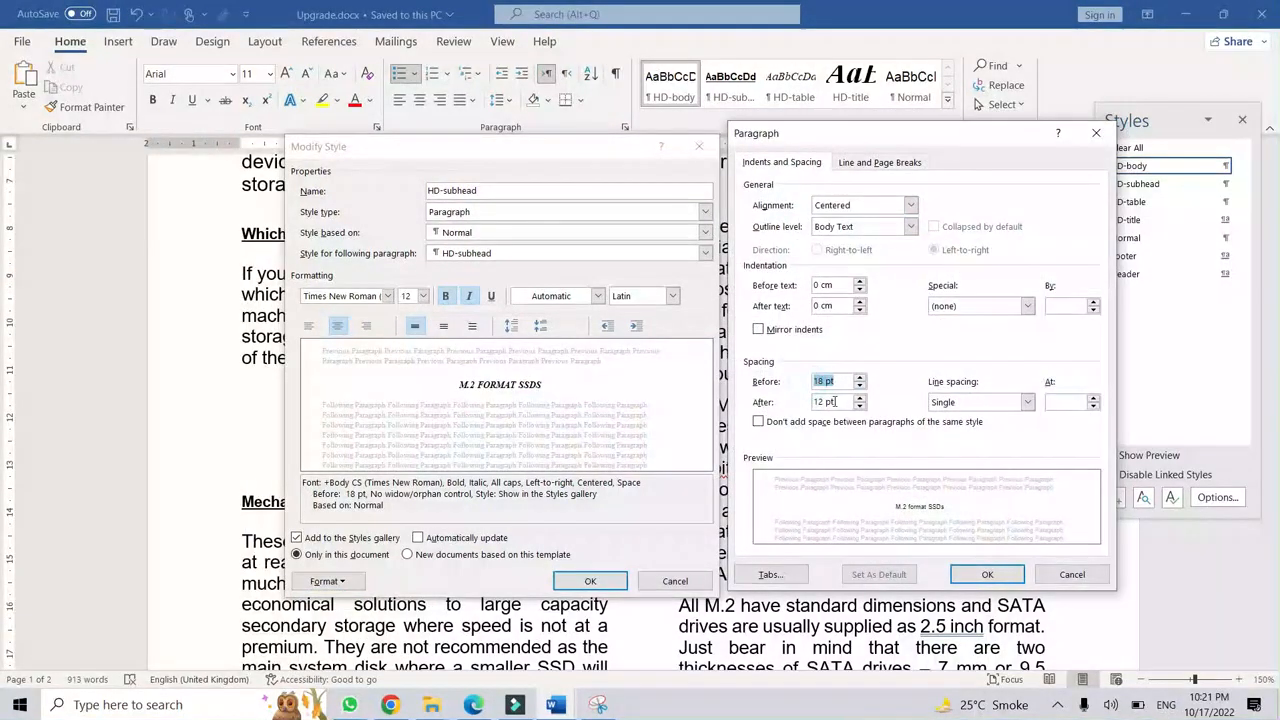
pyautogui.click(828, 401)
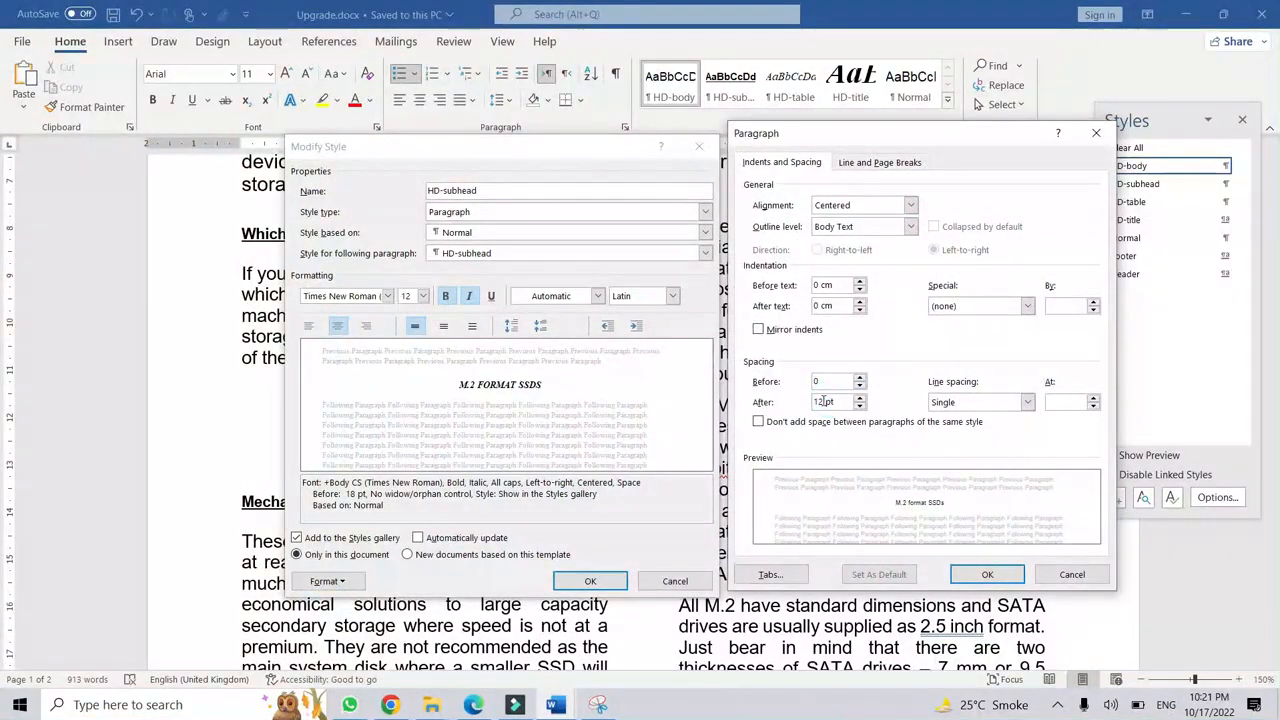
pyautogui.write('9')
pyautogui.click(840, 381)
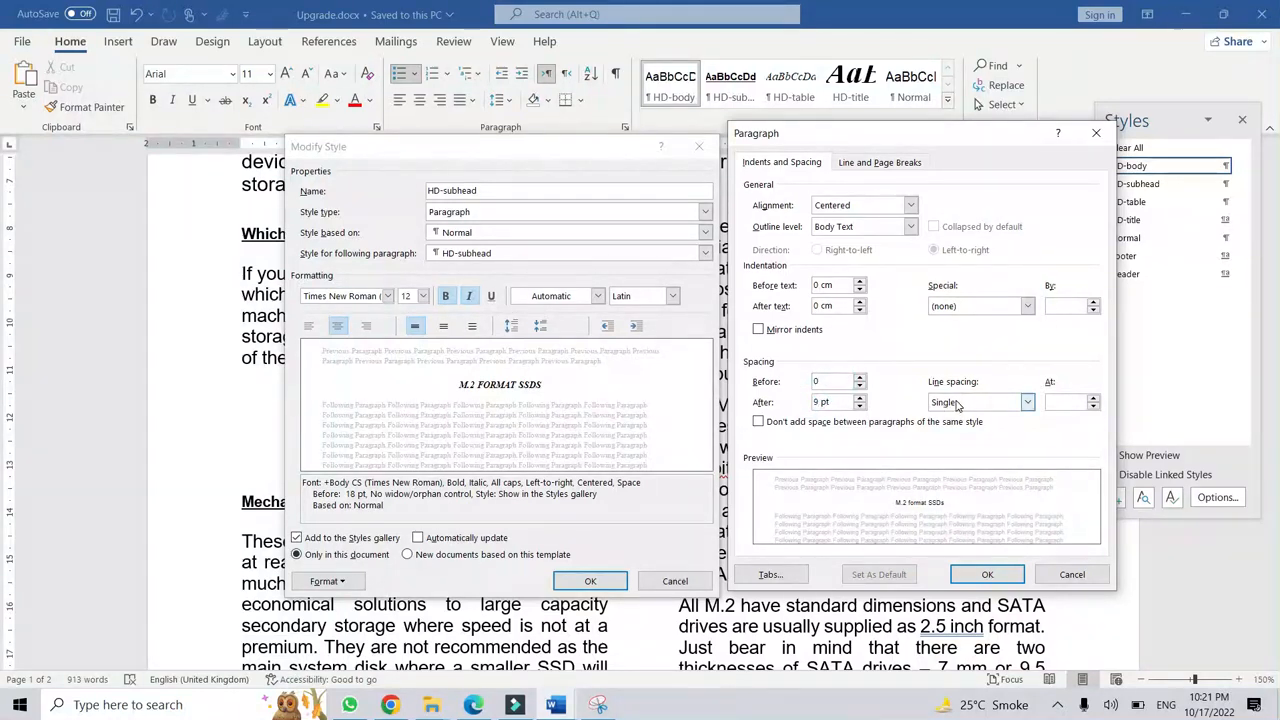
pyautogui.click(987, 574)
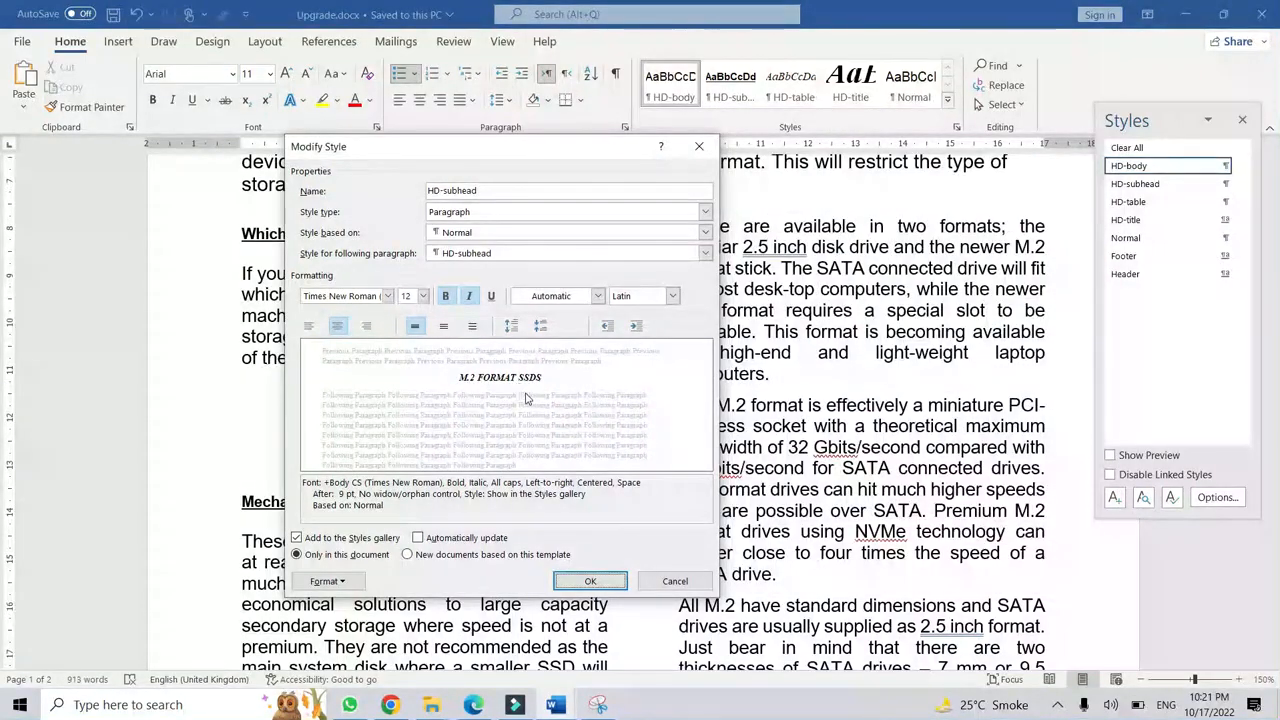
pyautogui.click(590, 581)
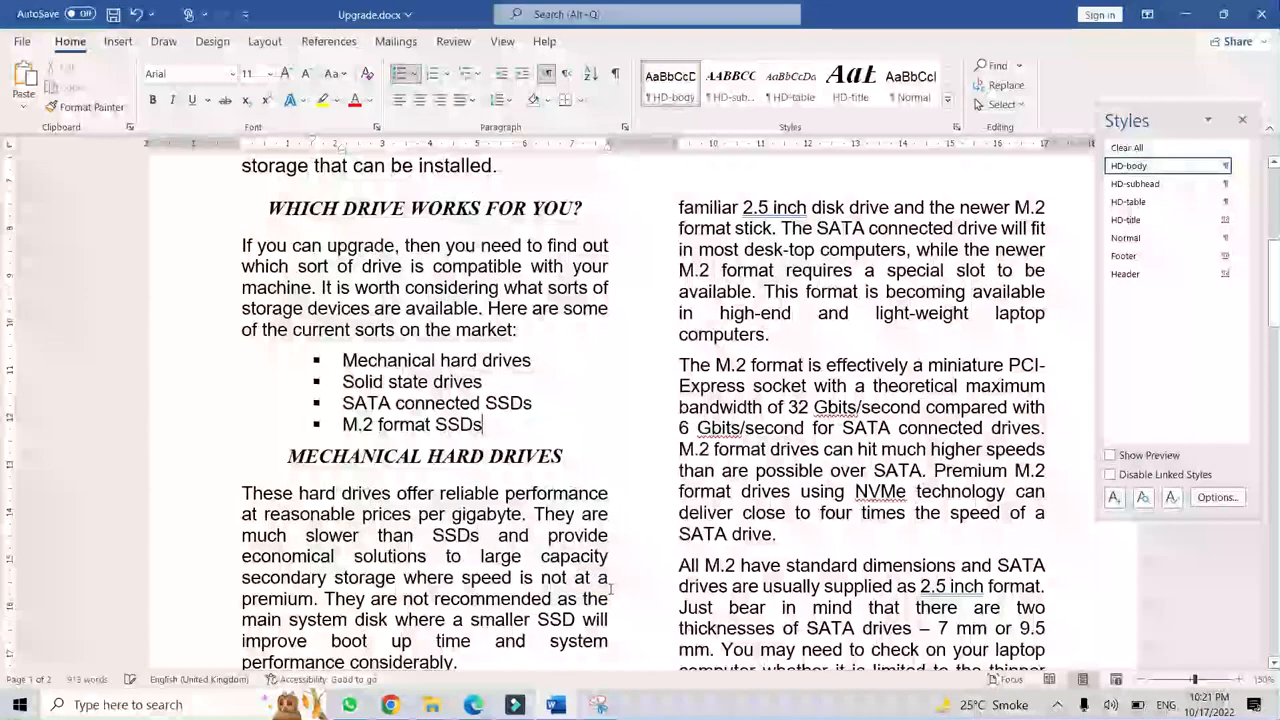
# Review the subheadings from the document title down to the storage table to check the HD-subhead formatting.
pyautogui.scroll(3, 685, 277)
pyautogui.scroll(2, 685, 277)
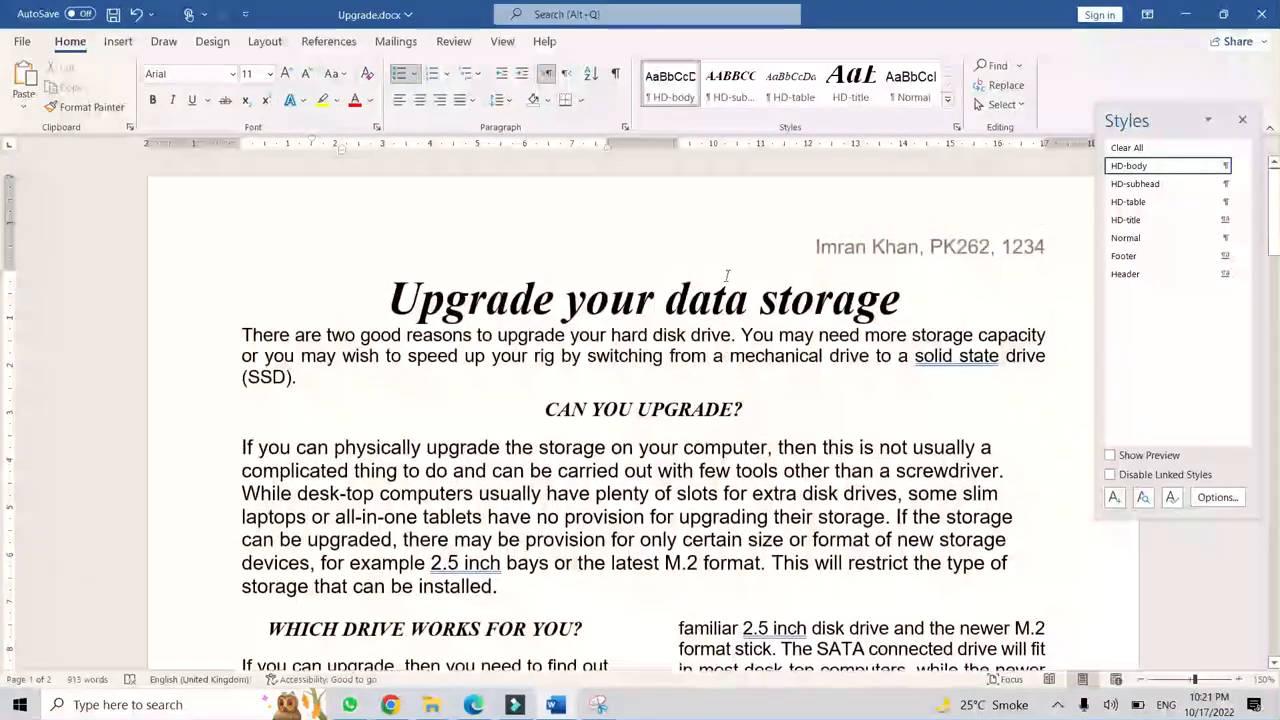
pyautogui.click(551, 409)
pyautogui.scroll(-4, 551, 409)
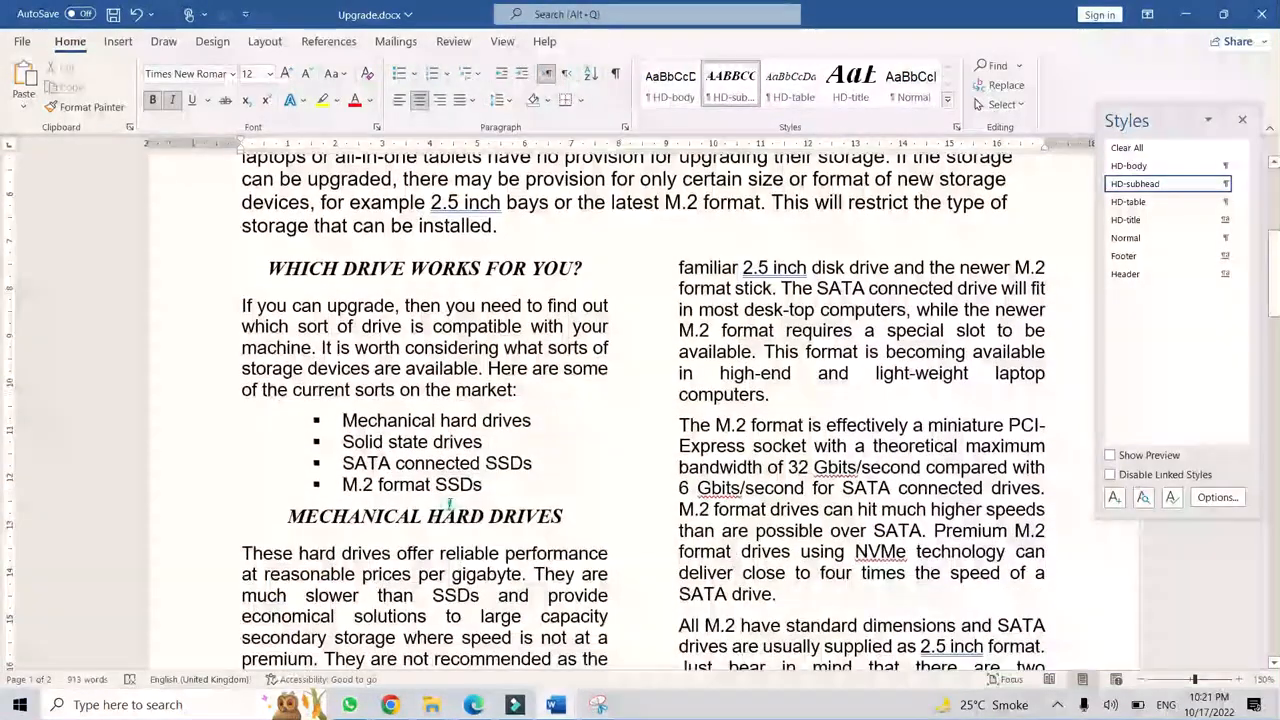
pyautogui.scroll(-5, 752, 436)
pyautogui.scroll(-1, 755, 444)
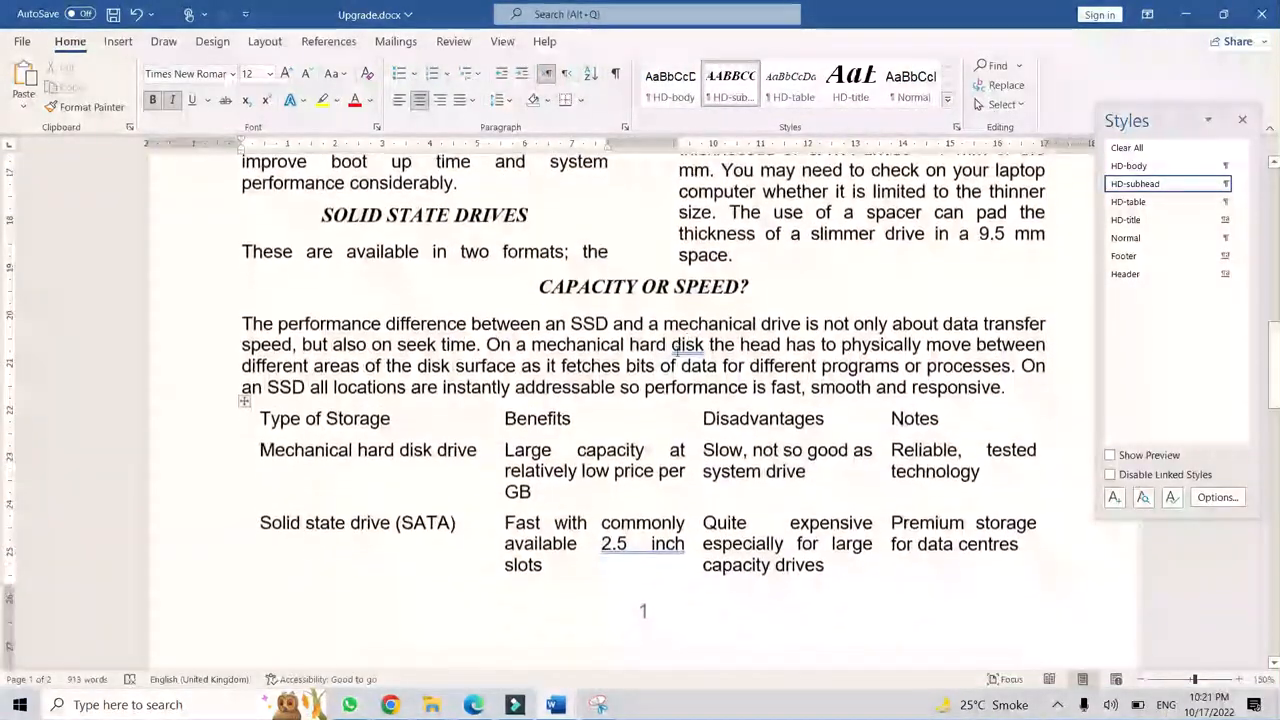
# Check the subheading formatting on the second page of Upgrade.docx and return to the document title.
pyautogui.click(690, 349)
pyautogui.scroll(-7, 743, 449)
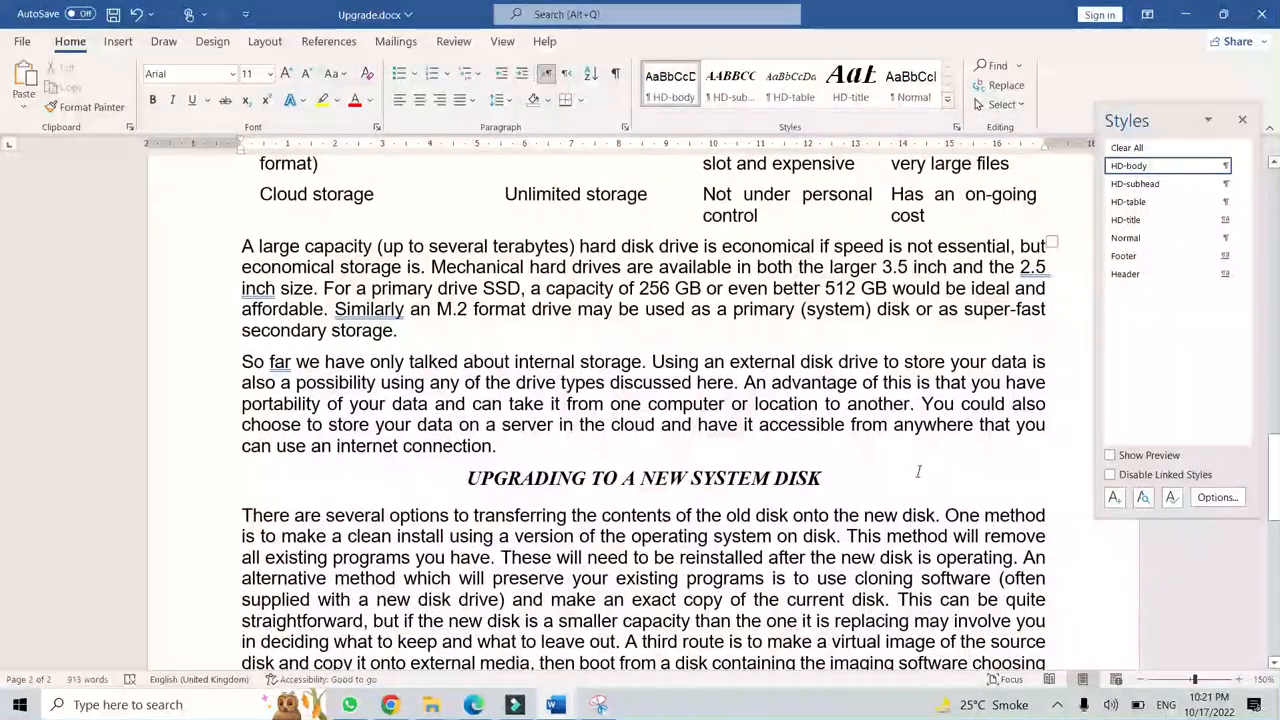
pyautogui.scroll(14, 925, 485)
pyautogui.scroll(3, 925, 485)
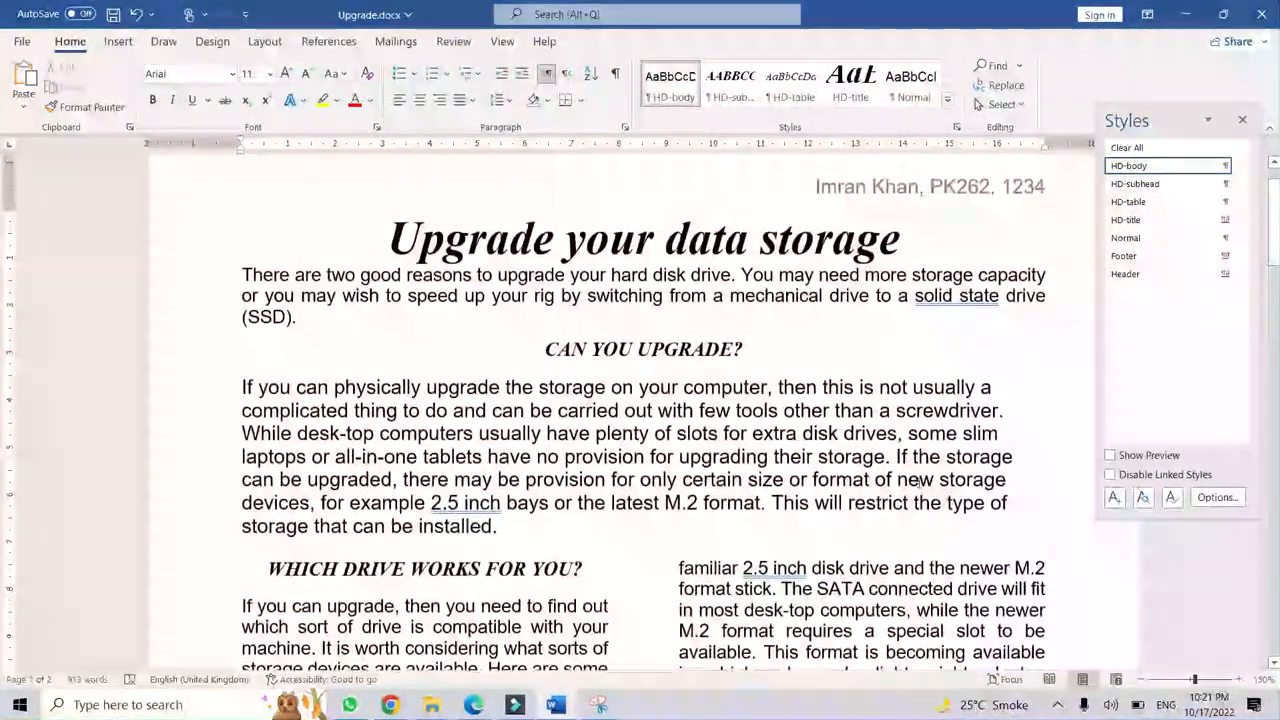
# Switch to the exam paper in Edge and read the EVIDENCE 3 screenshot requirement for the HD-subhead style.
pyautogui.click(473, 704)
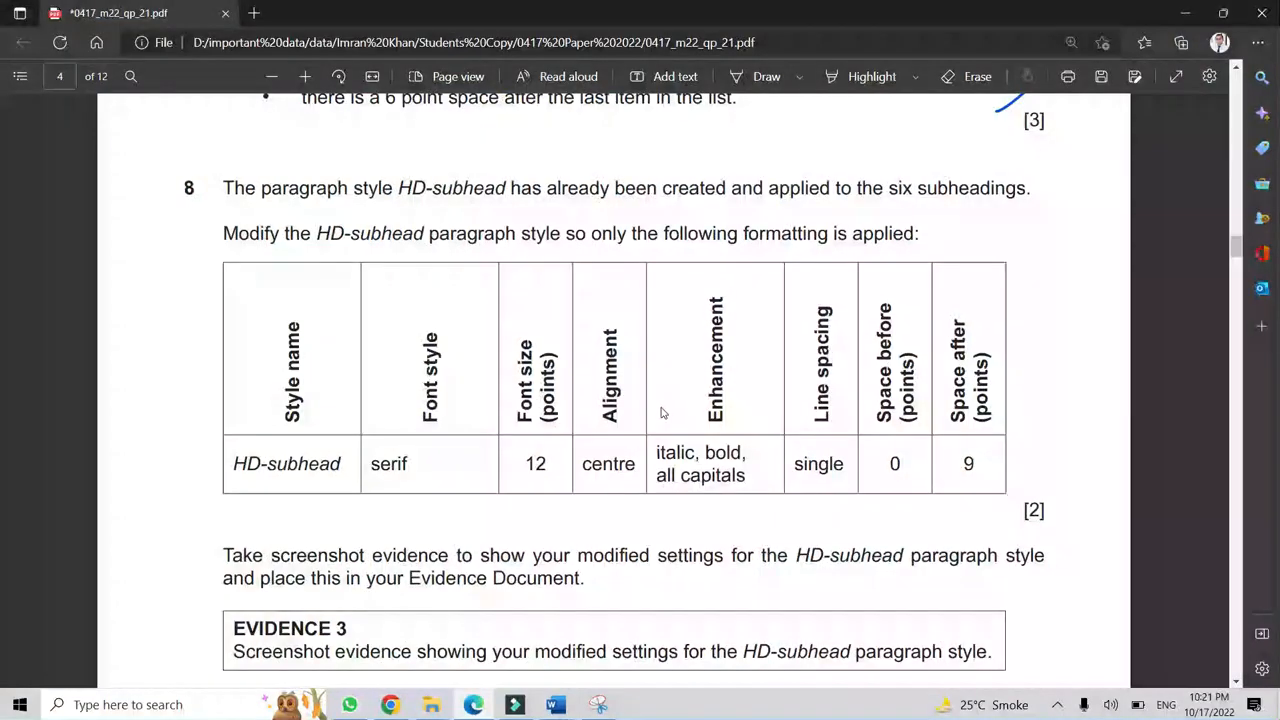
pyautogui.scroll(-2, 715, 410)
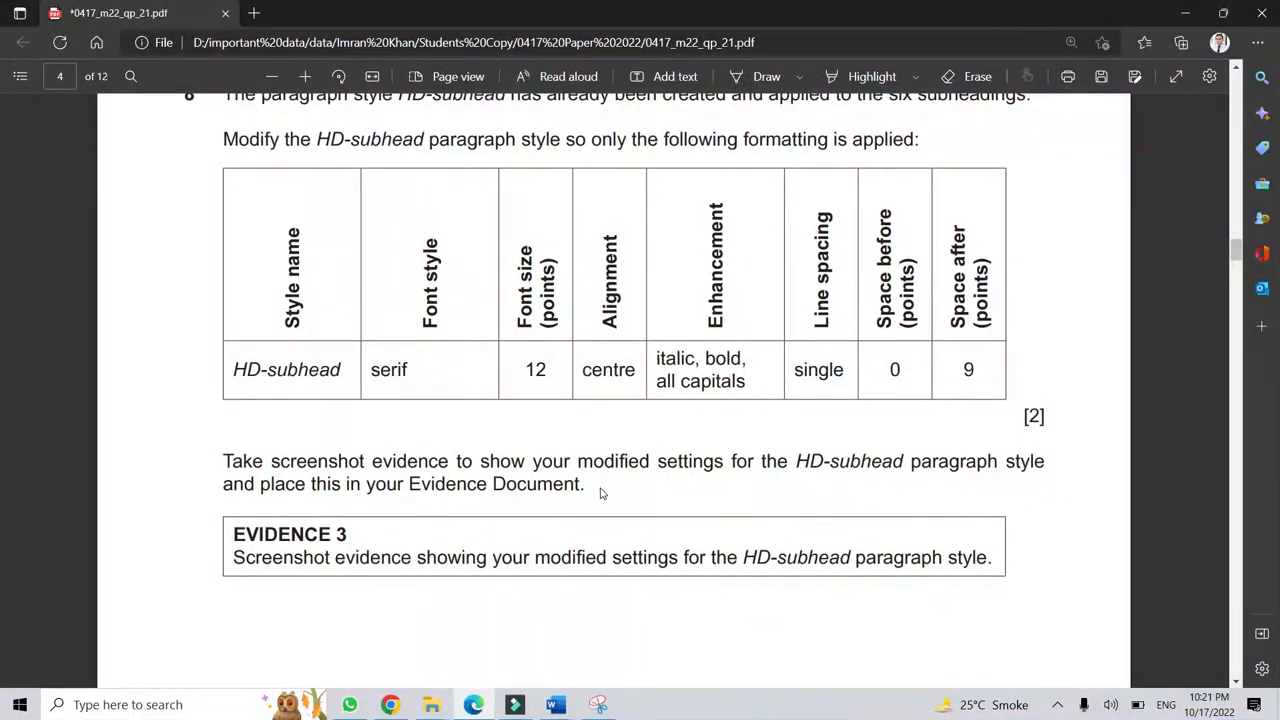
pyautogui.moveTo(537, 465); pyautogui.dragTo(750, 465)
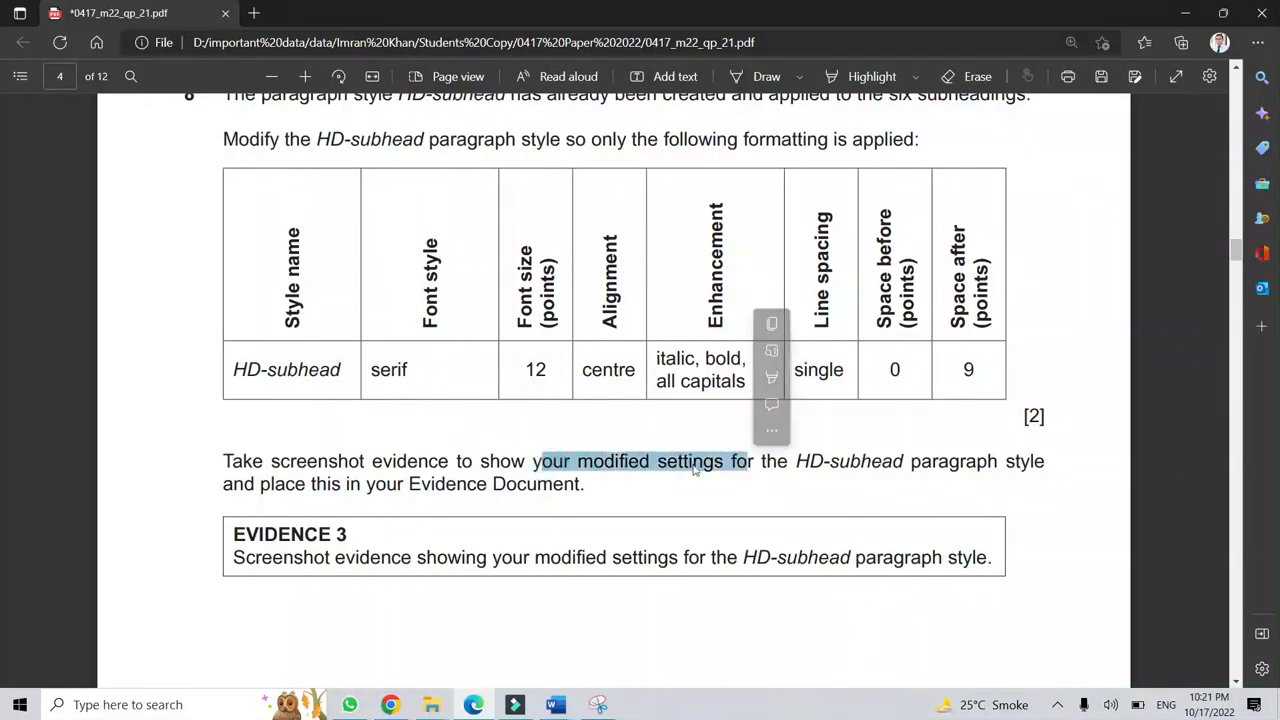
pyautogui.click(821, 452)
pyautogui.scroll(-4, 821, 452)
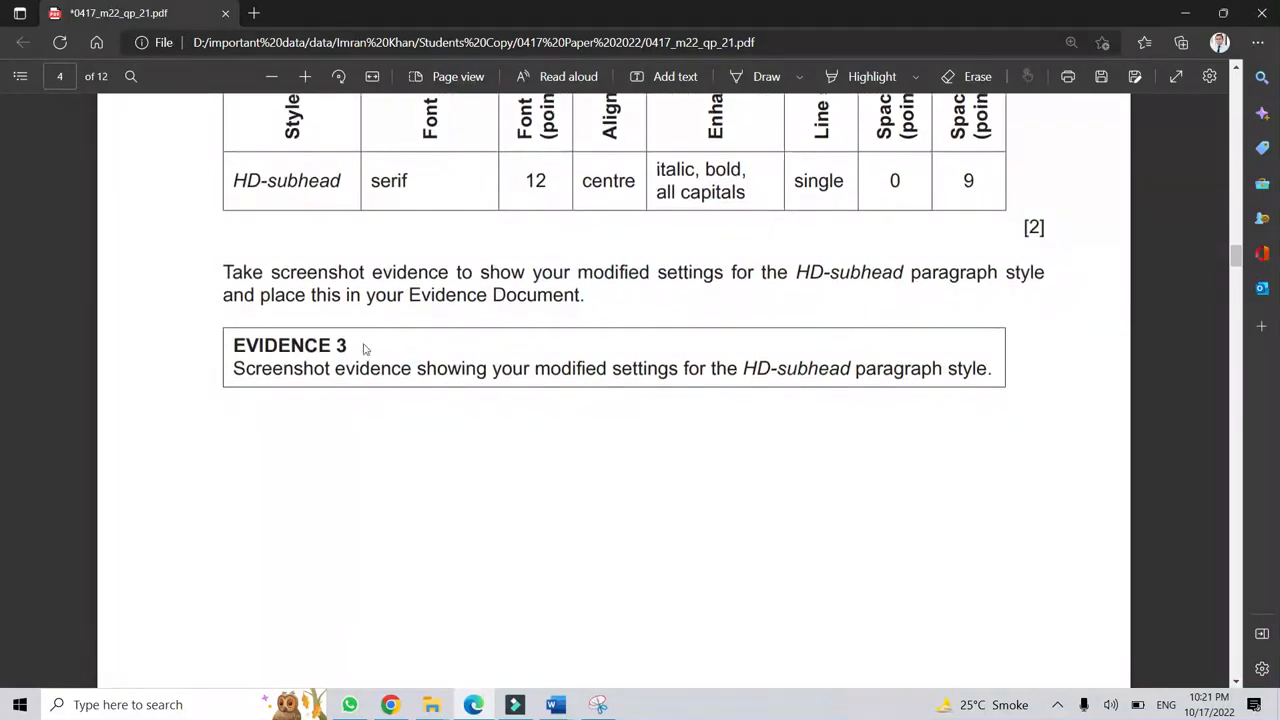
pyautogui.moveTo(233, 345); pyautogui.dragTo(369, 370)
pyautogui.click(347, 372)
# Return to Upgrade.docx in Word and open the HD-subhead style for modification to show its settings.
pyautogui.moveTo(546, 708)
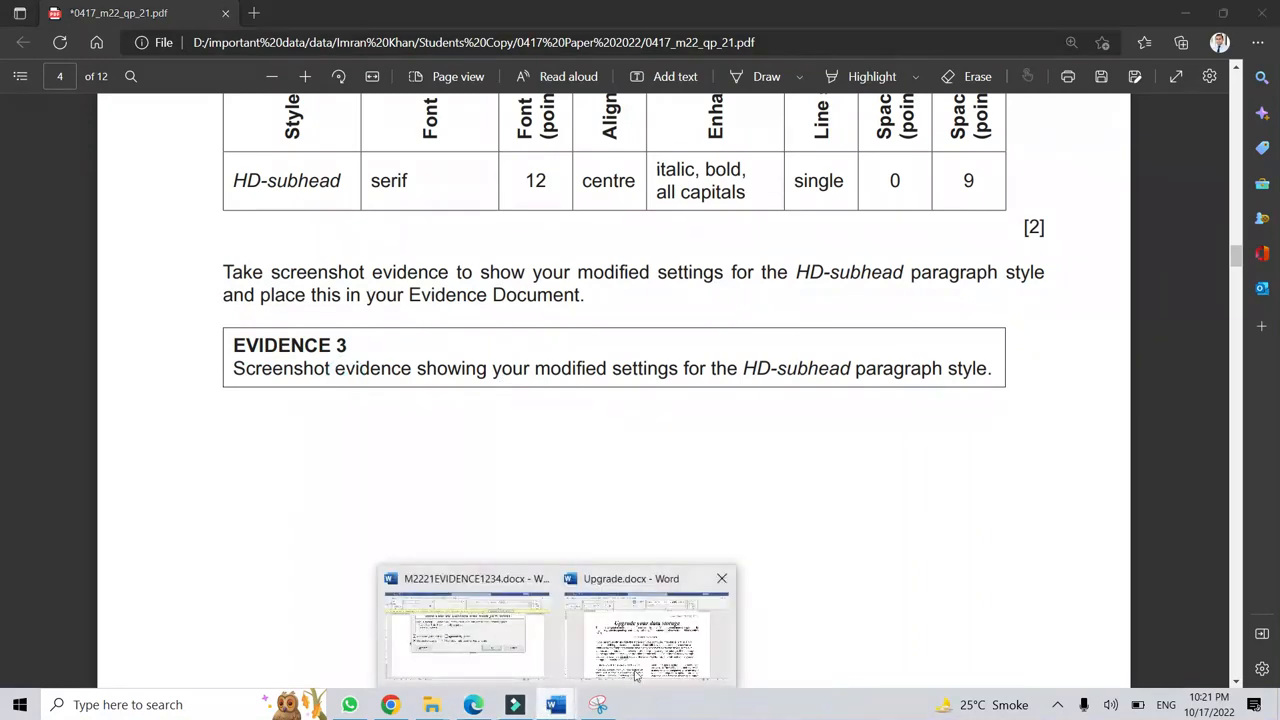
pyautogui.click(641, 660)
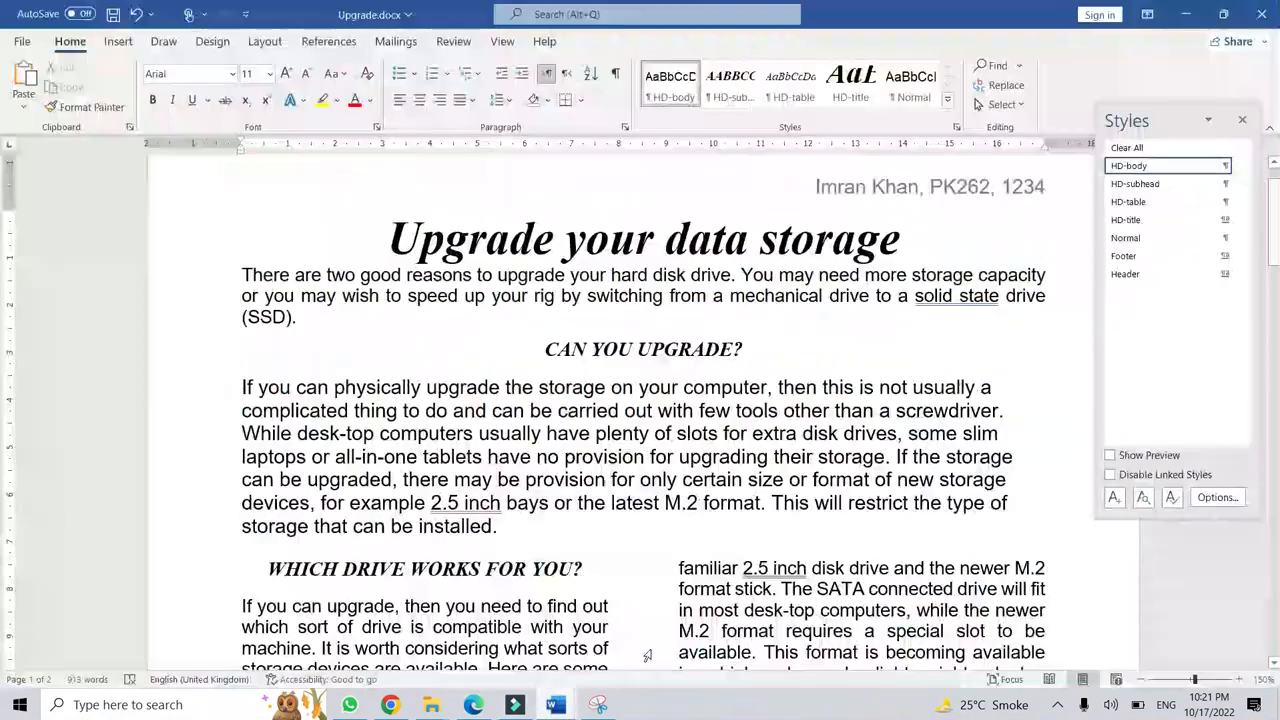
pyautogui.rightClick(1159, 174)
pyautogui.click(1194, 115)
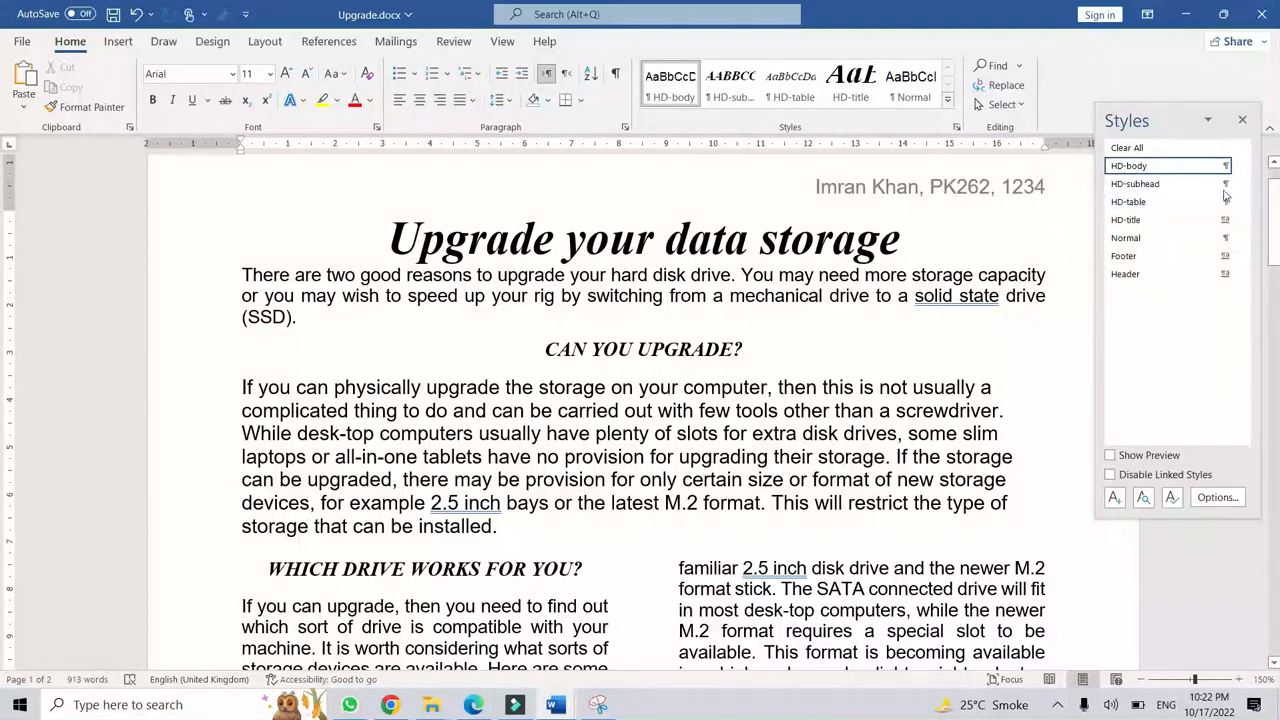
pyautogui.click(1241, 187)
pyautogui.click(1060, 229)
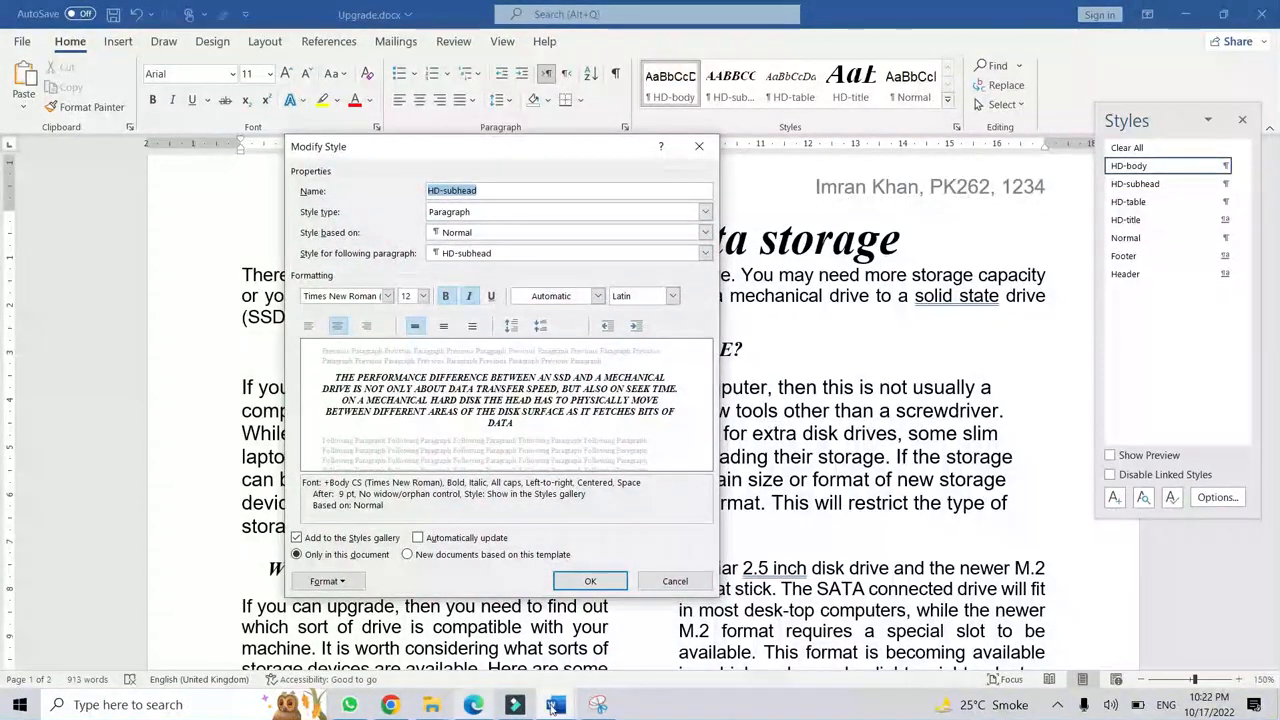
# Capture the HD-subhead Modify Style dialog with Snipping Tool and close the dialog without changing the style.
pyautogui.click(598, 705)
pyautogui.click(234, 58)
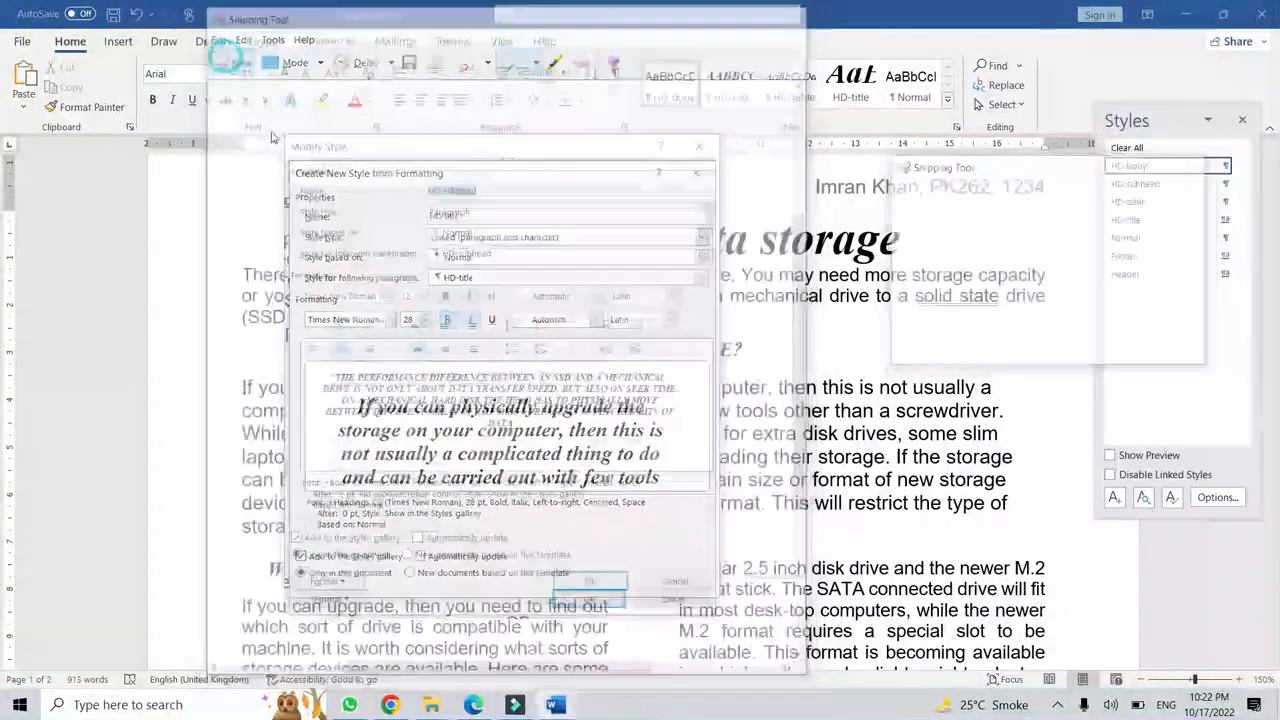
pyautogui.moveTo(284, 132); pyautogui.dragTo(717, 597)
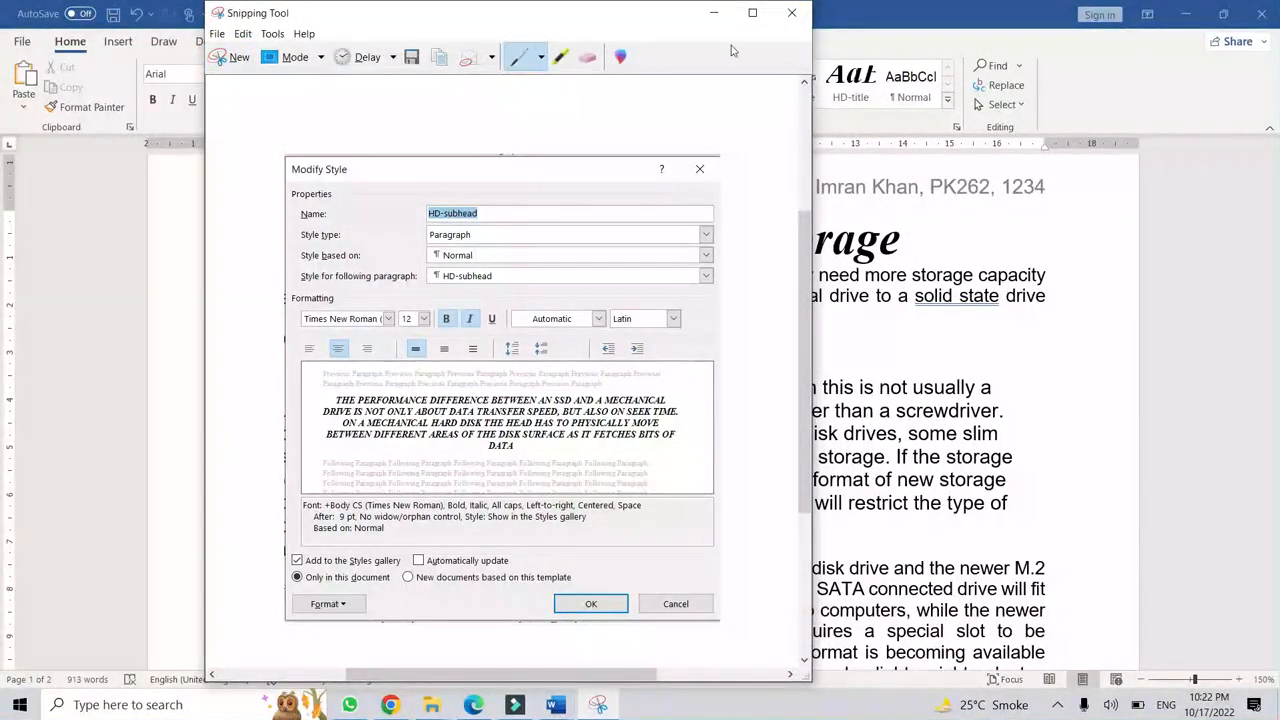
pyautogui.click(713, 13)
pyautogui.click(697, 143)
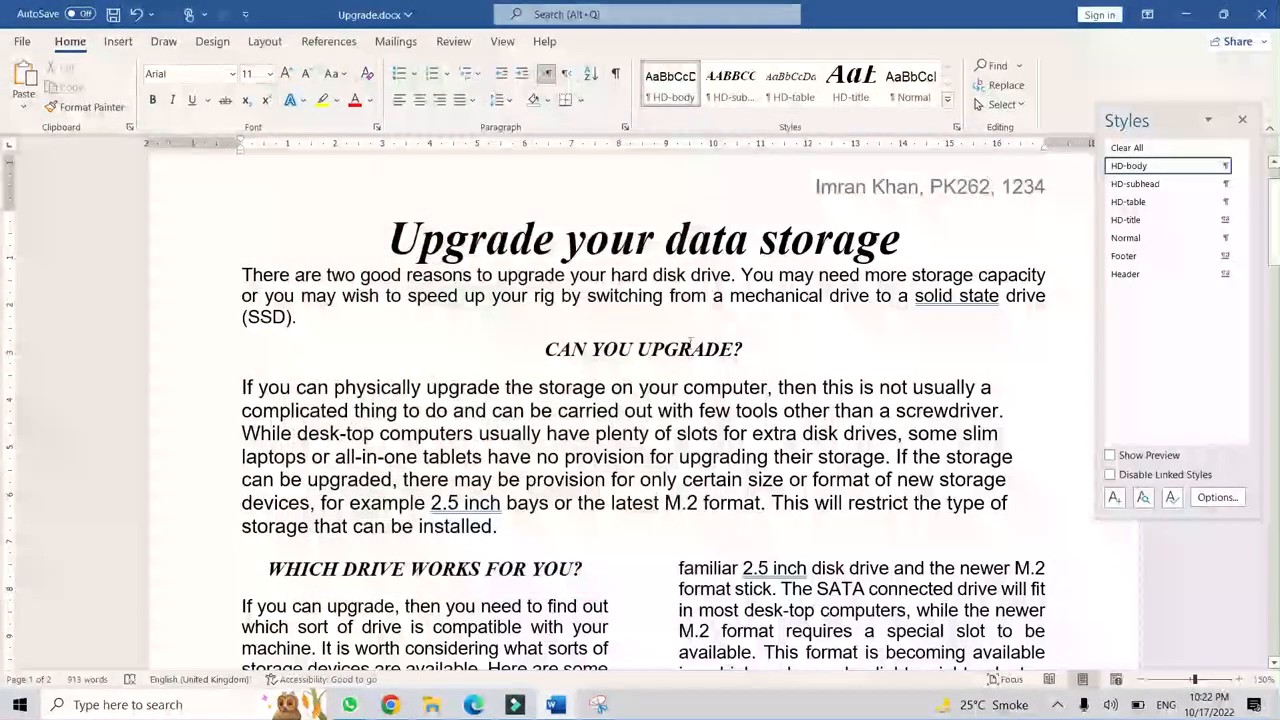
# Paste the screenshot under Step 8 - EVIDENCE 3 in M2221EVIDENCE1234.docx and save the document.
pyautogui.click(555, 704)
pyautogui.click(508, 668)
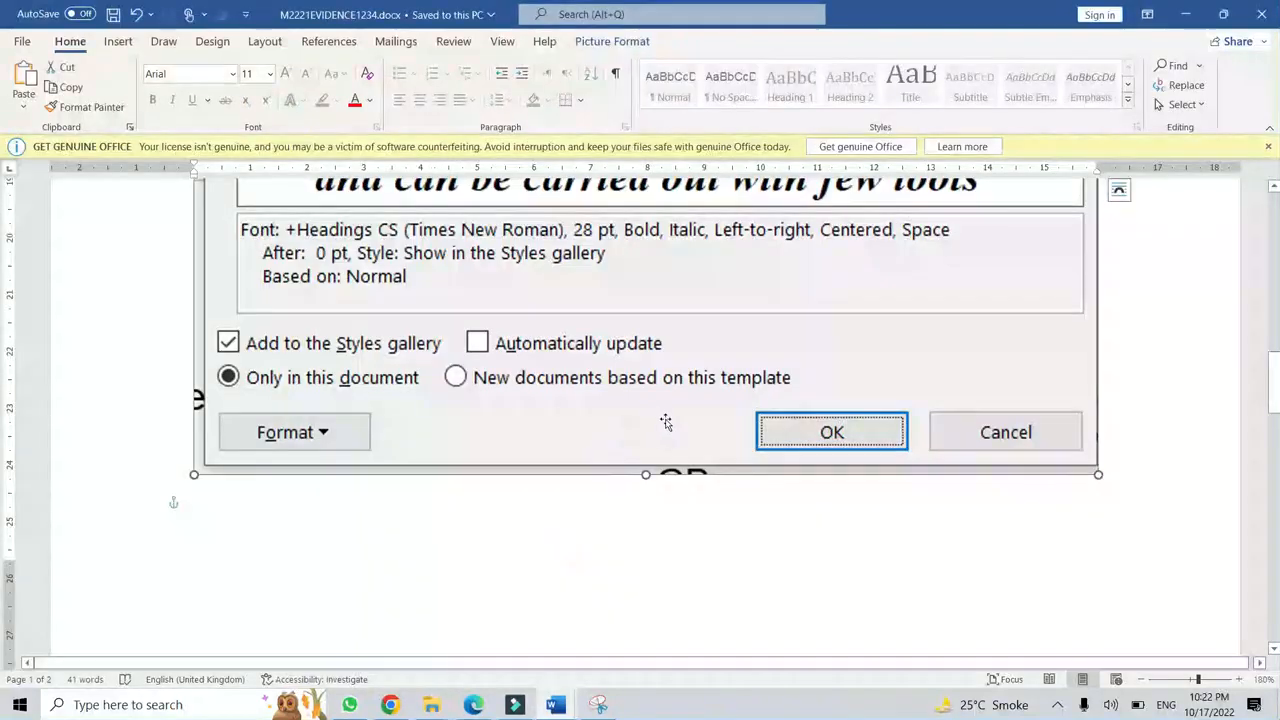
pyautogui.scroll(-10, 665, 421)
pyautogui.click(366, 268)
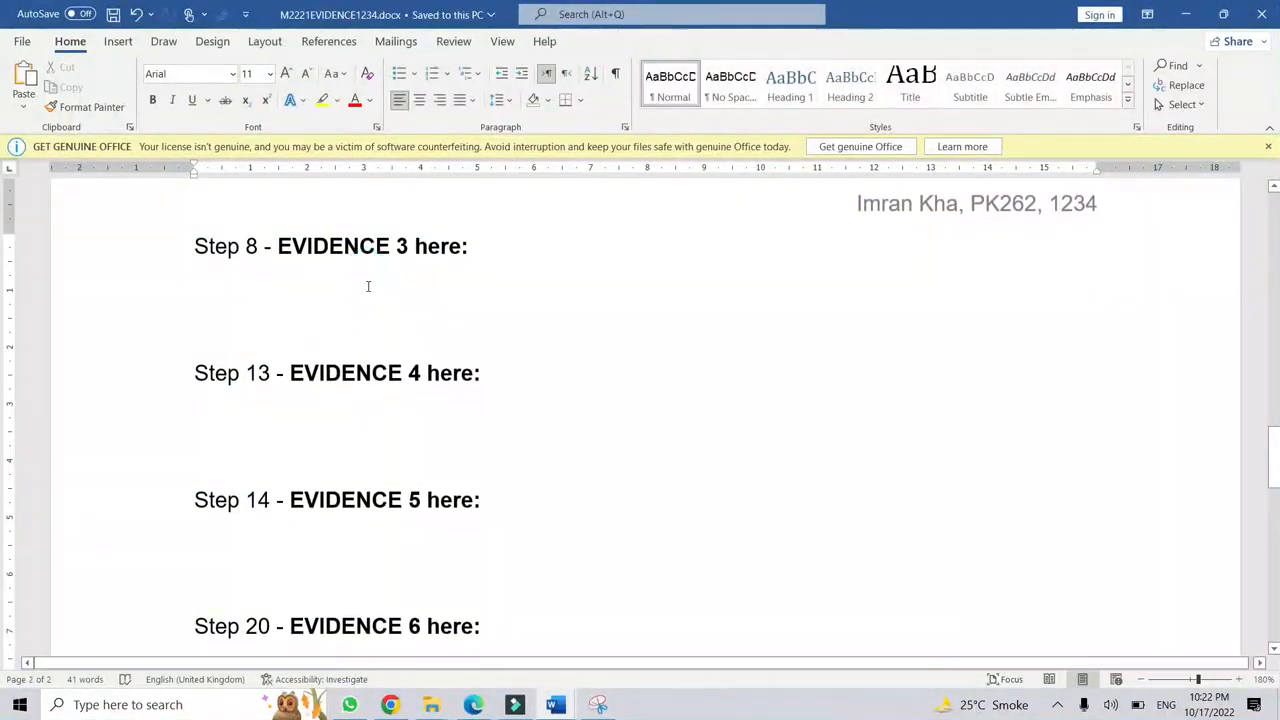
pyautogui.hotkey('ctrl', 'v')
pyautogui.scroll(-6, 883, 513)
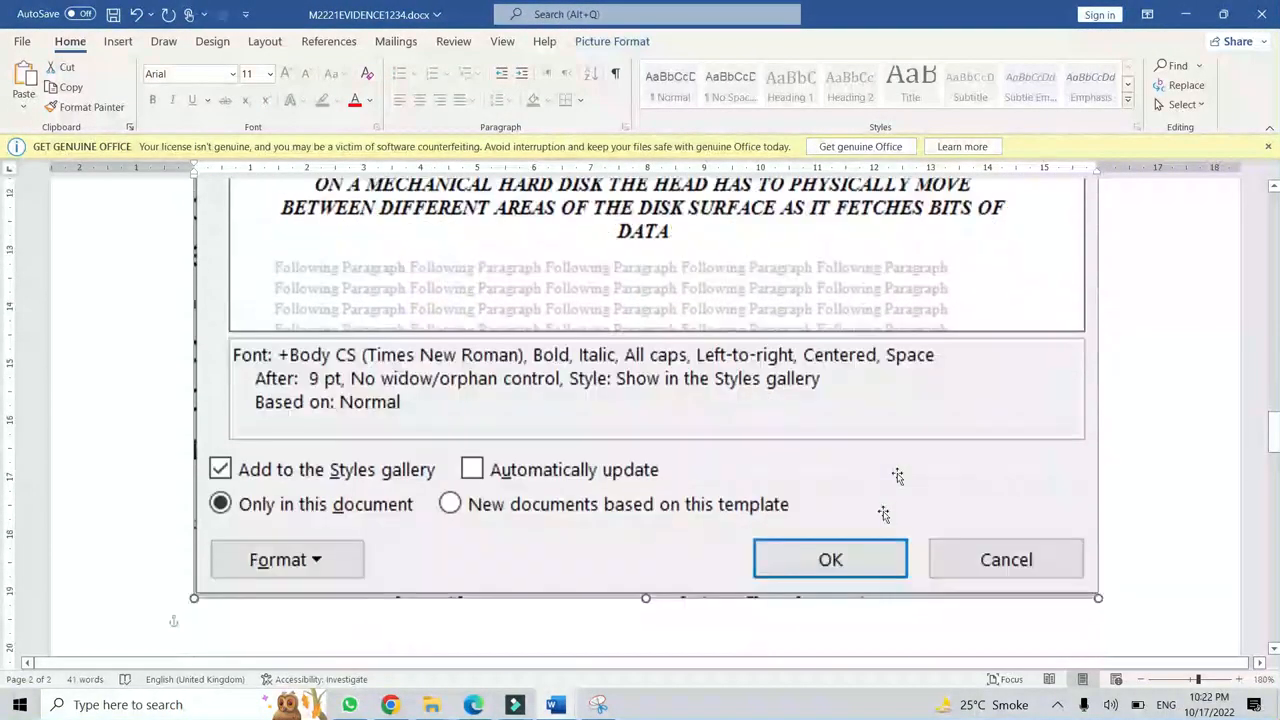
pyautogui.click(554, 566)
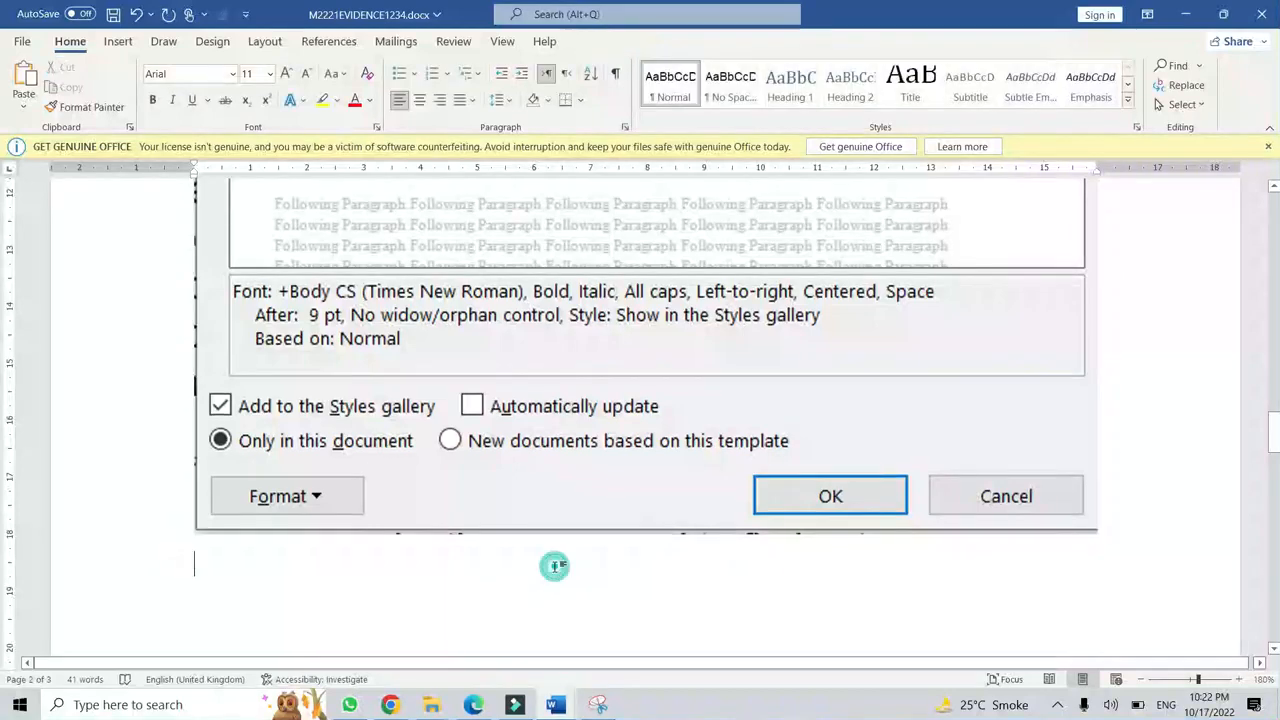
pyautogui.click(113, 14)
pyautogui.scroll(6, 571, 597)
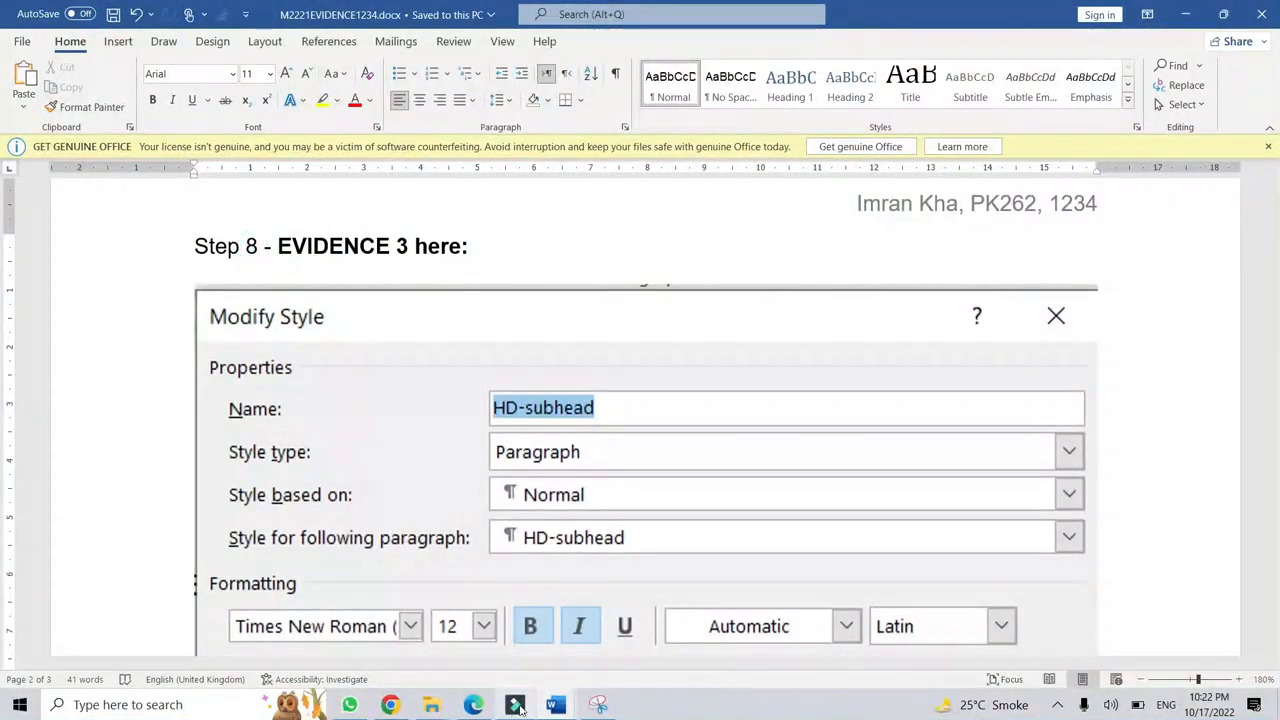
# Switch to the exam paper in Edge and mark question 8 as done with a diagonal pen stroke beside its marks.
pyautogui.moveTo(558, 706)
pyautogui.click(643, 640)
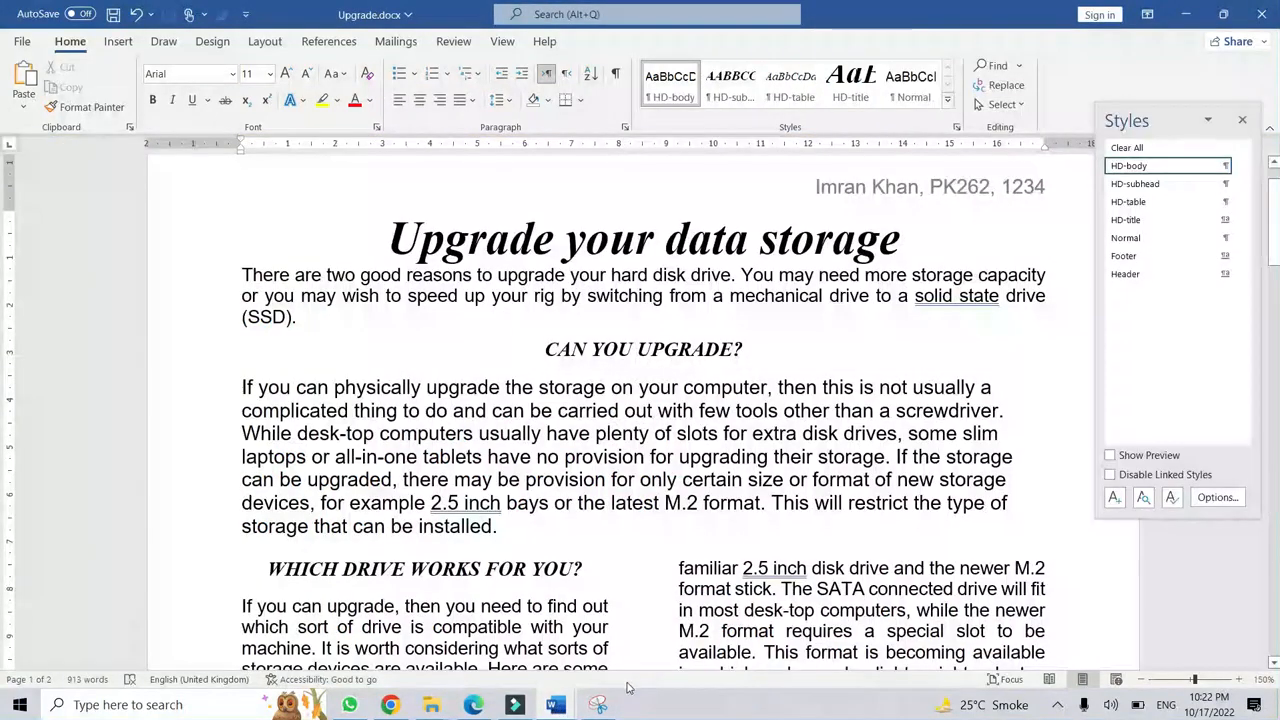
pyautogui.click(474, 705)
pyautogui.scroll(5, 406, 407)
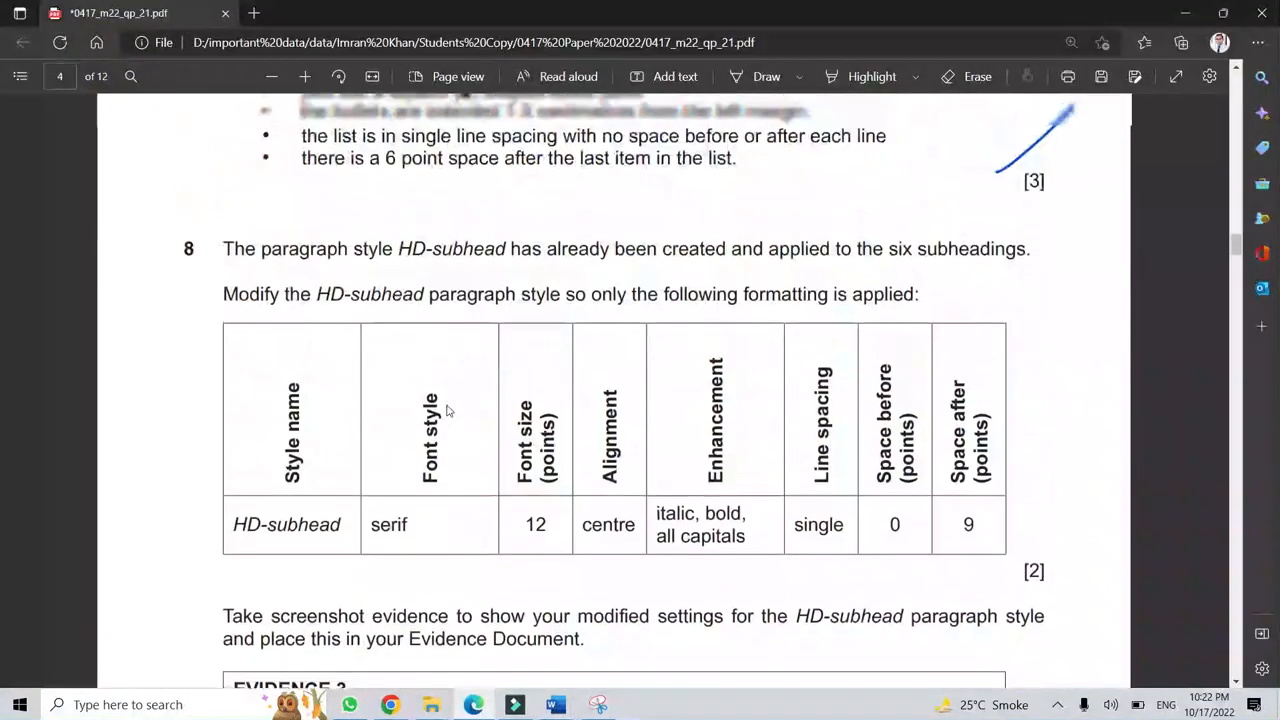
pyautogui.moveTo(183, 471); pyautogui.dragTo(215, 484)
pyautogui.scroll(-5, 400, 480)
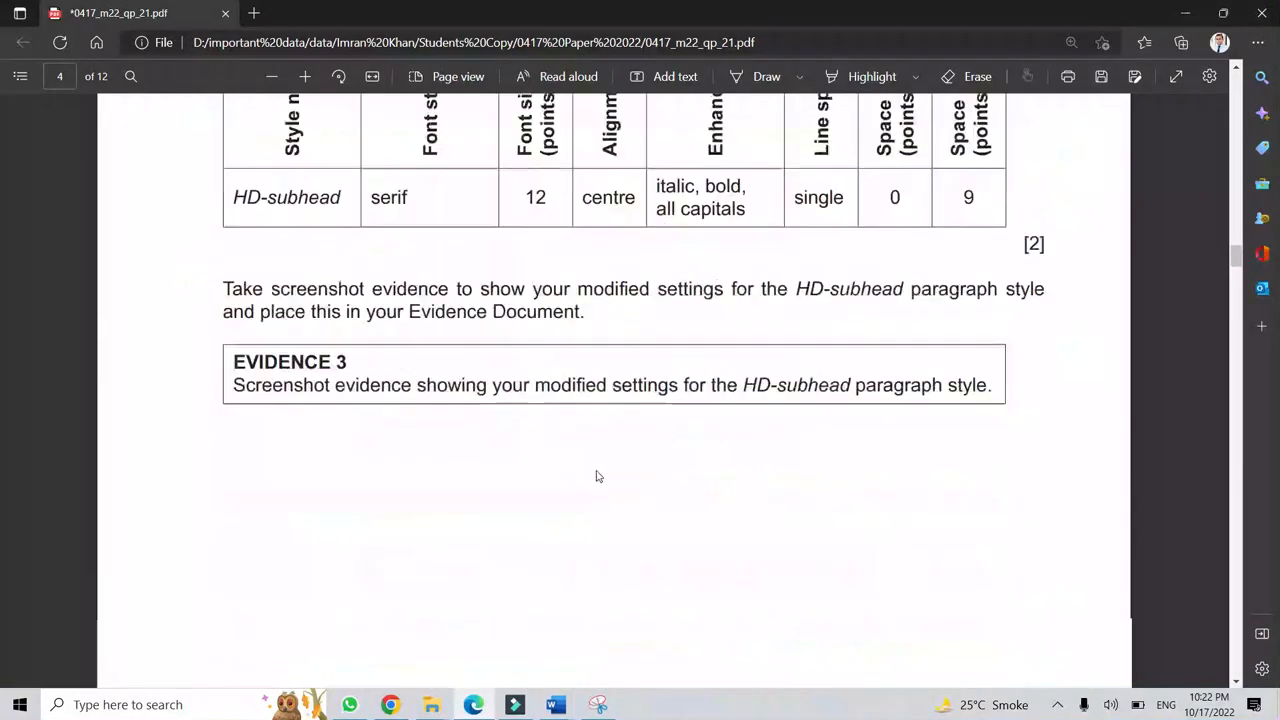
pyautogui.click(771, 84)
pyautogui.moveTo(996, 328); pyautogui.dragTo(1078, 255)
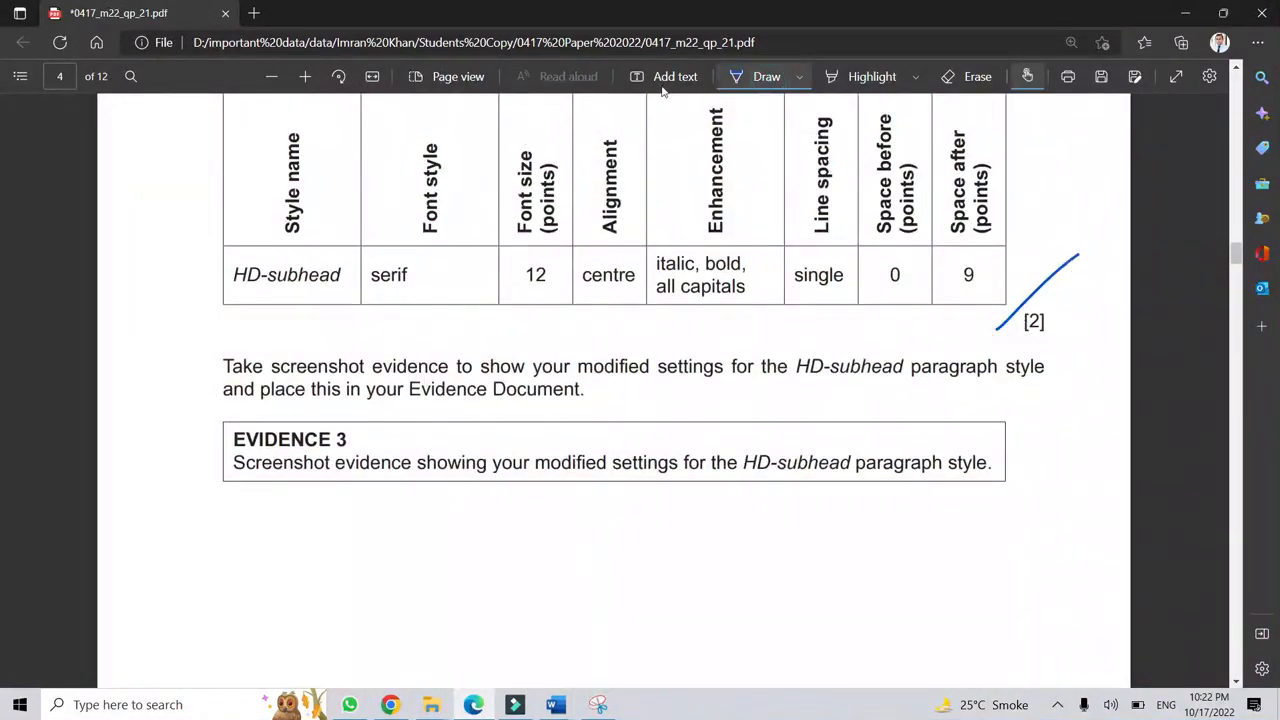
pyautogui.click(766, 77)
# Read question 9 in the exam paper for the text box placement and the paragraph it belongs to.
pyautogui.scroll(-10, 883, 366)
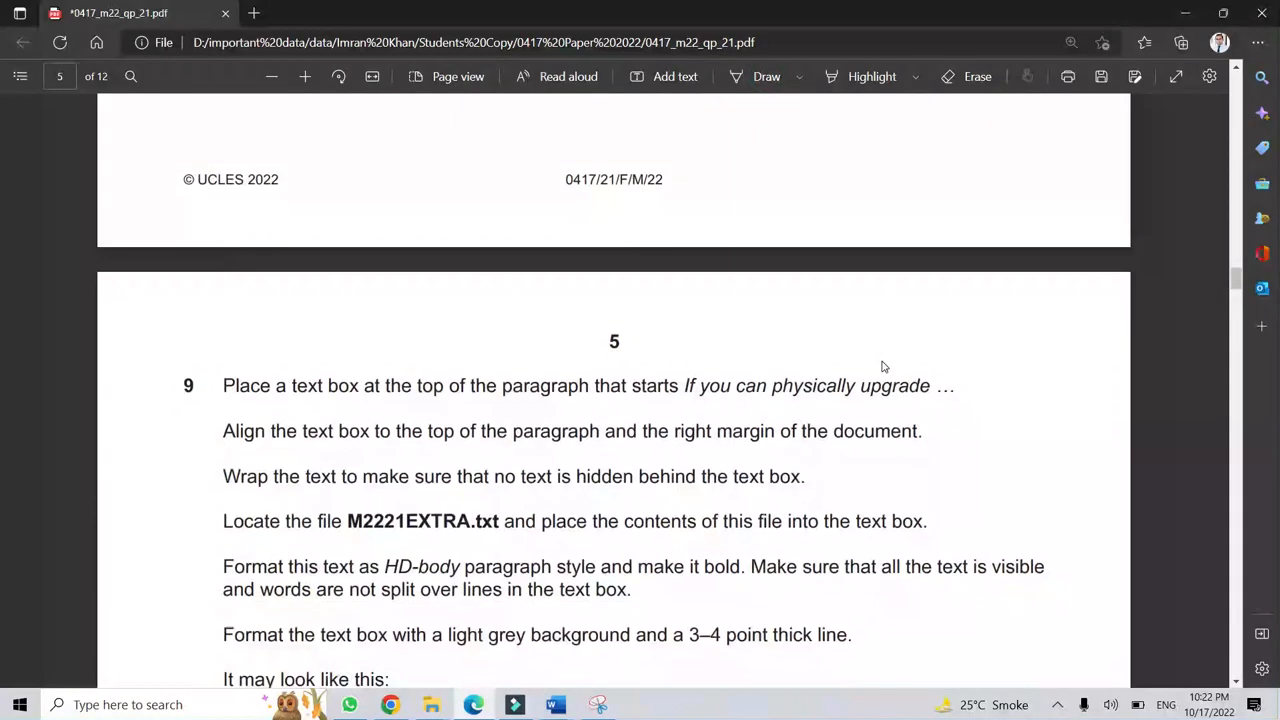
pyautogui.scroll(-2, 890, 362)
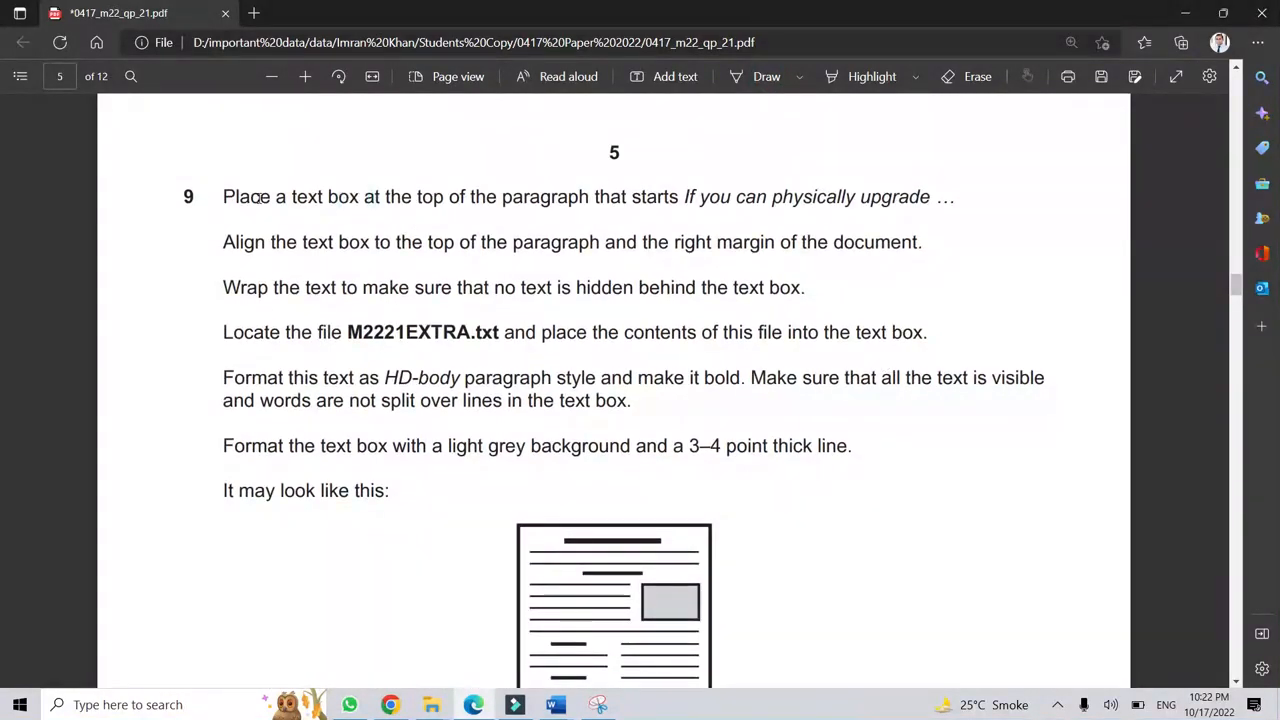
pyautogui.moveTo(221, 197); pyautogui.dragTo(658, 197)
pyautogui.click(316, 198)
pyautogui.scroll(-1, 686, 207)
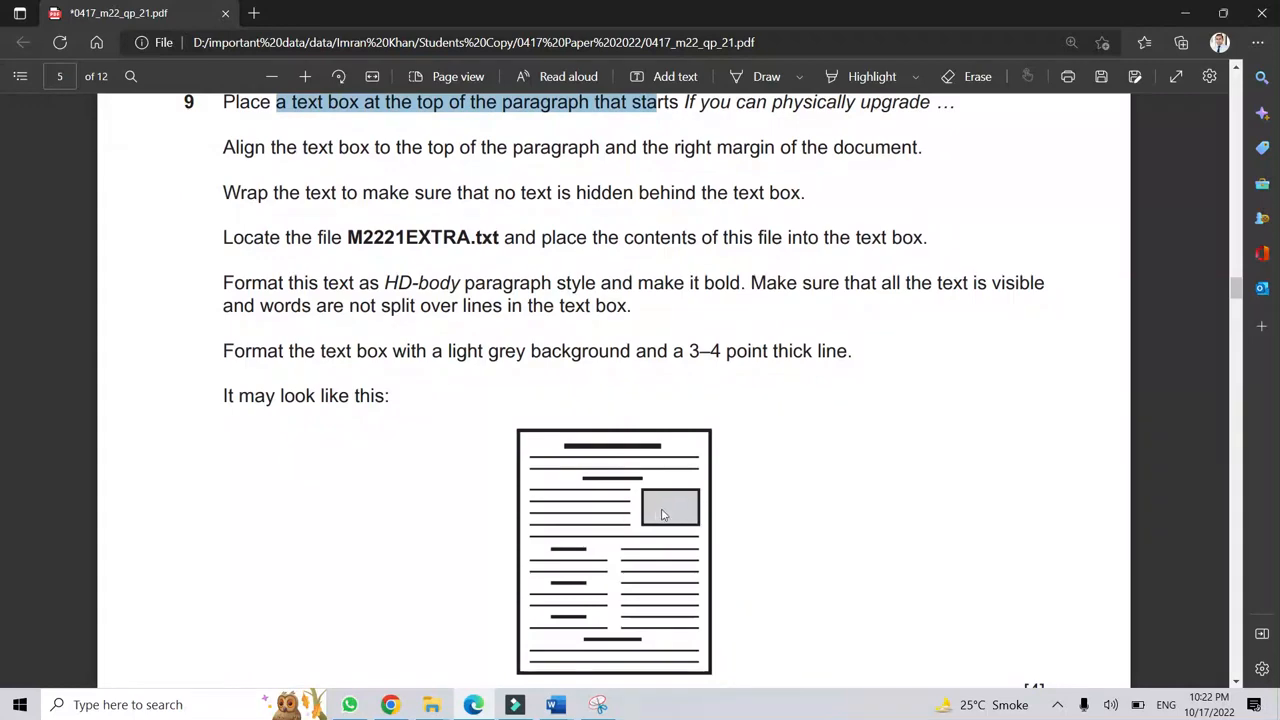
pyautogui.scroll(1, 690, 496)
pyautogui.click(688, 197)
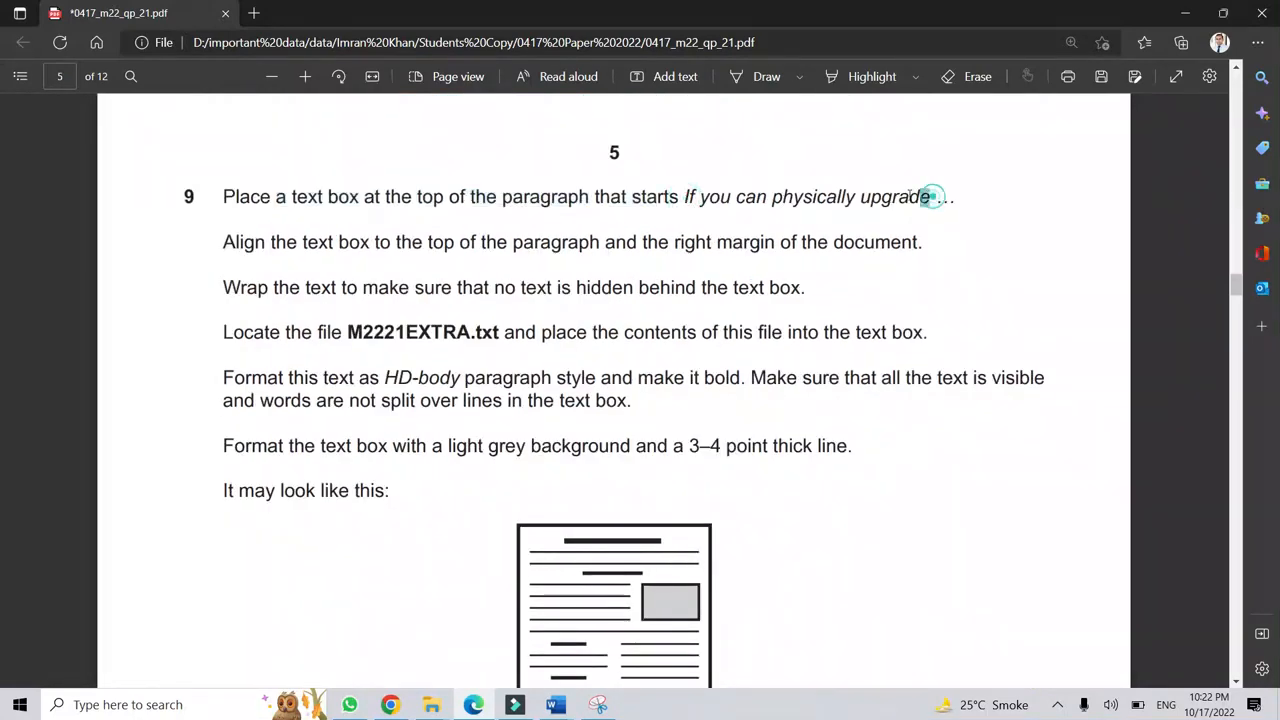
pyautogui.keyDown('shift'); pyautogui.click(931, 196); pyautogui.keyUp('shift')
pyautogui.click(683, 194)
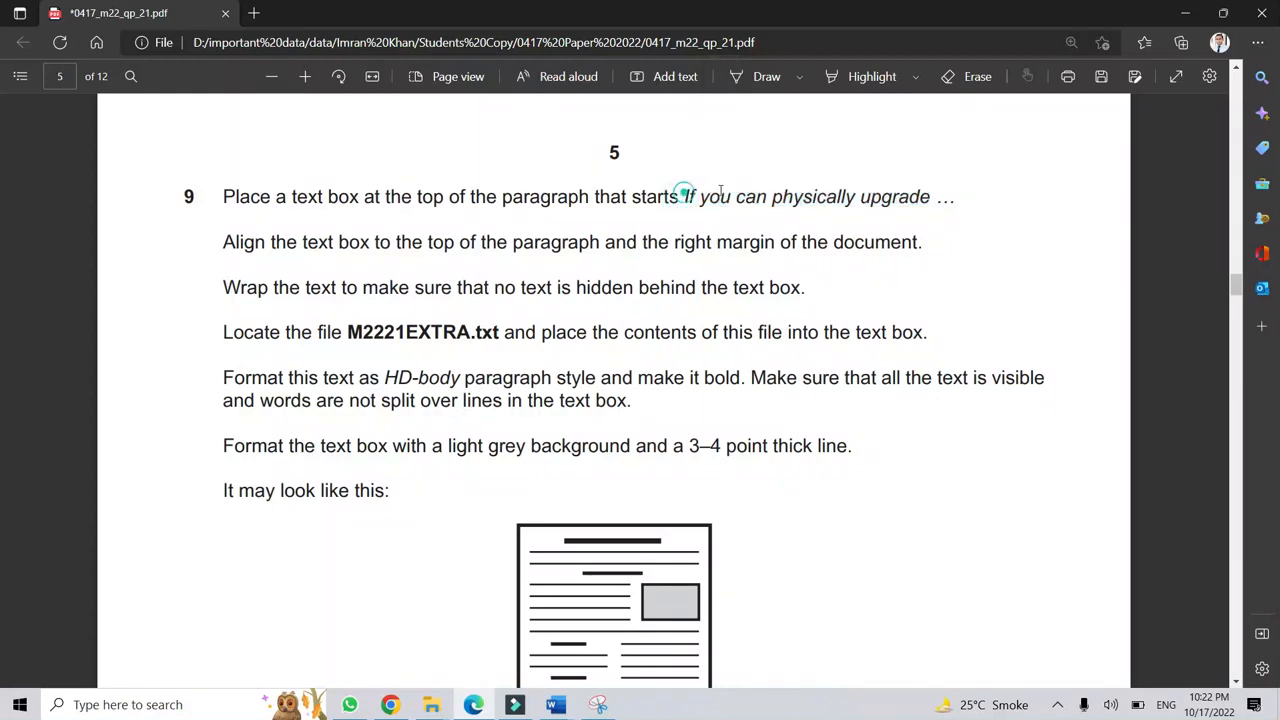
pyautogui.keyDown('shift'); pyautogui.click(931, 196); pyautogui.keyUp('shift')
pyautogui.click(979, 199)
# Read the question 9 requirements for aligning the text box and wrapping the text around it.
pyautogui.click(223, 243)
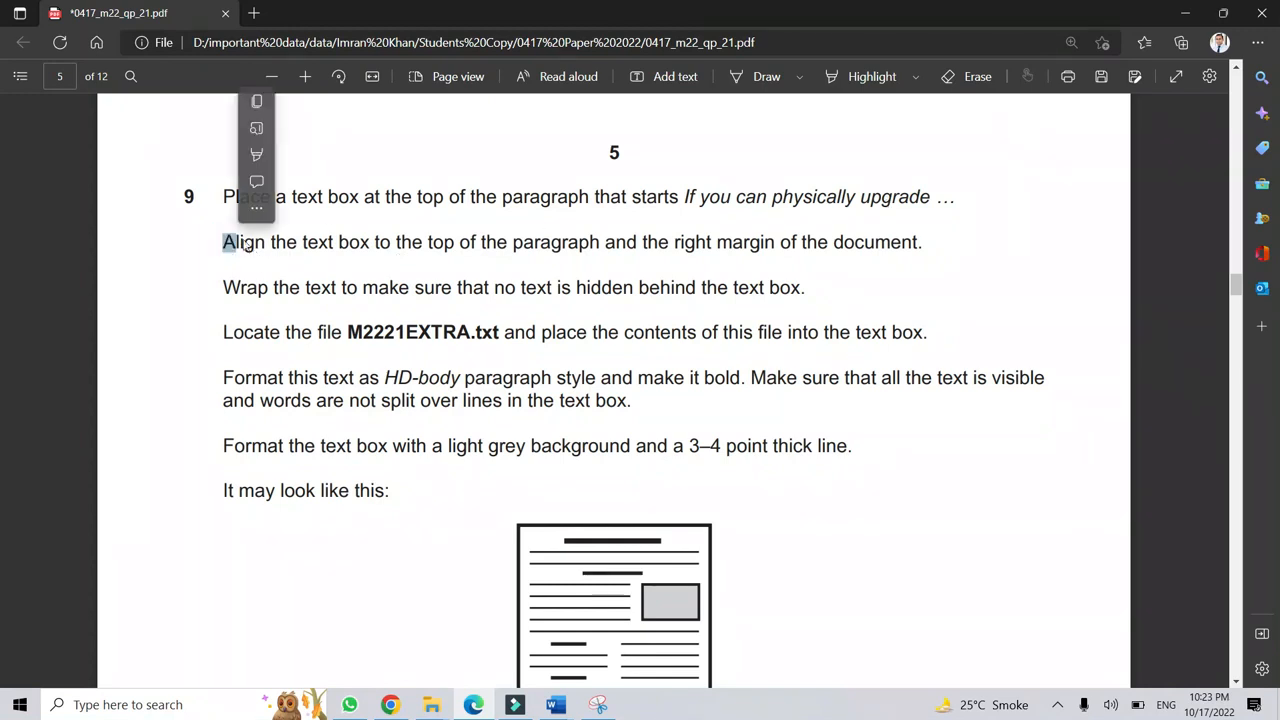
pyautogui.click(320, 237)
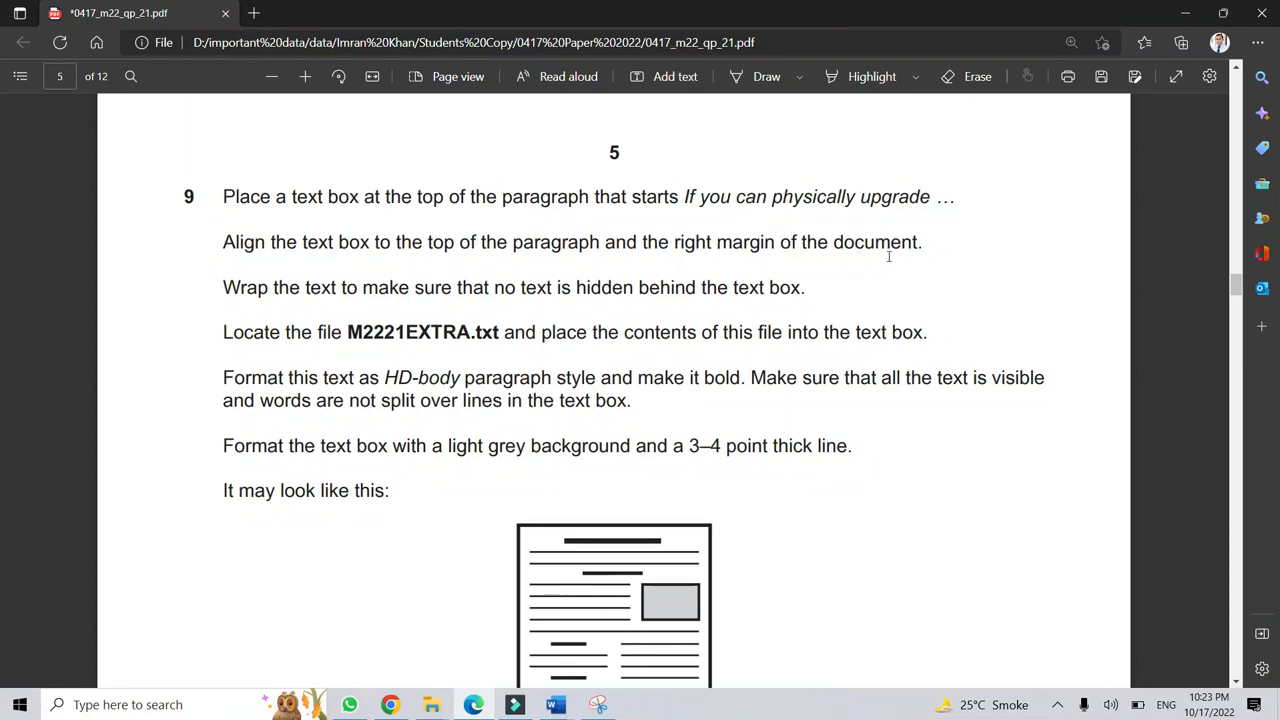
pyautogui.moveTo(736, 244); pyautogui.dragTo(914, 242)
pyautogui.click(916, 240)
pyautogui.moveTo(223, 288); pyautogui.dragTo(424, 288)
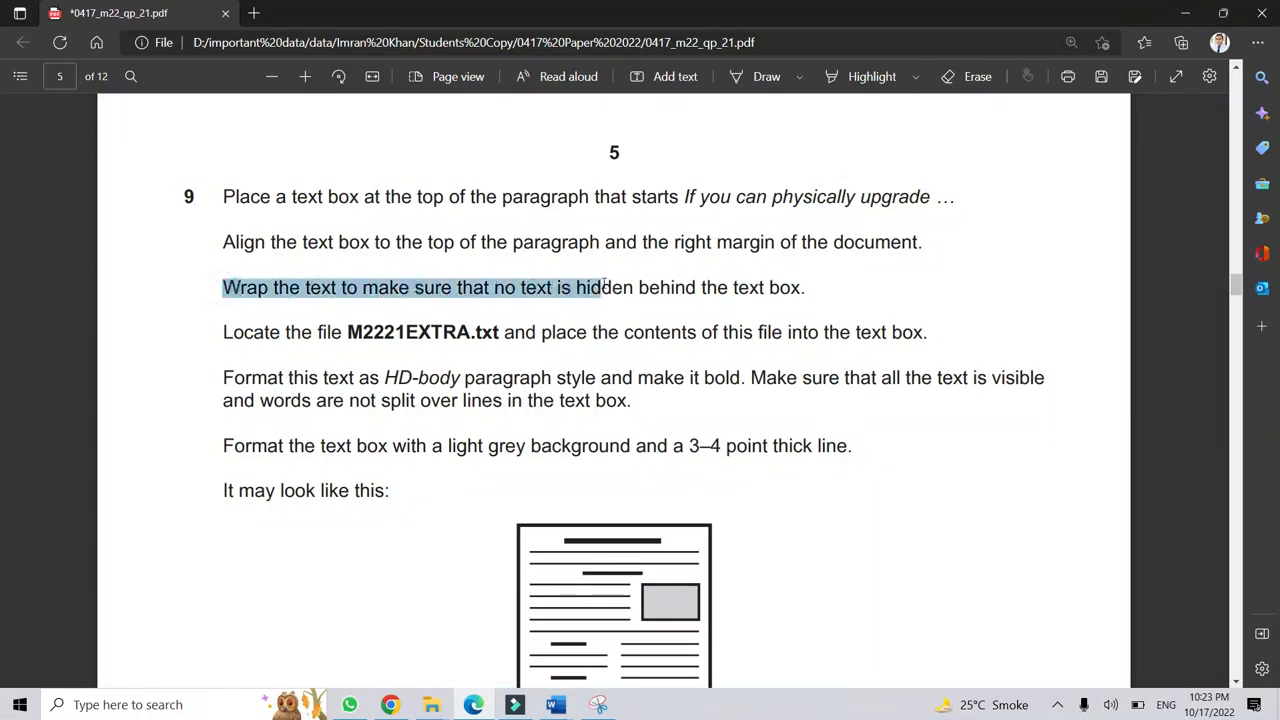
pyautogui.moveTo(620, 287); pyautogui.dragTo(821, 277)
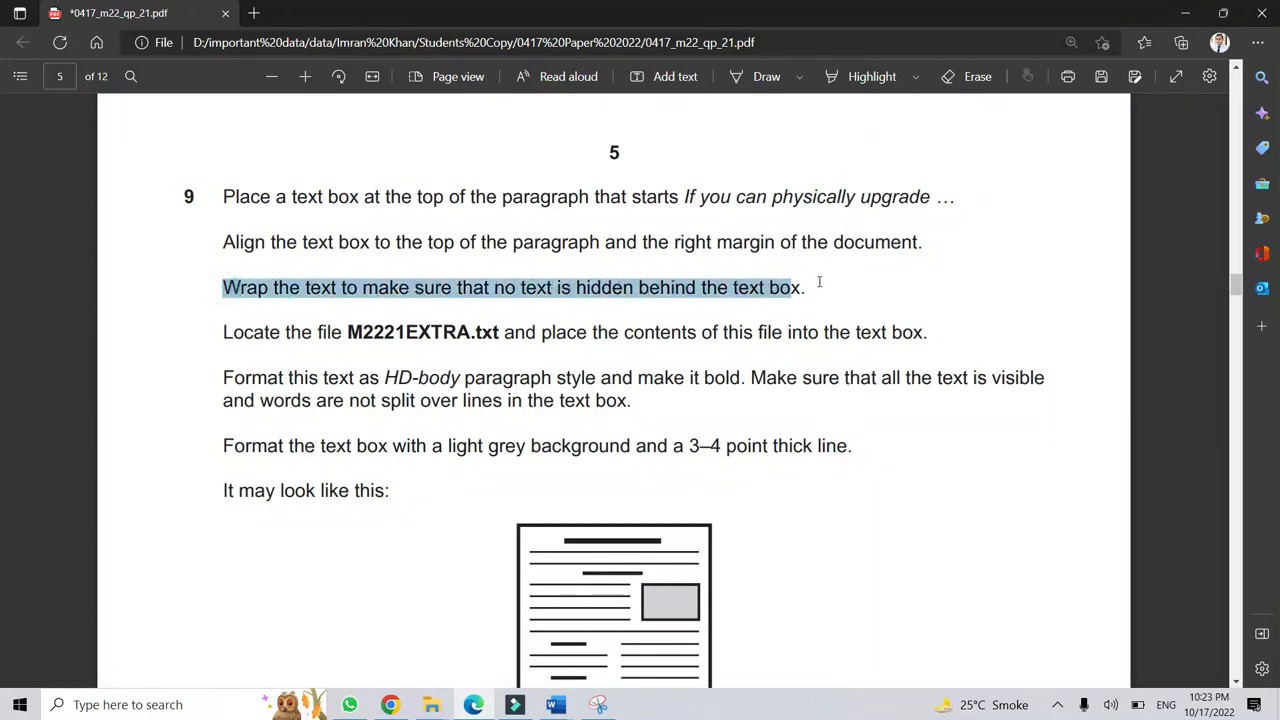
pyautogui.click(550, 277)
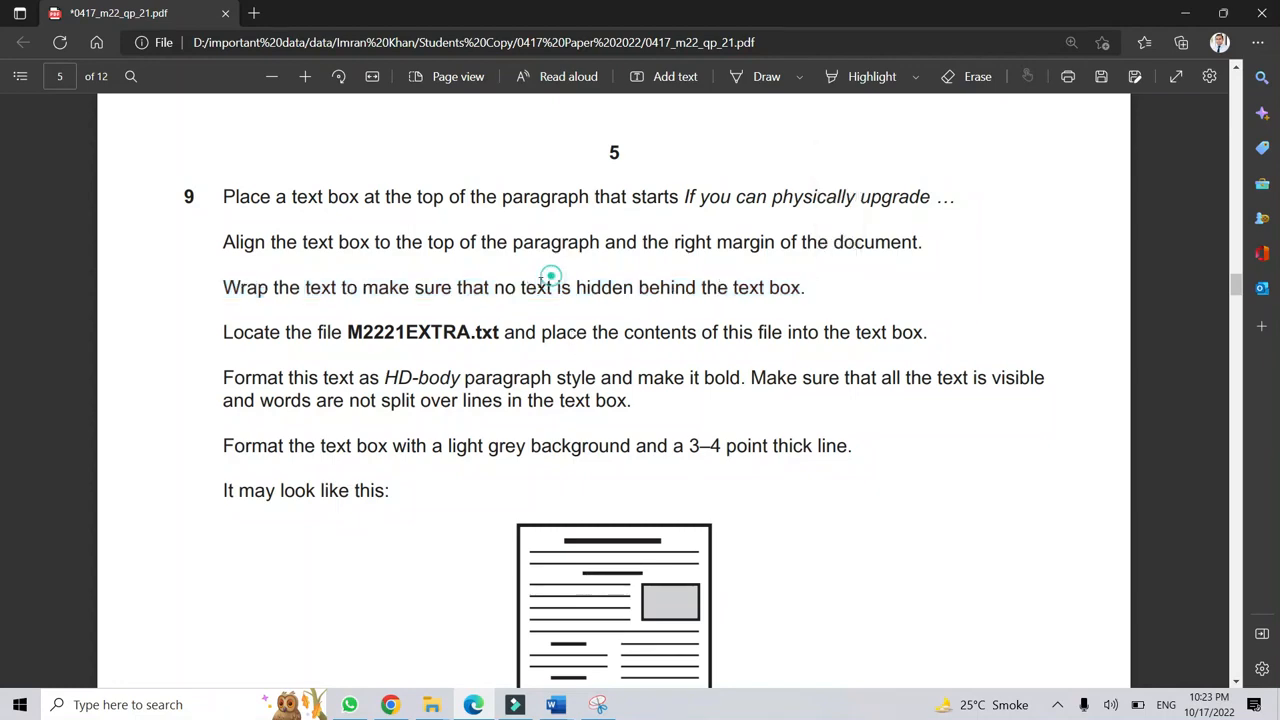
pyautogui.moveTo(495, 287); pyautogui.dragTo(577, 287)
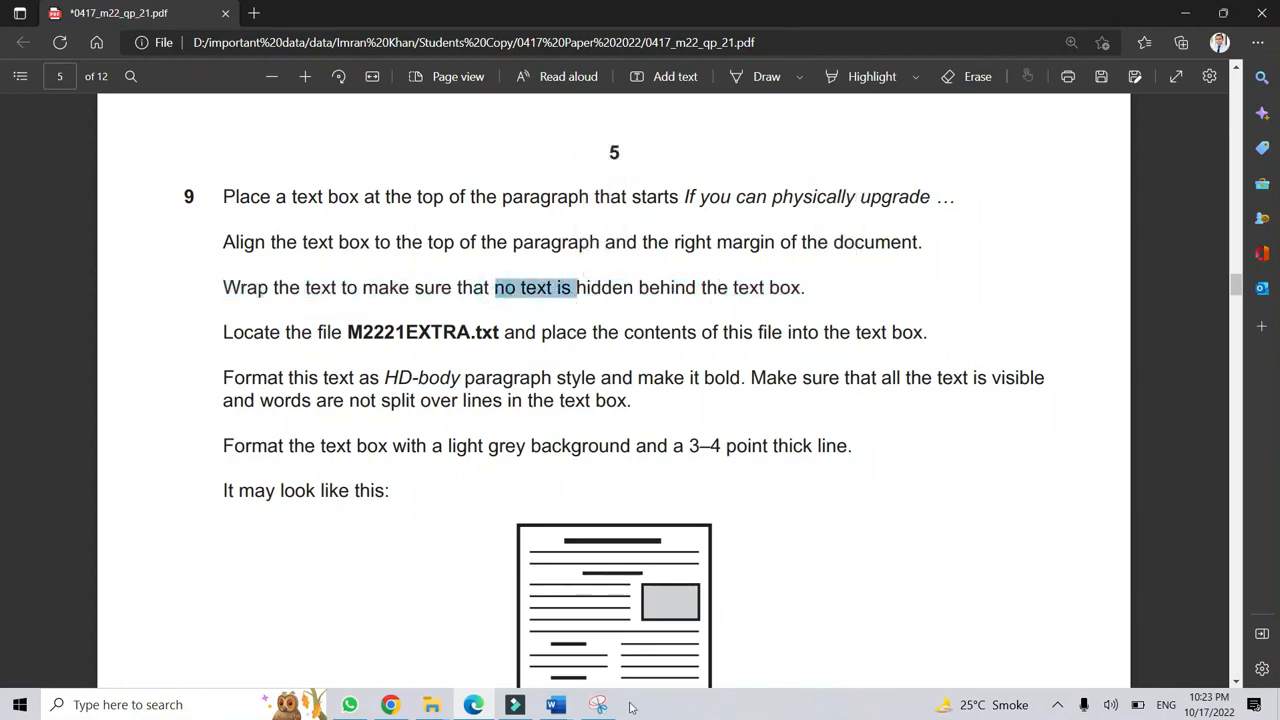
# Switch to Upgrade.docx in Word and locate the paragraph that starts "If you can physically upgrade" under CAN YOU UPGRADE?
pyautogui.moveTo(546, 708)
pyautogui.click(630, 664)
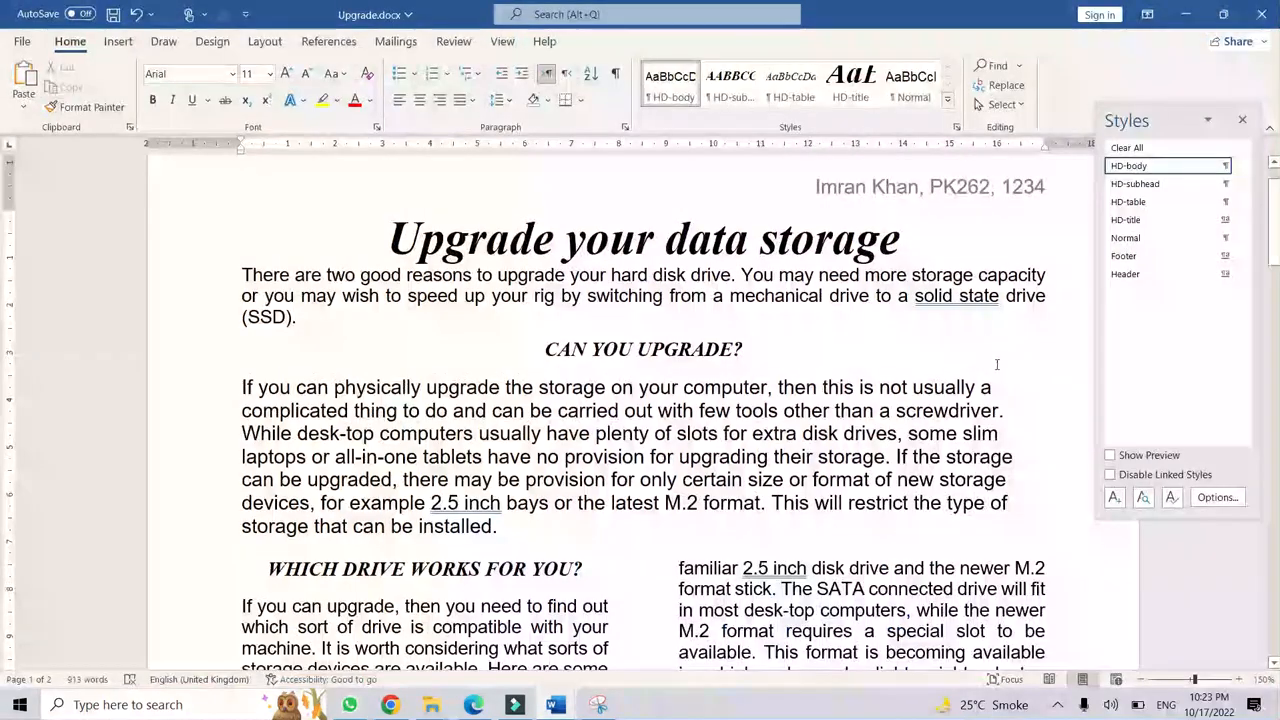
pyautogui.scroll(-2, 997, 367)
pyautogui.scroll(-7, 997, 367)
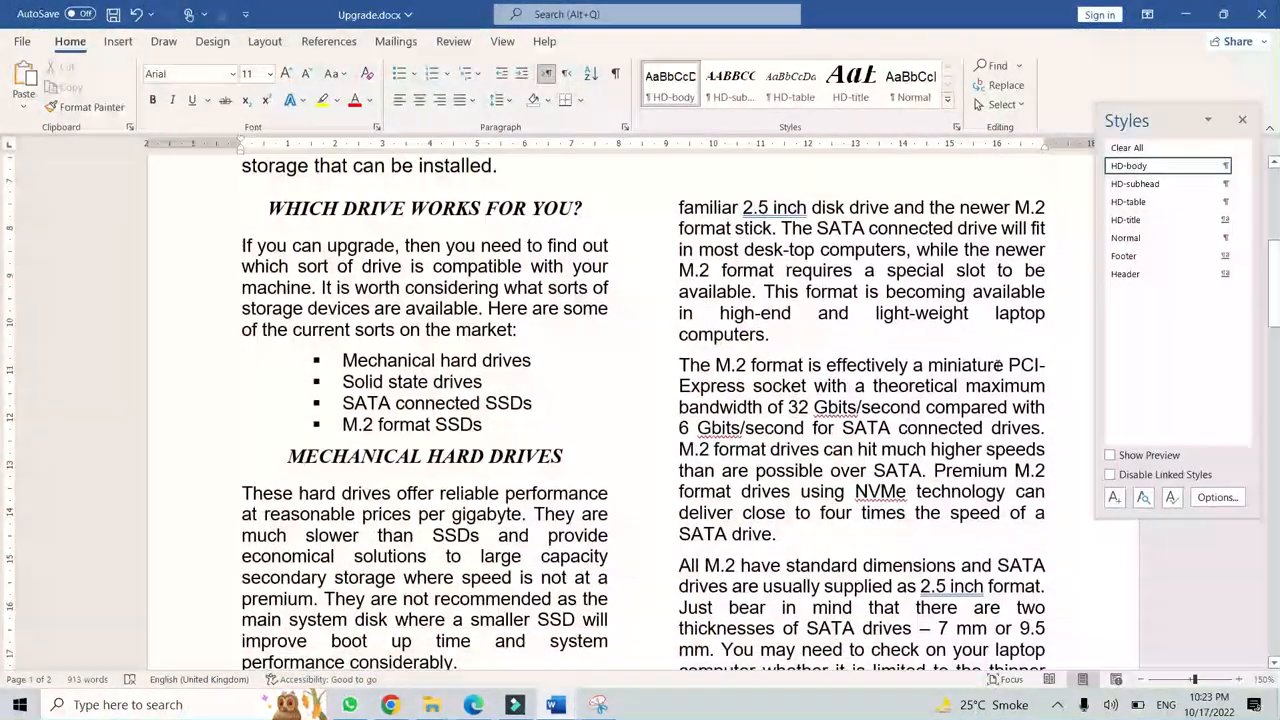
pyautogui.scroll(2, 997, 367)
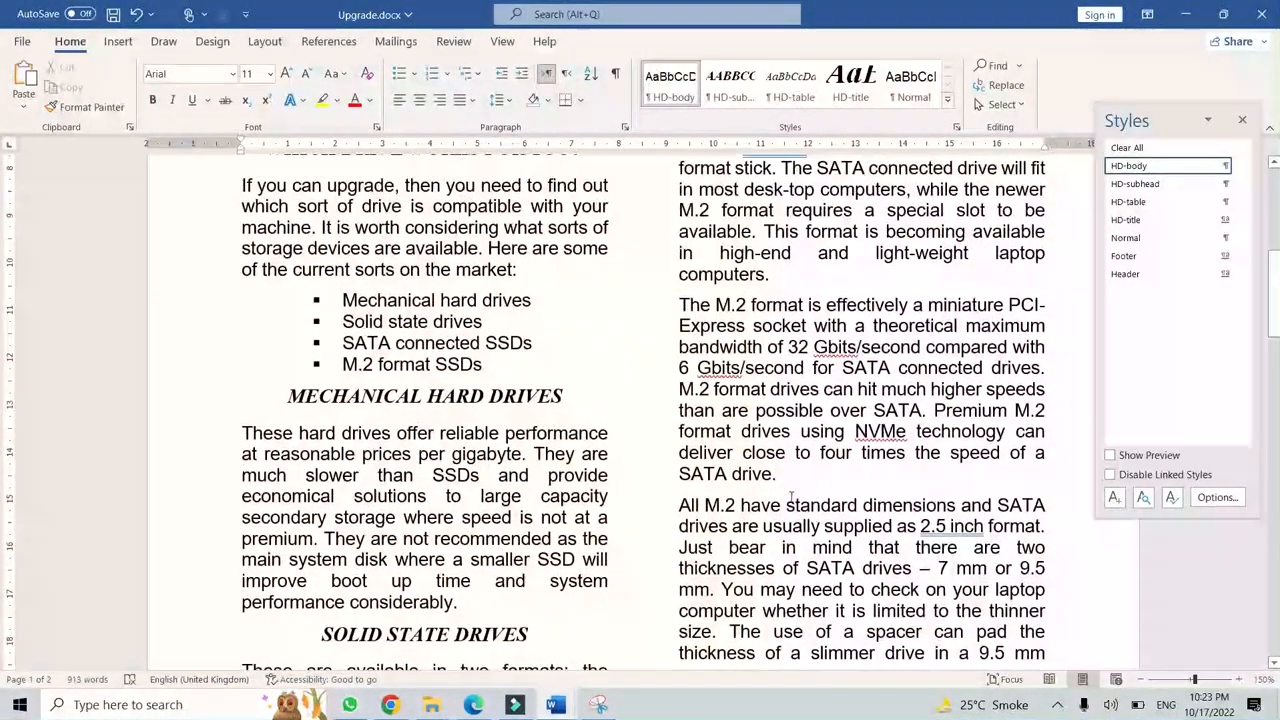
pyautogui.scroll(3, 797, 490)
pyautogui.scroll(-9, 797, 490)
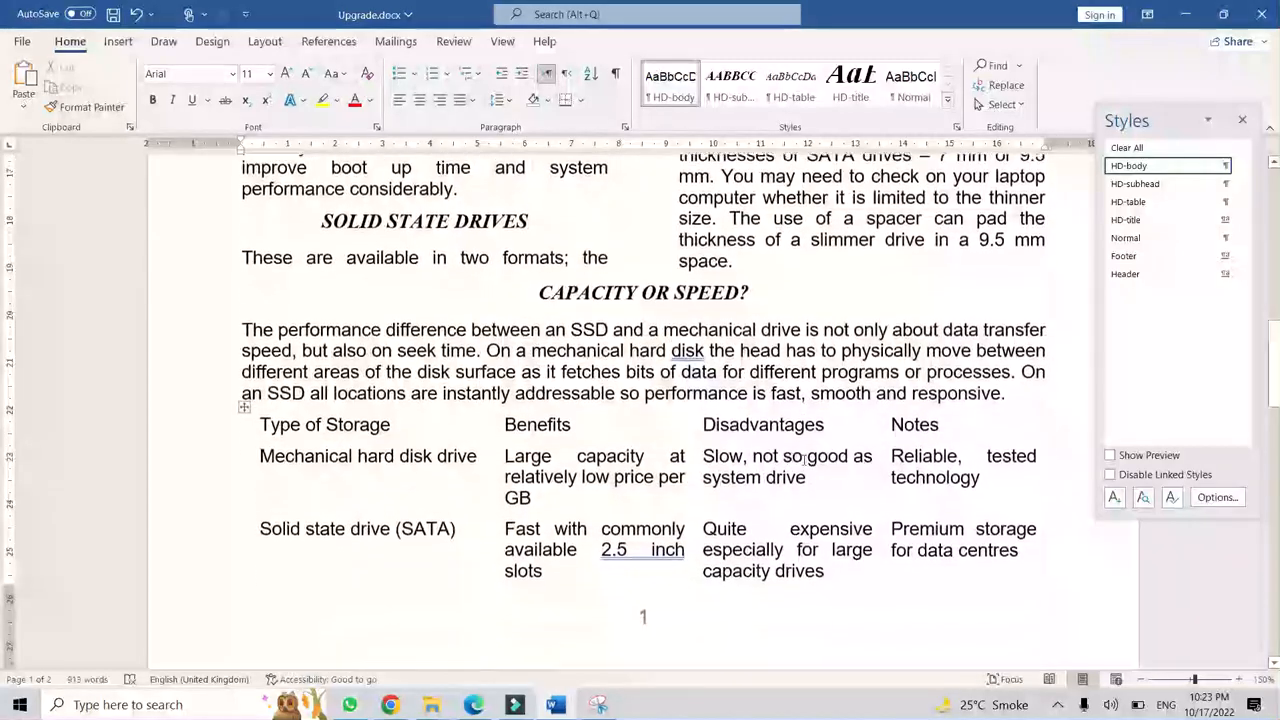
pyautogui.click(487, 704)
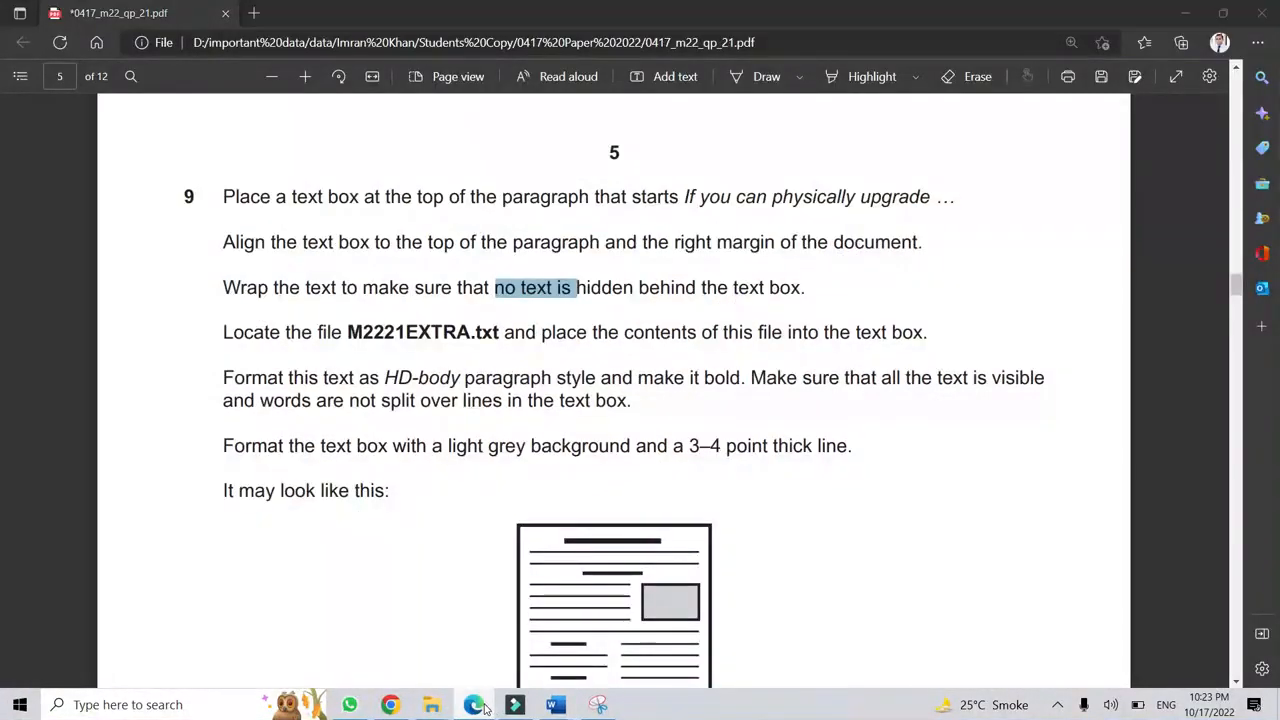
pyautogui.click(485, 707)
pyautogui.scroll(3, 774, 398)
pyautogui.scroll(4, 774, 398)
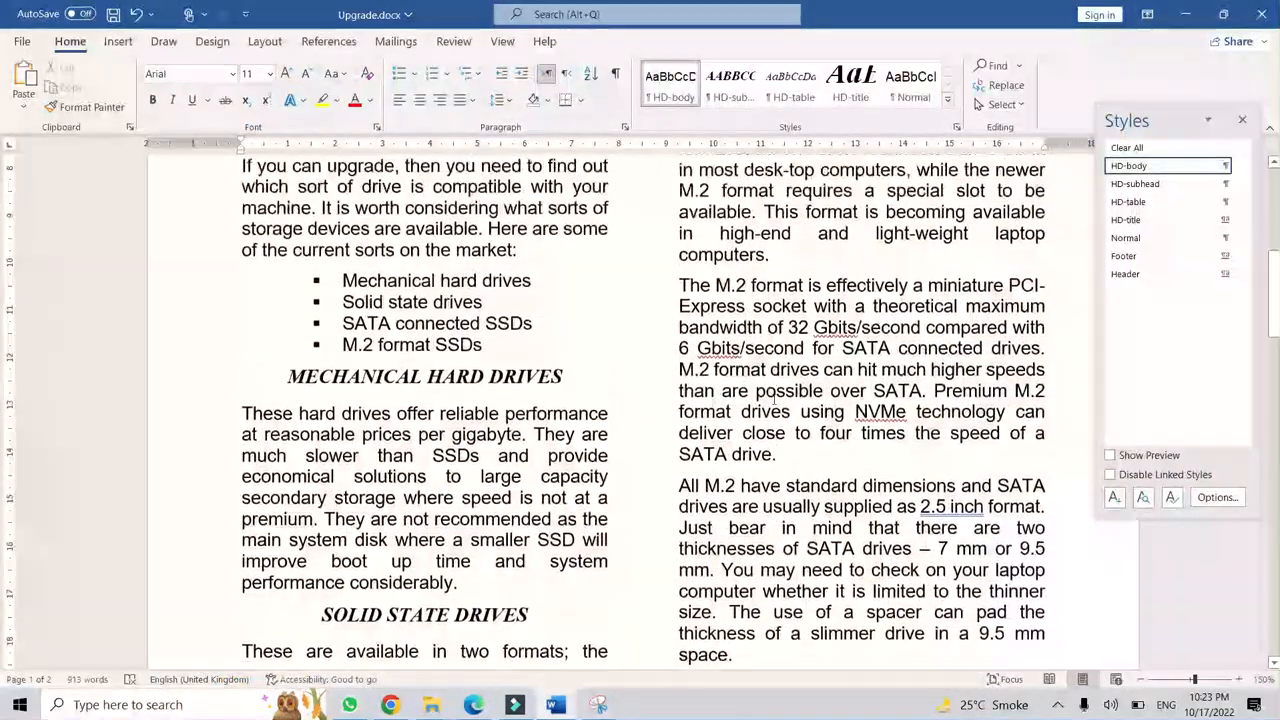
pyautogui.click(760, 338)
pyautogui.scroll(2, 760, 338)
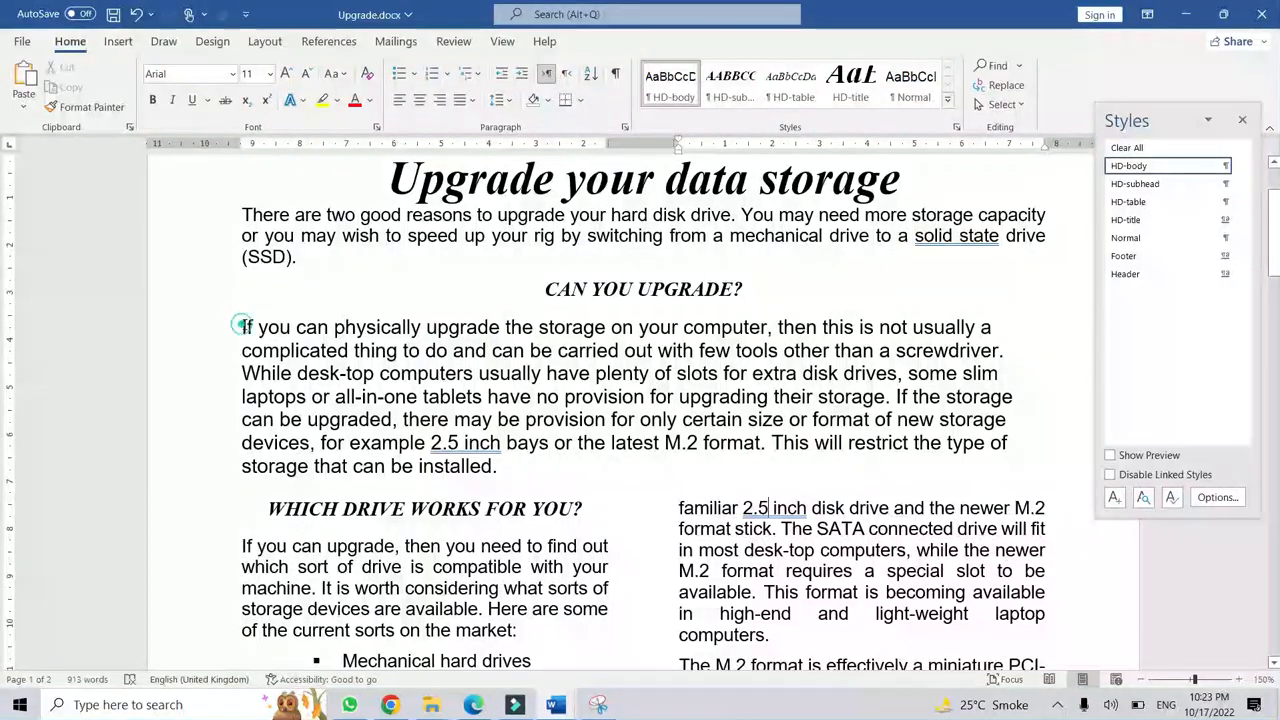
pyautogui.moveTo(243, 327); pyautogui.dragTo(530, 470)
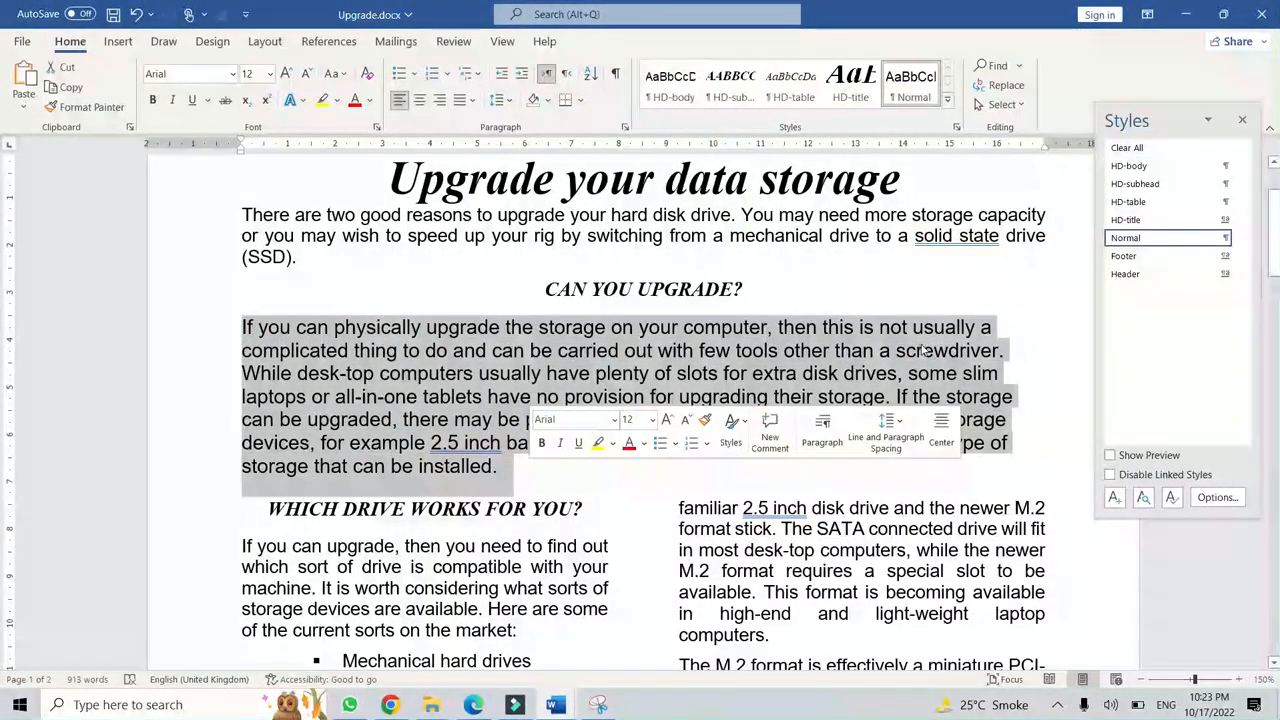
pyautogui.click(920, 341)
# Draw a text box about 2.26 cm high and 5.46 cm wide over the right end of the "If you can physically upgrade" paragraph.
pyautogui.click(119, 43)
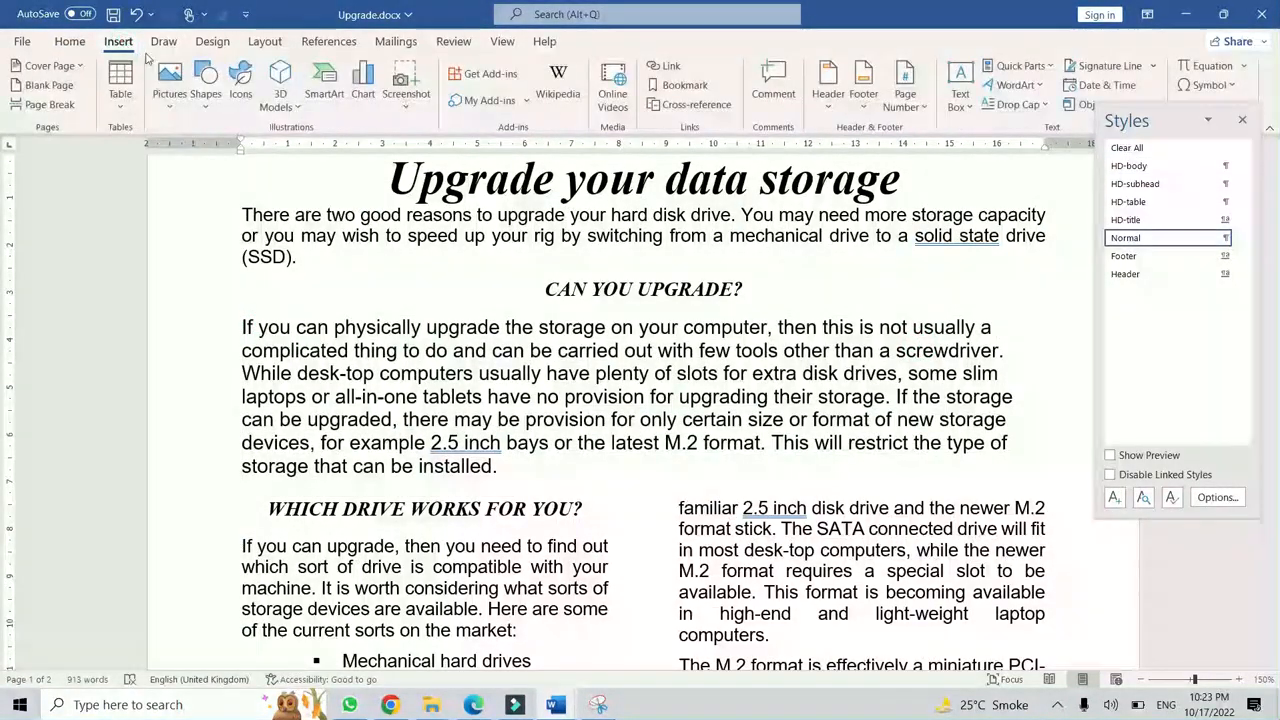
pyautogui.click(966, 104)
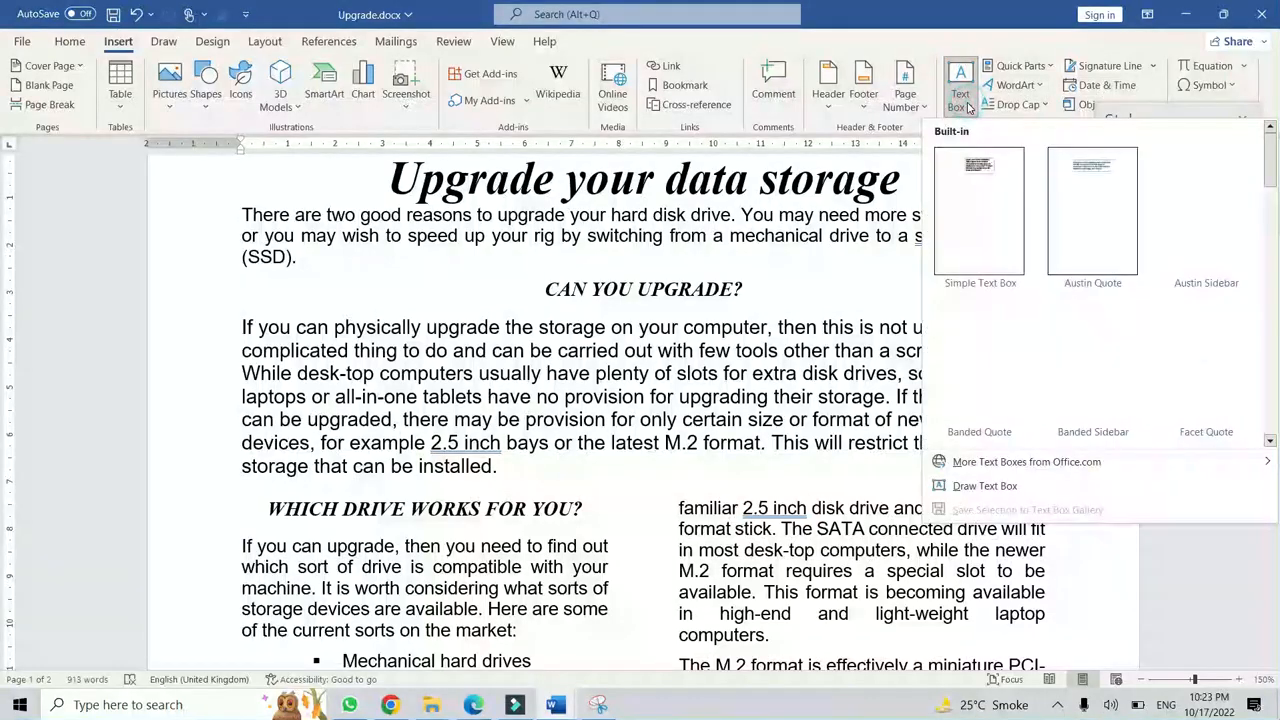
pyautogui.click(985, 486)
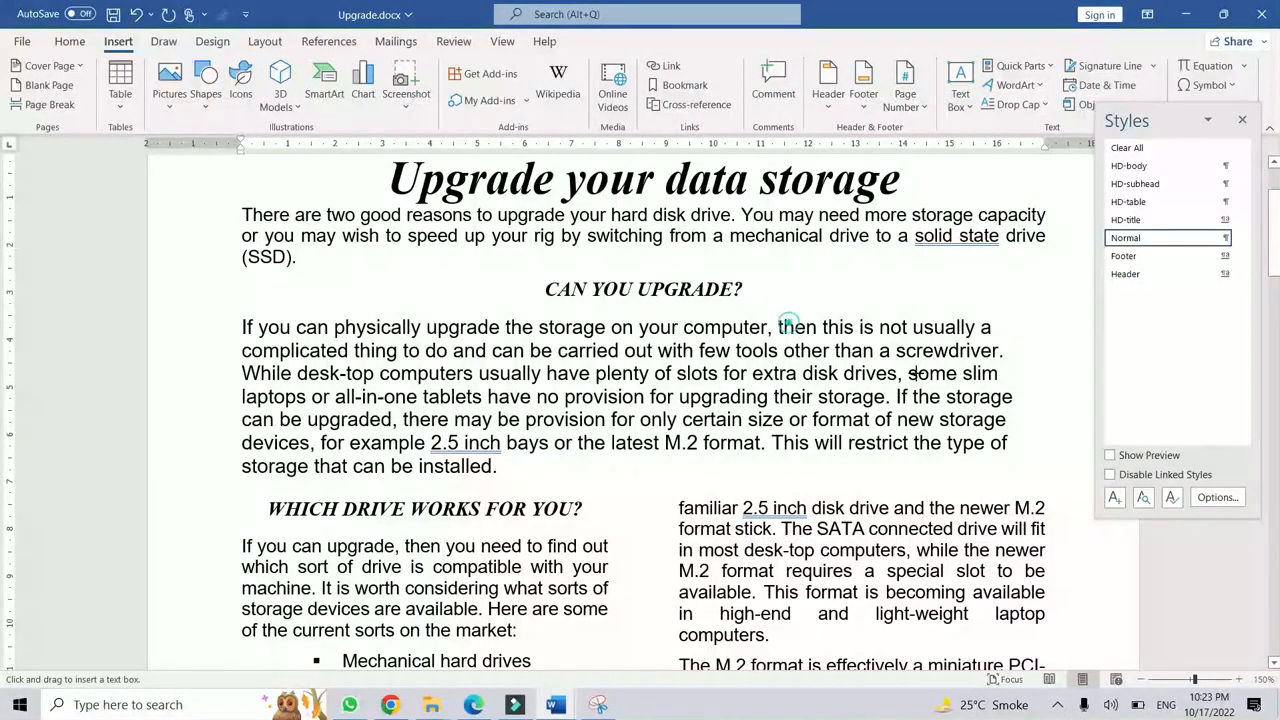
pyautogui.moveTo(788, 322); pyautogui.dragTo(1047, 430)
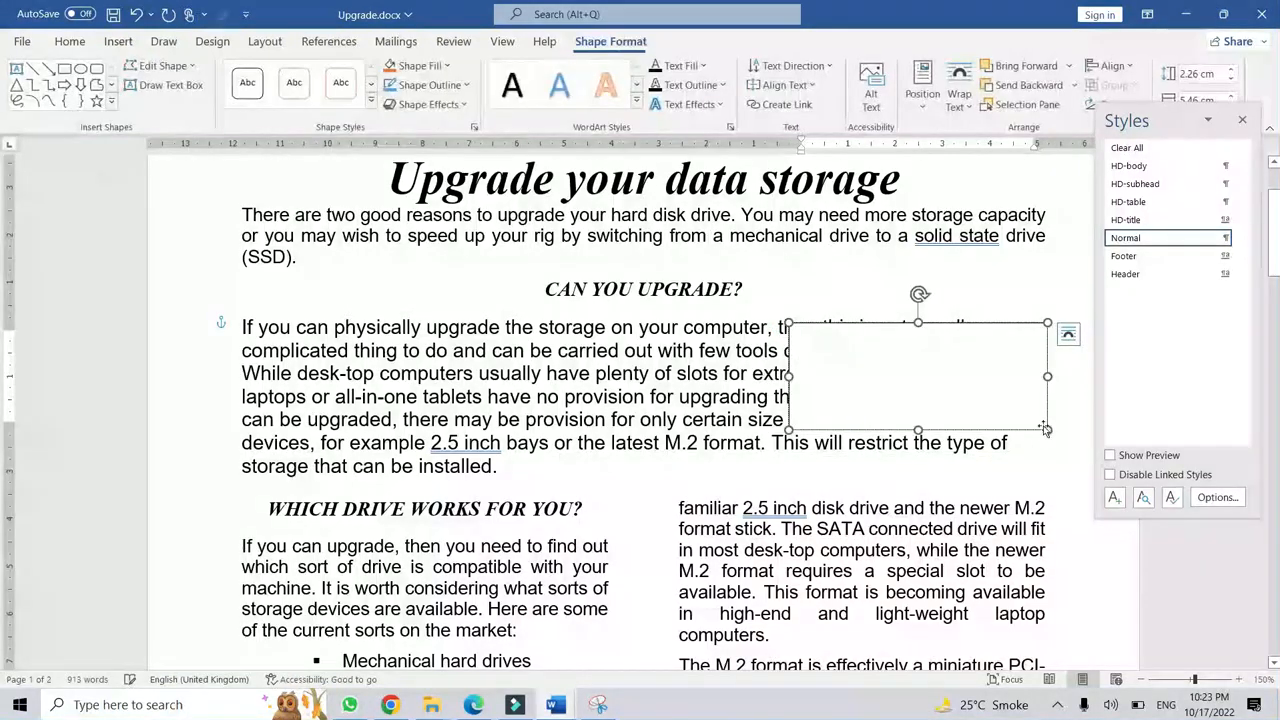
# Set the text box's text wrapping to Square.
pyautogui.click(951, 323)
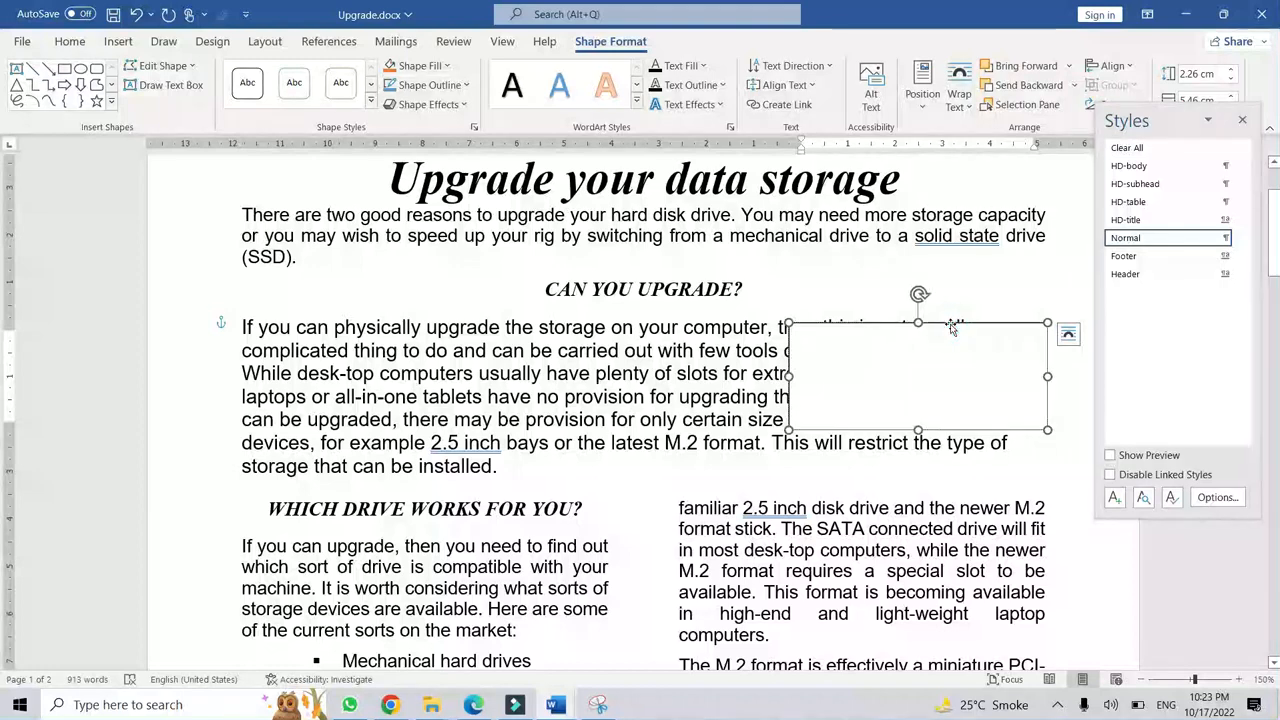
pyautogui.click(959, 97)
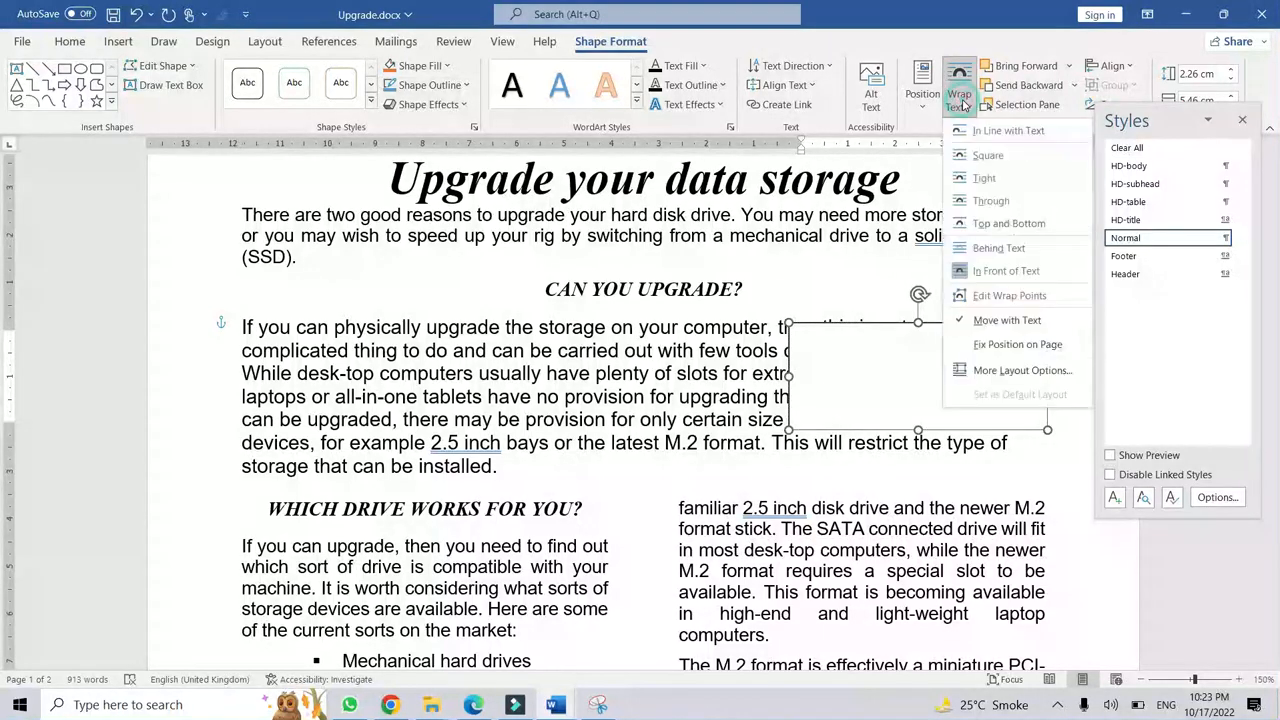
pyautogui.click(963, 153)
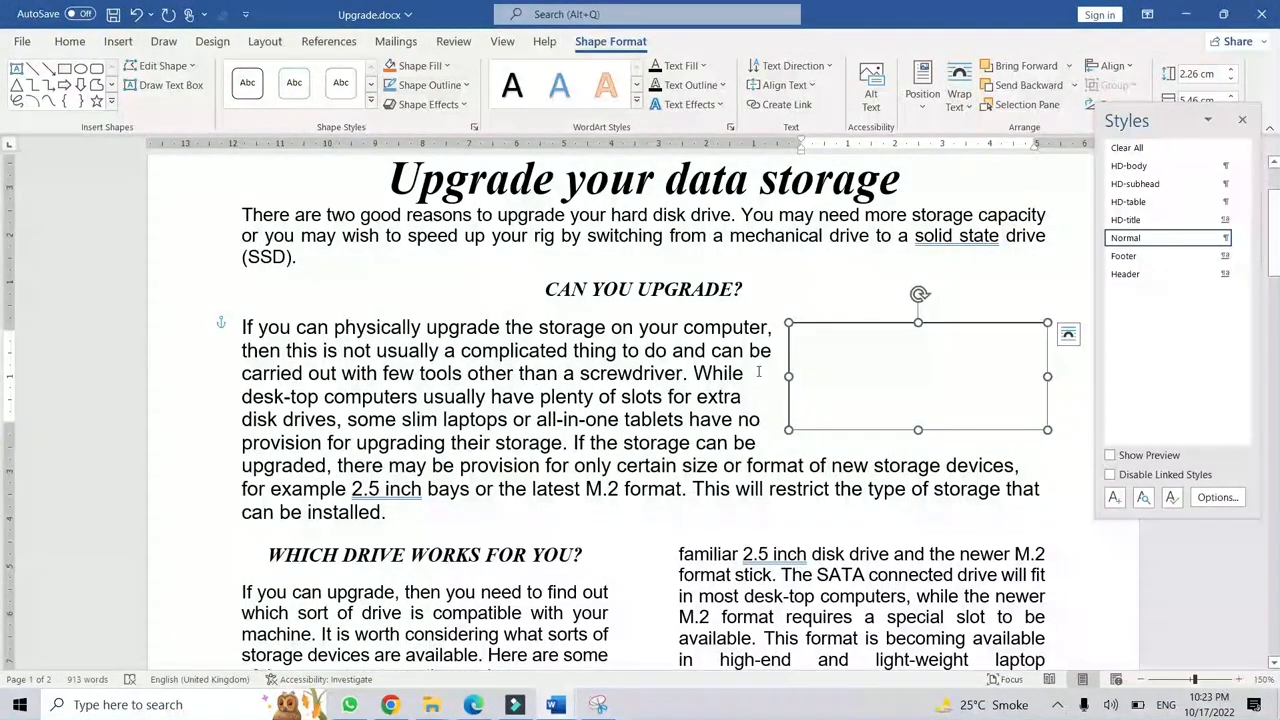
# Nudge the text box into place near the right margin, with its top edge level with the paragraph's first line.
pyautogui.click(768, 340)
pyautogui.click(814, 323)
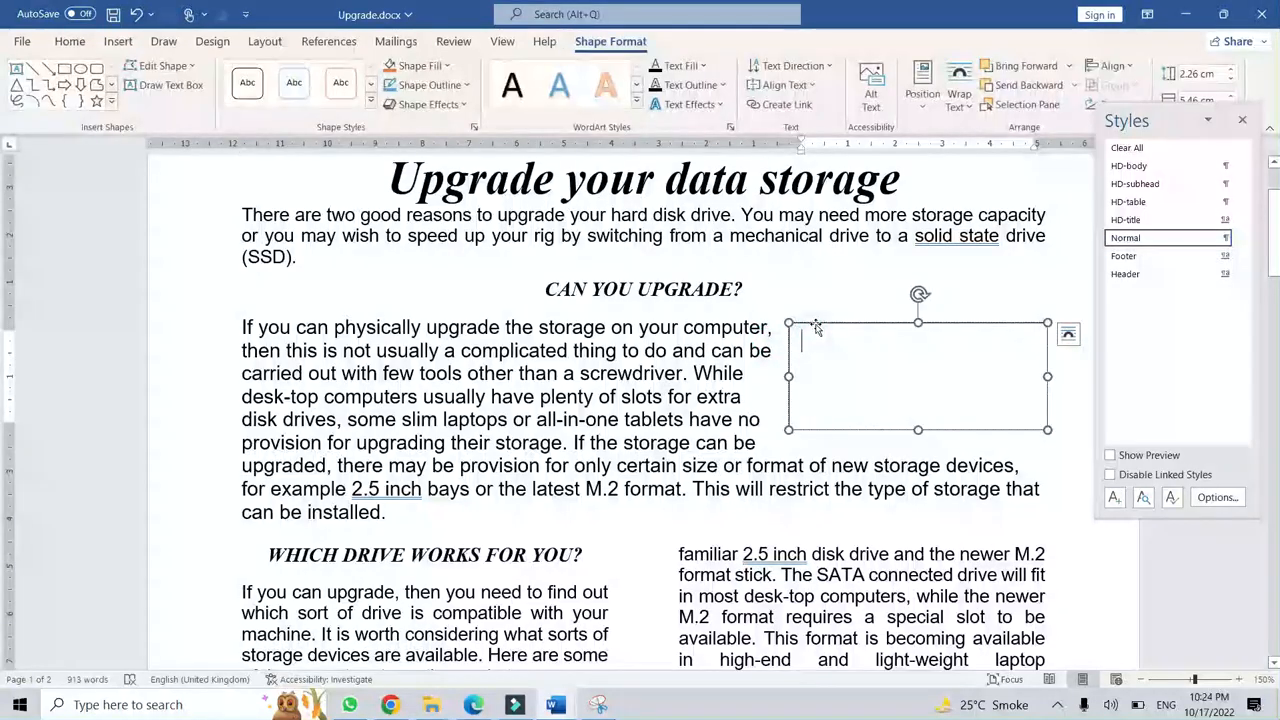
pyautogui.moveTo(814, 323); pyautogui.dragTo(812, 325)
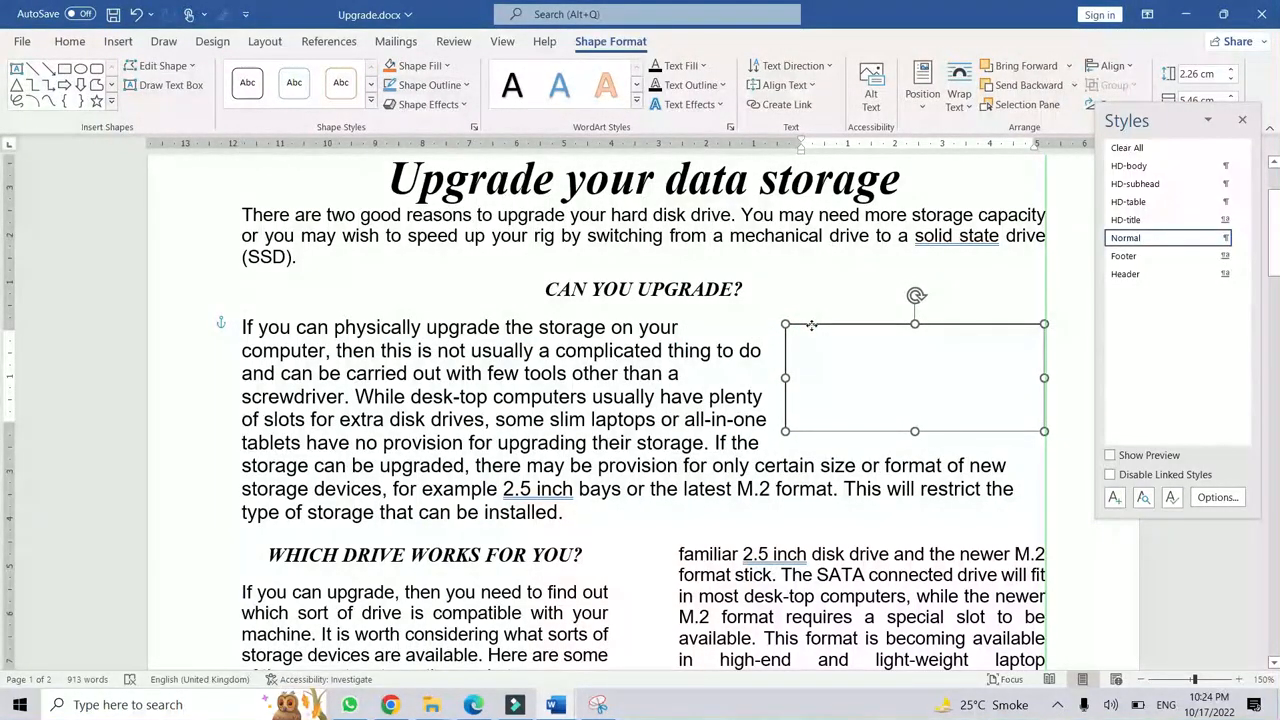
pyautogui.moveTo(812, 328); pyautogui.dragTo(812, 328)
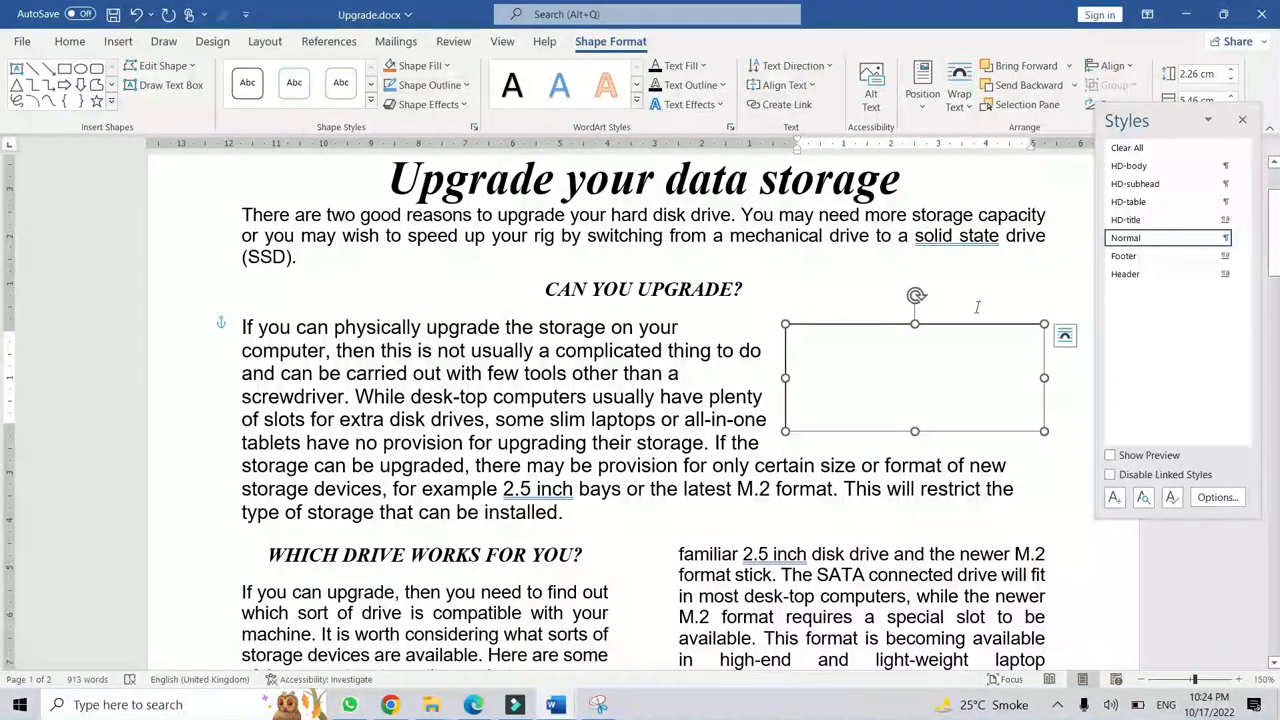
pyautogui.moveTo(969, 327)
pyautogui.mouseDown()
pyautogui.moveTo(947, 326)
pyautogui.moveTo(957, 321)
pyautogui.mouseUp()
# Switch to the exam paper in Edge and read the question 9 instruction about placing the contents of M2221EXTRA.txt.
pyautogui.click(473, 704)
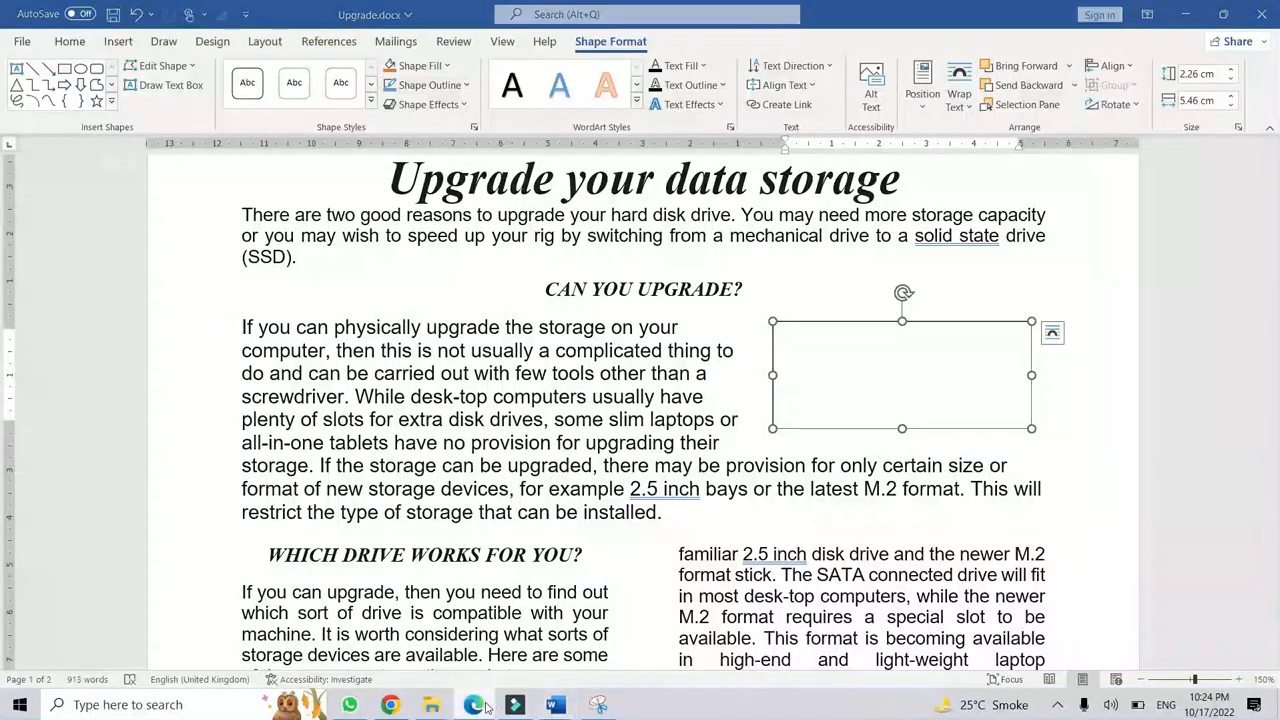
pyautogui.click(671, 295)
pyautogui.scroll(-1, 673, 297)
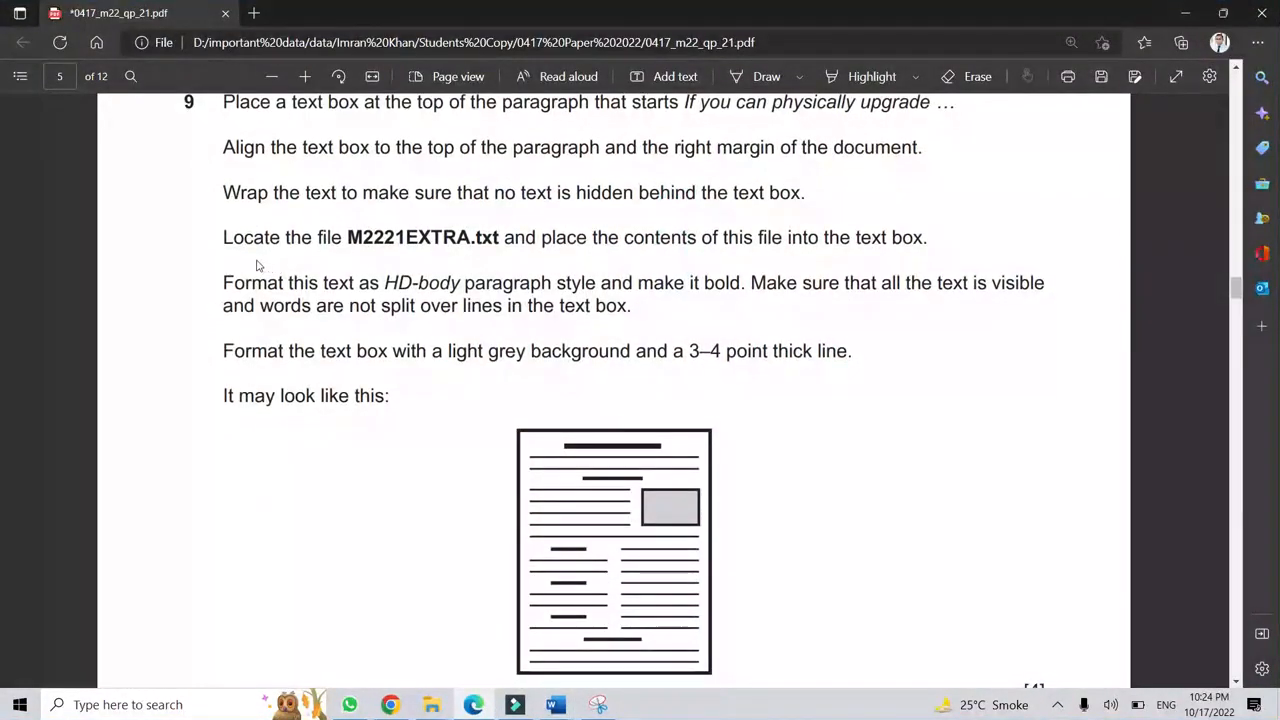
pyautogui.moveTo(224, 237); pyautogui.dragTo(500, 231)
pyautogui.click(381, 248)
pyautogui.moveTo(347, 237); pyautogui.dragTo(493, 233)
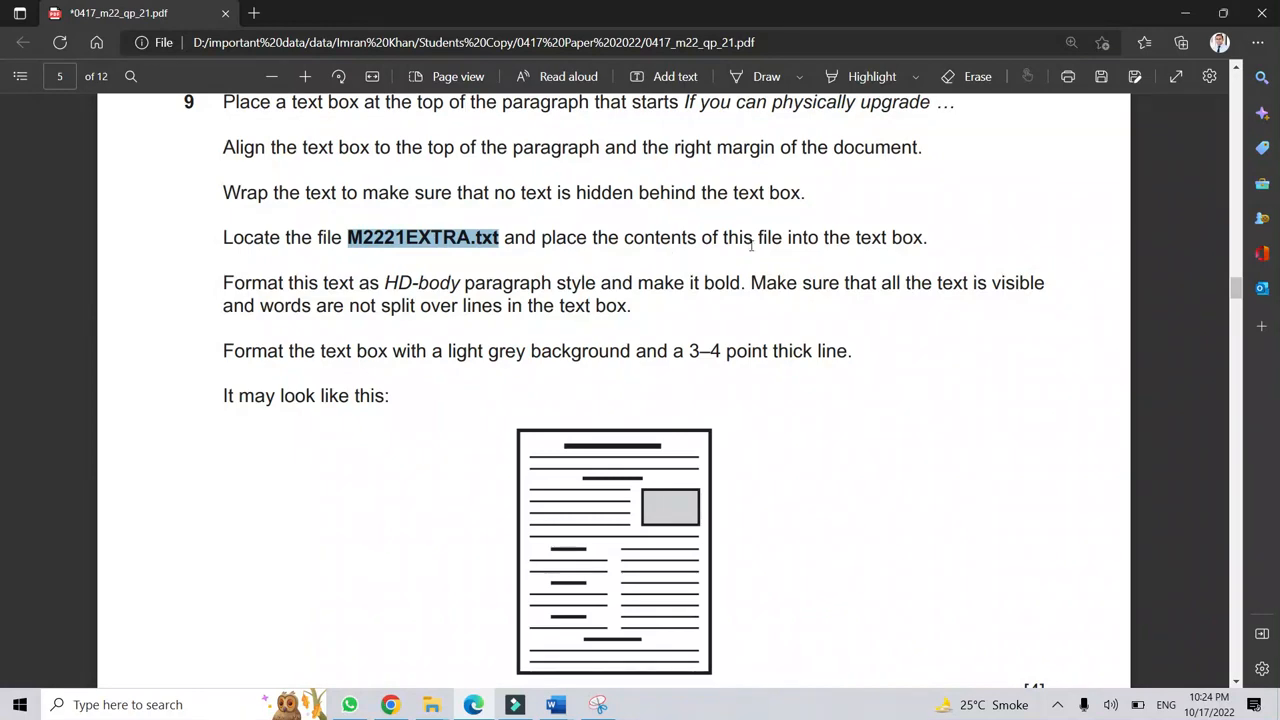
pyautogui.click(955, 241)
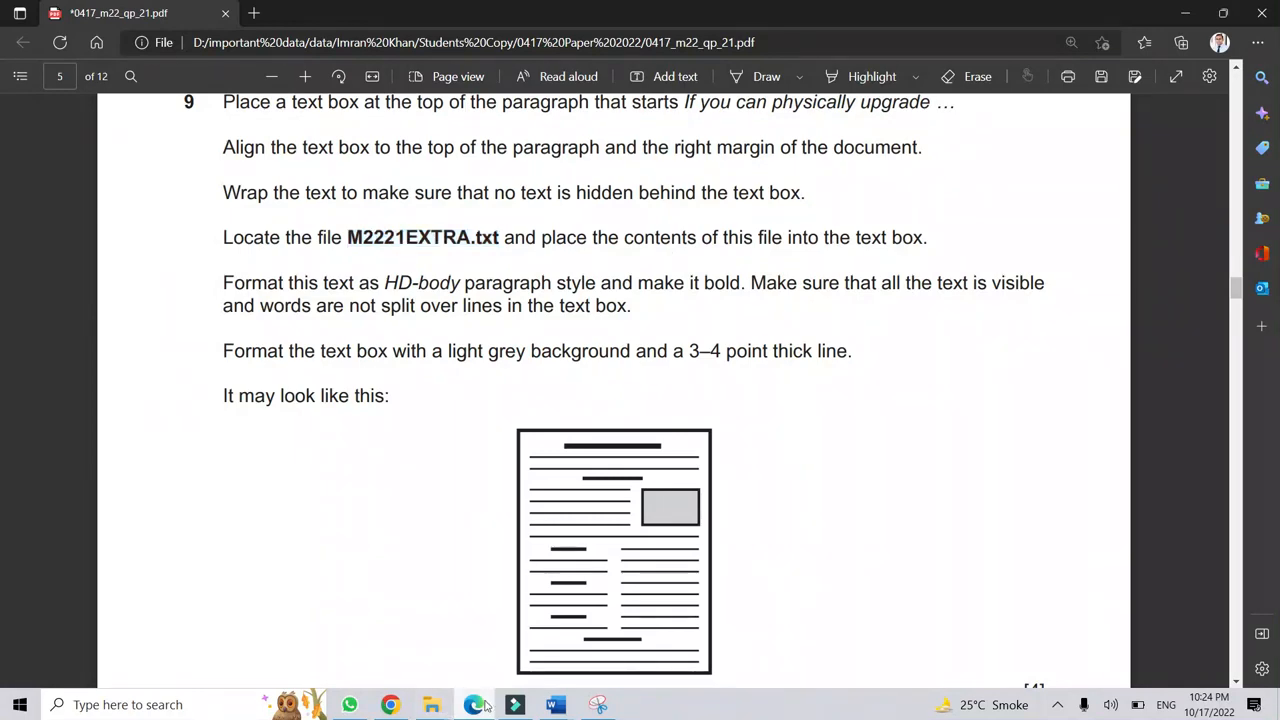
# Open M2221EXTRA.txt from the source files folder in File Explorer and copy all of its text.
pyautogui.click(431, 704)
pyautogui.click(392, 642)
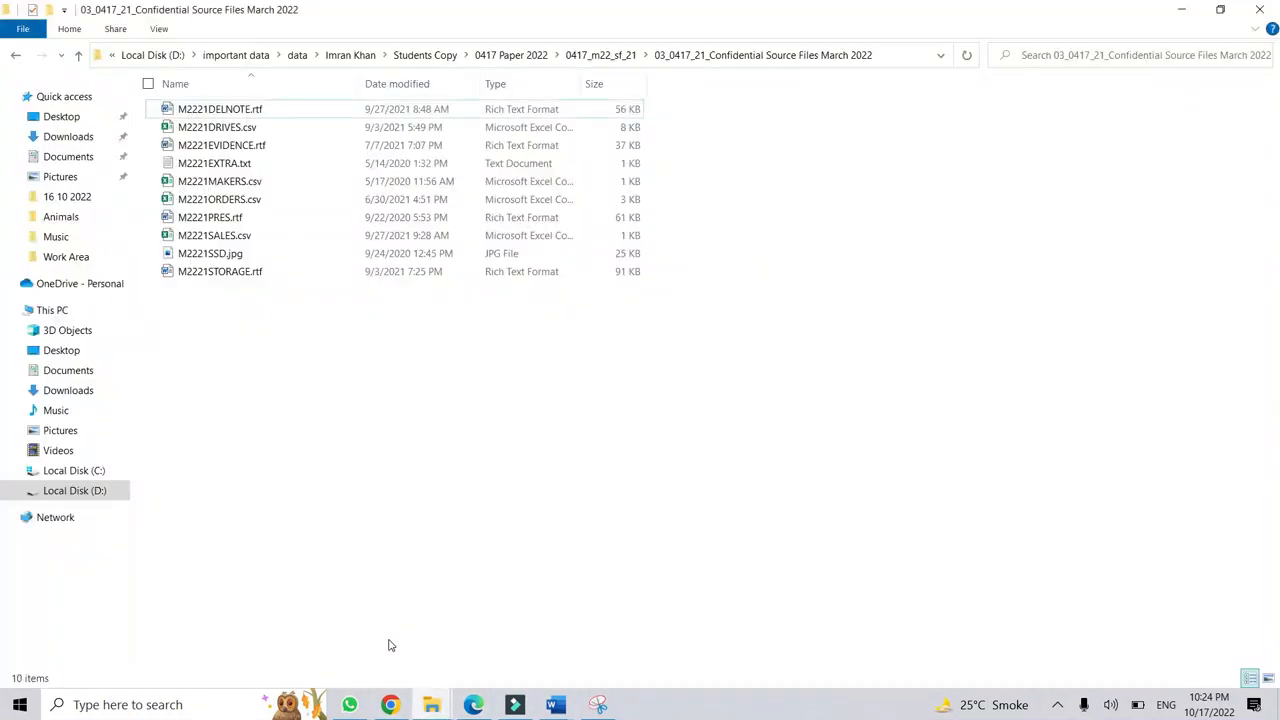
pyautogui.click(250, 167)
pyautogui.doubleClick(250, 167)
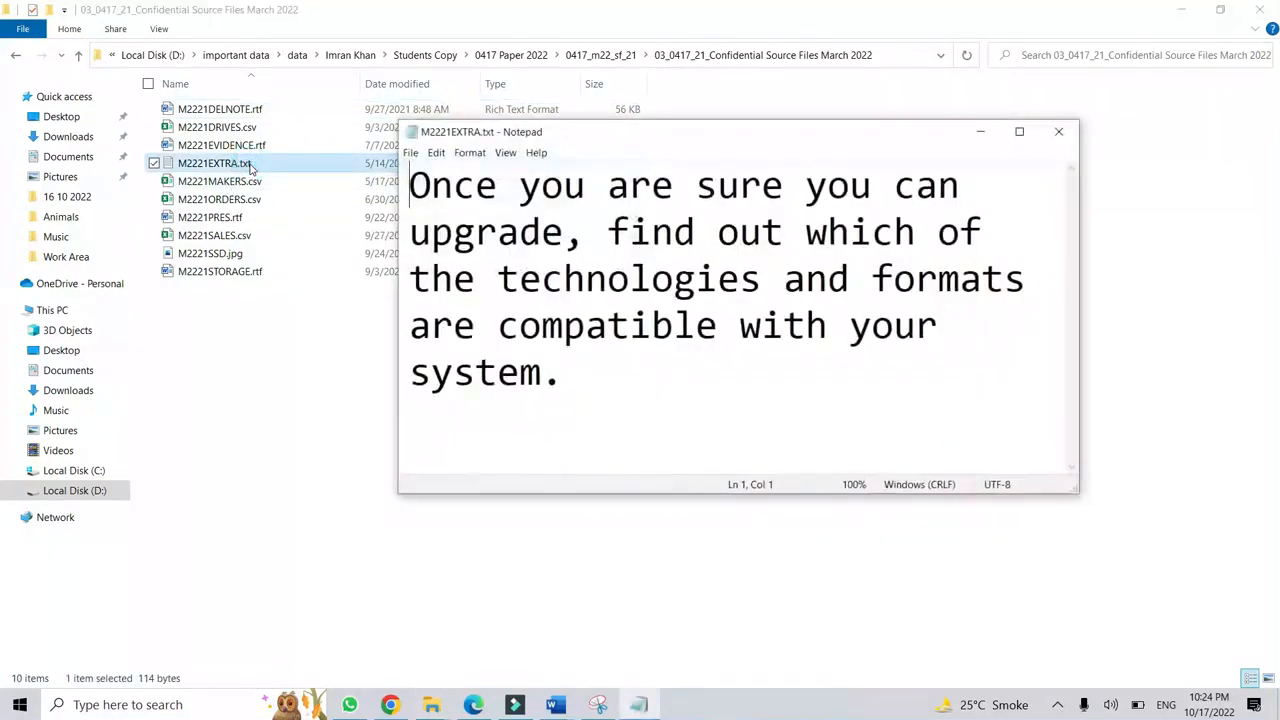
pyautogui.moveTo(578, 375); pyautogui.dragTo(390, 193)
pyautogui.rightClick(530, 224)
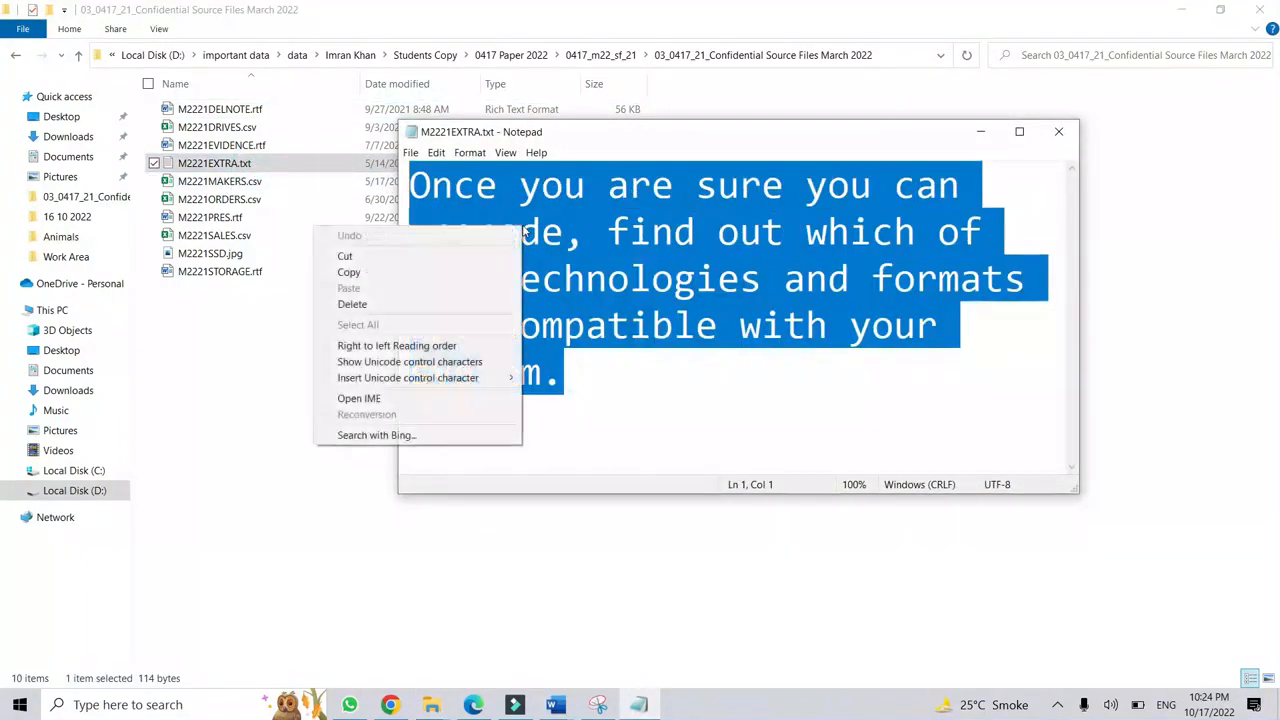
pyautogui.click(404, 274)
# Switch to Upgrade.docx and paste the copied text into the text box.
pyautogui.moveTo(556, 705)
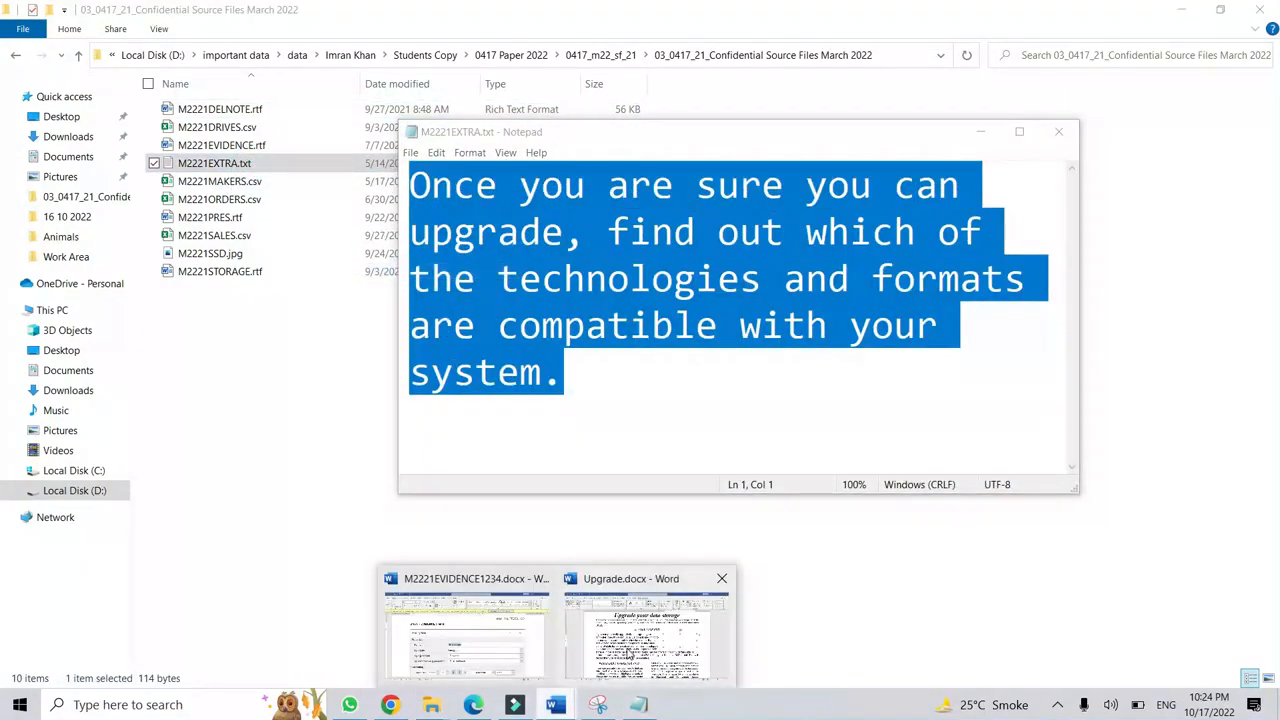
pyautogui.click(660, 618)
pyautogui.click(830, 395)
pyautogui.rightClick(835, 385)
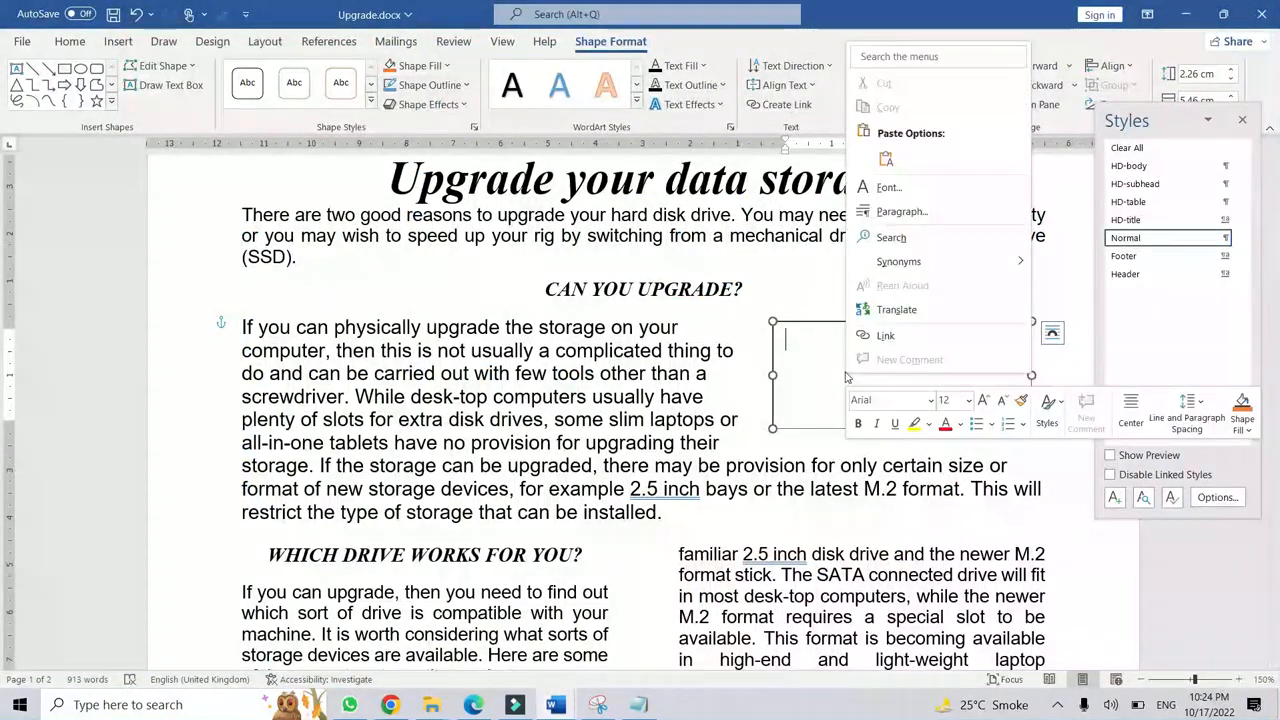
pyautogui.click(898, 157)
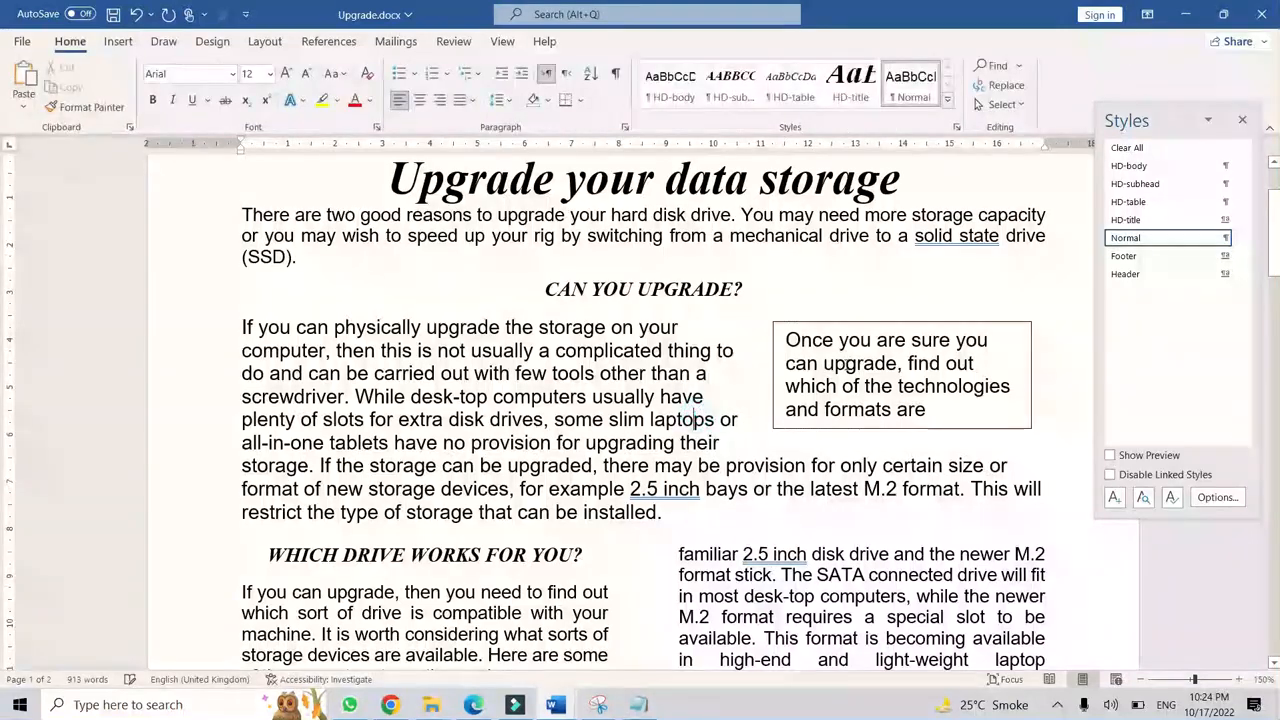
# Switch to the exam paper and read which paragraph style the text box contents require.
pyautogui.click(478, 705)
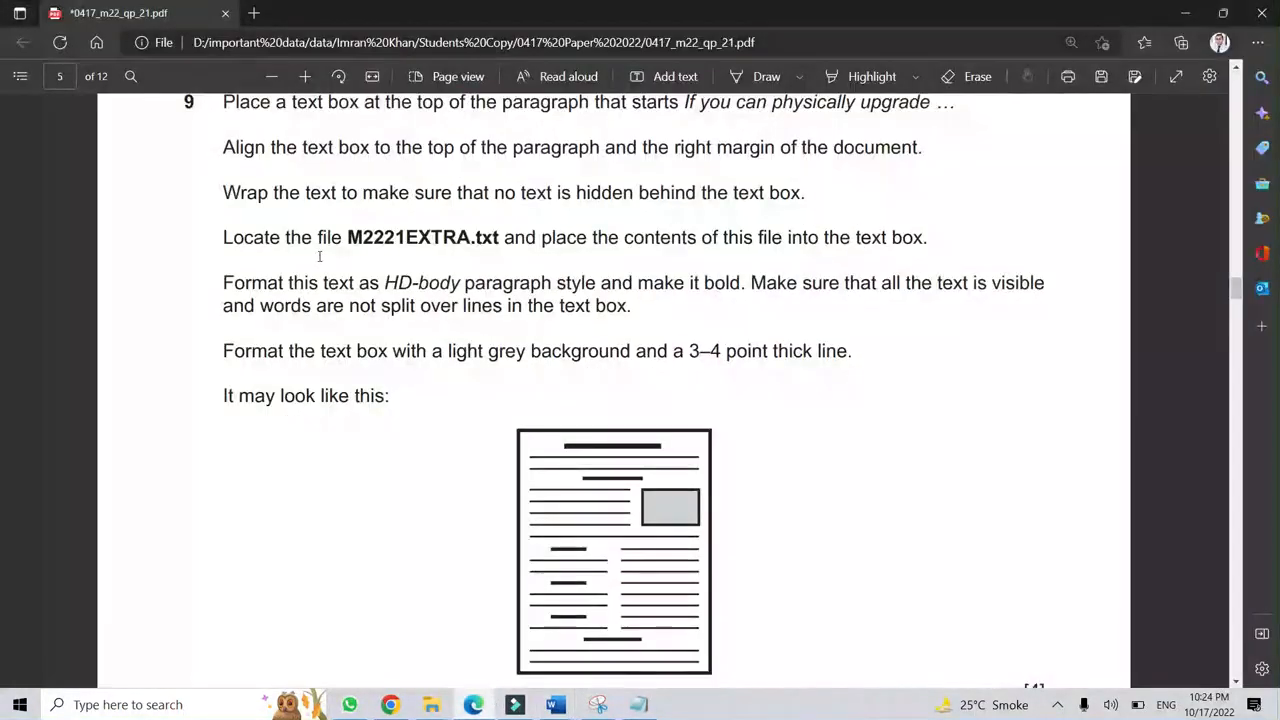
pyautogui.moveTo(268, 283); pyautogui.dragTo(596, 283)
pyautogui.click(388, 283)
pyautogui.click(581, 283)
# Return to Upgrade.docx and apply the HD-body style to all the text in the text box.
pyautogui.moveTo(566, 706)
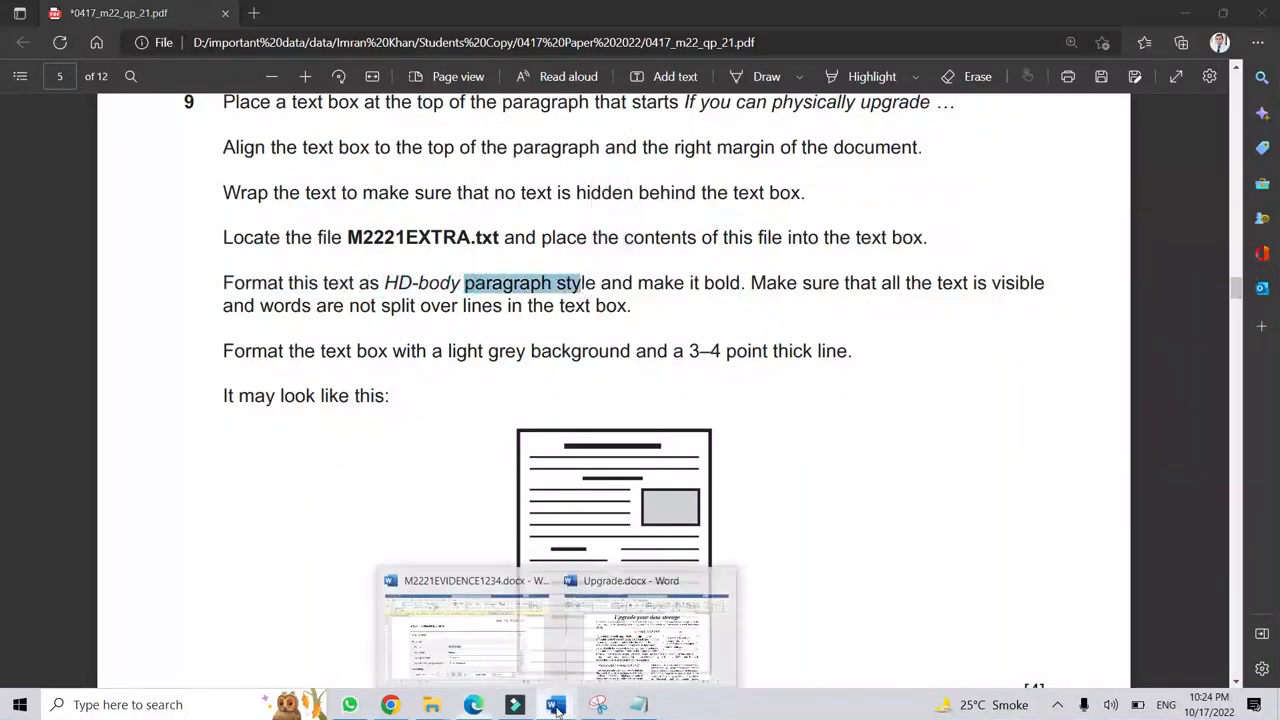
pyautogui.click(640, 615)
pyautogui.click(940, 402)
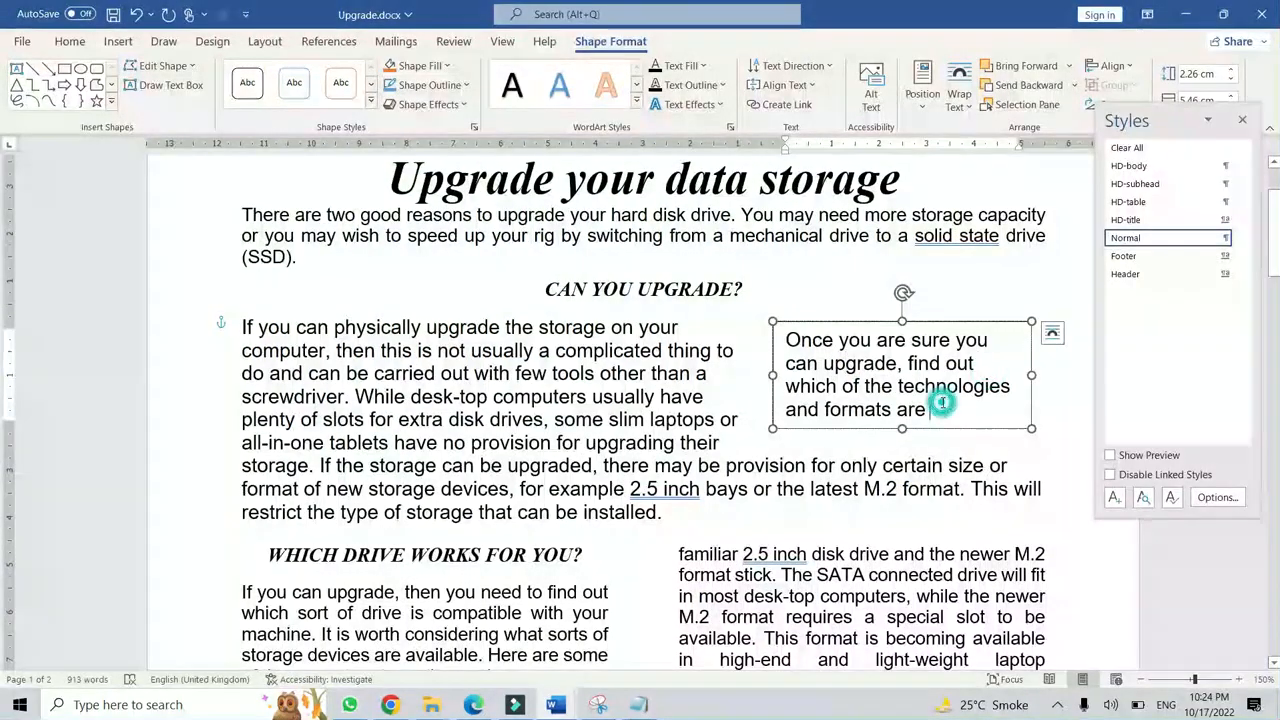
pyautogui.hotkey('ctrl', 'a')
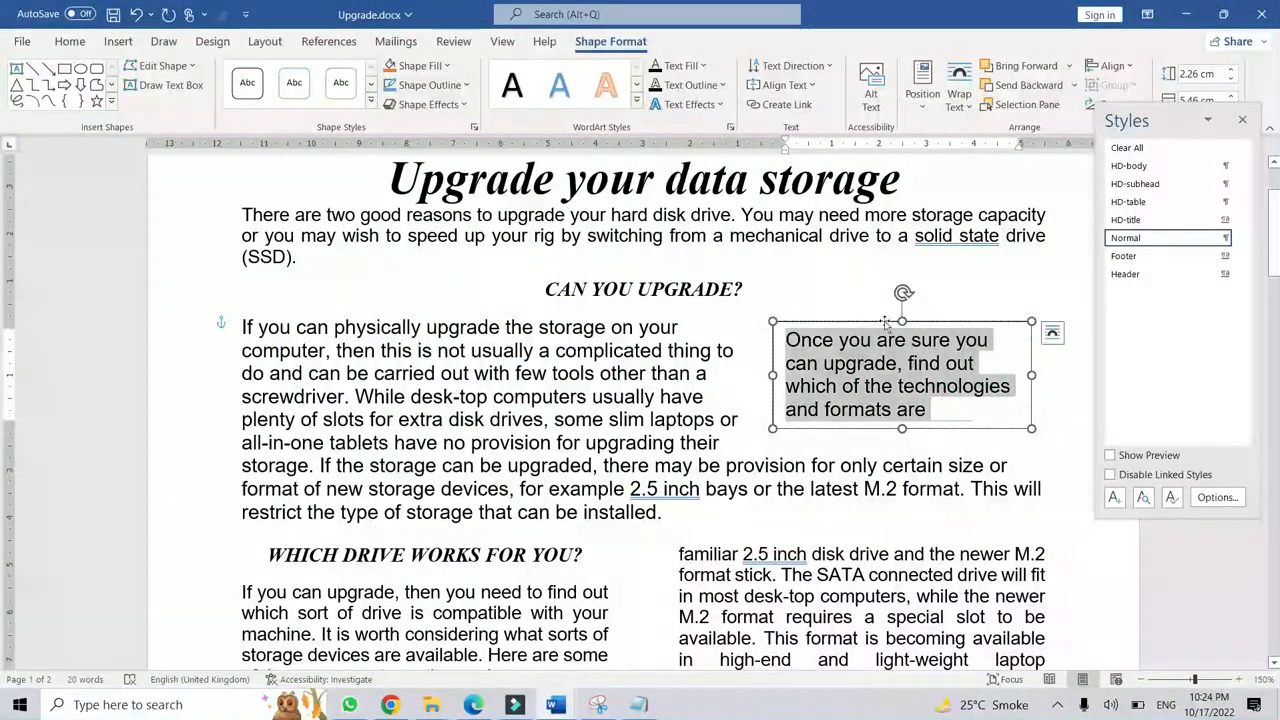
pyautogui.click(1146, 169)
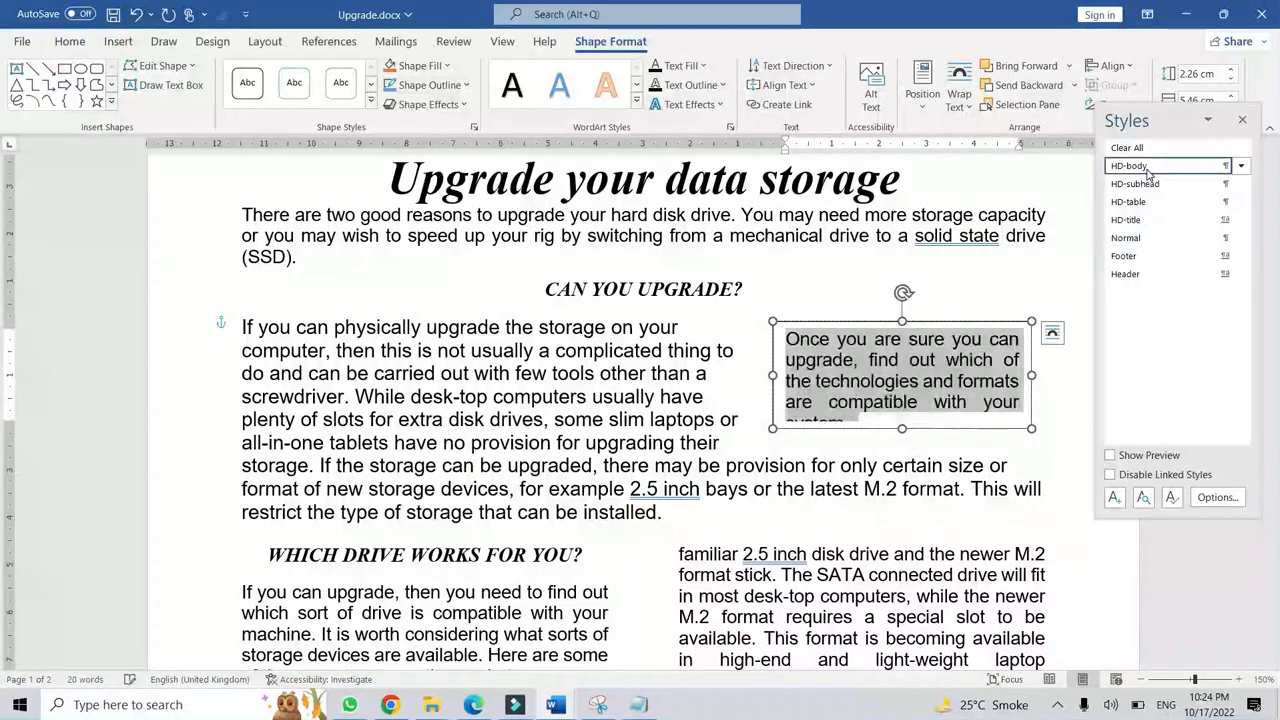
pyautogui.click(958, 380)
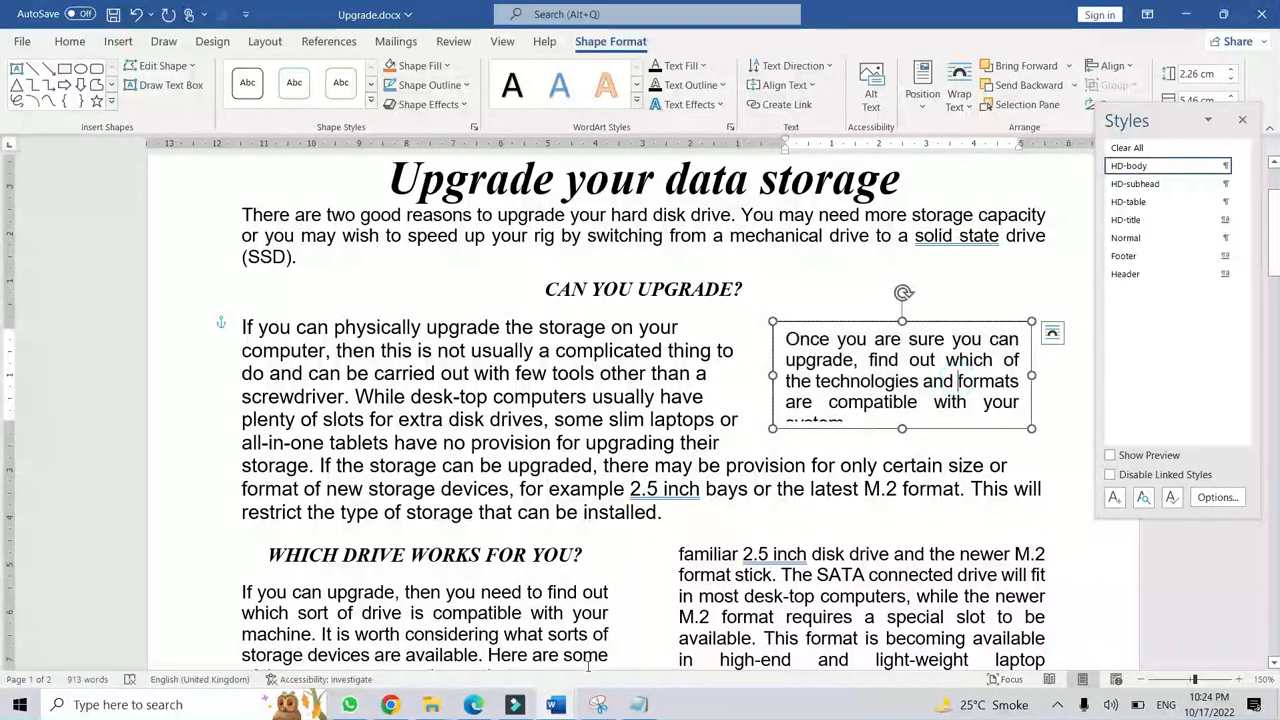
# Check the text formatting instruction in the exam paper, return to Upgrade.docx, and make all the text box text bold.
pyautogui.click(480, 704)
pyautogui.click(730, 274)
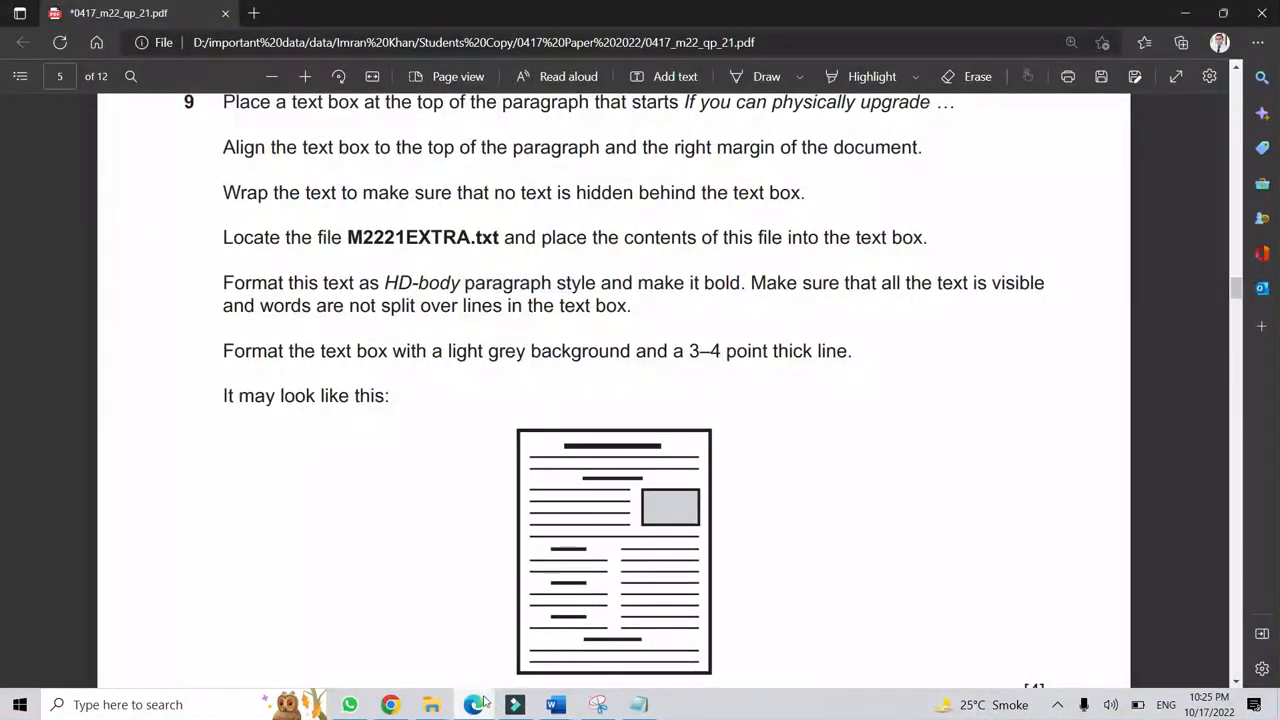
pyautogui.click(556, 704)
pyautogui.click(833, 378)
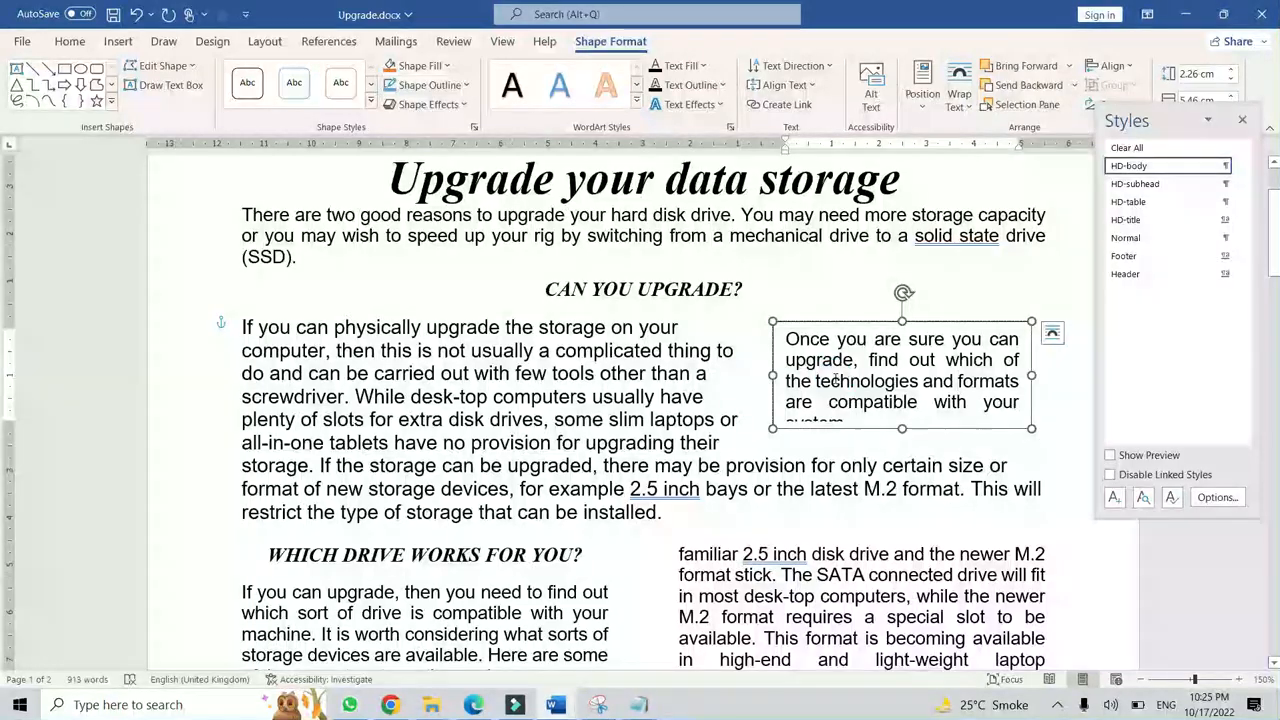
pyautogui.hotkey('ctrl', 'a')
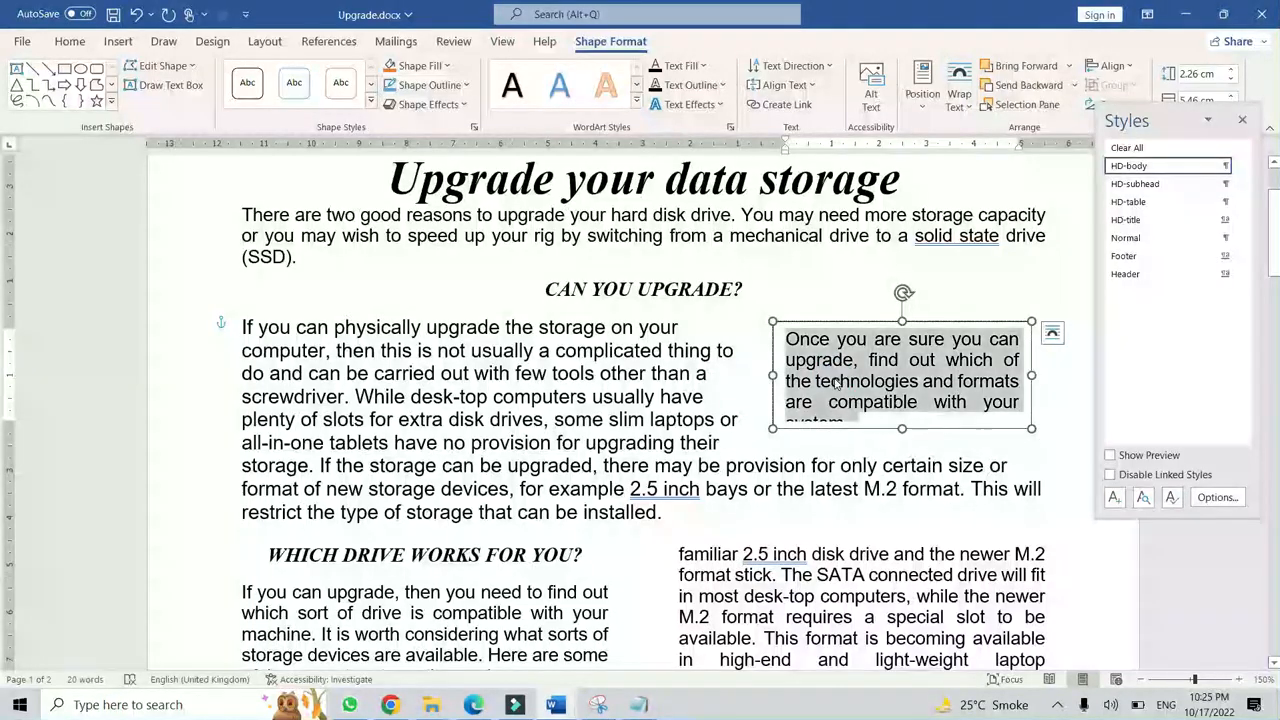
pyautogui.click(70, 41)
pyautogui.click(153, 101)
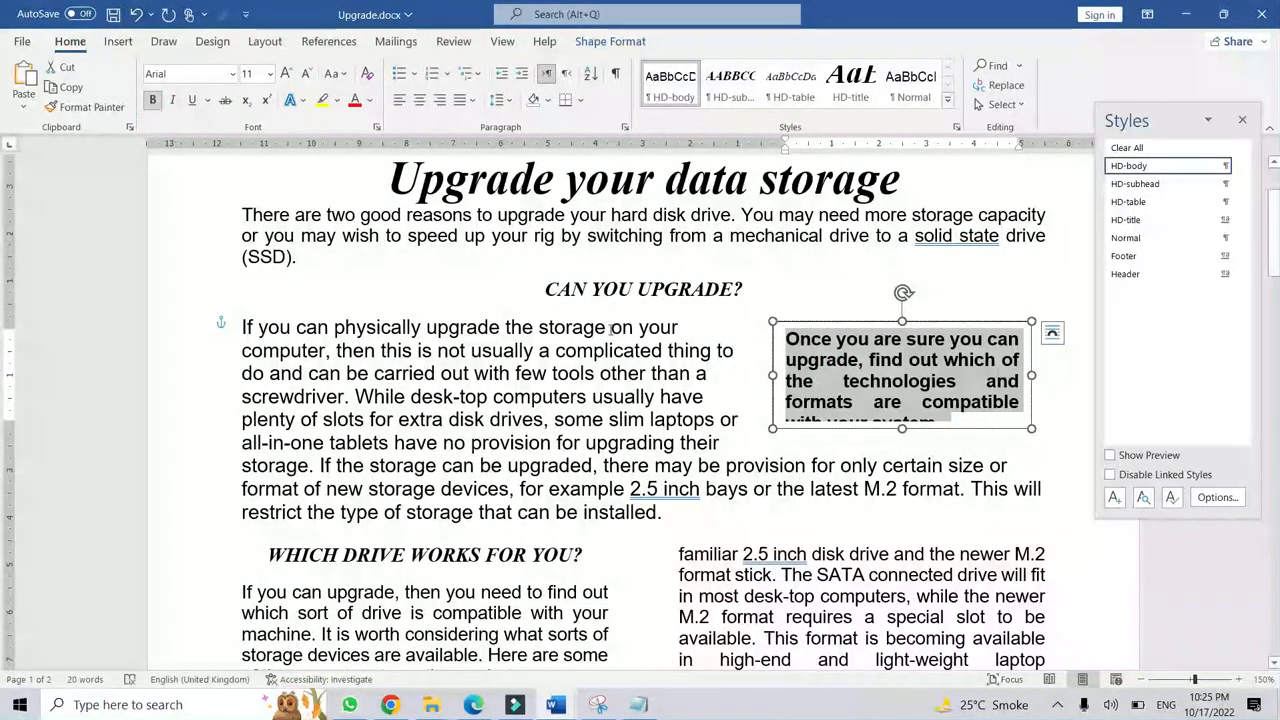
# Switch to the exam paper and read question 9's requirements for text visibility, word splitting and the text box background.
pyautogui.click(474, 705)
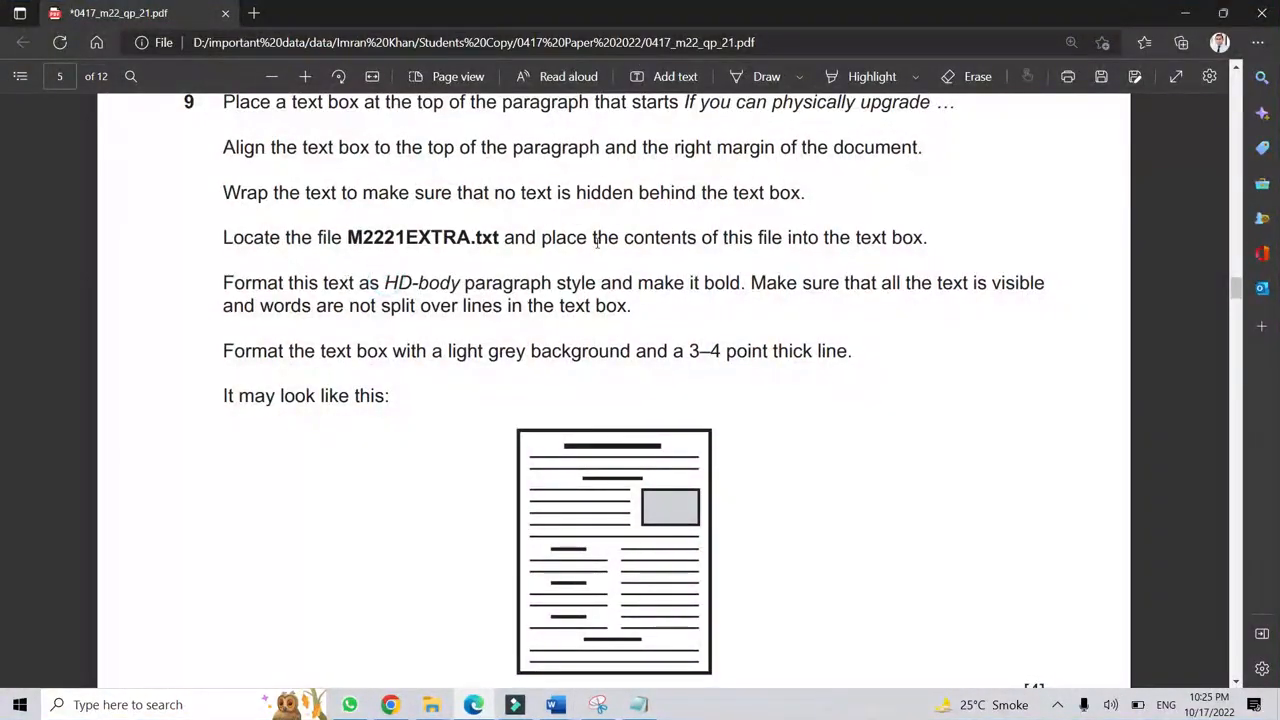
pyautogui.scroll(-2, 422, 334)
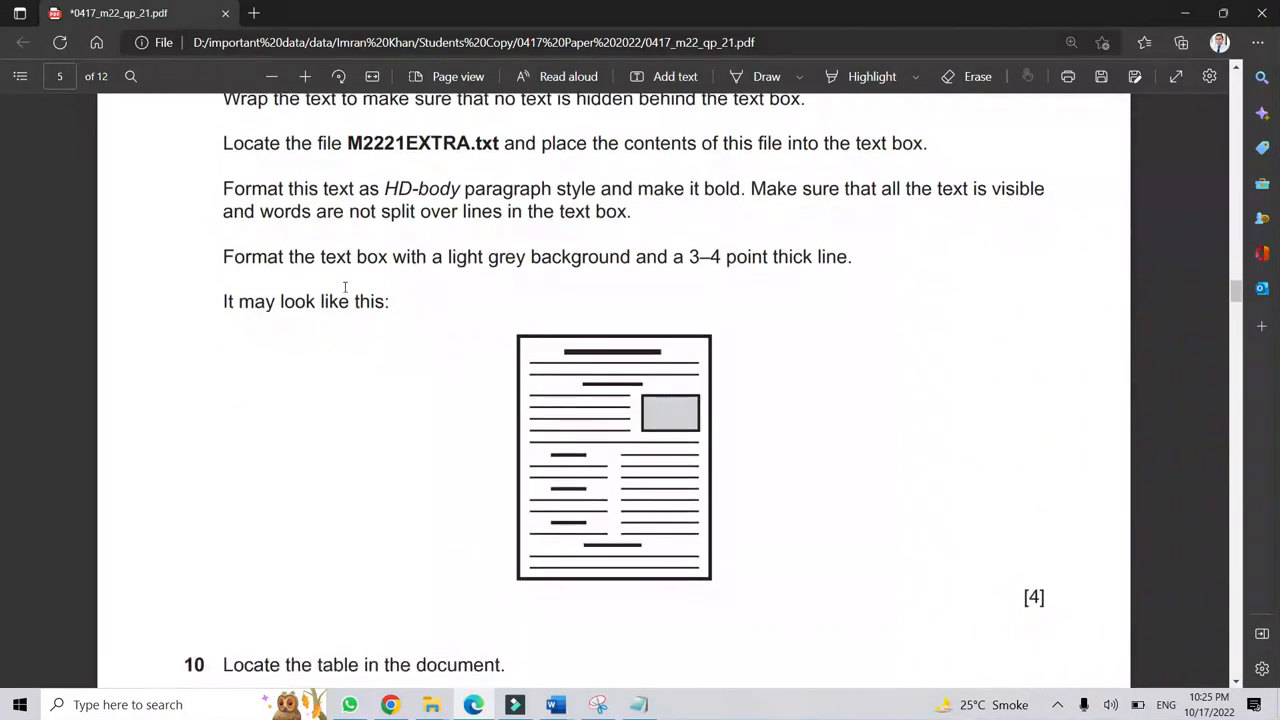
pyautogui.moveTo(448, 256); pyautogui.dragTo(658, 256)
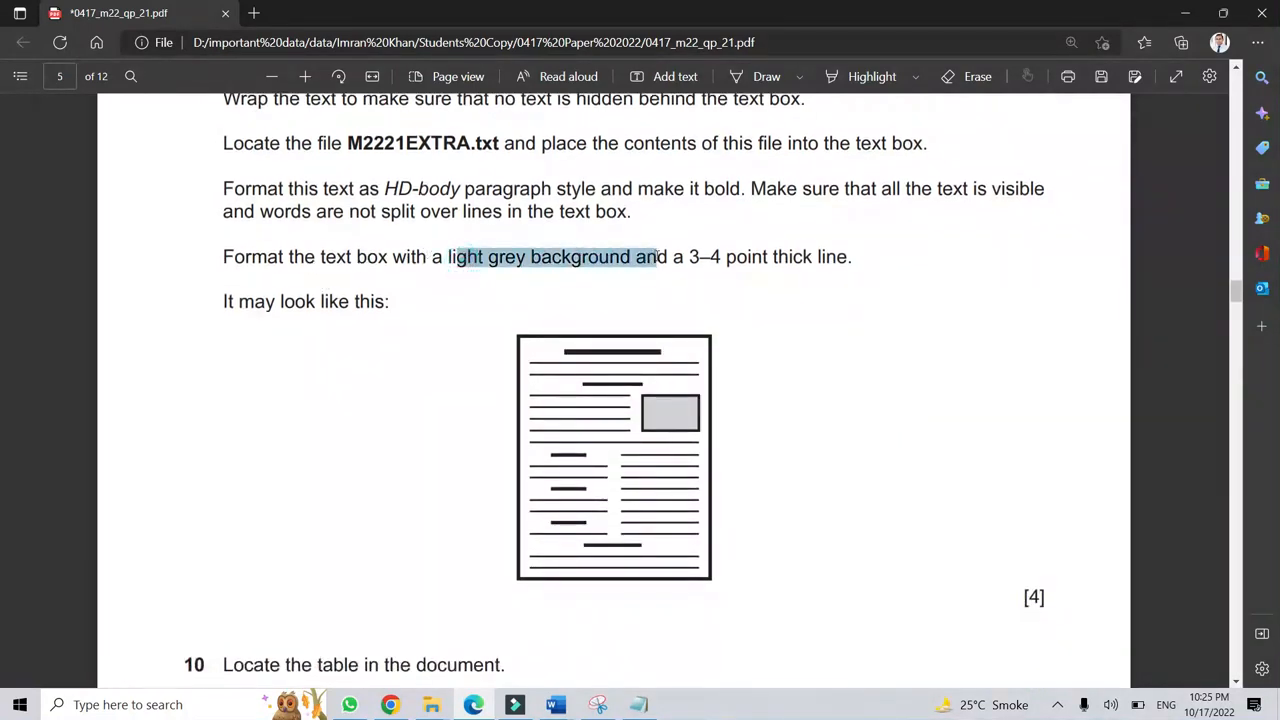
pyautogui.scroll(2, 951, 271)
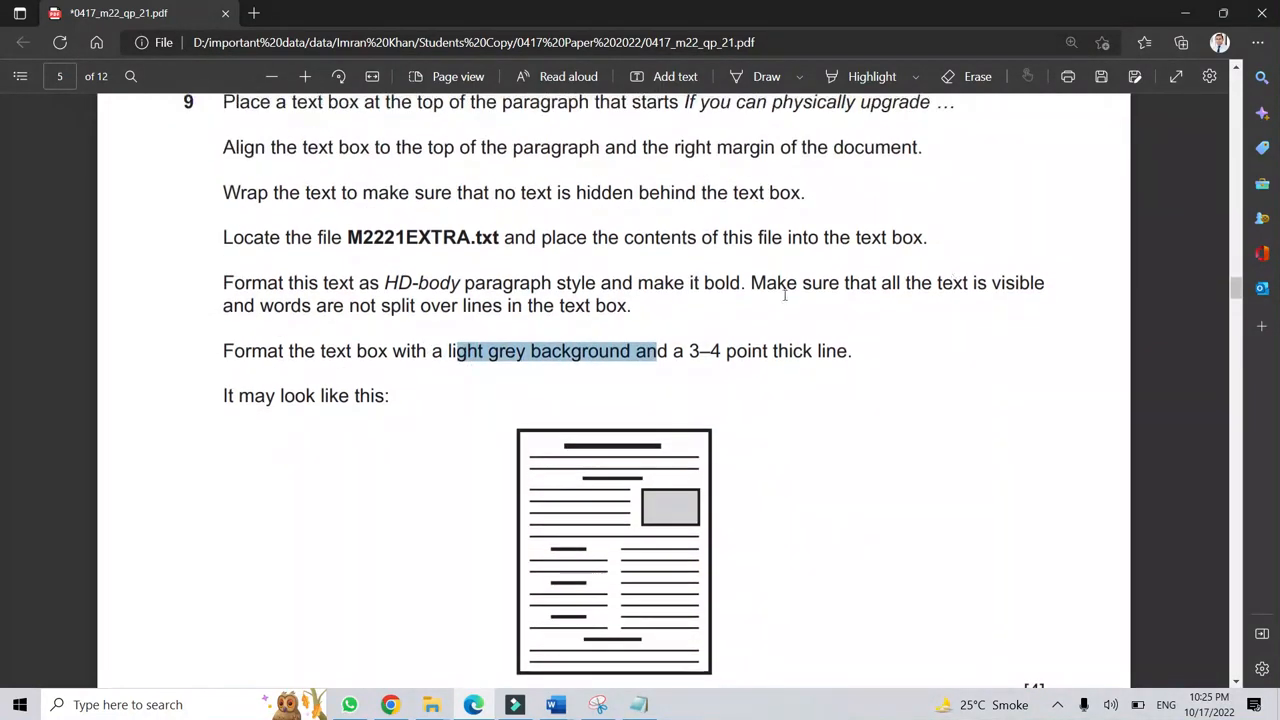
pyautogui.moveTo(751, 284); pyautogui.dragTo(1008, 287)
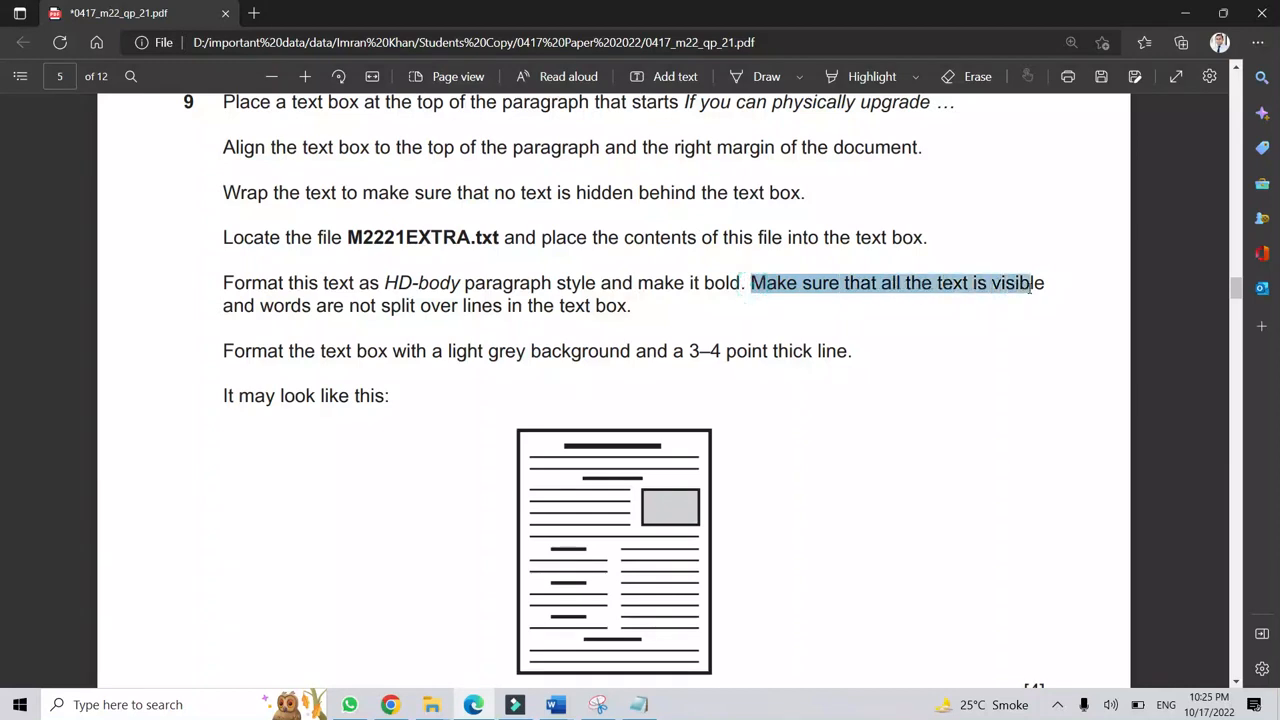
pyautogui.moveTo(272, 308); pyautogui.dragTo(632, 306)
pyautogui.click(397, 304)
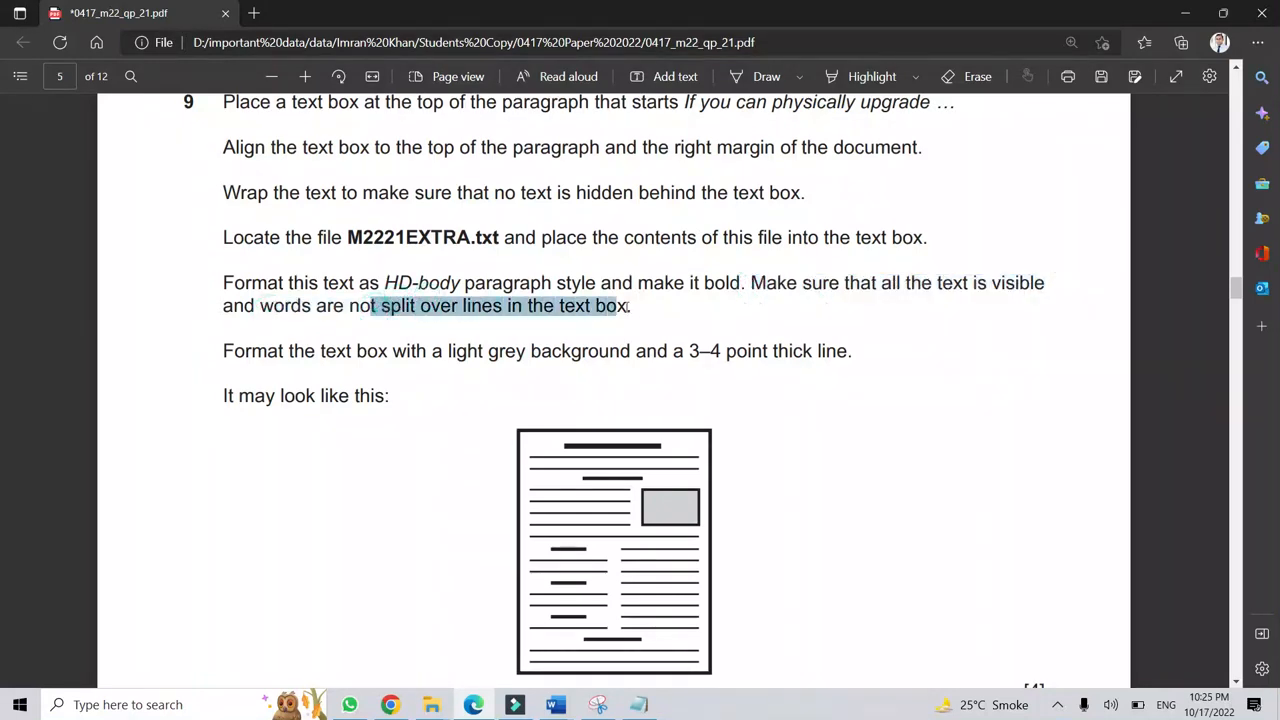
# Return to Upgrade.docx and resize the text box to about 3.1 cm high and 5.2 cm wide so all its text fits.
pyautogui.click(555, 706)
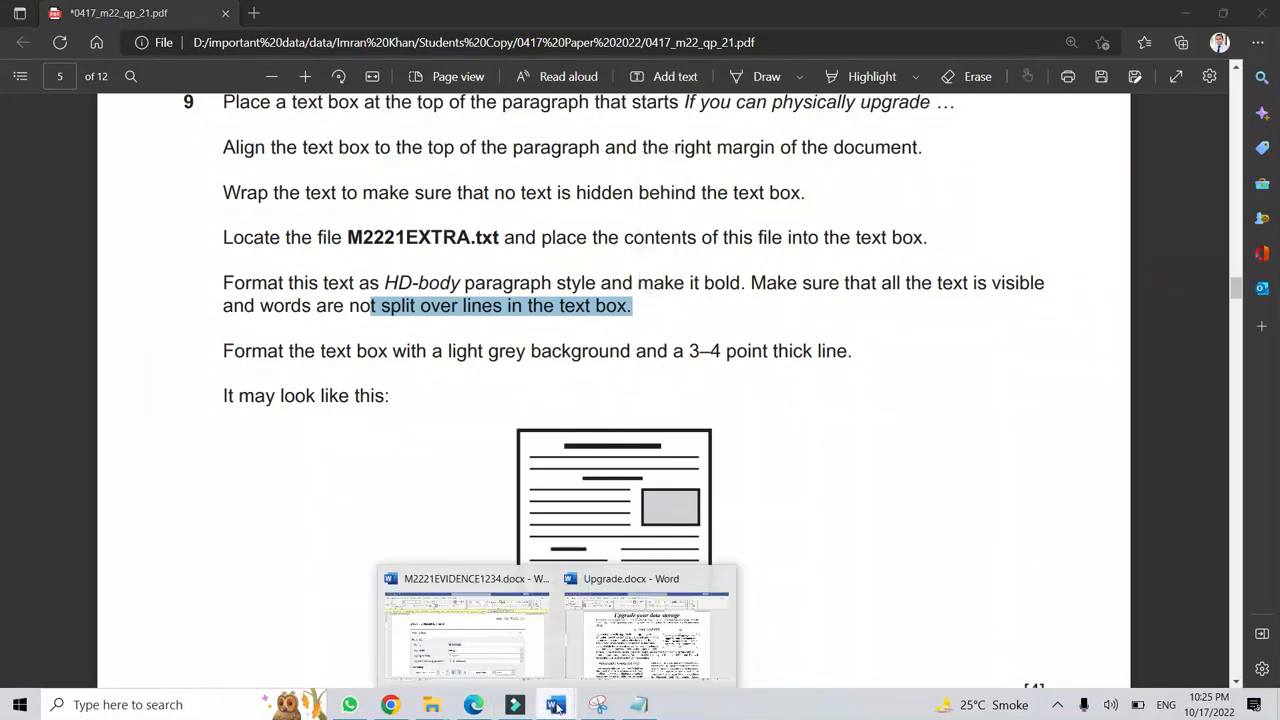
pyautogui.click(625, 657)
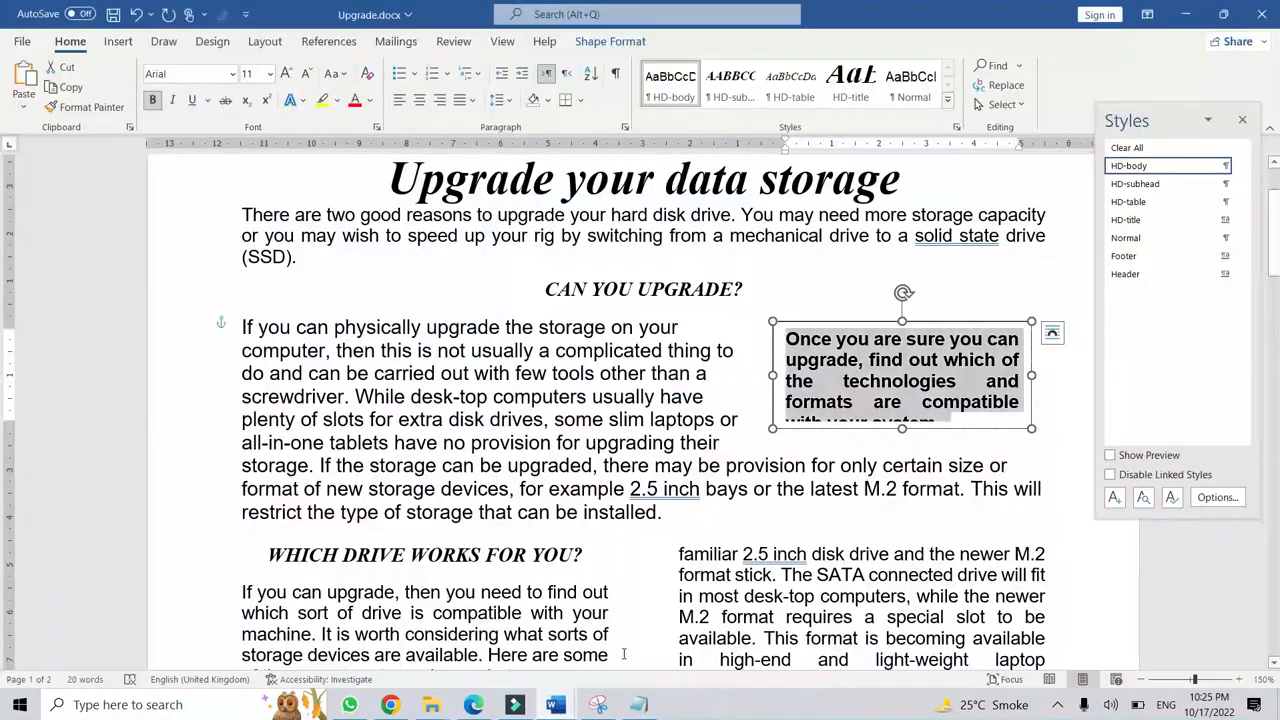
pyautogui.click(921, 401)
pyautogui.moveTo(771, 430); pyautogui.dragTo(697, 497)
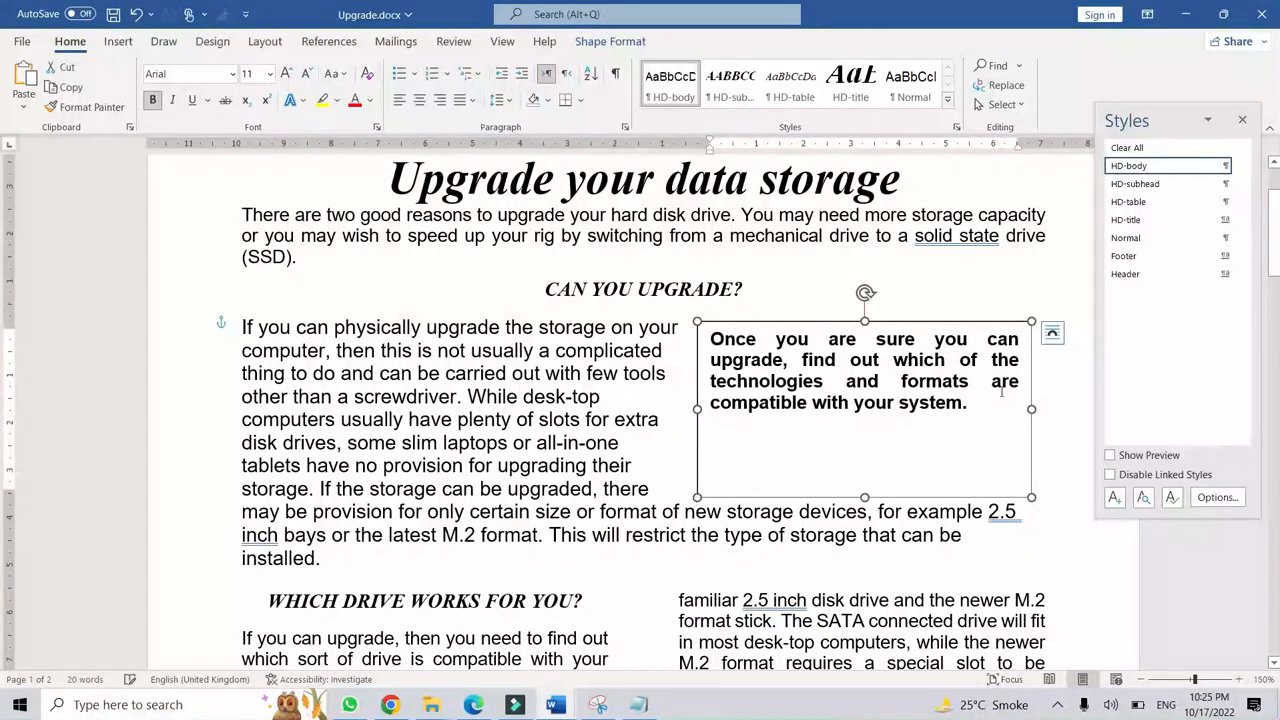
pyautogui.click(698, 493)
pyautogui.moveTo(698, 495); pyautogui.dragTo(777, 468)
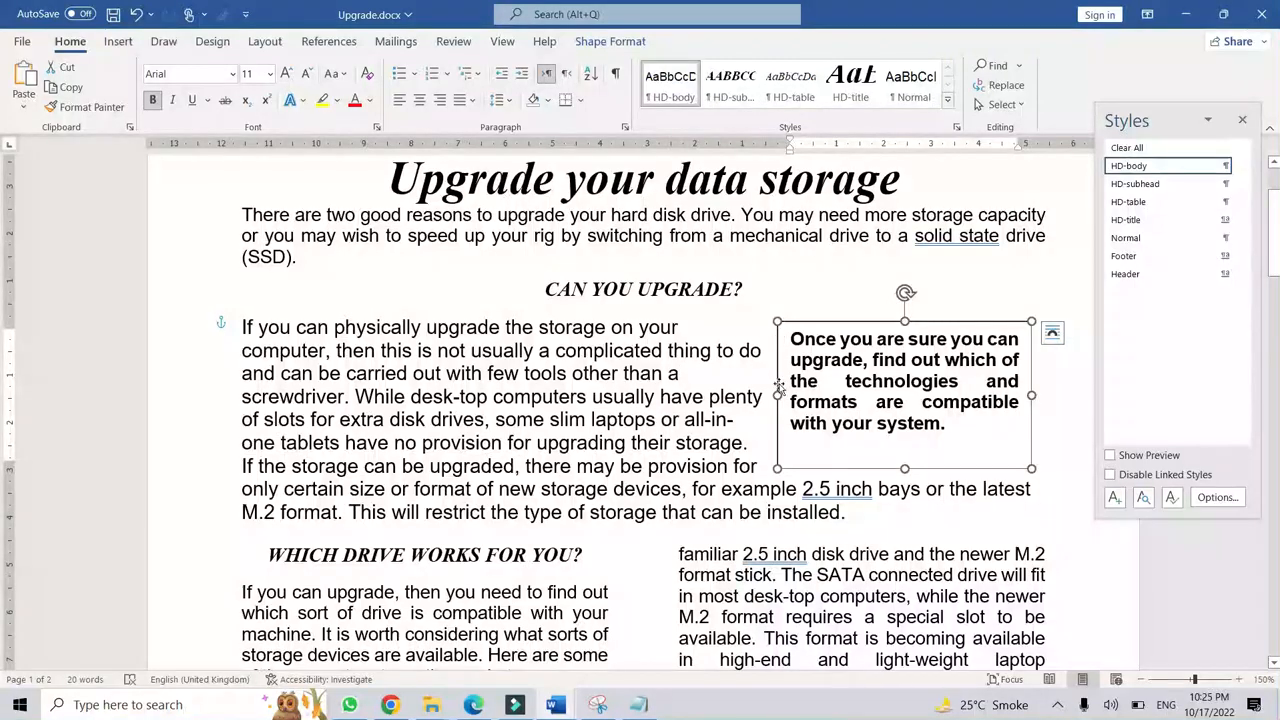
pyautogui.moveTo(778, 395); pyautogui.dragTo(784, 395)
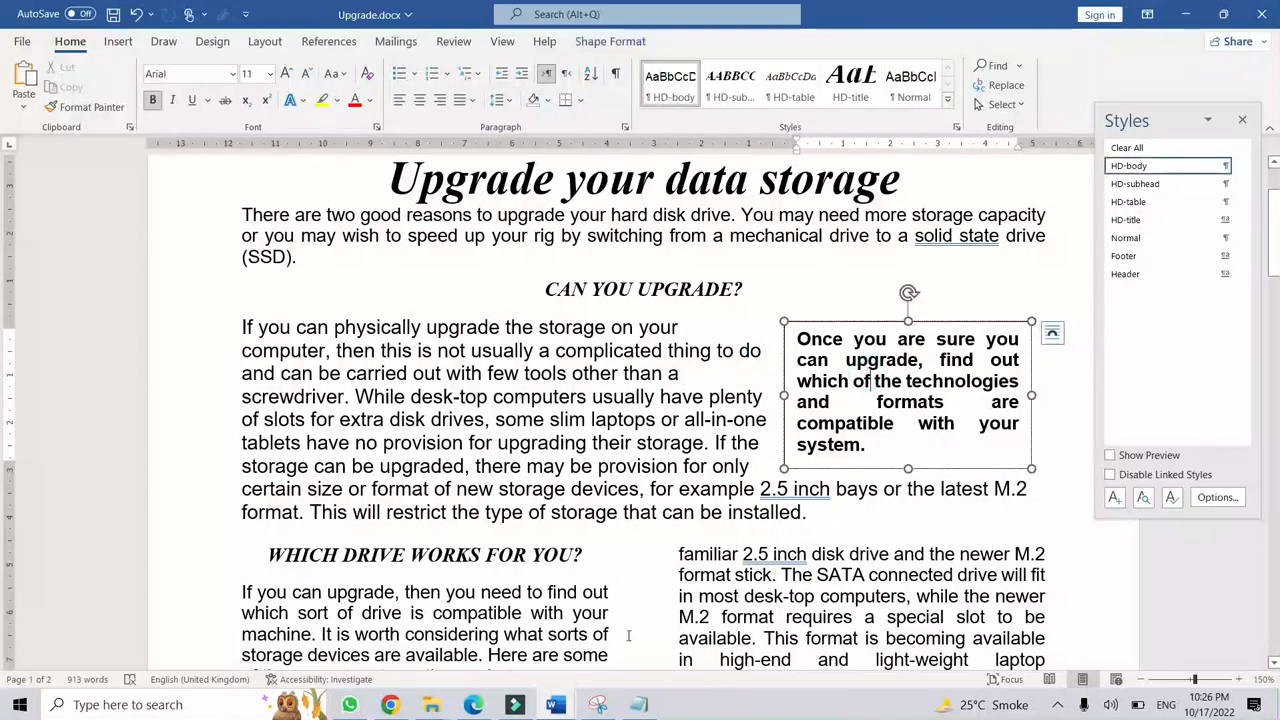
# Switch to the exam paper and read which background colour and line thickness question 9 requires for the text box.
pyautogui.click(474, 705)
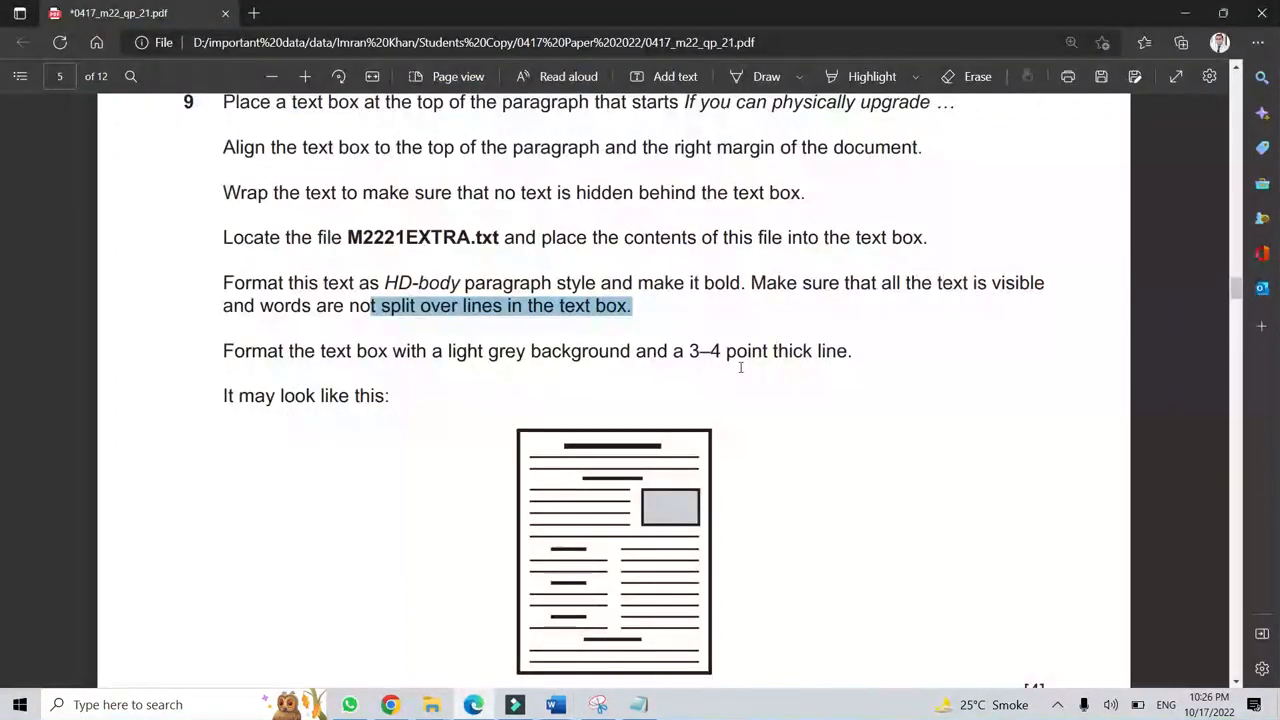
pyautogui.click(418, 357)
pyautogui.scroll(-2, 480, 334)
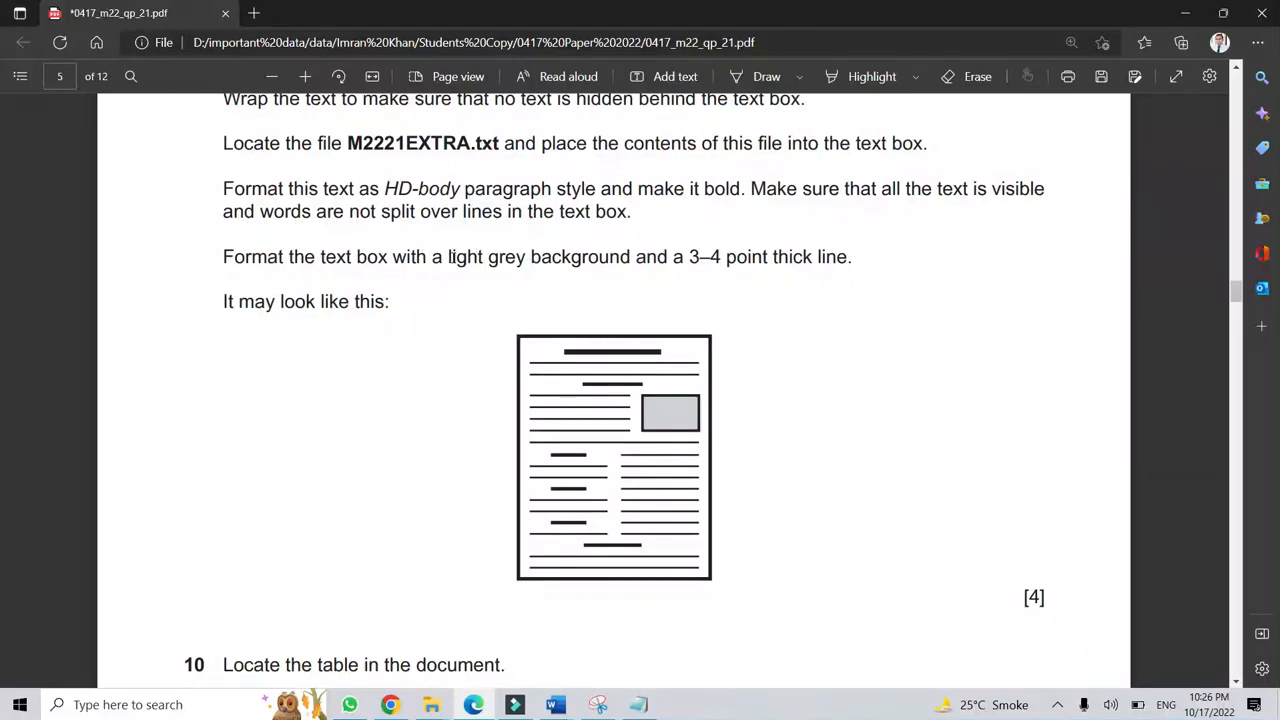
pyautogui.moveTo(451, 257); pyautogui.dragTo(829, 258)
pyautogui.click(558, 260)
pyautogui.click(745, 260)
# Return to Upgrade.docx and fill the text box with the light grey White, Background 1, Darker 25%.
pyautogui.click(470, 650)
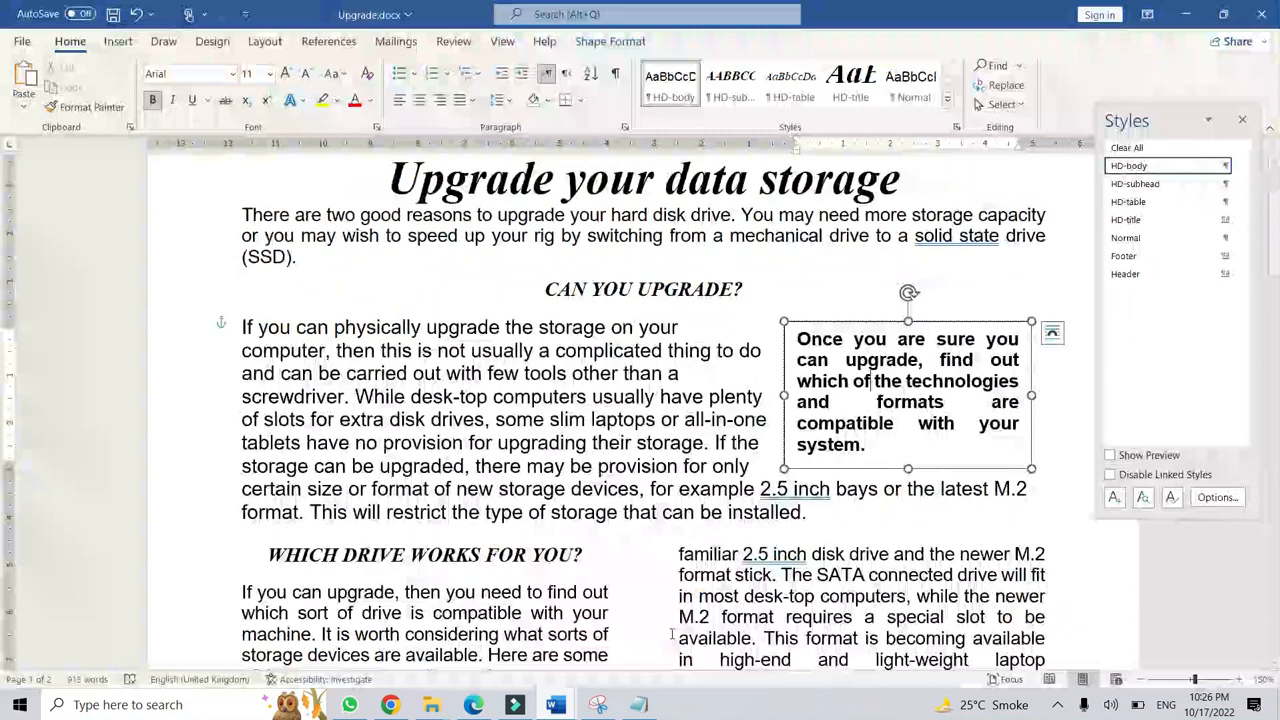
pyautogui.click(830, 321)
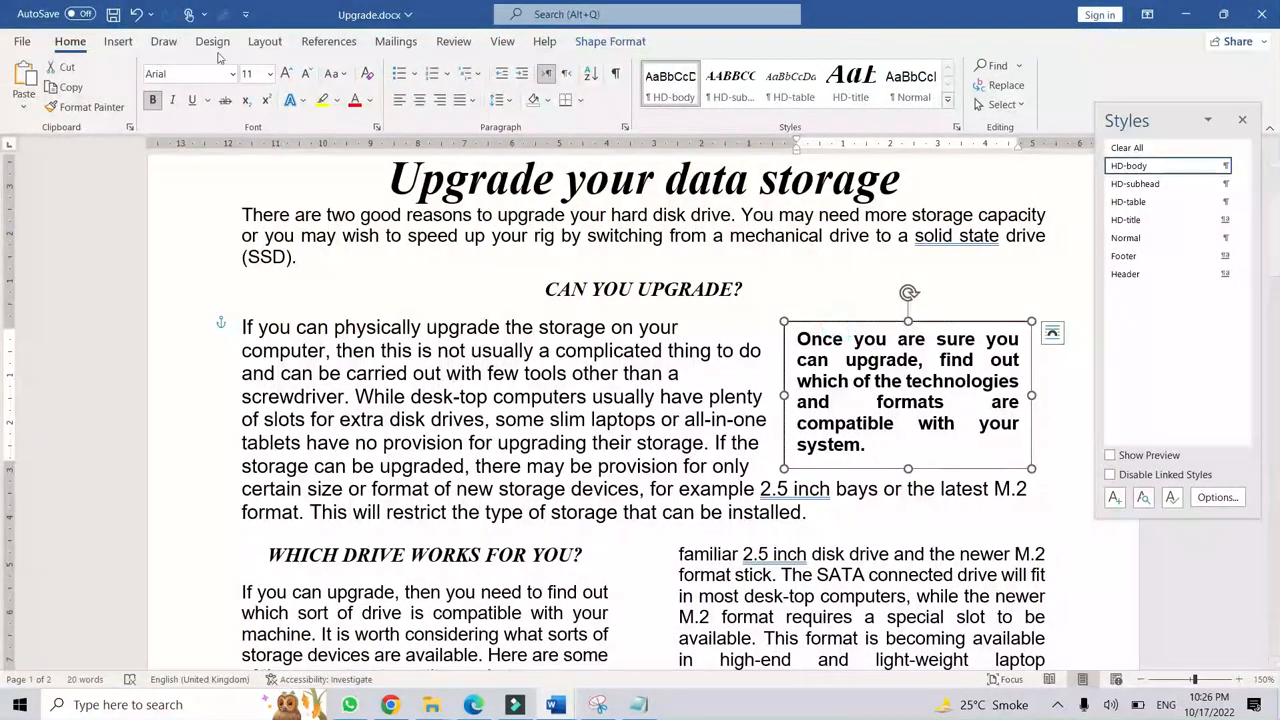
pyautogui.click(605, 42)
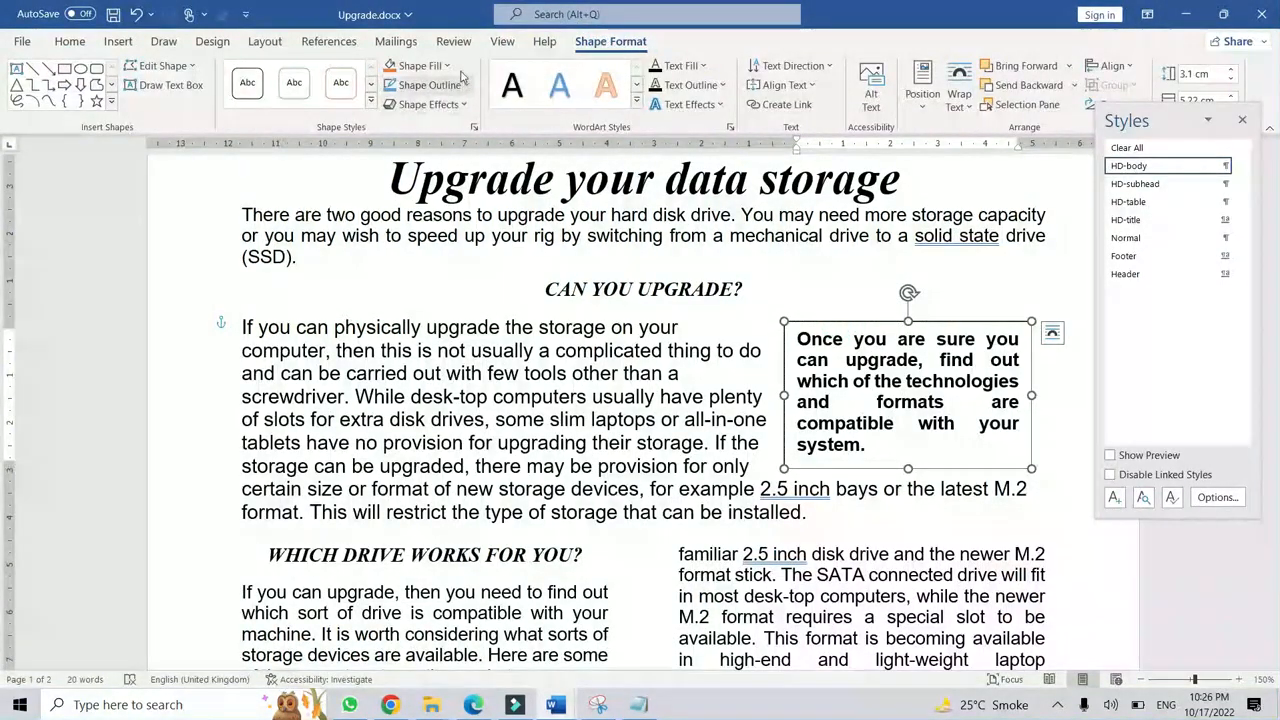
pyautogui.click(451, 67)
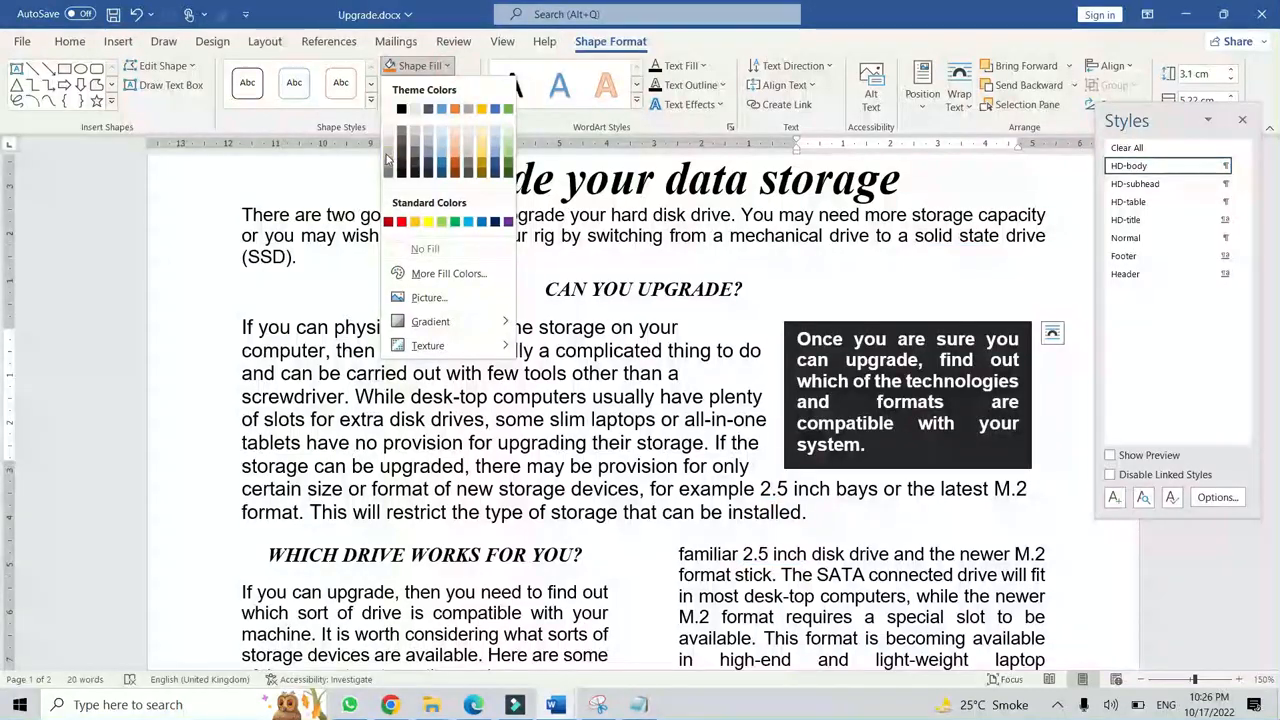
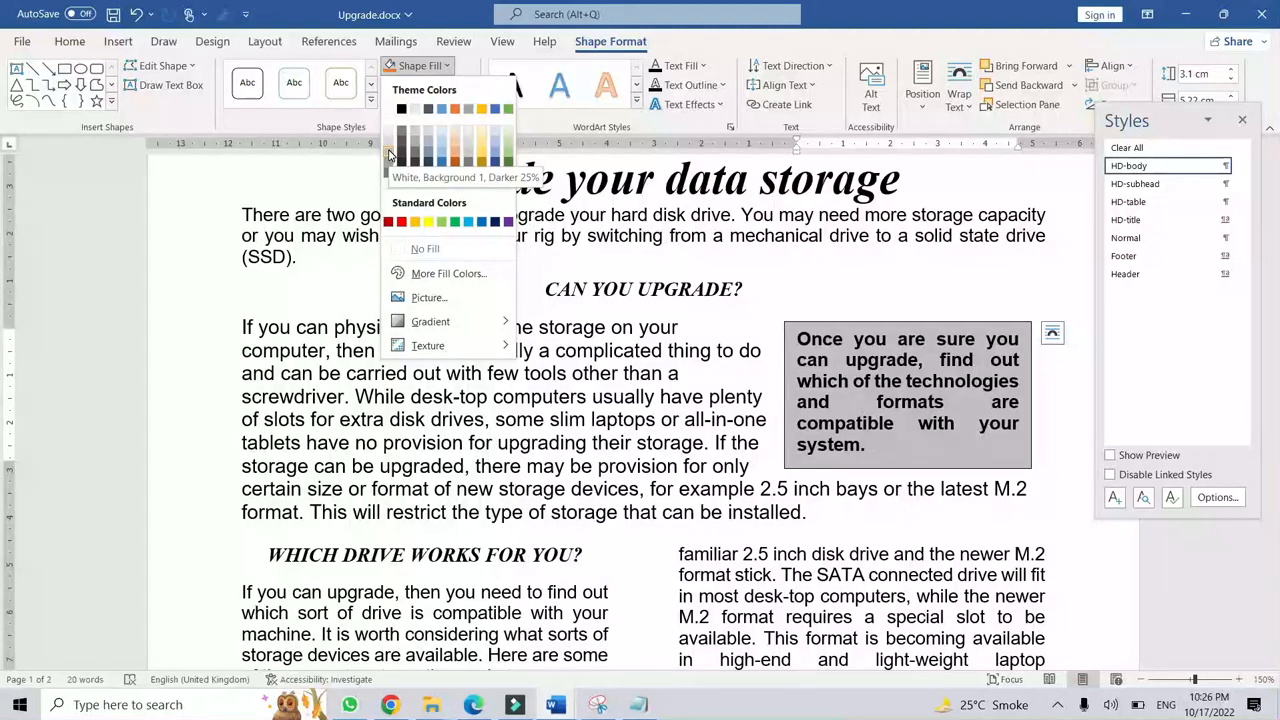
pyautogui.click(390, 153)
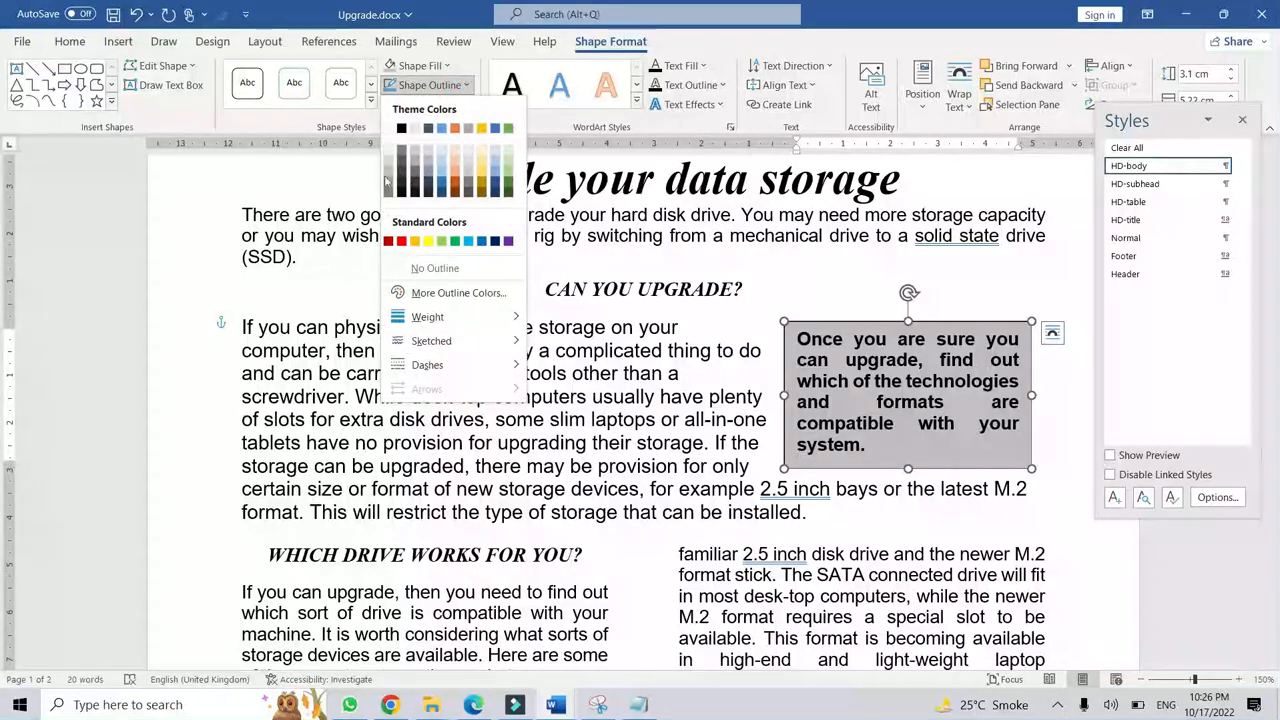
# Set the text box outline weight to 3 pt and deselect the box.
pyautogui.moveTo(468, 317)
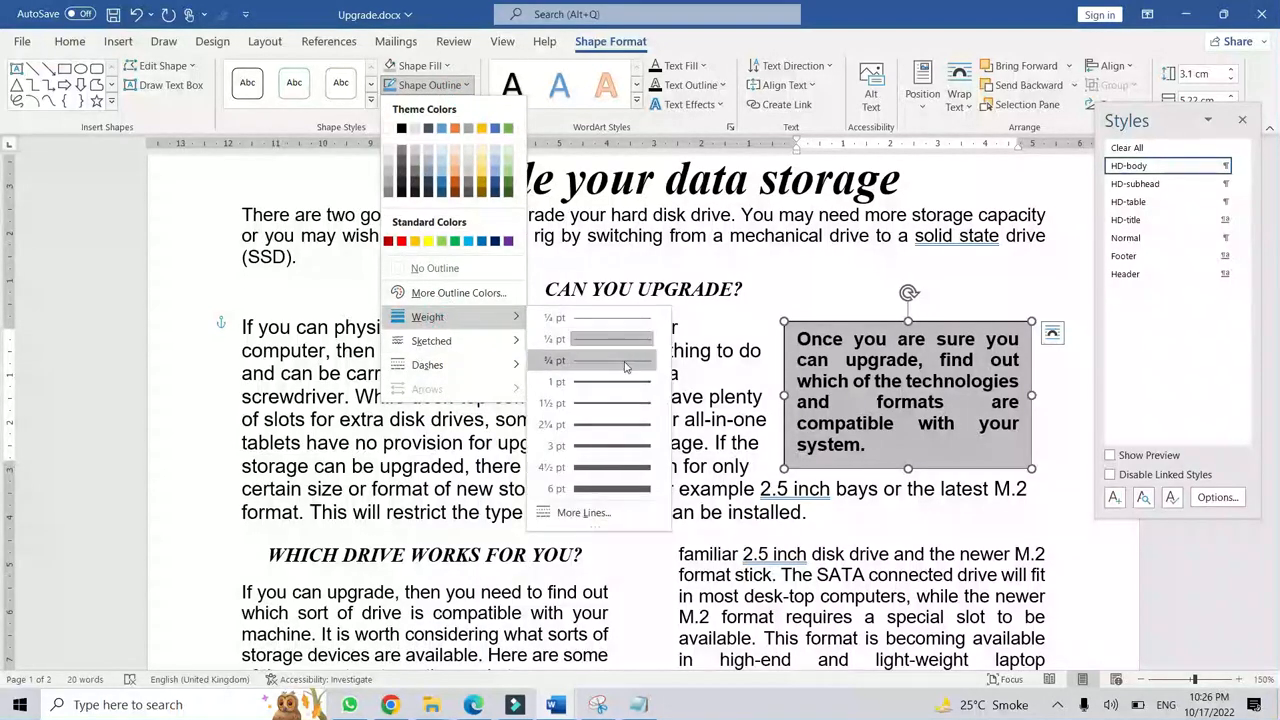
pyautogui.click(600, 453)
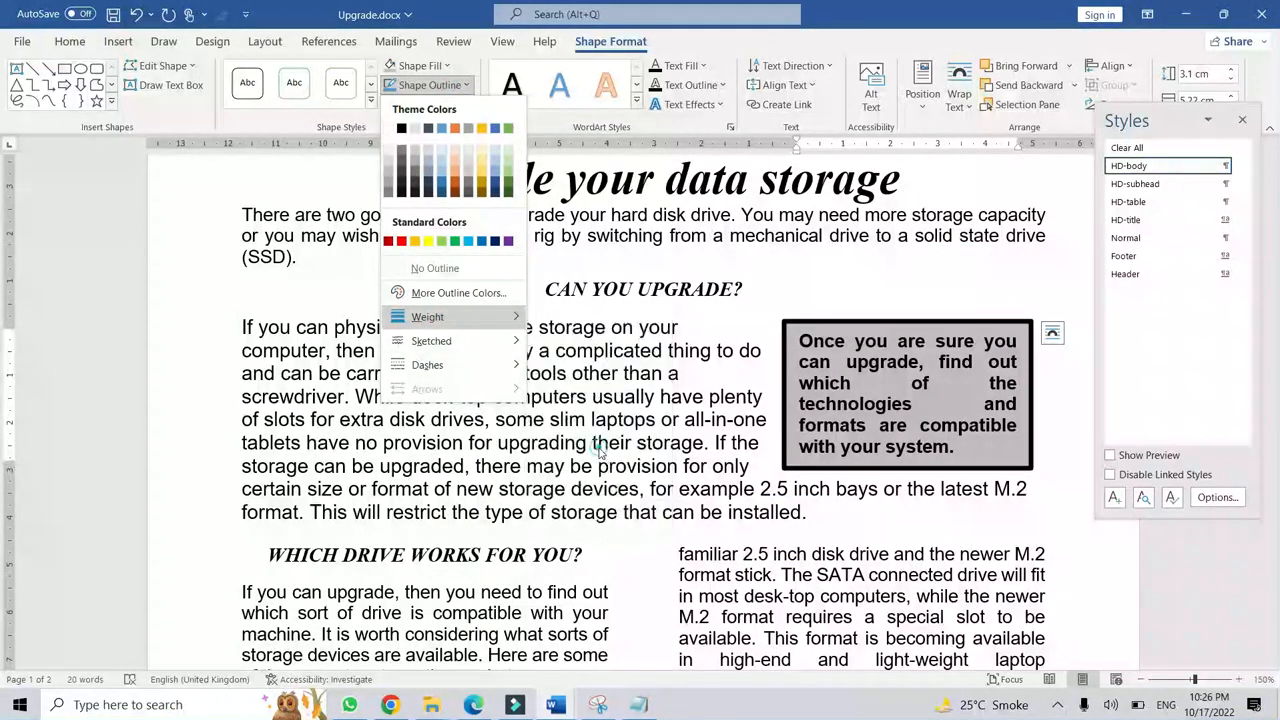
pyautogui.click(903, 505)
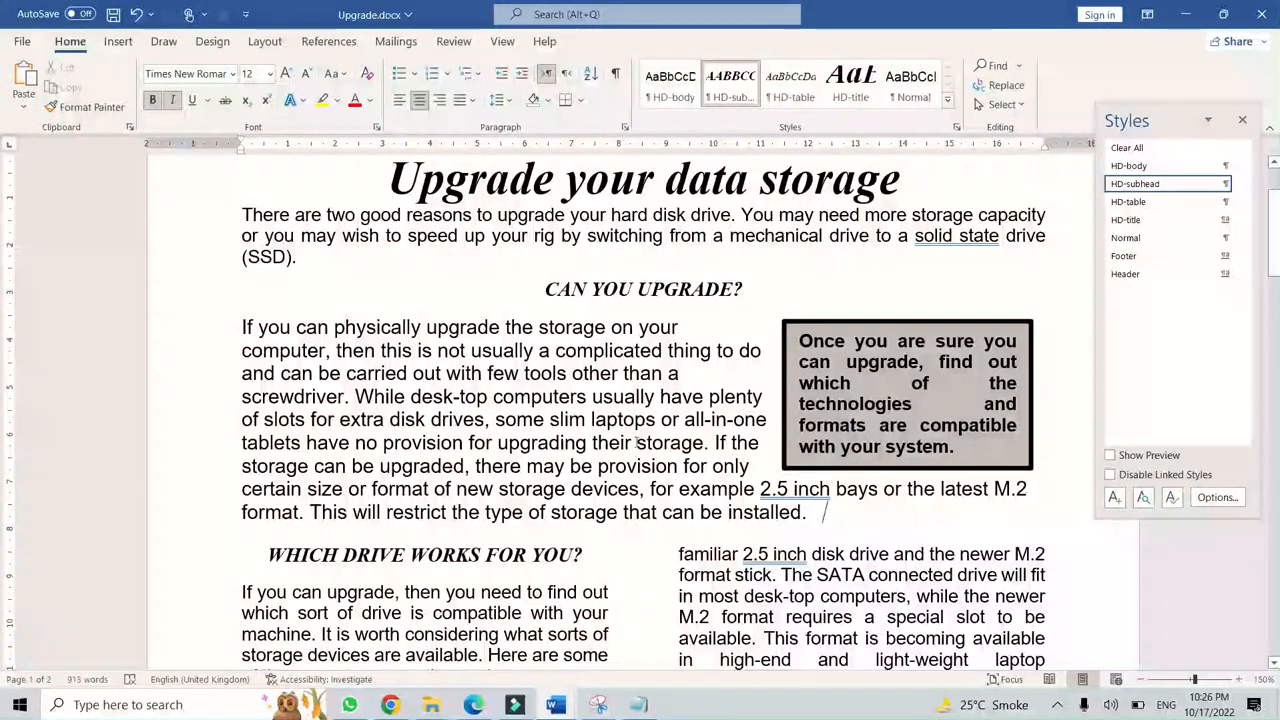
# Widen the grey text box slightly towards the body text so its words space out better.
pyautogui.click(731, 347)
pyautogui.click(838, 321)
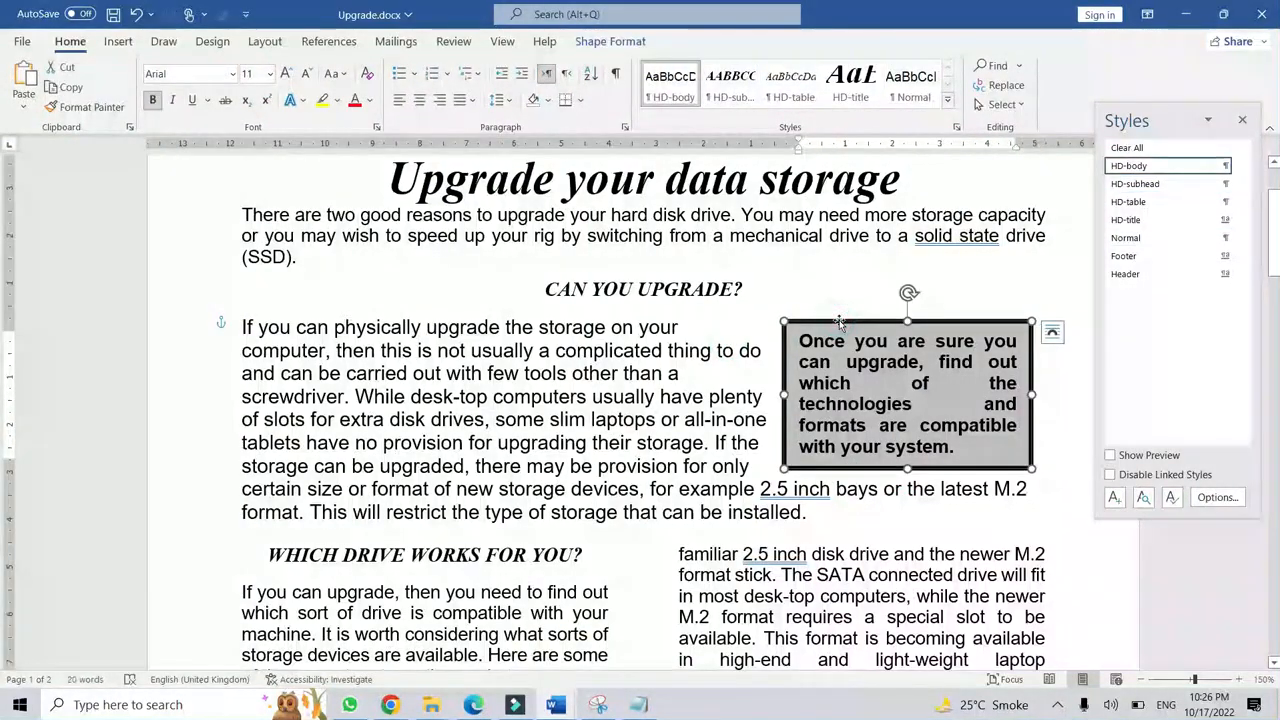
pyautogui.moveTo(784, 467); pyautogui.dragTo(767, 465)
pyautogui.click(680, 498)
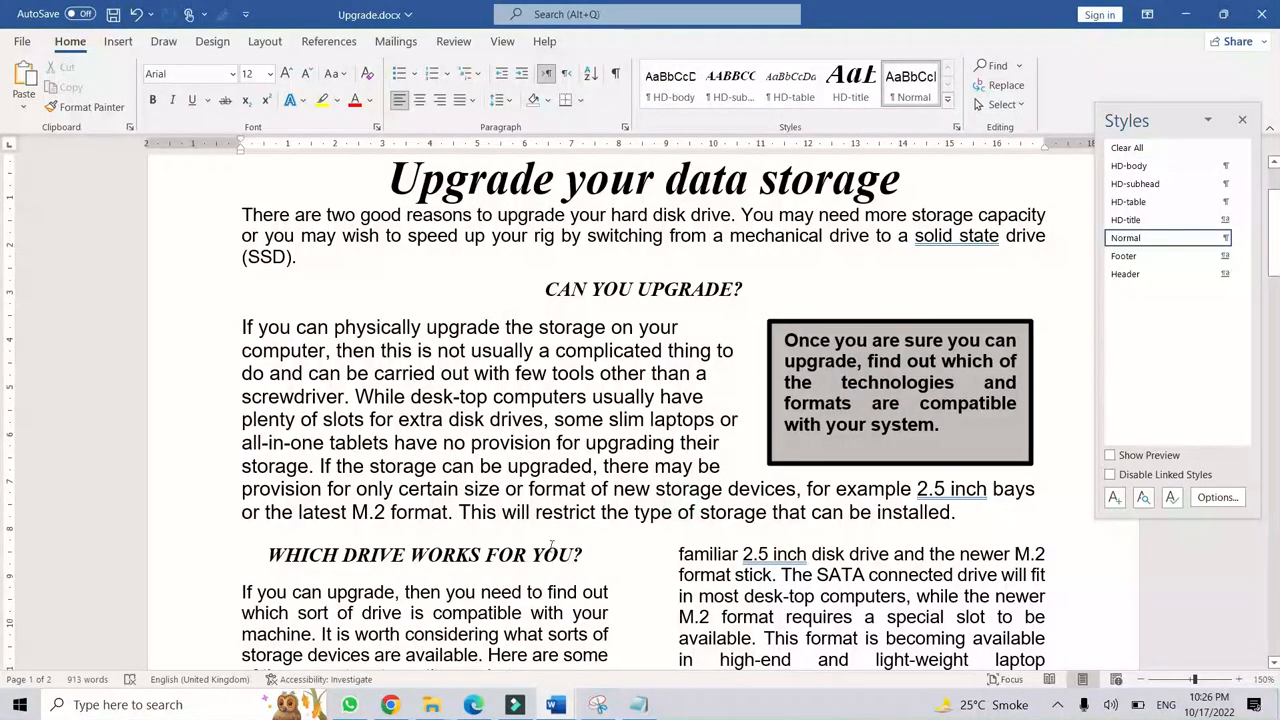
# Switch to the exam paper and draw a pen stroke beside question 9's marks to show it as completed.
pyautogui.click(473, 704)
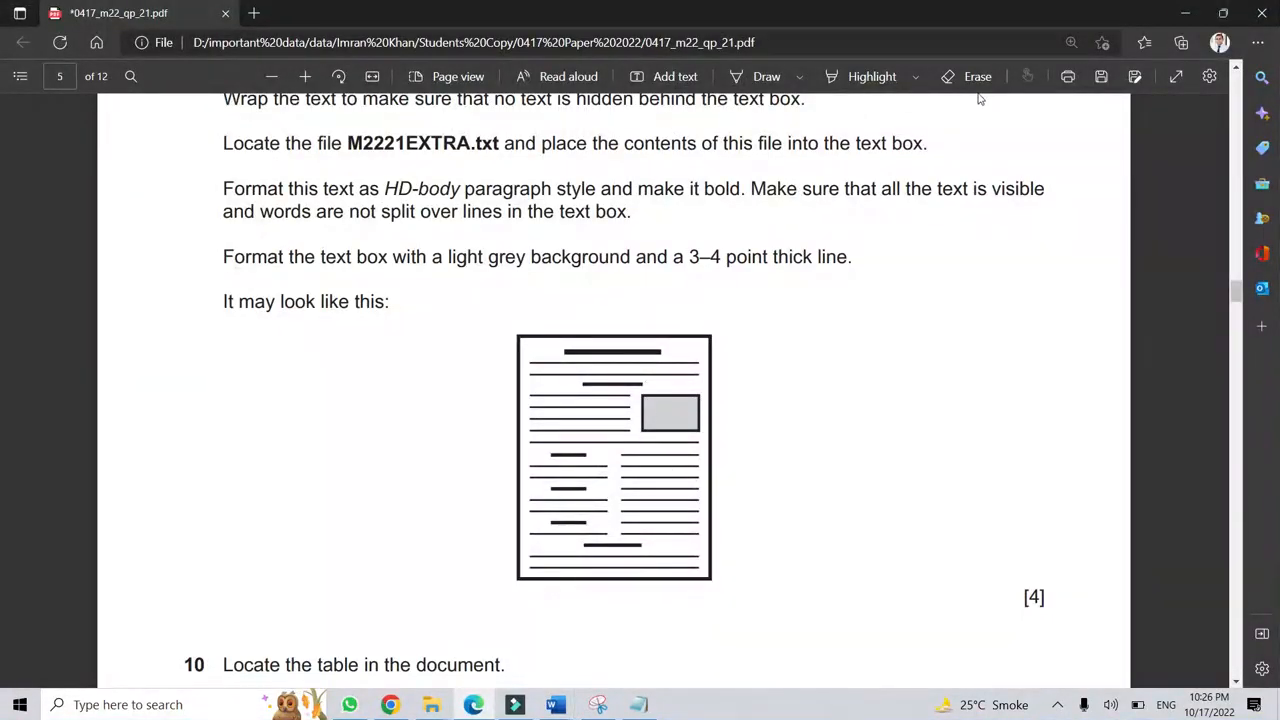
pyautogui.click(767, 78)
pyautogui.moveTo(1004, 578); pyautogui.dragTo(1126, 419)
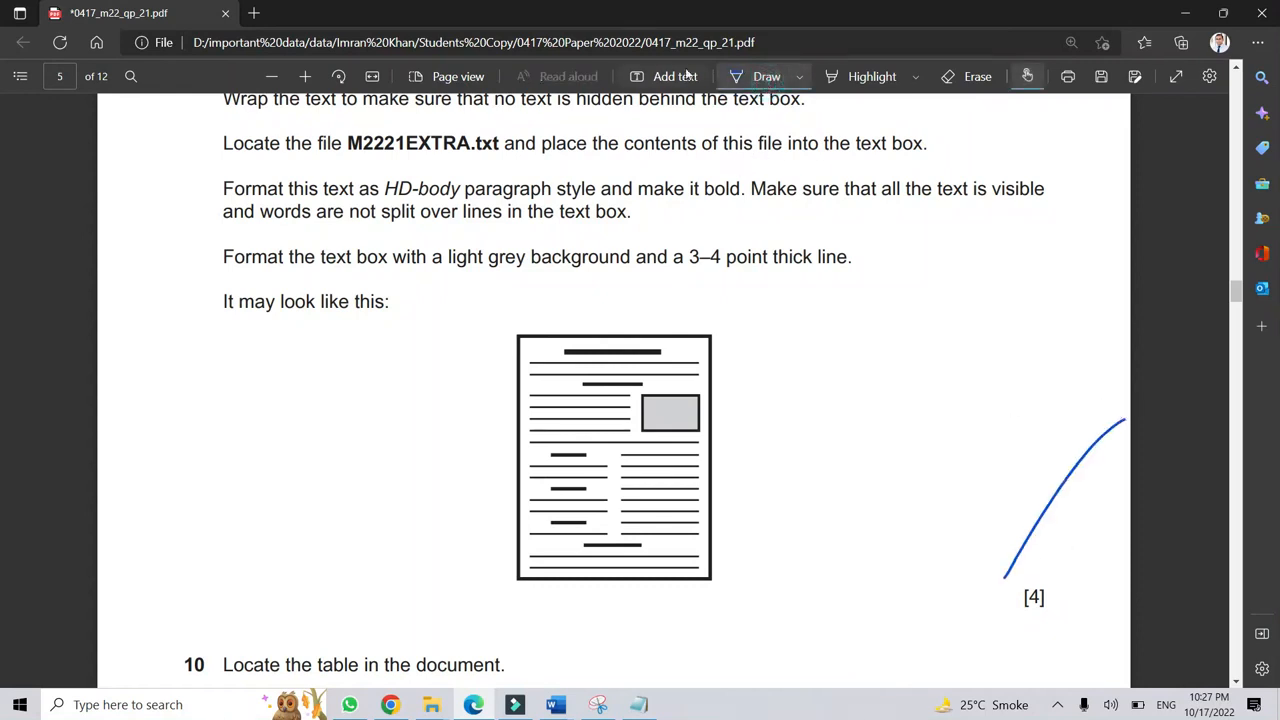
pyautogui.click(767, 76)
# Read question 10's table formatting instructions in the exam paper and return to Upgrade.docx.
pyautogui.scroll(-4, 800, 450)
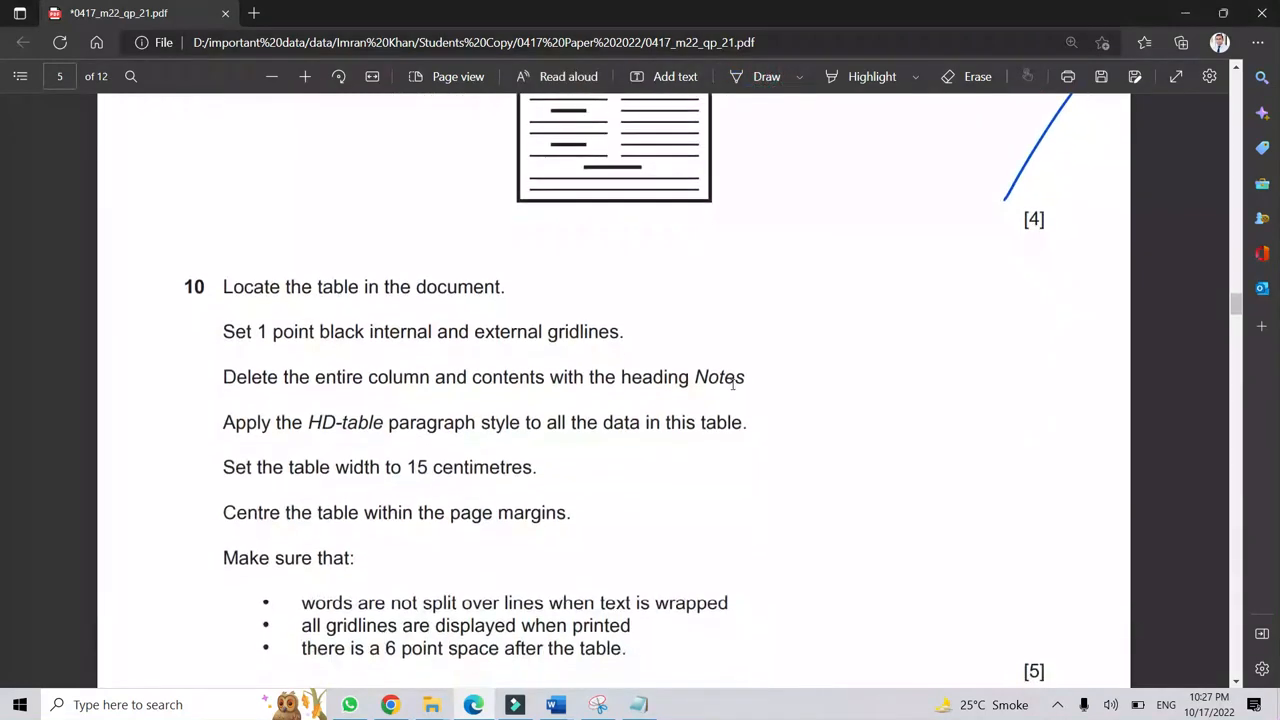
pyautogui.scroll(-1, 430, 330)
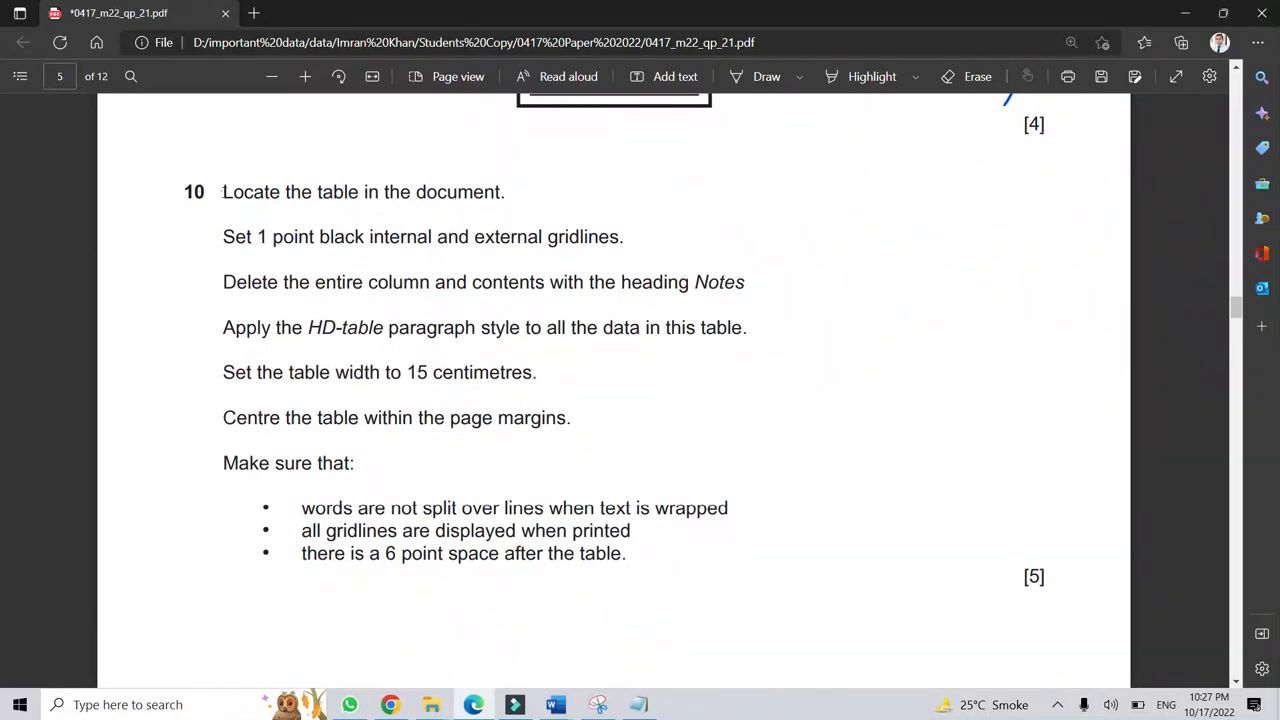
pyautogui.moveTo(222, 192); pyautogui.dragTo(500, 192)
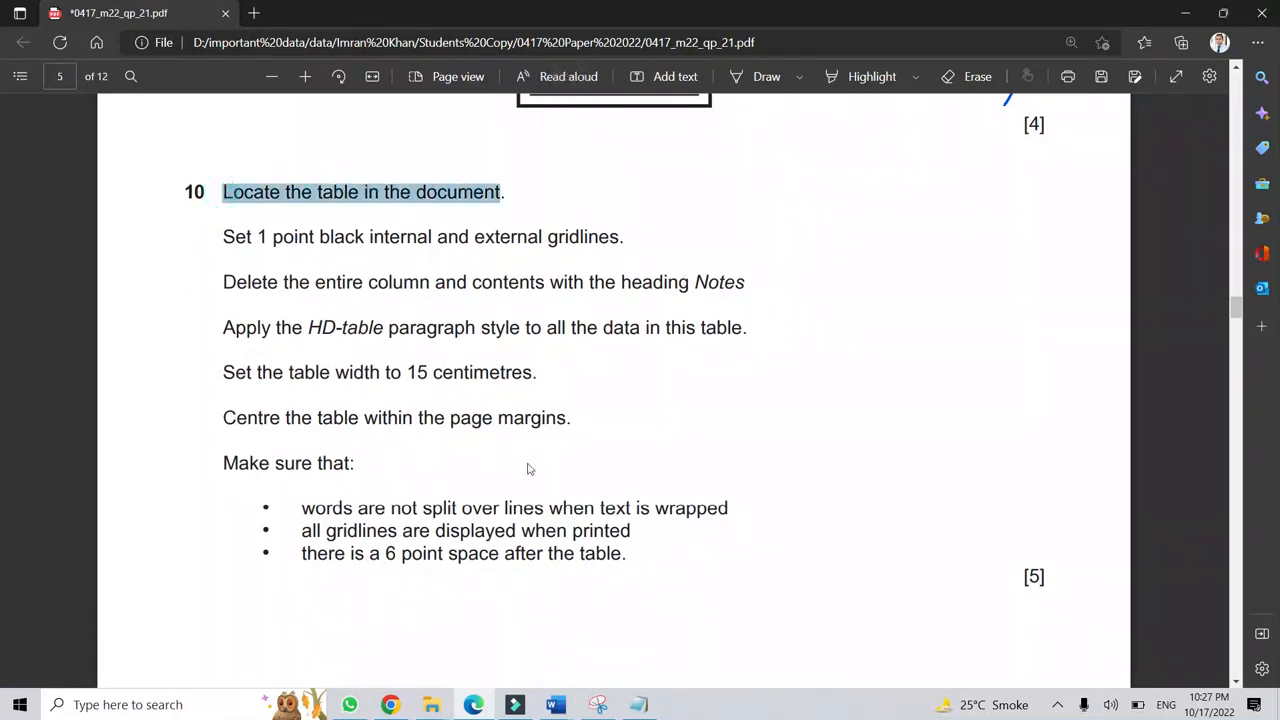
pyautogui.moveTo(569, 703)
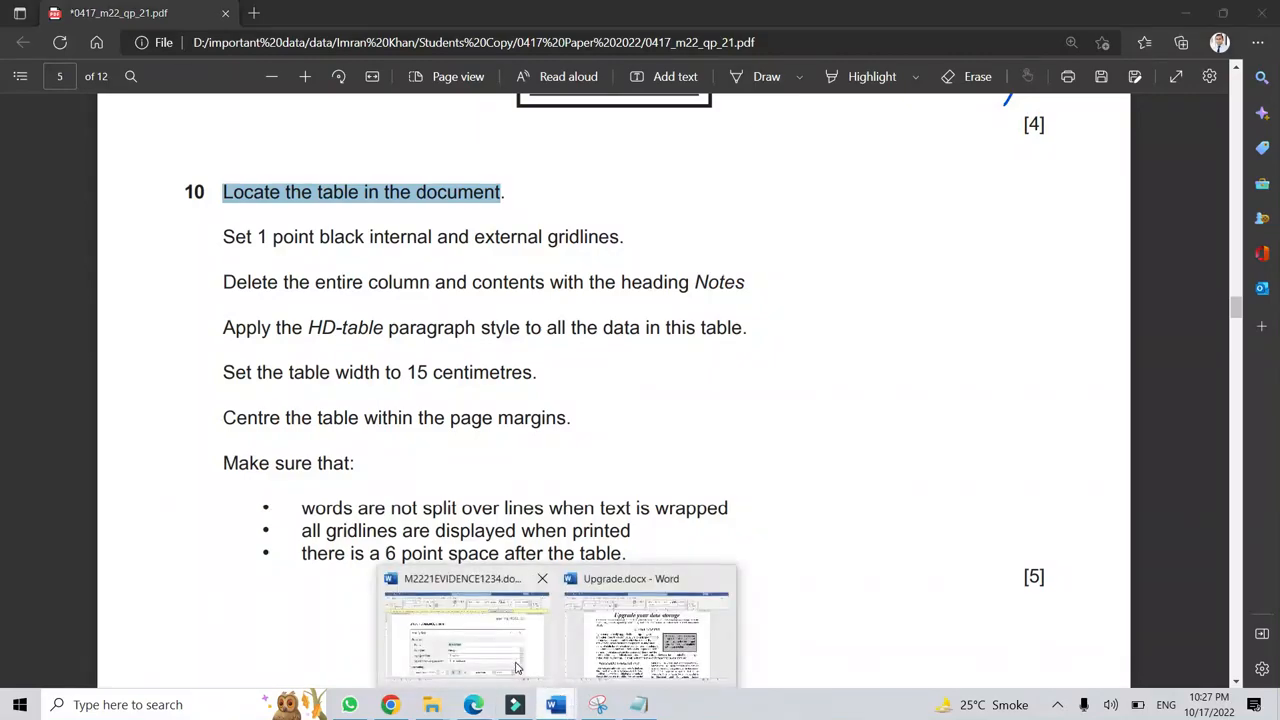
pyautogui.click(646, 636)
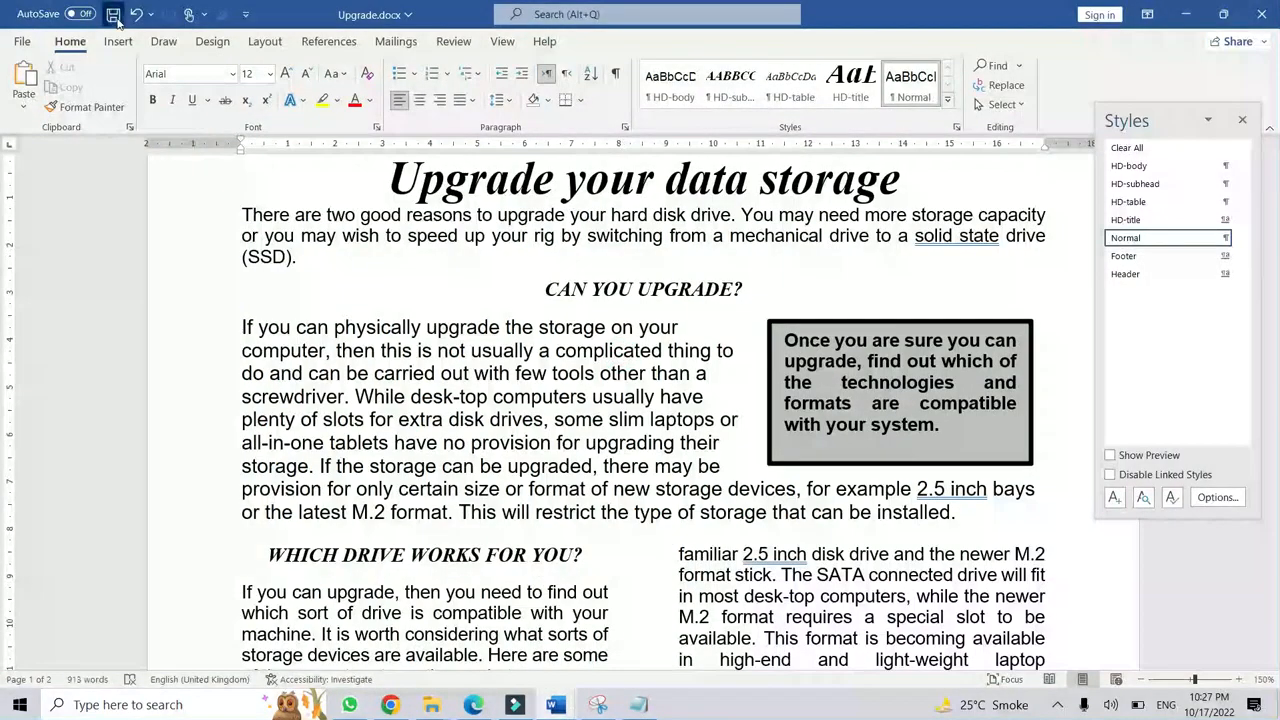
# Save Upgrade.docx and select the whole storage table below the CAPACITY OR SPEED? section.
pyautogui.click(113, 14)
pyautogui.scroll(-12, 340, 405)
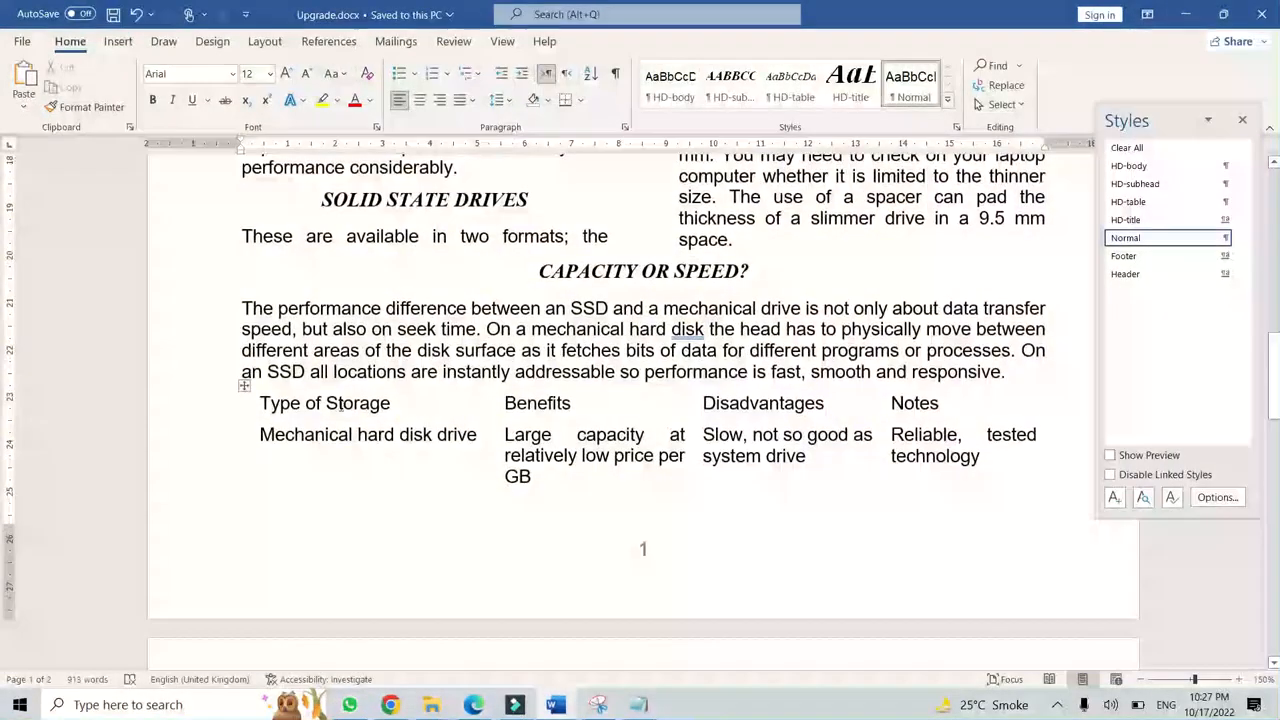
pyautogui.click(338, 406)
pyautogui.click(244, 385)
pyautogui.scroll(-1, 569, 434)
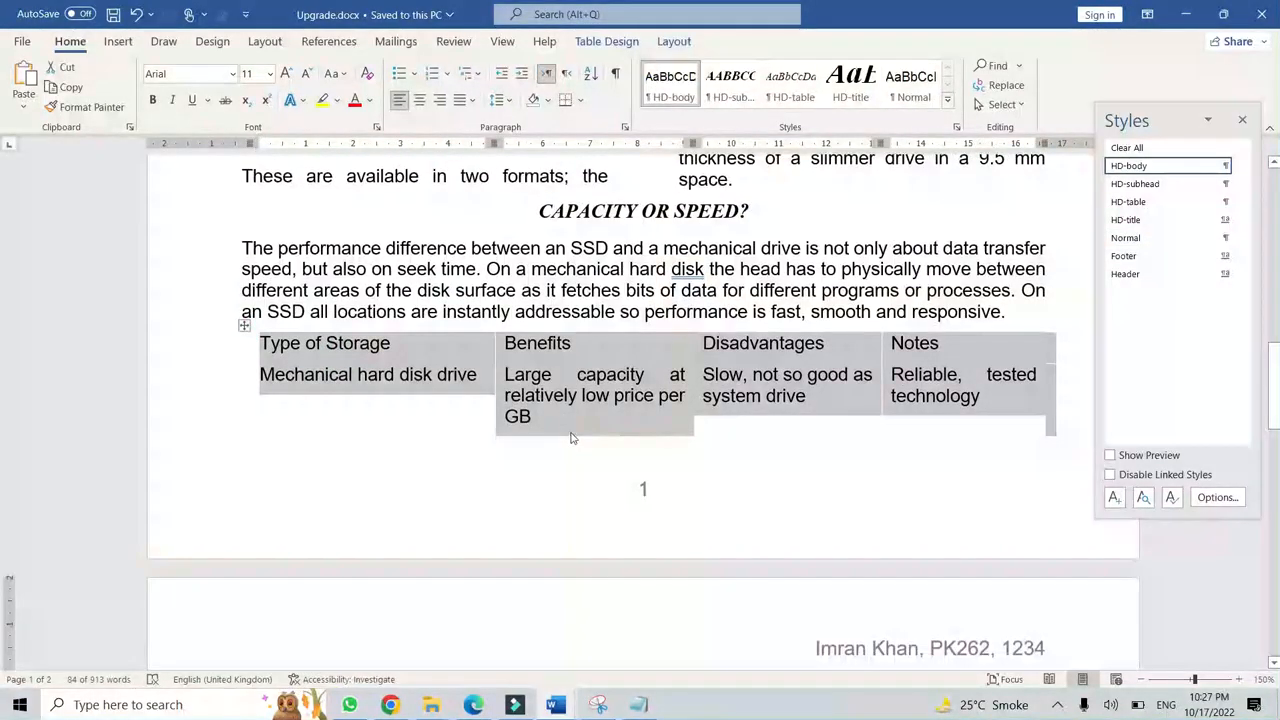
pyautogui.scroll(-2, 572, 438)
# Switch to the exam paper, read question 10's gridlines instruction and return to Upgrade.docx.
pyautogui.click(473, 704)
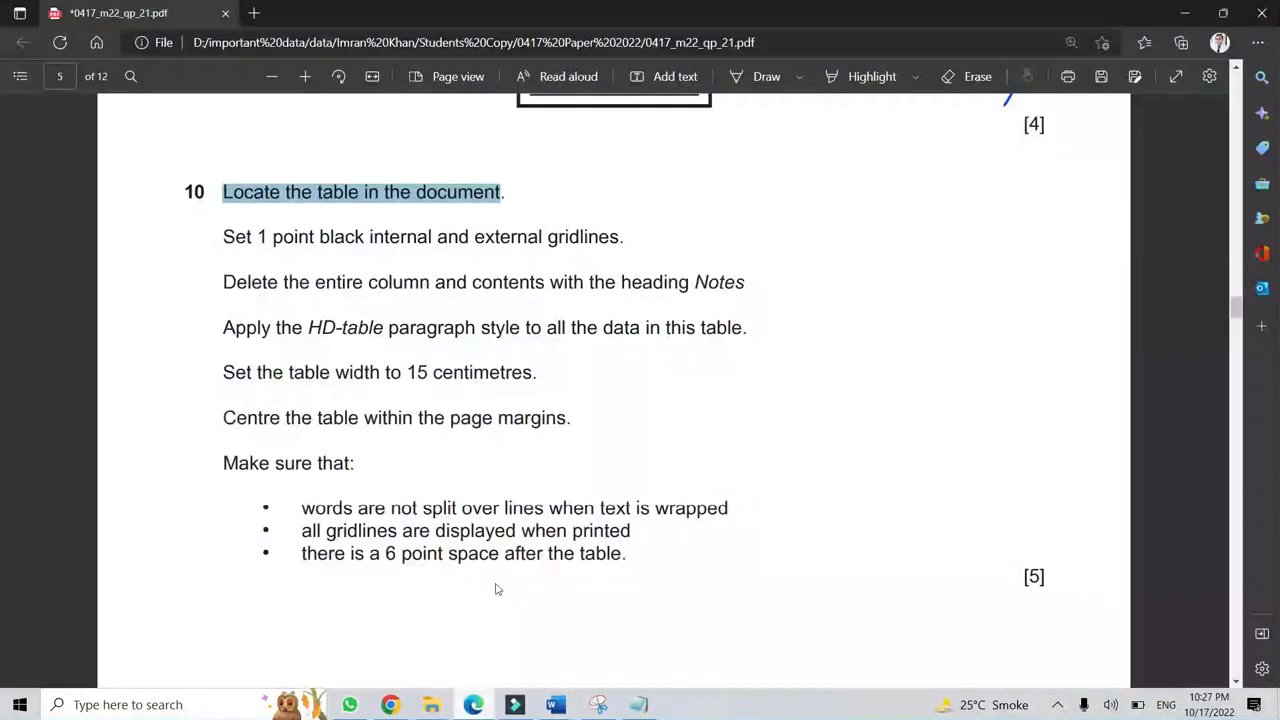
pyautogui.click(227, 240)
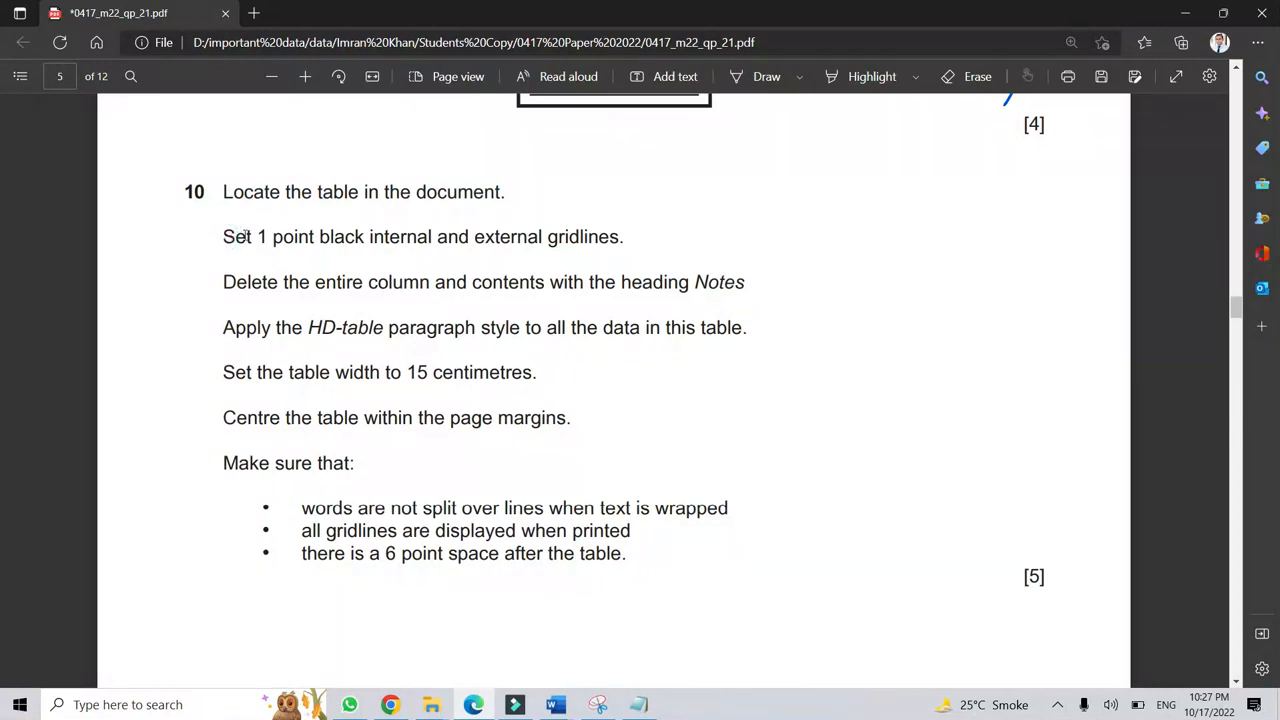
pyautogui.moveTo(258, 237); pyautogui.dragTo(486, 237)
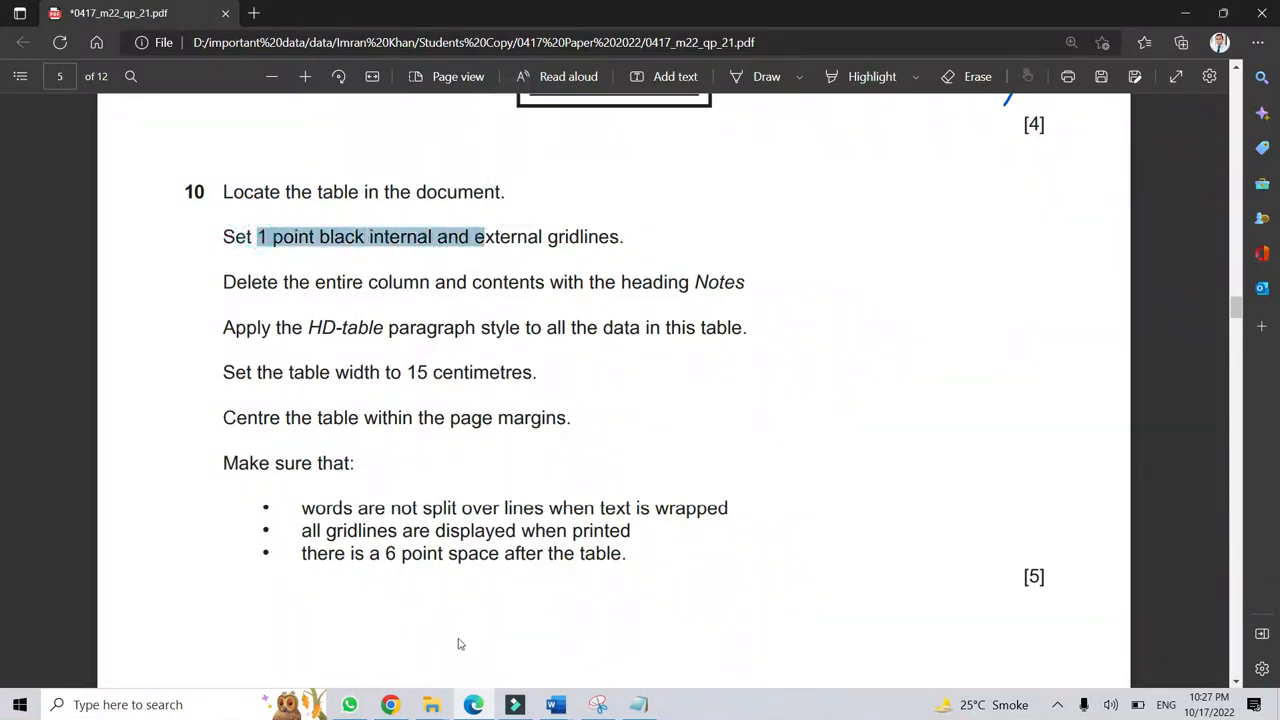
pyautogui.moveTo(556, 705)
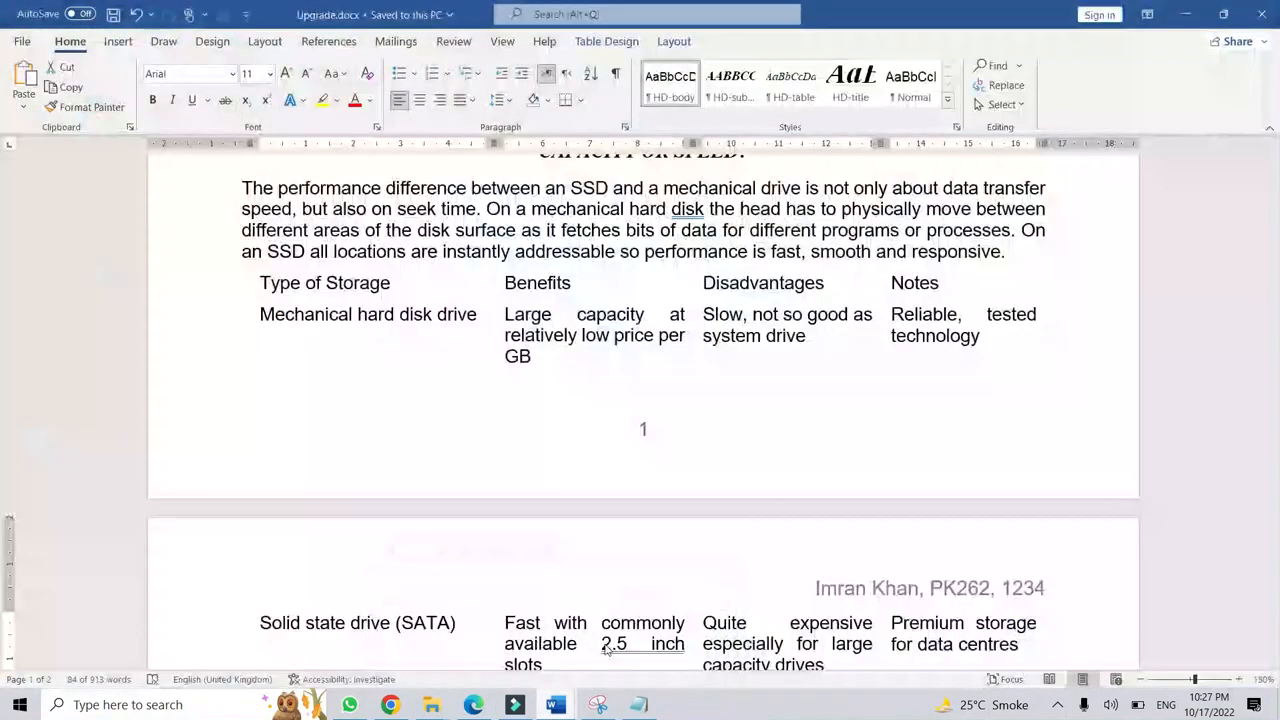
pyautogui.click(605, 650)
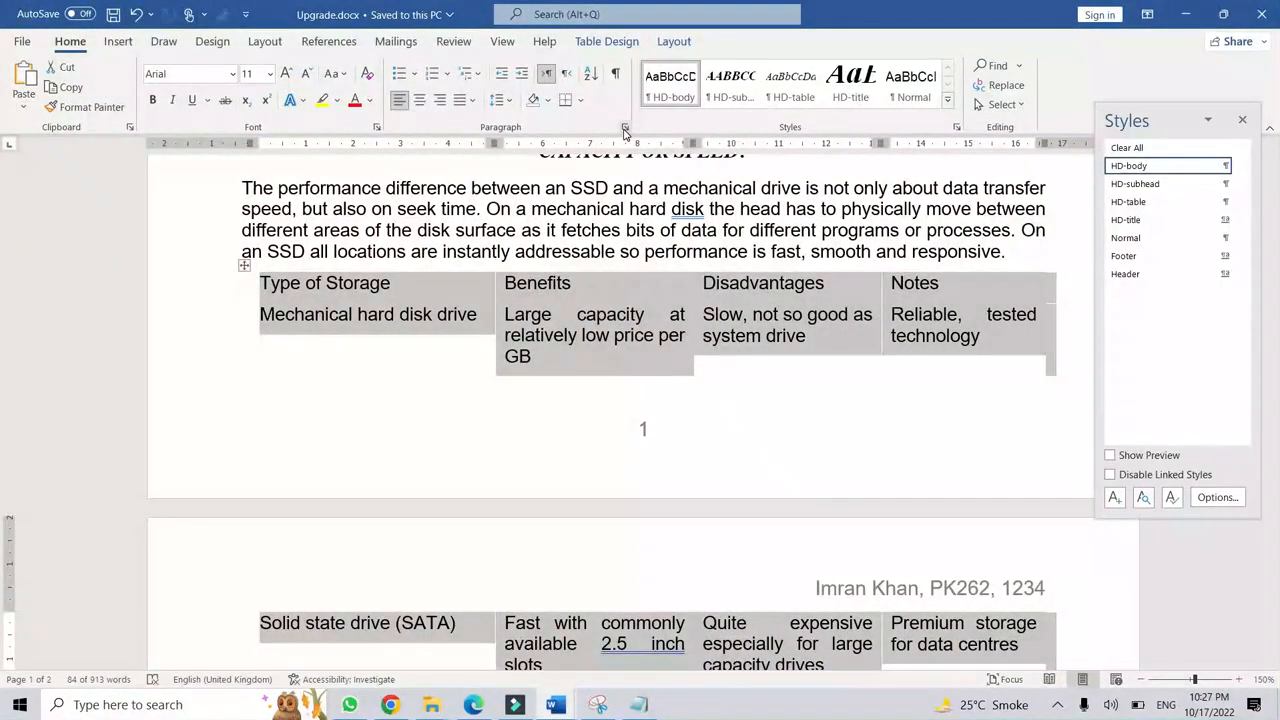
# Apply 1 pt borders to all internal and external gridlines of the table, rechecking the instruction in the exam paper before confirming.
pyautogui.click(580, 101)
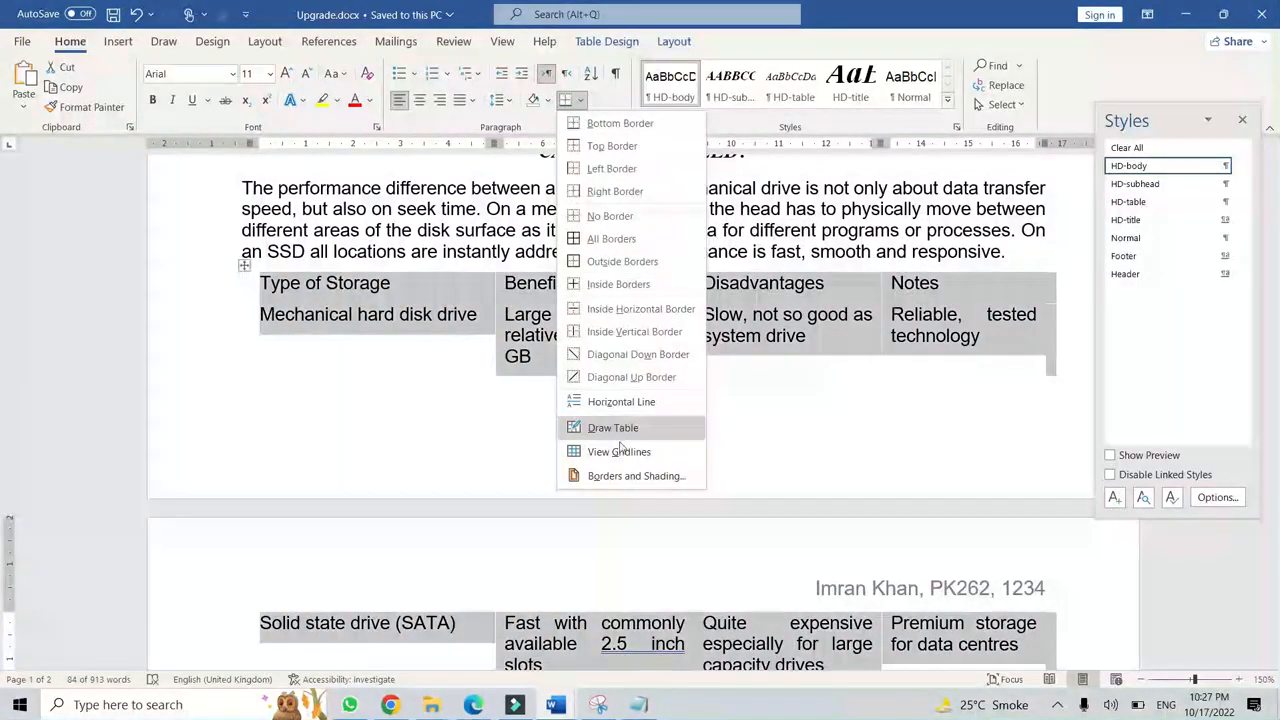
pyautogui.click(620, 476)
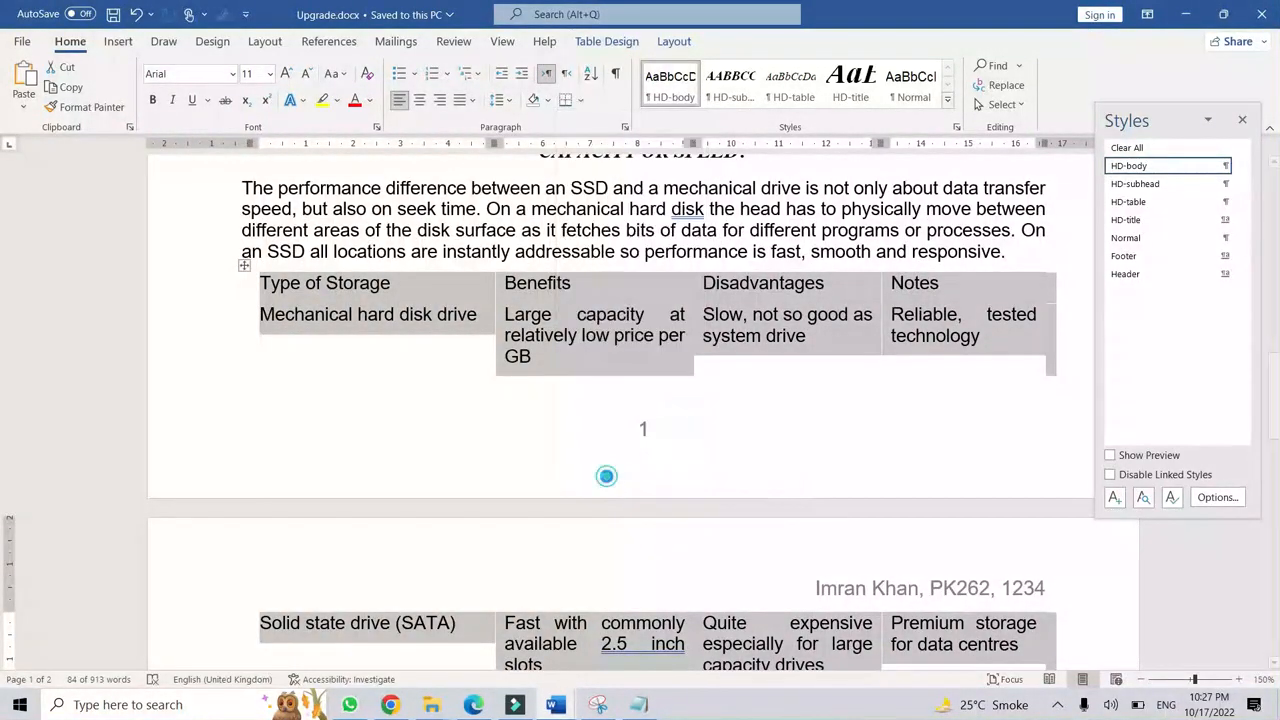
pyautogui.click(424, 330)
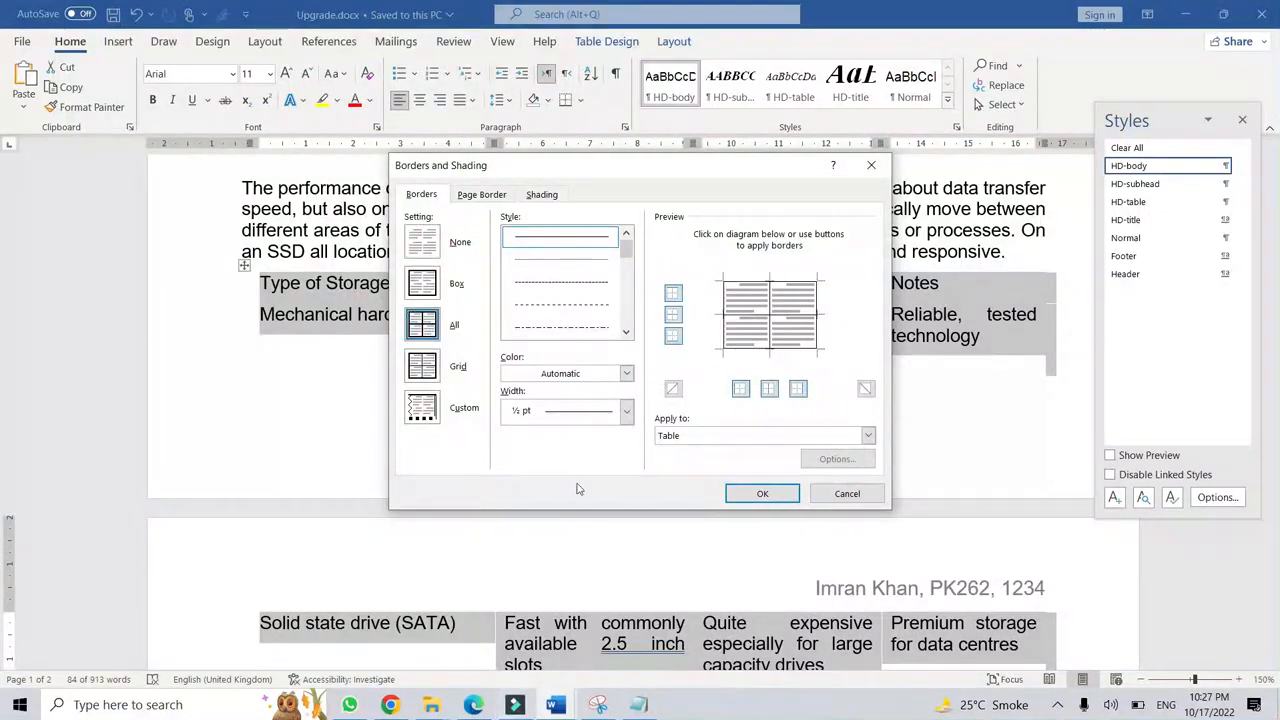
pyautogui.click(626, 411)
pyautogui.click(539, 504)
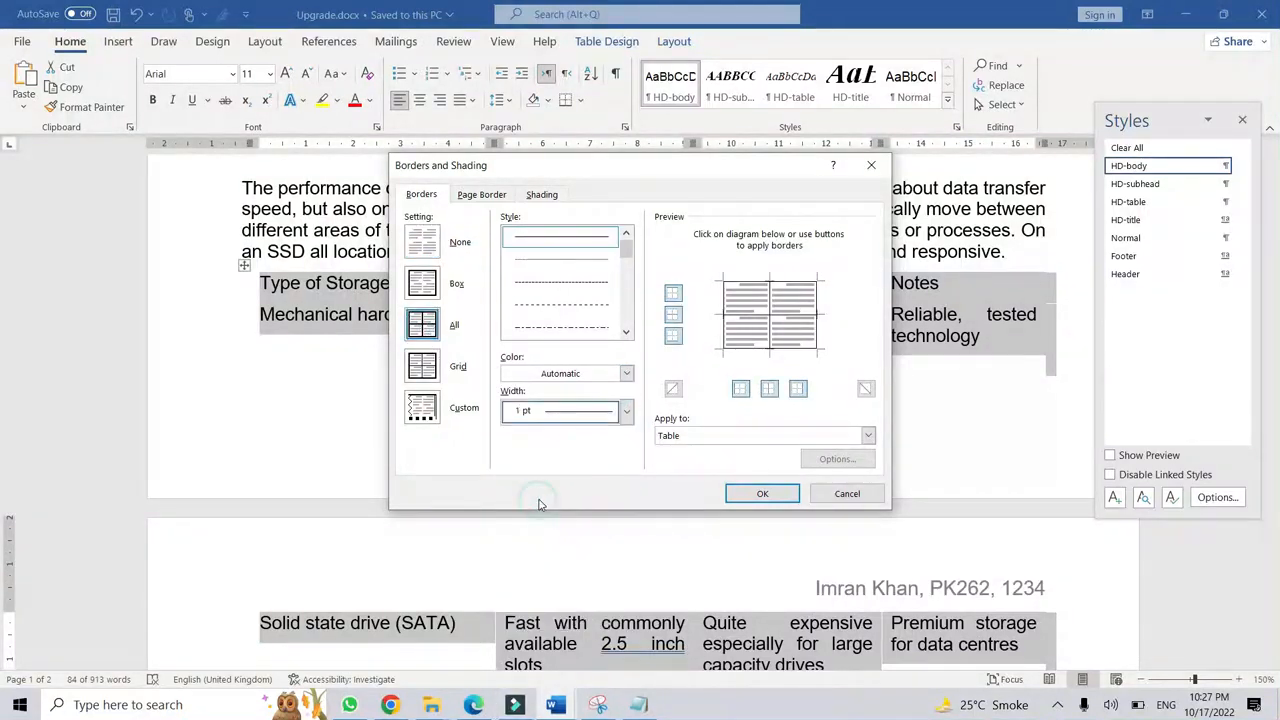
pyautogui.click(473, 705)
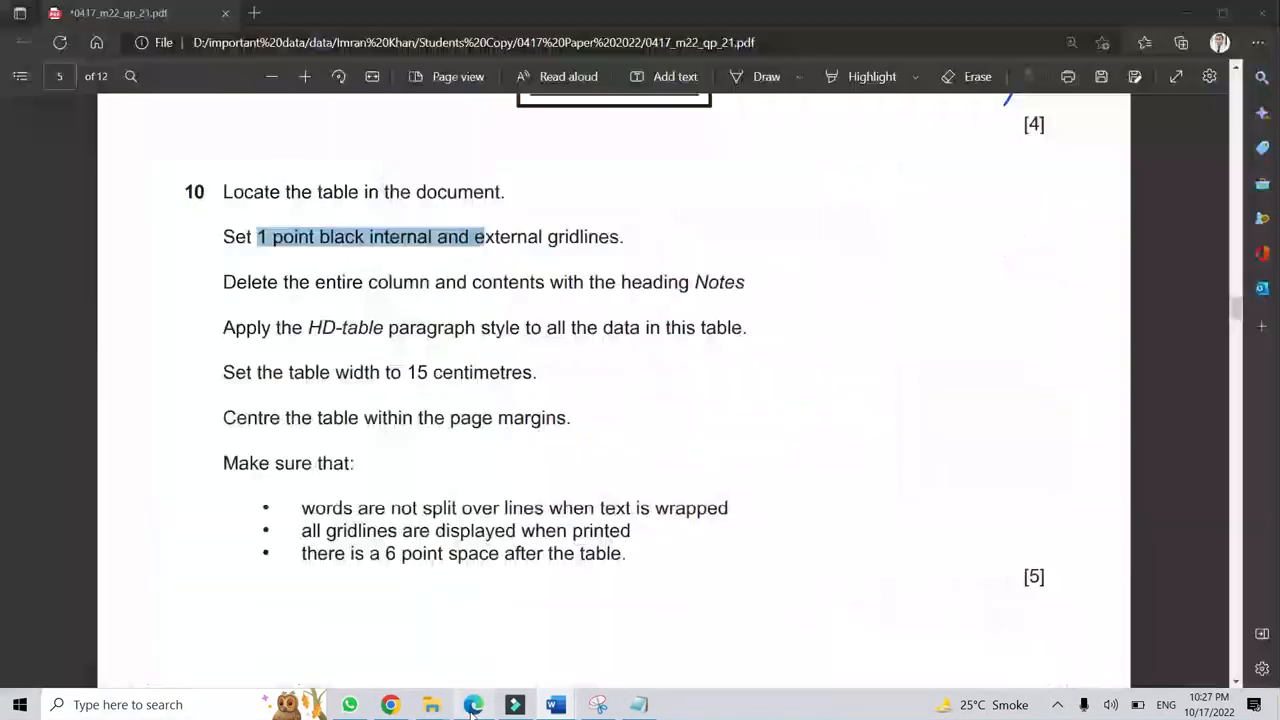
pyautogui.click(290, 240)
pyautogui.moveTo(276, 233); pyautogui.dragTo(610, 237)
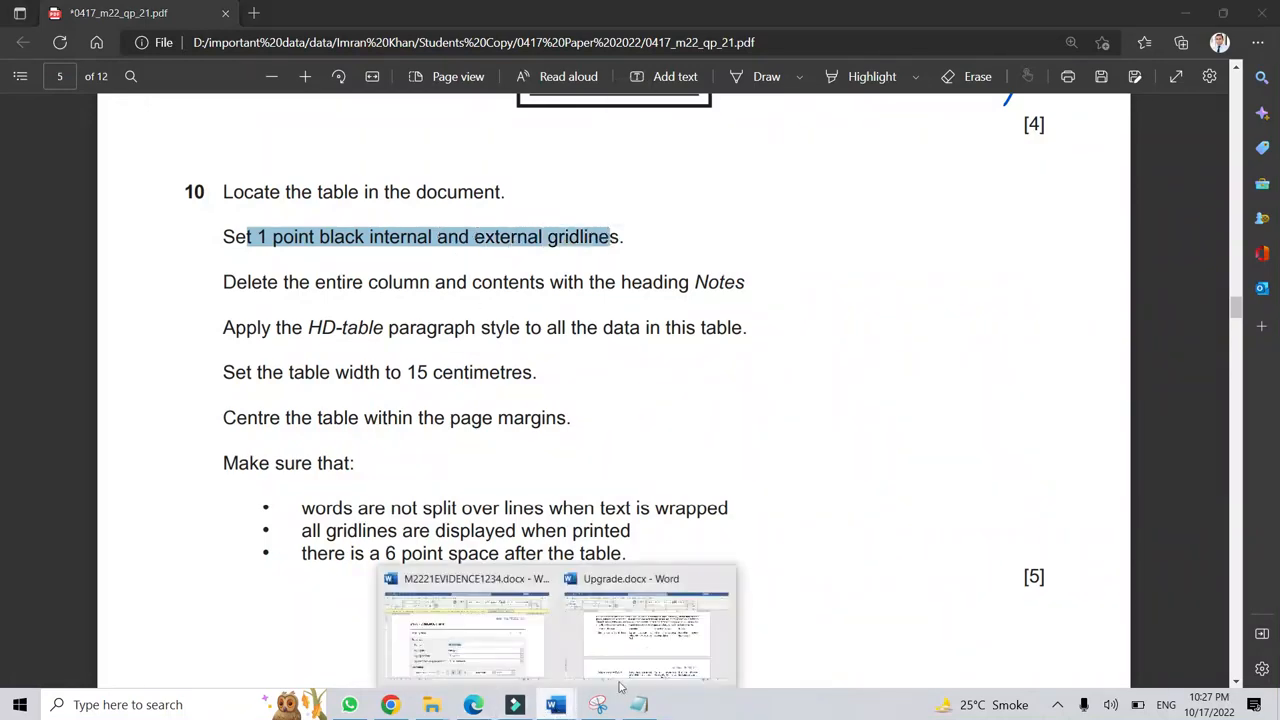
pyautogui.click(664, 630)
pyautogui.click(745, 490)
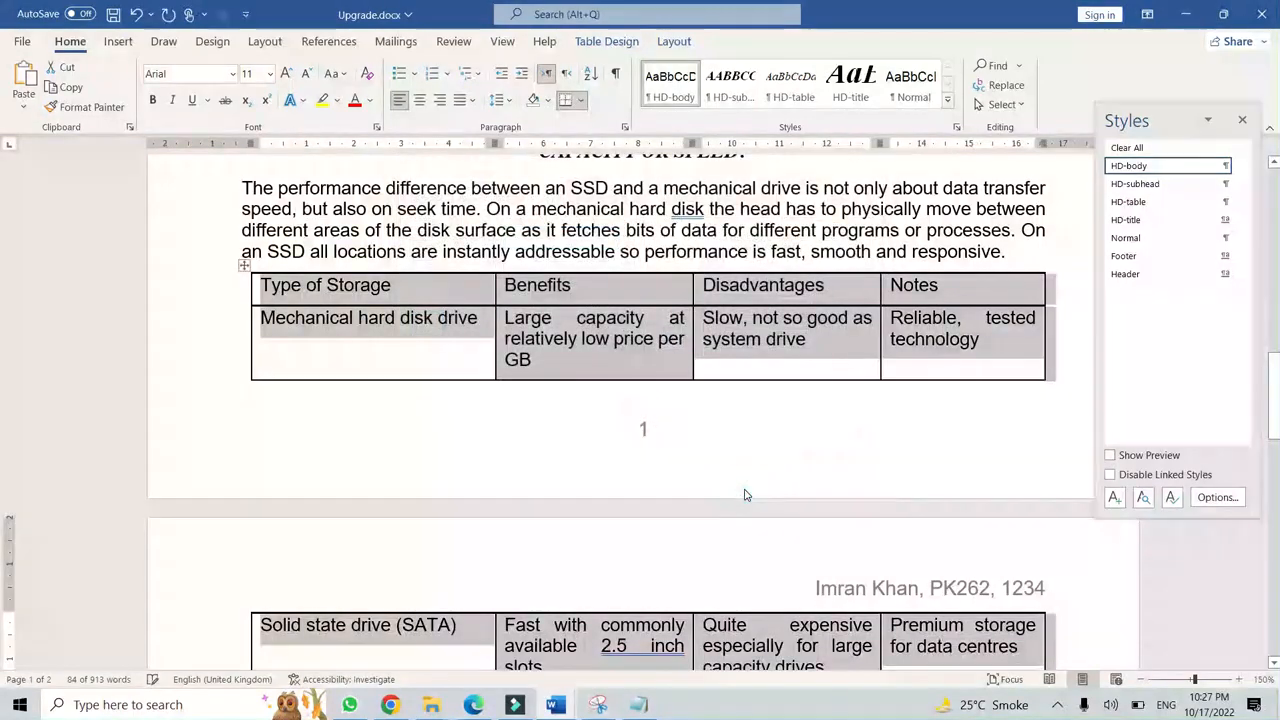
pyautogui.scroll(-1, 770, 461)
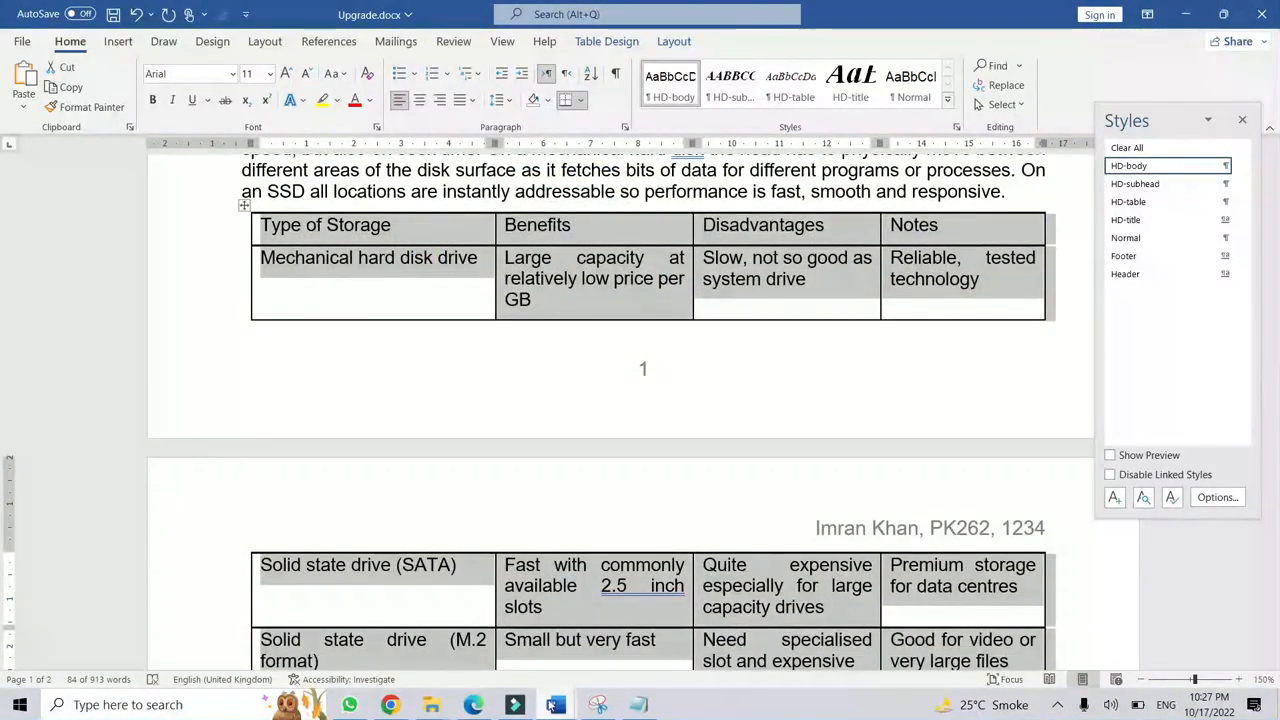
# Switch to the exam paper and draw a pen stroke beside question 10's gridlines instruction to mark it as done.
pyautogui.click(473, 705)
pyautogui.click(276, 285)
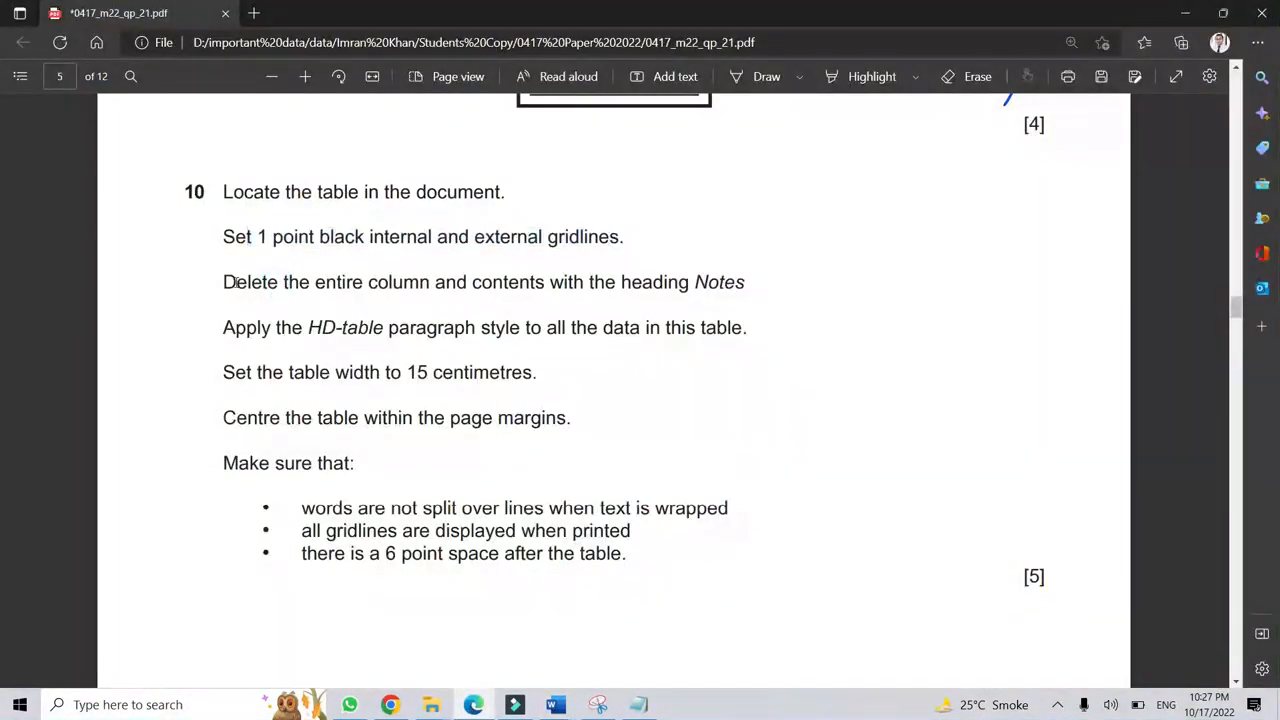
pyautogui.click(745, 84)
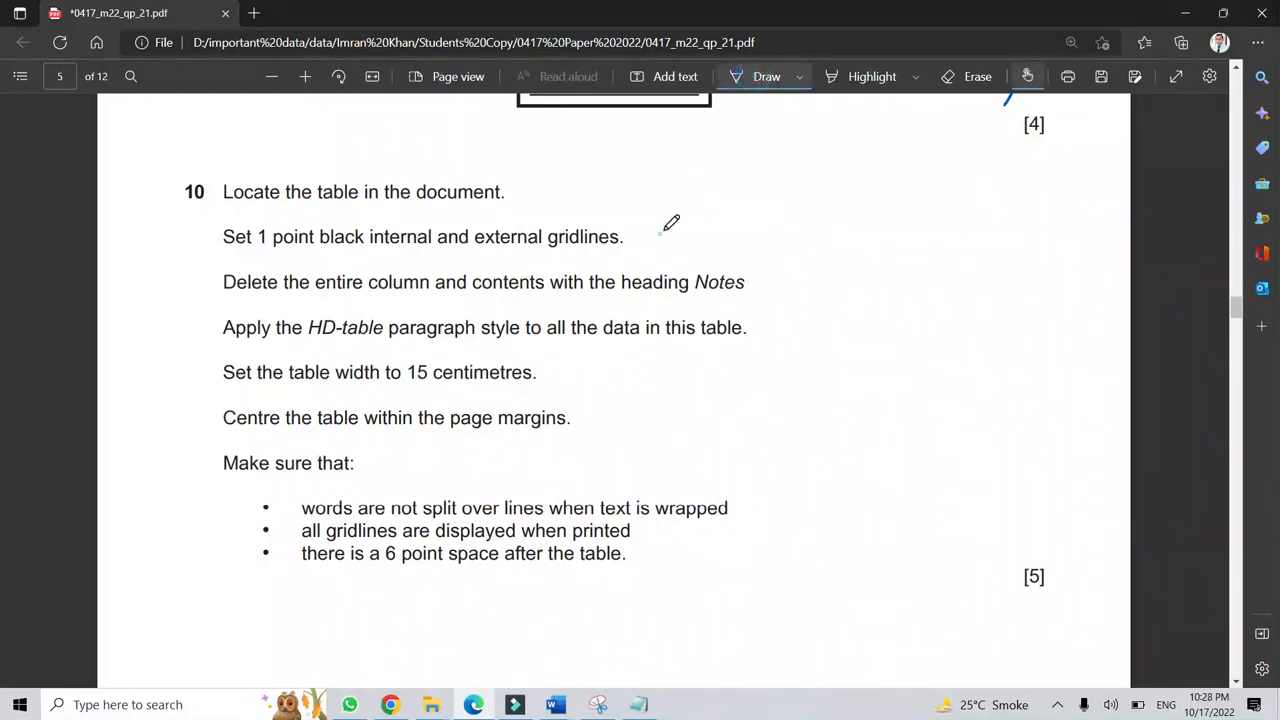
pyautogui.moveTo(658, 234); pyautogui.dragTo(730, 184)
pyautogui.click(752, 82)
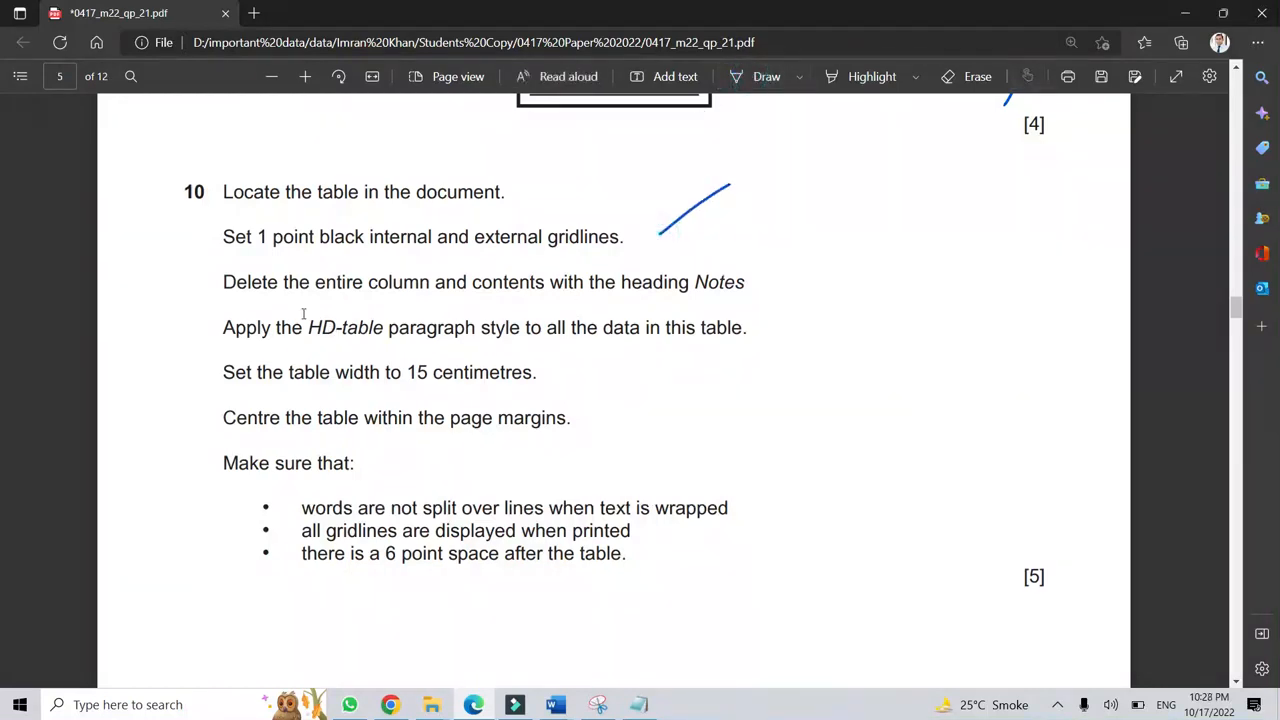
# Read the instruction about deleting the Notes column and return to Upgrade.docx.
pyautogui.moveTo(316, 283); pyautogui.dragTo(695, 287)
pyautogui.click(338, 282)
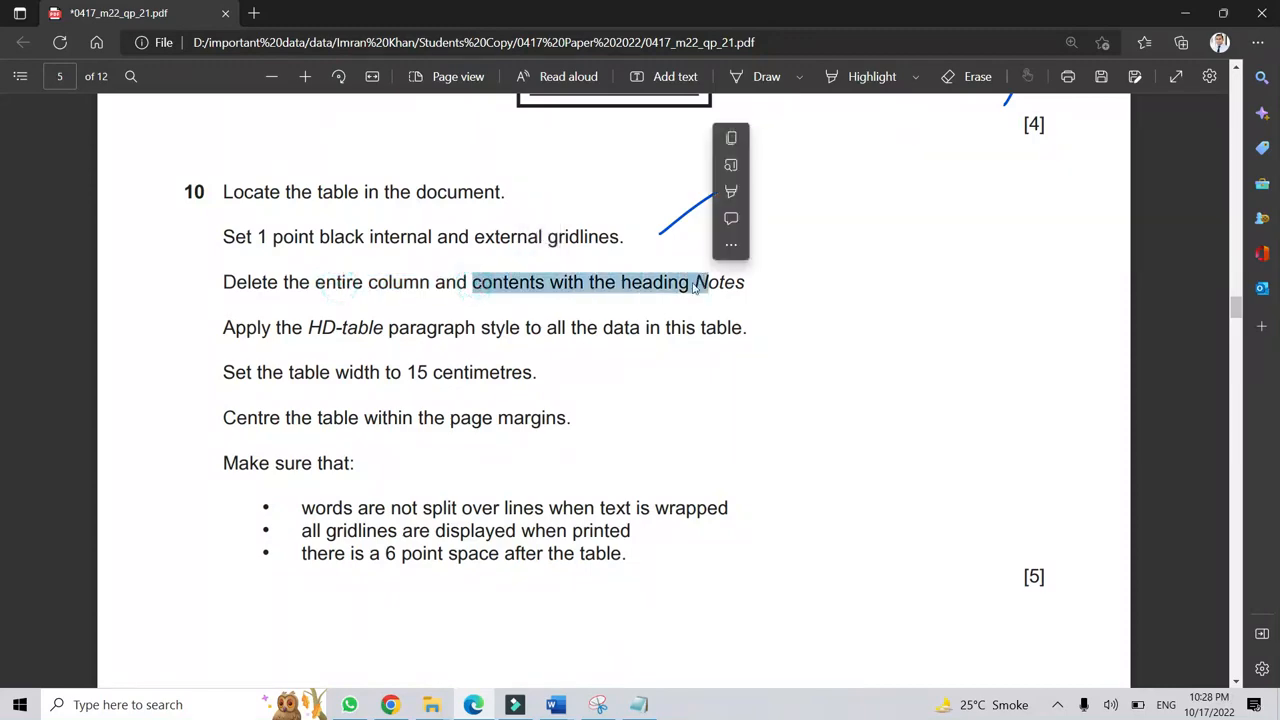
pyautogui.click(556, 704)
pyautogui.click(650, 620)
# Delete the table's entire Notes column with its contents.
pyautogui.click(927, 259)
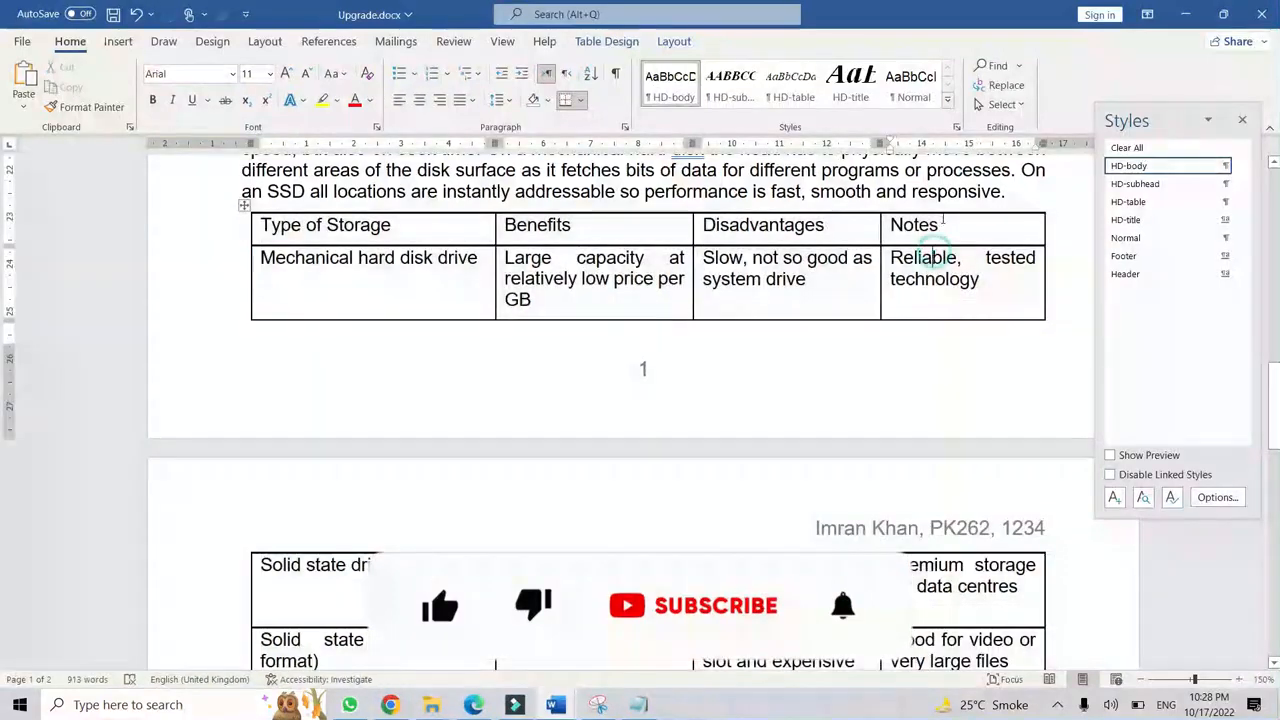
pyautogui.rightClick(942, 228)
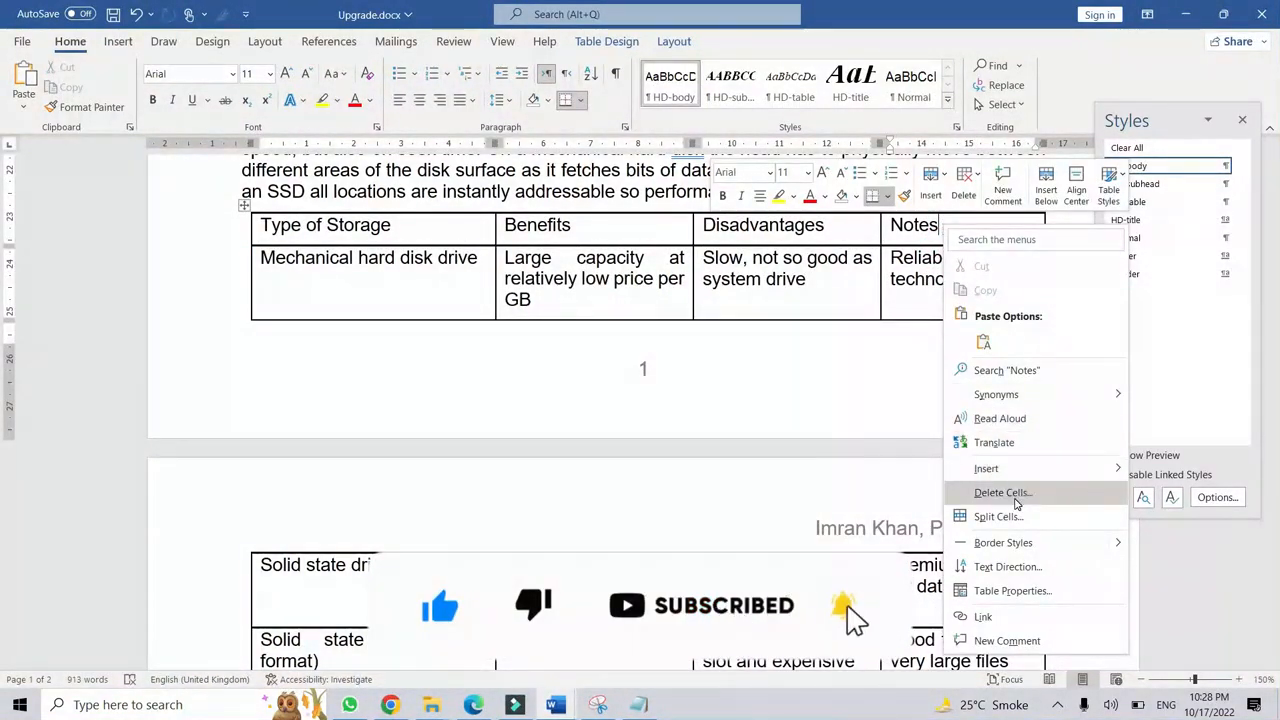
pyautogui.click(1016, 499)
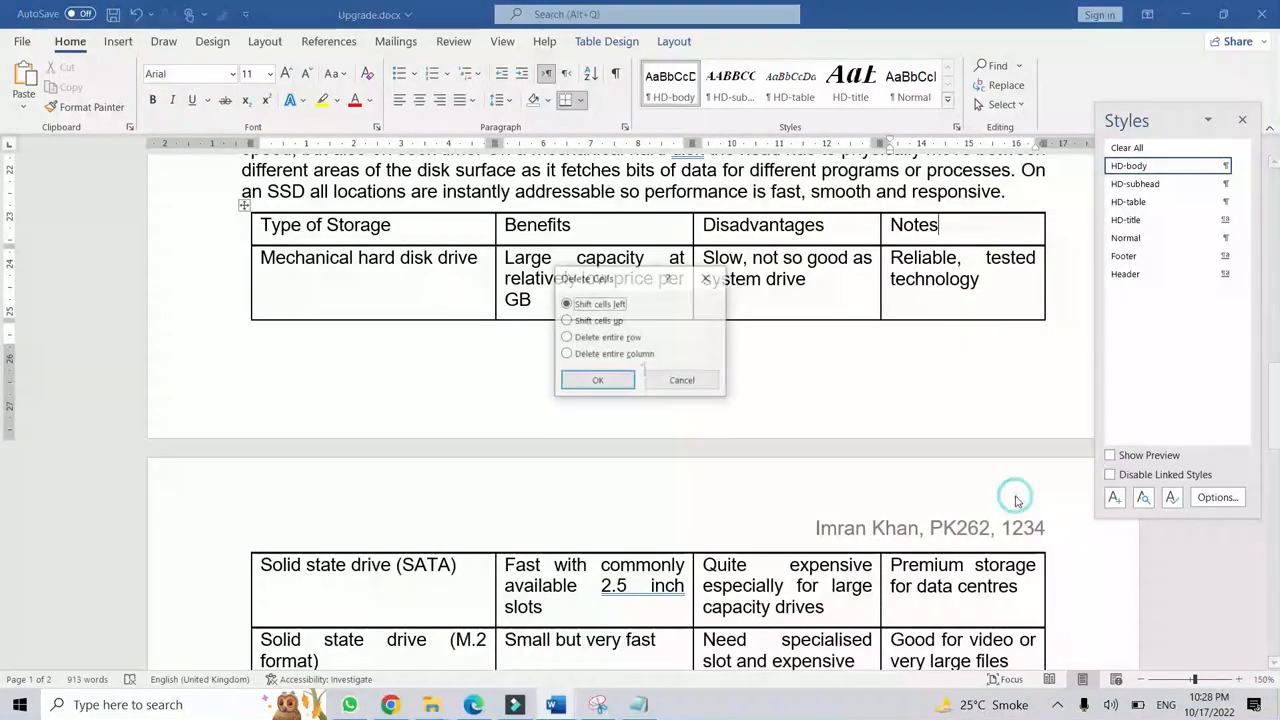
pyautogui.click(597, 354)
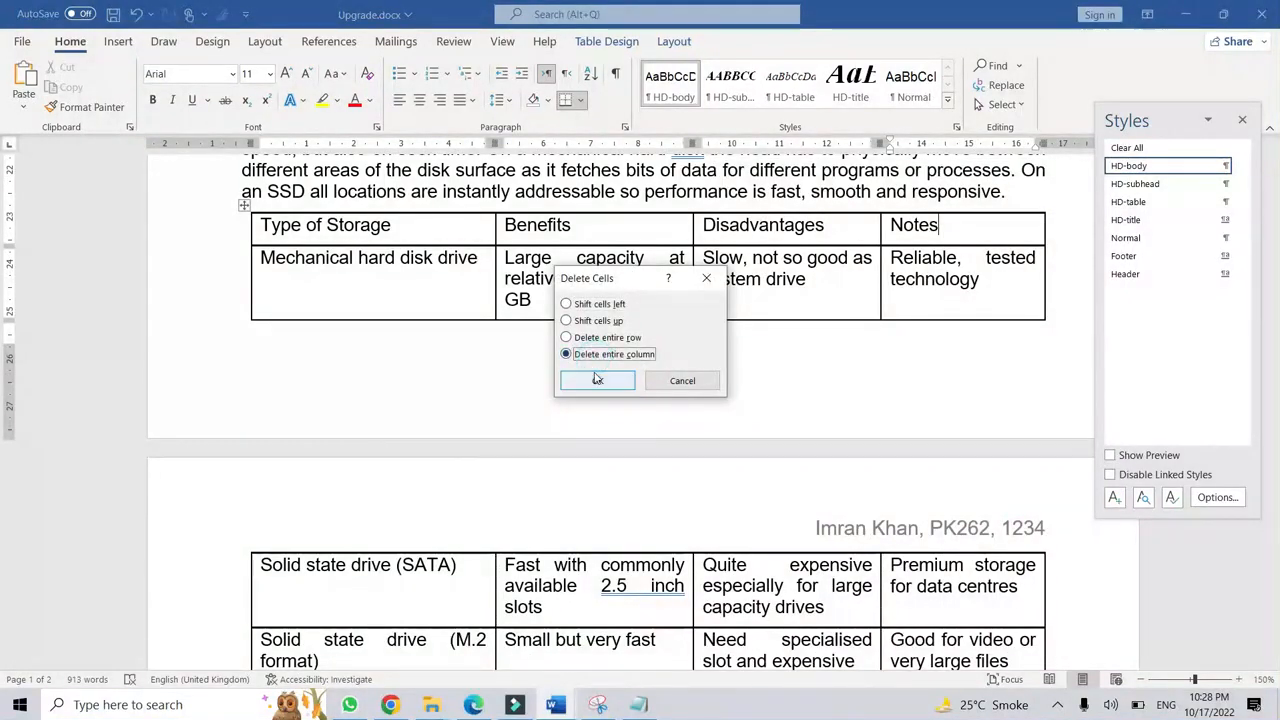
pyautogui.click(597, 380)
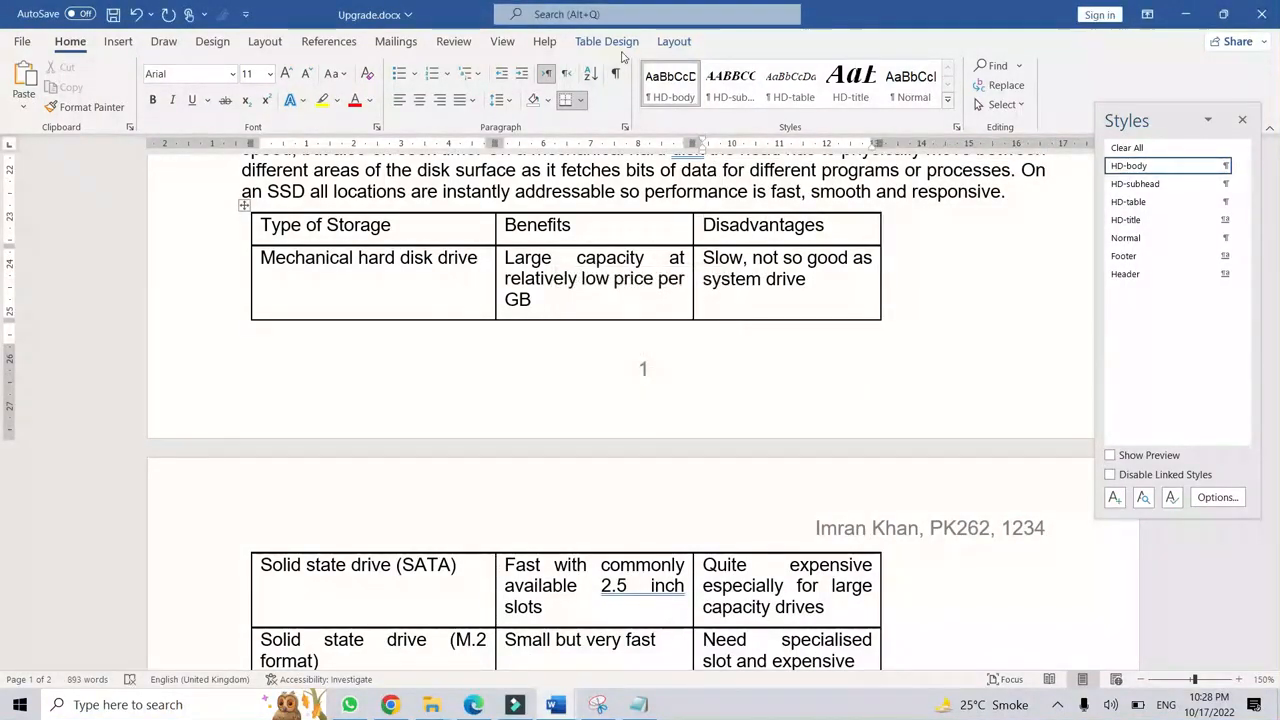
pyautogui.click(674, 41)
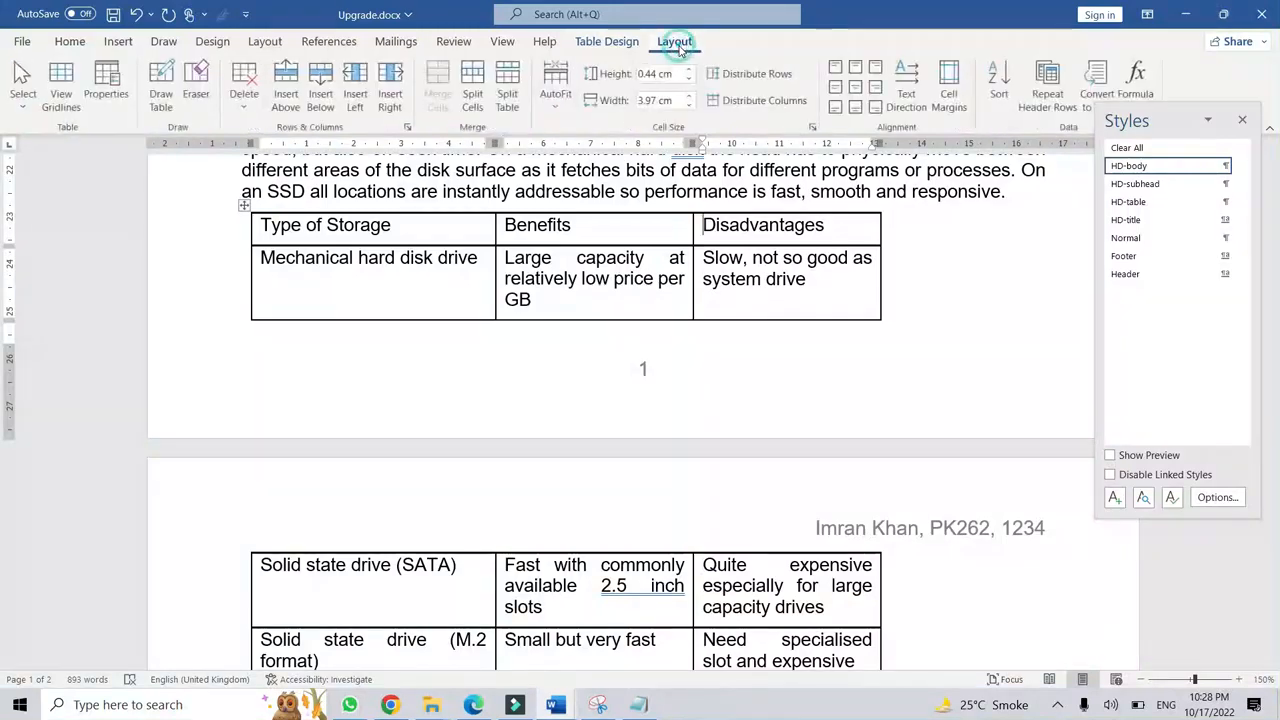
pyautogui.click(248, 105)
pyautogui.click(740, 38)
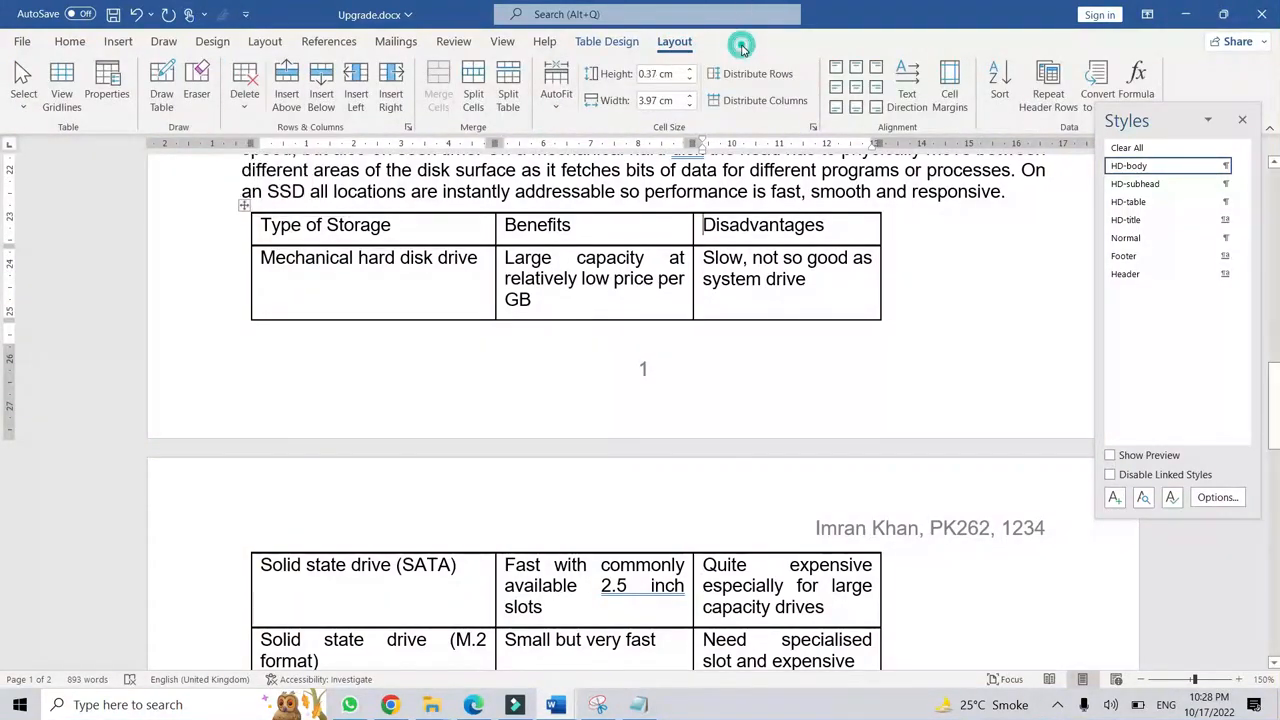
pyautogui.click(70, 41)
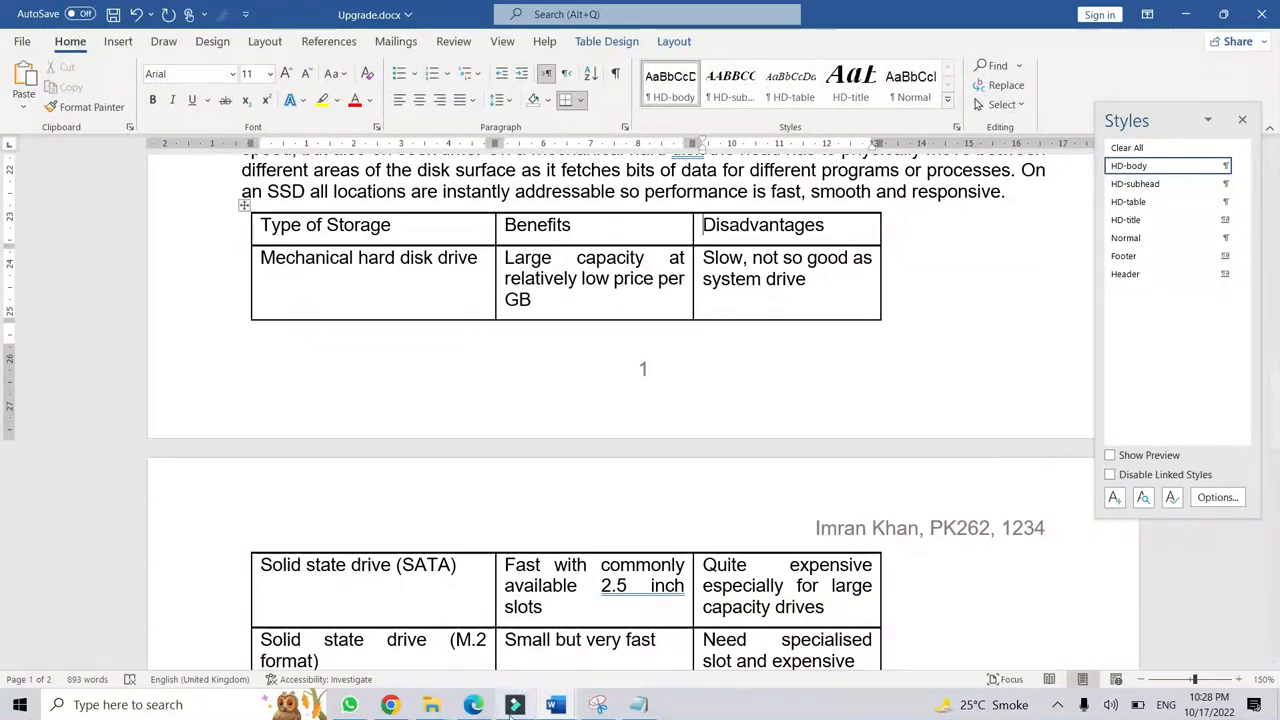
# Switch to the exam paper and draw a pen stroke at the end of the Notes column instruction to mark it as done.
pyautogui.hotkey('alt', 'Tab')
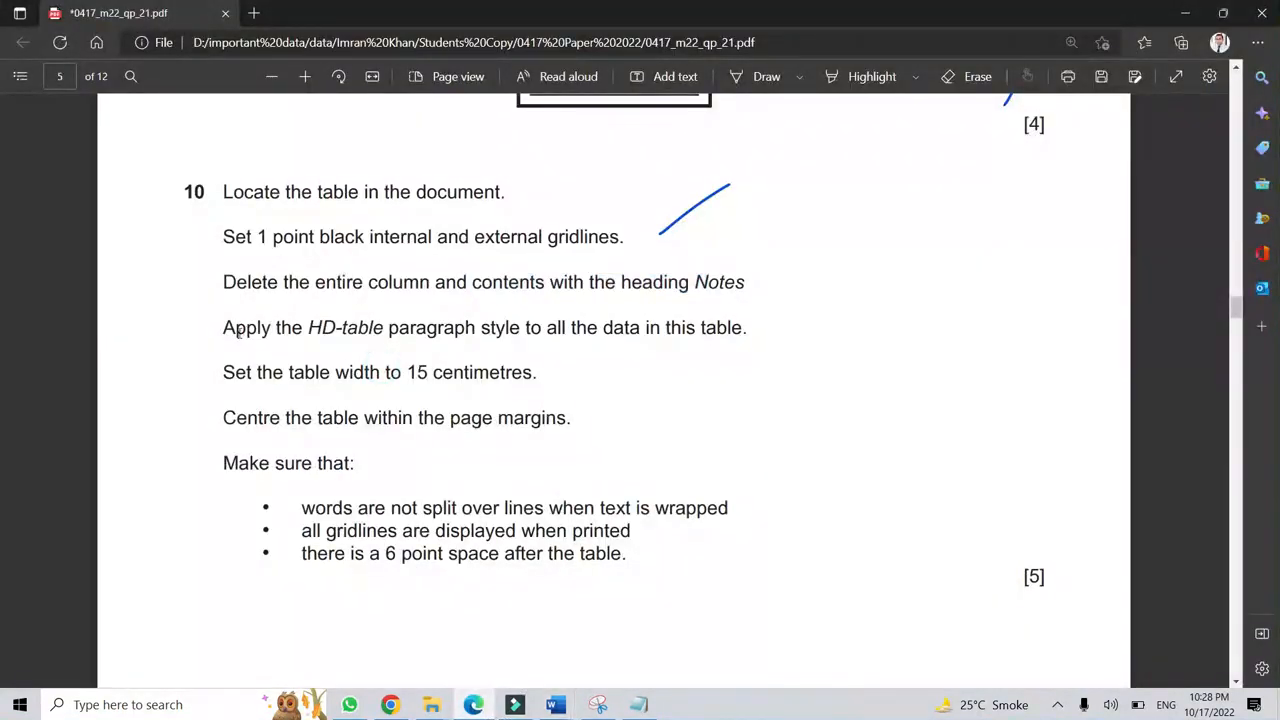
pyautogui.moveTo(228, 327); pyautogui.dragTo(520, 330)
pyautogui.click(369, 330)
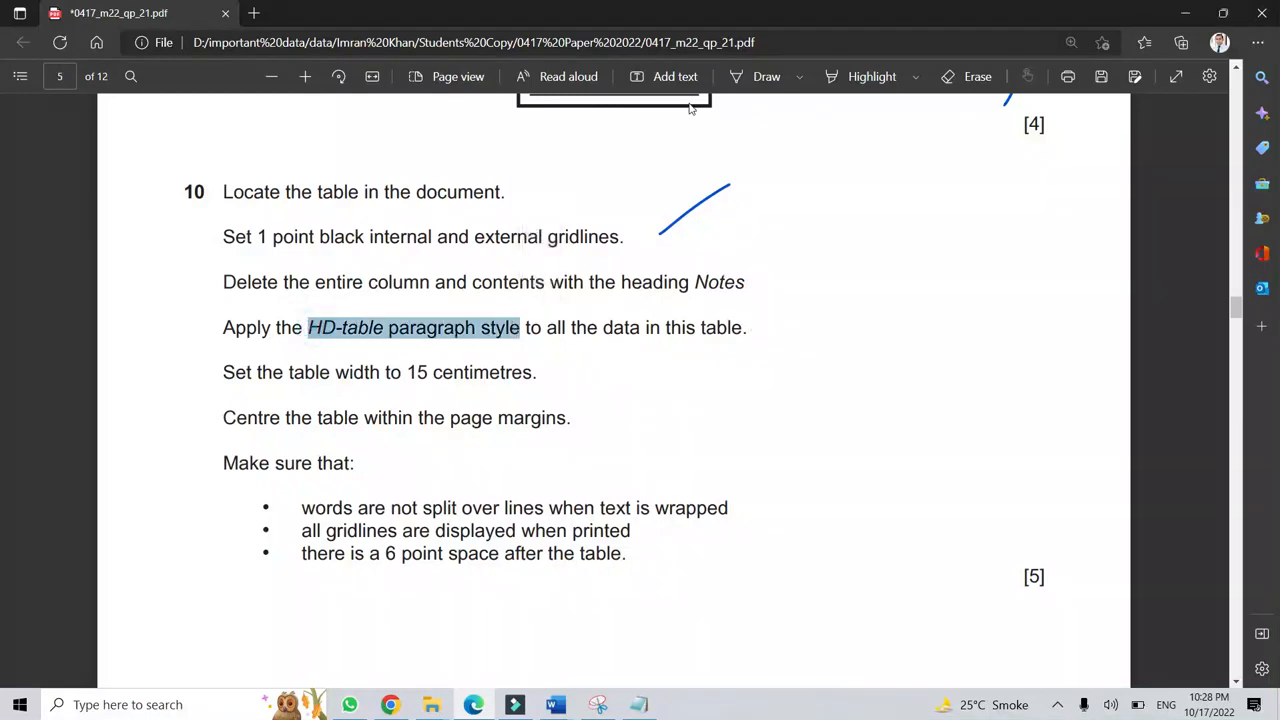
pyautogui.click(762, 78)
pyautogui.moveTo(708, 290); pyautogui.dragTo(768, 258)
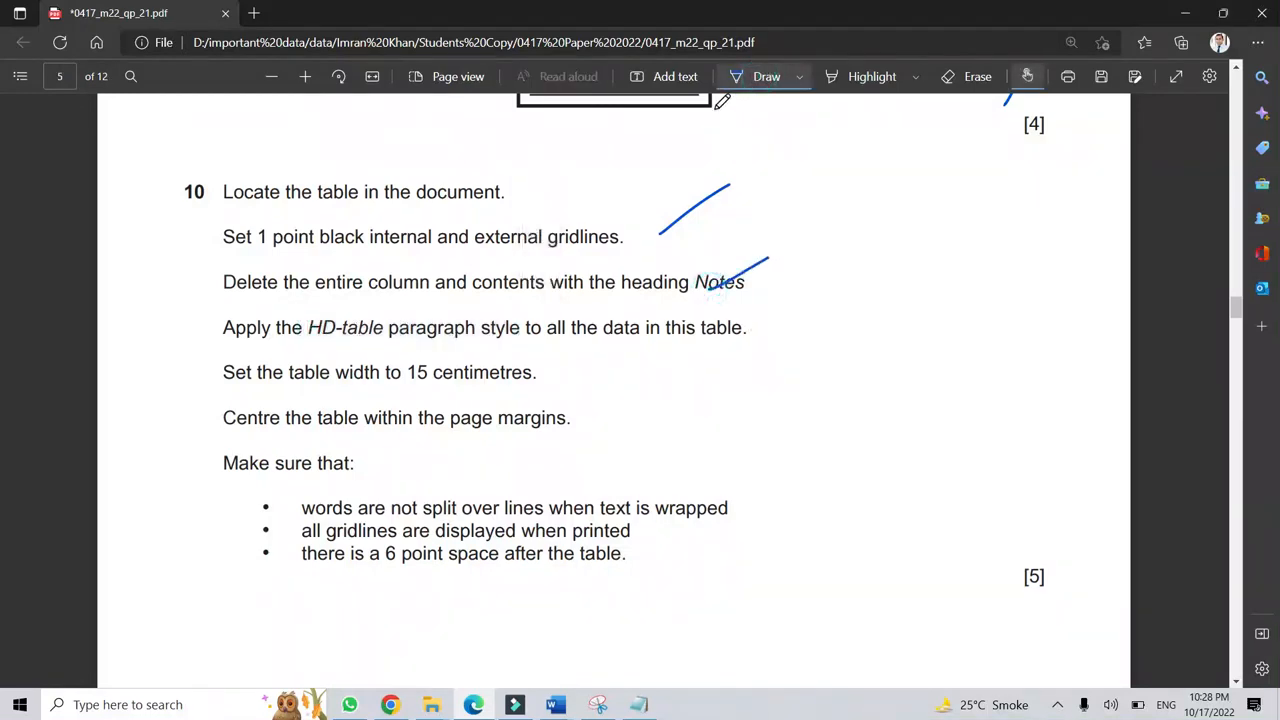
pyautogui.click(764, 78)
pyautogui.click(766, 77)
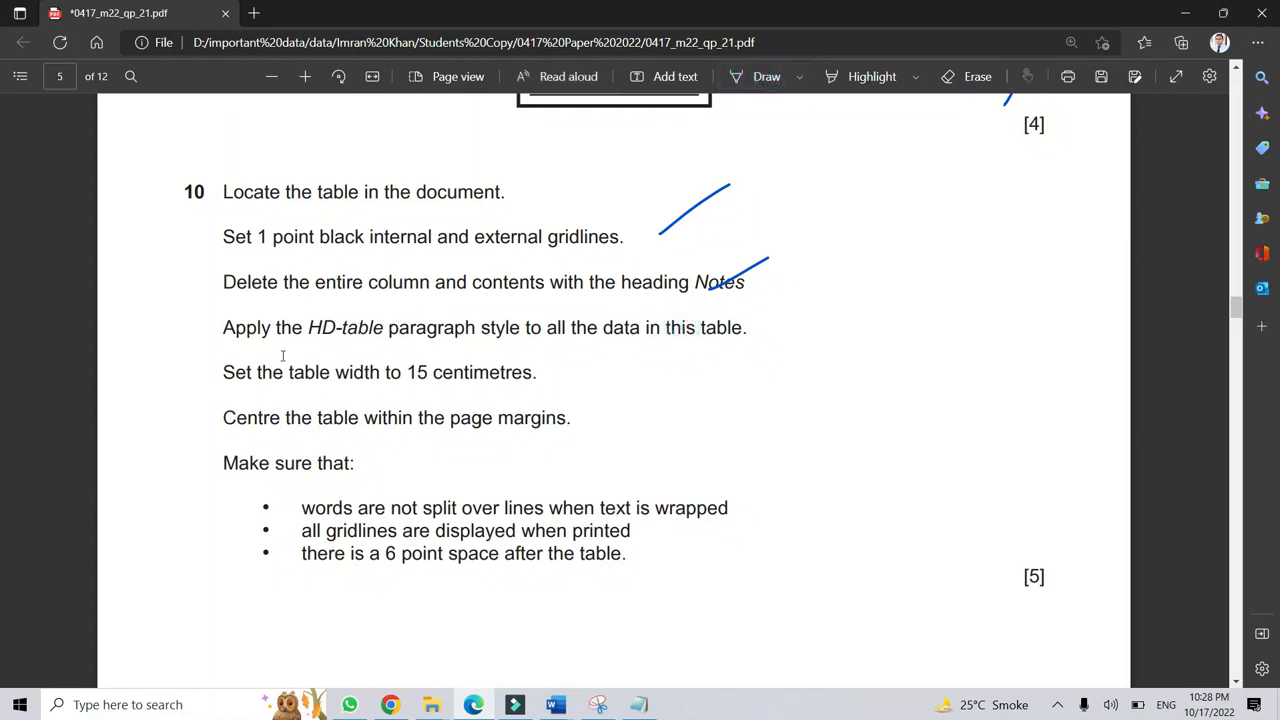
# Read the paragraph style instruction, return to Upgrade.docx and apply the HD-table style to the whole table.
pyautogui.moveTo(228, 327); pyautogui.dragTo(810, 331)
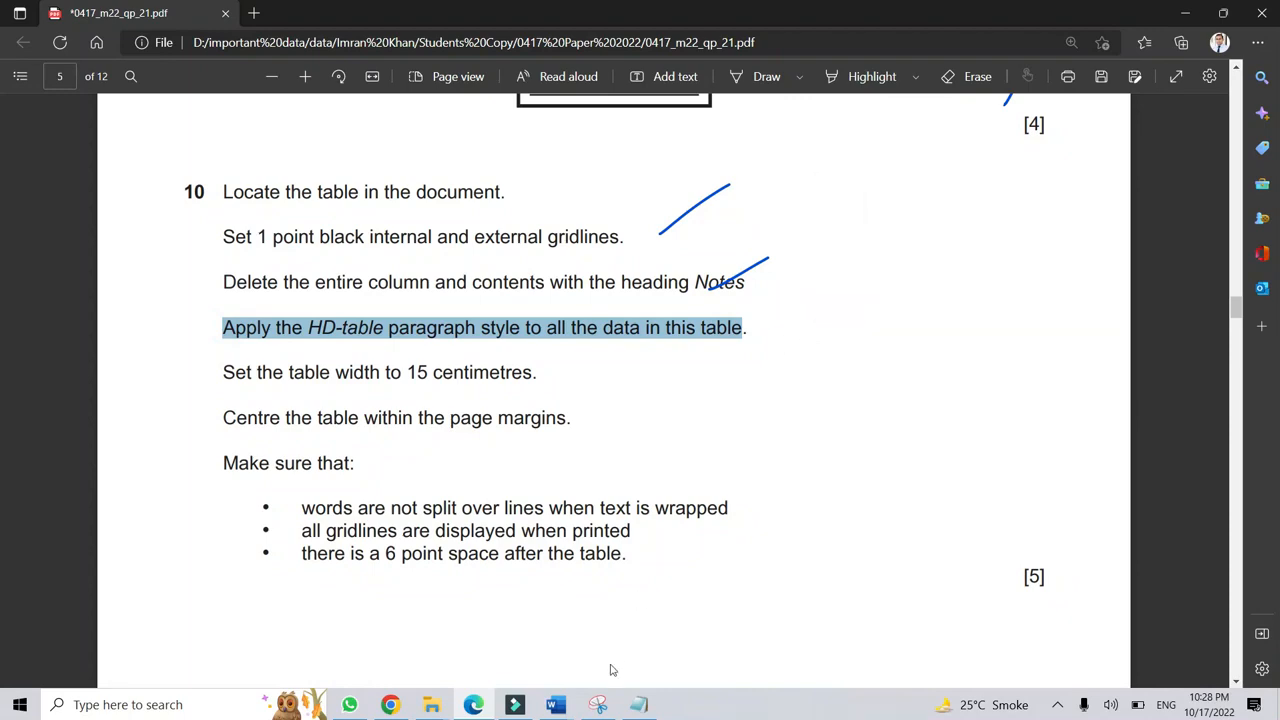
pyautogui.moveTo(556, 705)
pyautogui.click(664, 662)
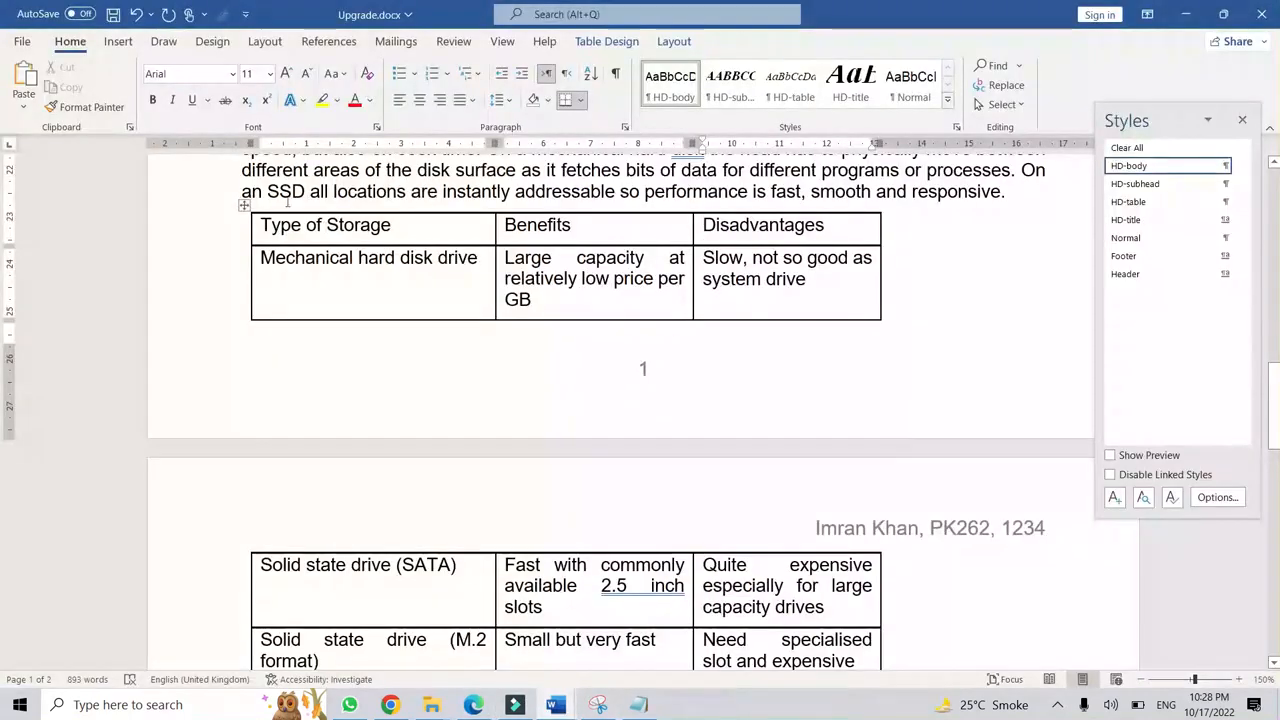
pyautogui.click(244, 206)
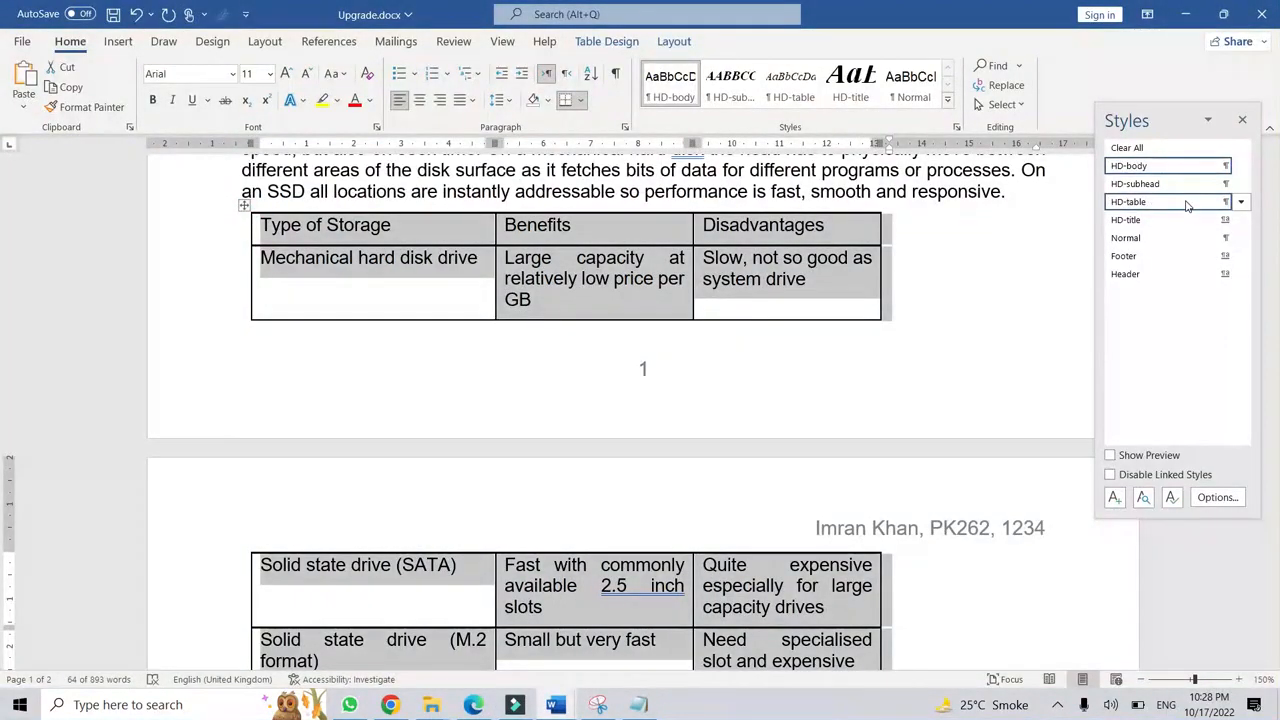
pyautogui.click(1143, 203)
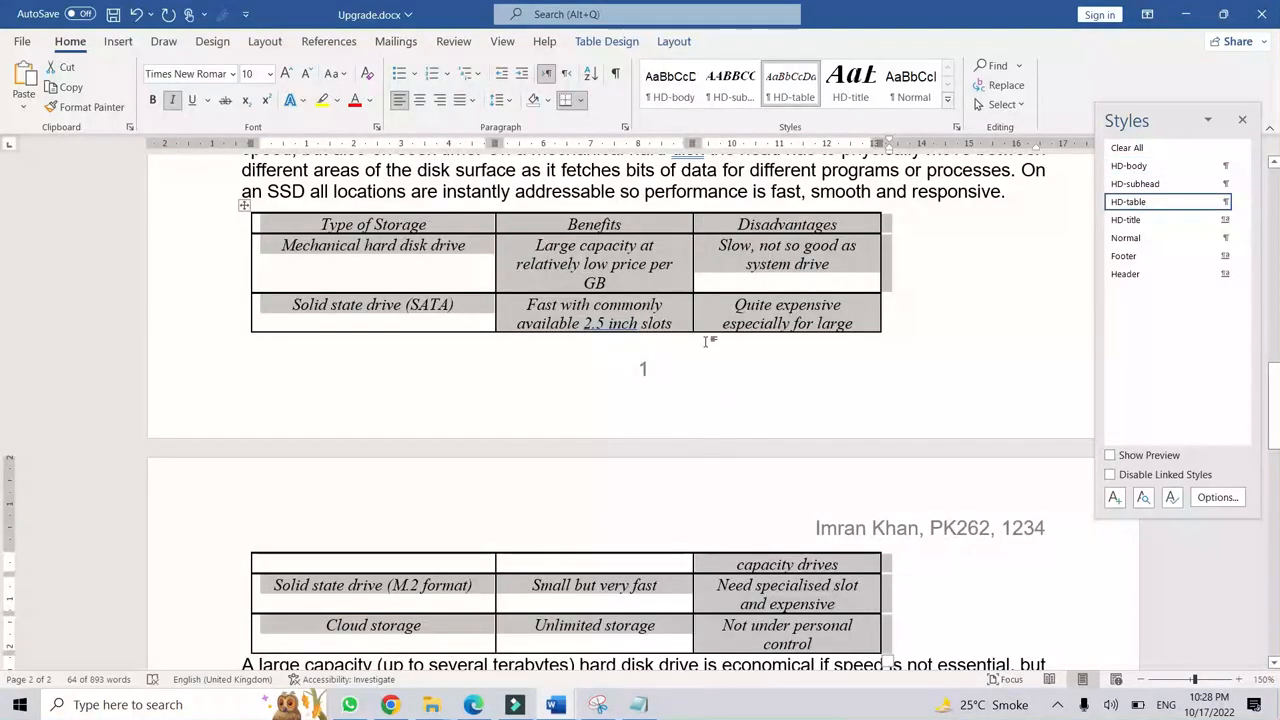
# Switch to the exam paper and draw a pen stroke at the end of the HD-table style instruction to mark it as done.
pyautogui.click(633, 585)
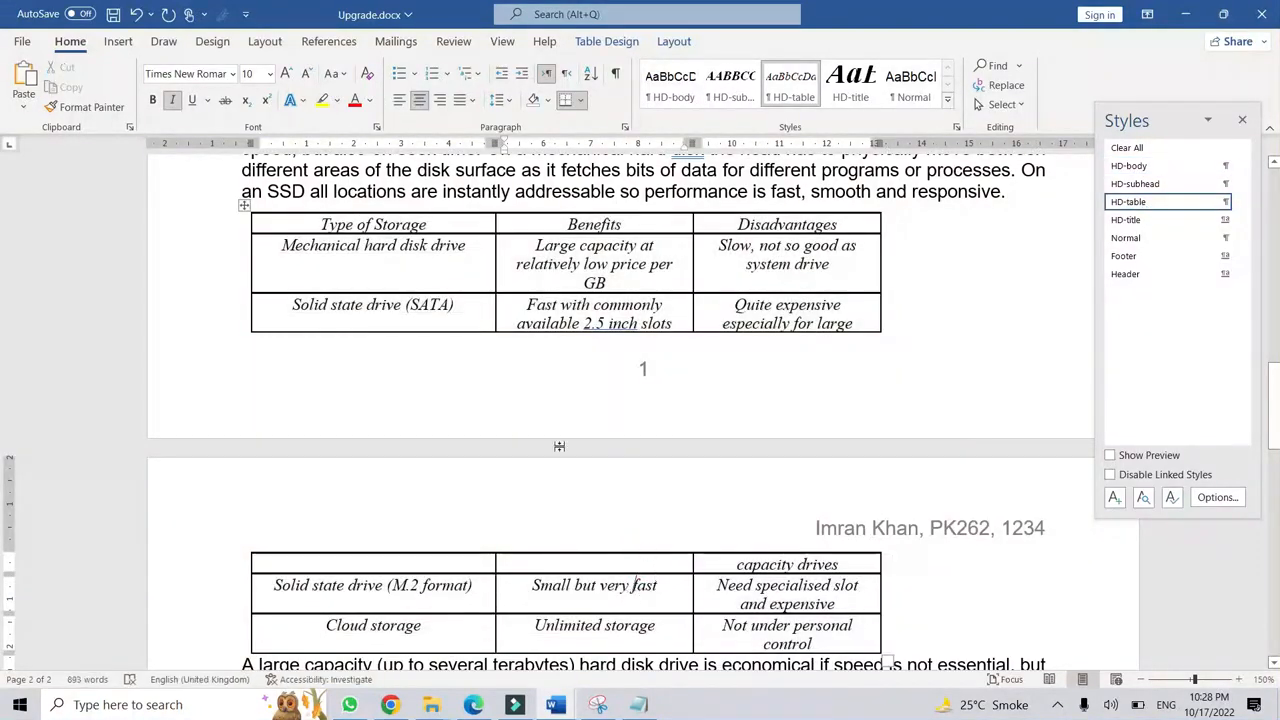
pyautogui.click(473, 704)
pyautogui.scroll(-2, 648, 387)
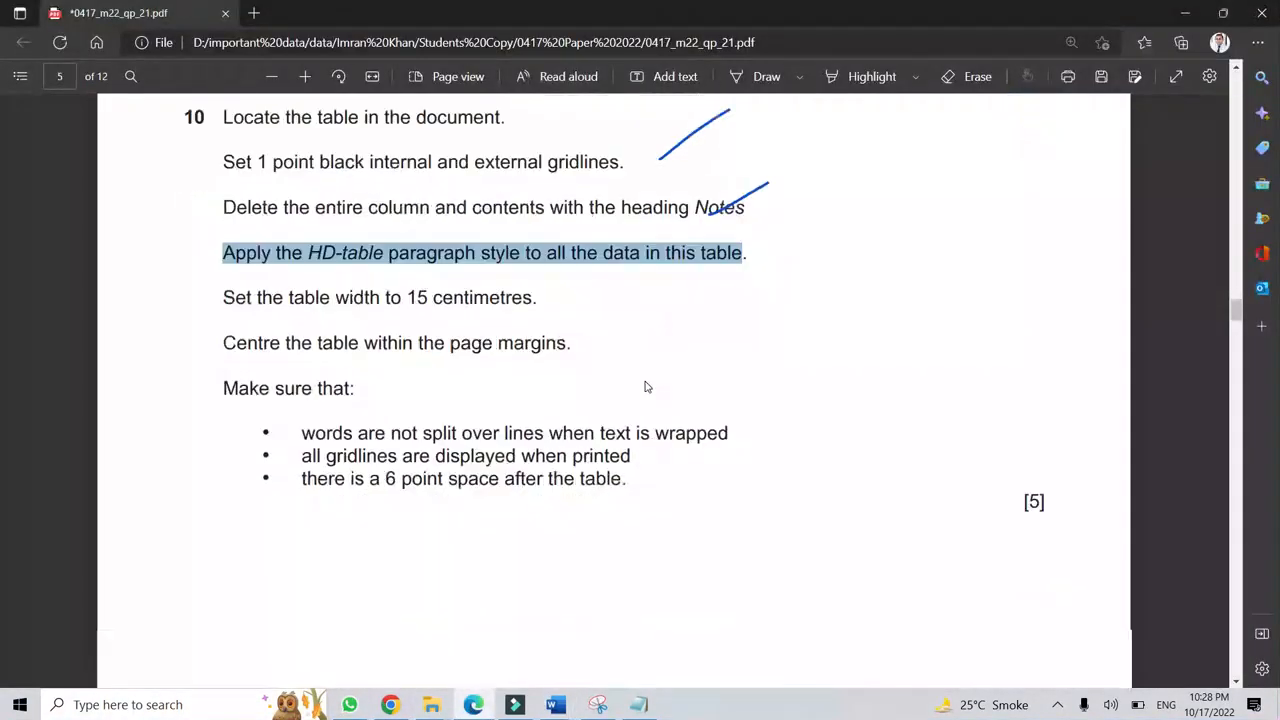
pyautogui.click(622, 291)
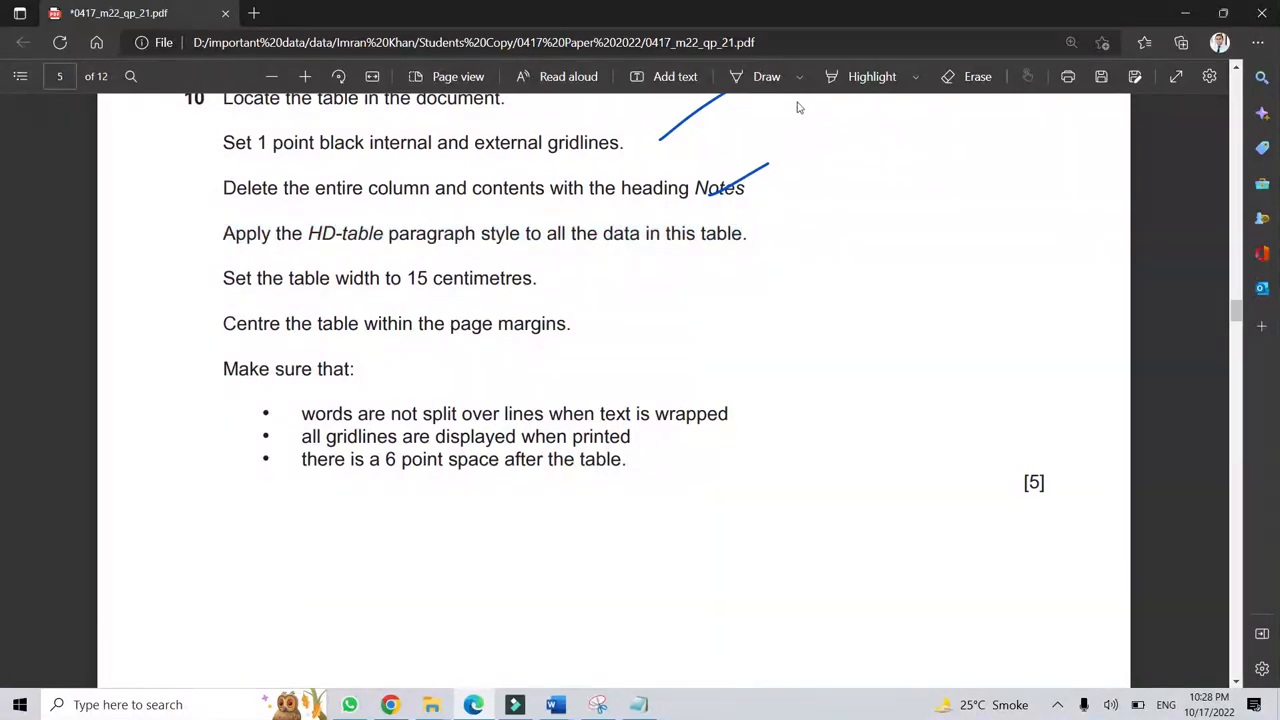
pyautogui.click(771, 76)
pyautogui.moveTo(745, 230); pyautogui.dragTo(767, 167)
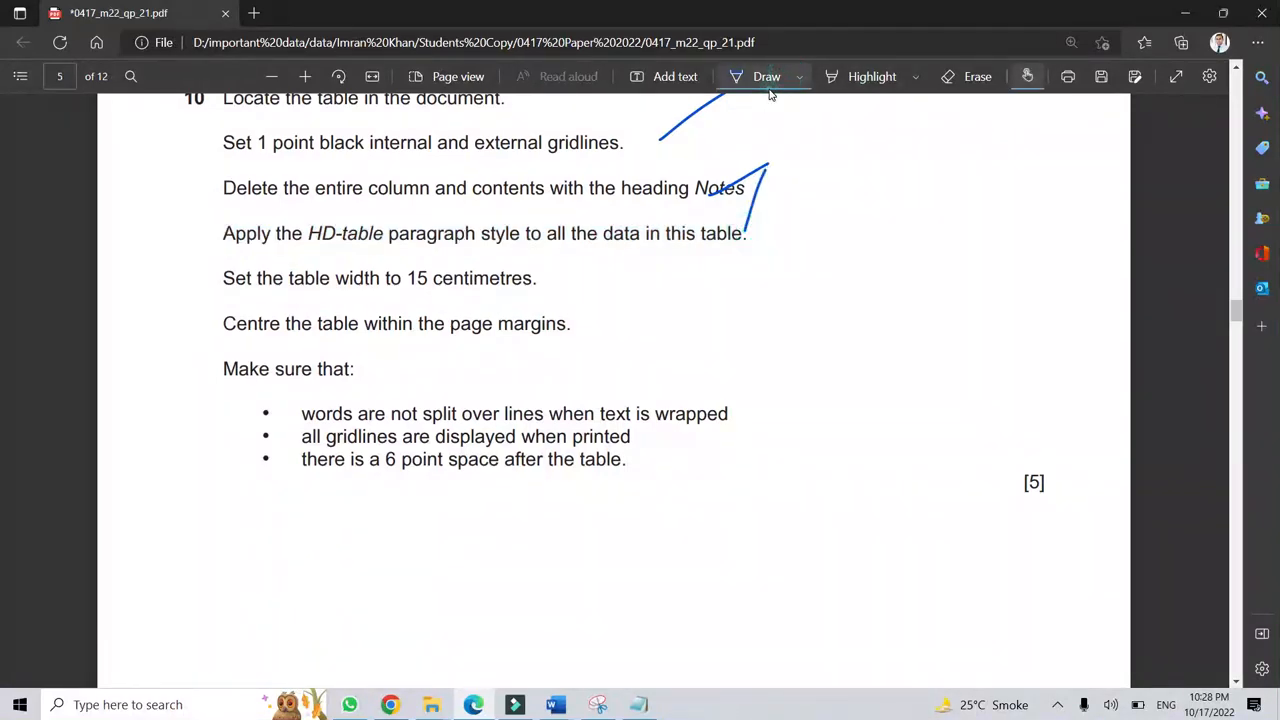
pyautogui.click(741, 77)
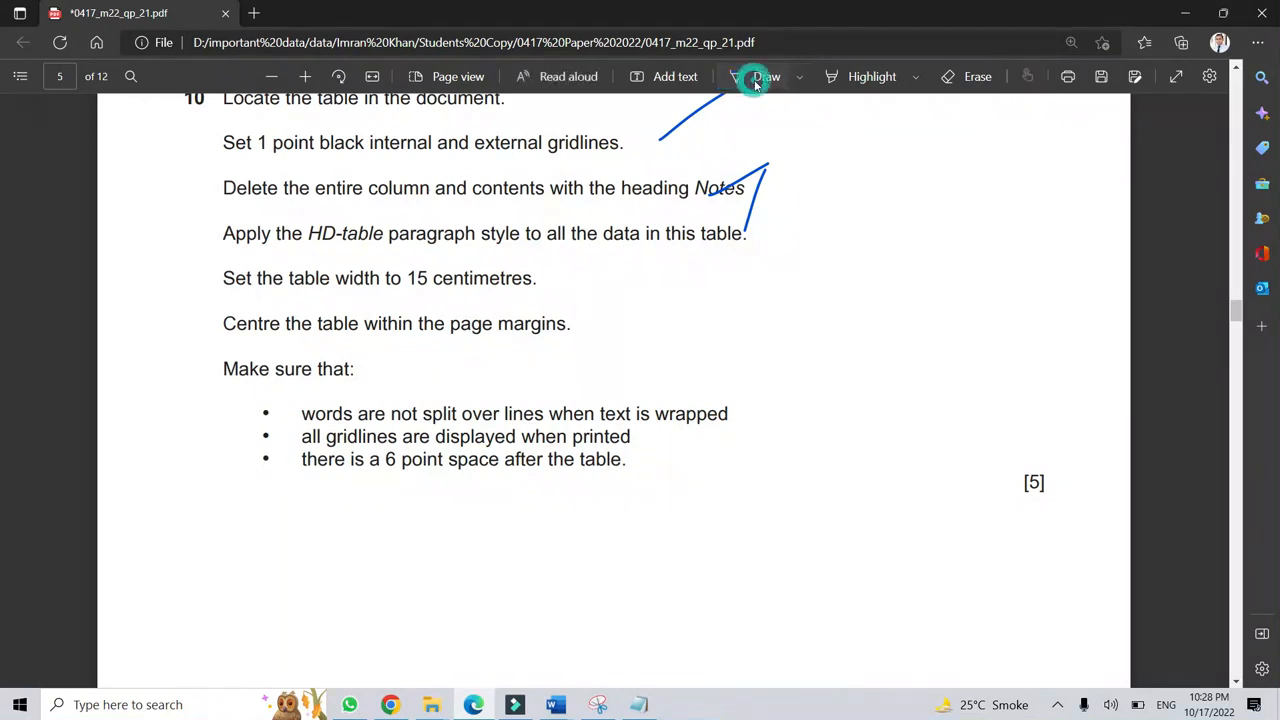
# Read the instructions on the 15 centimetre table width and centring, and select the whole table in Upgrade.docx.
pyautogui.moveTo(390, 278); pyautogui.dragTo(532, 278)
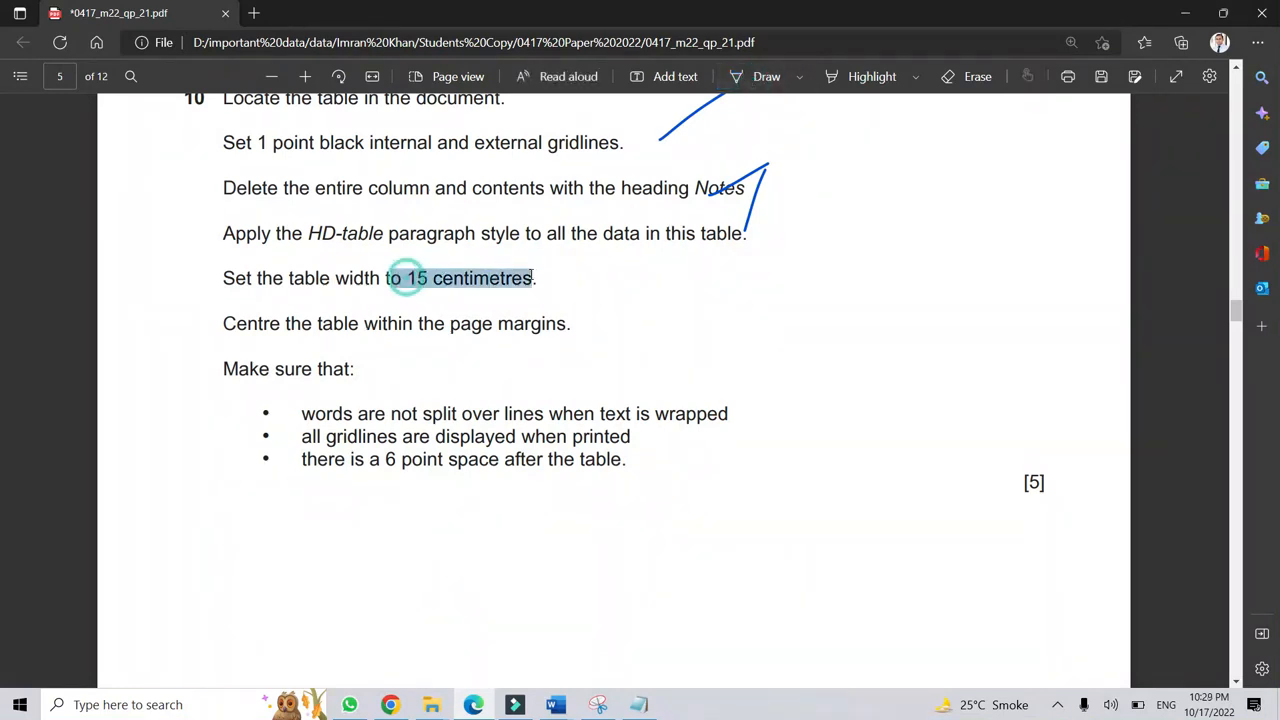
pyautogui.click(346, 266)
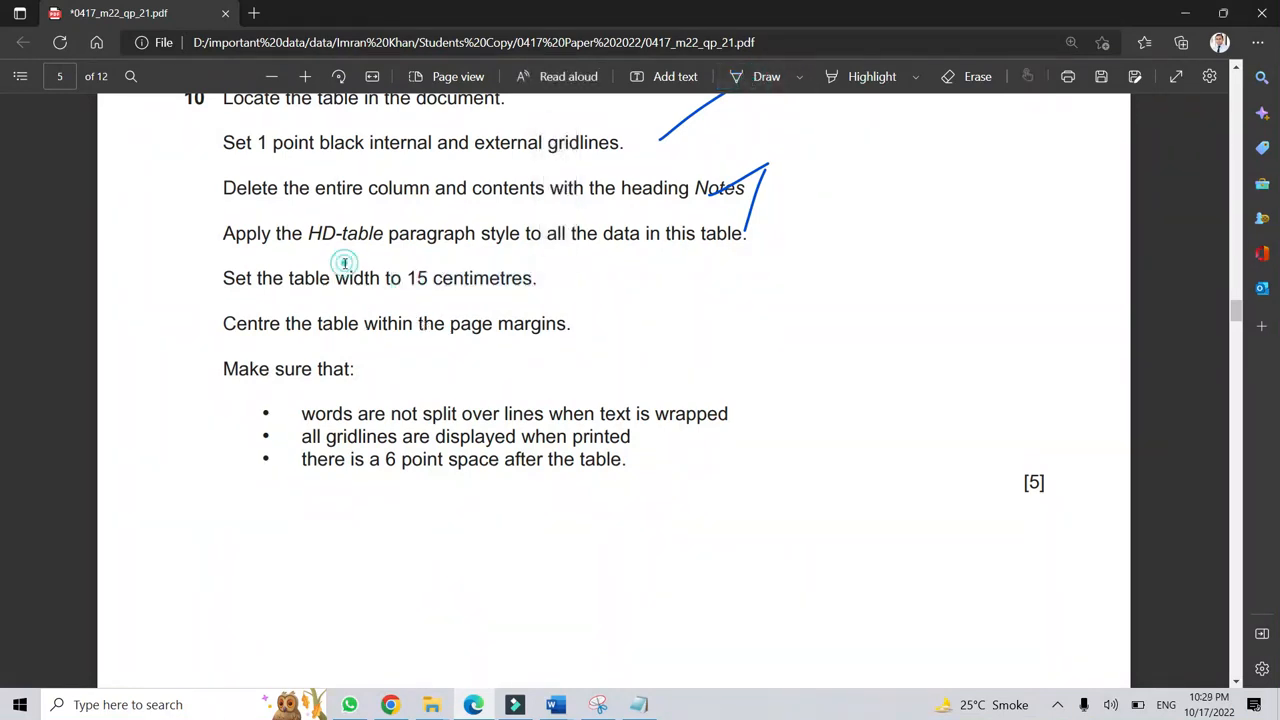
pyautogui.moveTo(222, 277); pyautogui.dragTo(531, 279)
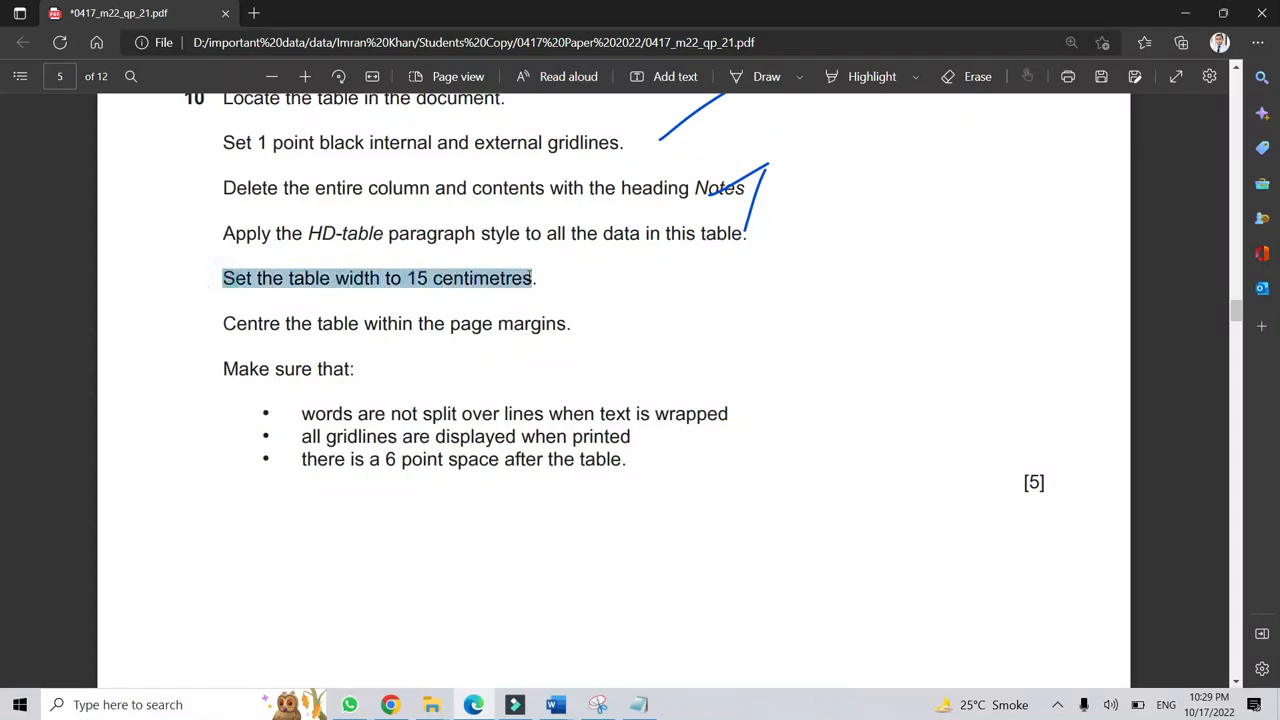
pyautogui.click(507, 279)
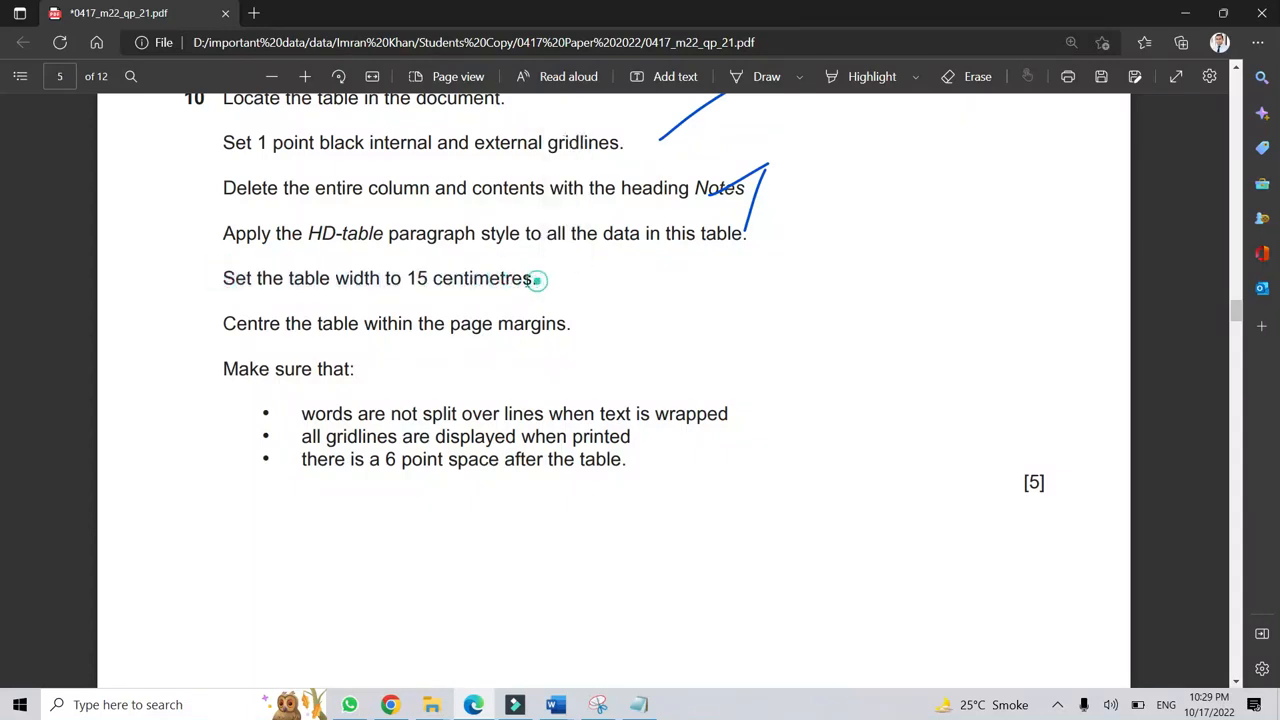
pyautogui.moveTo(536, 280); pyautogui.dragTo(222, 288)
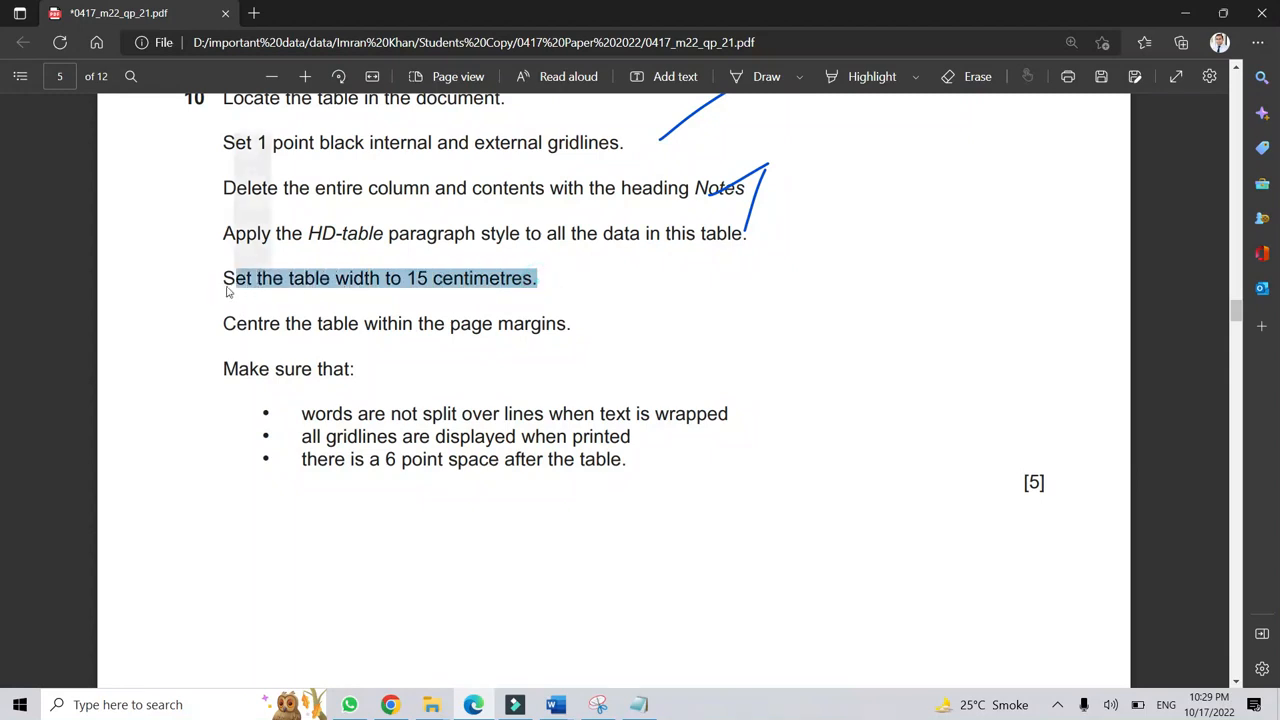
pyautogui.moveTo(393, 278); pyautogui.dragTo(533, 278)
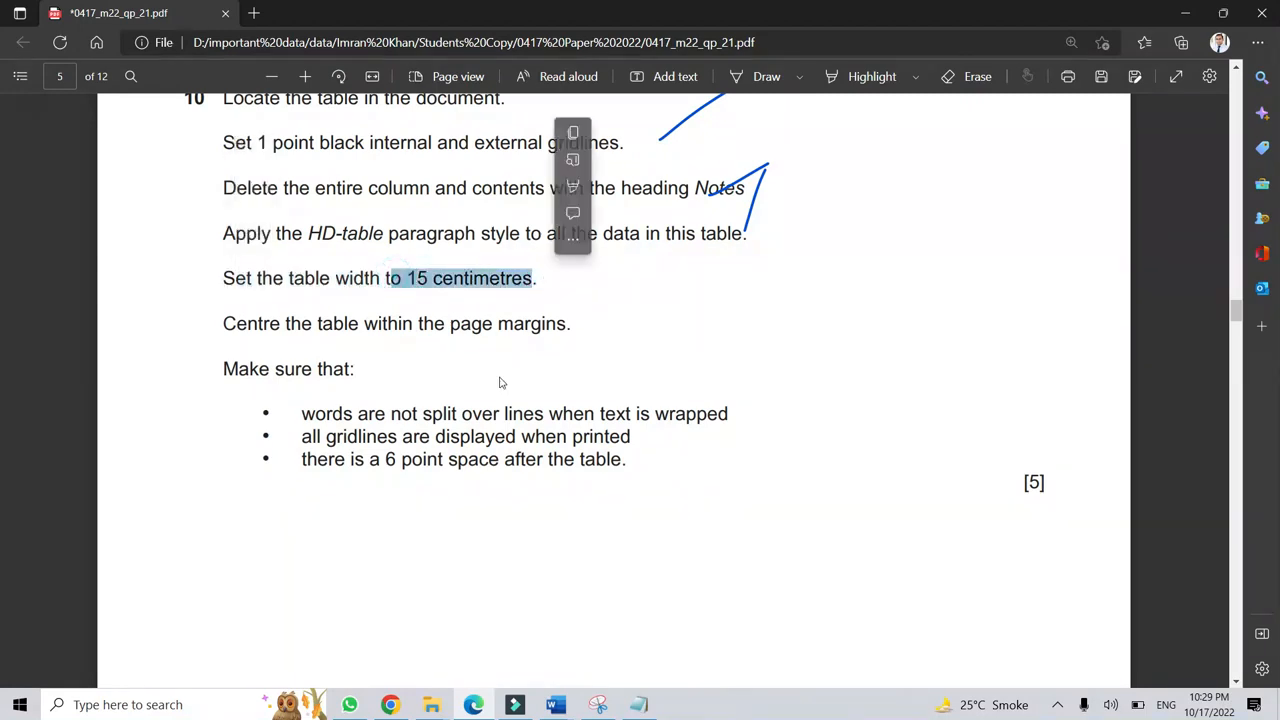
pyautogui.click(298, 333)
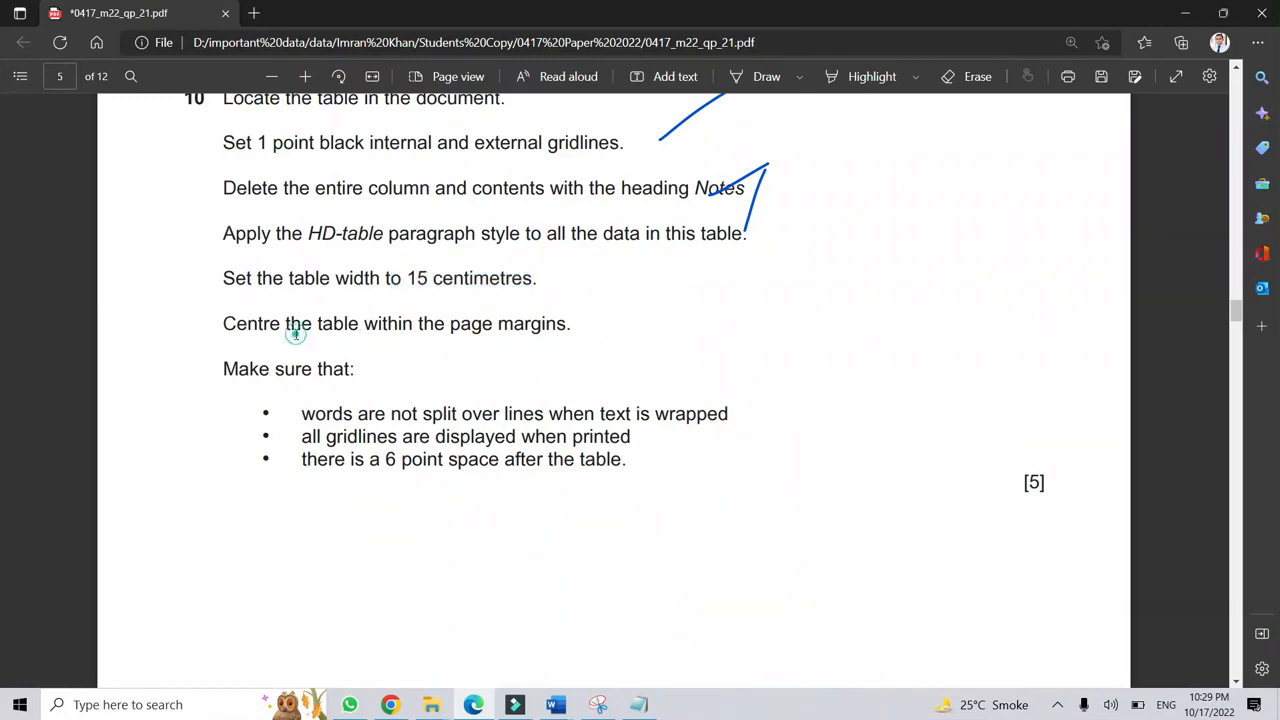
pyautogui.moveTo(229, 323); pyautogui.dragTo(584, 326)
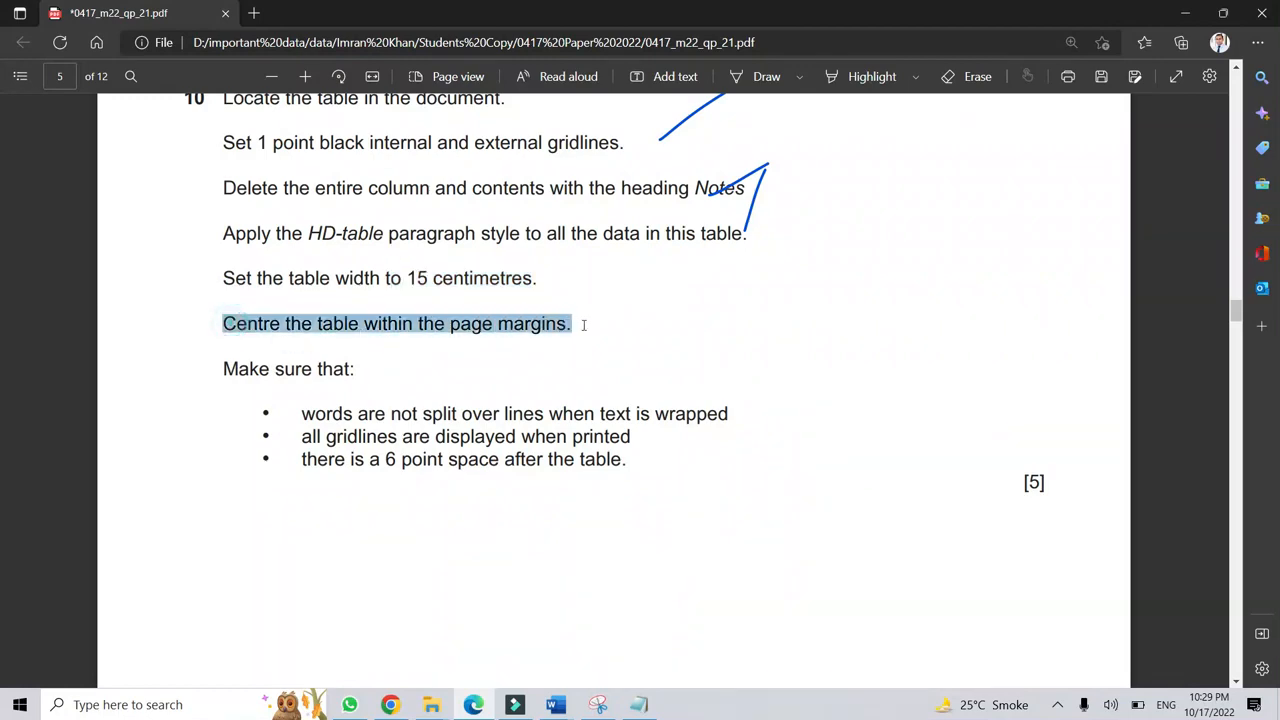
pyautogui.moveTo(560, 700)
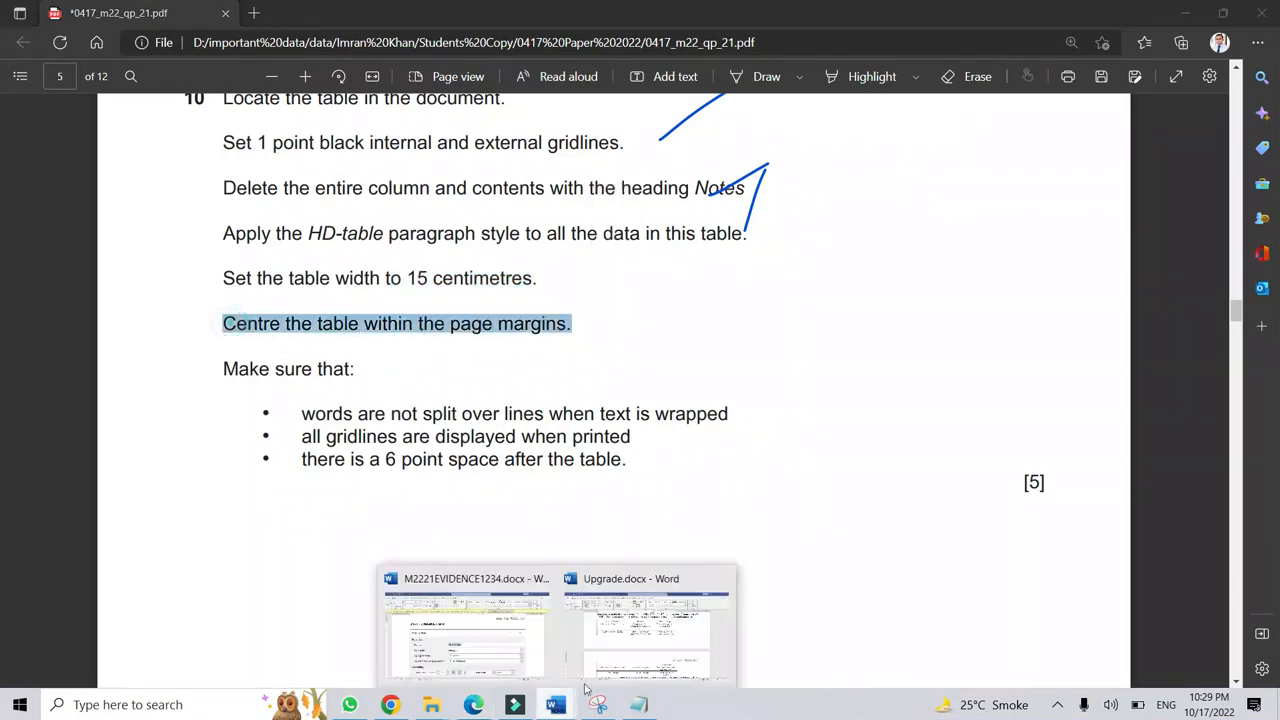
pyautogui.click(640, 620)
pyautogui.click(242, 206)
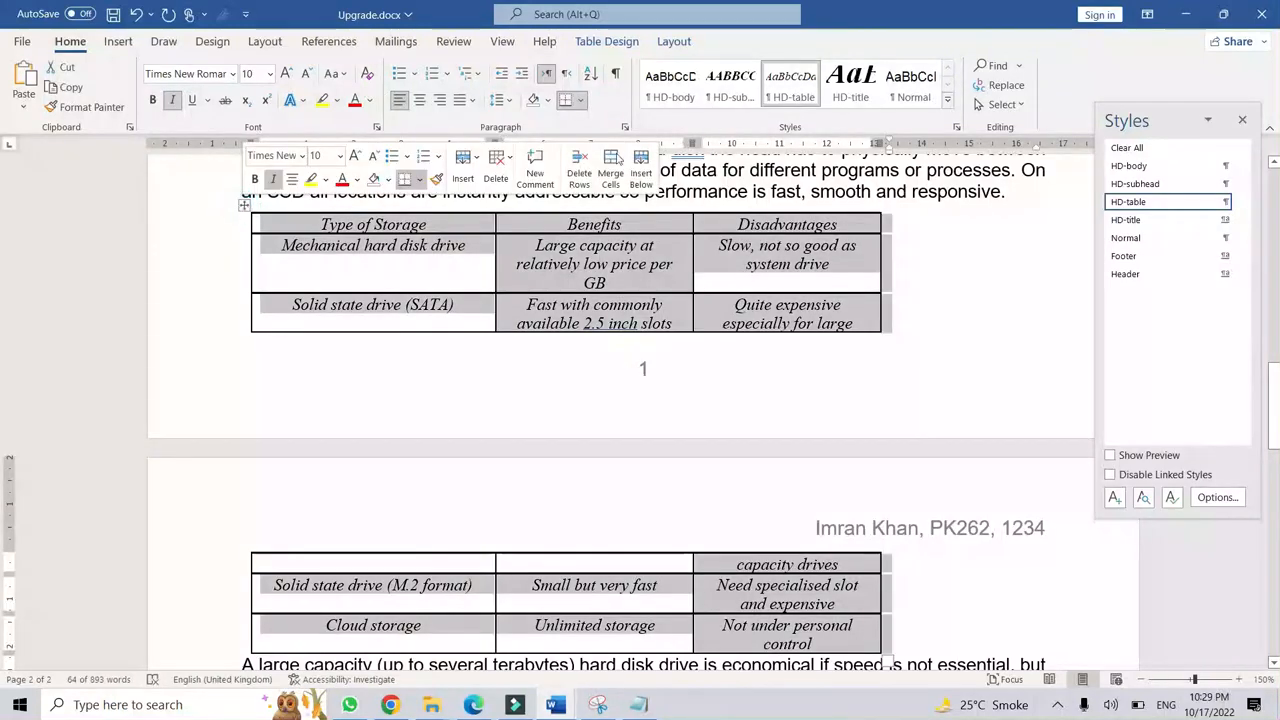
pyautogui.click(674, 41)
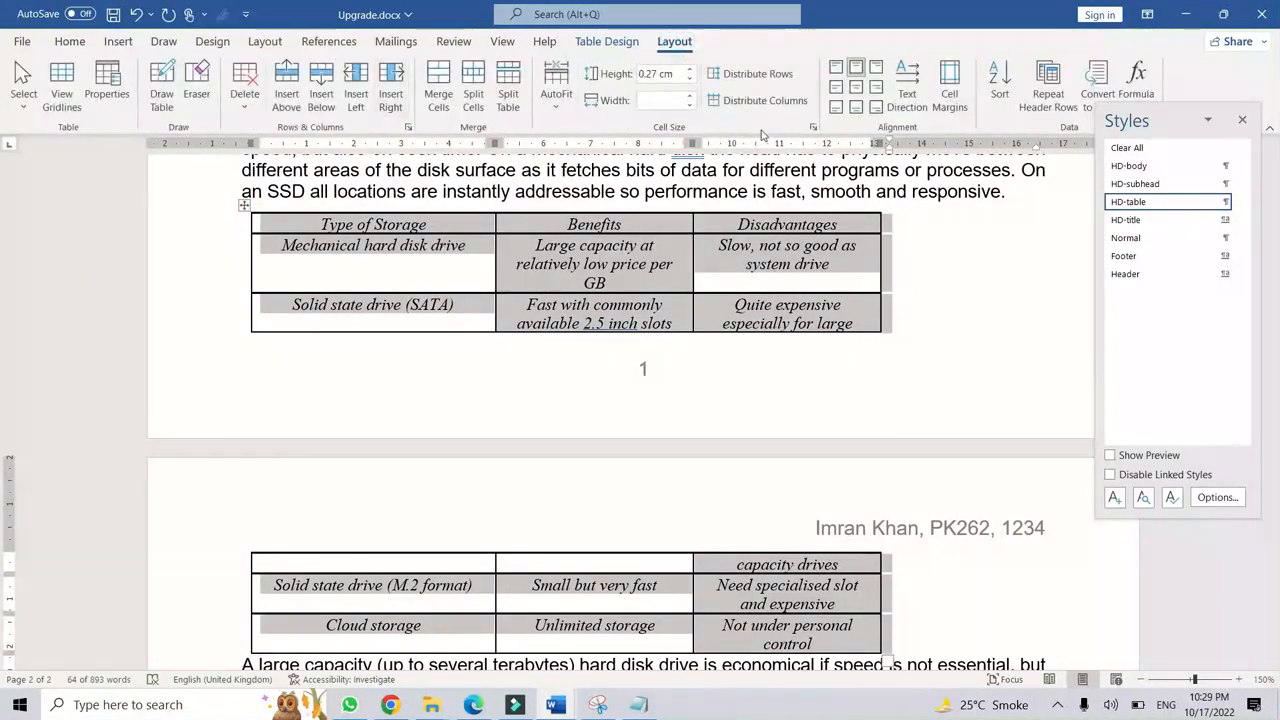
pyautogui.click(625, 43)
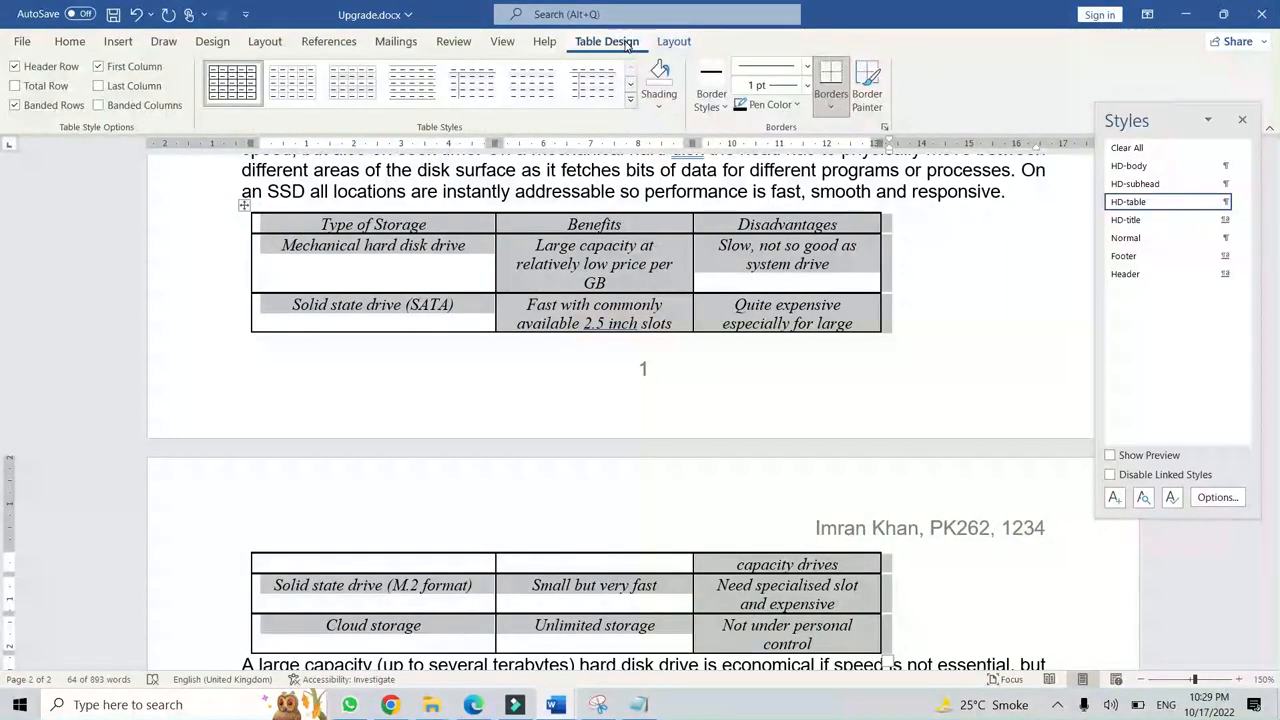
pyautogui.click(658, 44)
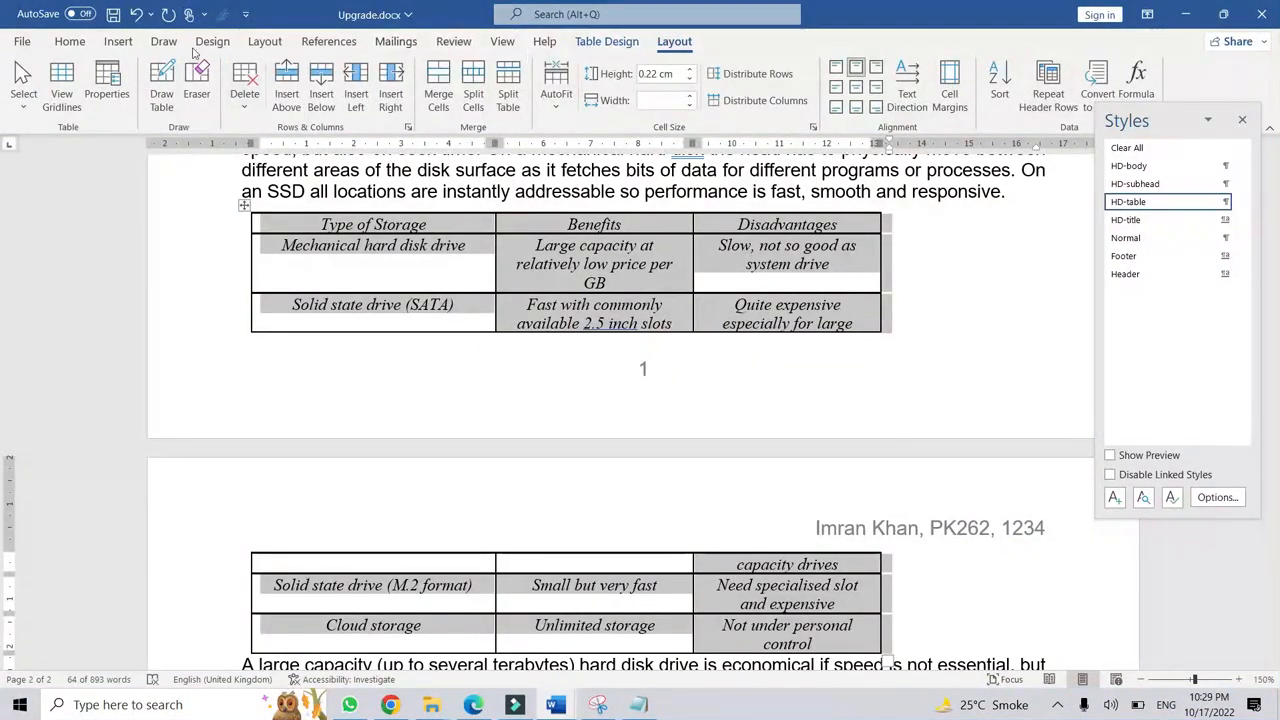
pyautogui.click(88, 42)
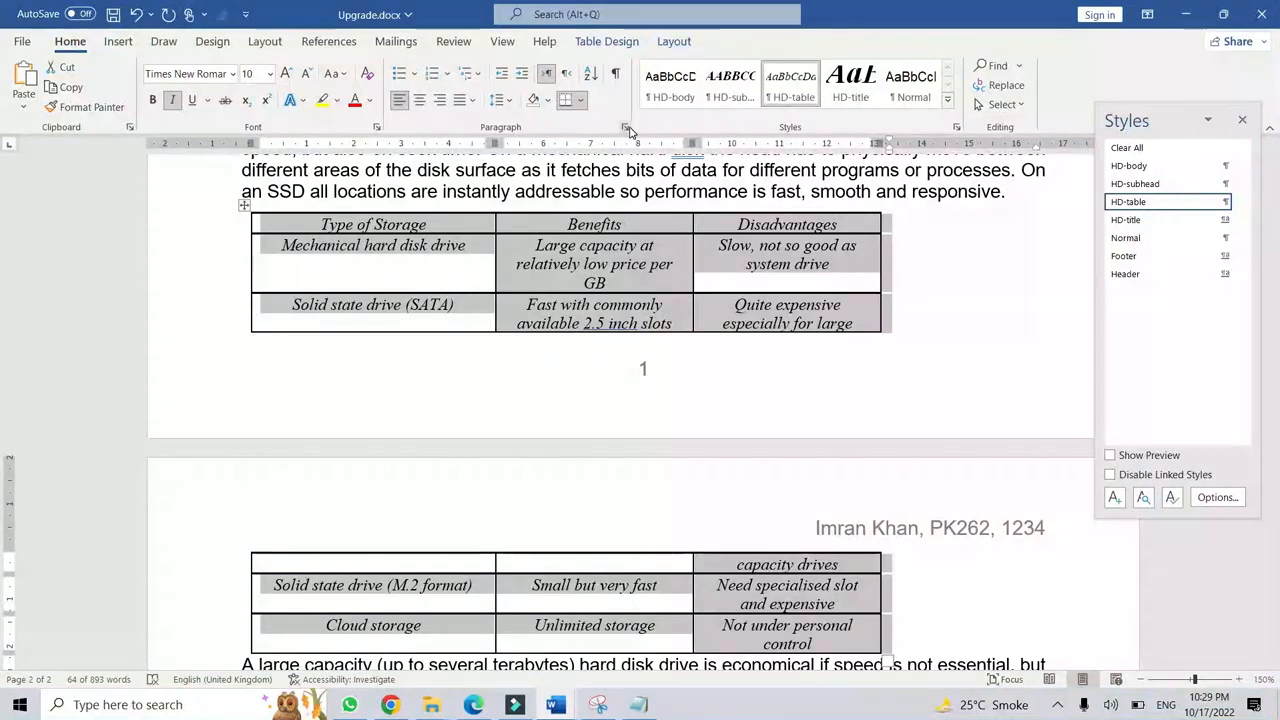
# Set the table's preferred width to 15 cm and its alignment to Center in the table properties.
pyautogui.rightClick(243, 207)
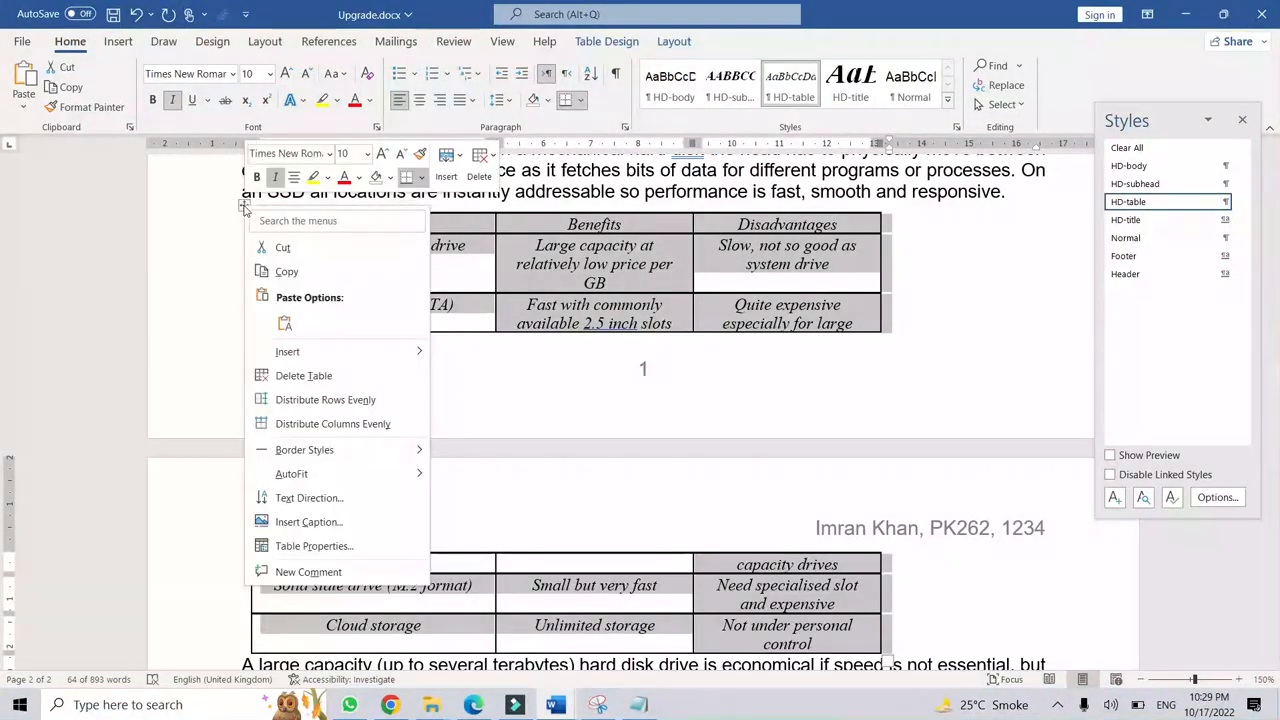
pyautogui.click(304, 546)
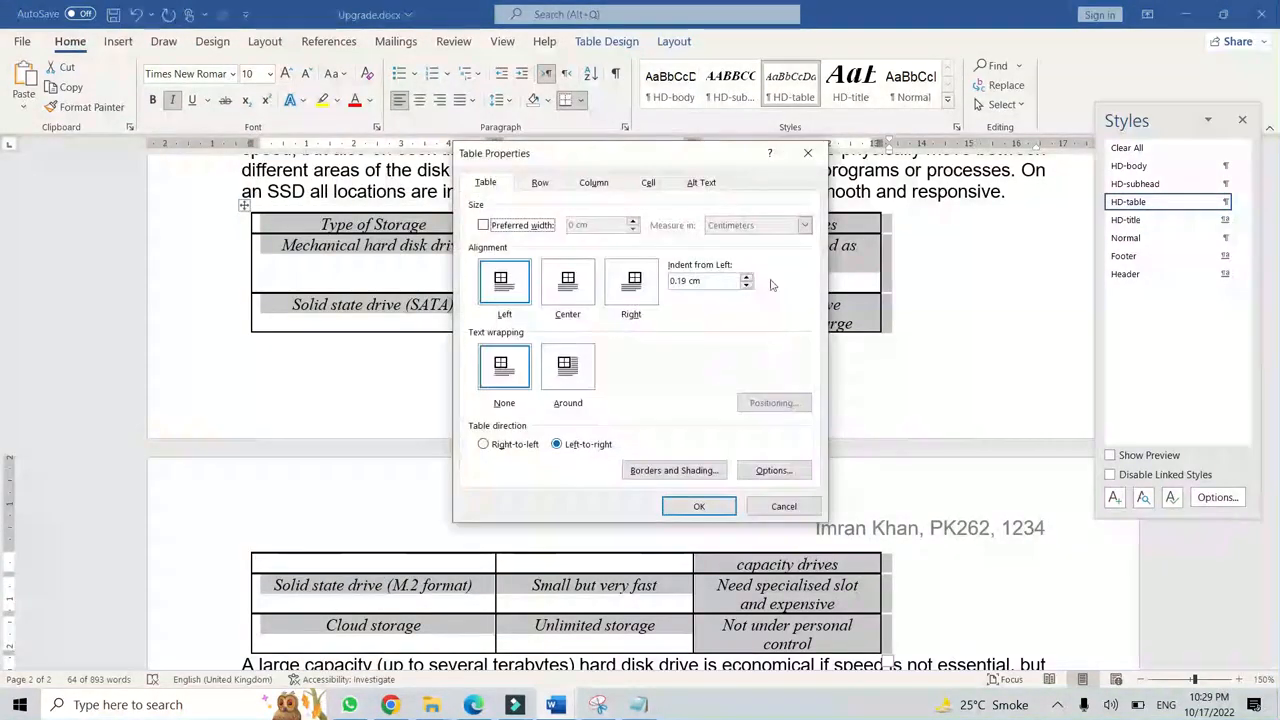
pyautogui.moveTo(650, 165); pyautogui.dragTo(778, 156)
pyautogui.click(645, 216)
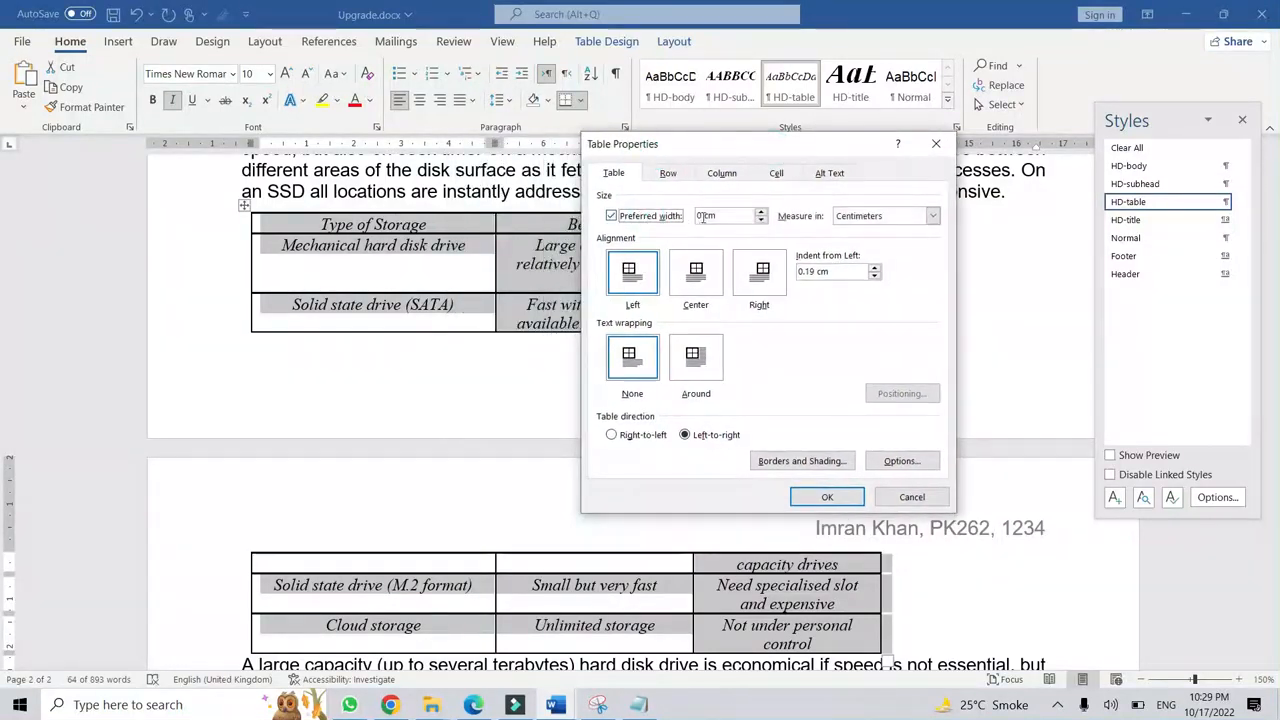
pyautogui.doubleClick(703, 215)
pyautogui.write('15')
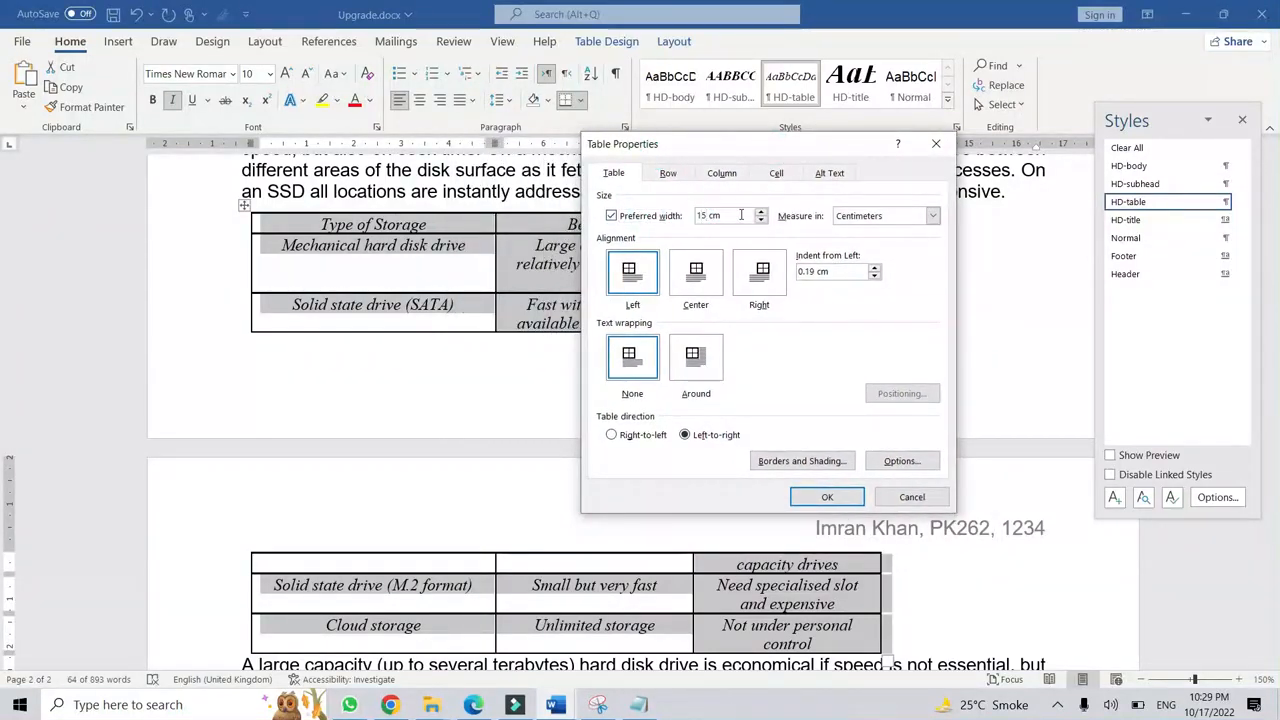
pyautogui.press('Tab')
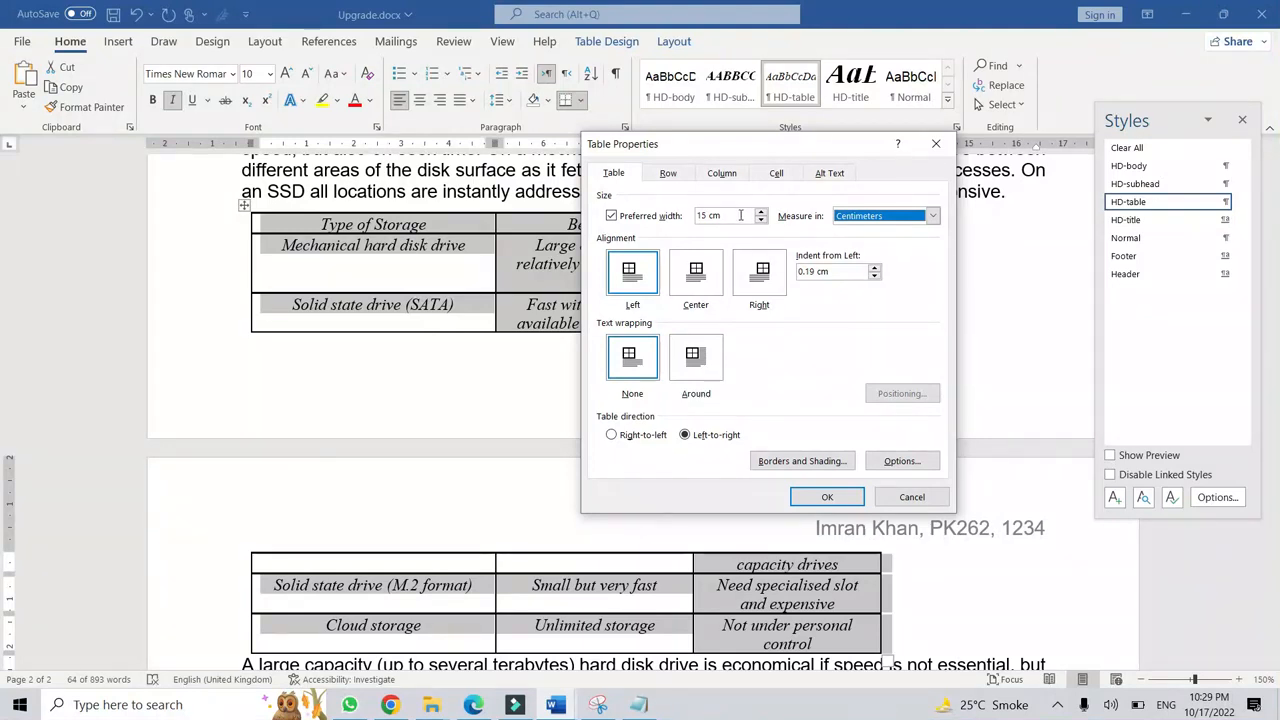
pyautogui.click(704, 287)
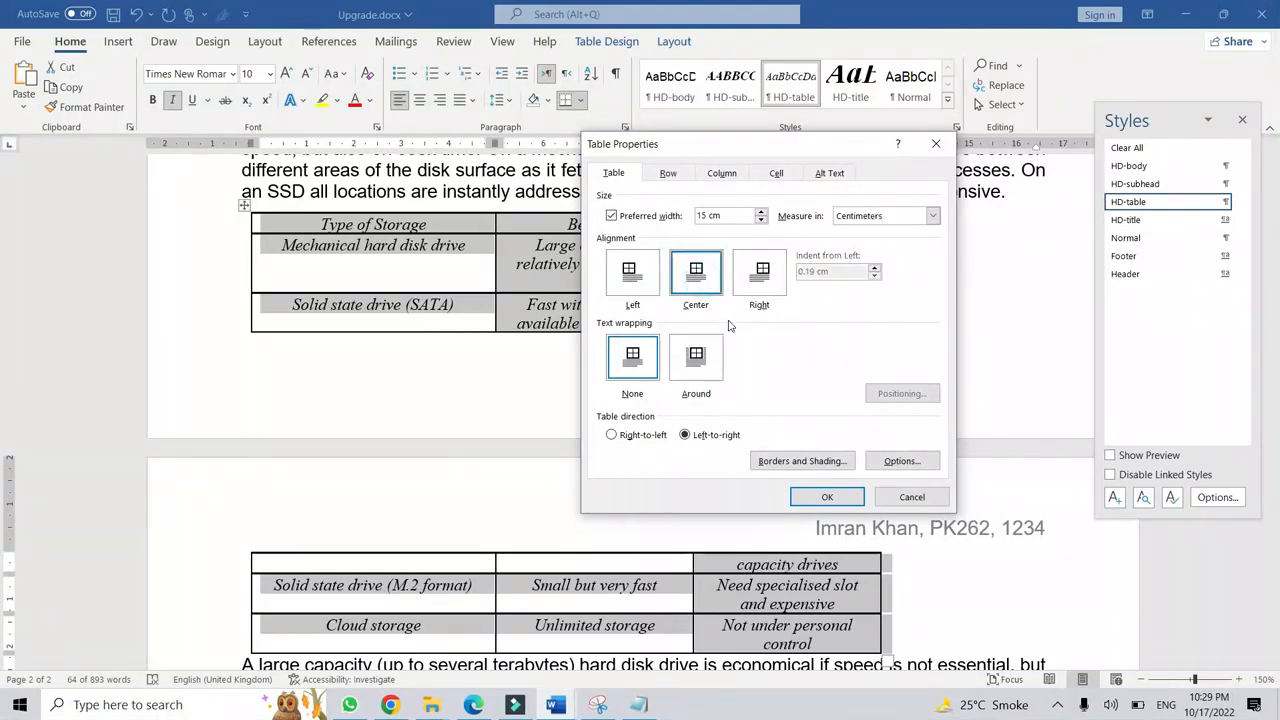
pyautogui.click(815, 497)
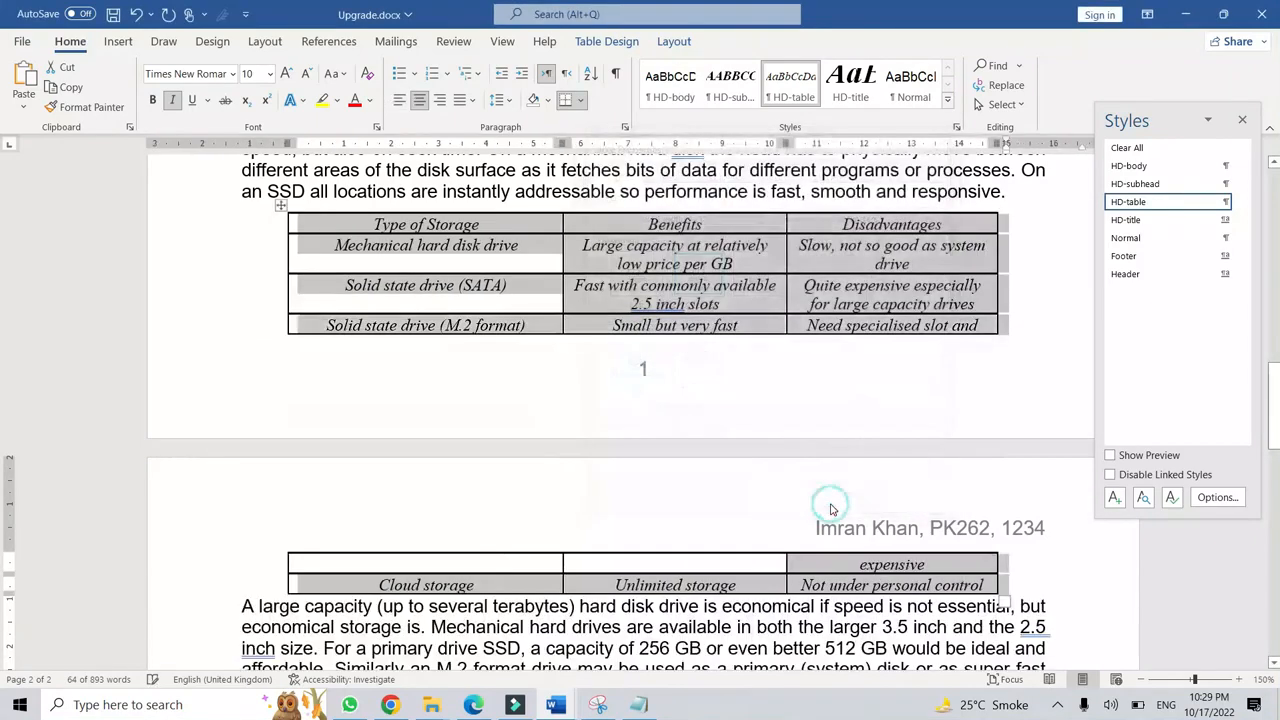
pyautogui.click(820, 307)
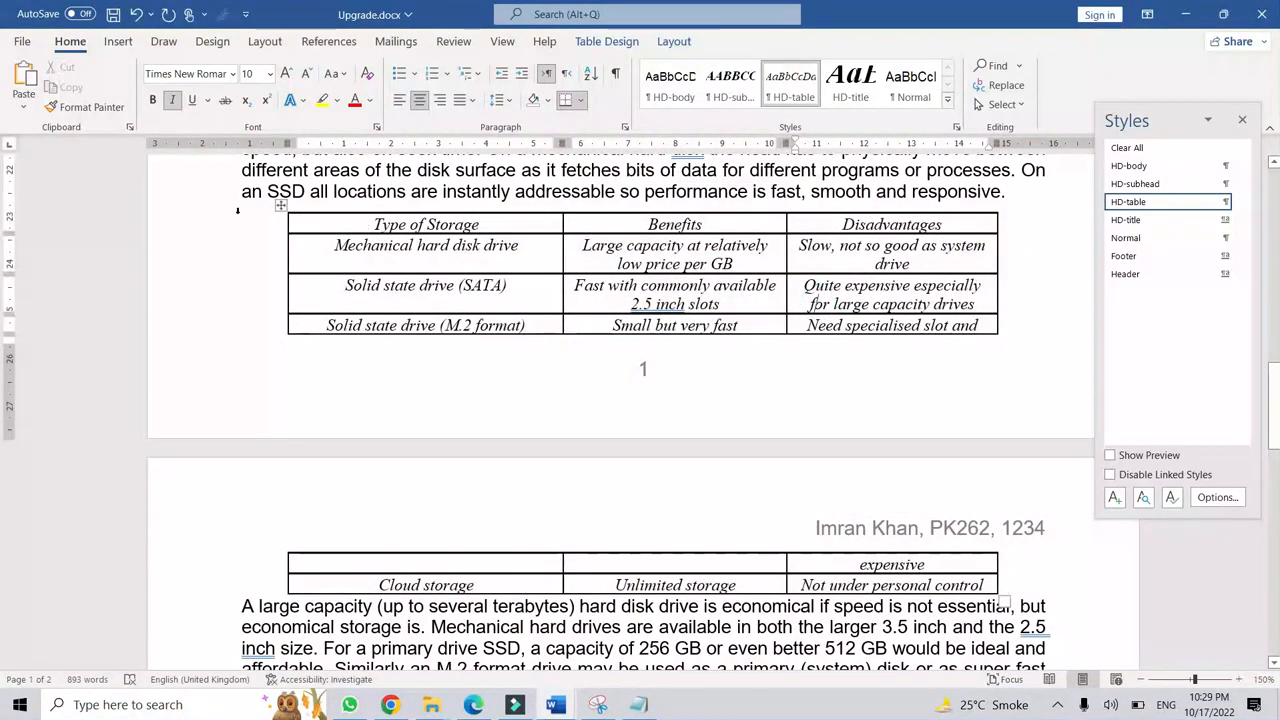
pyautogui.click(283, 207)
# Switch to the exam paper and draw pen strokes after the HD-table style, table width and centring instructions to mark them as done.
pyautogui.click(467, 705)
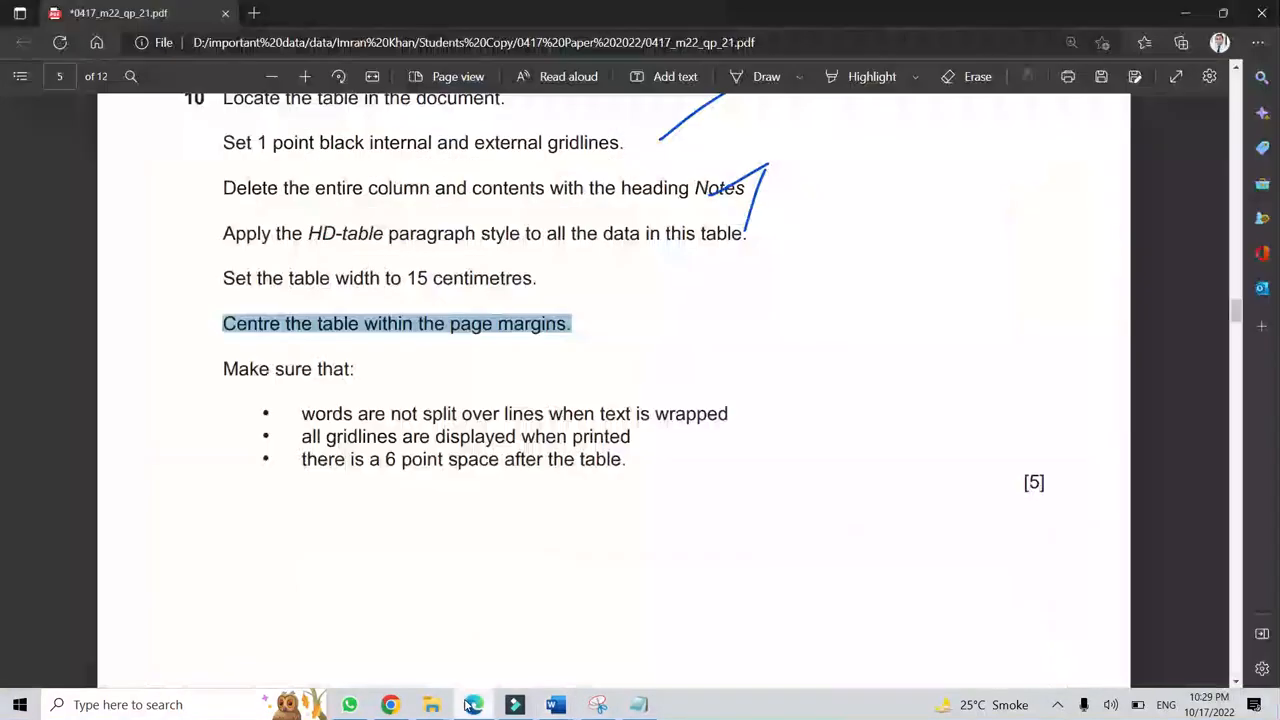
pyautogui.click(615, 298)
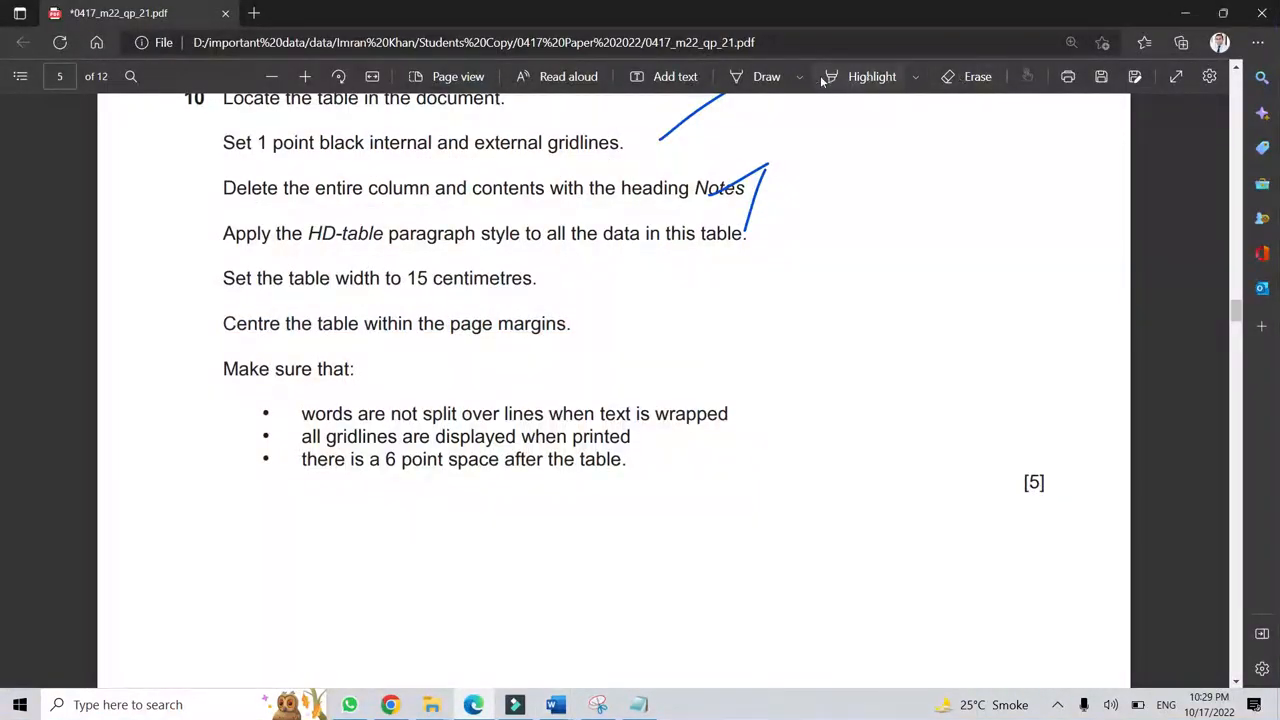
pyautogui.click(767, 76)
pyautogui.moveTo(757, 234); pyautogui.dragTo(808, 208)
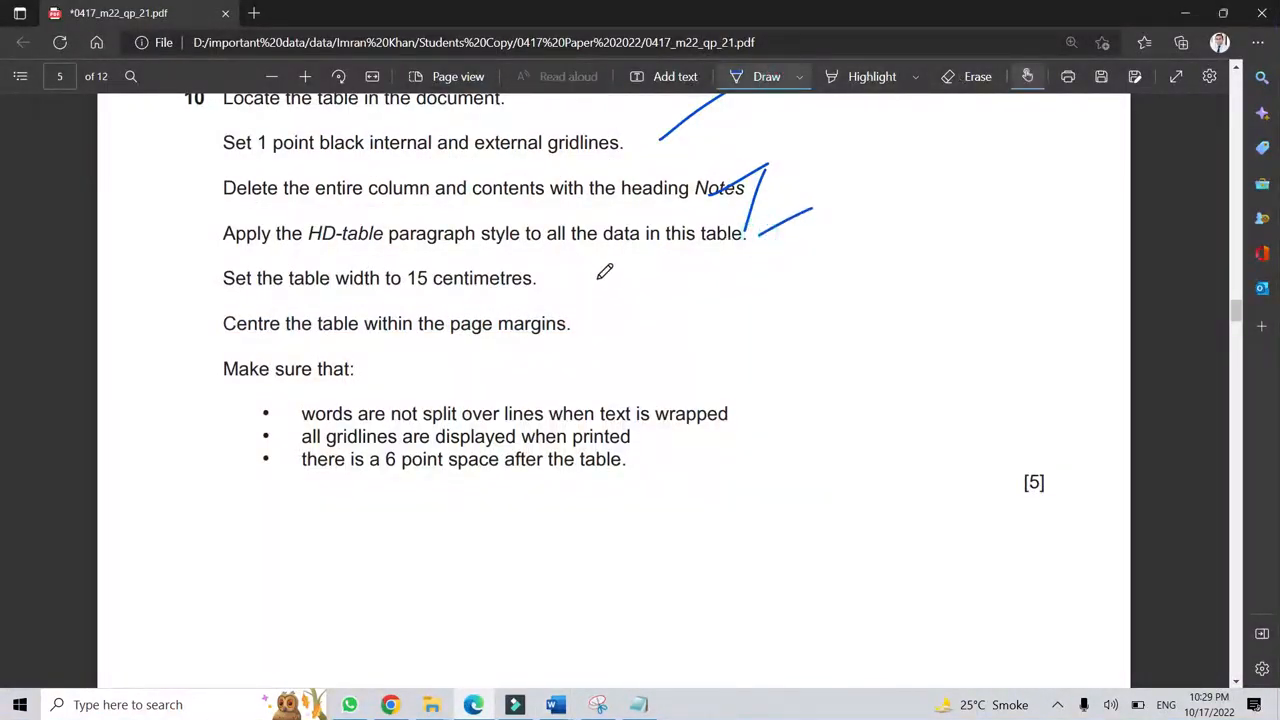
pyautogui.moveTo(599, 280); pyautogui.dragTo(645, 264)
pyautogui.moveTo(575, 326); pyautogui.dragTo(624, 297)
pyautogui.scroll(-2, 745, 145)
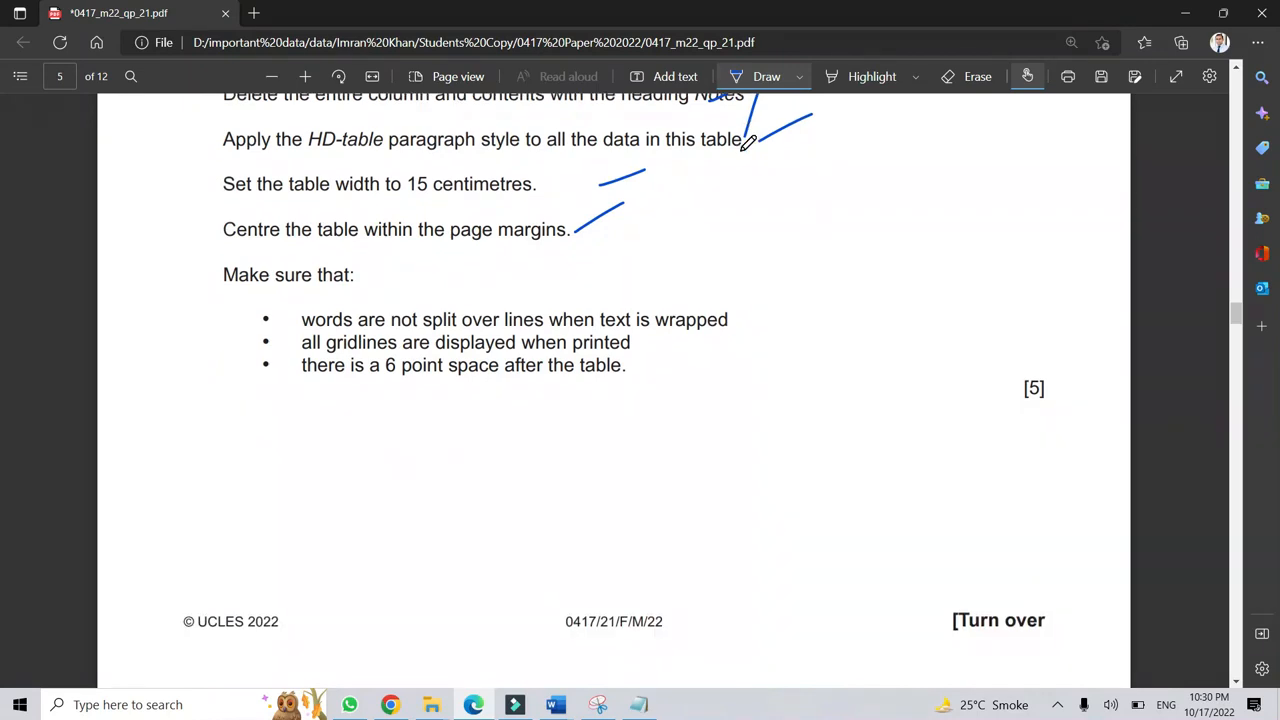
pyautogui.click(758, 78)
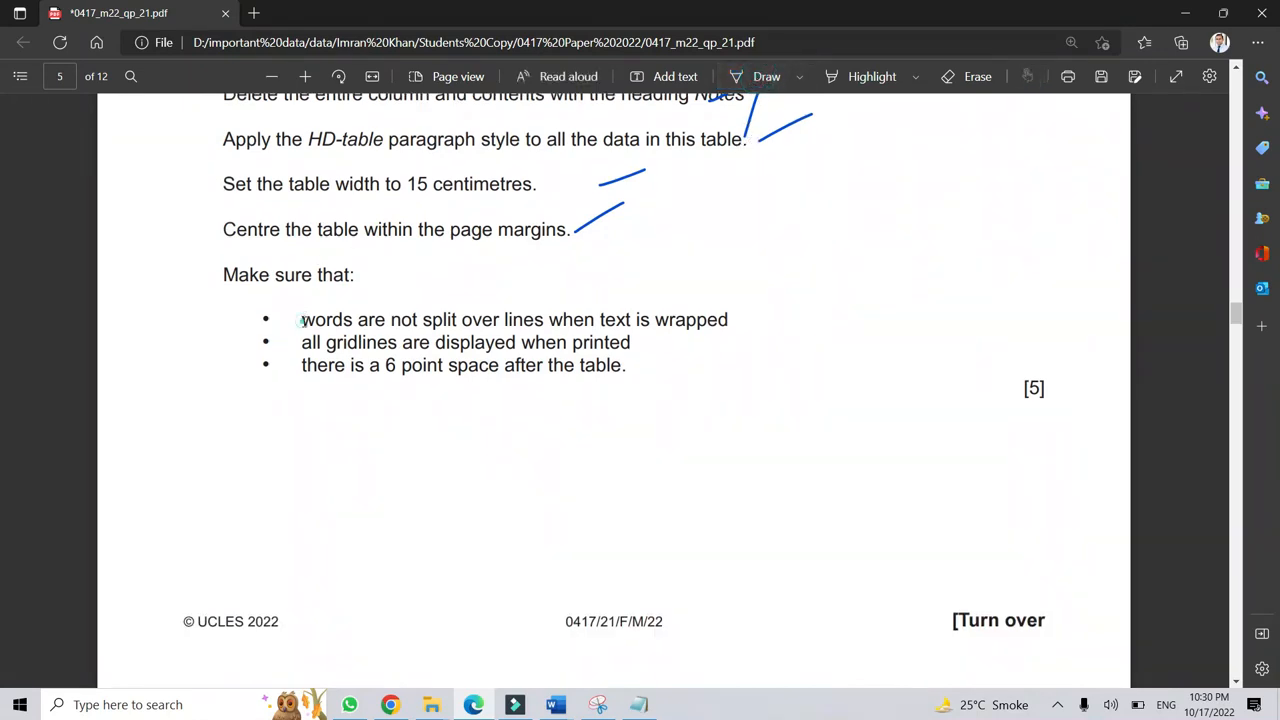
# Read the three table requirements on unsplit words, printed gridlines and the 6 point space after the table.
pyautogui.moveTo(301, 321); pyautogui.dragTo(737, 321)
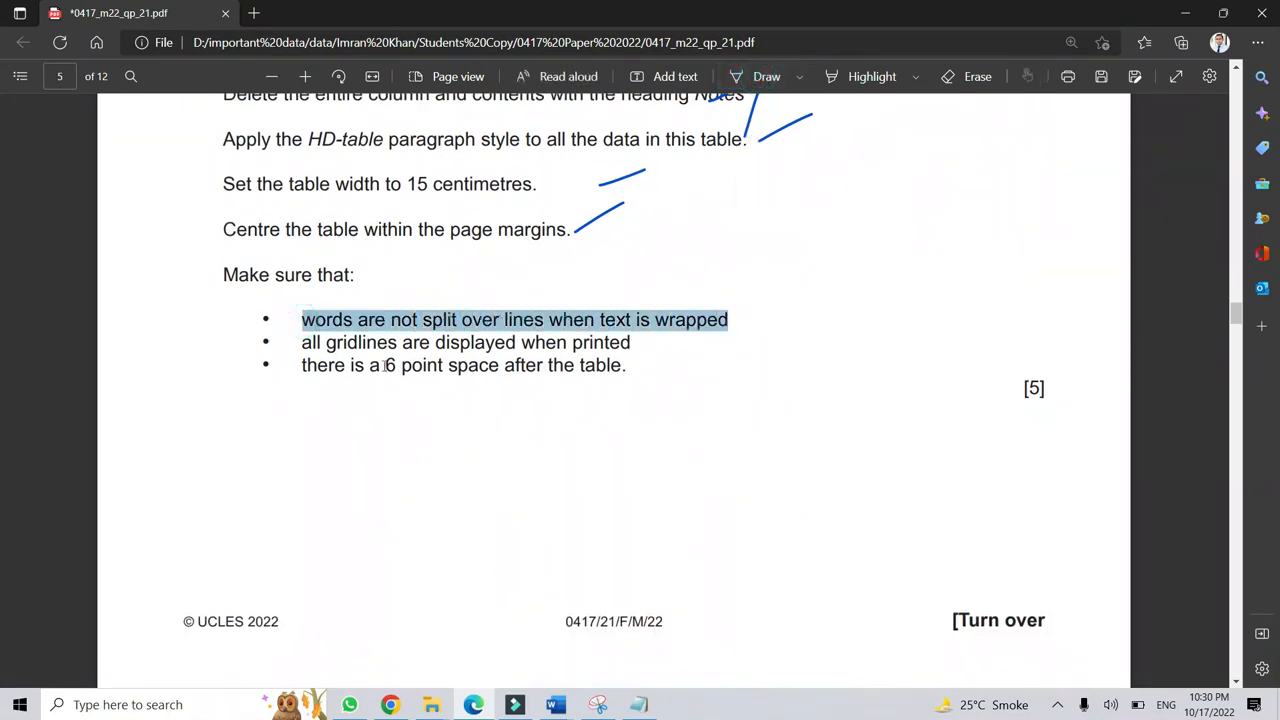
pyautogui.moveTo(301, 343); pyautogui.dragTo(632, 343)
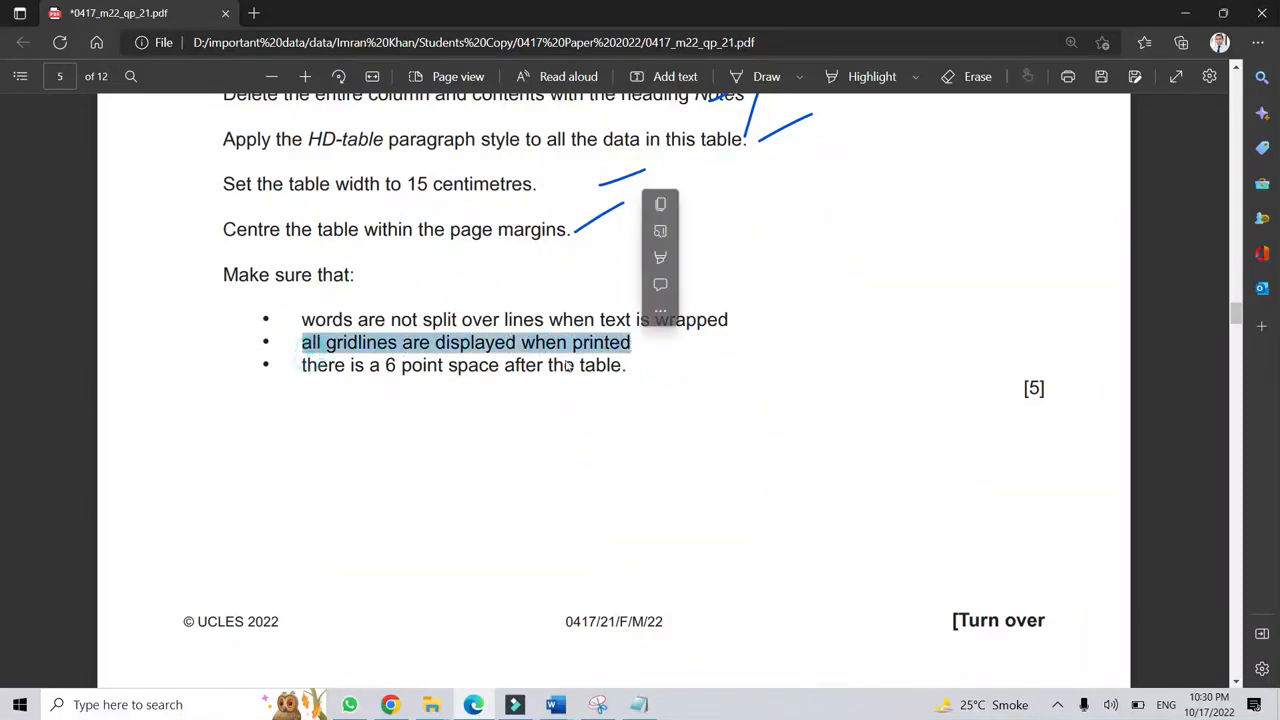
pyautogui.moveTo(301, 366); pyautogui.dragTo(624, 366)
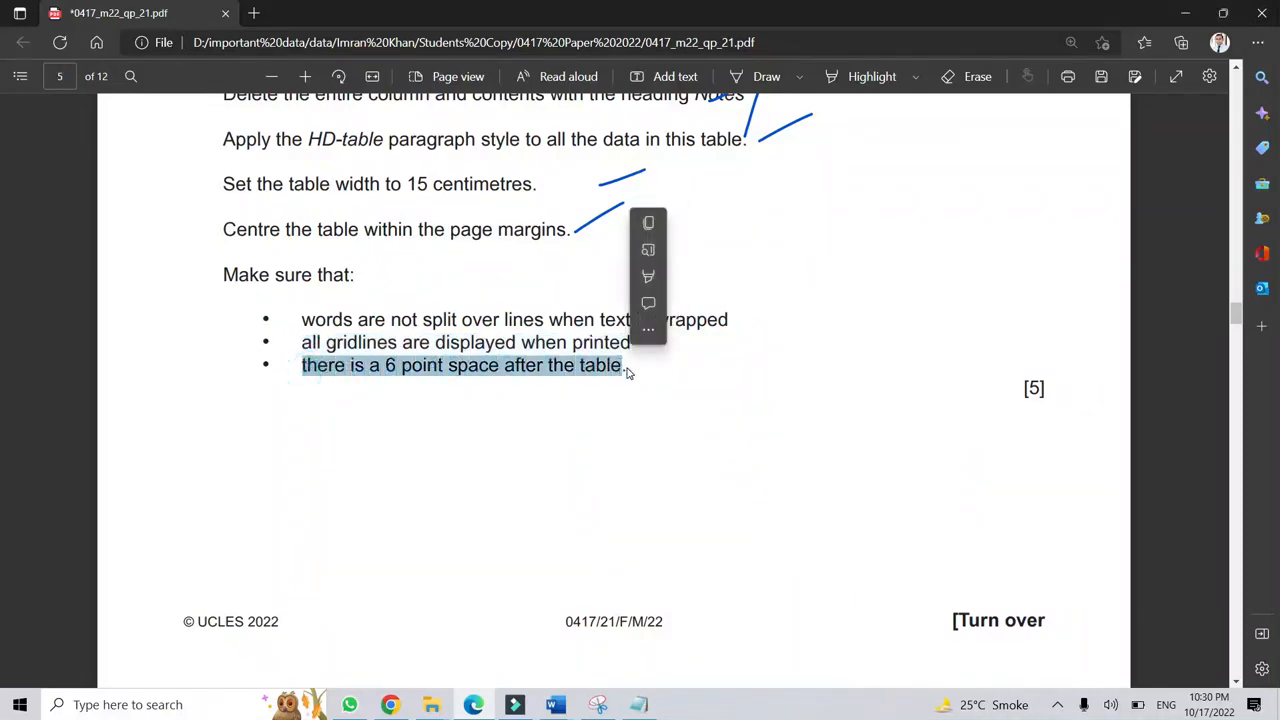
# Switch to Upgrade.docx and select the paragraph directly below the table, beginning "A large capacity".
pyautogui.click(629, 366)
pyautogui.click(558, 705)
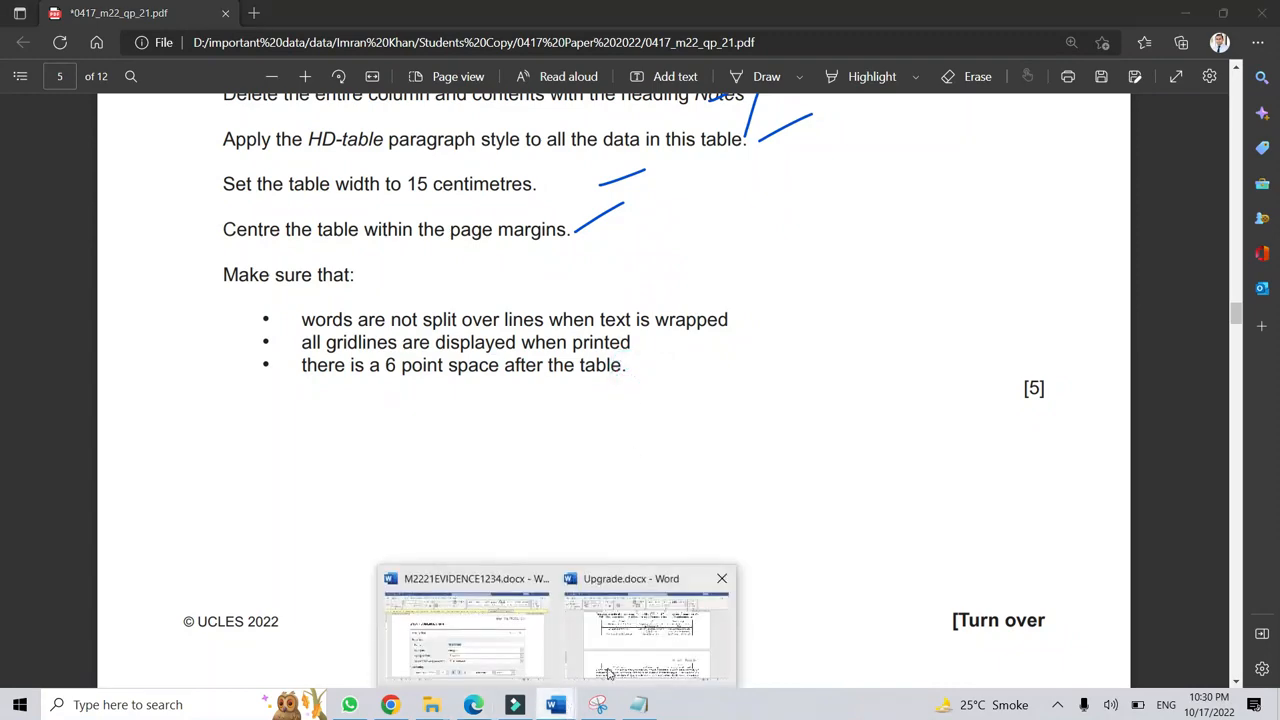
pyautogui.click(607, 674)
pyautogui.click(647, 374)
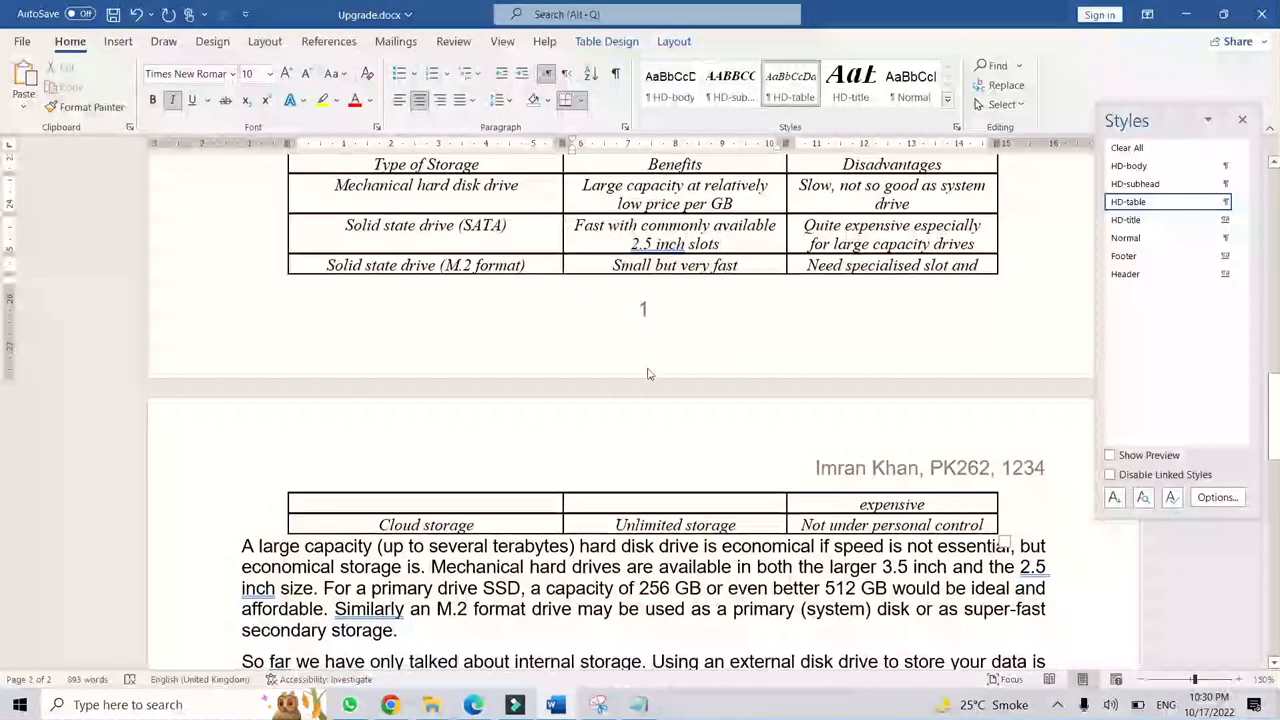
pyautogui.click(1025, 524)
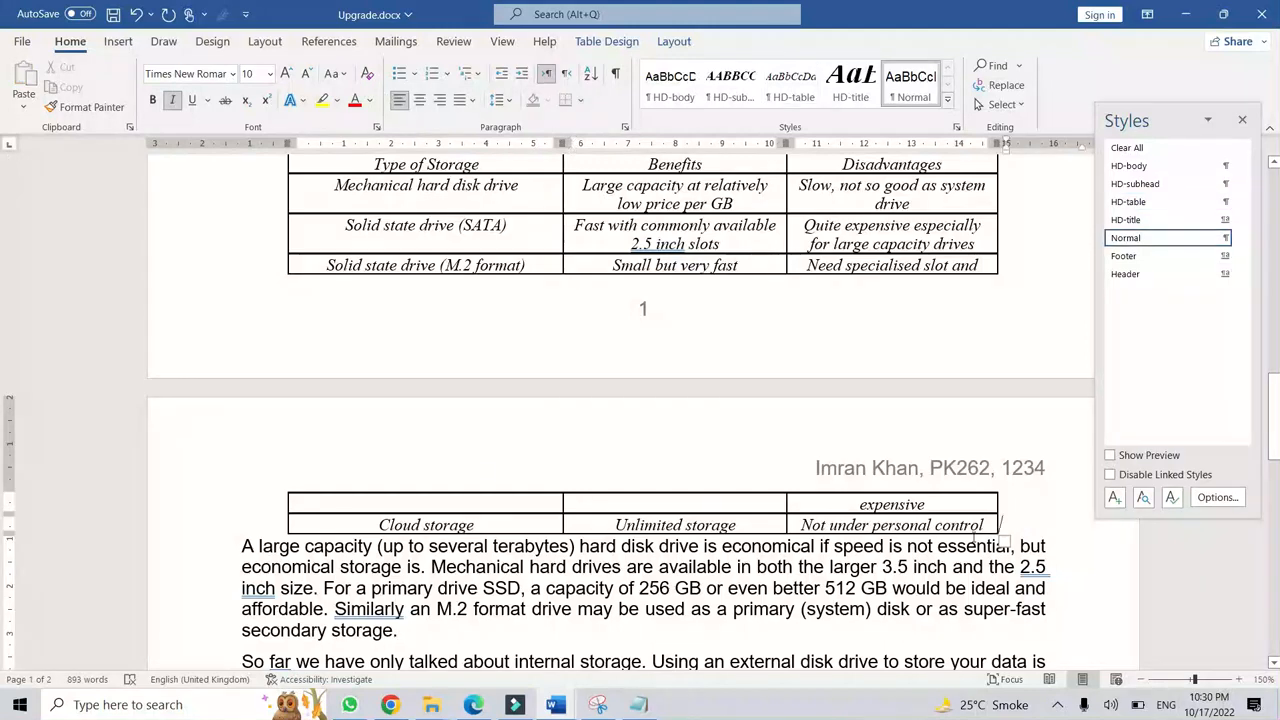
pyautogui.scroll(-1, 350, 540)
pyautogui.scroll(-1, 375, 492)
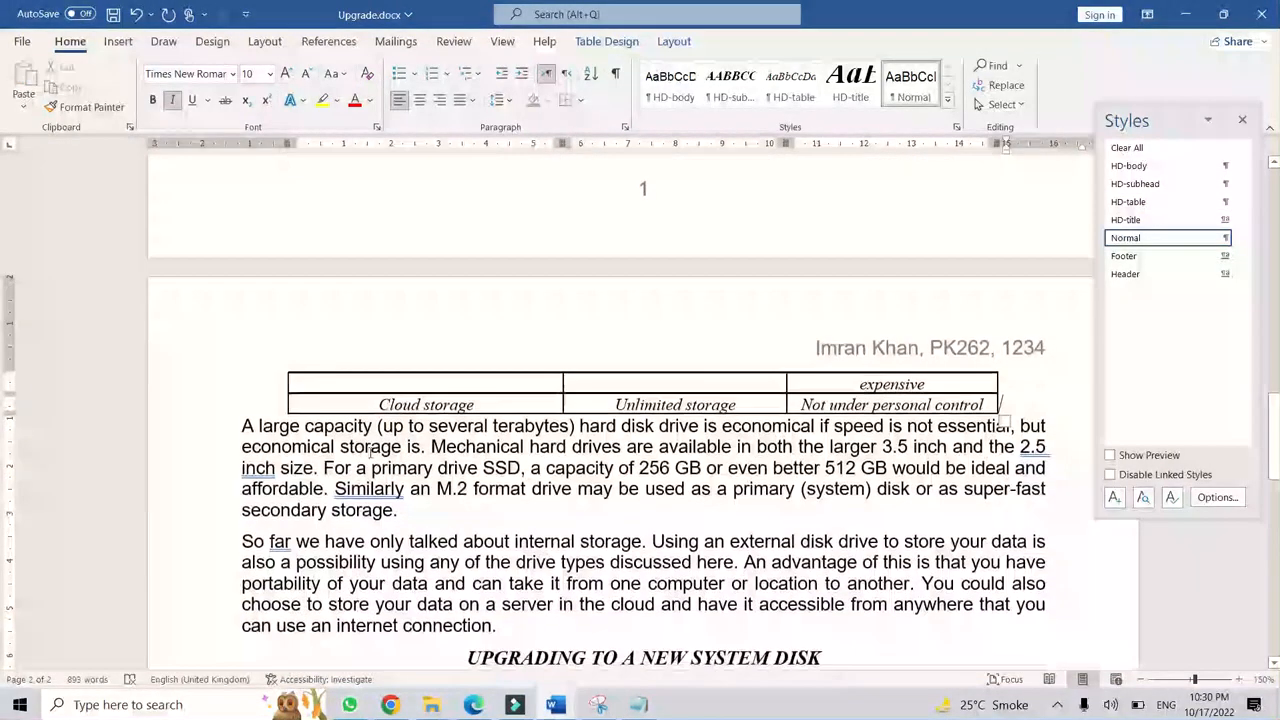
pyautogui.click(405, 510)
pyautogui.moveTo(399, 510); pyautogui.dragTo(300, 440)
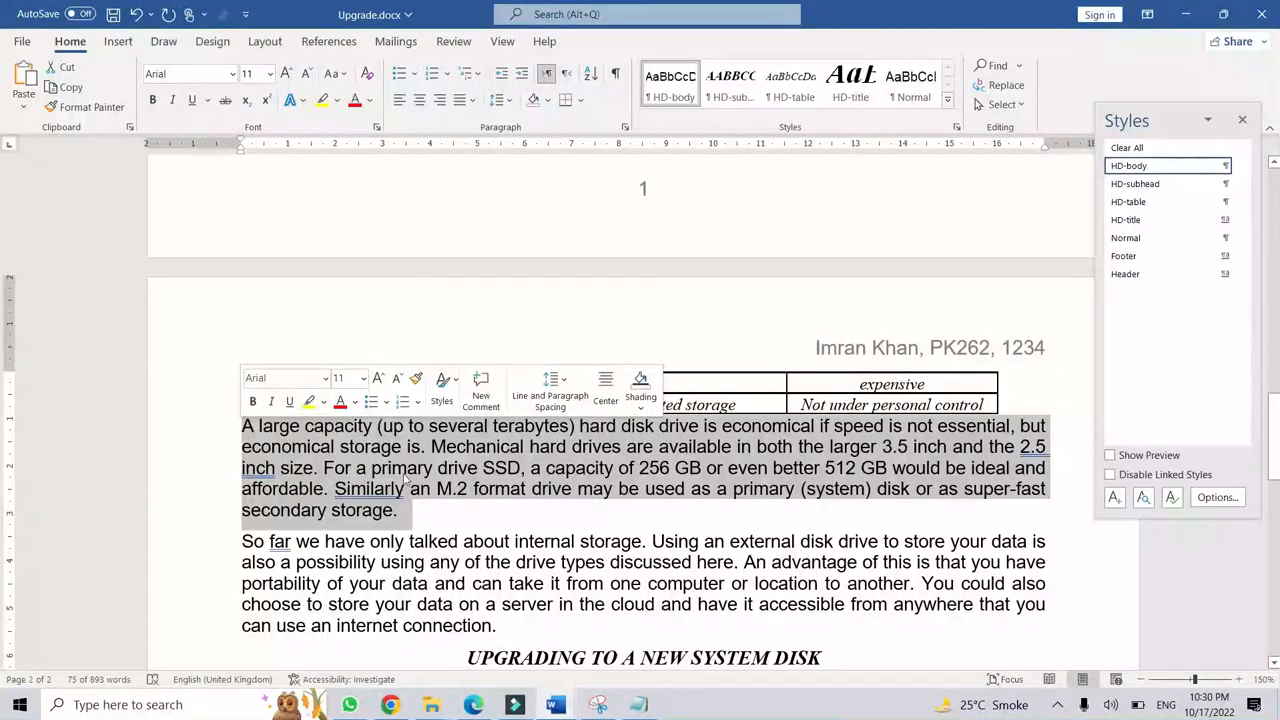
# Set the selected paragraph's spacing before to 6 pt, rechecking the exam paper's requirement, and inspect the gap below the table.
pyautogui.click(625, 128)
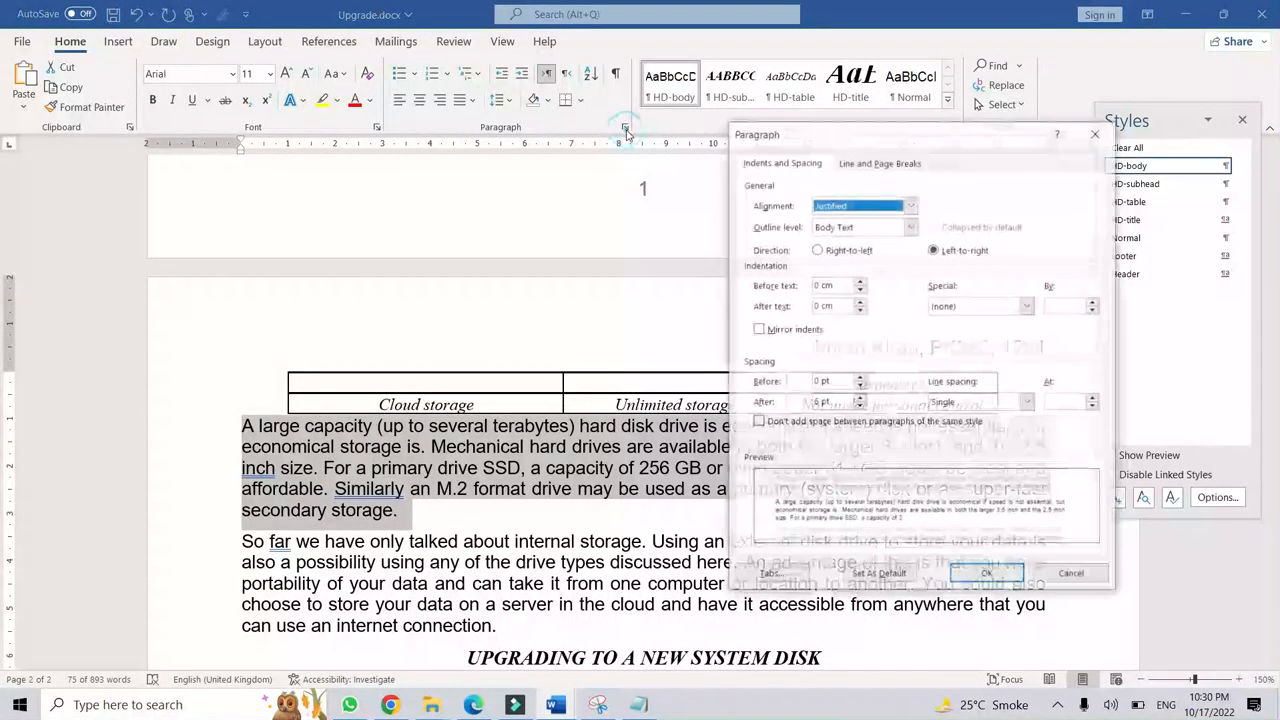
pyautogui.click(836, 402)
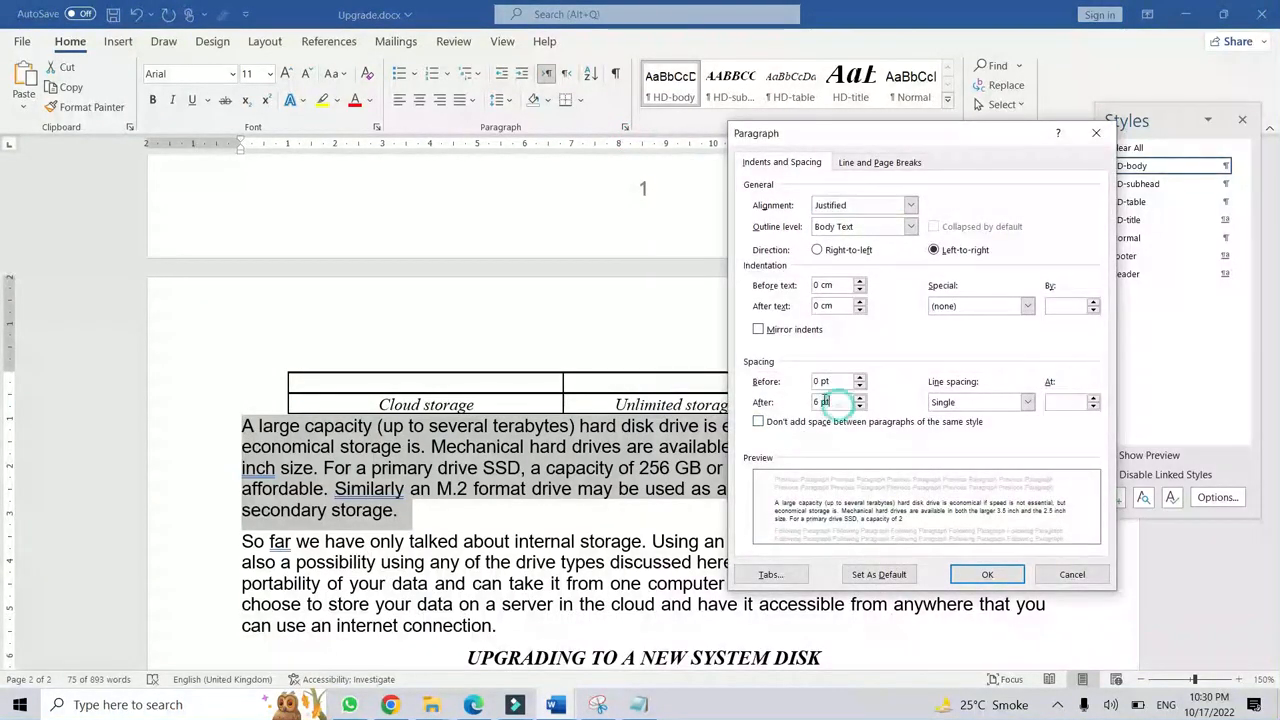
pyautogui.click(826, 382)
pyautogui.click(466, 710)
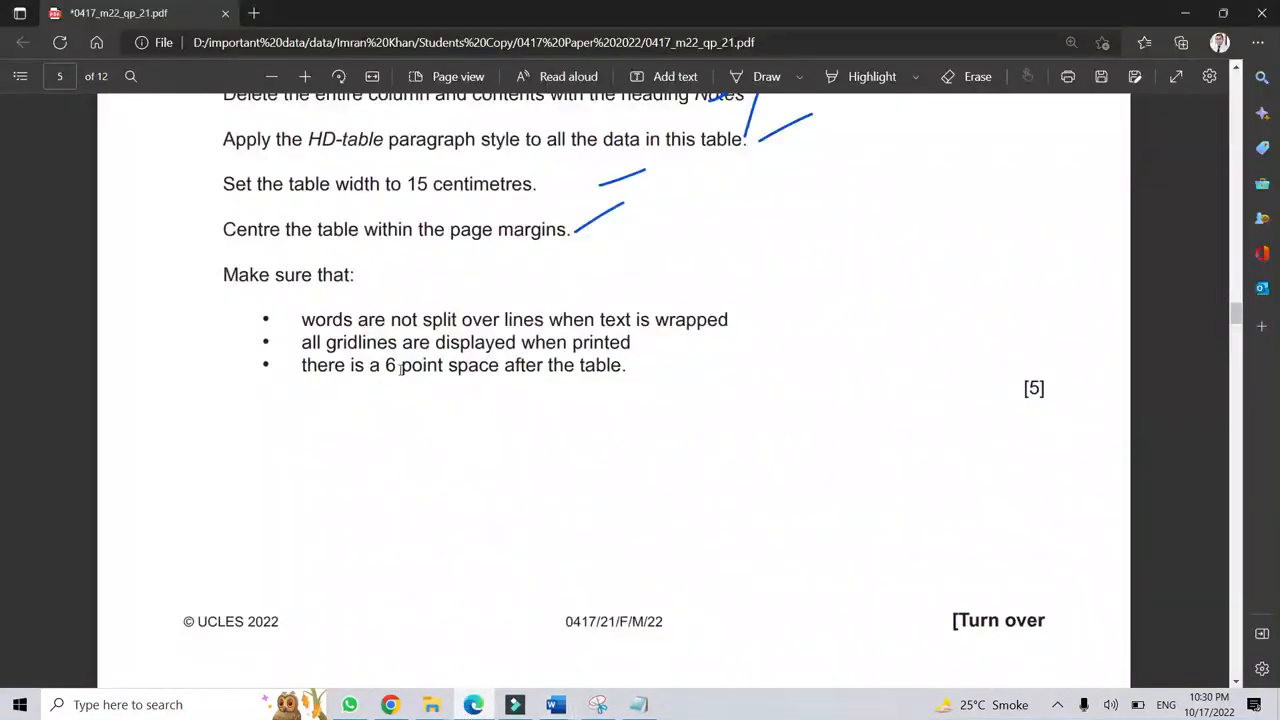
pyautogui.click(467, 710)
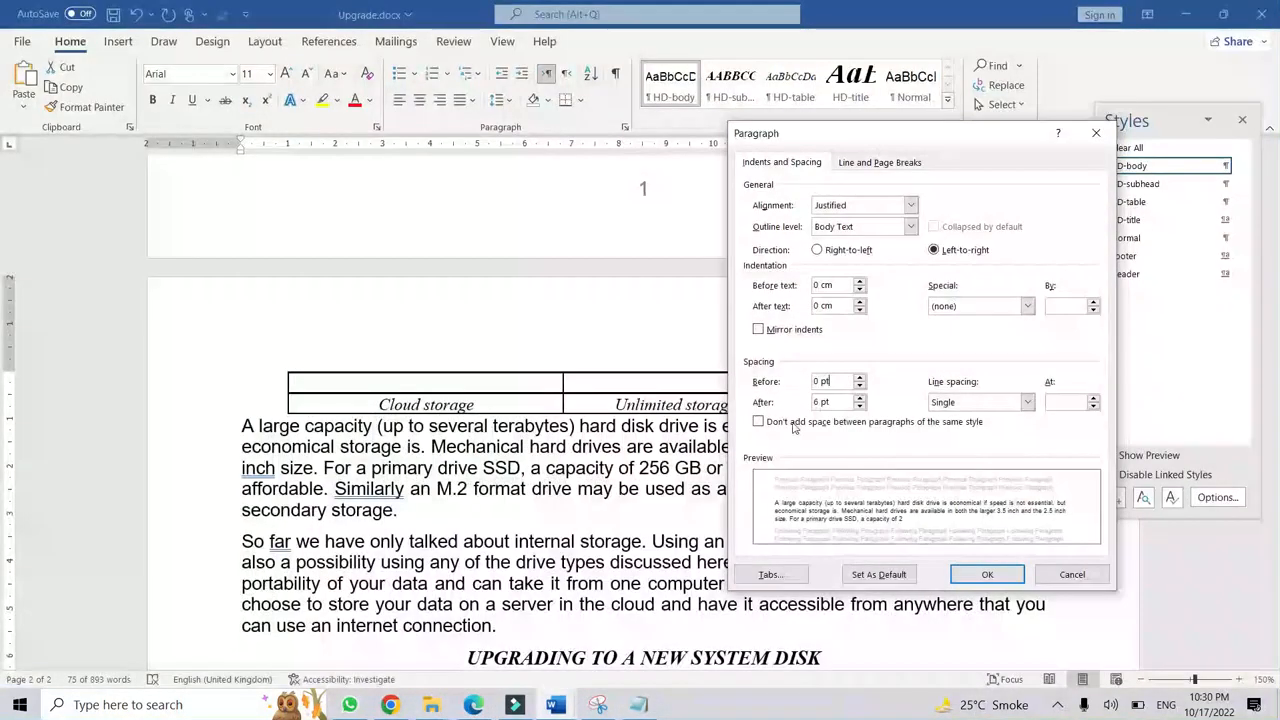
pyautogui.doubleClick(815, 381)
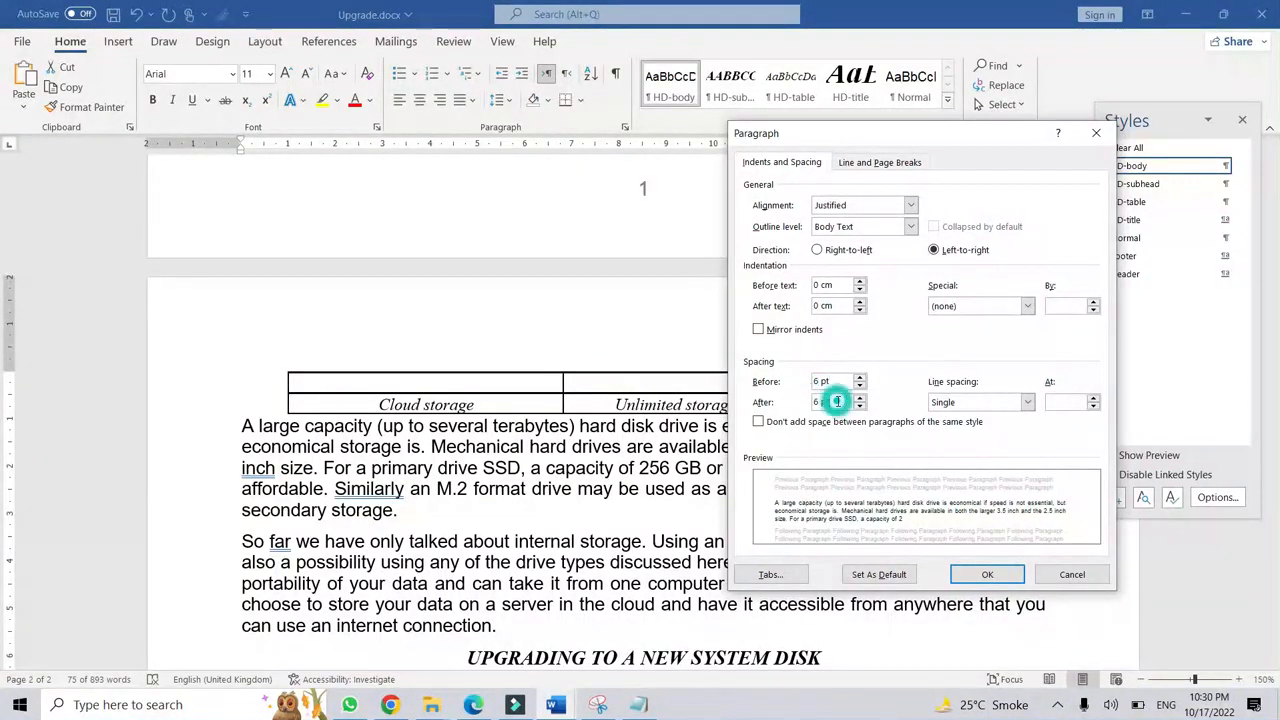
pyautogui.click(985, 574)
pyautogui.click(521, 483)
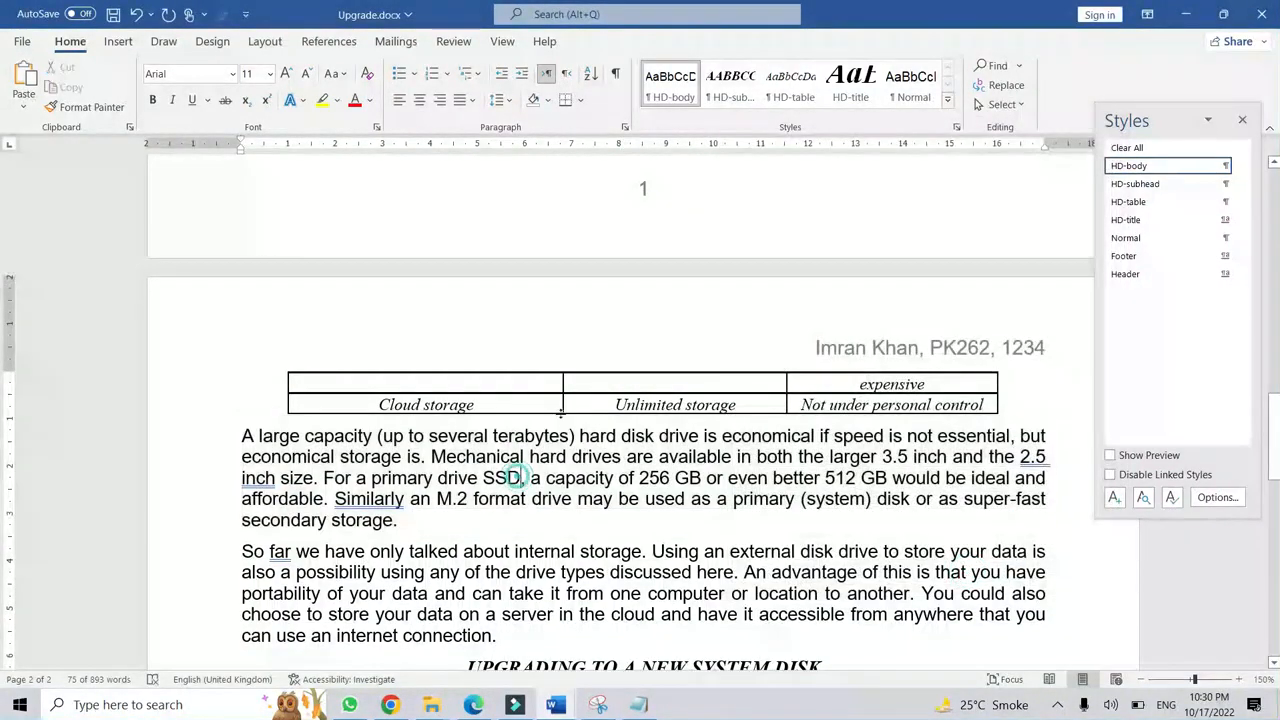
pyautogui.click(978, 405)
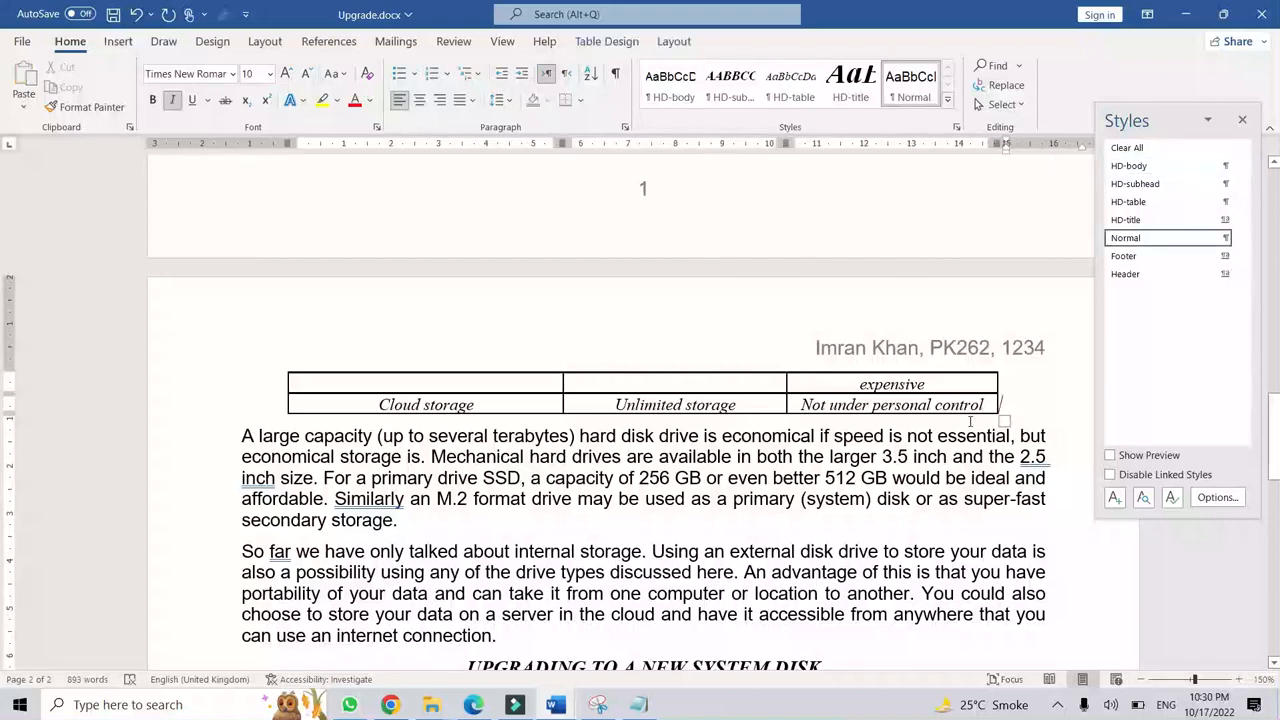
pyautogui.click(828, 434)
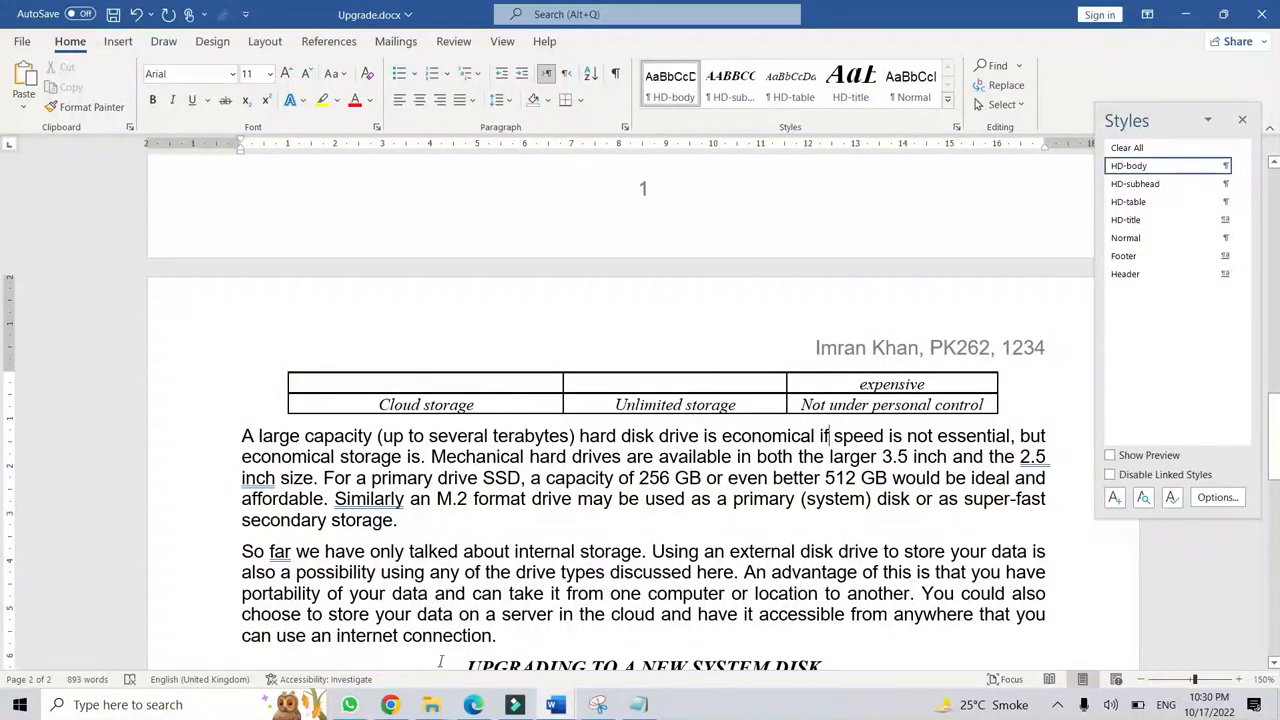
# Switch to the exam paper and draw pen strokes beside the three table requirements and question 10's mark allocation to mark them done.
pyautogui.click(473, 704)
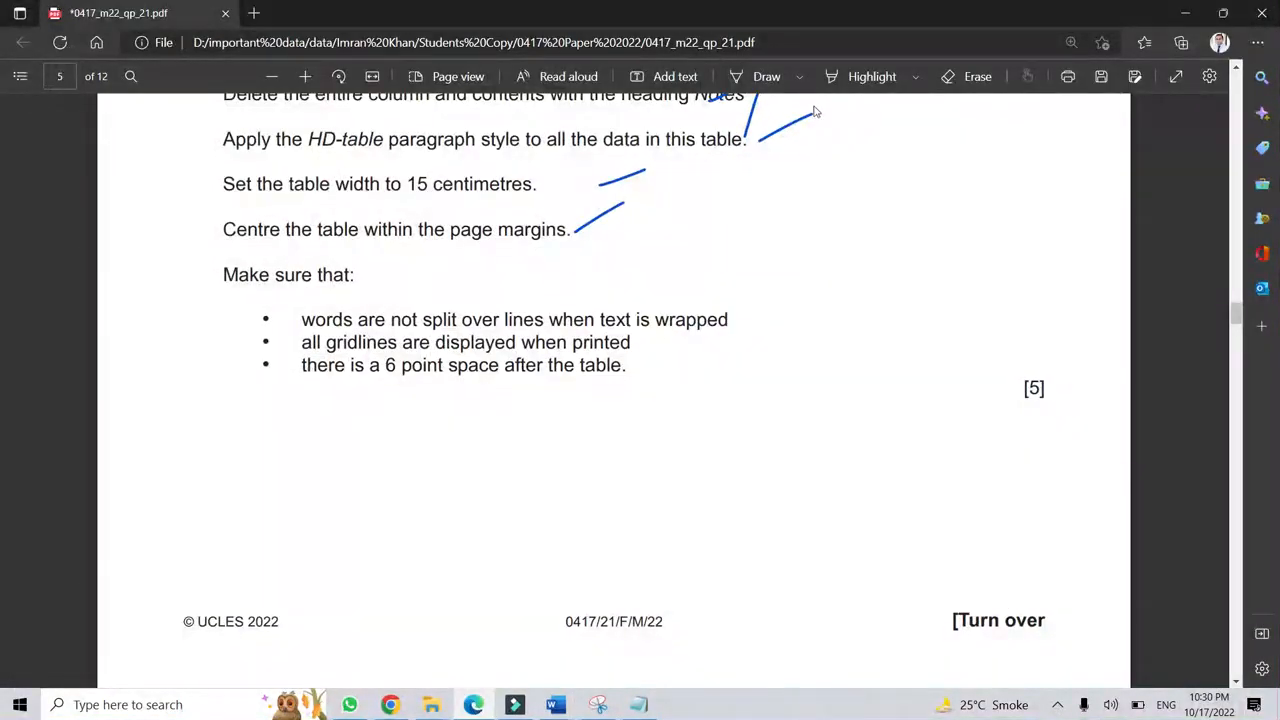
pyautogui.click(766, 77)
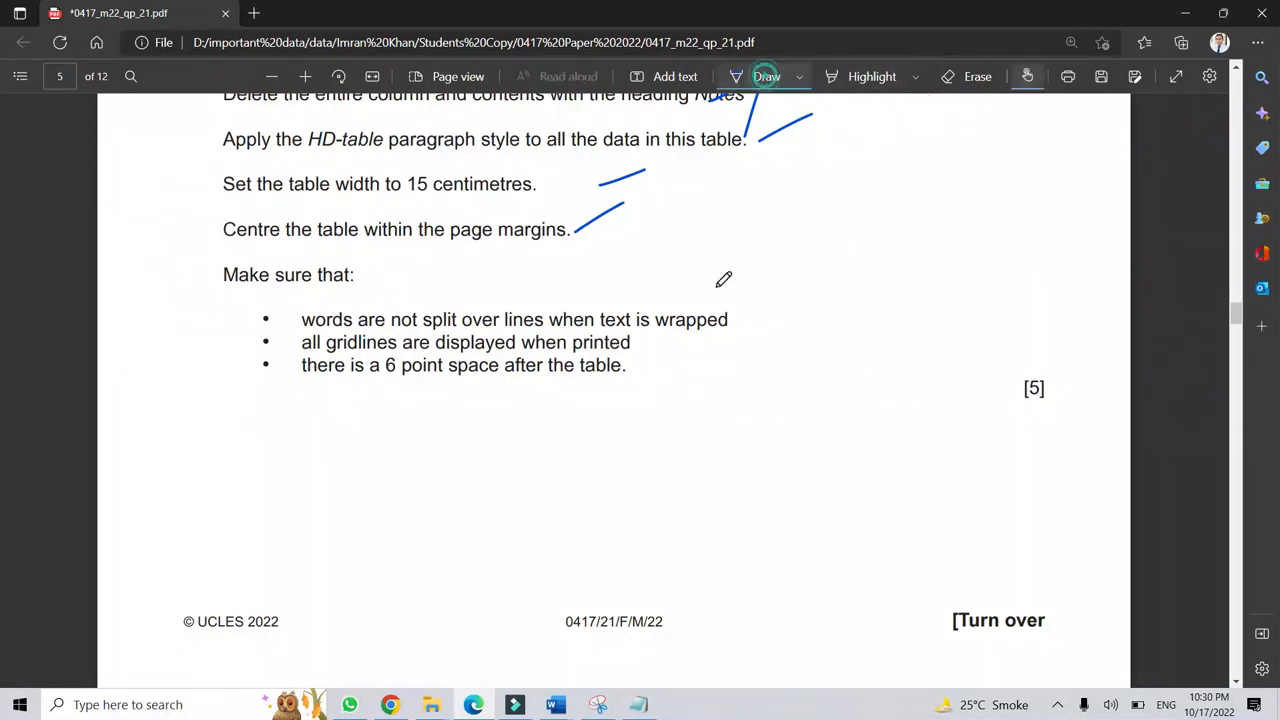
pyautogui.moveTo(729, 324); pyautogui.dragTo(784, 293)
pyautogui.moveTo(660, 336); pyautogui.dragTo(684, 322)
pyautogui.moveTo(640, 363); pyautogui.dragTo(654, 358)
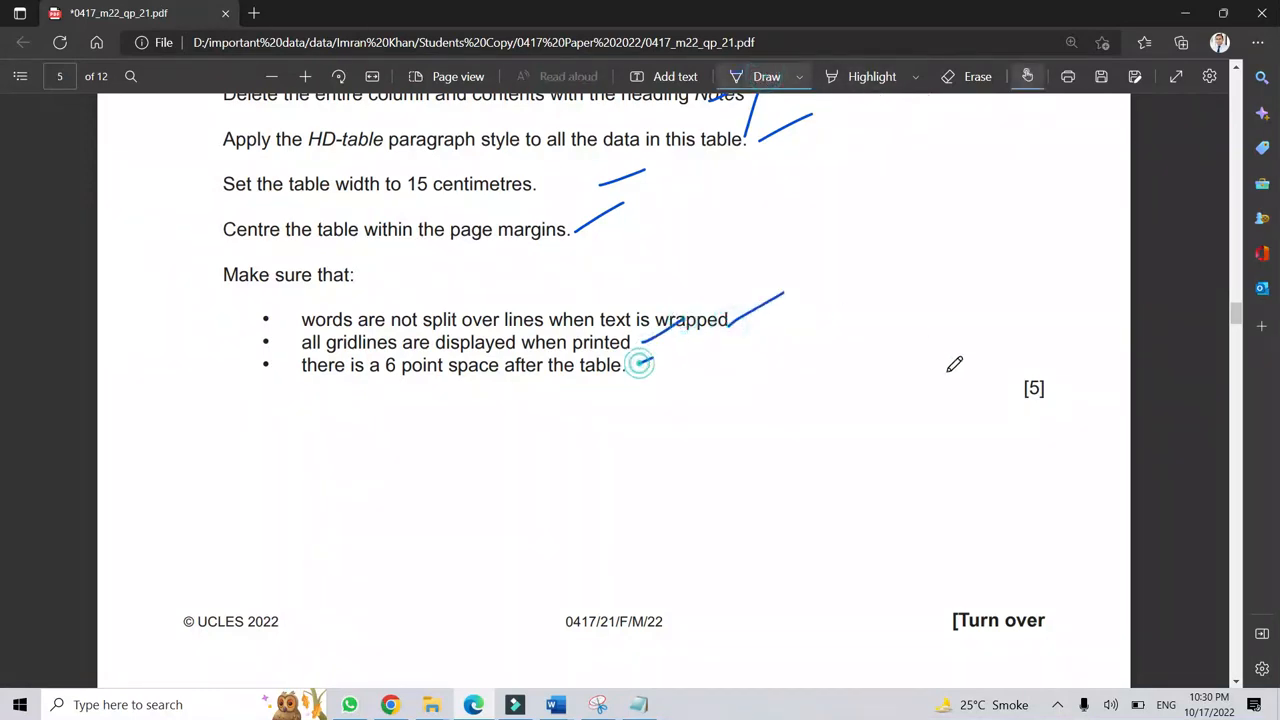
pyautogui.moveTo(1017, 380); pyautogui.dragTo(1063, 337)
pyautogui.click(766, 88)
# Read question 11's instruction on which image to import and the paragraph it belongs in.
pyautogui.scroll(-7, 891, 326)
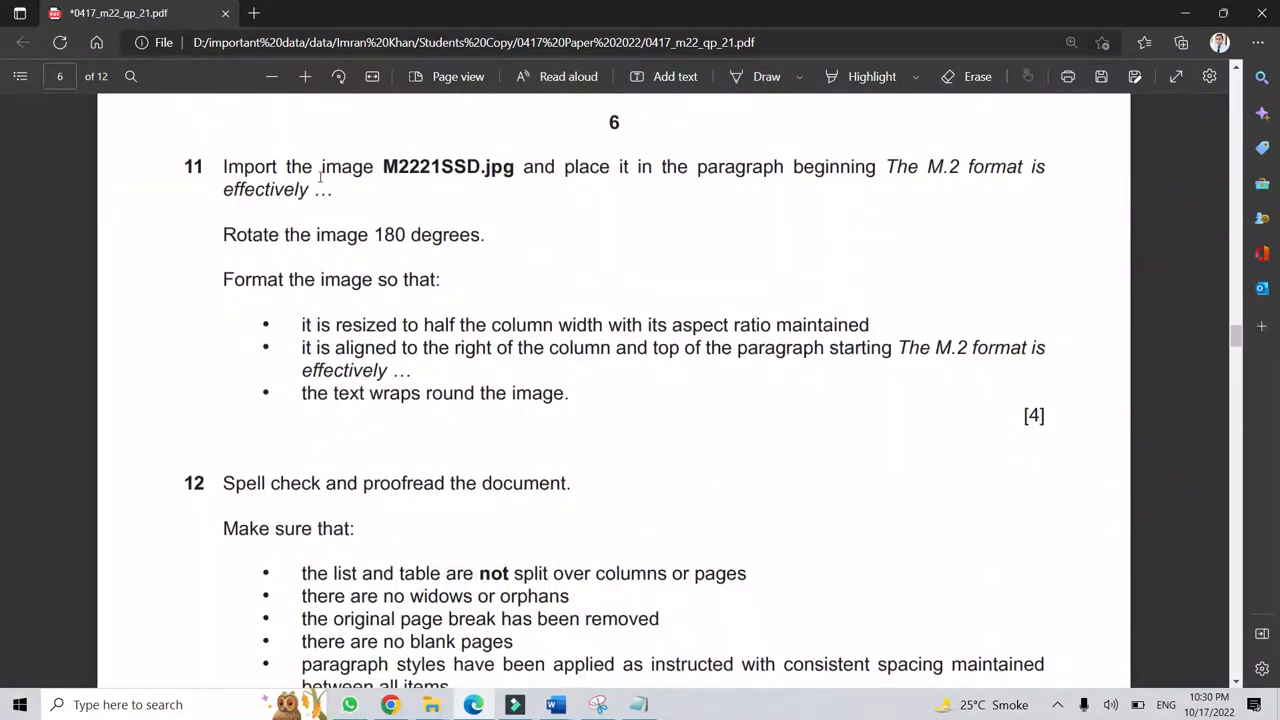
pyautogui.moveTo(222, 167); pyautogui.dragTo(411, 172)
pyautogui.click(411, 172)
pyautogui.moveTo(446, 167); pyautogui.dragTo(491, 166)
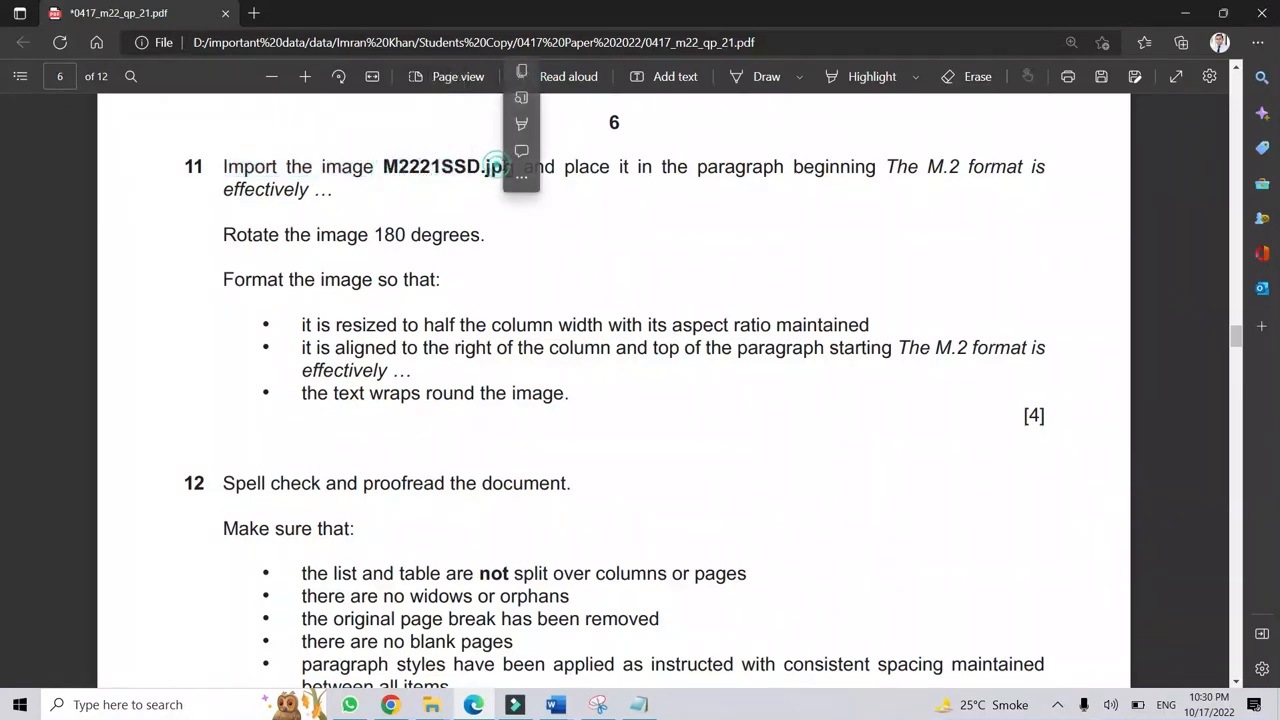
pyautogui.click(706, 221)
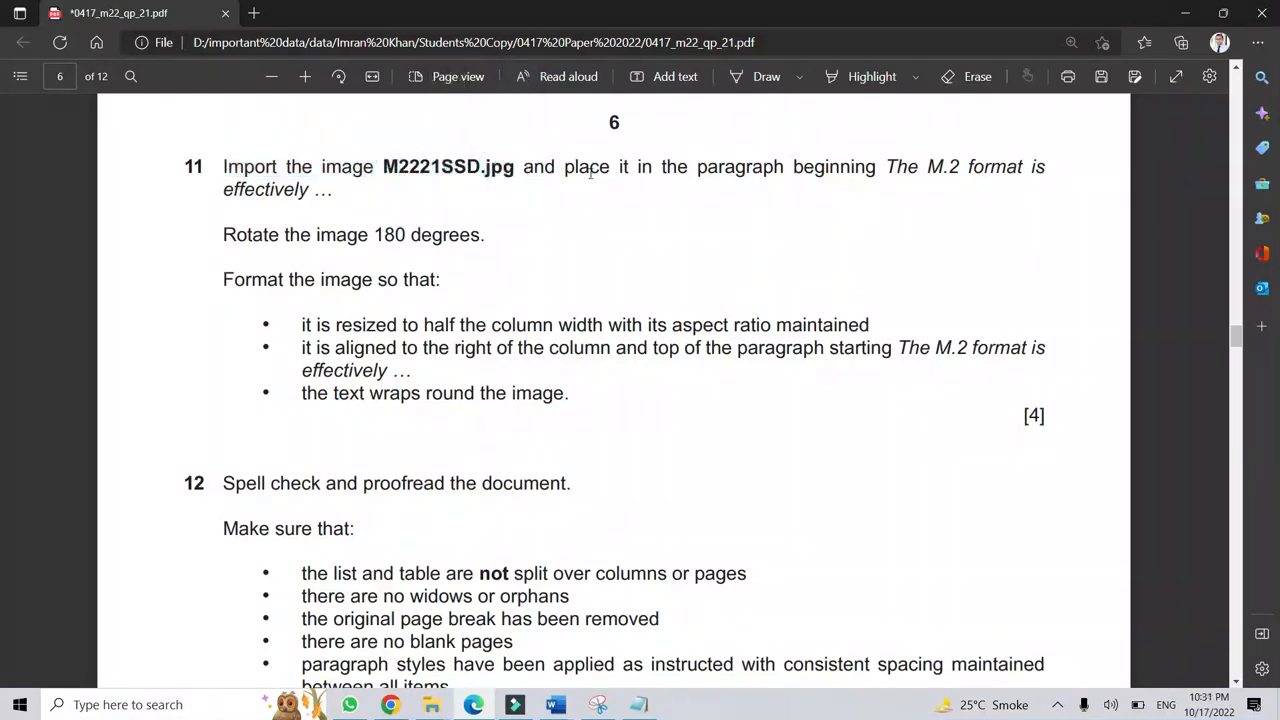
pyautogui.moveTo(700, 166); pyautogui.dragTo(858, 166)
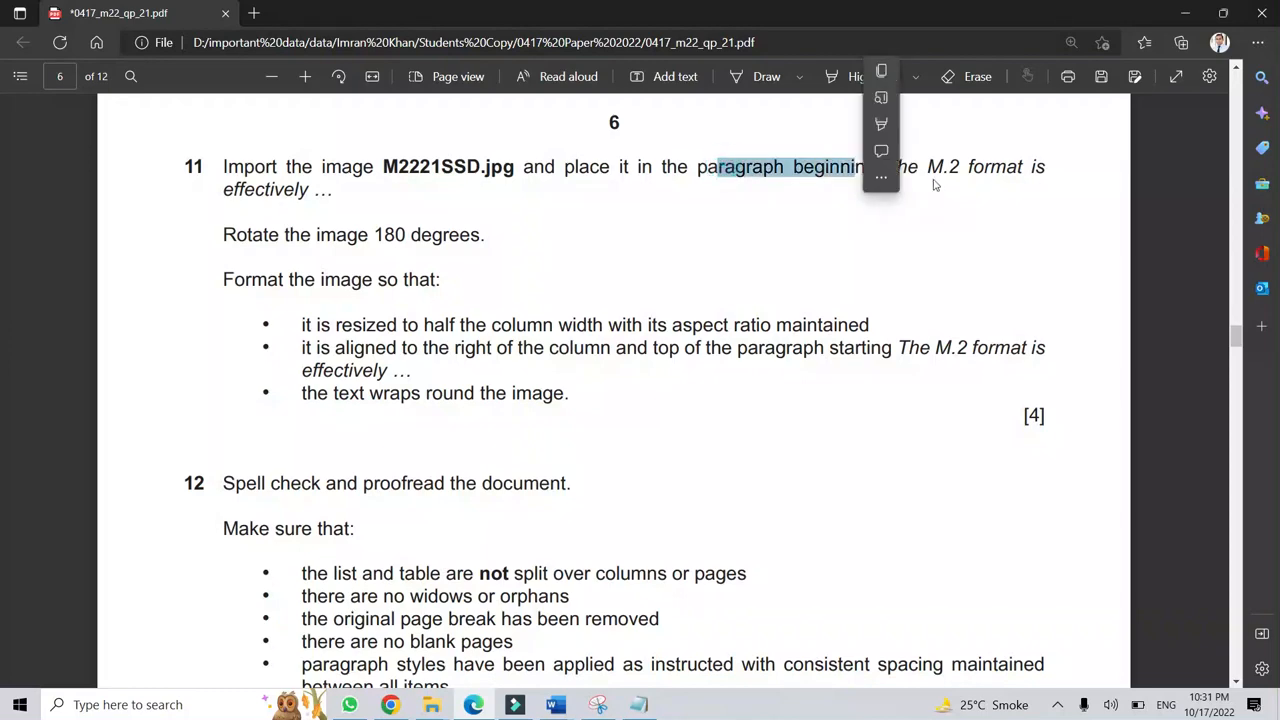
pyautogui.rightClick(934, 183)
pyautogui.click(808, 166)
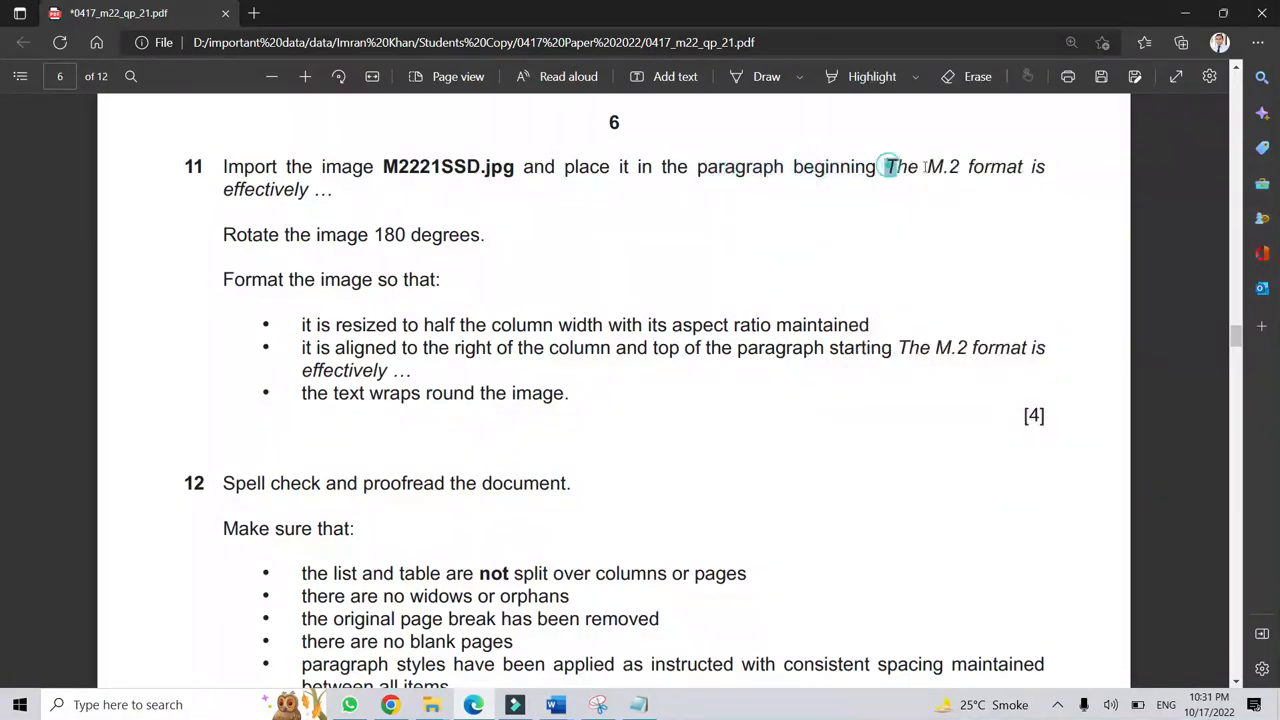
pyautogui.moveTo(886, 166); pyautogui.dragTo(958, 167)
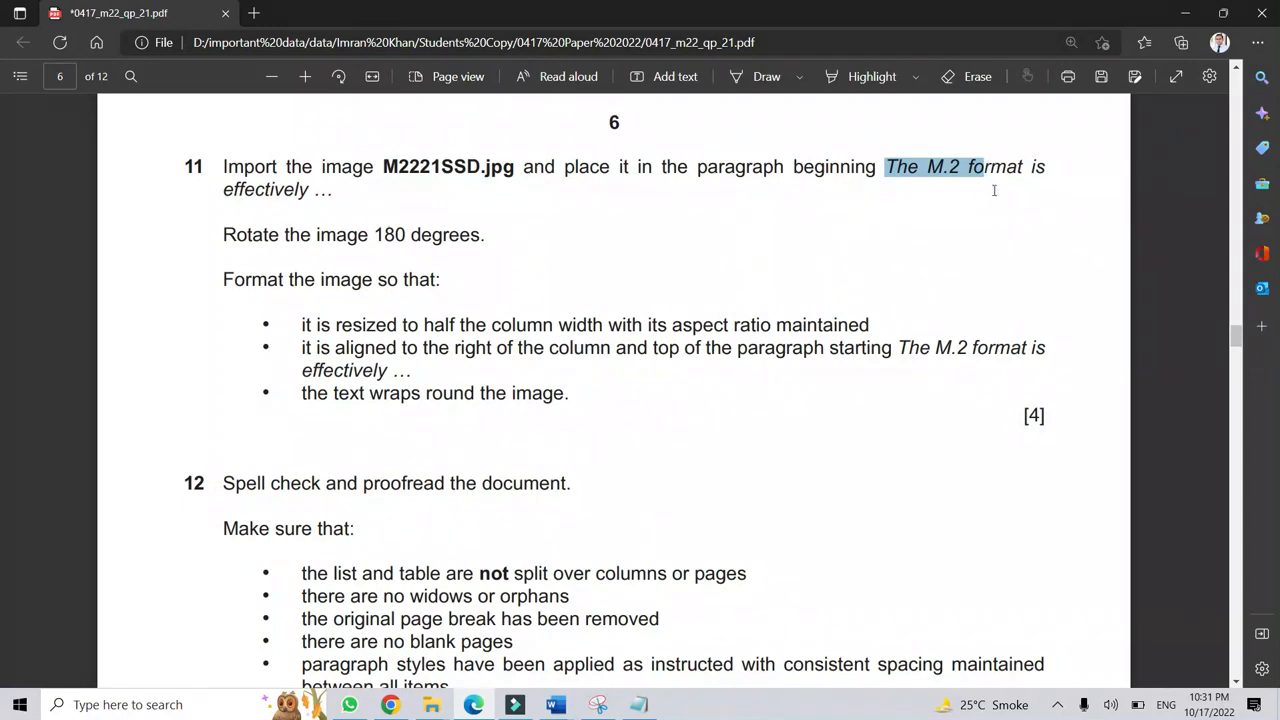
pyautogui.click(821, 197)
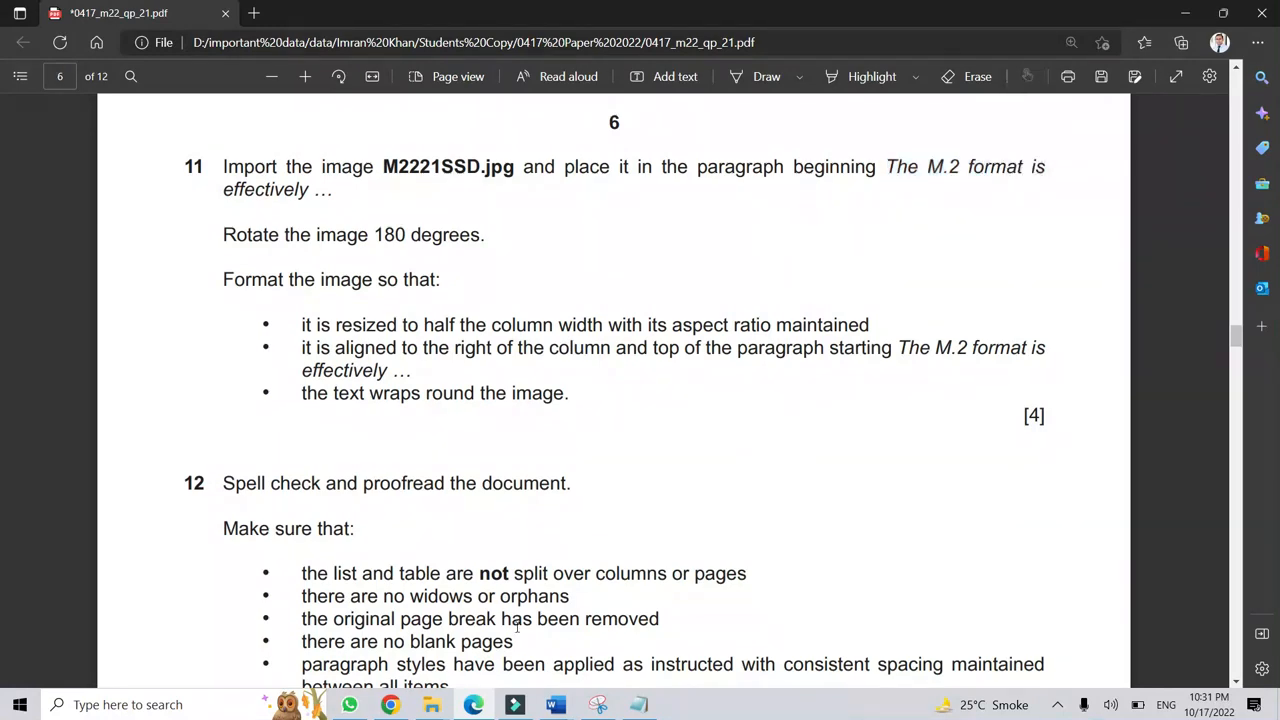
# In Upgrade.docx, start inserting a picture from this device at the beginning of the paragraph "The M.2 format is effectively".
pyautogui.moveTo(556, 705)
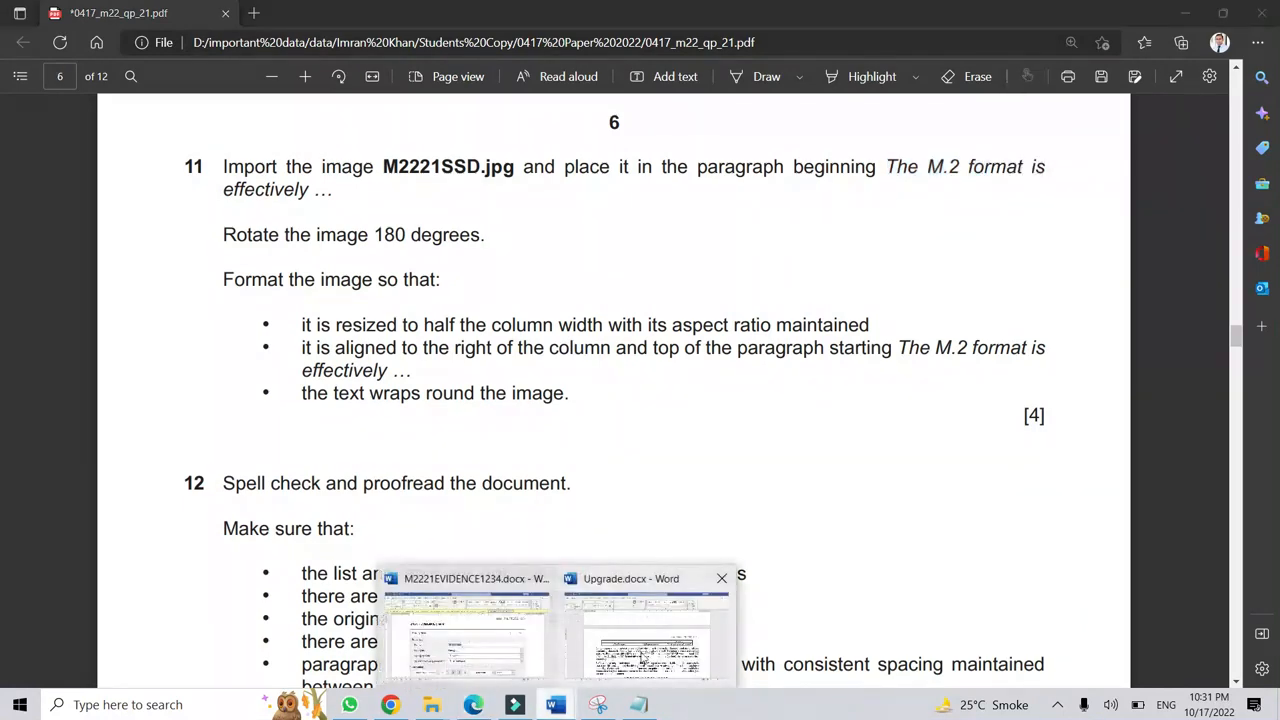
pyautogui.click(648, 610)
pyautogui.scroll(10, 680, 517)
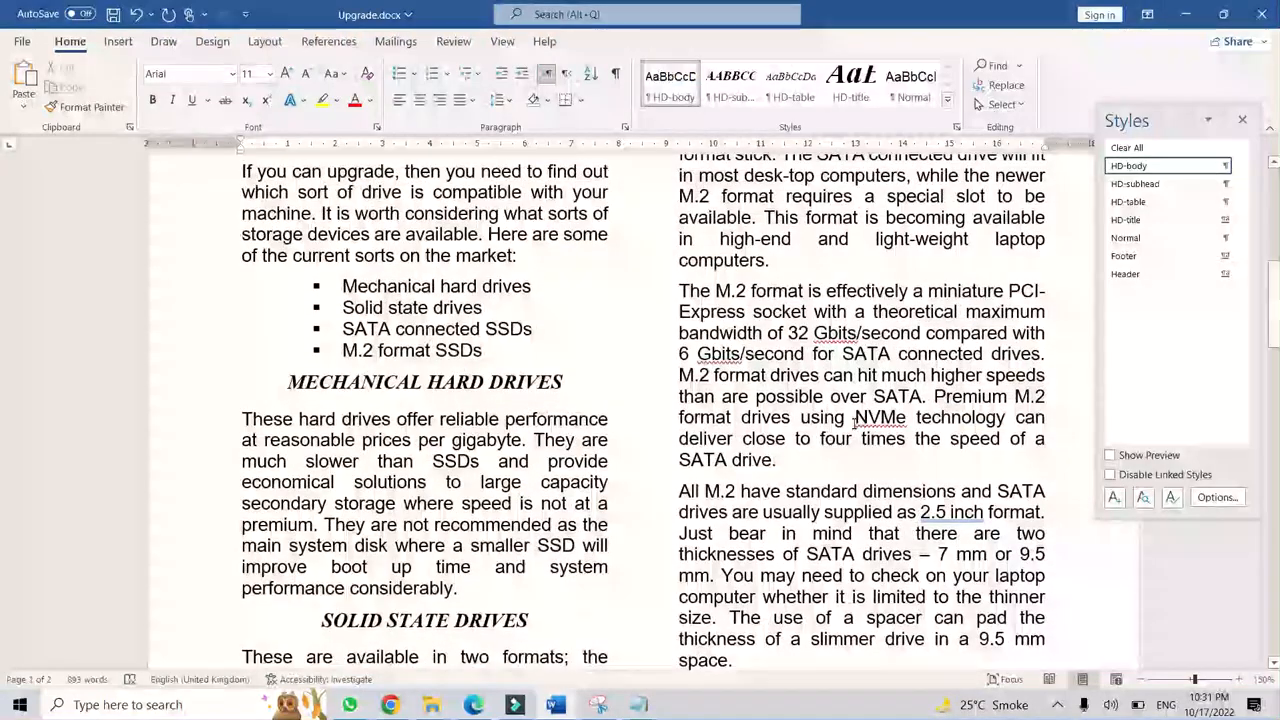
pyautogui.click(680, 411)
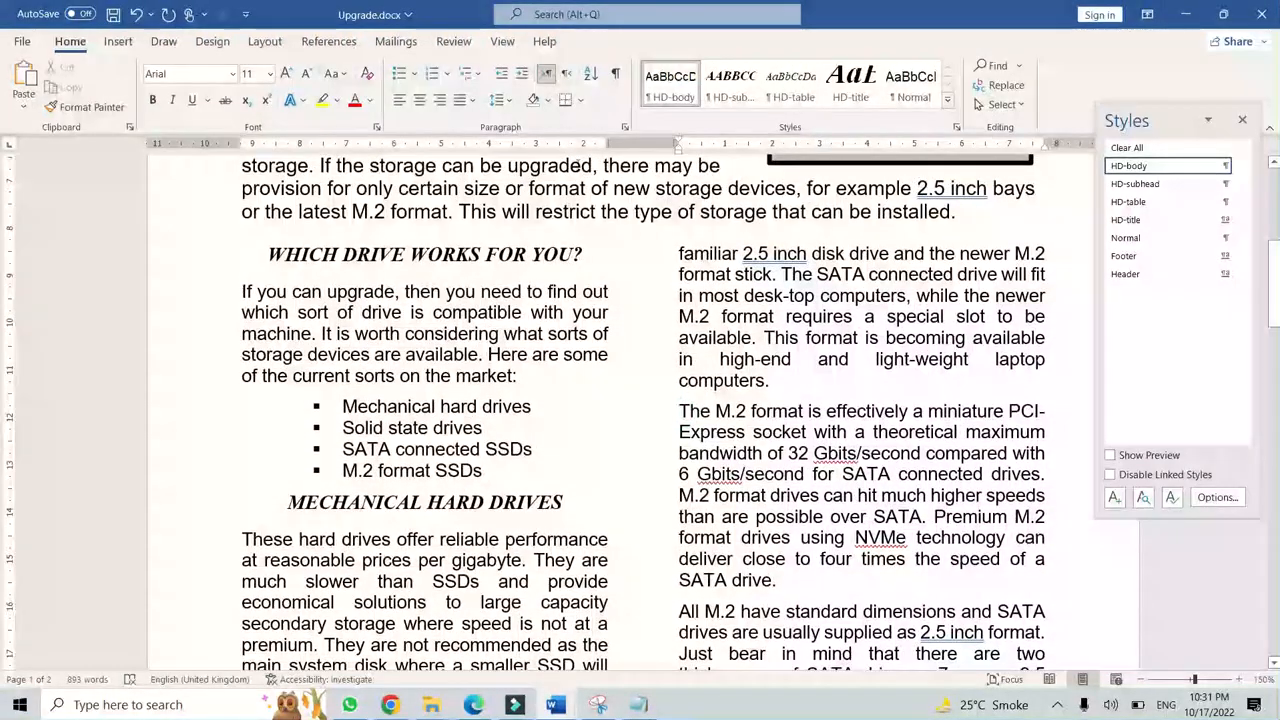
pyautogui.click(118, 41)
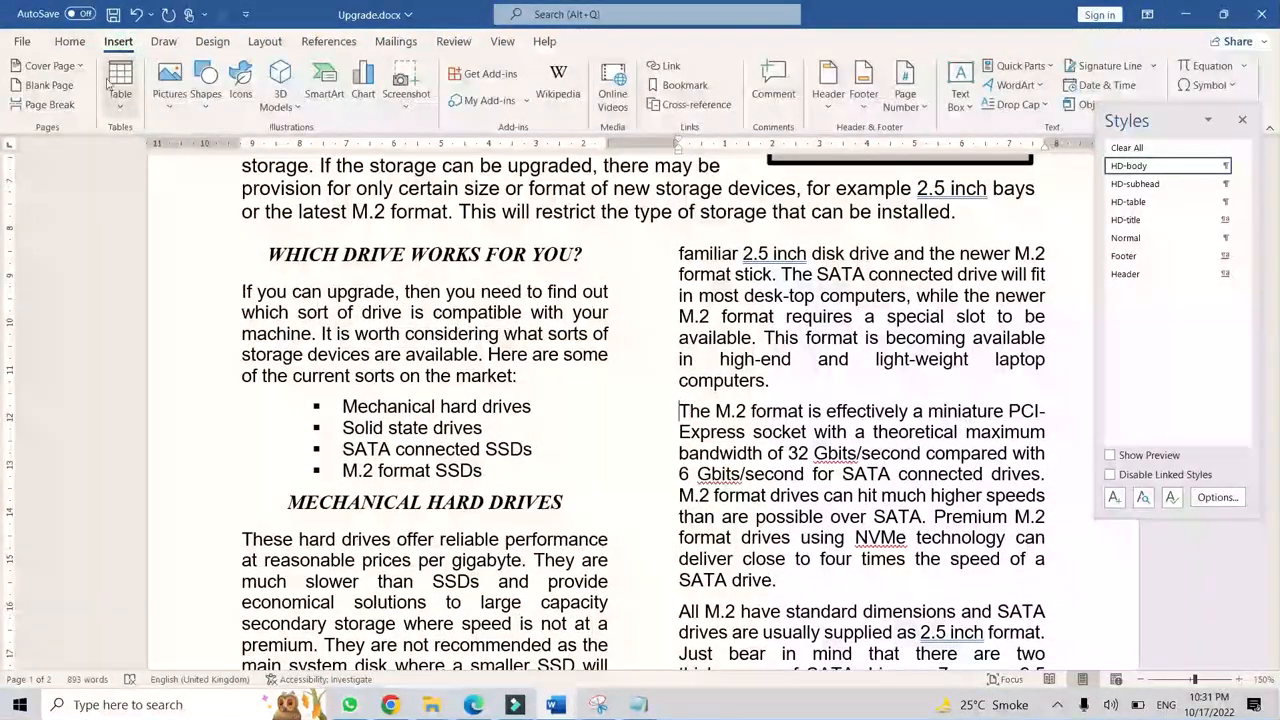
pyautogui.click(179, 77)
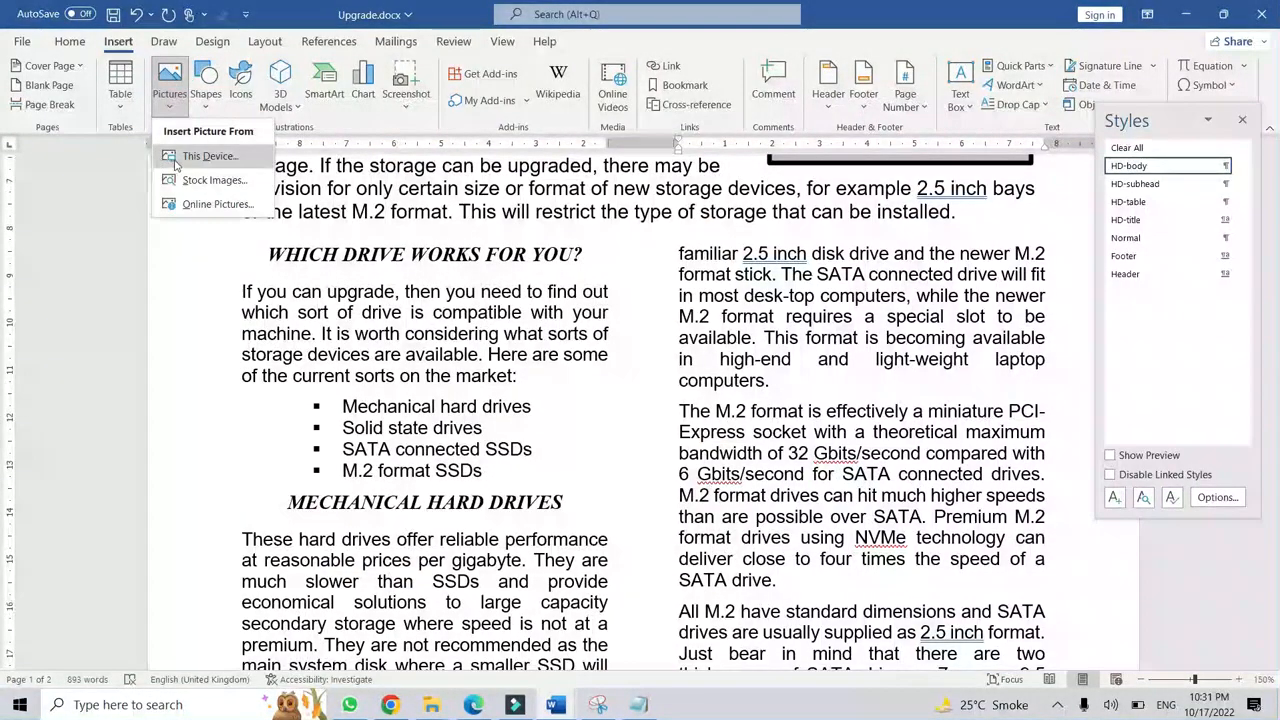
pyautogui.click(209, 160)
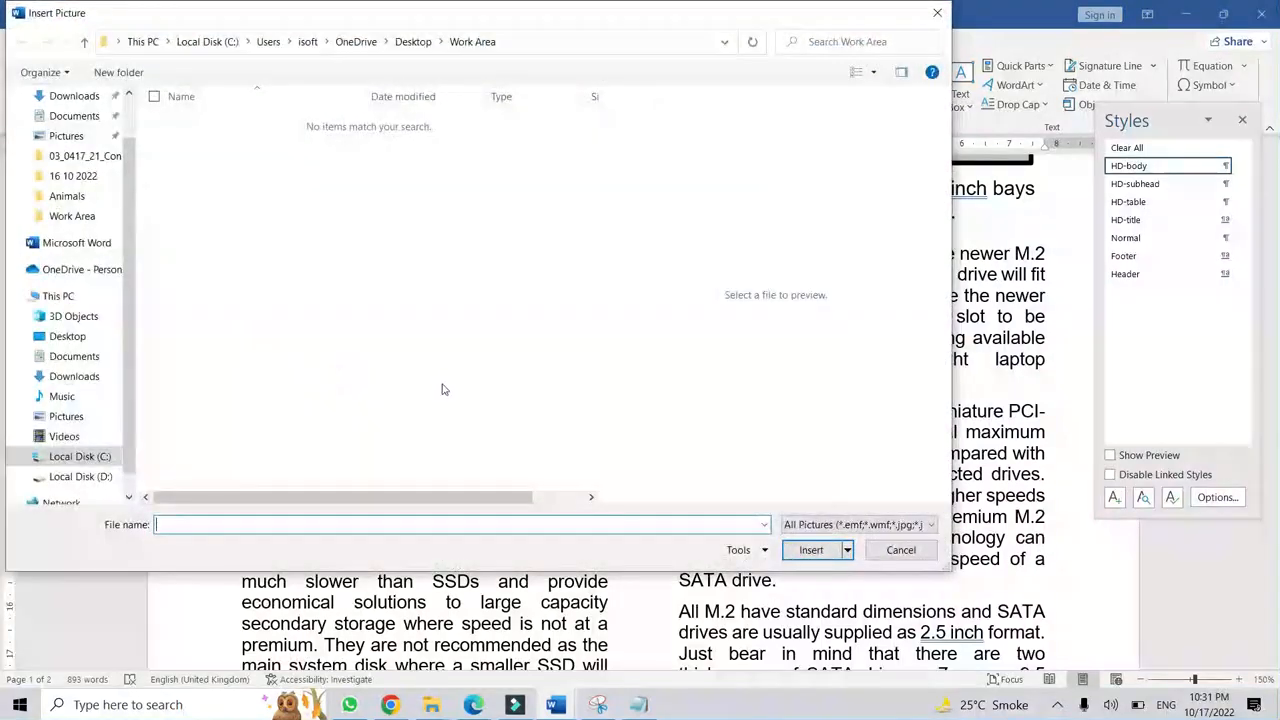
# Copy the path of the 03_0417_21_Confidential Source Files March 2022 folder from File Explorer and return to Word's picture insertion dialog.
pyautogui.click(443, 708)
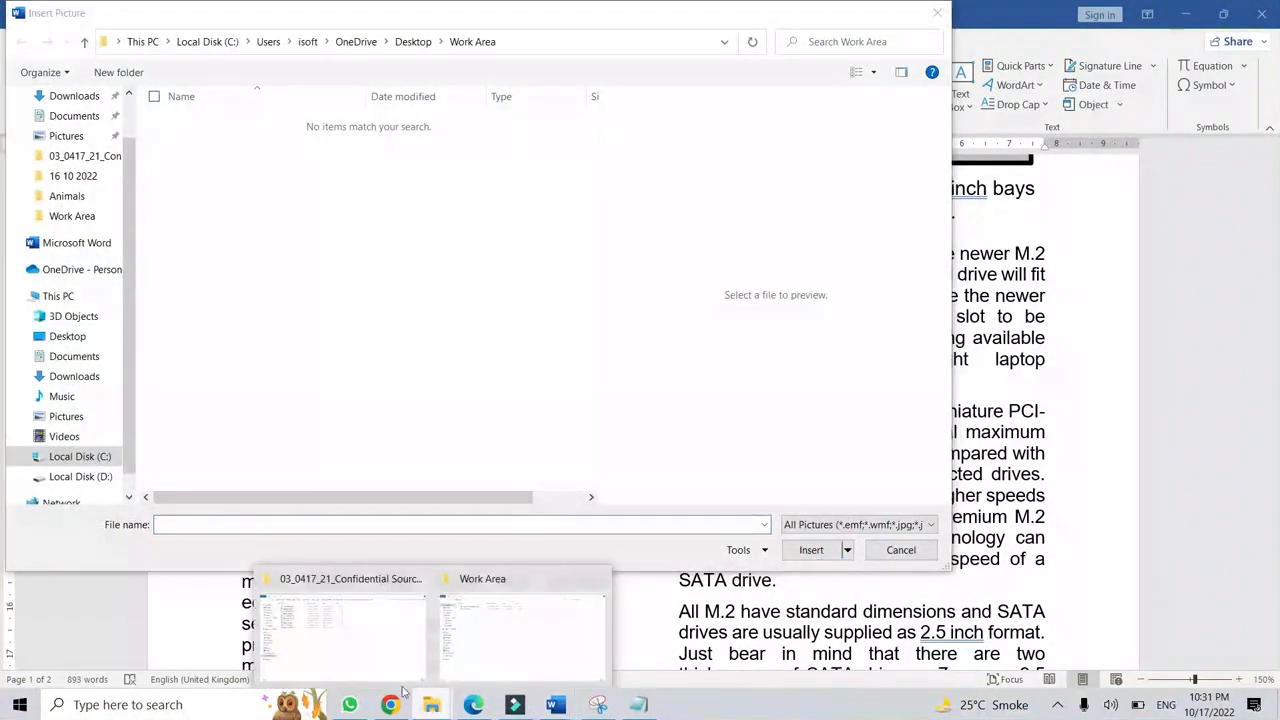
pyautogui.click(398, 610)
pyautogui.click(910, 57)
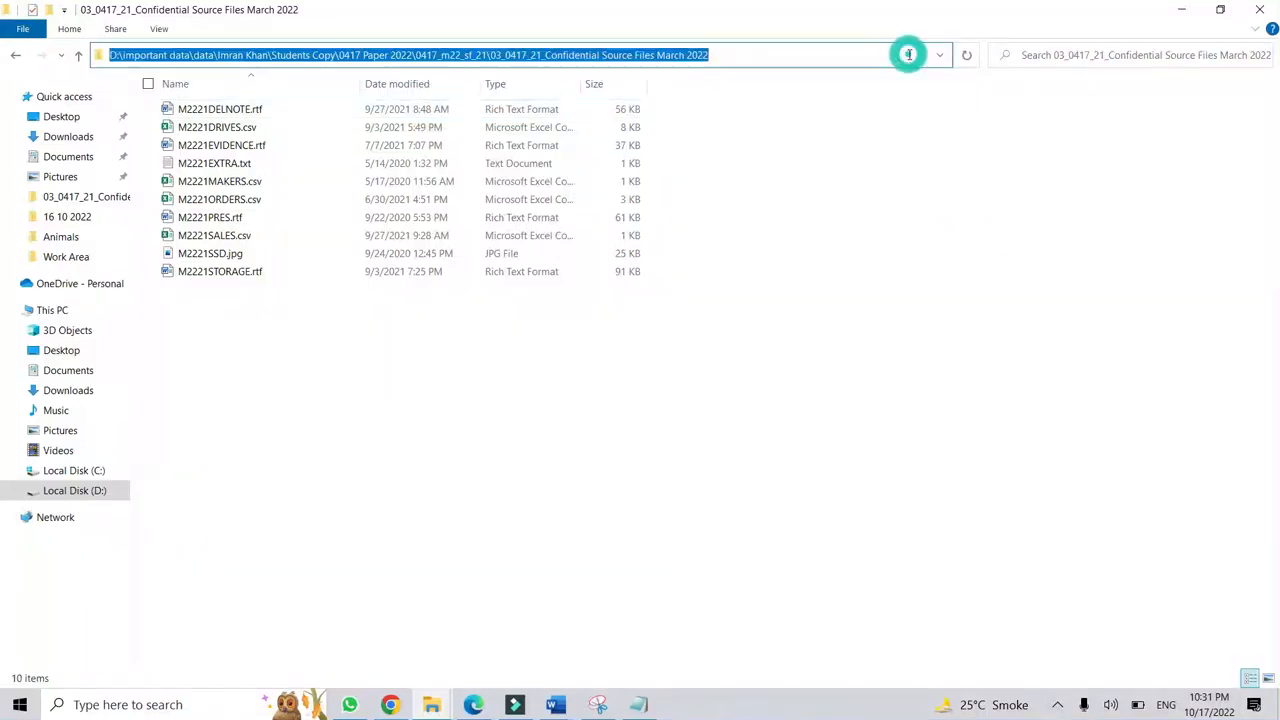
pyautogui.rightClick(910, 55)
pyautogui.click(746, 100)
pyautogui.click(1182, 10)
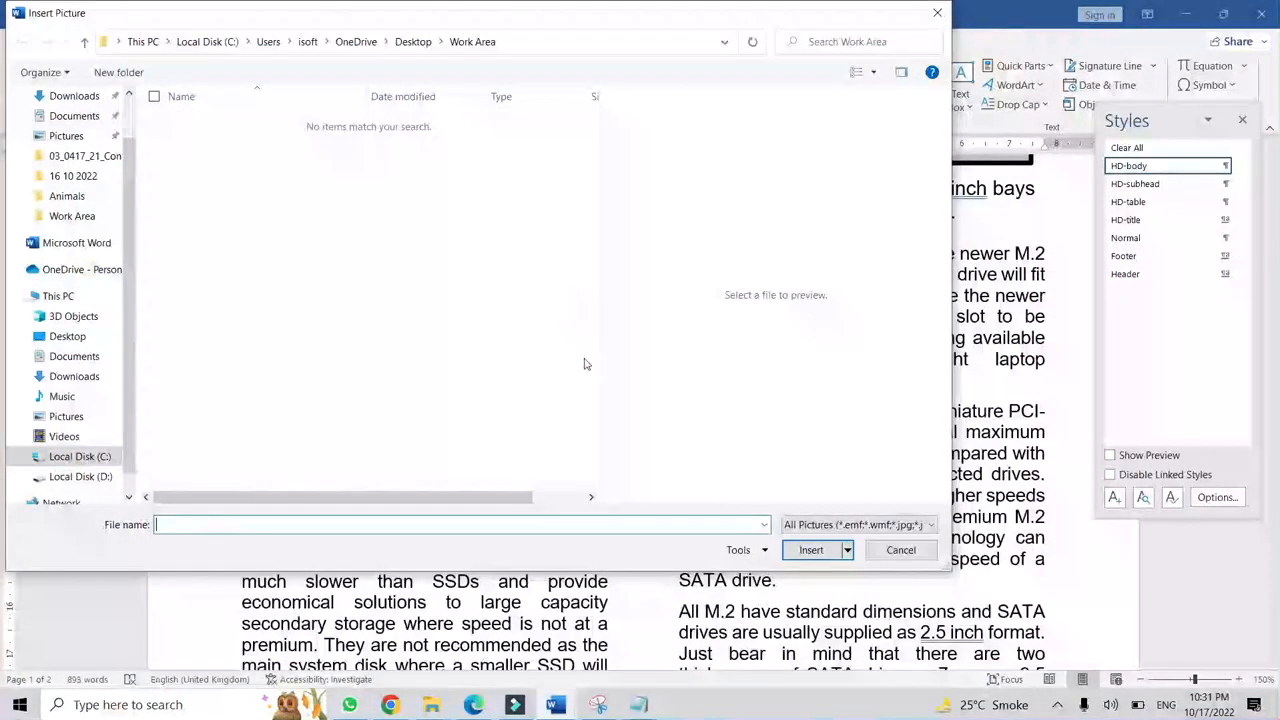
# Go to the copied source folder path and insert the image M2221SSD.jpg into the document.
pyautogui.hotkey('ctrl', 'v')
pyautogui.click(803, 551)
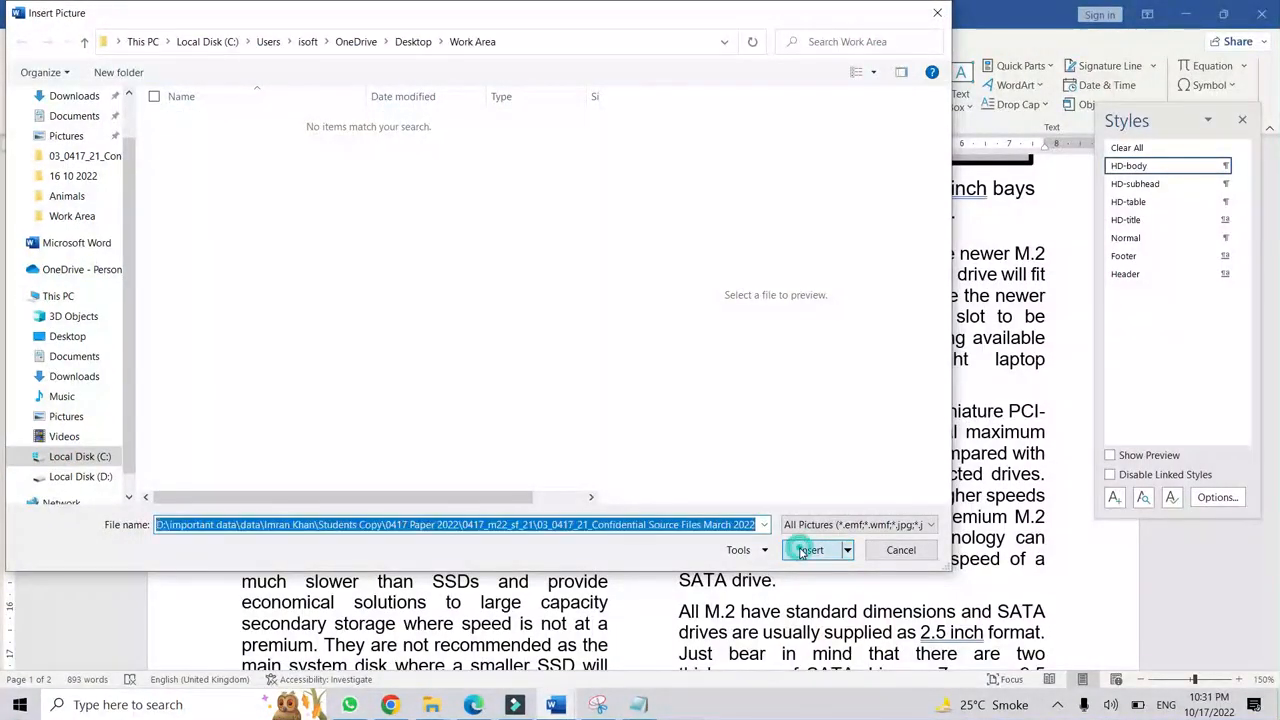
pyautogui.click(195, 152)
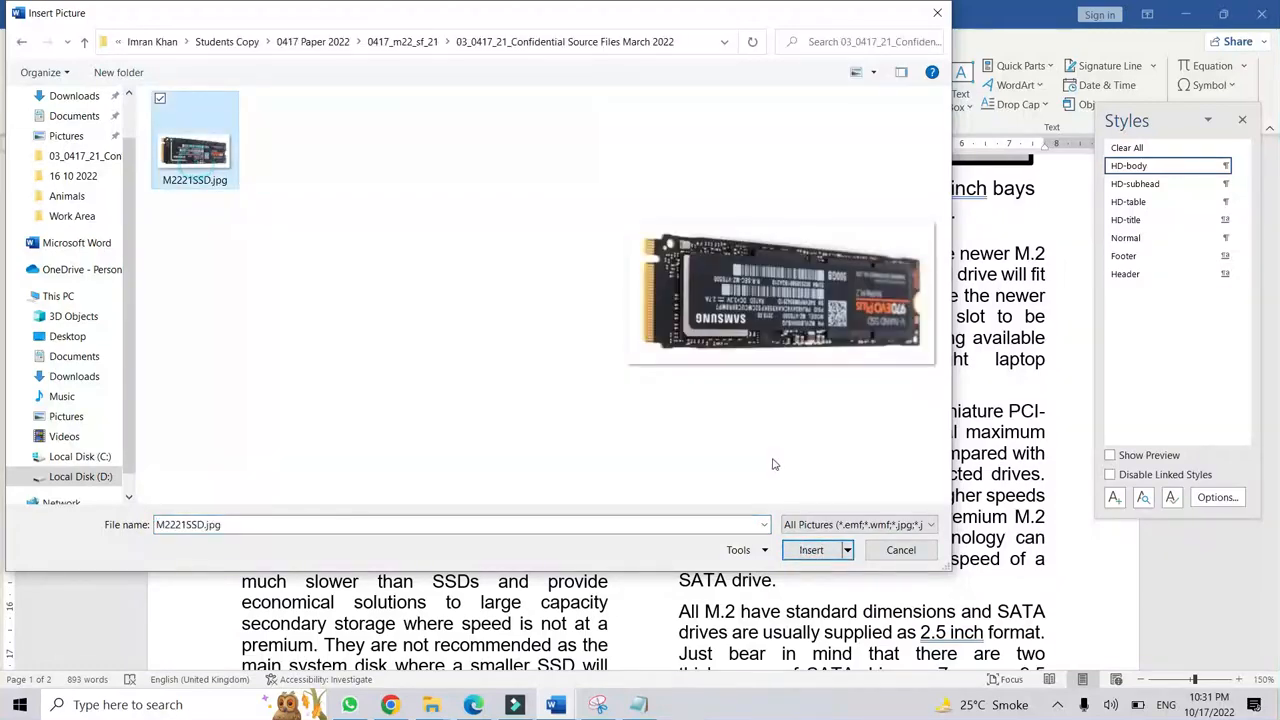
pyautogui.click(808, 550)
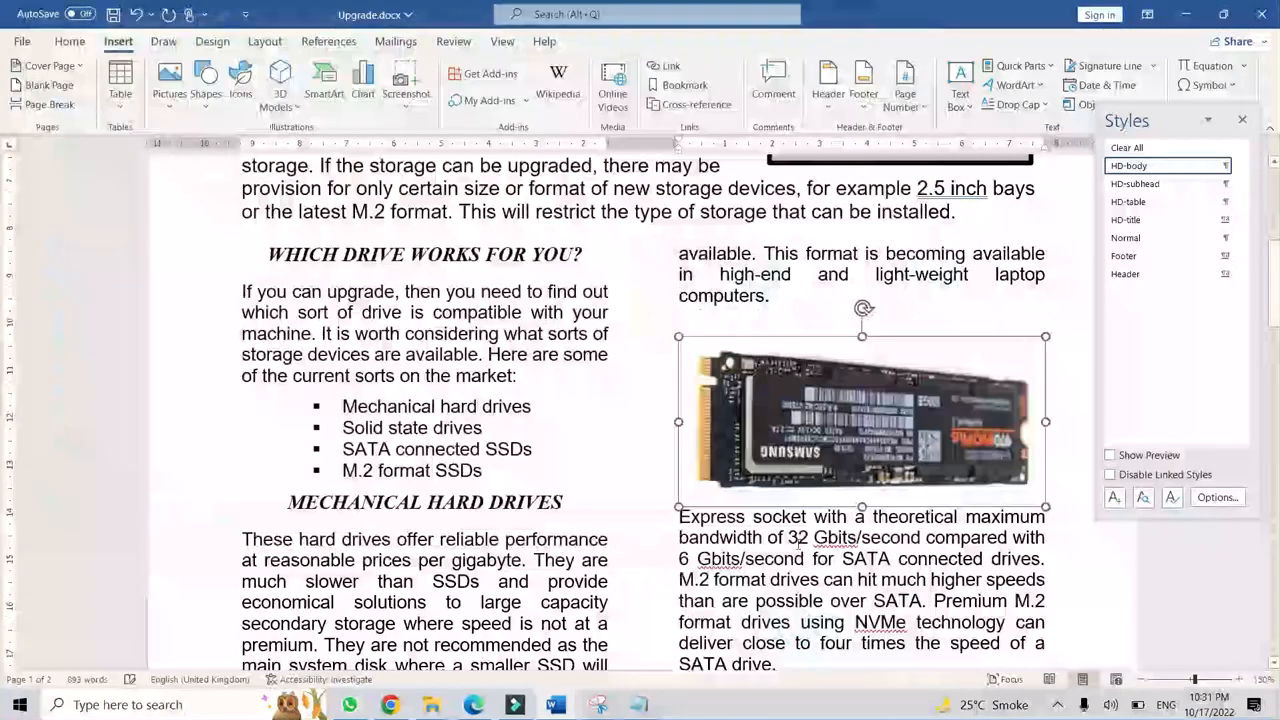
# Select the inserted SSD image, switch to the exam paper PDF to read question 11's rotation instruction, and return to Upgrade.docx.
pyautogui.click(875, 578)
pyautogui.click(871, 414)
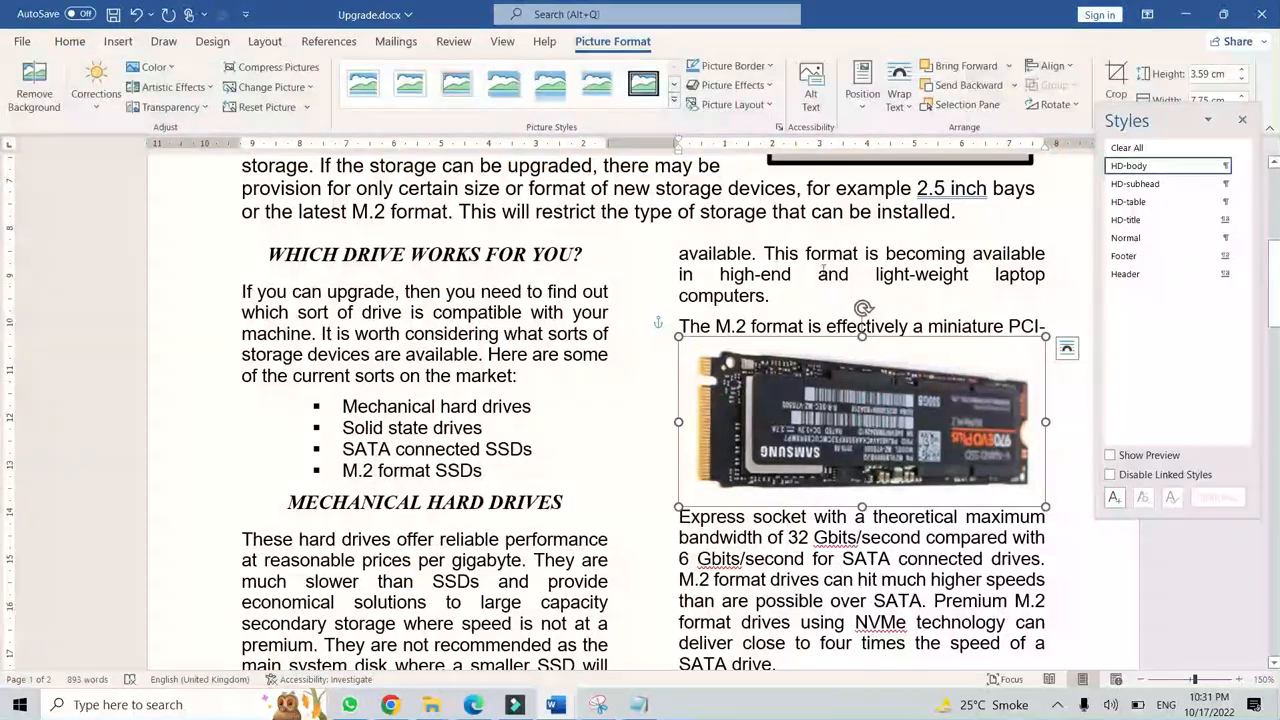
pyautogui.click(473, 704)
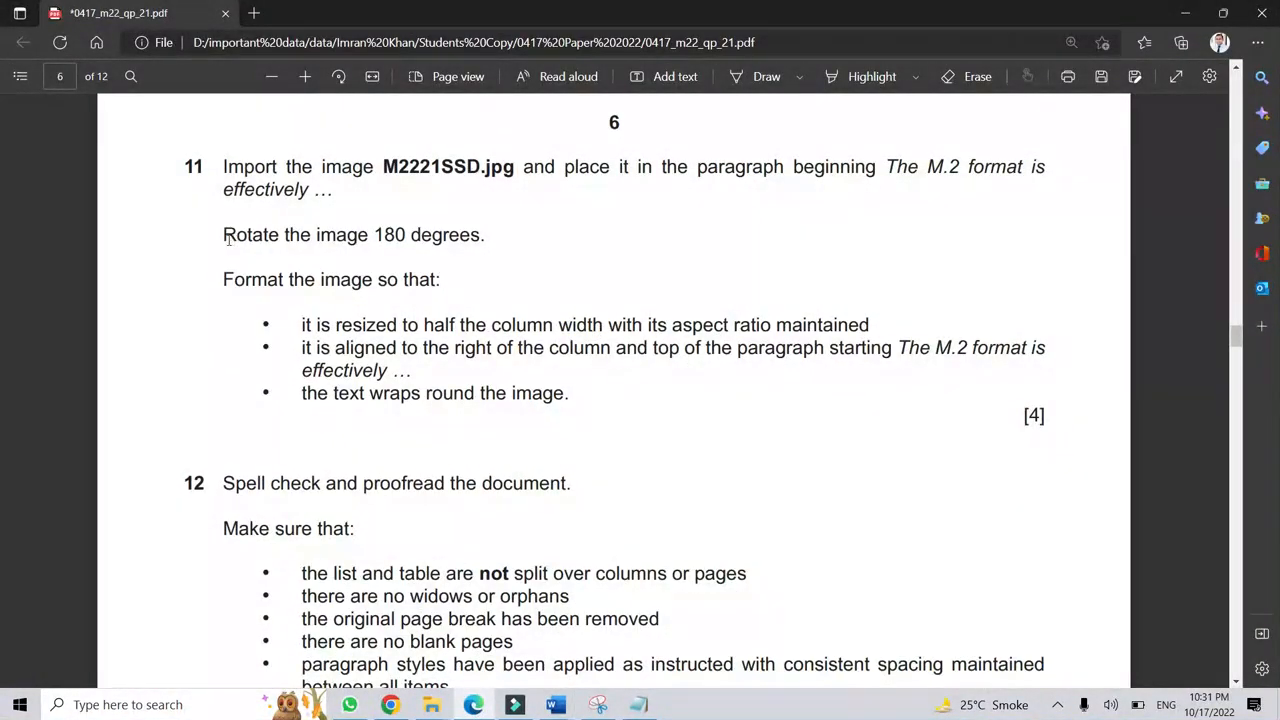
pyautogui.moveTo(228, 240); pyautogui.dragTo(514, 236)
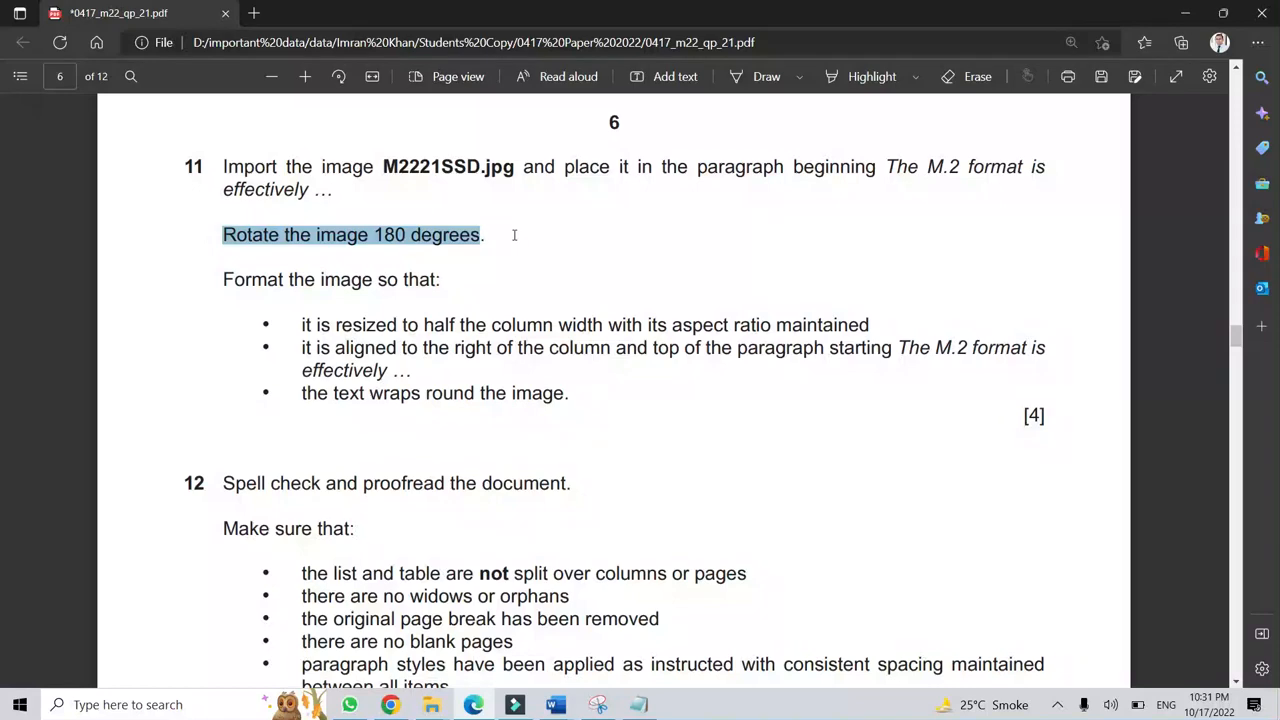
pyautogui.click(556, 704)
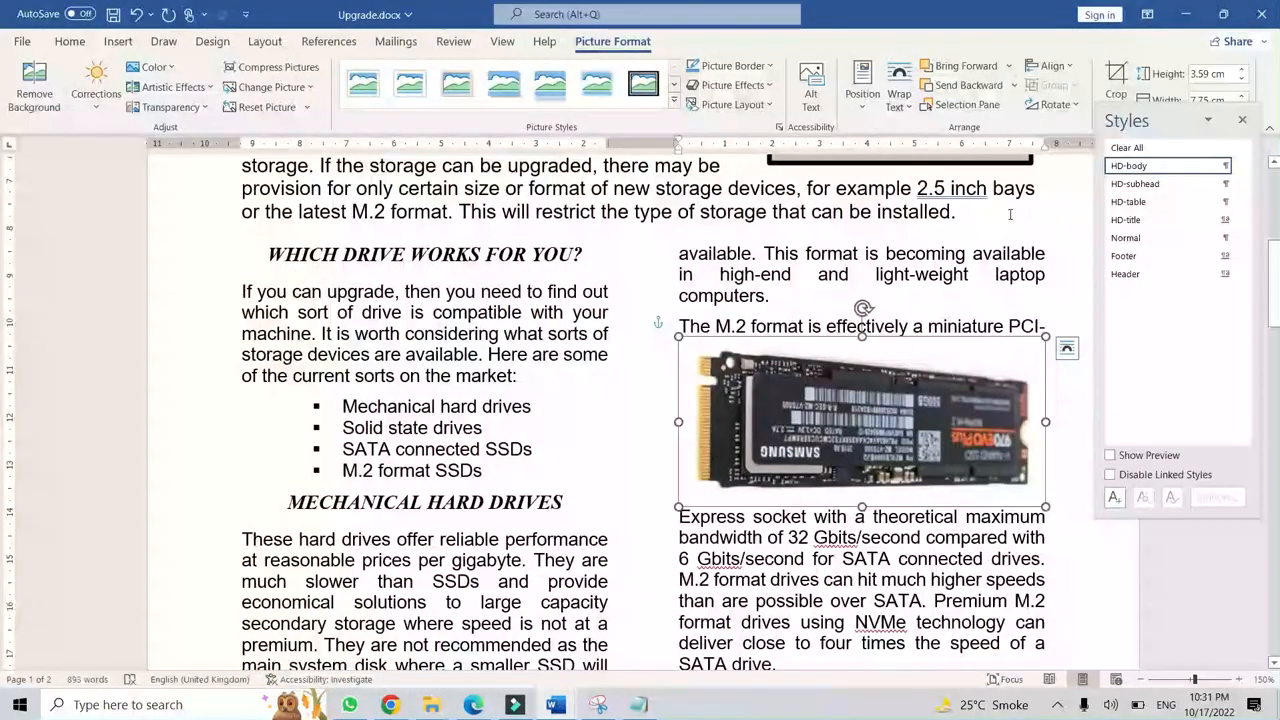
# Close the Styles pane and set the SSD image's rotation to 180 degrees.
pyautogui.click(1242, 122)
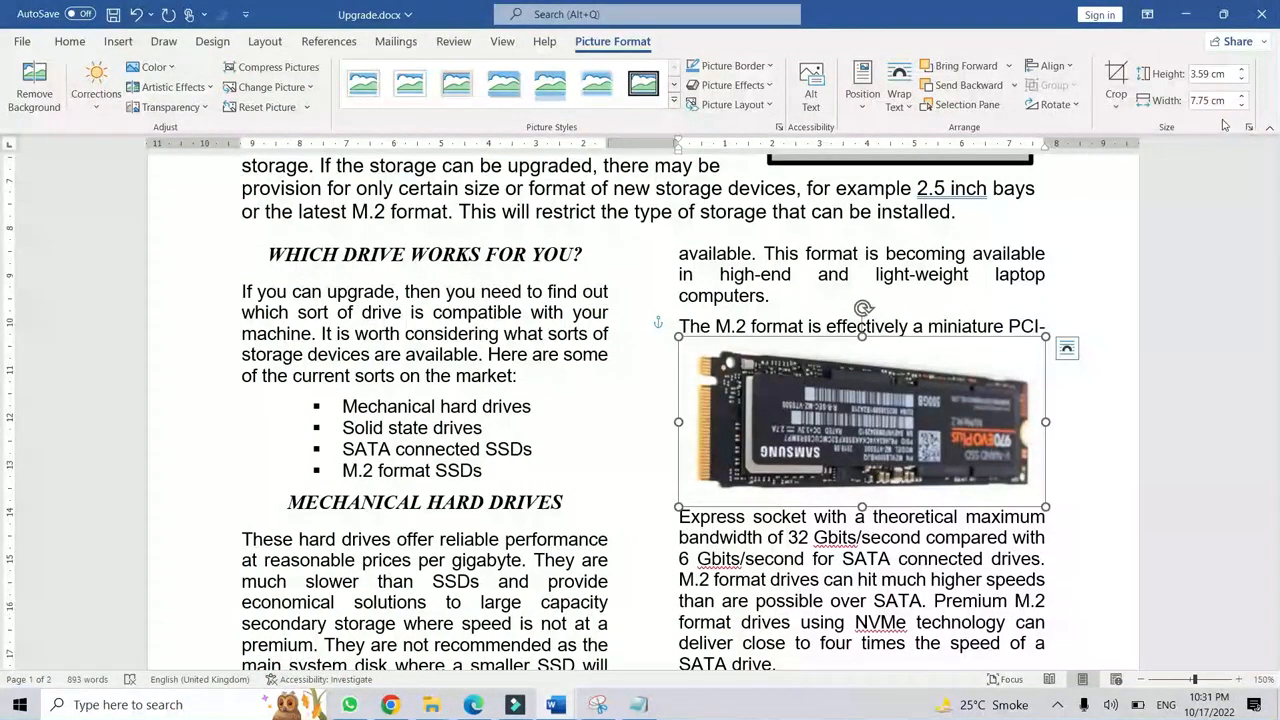
pyautogui.click(1076, 108)
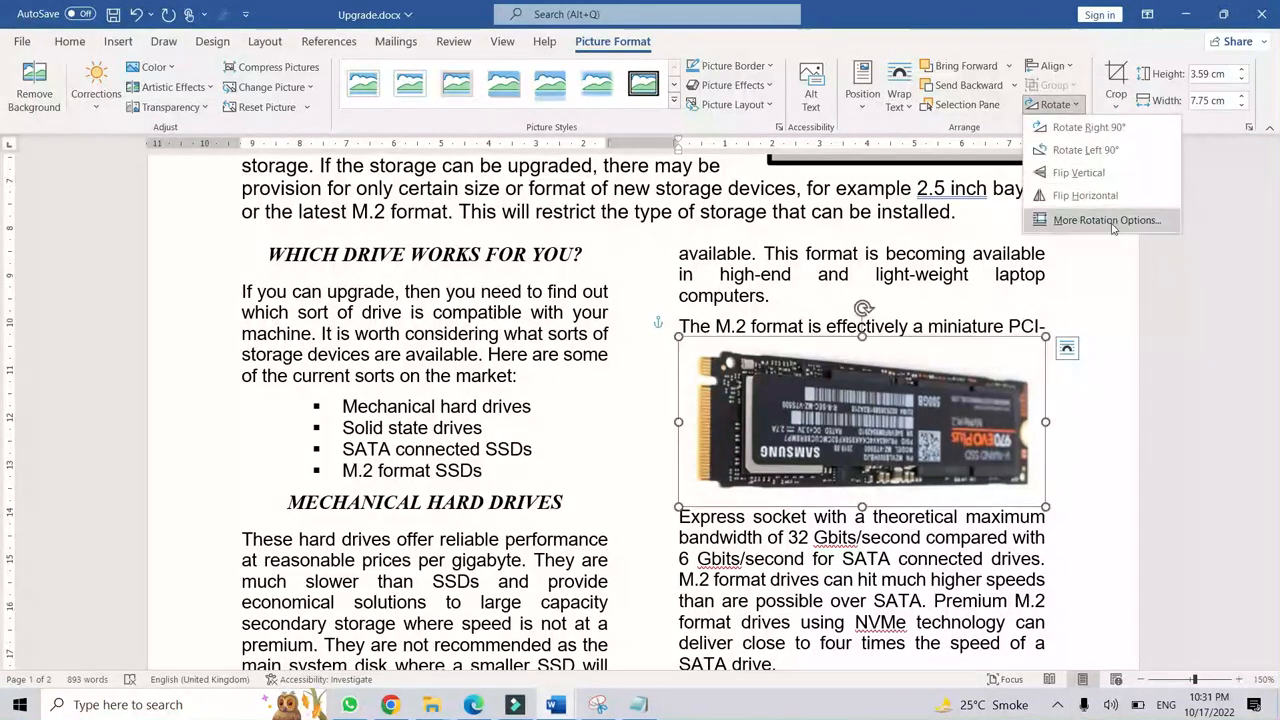
pyautogui.click(1070, 220)
pyautogui.click(790, 440)
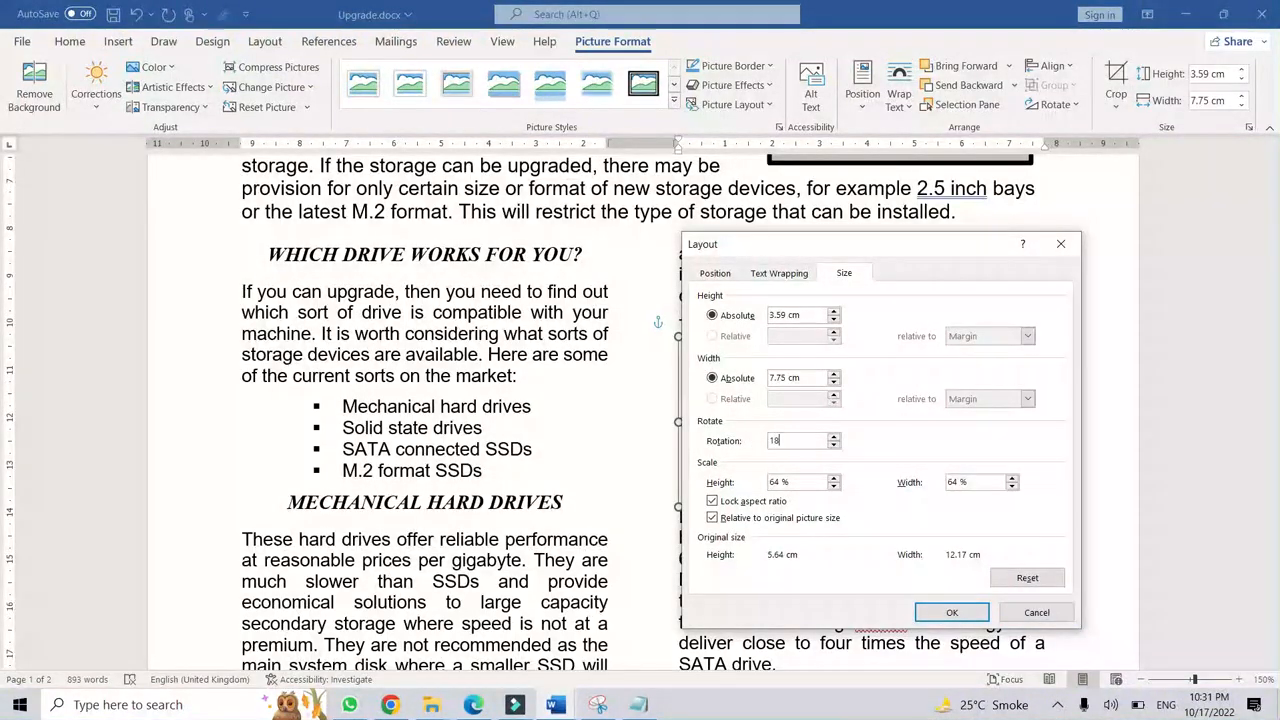
pyautogui.write('180')
pyautogui.click(930, 609)
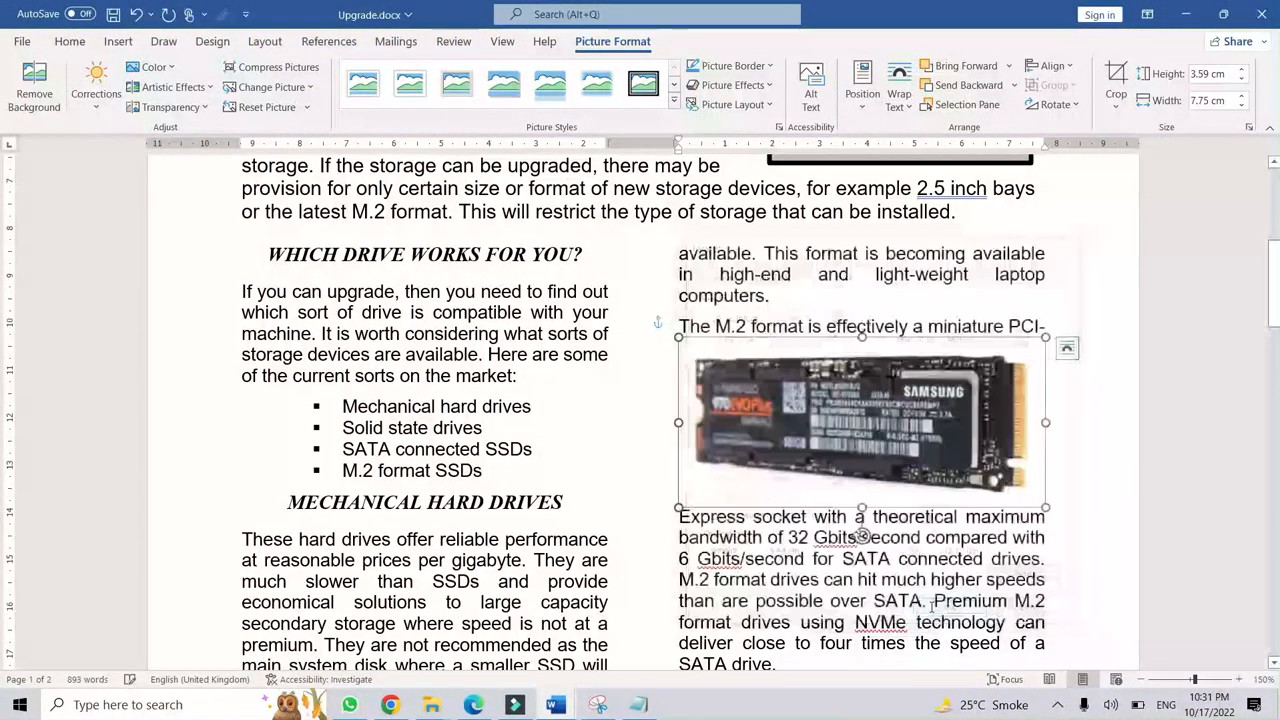
# In the exam paper PDF, read question 11's formatting requirement on resizing the image relative to the column width.
pyautogui.click(474, 705)
pyautogui.click(350, 306)
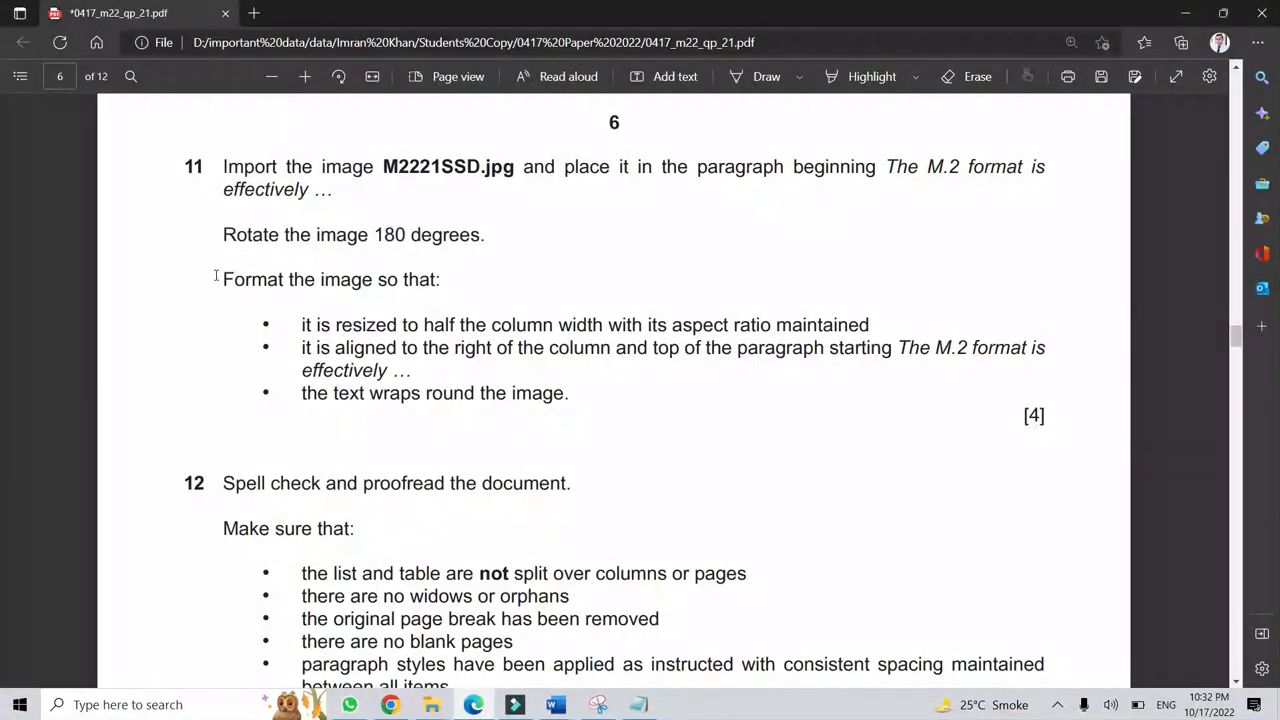
pyautogui.moveTo(215, 276); pyautogui.dragTo(440, 280)
pyautogui.click(366, 327)
pyautogui.moveTo(299, 326); pyautogui.dragTo(631, 328)
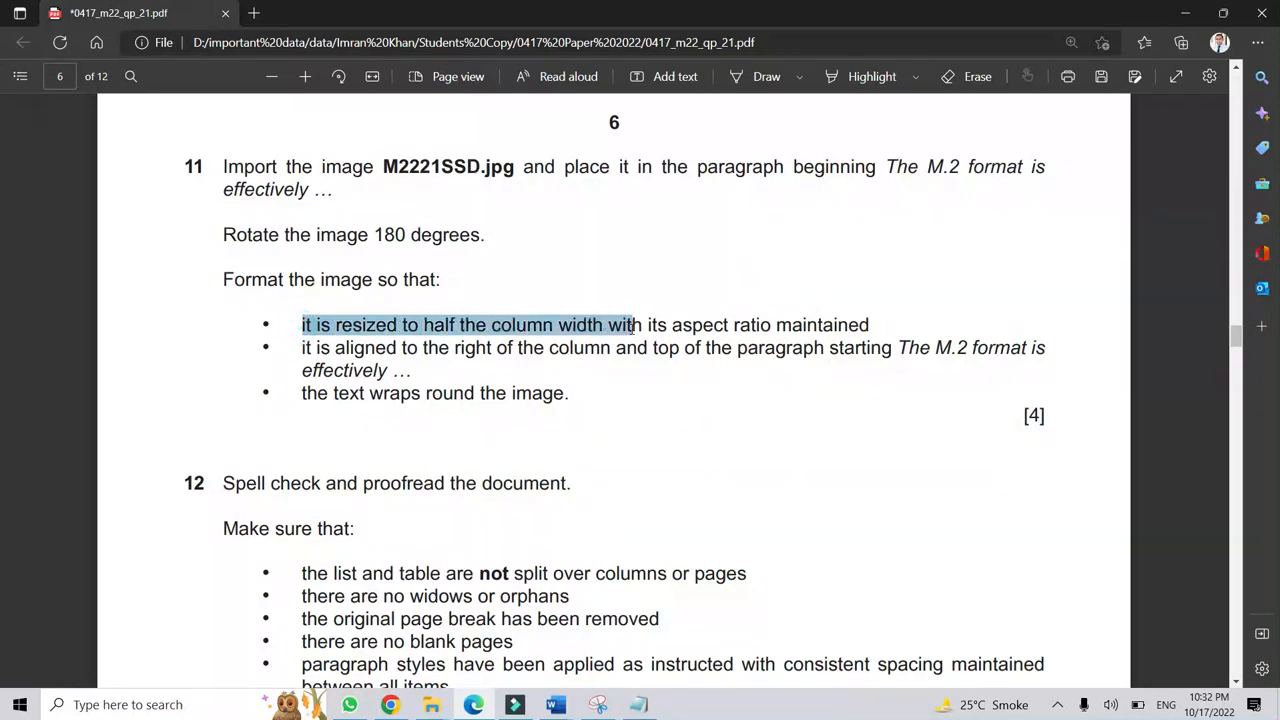
pyautogui.moveTo(741, 330); pyautogui.dragTo(872, 325)
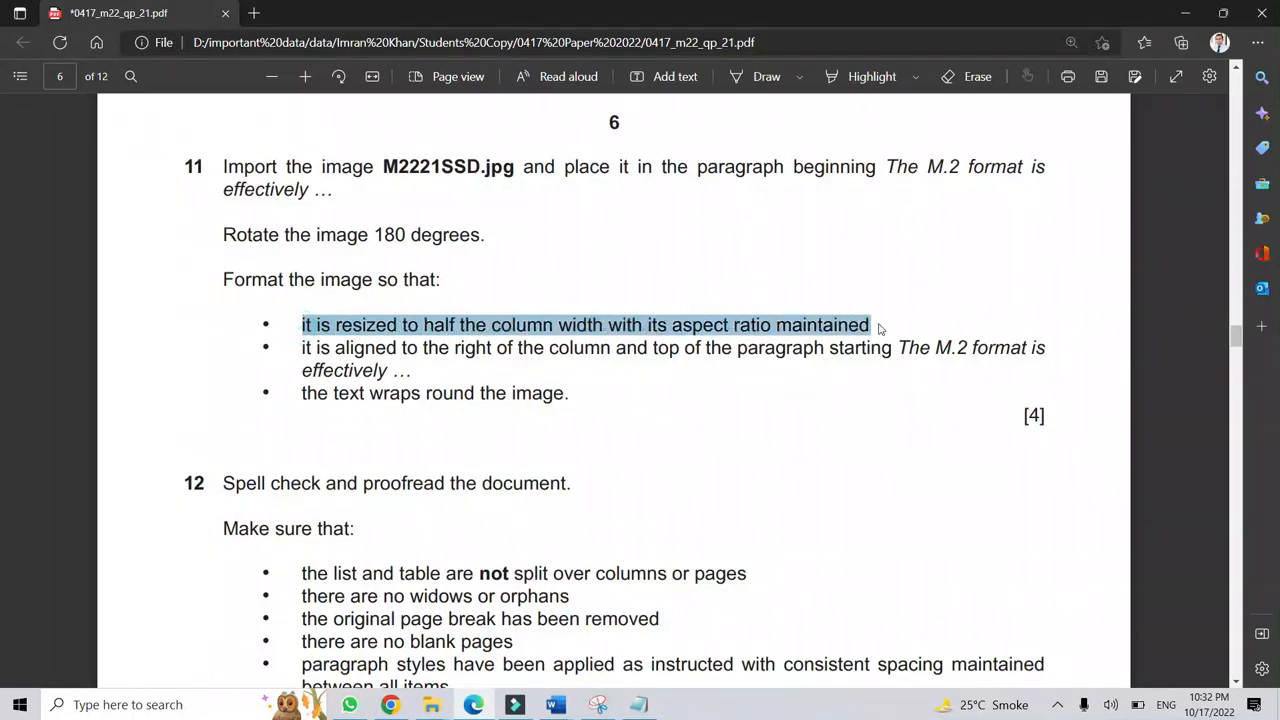
pyautogui.click(821, 327)
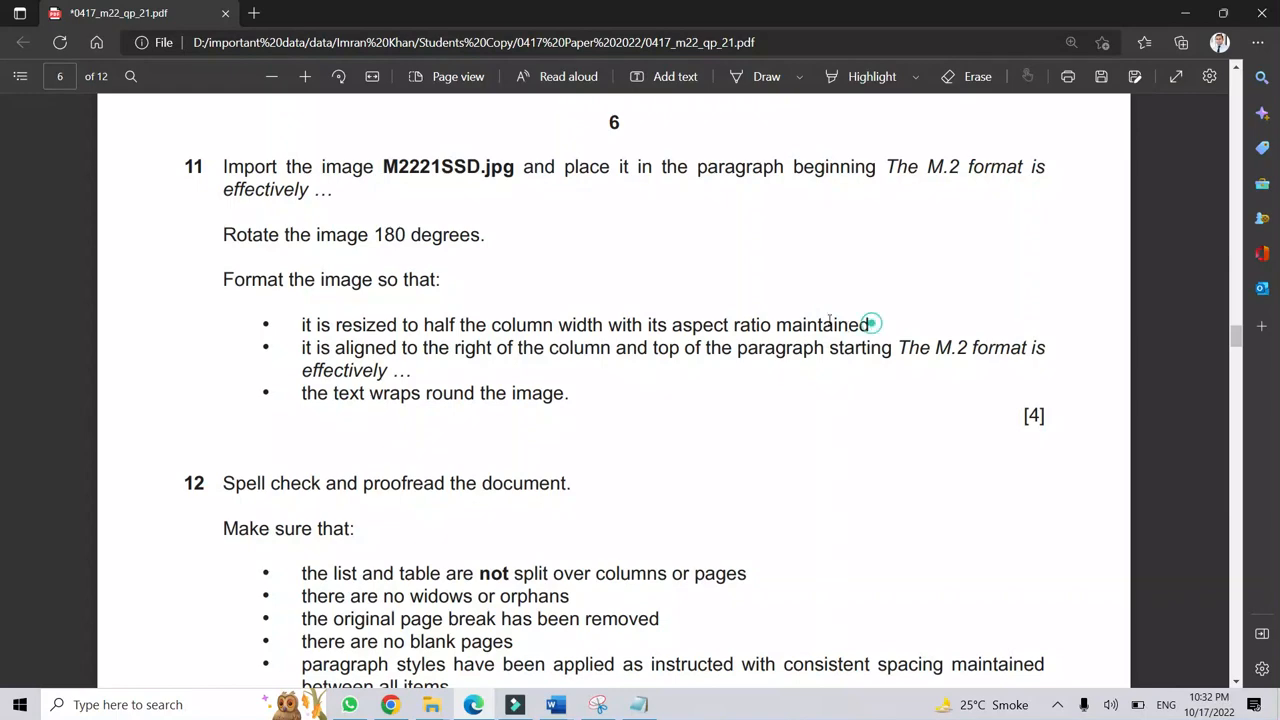
pyautogui.moveTo(870, 324); pyautogui.dragTo(274, 321)
# Return to Upgrade.docx and copy the column width from the Columns settings of the two-column section, leaving them unmodified.
pyautogui.moveTo(556, 704)
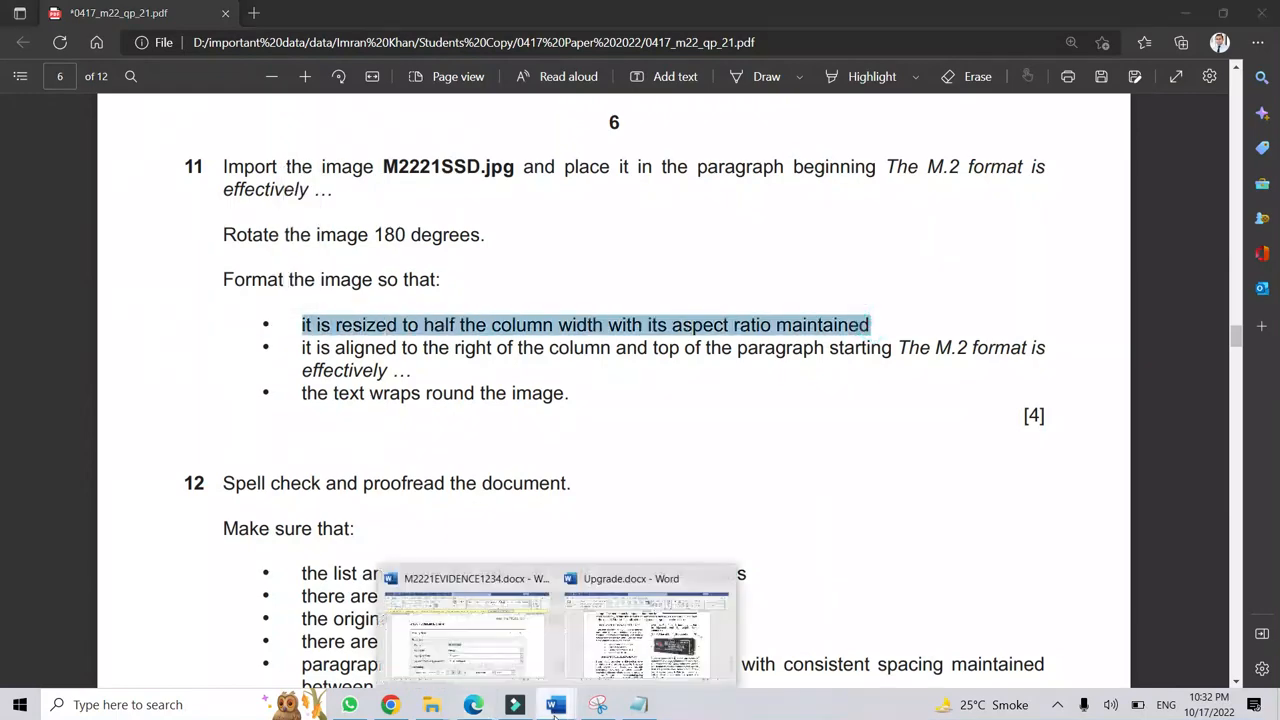
pyautogui.click(655, 665)
pyautogui.click(927, 459)
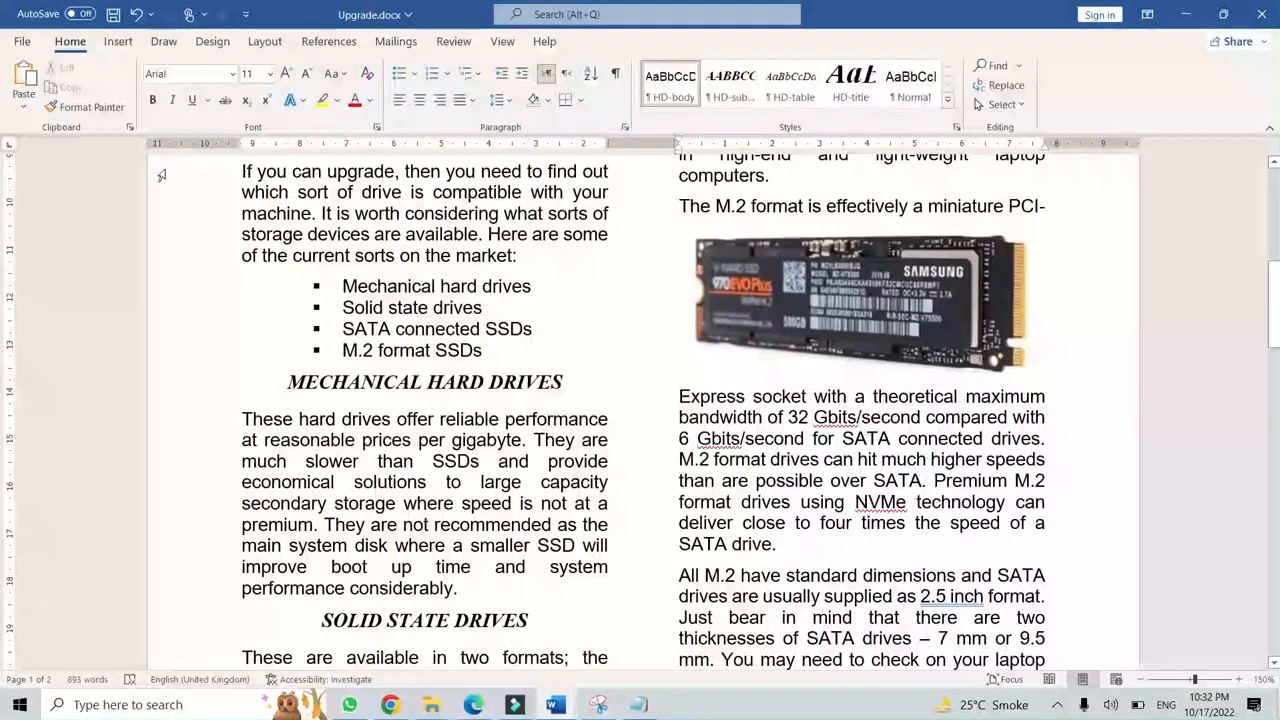
pyautogui.click(266, 44)
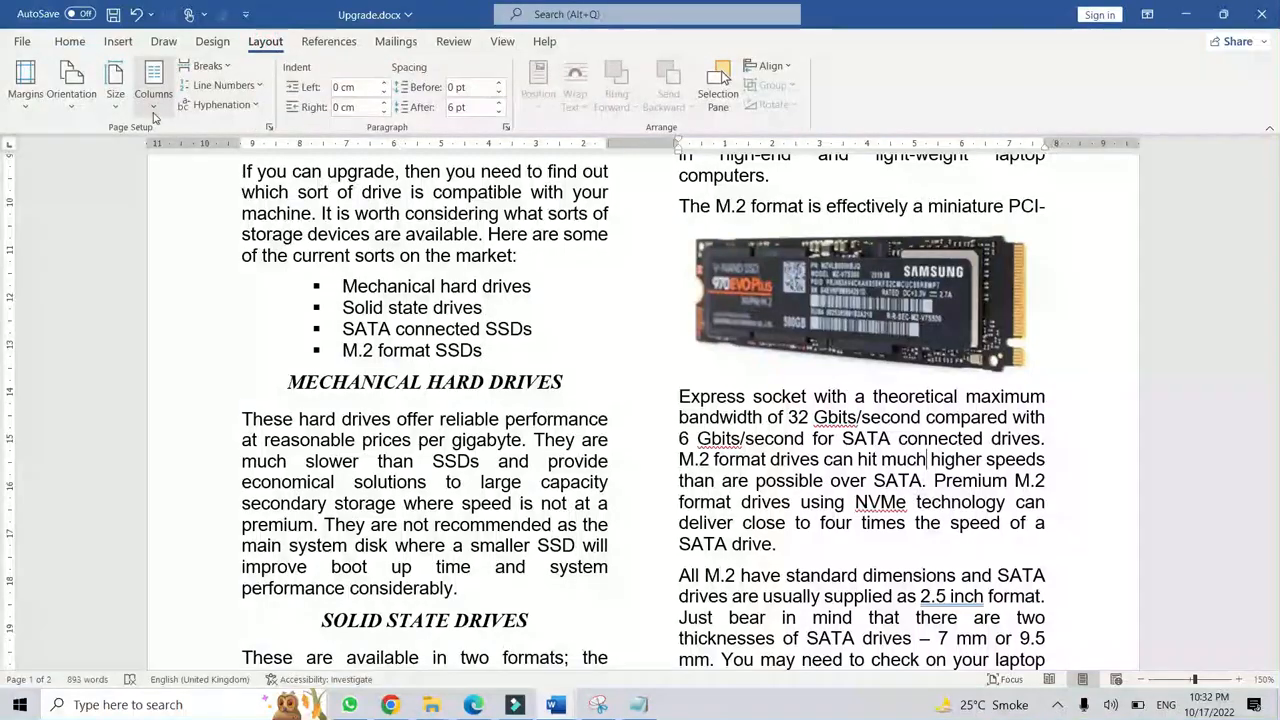
pyautogui.click(153, 85)
pyautogui.click(172, 332)
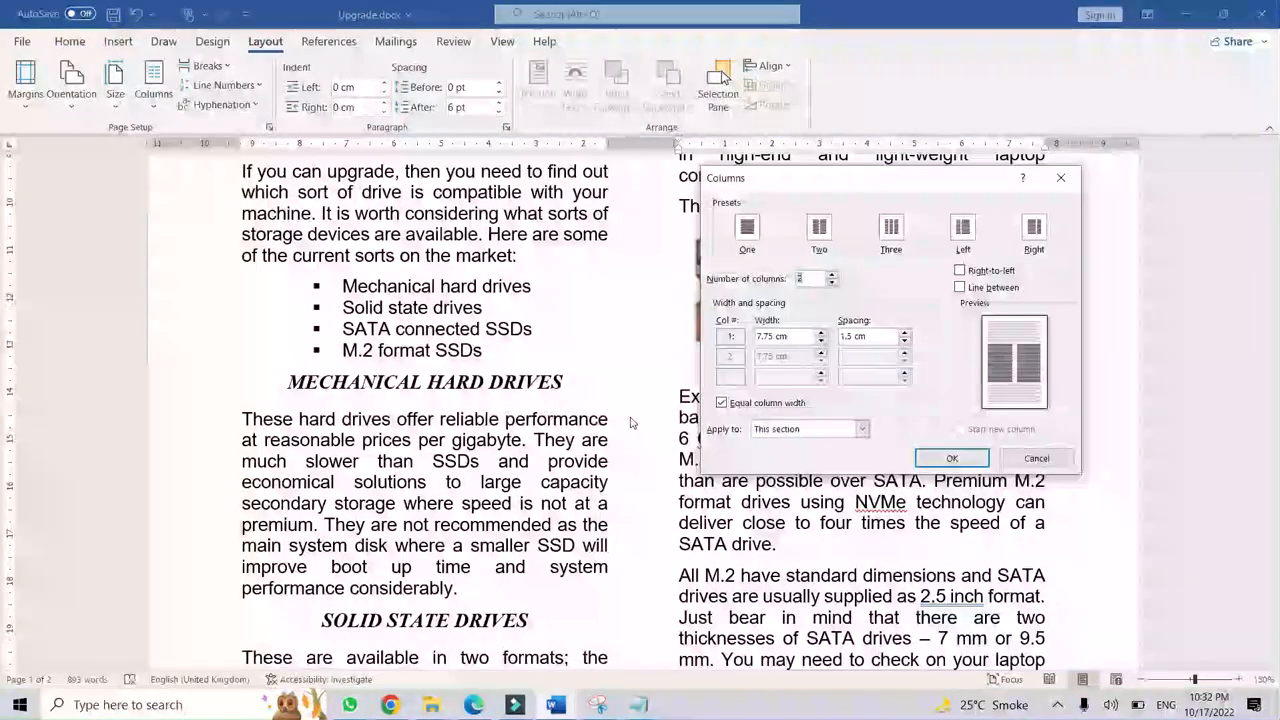
pyautogui.moveTo(779, 336); pyautogui.dragTo(757, 336)
pyautogui.rightClick(758, 338)
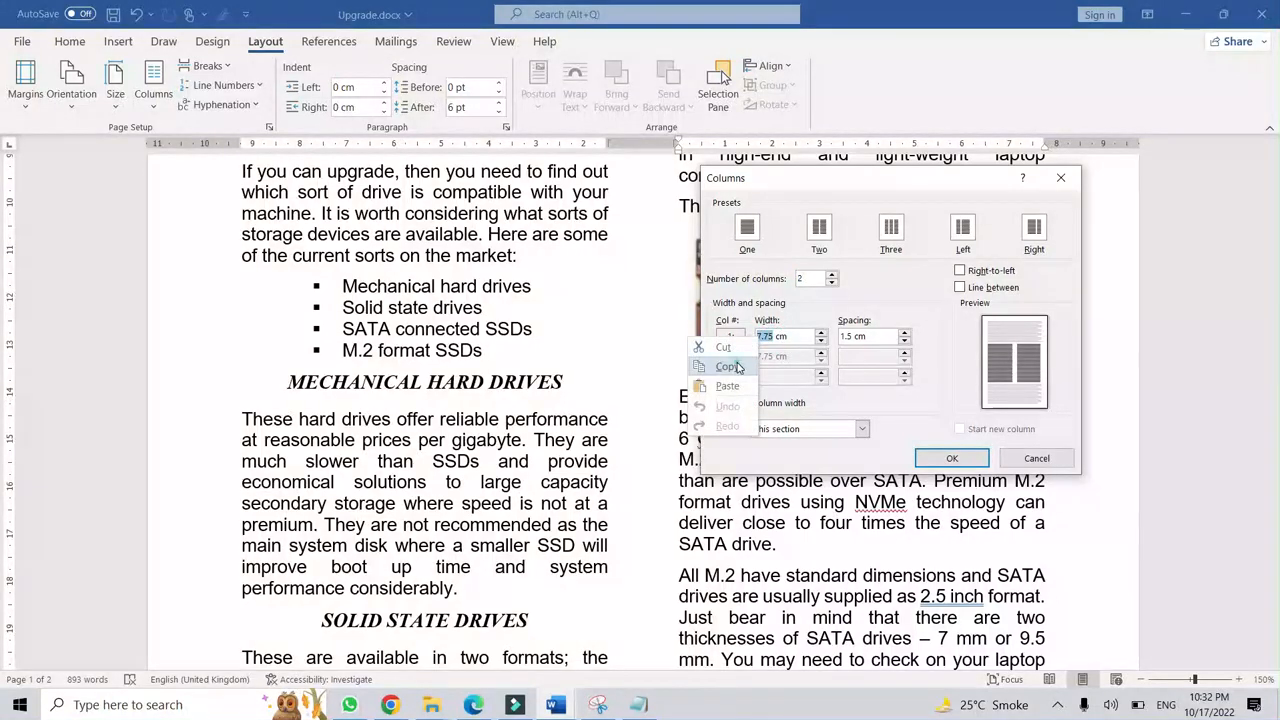
pyautogui.click(727, 366)
pyautogui.click(1036, 458)
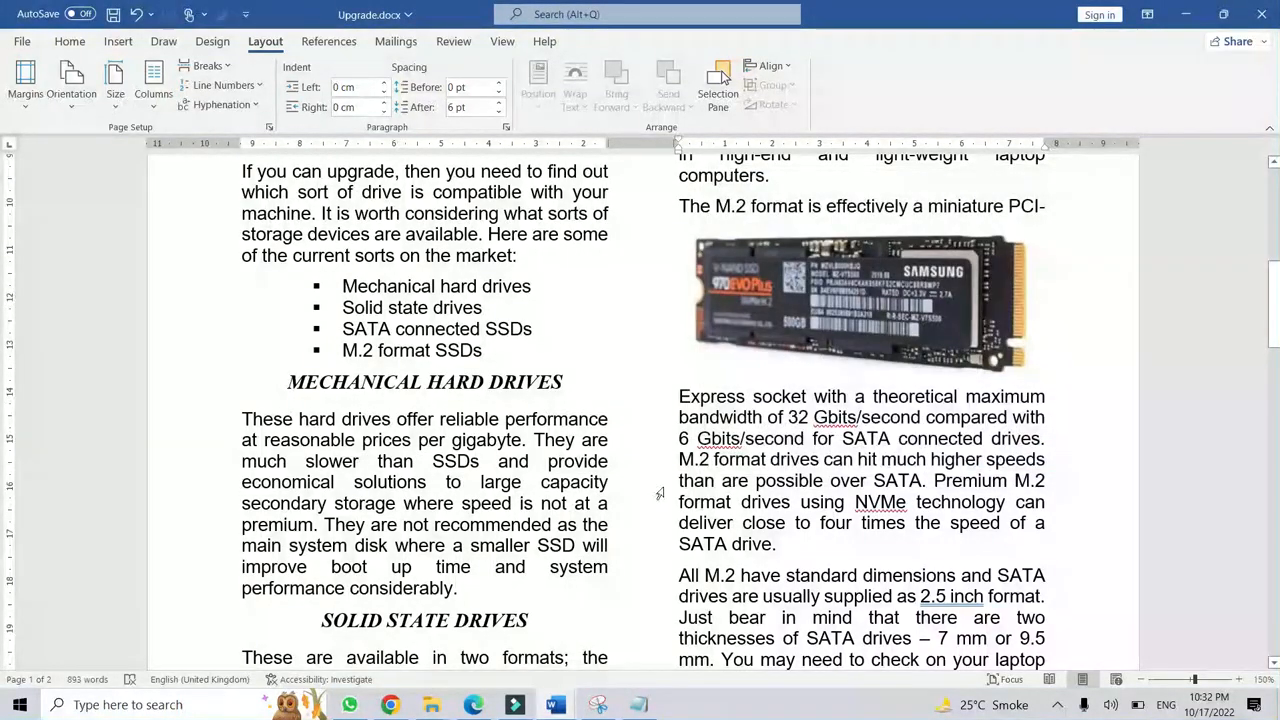
# Open Calculator and divide the column width of 7.75 by 2.
pyautogui.click(19, 704)
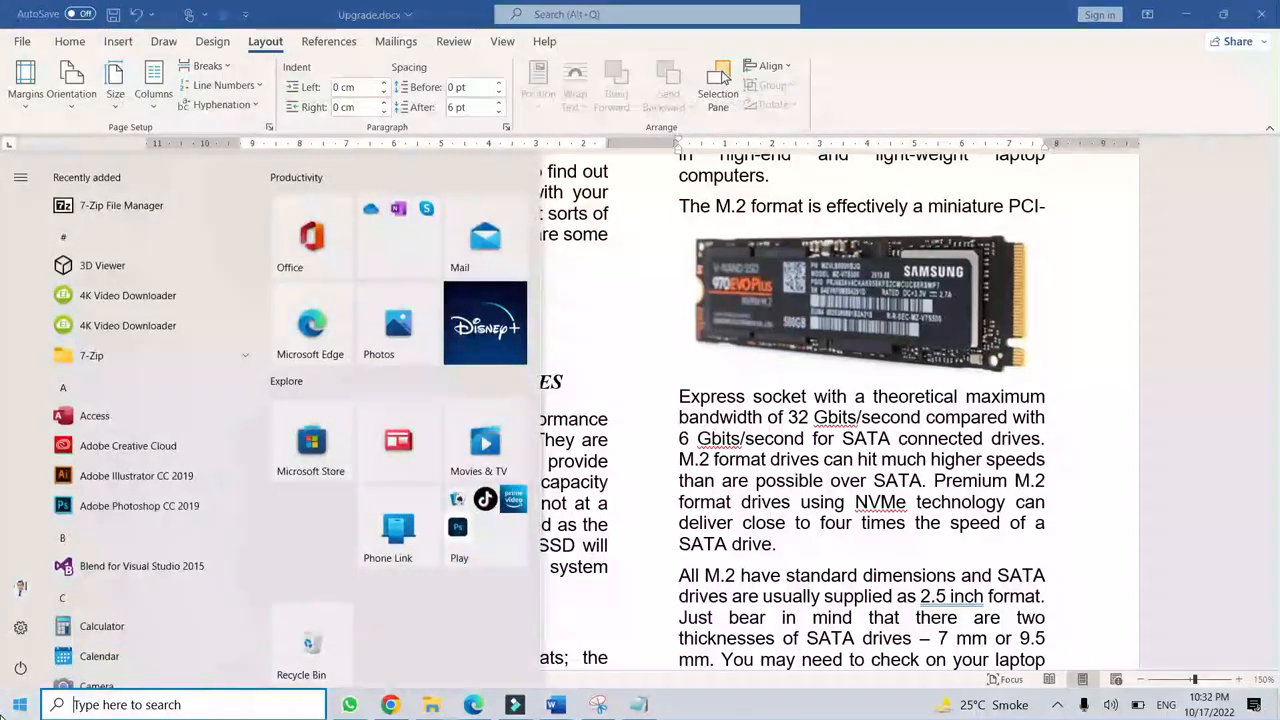
pyautogui.write('calc')
pyautogui.press('Return')
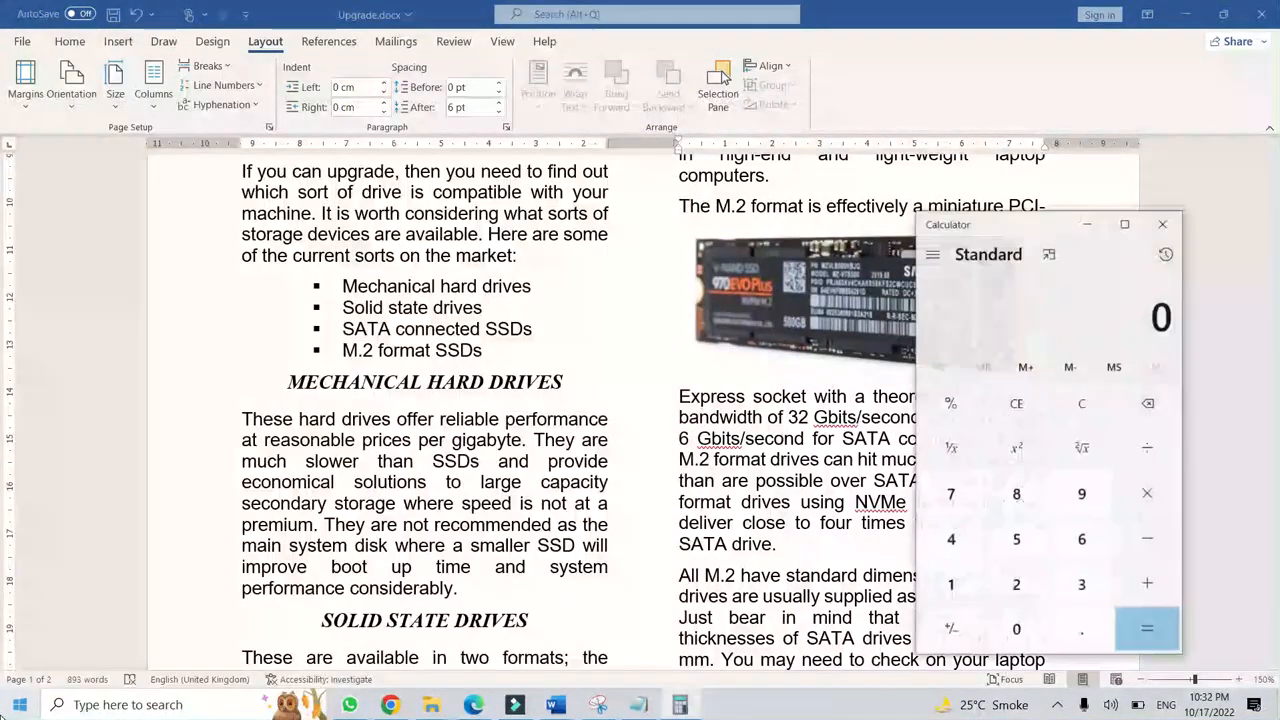
pyautogui.write('7.75 ÷ ')
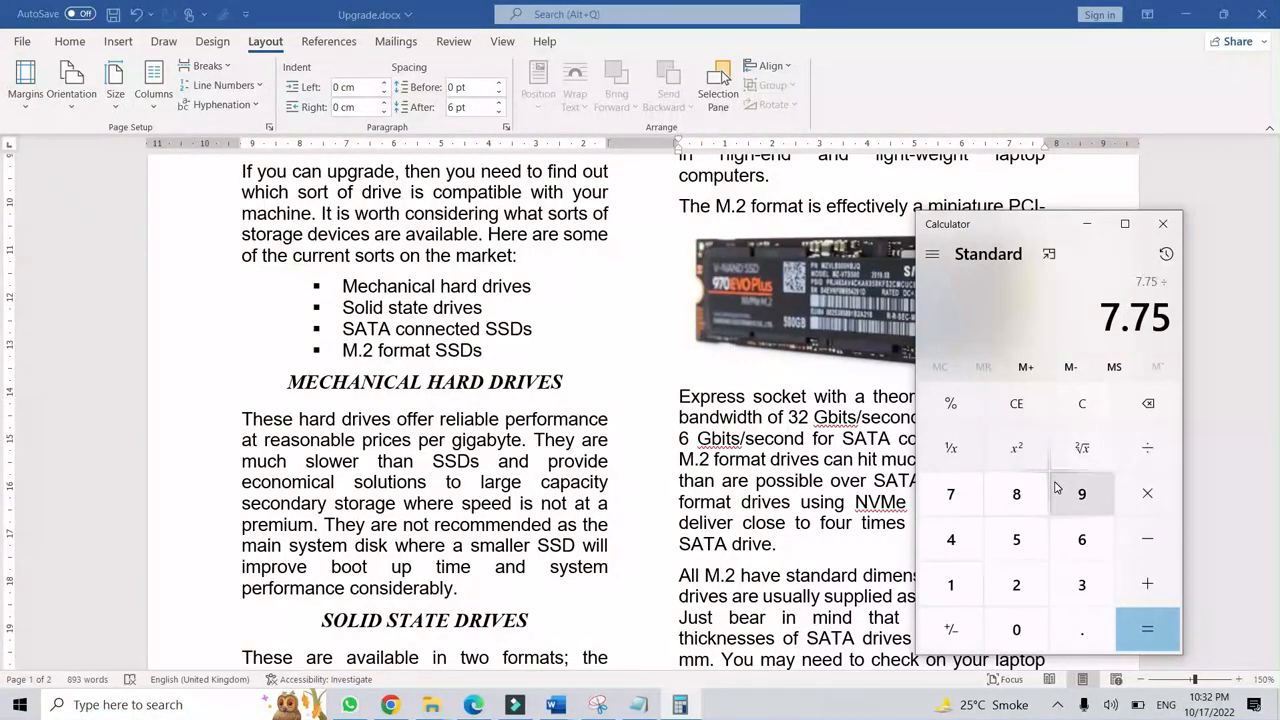
pyautogui.write('2')
pyautogui.press('Return')
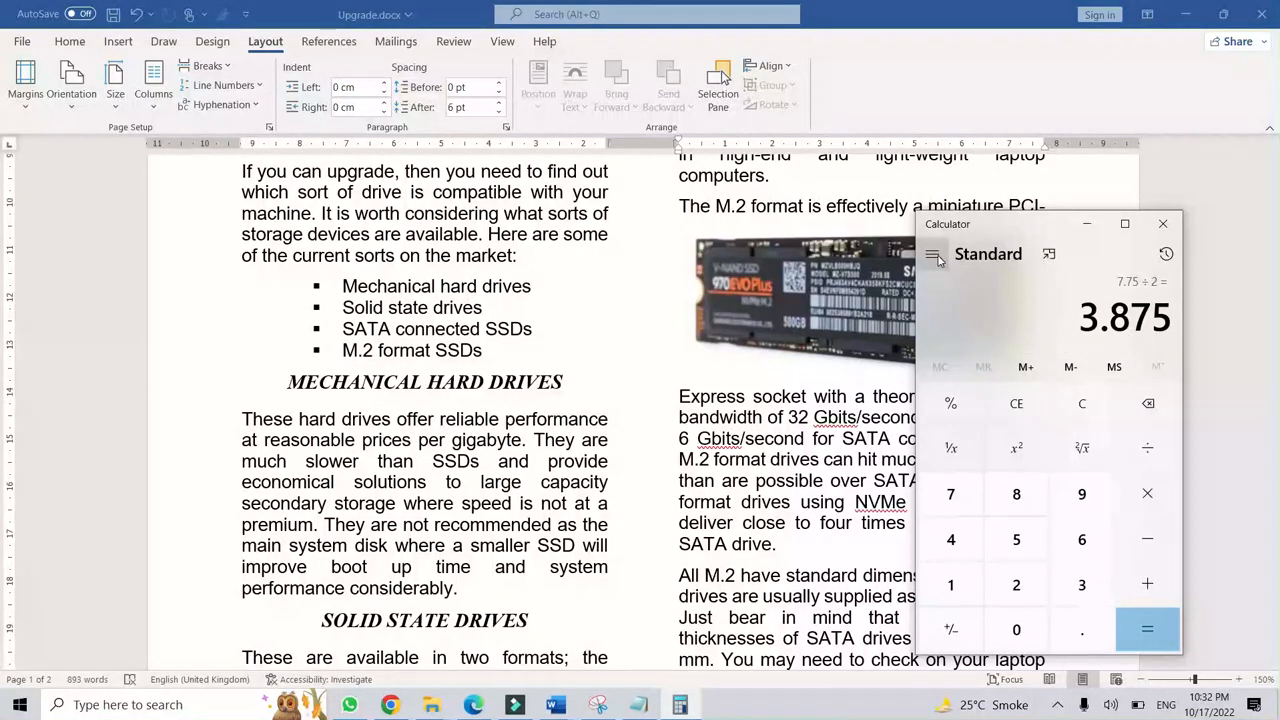
# Copy the calculated half-column width from Calculator and minimise it to get back to the document.
pyautogui.rightClick(1111, 317)
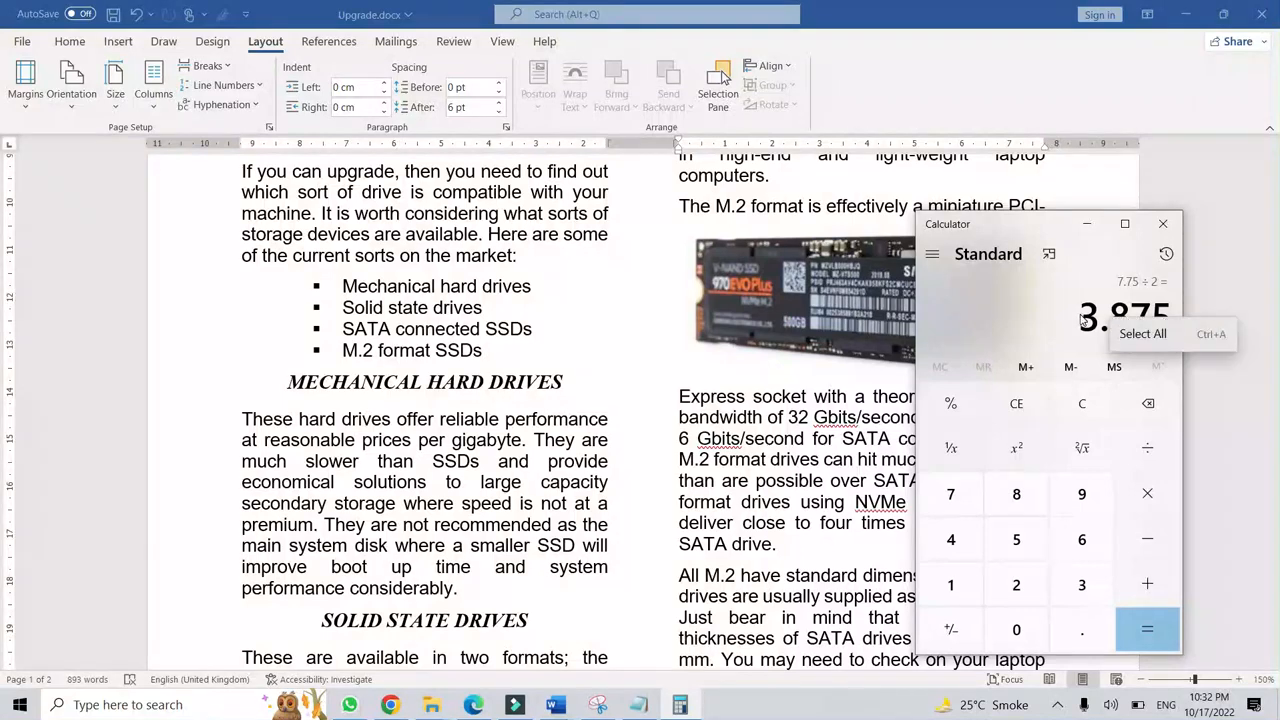
pyautogui.click(1080, 315)
pyautogui.moveTo(1085, 316); pyautogui.dragTo(1176, 318)
pyautogui.rightClick(1141, 318)
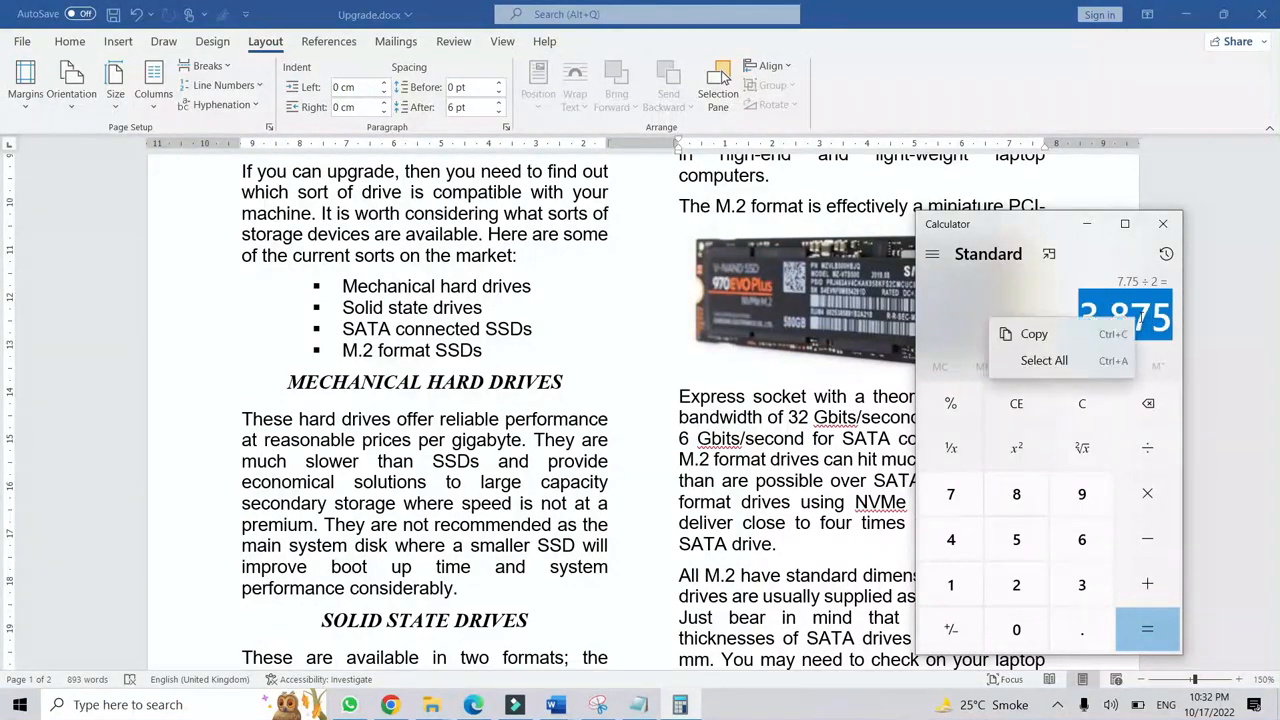
pyautogui.click(1074, 334)
pyautogui.click(1086, 224)
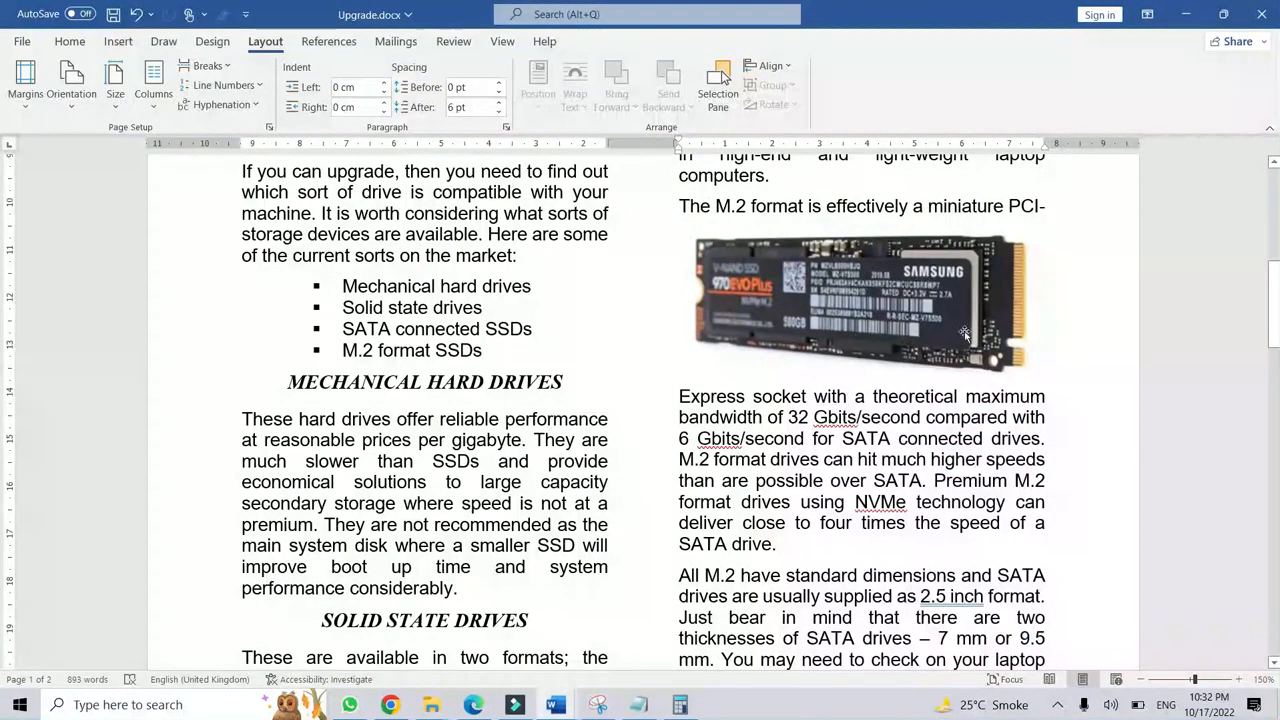
# Resize the SSD image to an absolute width of 3.875 cm with its aspect ratio locked.
pyautogui.click(947, 277)
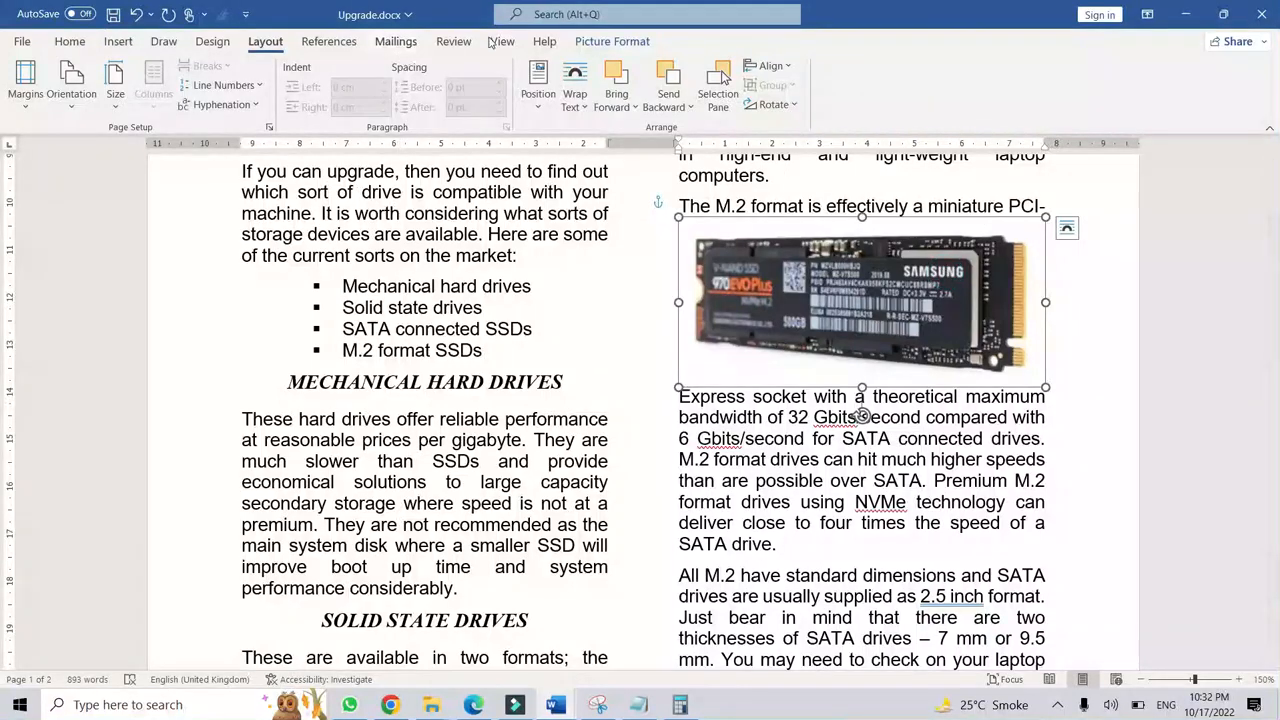
pyautogui.click(606, 42)
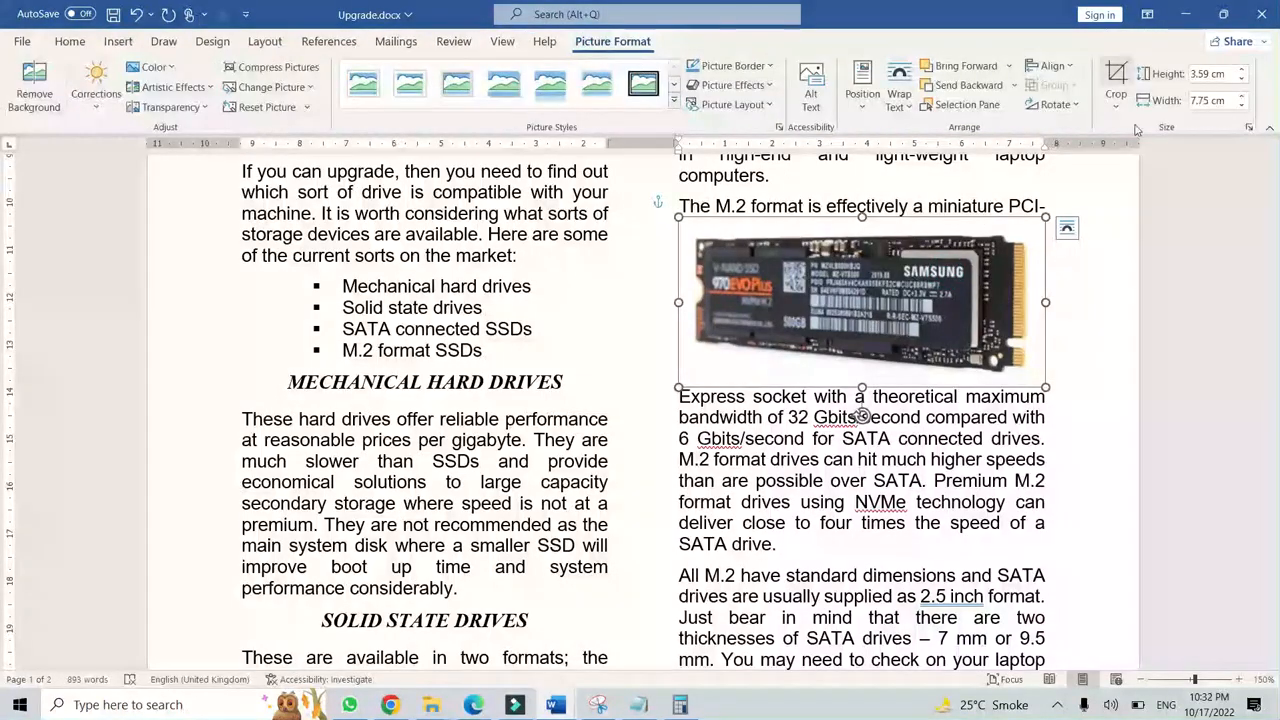
pyautogui.click(1248, 130)
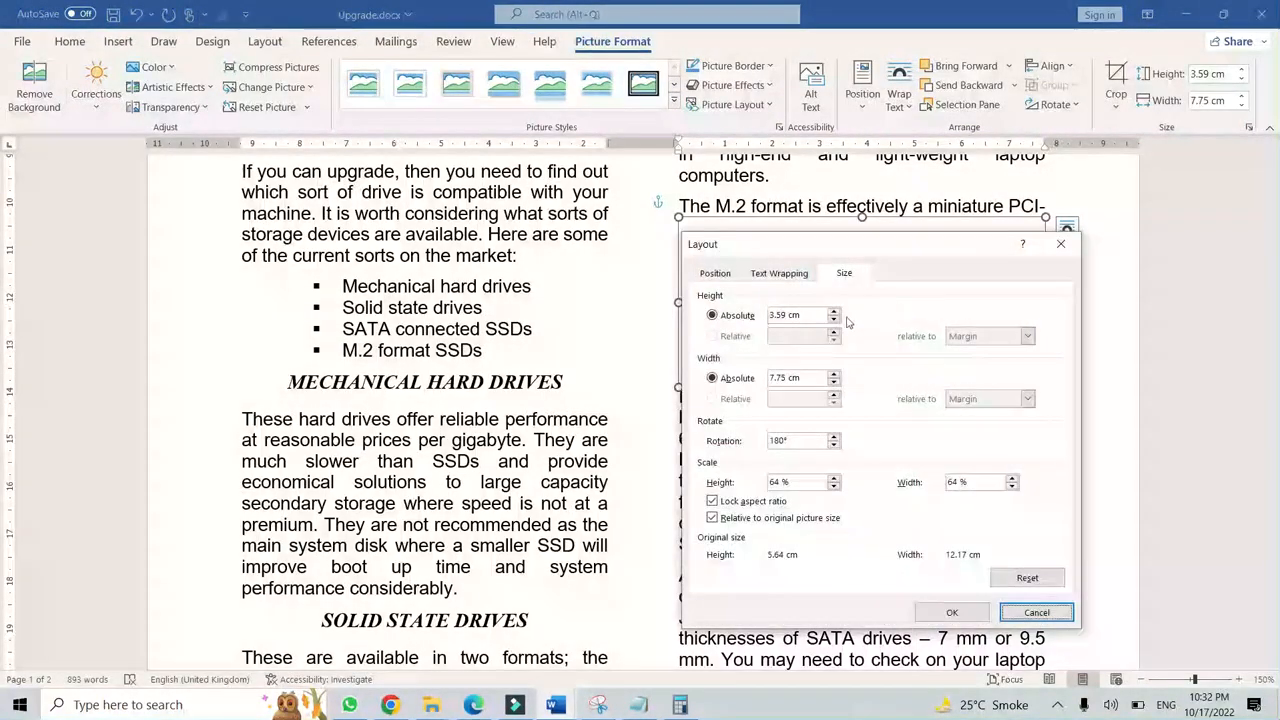
pyautogui.click(720, 505)
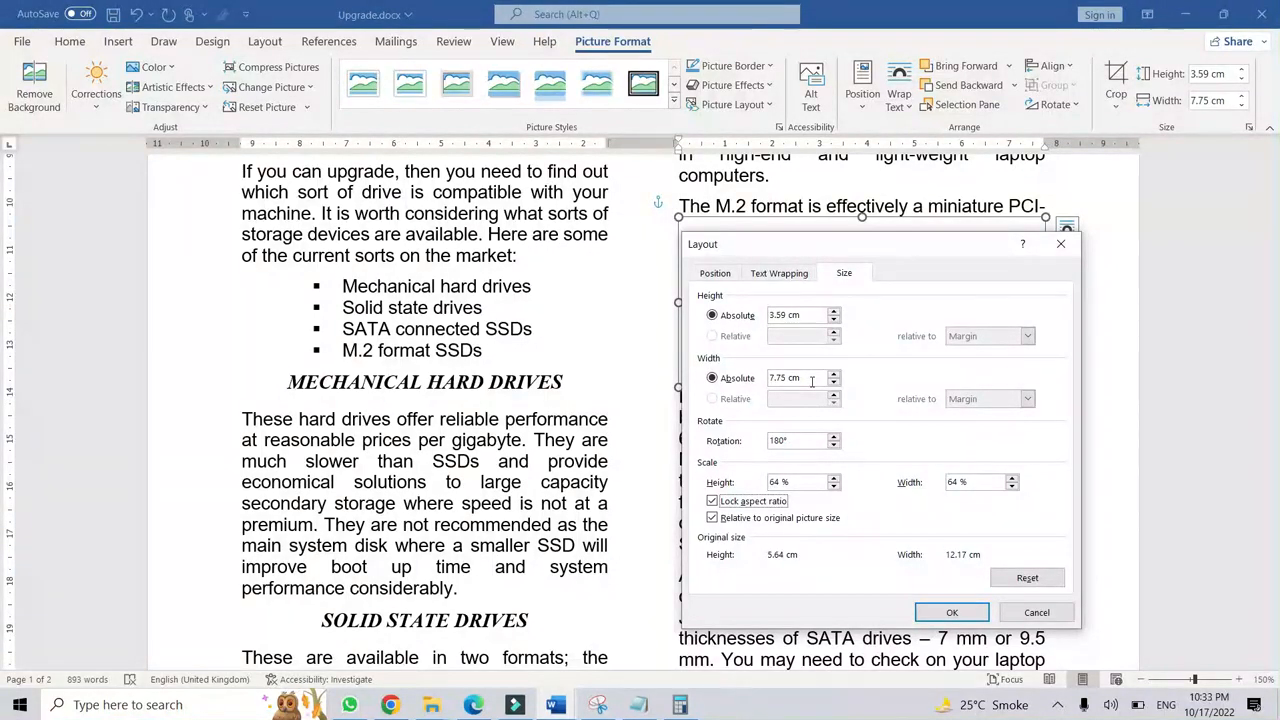
pyautogui.moveTo(814, 377); pyautogui.dragTo(768, 380)
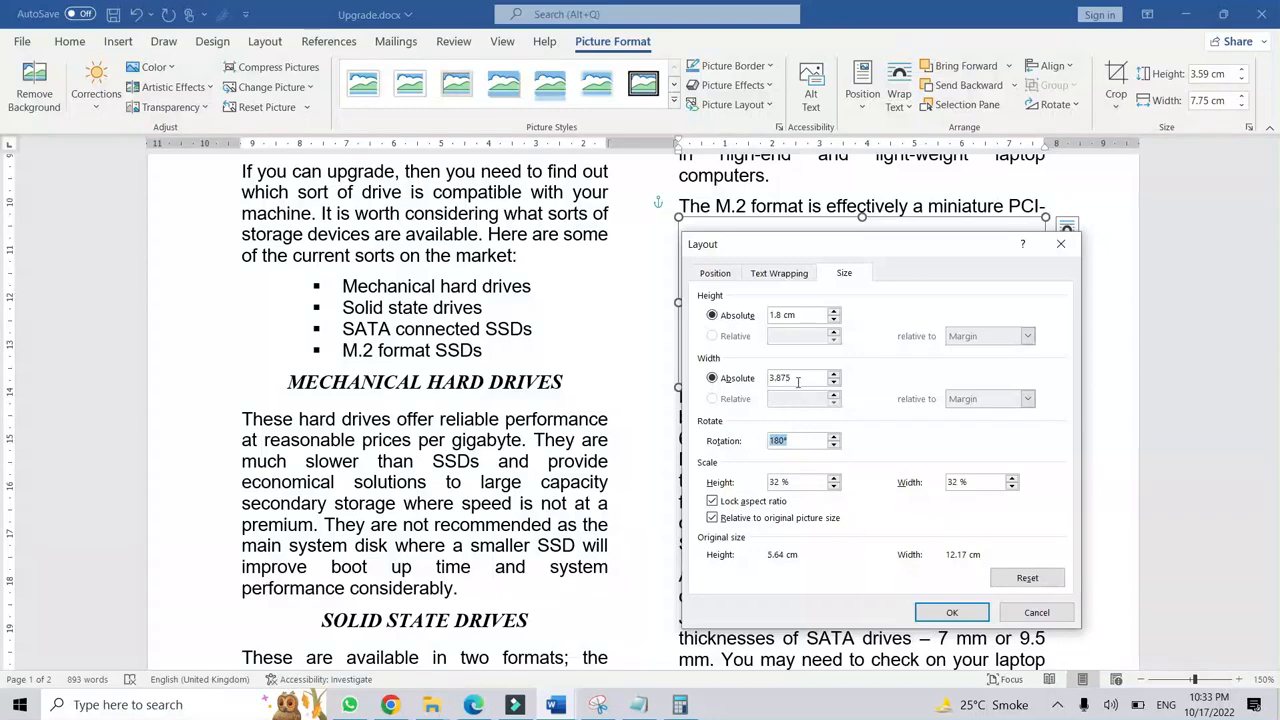
pyautogui.click(966, 615)
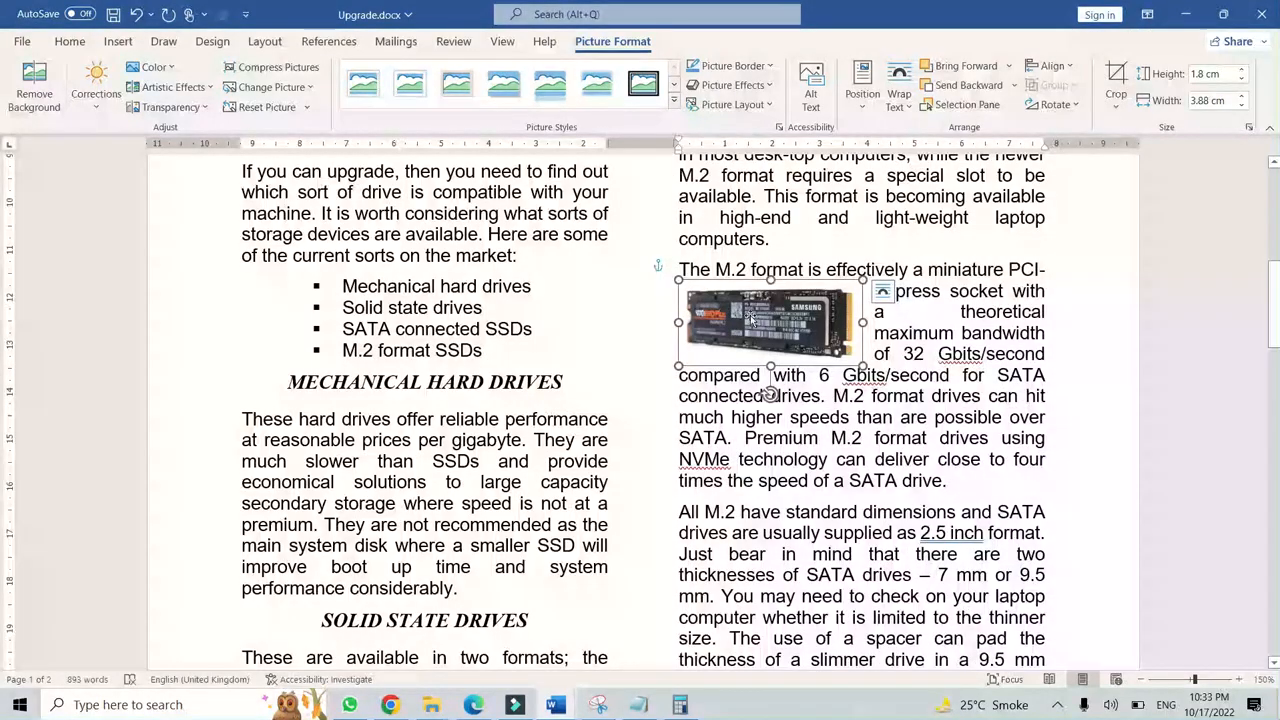
# In the exam paper PDF, mark question 11's rotation and half-column-width instructions as done with freehand strokes, and leave drawing mode.
pyautogui.click(474, 705)
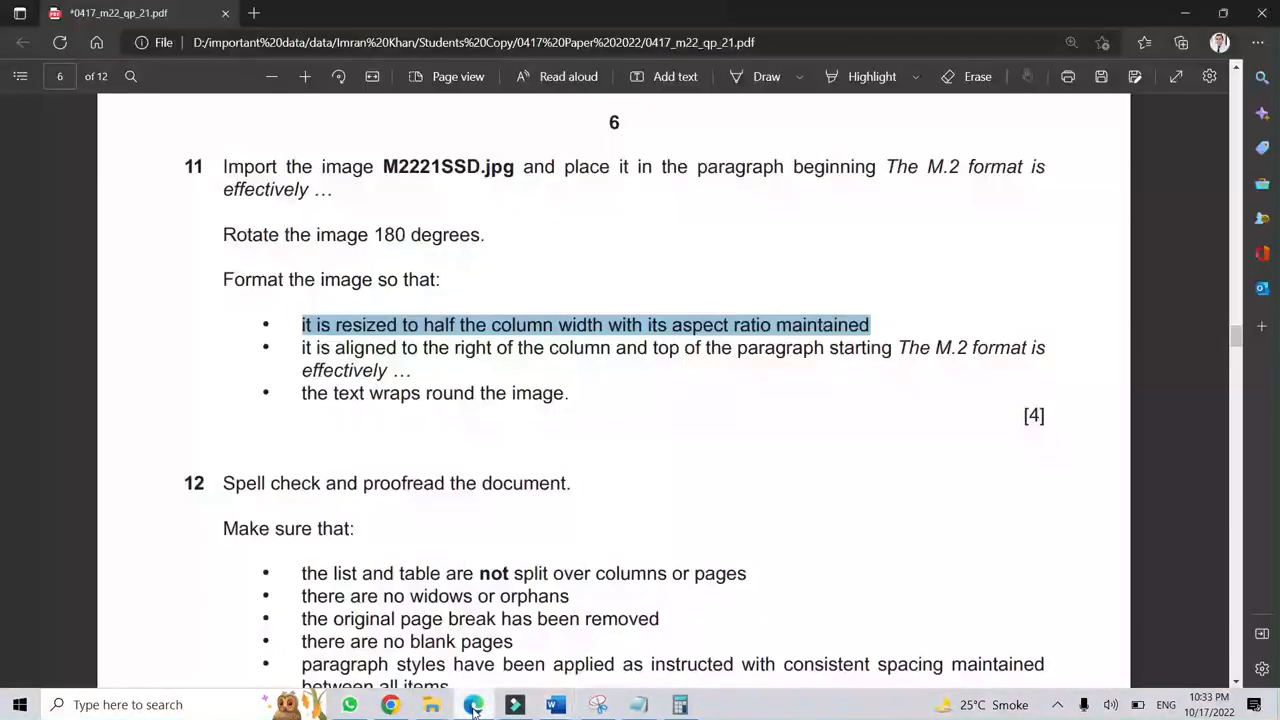
pyautogui.click(498, 398)
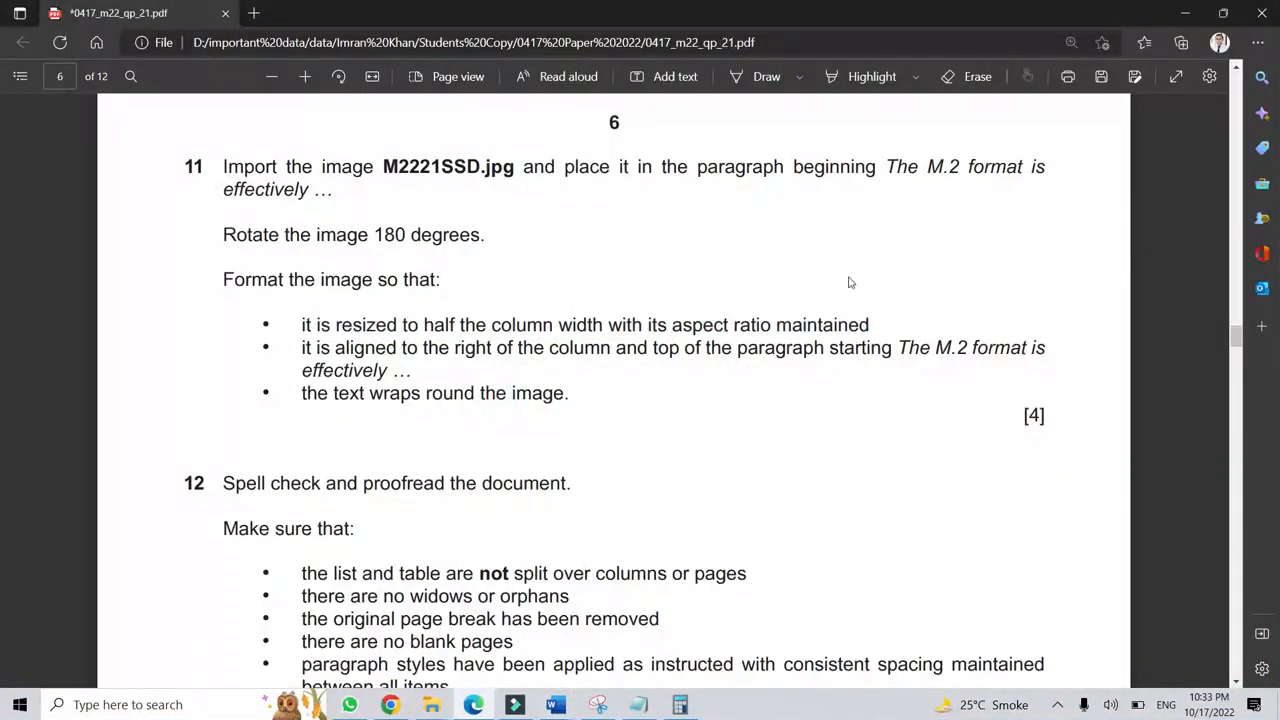
pyautogui.click(763, 77)
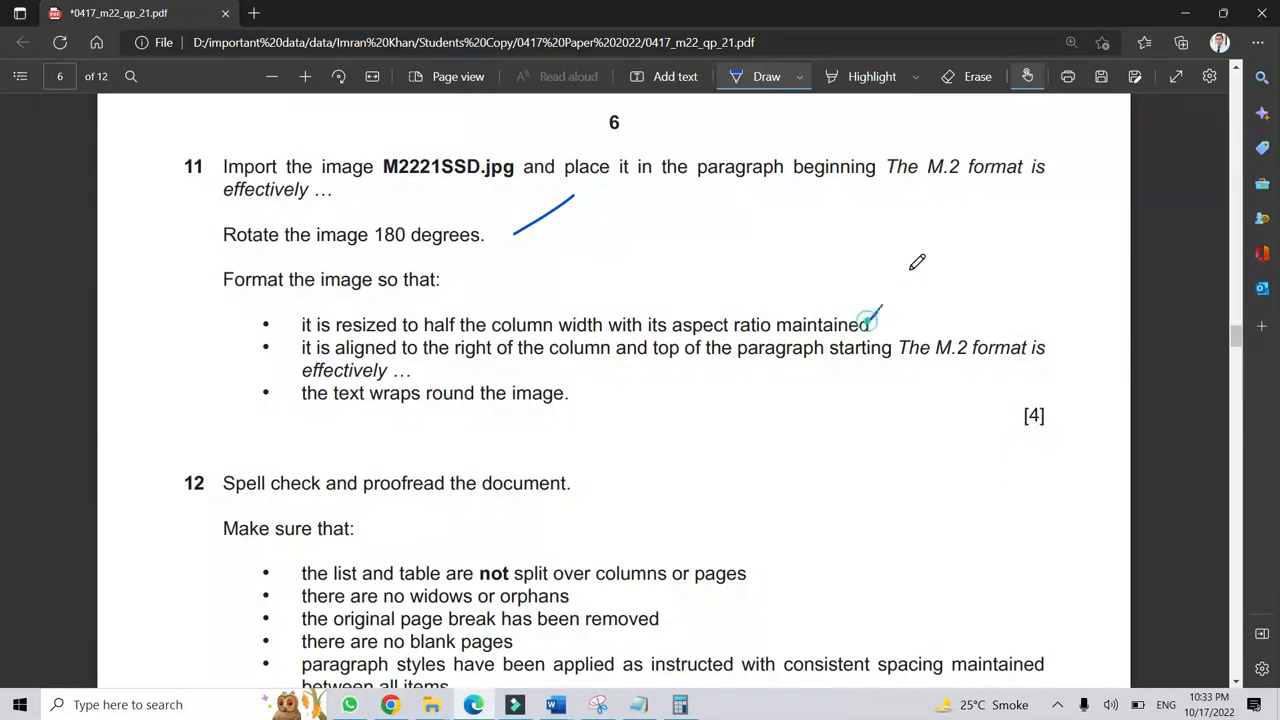
pyautogui.moveTo(868, 320); pyautogui.dragTo(910, 271)
pyautogui.click(757, 79)
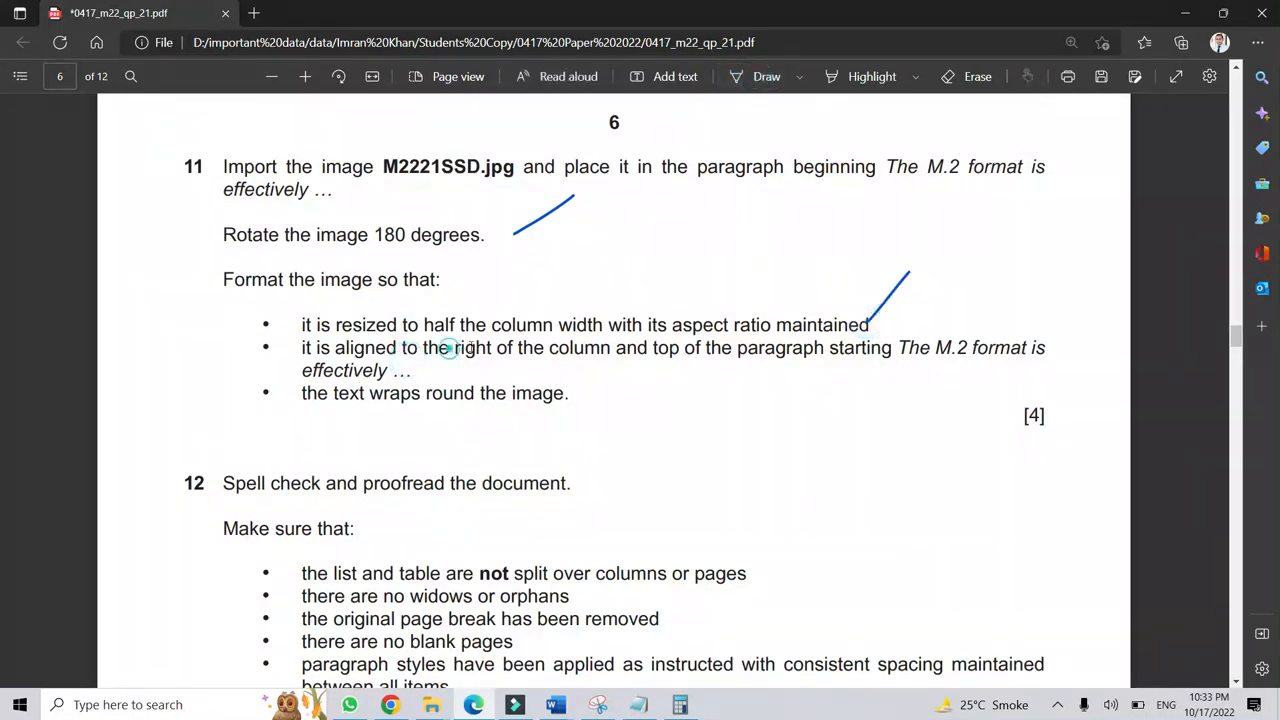
# Read question 11's requirements for aligning the image within the column and paragraph and wrapping text round it.
pyautogui.moveTo(441, 347); pyautogui.dragTo(608, 348)
pyautogui.click(865, 360)
pyautogui.moveTo(908, 349); pyautogui.dragTo(948, 390)
pyautogui.click(378, 421)
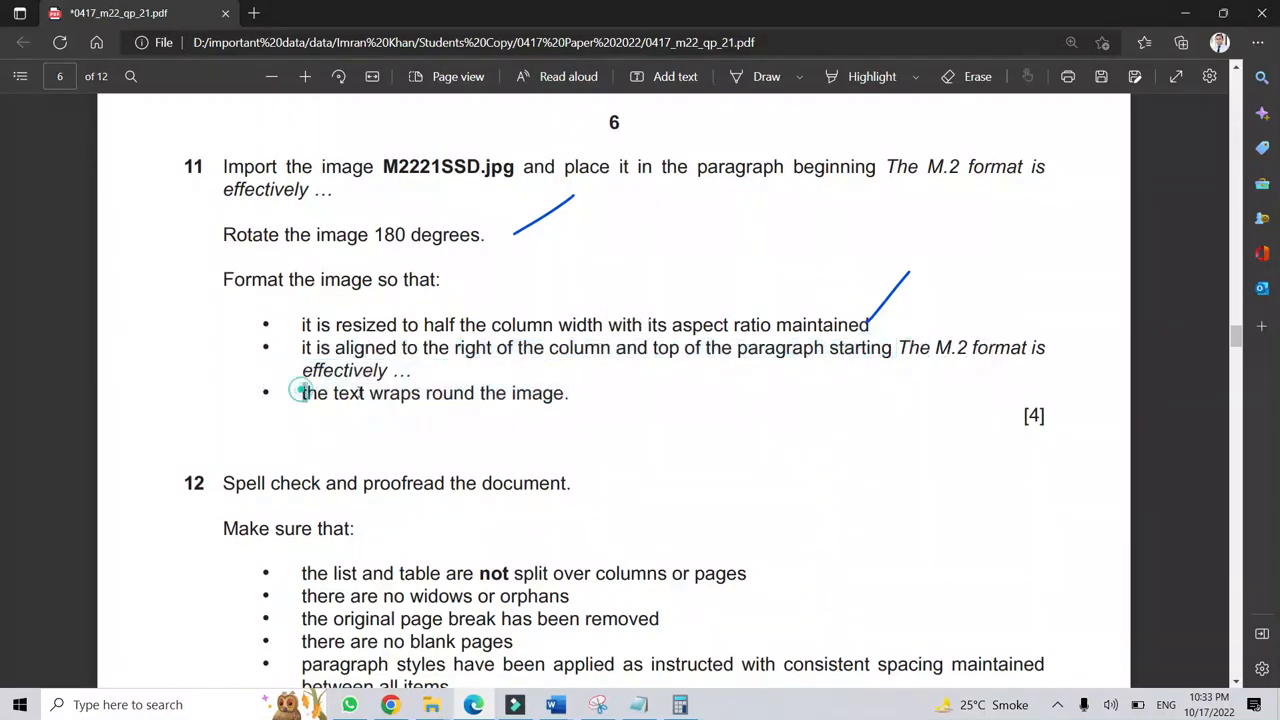
pyautogui.moveTo(300, 391); pyautogui.dragTo(424, 393)
pyautogui.click(455, 397)
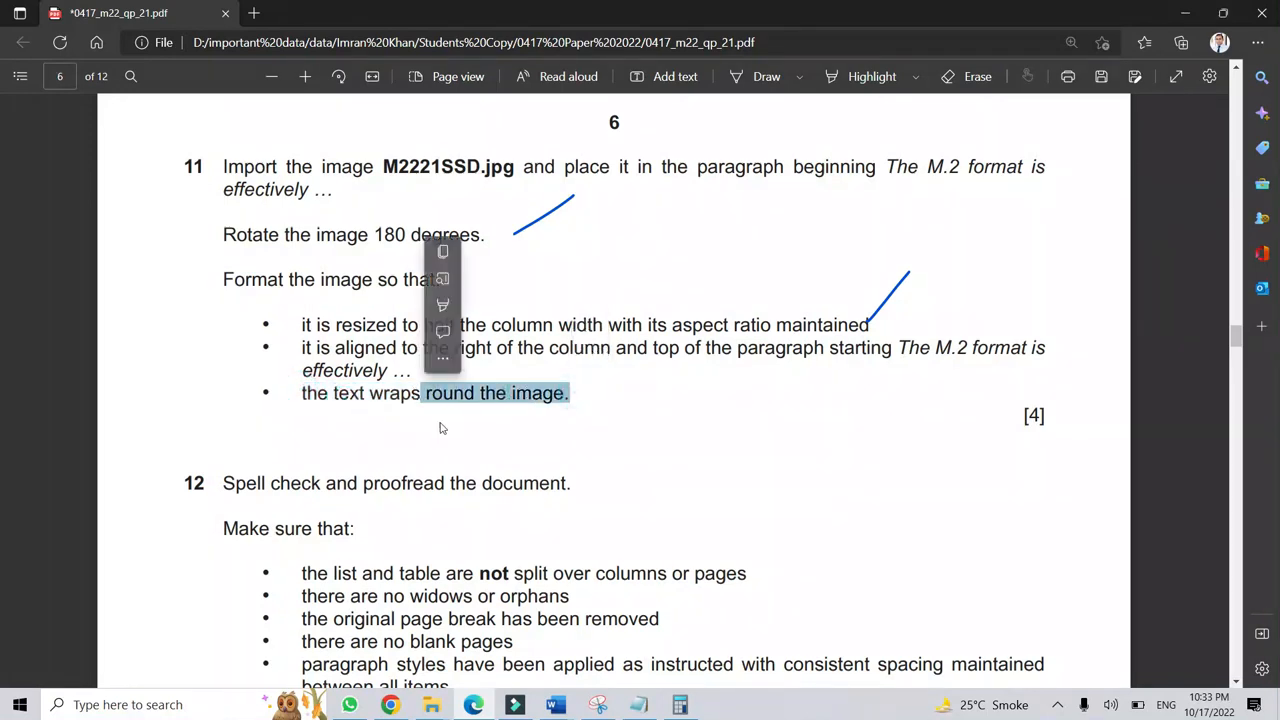
# Switch to Upgrade.docx, give the SSD image Square text wrapping and move it to the column's right edge at the top of the M.2 paragraph.
pyautogui.click(576, 704)
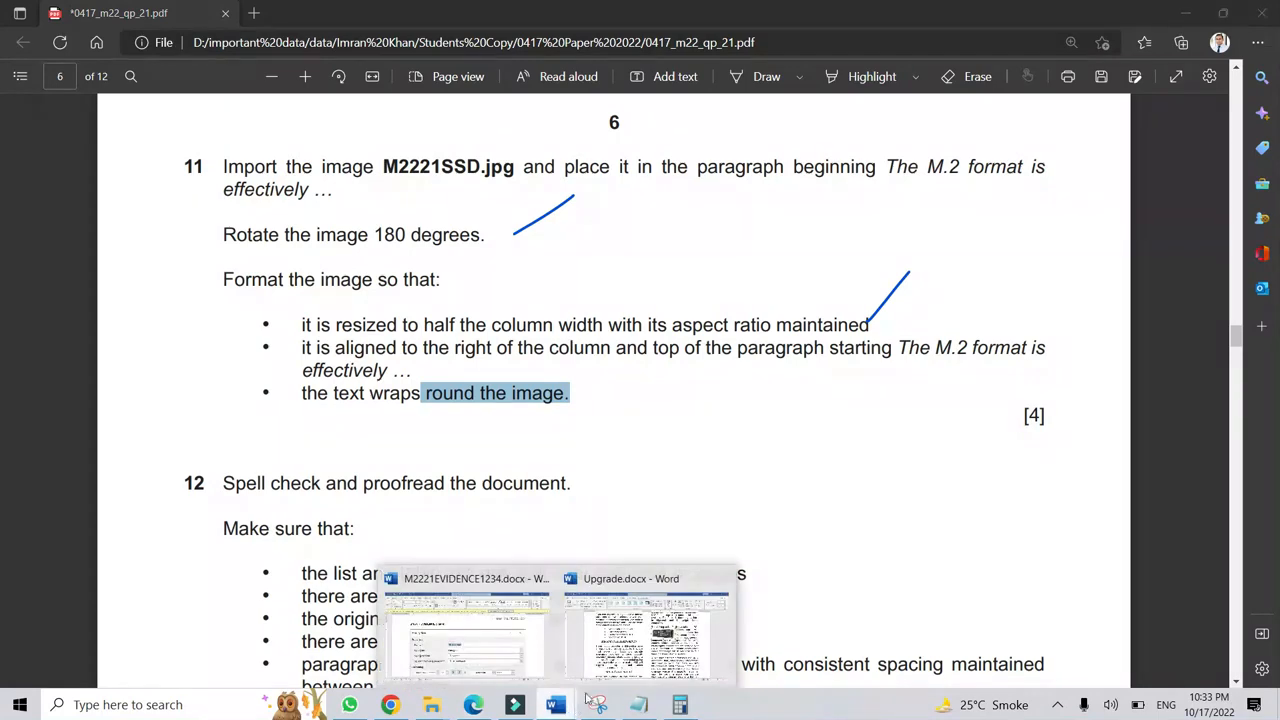
pyautogui.click(646, 630)
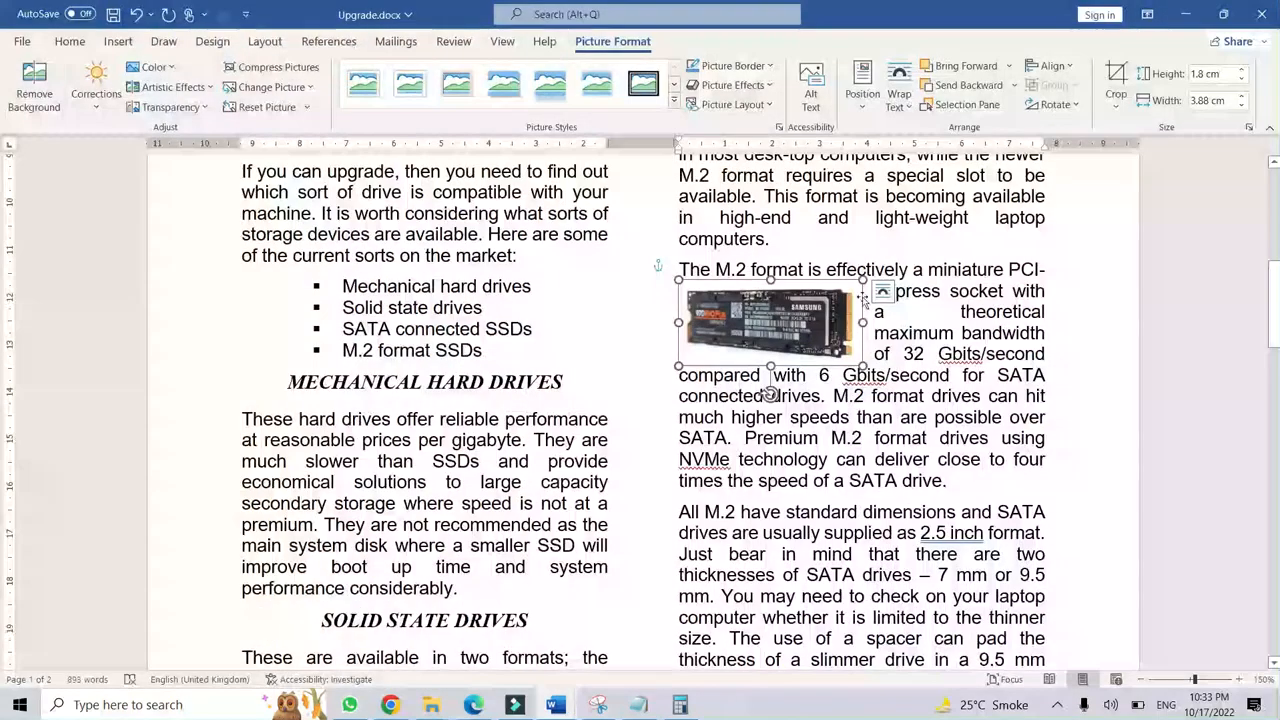
pyautogui.click(899, 95)
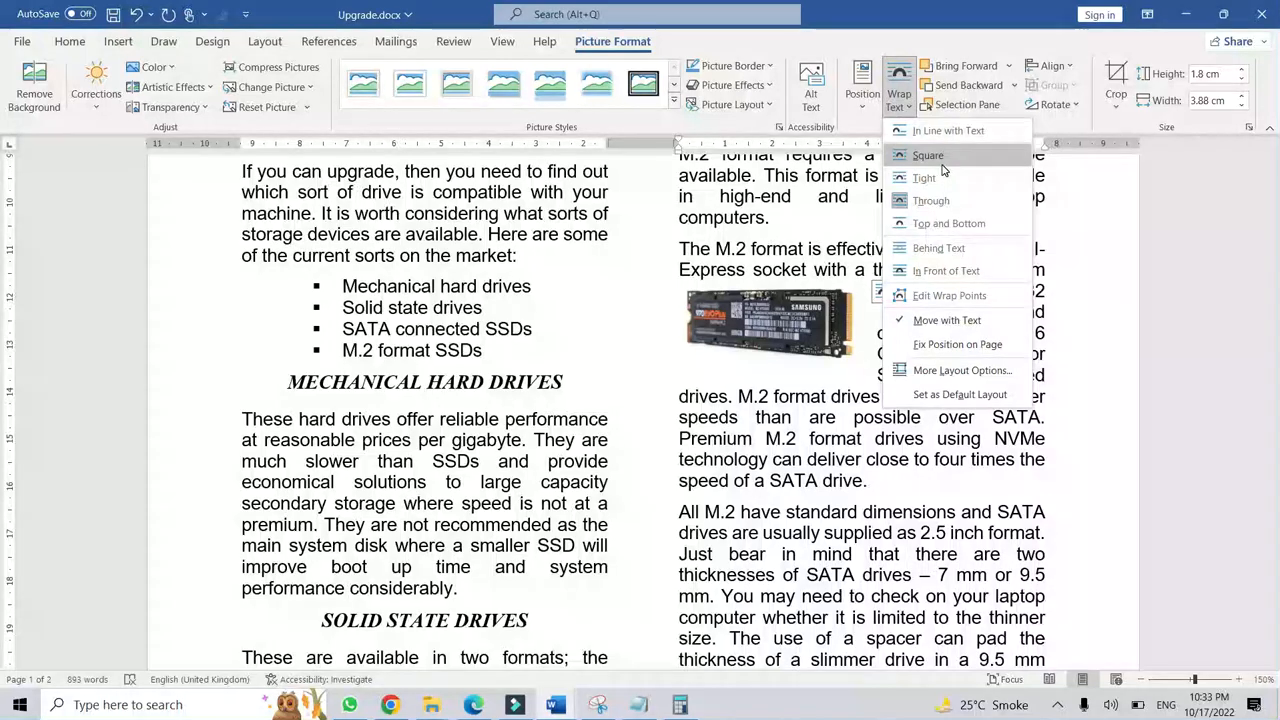
pyautogui.click(940, 160)
pyautogui.moveTo(882, 308); pyautogui.dragTo(978, 307)
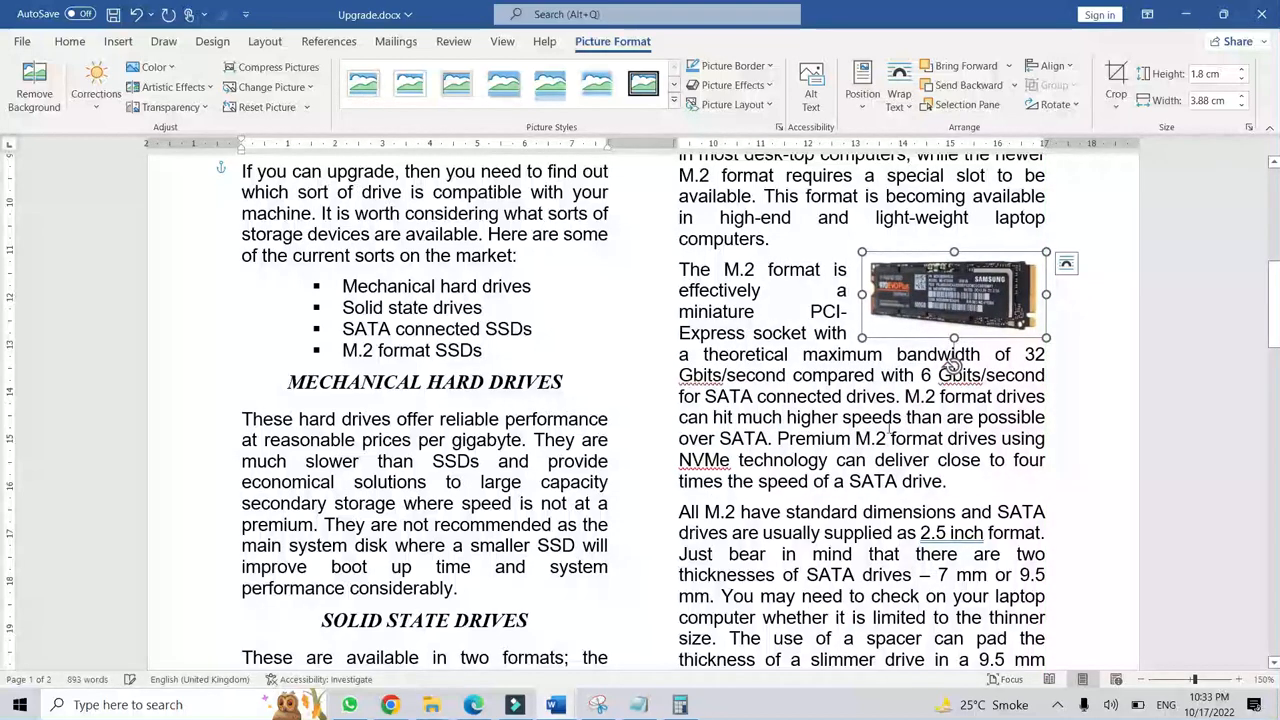
# Check the SSD image's placement against the surrounding paragraph text and save the document.
pyautogui.click(886, 438)
pyautogui.click(892, 320)
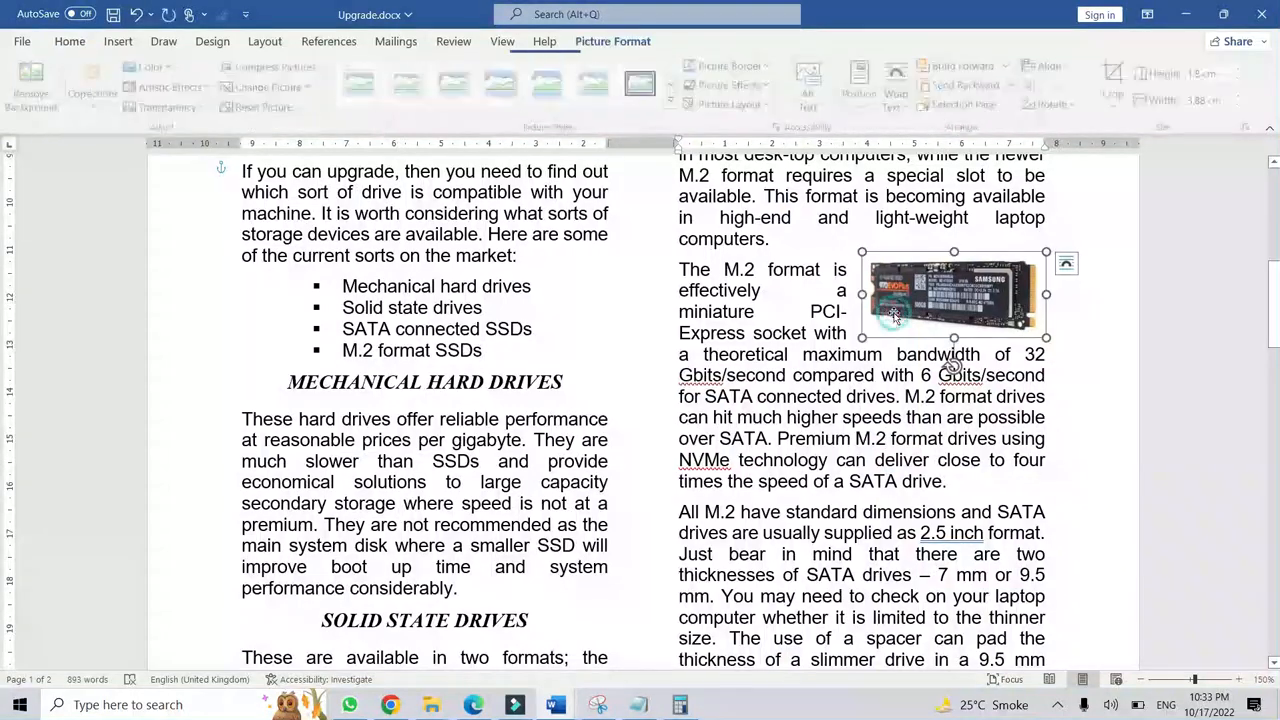
pyautogui.click(820, 396)
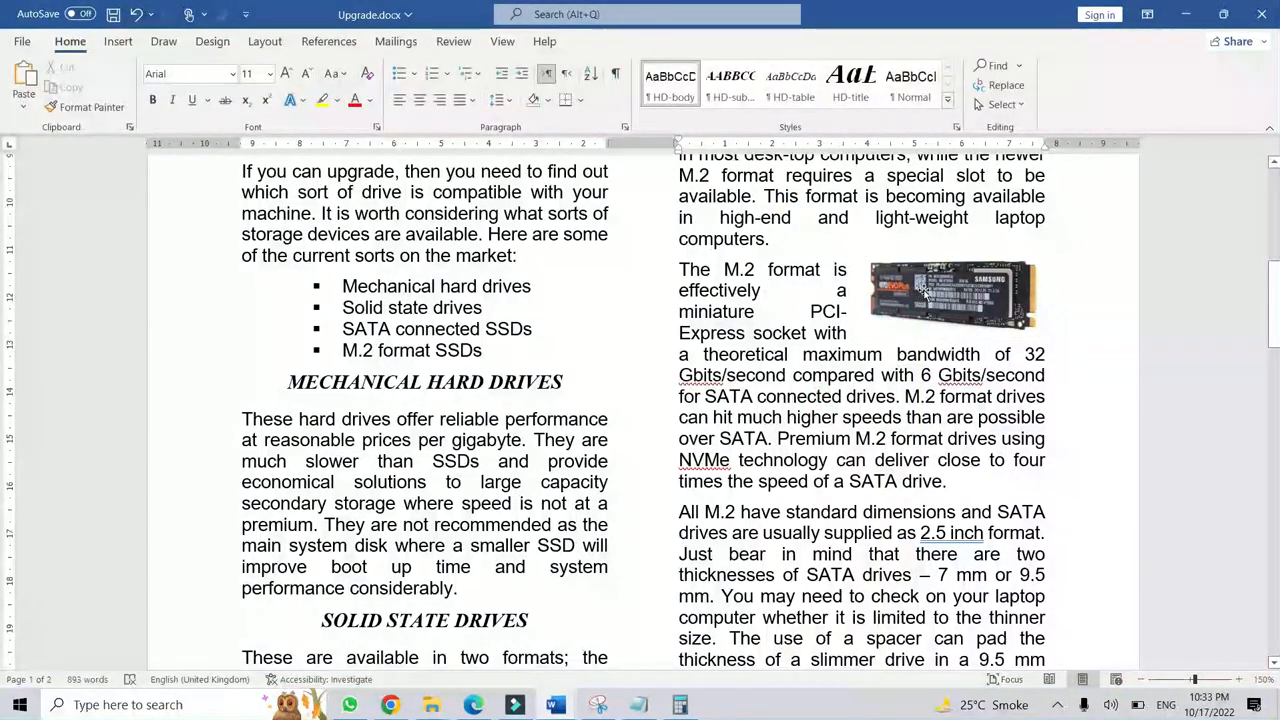
pyautogui.click(914, 296)
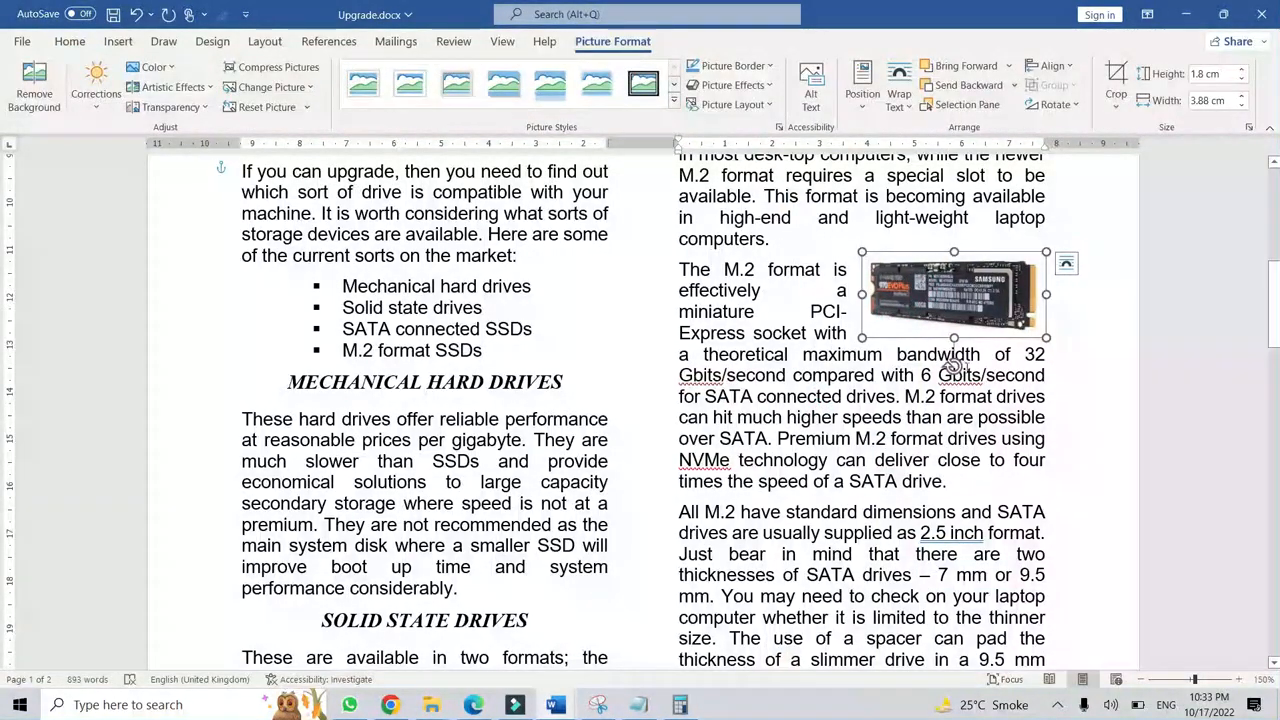
pyautogui.click(842, 375)
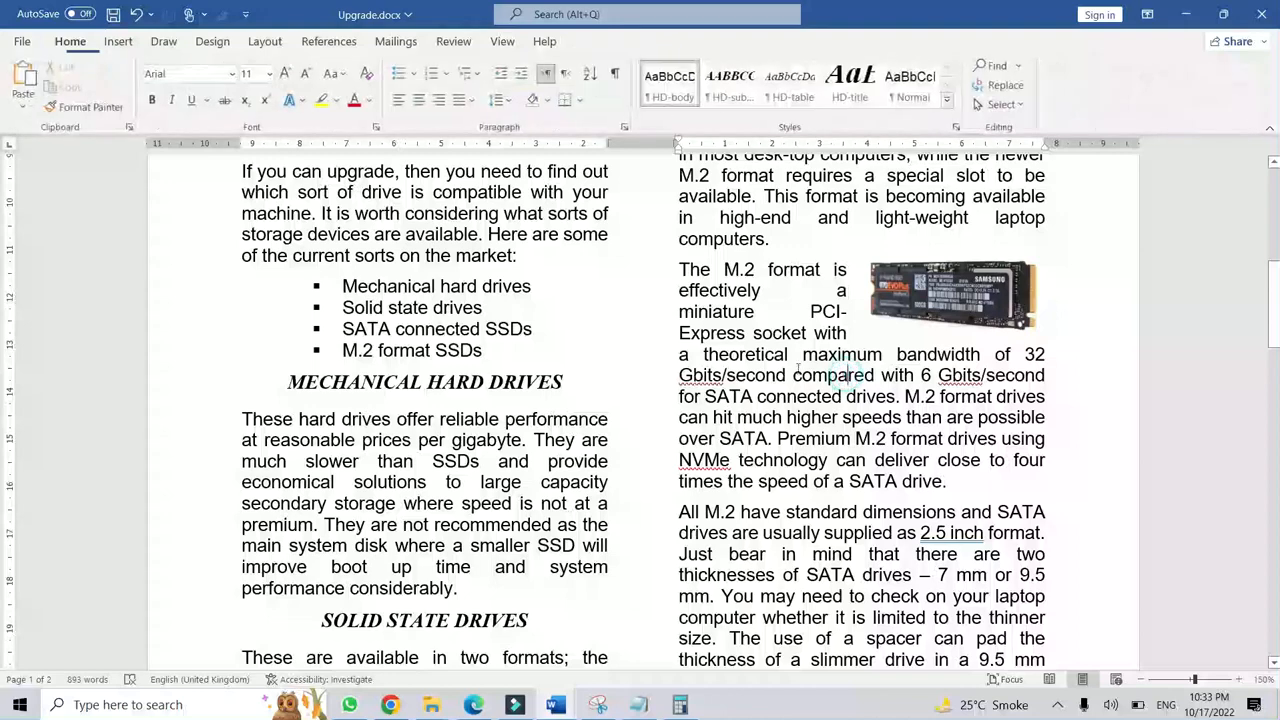
pyautogui.click(113, 14)
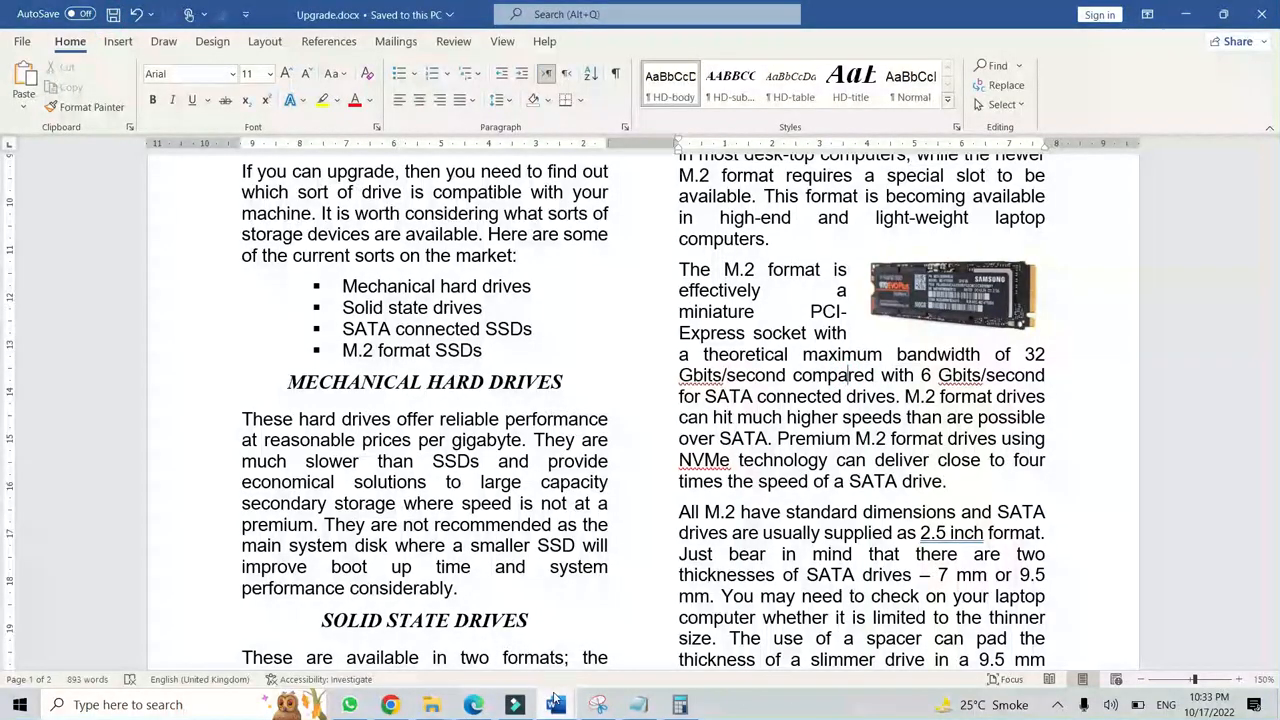
# Switch to the exam paper PDF, mark question 11 as completed with a freehand stroke beside its marks, and leave drawing mode.
pyautogui.click(473, 705)
pyautogui.click(800, 392)
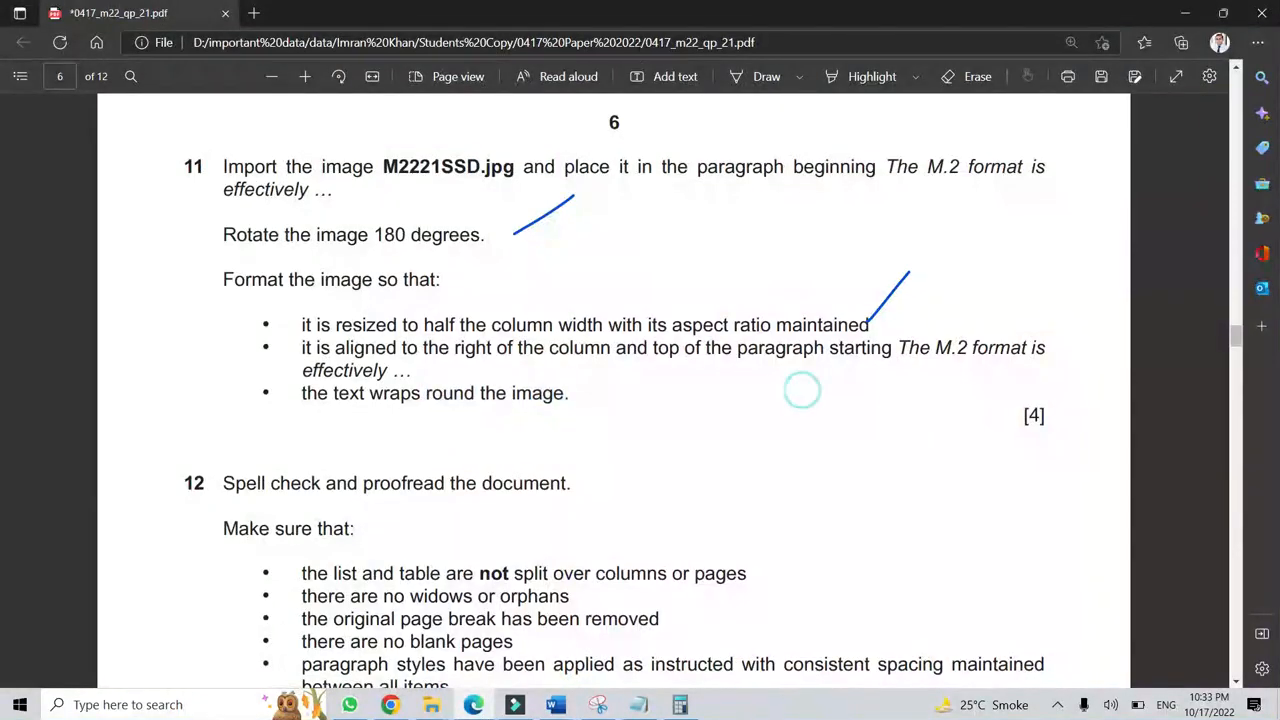
pyautogui.click(762, 78)
pyautogui.moveTo(1100, 306); pyautogui.dragTo(1007, 427)
pyautogui.scroll(-3, 908, 274)
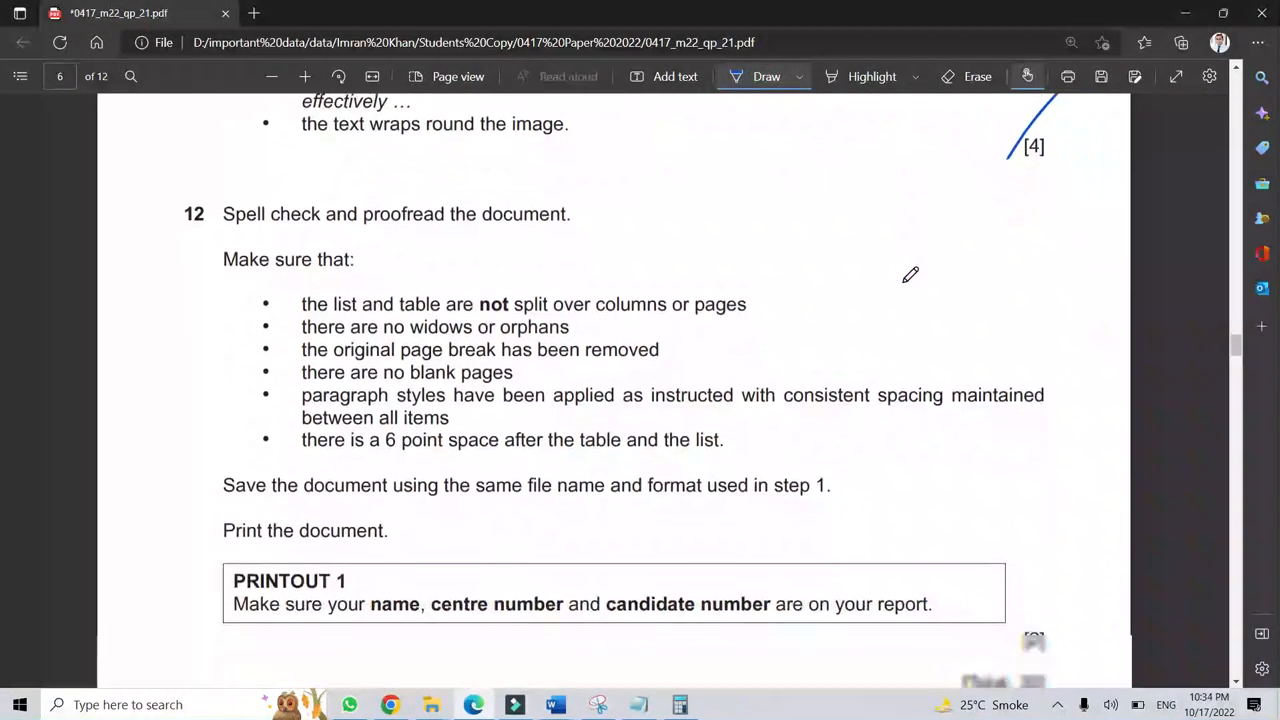
pyautogui.click(766, 77)
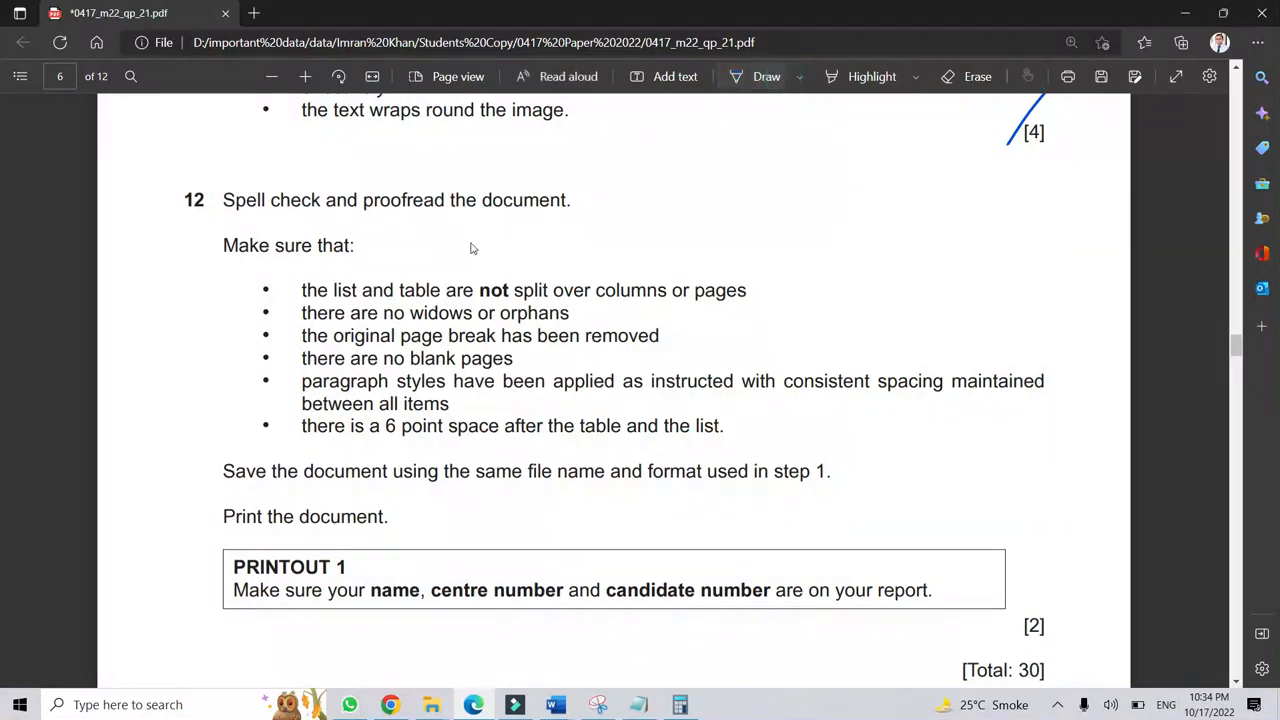
# Read question 12's instruction to spell check and proofread the document, along with its list of layout checks.
pyautogui.moveTo(215, 199); pyautogui.dragTo(606, 200)
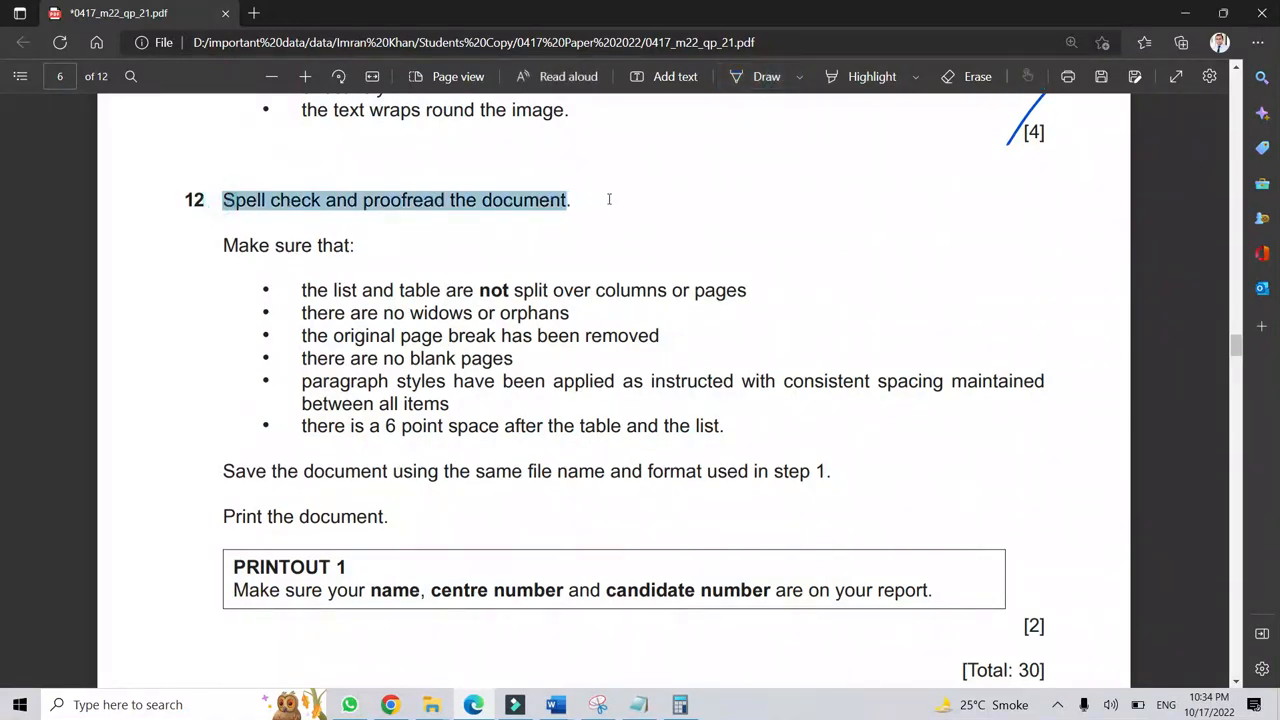
pyautogui.click(340, 246)
pyautogui.moveTo(215, 198); pyautogui.dragTo(608, 209)
pyautogui.click(402, 213)
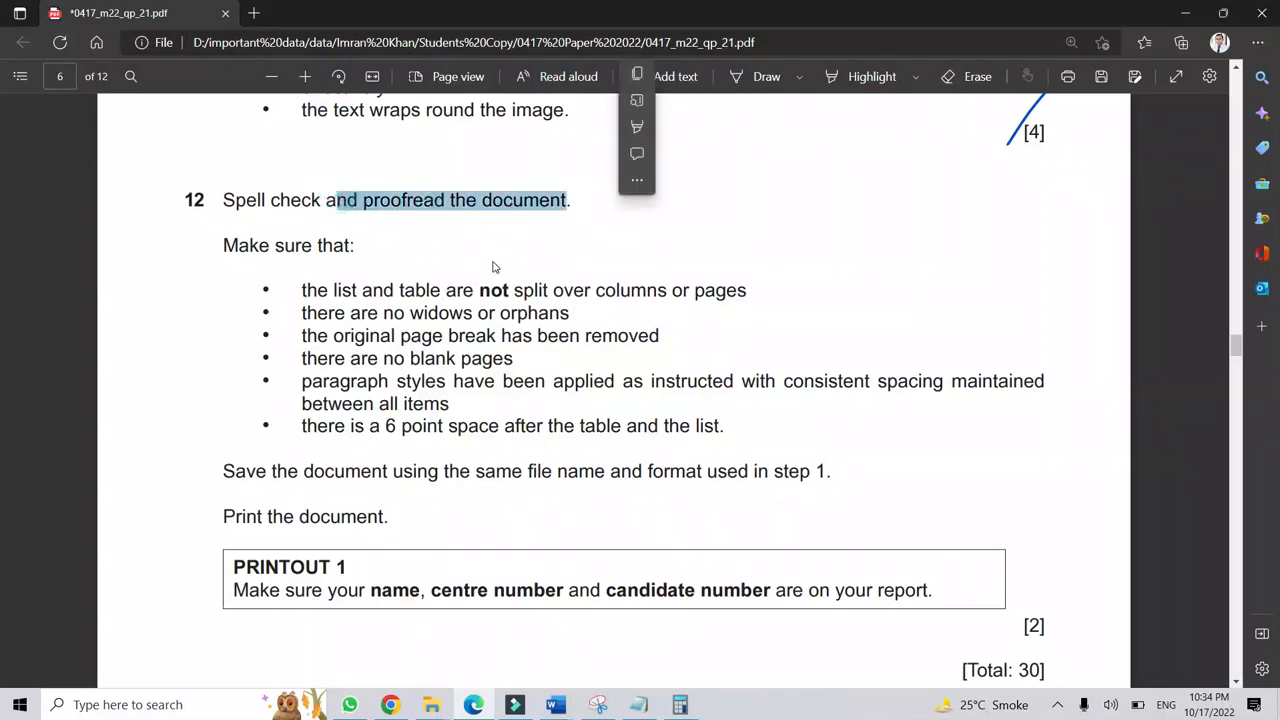
pyautogui.click(291, 254)
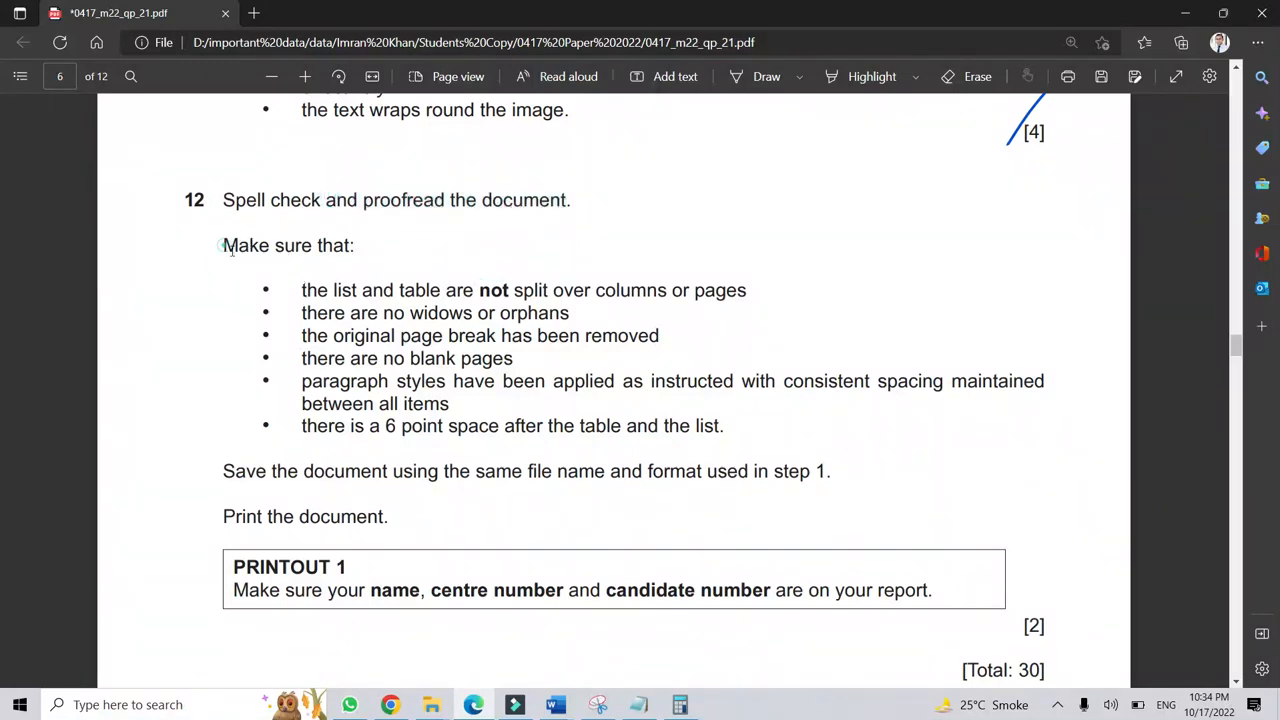
pyautogui.moveTo(230, 250); pyautogui.dragTo(660, 385)
pyautogui.click(385, 251)
# Switch to Upgrade.docx, start the spelling and grammar check, and ignore once both occurrences of Gbits and the word NVMe.
pyautogui.moveTo(575, 708)
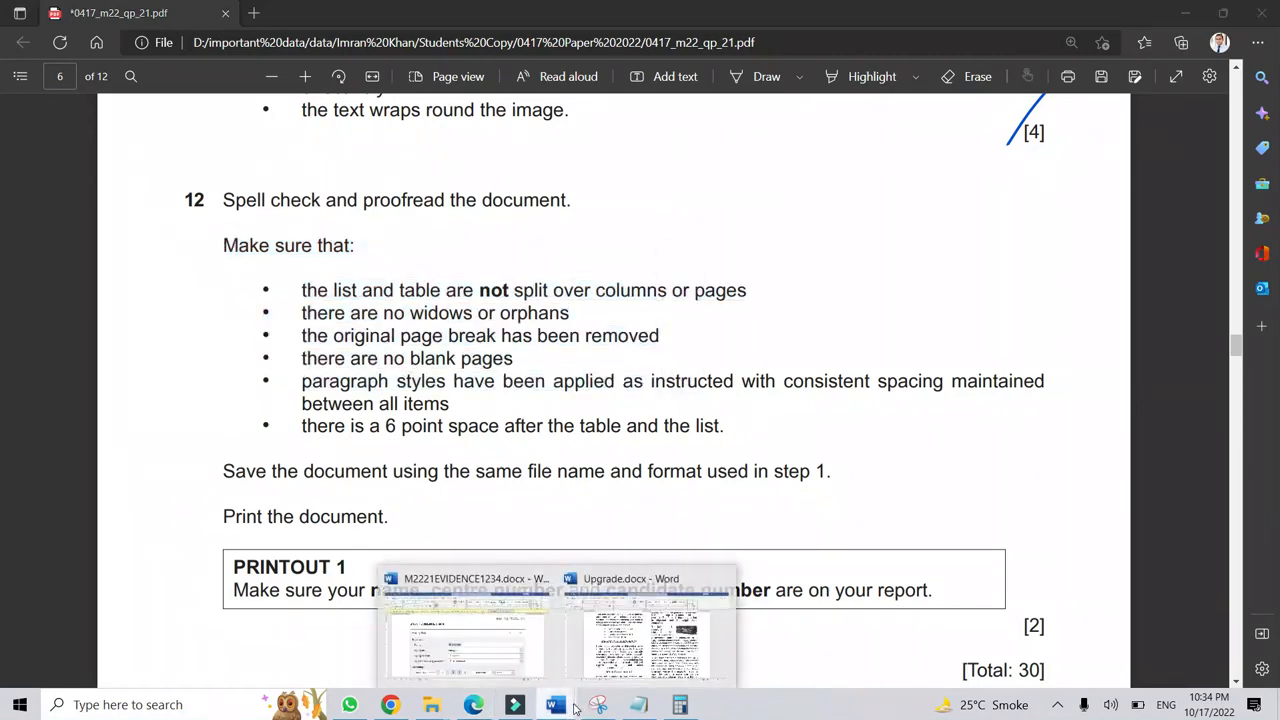
pyautogui.click(640, 610)
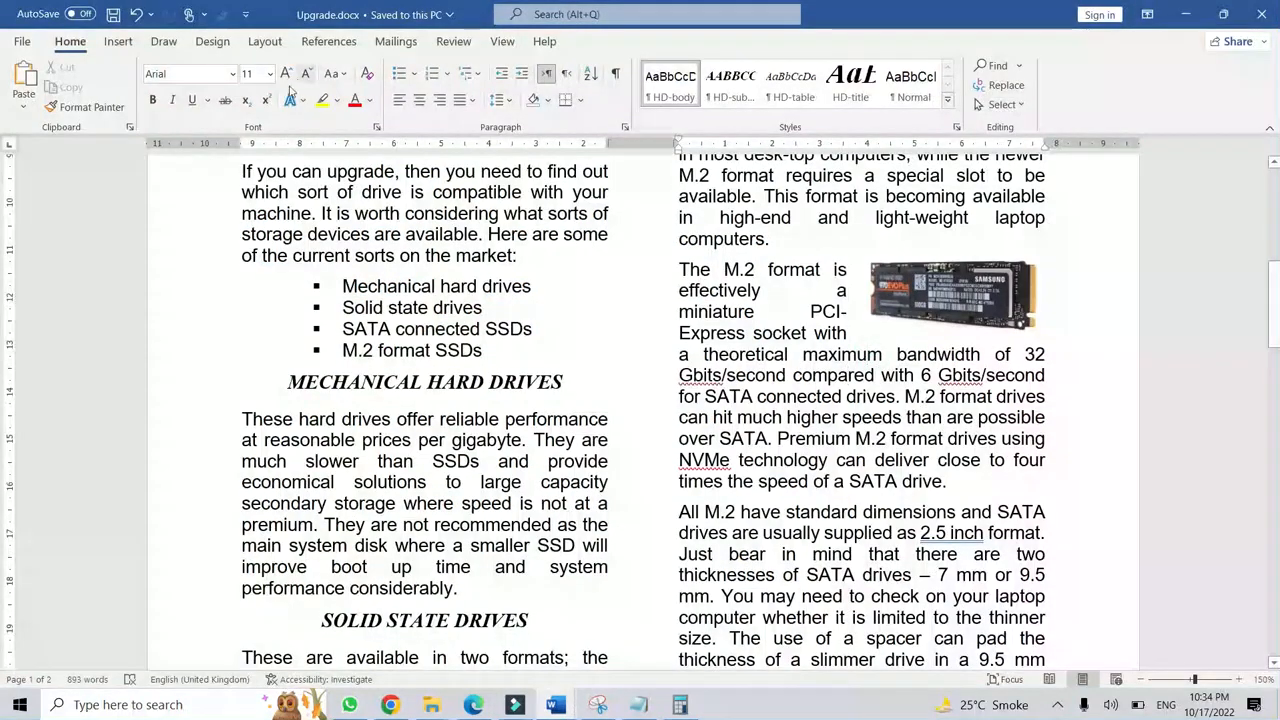
pyautogui.click(456, 41)
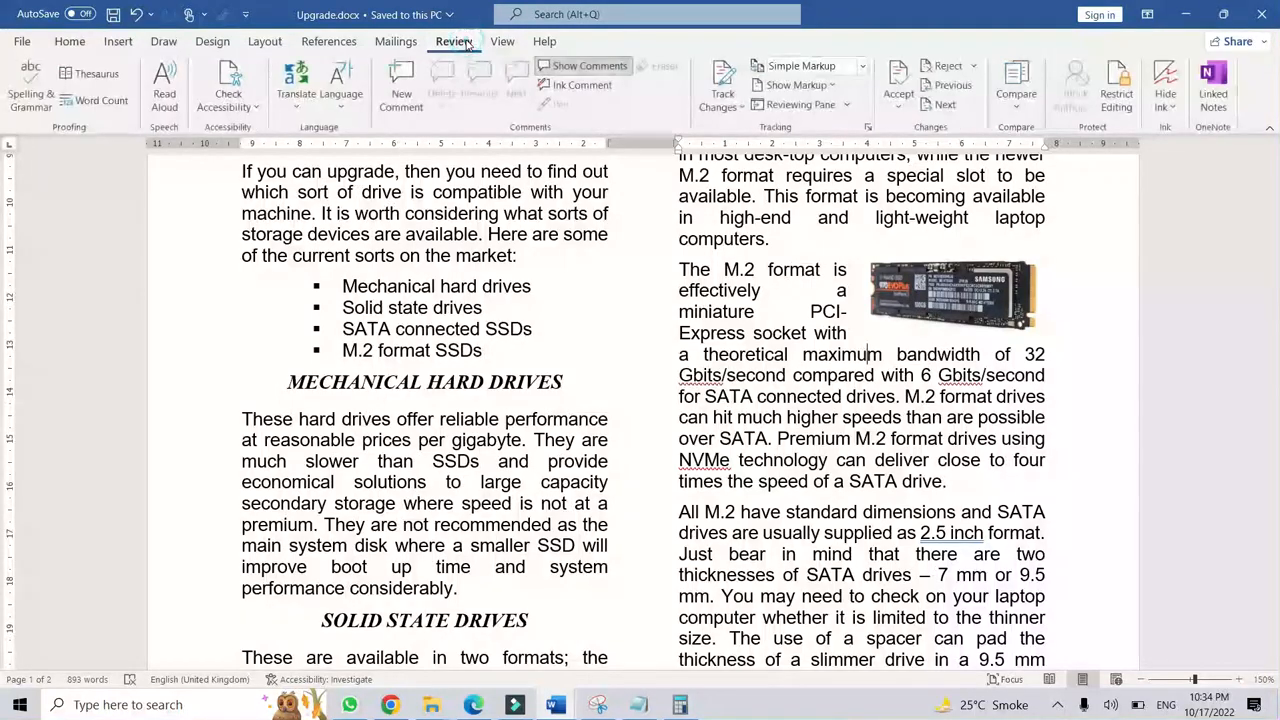
pyautogui.click(31, 80)
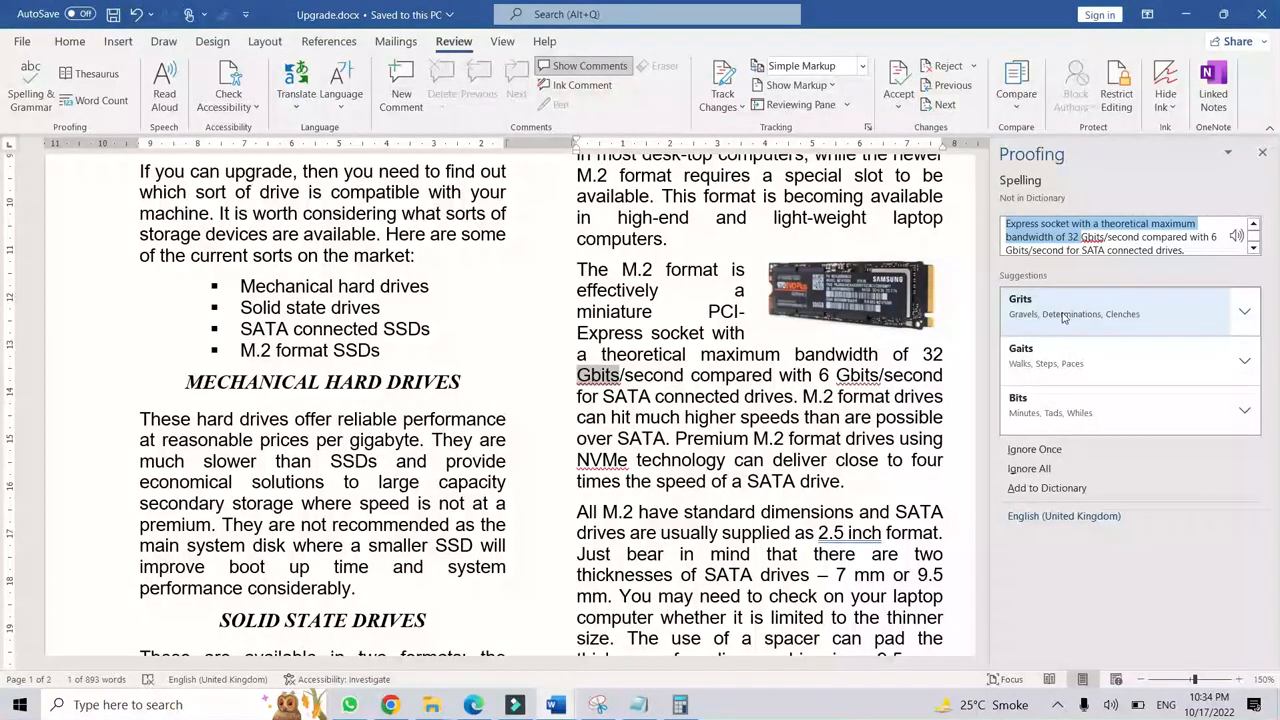
pyautogui.click(1094, 237)
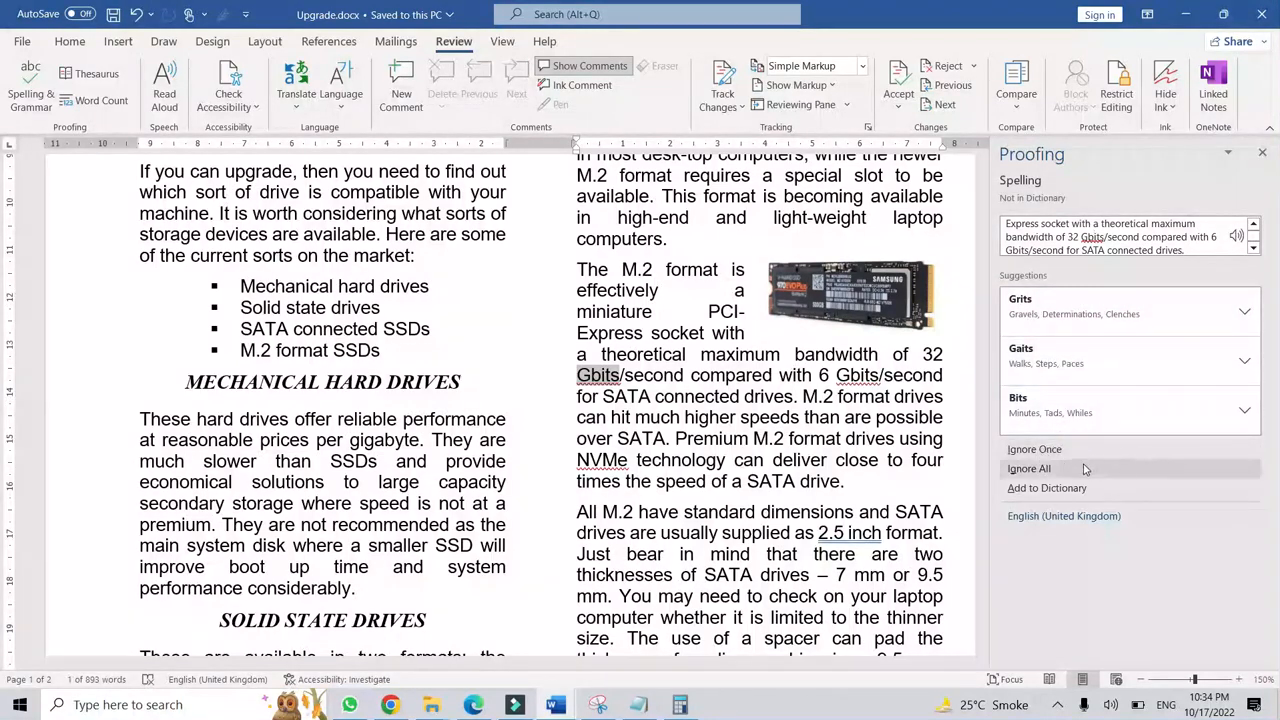
pyautogui.click(1049, 453)
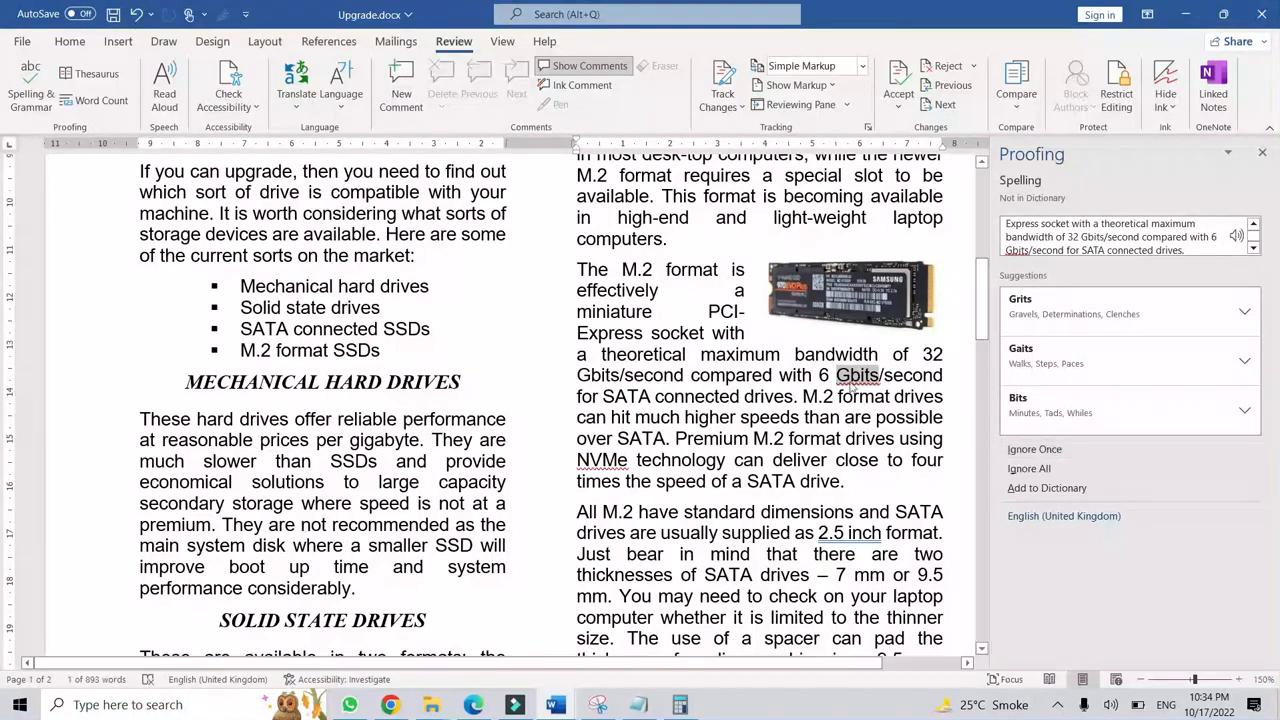
pyautogui.click(1040, 453)
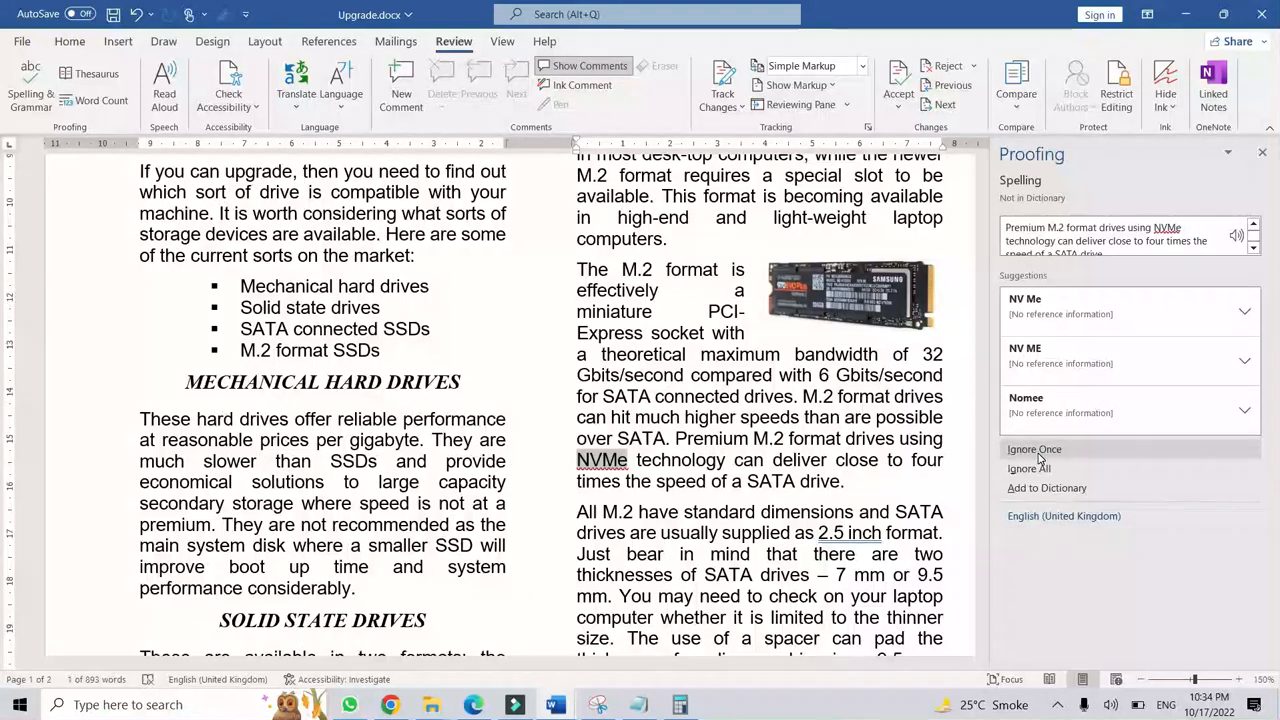
pyautogui.click(1040, 451)
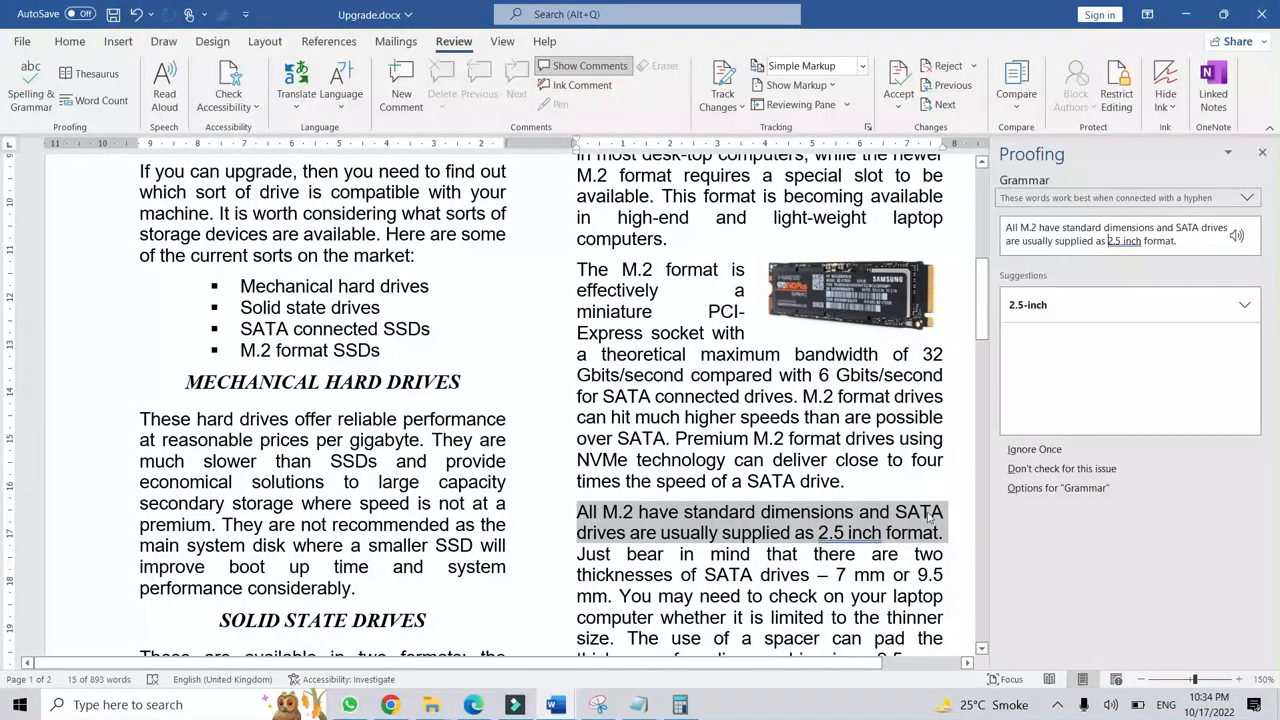
# Ignore once the hyphen and comma suggestions from "2.5 inch format" through to "So far we have only talked".
pyautogui.click(1040, 452)
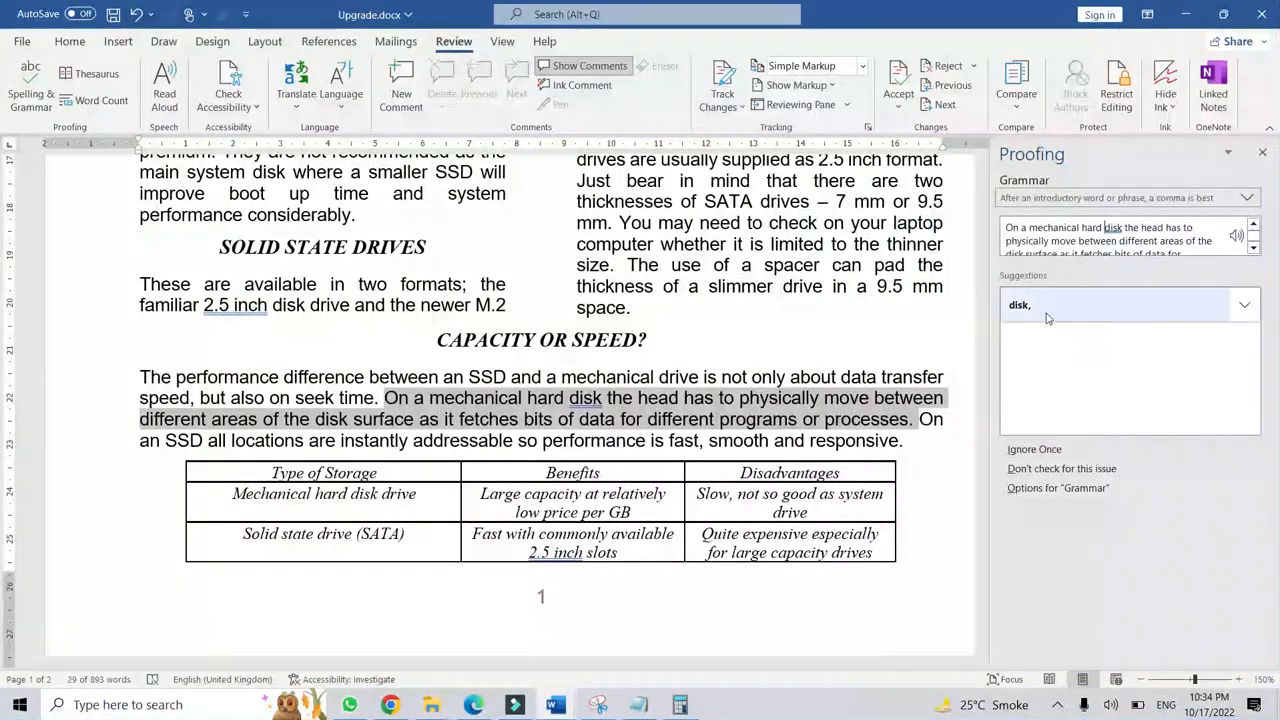
pyautogui.click(1030, 452)
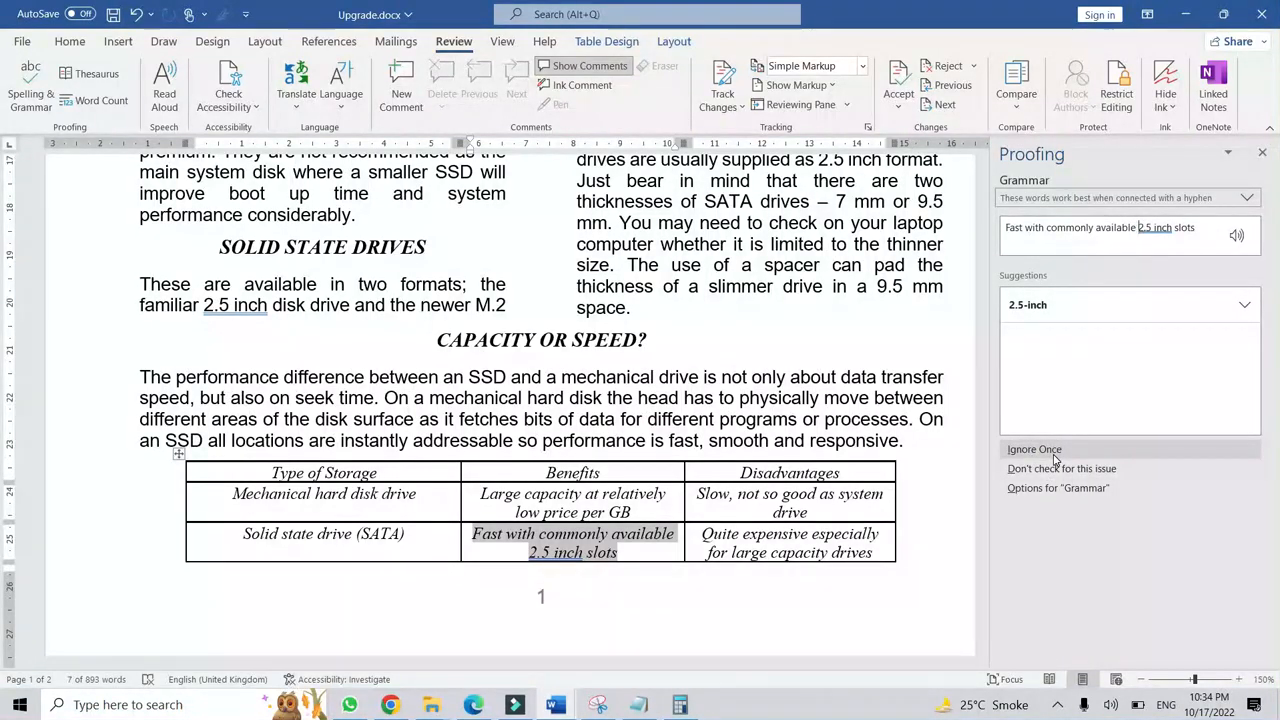
pyautogui.click(1053, 456)
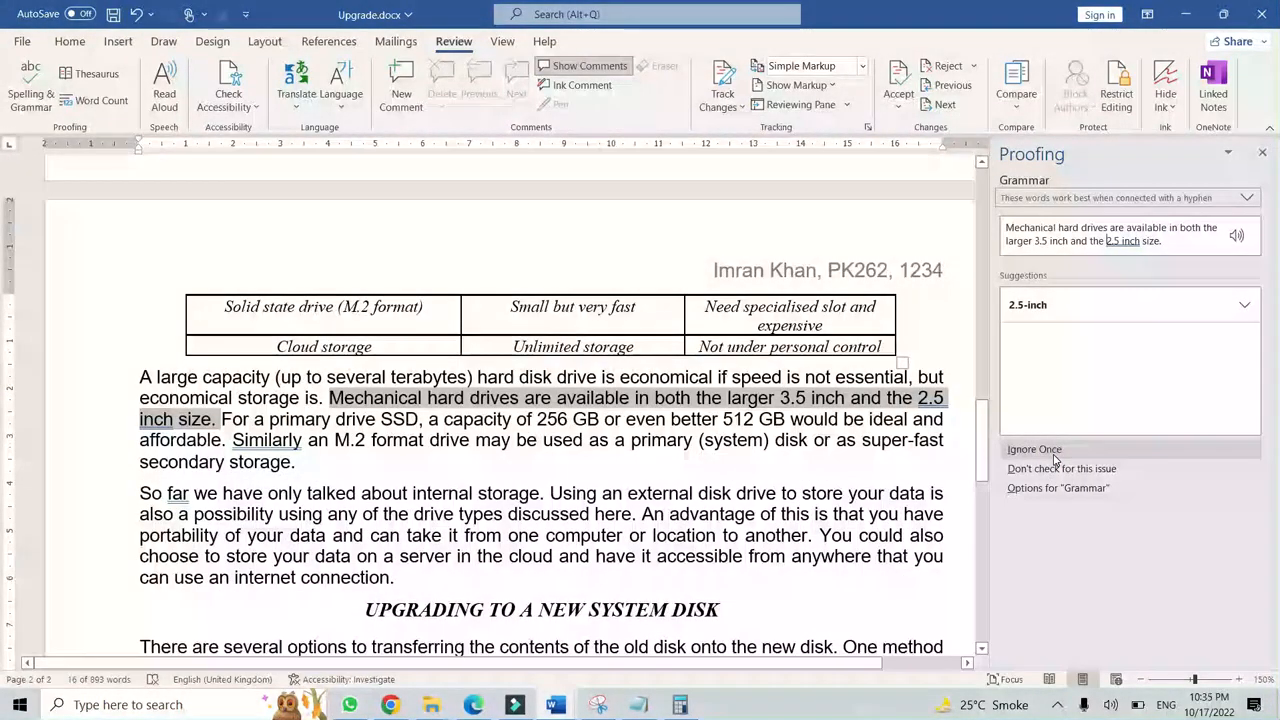
pyautogui.click(1053, 456)
pyautogui.click(1053, 456)
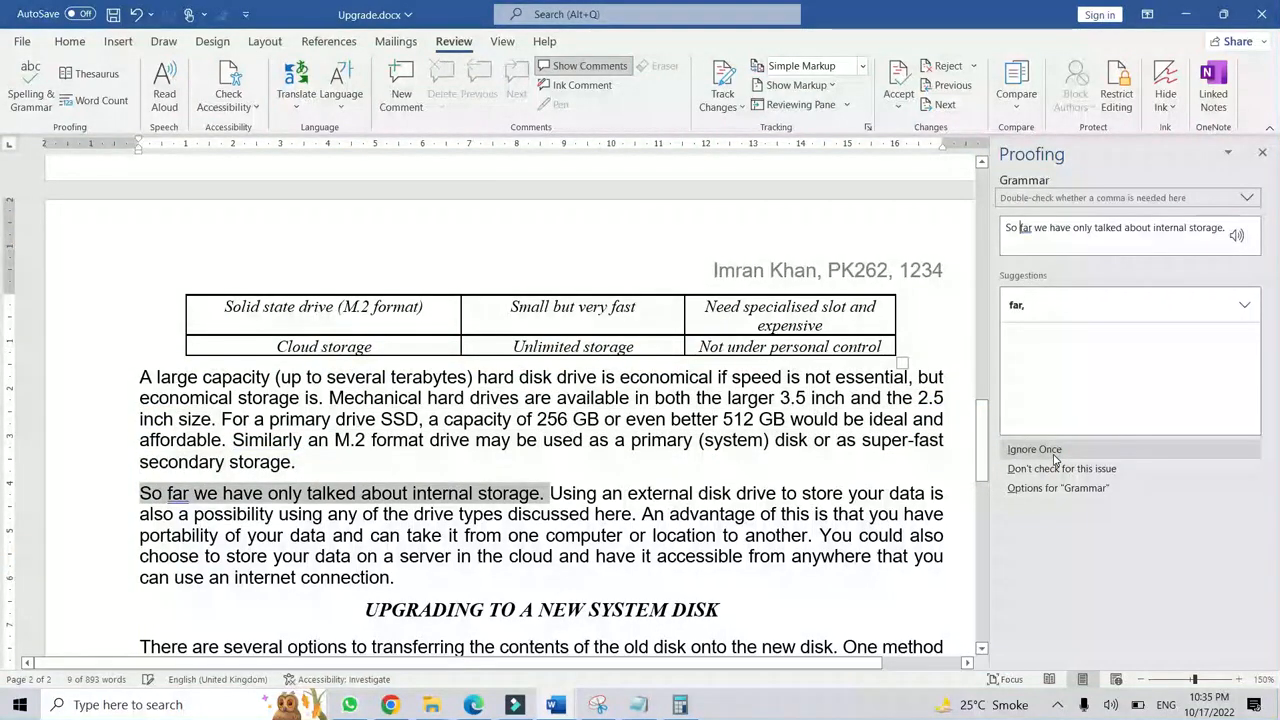
pyautogui.click(1055, 458)
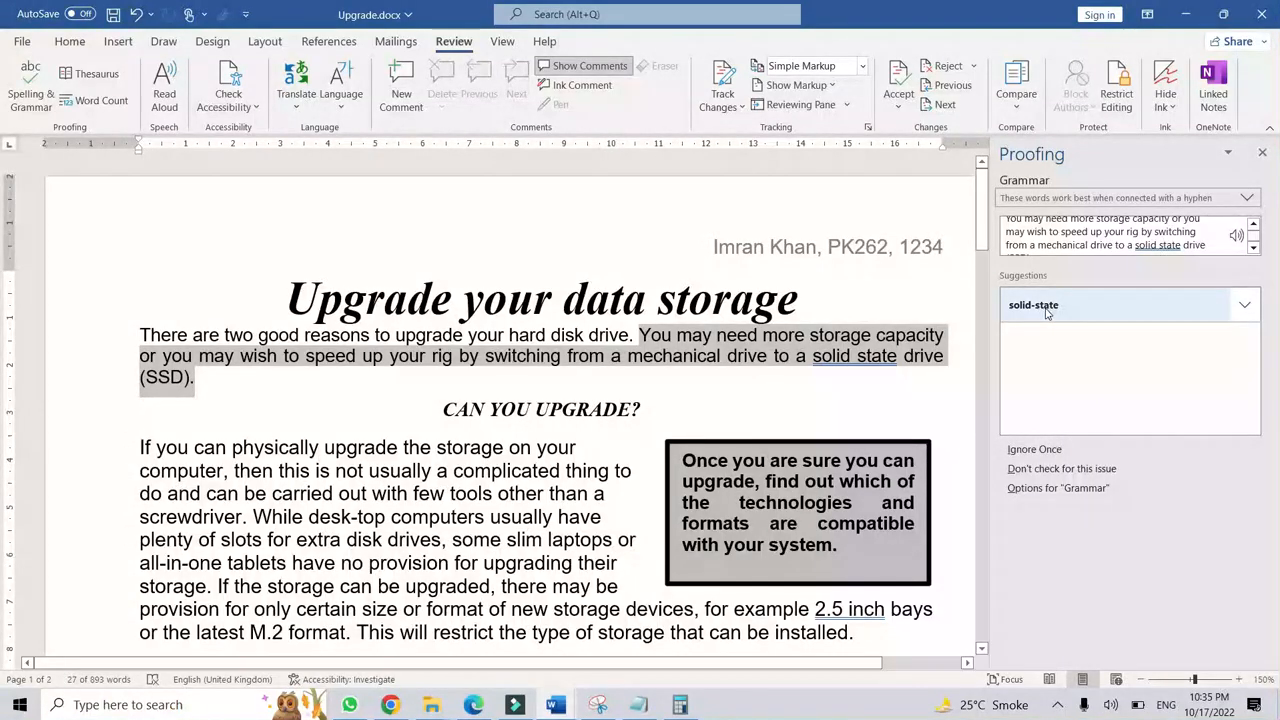
# Ignore once the suggestions for "solid state" and "2.5 inch bays" on the first page, and finish the check.
pyautogui.click(1024, 456)
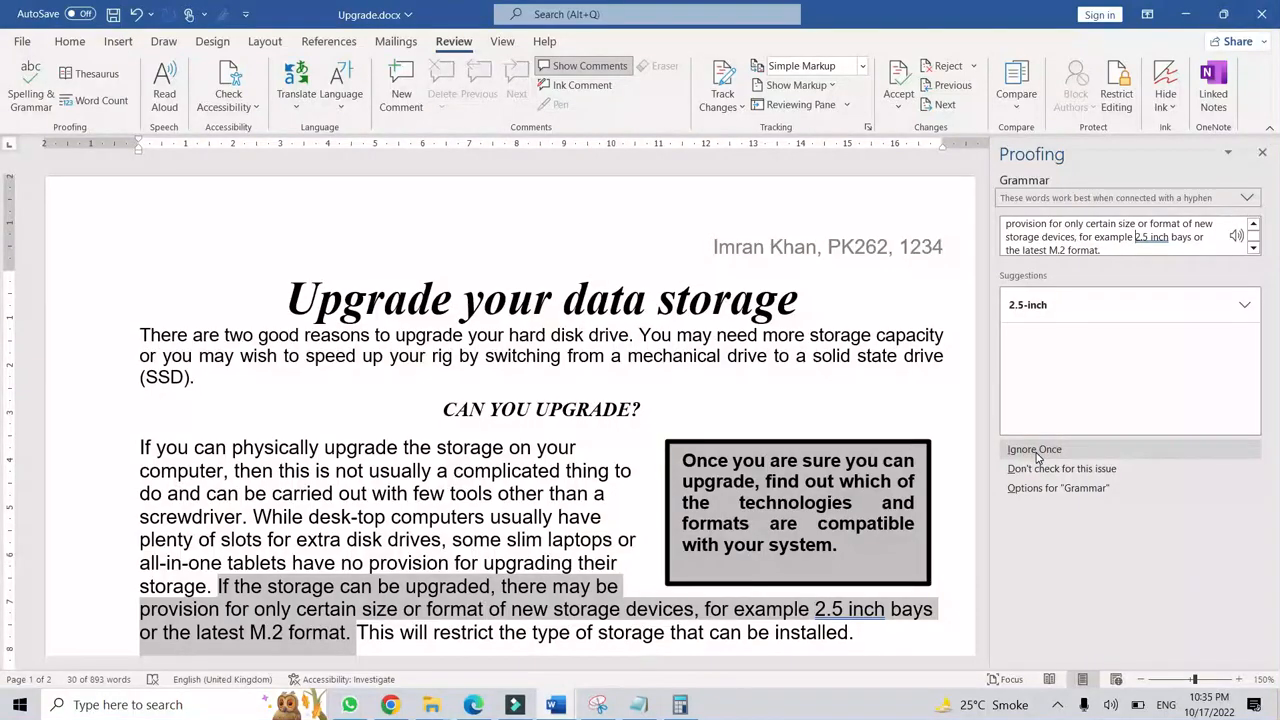
pyautogui.click(1034, 451)
pyautogui.click(1034, 451)
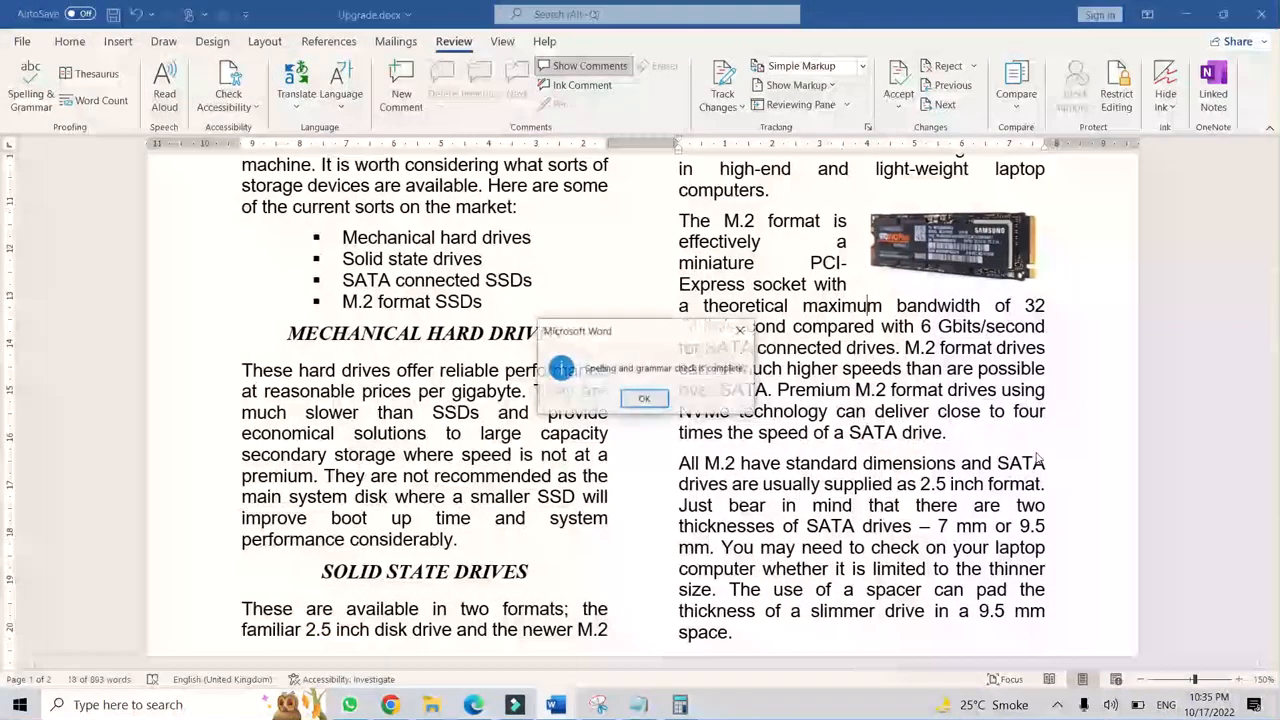
pyautogui.click(644, 398)
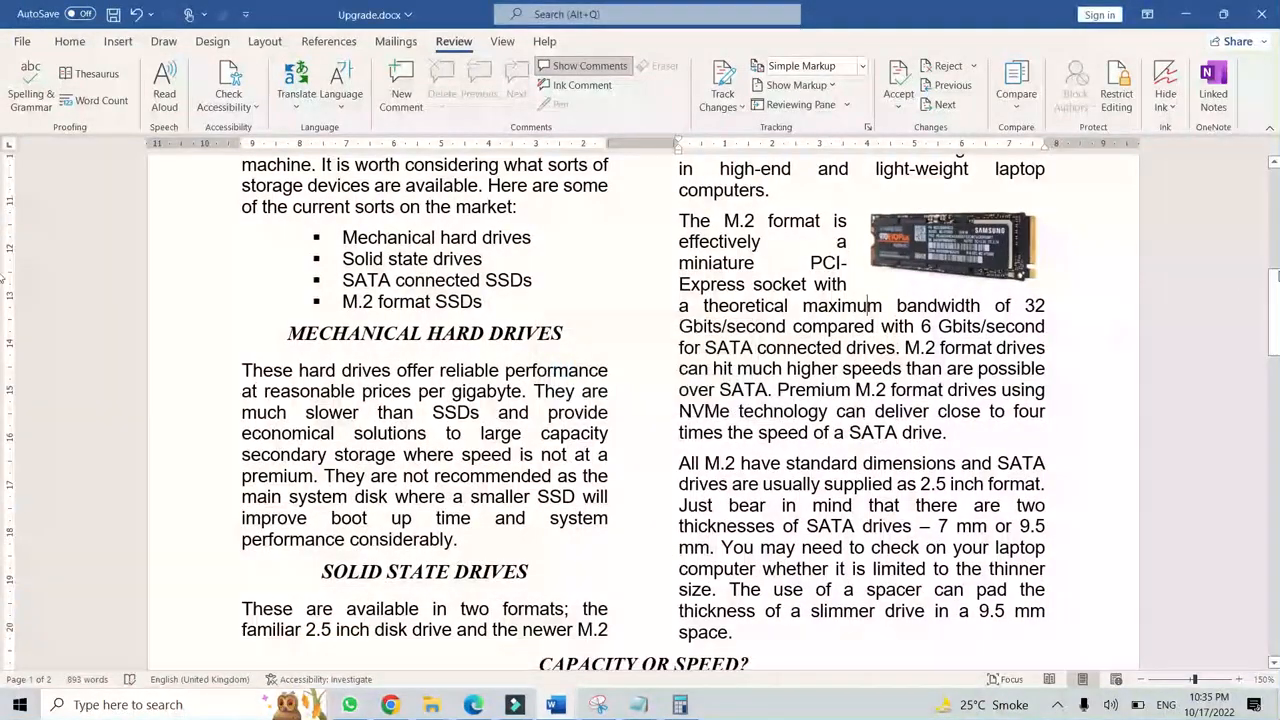
# Look over the first page of the proofed document and switch back to question 12 in the exam paper PDF.
pyautogui.moveTo(1273, 308); pyautogui.dragTo(1273, 200)
pyautogui.scroll(-3, 454, 318)
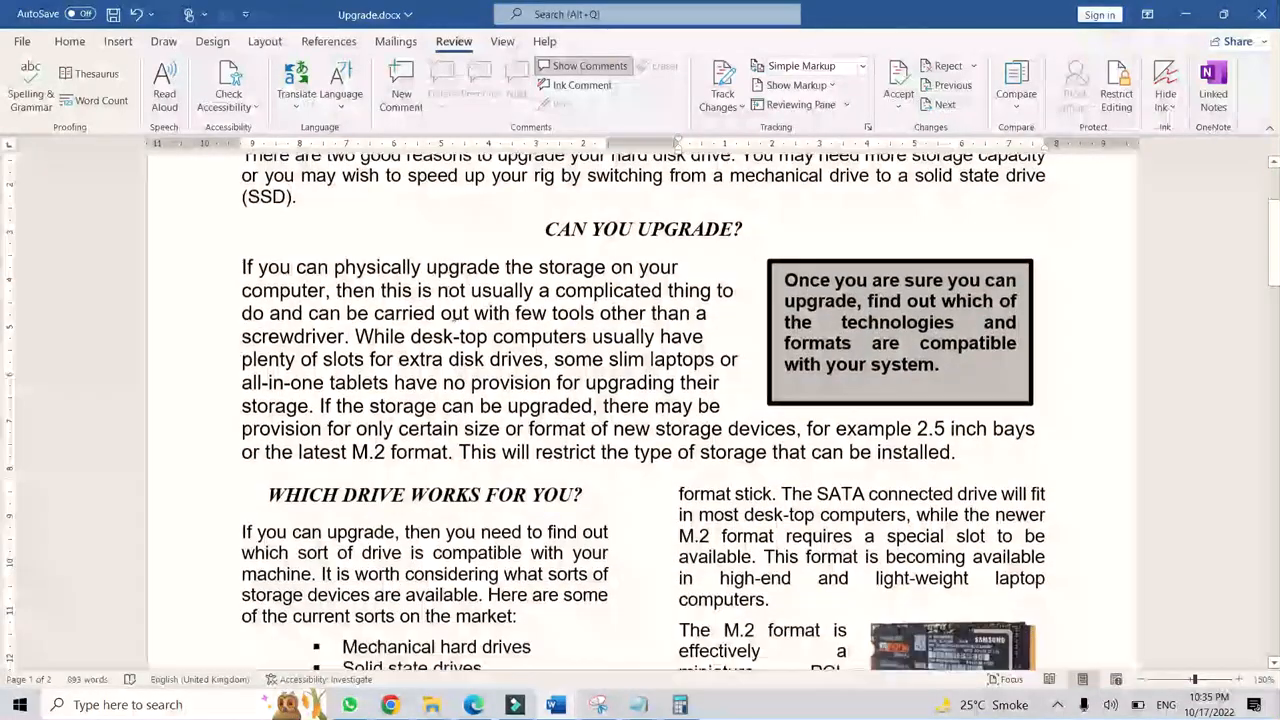
pyautogui.scroll(3, 622, 326)
pyautogui.hotkey('alt', 'Tab')
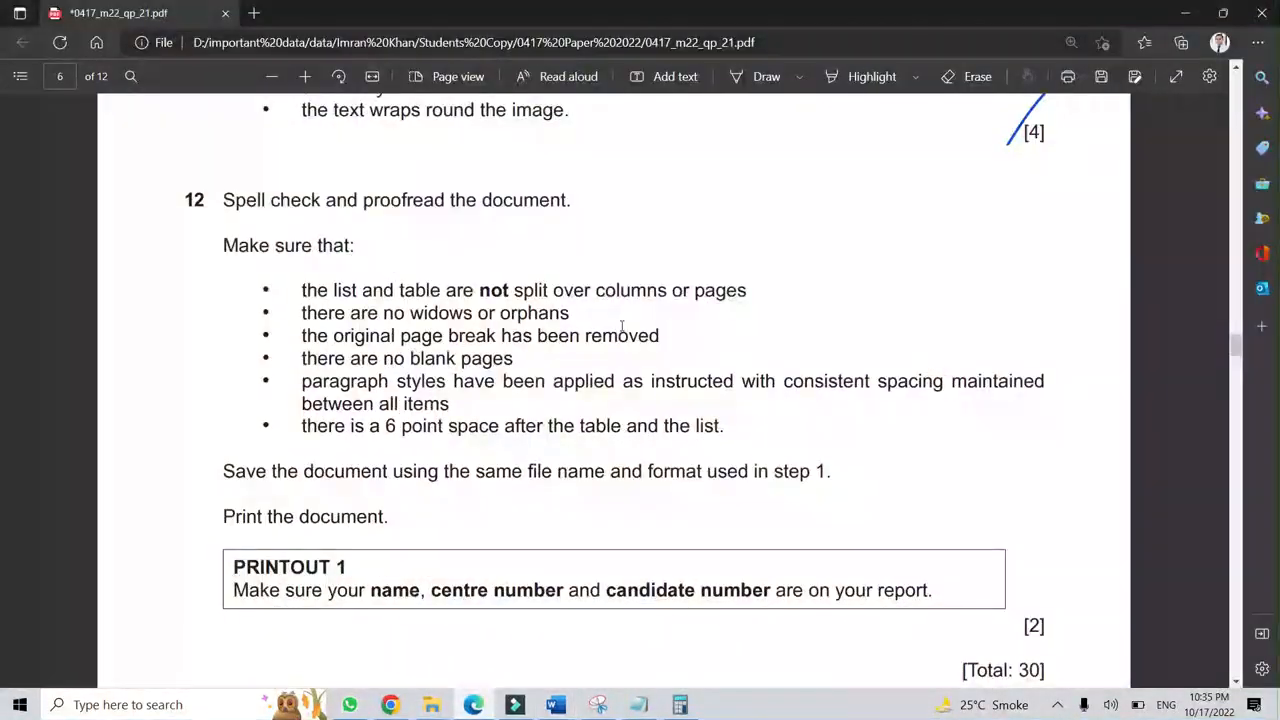
# Read question 12's requirement that the list and table are not split over columns or pages, and switch to Upgrade.docx.
pyautogui.scroll(-1, 622, 326)
pyautogui.scroll(1, 622, 326)
pyautogui.click(301, 287)
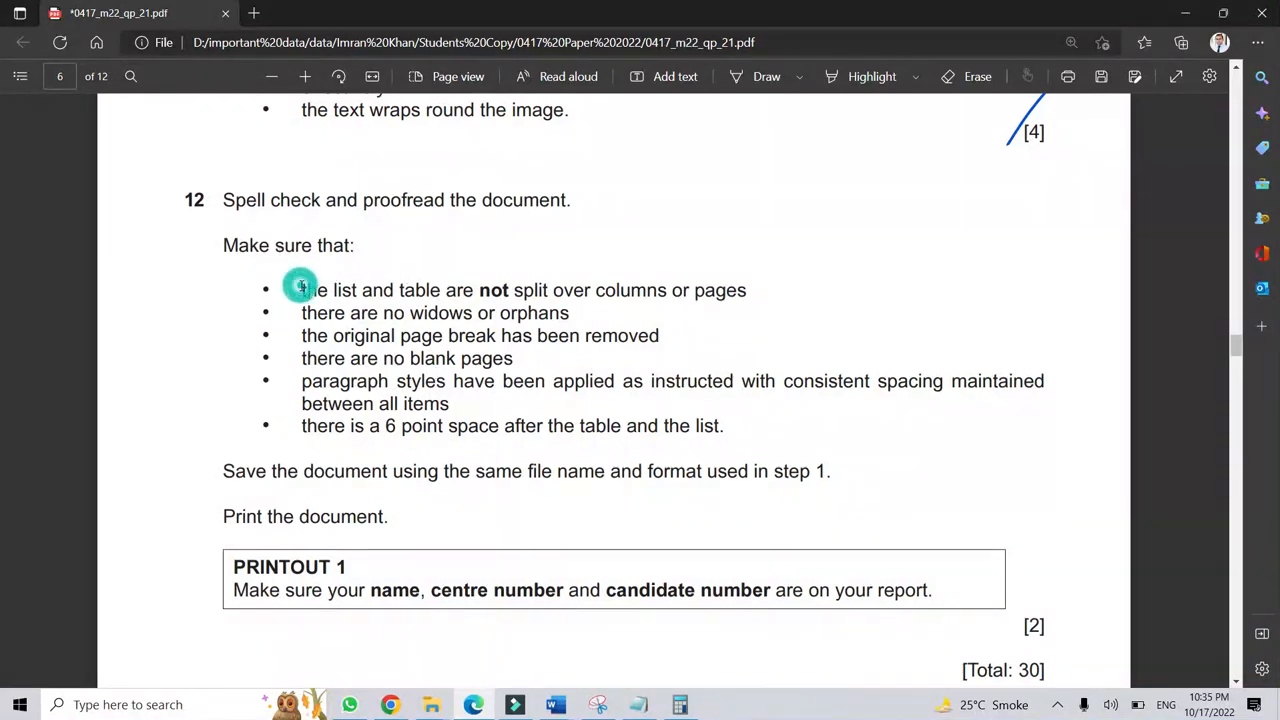
pyautogui.moveTo(301, 290); pyautogui.dragTo(757, 290)
pyautogui.click(756, 290)
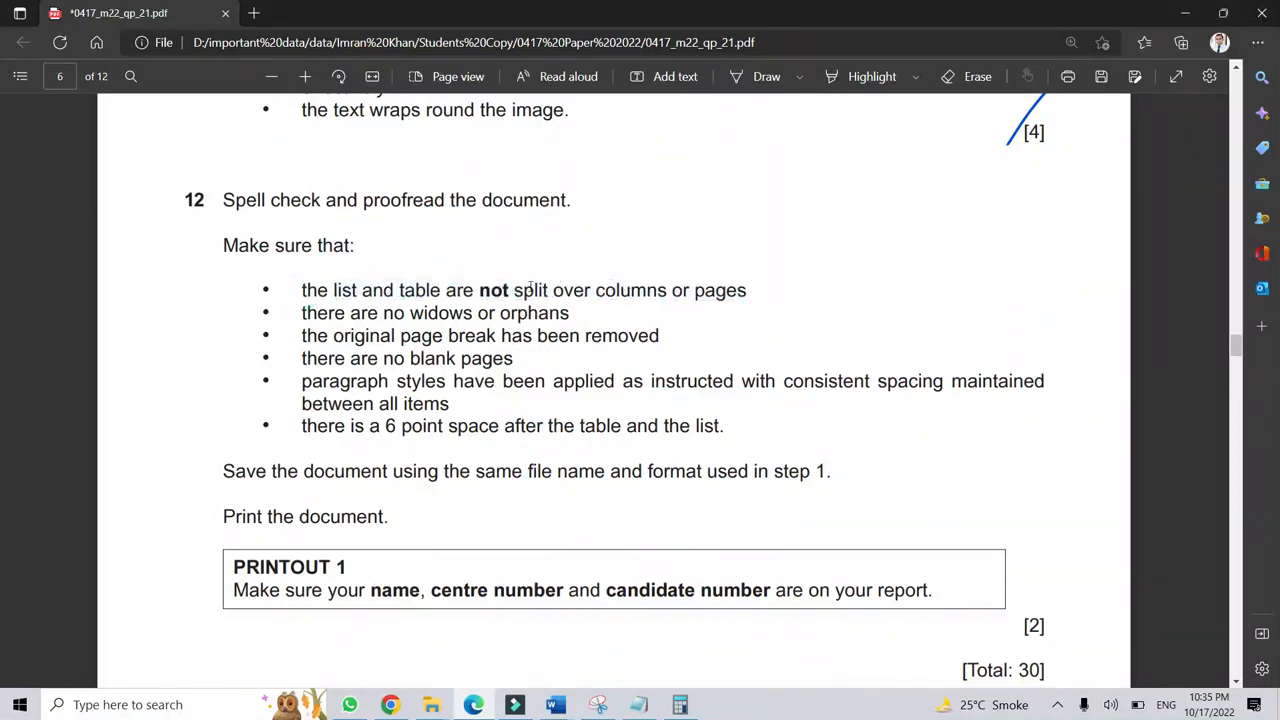
pyautogui.click(311, 290)
pyautogui.click(556, 705)
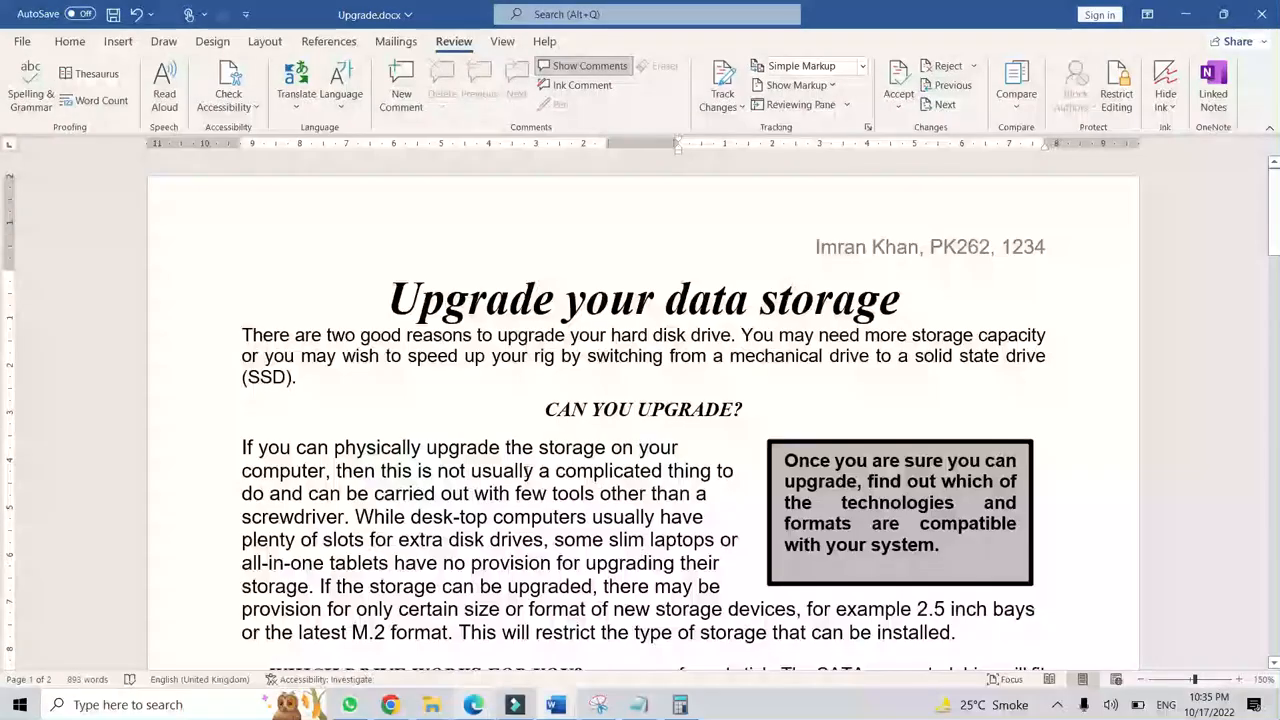
# Insert three empty paragraphs after the CAPACITY OR SPEED? text to move the whole storage table onto the second page.
pyautogui.scroll(-6, 646, 478)
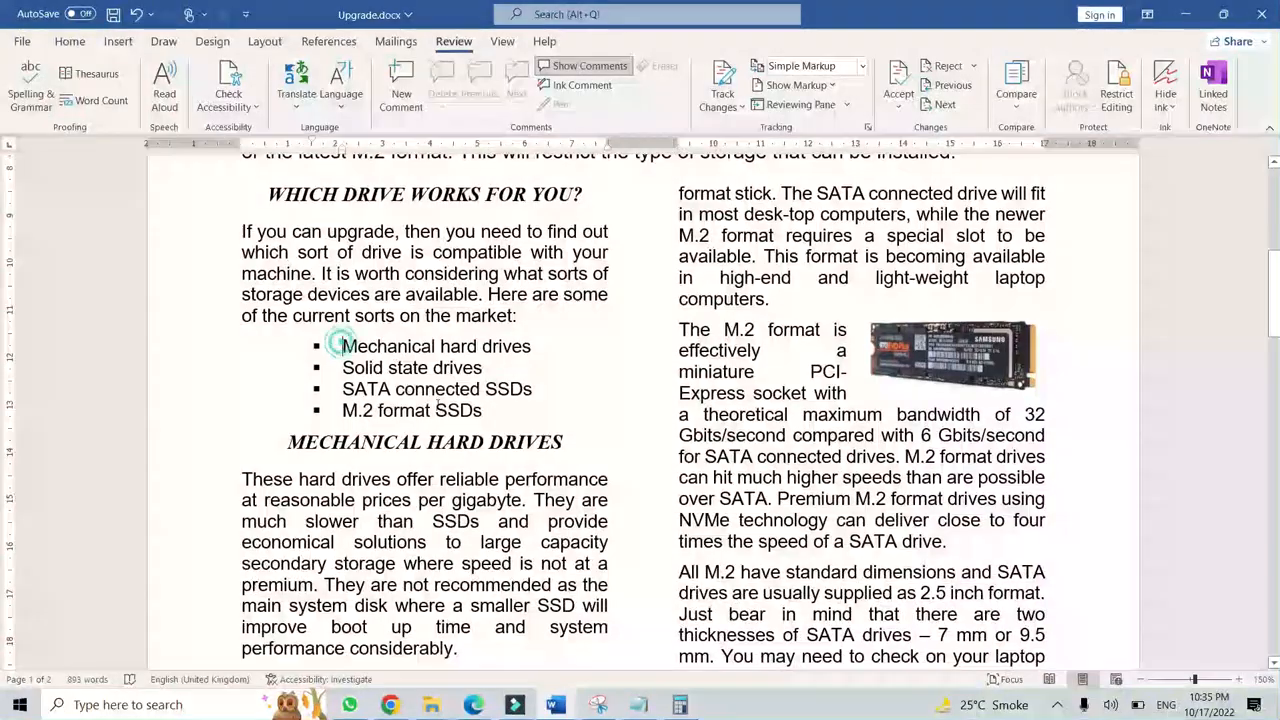
pyautogui.scroll(-2, 400, 330)
pyautogui.scroll(-8, 440, 405)
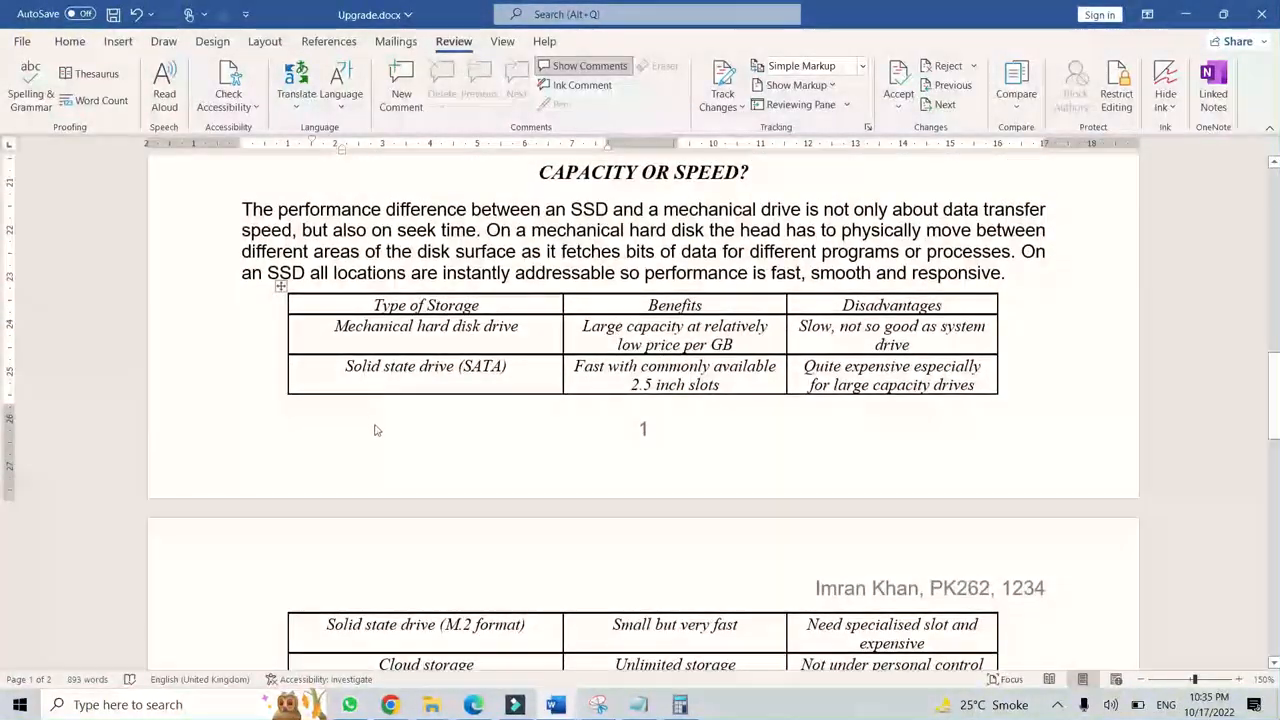
pyautogui.click(374, 430)
pyautogui.scroll(-1, 440, 440)
pyautogui.scroll(-2, 509, 448)
pyautogui.scroll(3, 509, 448)
pyautogui.click(1054, 279)
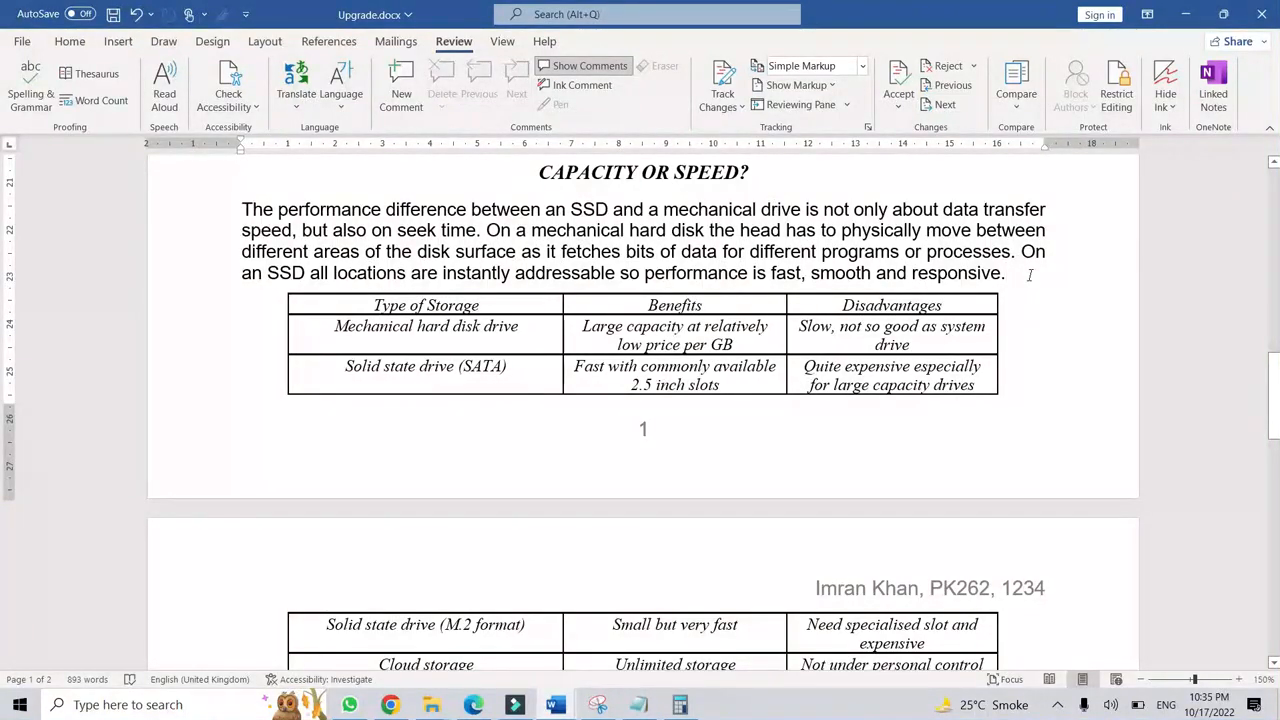
pyautogui.press('Return')
pyautogui.press('Return')
pyautogui.press('Return')
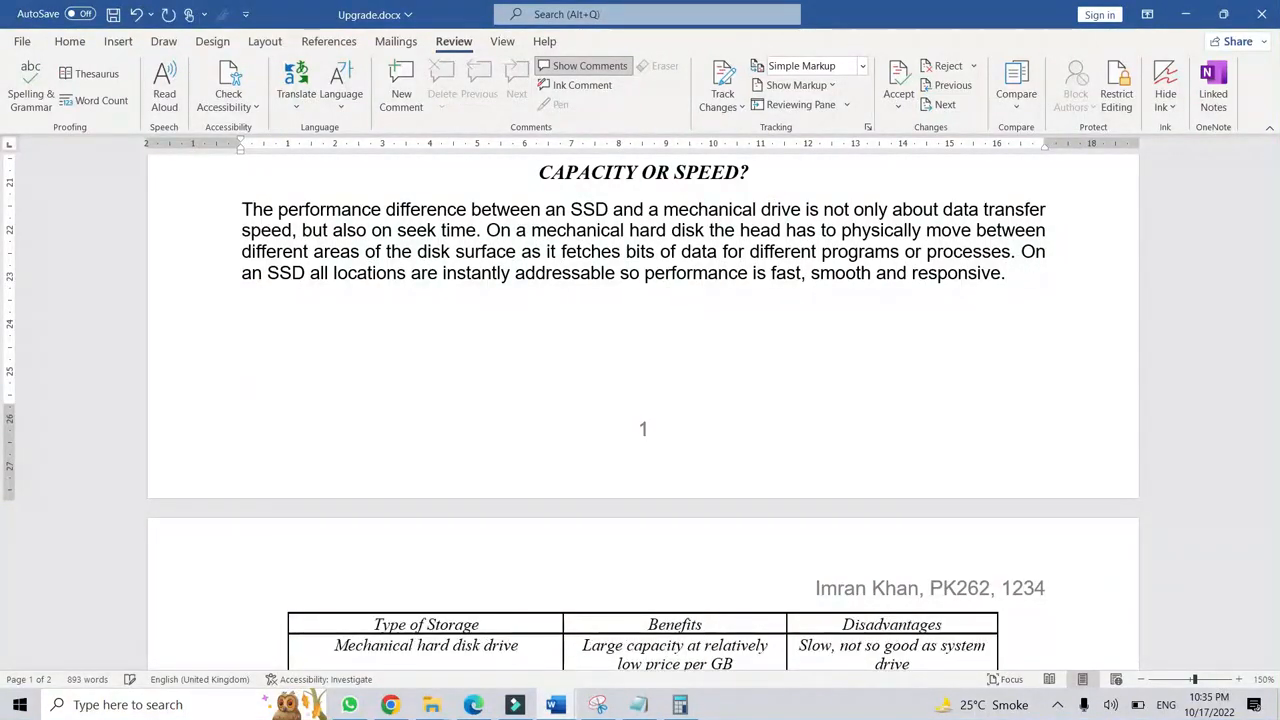
pyautogui.scroll(-3, 963, 309)
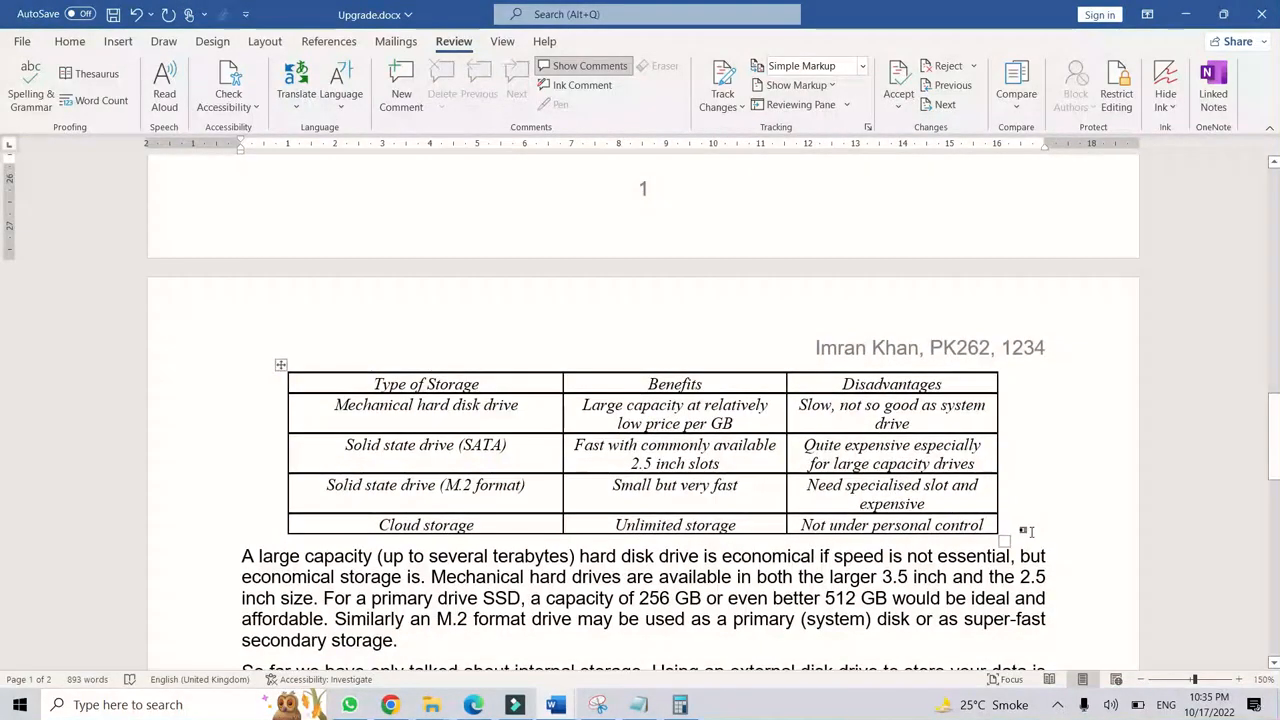
# Switch to the exam paper PDF and draw a tick beside question 12's bullet about the unsplit list and table.
pyautogui.click(474, 705)
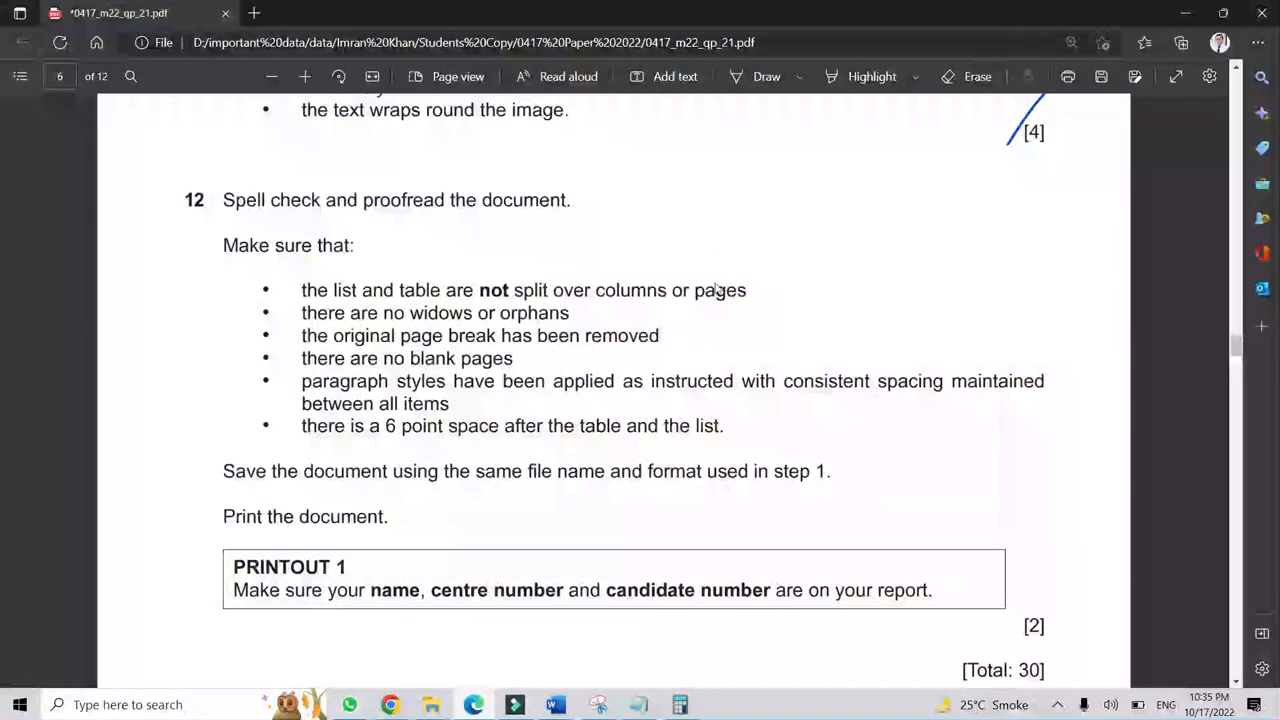
pyautogui.click(763, 77)
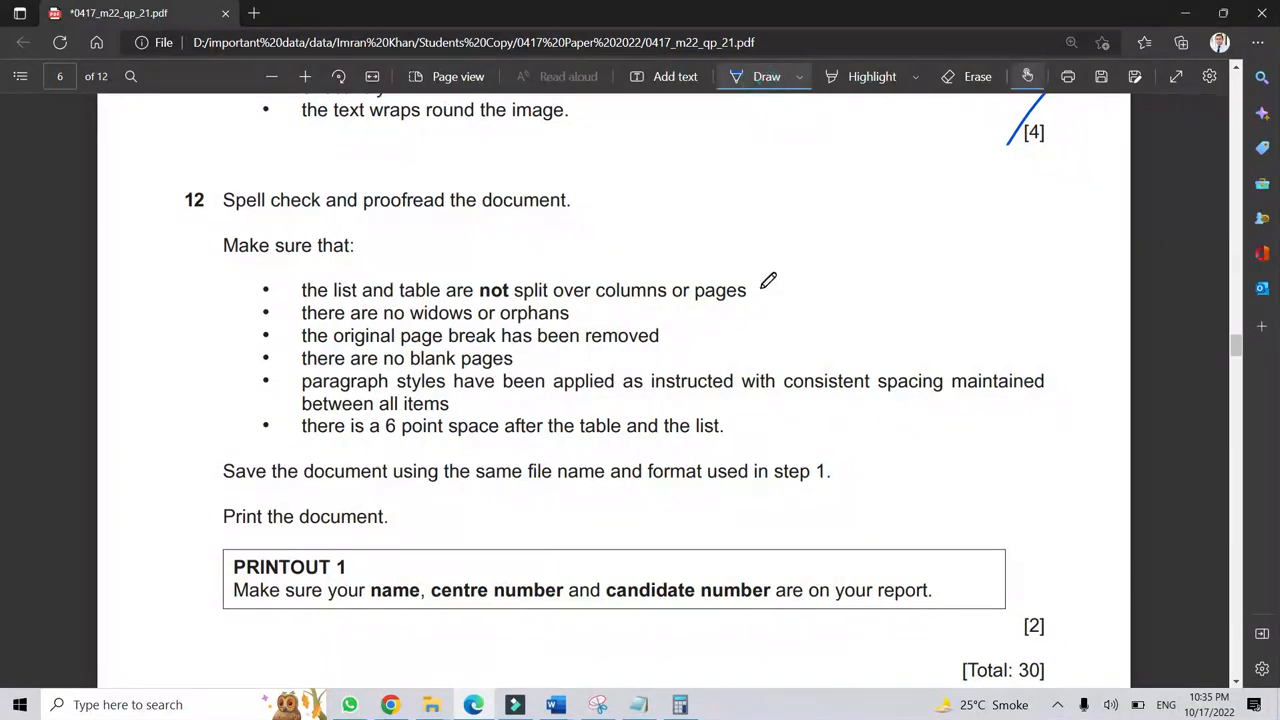
pyautogui.moveTo(762, 293); pyautogui.dragTo(815, 243)
pyautogui.click(779, 84)
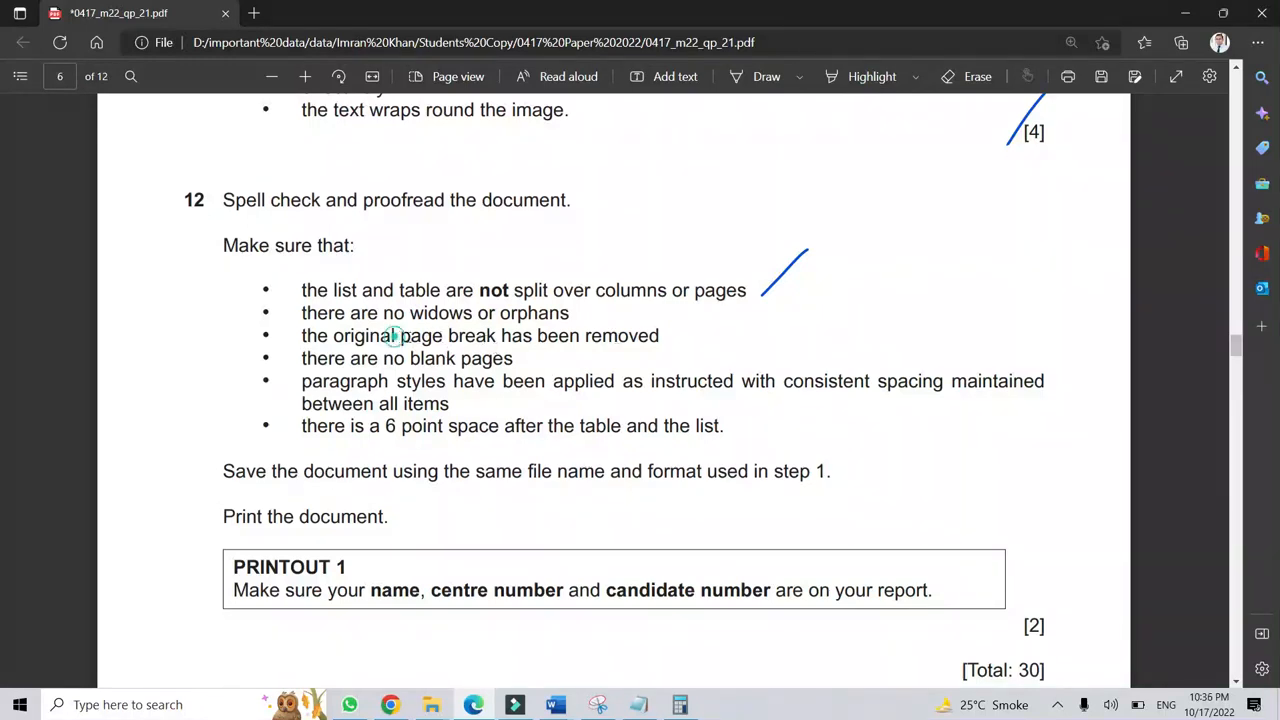
# Check Upgrade.docx for the original page break mentioned in question 12, showing the formatting marks during the check and hiding them again.
pyautogui.moveTo(393, 336); pyautogui.dragTo(660, 337)
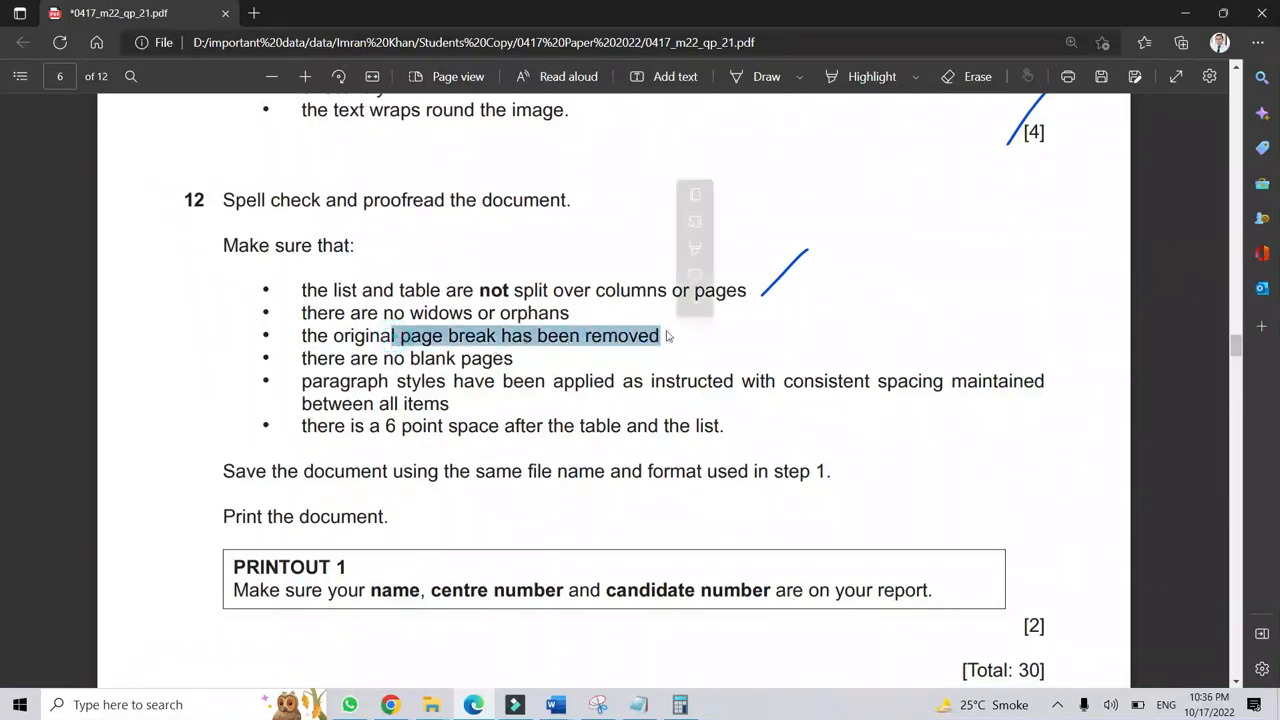
pyautogui.click(555, 705)
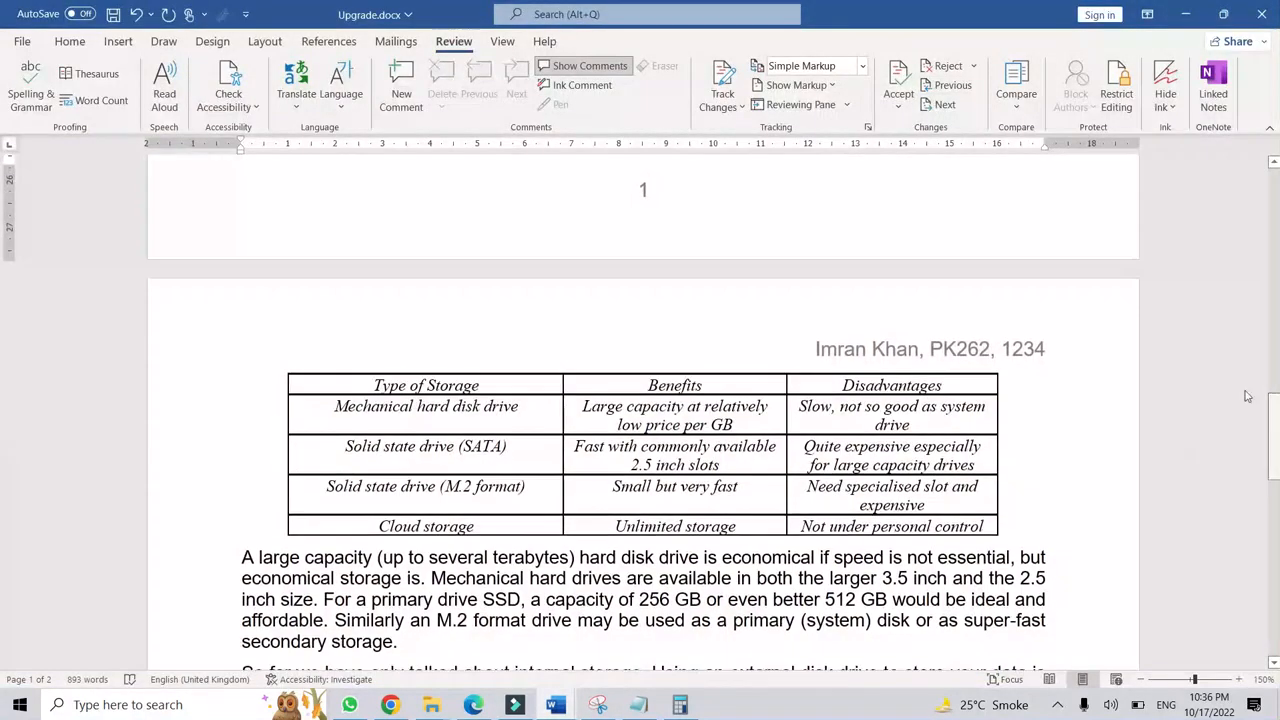
pyautogui.click(70, 41)
pyautogui.click(615, 73)
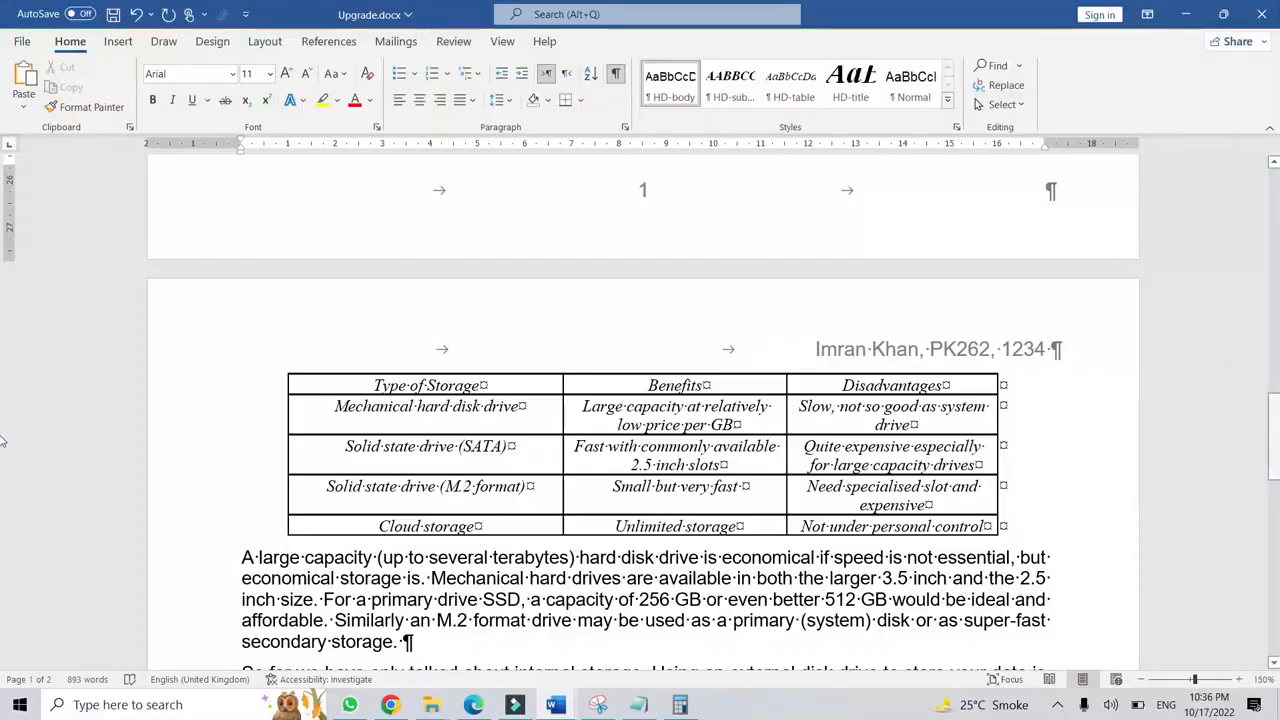
pyautogui.scroll(-15, 3, 560)
pyautogui.scroll(3, 3, 560)
pyautogui.scroll(15, 3, 545)
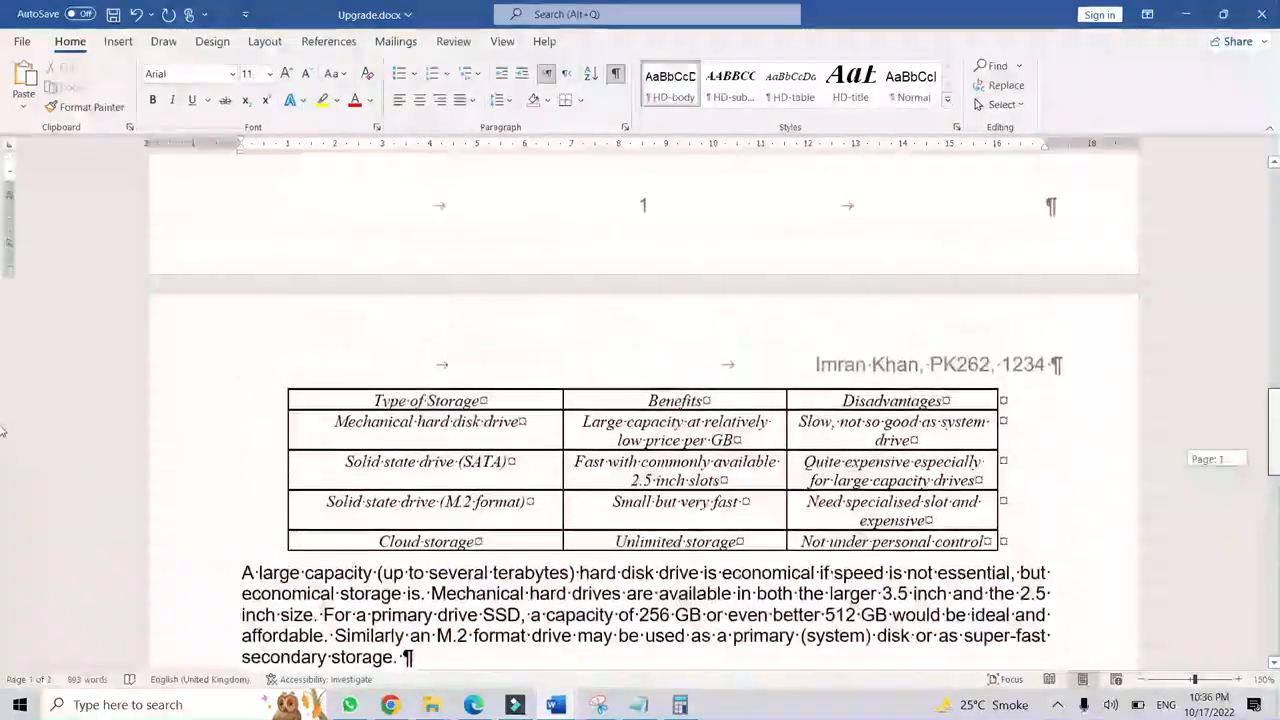
pyautogui.scroll(5, 5, 313)
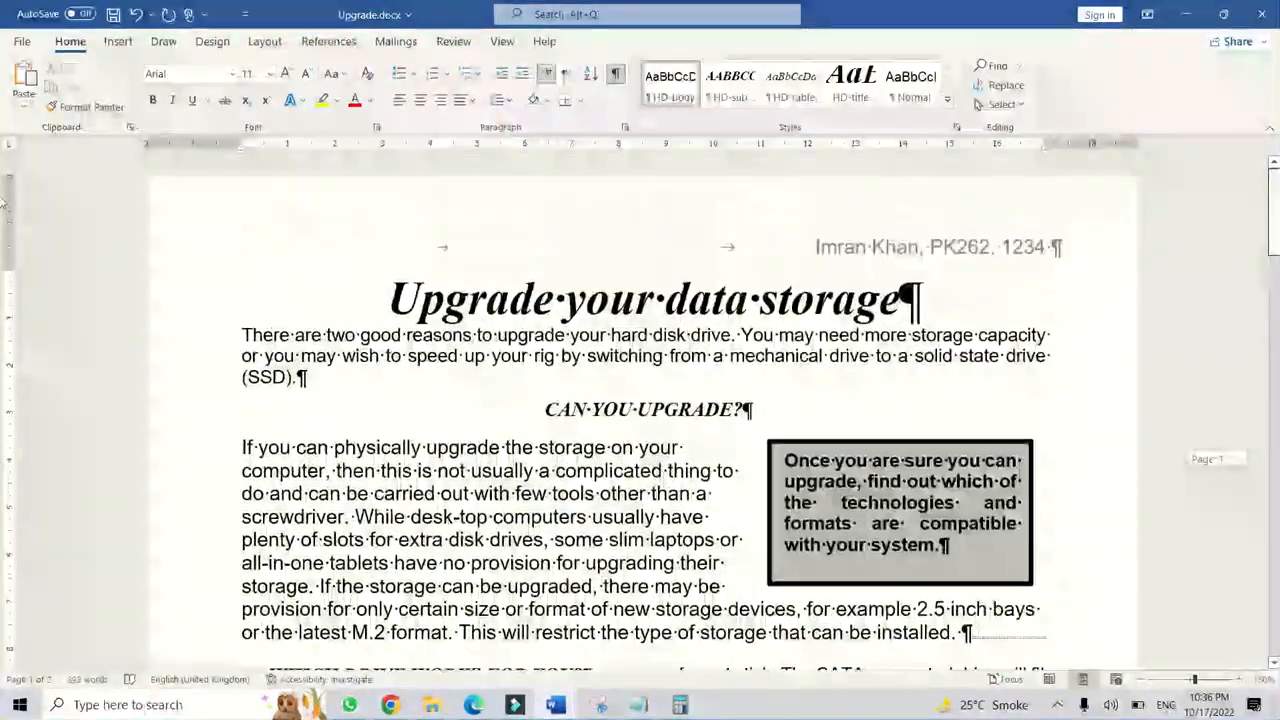
pyautogui.scroll(-10, 4, 350)
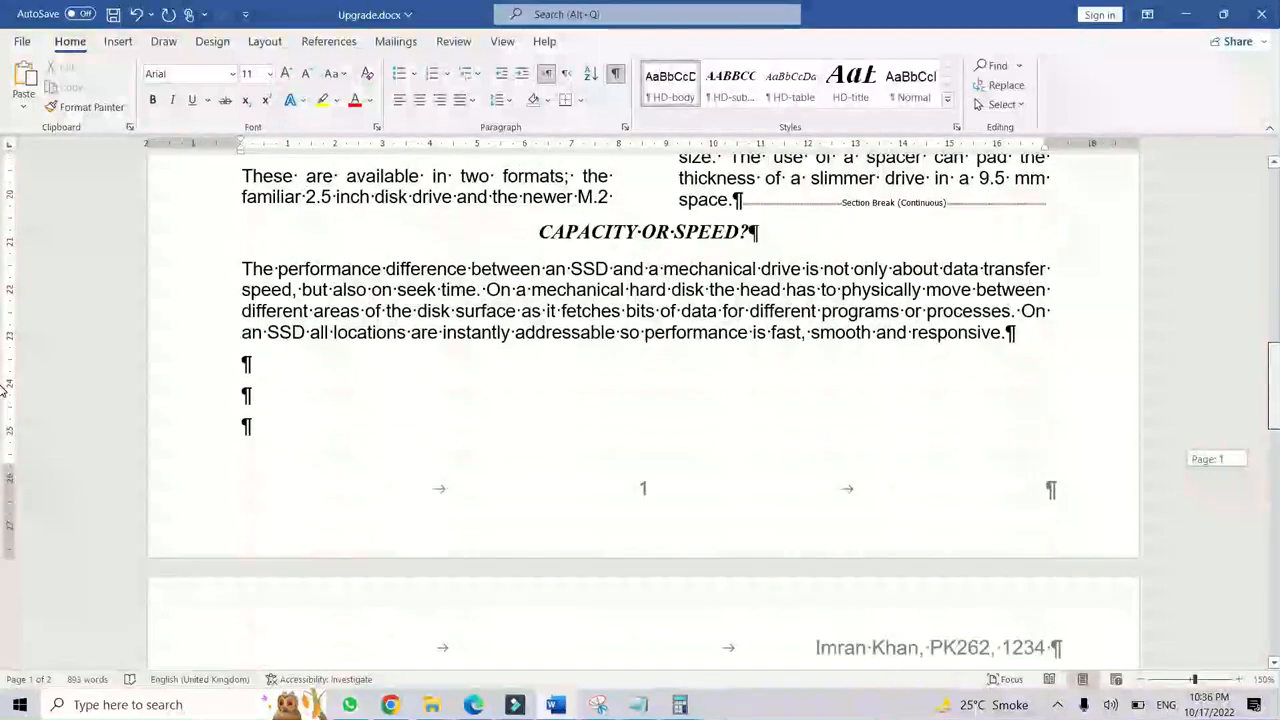
pyautogui.click(615, 73)
# Switch to the exam paper PDF and tick question 12's bullets on widows or orphans, the removed page break and blank pages.
pyautogui.click(476, 705)
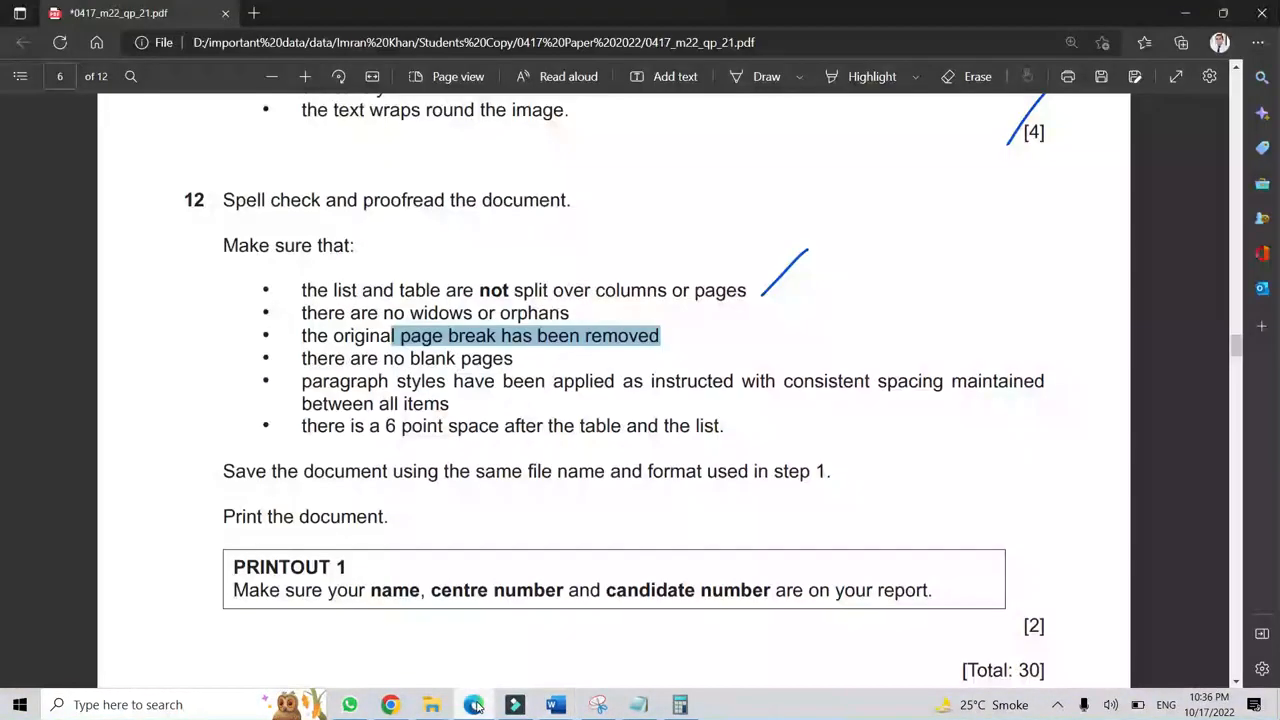
pyautogui.click(768, 77)
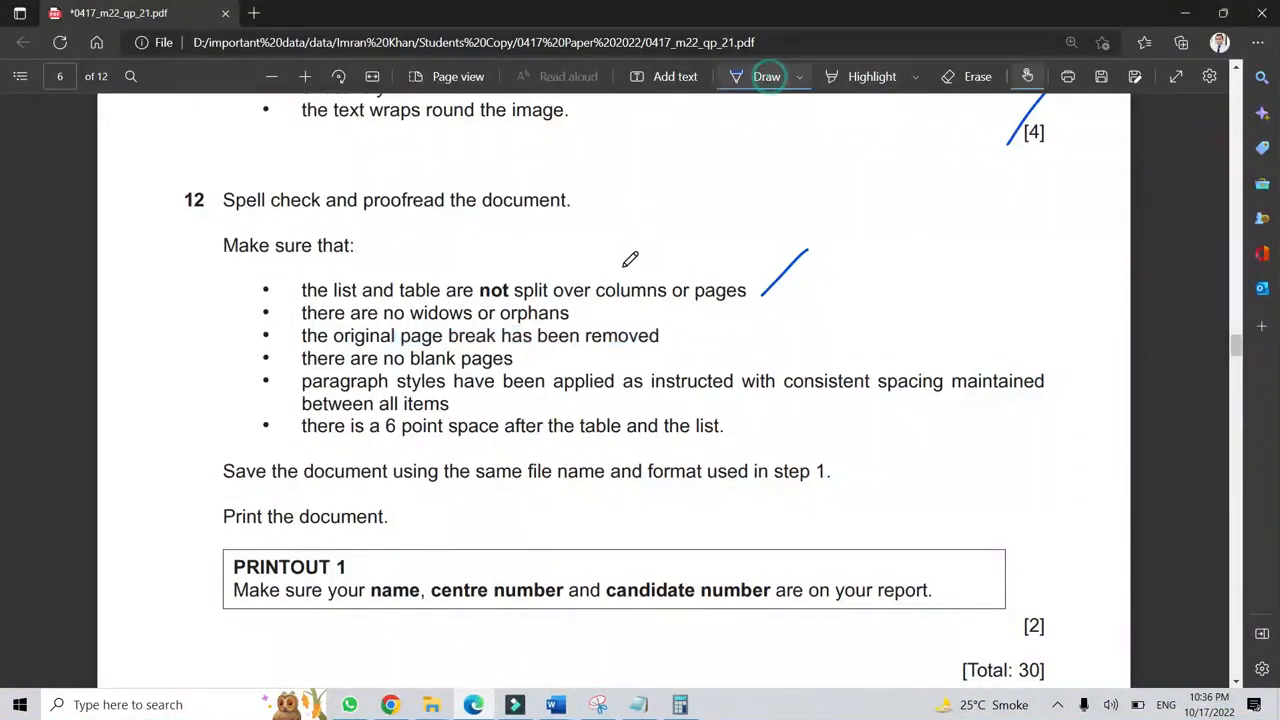
pyautogui.moveTo(580, 310); pyautogui.dragTo(615, 294)
pyautogui.moveTo(657, 337); pyautogui.dragTo(680, 328)
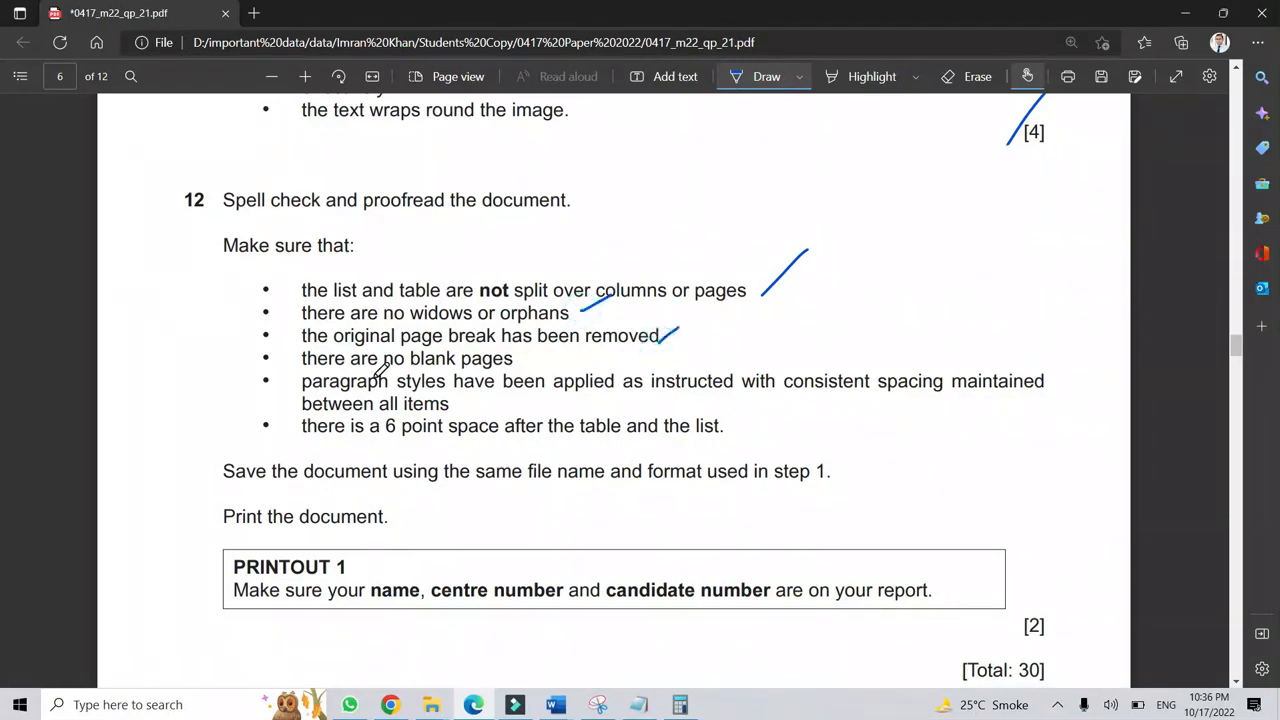
pyautogui.moveTo(521, 358); pyautogui.dragTo(560, 323)
pyautogui.scroll(-2, 740, 245)
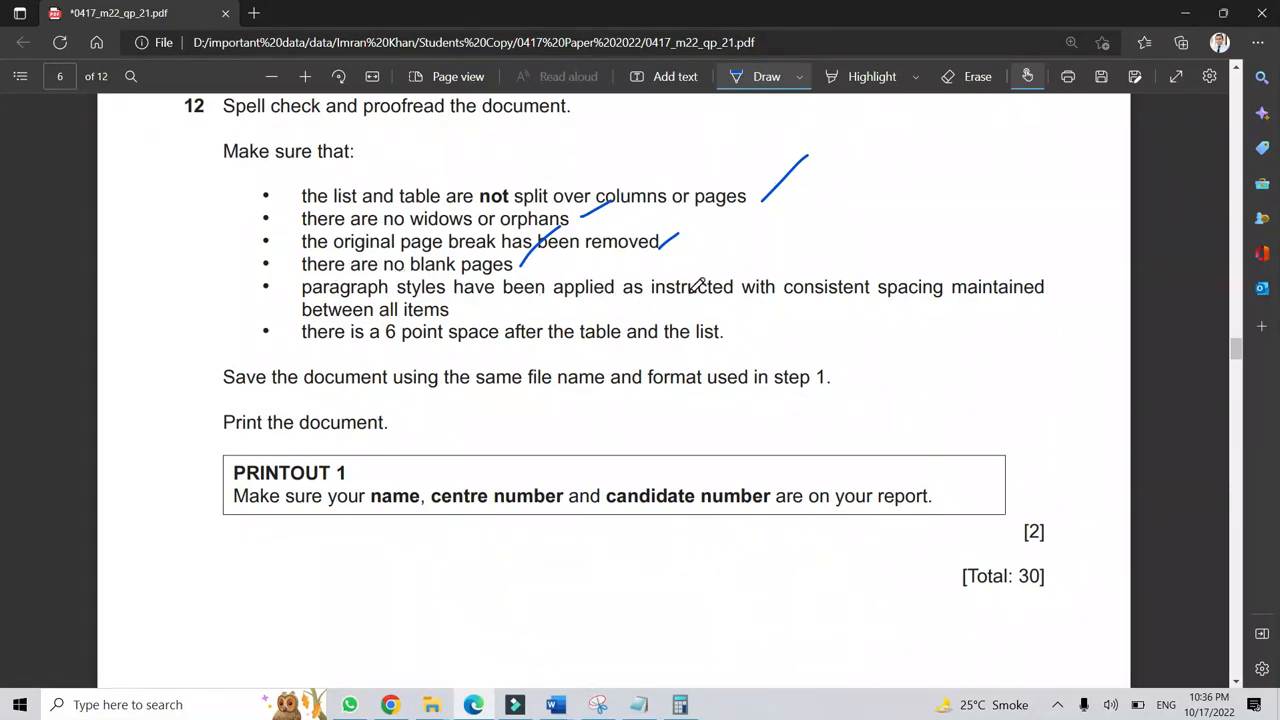
pyautogui.click(766, 84)
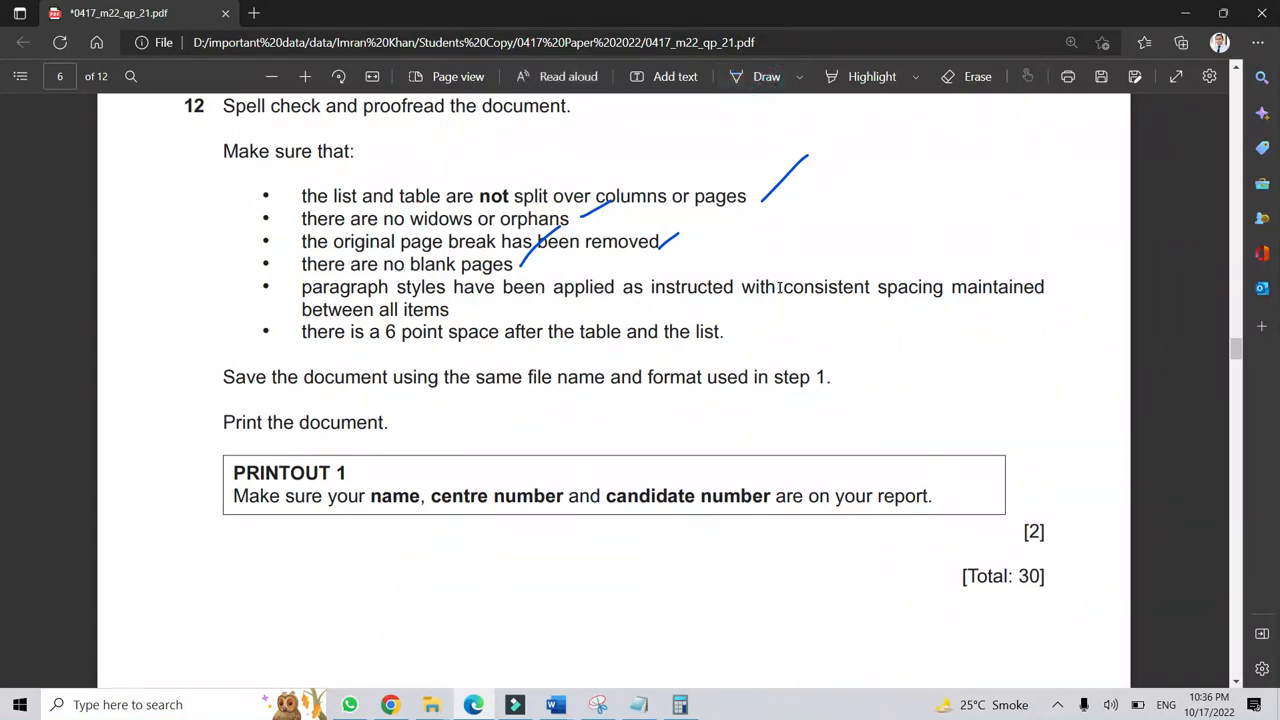
# Read question 12's requirement on paragraph styles and consistent spacing between all items, and switch to Upgrade.docx.
pyautogui.moveTo(786, 285); pyautogui.dragTo(1022, 288)
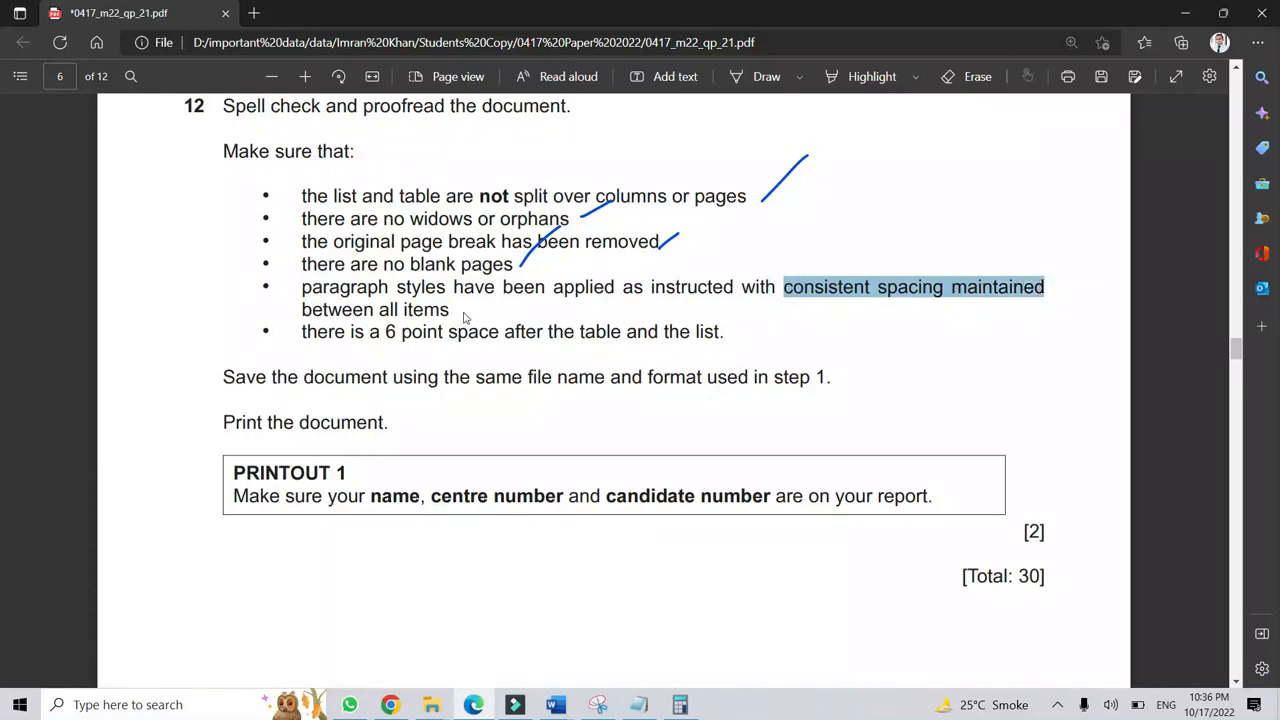
pyautogui.click(451, 310)
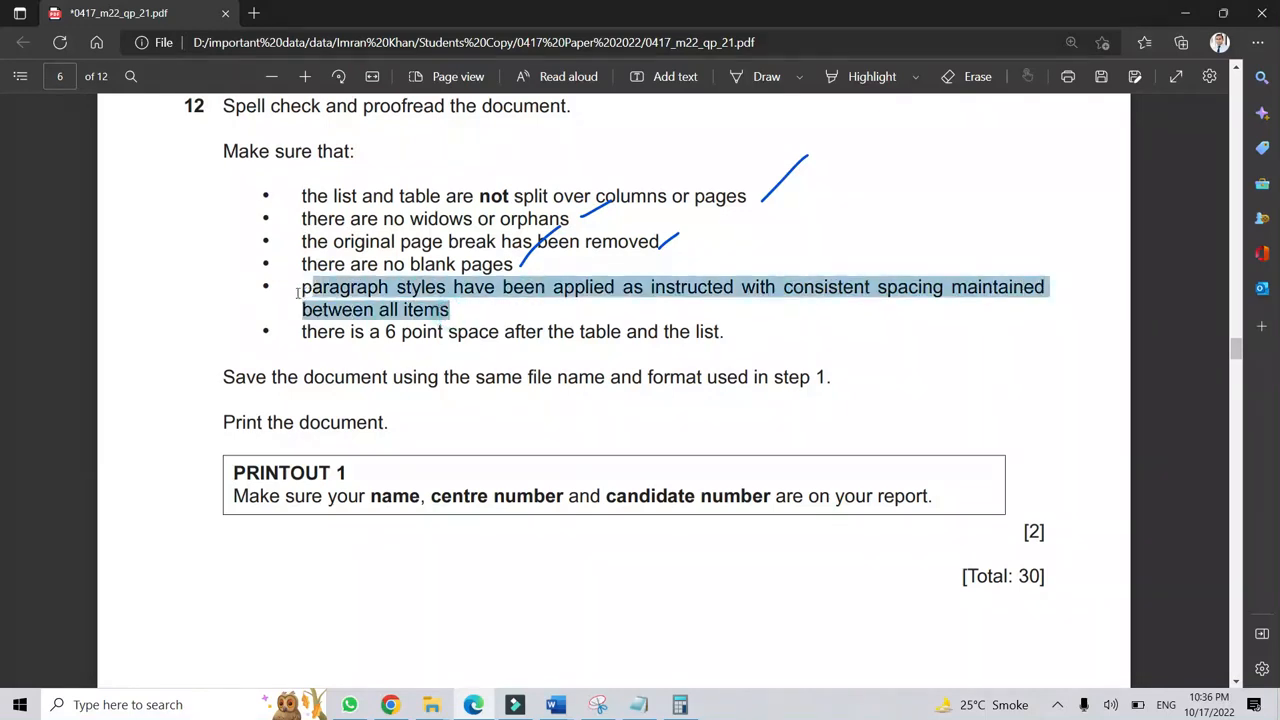
pyautogui.click(405, 315)
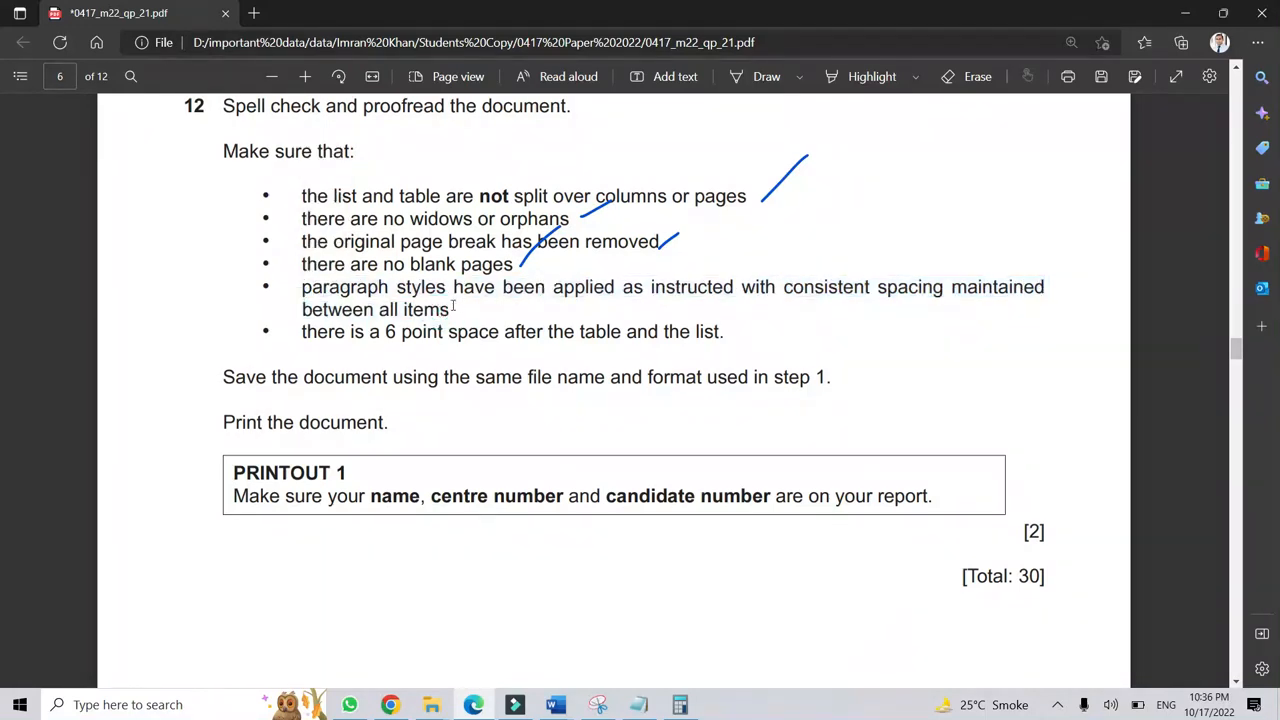
pyautogui.moveTo(453, 307); pyautogui.dragTo(303, 288)
pyautogui.doubleClick(440, 311)
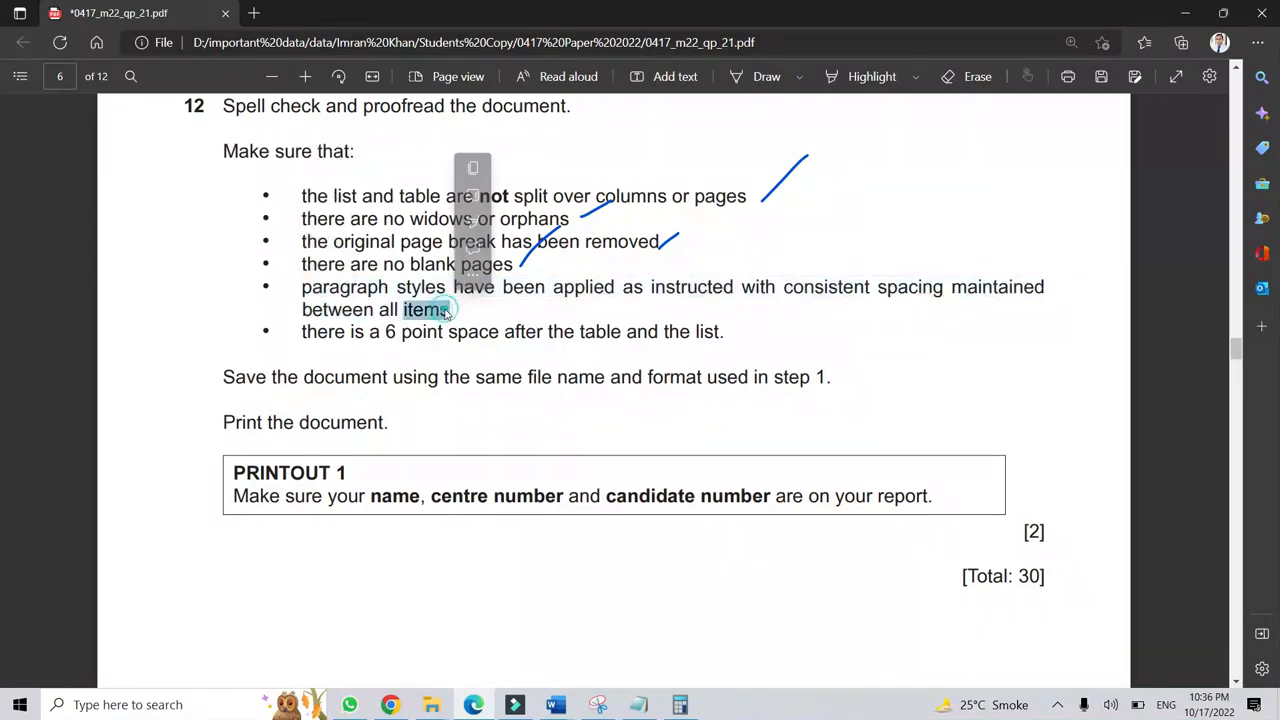
pyautogui.click(556, 705)
# Return to the first page, display the full list of styles and check the style of the introductory paragraph.
pyautogui.click(648, 666)
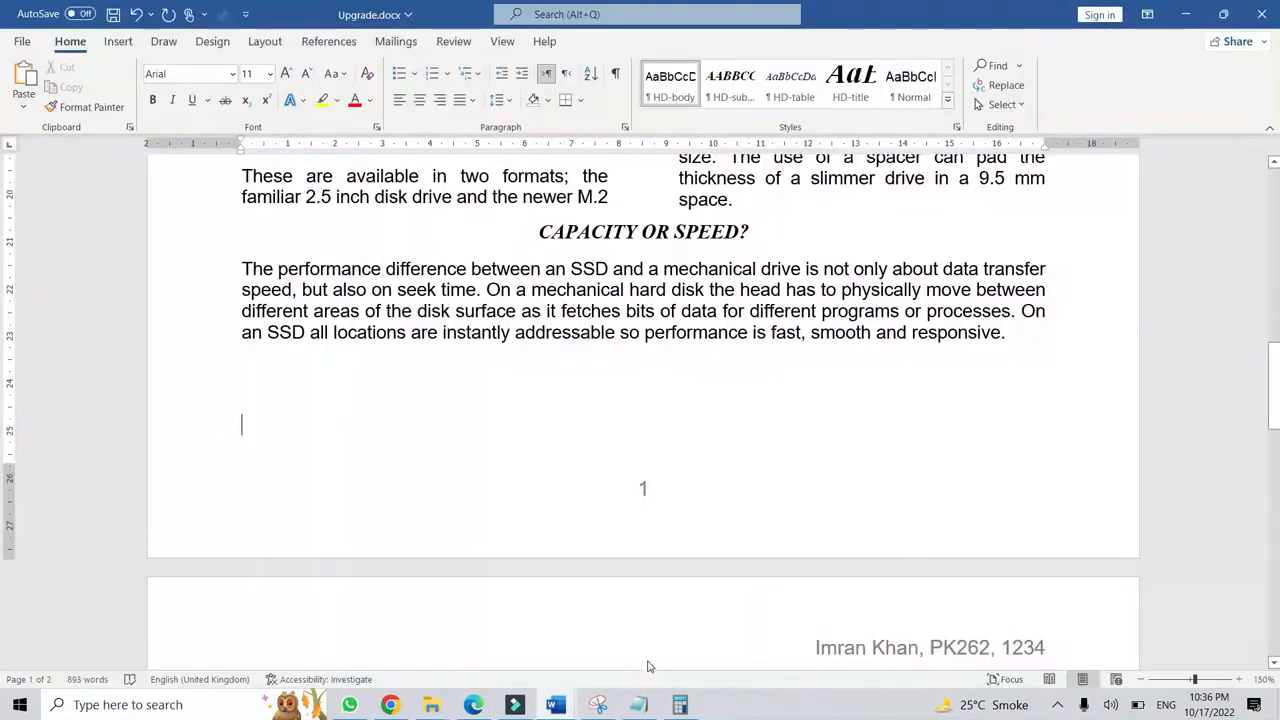
pyautogui.scroll(15, 648, 600)
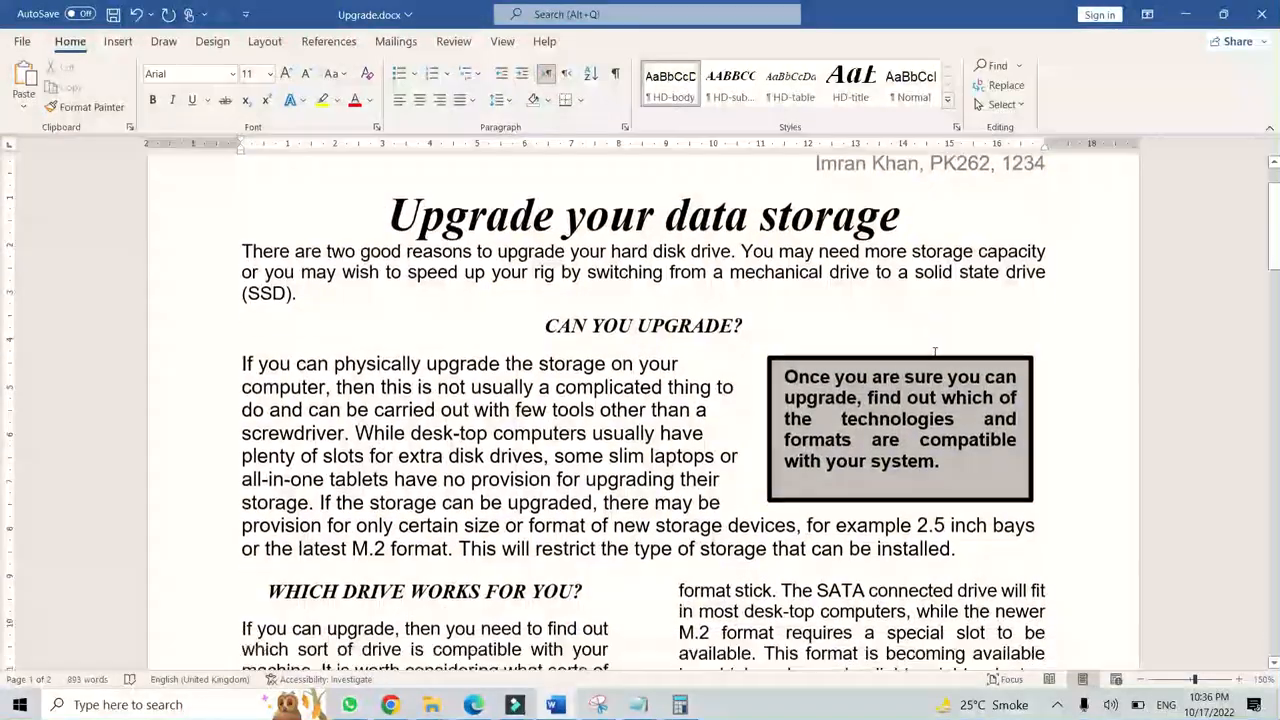
pyautogui.scroll(1, 935, 352)
pyautogui.click(403, 290)
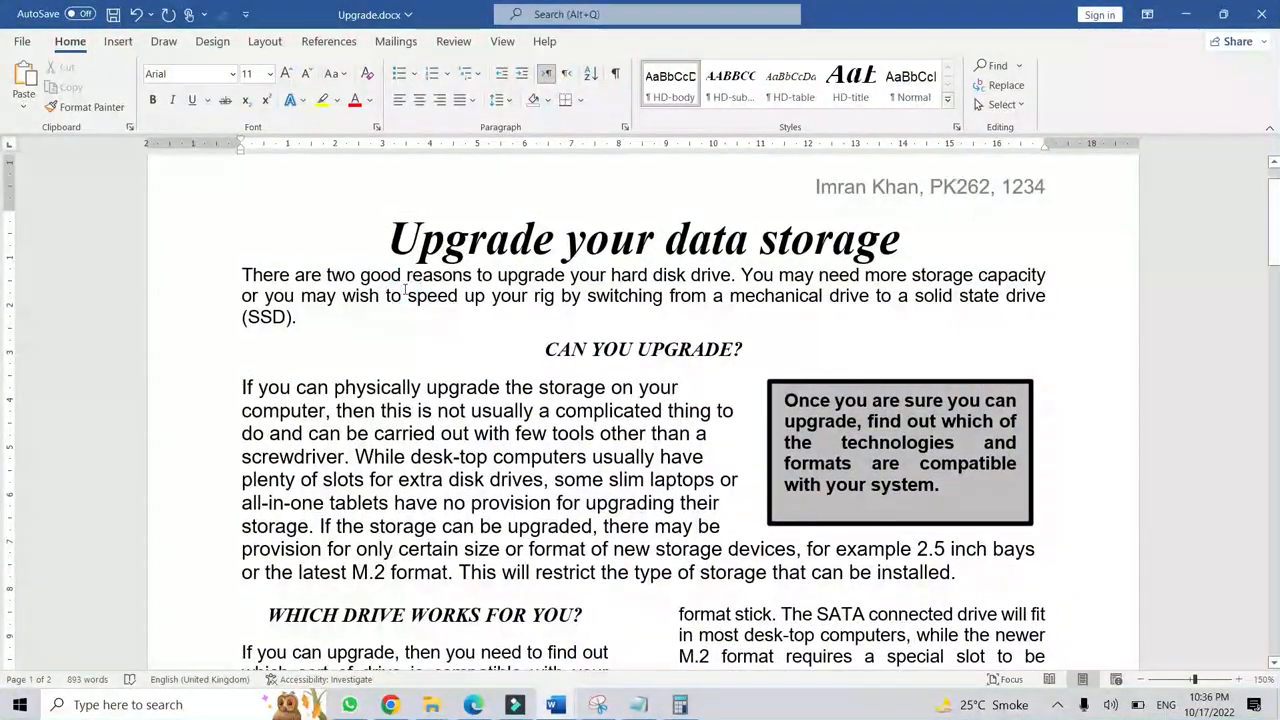
pyautogui.click(957, 127)
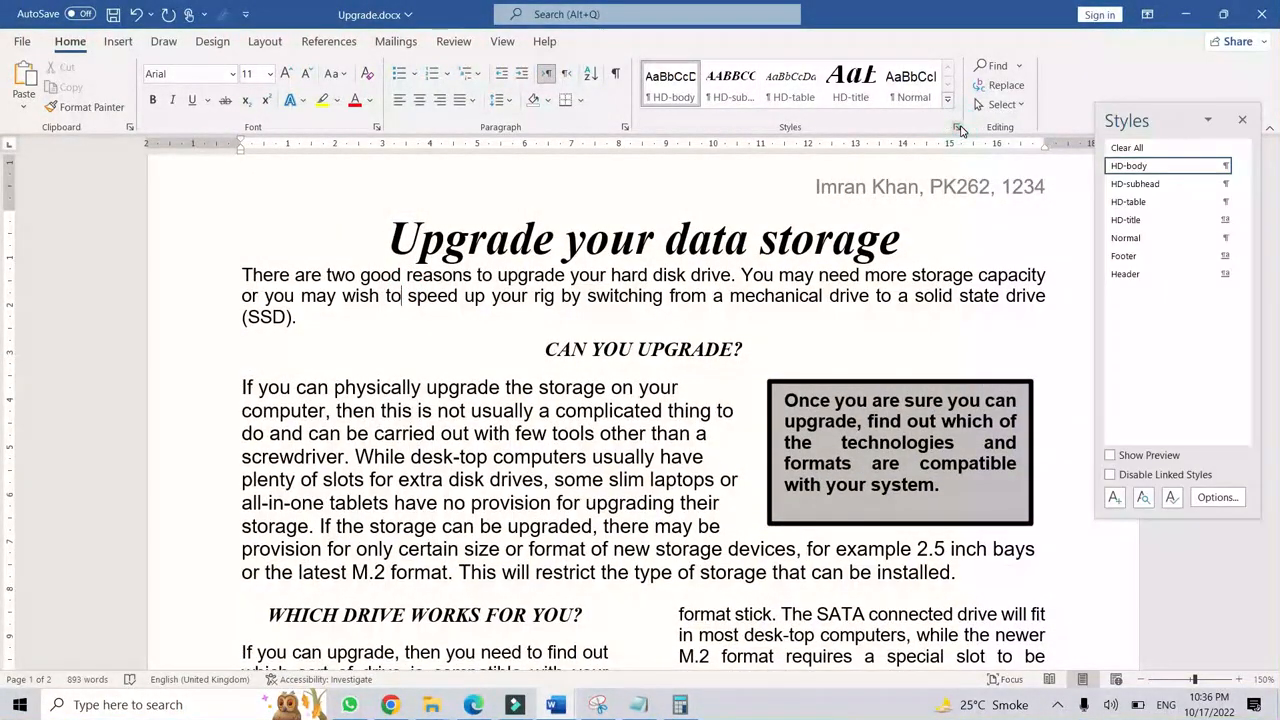
pyautogui.click(662, 295)
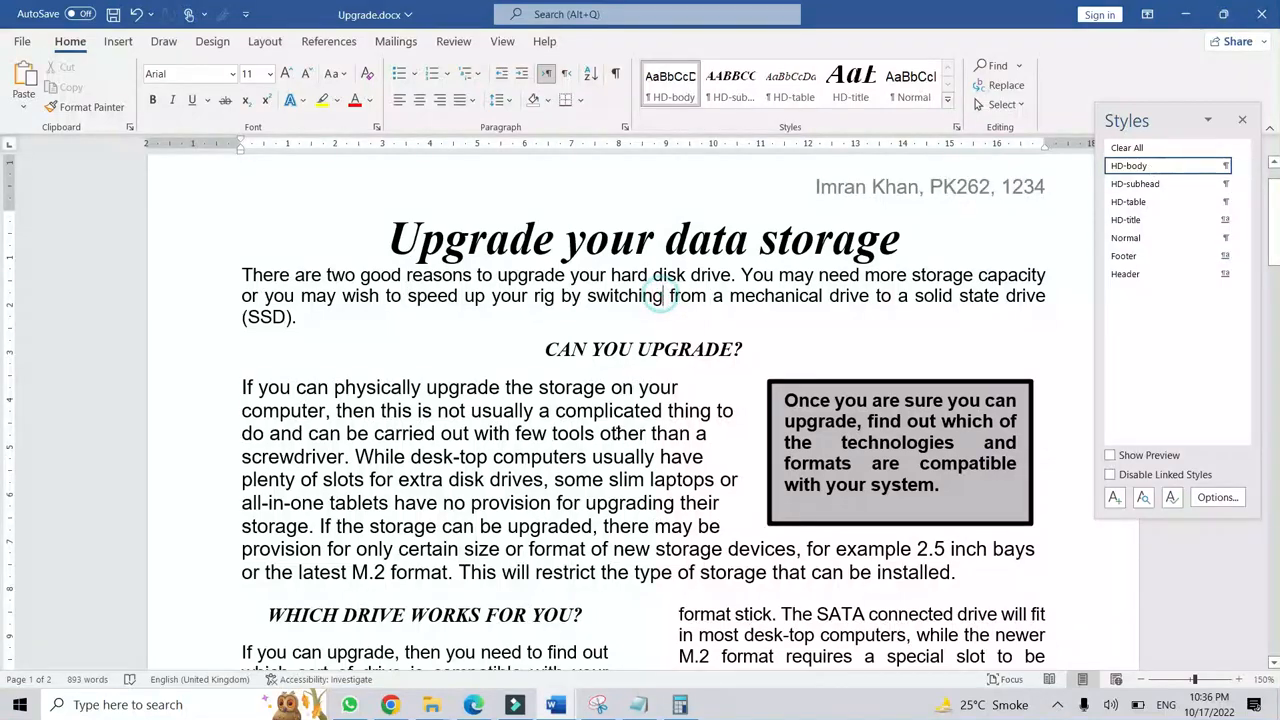
# Apply the HD-body style to the paragraph under the CAN YOU UPGRADE? subheading and deselect the text.
pyautogui.click(616, 430)
pyautogui.scroll(-1, 453, 419)
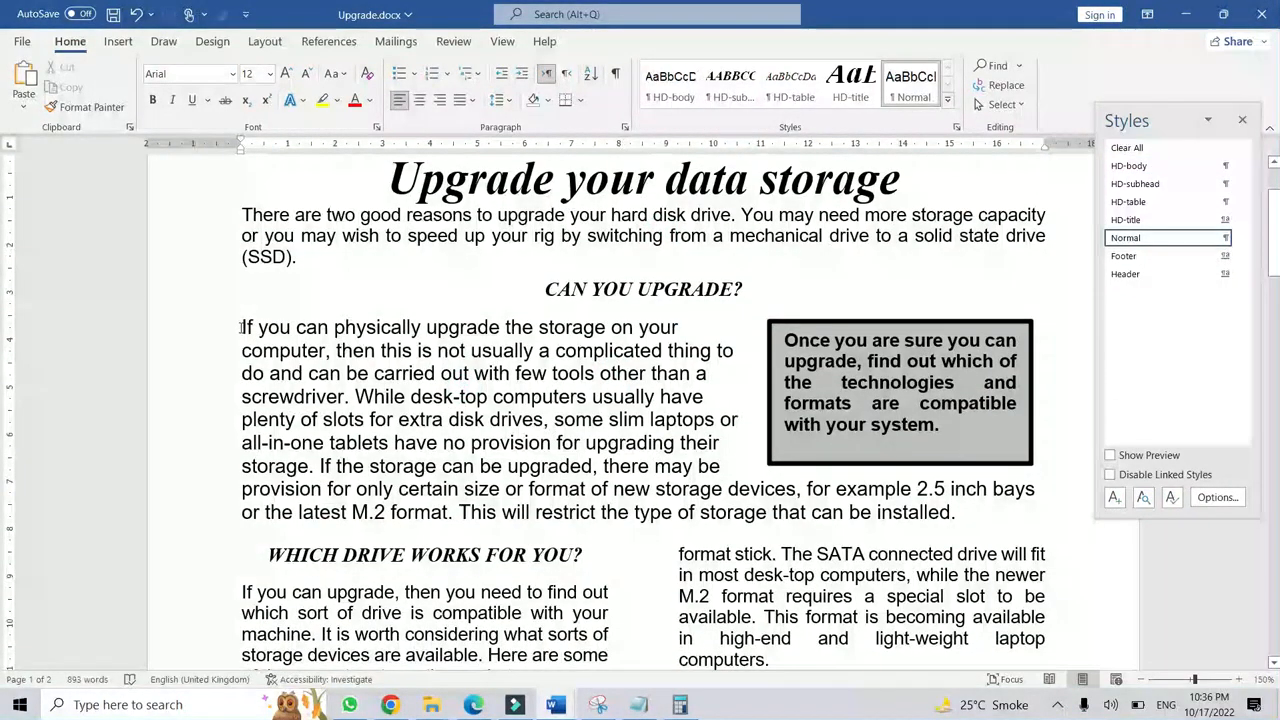
pyautogui.moveTo(341, 373); pyautogui.dragTo(955, 512)
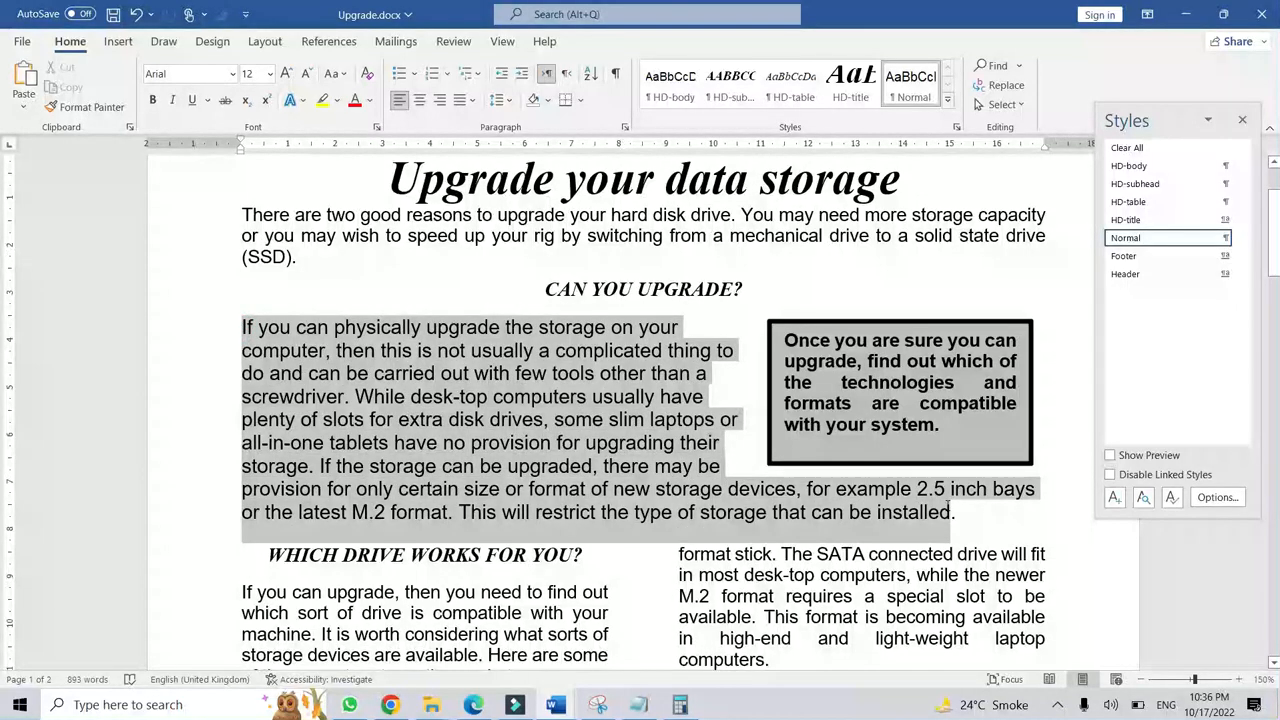
pyautogui.click(1128, 166)
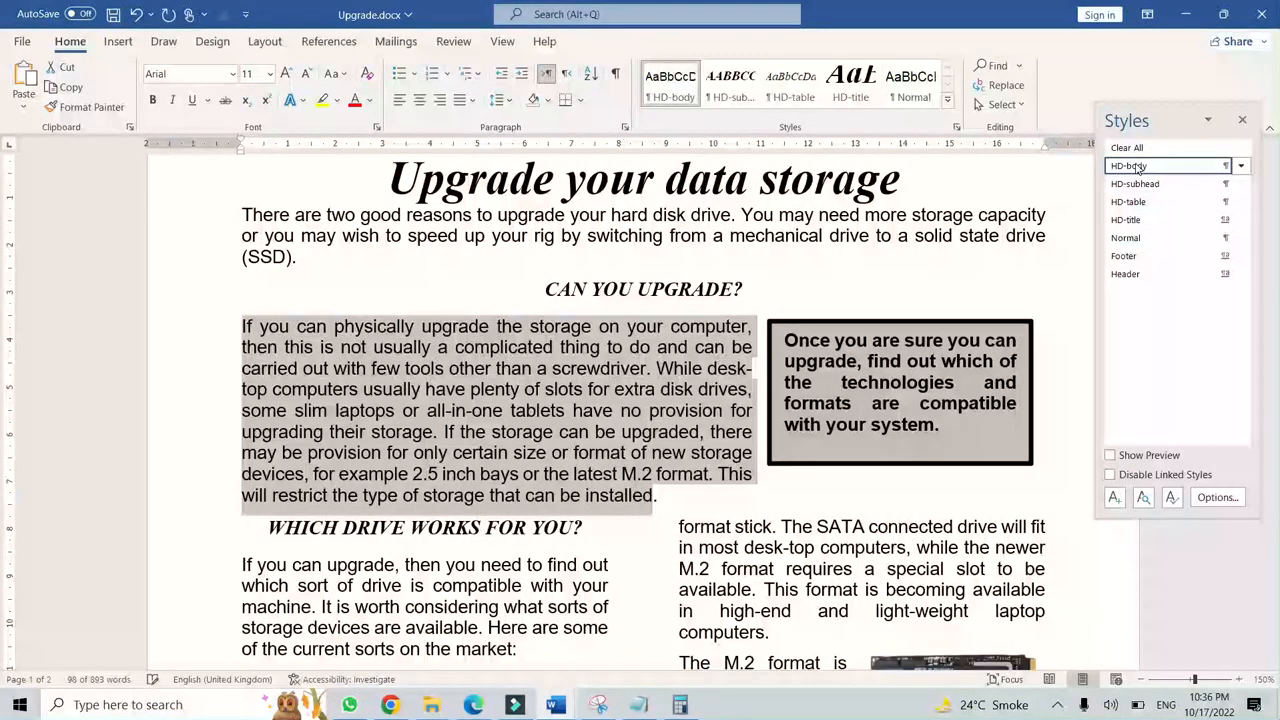
pyautogui.click(674, 495)
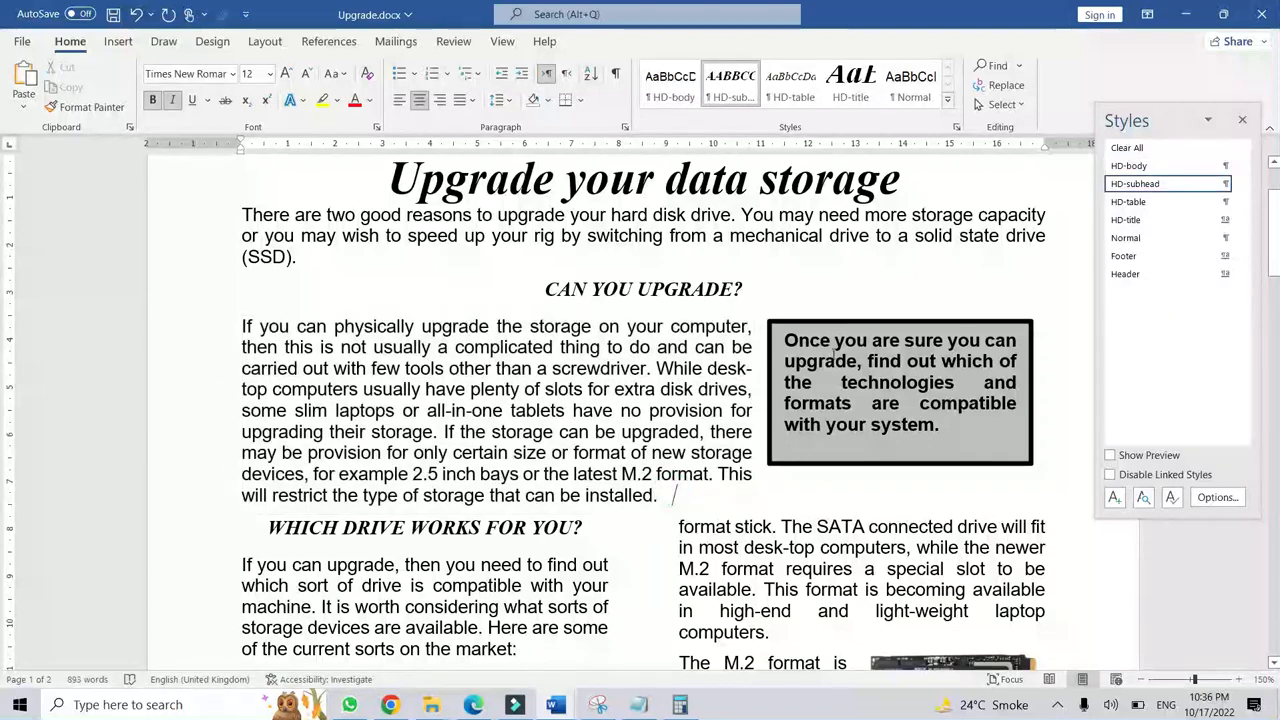
# Shorten the grey text box beside the CAN YOU UPGRADE? paragraph, align it with the paragraph's top and the page's right margin, and deselect it.
pyautogui.click(794, 322)
pyautogui.moveTo(794, 322)
pyautogui.mouseDown()
pyautogui.moveTo(733, 322)
pyautogui.moveTo(789, 330)
pyautogui.mouseUp()
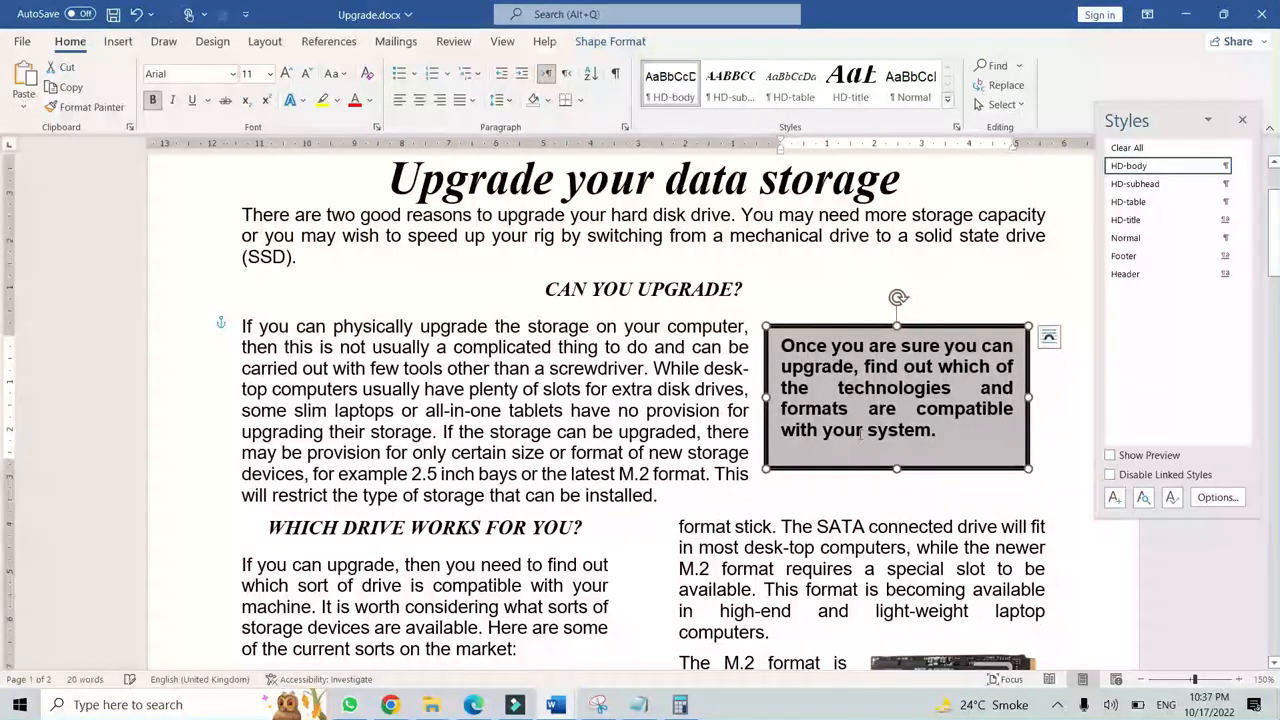
pyautogui.moveTo(893, 467); pyautogui.dragTo(897, 451)
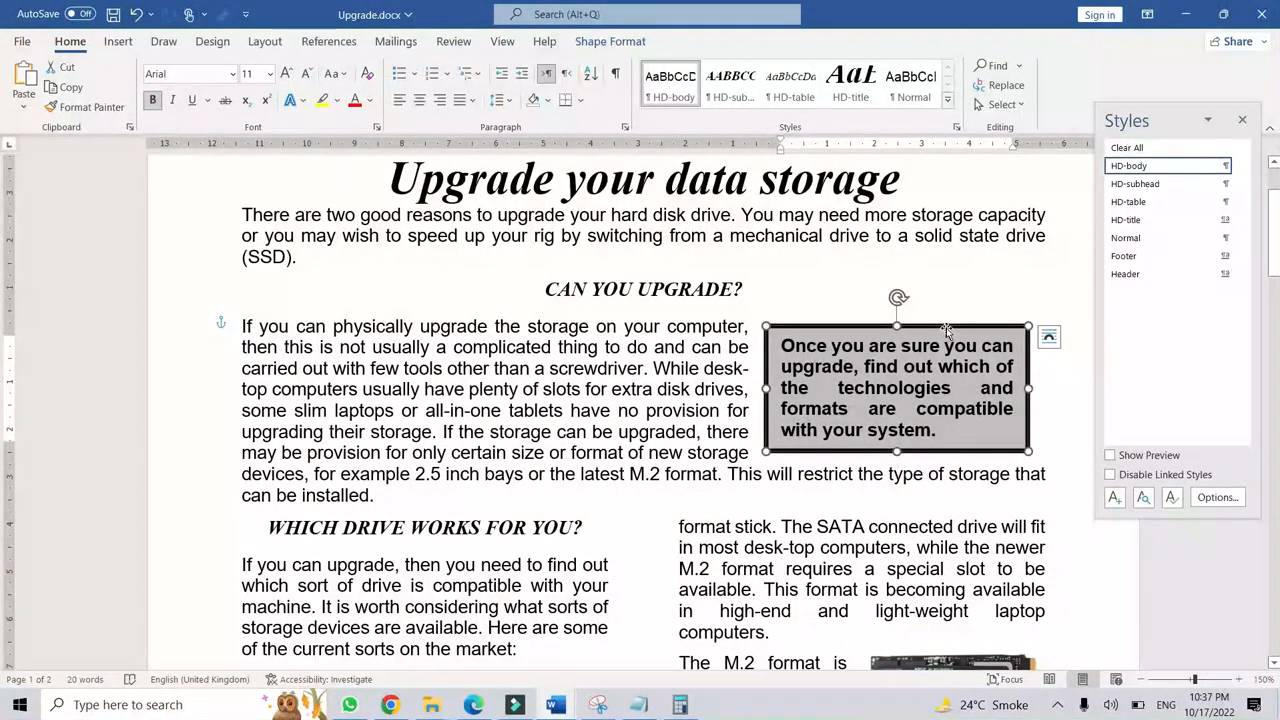
pyautogui.moveTo(946, 330); pyautogui.dragTo(959, 325)
pyautogui.click(703, 425)
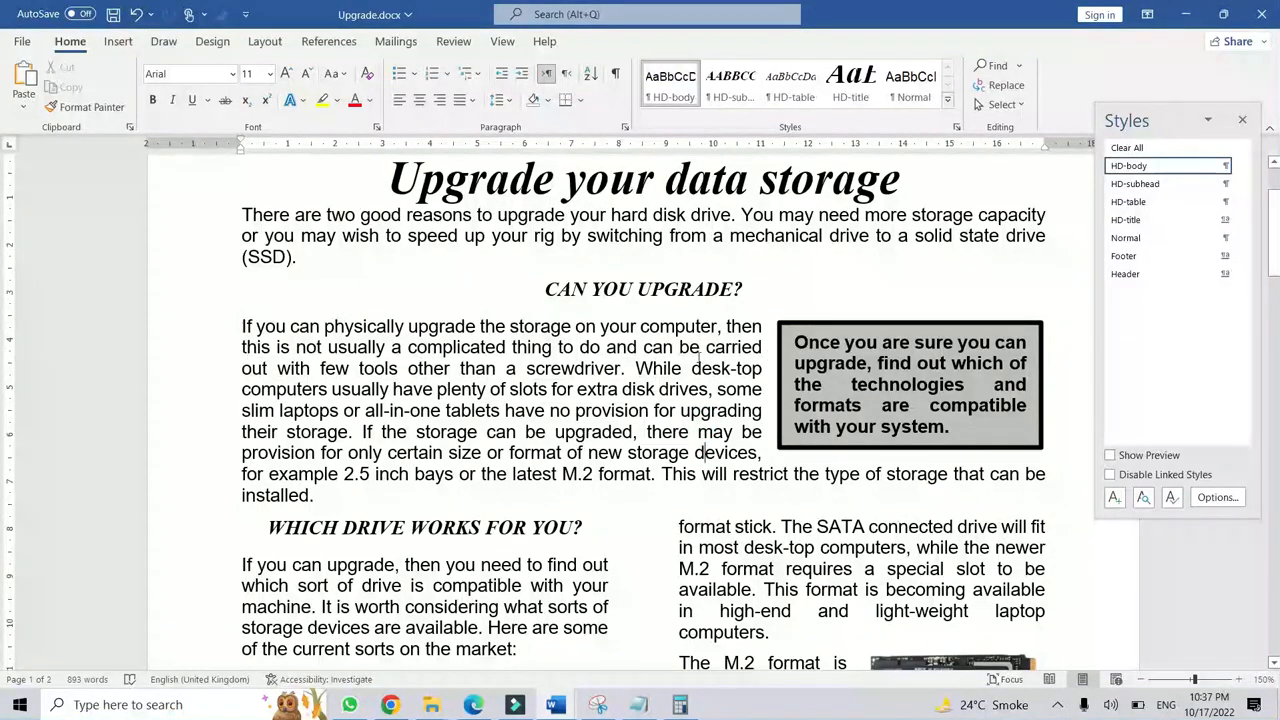
# Check the applied style of each body paragraph on the first page, from the two-column text down to the CAPACITY OR SPEED? section.
pyautogui.scroll(-2, 700, 348)
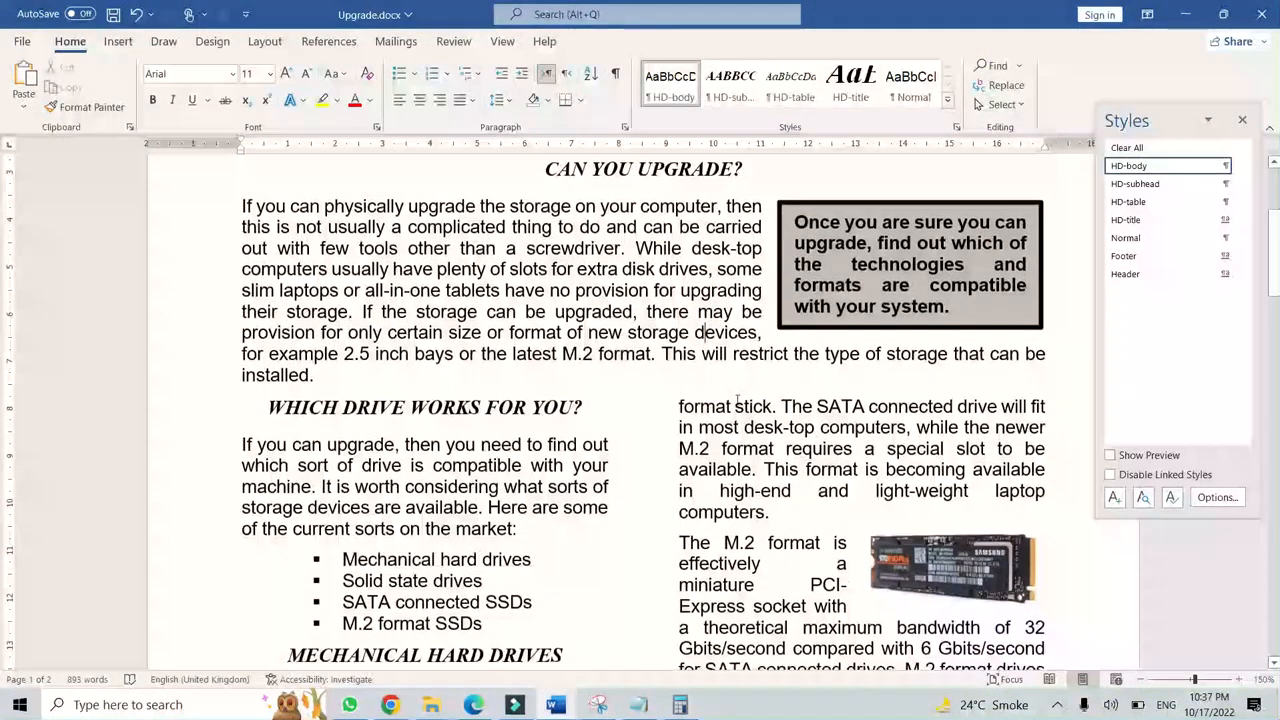
pyautogui.scroll(-1, 737, 400)
pyautogui.click(262, 432)
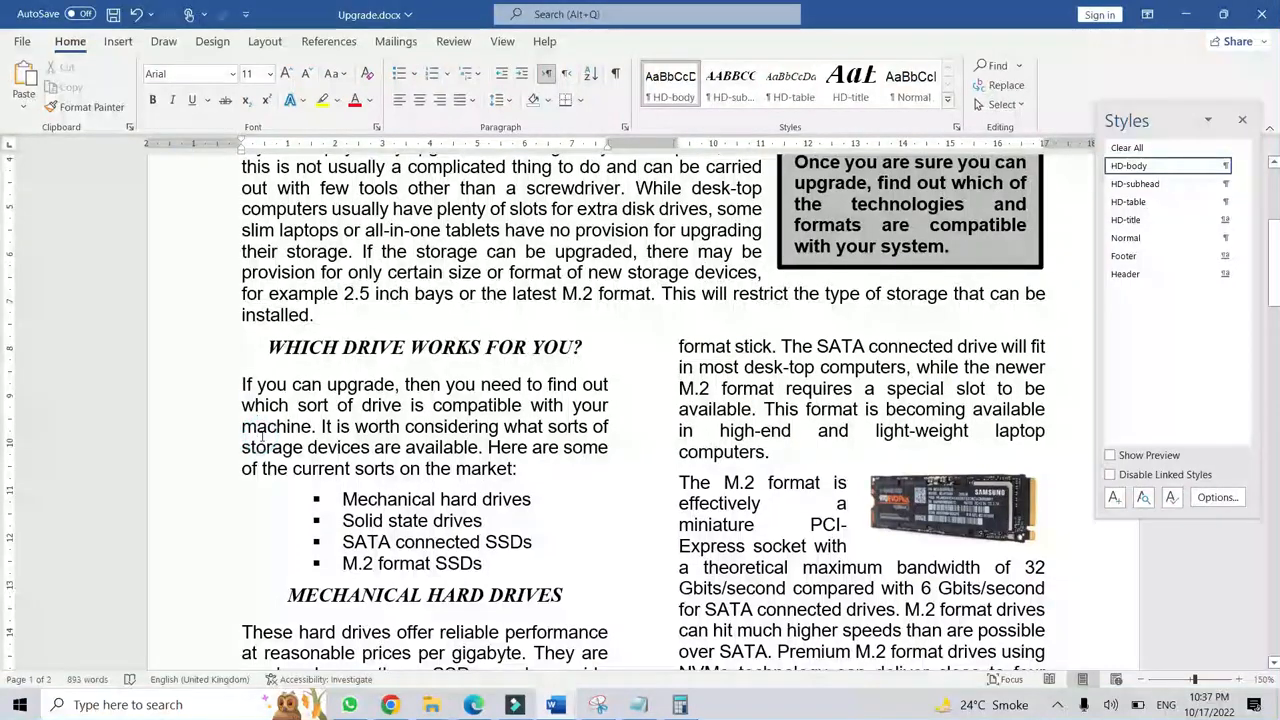
pyautogui.click(866, 388)
pyautogui.scroll(-5, 866, 388)
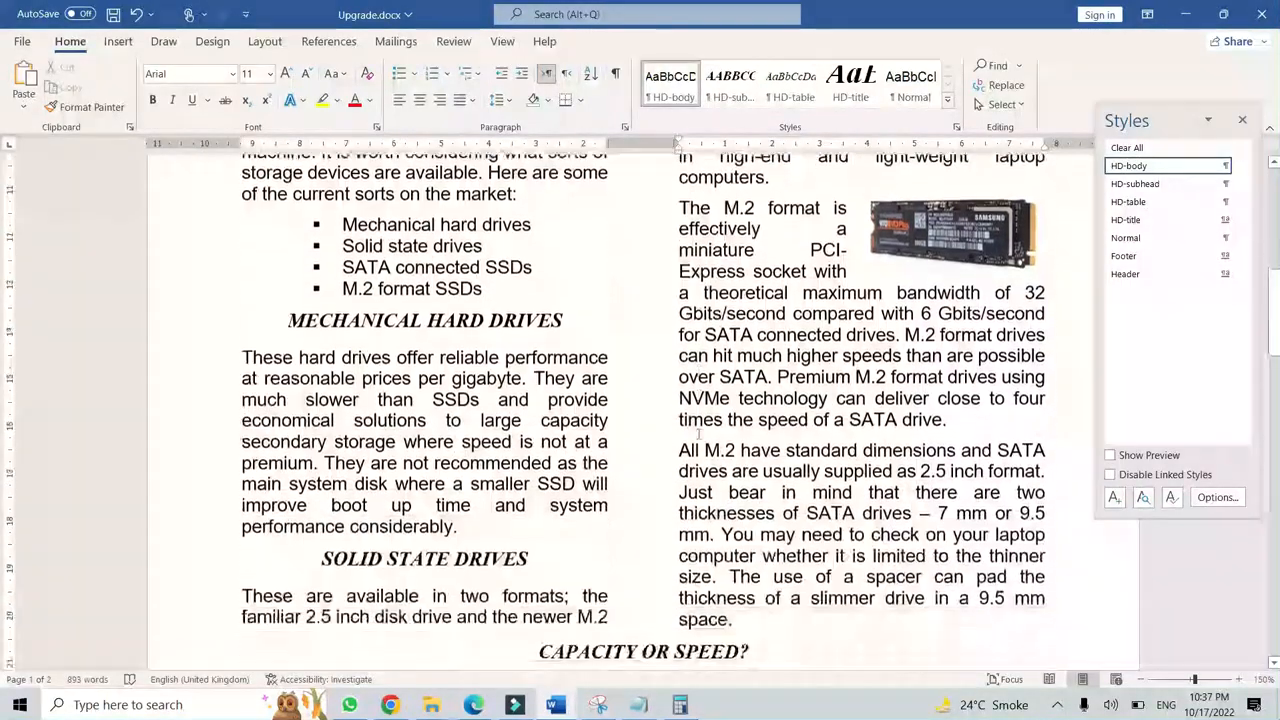
pyautogui.click(505, 395)
pyautogui.scroll(-3, 546, 403)
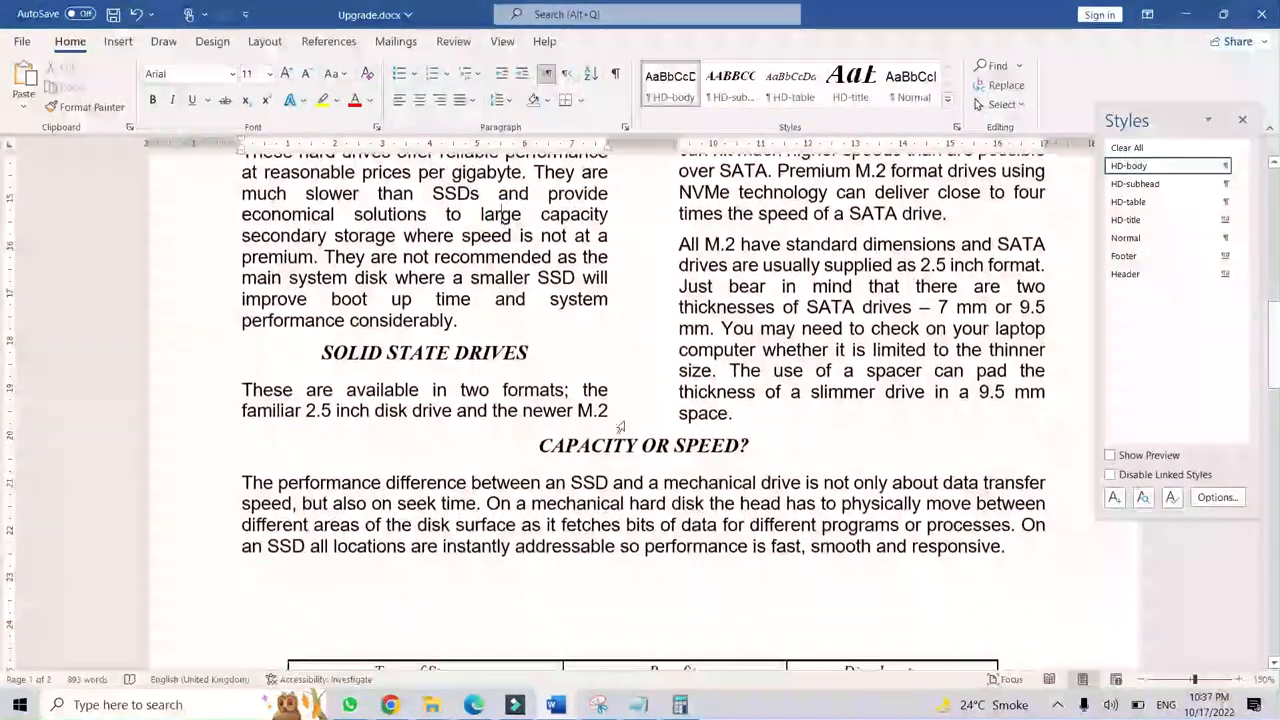
pyautogui.click(546, 403)
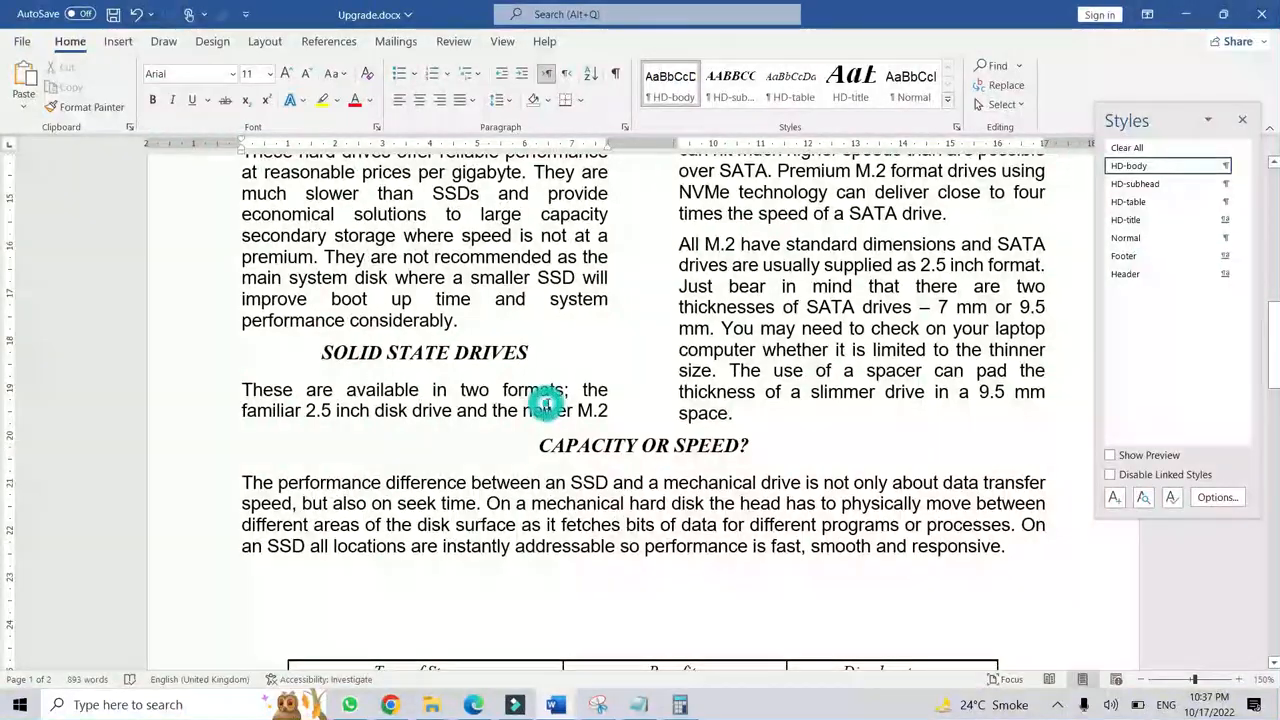
pyautogui.click(873, 370)
pyautogui.scroll(-2, 627, 440)
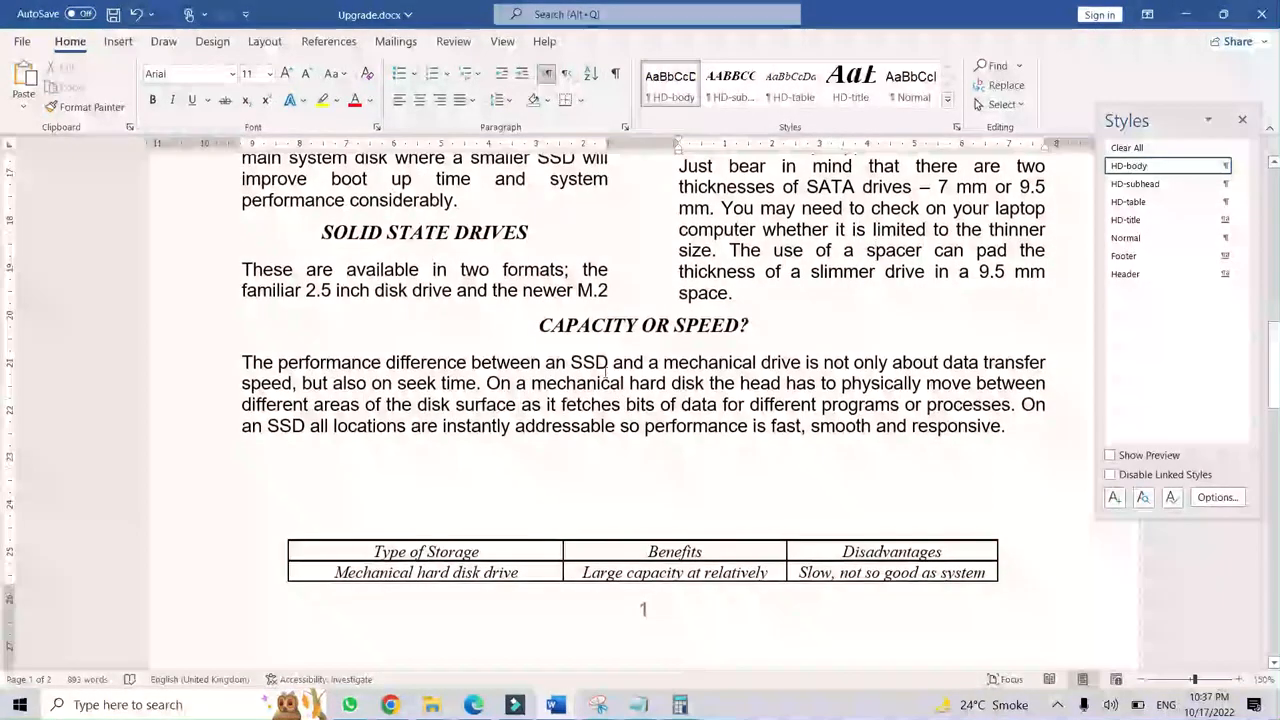
pyautogui.click(608, 369)
pyautogui.scroll(-3, 688, 463)
pyautogui.scroll(-5, 688, 463)
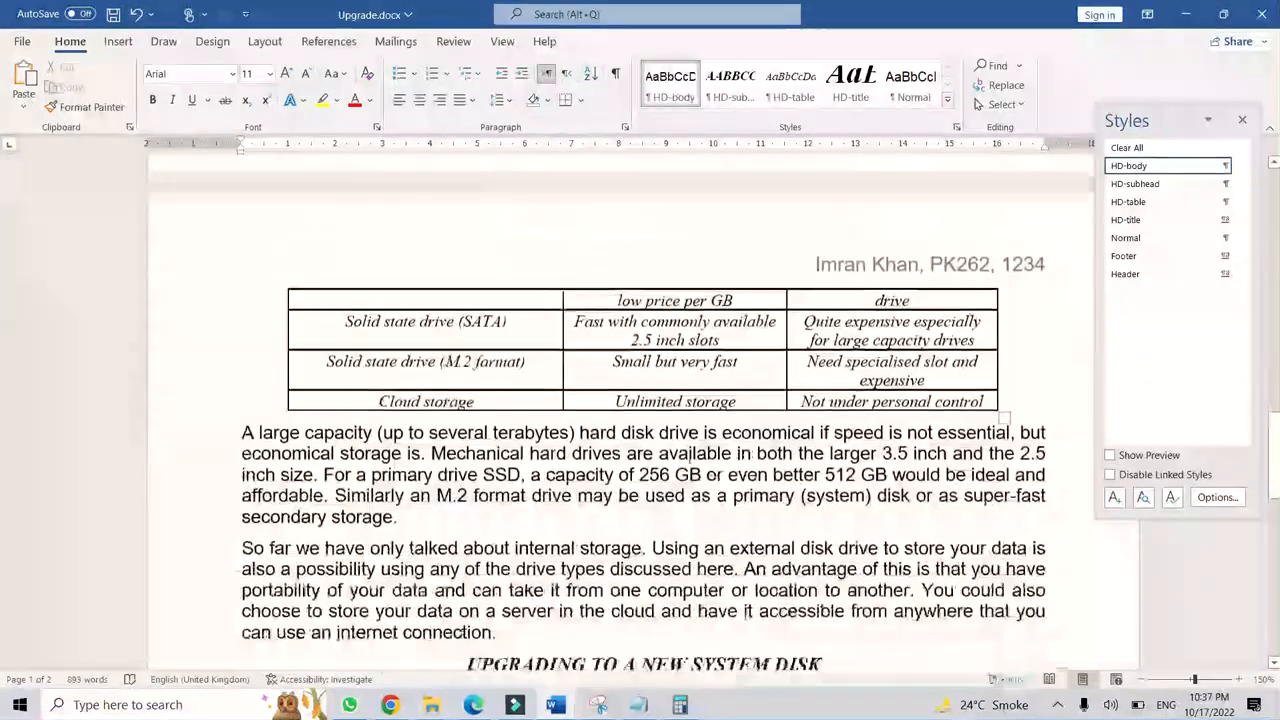
# Move the whole storage comparison table onto the second page from the blank line above it.
pyautogui.scroll(5, 698, 405)
pyautogui.click(716, 401)
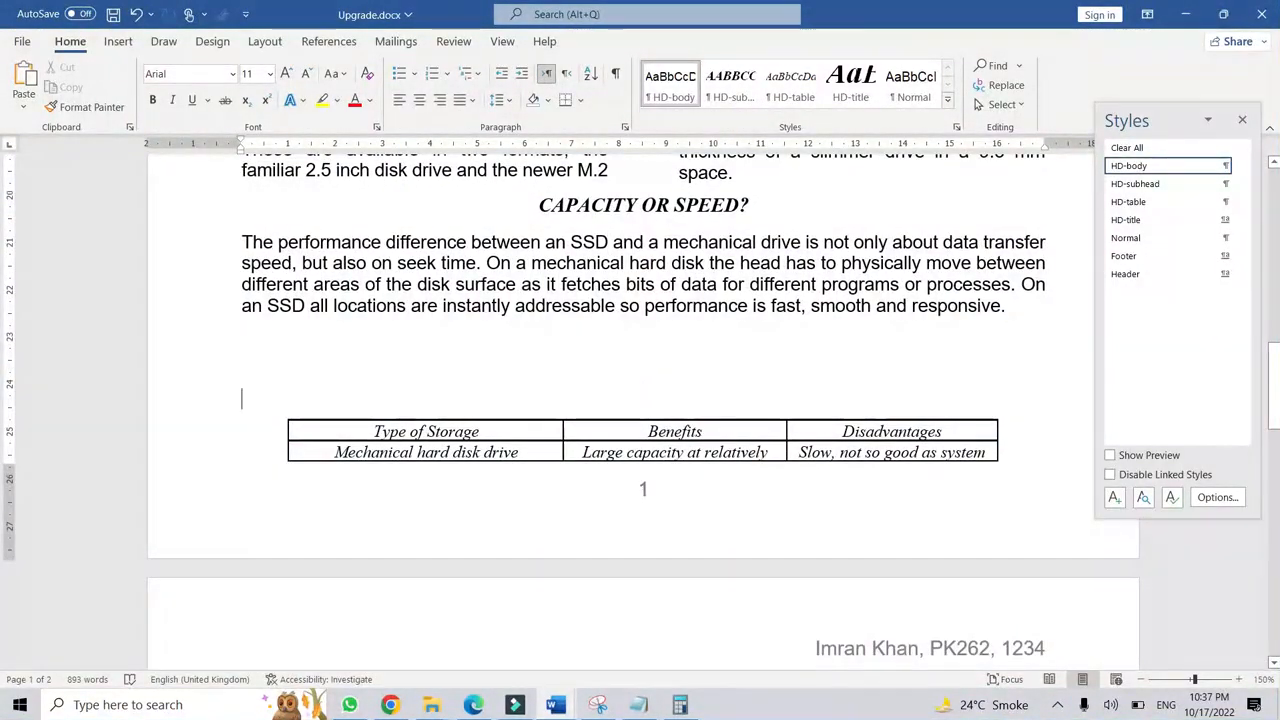
pyautogui.hotkey('ctrl', 'z')
# Check the styles of the second page's paragraphs and subheading, from below the table to the closing Good luck line.
pyautogui.scroll(-8, 629, 386)
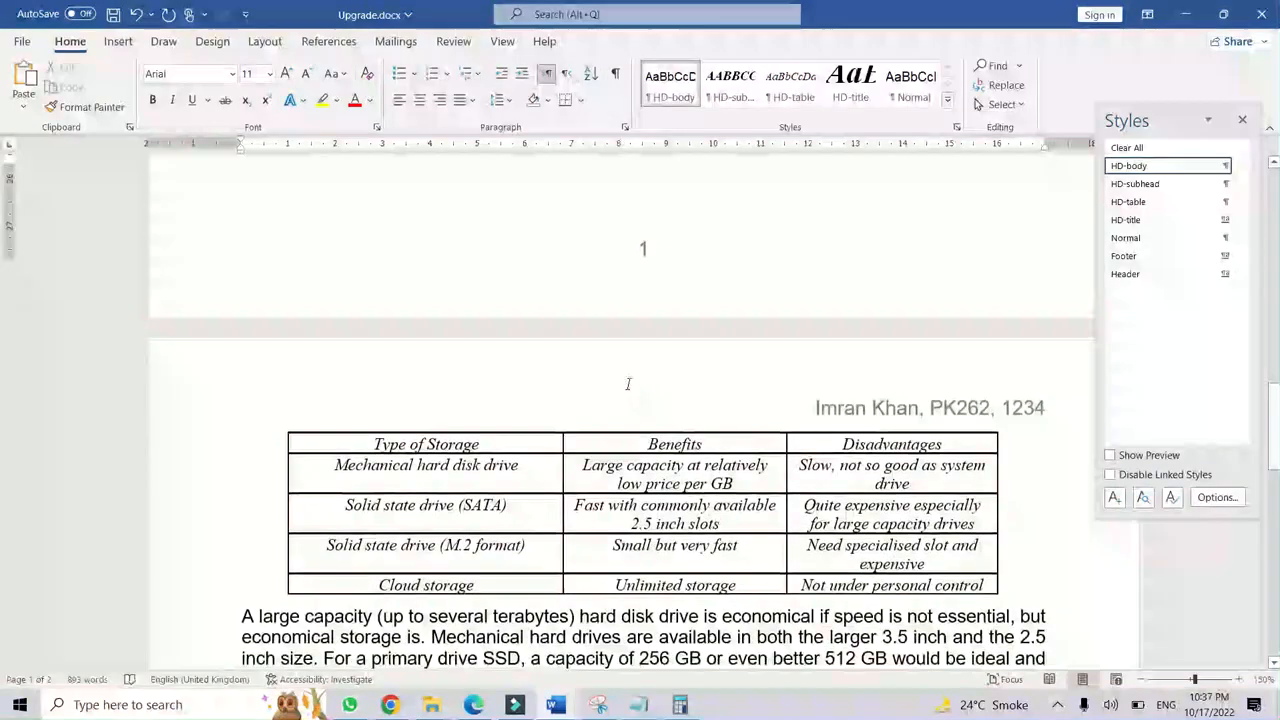
pyautogui.click(436, 318)
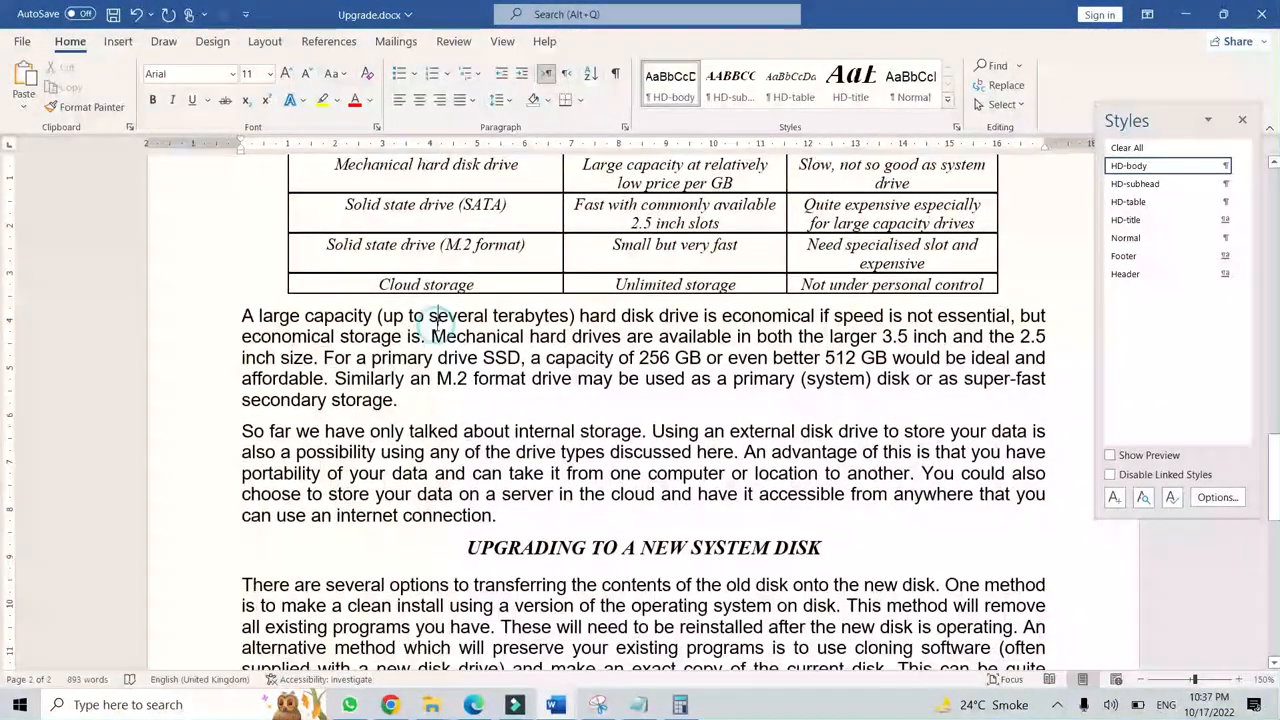
pyautogui.click(462, 384)
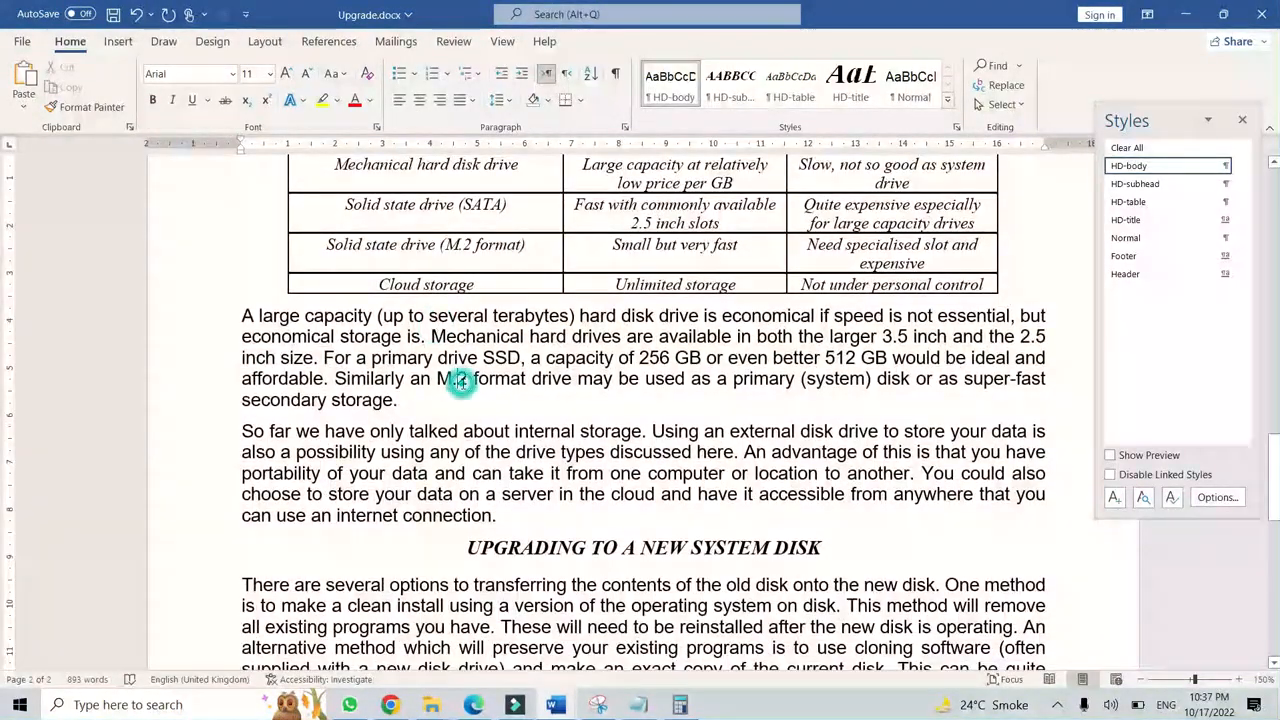
pyautogui.scroll(-1, 436, 458)
pyautogui.click(426, 447)
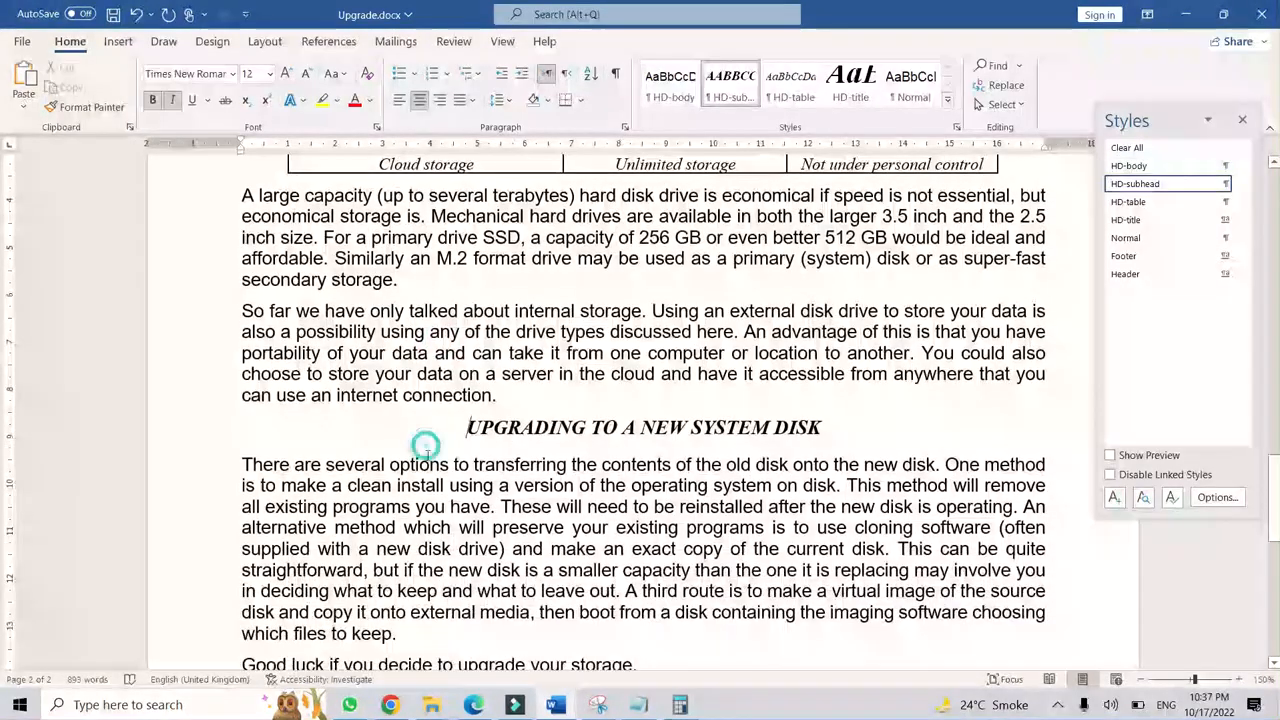
pyautogui.click(432, 476)
pyautogui.scroll(-1, 432, 476)
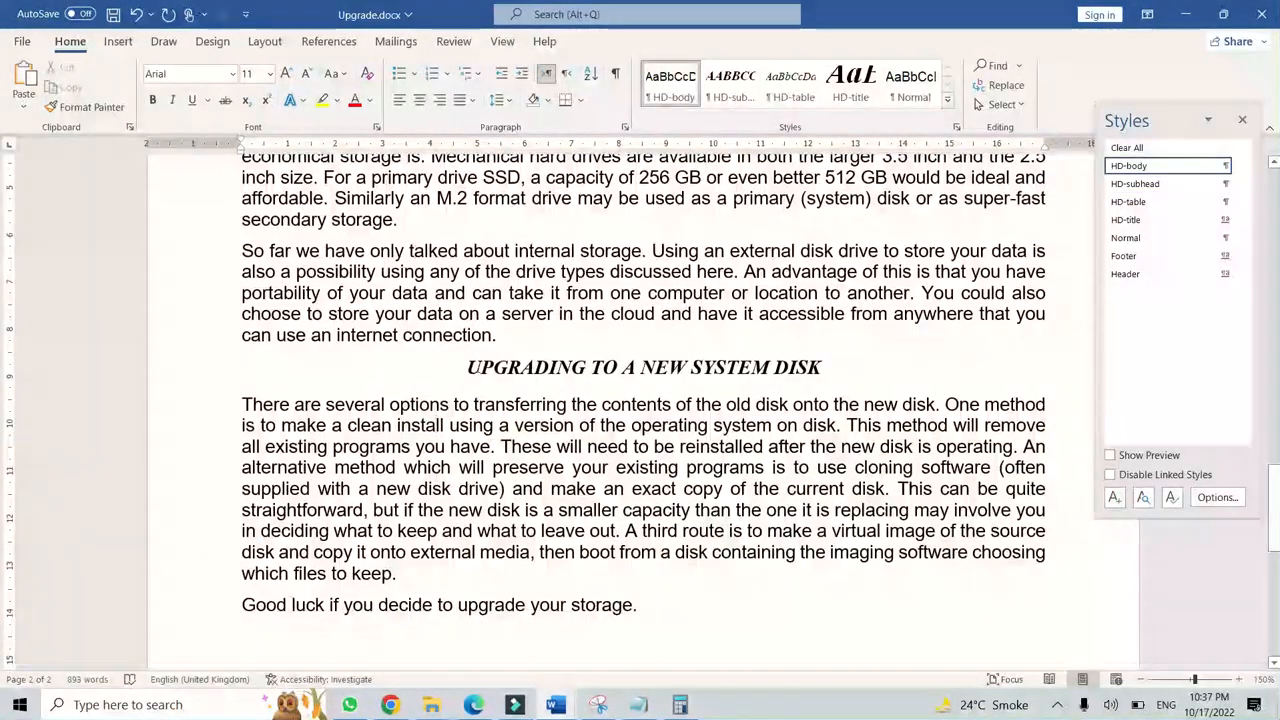
pyautogui.click(486, 310)
pyautogui.click(493, 485)
pyautogui.scroll(-1, 493, 485)
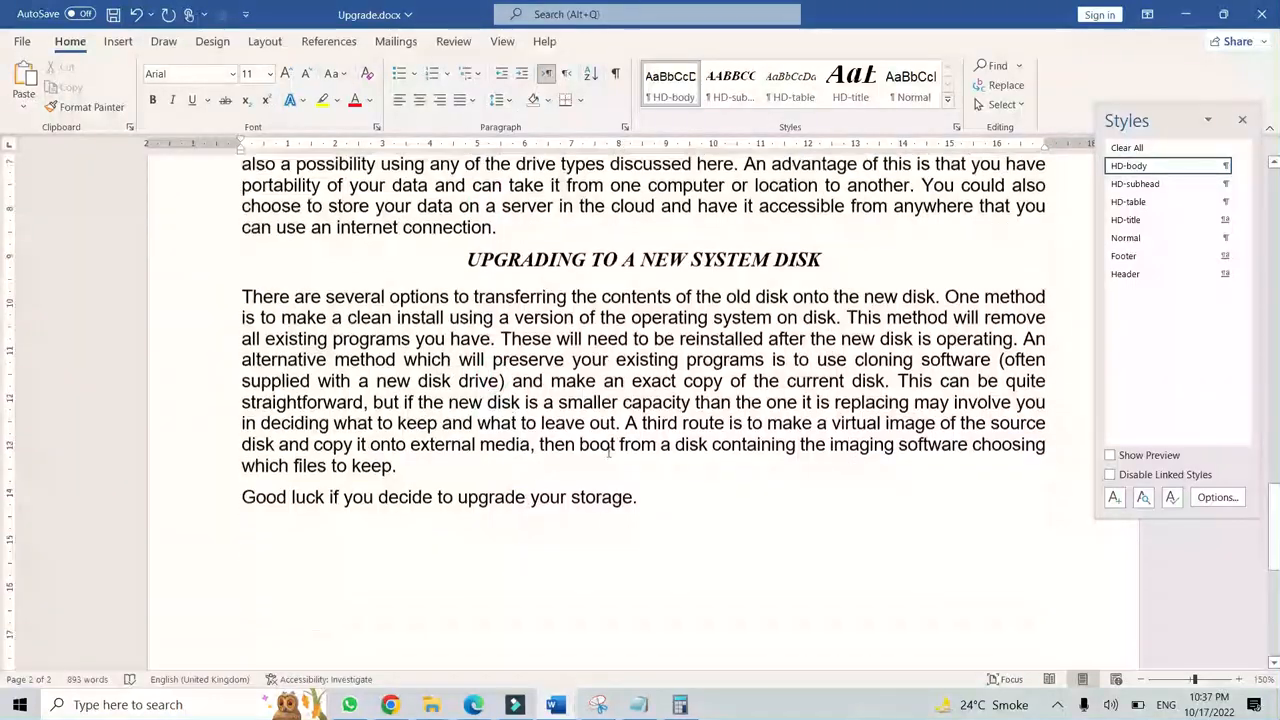
pyautogui.scroll(-1, 414, 380)
pyautogui.click(415, 377)
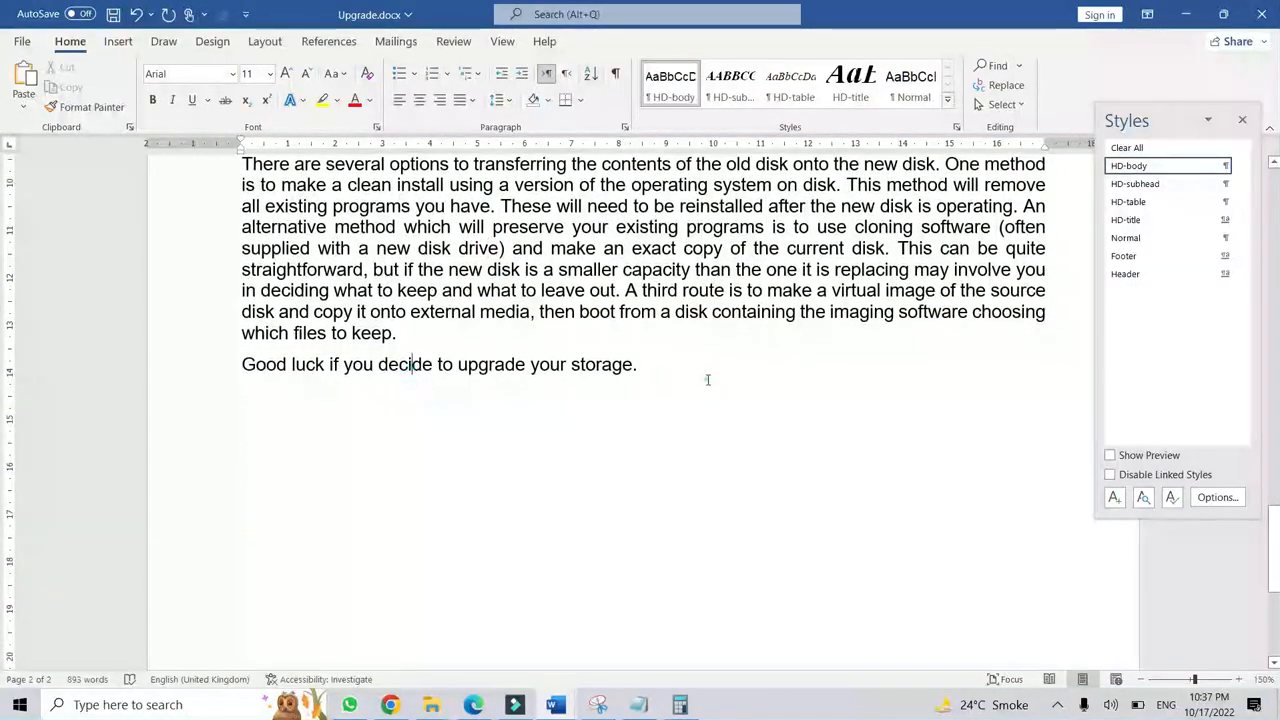
# Recheck the body paragraph styles from the second page back to the two-column text, and save Upgrade.docx.
pyautogui.scroll(2, 735, 398)
pyautogui.scroll(3, 735, 398)
pyautogui.click(523, 458)
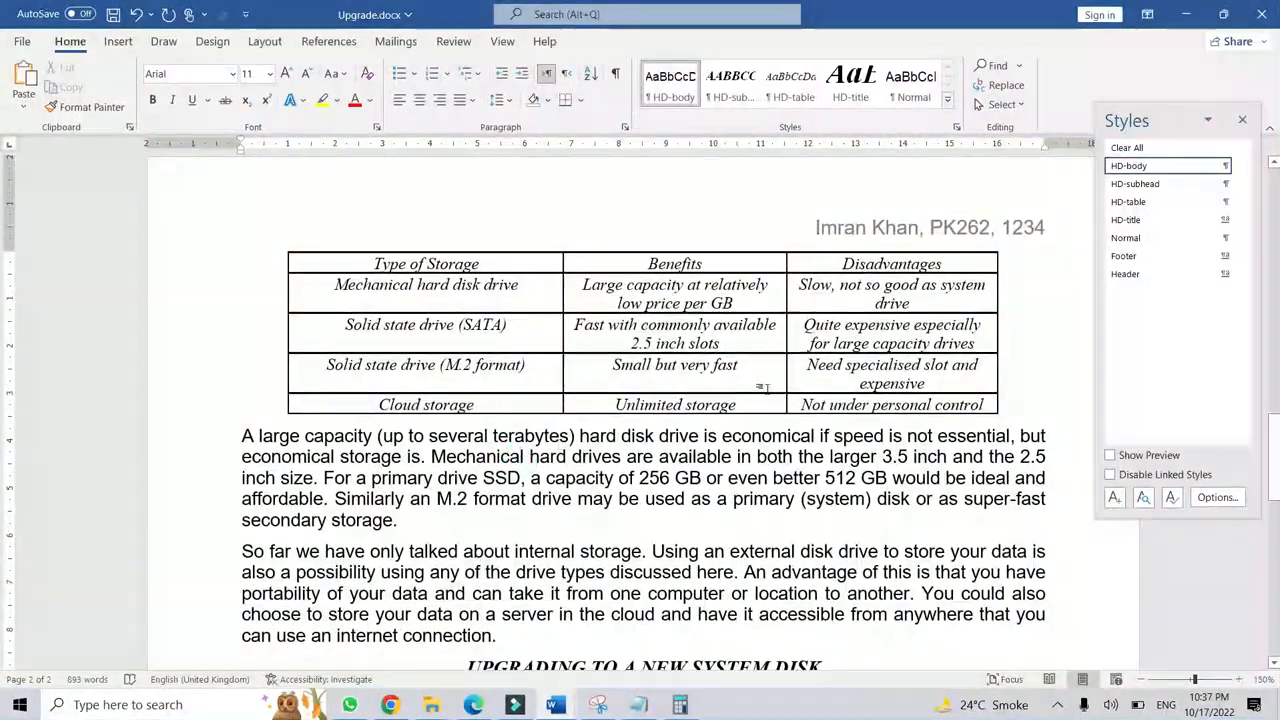
pyautogui.scroll(2, 770, 395)
pyautogui.scroll(4, 770, 394)
pyautogui.click(602, 453)
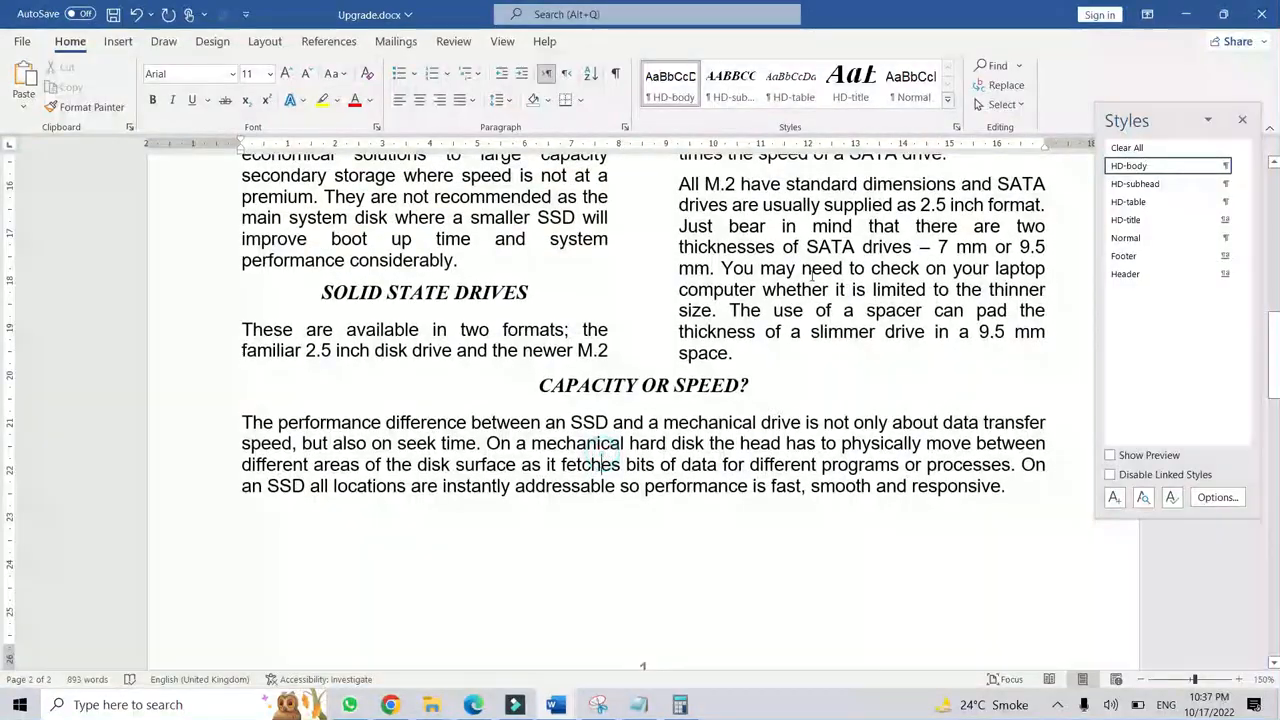
pyautogui.click(812, 273)
pyautogui.click(113, 14)
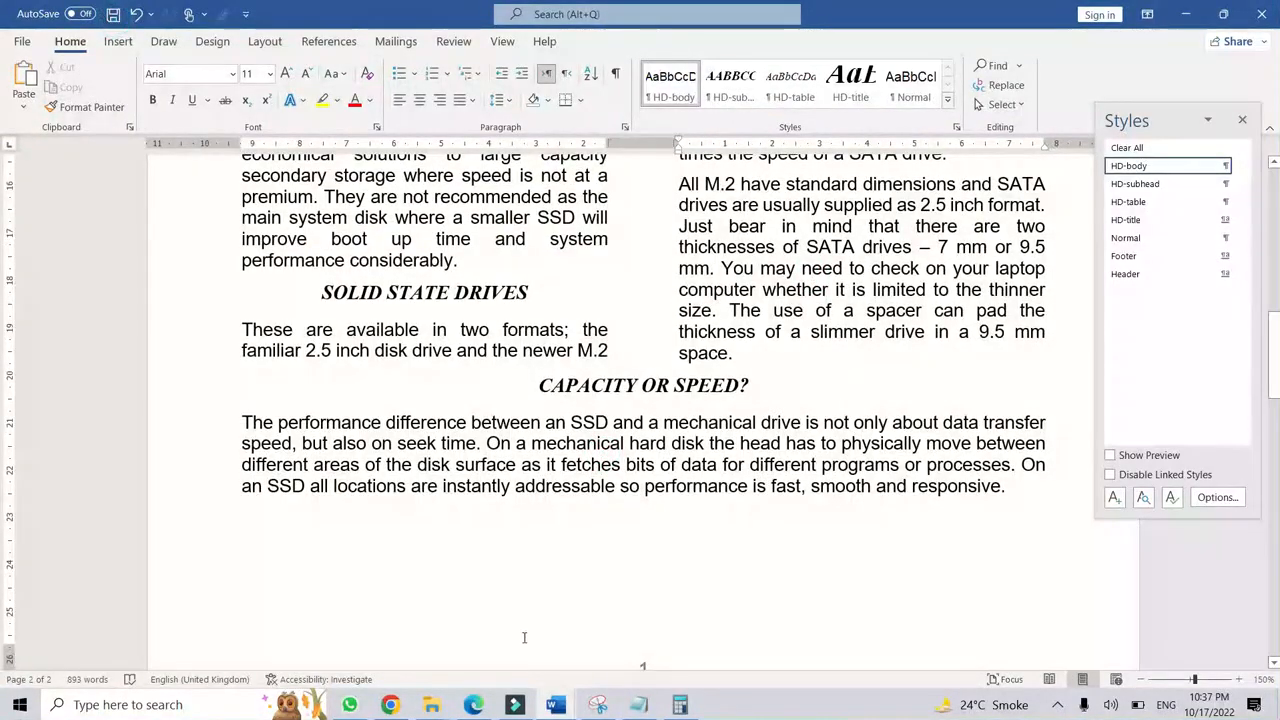
# Switch to the exam paper PDF, tick question 12's bullet on paragraph styles and consistent spacing, and turn off drawing.
pyautogui.click(474, 705)
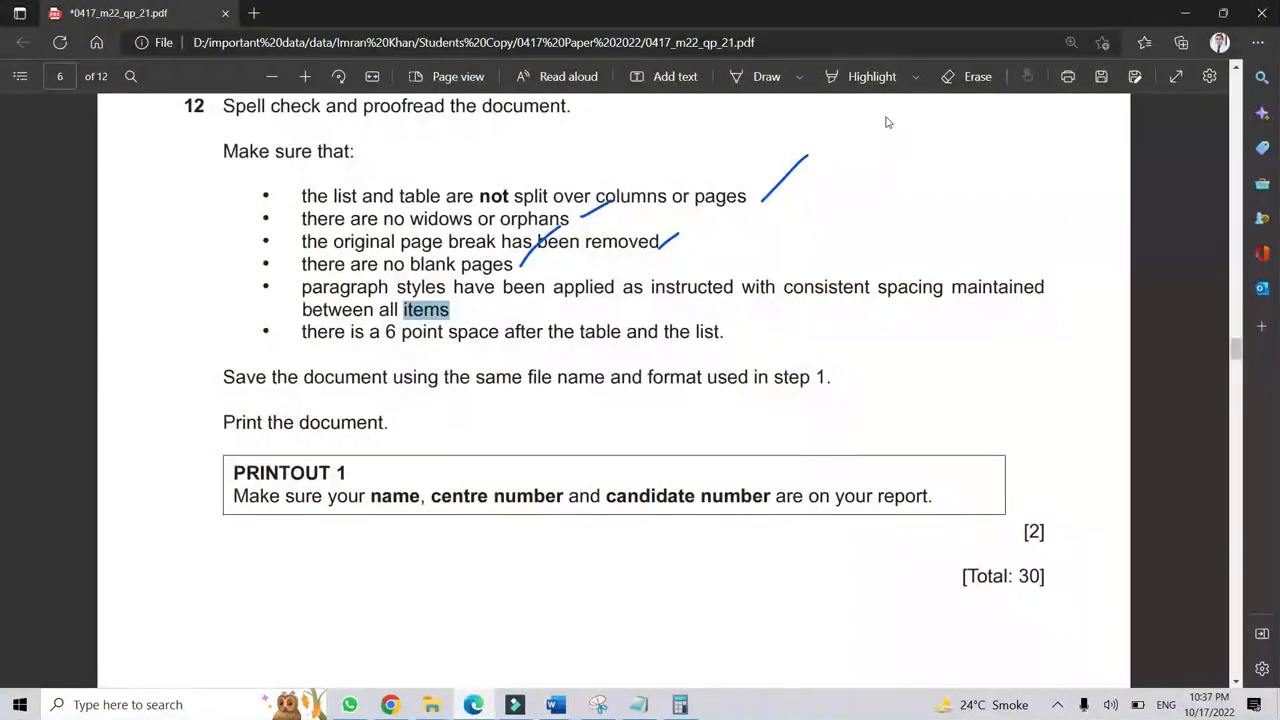
pyautogui.click(766, 76)
pyautogui.moveTo(463, 313); pyautogui.dragTo(519, 261)
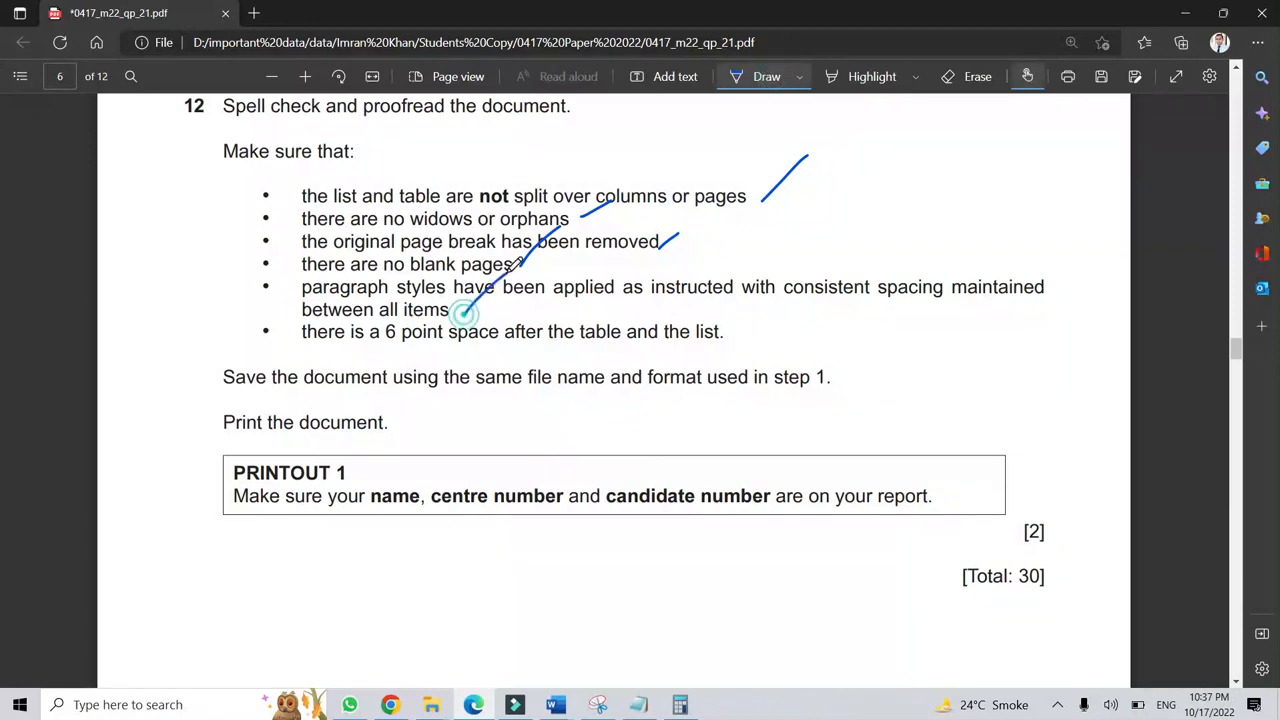
pyautogui.click(746, 80)
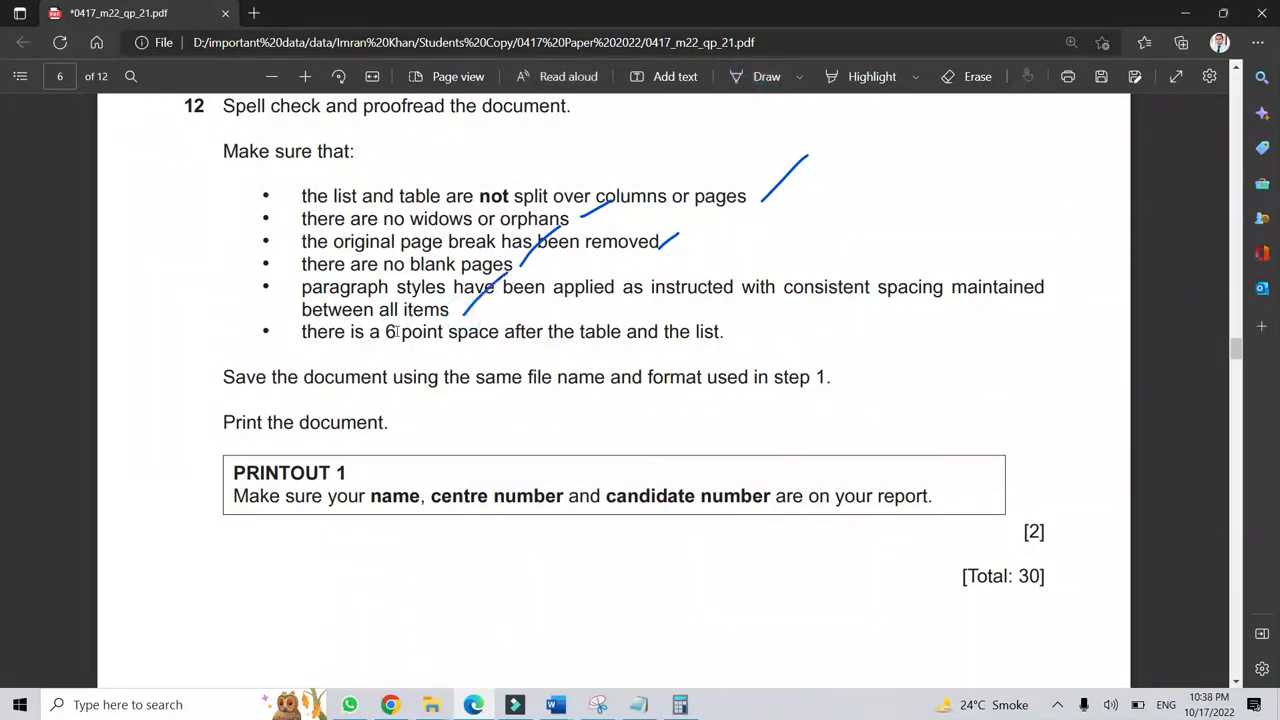
# Read the bullet requiring a 6 point space after the table and list, and check the space below the table in Upgrade.docx.
pyautogui.moveTo(386, 331); pyautogui.dragTo(638, 331)
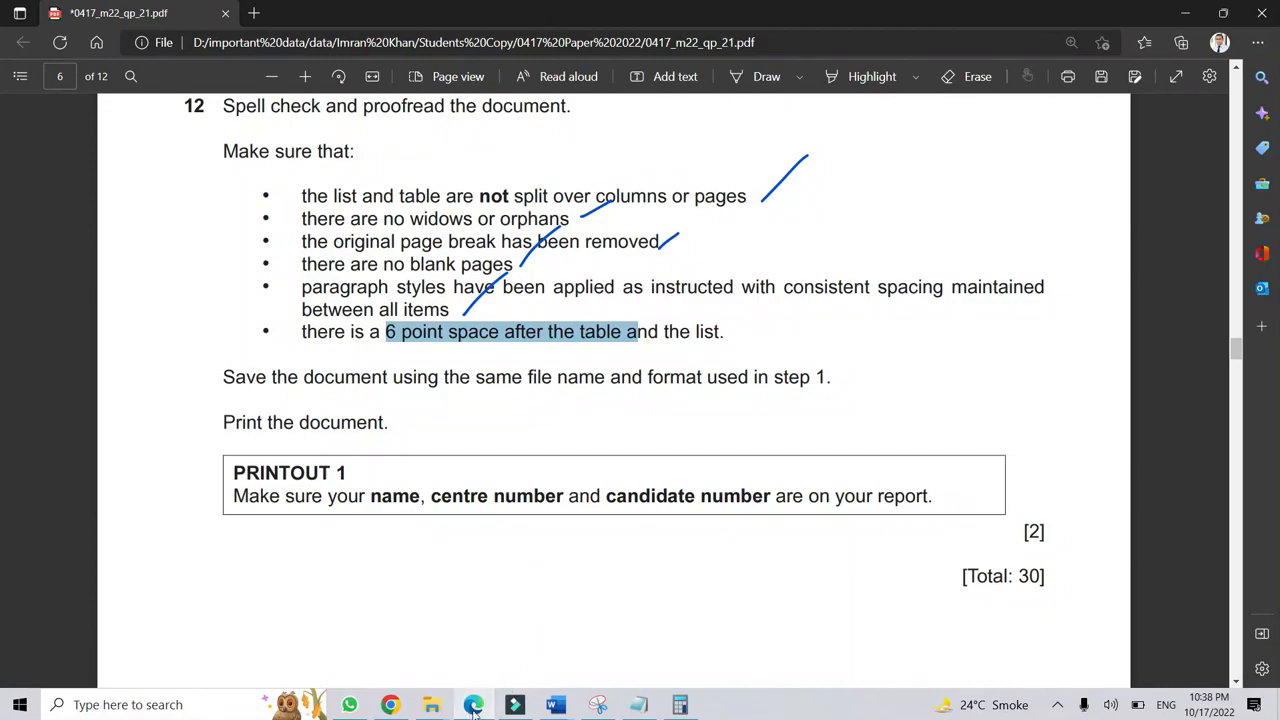
pyautogui.click(474, 706)
pyautogui.scroll(-5, 643, 486)
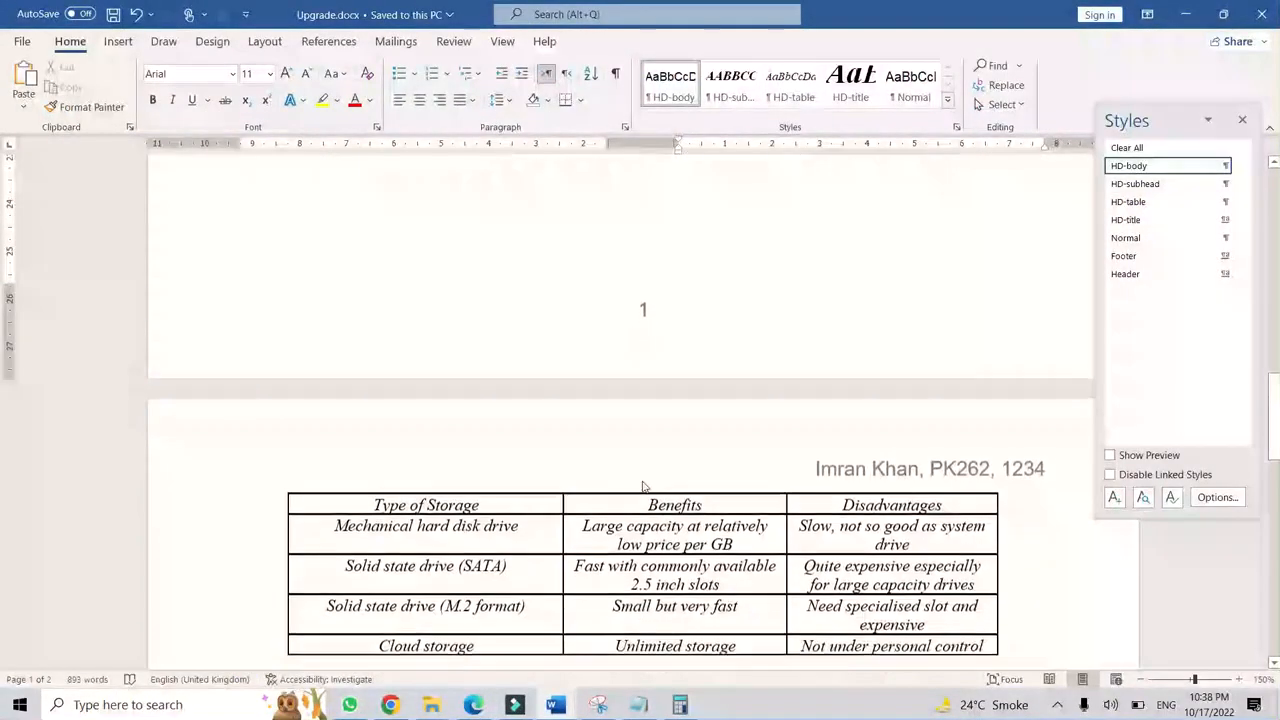
pyautogui.scroll(-3, 643, 486)
pyautogui.click(424, 375)
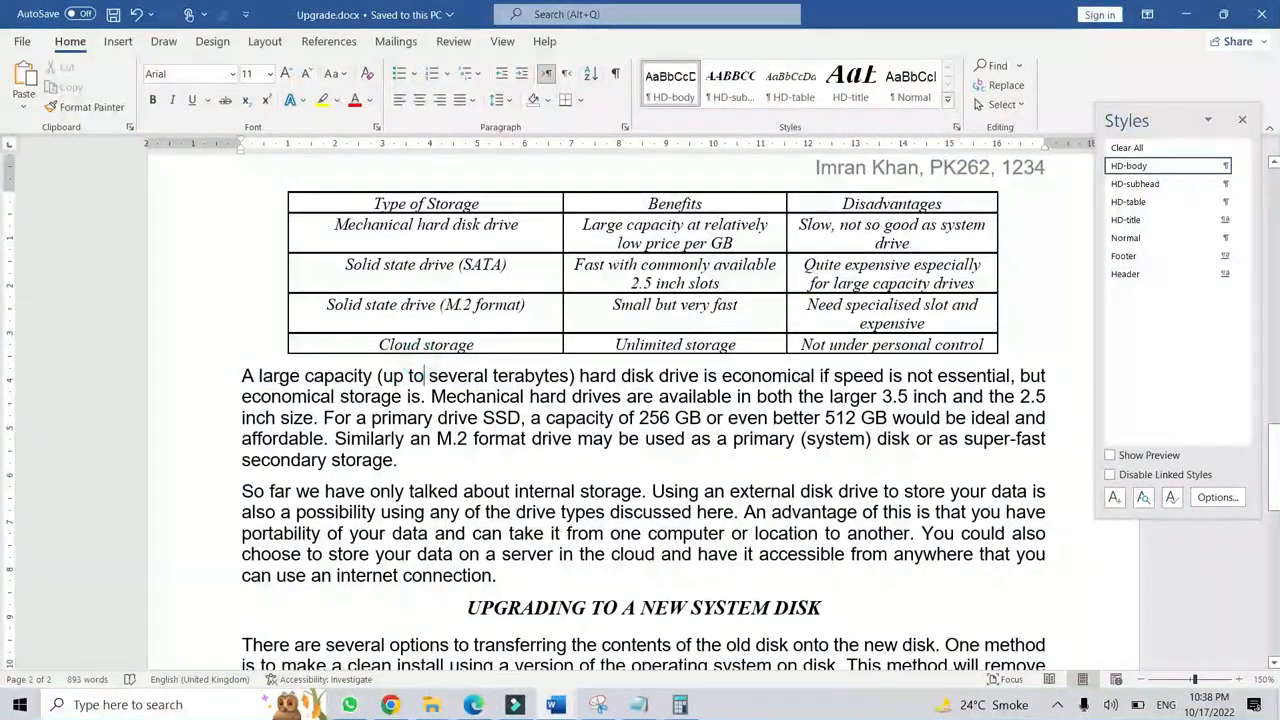
pyautogui.click(242, 376)
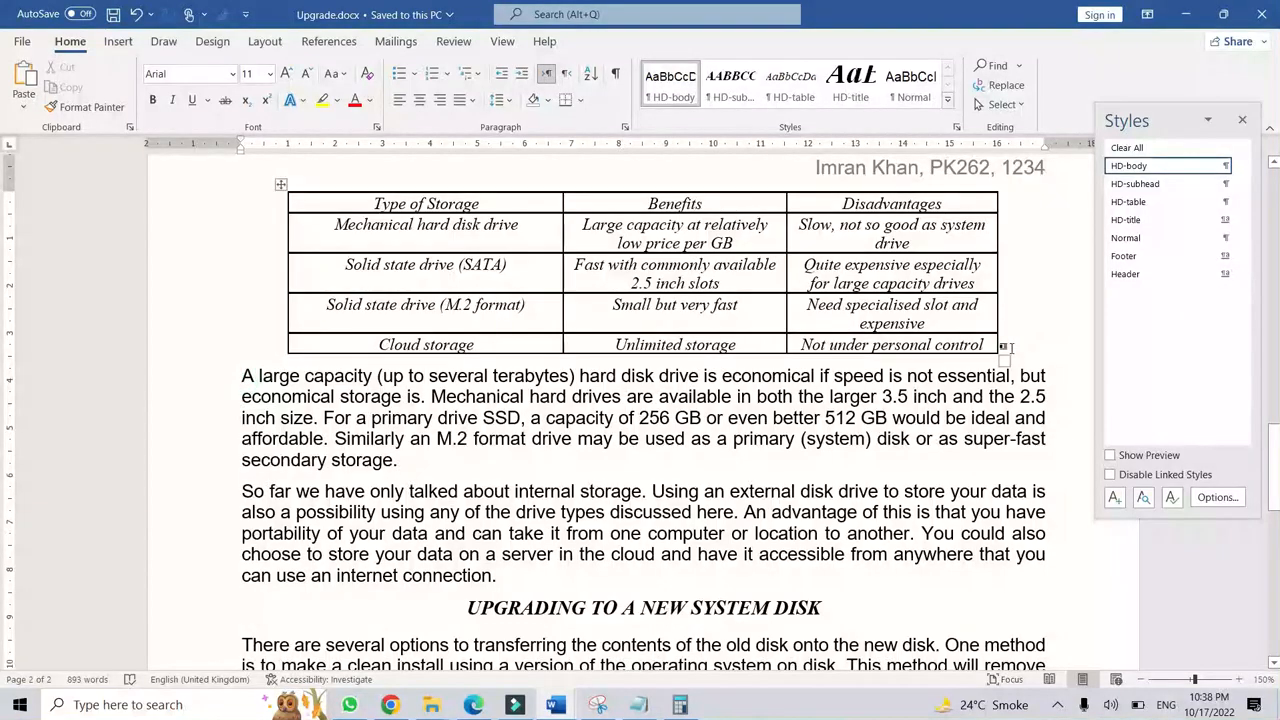
pyautogui.click(1000, 356)
pyautogui.click(955, 375)
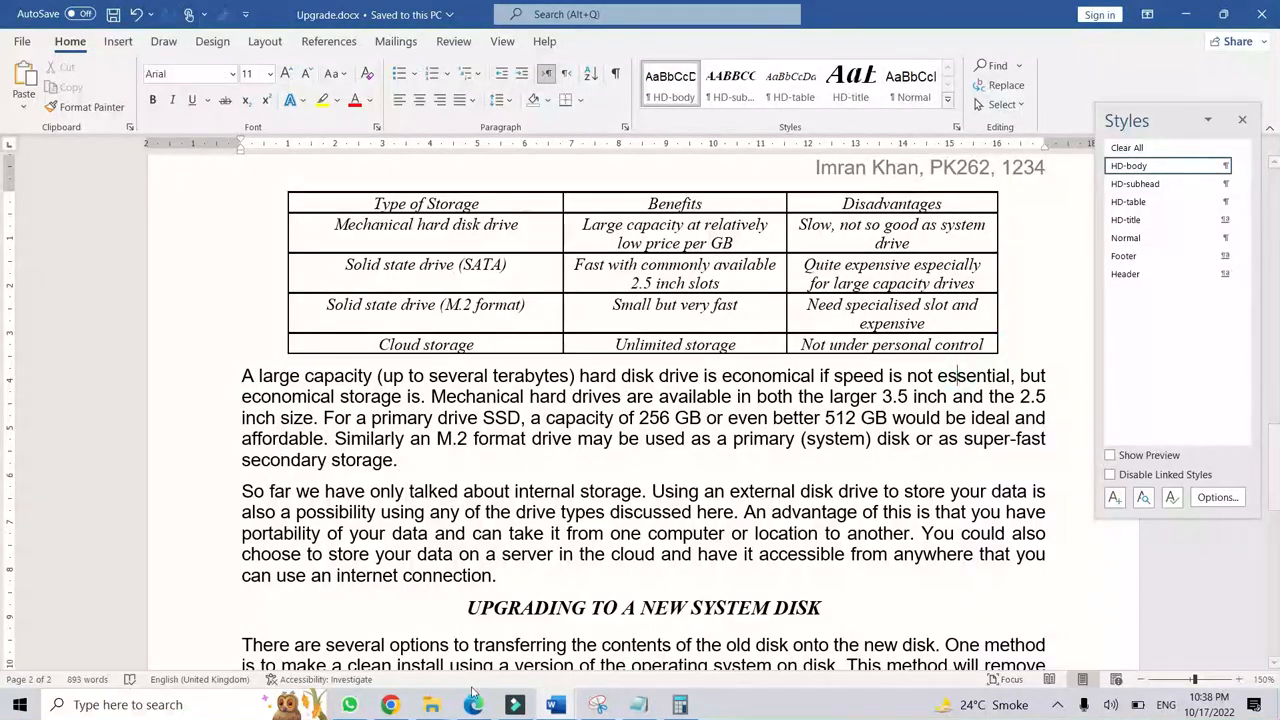
# Switch to the exam paper PDF, tick the bullet on the 6 point space after the table and list, and turn off drawing.
pyautogui.click(473, 704)
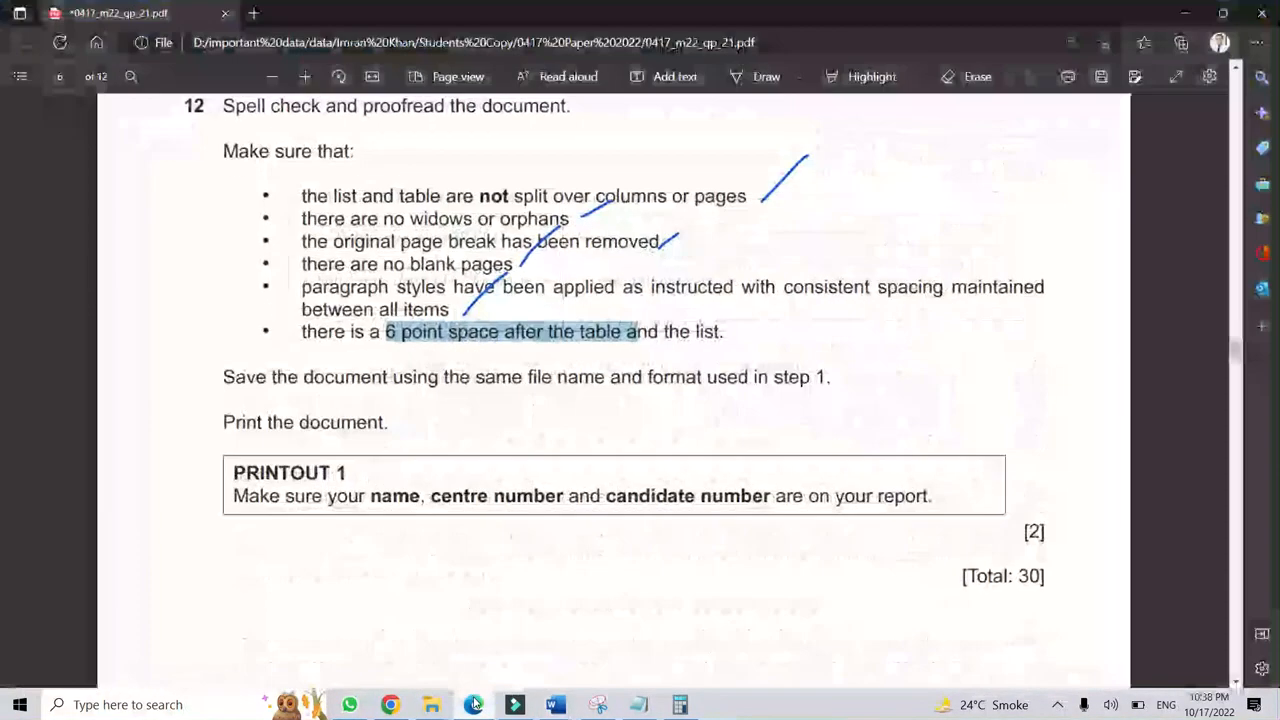
pyautogui.click(766, 77)
pyautogui.moveTo(741, 335); pyautogui.dragTo(768, 312)
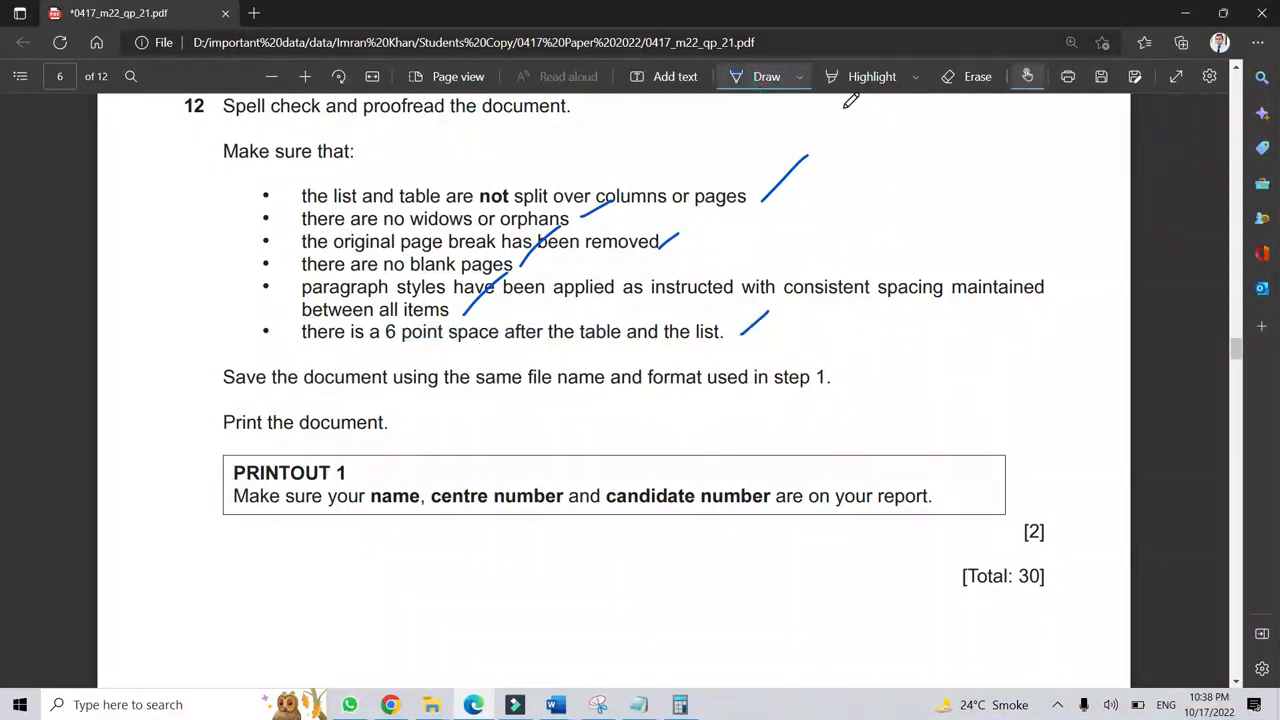
pyautogui.click(774, 80)
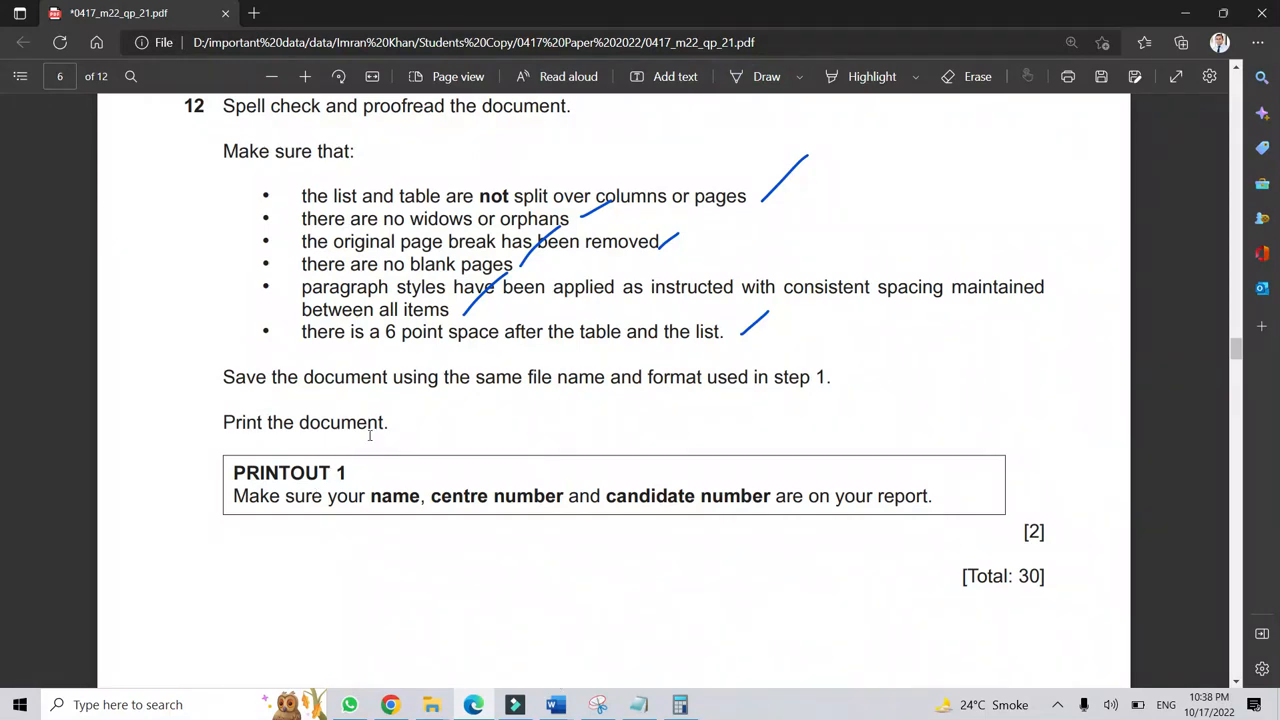
# Read the PRINTOUT 1 requirement on the name, centre number and candidate number.
pyautogui.scroll(-1, 400, 436)
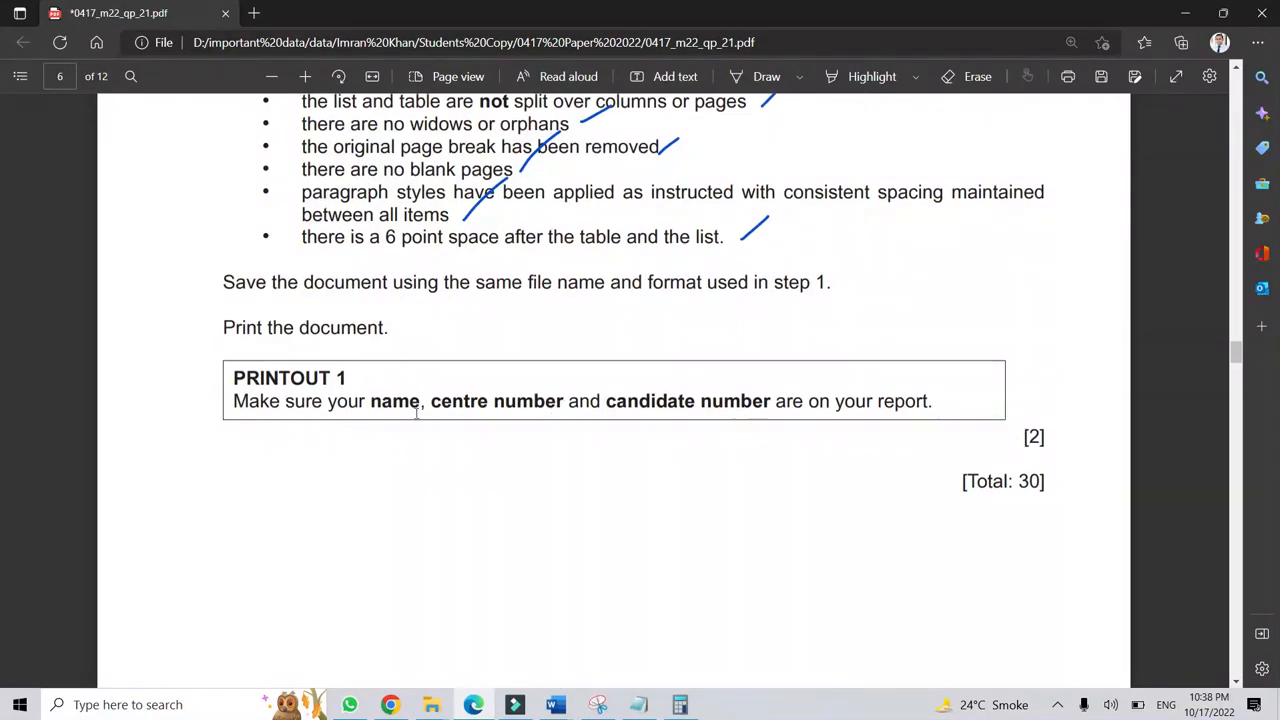
pyautogui.moveTo(371, 402); pyautogui.dragTo(775, 400)
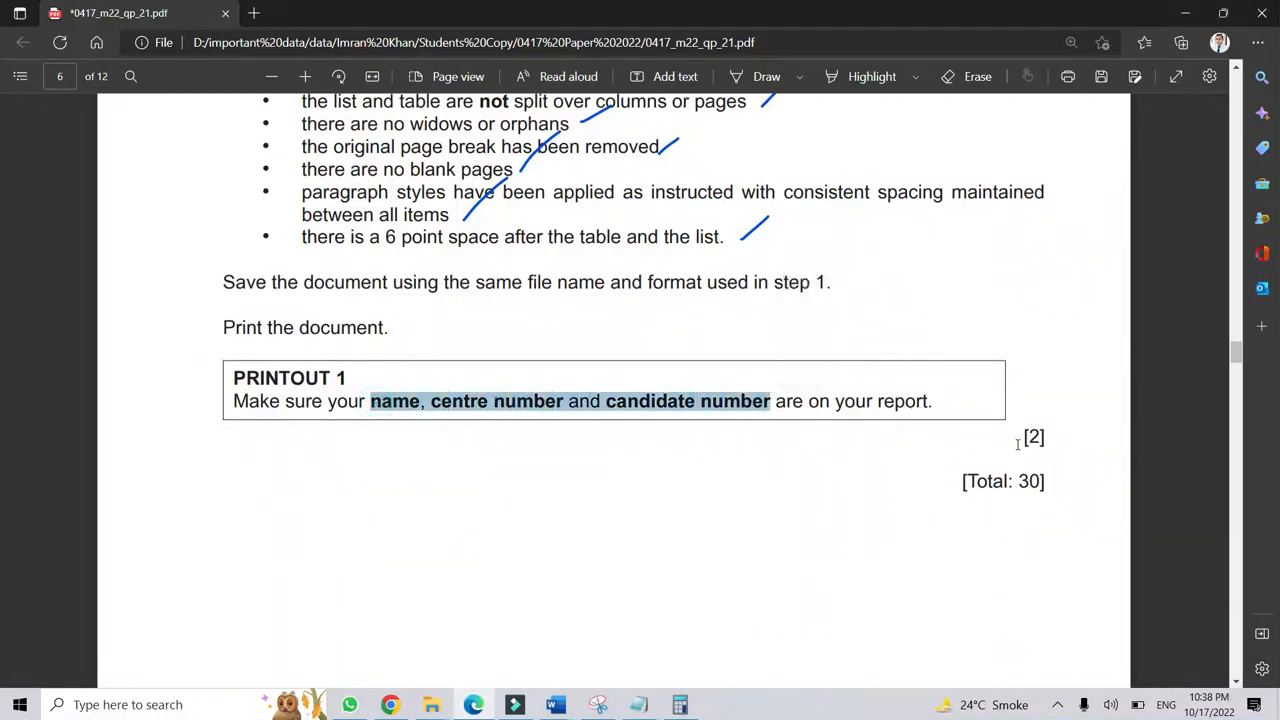
pyautogui.click(1018, 444)
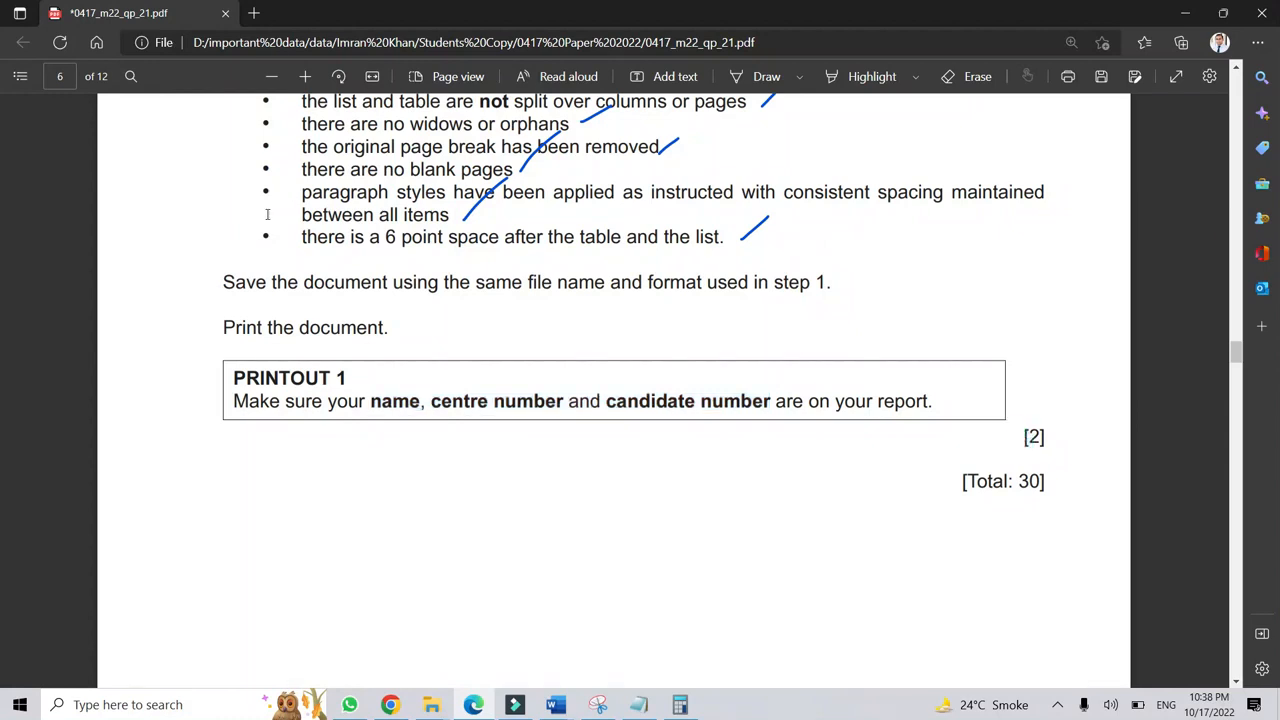
# Turn on drawing and tick the save, print and PRINTOUT 1 instructions at the end of question 12.
pyautogui.click(766, 77)
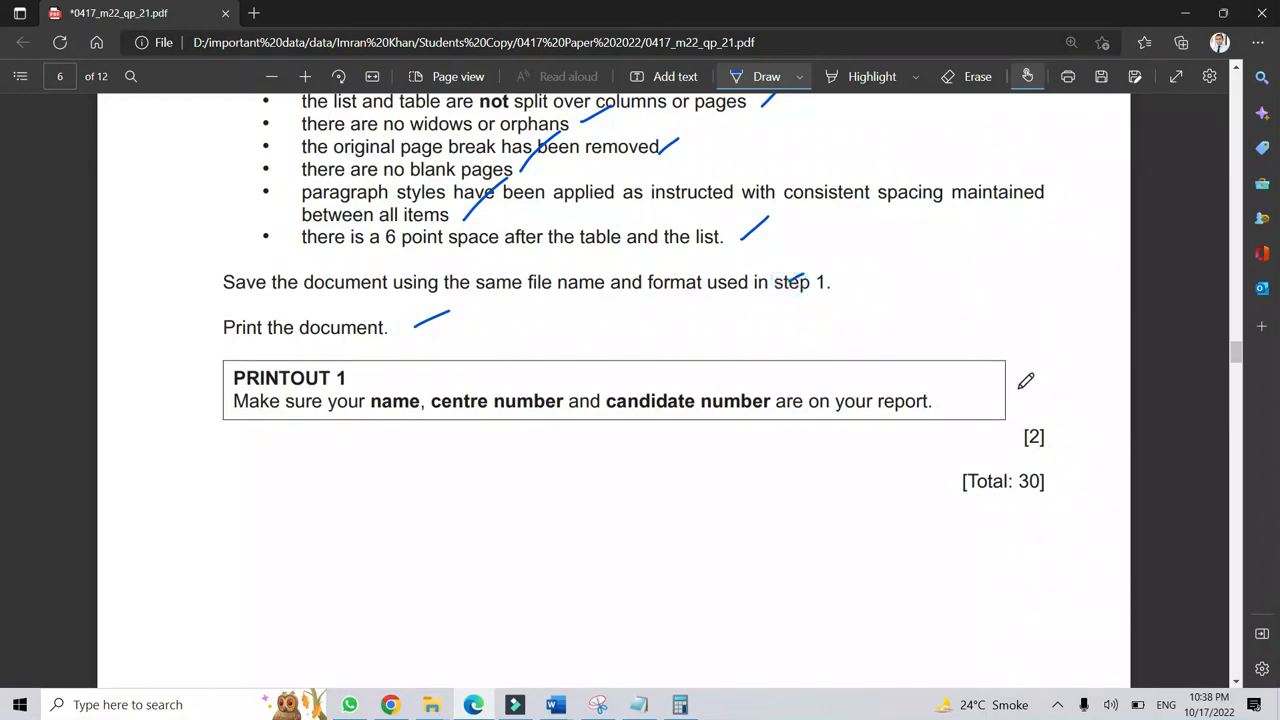
pyautogui.moveTo(1018, 390); pyautogui.dragTo(1036, 380)
# Switch to Upgrade.docx in Word, examine the layout and header candidate details on both pages in print preview, and return to the document.
pyautogui.click(555, 705)
pyautogui.click(671, 615)
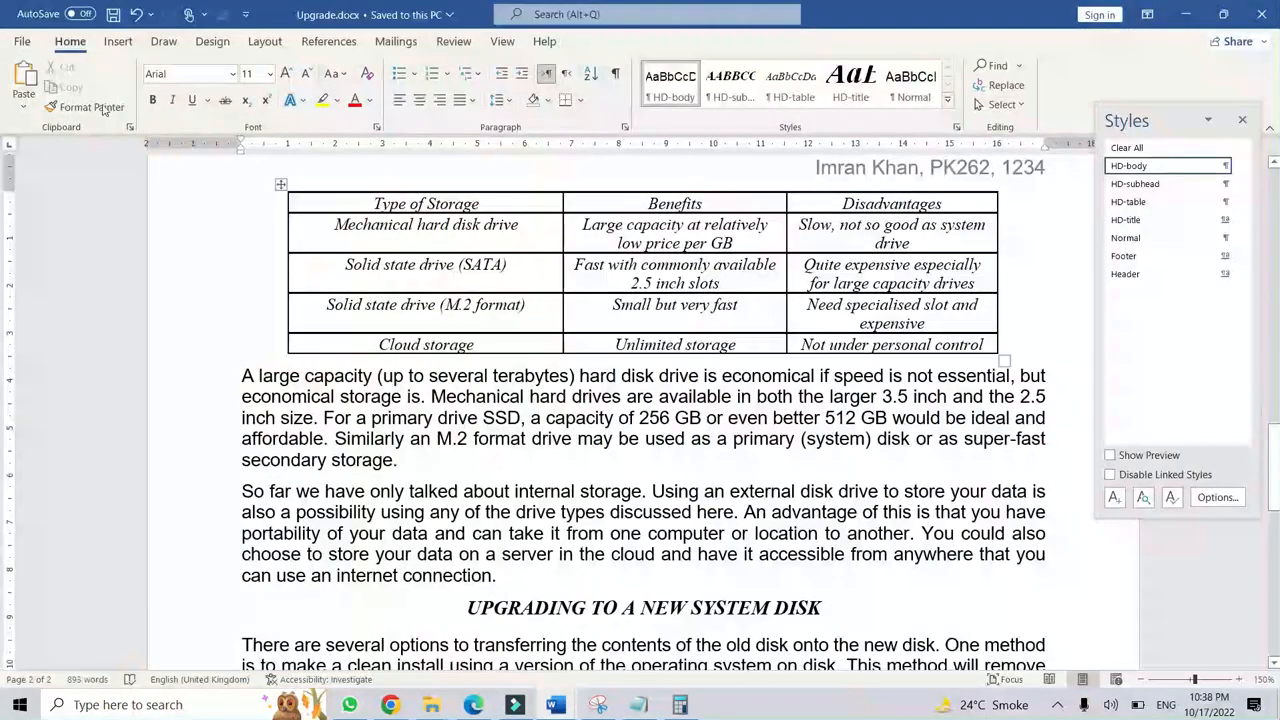
pyautogui.click(22, 41)
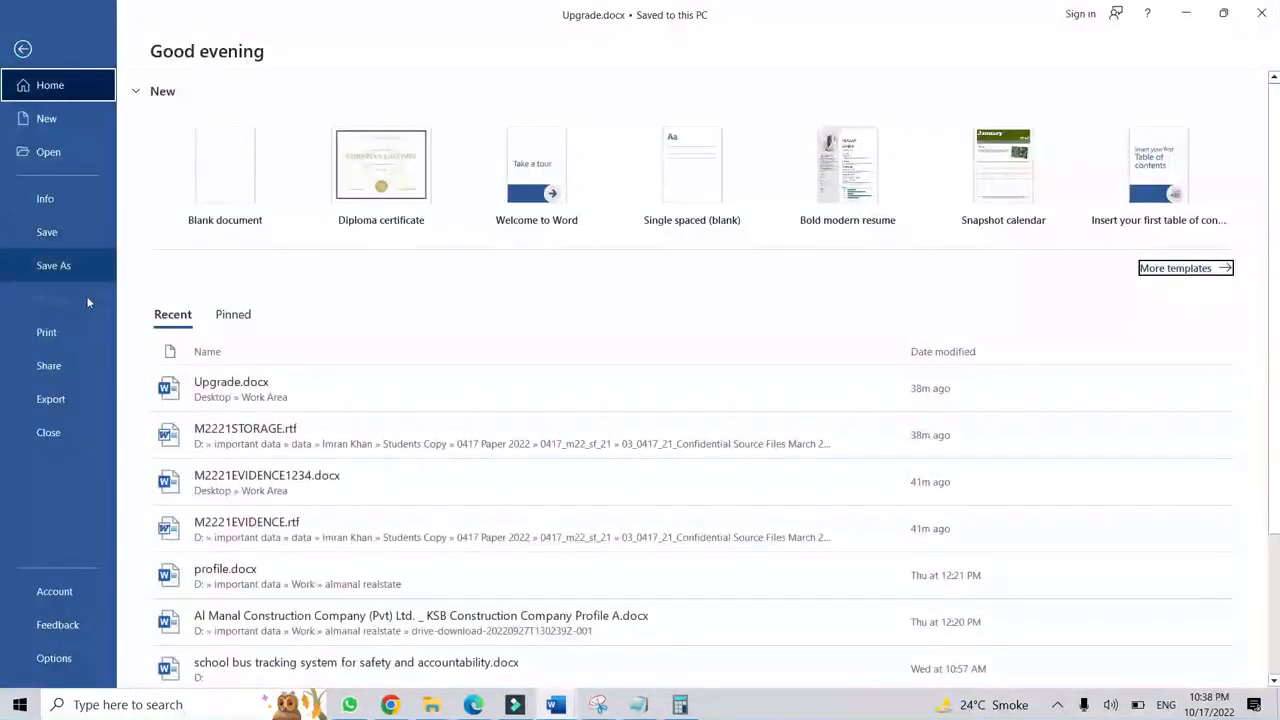
pyautogui.click(82, 334)
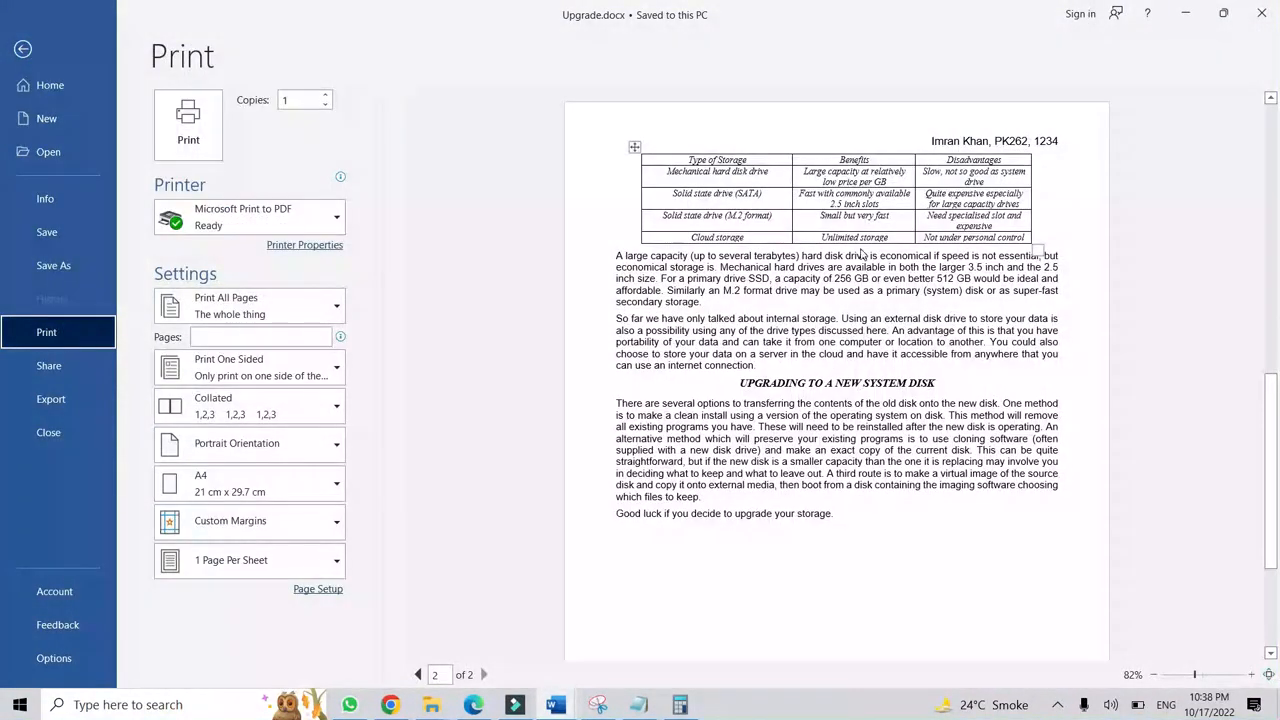
pyautogui.scroll(-4, 911, 586)
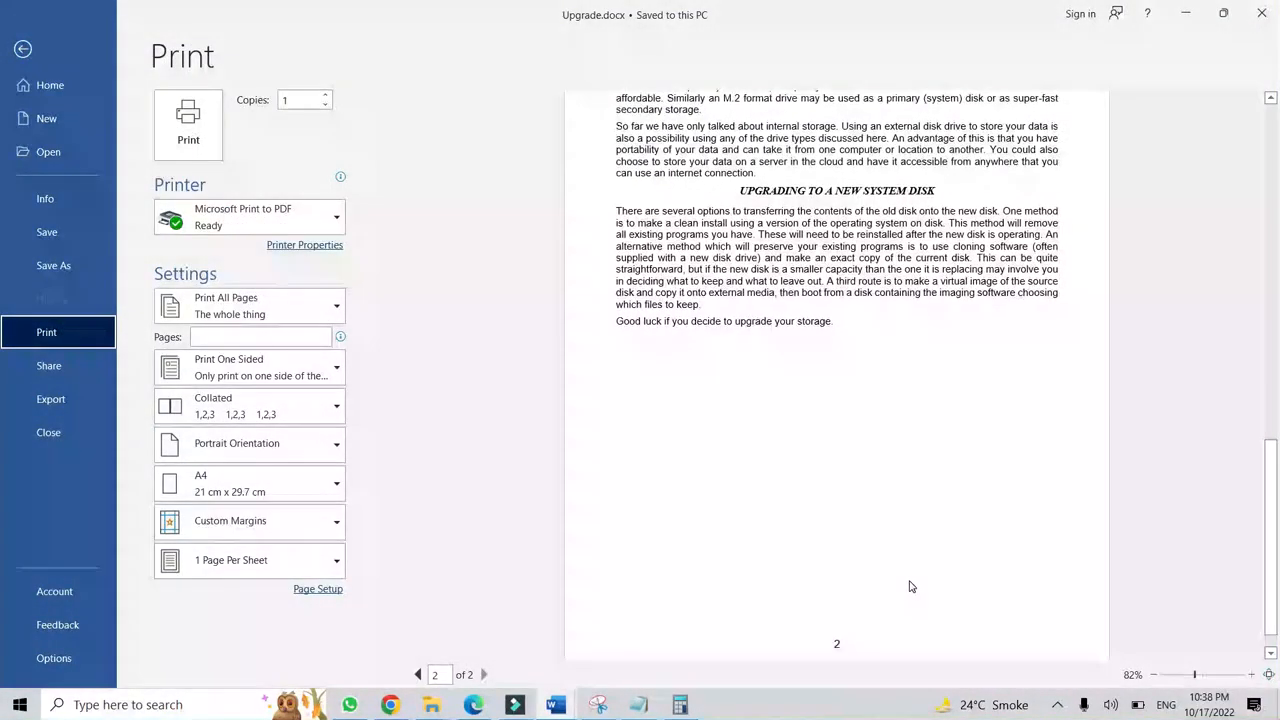
pyautogui.scroll(10, 906, 580)
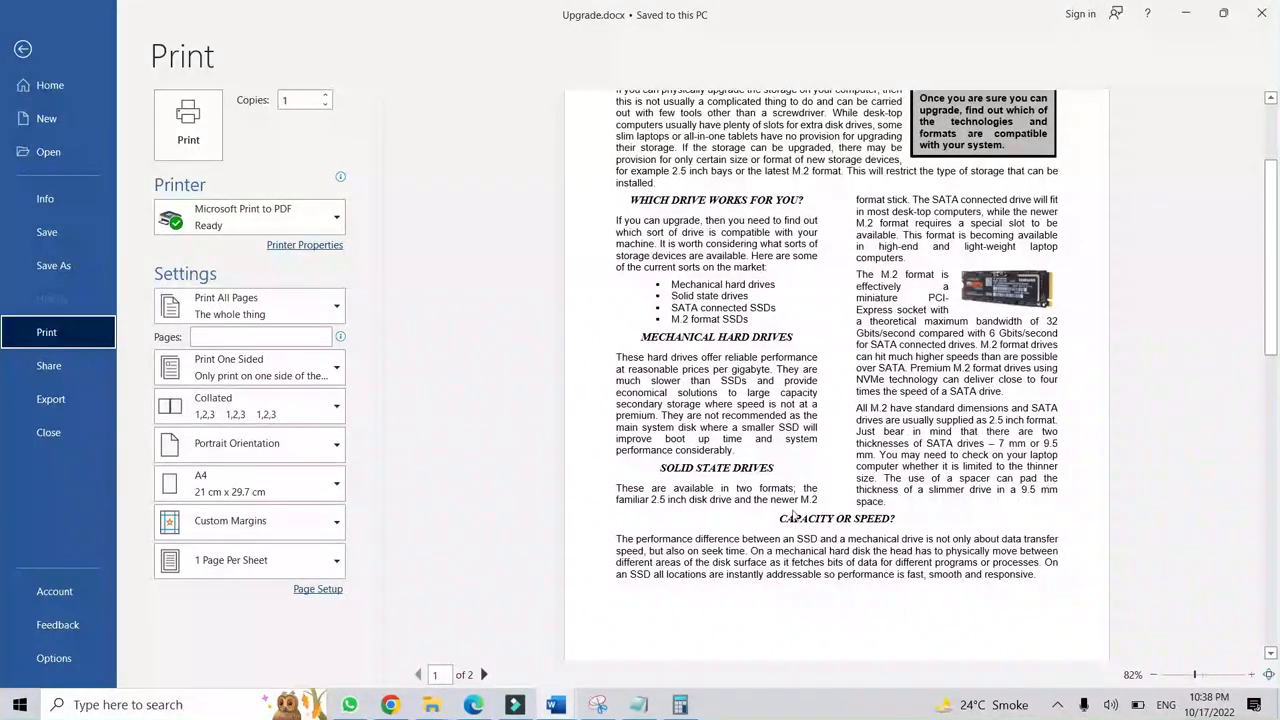
pyautogui.scroll(3, 792, 517)
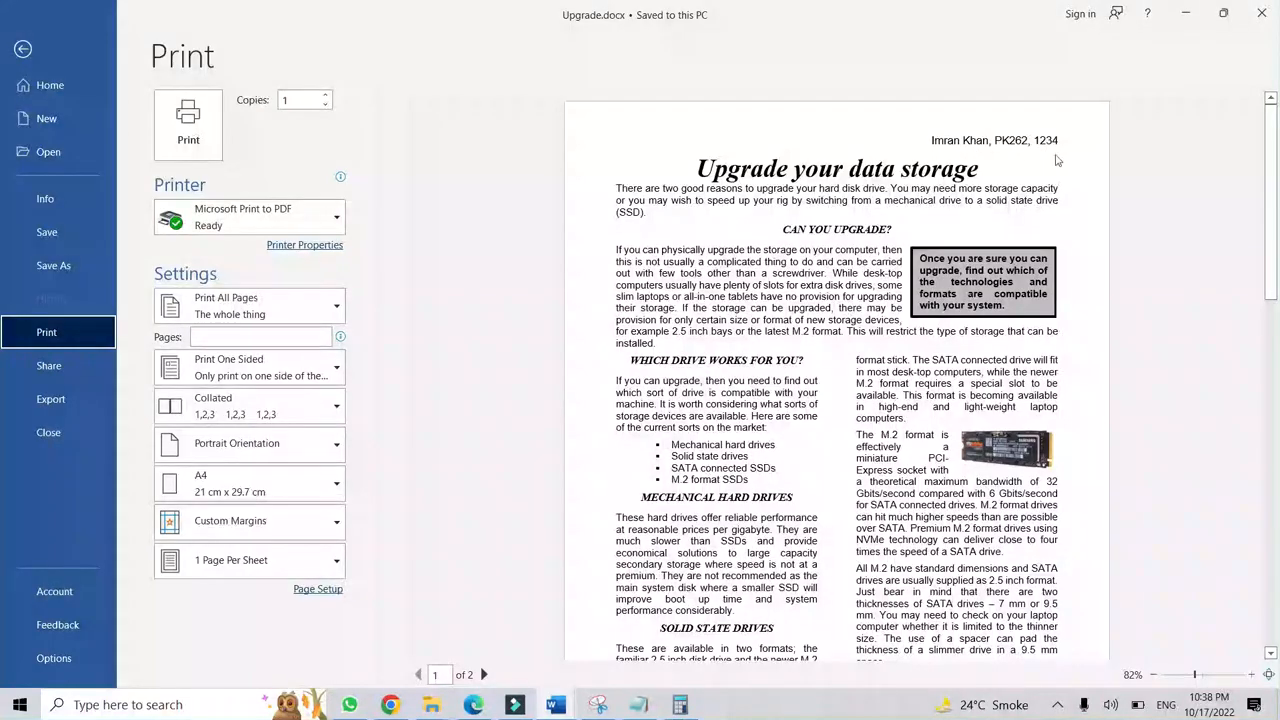
pyautogui.scroll(-10, 1057, 160)
pyautogui.scroll(2, 1063, 314)
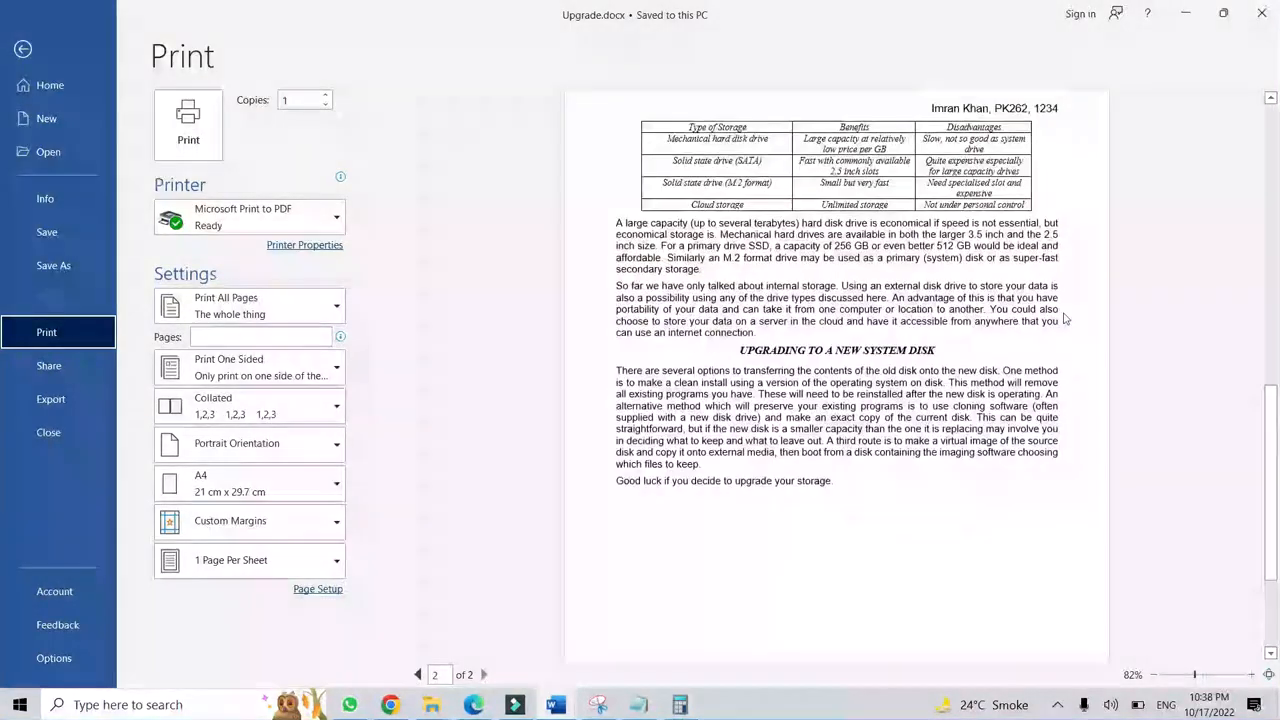
pyautogui.scroll(5, 1065, 318)
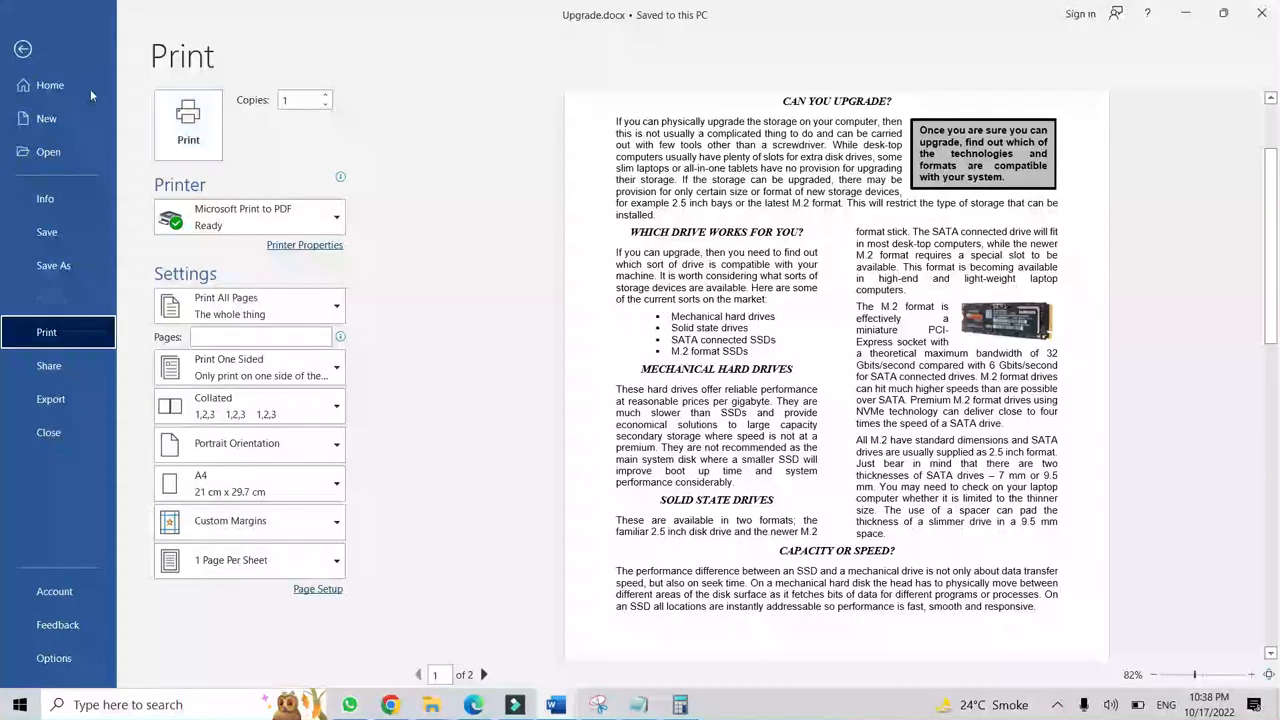
pyautogui.click(23, 44)
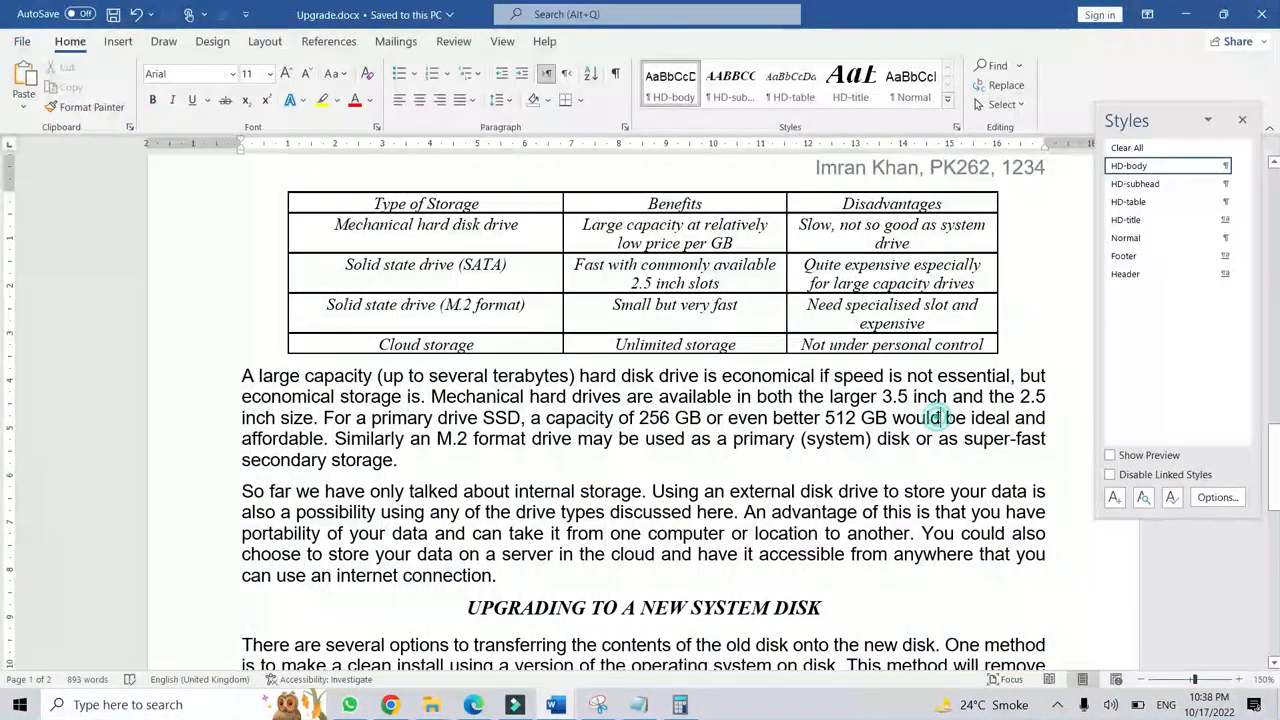
# Switch to the exam paper PDF, look ahead to Task 3 – Database, and go back to the cover page.
pyautogui.click(474, 705)
pyautogui.scroll(-2, 880, 447)
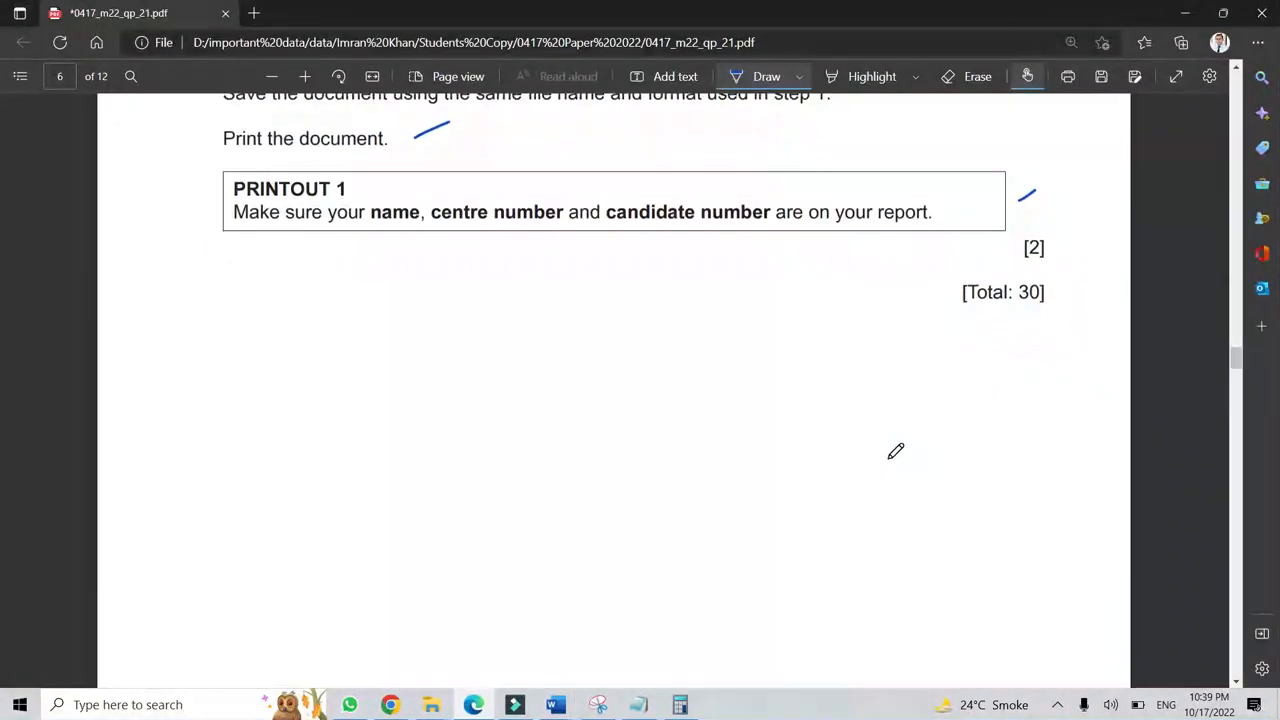
pyautogui.scroll(4, 894, 452)
pyautogui.scroll(-4, 906, 449)
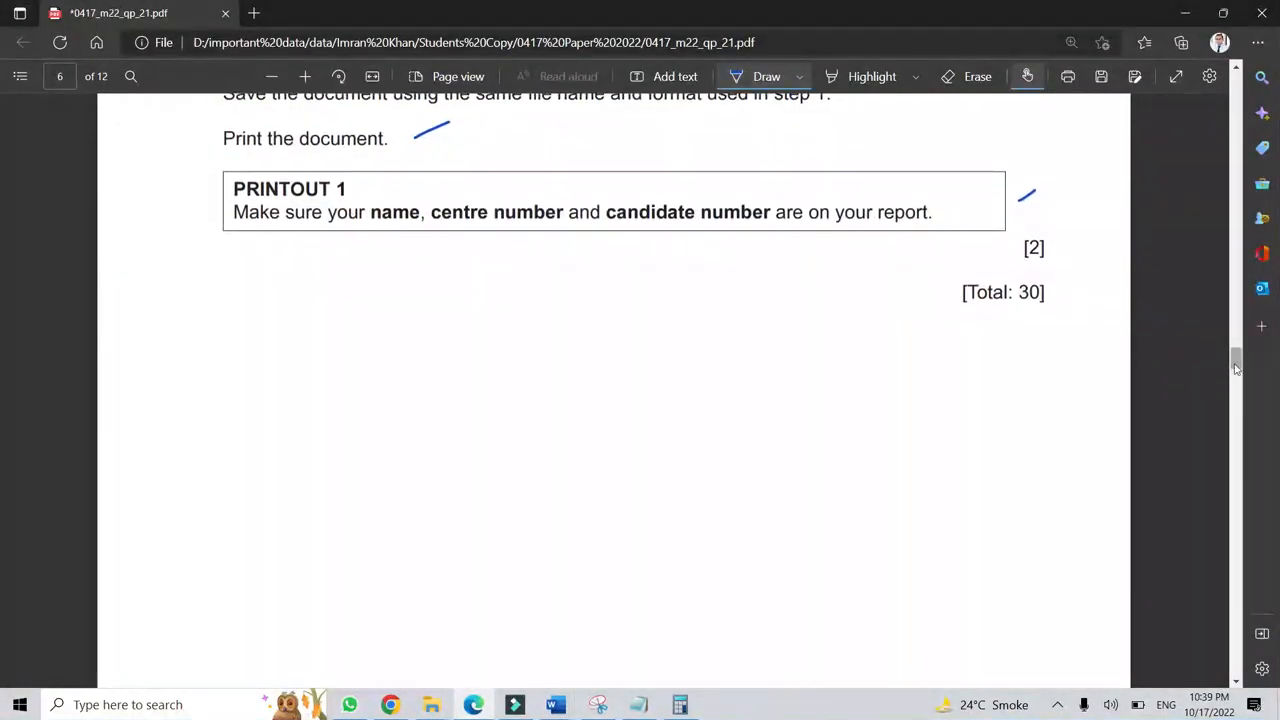
pyautogui.scroll(-6, 1237, 366)
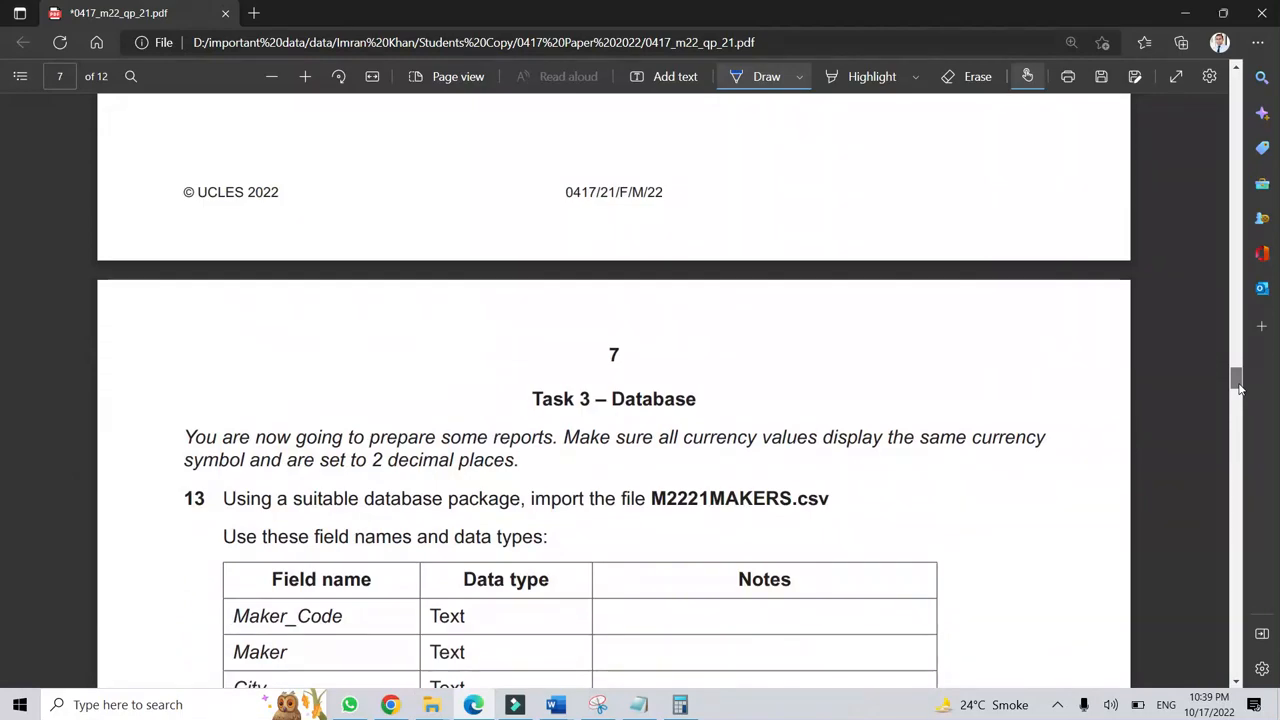
pyautogui.scroll(5, 1240, 369)
pyautogui.moveTo(1237, 366); pyautogui.dragTo(1232, 92)
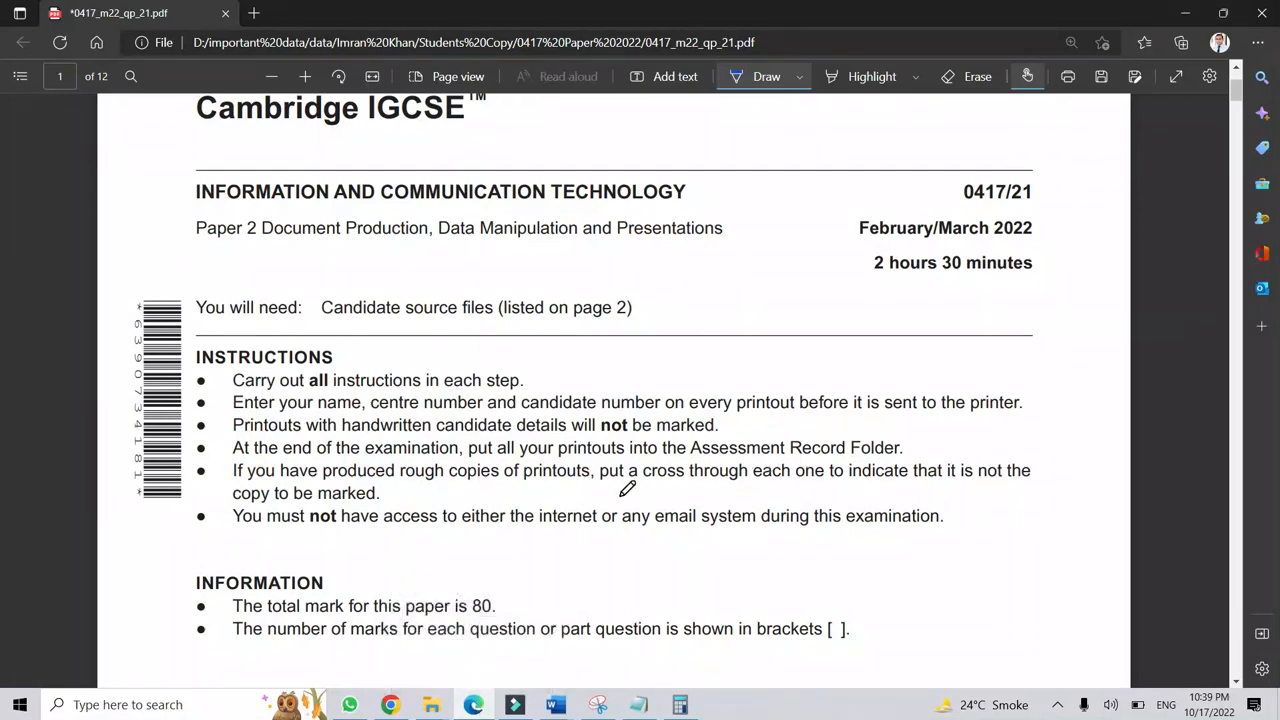
pyautogui.scroll(2, 734, 478)
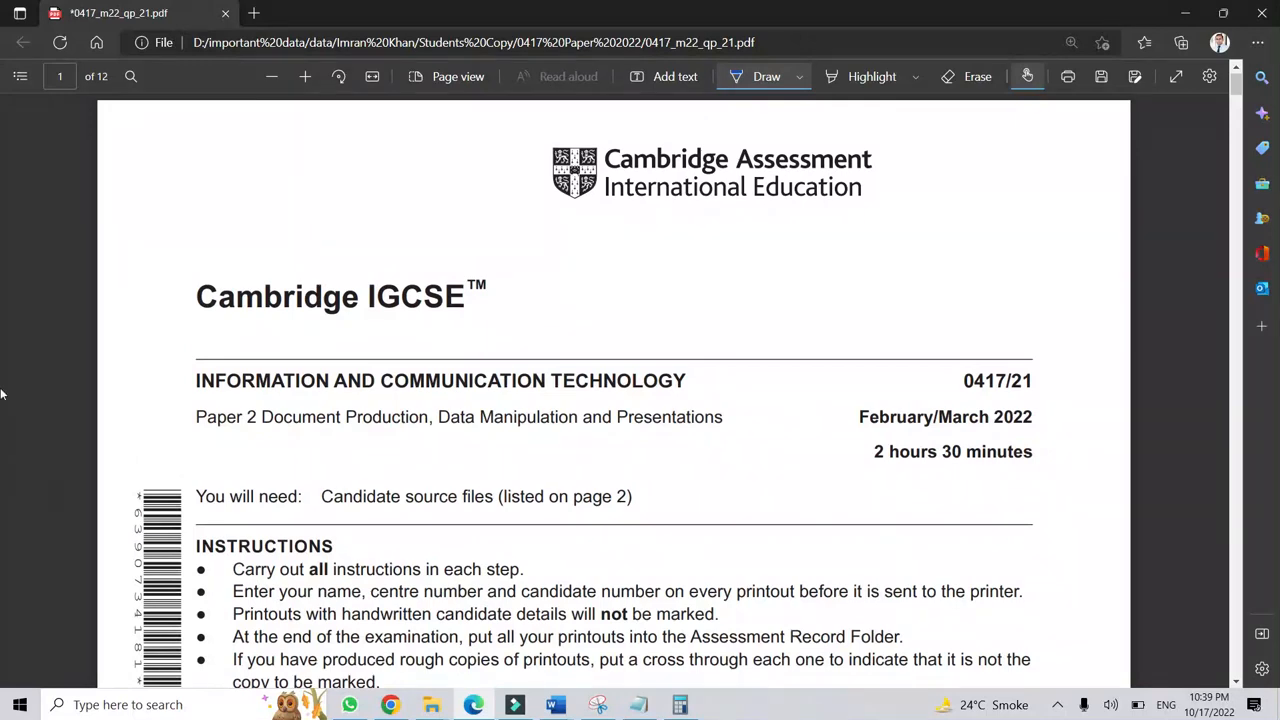